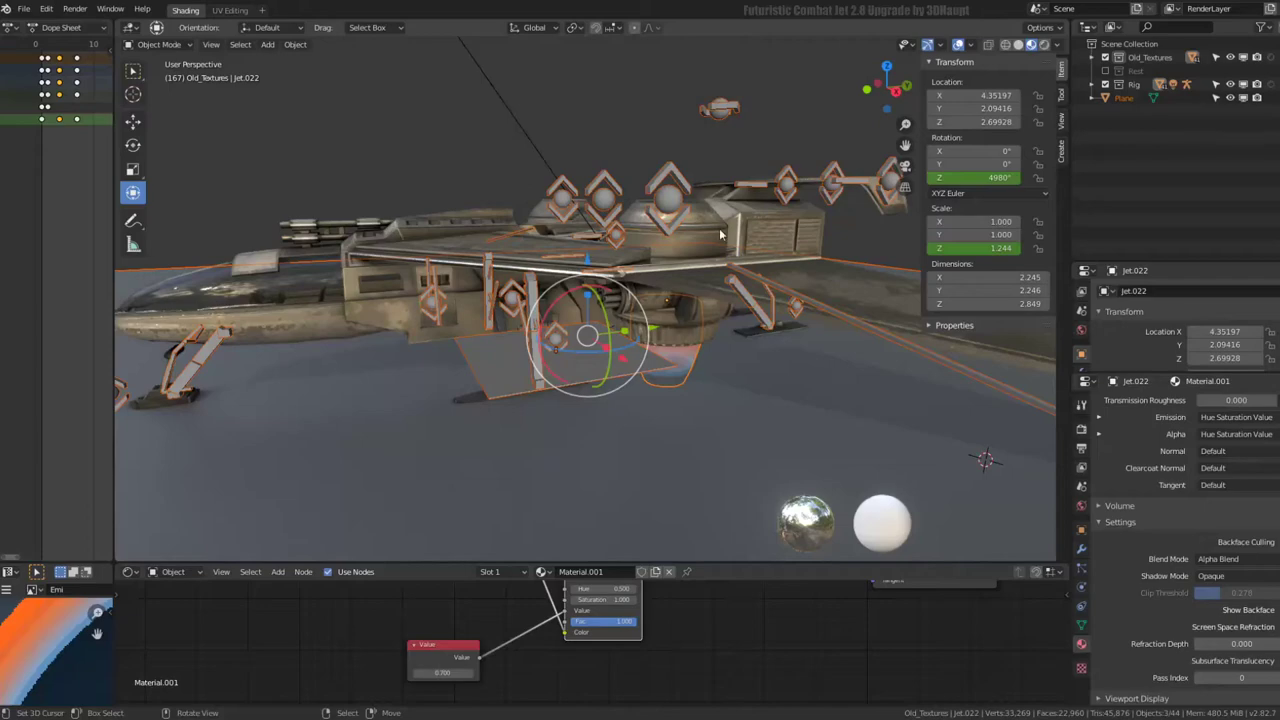
- Orbit beneath the jet and select the left-nozzle exhaust flame Jet.022
{"action": "middle_click_drag", "start_coordinate": [720, 234], "coordinate": [711, 462]}
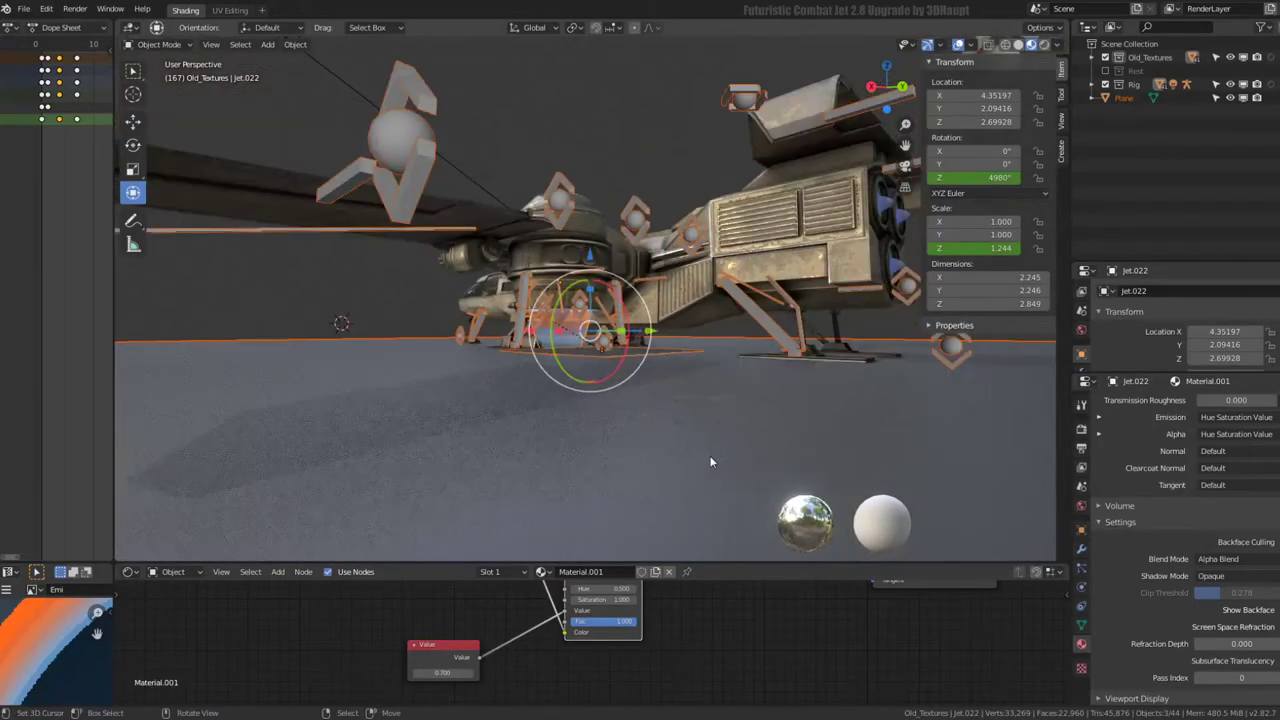
{"action": "left_click", "coordinate": [705, 440]}
{"action": "middle_click_drag", "start_coordinate": [700, 414], "coordinate": [455, 340]}
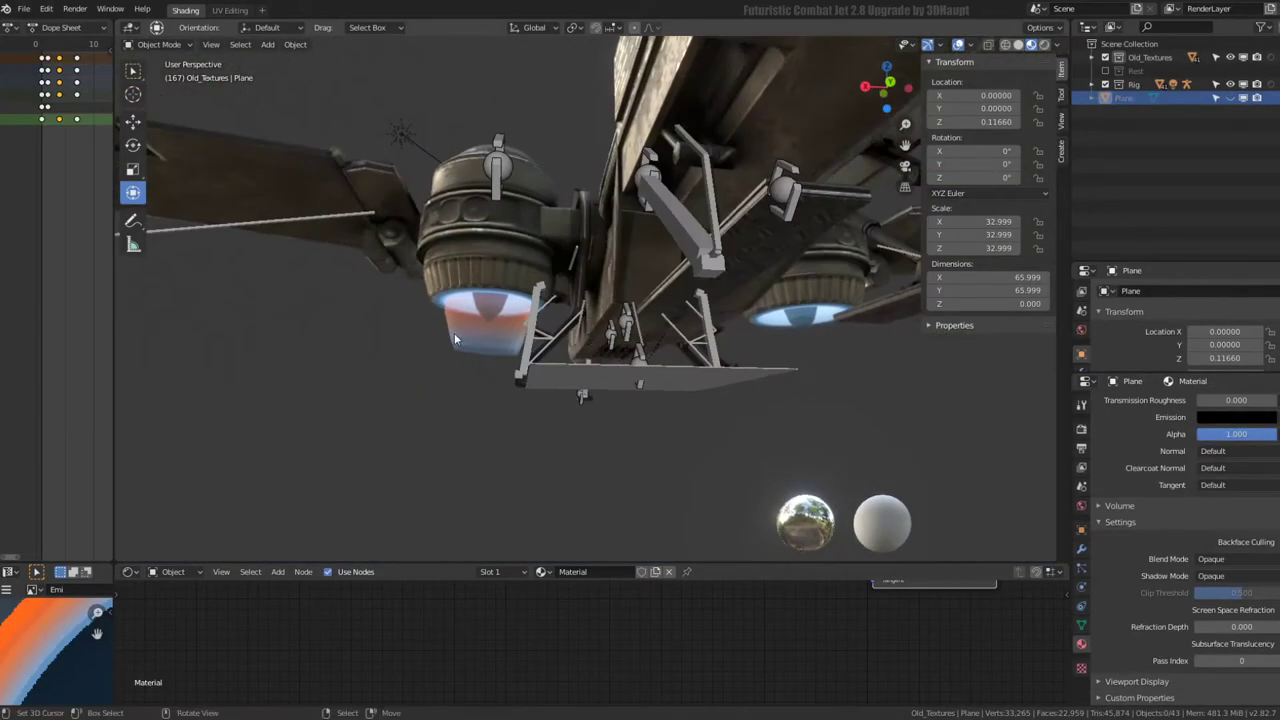
{"action": "left_click", "coordinate": [455, 340]}
{"action": "mouse_move", "coordinate": [608, 290]}
{"action": "middle_mouse_down"}
{"action": "mouse_move", "coordinate": [668, 222]}
{"action": "mouse_move", "coordinate": [641, 190]}
{"action": "middle_mouse_up"}
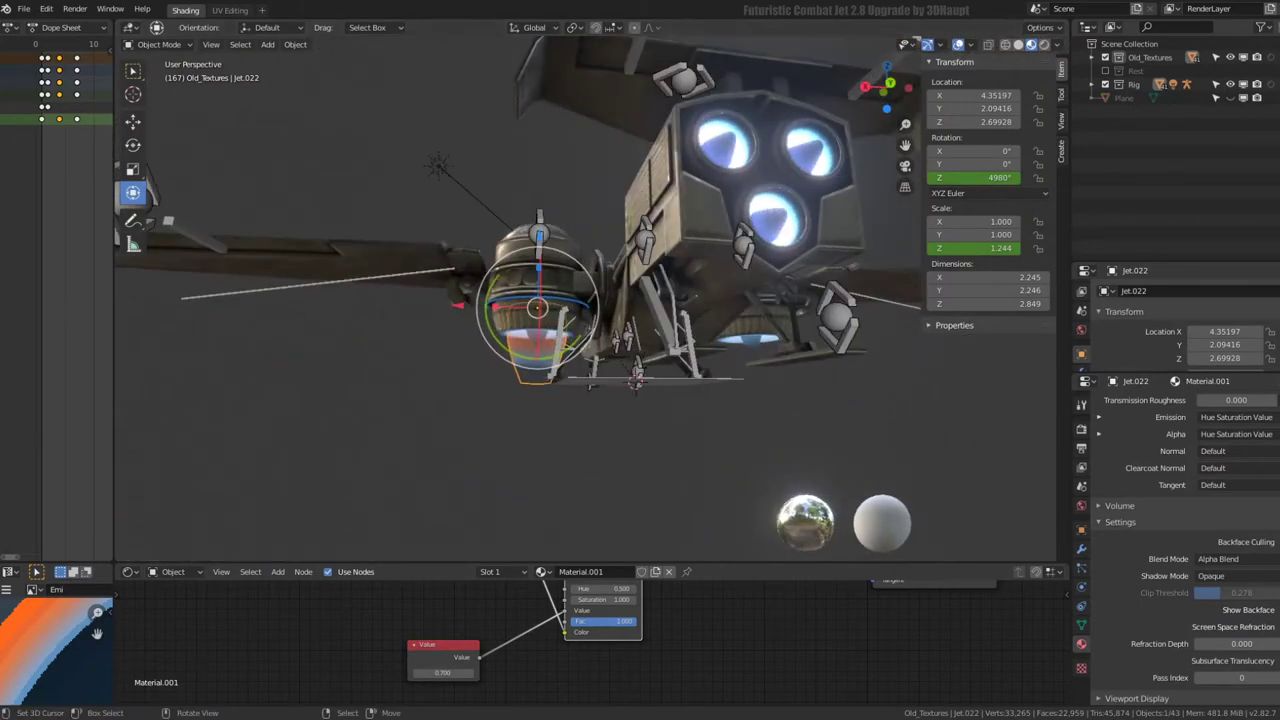
- Set the transform pivot point to 3D Cursor and start duplicating the flame
{"action": "left_click", "coordinate": [575, 28]}
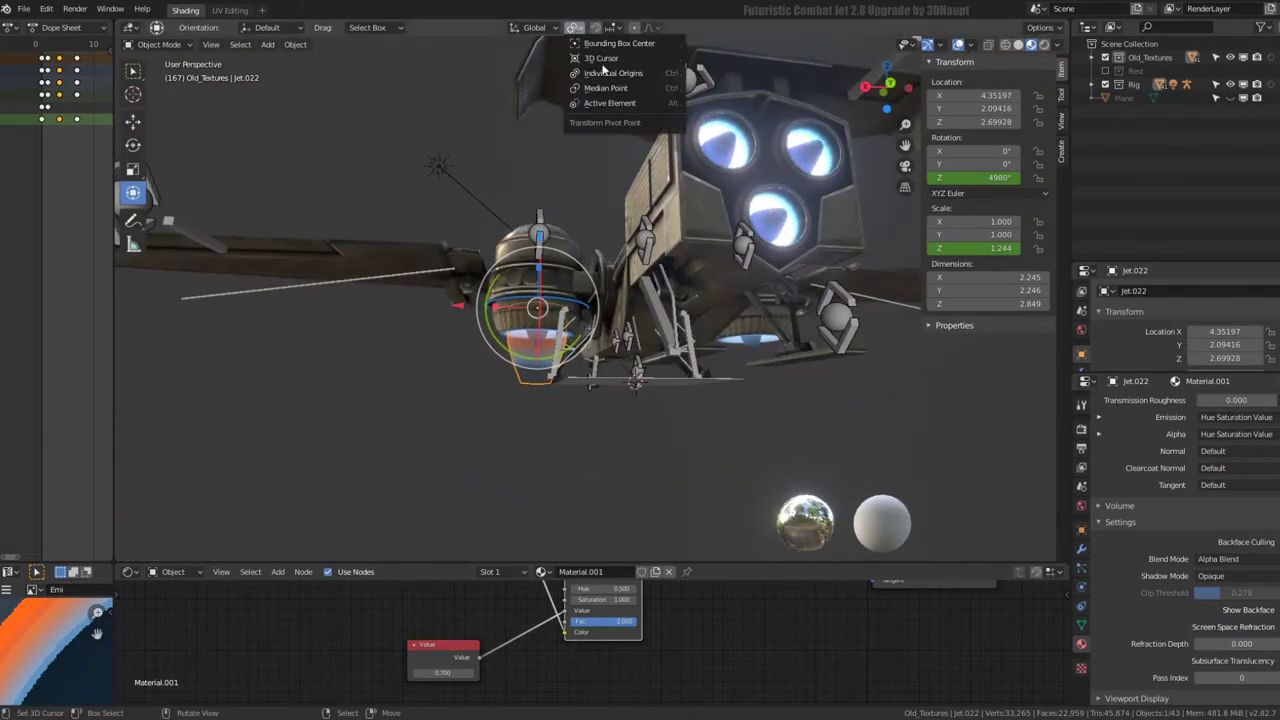
{"action": "left_click", "coordinate": [603, 60]}
{"action": "middle_click_drag", "start_coordinate": [624, 166], "coordinate": [771, 361]}
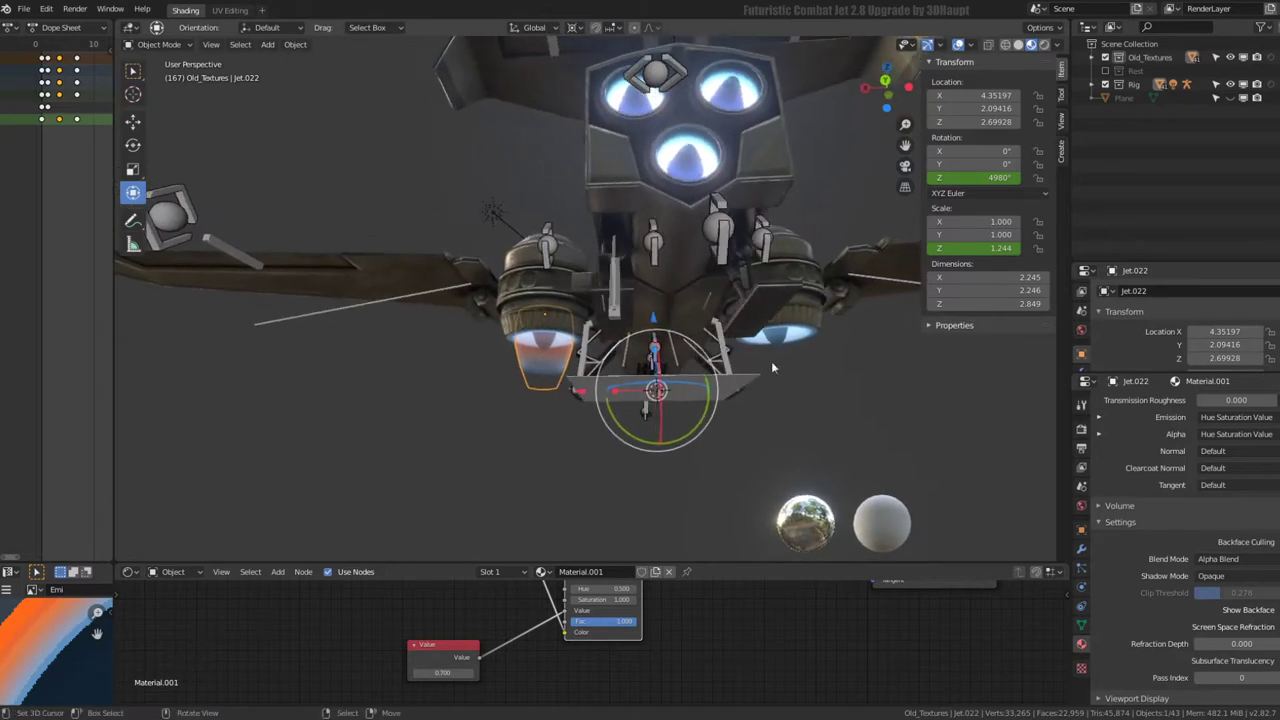
{"action": "key", "text": "shift+d"}
- Mirror the flame copy across X with scale -1 onto the opposite nozzle, then play the animation
{"action": "right_click", "coordinate": [793, 435]}
{"action": "type", "text": "sxis"}
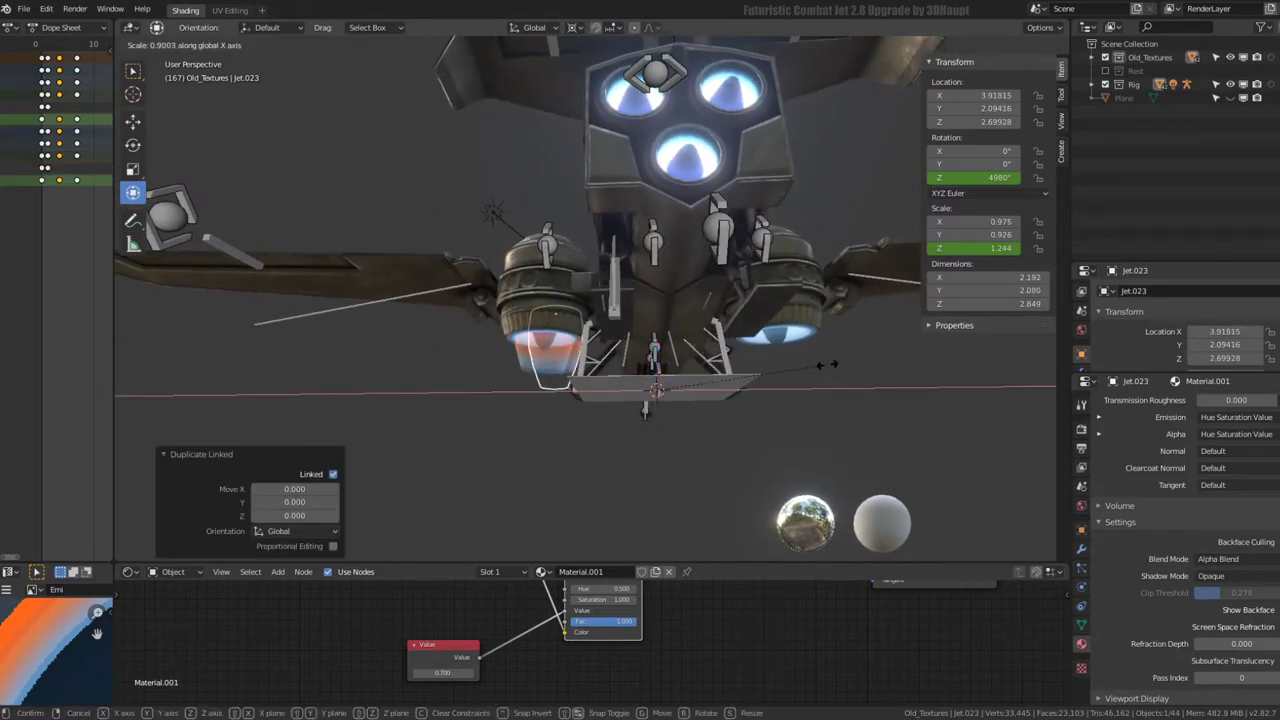
{"action": "type", "text": "-1"}
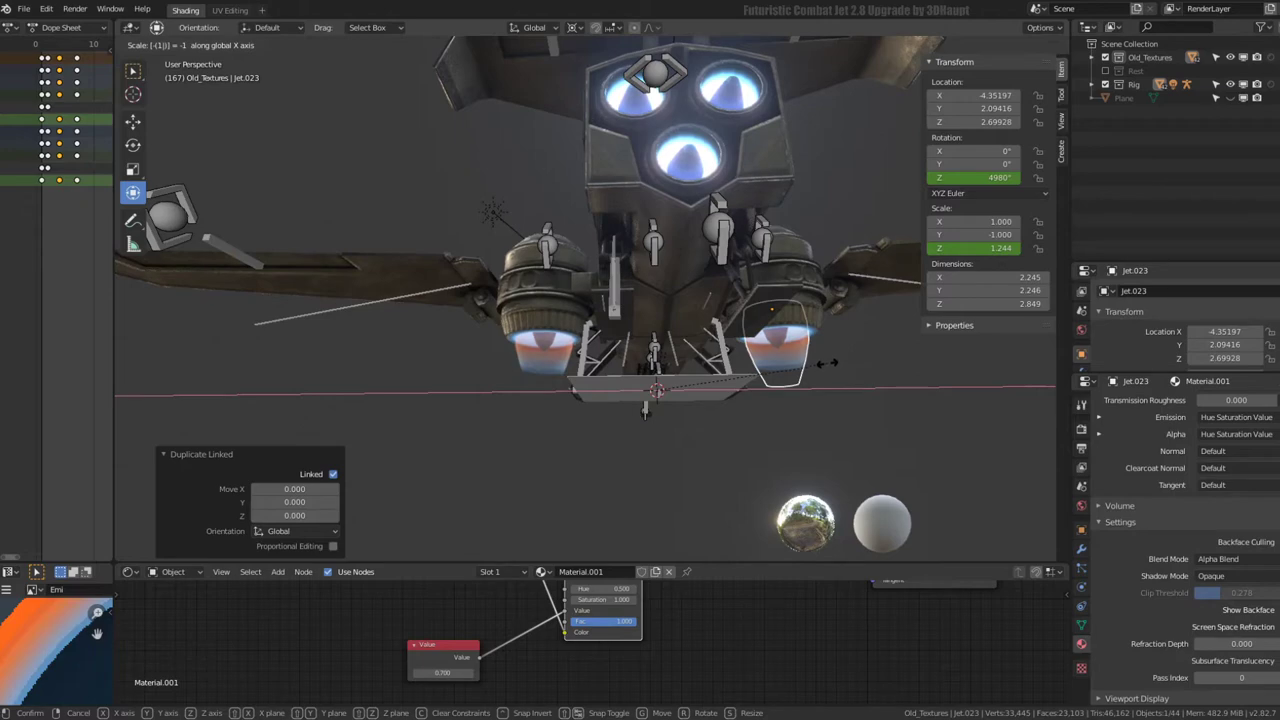
{"action": "key", "text": "Return"}
{"action": "key", "text": "space"}
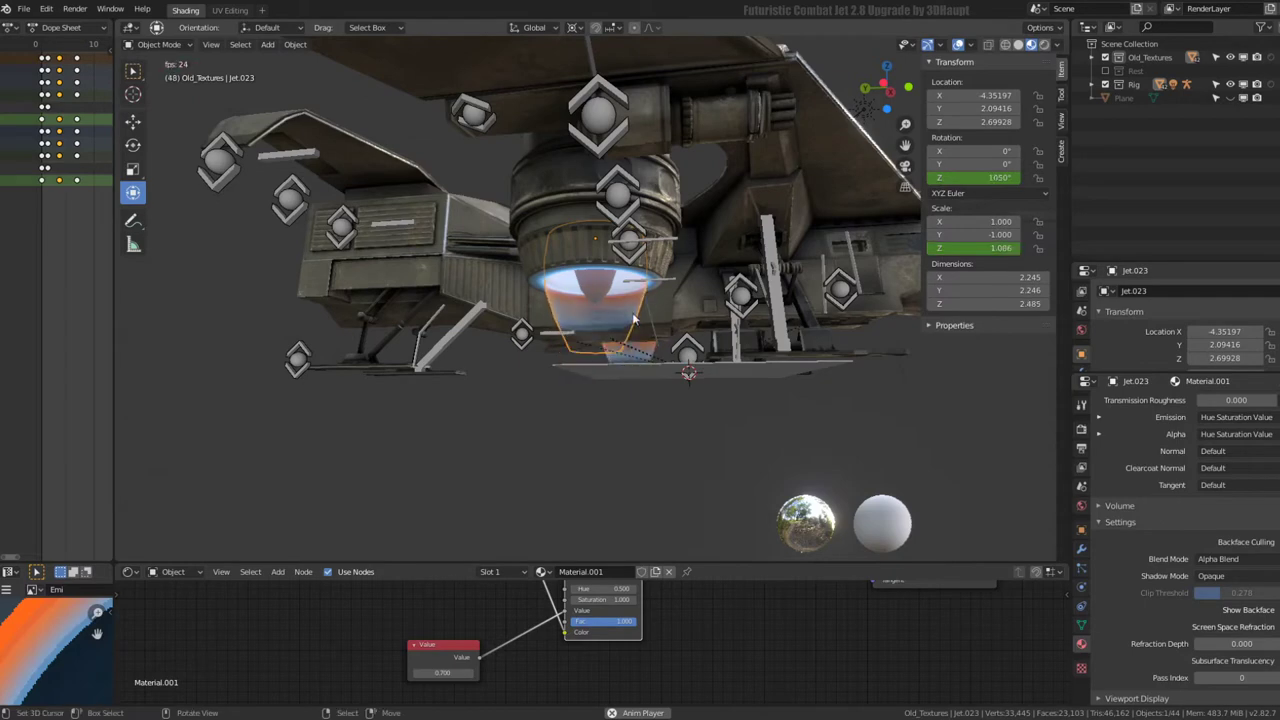
- Check the flames from the orthographic side view, starting a scale and cancelling it
{"action": "key", "text": "KP_3"}
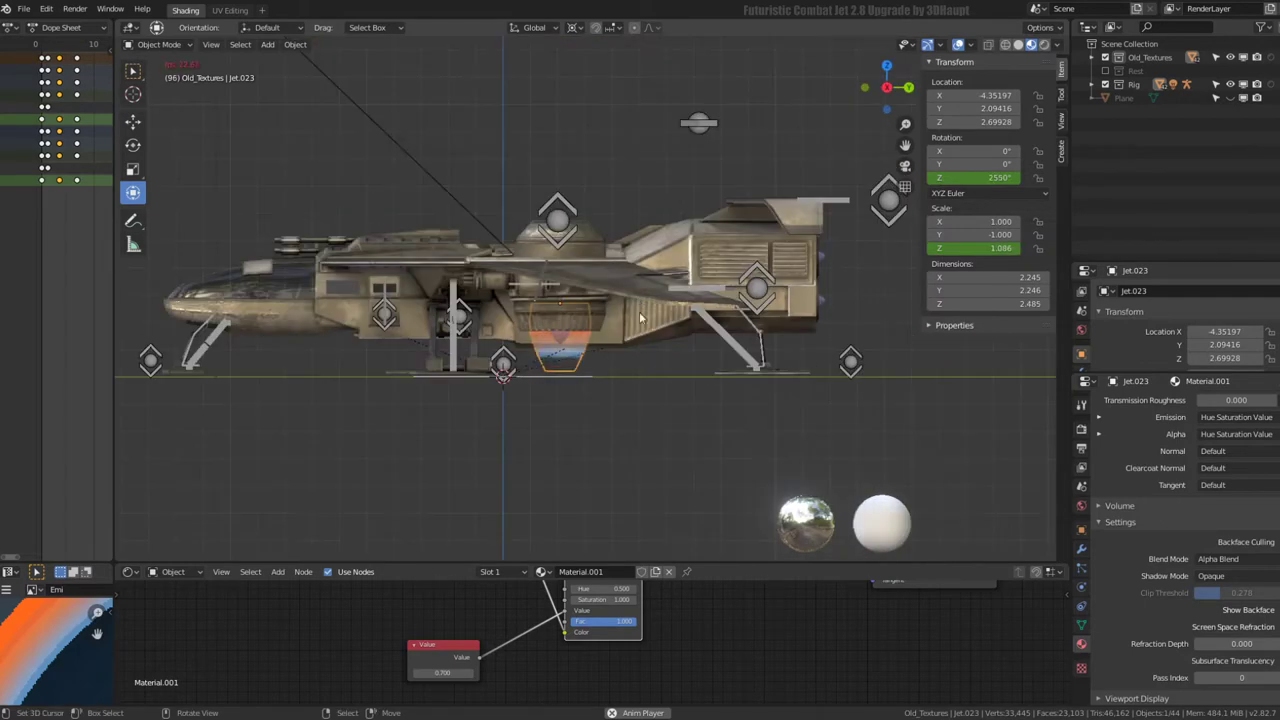
{"action": "key", "text": "s"}
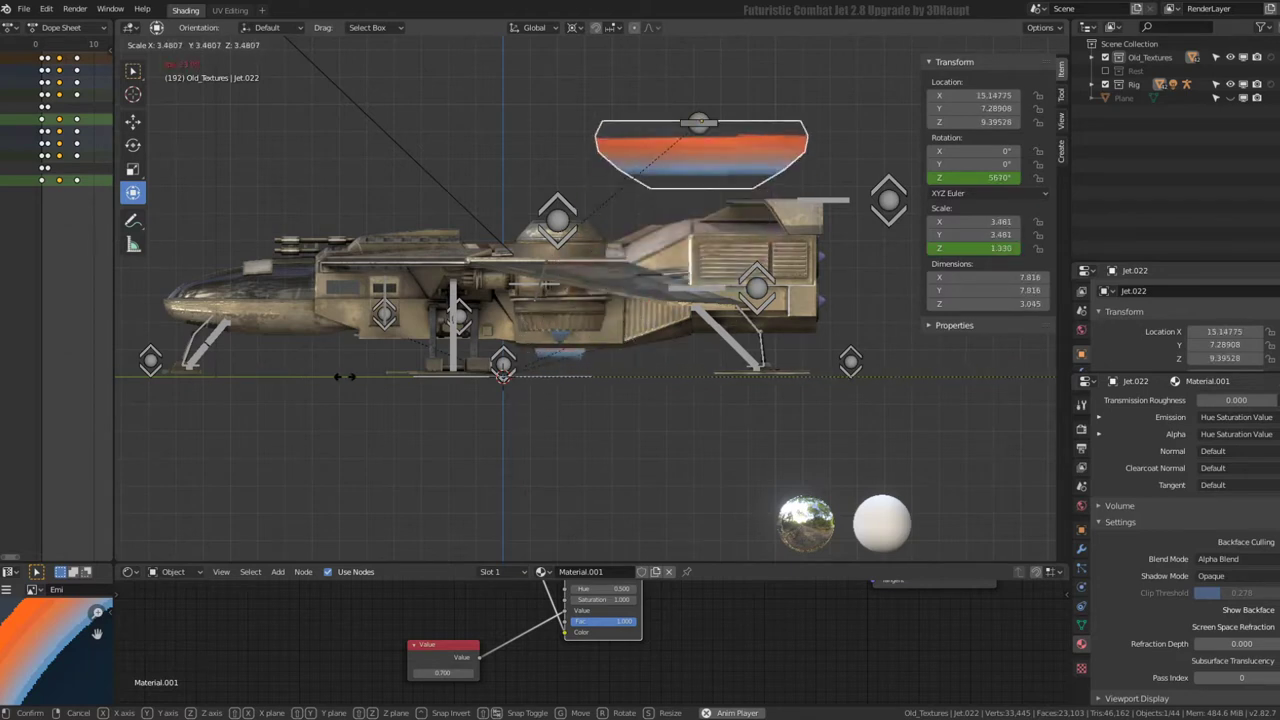
{"action": "key", "text": "Escape"}
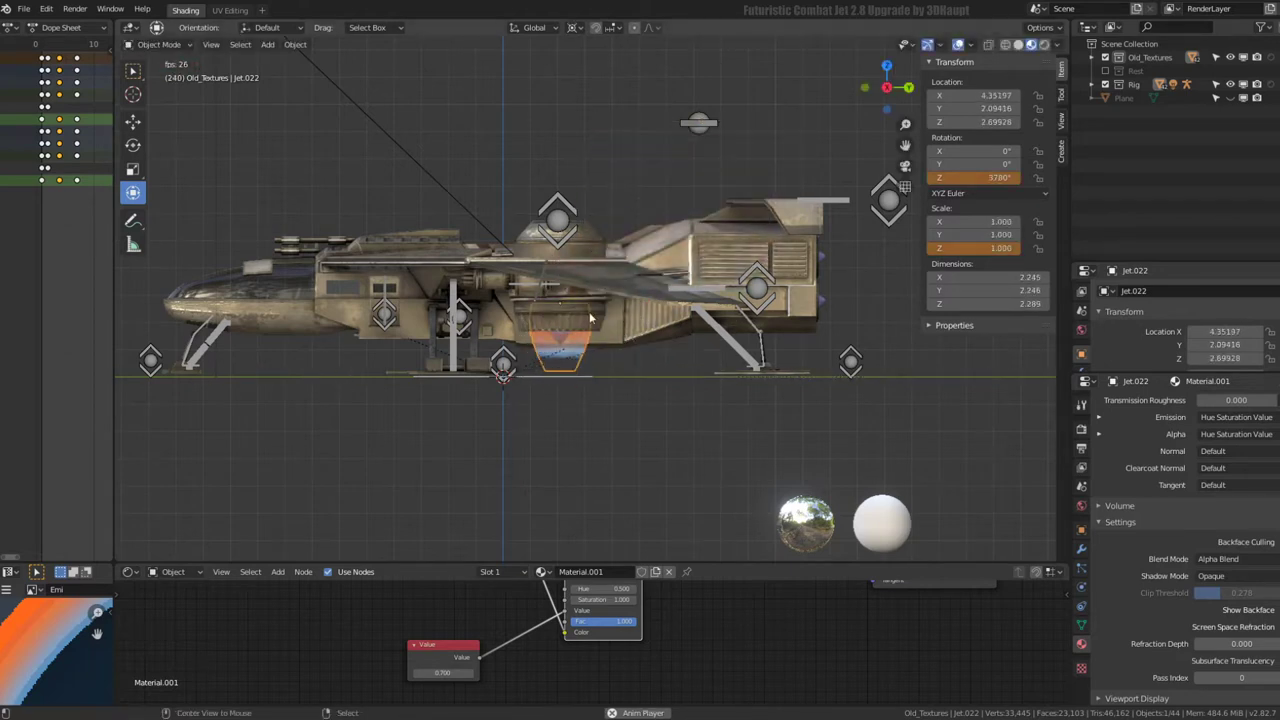
- With pivot back on Median Point, place a linked flame copy at the rear engine rotated -90°
{"action": "middle_click_drag", "start_coordinate": [614, 287], "coordinate": [534, 240], "text": "shift"}
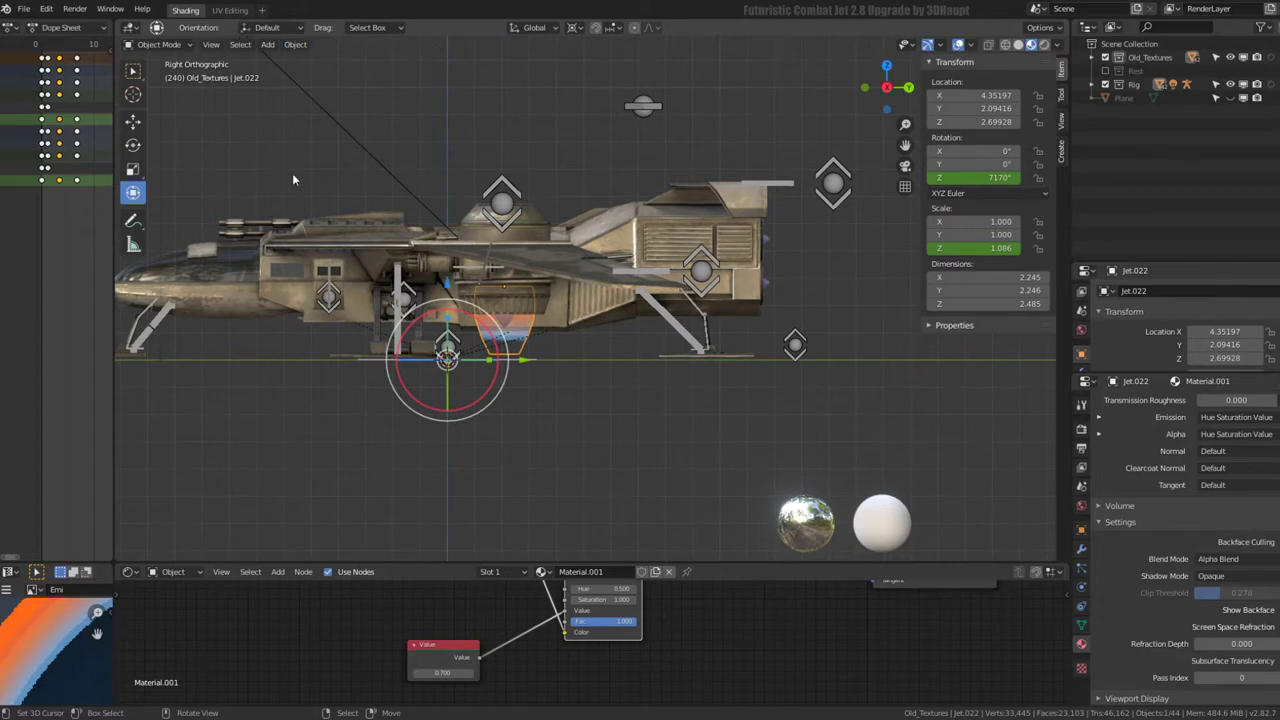
{"action": "left_click", "coordinate": [575, 28]}
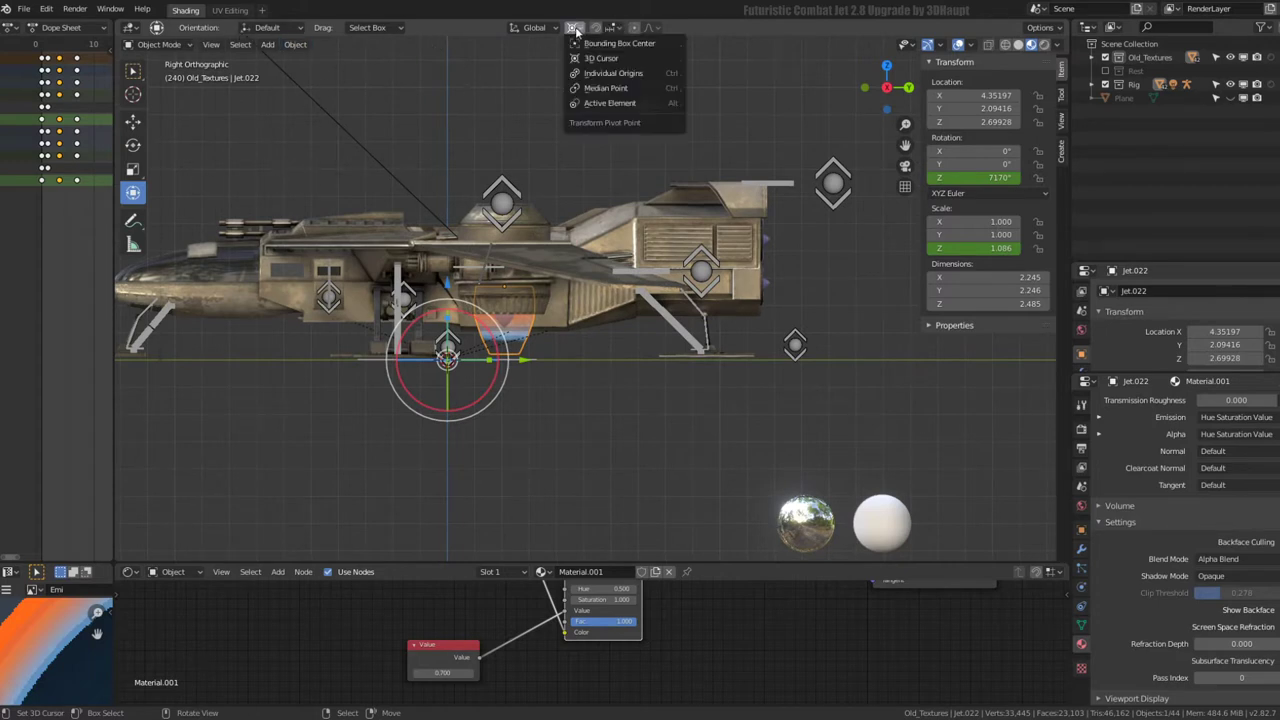
{"action": "left_click", "coordinate": [613, 90]}
{"action": "key", "text": "alt+d"}
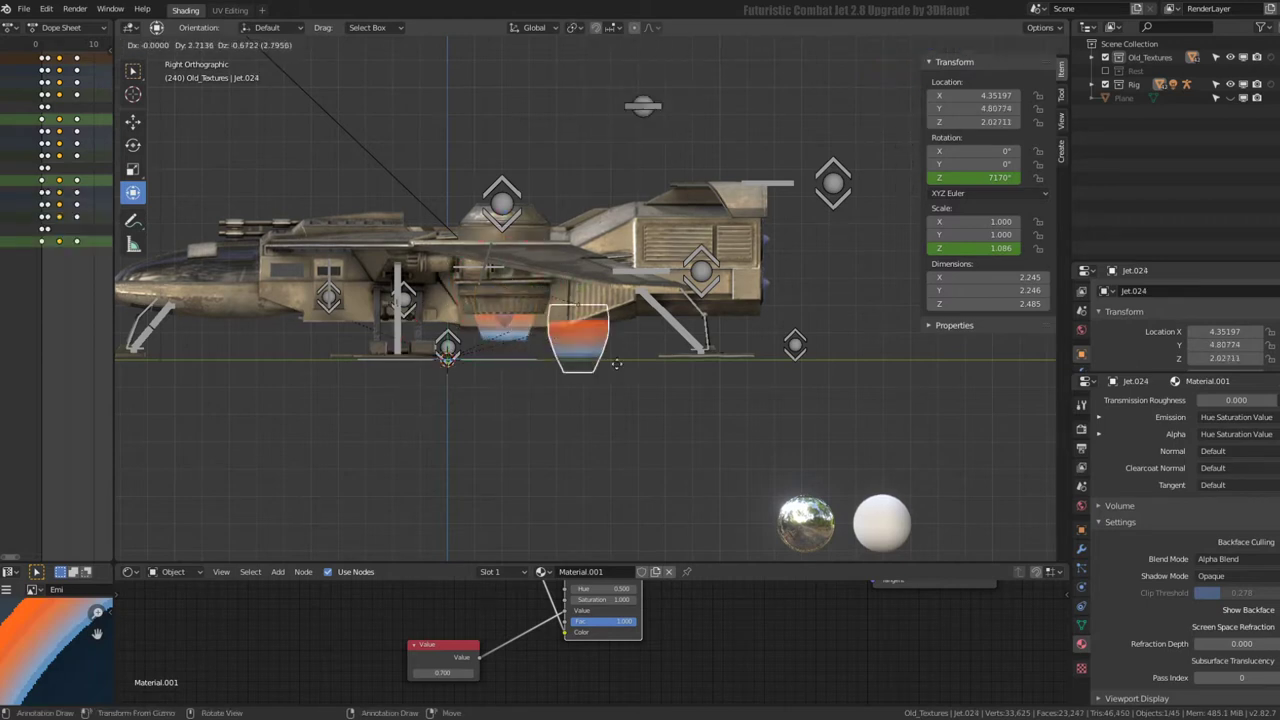
{"action": "left_click", "coordinate": [743, 341]}
{"action": "key", "text": "r"}
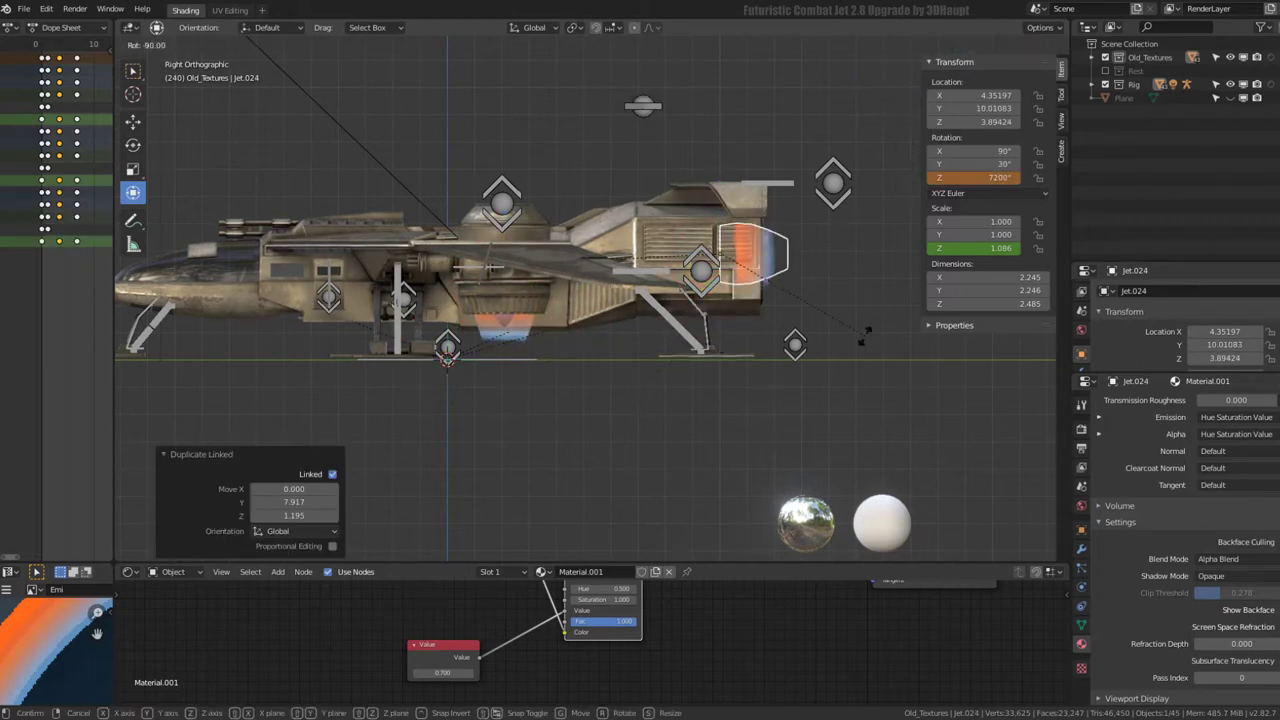
{"action": "left_click", "coordinate": [844, 309]}
- Clear the copy's parent keeping its transformation, and reset its scale
{"action": "scroll", "coordinate": [686, 369], "scroll_direction": "up", "scroll_amount": 3}
{"action": "mouse_move", "coordinate": [686, 369]}
{"action": "middle_mouse_down"}
{"action": "mouse_move", "coordinate": [631, 375]}
{"action": "mouse_move", "coordinate": [600, 338]}
{"action": "middle_mouse_up"}
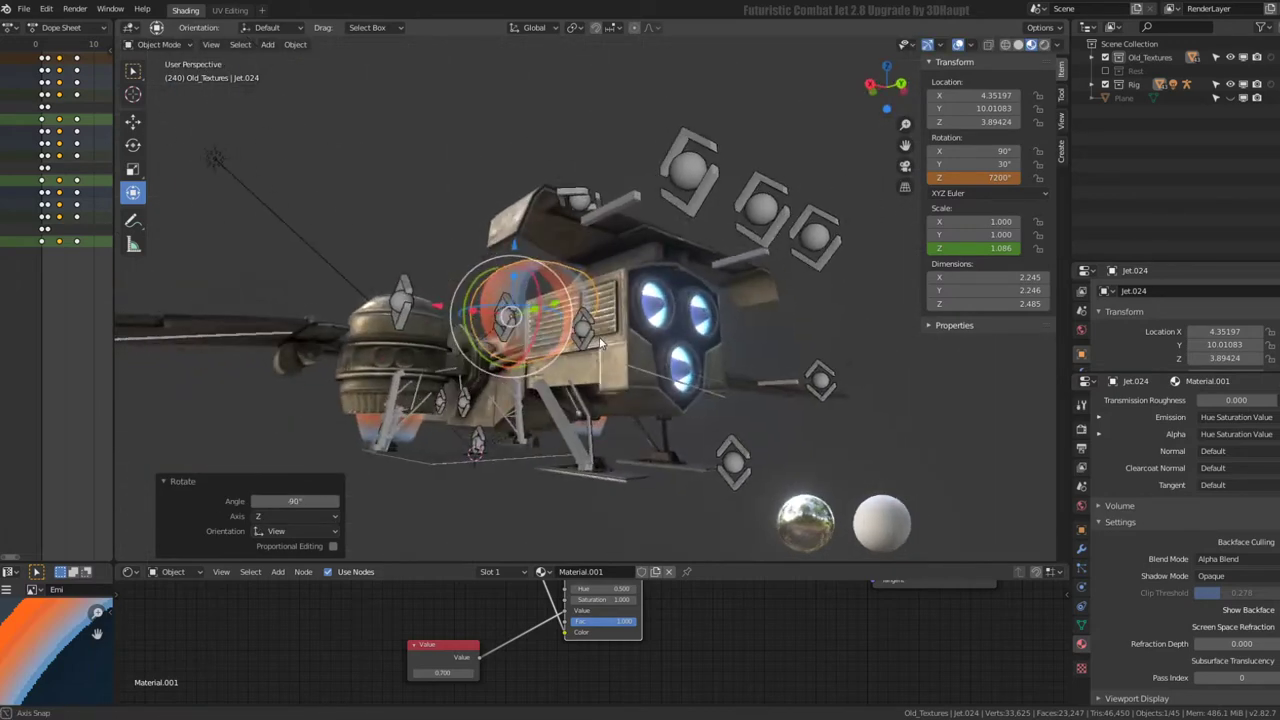
{"action": "key", "text": "alt+p"}
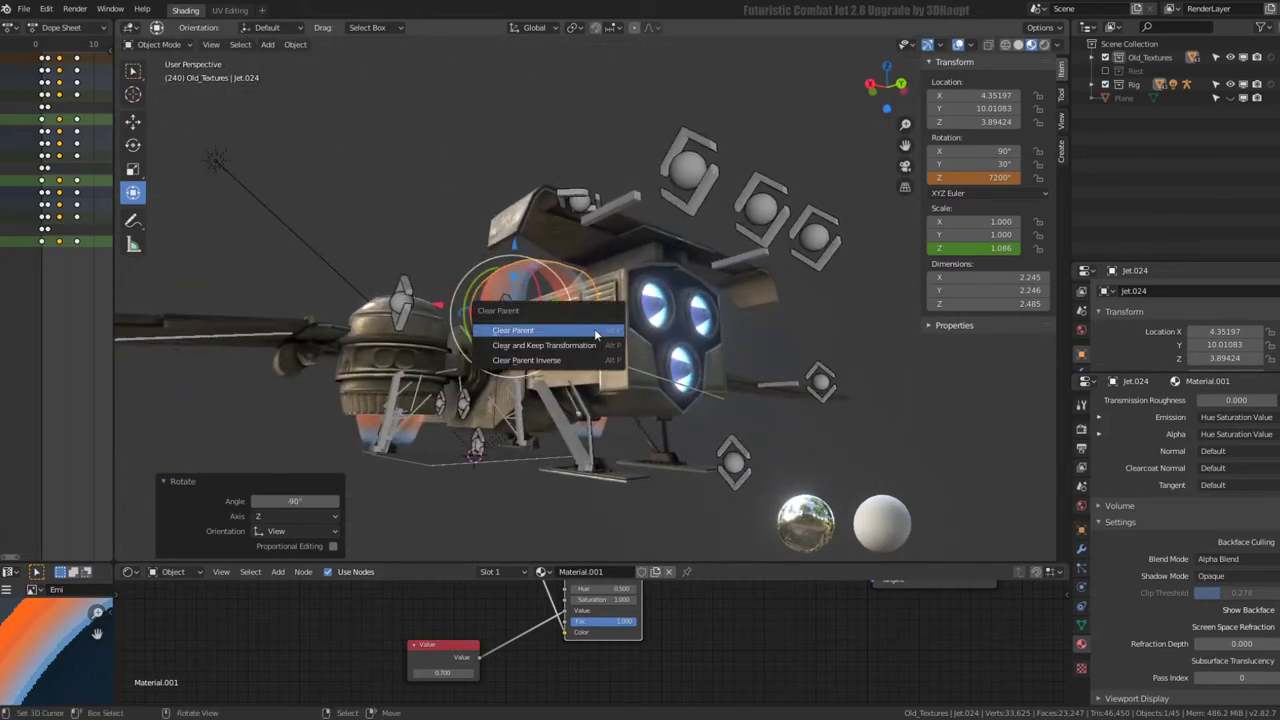
{"action": "left_click", "coordinate": [530, 345]}
{"action": "key", "text": "alt+s"}
- Play the animation, select the rear flame Jet.024 and reset its rotation to zero
{"action": "key", "text": "space"}
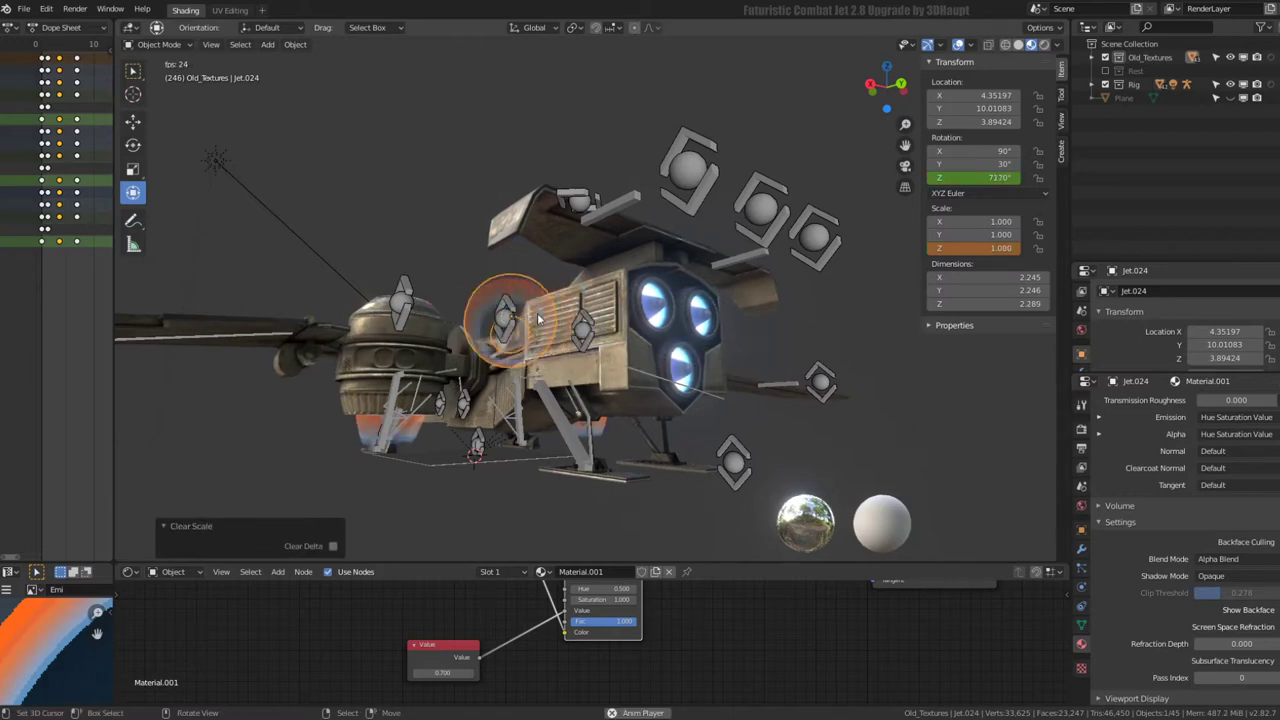
{"action": "mouse_move", "coordinate": [538, 318]}
{"action": "middle_mouse_down"}
{"action": "mouse_move", "coordinate": [621, 368]}
{"action": "mouse_move", "coordinate": [669, 292]}
{"action": "mouse_move", "coordinate": [611, 189]}
{"action": "mouse_move", "coordinate": [531, 337]}
{"action": "mouse_move", "coordinate": [536, 279]}
{"action": "mouse_move", "coordinate": [497, 198]}
{"action": "middle_mouse_up"}
{"action": "left_click", "coordinate": [536, 279]}
{"action": "left_click", "coordinate": [519, 274]}
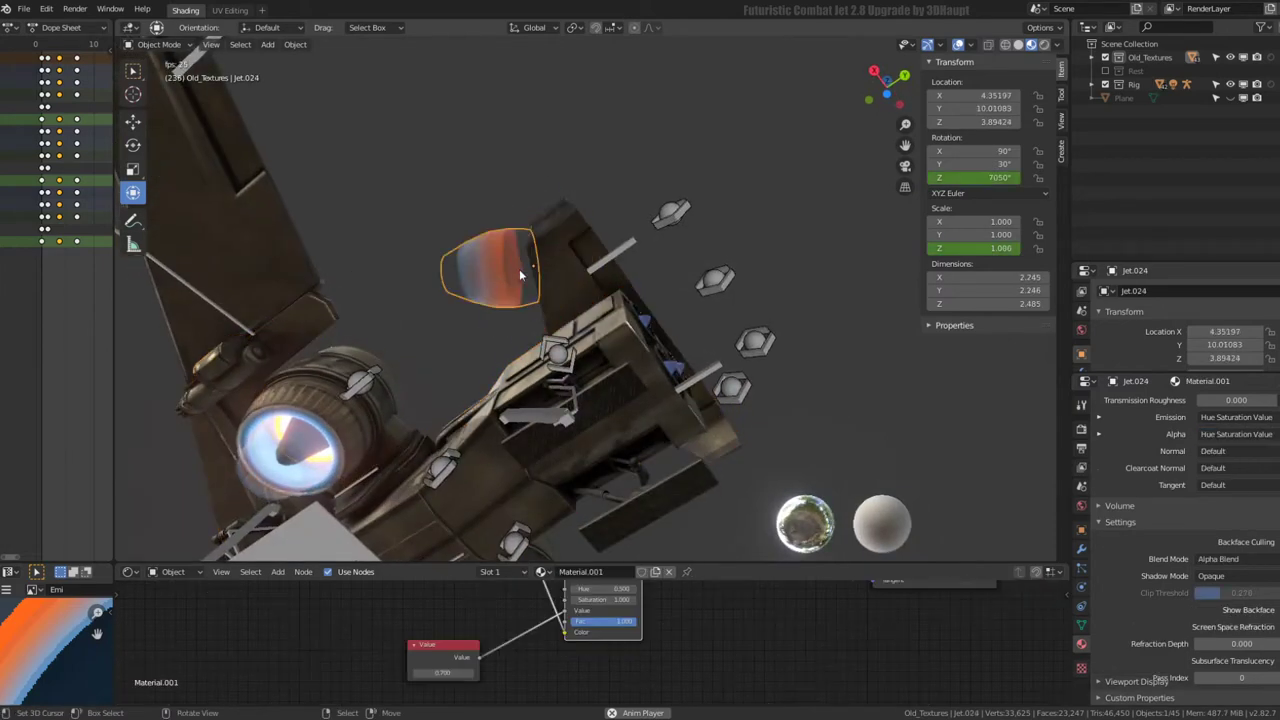
{"action": "key", "text": "alt+r"}
- Inspect Jet.024 in Right Orthographic view, cancel a trial rotation, and open the Object menu
{"action": "middle_click_drag", "start_coordinate": [519, 269], "coordinate": [552, 293]}
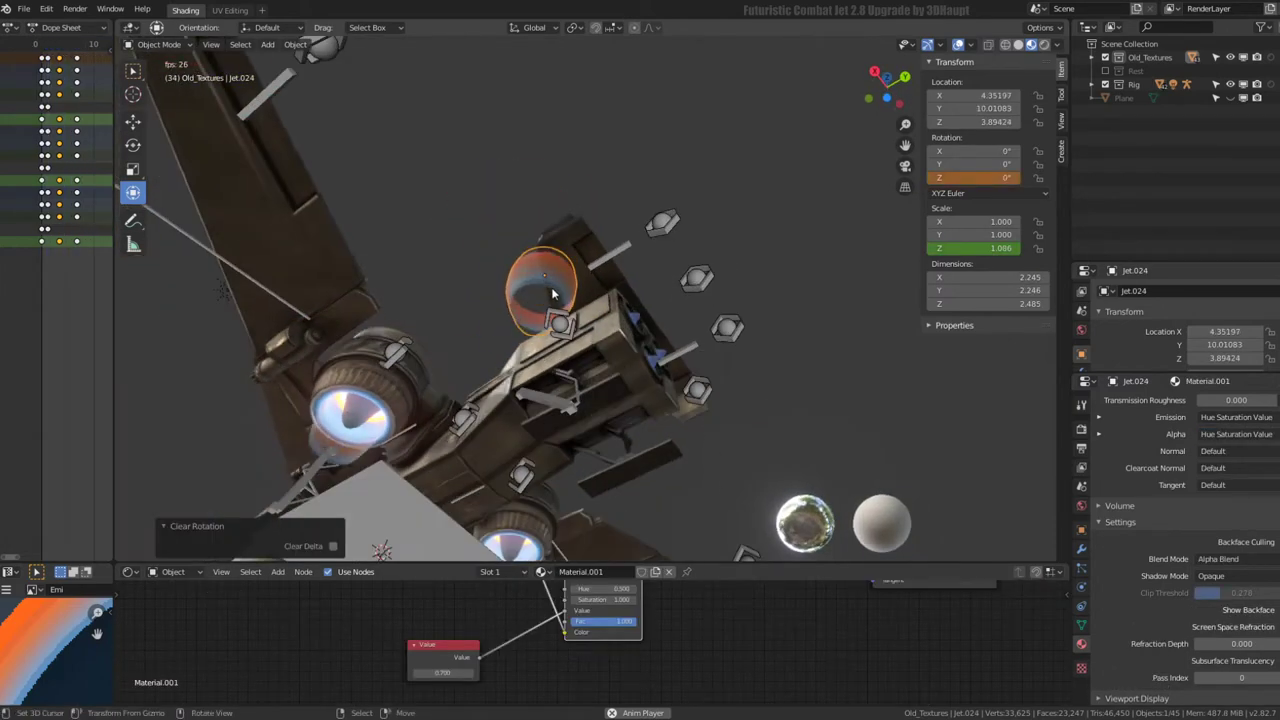
{"action": "key", "text": "KP_3"}
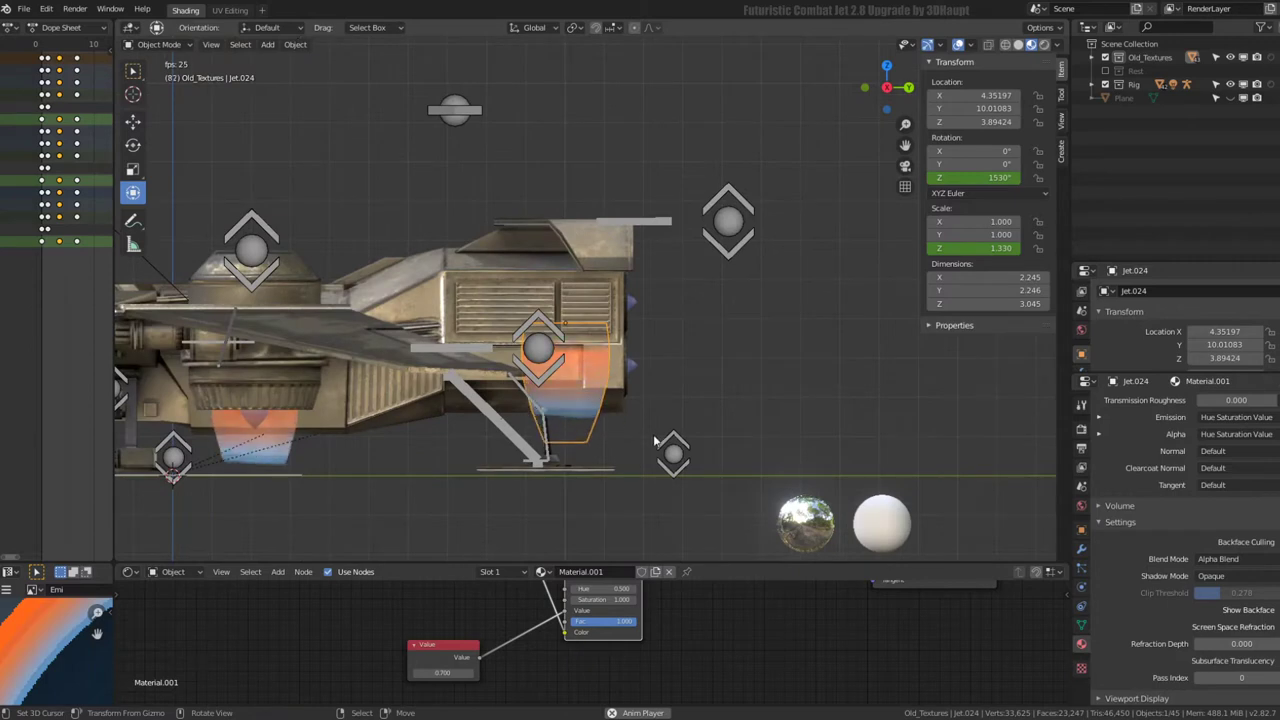
{"action": "key", "text": "r"}
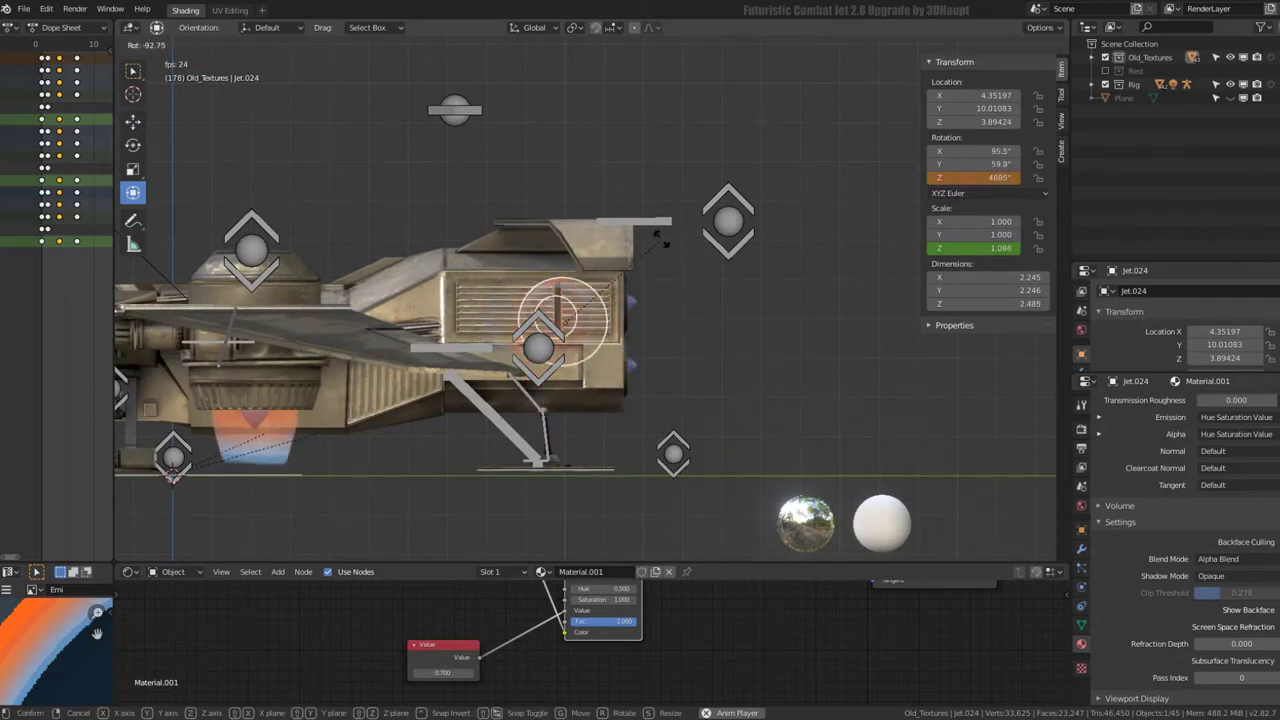
{"action": "right_click", "coordinate": [684, 358]}
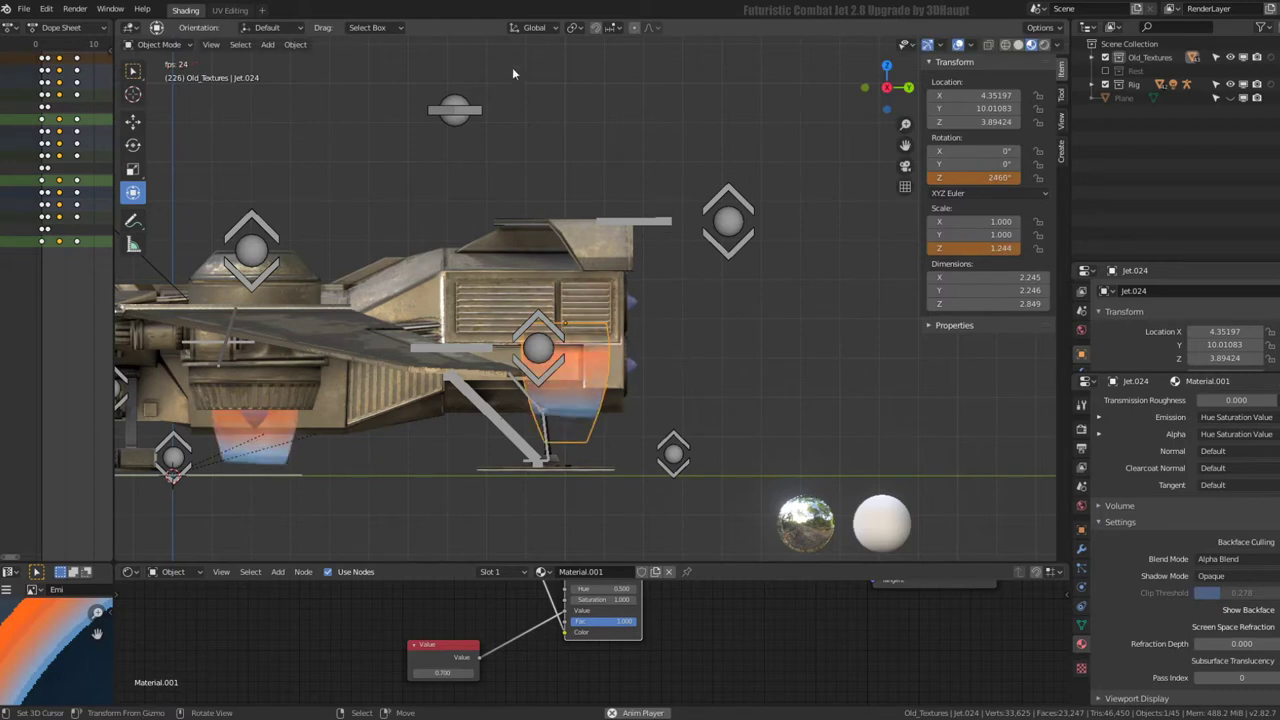
{"action": "left_click", "coordinate": [295, 44]}
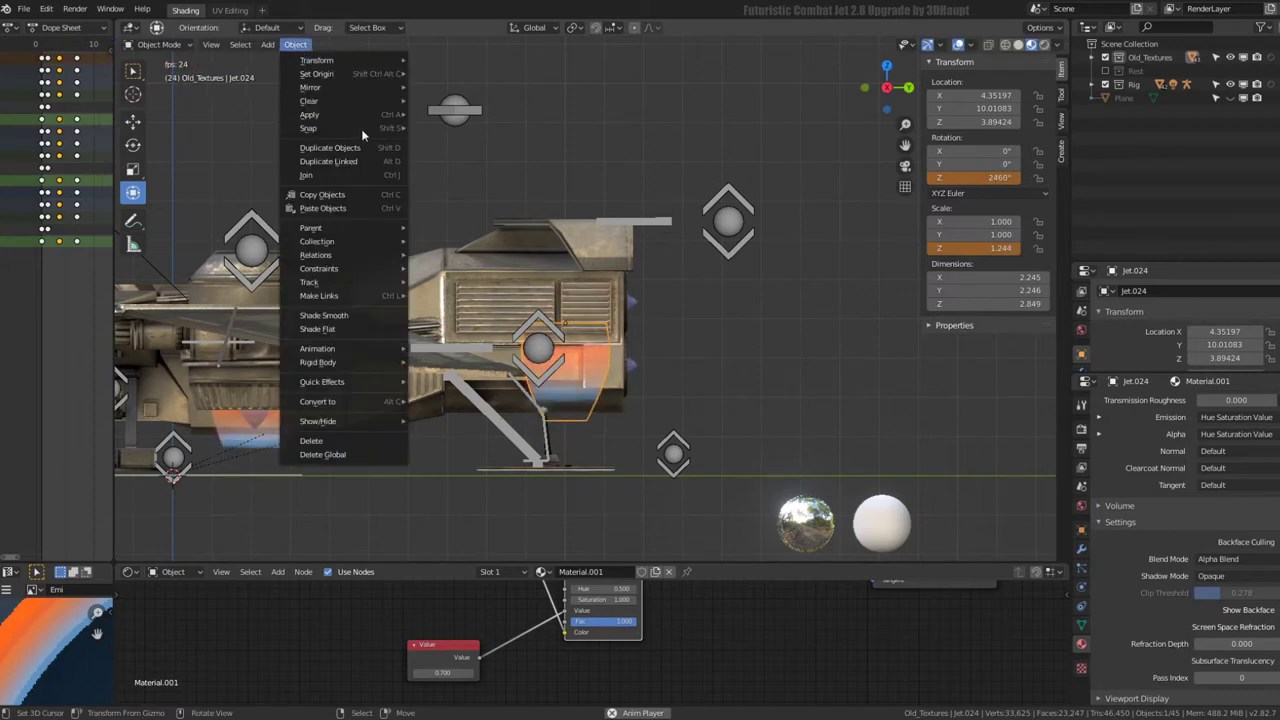
{"action": "mouse_move", "coordinate": [316, 255]}
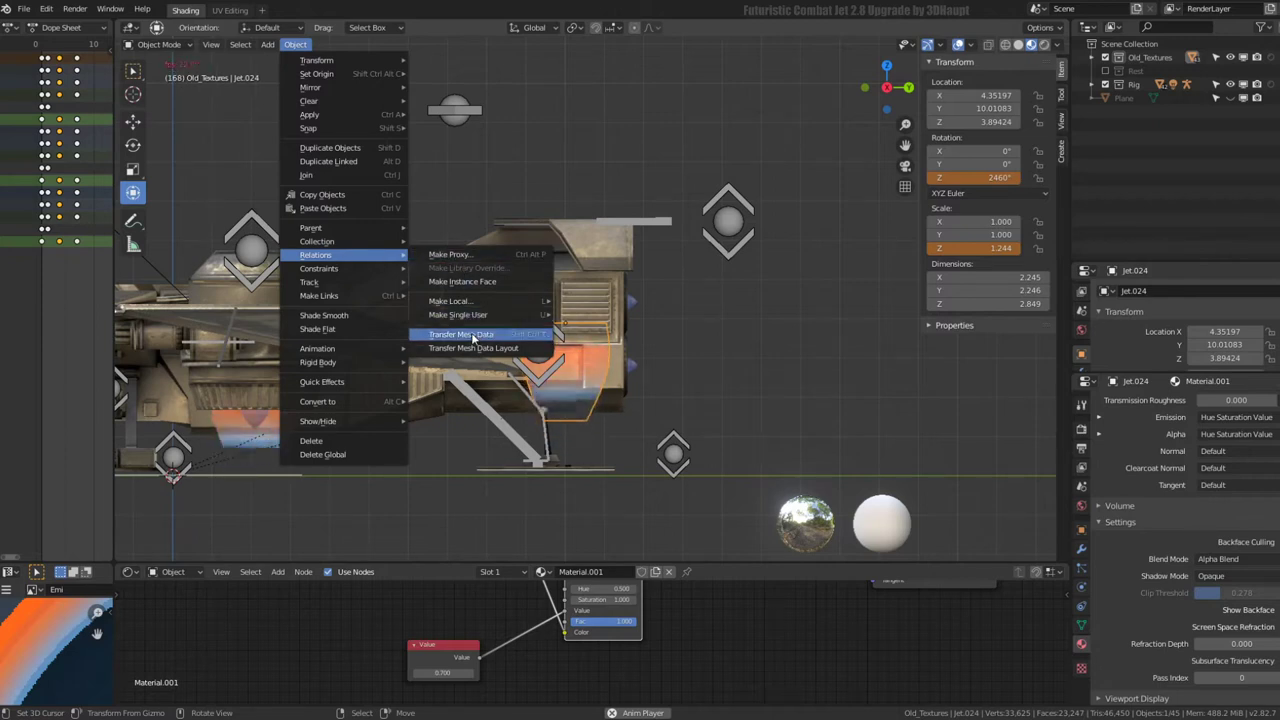
{"action": "mouse_move", "coordinate": [458, 315]}
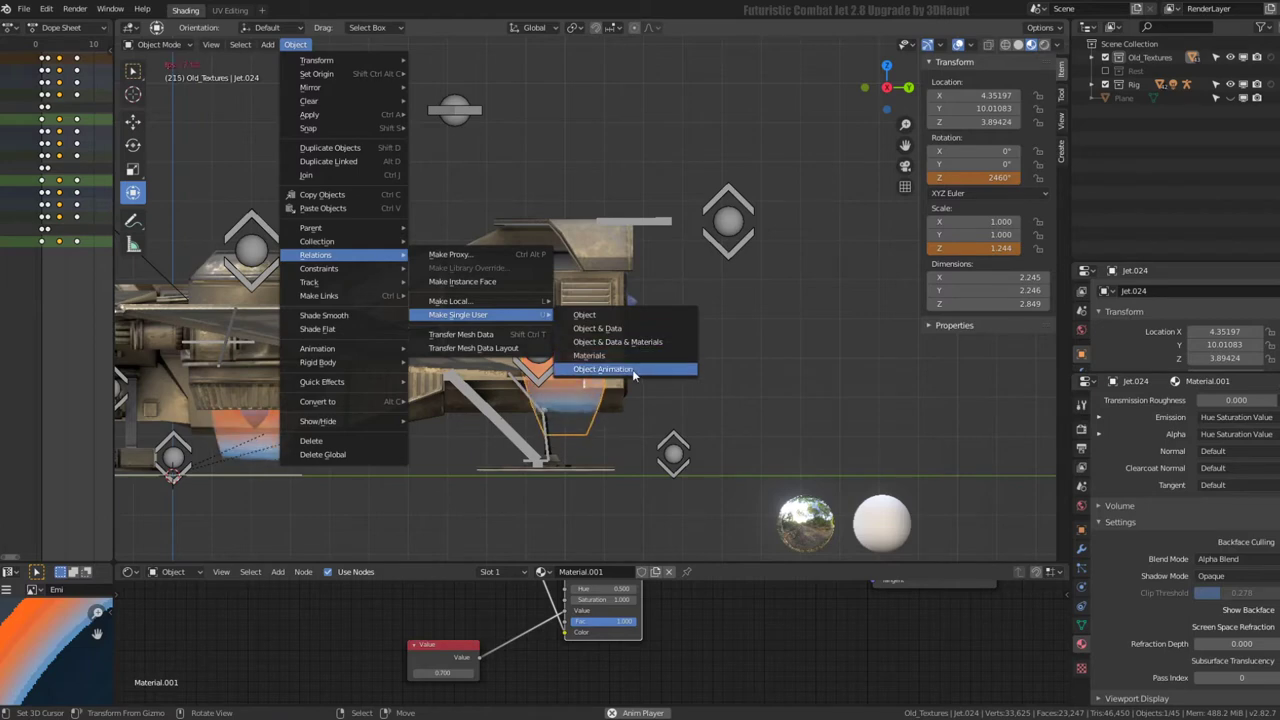
- Make Jet.024's object animation single-user as Jet.022Action.001 and widen the dope sheet channel list
{"action": "left_click", "coordinate": [633, 369]}
{"action": "left_click", "coordinate": [630, 378]}
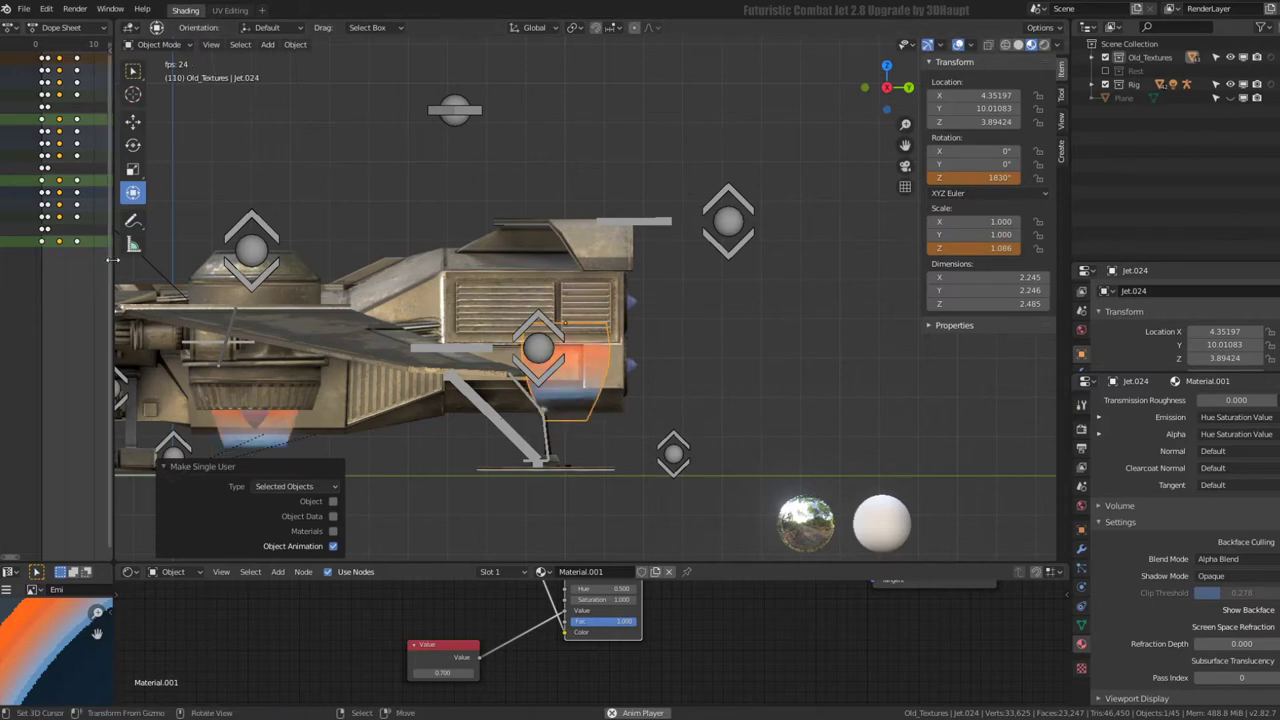
{"action": "left_click_drag", "start_coordinate": [112, 260], "coordinate": [284, 260]}
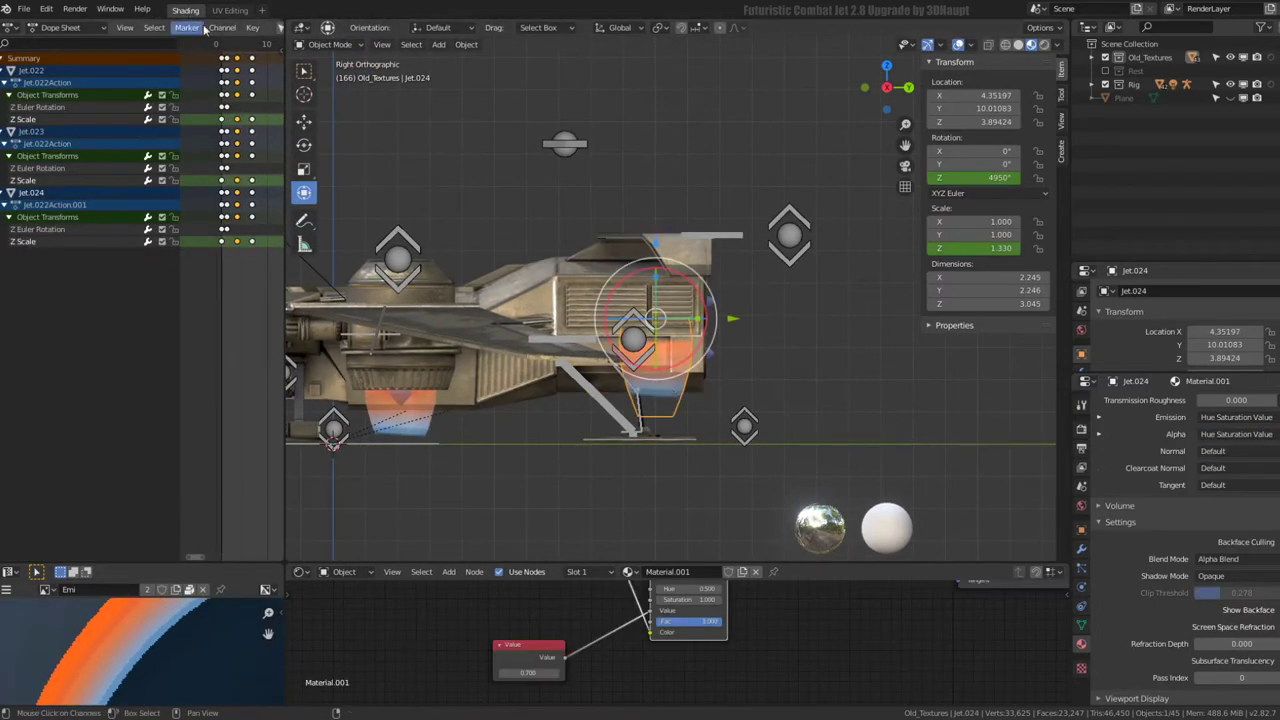
- Delete the Z Euler Rotation channel from Jet.022Action.001 in the maximized Action Editor, then resume playback
{"action": "key", "text": "Up"}
{"action": "key", "text": "ctrl+space"}
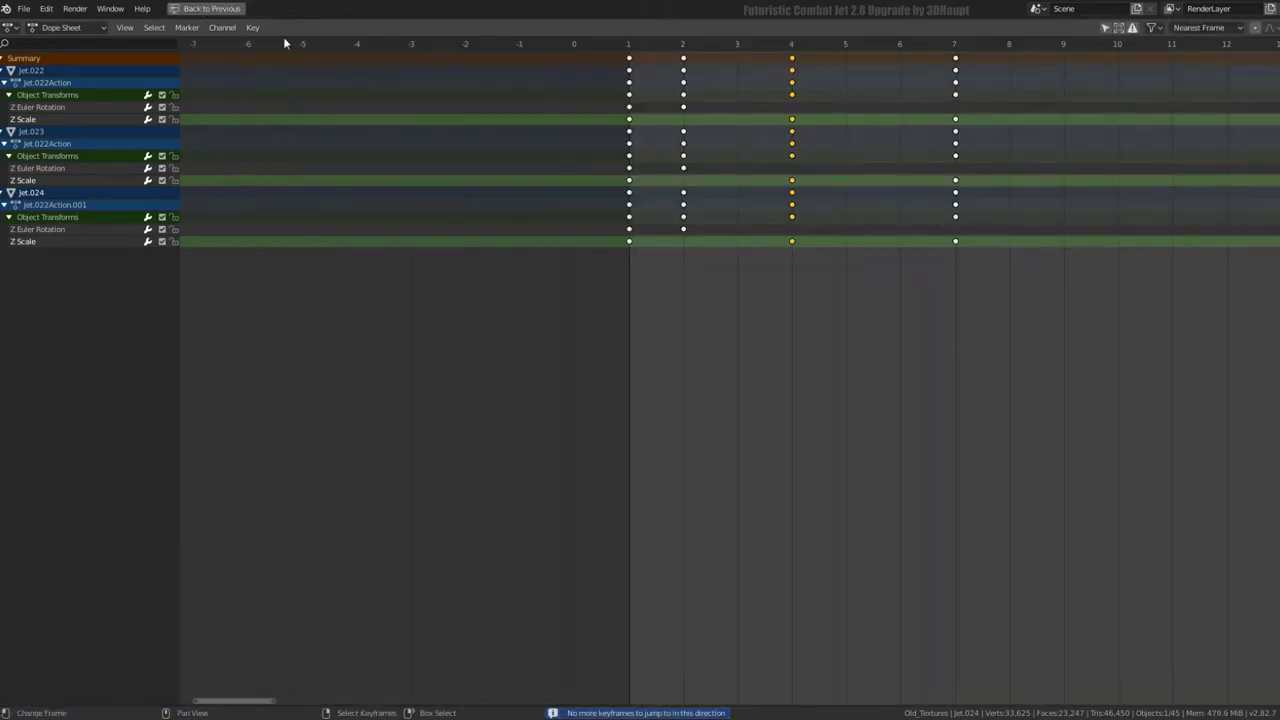
{"action": "left_click", "coordinate": [82, 27]}
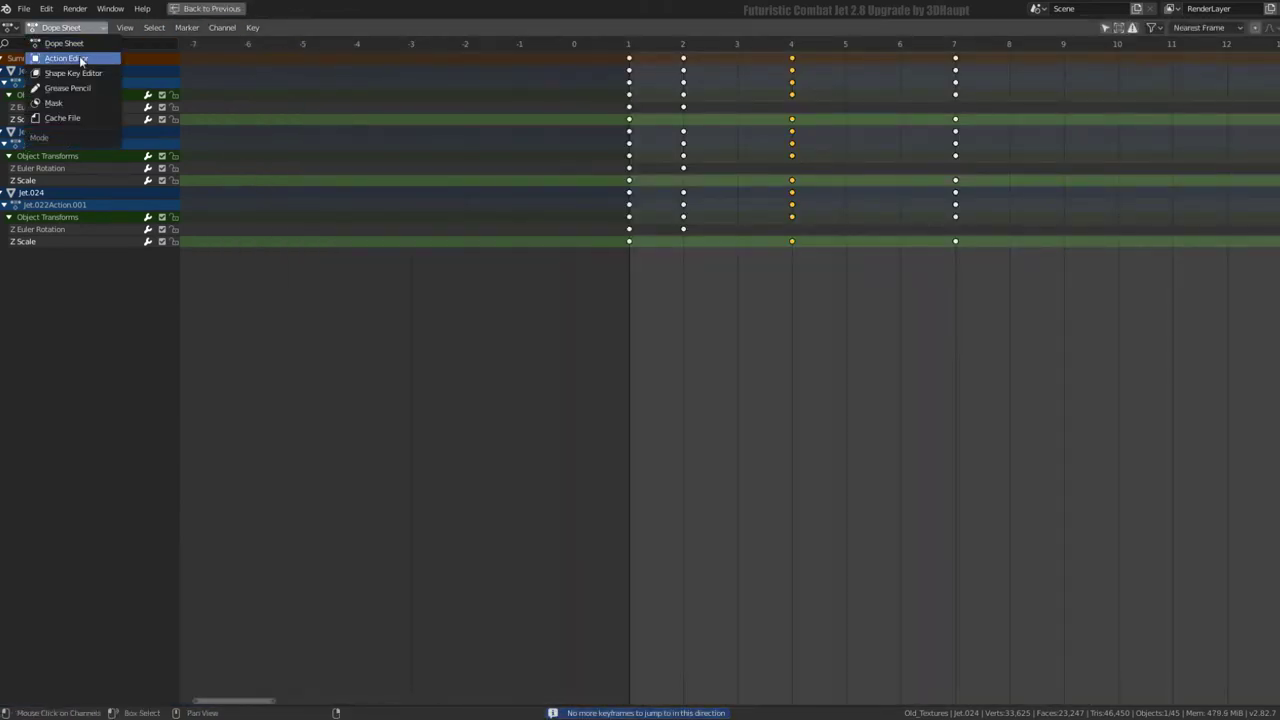
{"action": "left_click", "coordinate": [80, 58]}
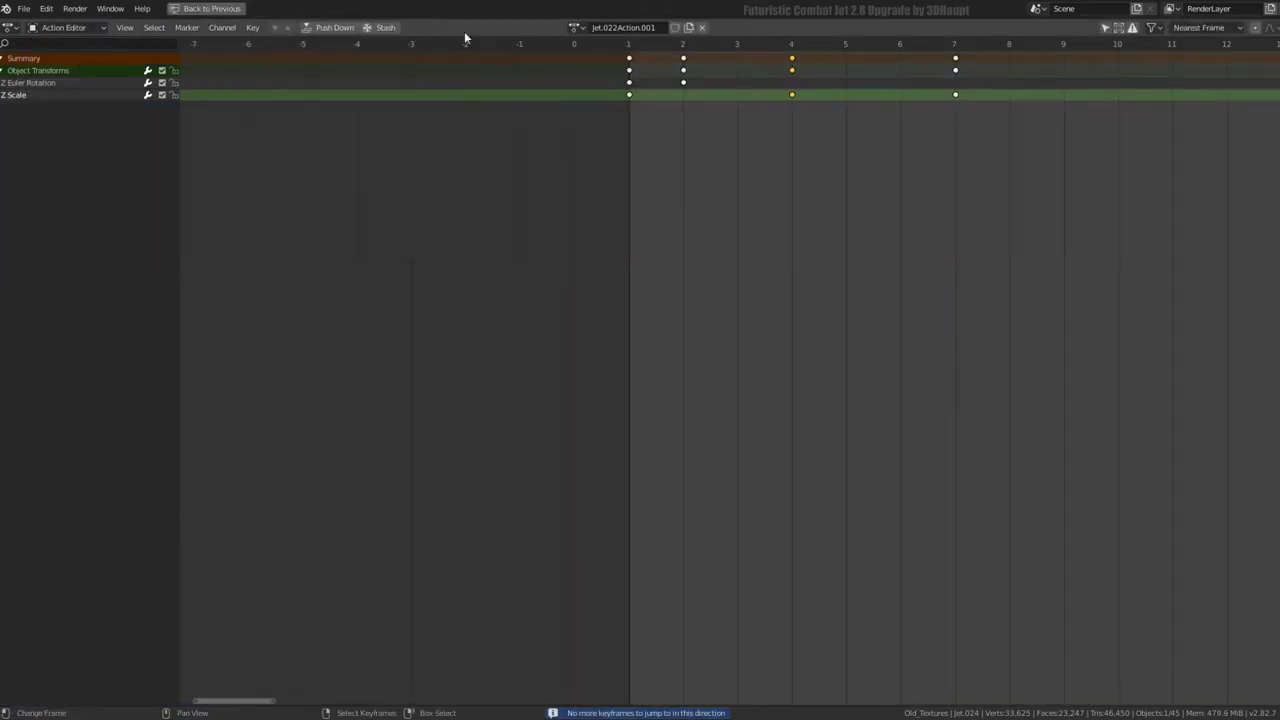
{"action": "left_click", "coordinate": [22, 86]}
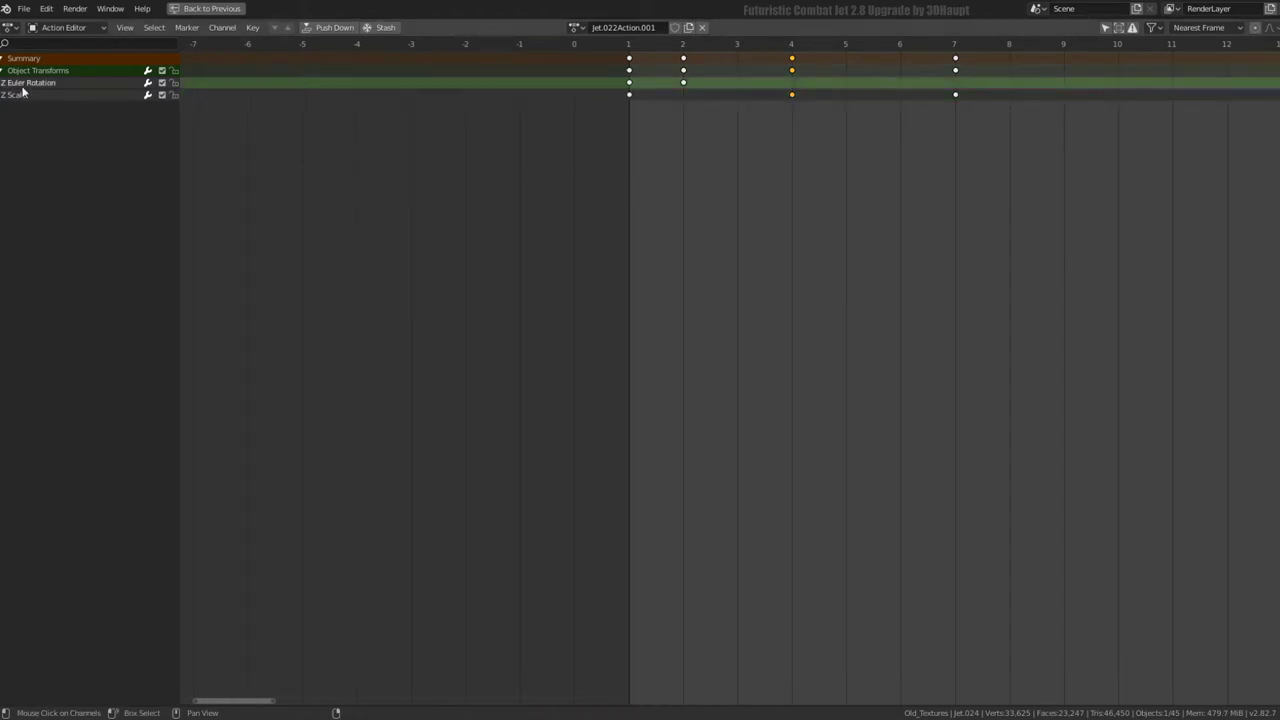
{"action": "key", "text": "x"}
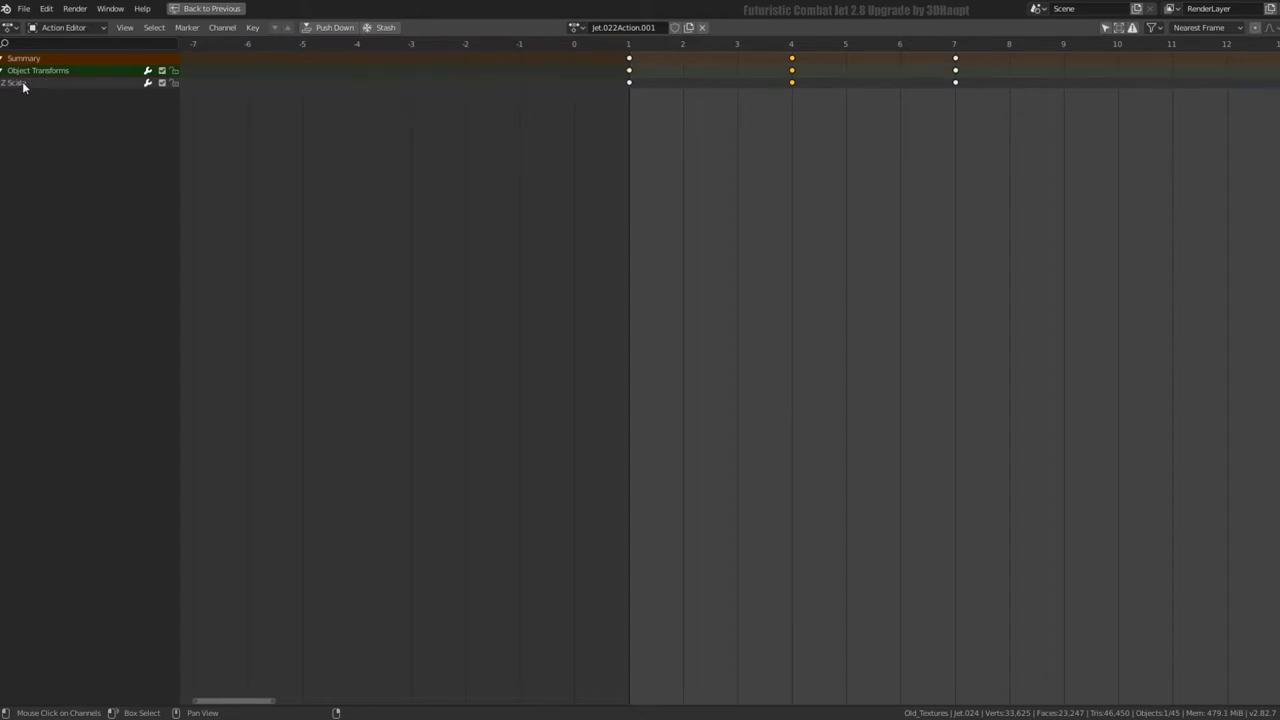
{"action": "key", "text": "ctrl+space"}
{"action": "key", "text": "space"}
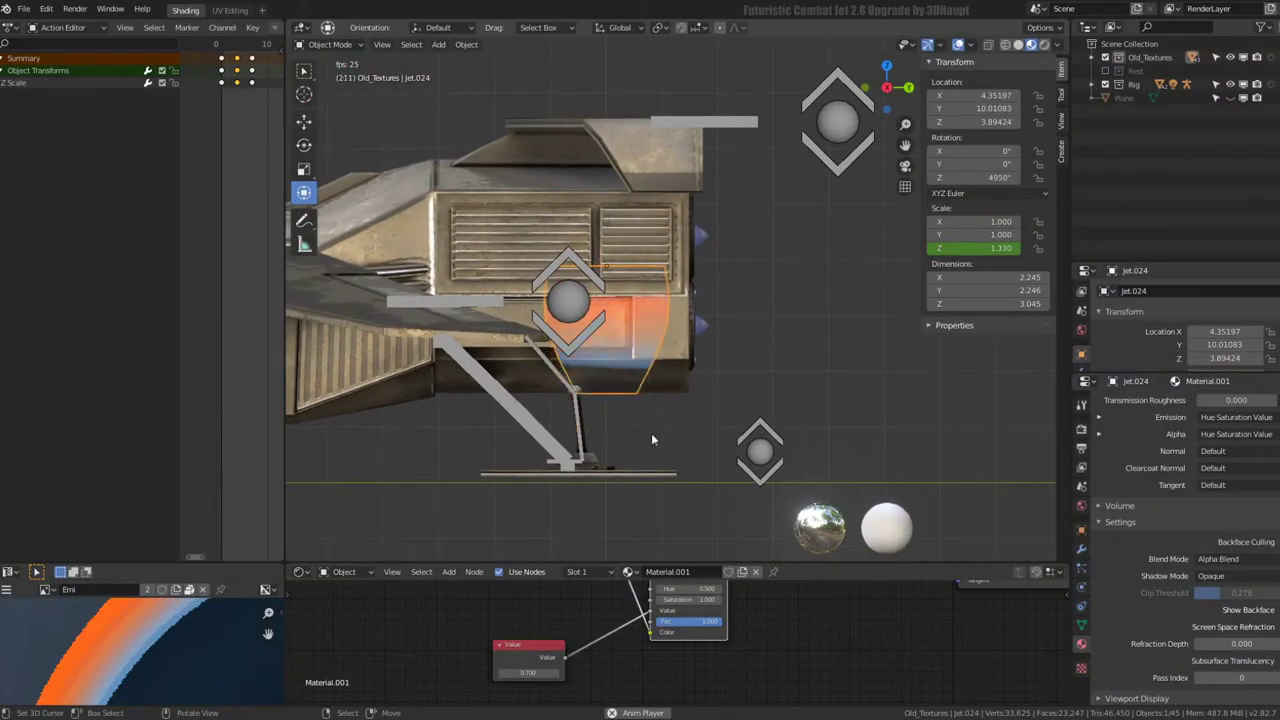
- Clear Jet.024's rotation and rotate it -90° so it reads X 90°, Y 0°, Z 0°
{"action": "key", "text": "r"}
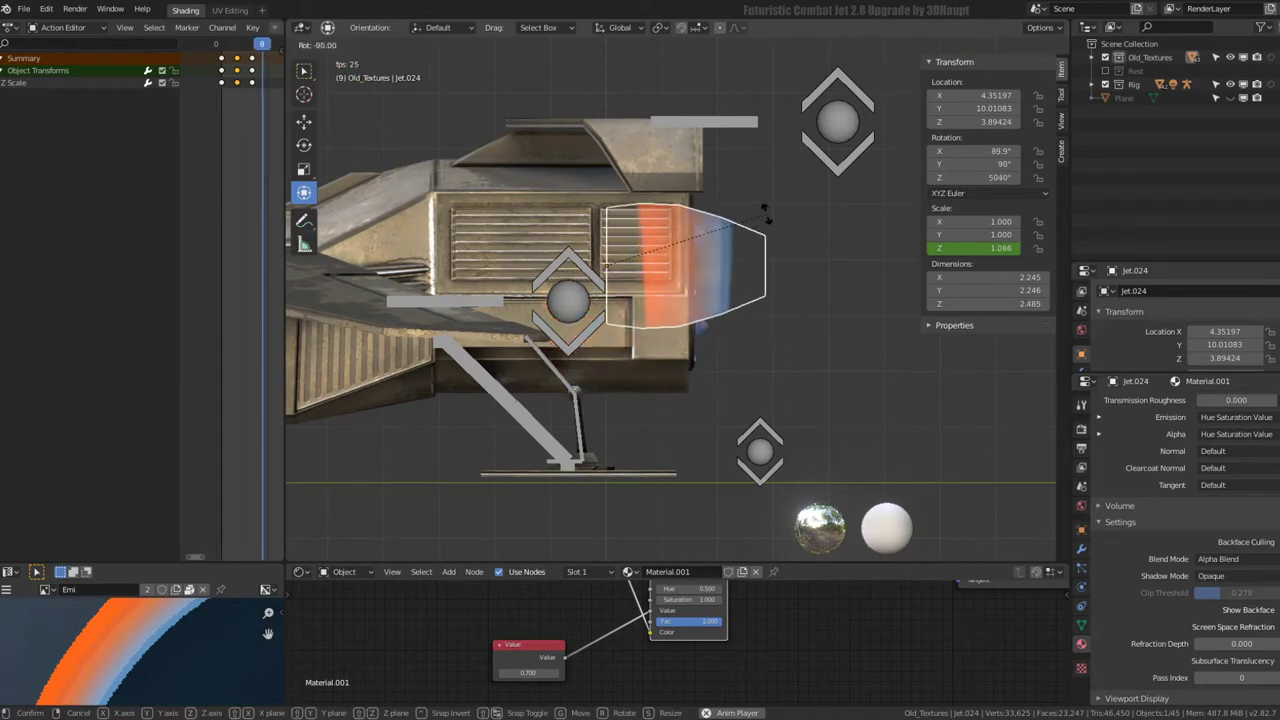
{"action": "left_click", "coordinate": [766, 213]}
{"action": "scroll", "coordinate": [684, 220], "scroll_direction": "down", "scroll_amount": 3}
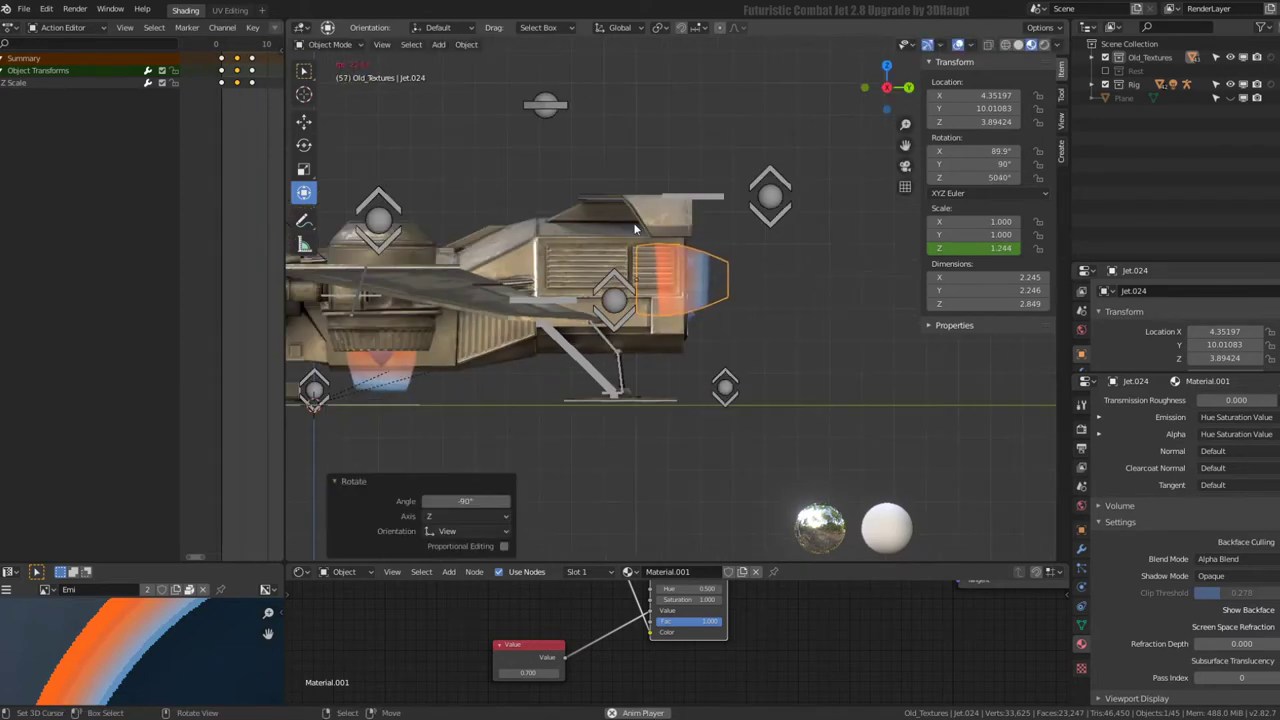
{"action": "scroll", "coordinate": [758, 219], "scroll_direction": "up", "scroll_amount": 3}
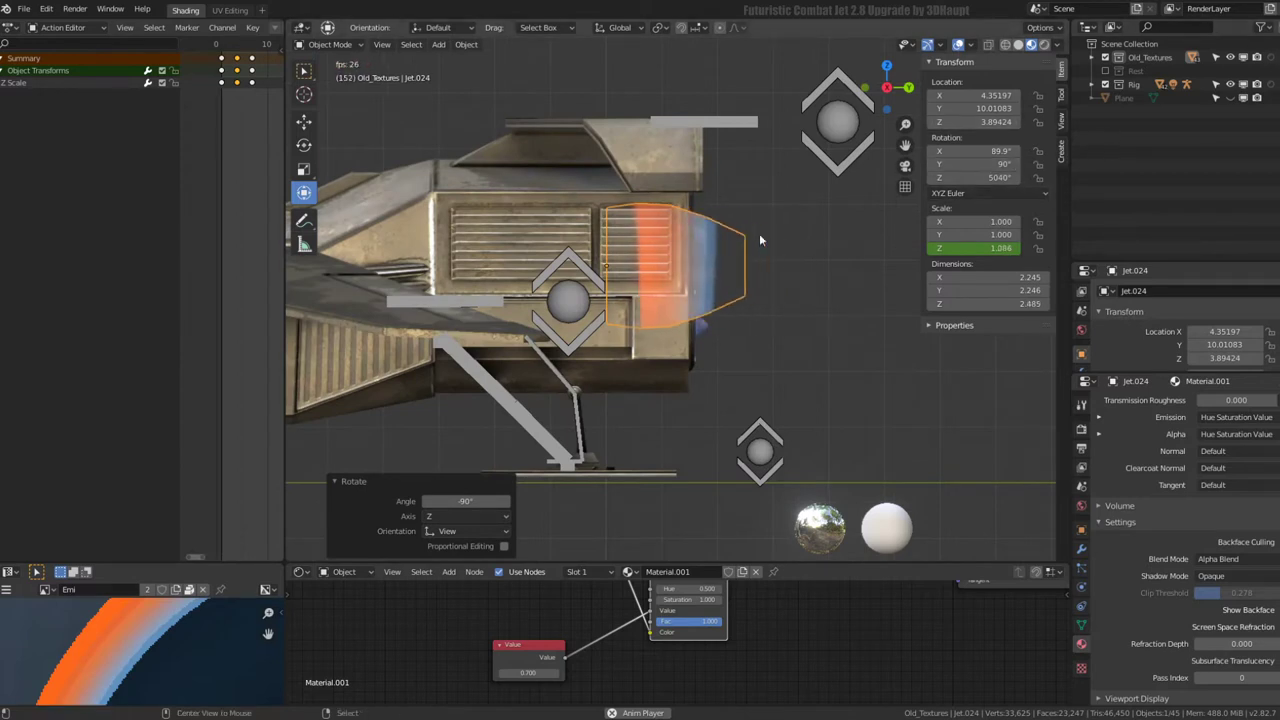
{"action": "key", "text": "alt+r"}
{"action": "key", "text": "r"}
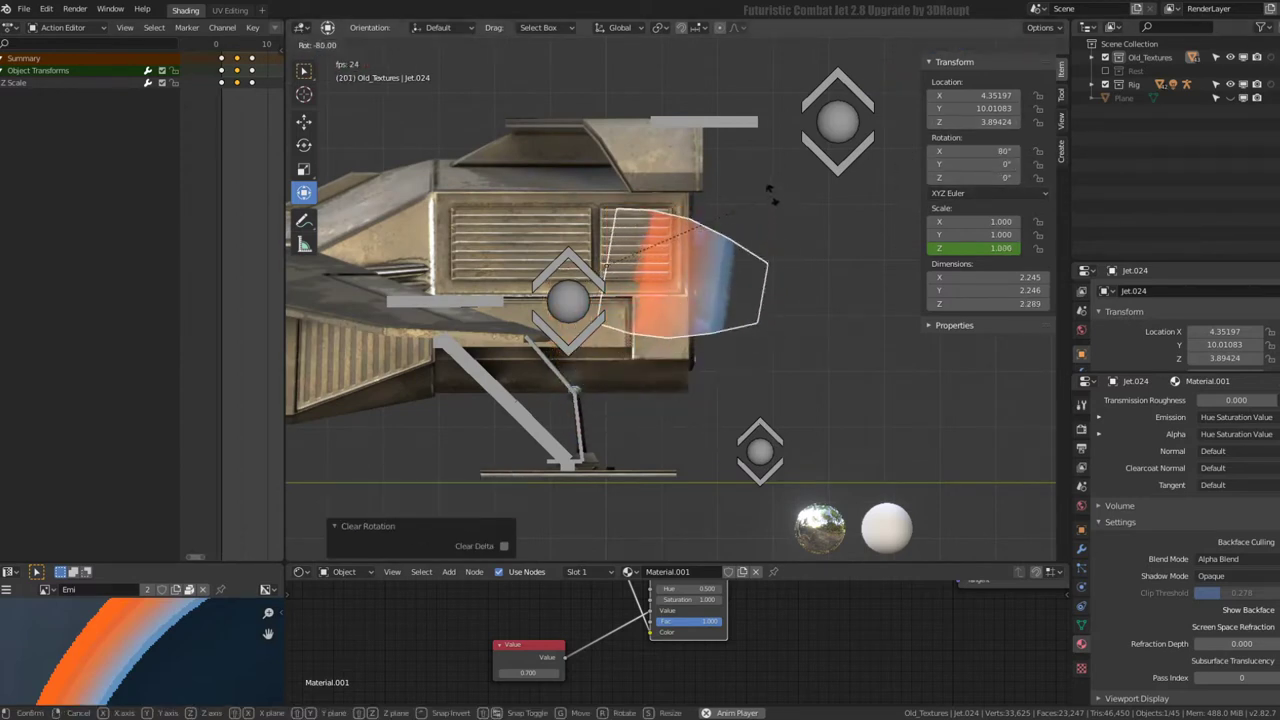
{"action": "left_click", "coordinate": [763, 166]}
- Orbit to the engine flame, cancel a trial Y-axis rotation, and select Jet.022
{"action": "middle_click_drag", "start_coordinate": [763, 166], "coordinate": [501, 282]}
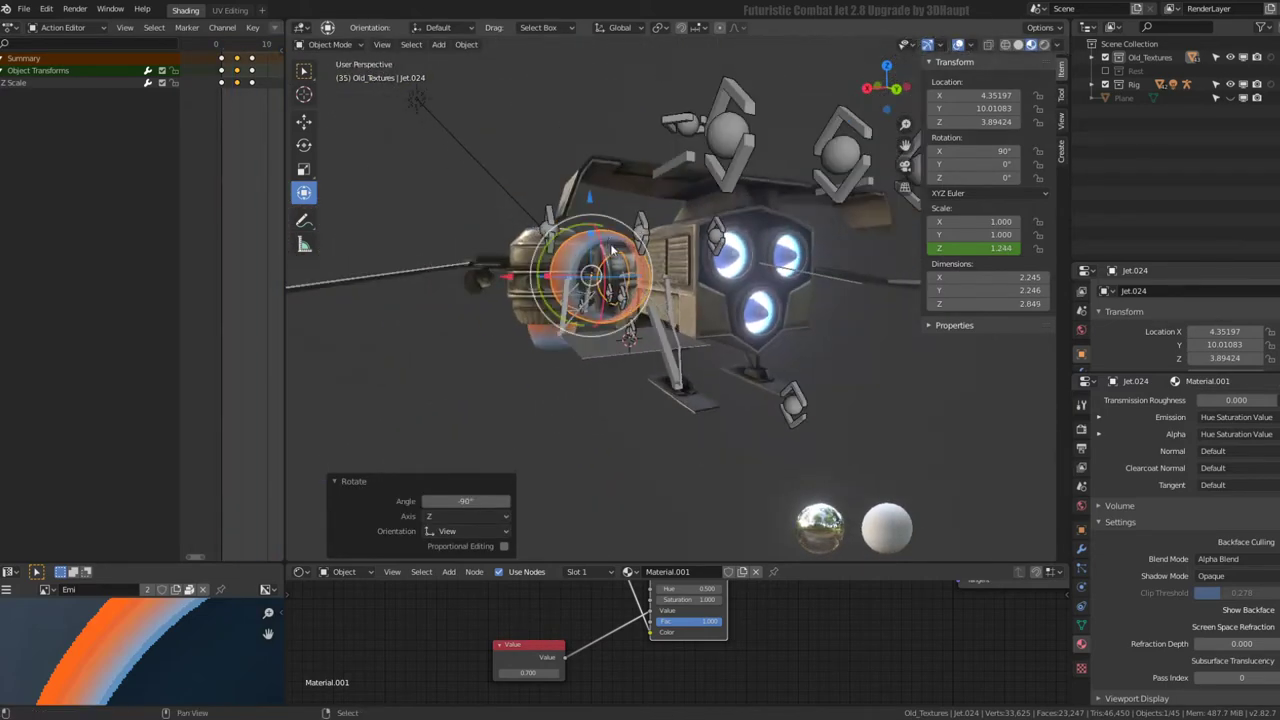
{"action": "middle_click_drag", "start_coordinate": [537, 230], "coordinate": [420, 200]}
{"action": "key", "text": "r"}
{"action": "key", "text": "y"}
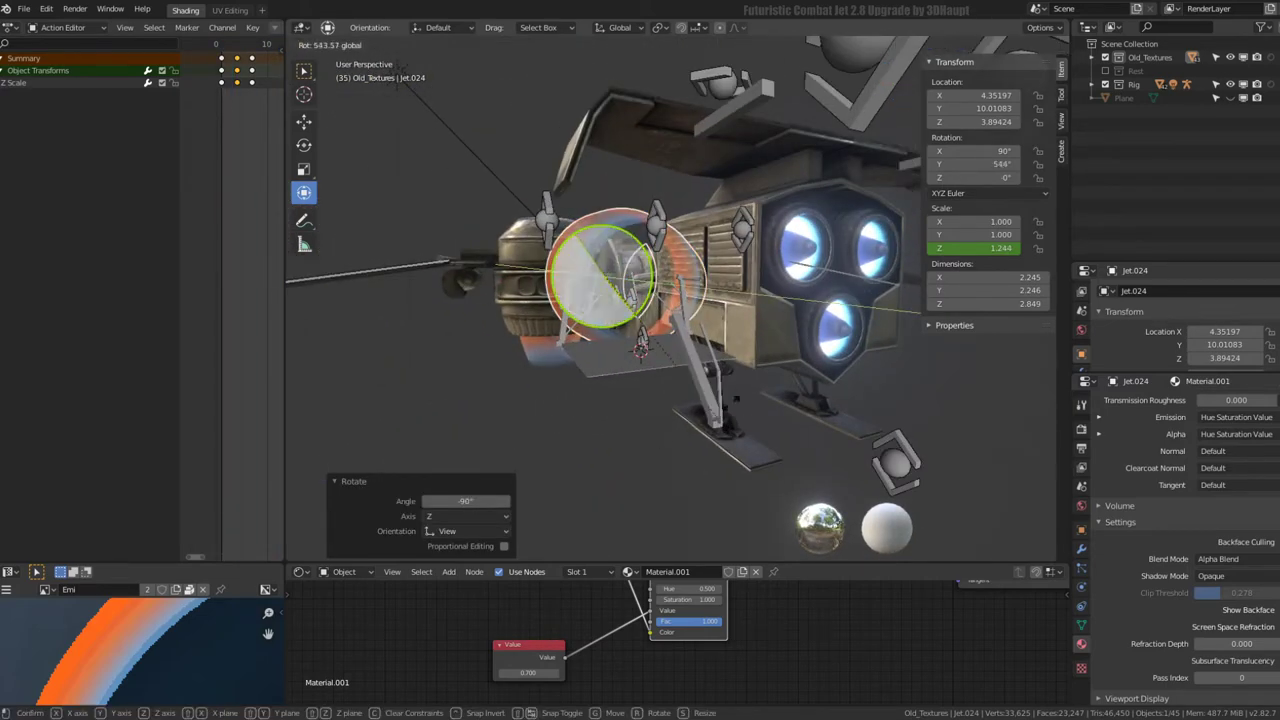
{"action": "key", "text": "Escape"}
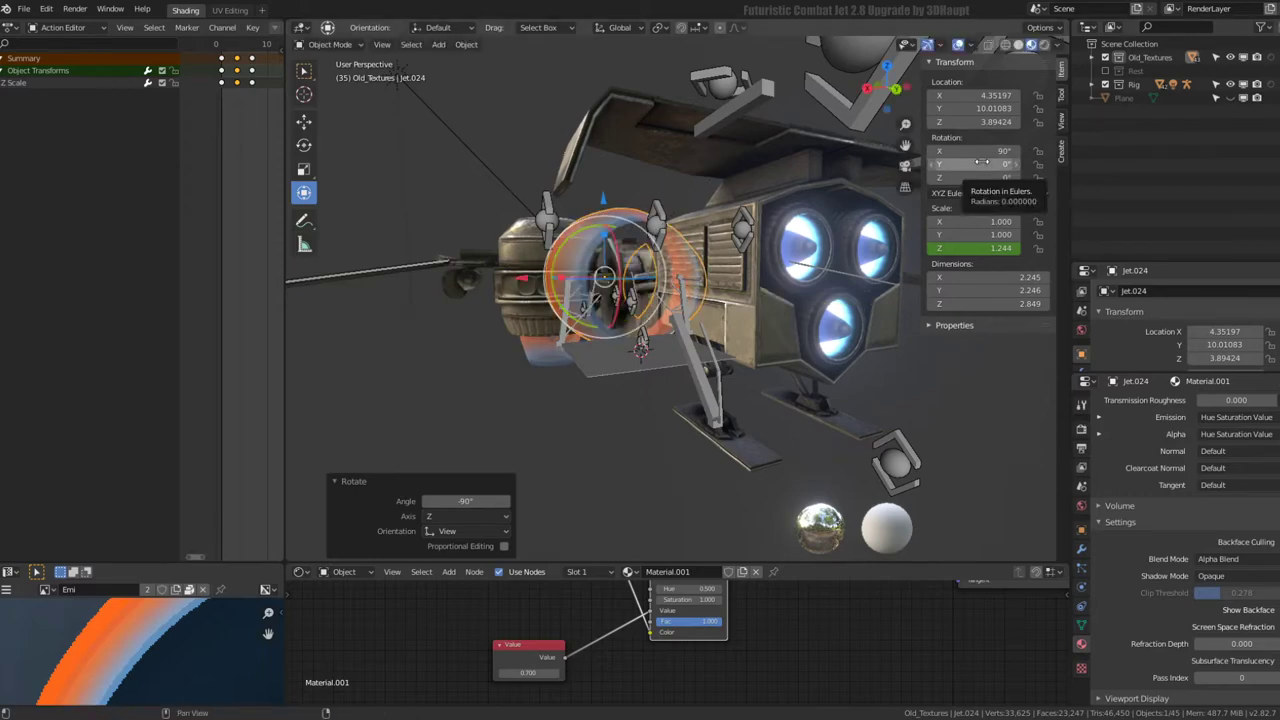
{"action": "mouse_move", "coordinate": [688, 264]}
{"action": "middle_mouse_down"}
{"action": "mouse_move", "coordinate": [501, 370]}
{"action": "mouse_move", "coordinate": [486, 336]}
{"action": "mouse_move", "coordinate": [710, 313]}
{"action": "mouse_move", "coordinate": [731, 439]}
{"action": "mouse_move", "coordinate": [601, 277]}
{"action": "middle_mouse_up"}
{"action": "left_click", "coordinate": [488, 344]}
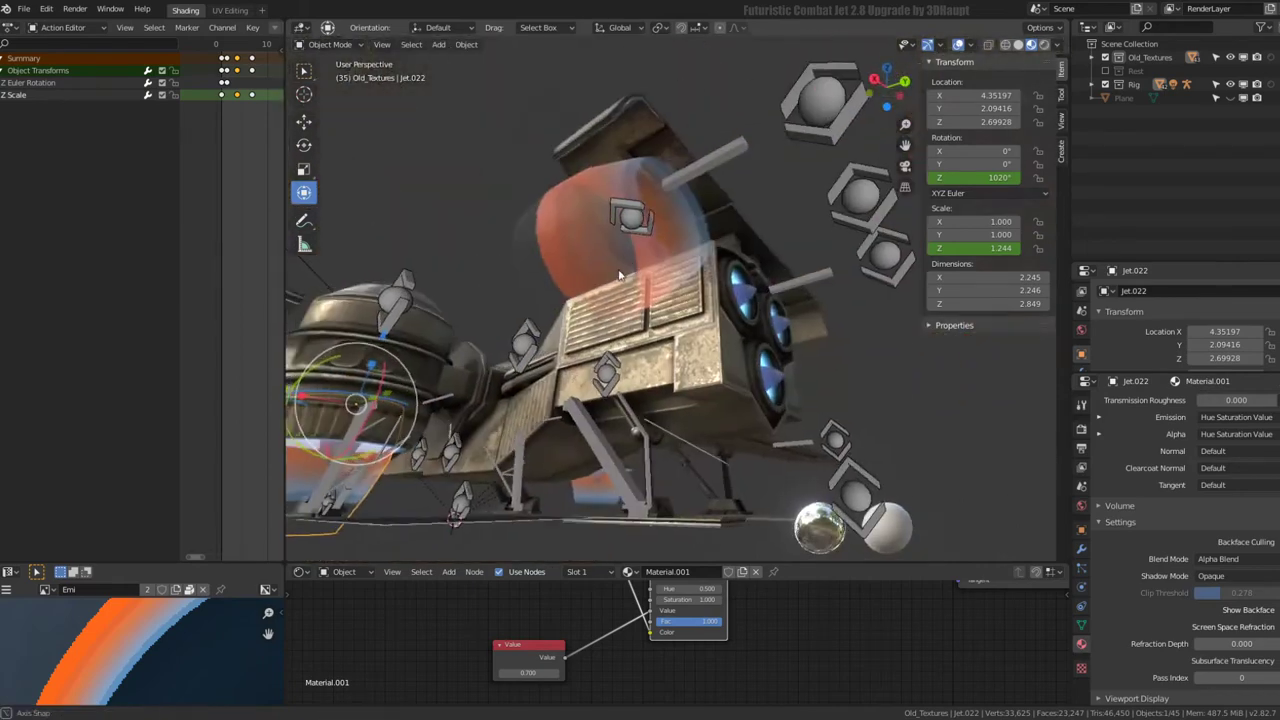
- Insert a single Y rotation keyframe for Jet.024 at frame 35 and maximize the zoomed-out Action Editor
{"action": "left_click", "coordinate": [601, 277]}
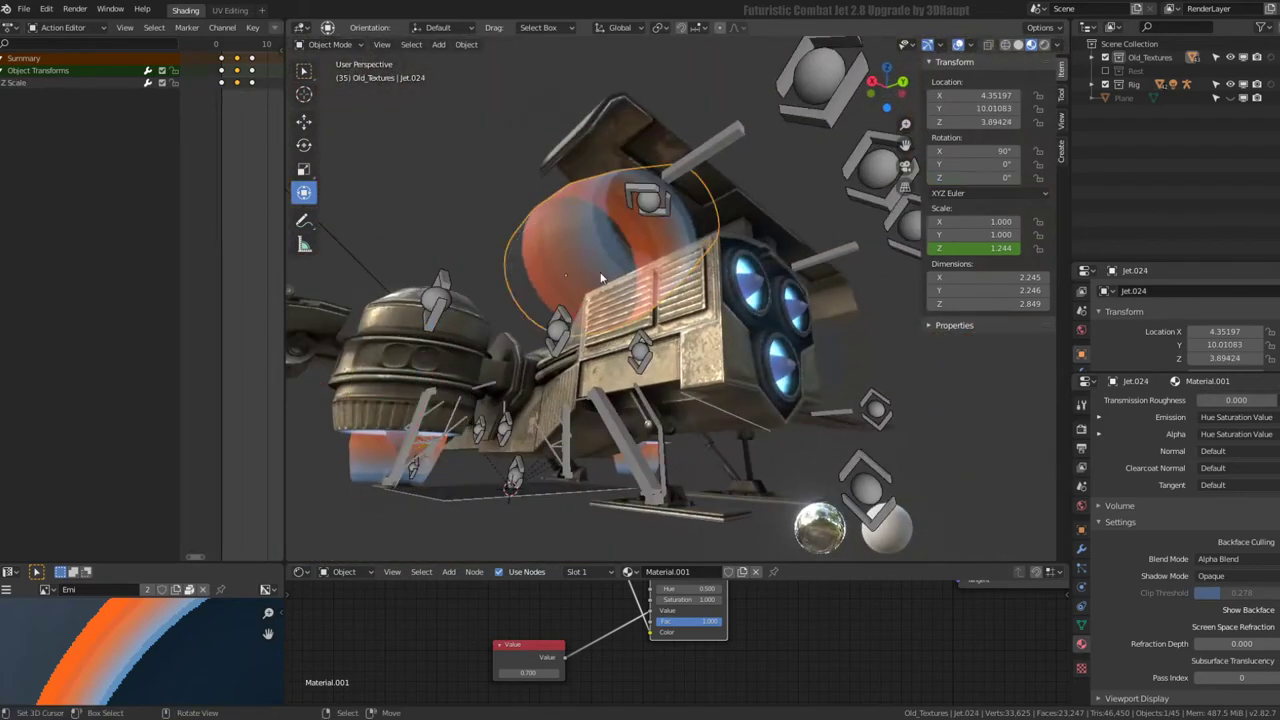
{"action": "right_click", "coordinate": [975, 164]}
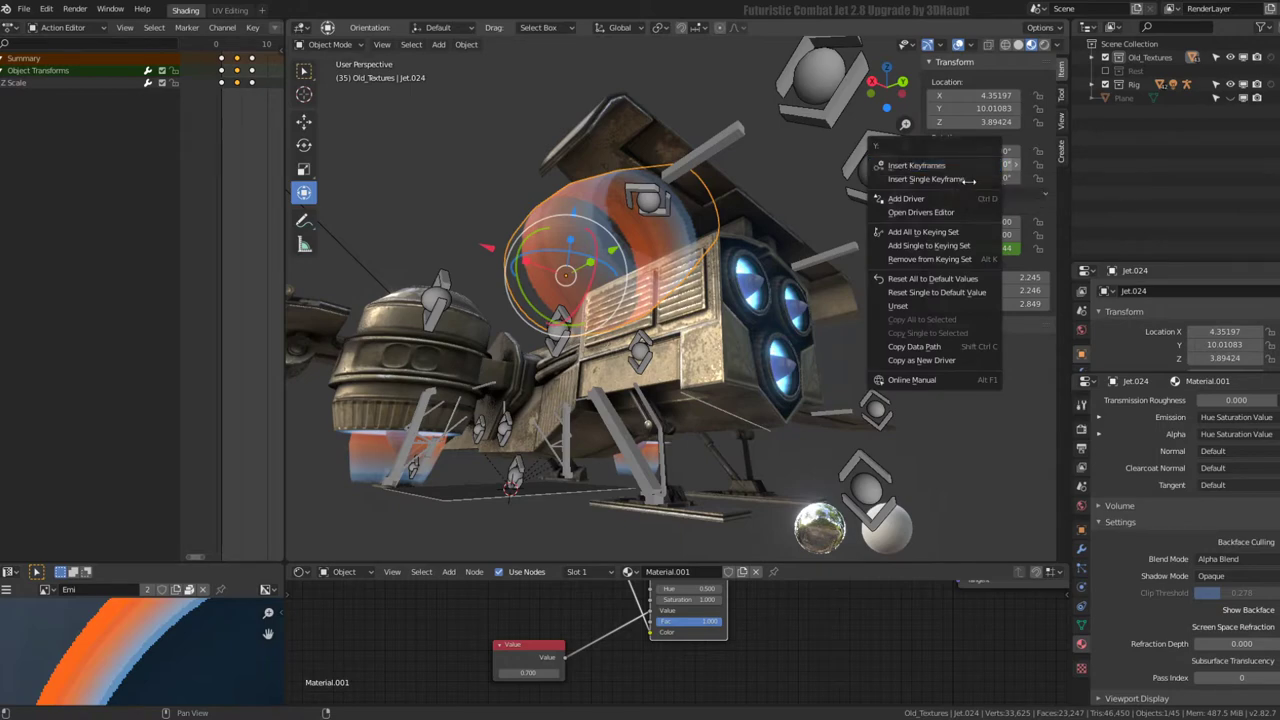
{"action": "left_click", "coordinate": [925, 179]}
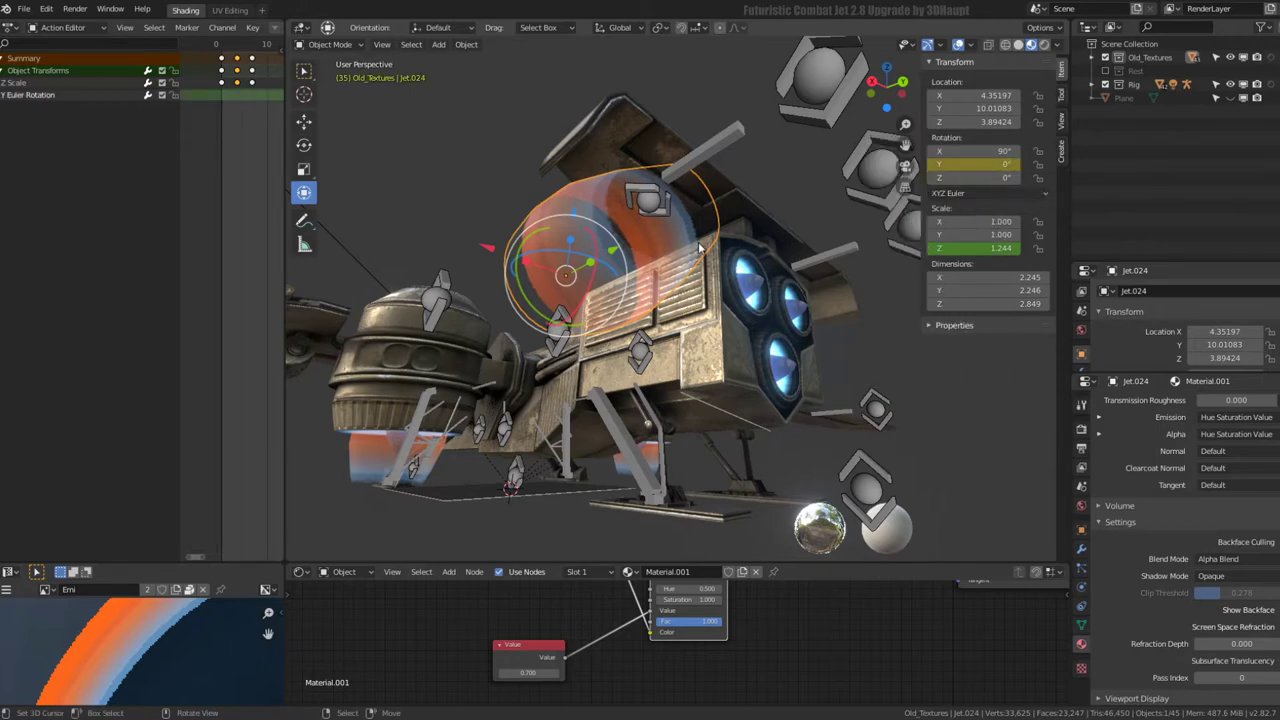
{"action": "scroll", "coordinate": [266, 180], "scroll_direction": "down", "scroll_amount": 3}
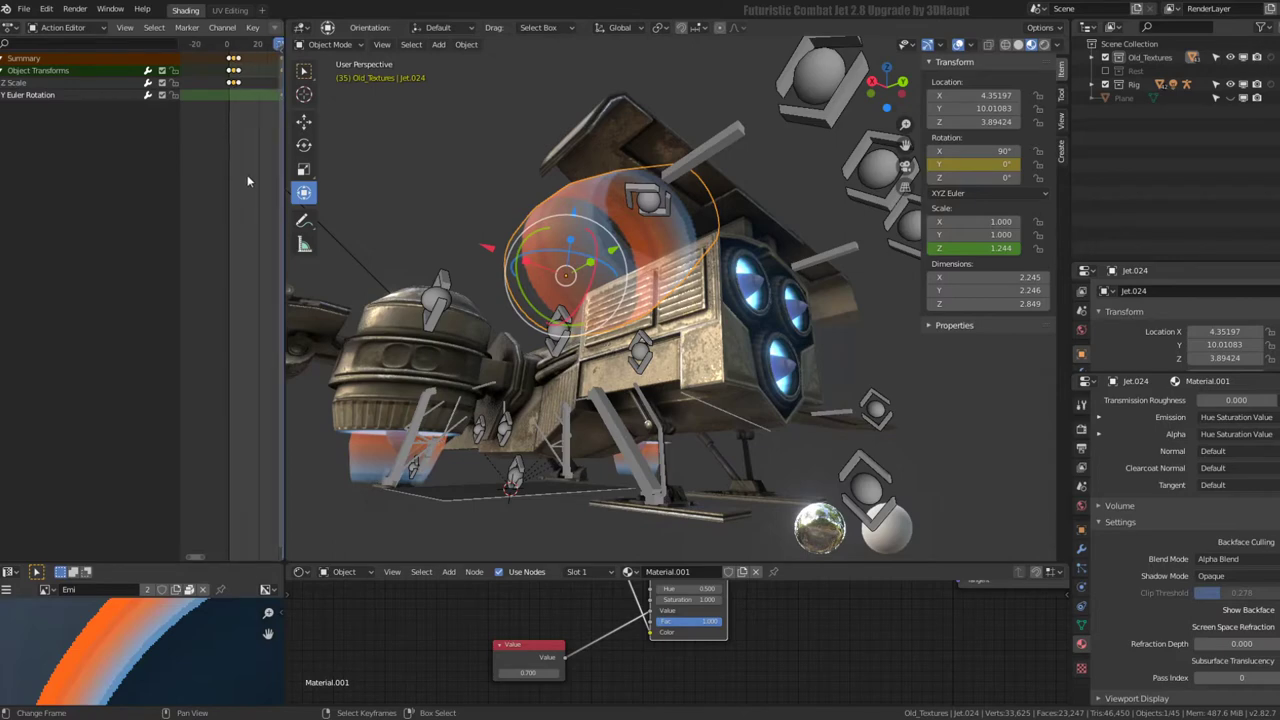
{"action": "scroll", "coordinate": [247, 180], "scroll_direction": "down", "scroll_amount": 3}
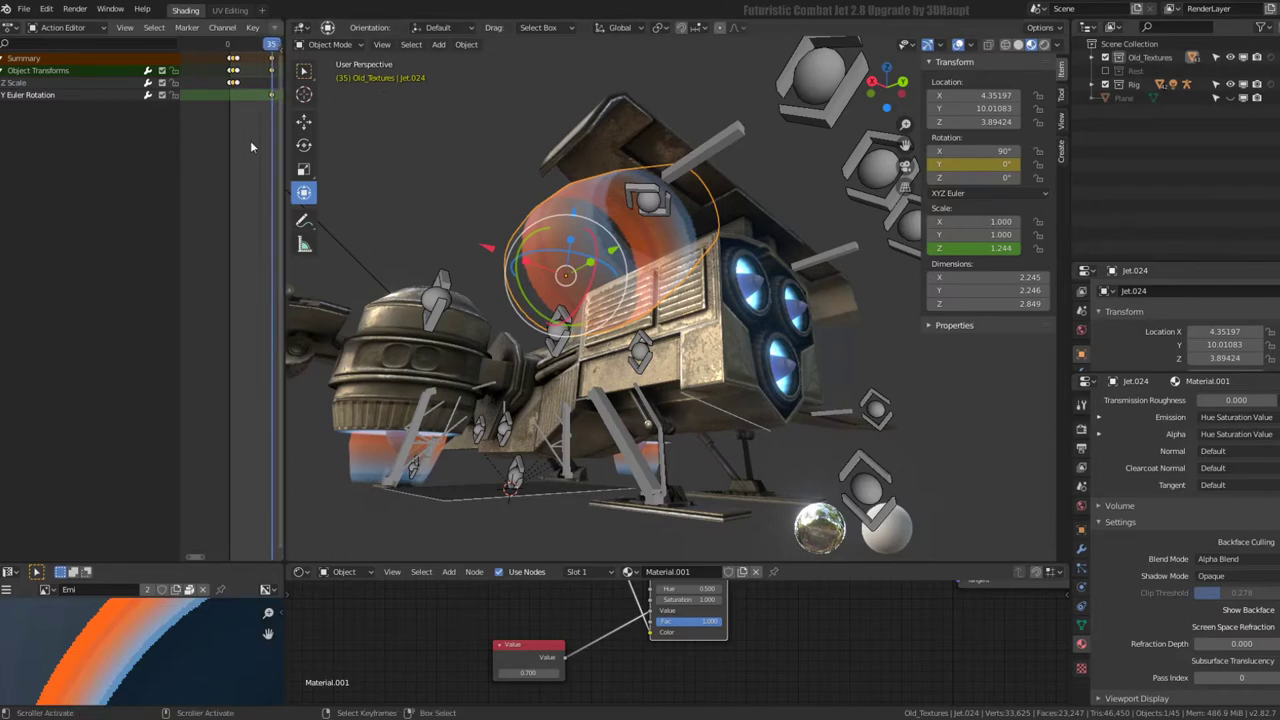
{"action": "key", "text": "ctrl+space"}
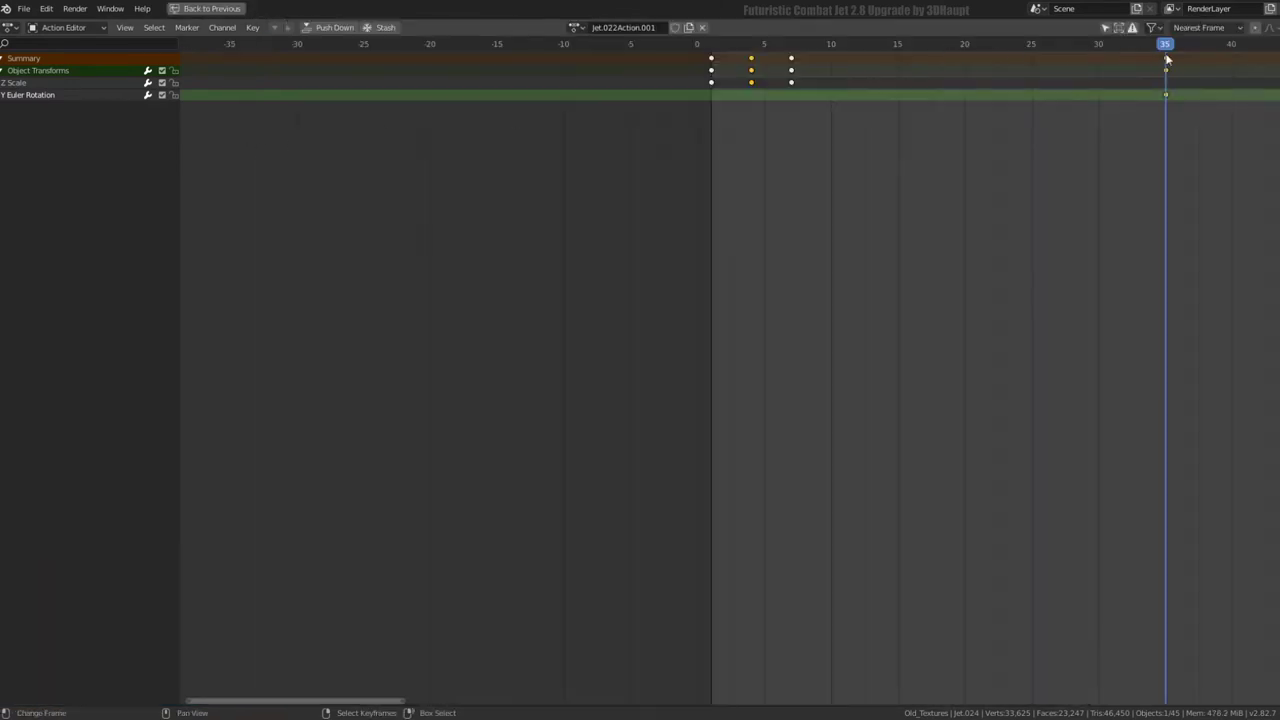
- Slide the Y rotation key from frame 35 to frame 1, set frame 4, and restore the layout
{"action": "left_click", "coordinate": [1167, 60]}
{"action": "left_click_drag", "start_coordinate": [1167, 63], "coordinate": [1031, 96]}
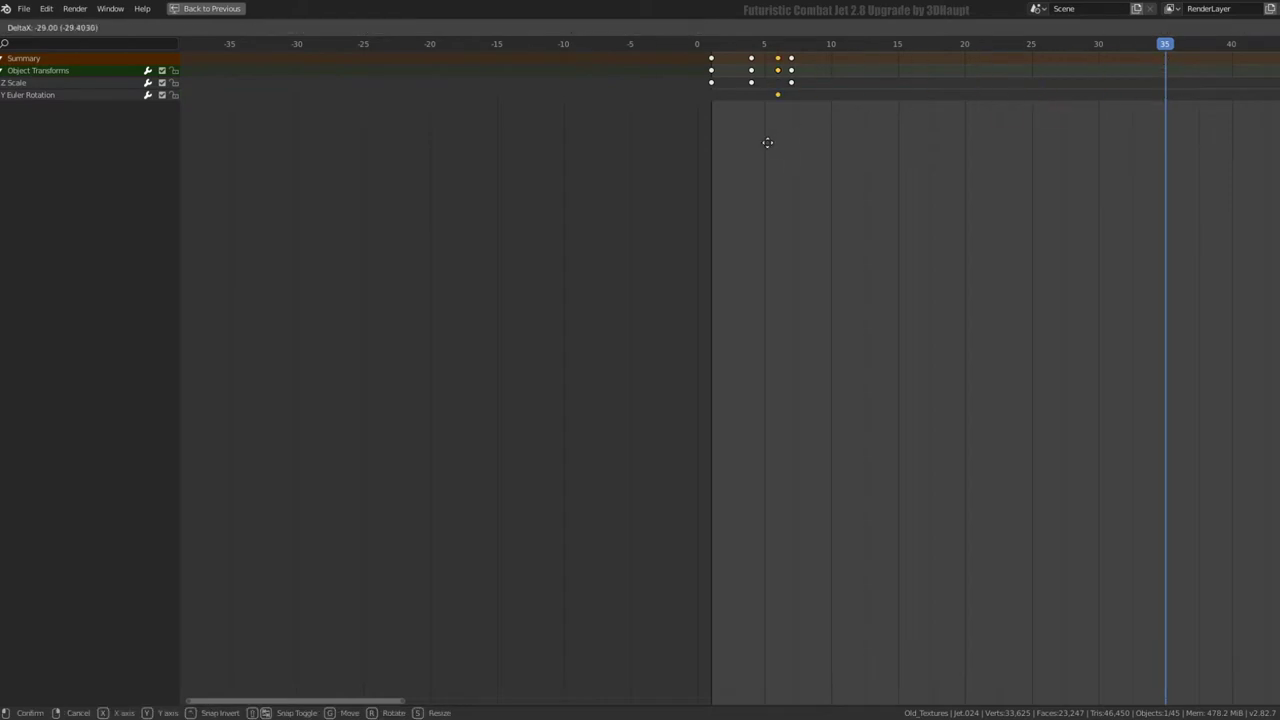
{"action": "left_click_drag", "start_coordinate": [713, 152], "coordinate": [757, 160]}
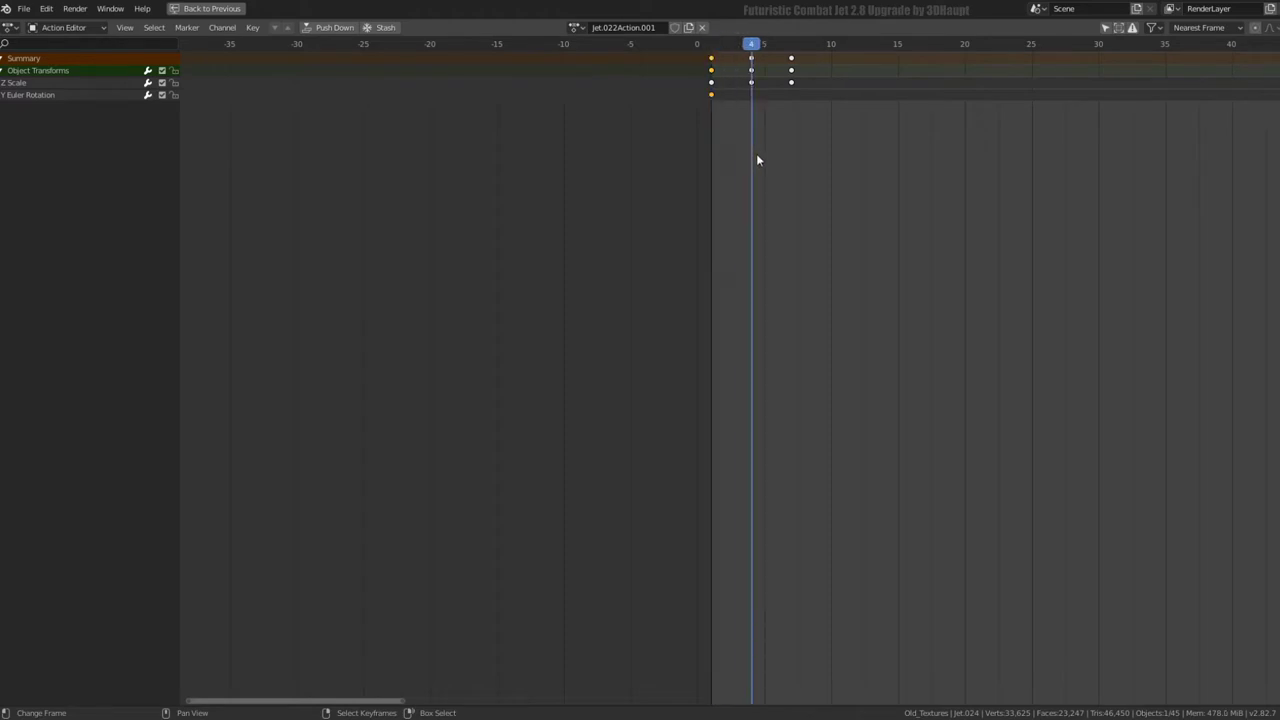
{"action": "key", "text": "ctrl+space"}
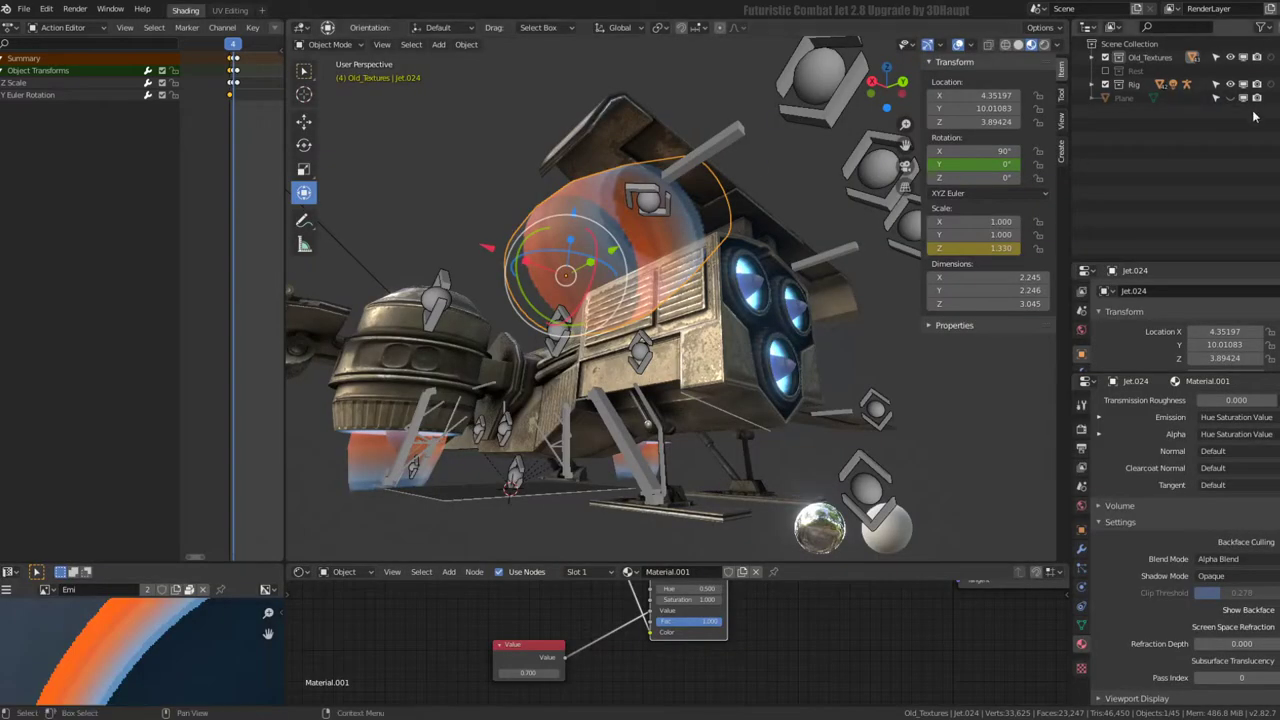
- Select Jet.022 and step through frames 0, 2 and 4 to inspect its keys
{"action": "middle_click_drag", "start_coordinate": [714, 206], "coordinate": [711, 202]}
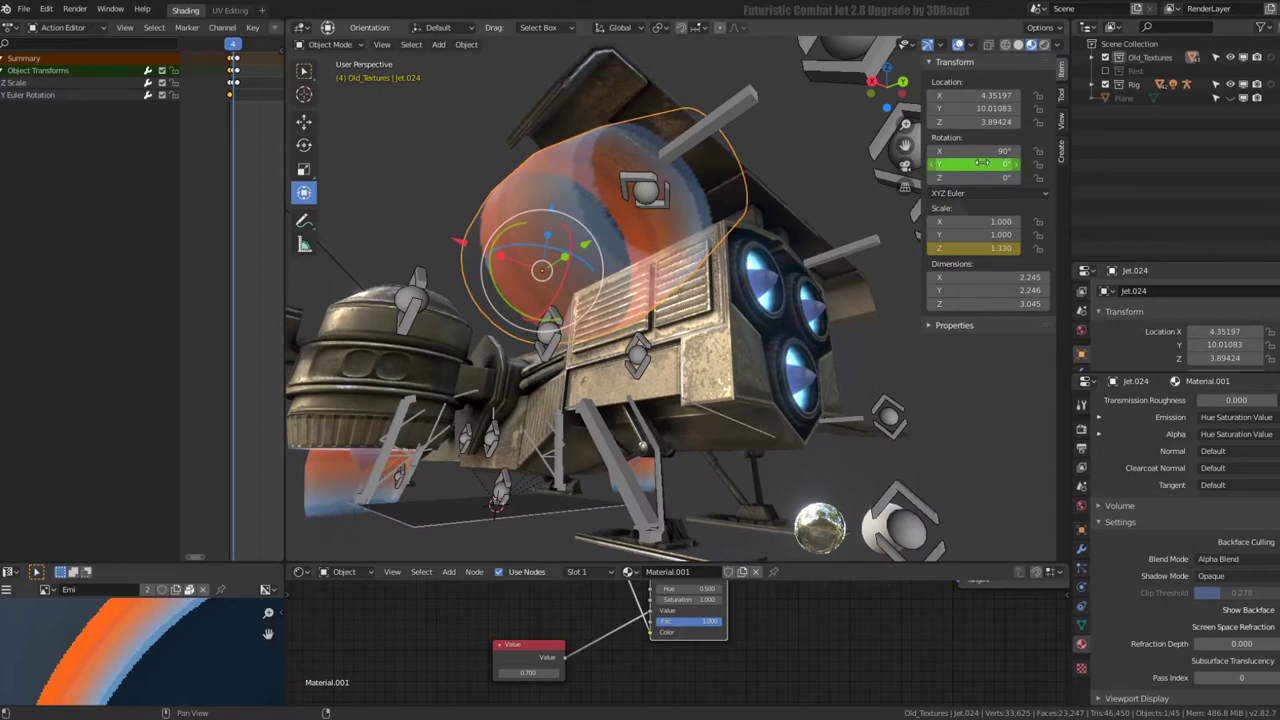
{"action": "left_click", "coordinate": [324, 484]}
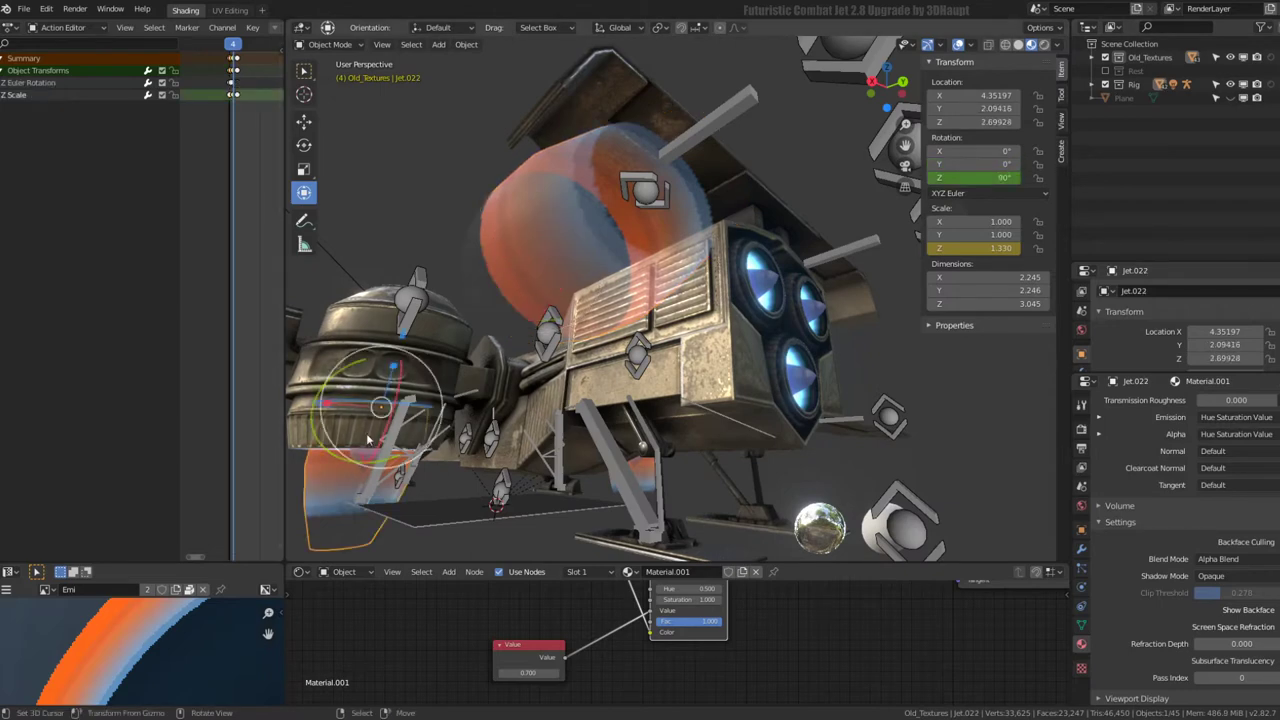
{"action": "left_click_drag", "start_coordinate": [233, 78], "coordinate": [229, 78]}
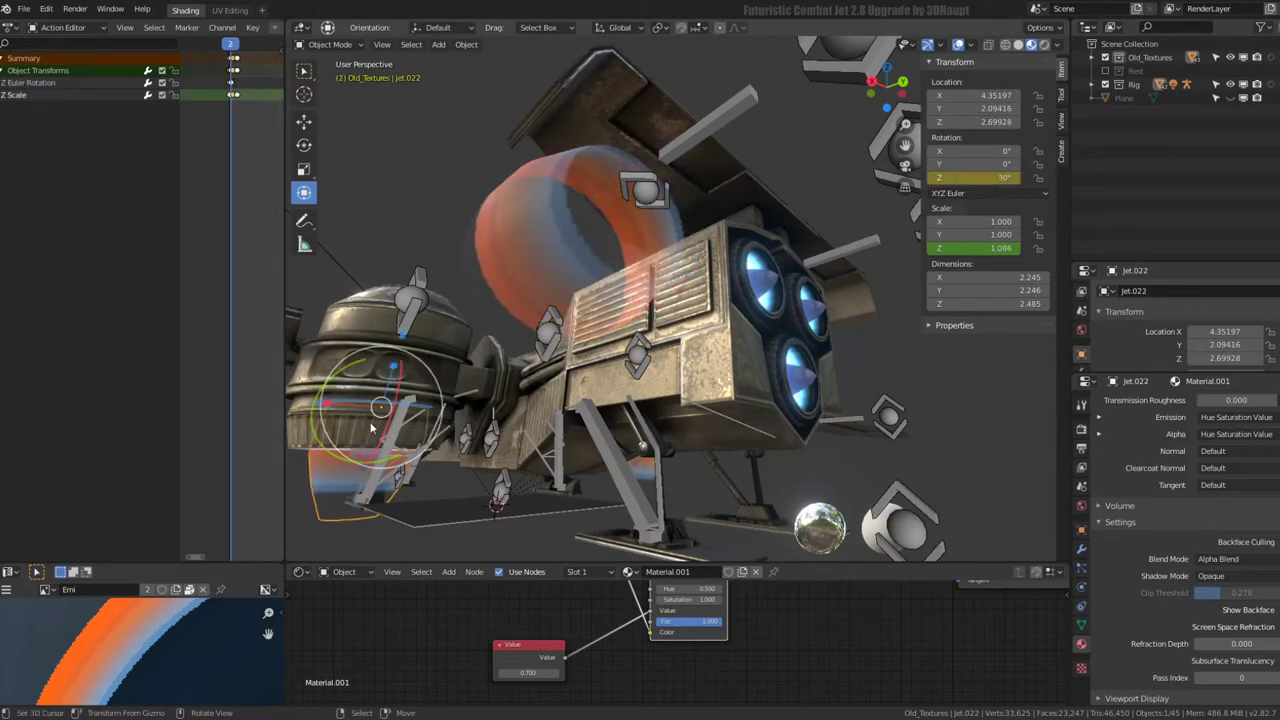
{"action": "scroll", "coordinate": [229, 80], "scroll_direction": "up", "scroll_amount": 5}
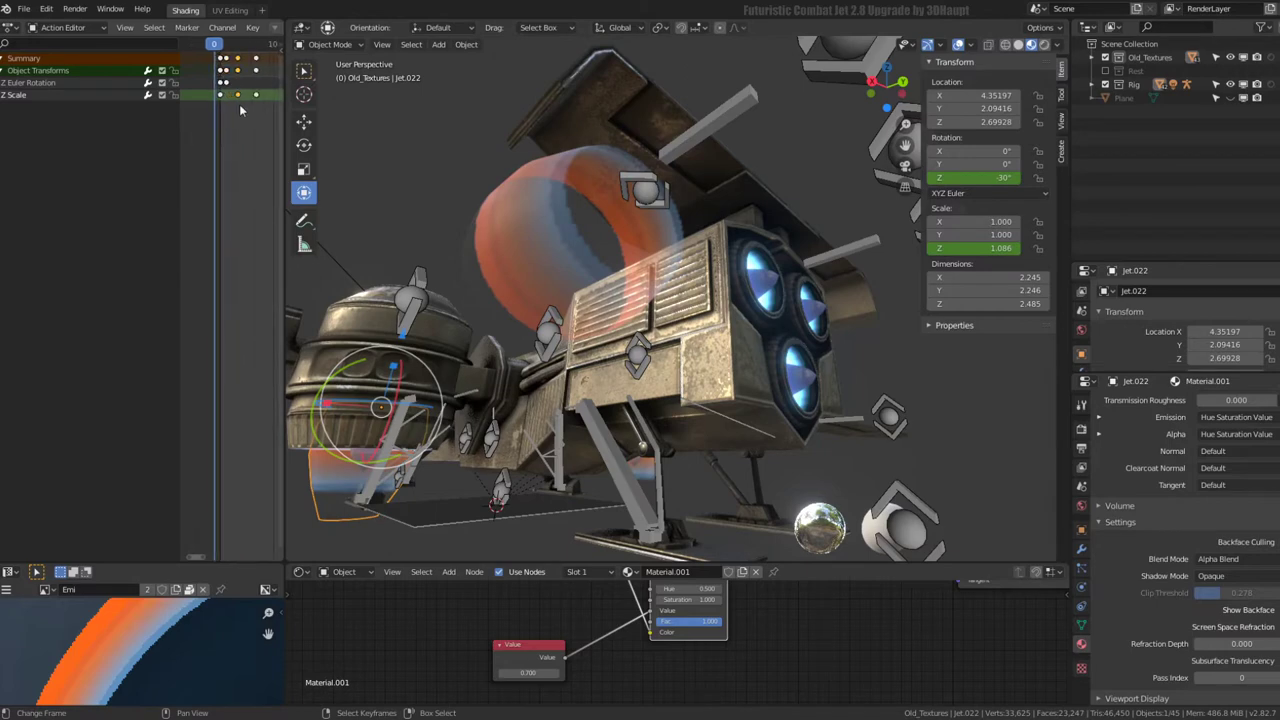
{"action": "left_click", "coordinate": [224, 100]}
{"action": "left_click", "coordinate": [245, 110]}
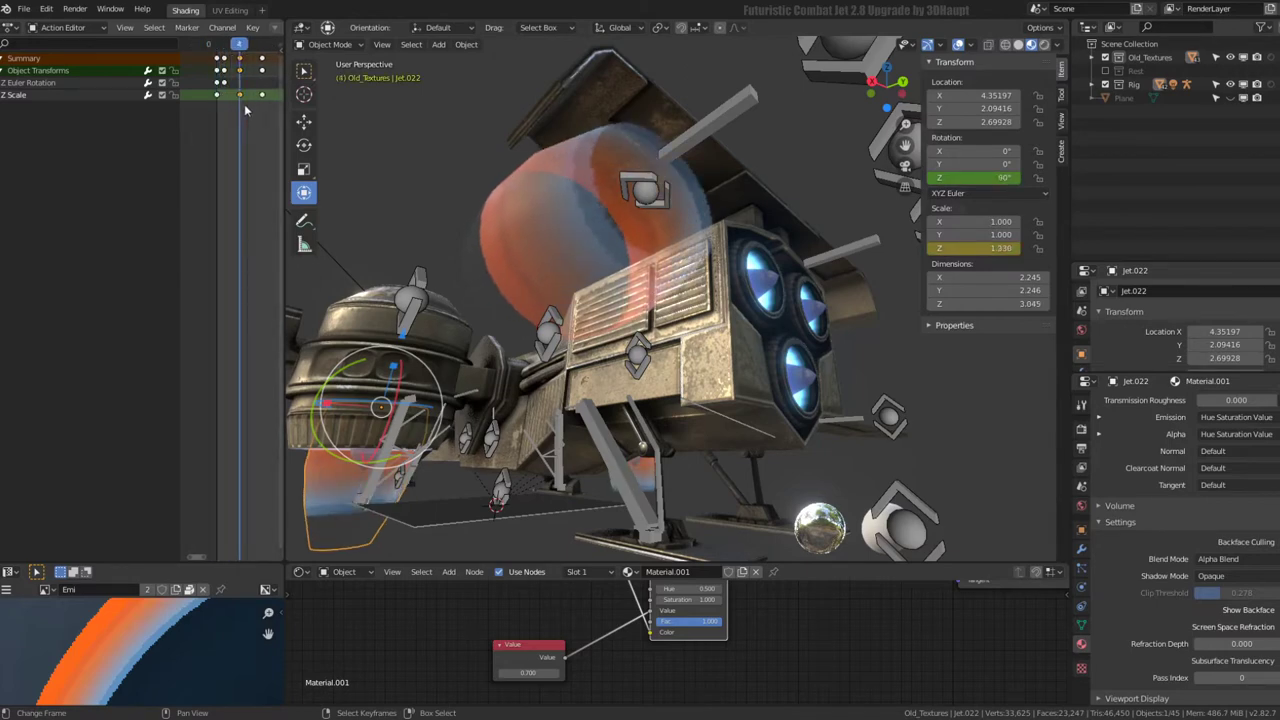
{"action": "left_click", "coordinate": [224, 105]}
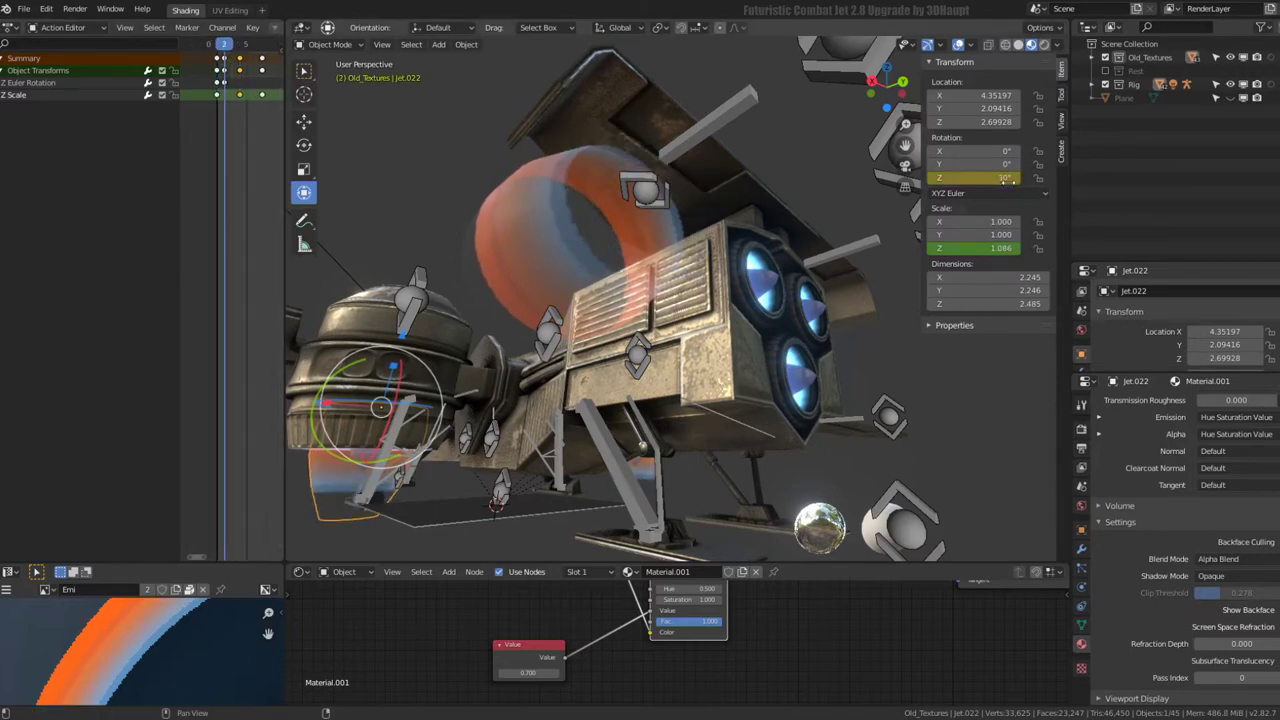
- Set Jet.024's Y rotation to 30° and keyframe it at frame 2
{"action": "left_click", "coordinate": [572, 265]}
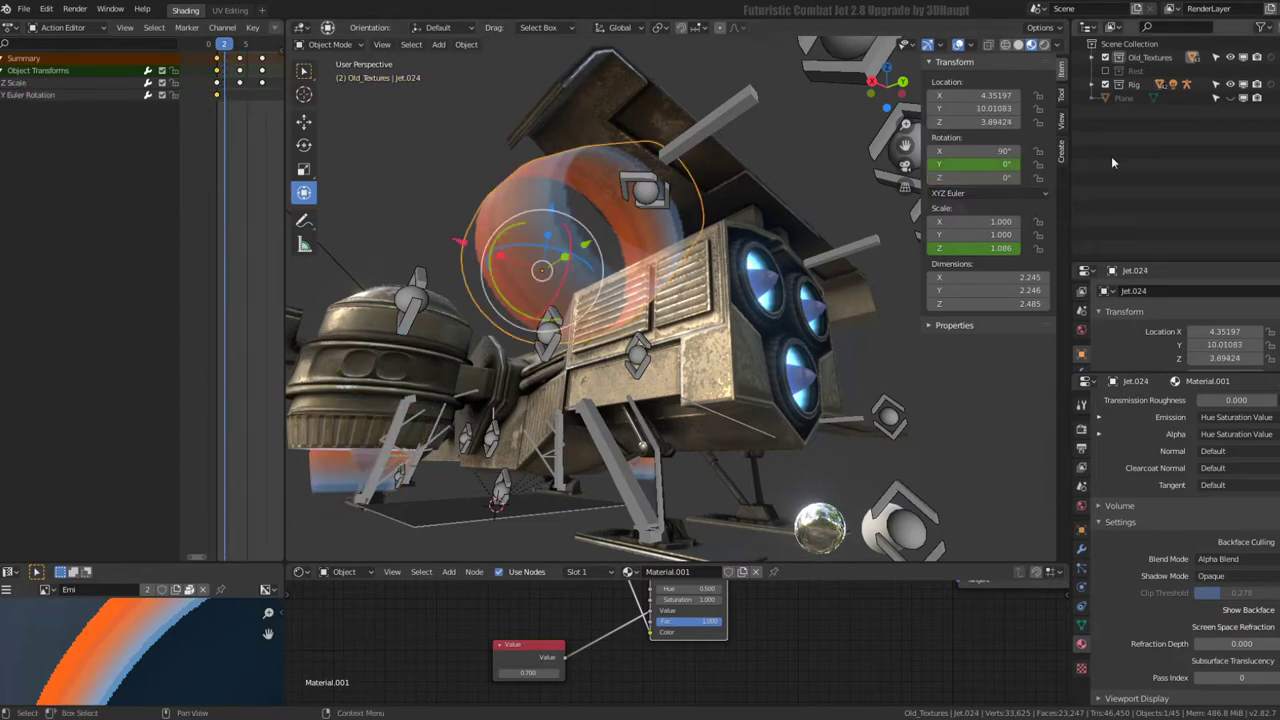
{"action": "left_click", "coordinate": [975, 164]}
{"action": "type", "text": "30"}
{"action": "key", "text": "Return"}
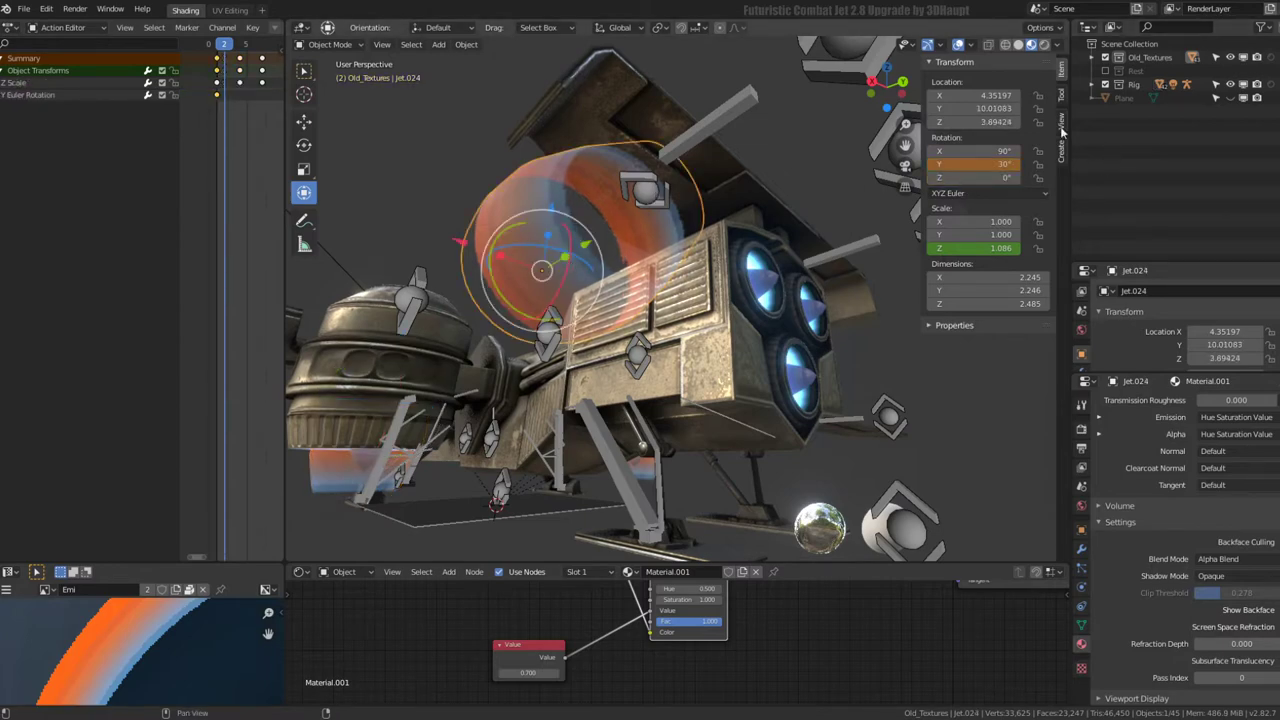
{"action": "right_click", "coordinate": [993, 165]}
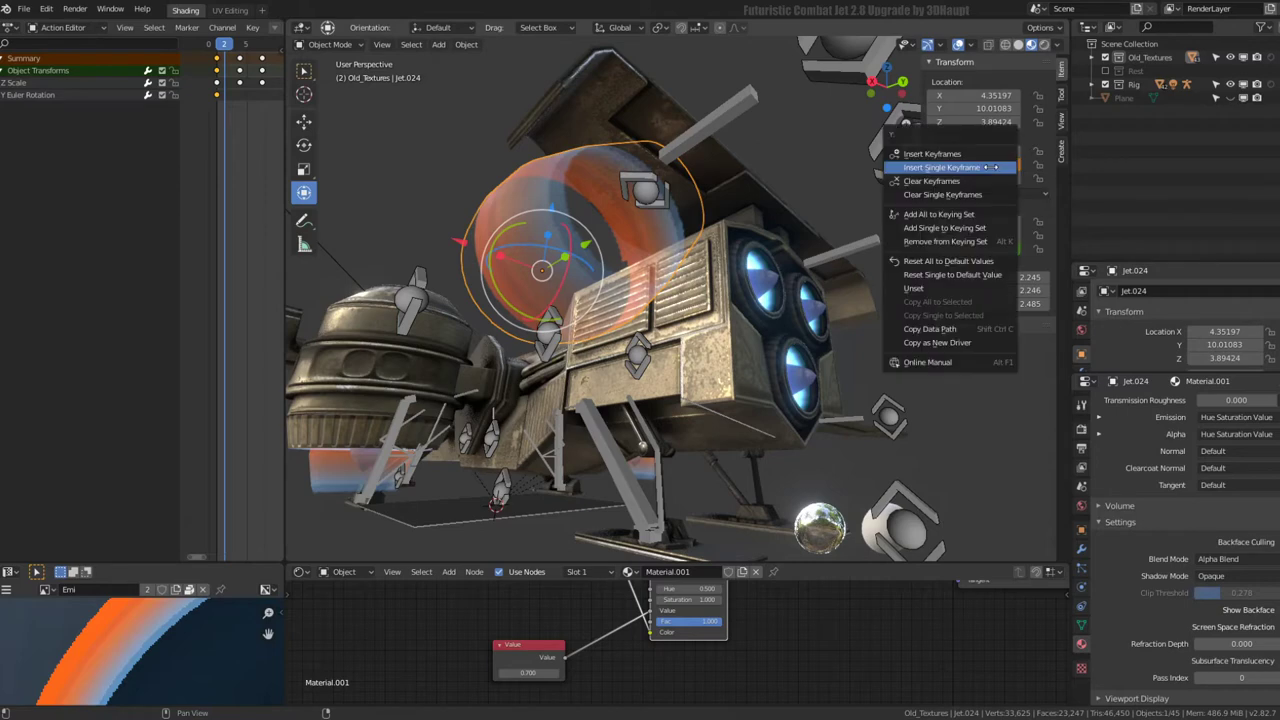
{"action": "left_click", "coordinate": [989, 167]}
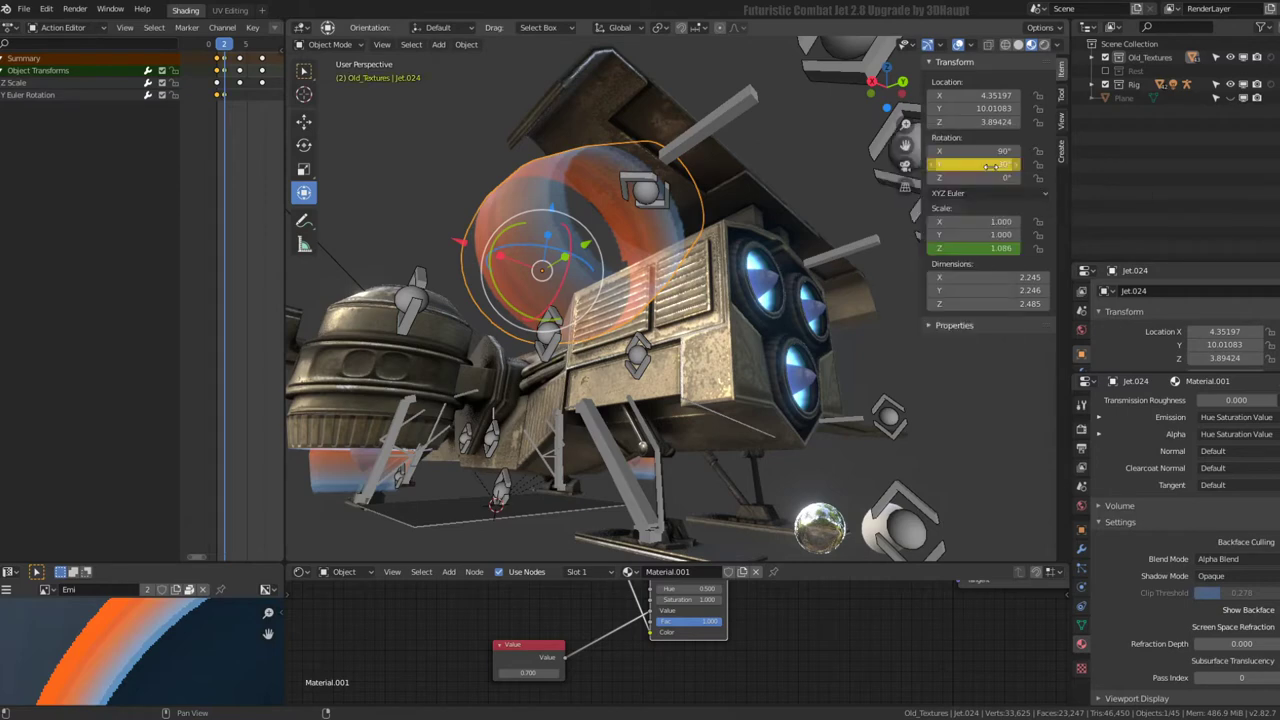
- Step through frames 0 to 2 and bring up the keyframe extrapolation options
{"action": "key", "text": "Left"}
{"action": "key", "text": "Left"}
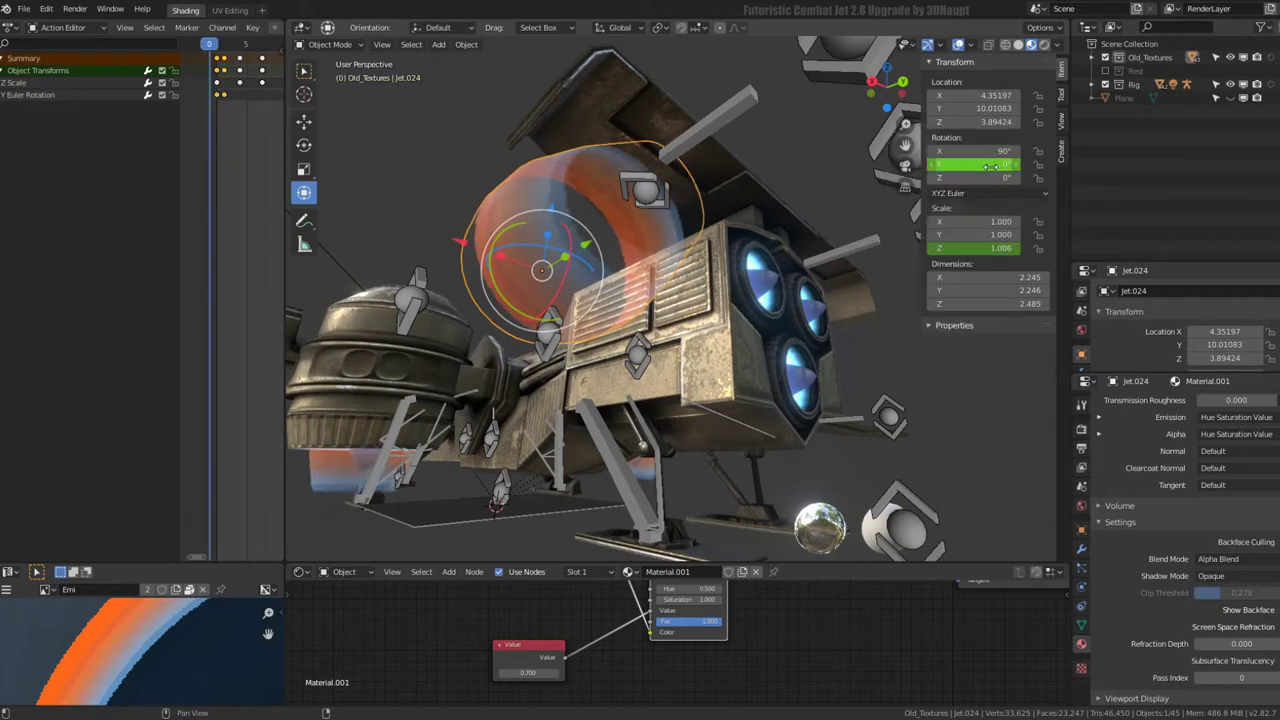
{"action": "key", "text": "Right"}
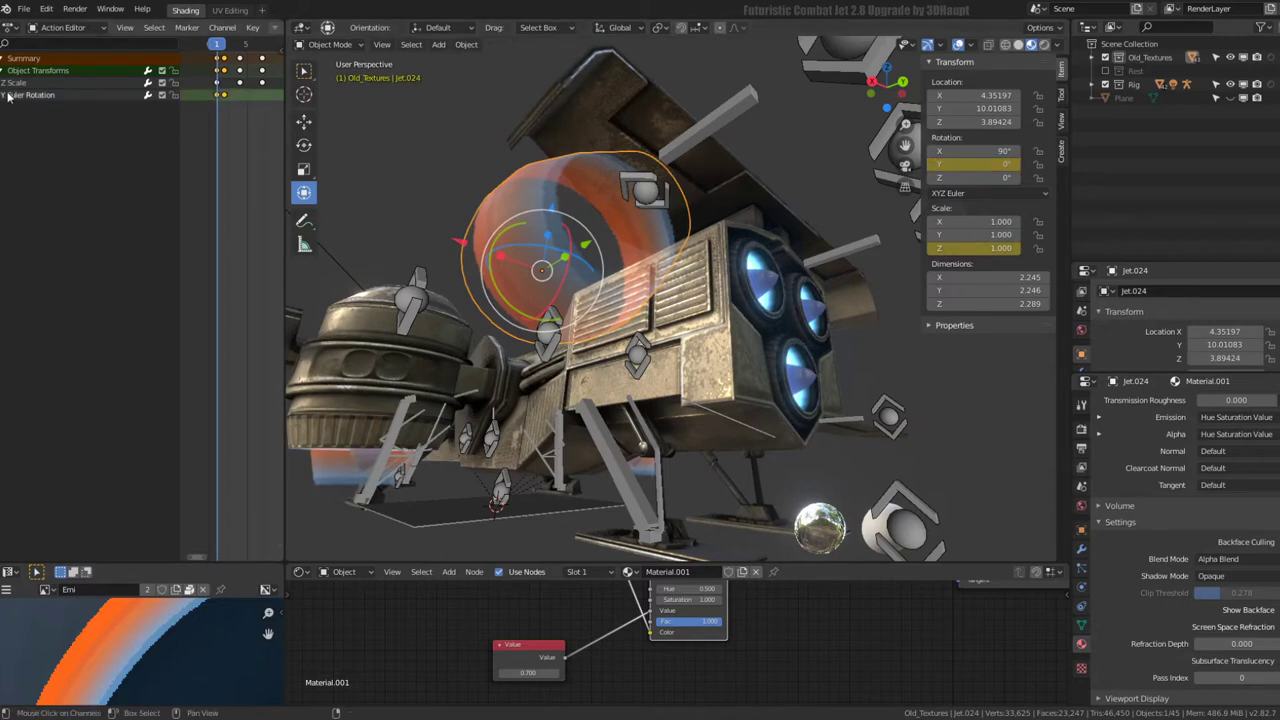
{"action": "key", "text": "Right"}
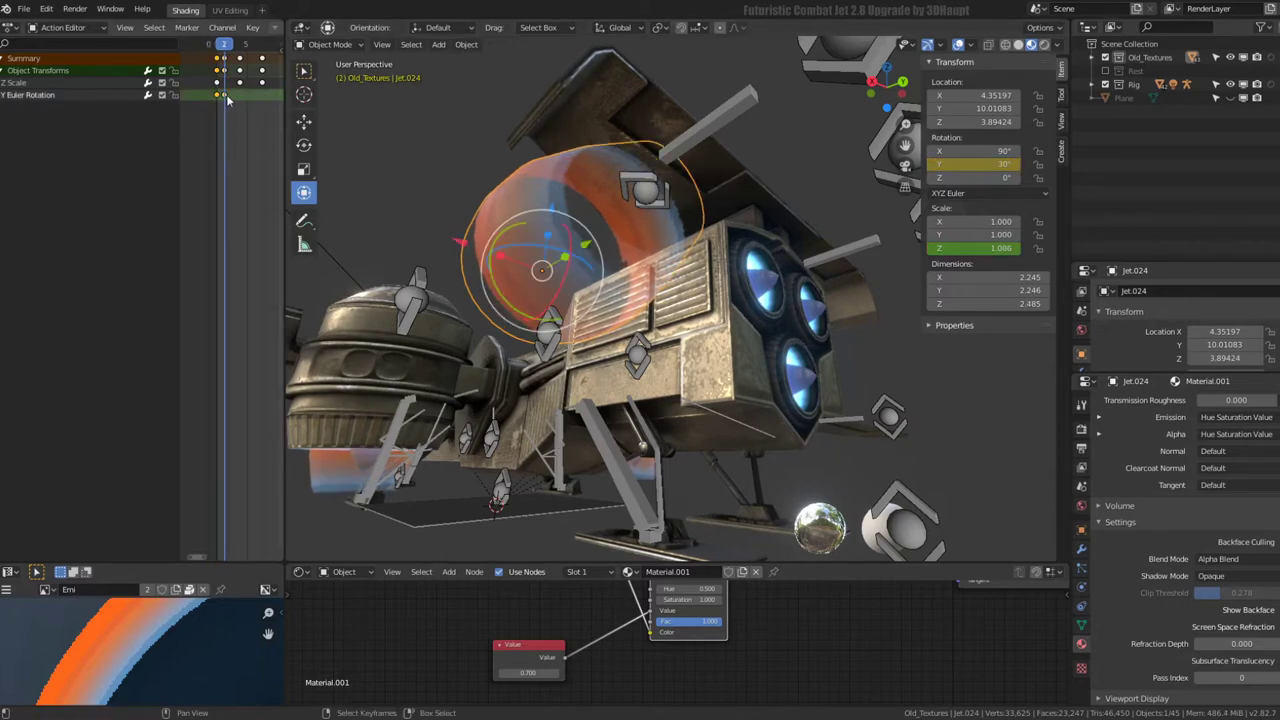
{"action": "key", "text": "shift+e"}
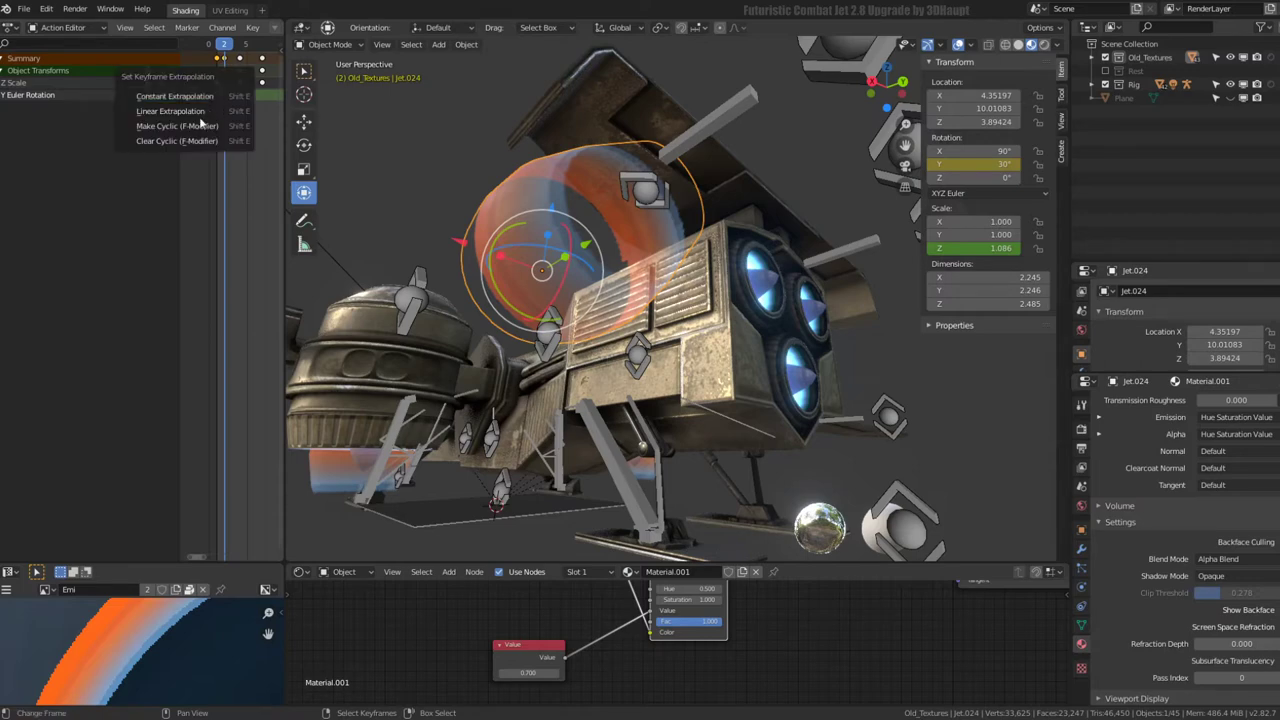
- Make the flame's action cyclic, then play and step through frames to check the loop
{"action": "left_click", "coordinate": [200, 122]}
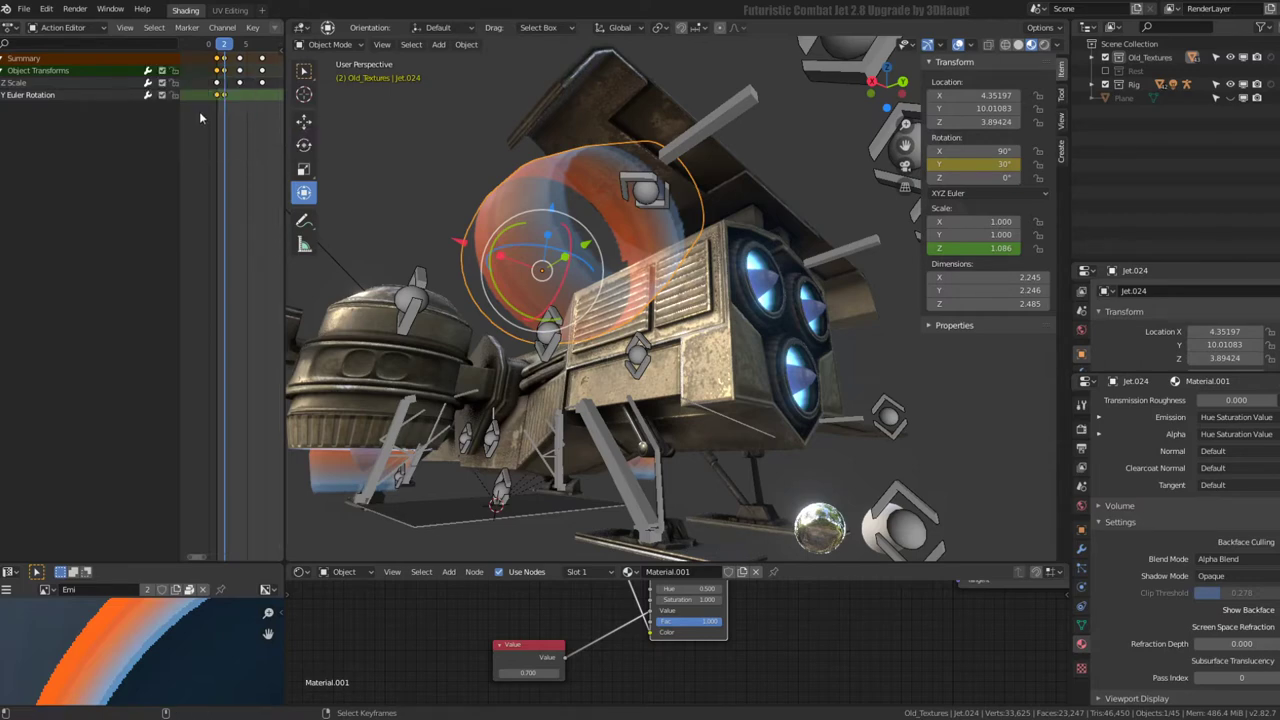
{"action": "key", "text": "space"}
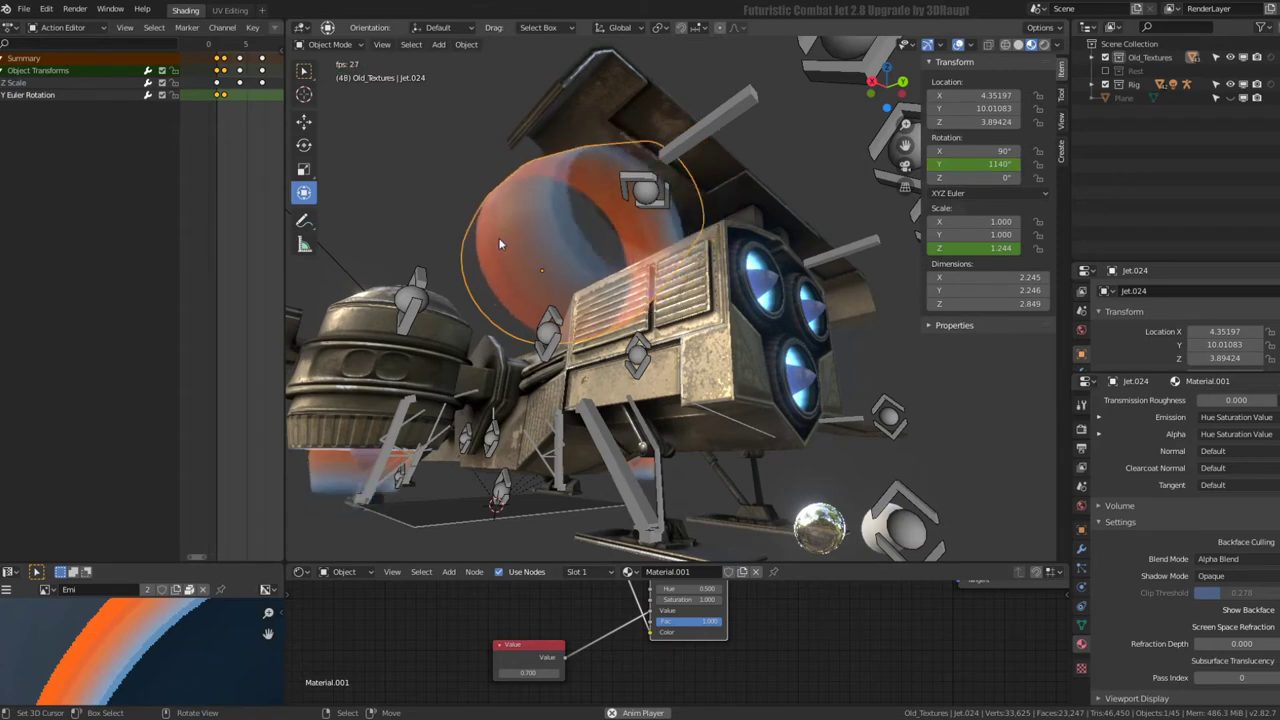
{"action": "key", "text": "space"}
{"action": "key", "text": "Right"}
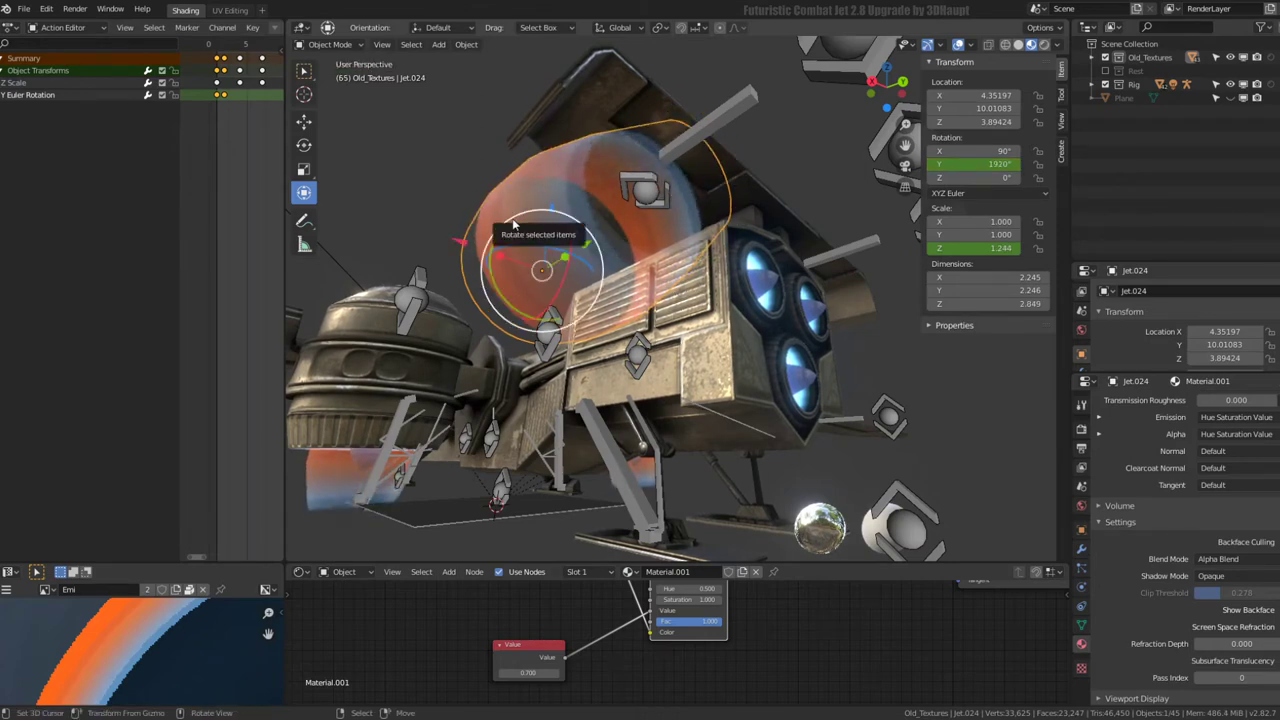
{"action": "key", "text": "Right"}
{"action": "key", "text": "Right"}
- Switch the transform orientation to Normal and replay the animation from a low angle
{"action": "key", "text": "Right"}
{"action": "key", "text": "Right"}
{"action": "key", "text": "Right"}
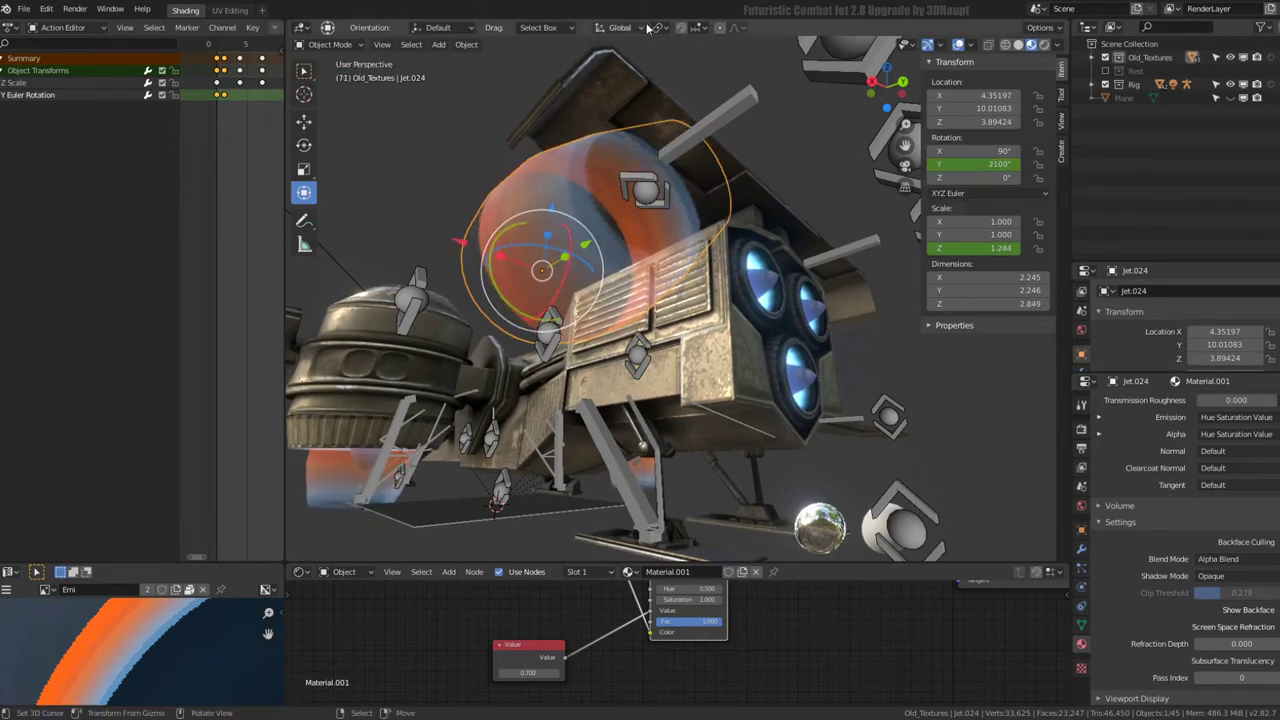
{"action": "left_click", "coordinate": [617, 27]}
{"action": "left_click", "coordinate": [595, 96]}
{"action": "key", "text": "Right"}
{"action": "key", "text": "Right"}
{"action": "key", "text": "Right"}
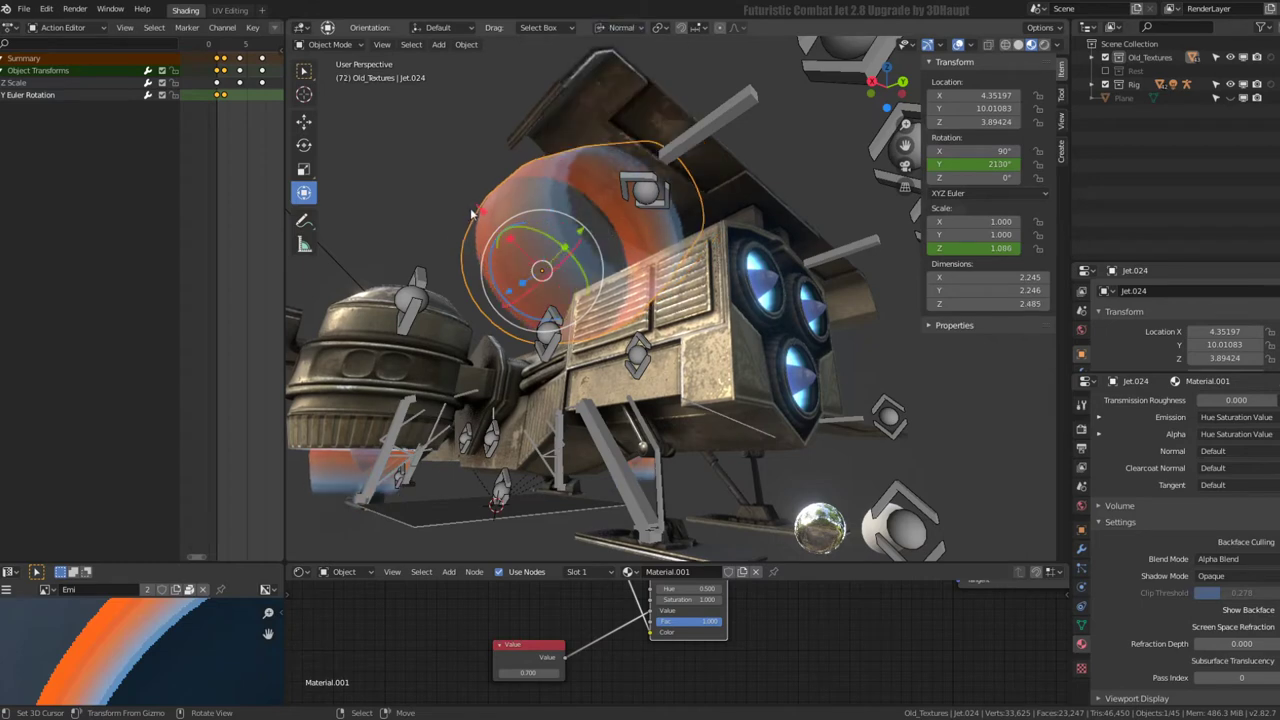
{"action": "key", "text": "Right"}
{"action": "key", "text": "Right"}
{"action": "key", "text": "Right"}
{"action": "key", "text": "Right"}
{"action": "key", "text": "Right"}
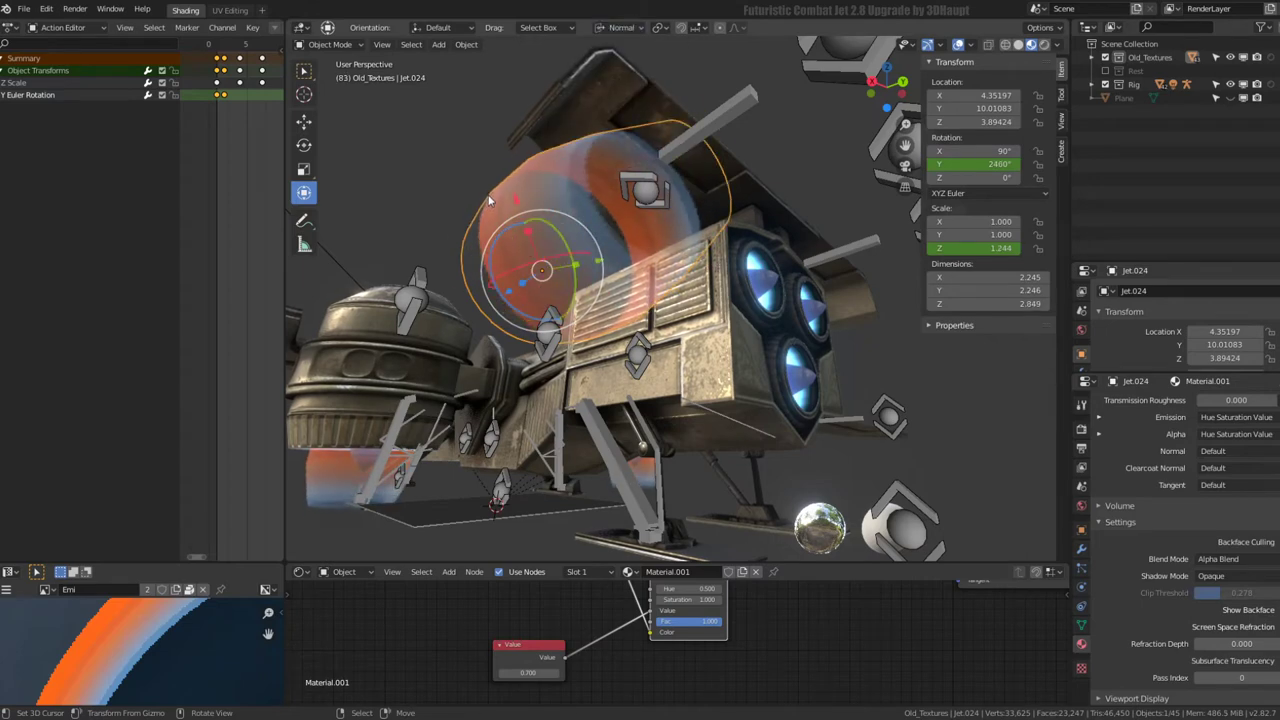
{"action": "key", "text": "space"}
{"action": "mouse_move", "coordinate": [492, 191]}
{"action": "middle_mouse_down"}
{"action": "mouse_move", "coordinate": [588, 125]}
{"action": "mouse_move", "coordinate": [604, 268]}
{"action": "mouse_move", "coordinate": [686, 211]}
{"action": "mouse_move", "coordinate": [611, 232]}
{"action": "mouse_move", "coordinate": [675, 270]}
{"action": "middle_mouse_up"}
{"action": "key", "text": "space"}
- Snap the 3D cursor to the rim edge ring of nozzle Jet.005
{"action": "left_click", "coordinate": [675, 270]}
{"action": "key", "text": "Tab"}
{"action": "scroll", "coordinate": [675, 270], "scroll_direction": "up", "scroll_amount": 2}
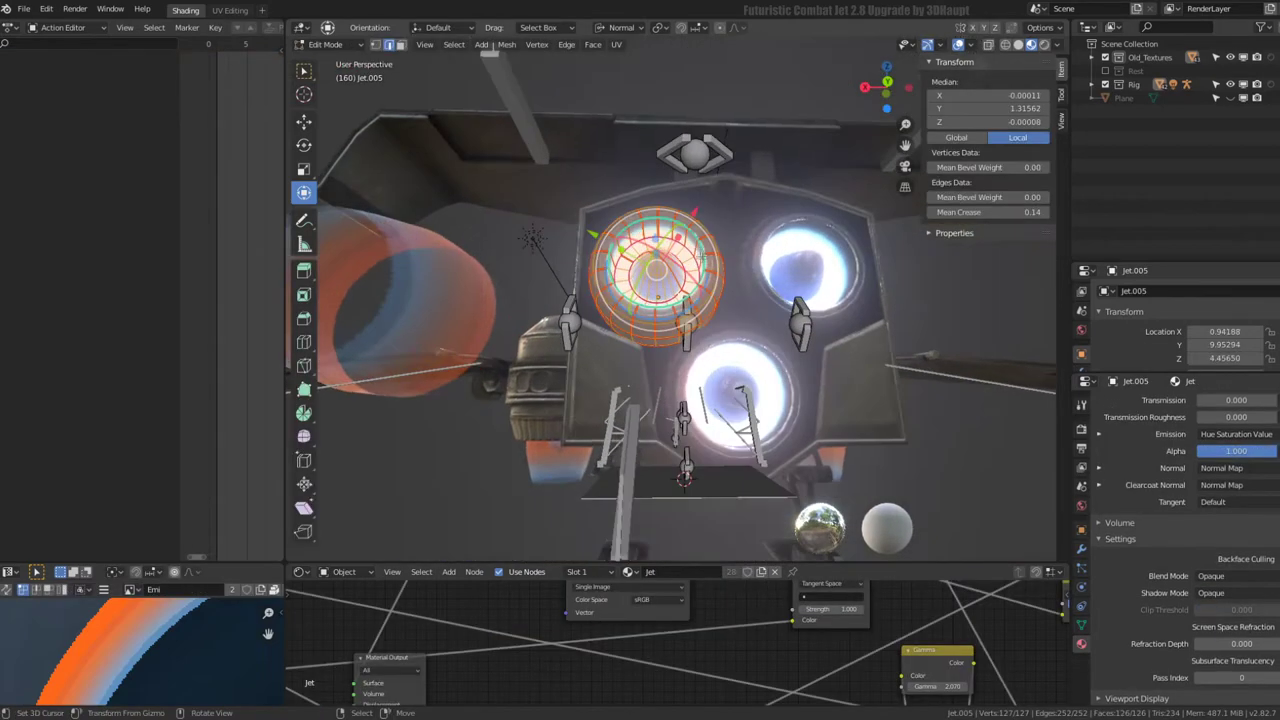
{"action": "left_click", "coordinate": [681, 253], "text": "ctrl+alt"}
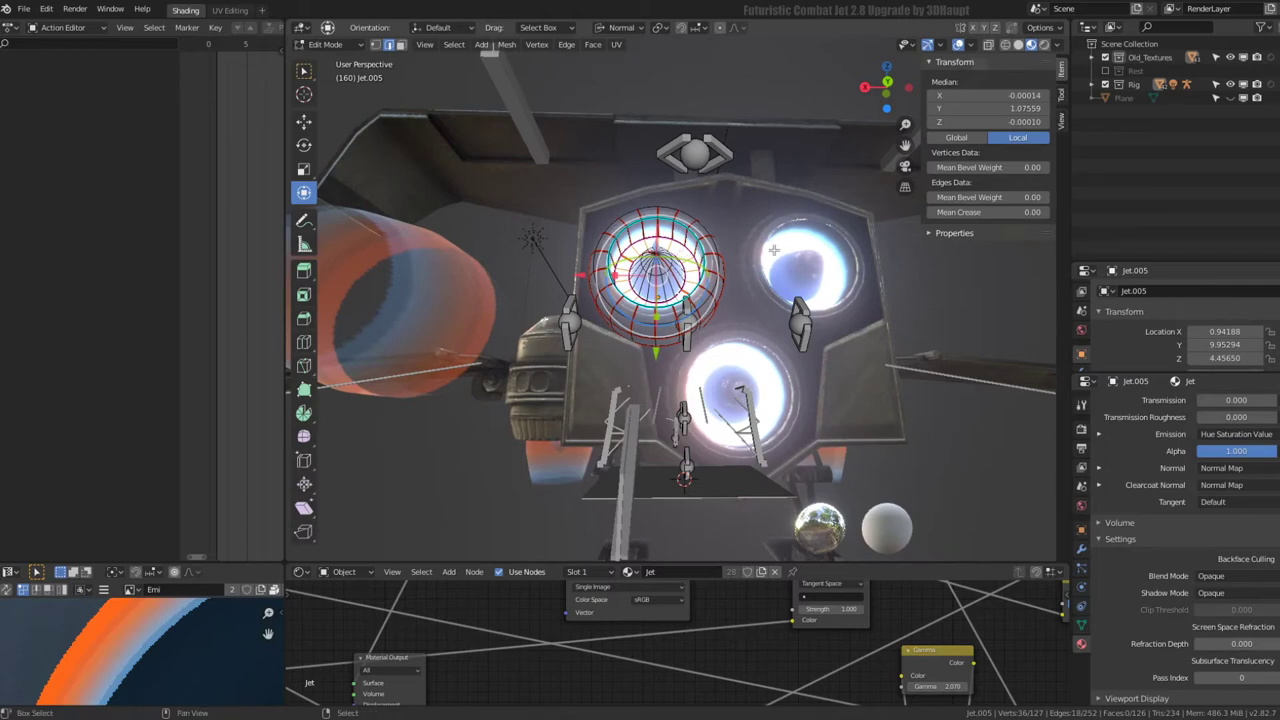
{"action": "key", "text": "shift+s"}
{"action": "left_click", "coordinate": [740, 313]}
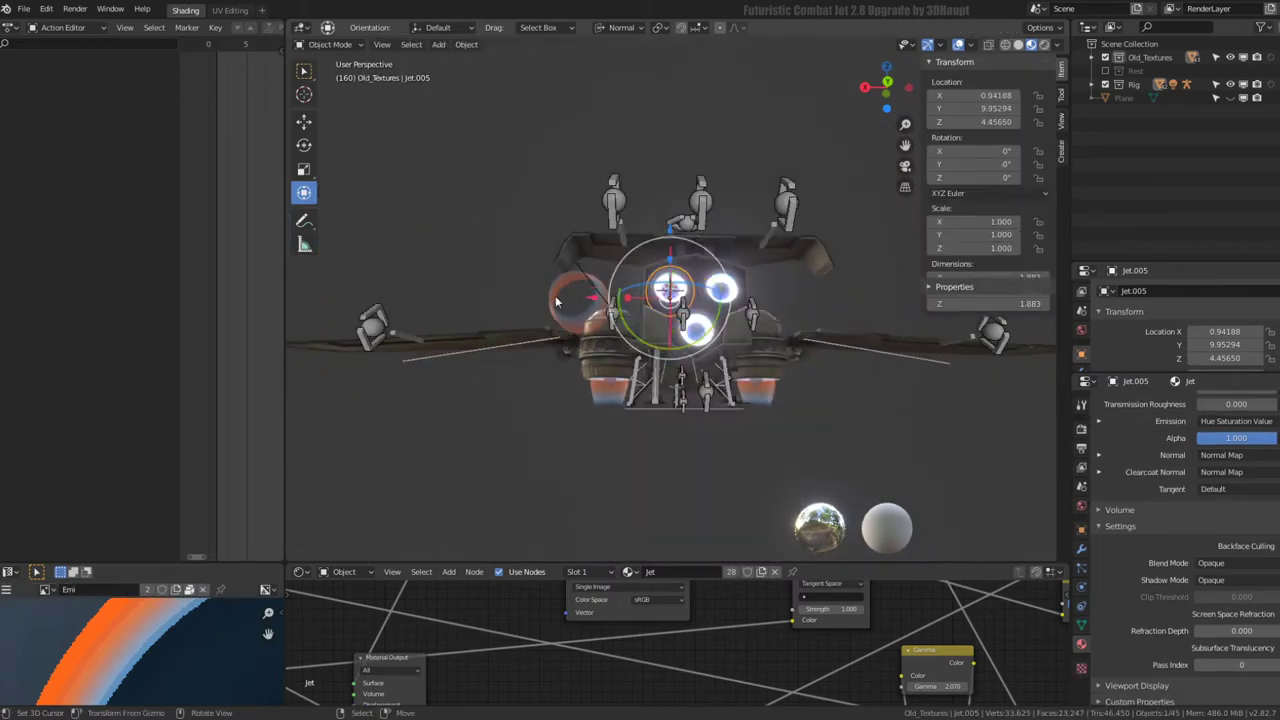
- Snap the flame onto the cursor and shrink it to fit the nozzle
{"action": "key", "text": "shift+s"}
{"action": "left_click", "coordinate": [730, 253]}
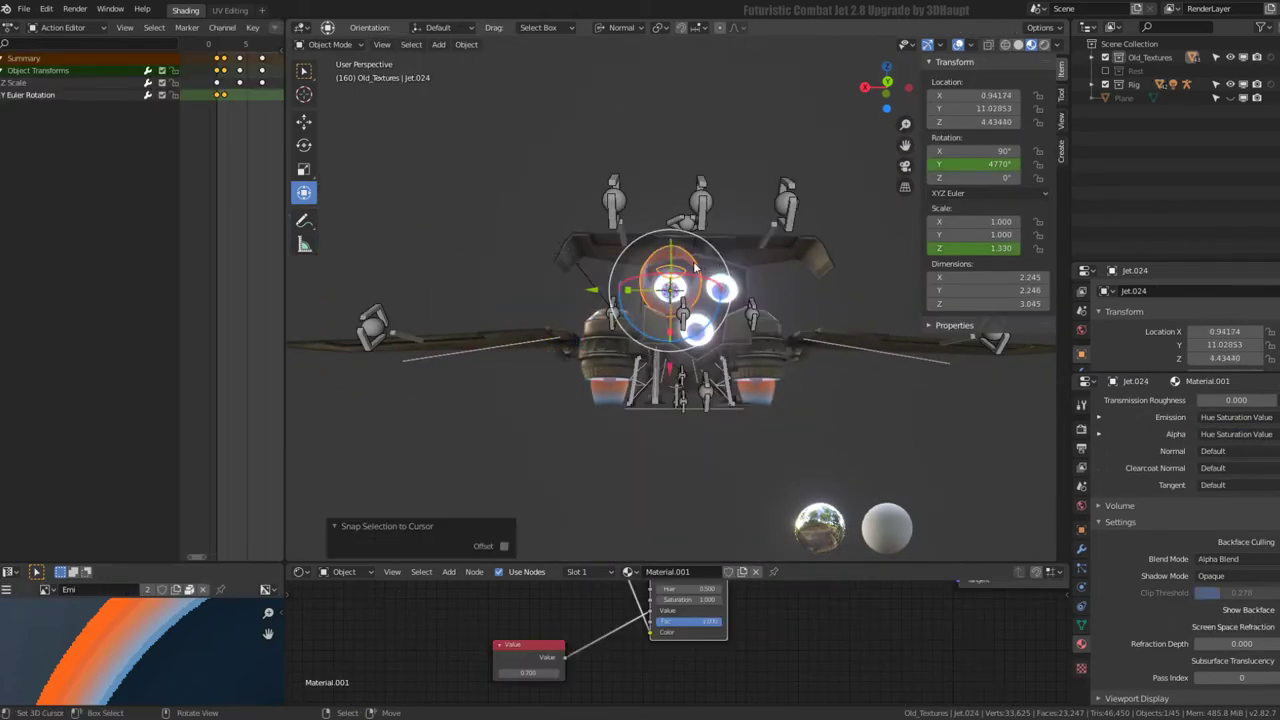
{"action": "scroll", "coordinate": [698, 266], "scroll_direction": "up", "scroll_amount": 3}
{"action": "middle_click_drag", "start_coordinate": [781, 268], "coordinate": [860, 243]}
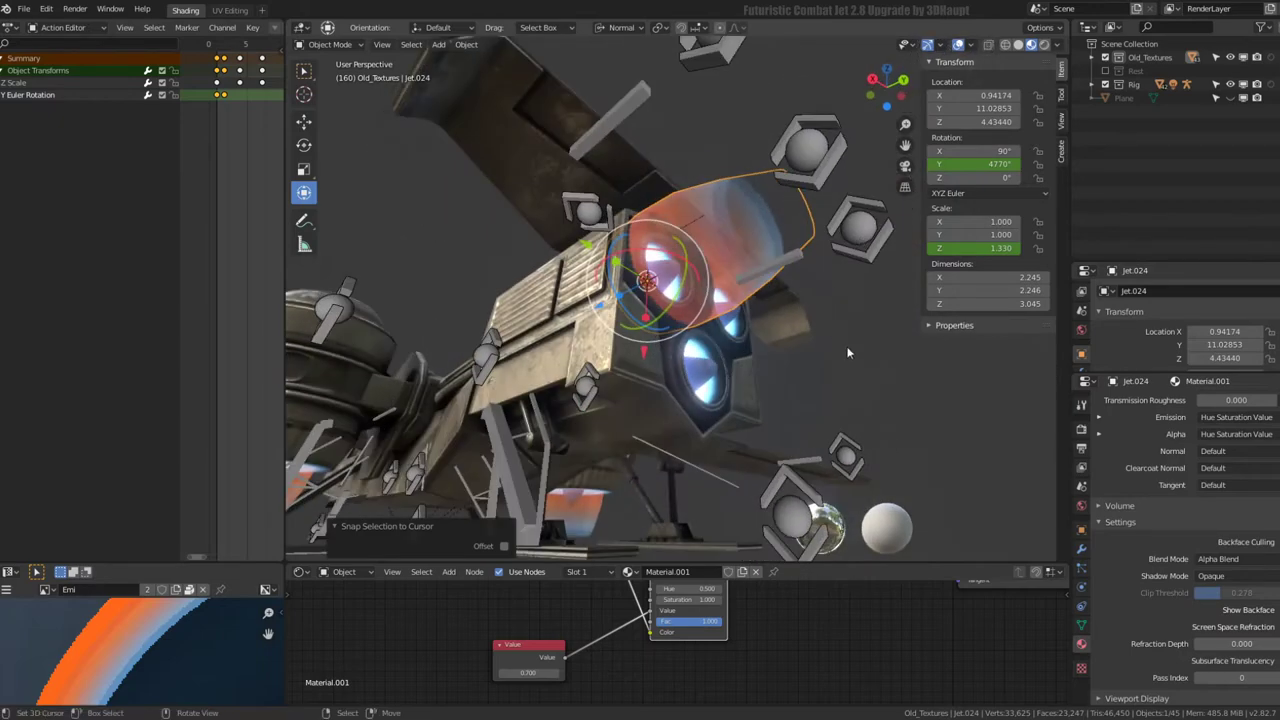
{"action": "key", "text": "s"}
{"action": "left_click", "coordinate": [779, 318]}
- Push the flame 0.318 outward and enlarge it to 0.536 X/Y scale, previewing playback
{"action": "key", "text": "space"}
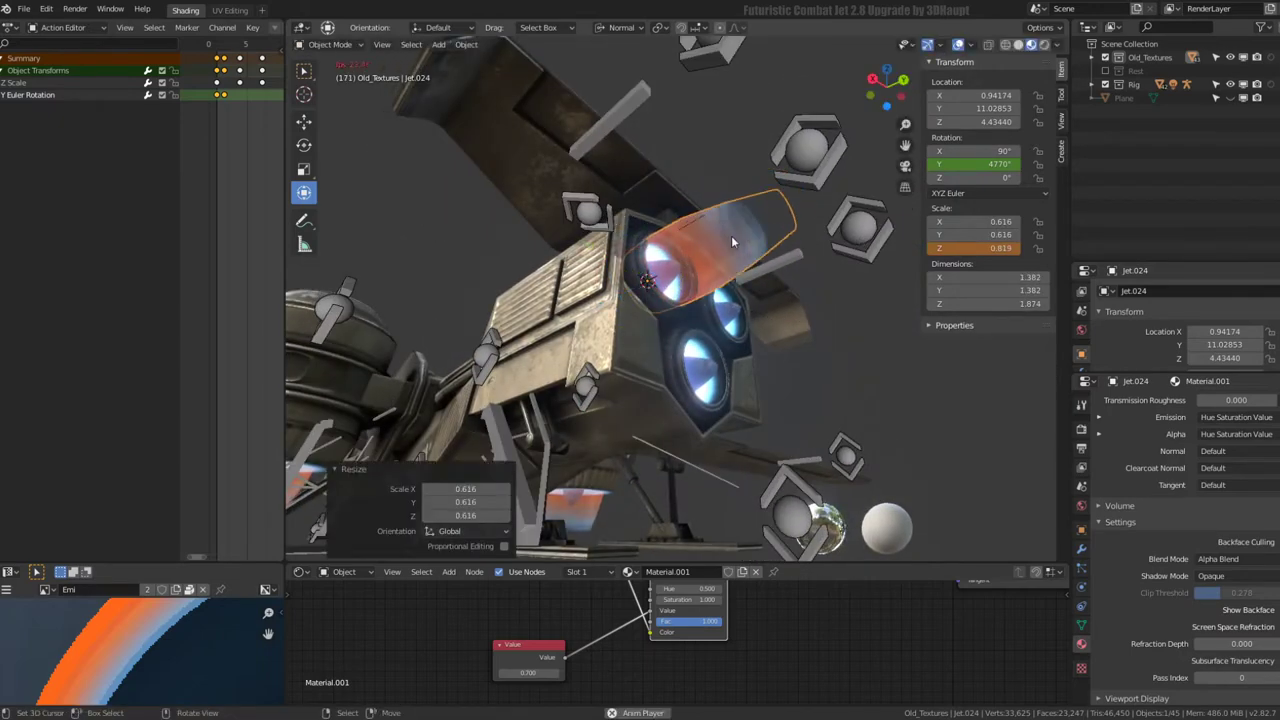
{"action": "mouse_move", "coordinate": [731, 235]}
{"action": "middle_mouse_down"}
{"action": "mouse_move", "coordinate": [747, 351]}
{"action": "mouse_move", "coordinate": [738, 317]}
{"action": "middle_mouse_up"}
{"action": "scroll", "coordinate": [754, 290], "scroll_direction": "up", "scroll_amount": 2}
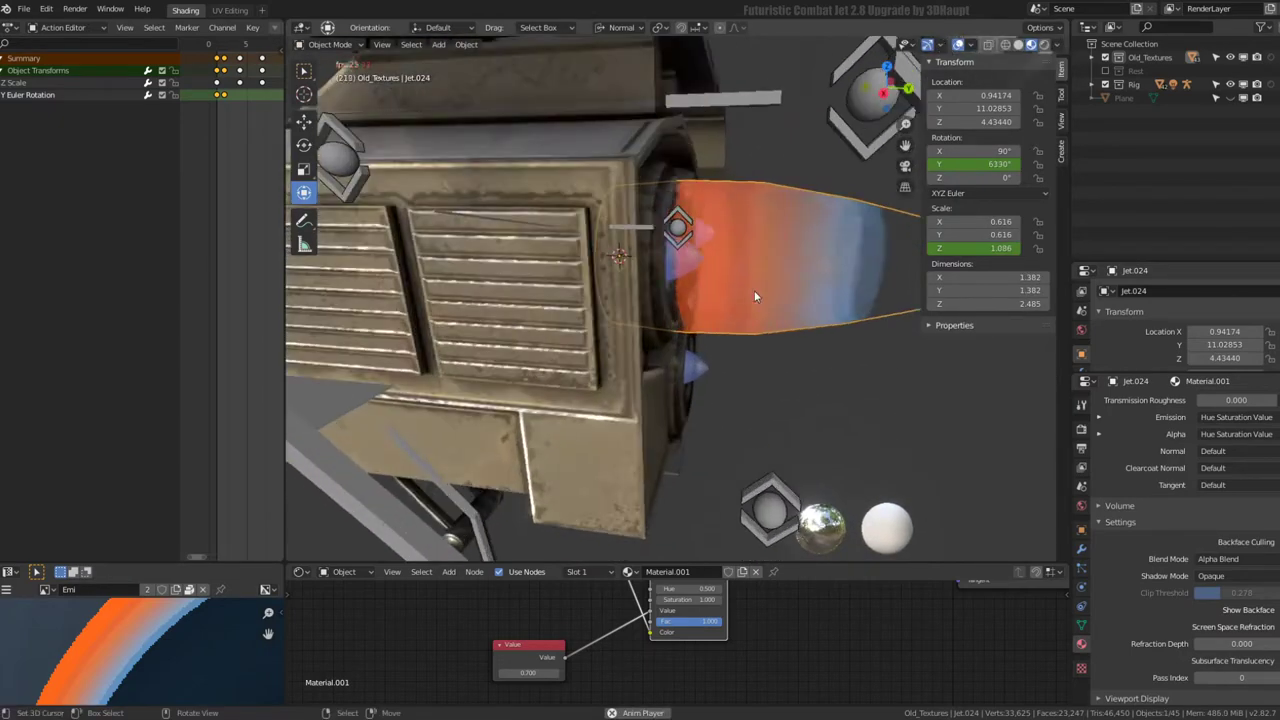
{"action": "mouse_move", "coordinate": [837, 346]}
{"action": "middle_mouse_down"}
{"action": "mouse_move", "coordinate": [580, 175]}
{"action": "mouse_move", "coordinate": [742, 267]}
{"action": "middle_mouse_up"}
{"action": "mouse_move", "coordinate": [696, 231]}
{"action": "middle_mouse_down"}
{"action": "mouse_move", "coordinate": [715, 316]}
{"action": "mouse_move", "coordinate": [700, 300]}
{"action": "middle_mouse_up"}
{"action": "key", "text": "g"}
{"action": "key", "text": "y"}
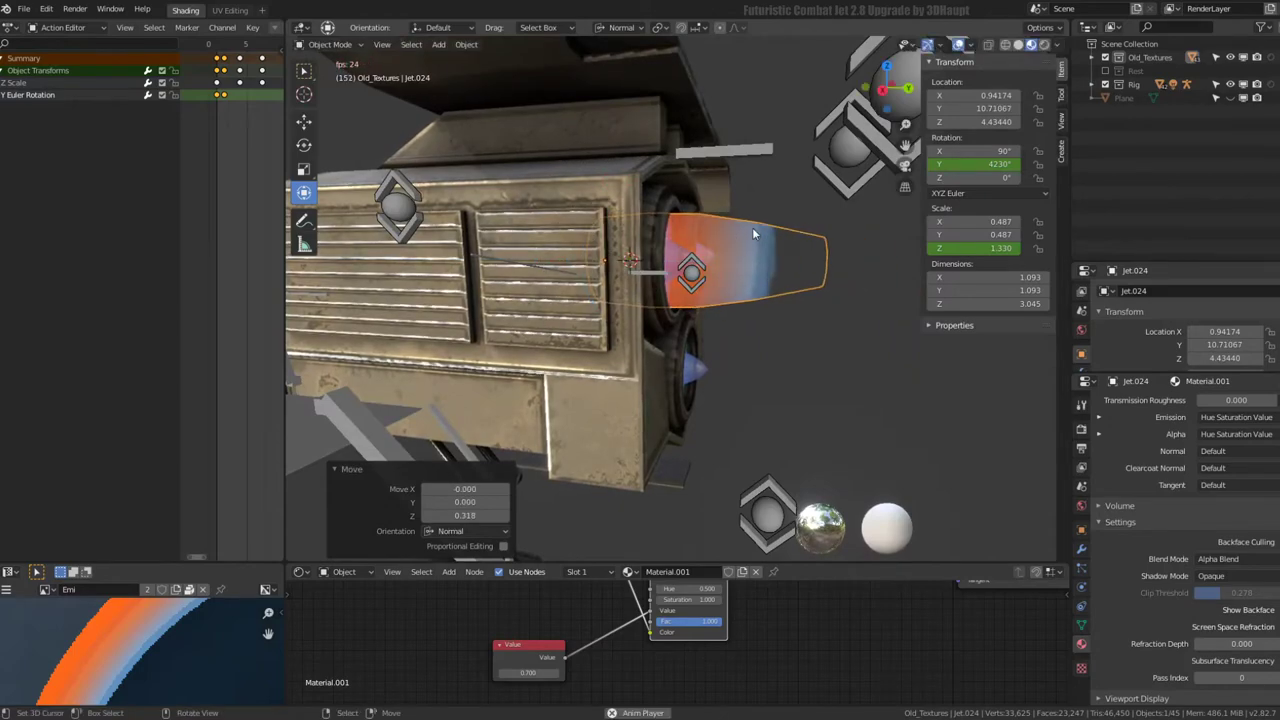
{"action": "mouse_move", "coordinate": [752, 227]}
{"action": "middle_mouse_down"}
{"action": "mouse_move", "coordinate": [571, 209]}
{"action": "mouse_move", "coordinate": [485, 220]}
{"action": "mouse_move", "coordinate": [560, 212]}
{"action": "mouse_move", "coordinate": [608, 280]}
{"action": "mouse_move", "coordinate": [602, 323]}
{"action": "mouse_move", "coordinate": [572, 280]}
{"action": "mouse_move", "coordinate": [680, 196]}
{"action": "mouse_move", "coordinate": [673, 188]}
{"action": "mouse_move", "coordinate": [831, 324]}
{"action": "mouse_move", "coordinate": [713, 393]}
{"action": "mouse_move", "coordinate": [709, 454]}
{"action": "mouse_move", "coordinate": [560, 345]}
{"action": "mouse_move", "coordinate": [537, 306]}
{"action": "mouse_move", "coordinate": [675, 250]}
{"action": "mouse_move", "coordinate": [692, 194]}
{"action": "mouse_move", "coordinate": [645, 220]}
{"action": "mouse_move", "coordinate": [599, 298]}
{"action": "mouse_move", "coordinate": [806, 385]}
{"action": "mouse_move", "coordinate": [812, 401]}
{"action": "middle_mouse_up"}
{"action": "key", "text": "s"}
{"action": "left_click", "coordinate": [590, 330]}
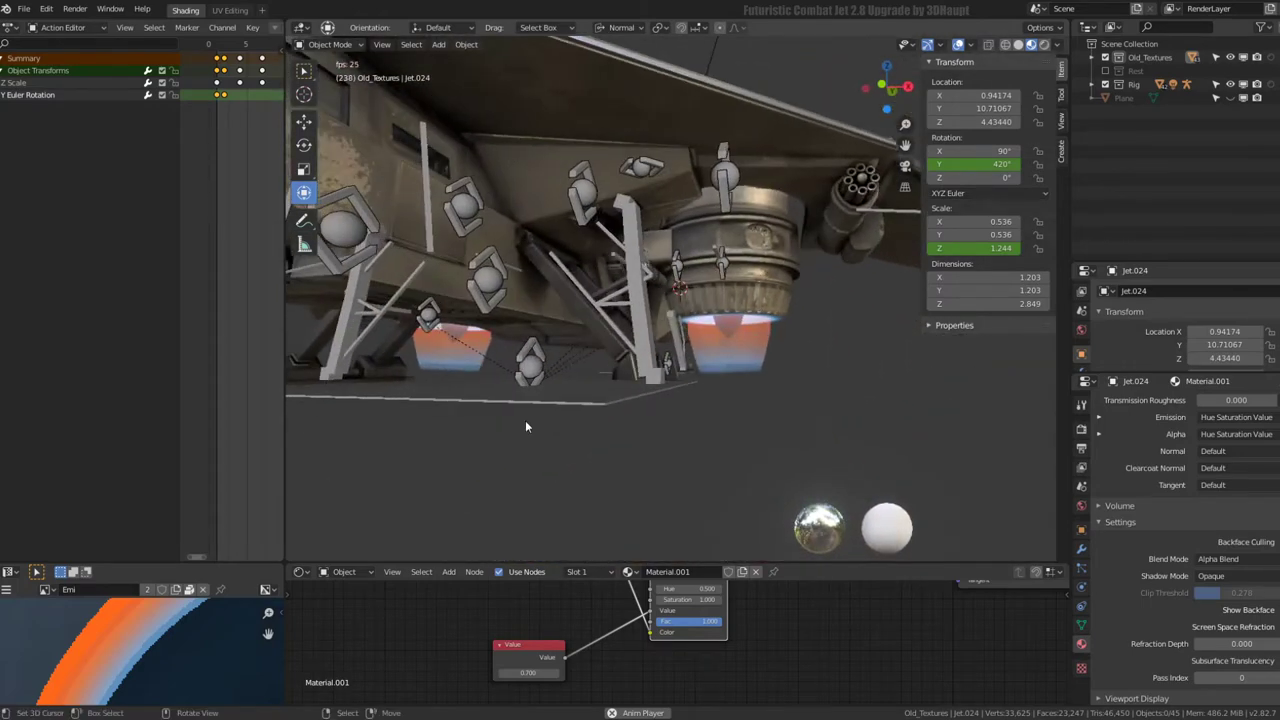
- Lower the viewport HDRI strength to darken the jet, then play the animation
{"action": "left_click", "coordinate": [540, 405]}
{"action": "scroll", "coordinate": [616, 368], "scroll_direction": "down", "scroll_amount": 3}
{"action": "scroll", "coordinate": [616, 368], "scroll_direction": "down", "scroll_amount": 6}
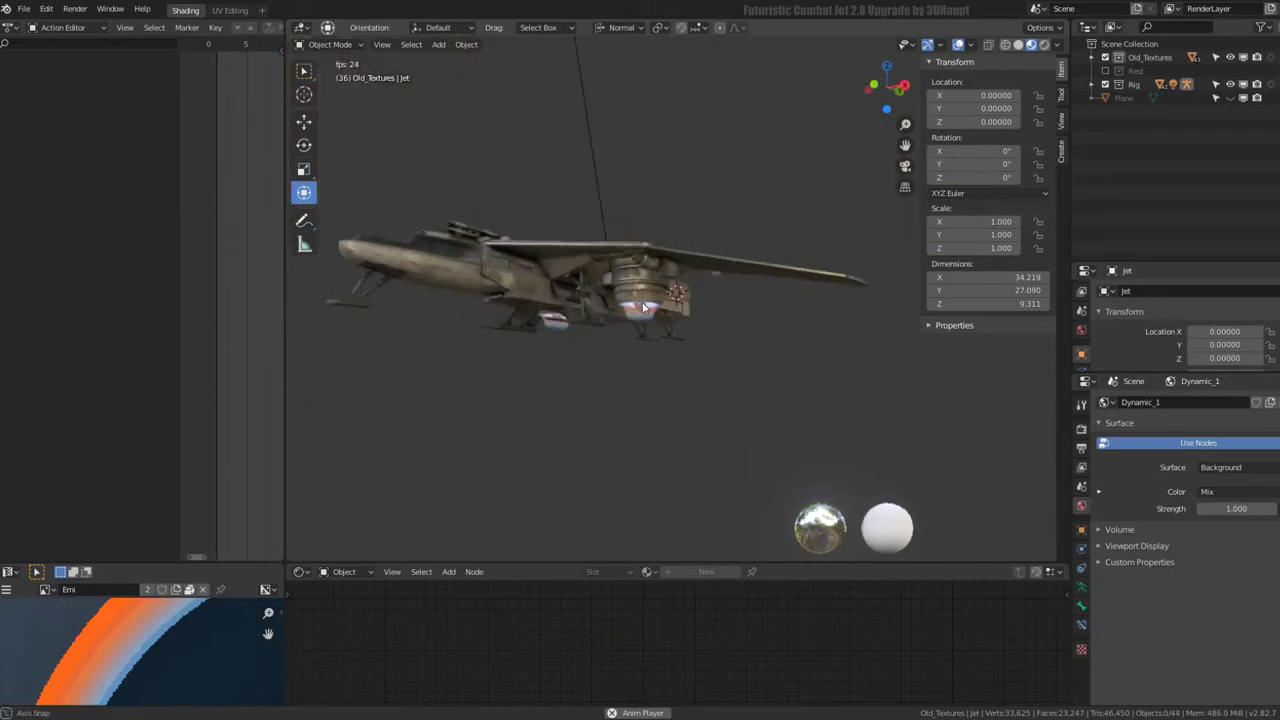
{"action": "mouse_move", "coordinate": [616, 368]}
{"action": "middle_mouse_down"}
{"action": "mouse_move", "coordinate": [545, 290]}
{"action": "mouse_move", "coordinate": [617, 293]}
{"action": "middle_mouse_up"}
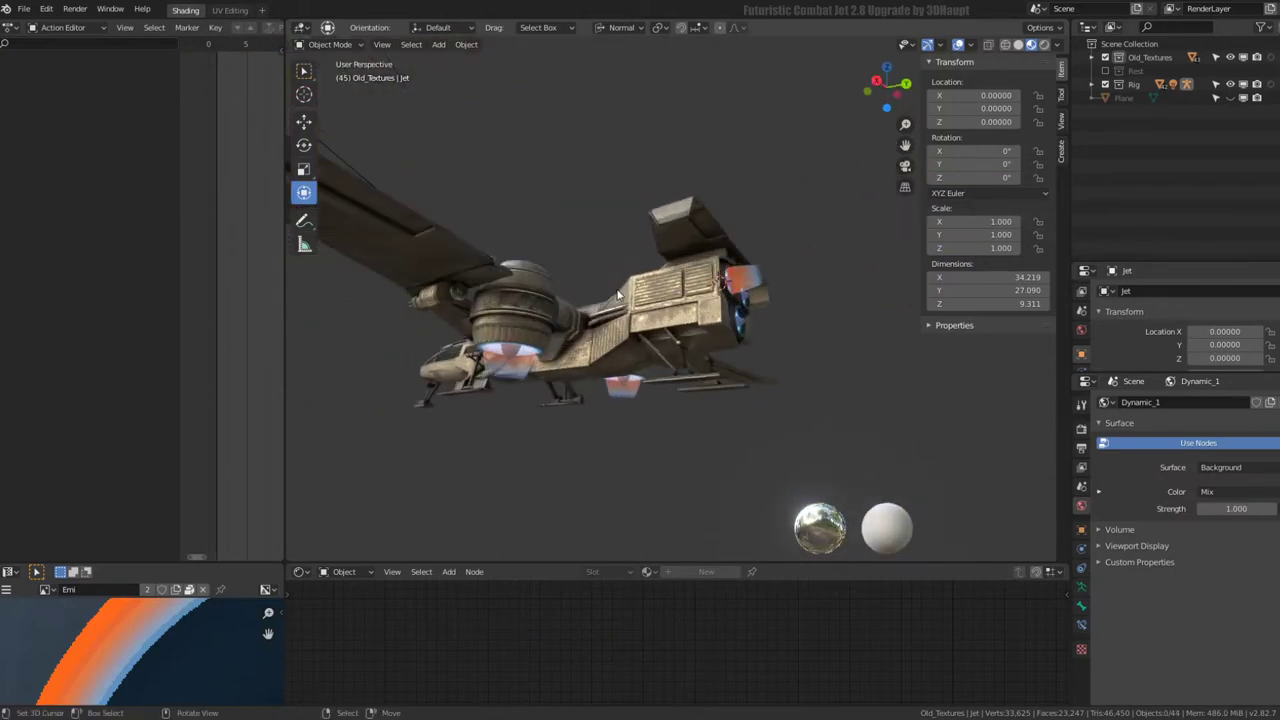
{"action": "left_click", "coordinate": [1058, 45]}
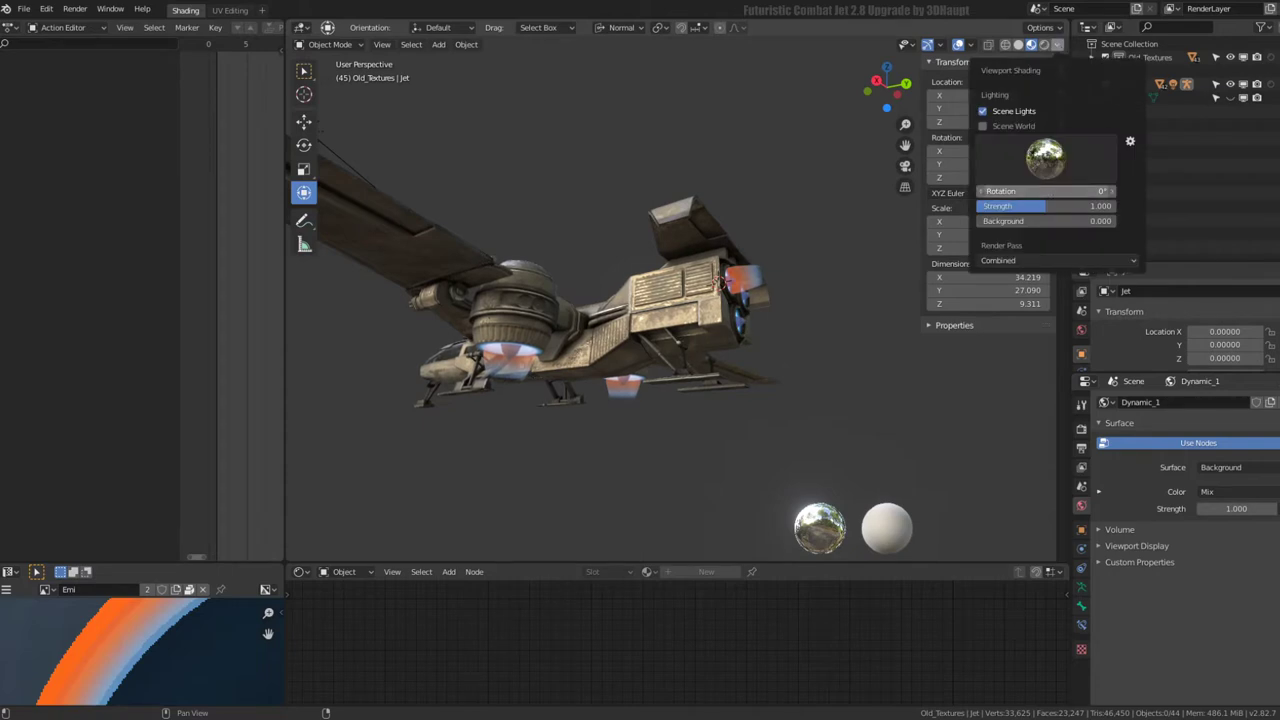
{"action": "left_click_drag", "start_coordinate": [1043, 206], "coordinate": [985, 206]}
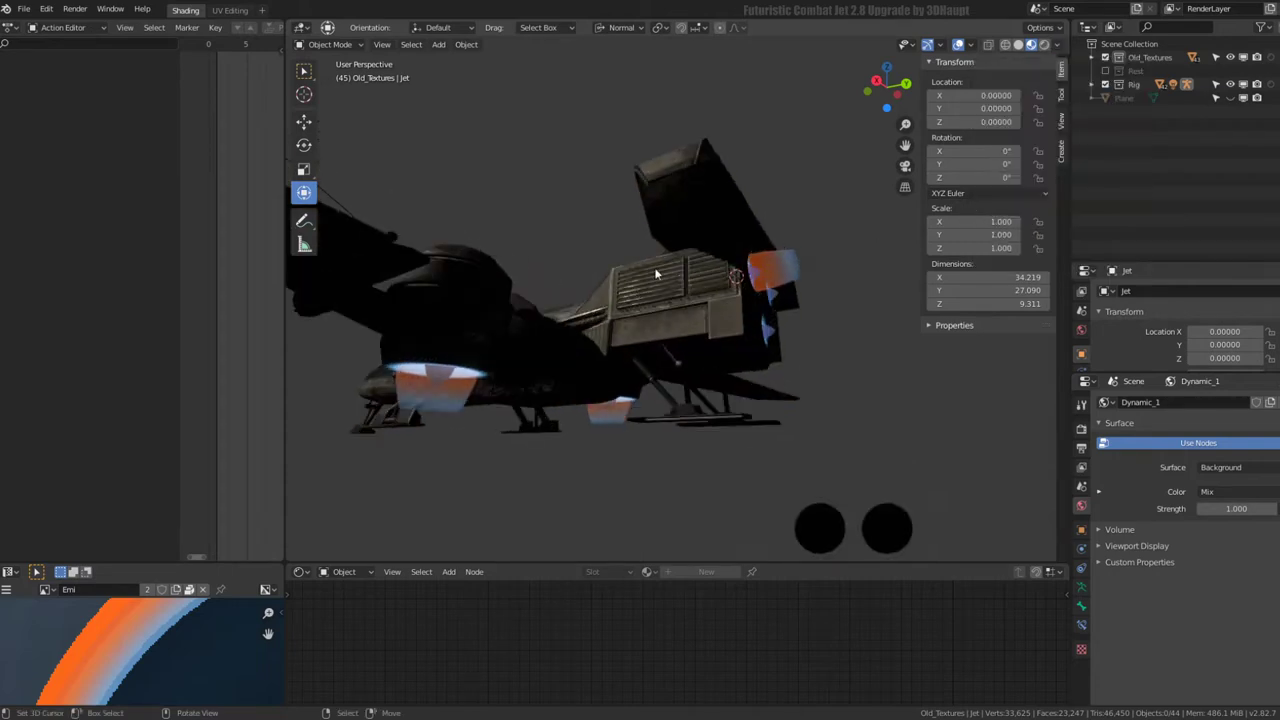
{"action": "mouse_move", "coordinate": [654, 267]}
{"action": "middle_mouse_down"}
{"action": "mouse_move", "coordinate": [639, 264]}
{"action": "mouse_move", "coordinate": [711, 253]}
{"action": "middle_mouse_up"}
{"action": "key", "text": "space"}
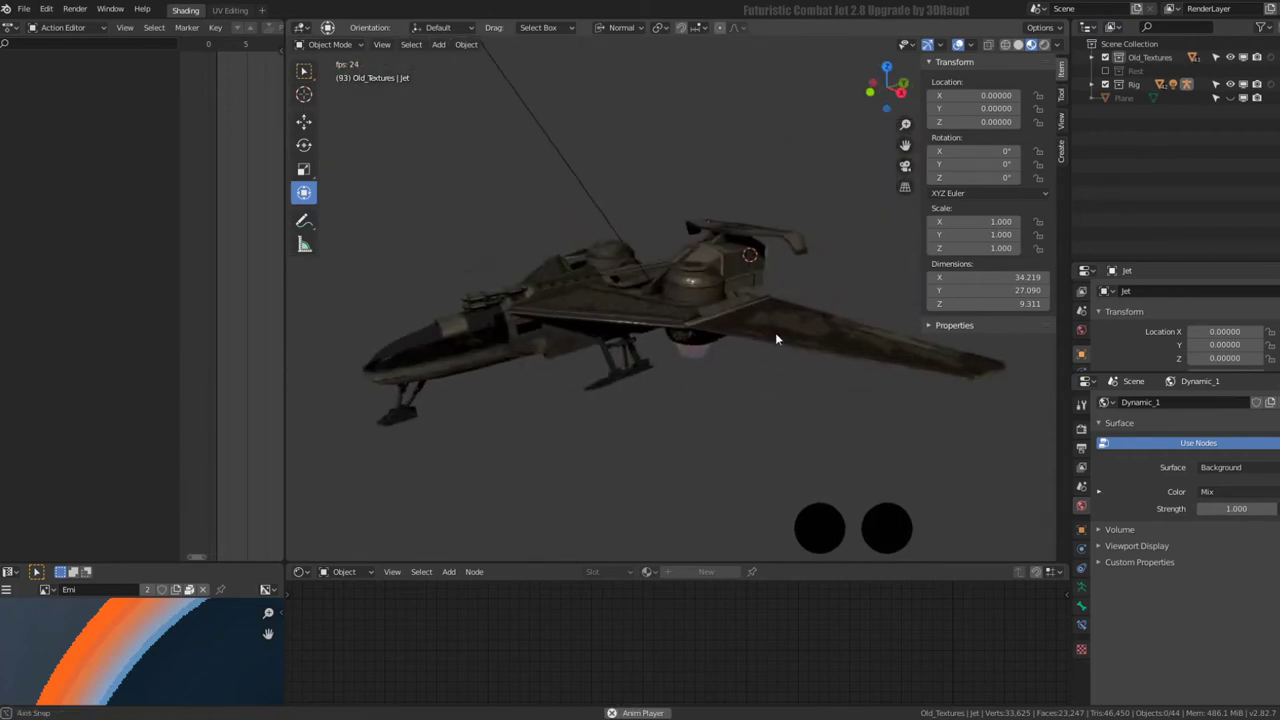
- Select the Sun lamp, ground Plane and Jet in turn while orbiting around the engines
{"action": "left_click", "coordinate": [534, 184]}
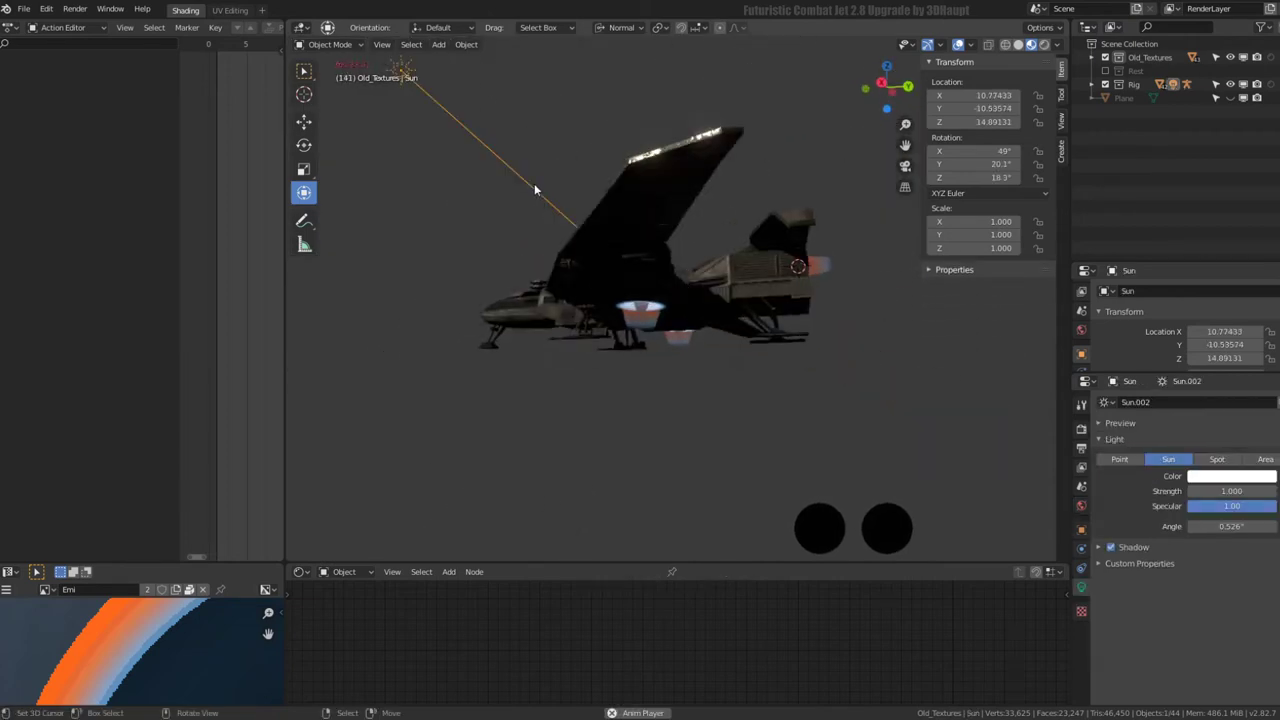
{"action": "mouse_move", "coordinate": [534, 183]}
{"action": "middle_mouse_down"}
{"action": "mouse_move", "coordinate": [630, 189]}
{"action": "mouse_move", "coordinate": [515, 254]}
{"action": "mouse_move", "coordinate": [472, 236]}
{"action": "mouse_move", "coordinate": [661, 295]}
{"action": "mouse_move", "coordinate": [758, 198]}
{"action": "mouse_move", "coordinate": [820, 160]}
{"action": "middle_mouse_up"}
{"action": "scroll", "coordinate": [631, 280], "scroll_direction": "up", "scroll_amount": 3}
{"action": "scroll", "coordinate": [629, 272], "scroll_direction": "down", "scroll_amount": 6}
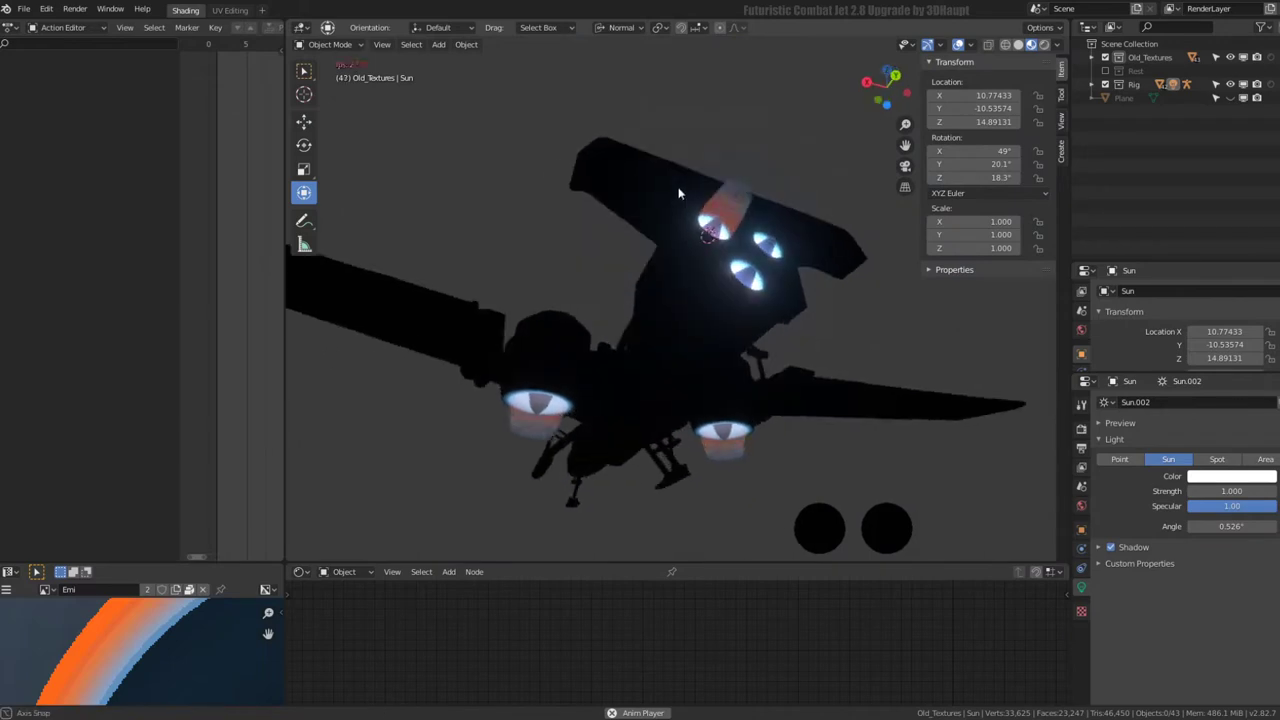
{"action": "left_click", "coordinate": [753, 129]}
{"action": "middle_click_drag", "start_coordinate": [708, 214], "coordinate": [838, 374]}
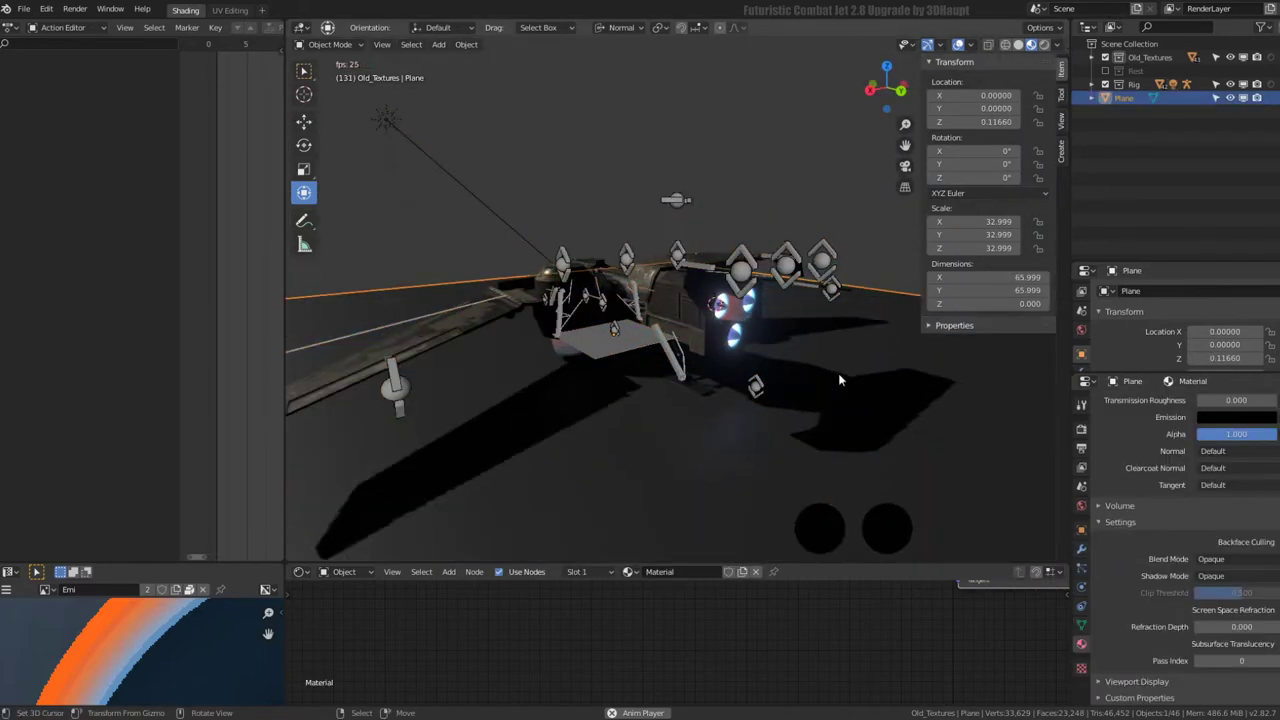
{"action": "left_click", "coordinate": [675, 201]}
{"action": "scroll", "coordinate": [675, 201], "scroll_direction": "up", "scroll_amount": 5}
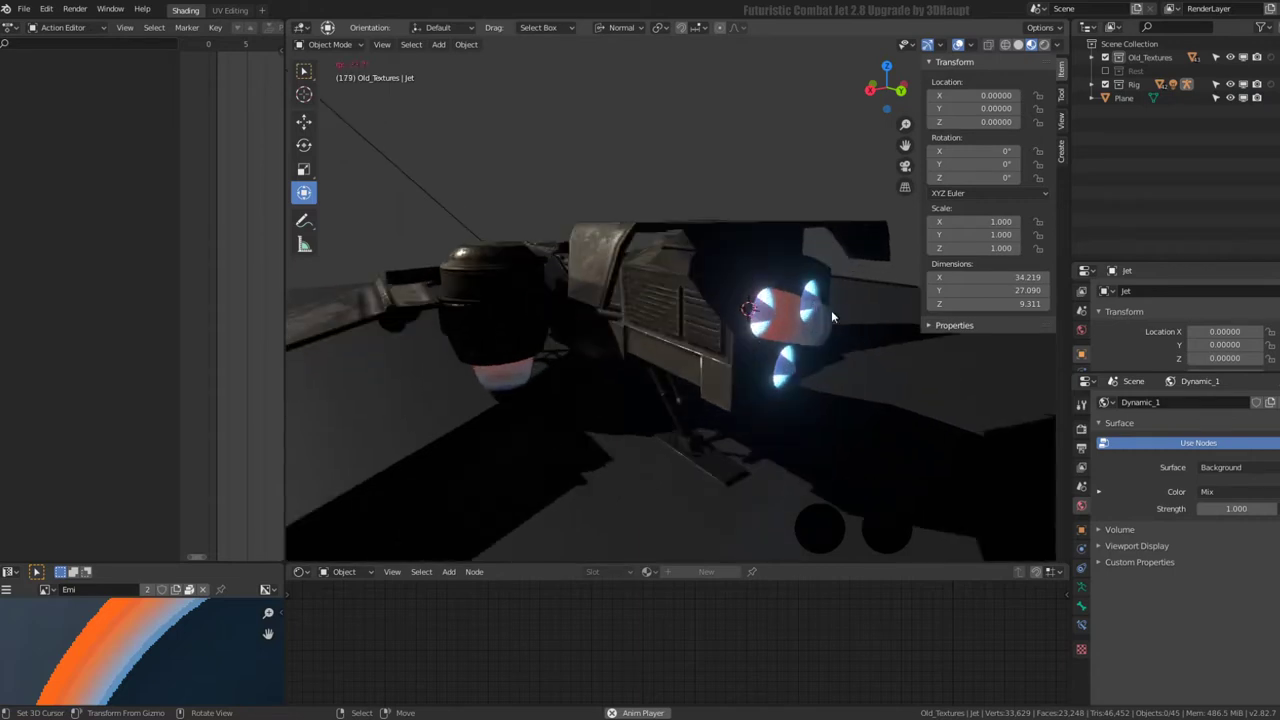
{"action": "mouse_move", "coordinate": [831, 310]}
{"action": "middle_mouse_down"}
{"action": "mouse_move", "coordinate": [691, 268]}
{"action": "mouse_move", "coordinate": [744, 263]}
{"action": "middle_mouse_up"}
- Place flame copy Jet.025 onto the upper nozzle Jet.017 via the 3D cursor
{"action": "middle_click", "coordinate": [660, 269], "text": "alt"}
{"action": "left_click", "coordinate": [668, 260]}
{"action": "key", "text": "Tab"}
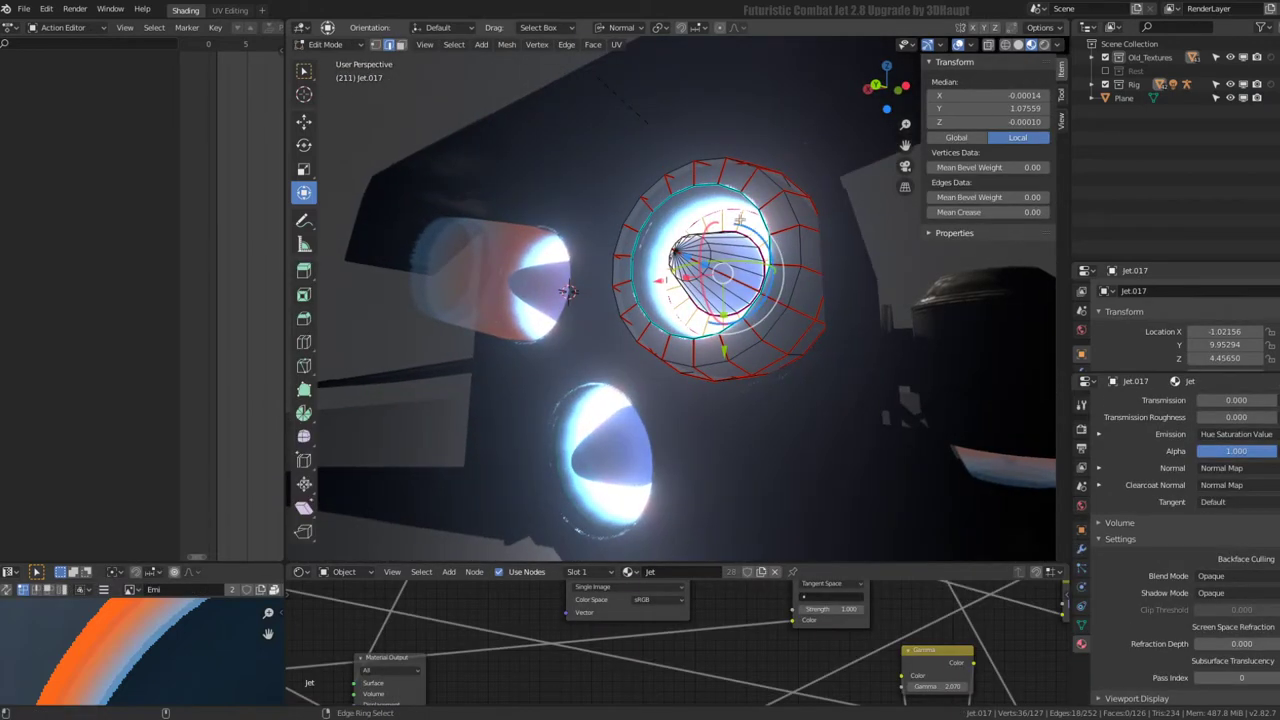
{"action": "key", "text": "shift+s"}
{"action": "left_click", "coordinate": [802, 264]}
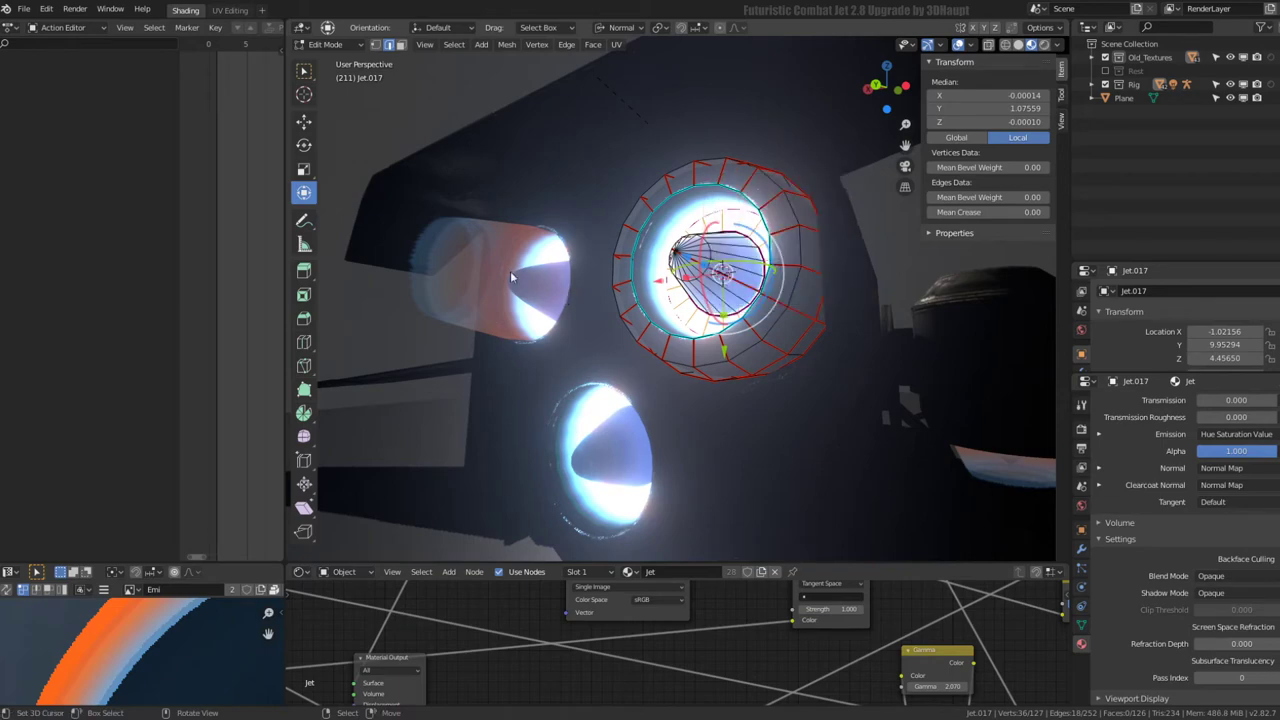
{"action": "key", "text": "Tab"}
{"action": "left_click", "coordinate": [481, 248]}
{"action": "key", "text": "g"}
{"action": "left_click", "coordinate": [624, 270]}
{"action": "key", "text": "shift+s"}
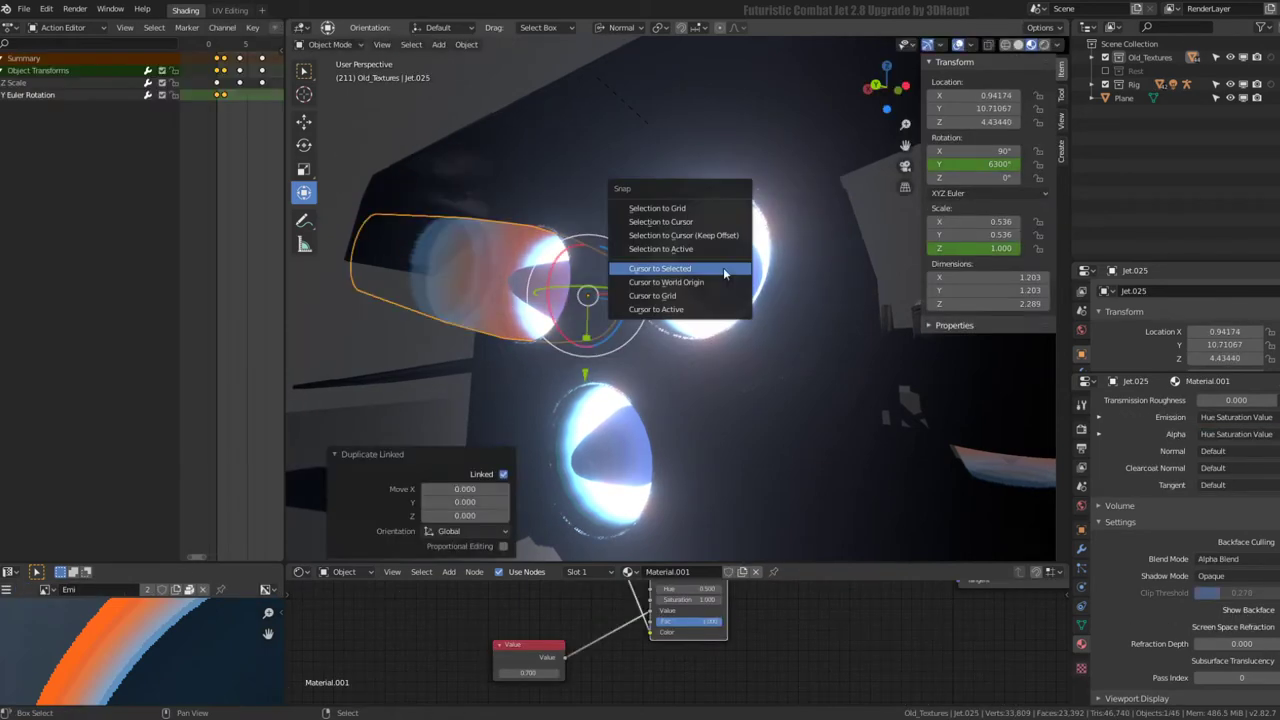
{"action": "left_click", "coordinate": [686, 221]}
- Add a linked flame copy snapped onto the lower nozzle Jet.006
{"action": "mouse_move", "coordinate": [686, 221]}
{"action": "middle_mouse_down"}
{"action": "mouse_move", "coordinate": [725, 298]}
{"action": "mouse_move", "coordinate": [732, 274]}
{"action": "middle_mouse_up"}
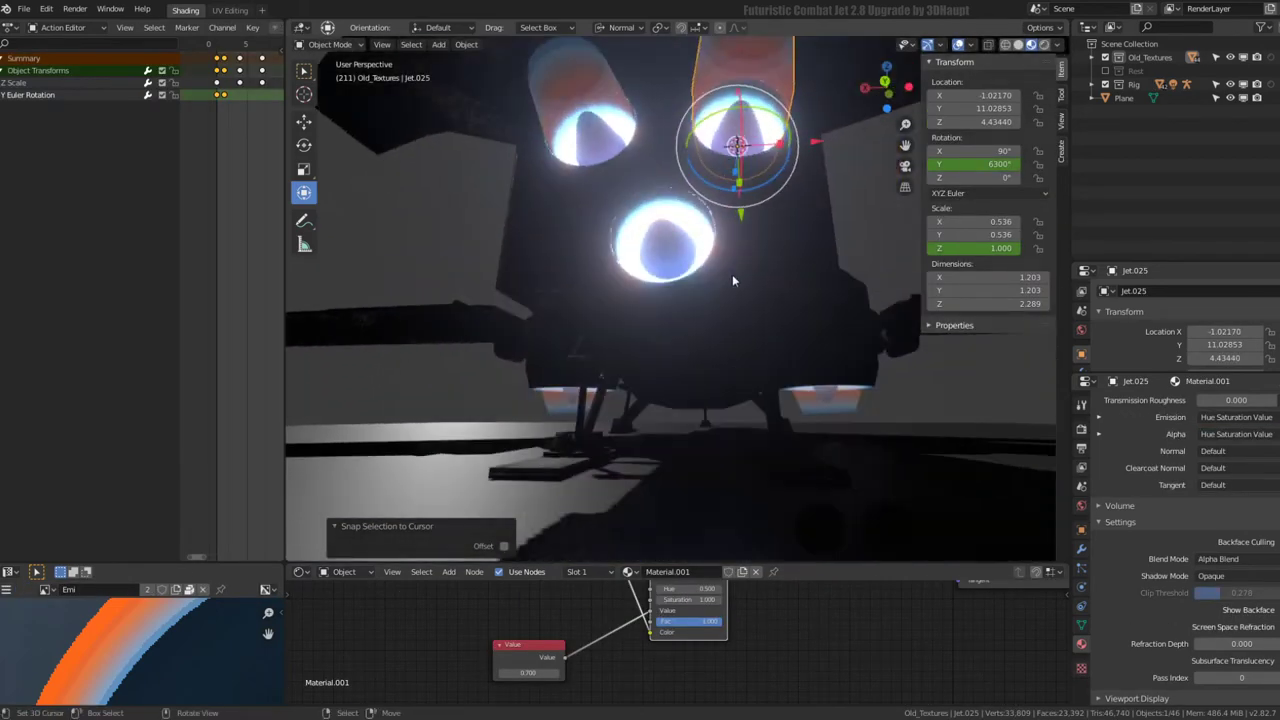
{"action": "key", "text": "Tab"}
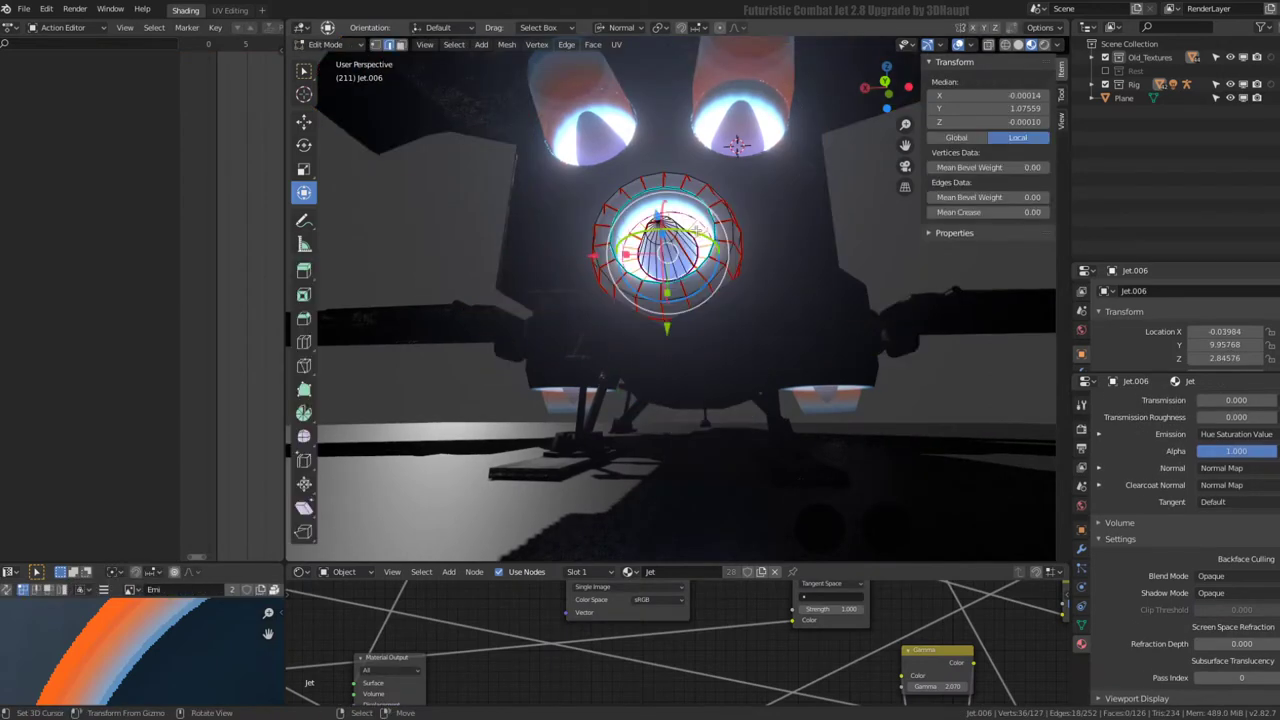
{"action": "key", "text": "shift+s"}
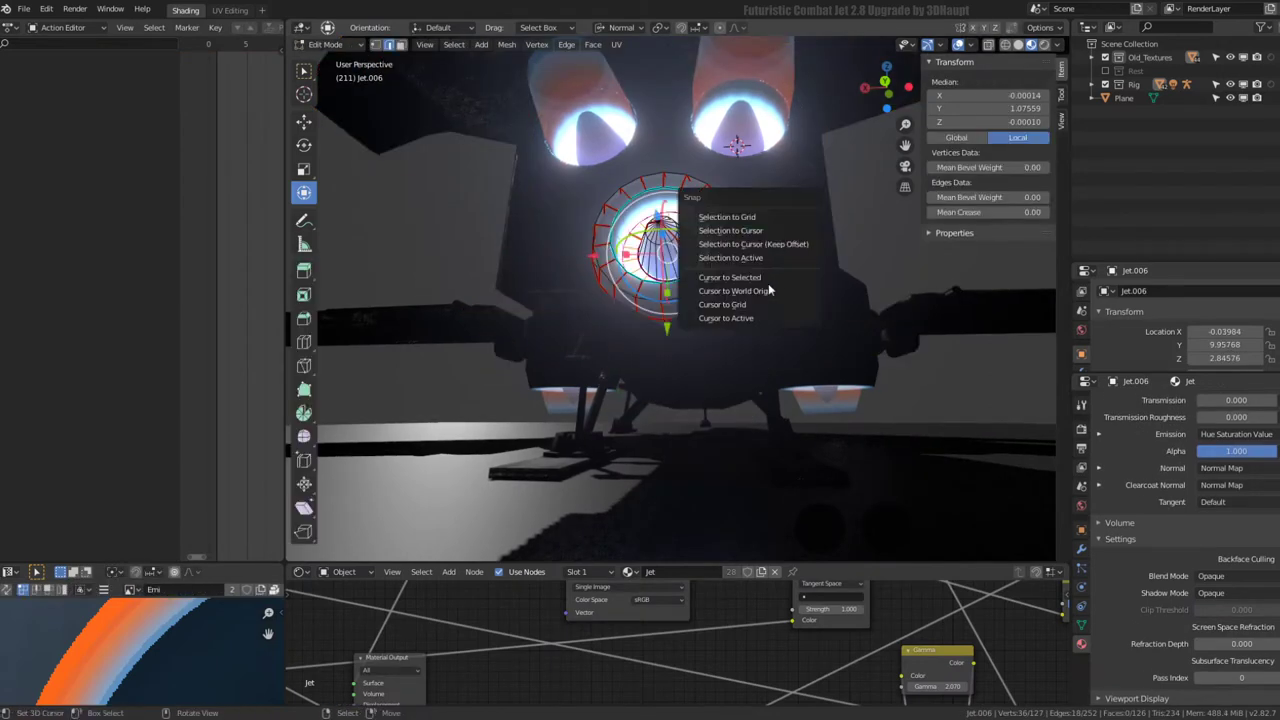
{"action": "left_click", "coordinate": [766, 278]}
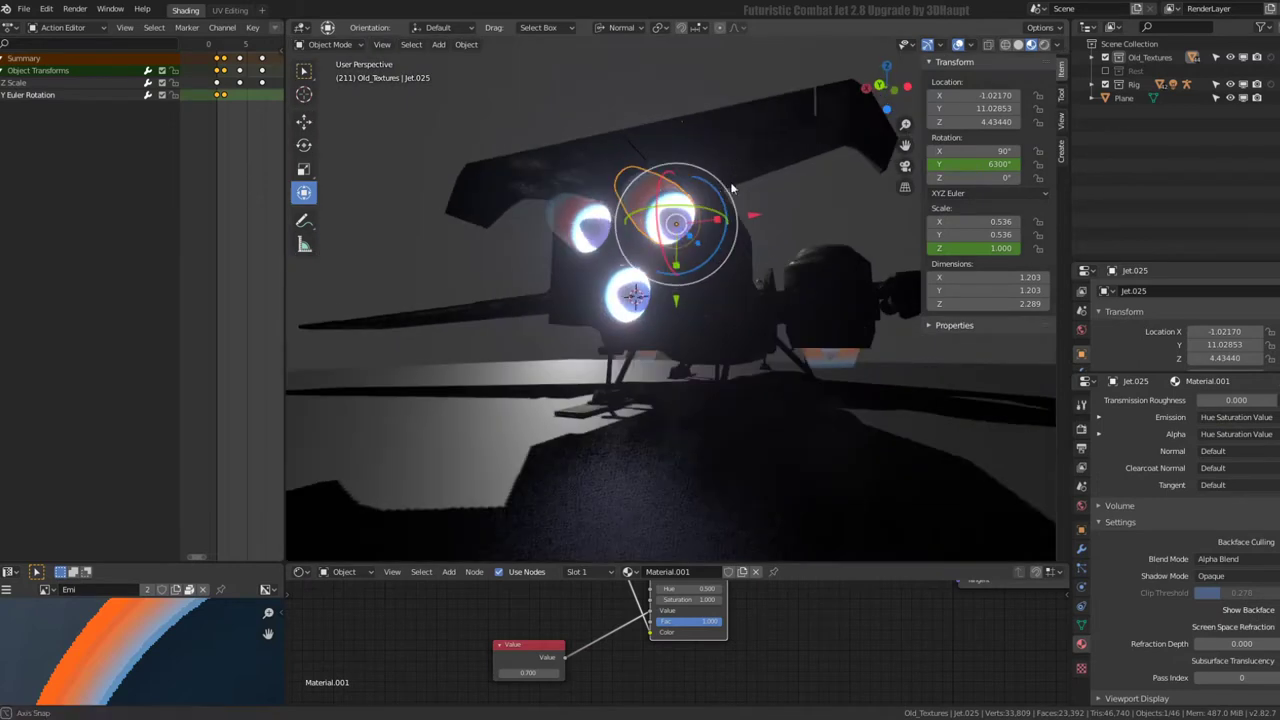
{"action": "key", "text": "shift+d"}
{"action": "right_click", "coordinate": [784, 231]}
{"action": "key", "text": "shift+s"}
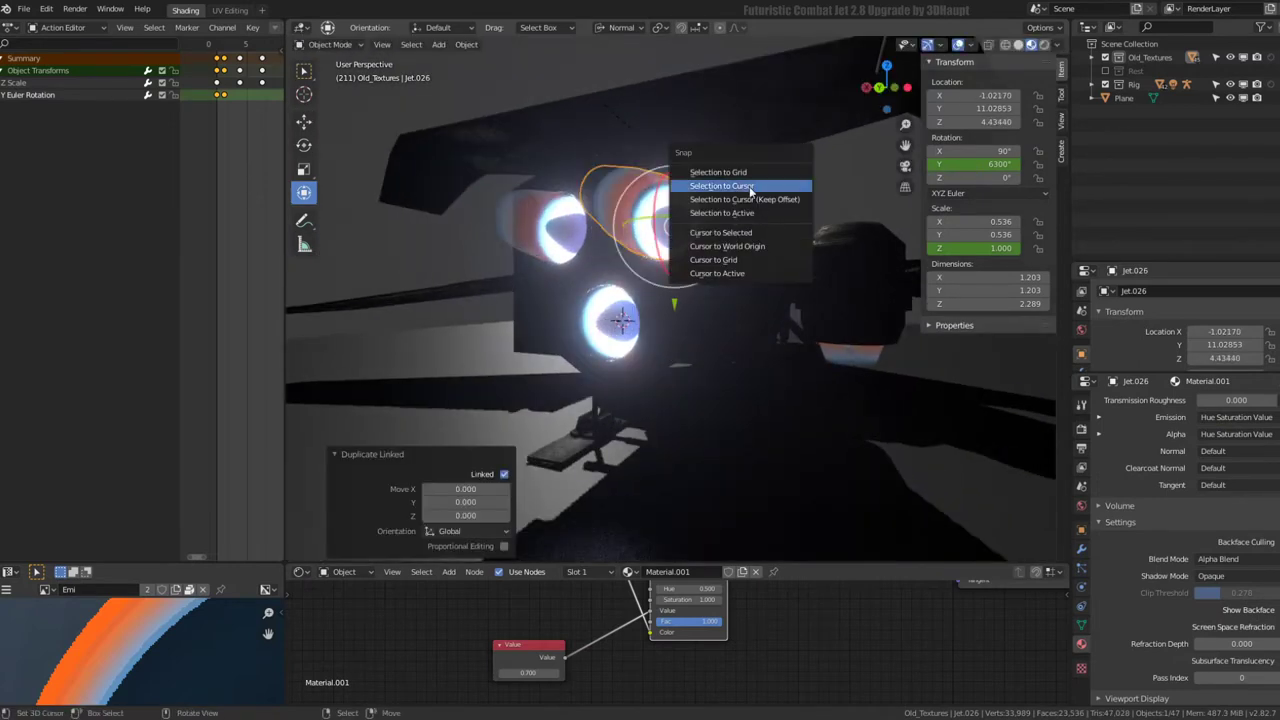
{"action": "left_click", "coordinate": [740, 190]}
- Play the animation and raise the flame emission Value to 15.500
{"action": "key", "text": "space"}
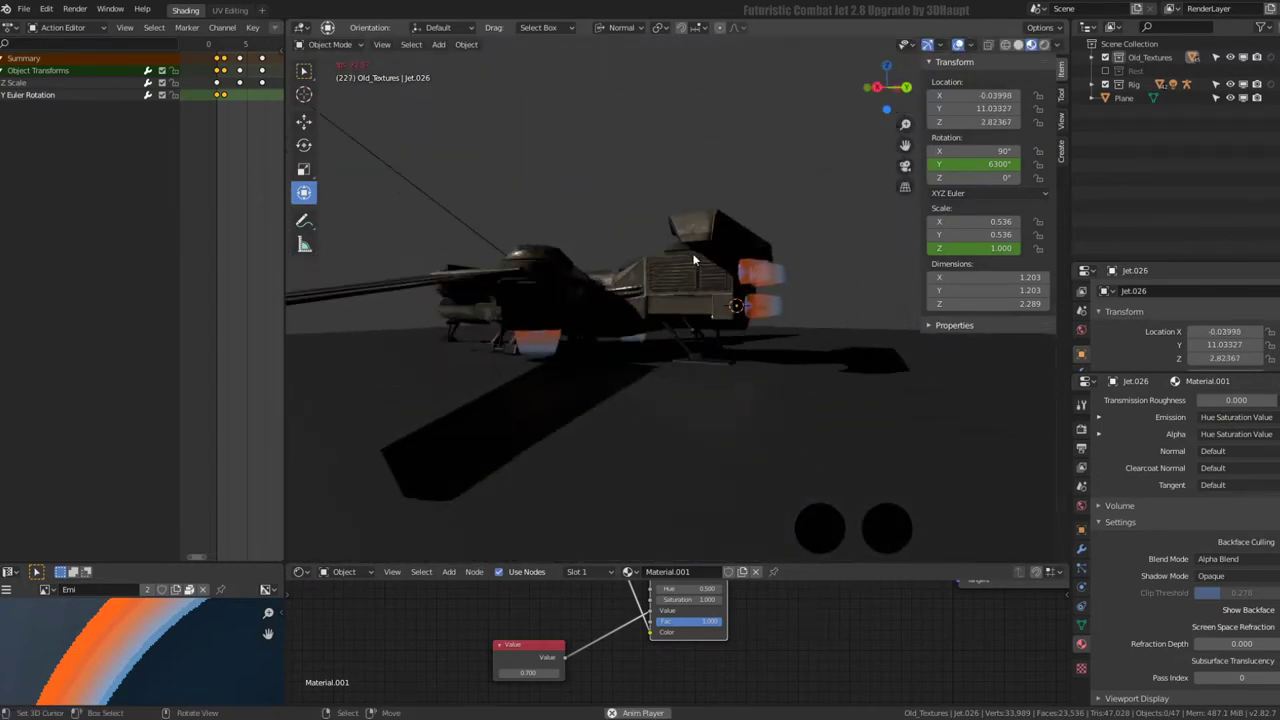
{"action": "middle_click_drag", "start_coordinate": [732, 262], "coordinate": [651, 286]}
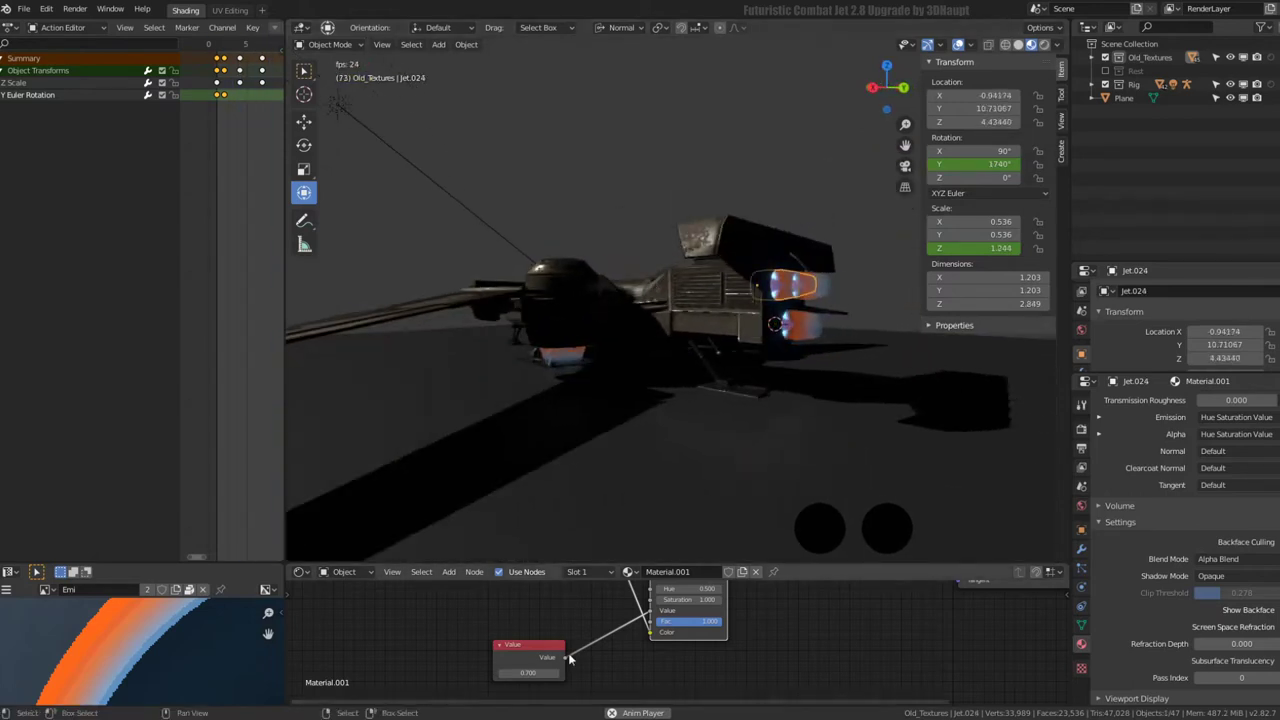
{"action": "mouse_move", "coordinate": [545, 675]}
{"action": "left_mouse_down"}
{"action": "mouse_move", "coordinate": [529, 648]}
{"action": "mouse_move", "coordinate": [600, 645]}
{"action": "left_mouse_up"}
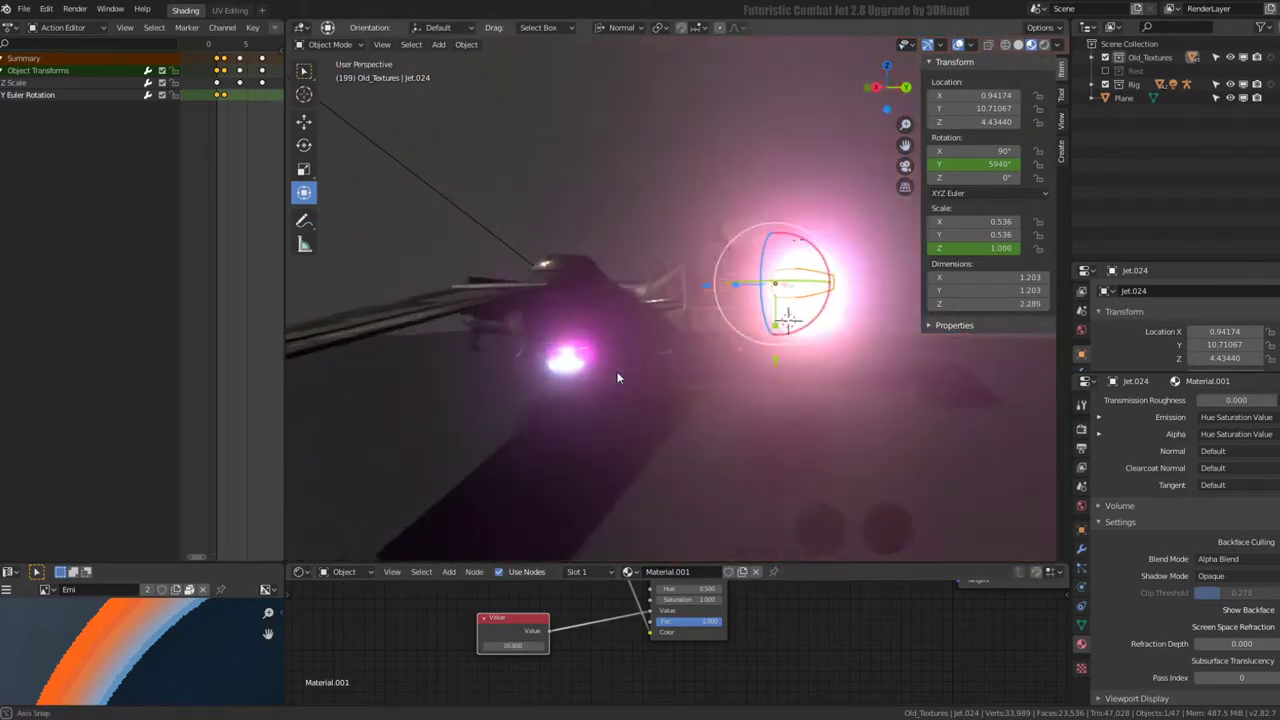
- Reset the Value node to 1, nudge it up to 1.890, and preview the glow in playback
{"action": "key", "text": "space"}
{"action": "mouse_move", "coordinate": [691, 353]}
{"action": "middle_mouse_down"}
{"action": "mouse_move", "coordinate": [500, 371]}
{"action": "mouse_move", "coordinate": [428, 354]}
{"action": "mouse_move", "coordinate": [561, 372]}
{"action": "mouse_move", "coordinate": [549, 371]}
{"action": "middle_mouse_up"}
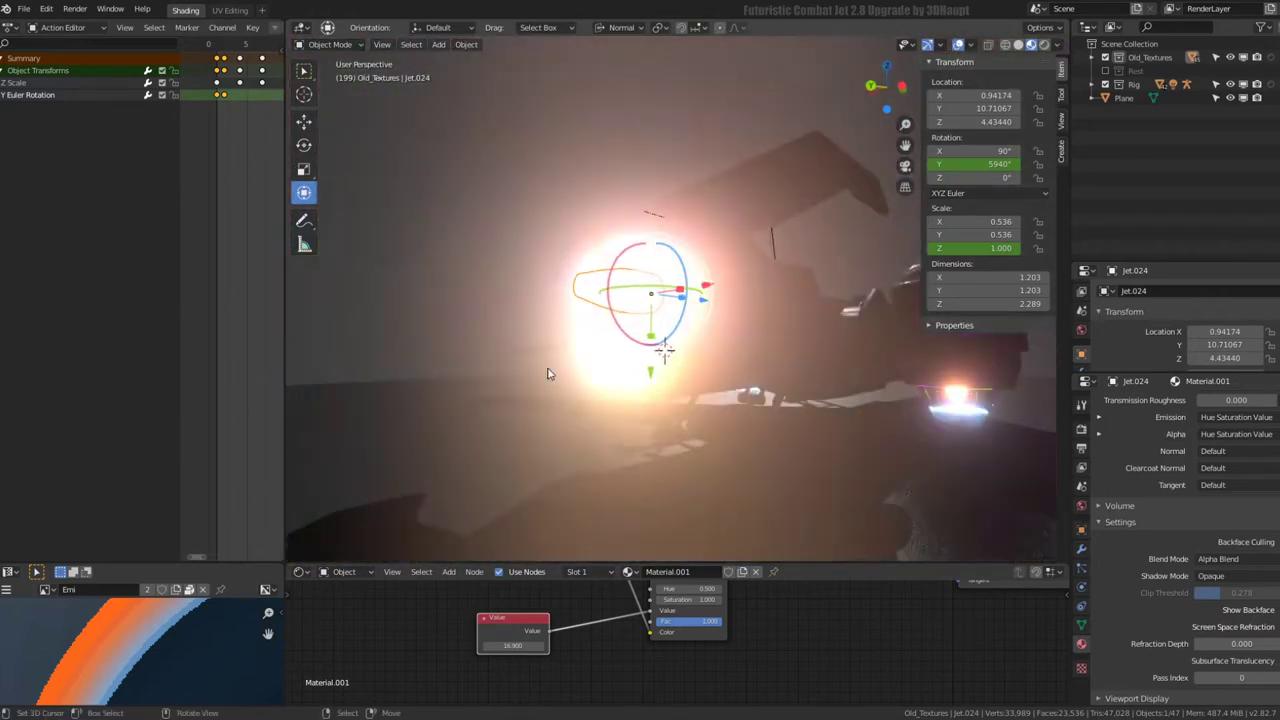
{"action": "type", "text": "1"}
{"action": "key", "text": "Return"}
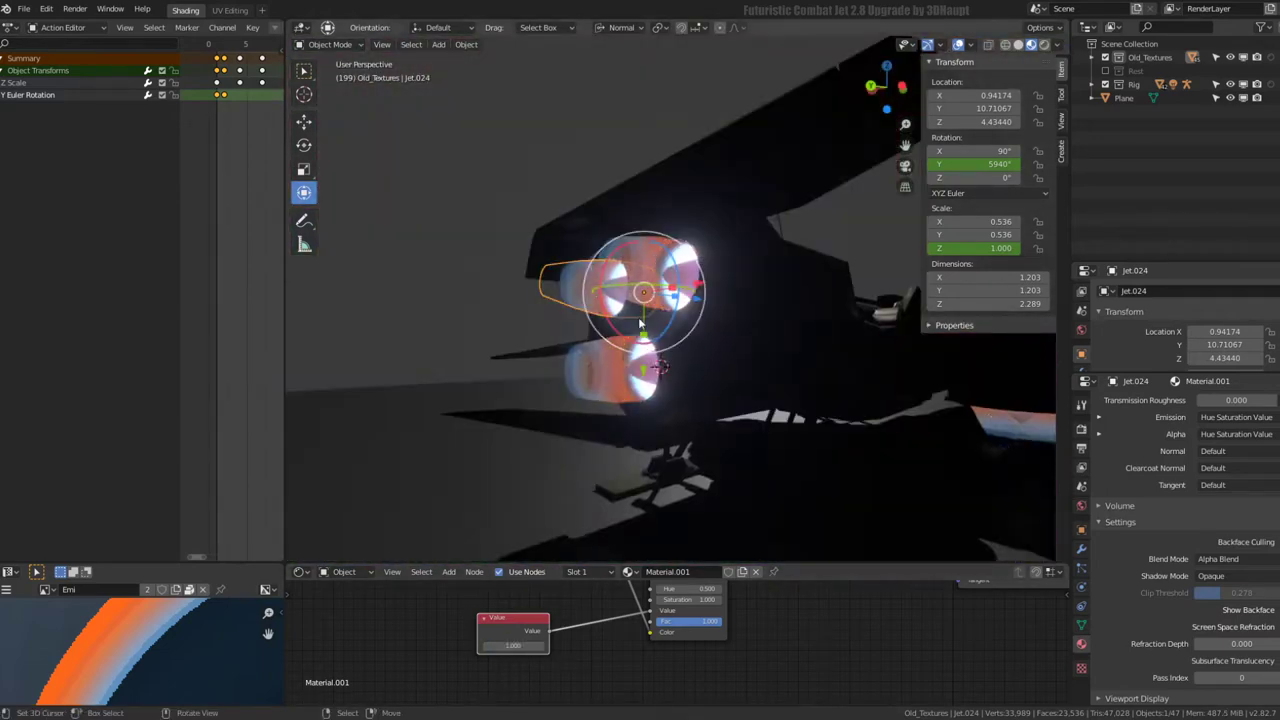
{"action": "mouse_move", "coordinate": [700, 340]}
{"action": "middle_mouse_down"}
{"action": "mouse_move", "coordinate": [732, 336]}
{"action": "mouse_move", "coordinate": [588, 688]}
{"action": "middle_mouse_up"}
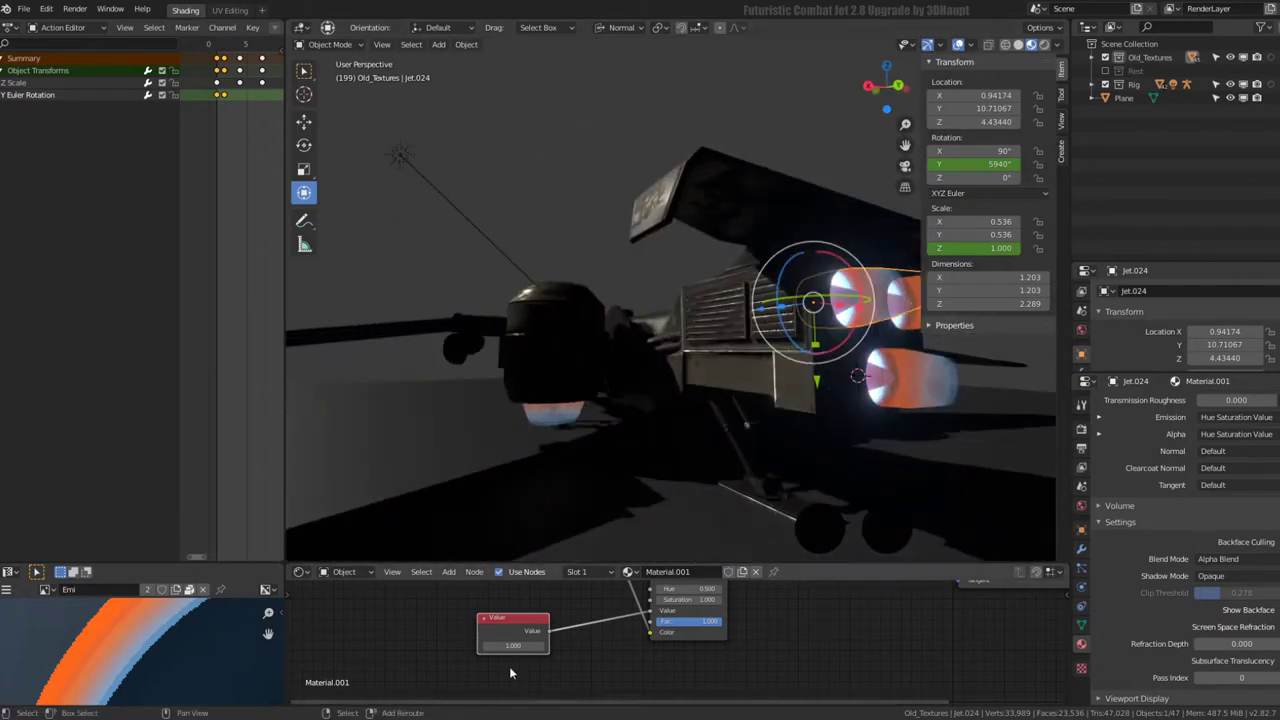
{"action": "mouse_move", "coordinate": [513, 645]}
{"action": "left_mouse_down"}
{"action": "mouse_move", "coordinate": [580, 645]}
{"action": "mouse_move", "coordinate": [528, 645]}
{"action": "mouse_move", "coordinate": [540, 645]}
{"action": "left_mouse_up"}
{"action": "key", "text": "space"}
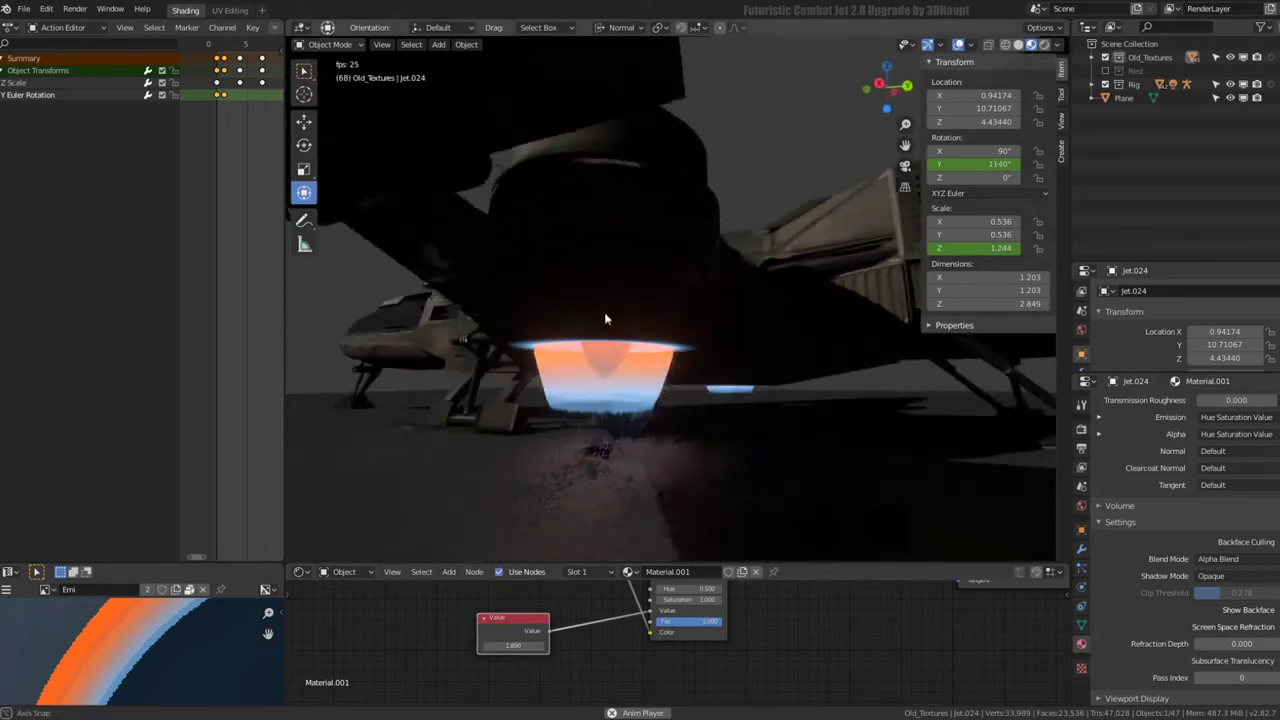
{"action": "mouse_move", "coordinate": [692, 267]}
{"action": "middle_mouse_down"}
{"action": "mouse_move", "coordinate": [645, 325]}
{"action": "mouse_move", "coordinate": [561, 290]}
{"action": "mouse_move", "coordinate": [566, 303]}
{"action": "middle_mouse_up"}
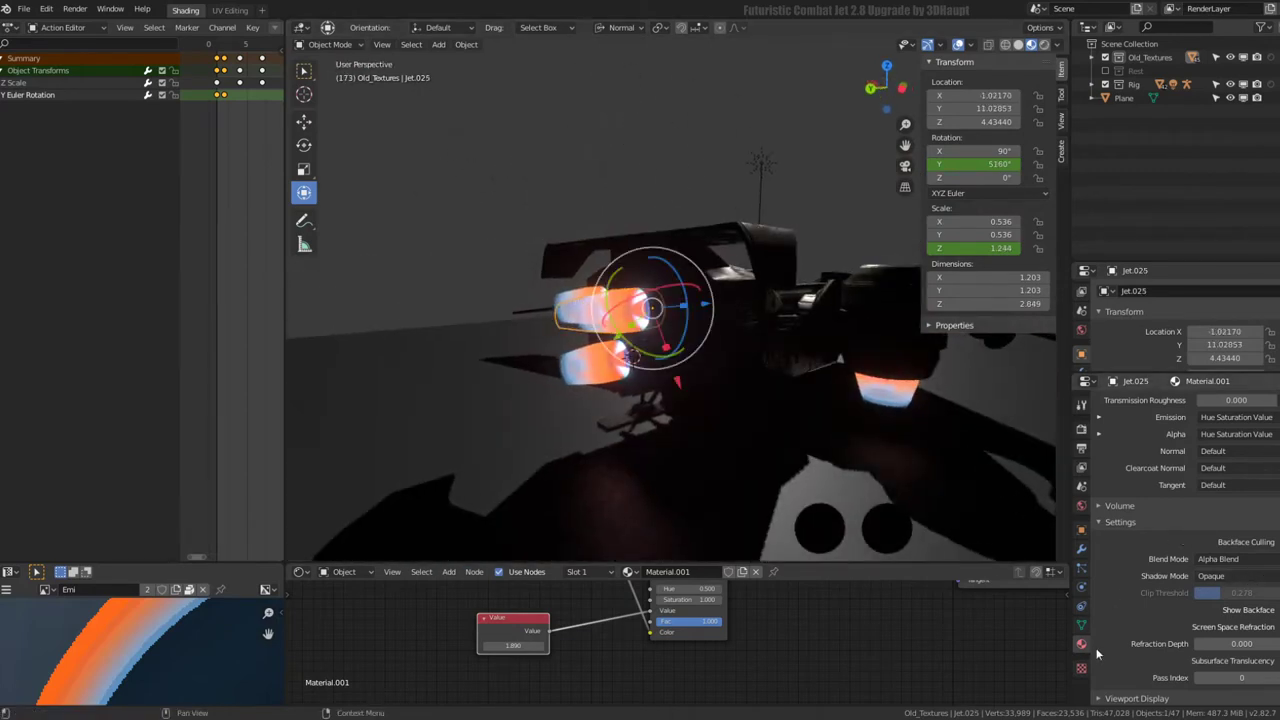
- With the flame material on Alpha Hashed, preview playback and raise the emission Value to 2.310
{"action": "scroll", "coordinate": [1120, 640], "scroll_direction": "down", "scroll_amount": 1}
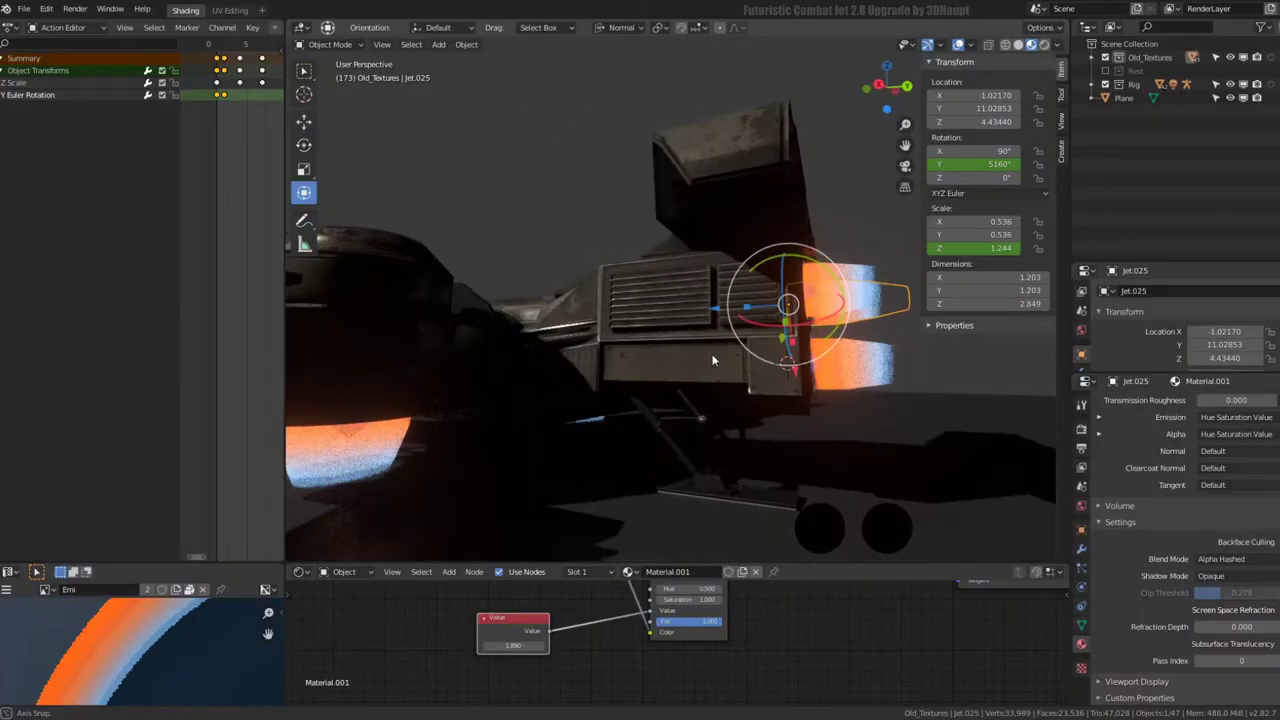
{"action": "key", "text": "space"}
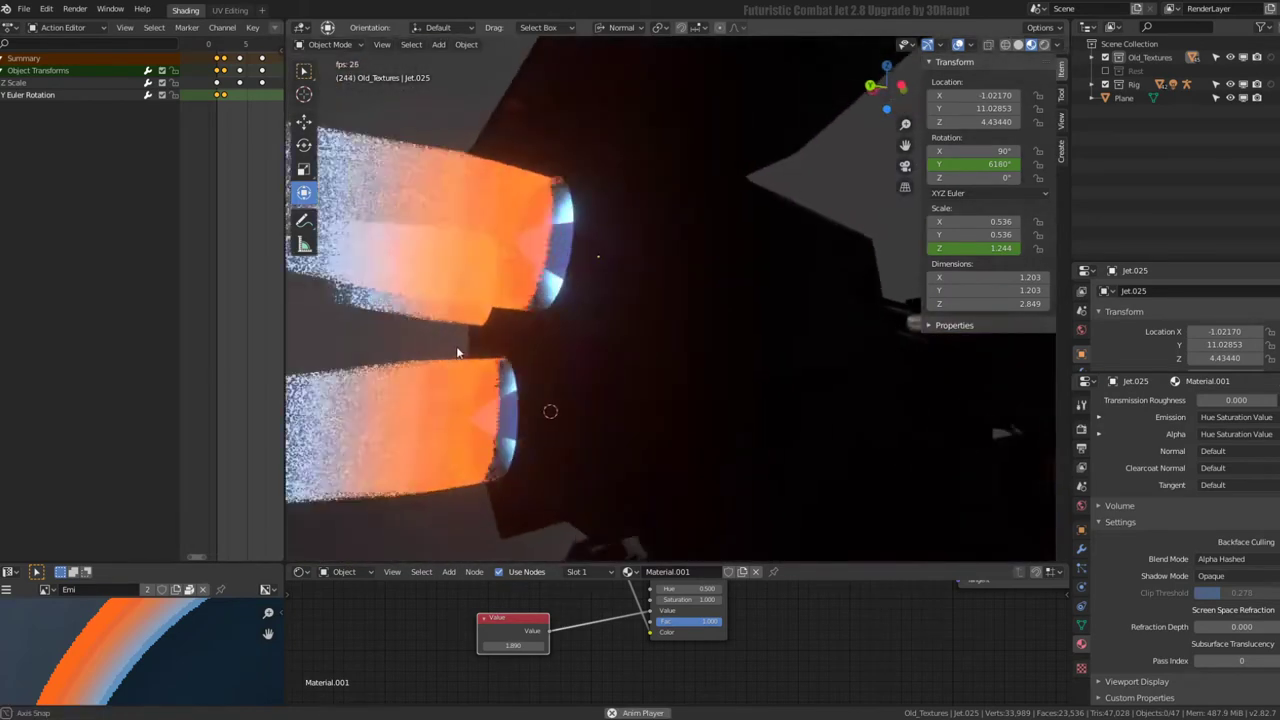
{"action": "mouse_move", "coordinate": [457, 352]}
{"action": "middle_mouse_down"}
{"action": "mouse_move", "coordinate": [585, 352]}
{"action": "mouse_move", "coordinate": [537, 353]}
{"action": "mouse_move", "coordinate": [530, 372]}
{"action": "mouse_move", "coordinate": [728, 348]}
{"action": "mouse_move", "coordinate": [728, 366]}
{"action": "middle_mouse_up"}
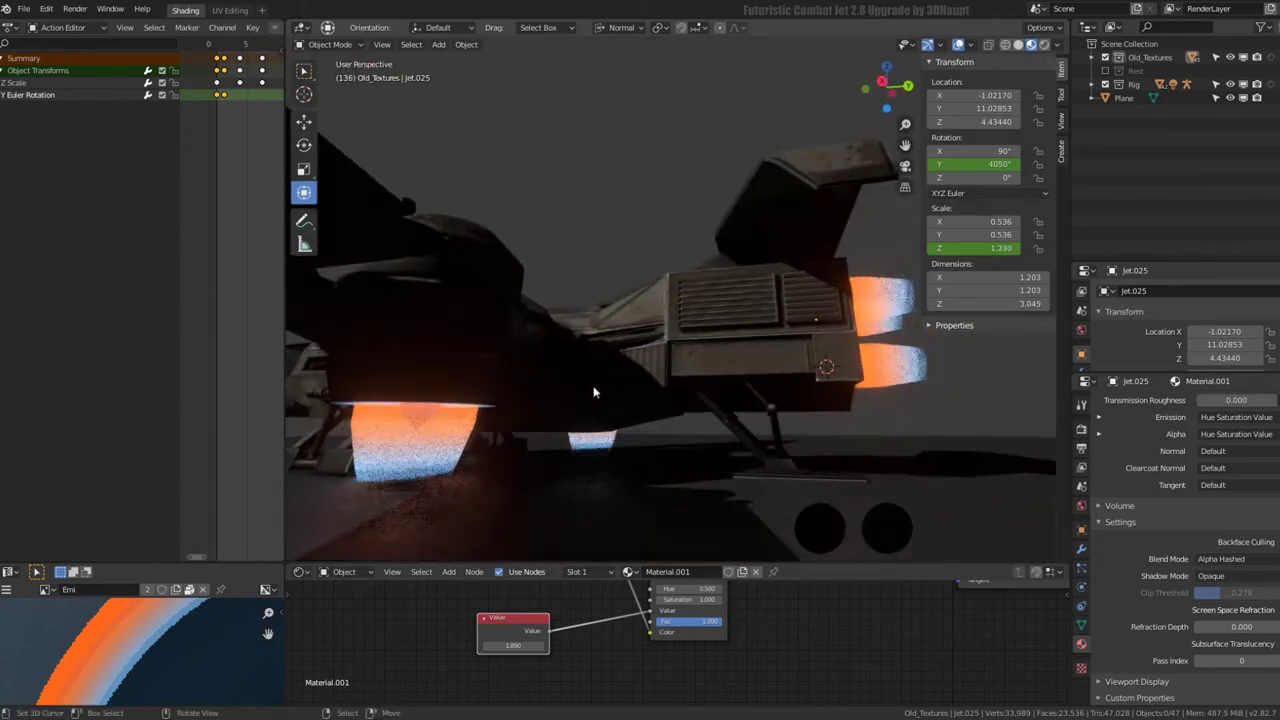
{"action": "key", "text": "space"}
{"action": "left_click_drag", "start_coordinate": [511, 645], "coordinate": [545, 645]}
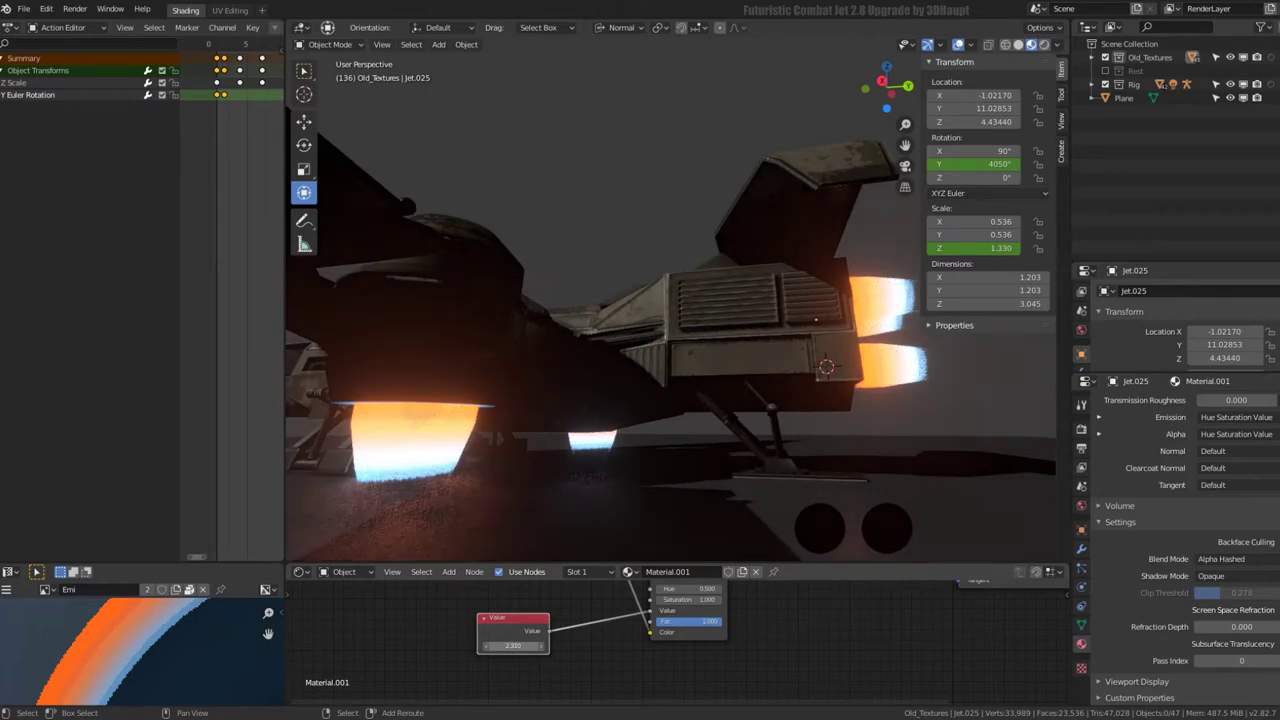
- Set the emission Value back to 1.000 and inspect the dimmer flames during playback
{"action": "mouse_move", "coordinate": [540, 380]}
{"action": "middle_mouse_down"}
{"action": "mouse_move", "coordinate": [565, 352]}
{"action": "mouse_move", "coordinate": [536, 337]}
{"action": "middle_mouse_up"}
{"action": "key", "text": "space"}
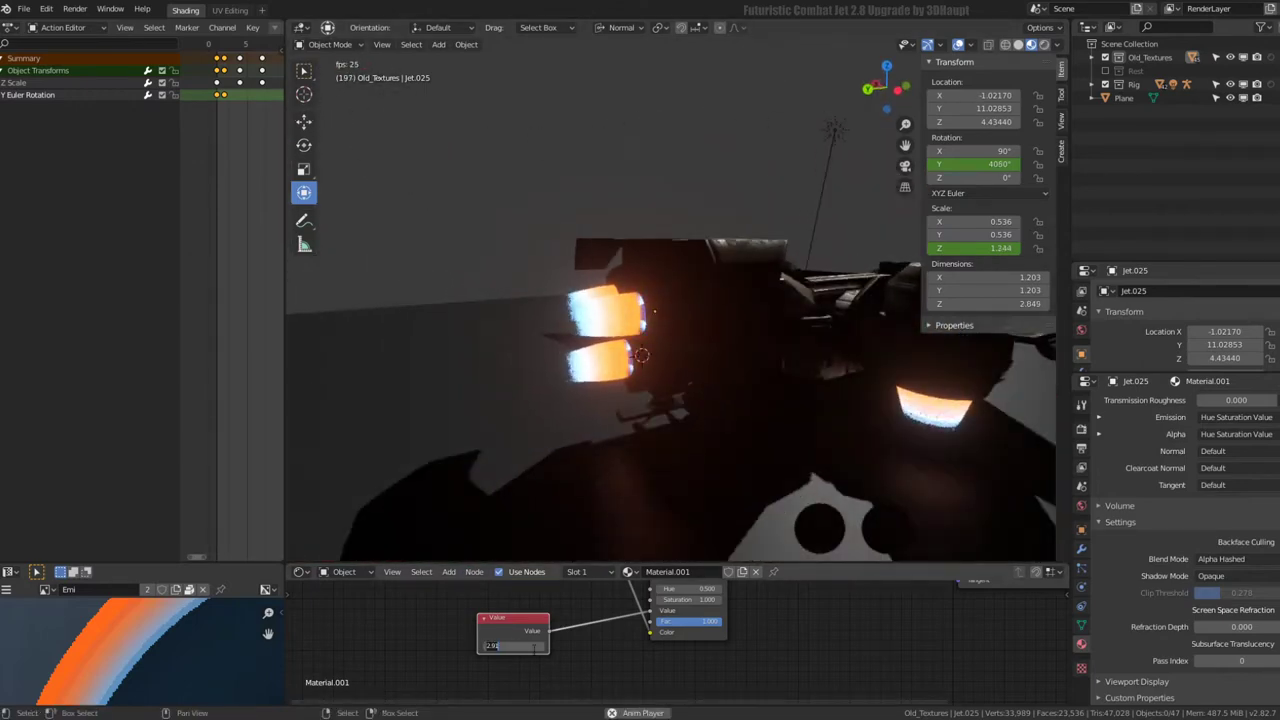
{"action": "type", "text": "1"}
{"action": "key", "text": "Return"}
{"action": "mouse_move", "coordinate": [700, 192]}
{"action": "middle_mouse_down"}
{"action": "mouse_move", "coordinate": [649, 286]}
{"action": "mouse_move", "coordinate": [782, 254]}
{"action": "middle_mouse_up"}
{"action": "key", "text": "space"}
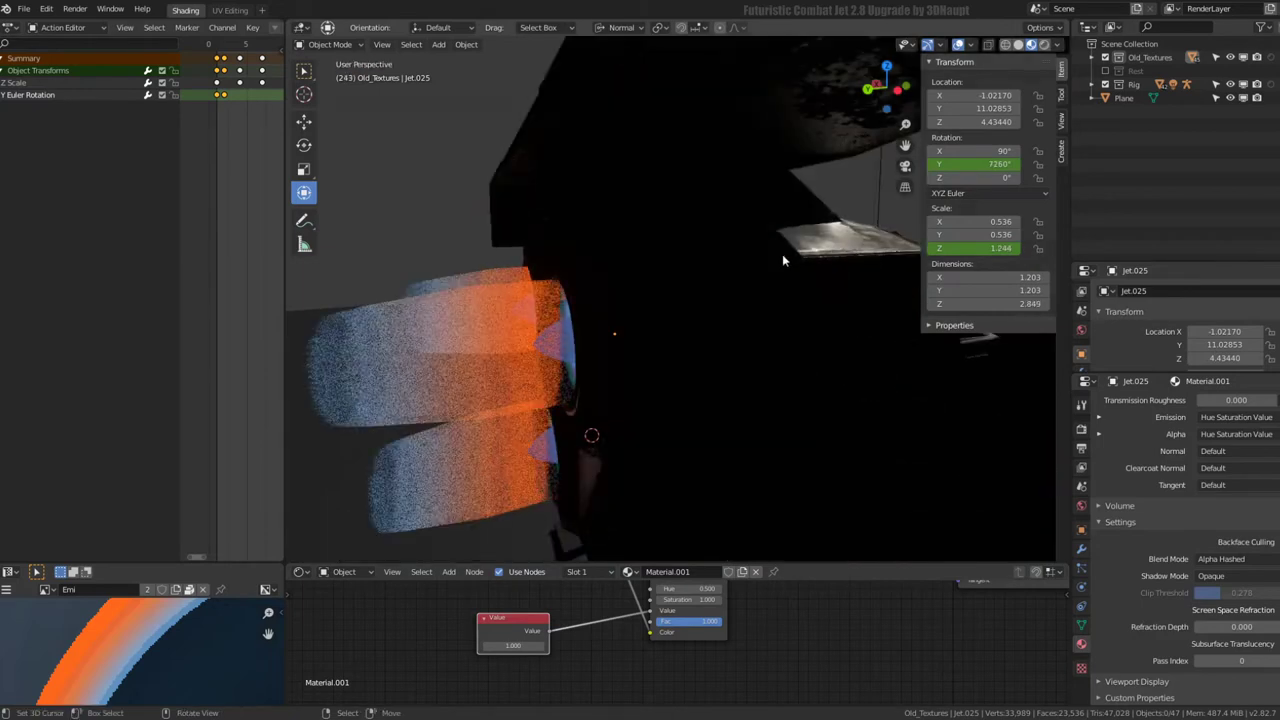
{"action": "middle_click_drag", "start_coordinate": [621, 313], "coordinate": [892, 390]}
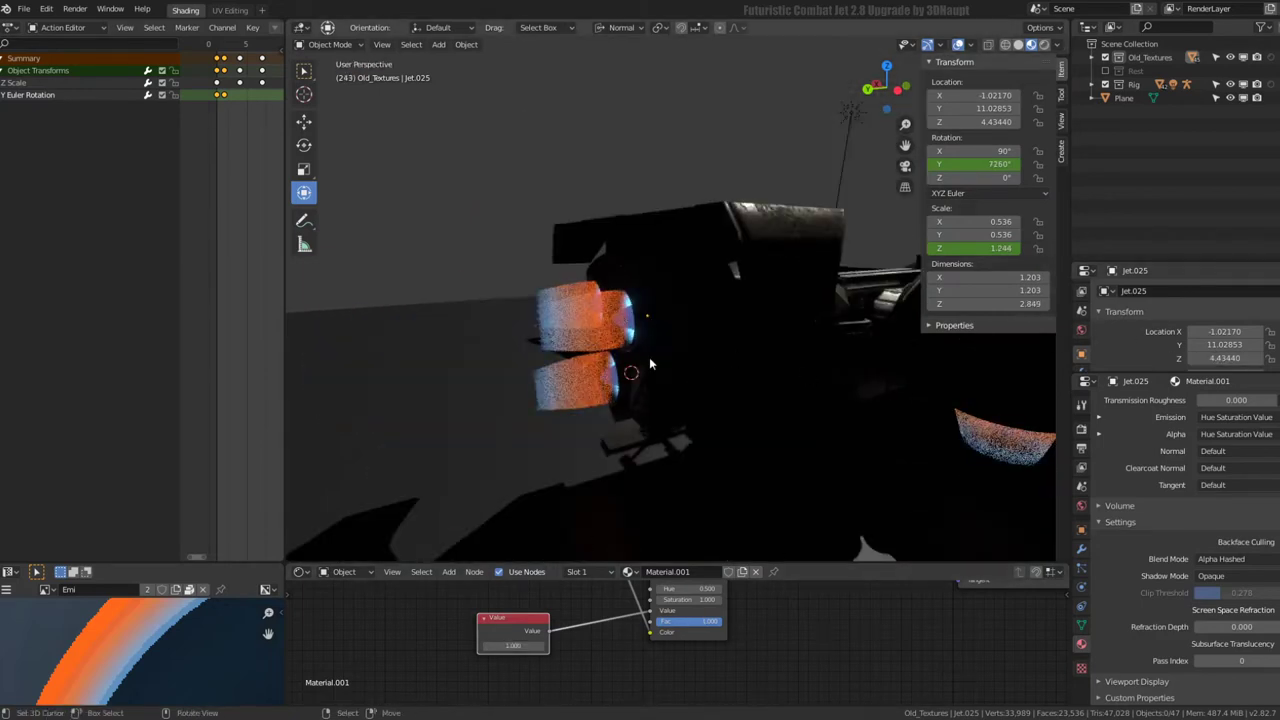
- Choose Alpha Blend for the flame material and preview the smooth flames during playback
{"action": "left_click", "coordinate": [1242, 560]}
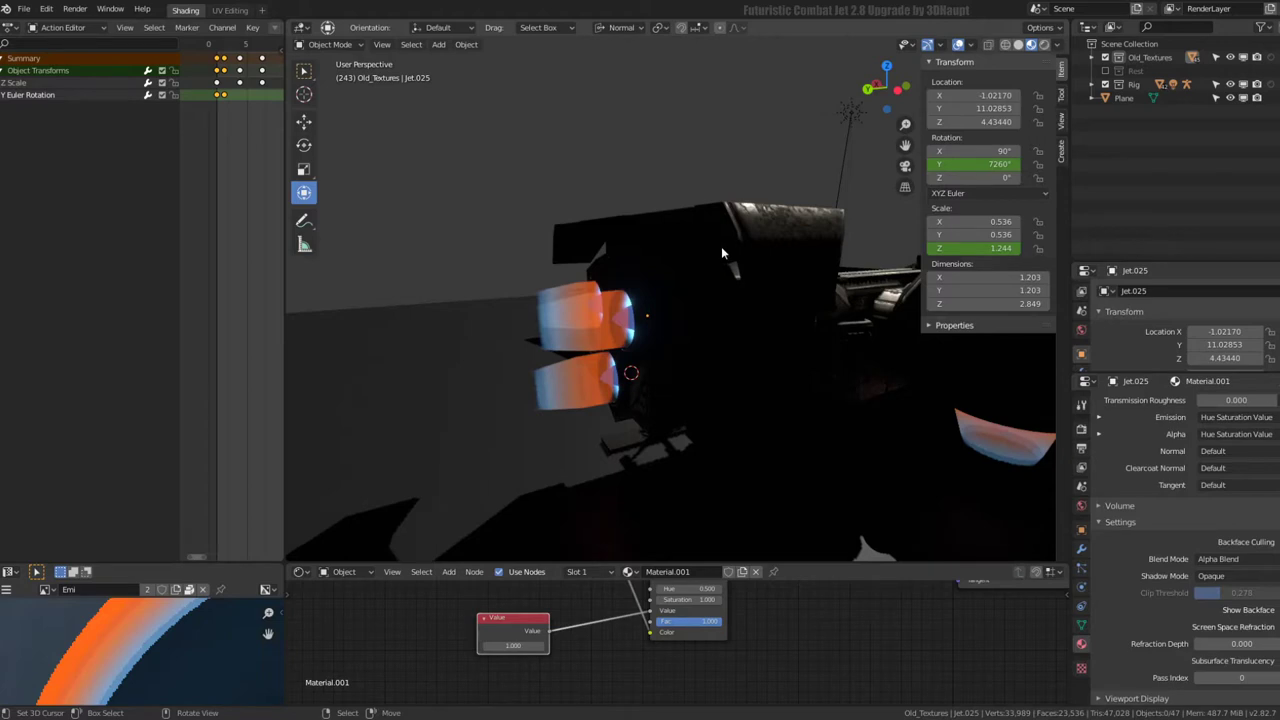
{"action": "mouse_move", "coordinate": [721, 246]}
{"action": "middle_mouse_down"}
{"action": "mouse_move", "coordinate": [890, 221]}
{"action": "mouse_move", "coordinate": [687, 318]}
{"action": "mouse_move", "coordinate": [620, 330]}
{"action": "middle_mouse_up"}
{"action": "scroll", "coordinate": [1185, 549], "scroll_direction": "down", "scroll_amount": 1}
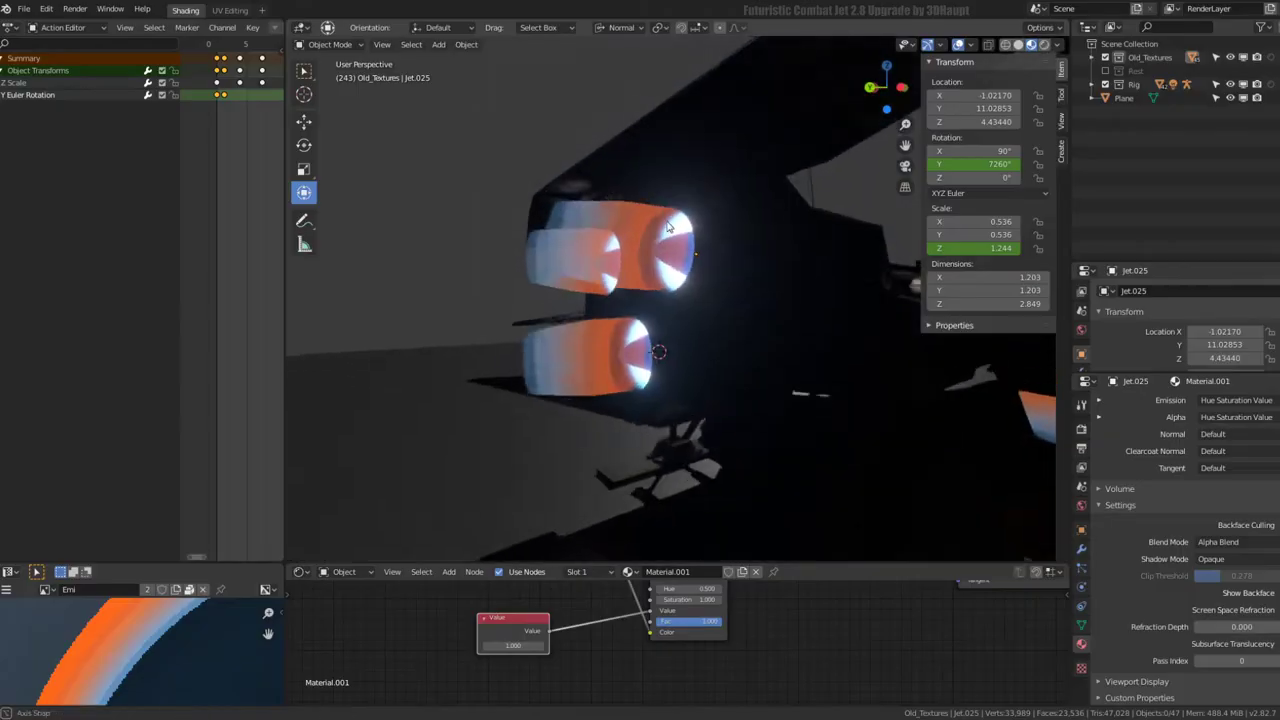
{"action": "middle_click_drag", "start_coordinate": [673, 224], "coordinate": [650, 226]}
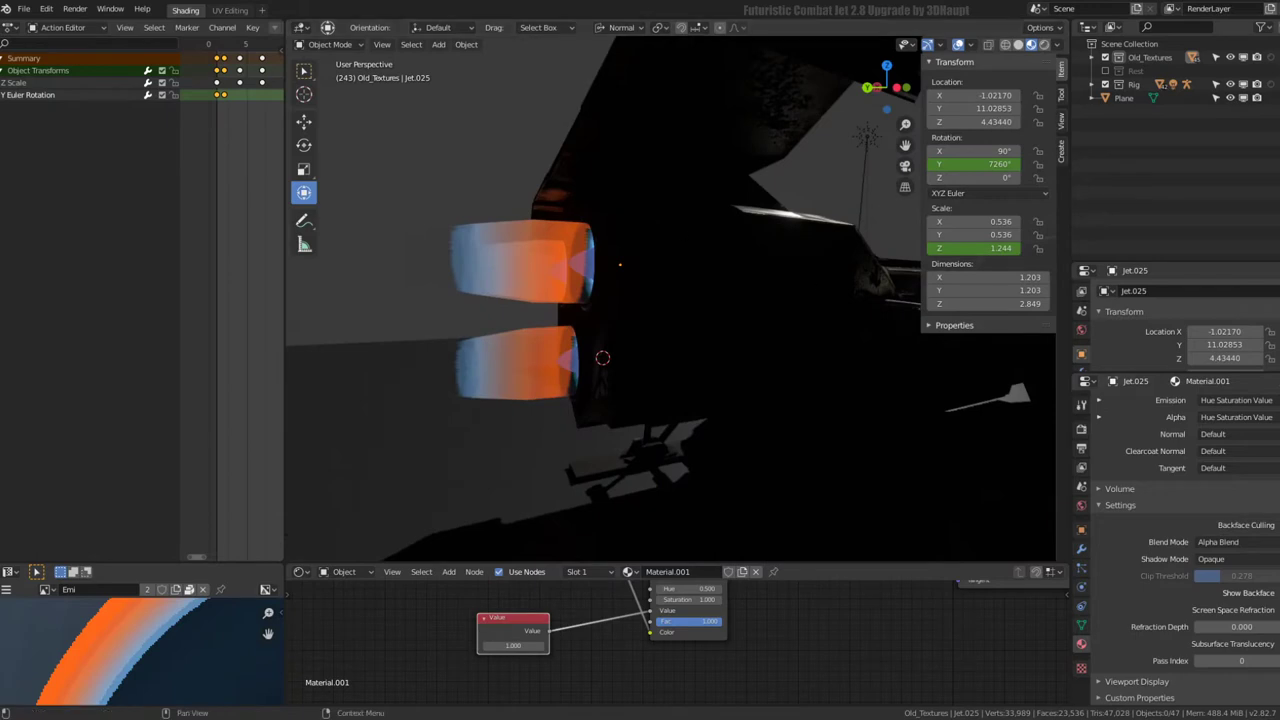
{"action": "middle_click_drag", "start_coordinate": [660, 300], "coordinate": [697, 307]}
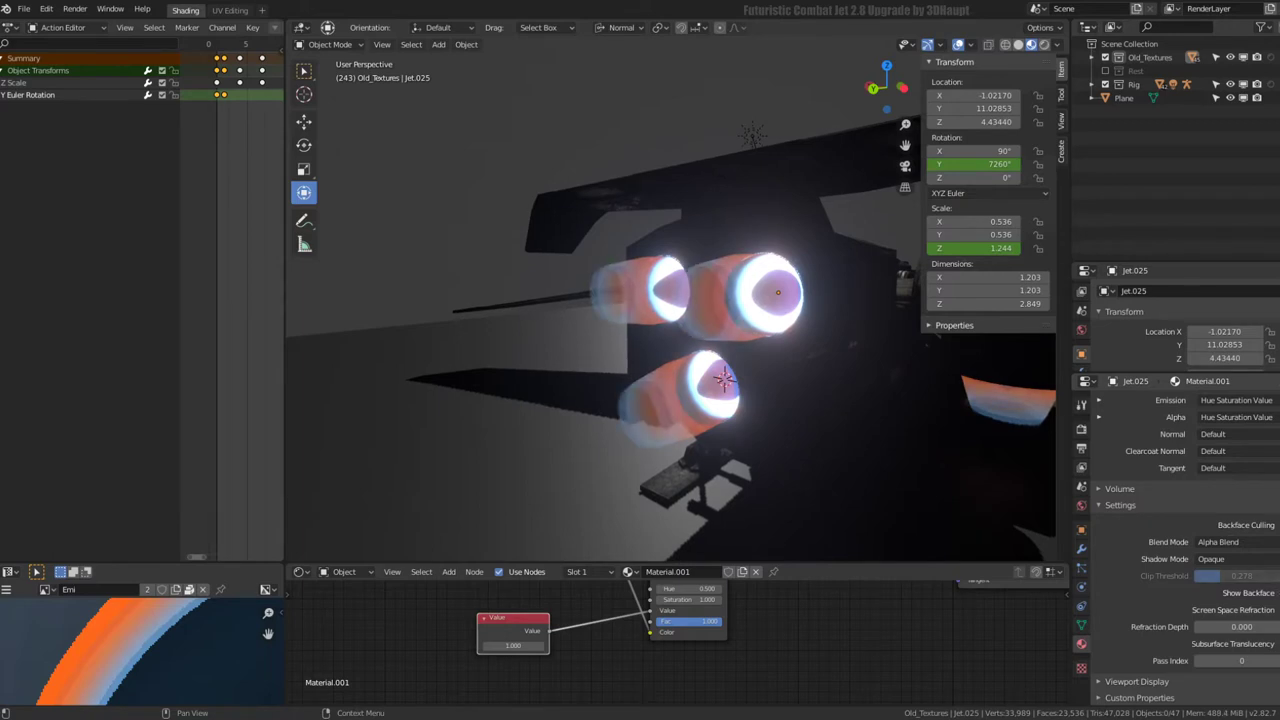
{"action": "key", "text": "space"}
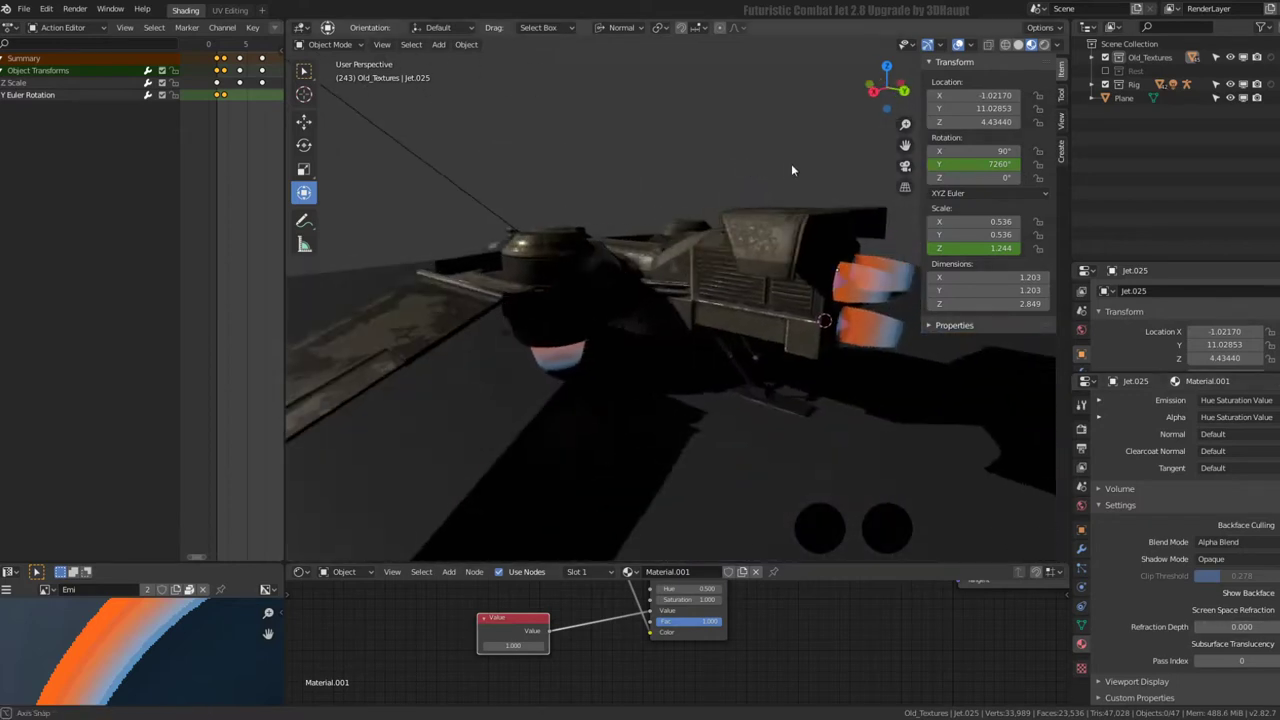
{"action": "middle_click_drag", "start_coordinate": [758, 145], "coordinate": [656, 311]}
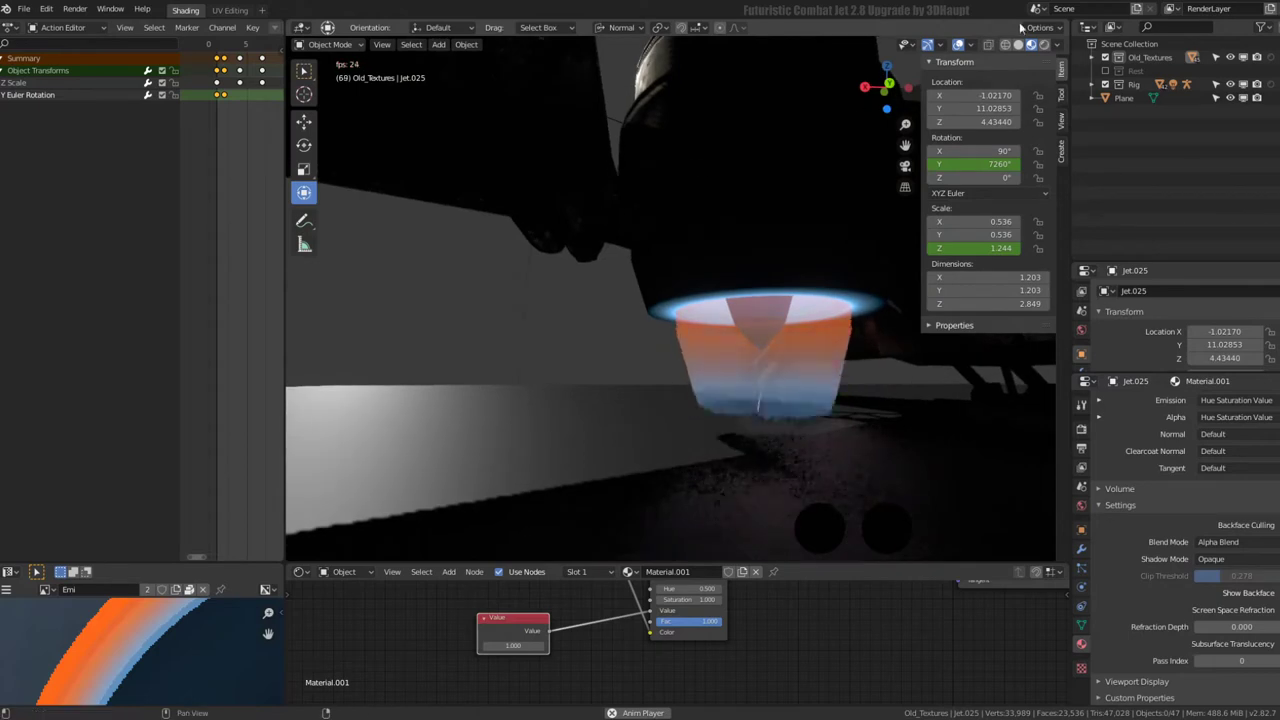
- Raise the viewport environment light strength toward 2.000 and stop playback
{"action": "left_click", "coordinate": [1057, 45]}
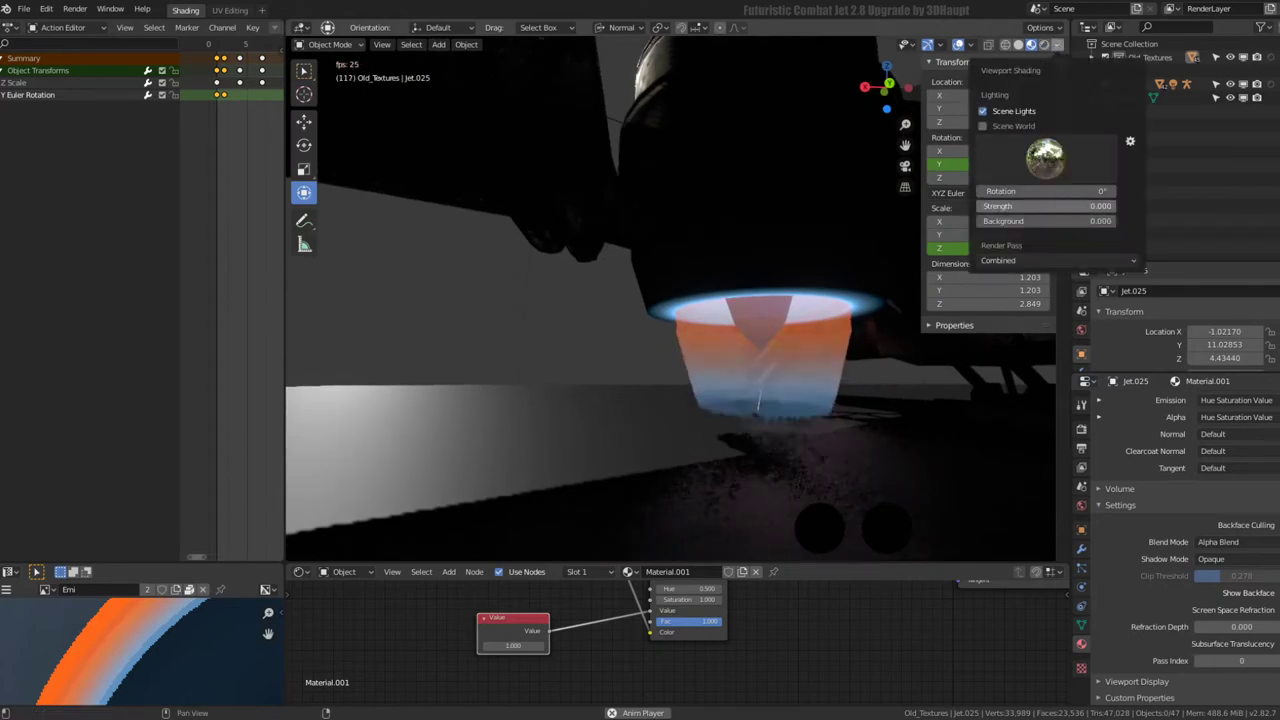
{"action": "left_click_drag", "start_coordinate": [1045, 206], "coordinate": [1100, 206]}
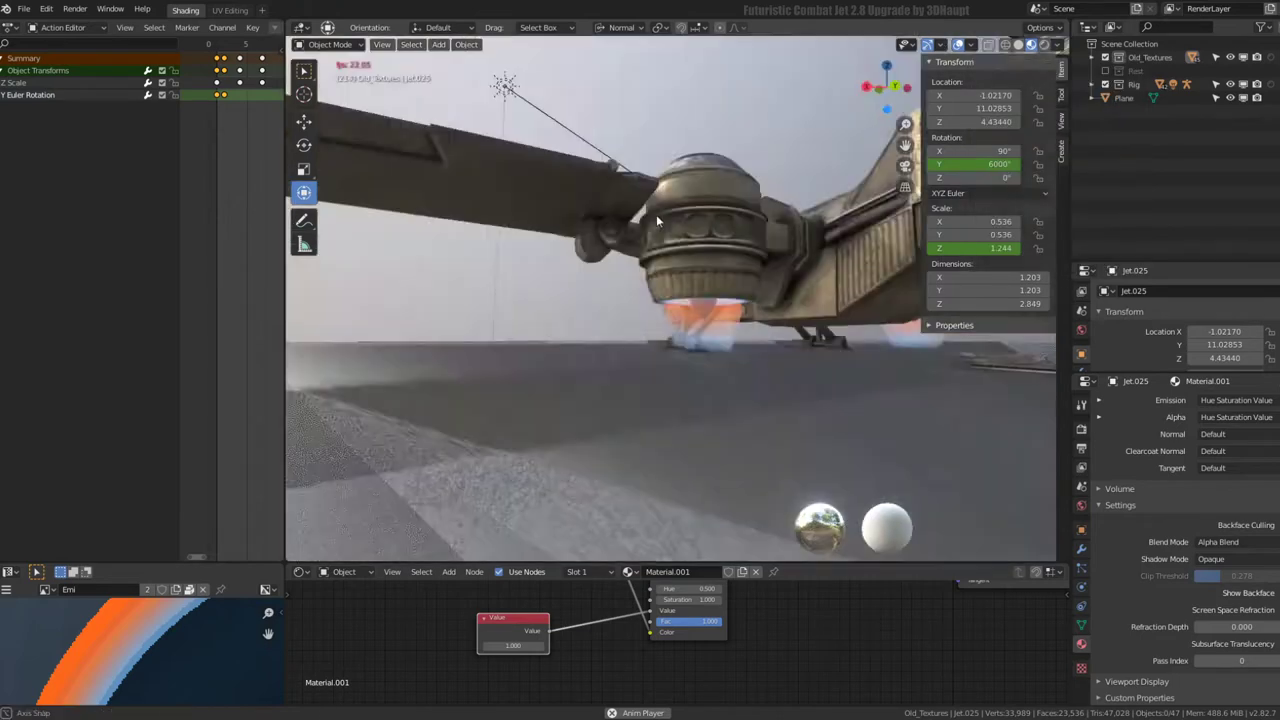
{"action": "key", "text": "space"}
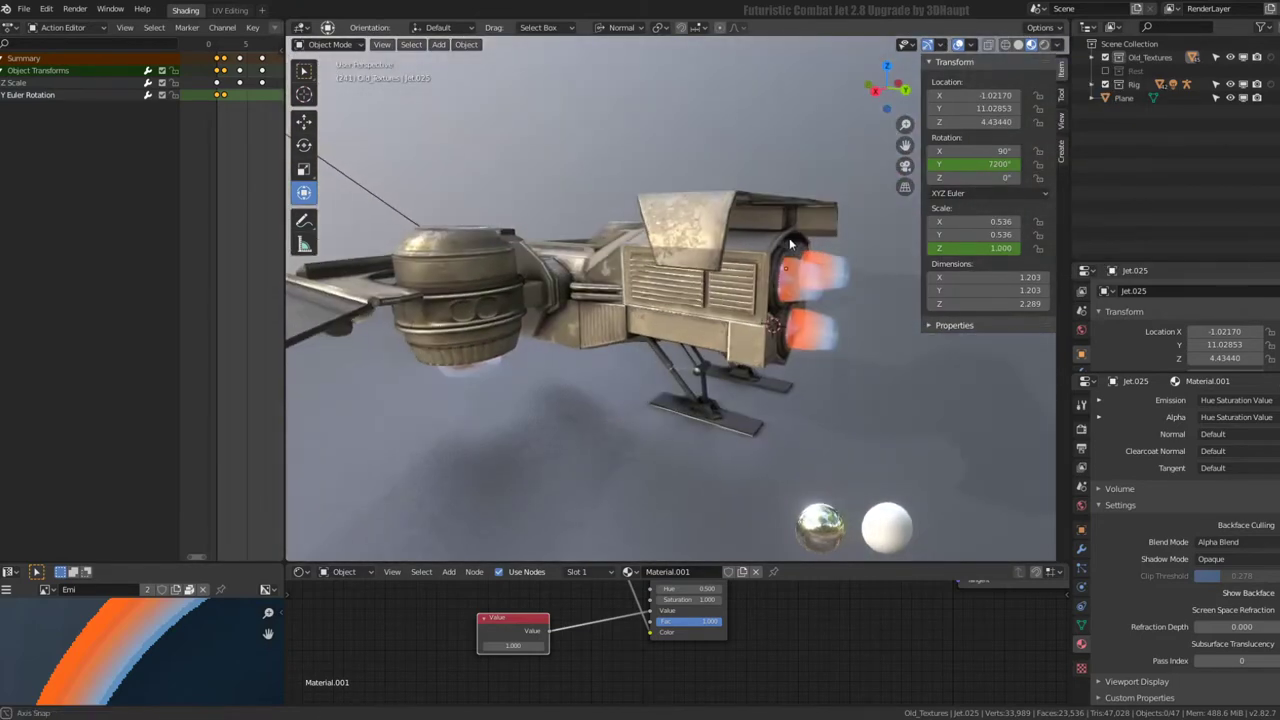
- Scale an edge loop of flame Jet.024's cylinder in Edit Mode and play the animation
{"action": "mouse_move", "coordinate": [790, 243]}
{"action": "middle_mouse_down"}
{"action": "mouse_move", "coordinate": [753, 210]}
{"action": "mouse_move", "coordinate": [822, 263]}
{"action": "mouse_move", "coordinate": [811, 263]}
{"action": "middle_mouse_up"}
{"action": "left_click", "coordinate": [737, 201]}
{"action": "key", "text": "Tab"}
{"action": "left_click", "coordinate": [838, 257], "text": "alt"}
{"action": "key", "text": "s"}
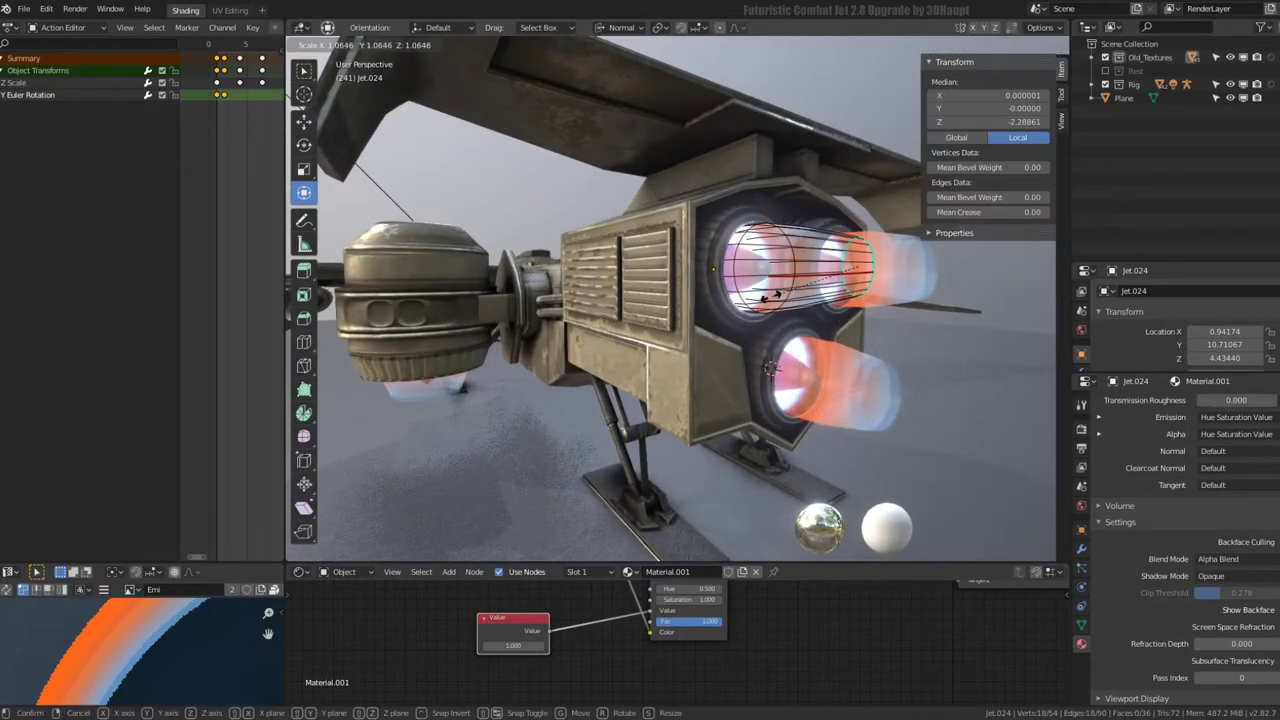
{"action": "left_click", "coordinate": [722, 316]}
{"action": "key", "text": "Tab"}
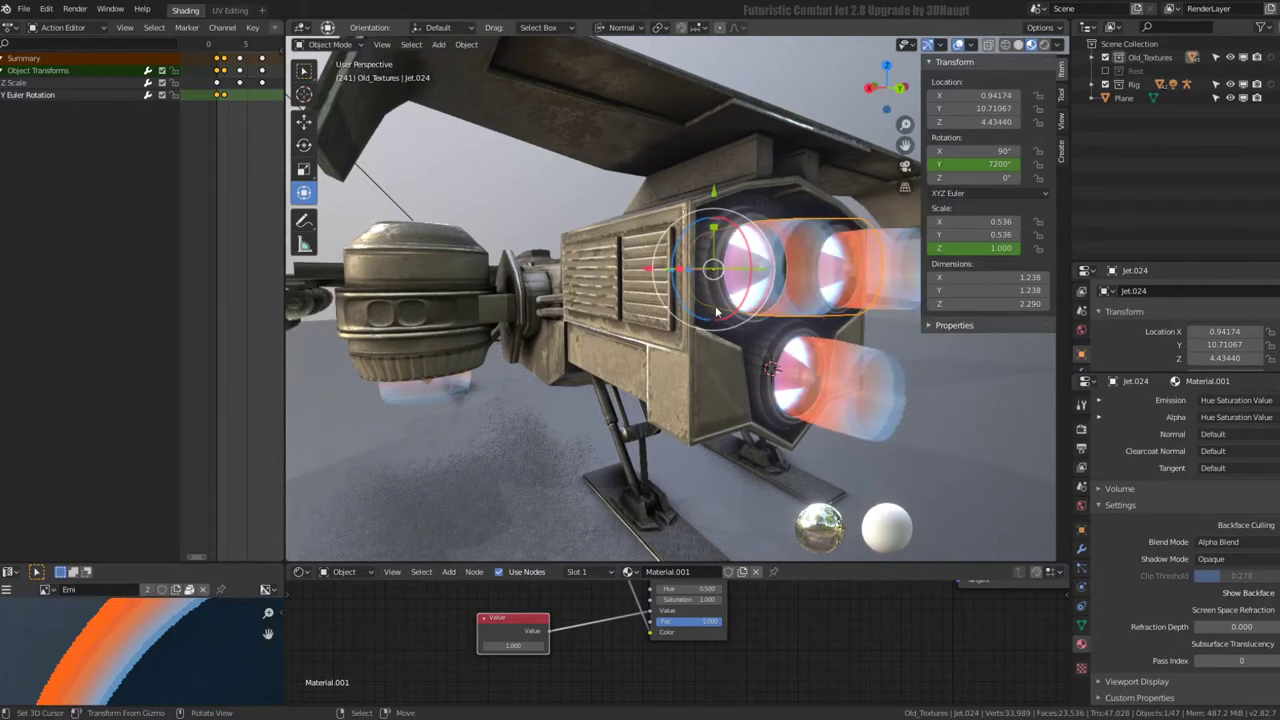
{"action": "scroll", "coordinate": [625, 308], "scroll_direction": "down", "scroll_amount": 3}
{"action": "middle_click_drag", "start_coordinate": [625, 308], "coordinate": [675, 312]}
{"action": "key", "text": "space"}
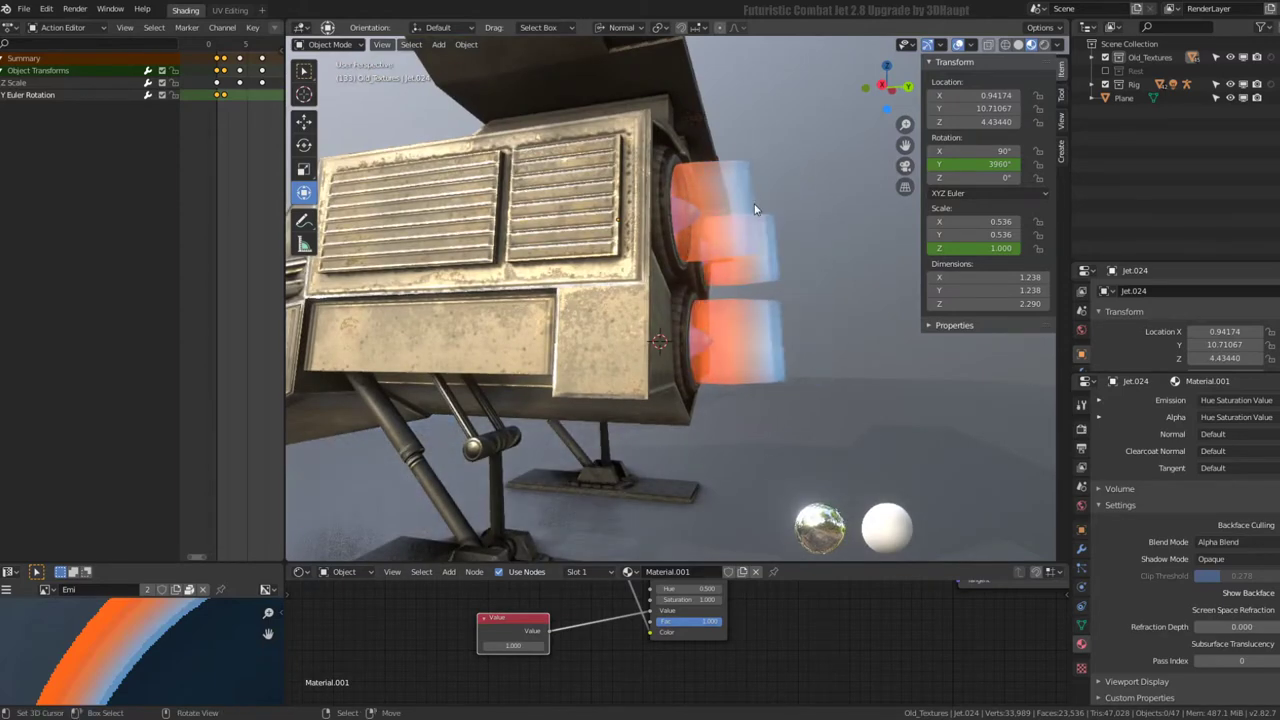
- Shrink flames Jet.024, Jet.025 and Jet.026 each to 0.9 scale
{"action": "key", "text": "Tab"}
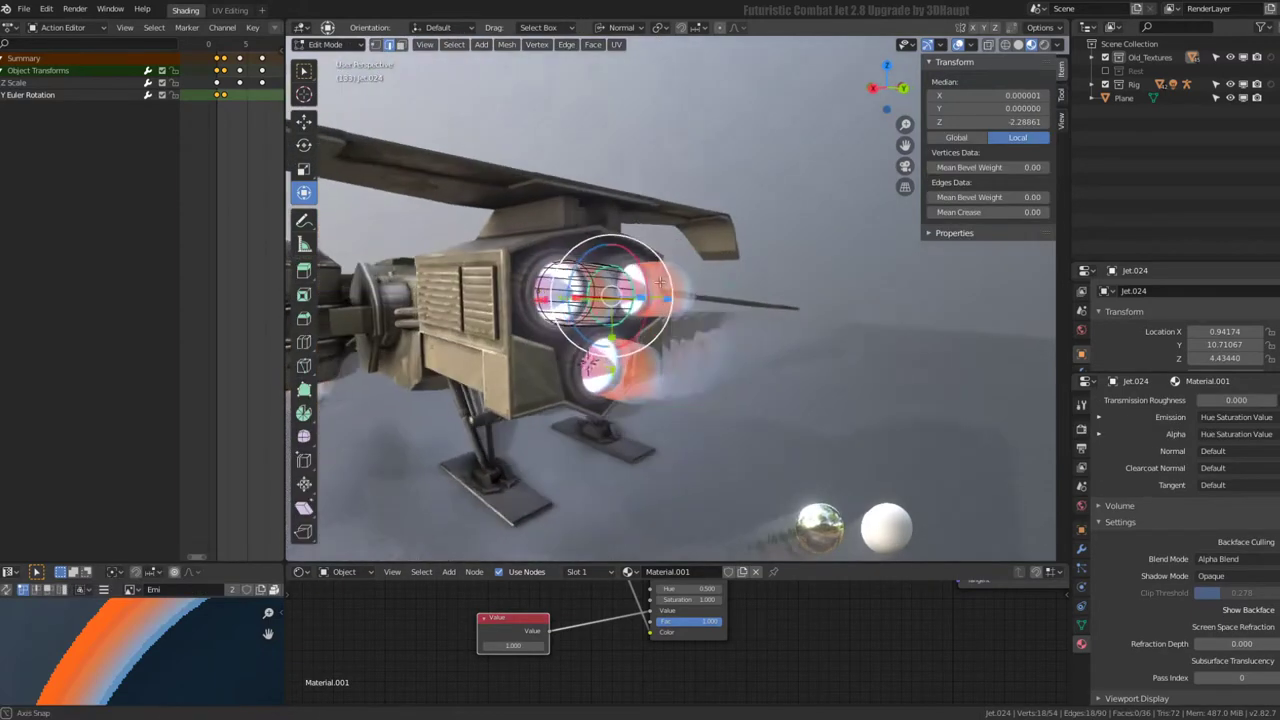
{"action": "key", "text": "Tab"}
{"action": "middle_click_drag", "start_coordinate": [780, 270], "coordinate": [700, 300]}
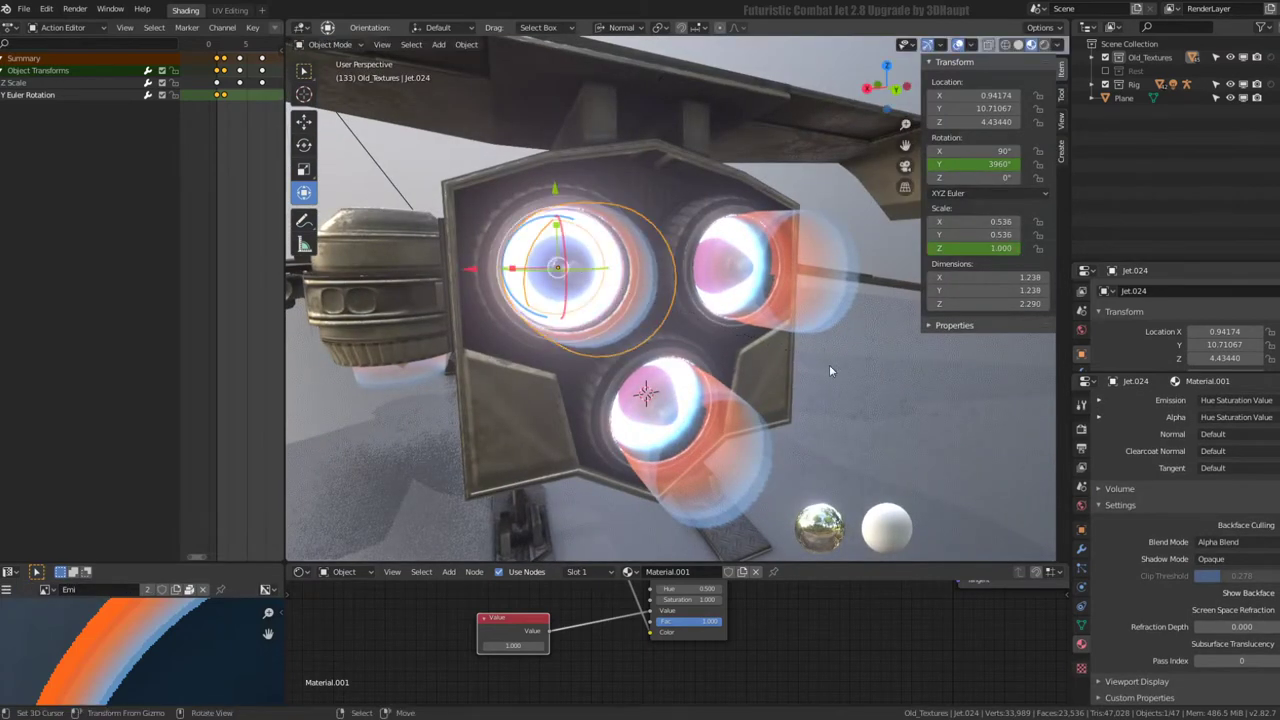
{"action": "key", "text": "s"}
{"action": "key", "text": "Return"}
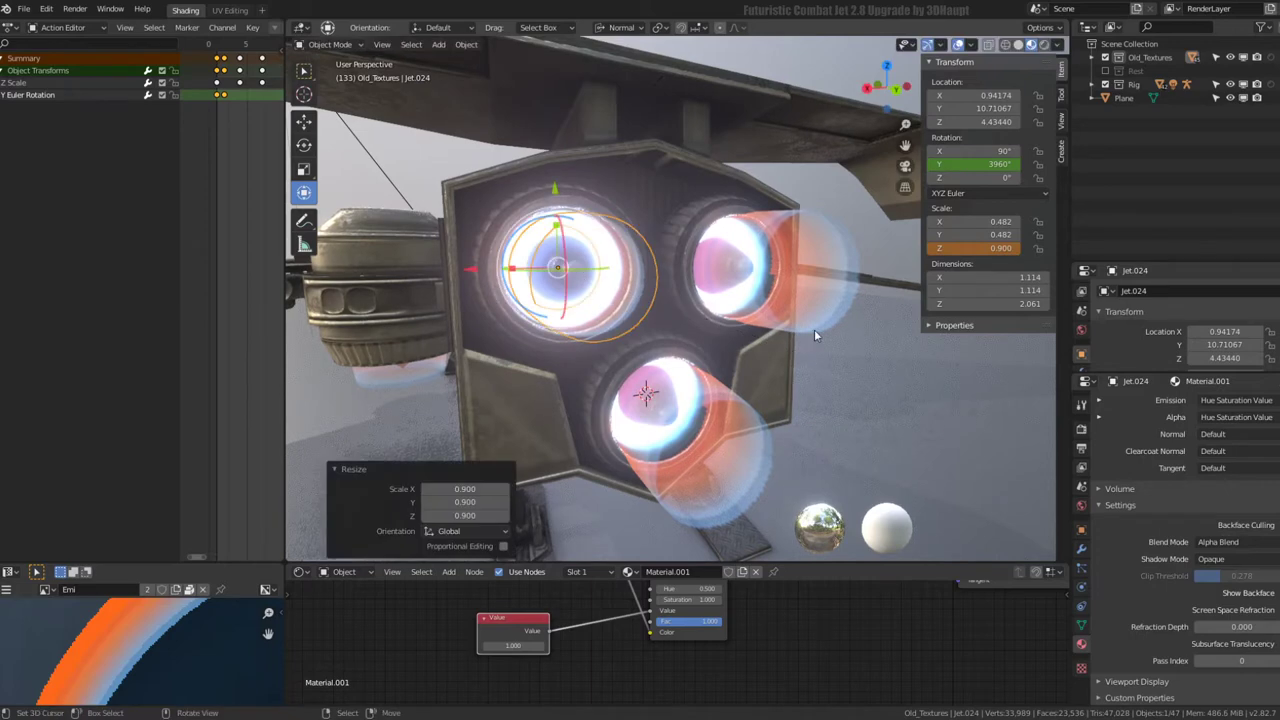
{"action": "left_click", "coordinate": [814, 329]}
{"action": "type", "text": "s.9"}
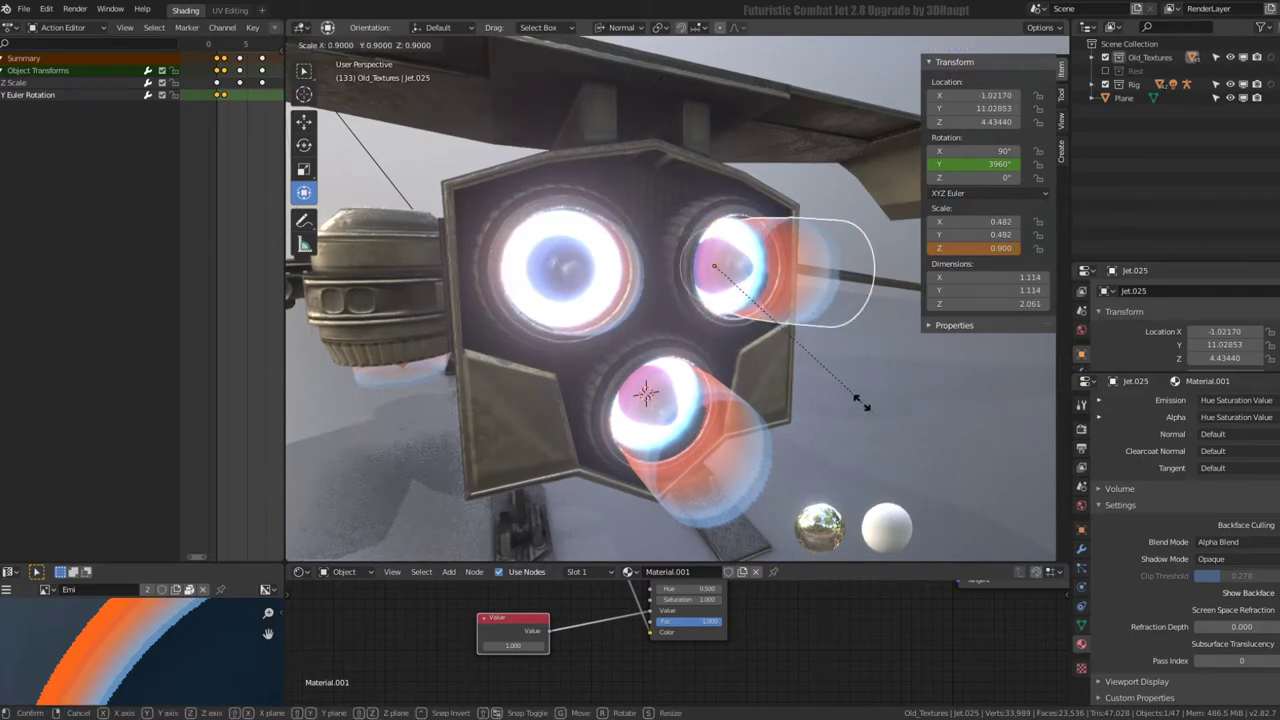
{"action": "key", "text": "Return"}
{"action": "left_click", "coordinate": [750, 417]}
{"action": "type", "text": "s.9"}
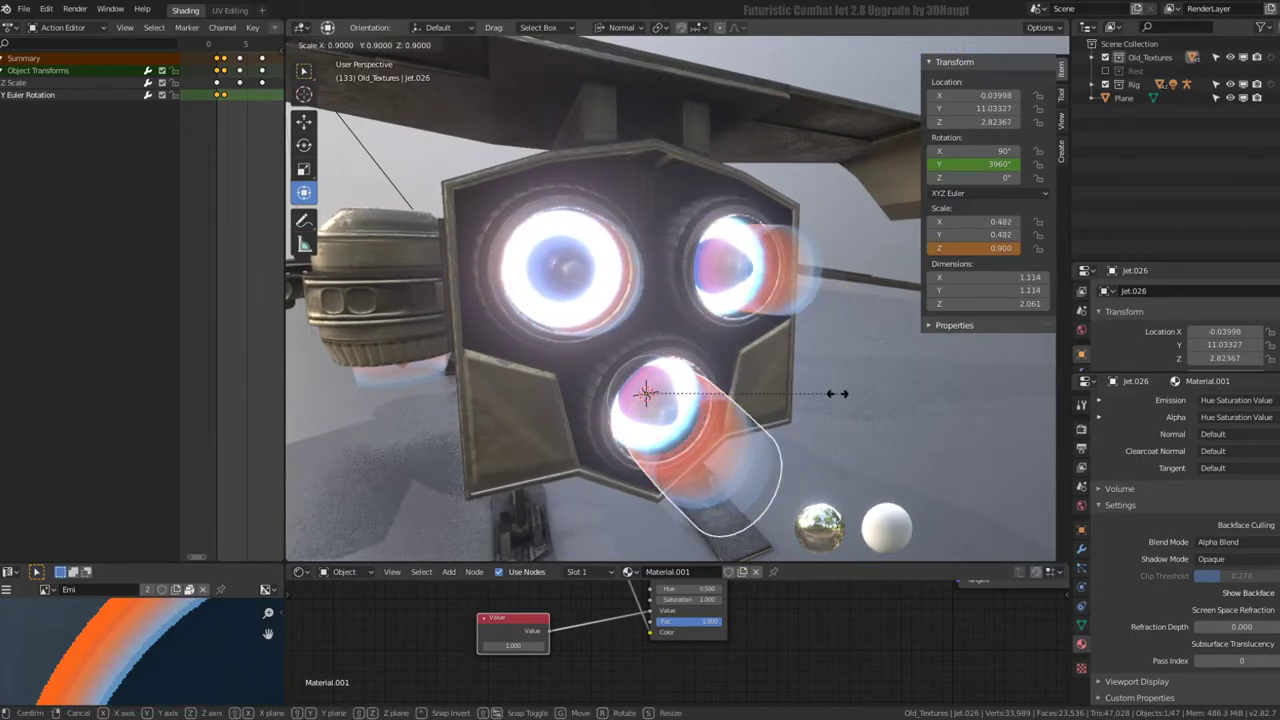
{"action": "key", "text": "Return"}
- Shrink flame Jet.024 a little further, leaving engine Jet.005 unchanged
{"action": "left_click", "coordinate": [614, 312]}
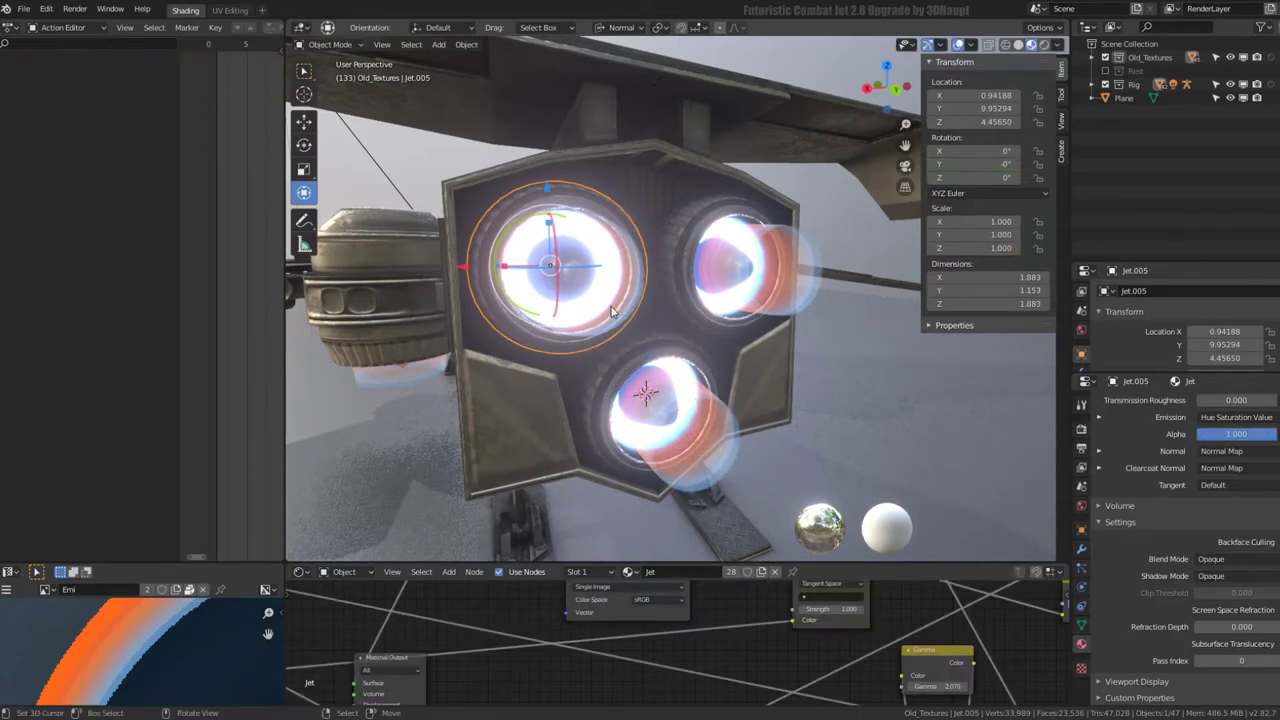
{"action": "key", "text": "s"}
{"action": "key", "text": "Escape"}
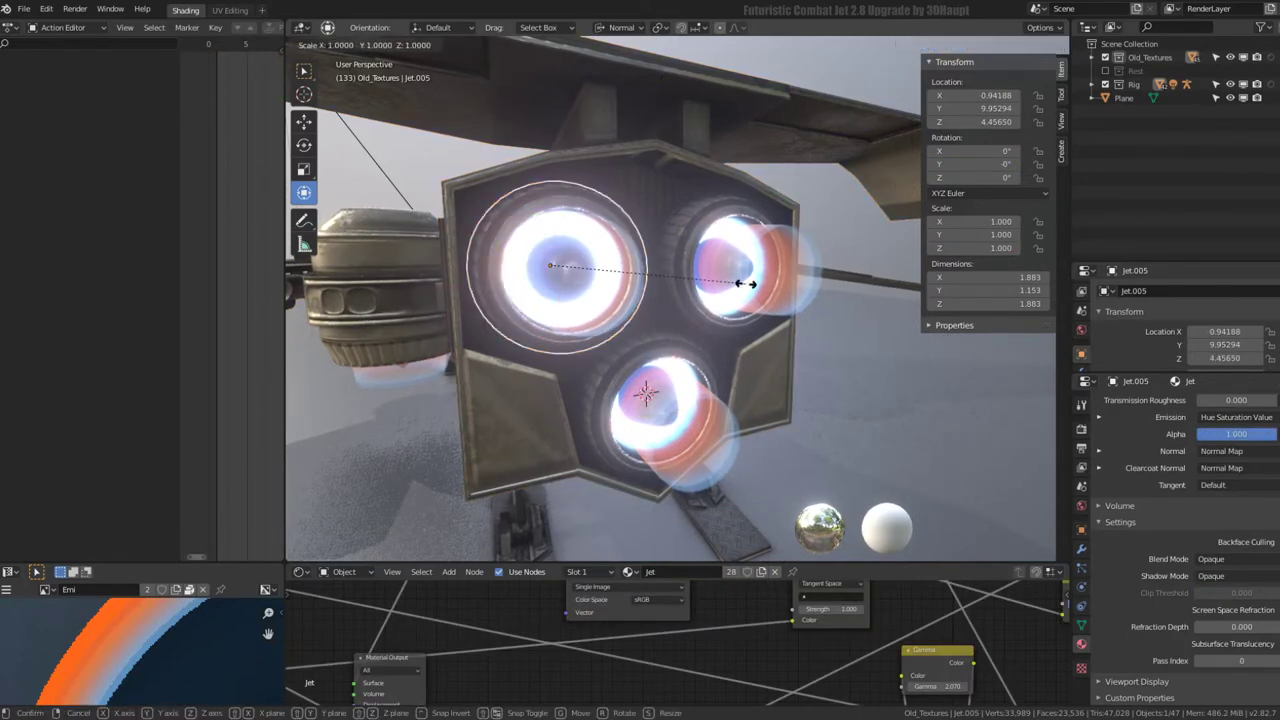
{"action": "mouse_move", "coordinate": [748, 285]}
{"action": "middle_mouse_down"}
{"action": "mouse_move", "coordinate": [487, 246]}
{"action": "mouse_move", "coordinate": [500, 250]}
{"action": "middle_mouse_up"}
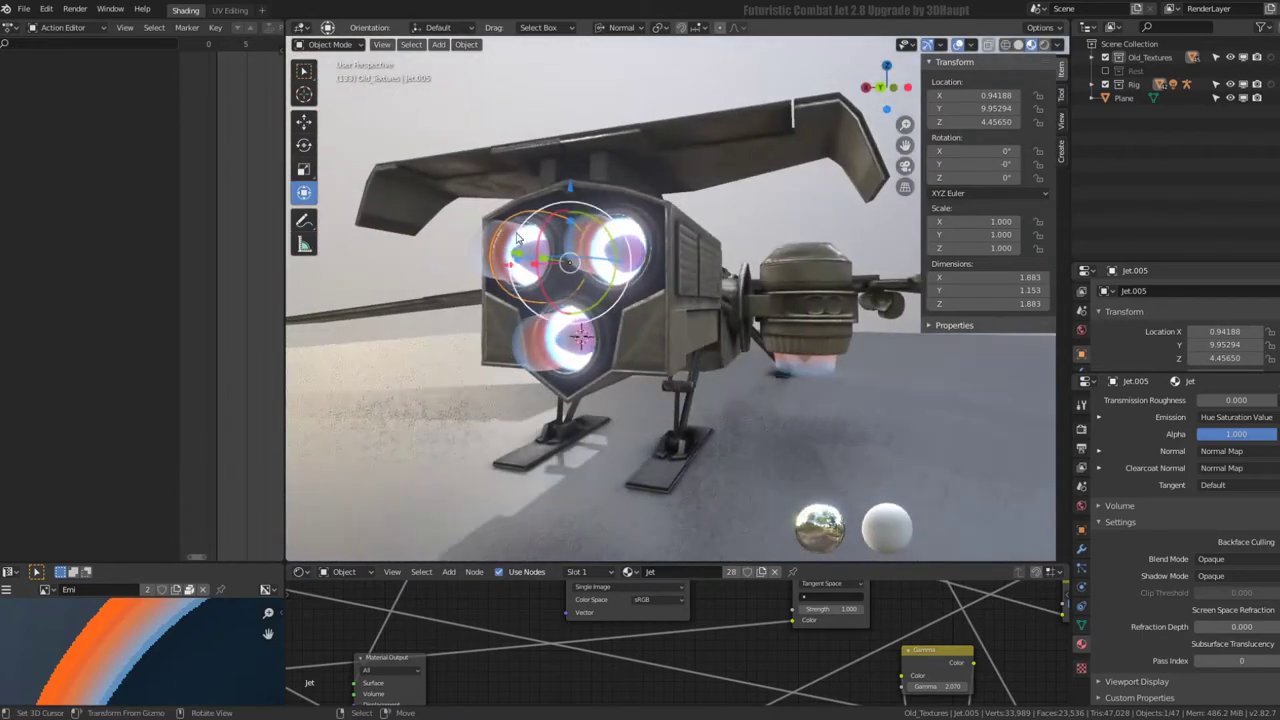
{"action": "left_click", "coordinate": [510, 245]}
{"action": "scroll", "coordinate": [510, 245], "scroll_direction": "up", "scroll_amount": 3}
{"action": "key", "text": "s"}
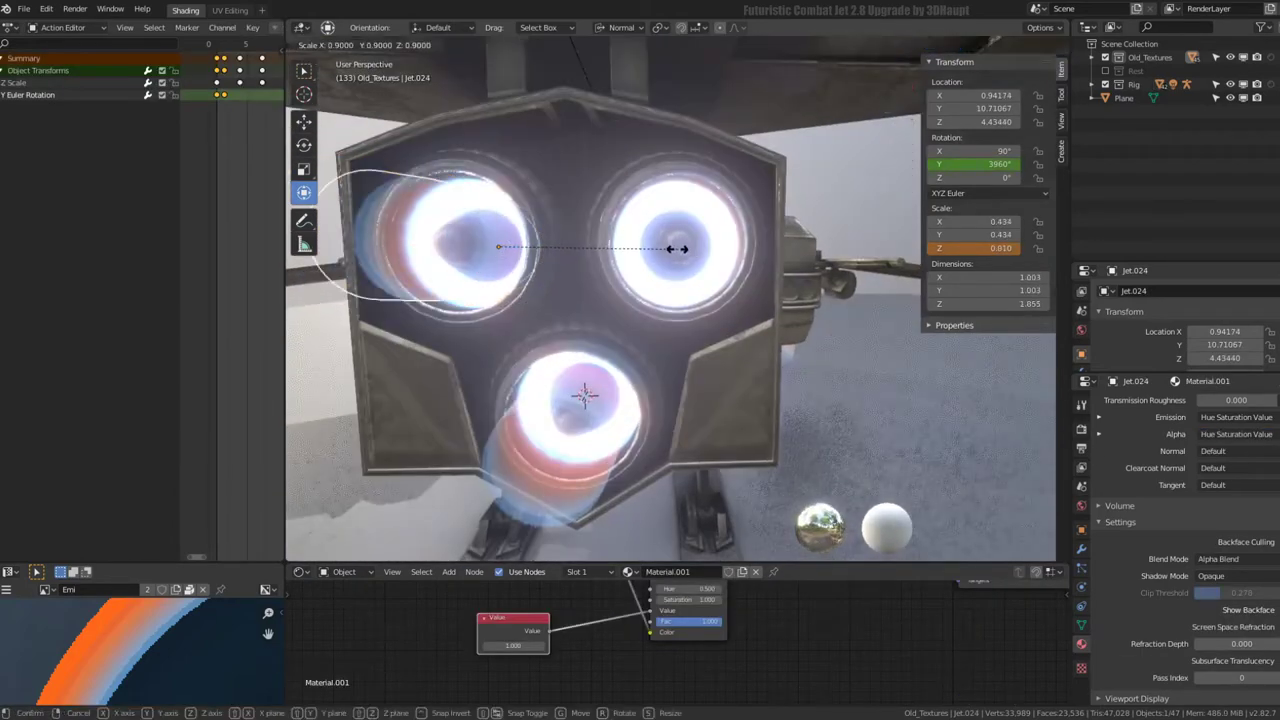
{"action": "left_click", "coordinate": [670, 248]}
- Select flame Jet.025 and jump the playhead to frame 1
{"action": "scroll", "coordinate": [670, 248], "scroll_direction": "down", "scroll_amount": 5}
{"action": "mouse_move", "coordinate": [670, 248]}
{"action": "middle_mouse_down"}
{"action": "mouse_move", "coordinate": [775, 268]}
{"action": "mouse_move", "coordinate": [587, 304]}
{"action": "mouse_move", "coordinate": [652, 256]}
{"action": "mouse_move", "coordinate": [617, 255]}
{"action": "middle_mouse_up"}
{"action": "scroll", "coordinate": [600, 298], "scroll_direction": "up", "scroll_amount": 5}
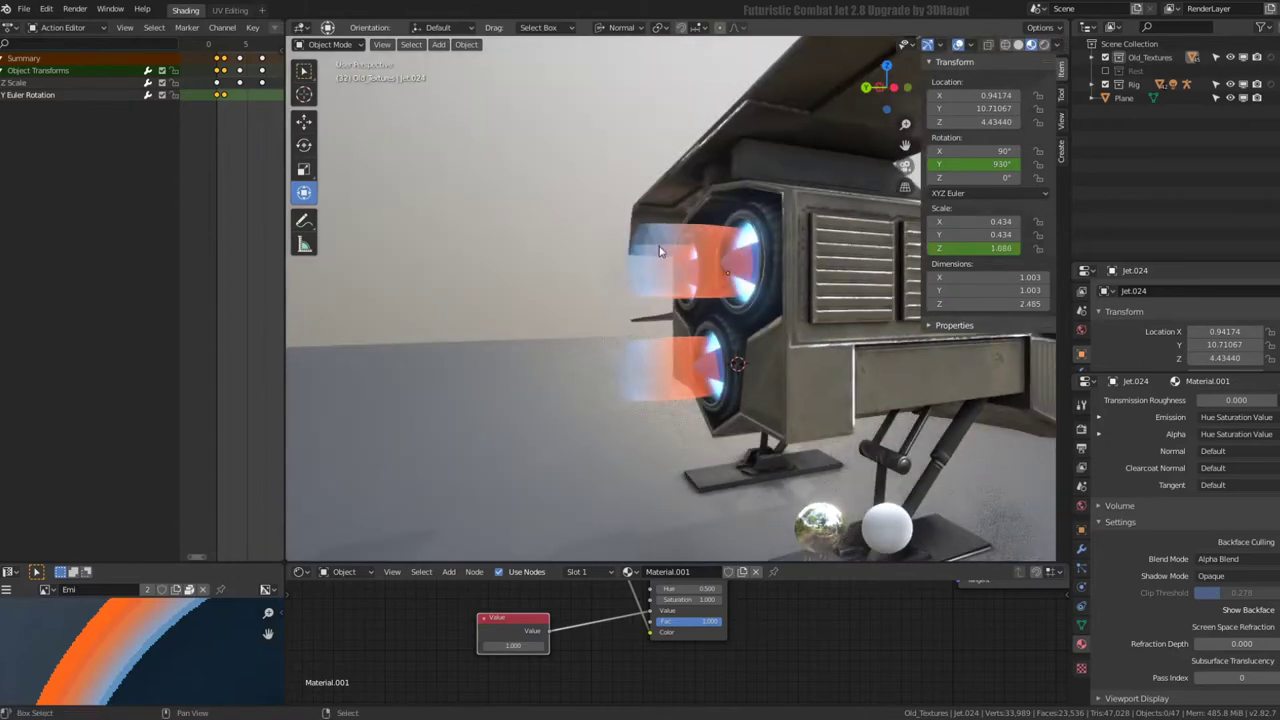
{"action": "left_click", "coordinate": [617, 255]}
{"action": "left_click_drag", "start_coordinate": [280, 132], "coordinate": [216, 138]}
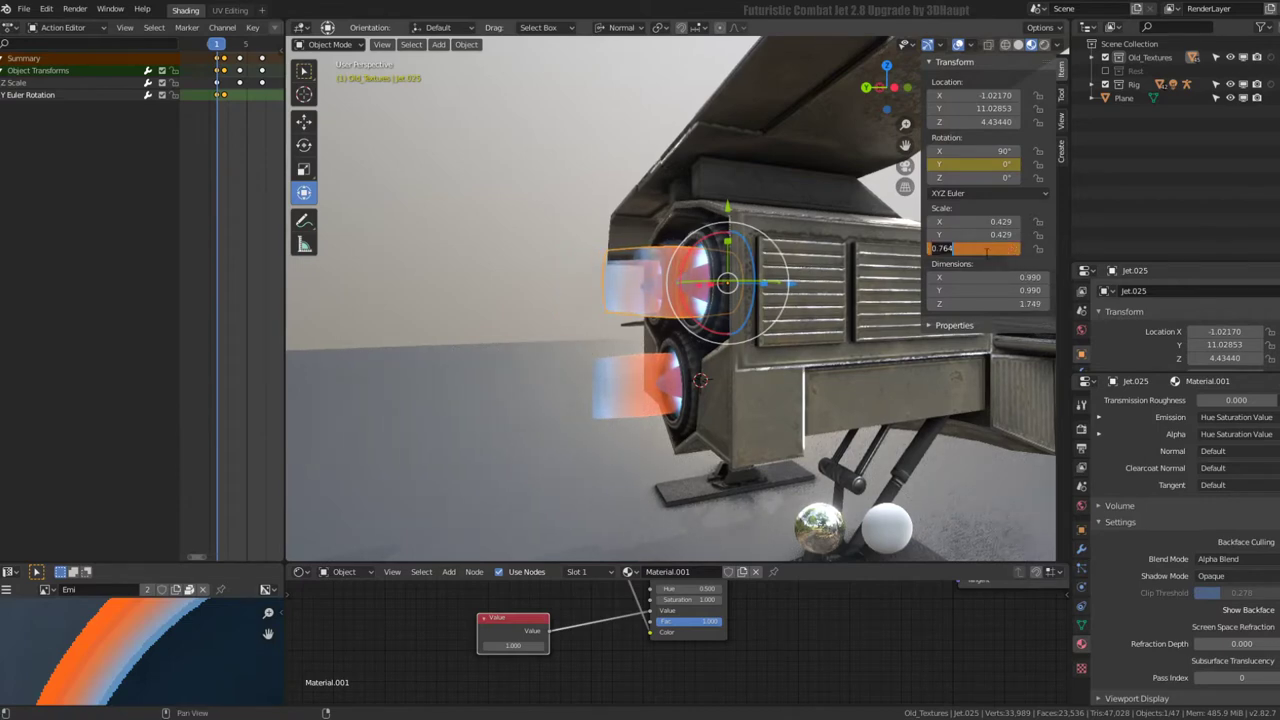
- Set the upper flame Jet.025's Z scale back to 1
{"action": "type", "text": "0"}
{"action": "key", "text": "Return"}
{"action": "key", "text": "Return"}
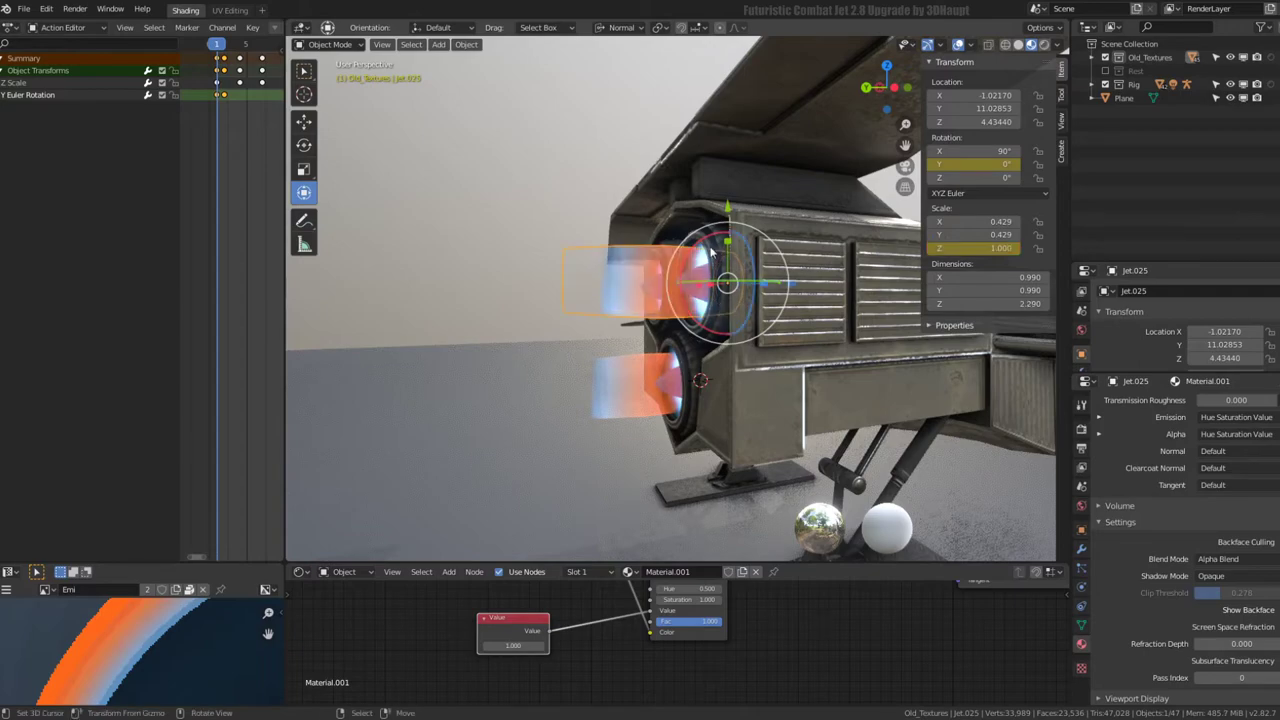
{"action": "middle_click_drag", "start_coordinate": [673, 283], "coordinate": [609, 255]}
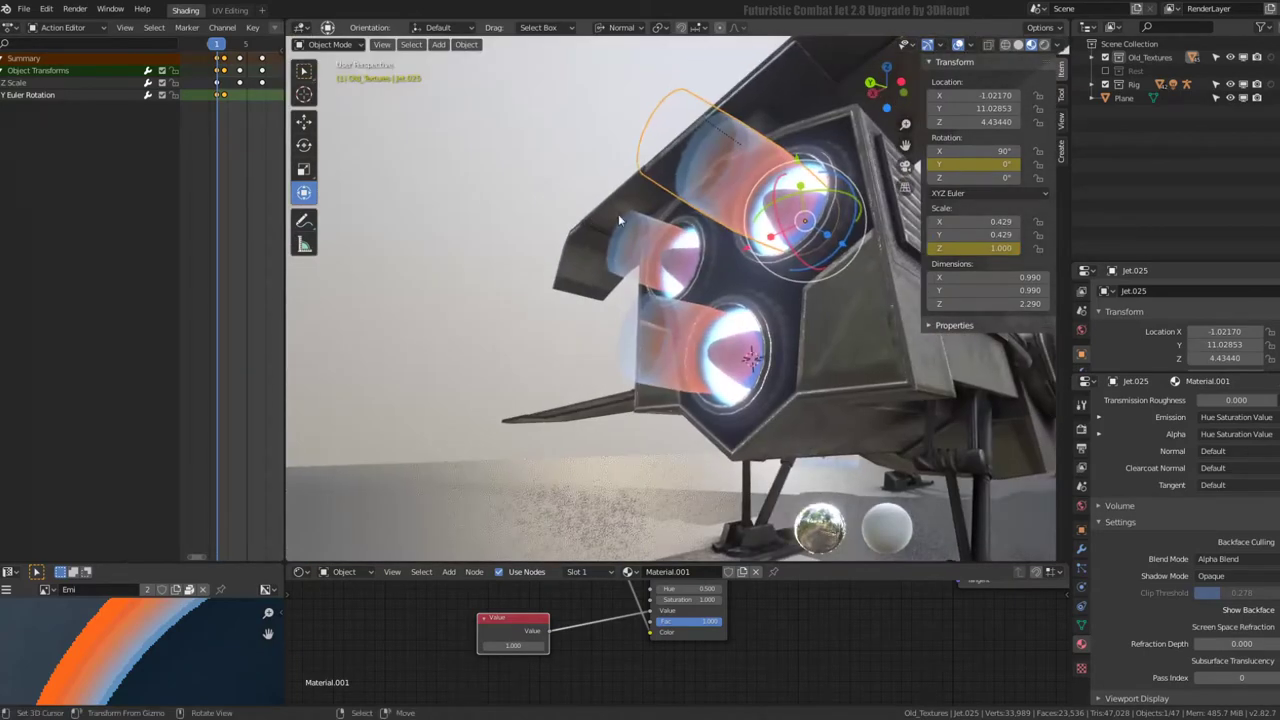
- Select the three exhaust flames with Jet.025 active and open the Object menu
{"action": "left_click", "coordinate": [632, 222]}
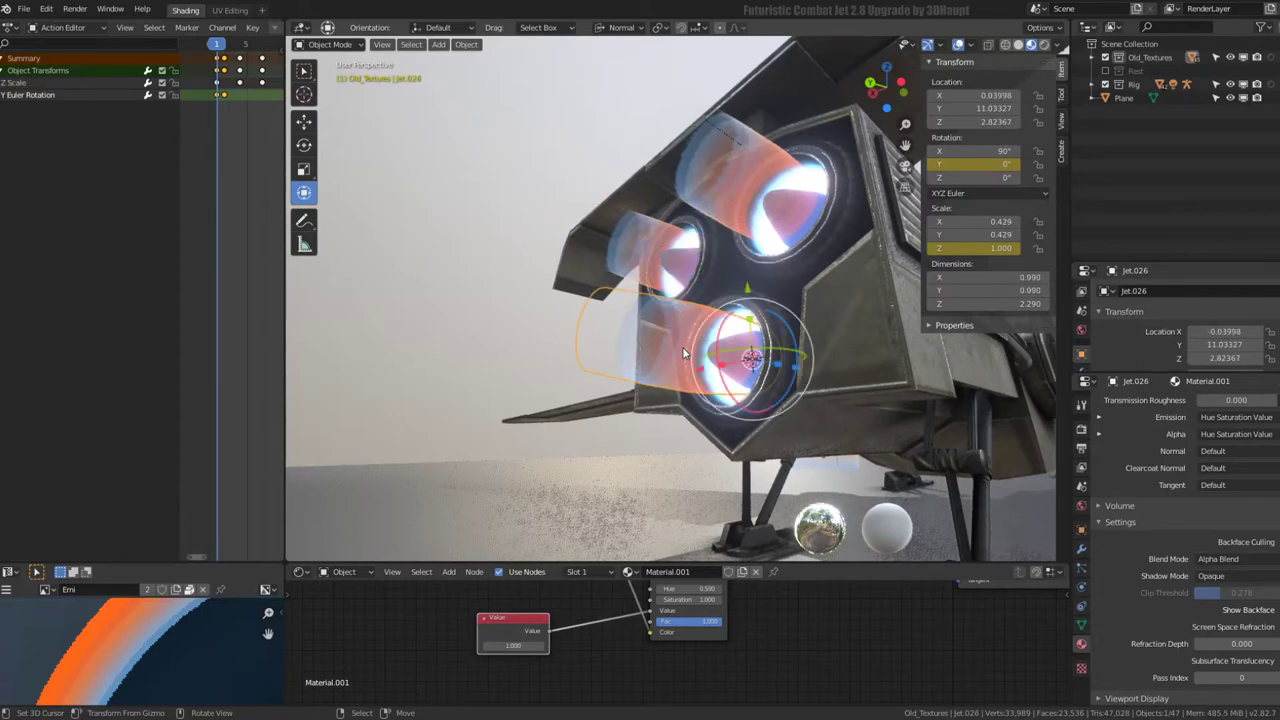
{"action": "left_click", "coordinate": [741, 189]}
{"action": "left_click", "coordinate": [630, 200]}
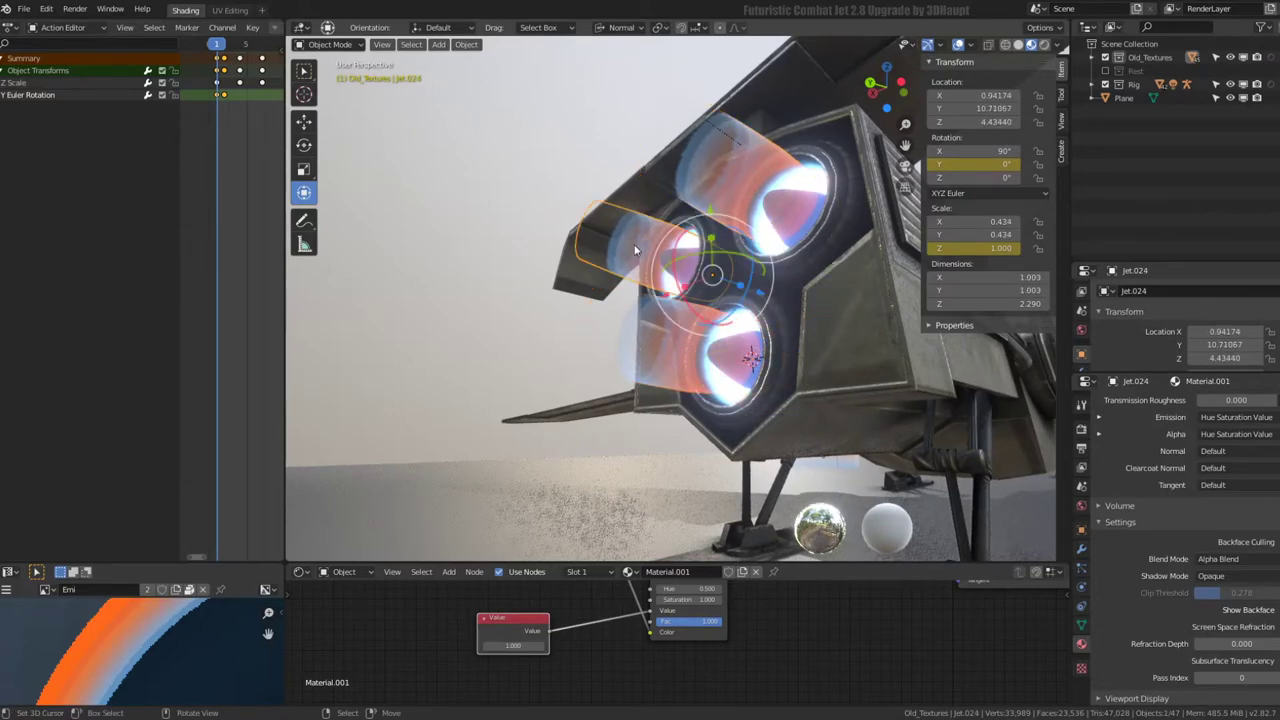
{"action": "left_click", "coordinate": [681, 289], "text": "shift"}
{"action": "left_click", "coordinate": [739, 173], "text": "shift"}
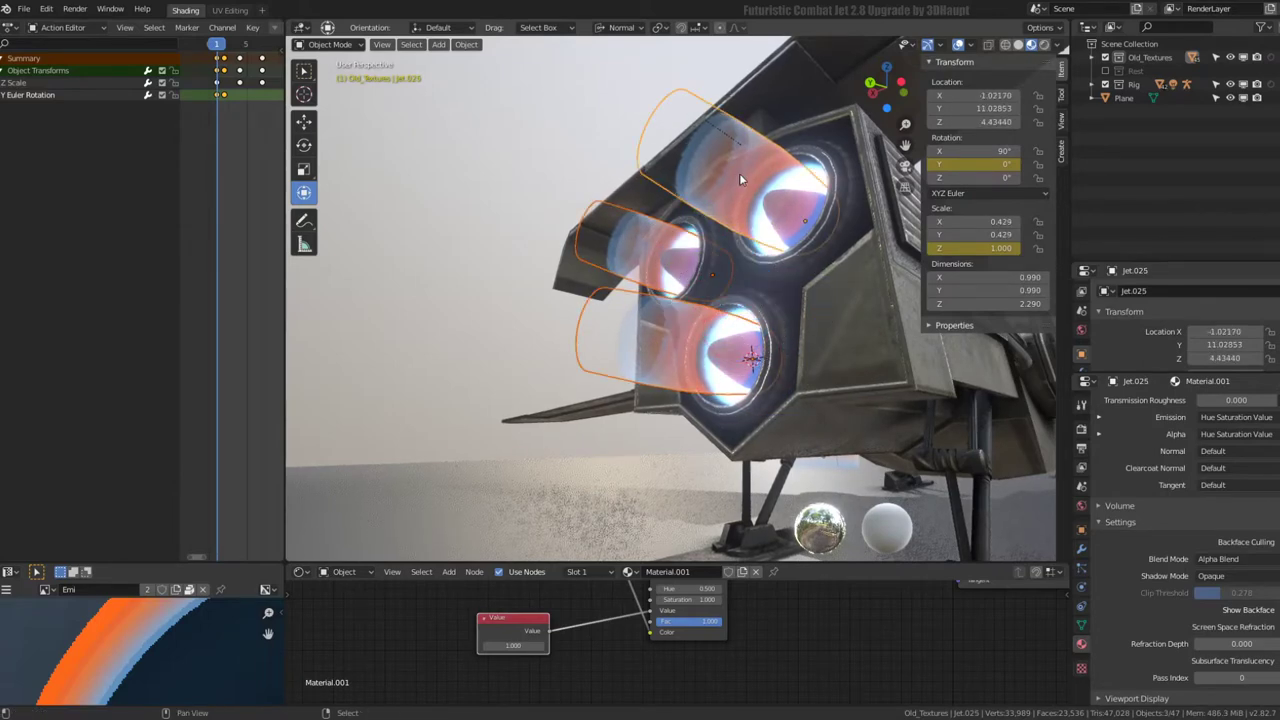
{"action": "left_click", "coordinate": [467, 45]}
{"action": "mouse_move", "coordinate": [488, 255]}
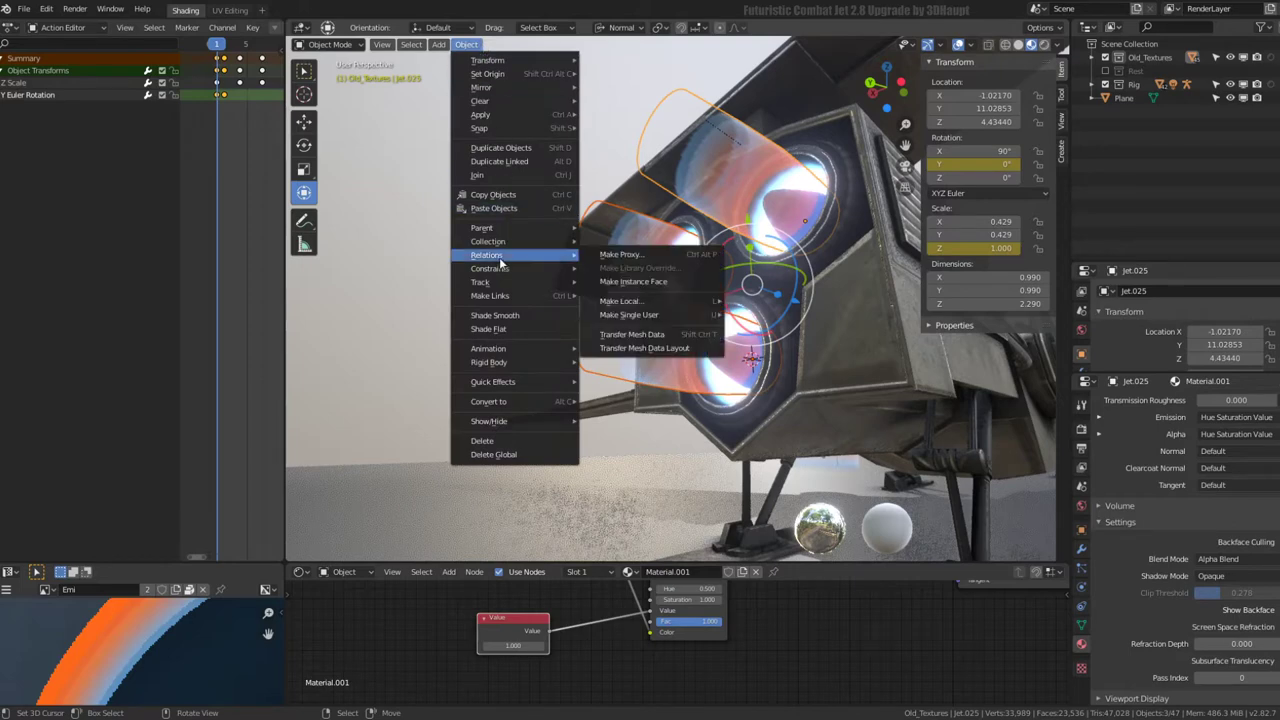
{"action": "mouse_move", "coordinate": [629, 315]}
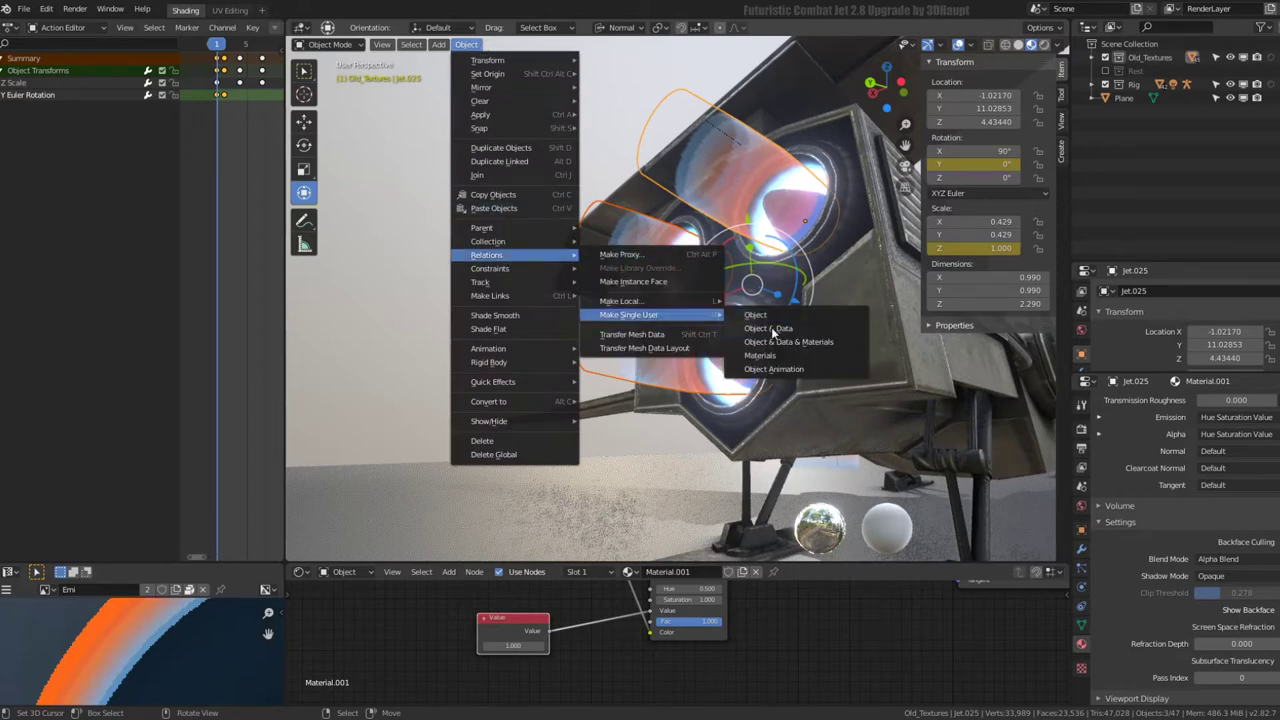
- Make the flames single-user for object and data, then link them all to Jet.025's mesh
{"action": "left_click", "coordinate": [772, 333]}
{"action": "key", "text": "ctrl+l"}
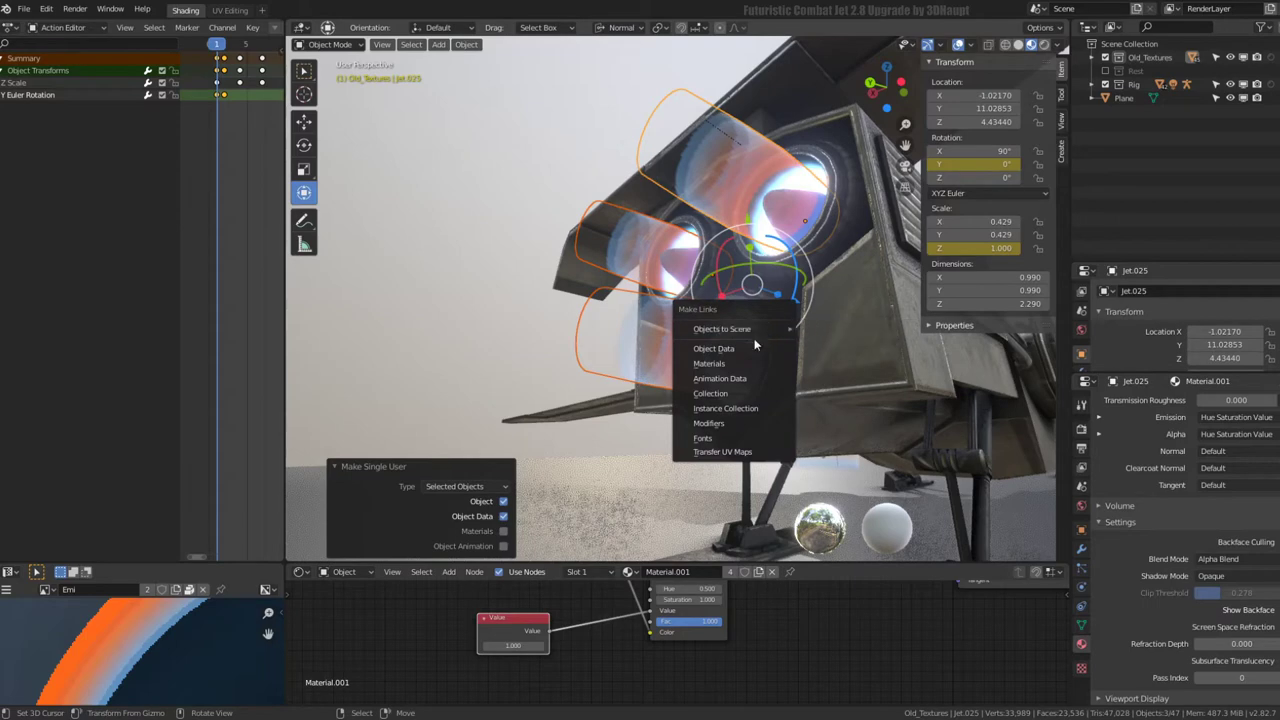
{"action": "left_click", "coordinate": [745, 351]}
- In Edit Mode, scale the shared flame mesh up to 1.313
{"action": "key", "text": "Tab"}
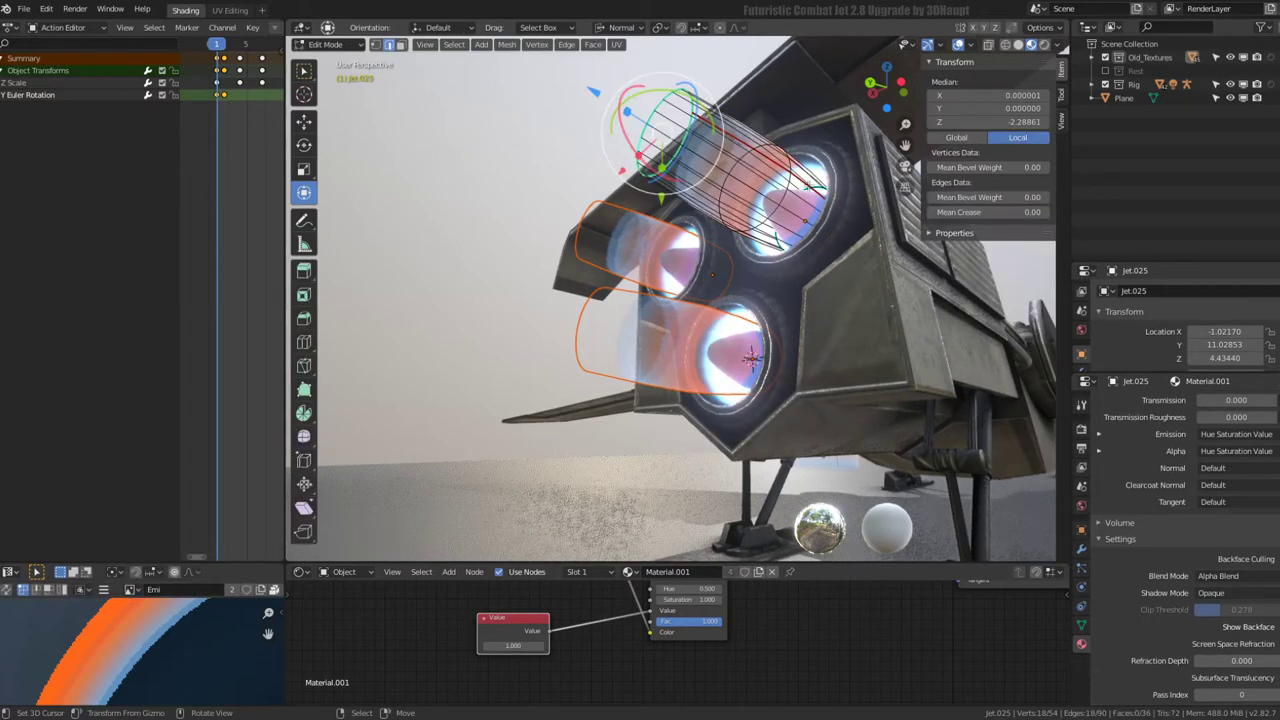
{"action": "mouse_move", "coordinate": [786, 163]}
{"action": "middle_mouse_down"}
{"action": "mouse_move", "coordinate": [843, 261]}
{"action": "mouse_move", "coordinate": [770, 157]}
{"action": "middle_mouse_up"}
{"action": "key", "text": "s"}
{"action": "left_click", "coordinate": [843, 261]}
{"action": "middle_click_drag", "start_coordinate": [743, 377], "coordinate": [752, 277]}
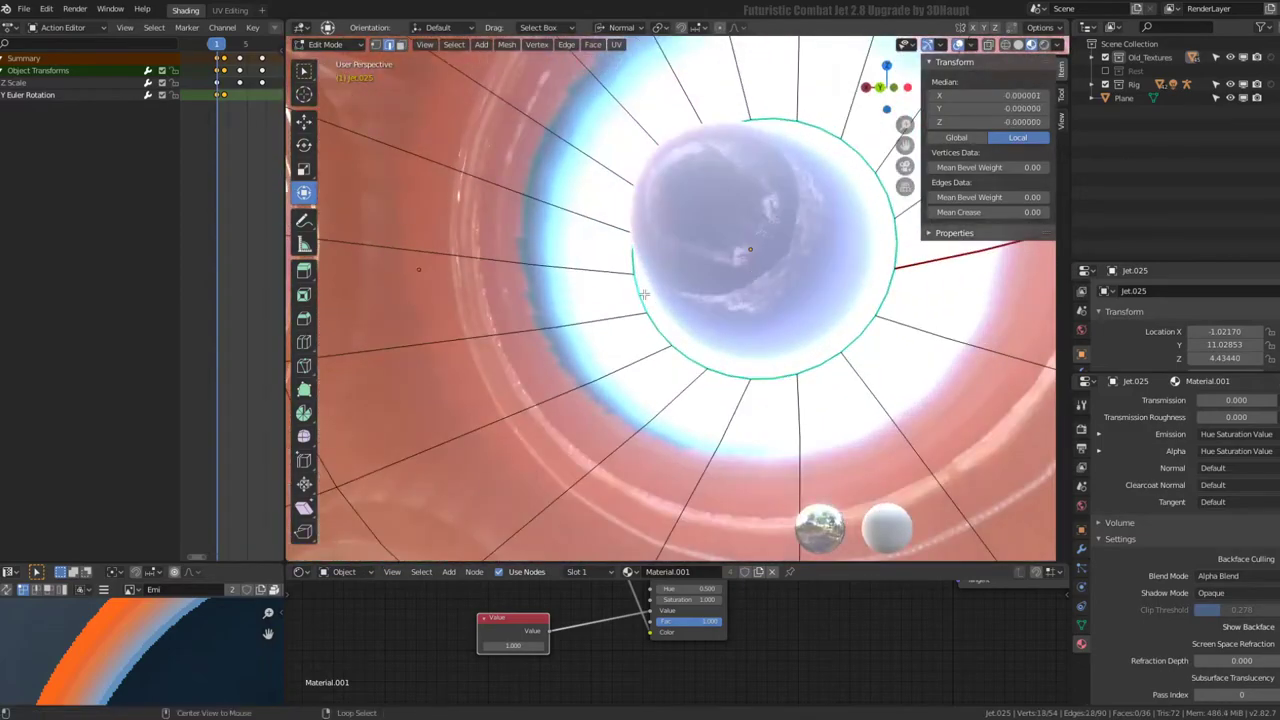
{"action": "middle_click_drag", "start_coordinate": [645, 294], "coordinate": [655, 287]}
{"action": "key", "text": "s"}
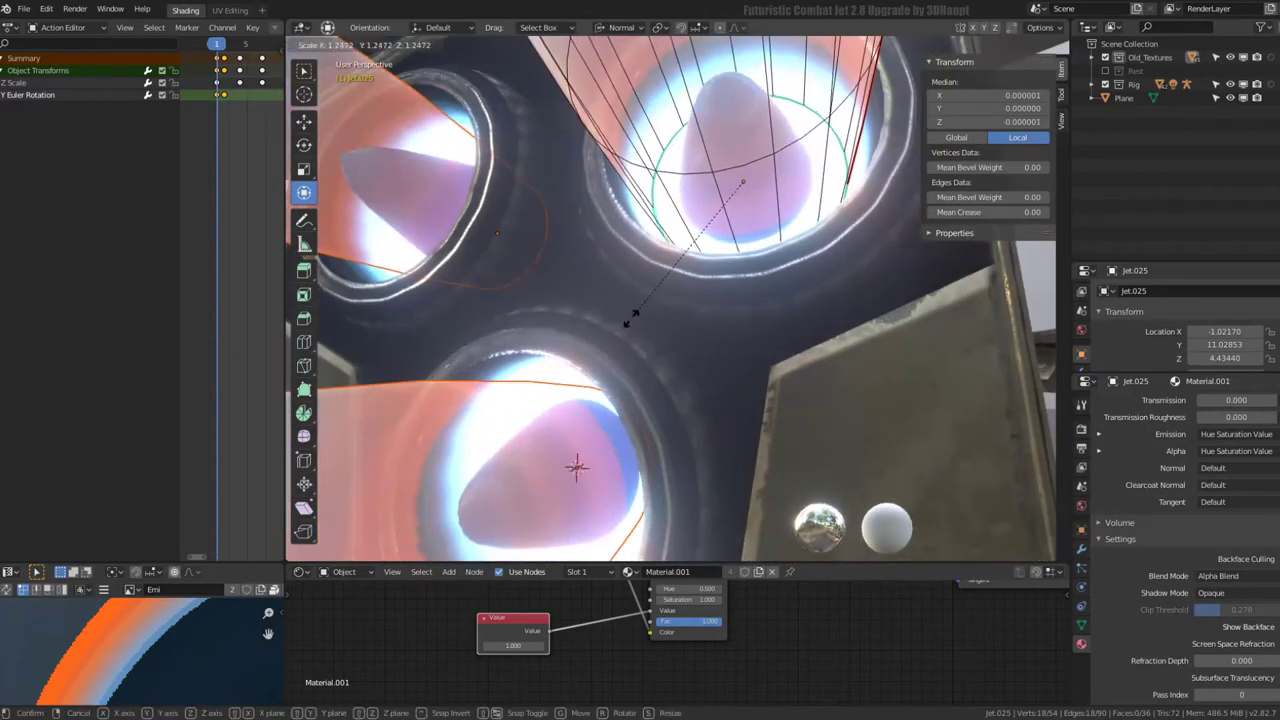
{"action": "left_click", "coordinate": [606, 309]}
{"action": "mouse_move", "coordinate": [606, 309]}
{"action": "middle_mouse_down"}
{"action": "mouse_move", "coordinate": [591, 210]}
{"action": "mouse_move", "coordinate": [600, 240]}
{"action": "mouse_move", "coordinate": [582, 263]}
{"action": "mouse_move", "coordinate": [753, 242]}
{"action": "middle_mouse_up"}
{"action": "key", "text": "Tab"}
- Preview the animation, then shrink the whole flame mesh along its normals to 0.472 and shift it
{"action": "key", "text": "space"}
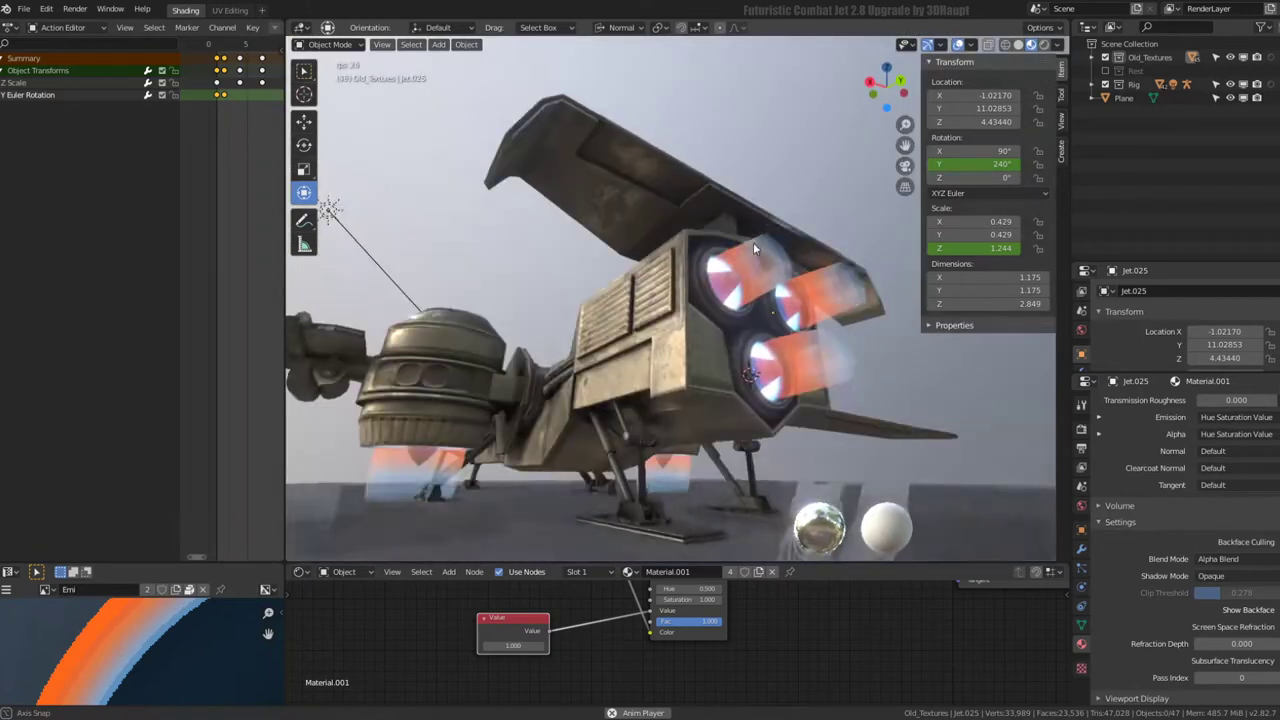
{"action": "key", "text": "space"}
{"action": "key", "text": "Tab"}
{"action": "mouse_move", "coordinate": [734, 261]}
{"action": "middle_mouse_down"}
{"action": "mouse_move", "coordinate": [838, 297]}
{"action": "mouse_move", "coordinate": [787, 313]}
{"action": "middle_mouse_up"}
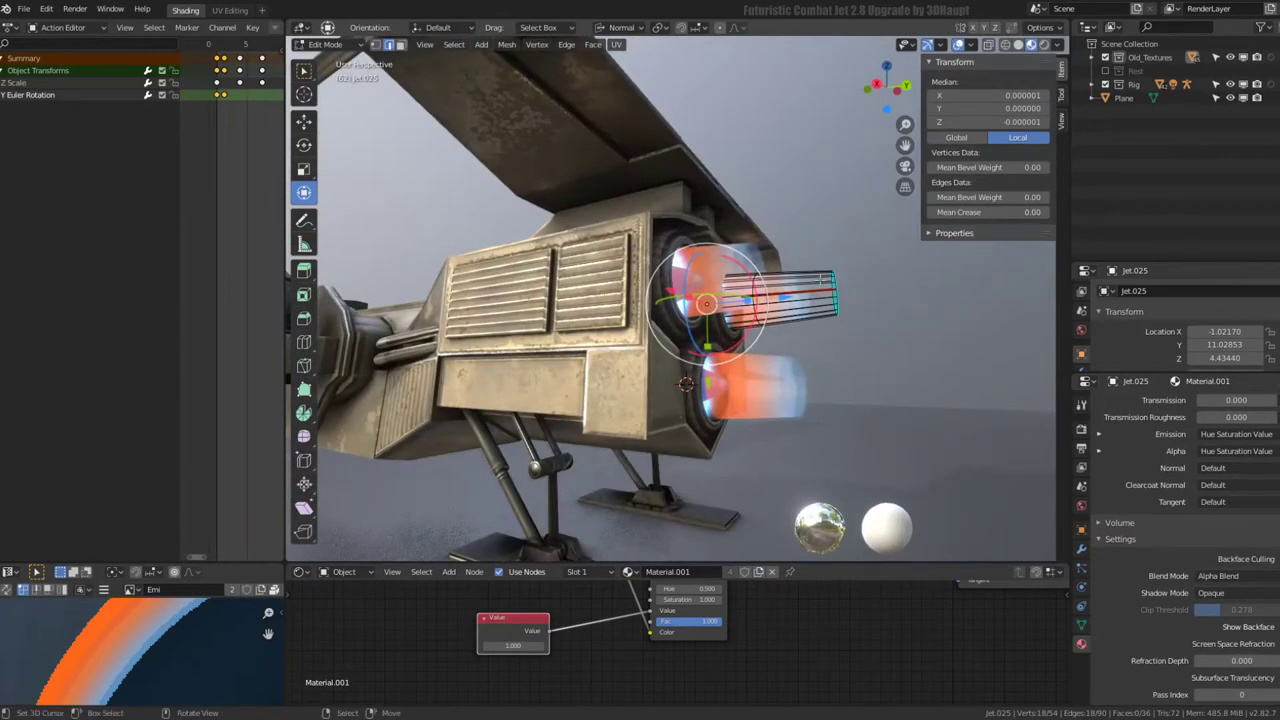
{"action": "key", "text": "ctrl+l"}
{"action": "mouse_move", "coordinate": [840, 276]}
{"action": "middle_mouse_down"}
{"action": "mouse_move", "coordinate": [870, 320]}
{"action": "mouse_move", "coordinate": [705, 262]}
{"action": "middle_mouse_up"}
{"action": "key", "text": "alt+s"}
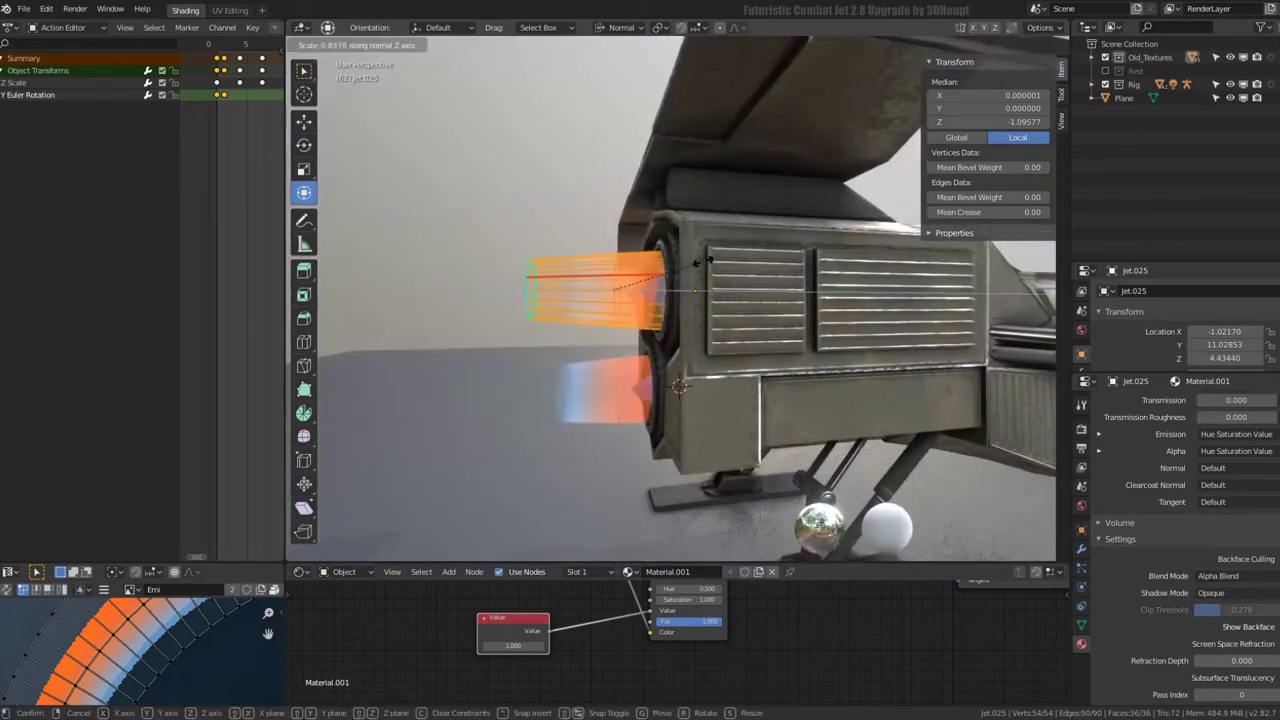
{"action": "key", "text": "Return"}
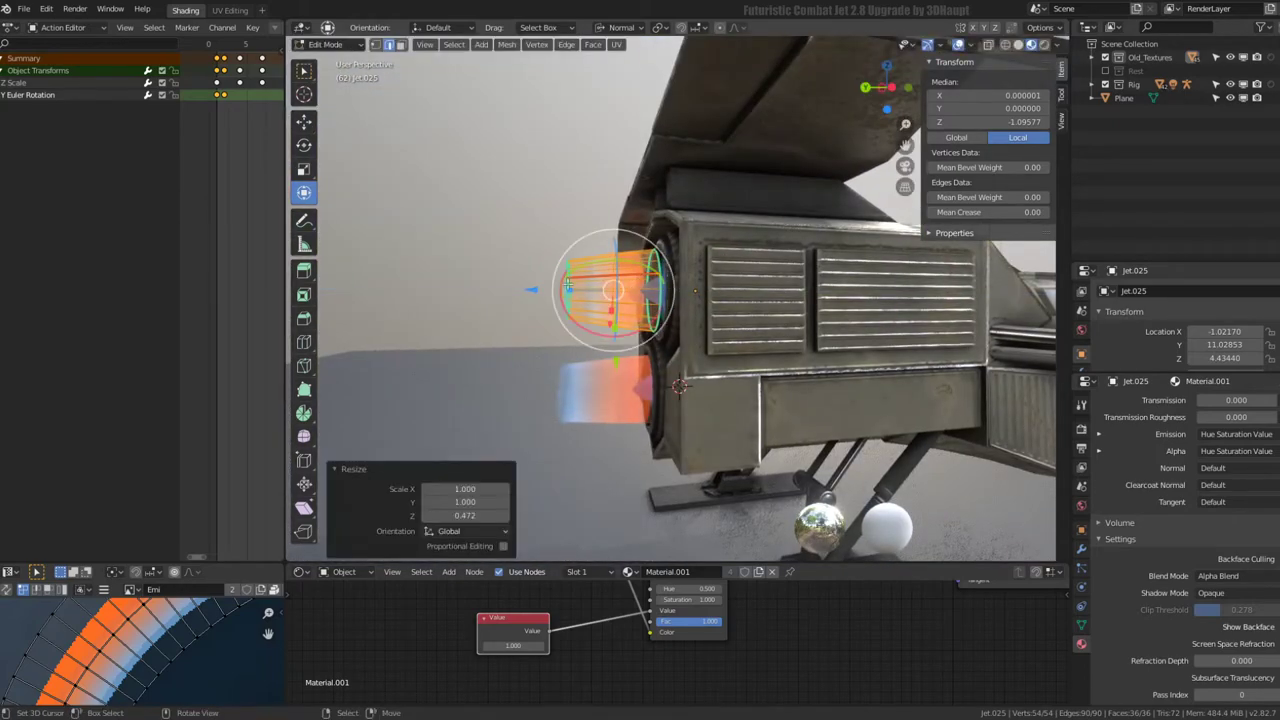
{"action": "left_click_drag", "start_coordinate": [539, 291], "coordinate": [584, 288]}
{"action": "key", "text": "Tab"}
- Replay the flames, then rescale the flame mesh and move it along its normal
{"action": "mouse_move", "coordinate": [551, 306]}
{"action": "middle_mouse_down"}
{"action": "mouse_move", "coordinate": [804, 310]}
{"action": "mouse_move", "coordinate": [742, 315]}
{"action": "mouse_move", "coordinate": [683, 391]}
{"action": "mouse_move", "coordinate": [590, 322]}
{"action": "mouse_move", "coordinate": [659, 228]}
{"action": "middle_mouse_up"}
{"action": "key", "text": "space"}
{"action": "key", "text": "space"}
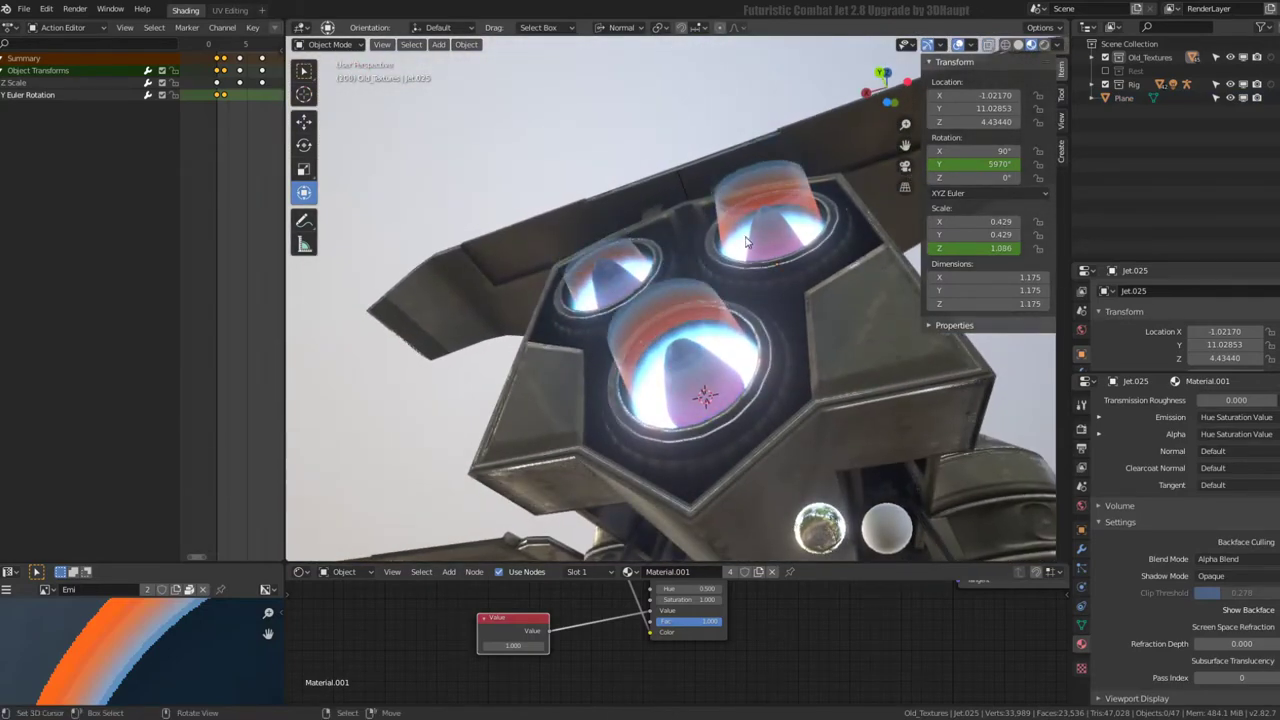
{"action": "key", "text": "Tab"}
{"action": "key", "text": "s"}
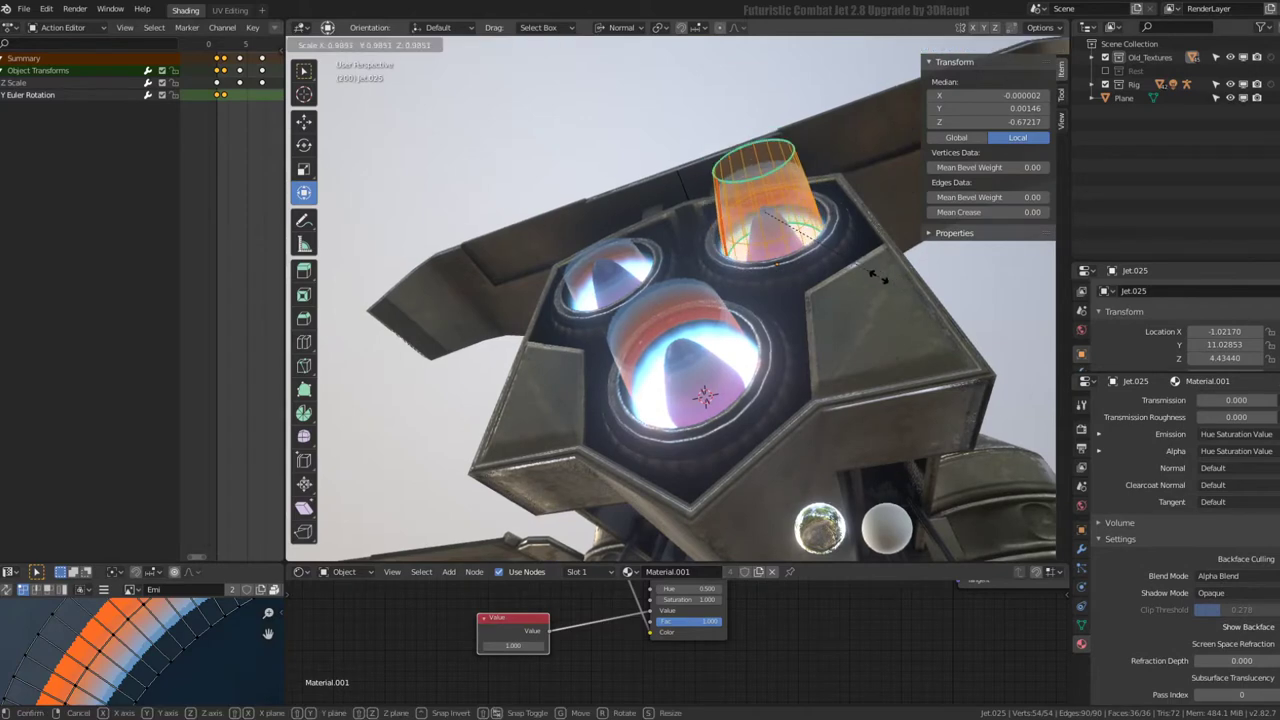
{"action": "left_click", "coordinate": [878, 276]}
{"action": "middle_click_drag", "start_coordinate": [878, 276], "coordinate": [607, 184]}
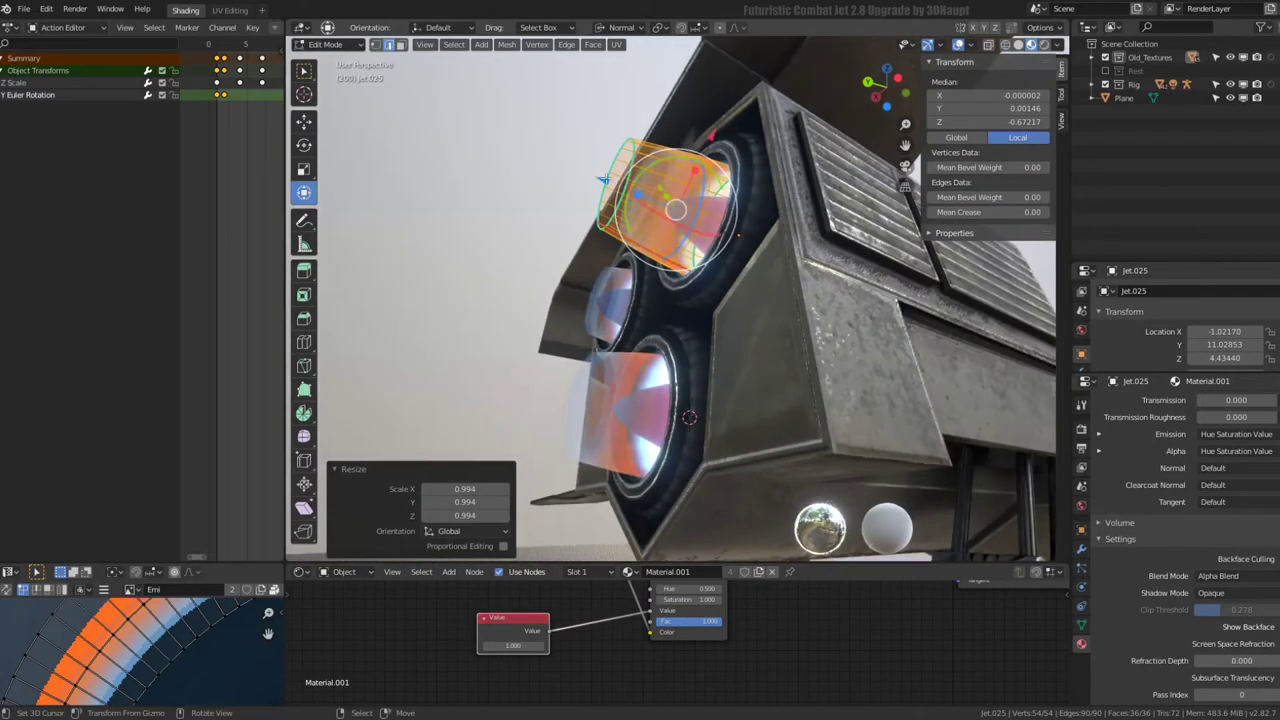
{"action": "key", "text": "g"}
{"action": "key", "text": "z"}
{"action": "left_click", "coordinate": [620, 189]}
{"action": "key", "text": "Tab"}
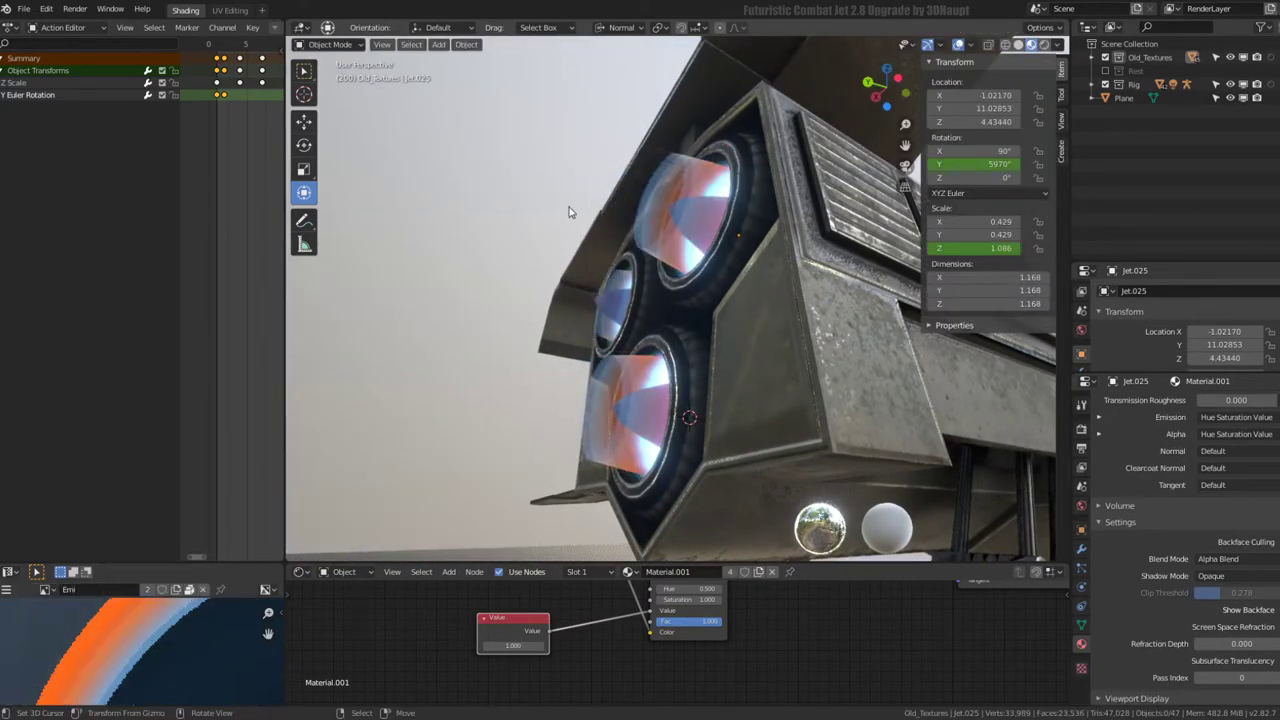
- Rescale the flame mesh once more so Jet.025 measures 1.266
{"action": "key", "text": "Tab"}
{"action": "key", "text": "s"}
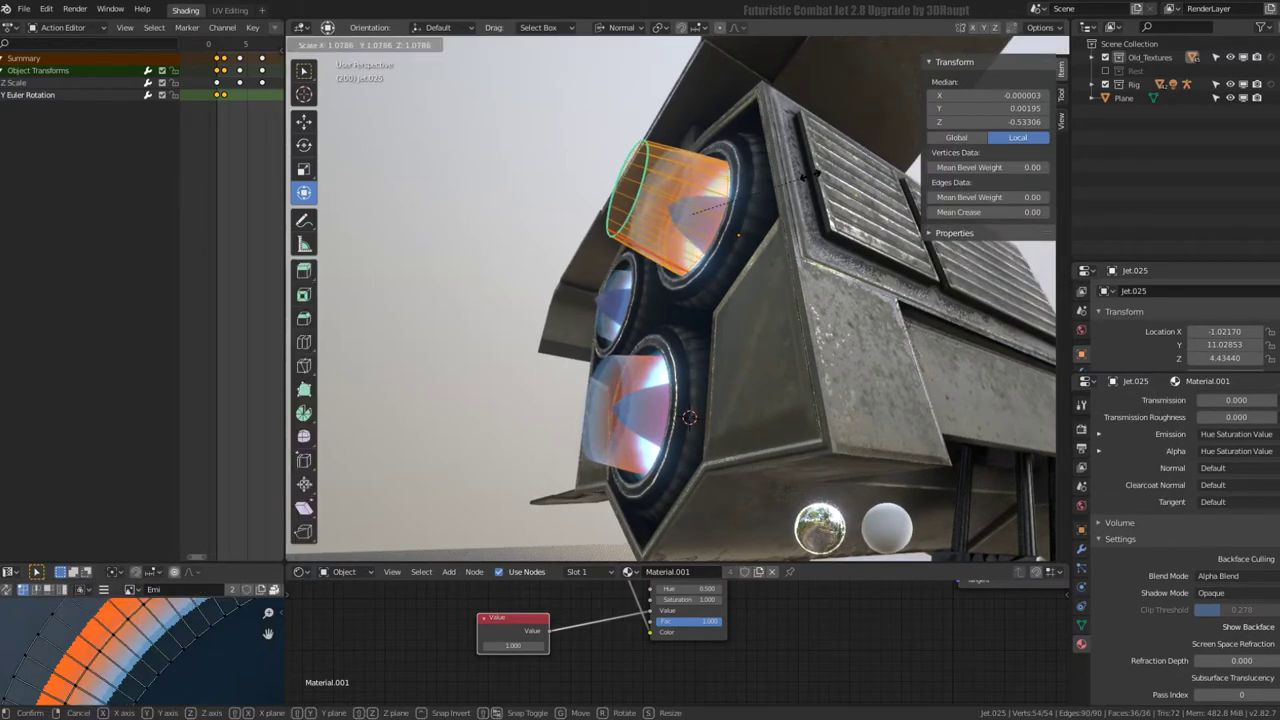
{"action": "left_click", "coordinate": [808, 176]}
{"action": "key", "text": "Tab"}
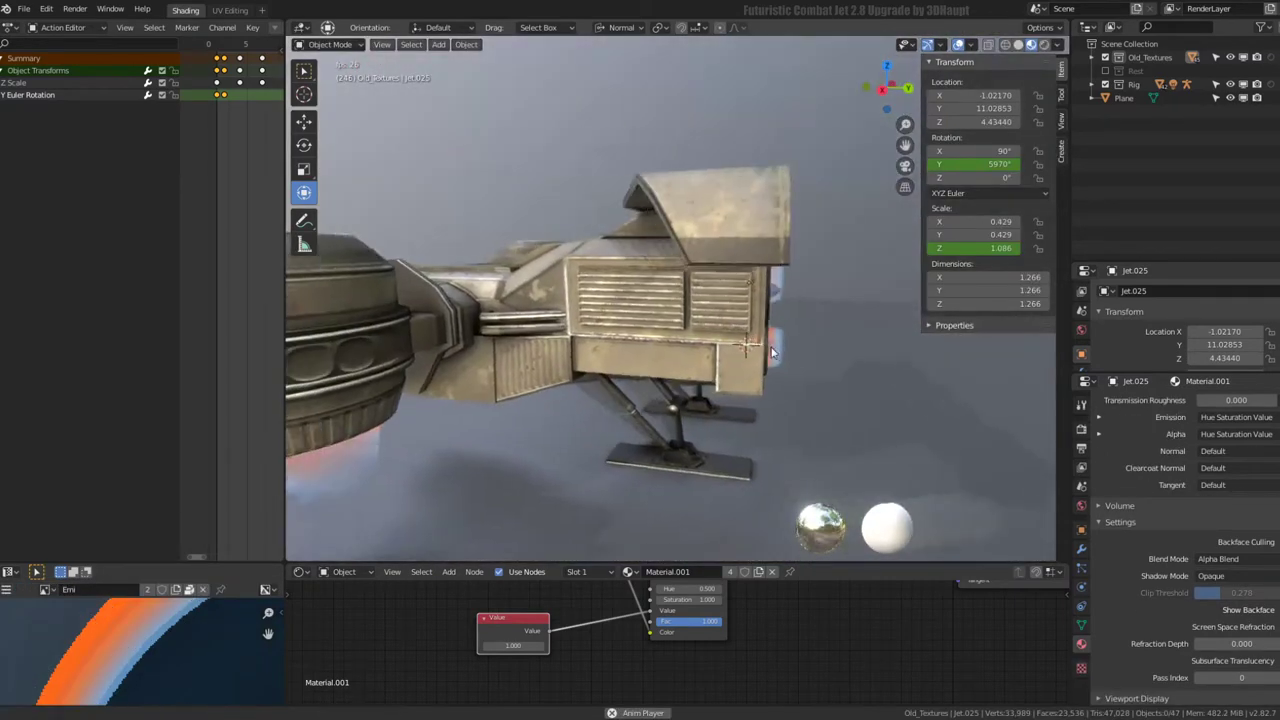
- Watch the flames from the Right view zoomed in on Jet.025, then stop playback
{"action": "mouse_move", "coordinate": [771, 352]}
{"action": "middle_mouse_down"}
{"action": "mouse_move", "coordinate": [632, 335]}
{"action": "mouse_move", "coordinate": [592, 287]}
{"action": "mouse_move", "coordinate": [560, 316]}
{"action": "middle_mouse_up"}
{"action": "left_click", "coordinate": [560, 316], "text": "shift"}
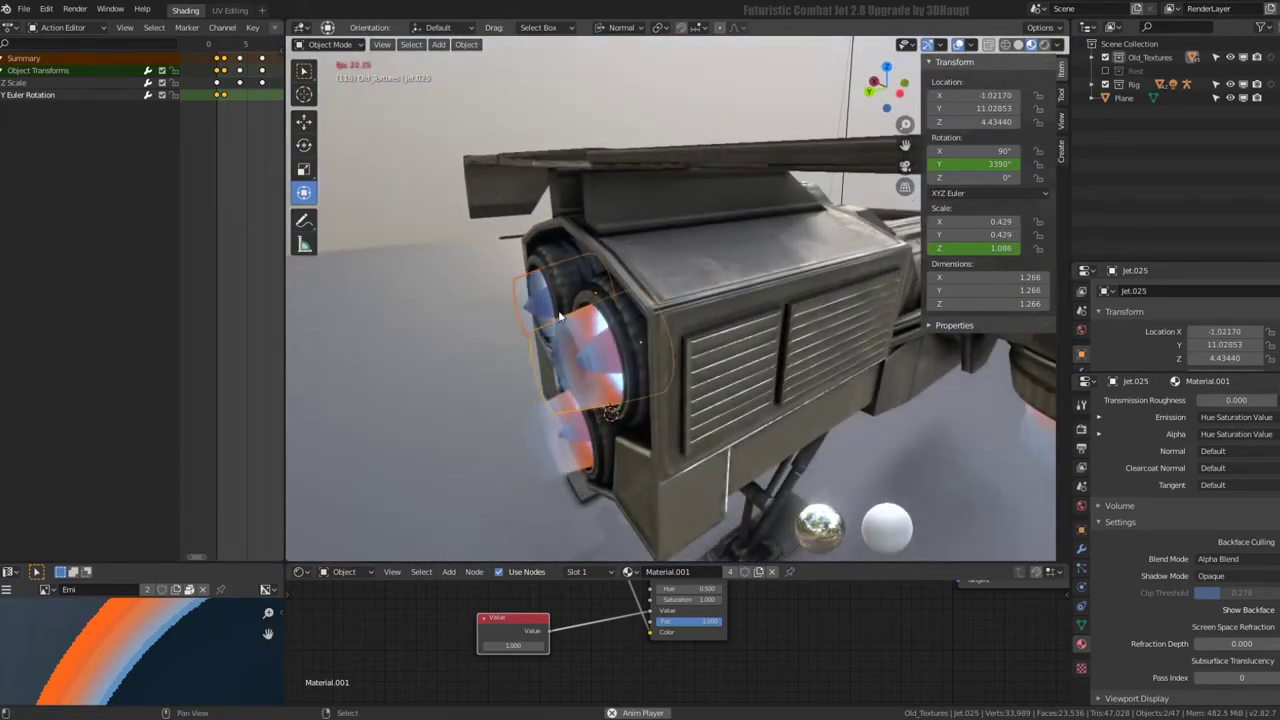
{"action": "key", "text": "KP_3"}
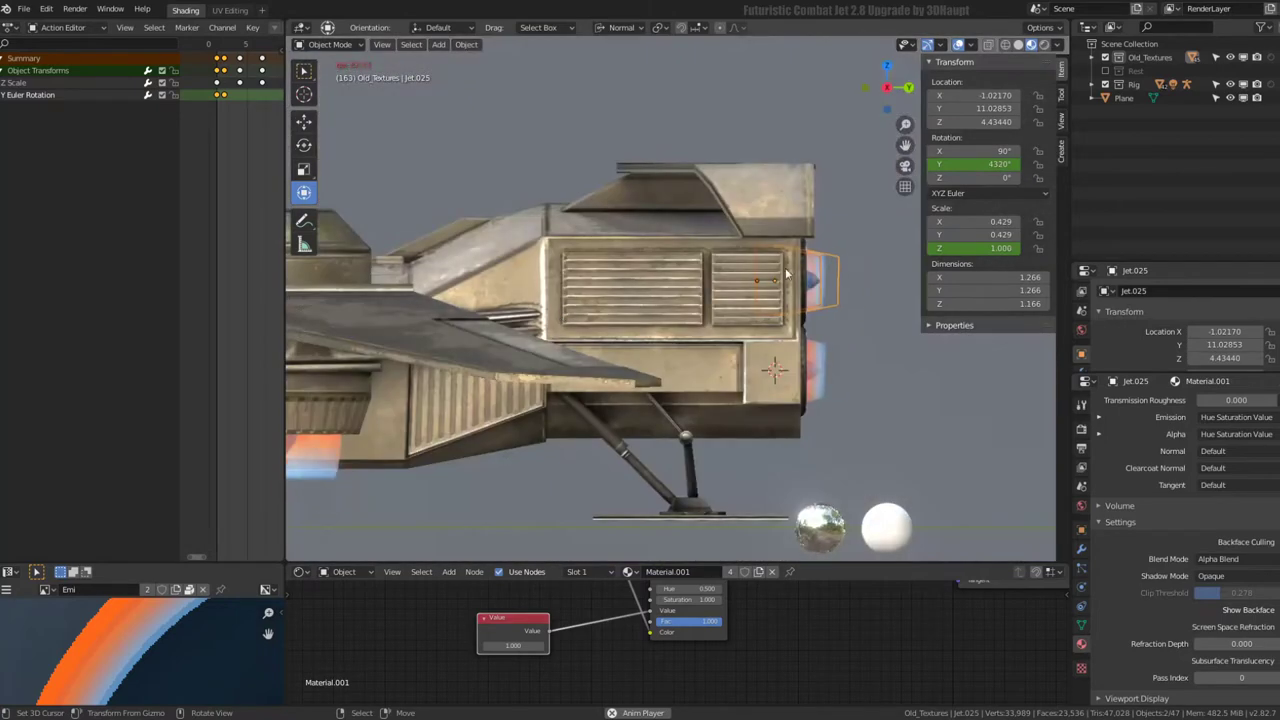
{"action": "scroll", "coordinate": [834, 277], "scroll_direction": "up", "scroll_amount": 4}
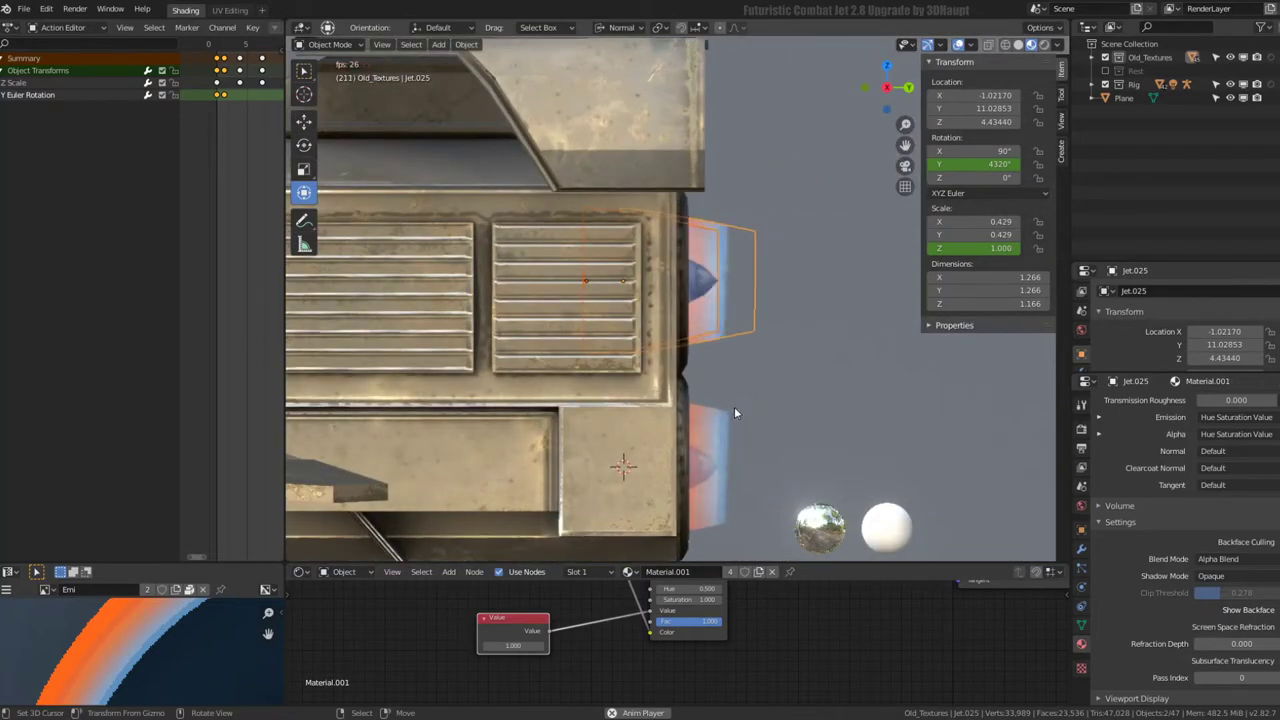
{"action": "left_click", "coordinate": [733, 264]}
{"action": "key", "text": "space"}
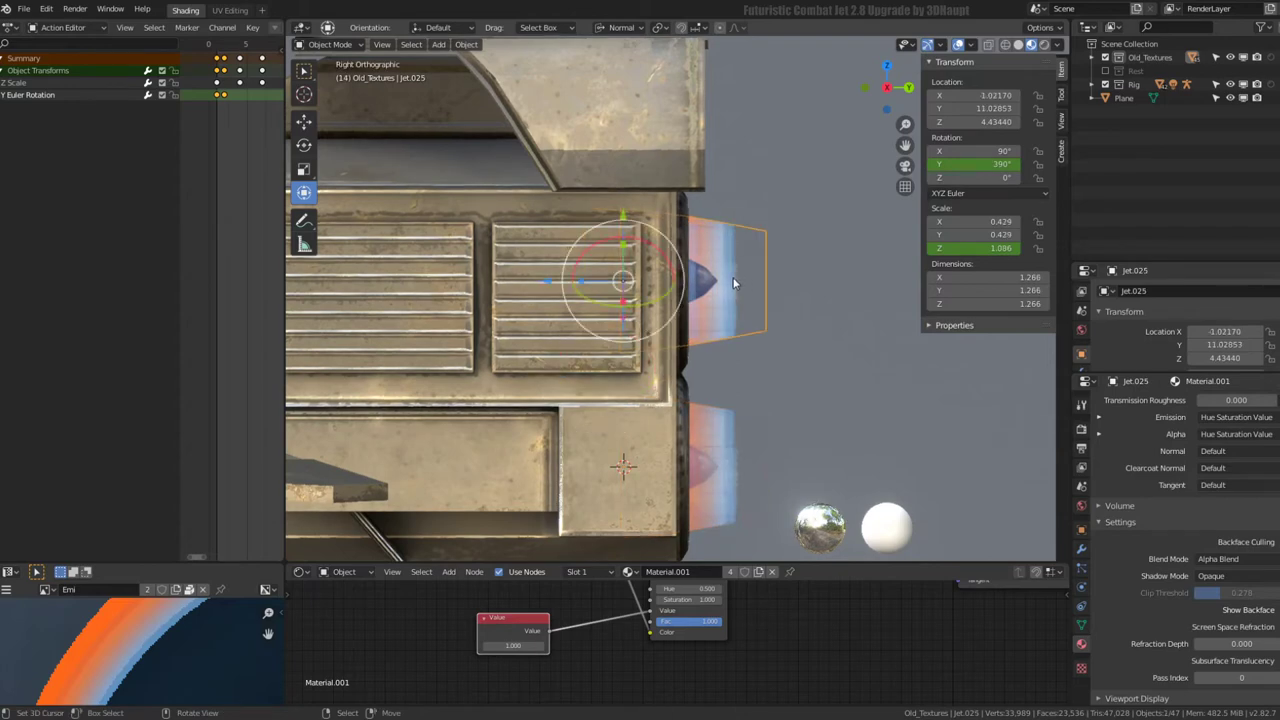
- Select the engine's exhaust flame cones
{"action": "middle_click_drag", "start_coordinate": [756, 258], "coordinate": [685, 213]}
{"action": "left_click", "coordinate": [707, 310]}
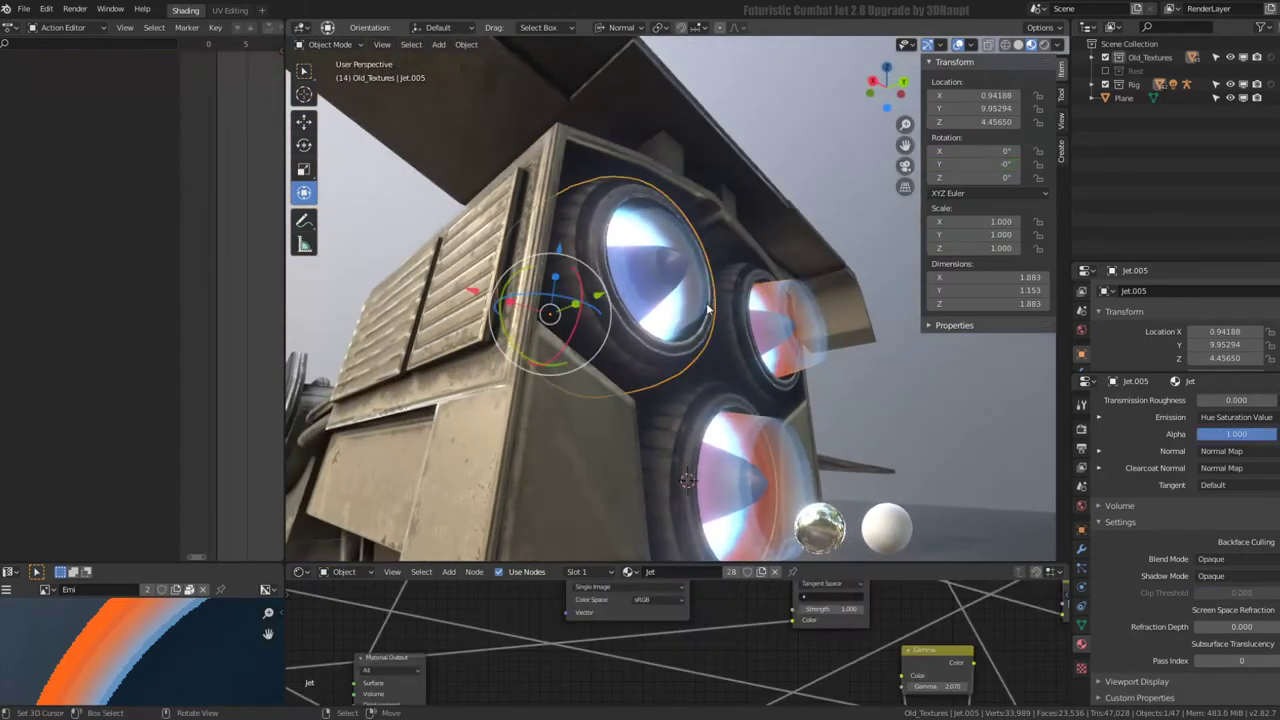
{"action": "left_click", "coordinate": [720, 290]}
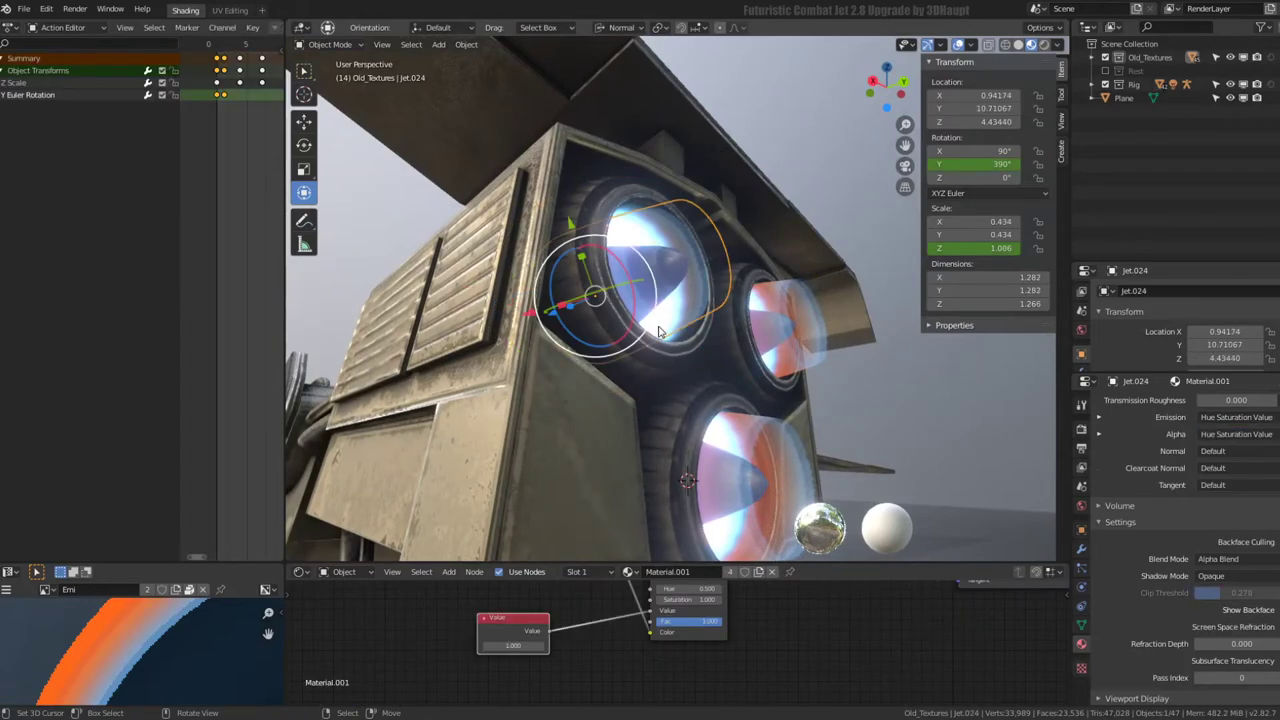
{"action": "key", "text": "KP_3"}
{"action": "mouse_move", "coordinate": [722, 272]}
{"action": "middle_mouse_down"}
{"action": "mouse_move", "coordinate": [687, 271]}
{"action": "mouse_move", "coordinate": [723, 266]}
{"action": "middle_mouse_up"}
{"action": "left_click", "coordinate": [756, 234]}
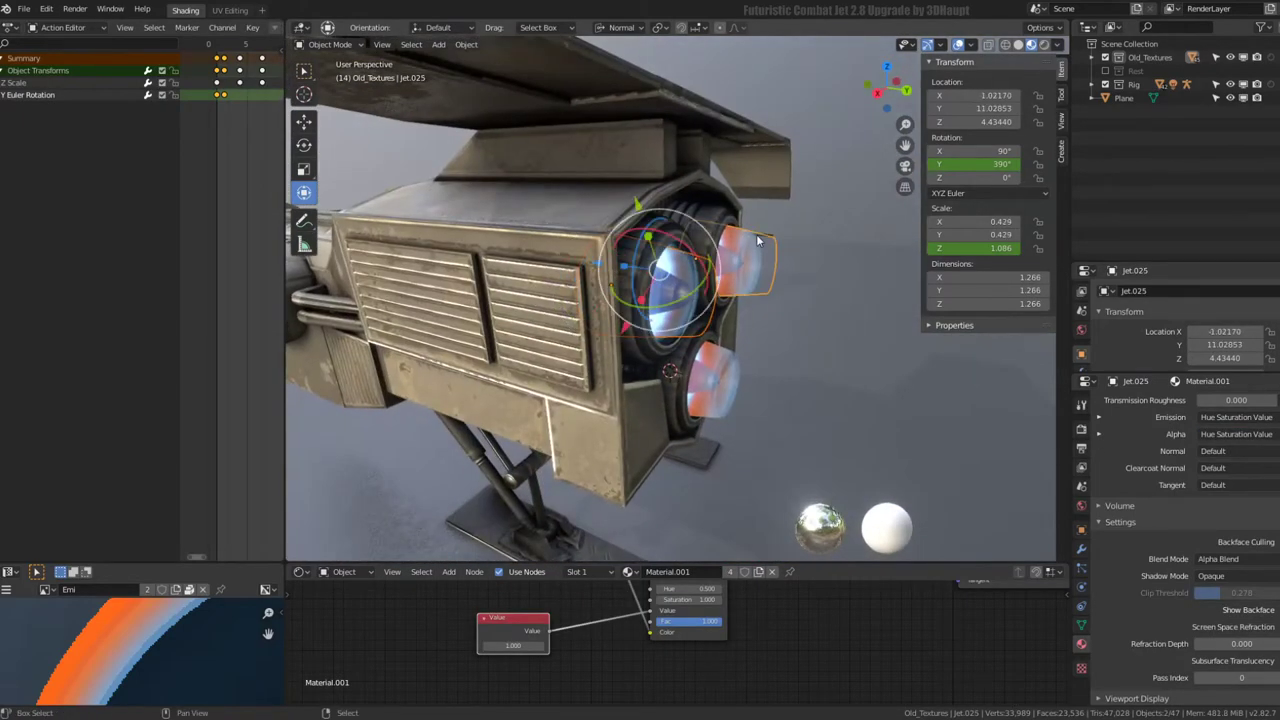
{"action": "left_click", "coordinate": [734, 368], "text": "shift"}
- From the Right view, flatten the flames along Z, then clear their scale to 1
{"action": "key", "text": "KP_3"}
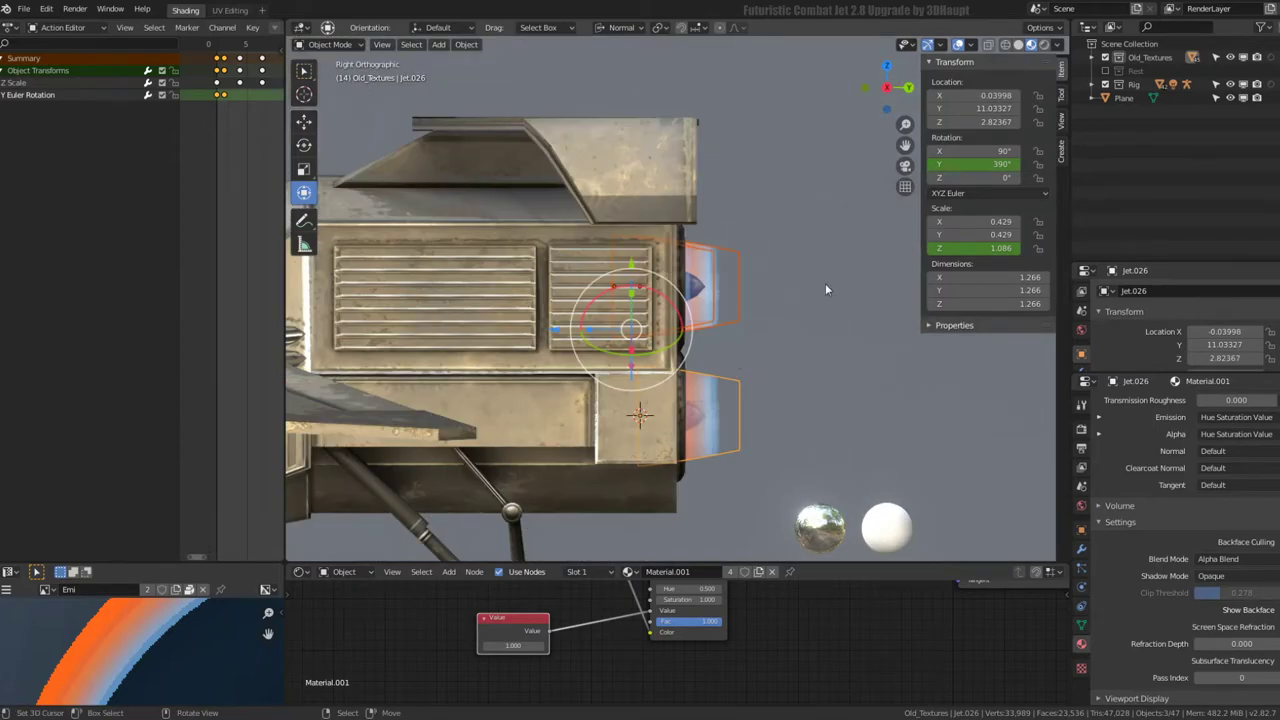
{"action": "key", "text": "s"}
{"action": "key", "text": "z"}
{"action": "key", "text": "z"}
{"action": "left_click", "coordinate": [795, 287]}
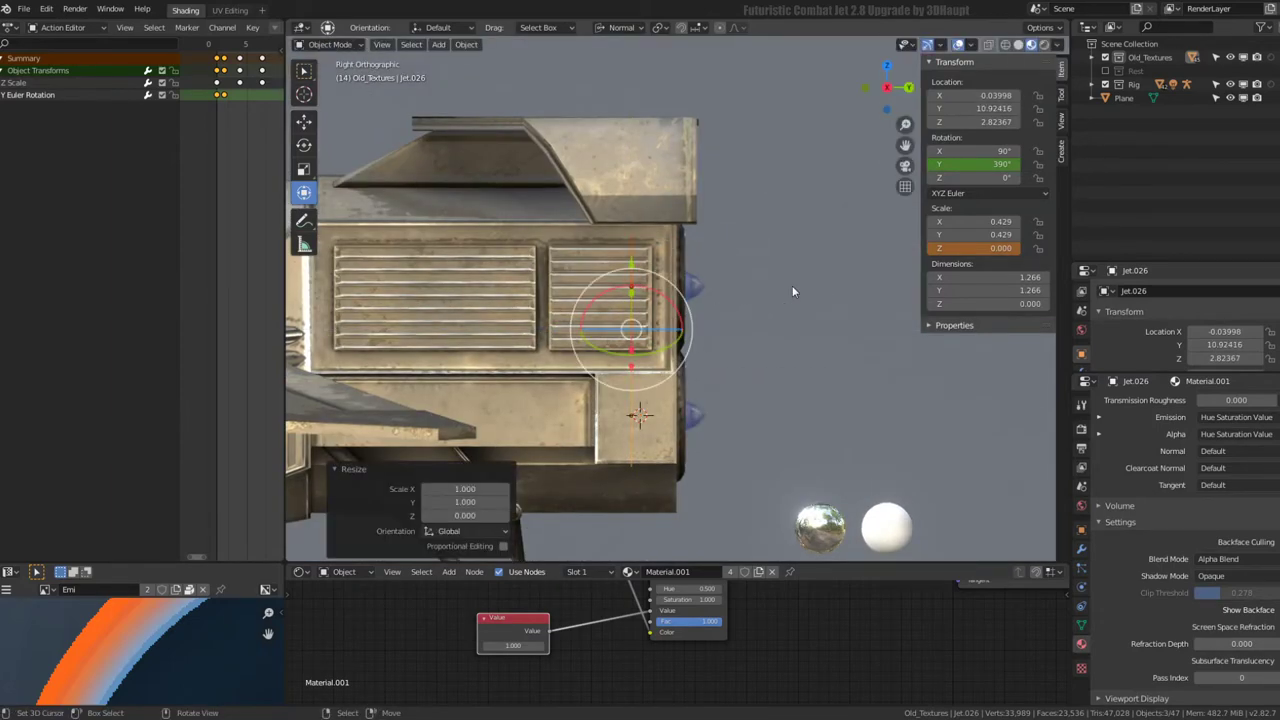
{"action": "key", "text": "alt+s"}
{"action": "middle_click_drag", "start_coordinate": [792, 291], "coordinate": [736, 232]}
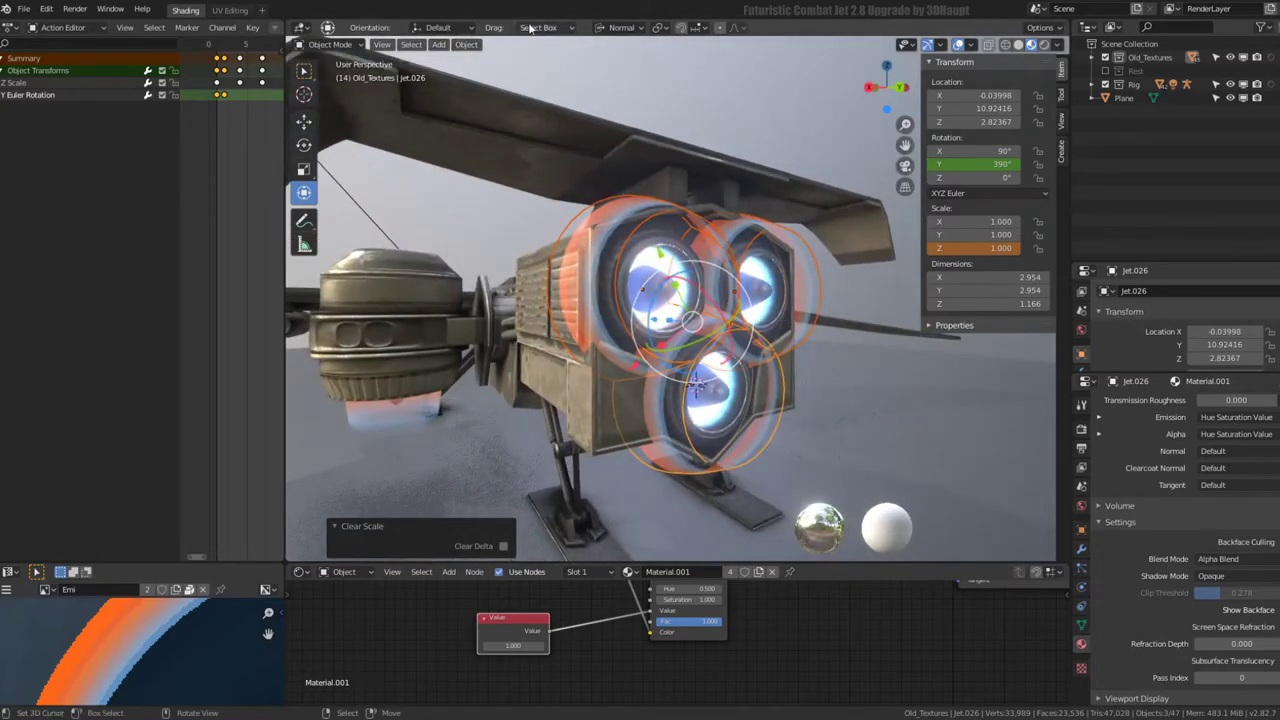
- With Individual Origins pivot, shrink the flames to 0.511 and push them into the nozzles along Z
{"action": "left_click", "coordinate": [660, 29]}
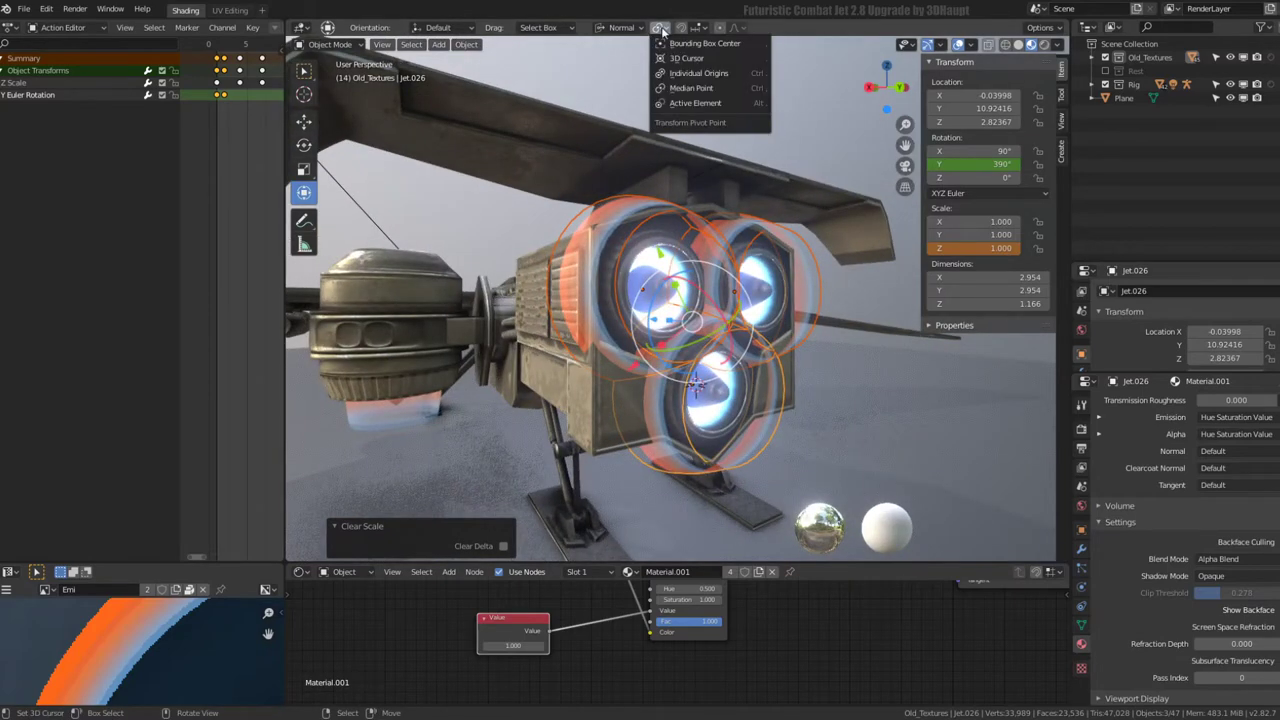
{"action": "left_click", "coordinate": [702, 73]}
{"action": "key", "text": "s"}
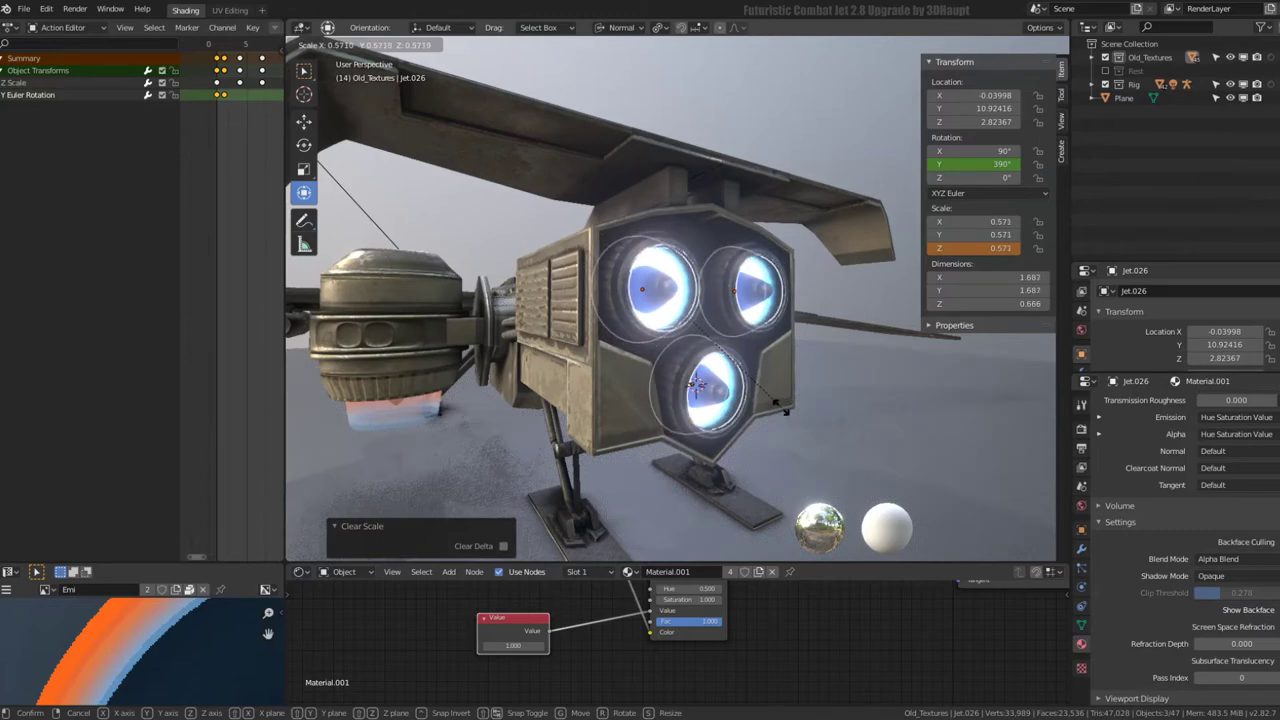
{"action": "left_click", "coordinate": [768, 398]}
{"action": "middle_click_drag", "start_coordinate": [768, 398], "coordinate": [621, 311]}
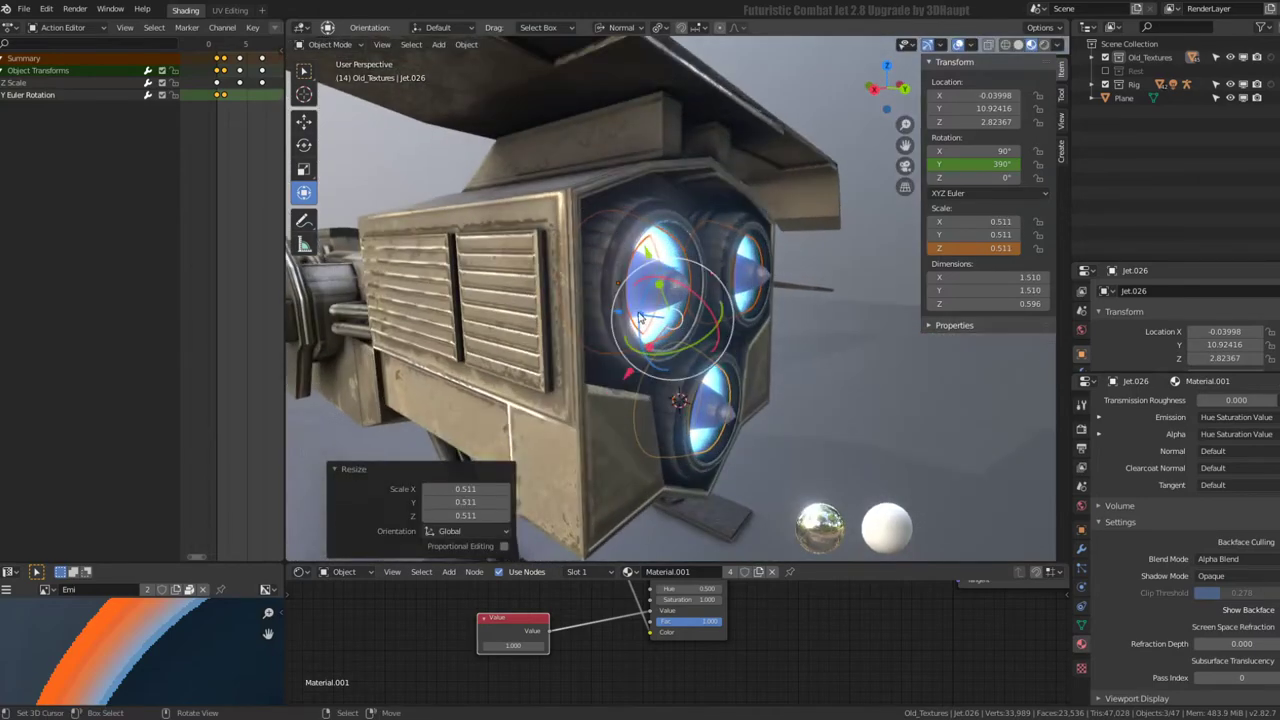
{"action": "key", "text": "g"}
{"action": "key", "text": "z"}
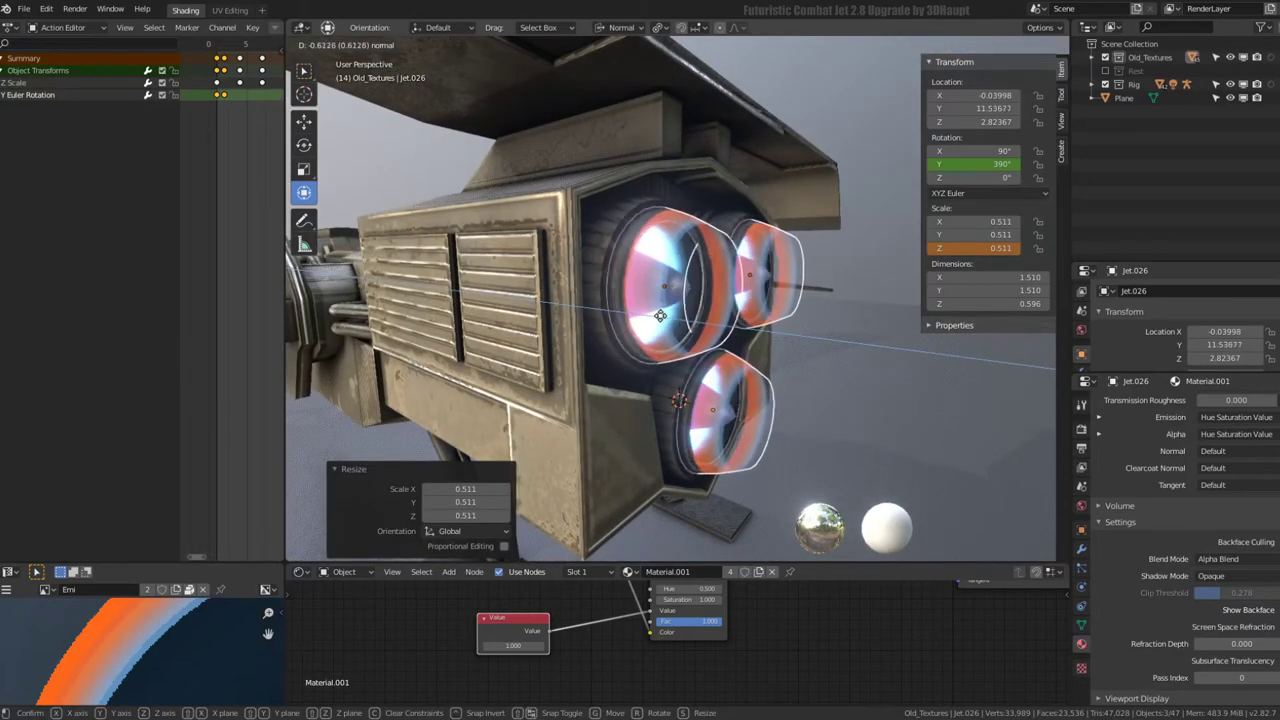
{"action": "left_click", "coordinate": [657, 316]}
- Scale the flames further down to 0.428, stop playback and slide them along their axis
{"action": "mouse_move", "coordinate": [657, 316]}
{"action": "middle_mouse_down"}
{"action": "mouse_move", "coordinate": [540, 294]}
{"action": "mouse_move", "coordinate": [634, 310]}
{"action": "middle_mouse_up"}
{"action": "key", "text": "s"}
{"action": "left_click", "coordinate": [600, 305]}
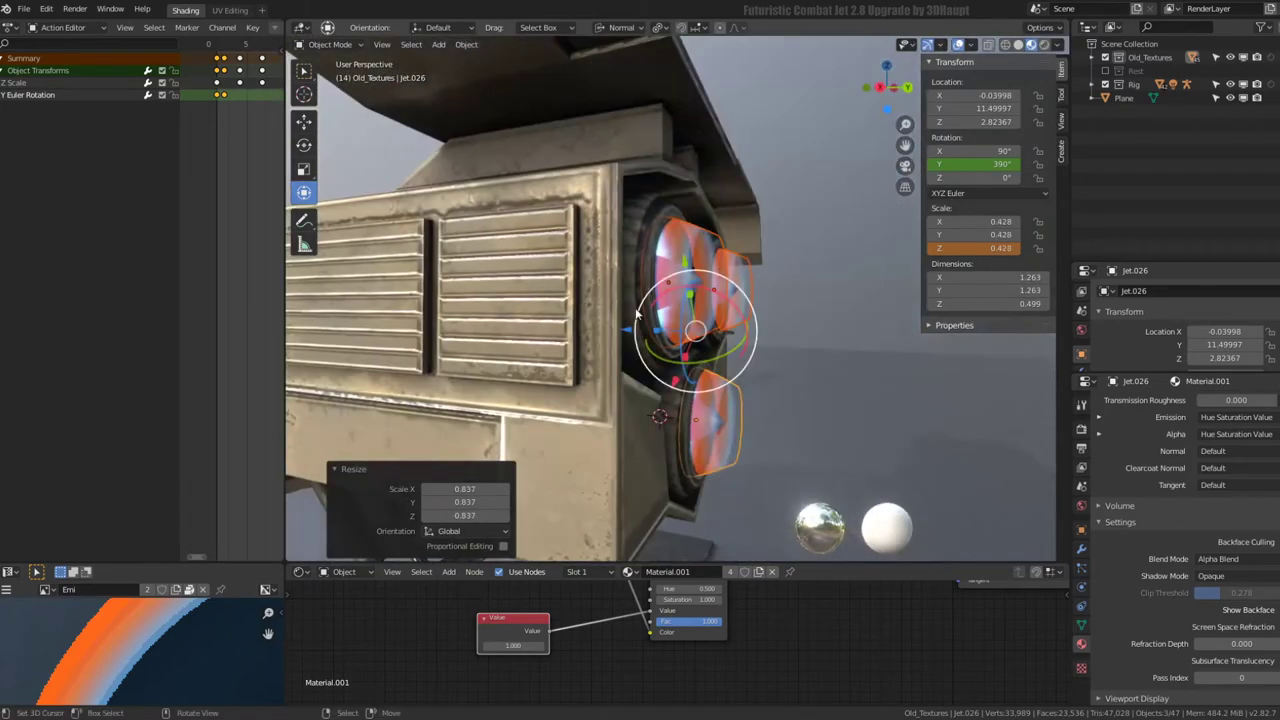
{"action": "key", "text": "space"}
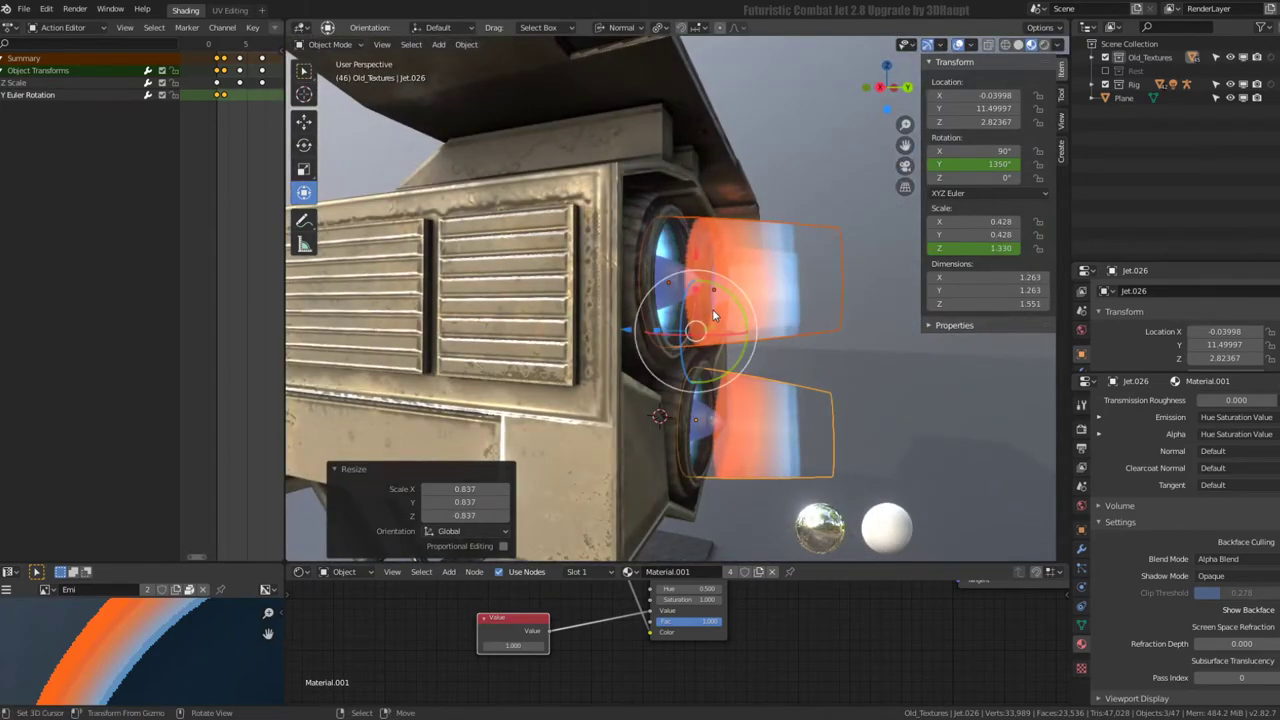
{"action": "middle_click_drag", "start_coordinate": [697, 318], "coordinate": [740, 298]}
{"action": "left_click_drag", "start_coordinate": [606, 337], "coordinate": [565, 338]}
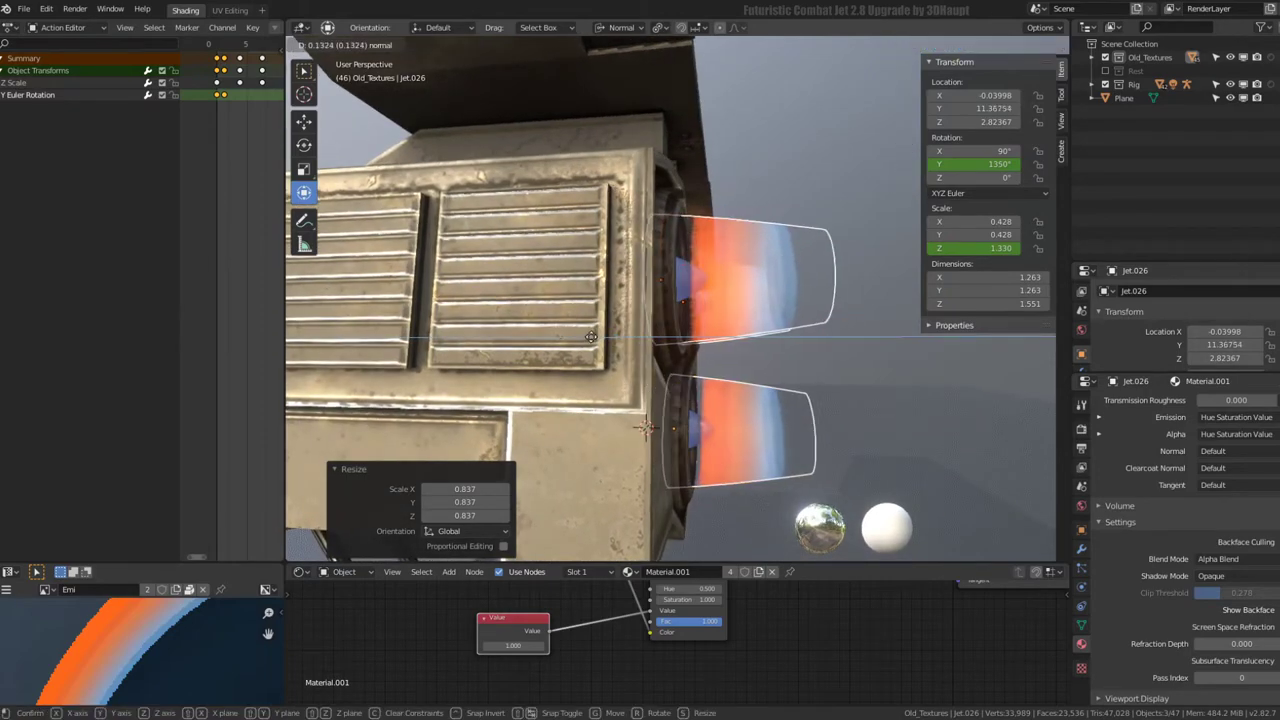
{"action": "mouse_move", "coordinate": [565, 338]}
{"action": "middle_mouse_down"}
{"action": "mouse_move", "coordinate": [530, 323]}
{"action": "mouse_move", "coordinate": [505, 269]}
{"action": "mouse_move", "coordinate": [543, 234]}
{"action": "mouse_move", "coordinate": [759, 295]}
{"action": "mouse_move", "coordinate": [751, 347]}
{"action": "mouse_move", "coordinate": [613, 378]}
{"action": "mouse_move", "coordinate": [543, 363]}
{"action": "mouse_move", "coordinate": [576, 338]}
{"action": "mouse_move", "coordinate": [507, 334]}
{"action": "mouse_move", "coordinate": [530, 325]}
{"action": "middle_mouse_up"}
- Play the animation and zoom in and out to preview the flames
{"action": "key", "text": "space"}
{"action": "scroll", "coordinate": [530, 323], "scroll_direction": "down", "scroll_amount": 3}
{"action": "scroll", "coordinate": [575, 331], "scroll_direction": "up", "scroll_amount": 3}
{"action": "scroll", "coordinate": [575, 331], "scroll_direction": "down", "scroll_amount": 3}
{"action": "scroll", "coordinate": [550, 321], "scroll_direction": "up", "scroll_amount": 3}
{"action": "scroll", "coordinate": [520, 276], "scroll_direction": "down", "scroll_amount": 3}
{"action": "mouse_move", "coordinate": [520, 276]}
{"action": "middle_mouse_down"}
{"action": "mouse_move", "coordinate": [505, 283]}
{"action": "mouse_move", "coordinate": [635, 276]}
{"action": "middle_mouse_up"}
{"action": "scroll", "coordinate": [635, 276], "scroll_direction": "up", "scroll_amount": 3}
- Edit the upper flame Jet.025's mesh in vertex select mode
{"action": "left_click", "coordinate": [704, 232]}
{"action": "key", "text": "Tab"}
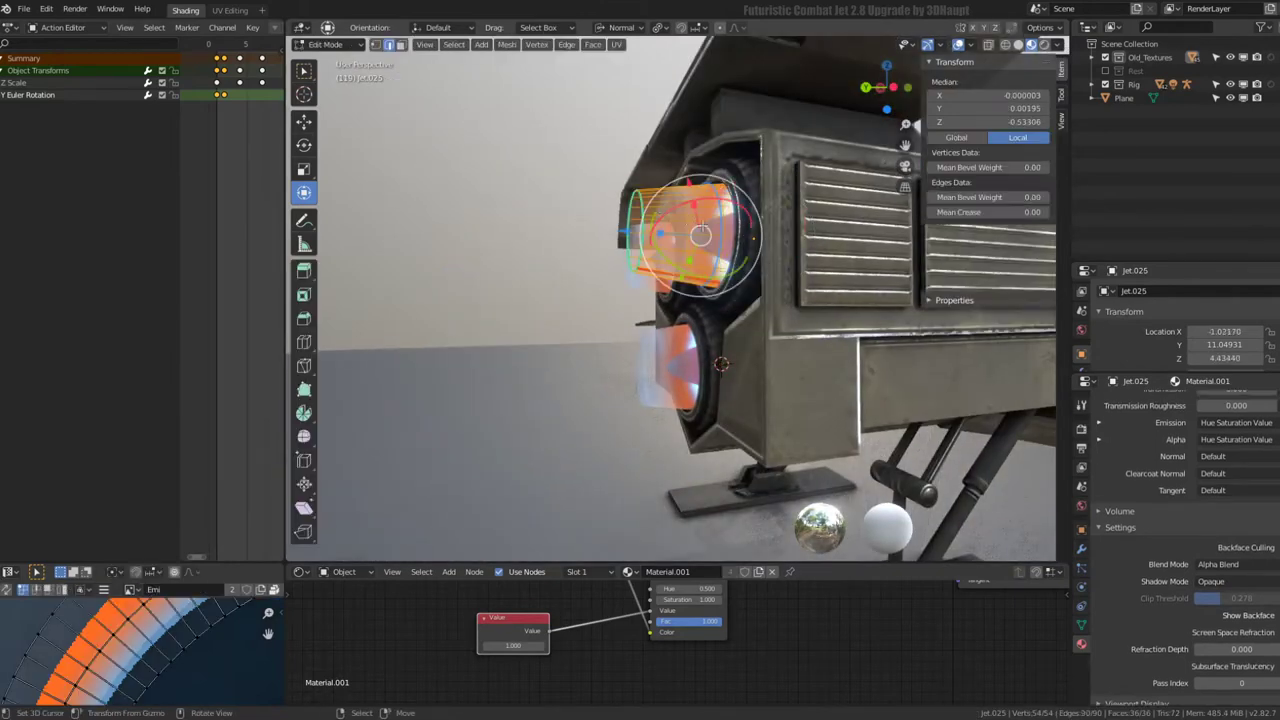
{"action": "left_click", "coordinate": [375, 44]}
{"action": "scroll", "coordinate": [520, 190], "scroll_direction": "up", "scroll_amount": 3}
{"action": "middle_click_drag", "start_coordinate": [520, 190], "coordinate": [520, 188]}
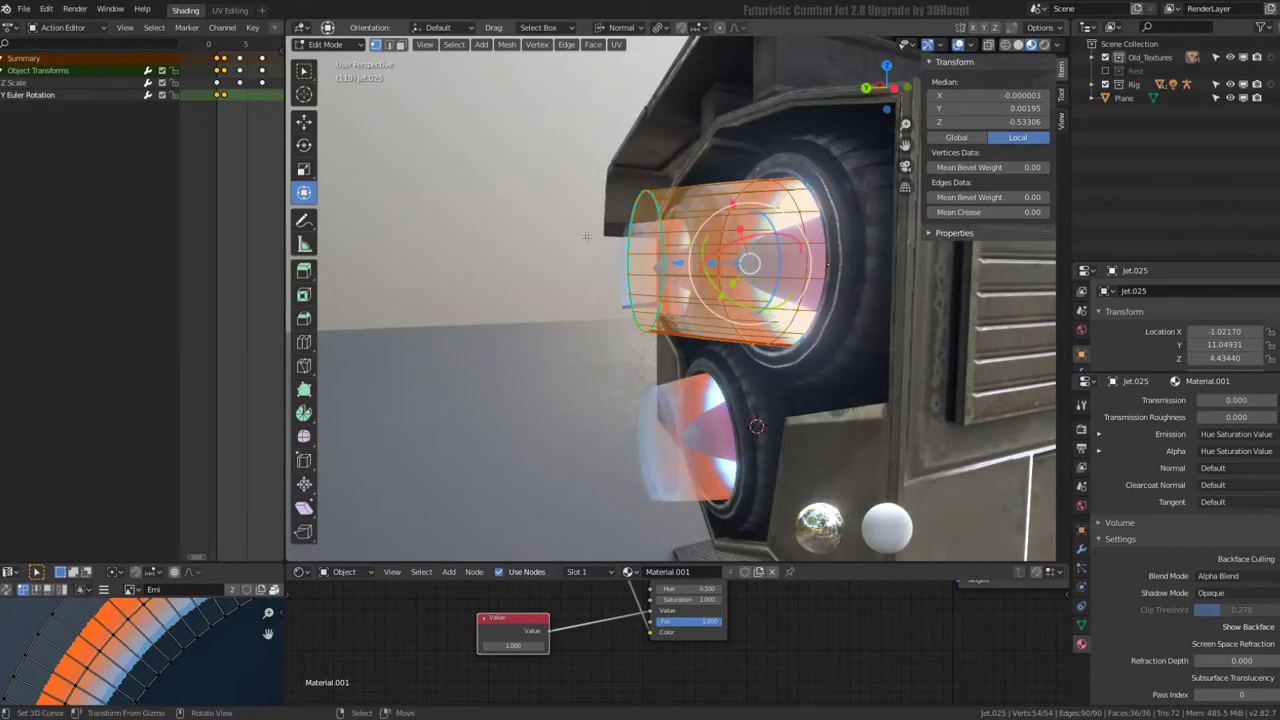
- Select the rim loop by shortest path with 2 selected, 1 deselected alternating
{"action": "left_click", "coordinate": [628, 306]}
{"action": "left_click", "coordinate": [623, 220], "text": "ctrl"}
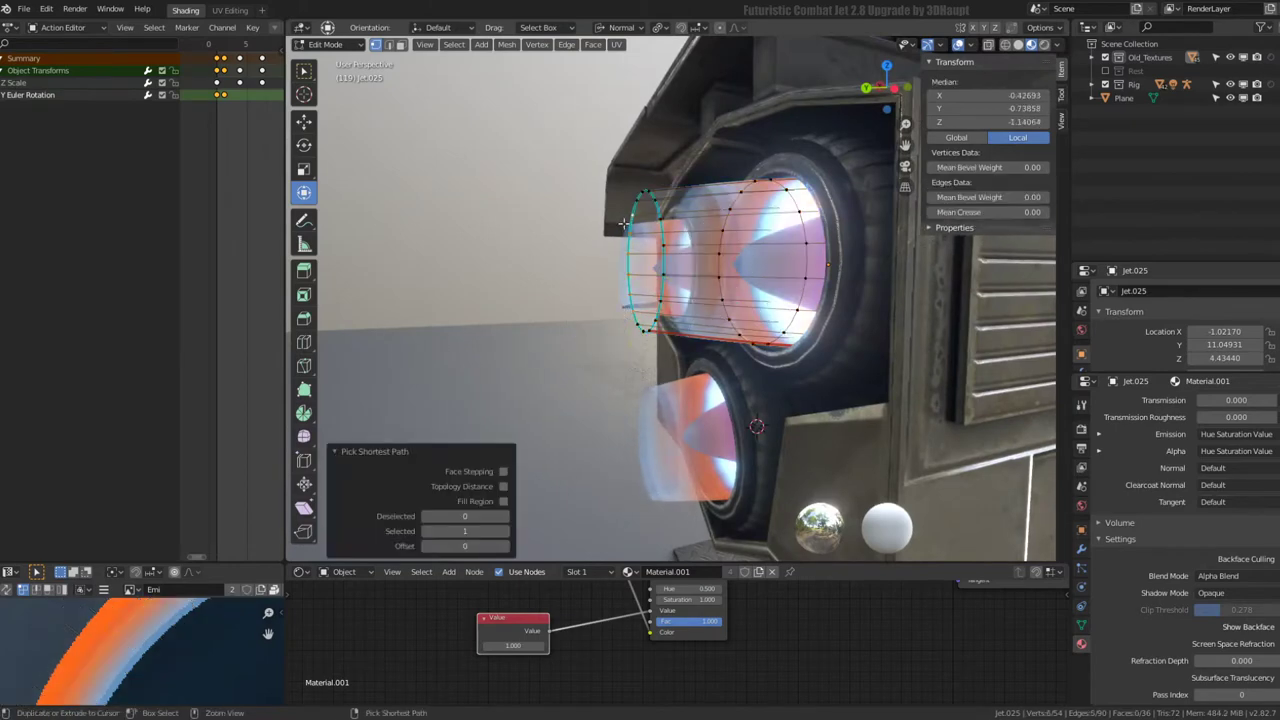
{"action": "left_click", "coordinate": [508, 530]}
{"action": "mouse_move", "coordinate": [618, 226]}
{"action": "middle_mouse_down"}
{"action": "mouse_move", "coordinate": [717, 184]}
{"action": "mouse_move", "coordinate": [634, 181]}
{"action": "middle_mouse_up"}
{"action": "scroll", "coordinate": [640, 380], "scroll_direction": "up", "scroll_amount": 5}
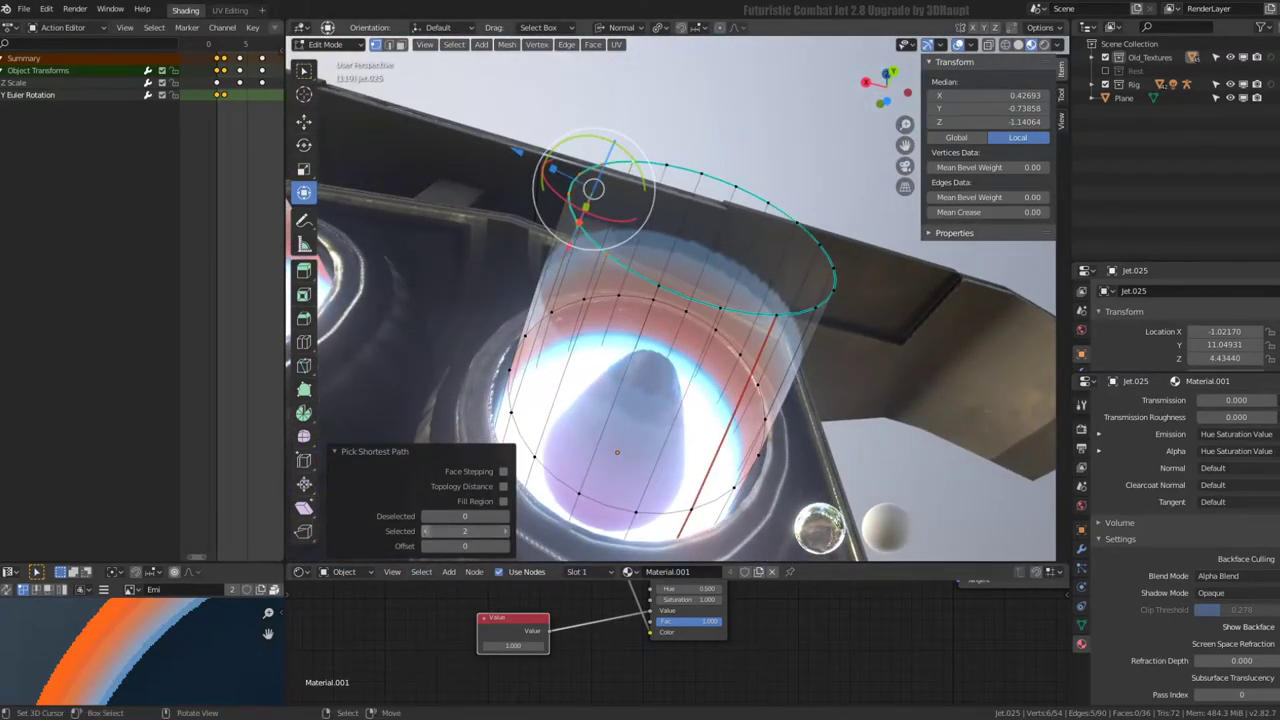
{"action": "left_click", "coordinate": [505, 518]}
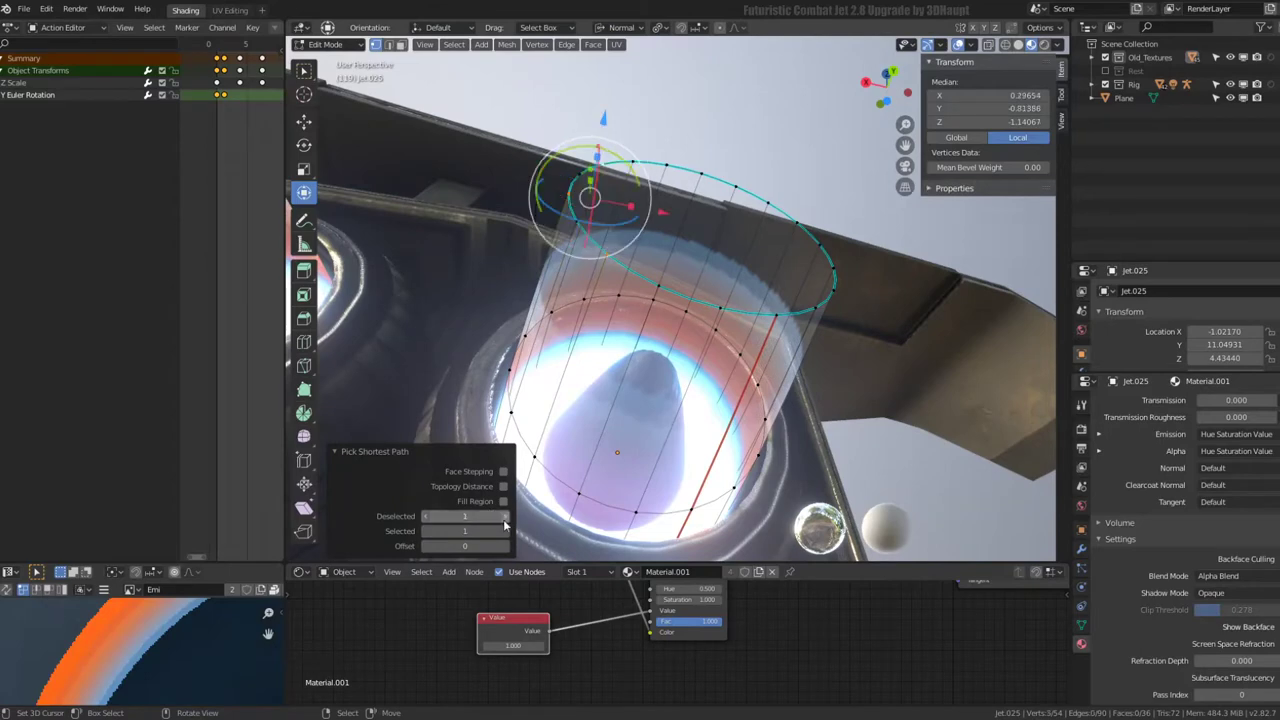
{"action": "left_click", "coordinate": [800, 228], "text": "ctrl"}
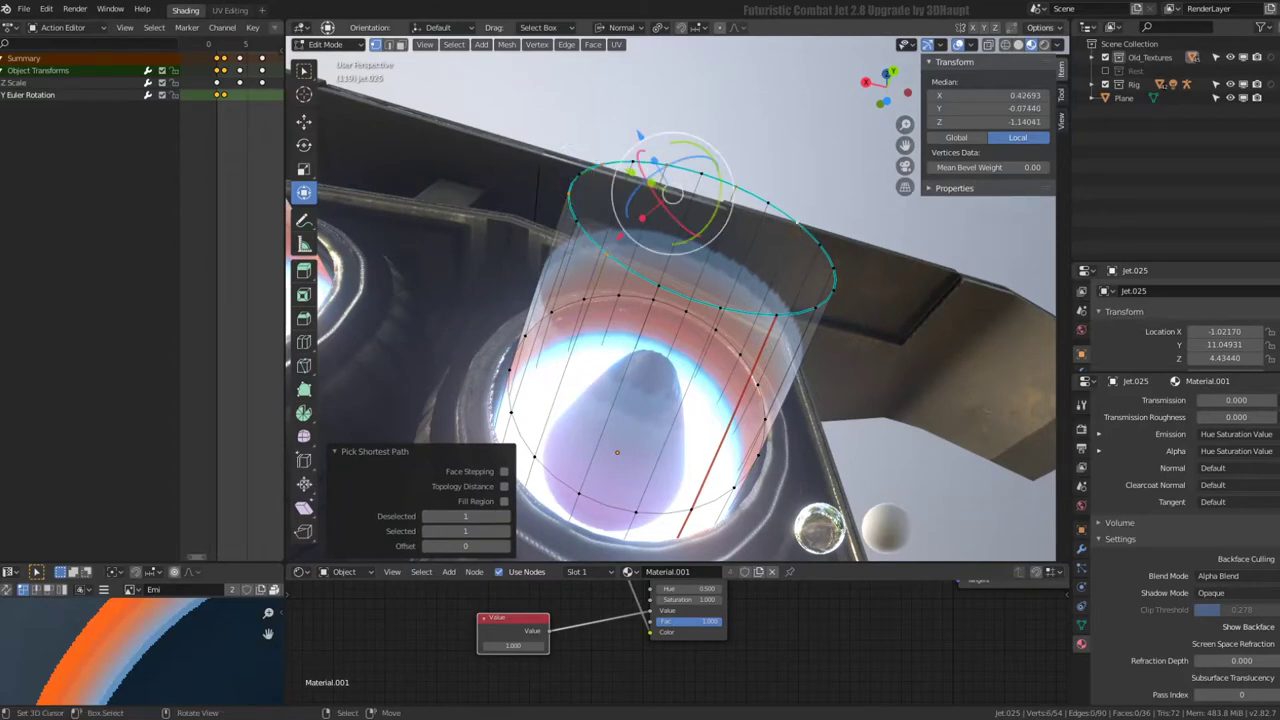
{"action": "left_click", "coordinate": [1018, 46]}
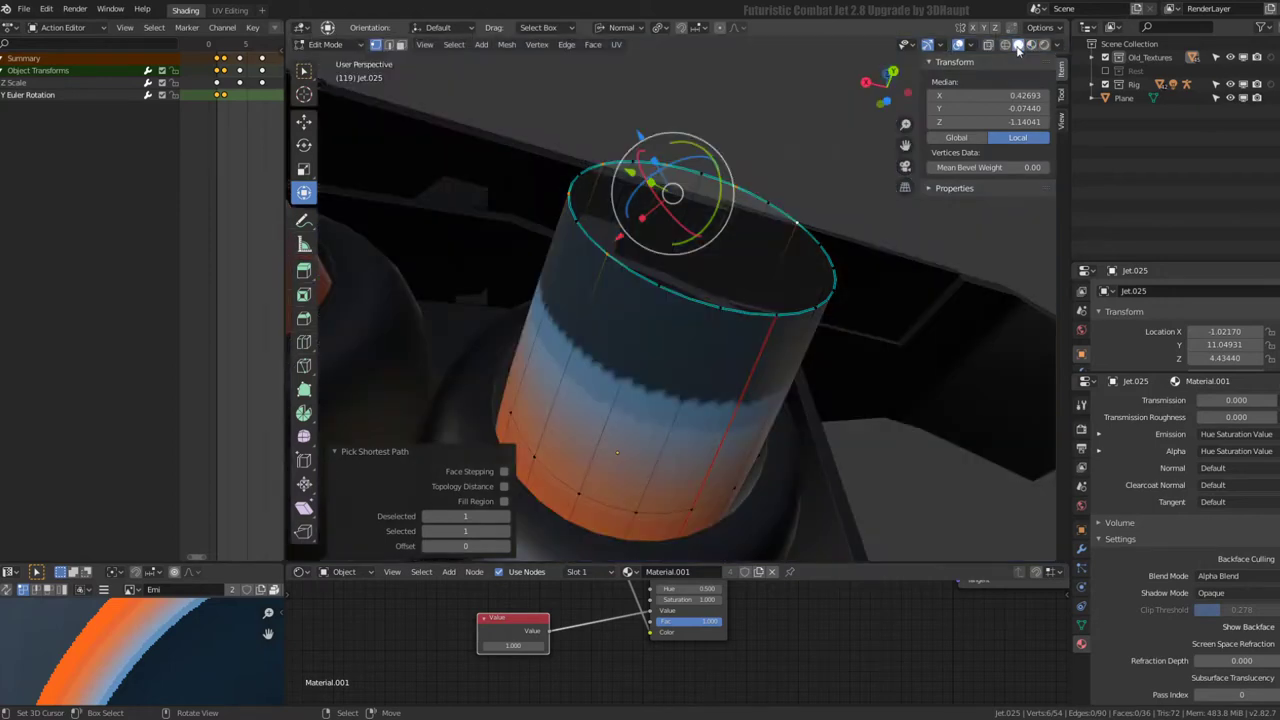
{"action": "left_click", "coordinate": [700, 321], "text": "ctrl"}
- Restore material preview shading and try extruding the rim loop, cancelling twice
{"action": "left_click", "coordinate": [1032, 45]}
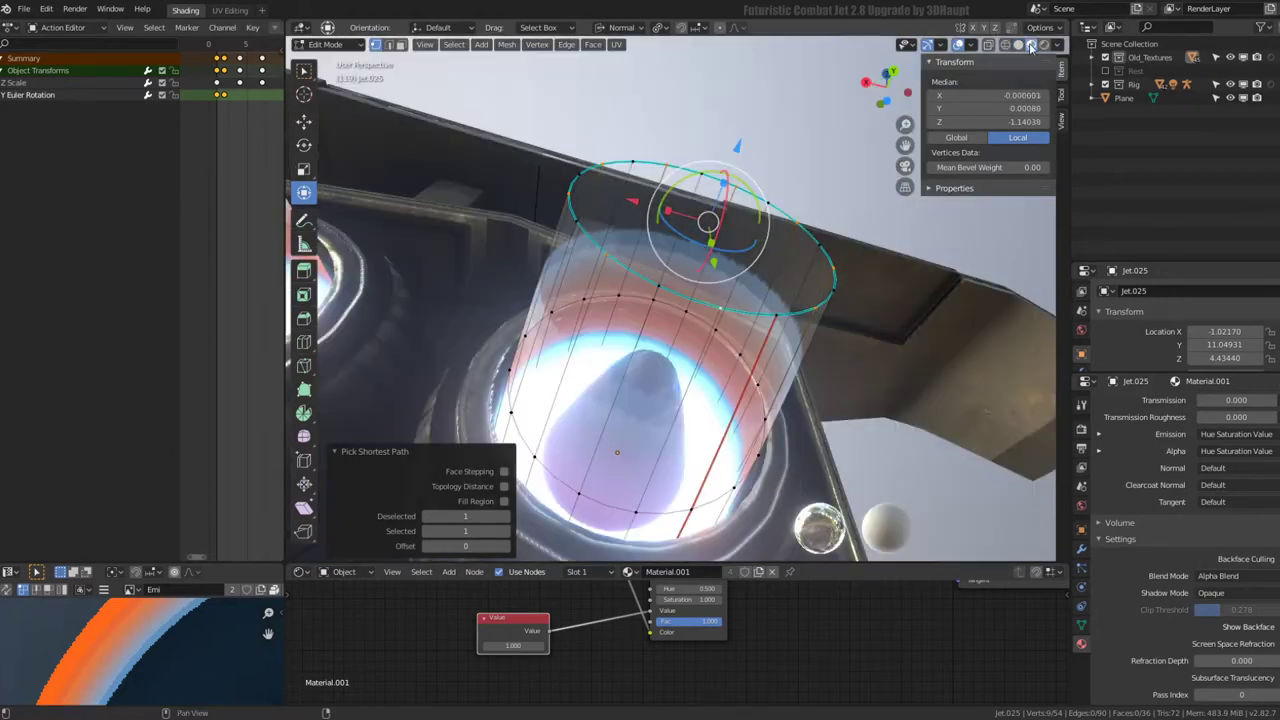
{"action": "scroll", "coordinate": [747, 161], "scroll_direction": "down", "scroll_amount": 4}
{"action": "key", "text": "e"}
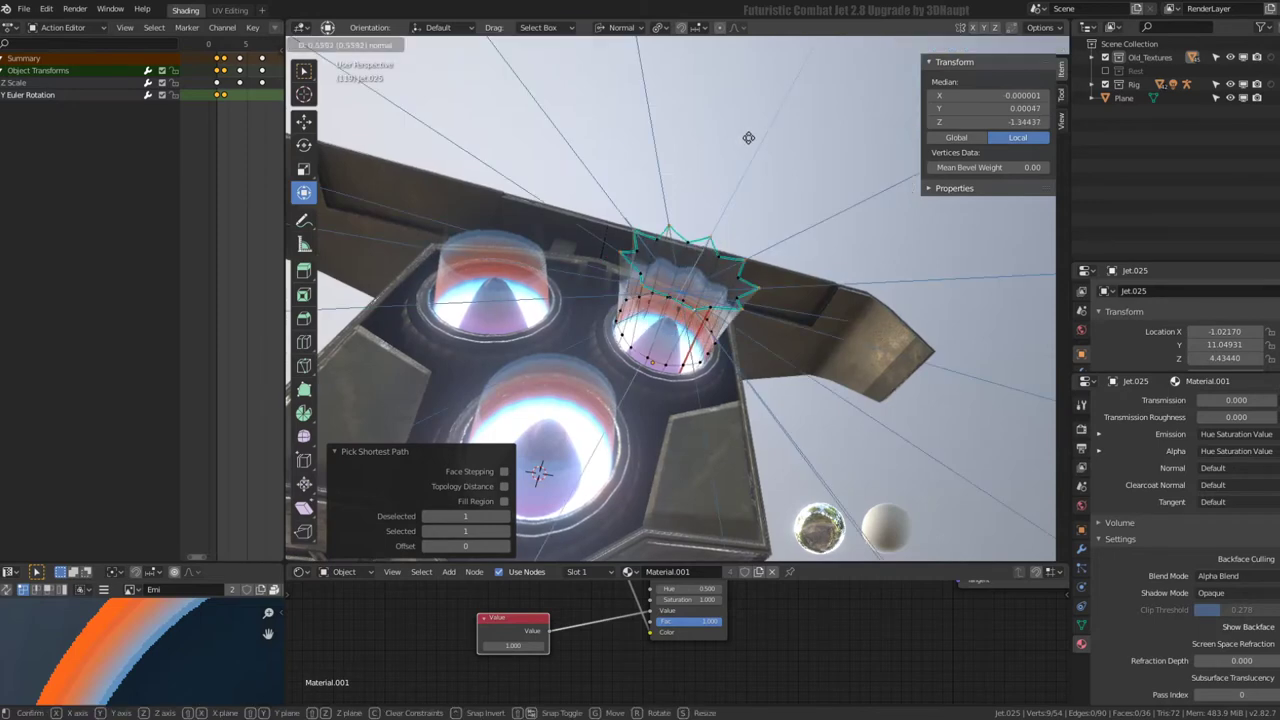
{"action": "key", "text": "Escape"}
{"action": "key", "text": "e"}
{"action": "key", "text": "Escape"}
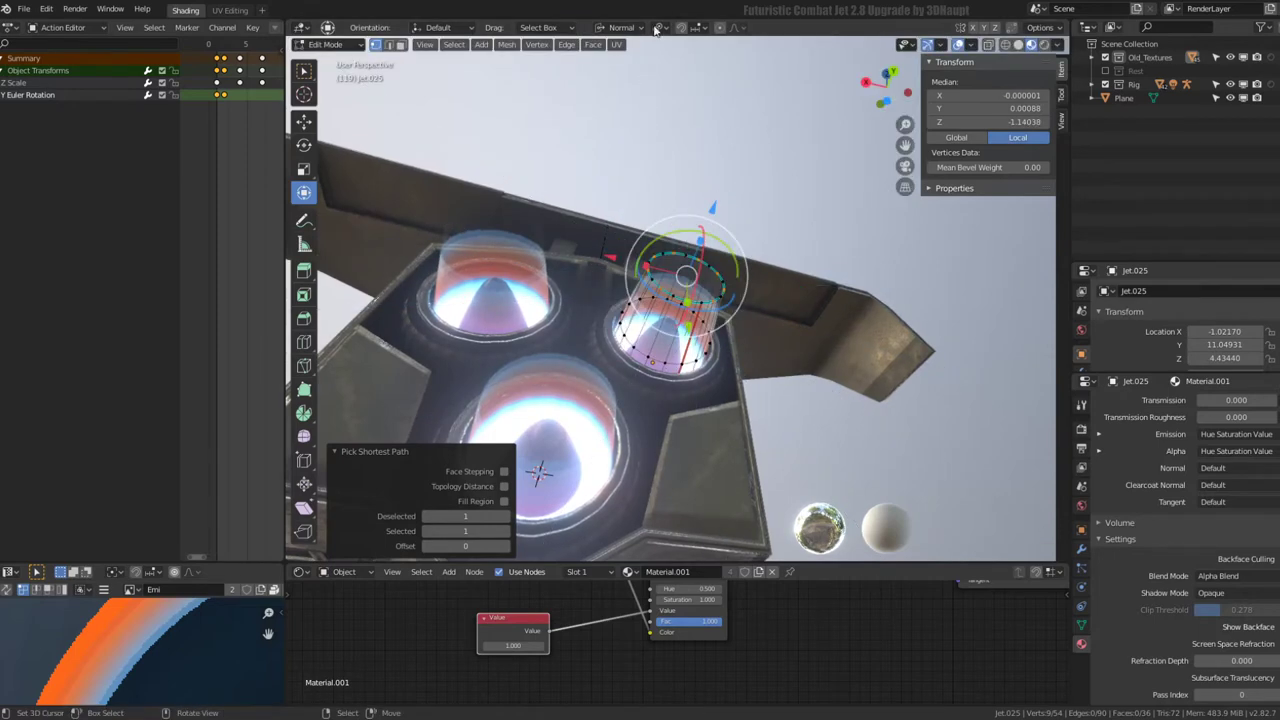
- Set the pivot to Median Point and extrude the rim loop outward into a jagged tail
{"action": "left_click", "coordinate": [620, 27]}
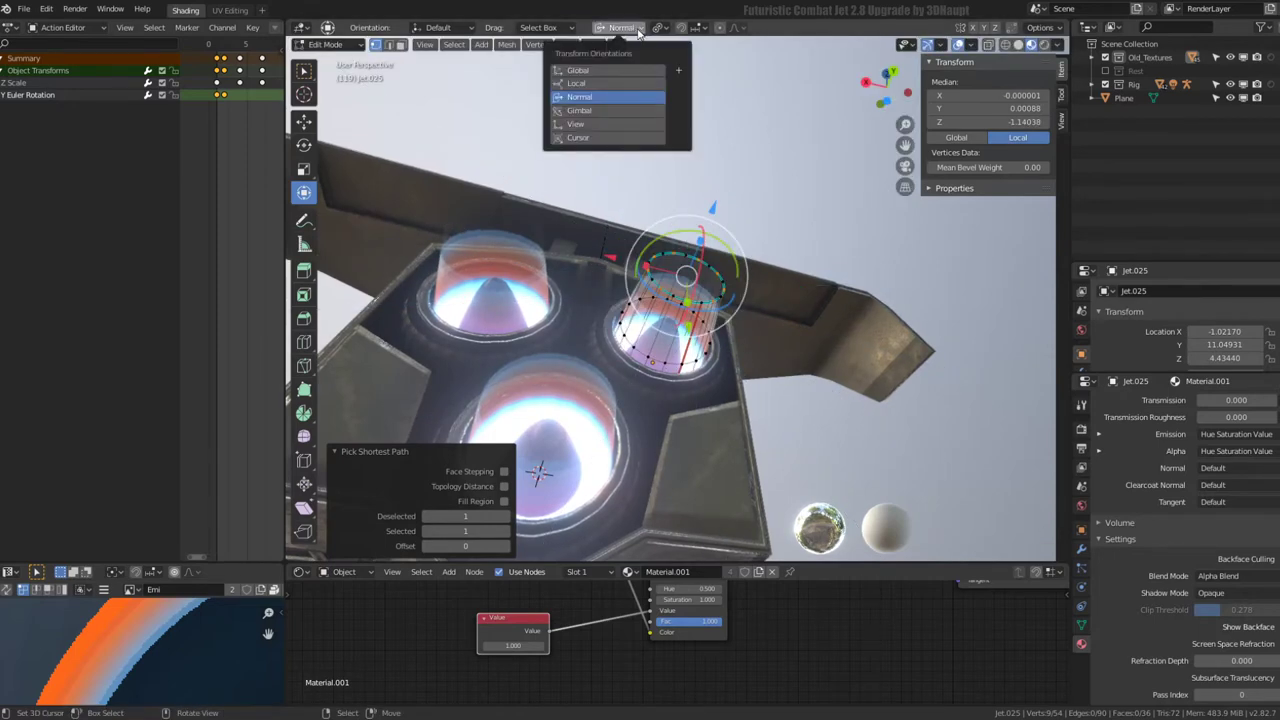
{"action": "left_click", "coordinate": [662, 28]}
{"action": "left_click", "coordinate": [703, 89]}
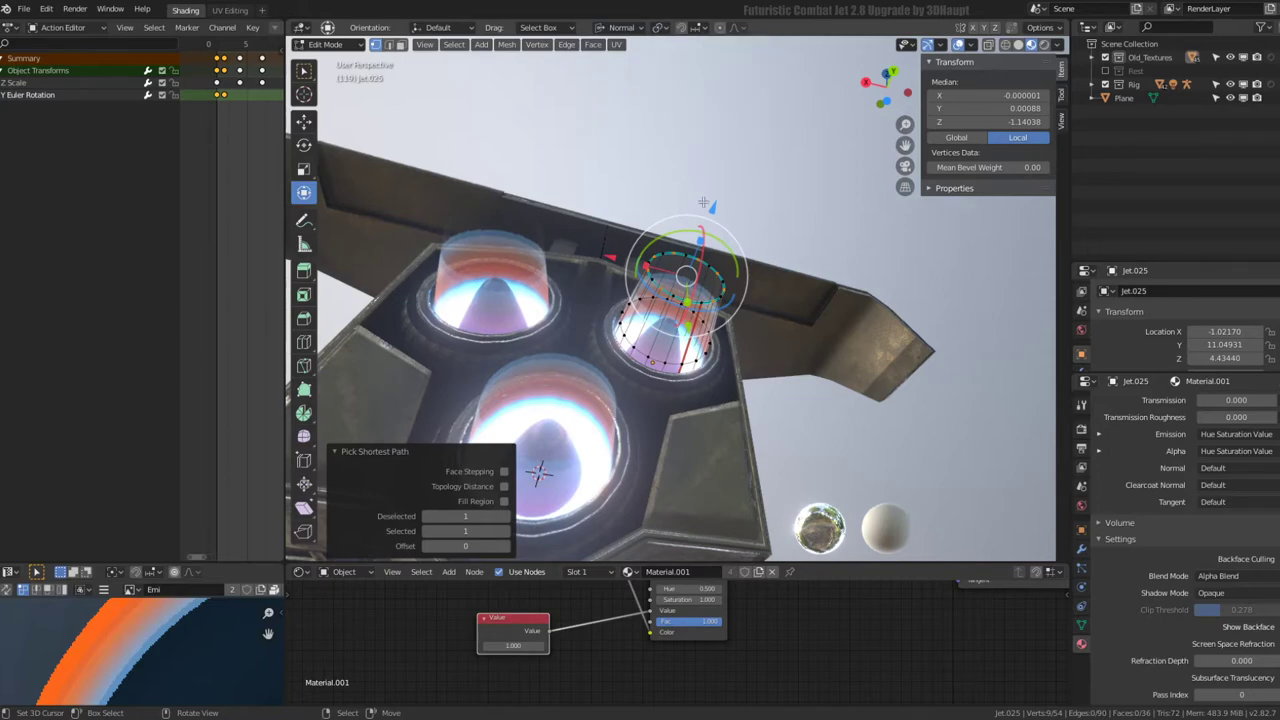
{"action": "key", "text": "e"}
{"action": "left_click", "coordinate": [750, 121]}
{"action": "key", "text": "Tab"}
{"action": "mouse_move", "coordinate": [750, 121]}
{"action": "middle_mouse_down"}
{"action": "mouse_move", "coordinate": [606, 217]}
{"action": "mouse_move", "coordinate": [684, 169]}
{"action": "mouse_move", "coordinate": [561, 349]}
{"action": "mouse_move", "coordinate": [639, 353]}
{"action": "mouse_move", "coordinate": [790, 299]}
{"action": "mouse_move", "coordinate": [811, 273]}
{"action": "mouse_move", "coordinate": [759, 324]}
{"action": "mouse_move", "coordinate": [764, 365]}
{"action": "mouse_move", "coordinate": [753, 213]}
{"action": "middle_mouse_up"}
- Slide the flame's tip loop 0.656 back toward the nozzle and scale it wider
{"action": "key", "text": "Tab"}
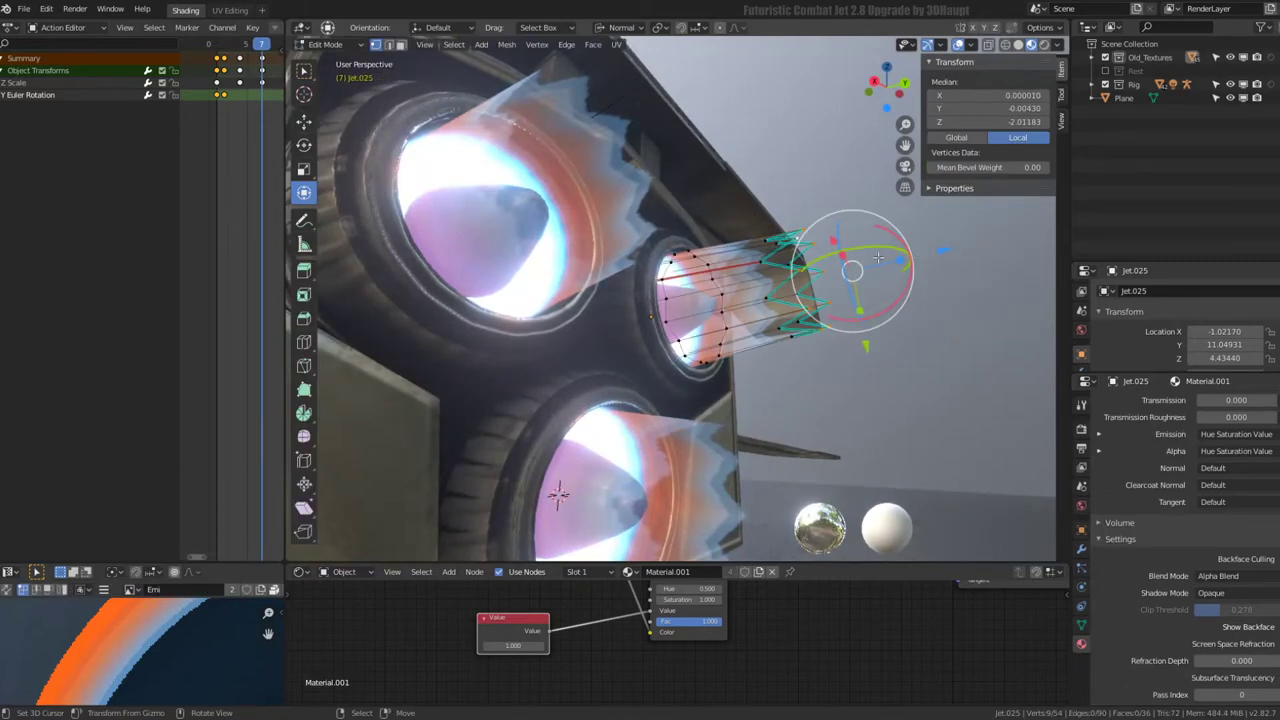
{"action": "left_click", "coordinate": [700, 280], "text": "alt"}
{"action": "left_click", "coordinate": [779, 262], "text": "alt"}
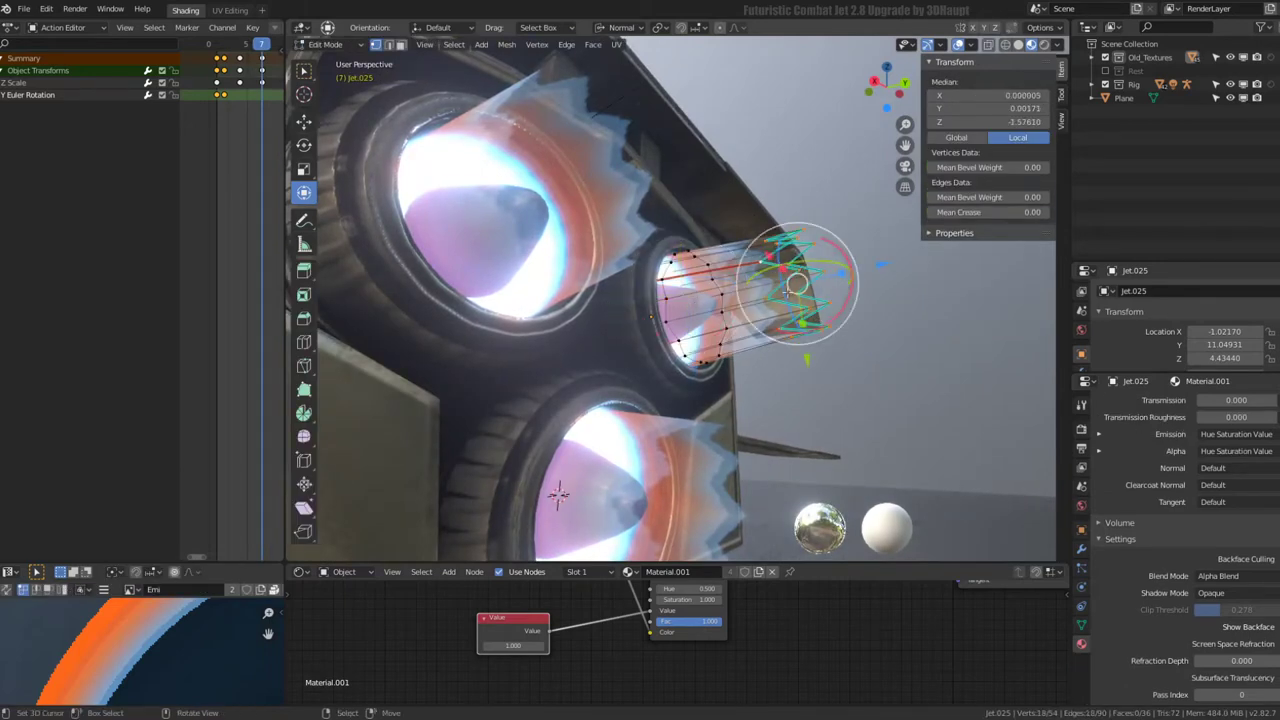
{"action": "left_click_drag", "start_coordinate": [870, 261], "coordinate": [847, 257]}
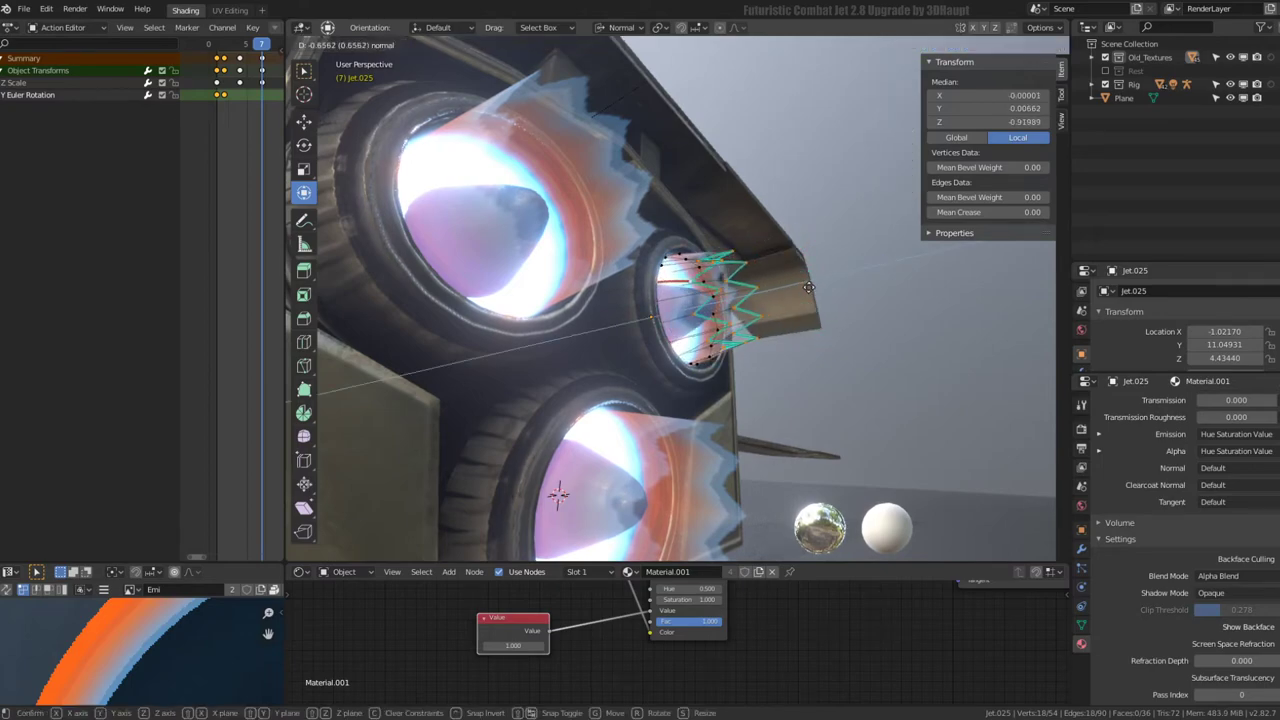
{"action": "mouse_move", "coordinate": [847, 257]}
{"action": "middle_mouse_down"}
{"action": "mouse_move", "coordinate": [741, 190]}
{"action": "mouse_move", "coordinate": [631, 264]}
{"action": "middle_mouse_up"}
{"action": "key", "text": "Tab"}
{"action": "key", "text": "Tab"}
{"action": "key", "text": "s"}
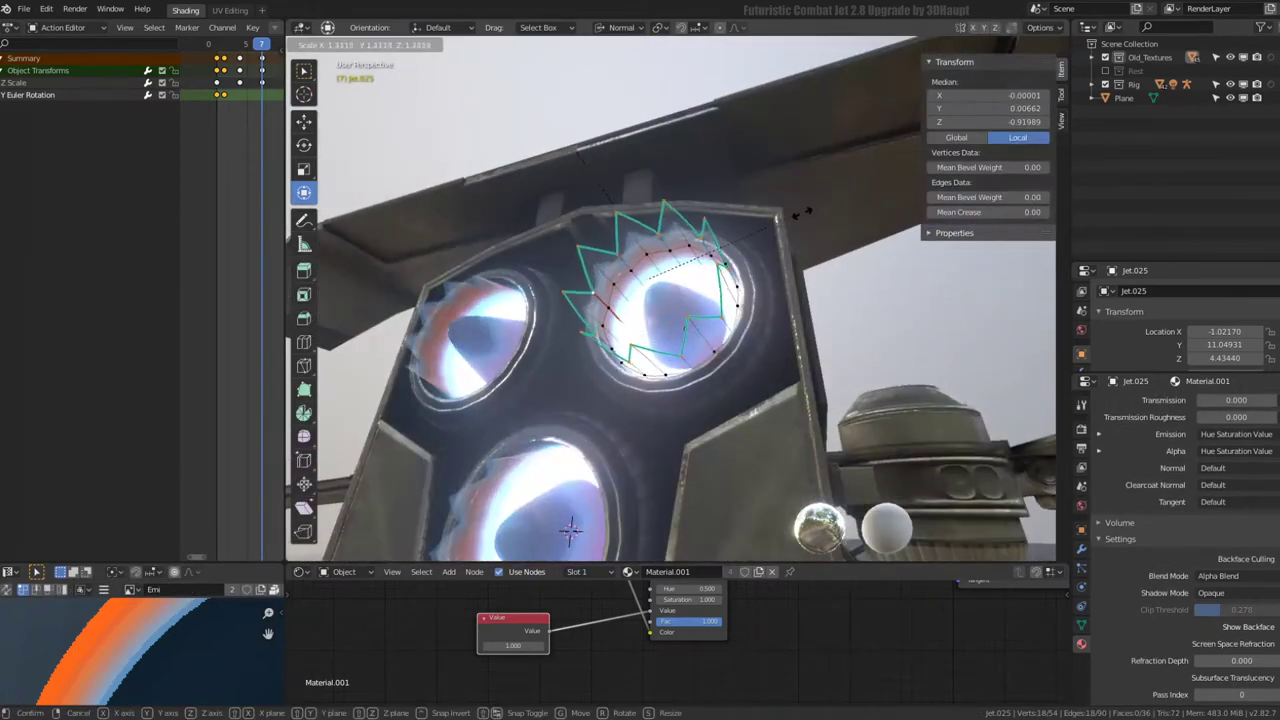
{"action": "left_click", "coordinate": [703, 232]}
{"action": "key", "text": "Tab"}
{"action": "mouse_move", "coordinate": [700, 217]}
{"action": "middle_mouse_down"}
{"action": "mouse_move", "coordinate": [556, 297]}
{"action": "mouse_move", "coordinate": [740, 354]}
{"action": "mouse_move", "coordinate": [796, 299]}
{"action": "middle_mouse_up"}
- In Edit Mode, move the flame mesh's tip loop along Z and scale it
{"action": "scroll", "coordinate": [790, 280], "scroll_direction": "up", "scroll_amount": 4}
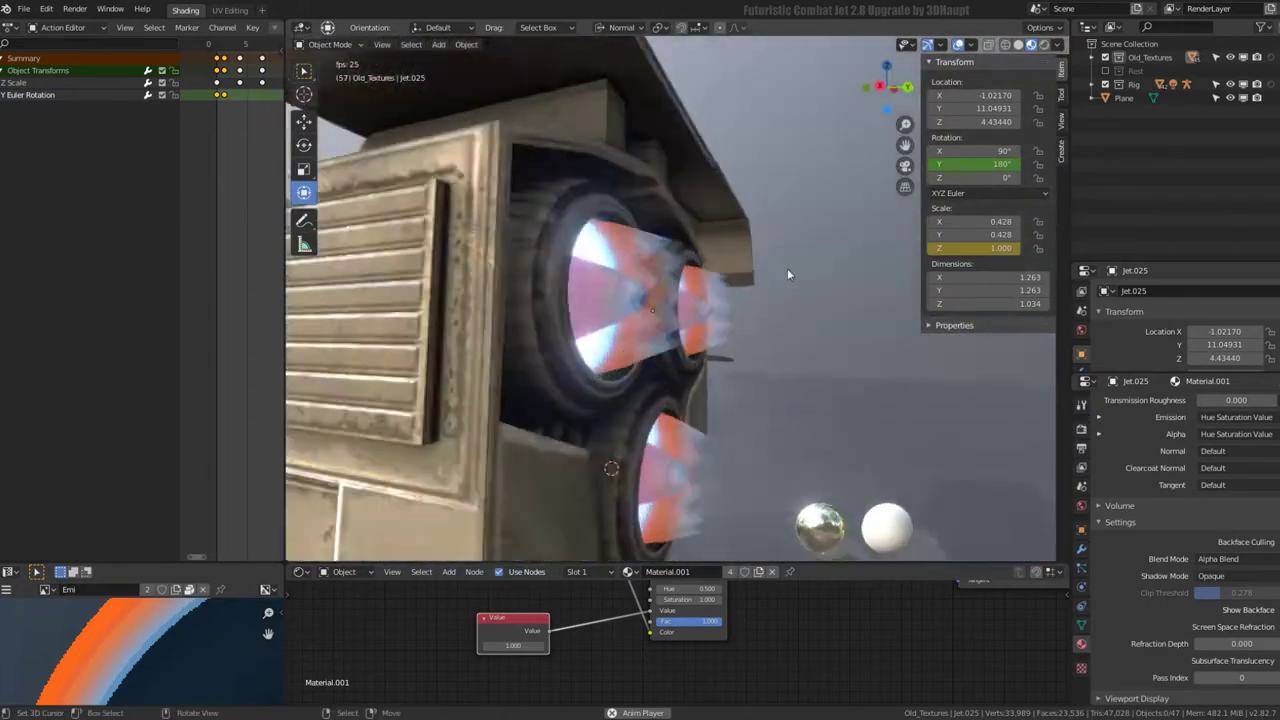
{"action": "scroll", "coordinate": [787, 268], "scroll_direction": "up", "scroll_amount": 2}
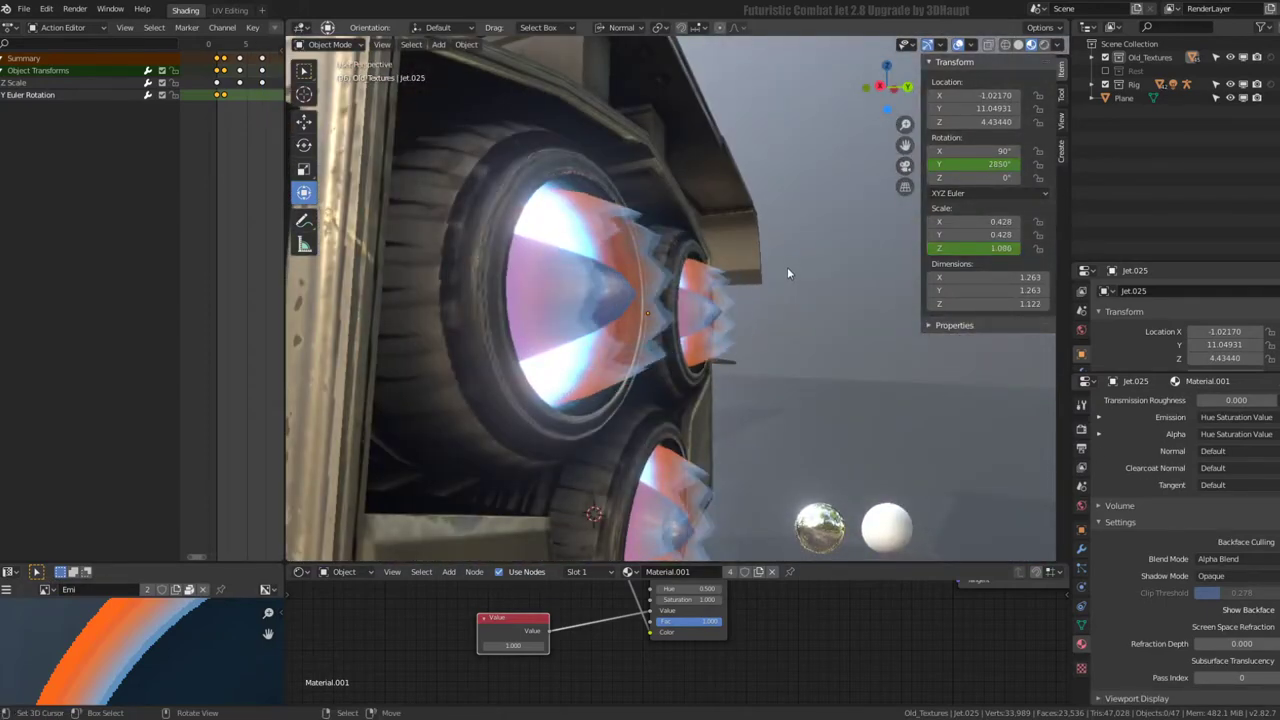
{"action": "key", "text": "Tab"}
{"action": "key", "text": "g"}
{"action": "key", "text": "z"}
{"action": "key", "text": "z"}
{"action": "left_click", "coordinate": [830, 350]}
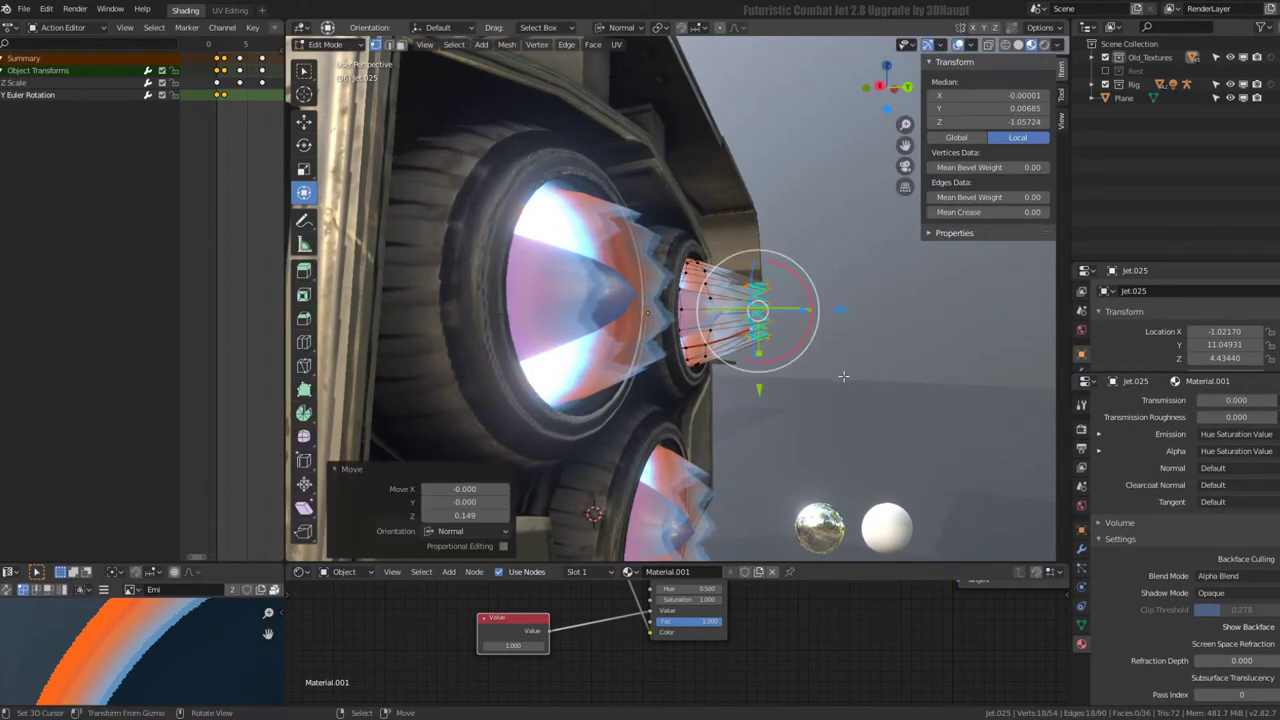
{"action": "key", "text": "s"}
{"action": "left_click", "coordinate": [852, 392]}
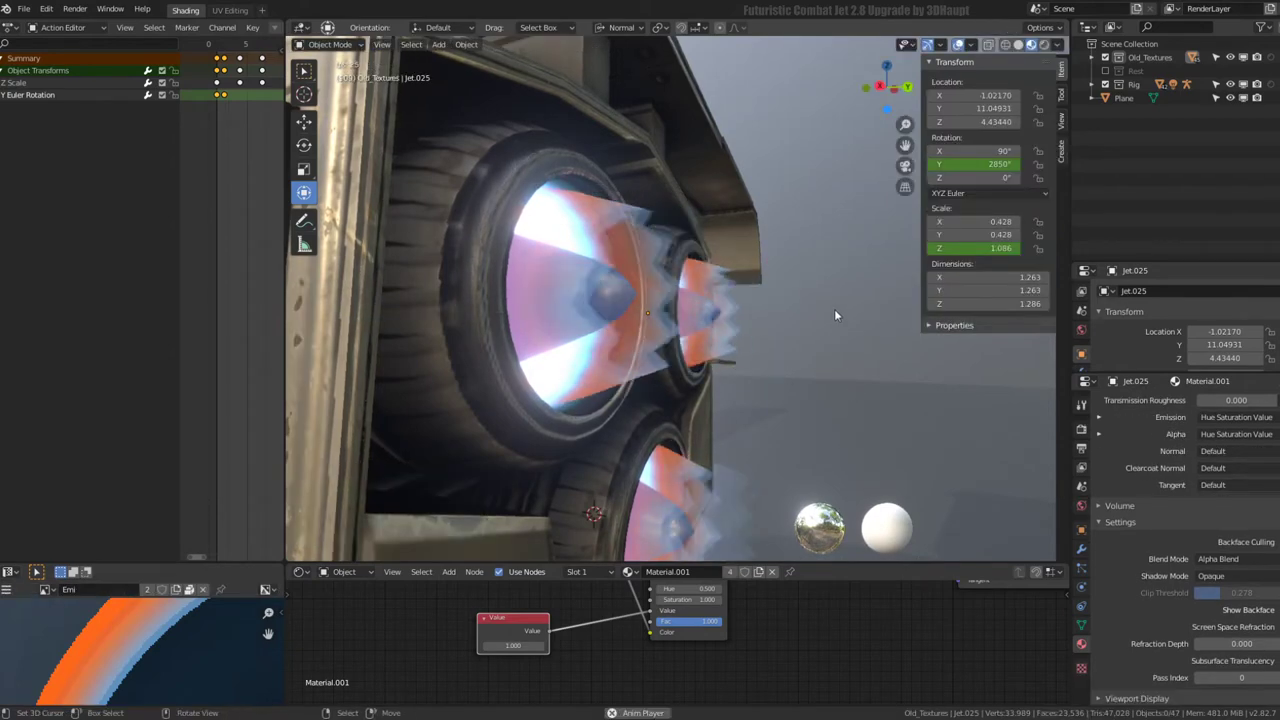
{"action": "key", "text": "Tab"}
- Set the exhaust material's Value node to 0.430 in the Shader Editor
{"action": "scroll", "coordinate": [787, 268], "scroll_direction": "down", "scroll_amount": 6}
{"action": "mouse_move", "coordinate": [787, 268]}
{"action": "middle_mouse_down"}
{"action": "mouse_move", "coordinate": [566, 243]}
{"action": "mouse_move", "coordinate": [644, 299]}
{"action": "middle_mouse_up"}
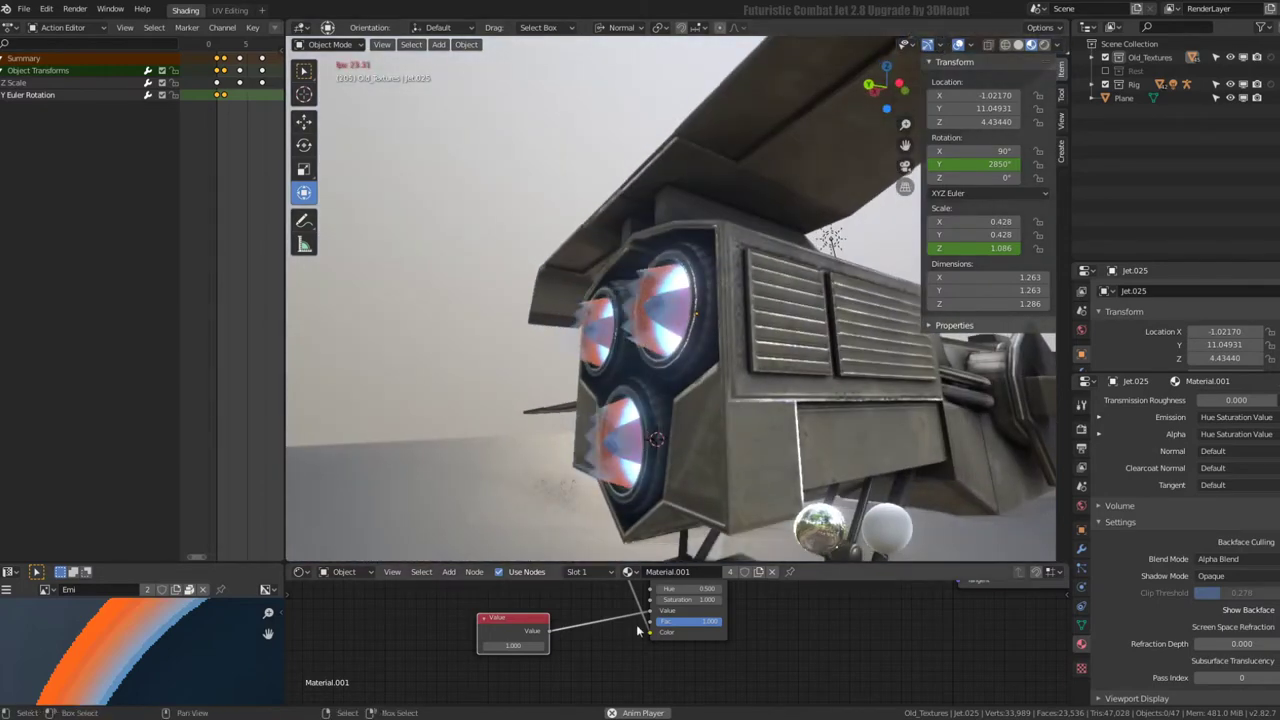
{"action": "scroll", "coordinate": [636, 624], "scroll_direction": "up", "scroll_amount": 2}
{"action": "middle_click_drag", "start_coordinate": [467, 644], "coordinate": [536, 625]}
{"action": "mouse_move", "coordinate": [536, 625]}
{"action": "left_mouse_down"}
{"action": "mouse_move", "coordinate": [444, 626]}
{"action": "mouse_move", "coordinate": [480, 626]}
{"action": "left_mouse_up"}
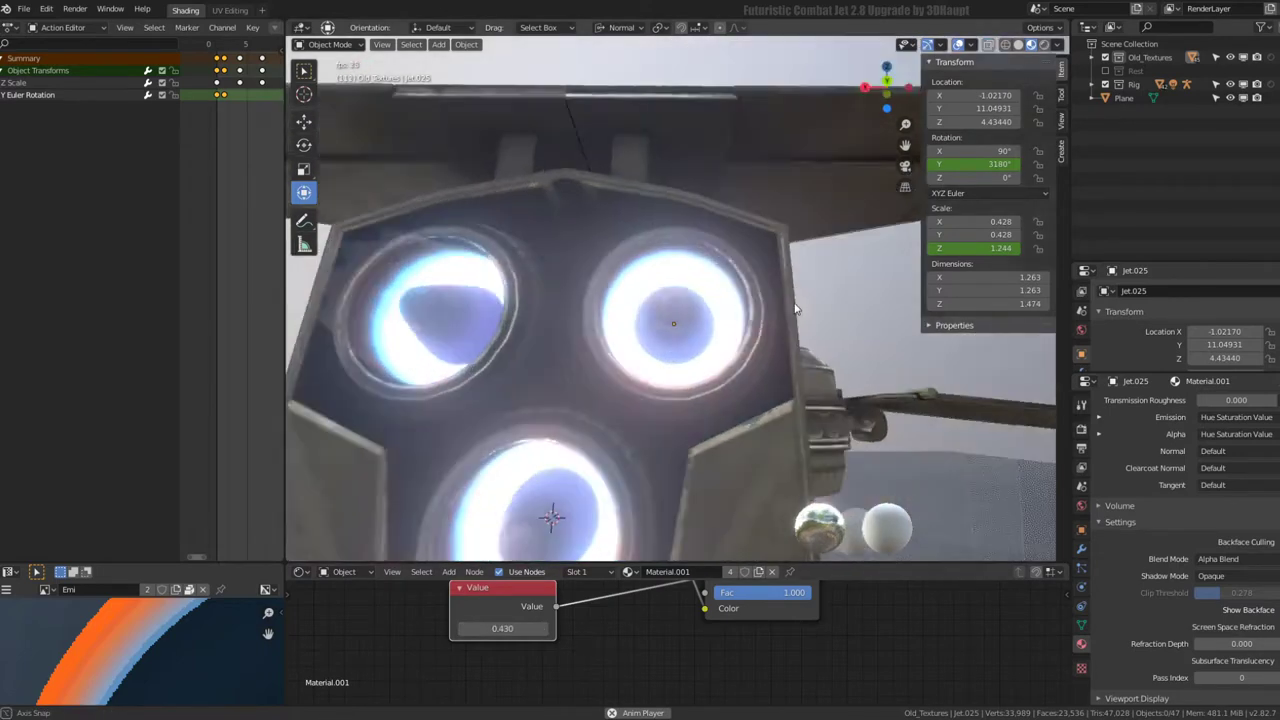
{"action": "mouse_move", "coordinate": [760, 330]}
{"action": "middle_mouse_down"}
{"action": "mouse_move", "coordinate": [873, 275]}
{"action": "mouse_move", "coordinate": [760, 300]}
{"action": "mouse_move", "coordinate": [668, 291]}
{"action": "mouse_move", "coordinate": [820, 269]}
{"action": "mouse_move", "coordinate": [682, 285]}
{"action": "mouse_move", "coordinate": [679, 313]}
{"action": "mouse_move", "coordinate": [657, 318]}
{"action": "middle_mouse_up"}
{"action": "scroll", "coordinate": [760, 300], "scroll_direction": "down", "scroll_amount": 5}
{"action": "scroll", "coordinate": [682, 285], "scroll_direction": "down", "scroll_amount": 3}
{"action": "scroll", "coordinate": [690, 300], "scroll_direction": "down", "scroll_amount": 3}
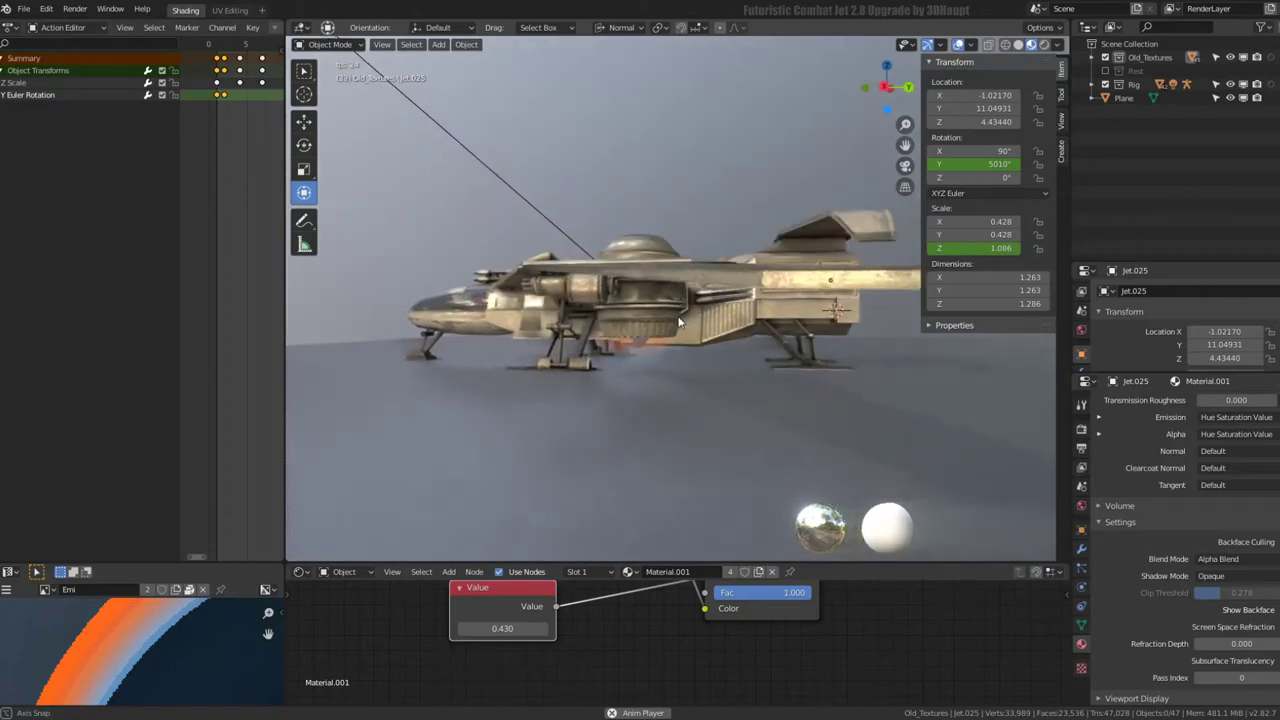
- Lower the viewport HDRI background and strength, and stop animation playback
{"action": "left_click", "coordinate": [1058, 46]}
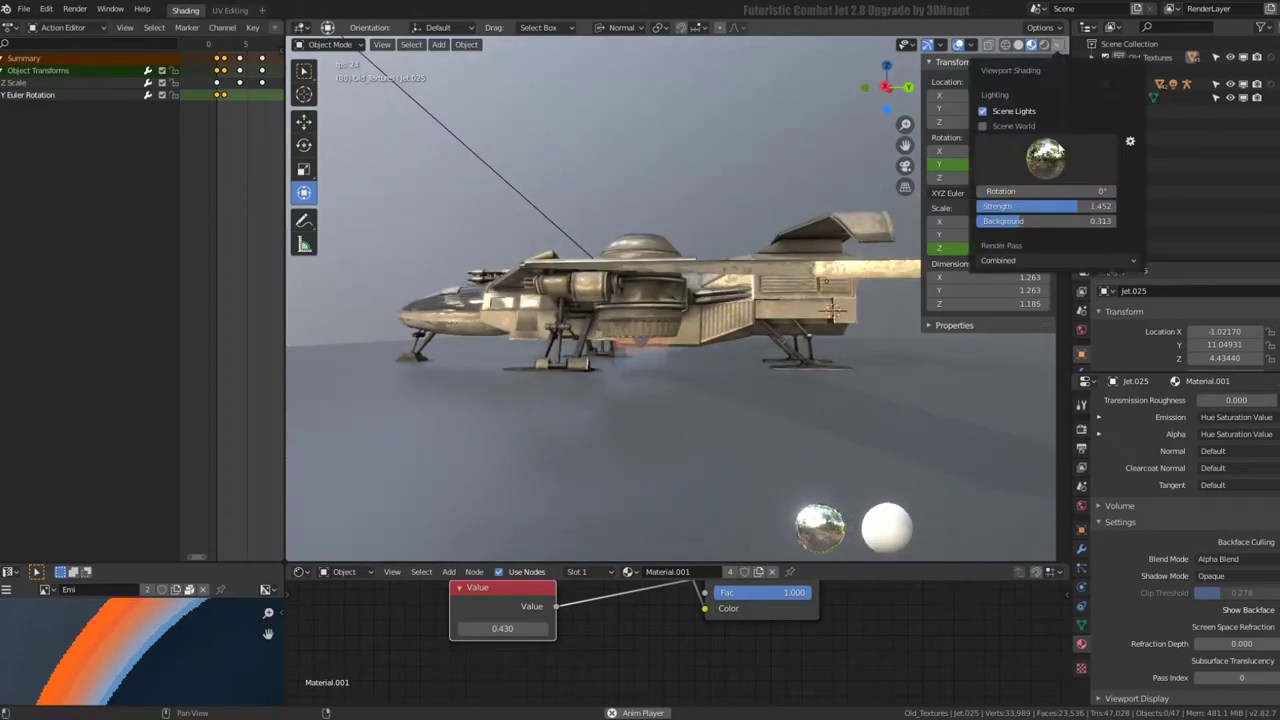
{"action": "left_click_drag", "start_coordinate": [1057, 219], "coordinate": [932, 210]}
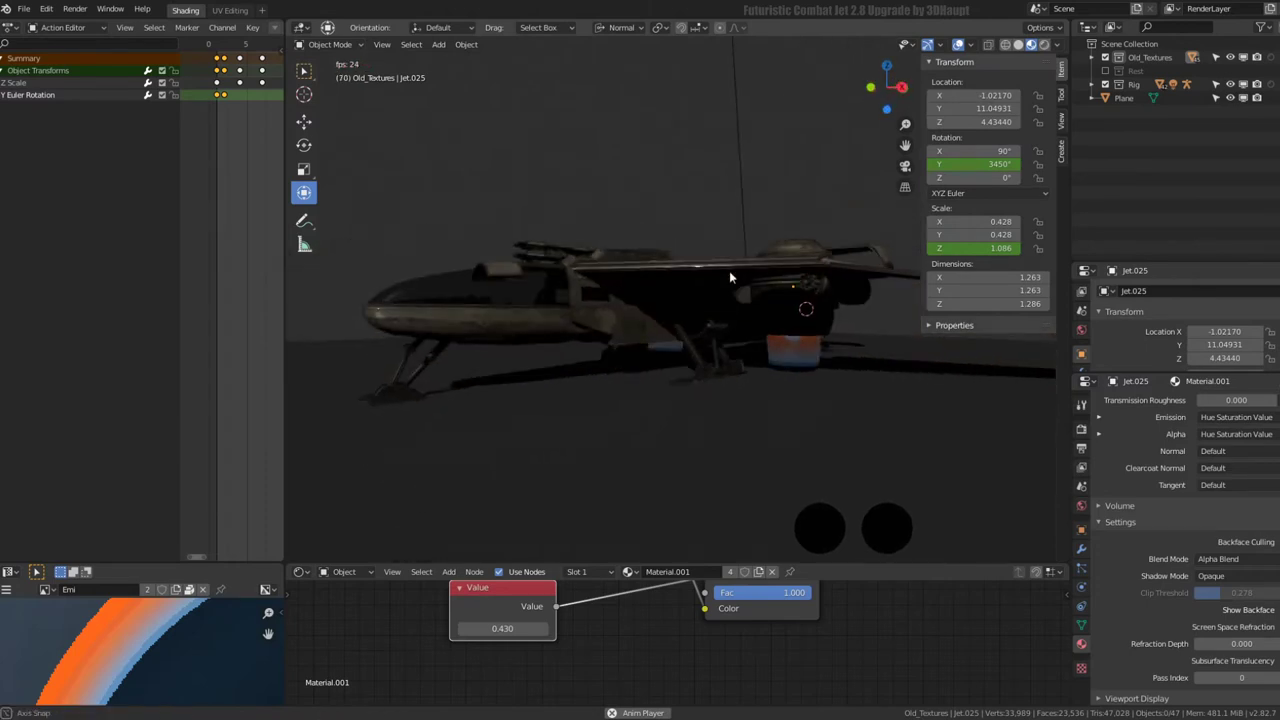
{"action": "key", "text": "space"}
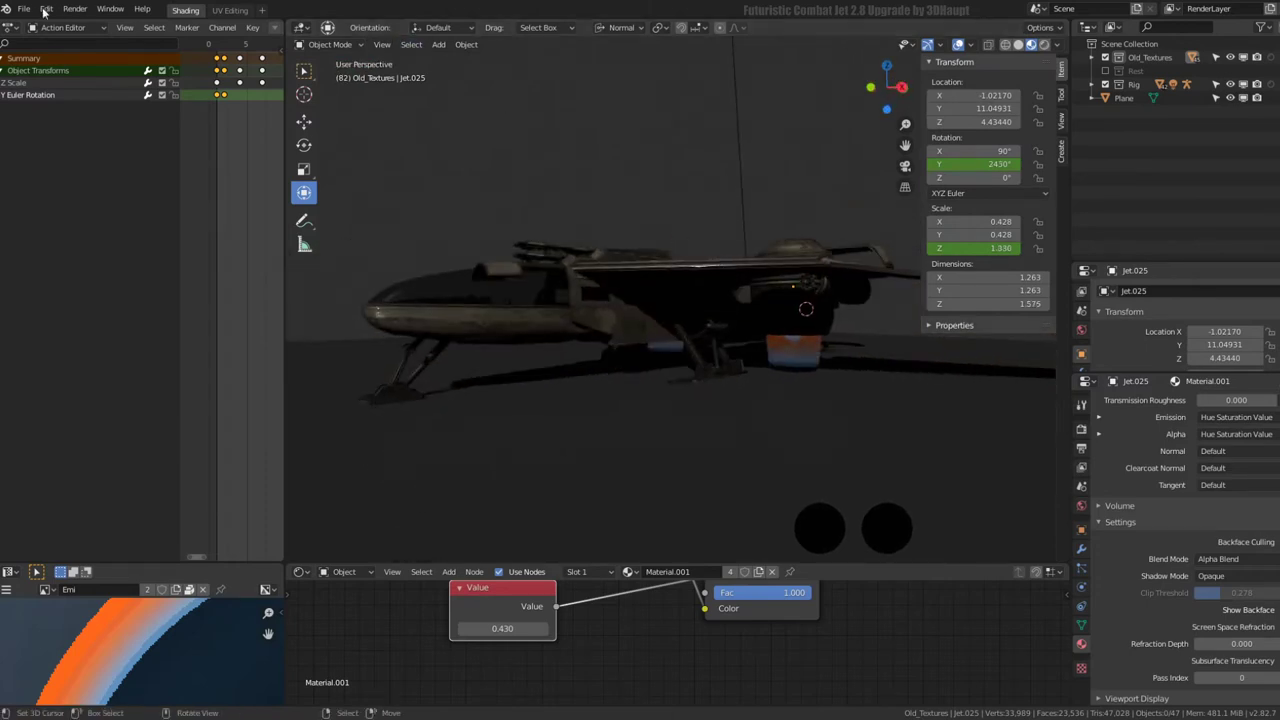
- Open the File menu, then orbit in close along the jet
{"action": "left_click", "coordinate": [23, 9]}
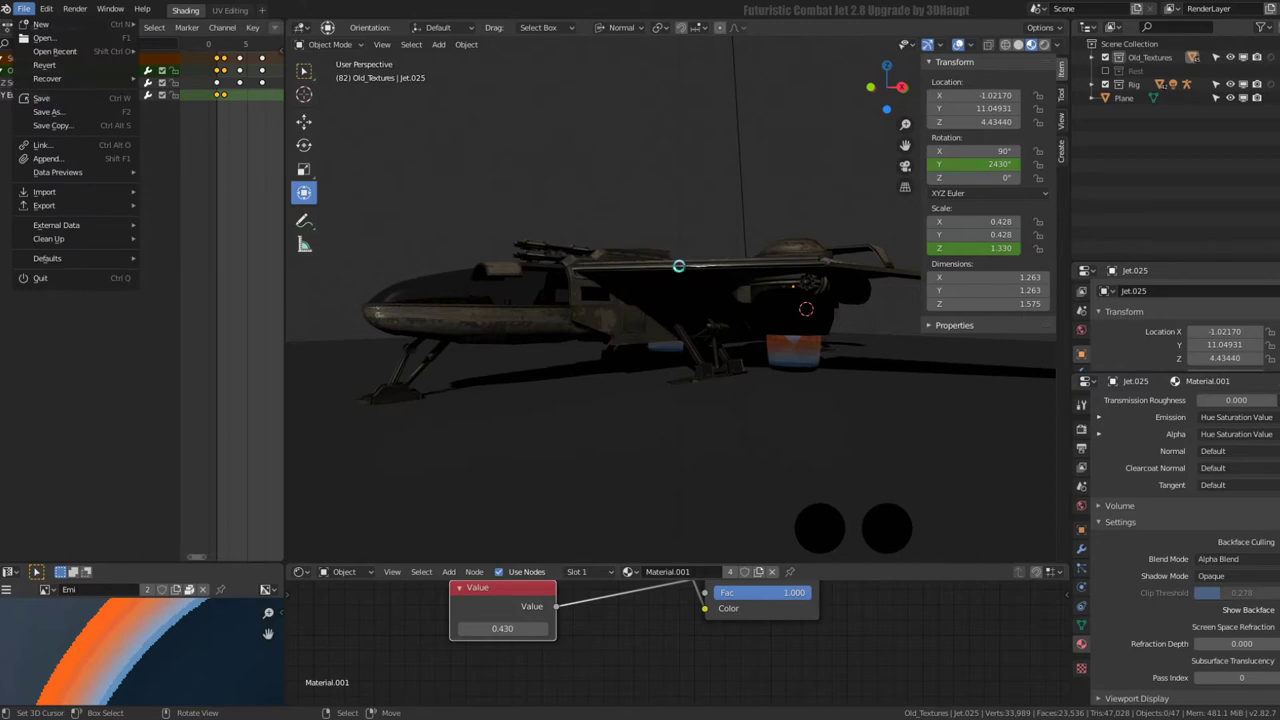
{"action": "scroll", "coordinate": [722, 262], "scroll_direction": "up", "scroll_amount": 5}
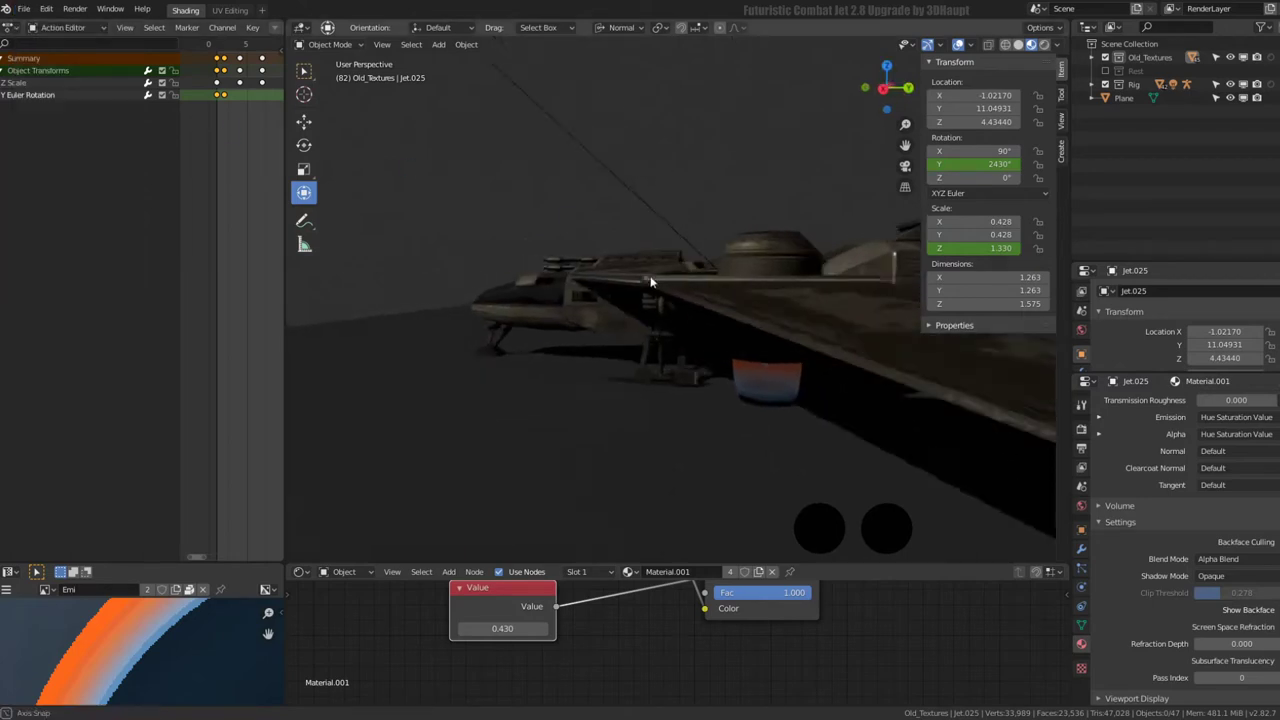
{"action": "middle_click_drag", "start_coordinate": [722, 262], "coordinate": [575, 275]}
{"action": "scroll", "coordinate": [575, 281], "scroll_direction": "down", "scroll_amount": 5}
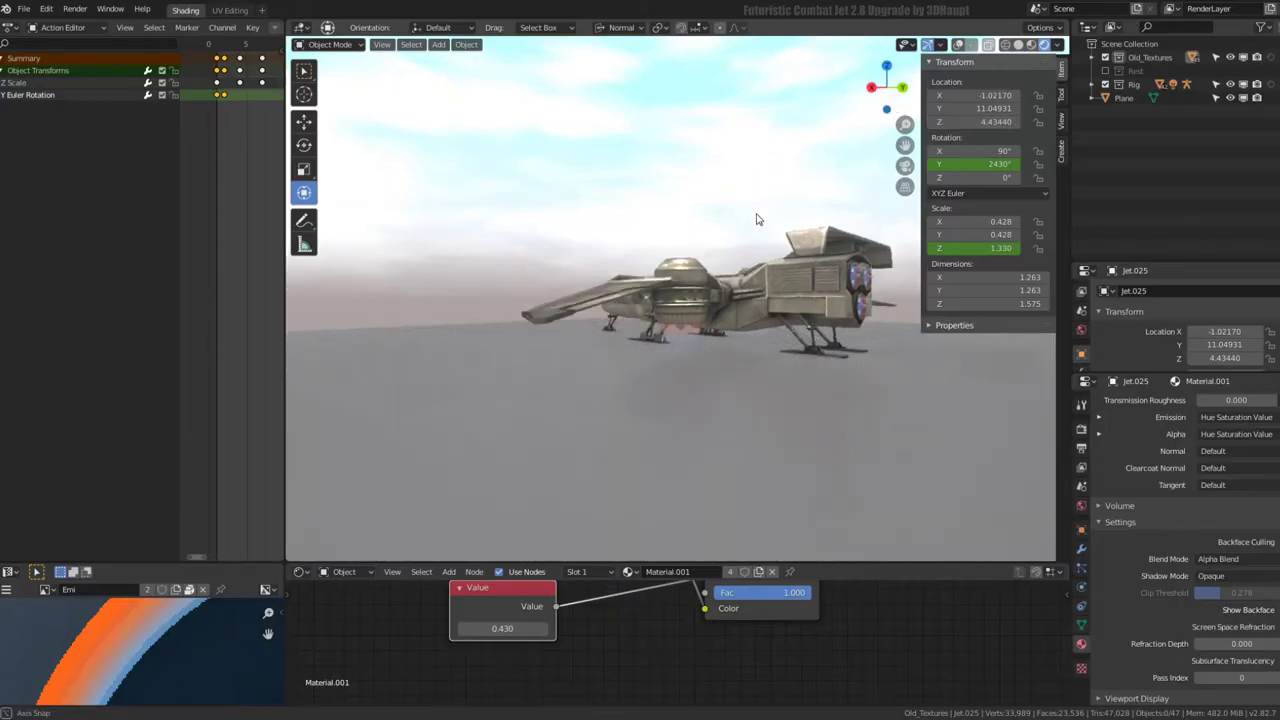
- Show the viewport overlays again and unhide the rig with Alt+H
{"action": "mouse_move", "coordinate": [757, 220]}
{"action": "middle_mouse_down"}
{"action": "mouse_move", "coordinate": [691, 231]}
{"action": "mouse_move", "coordinate": [690, 208]}
{"action": "middle_mouse_up"}
{"action": "left_click", "coordinate": [957, 46]}
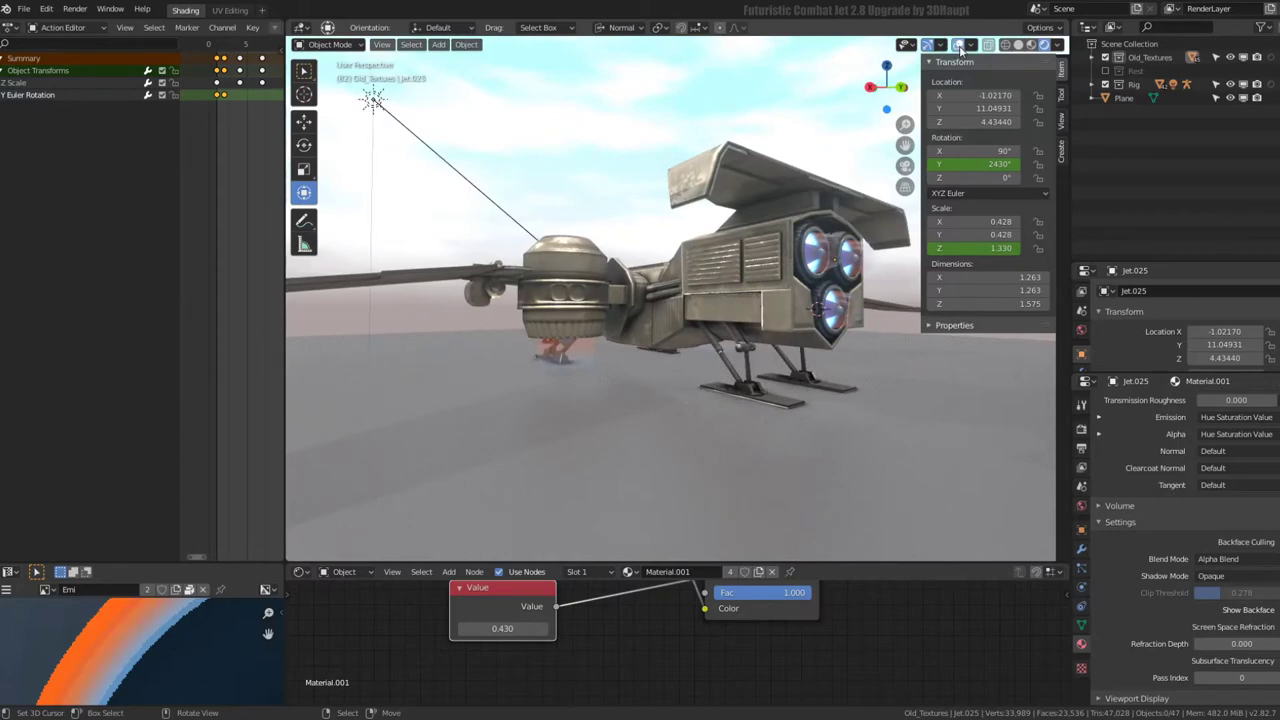
{"action": "key", "text": "alt+h"}
{"action": "mouse_move", "coordinate": [672, 240]}
{"action": "middle_mouse_down"}
{"action": "mouse_move", "coordinate": [687, 315]}
{"action": "mouse_move", "coordinate": [645, 289]}
{"action": "middle_mouse_up"}
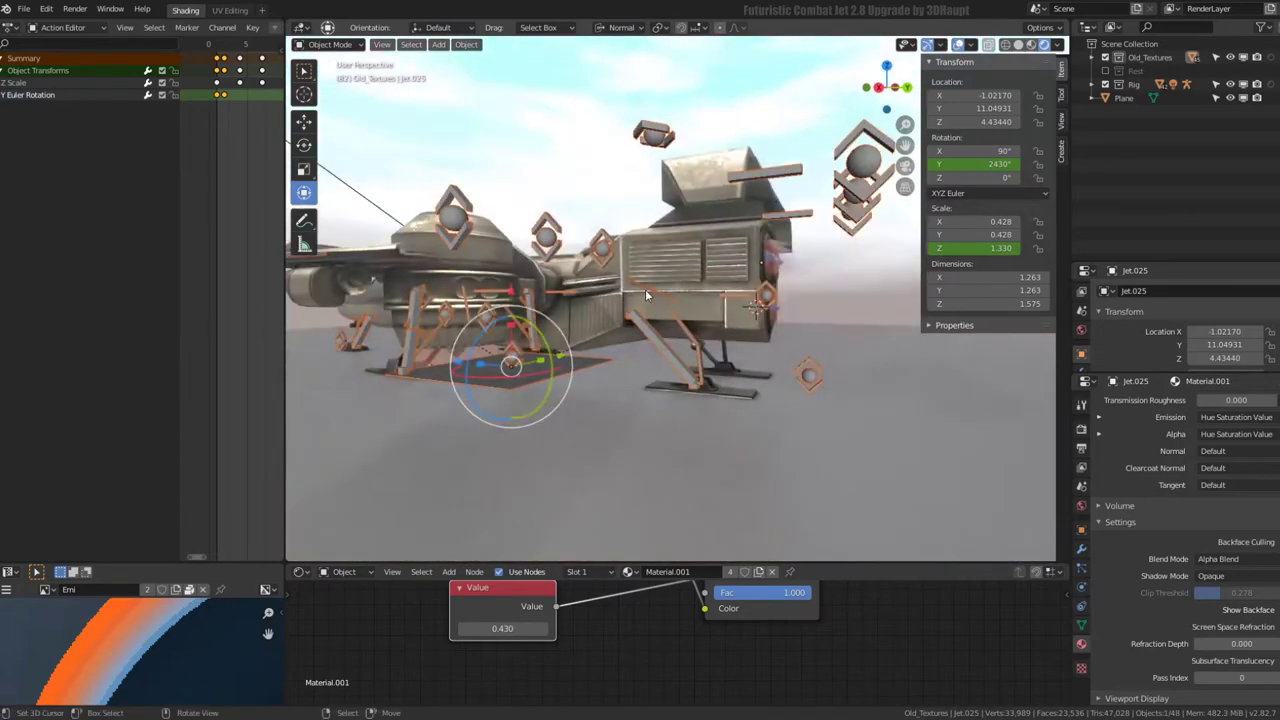
- Make the Jet rig active, enter Pose Mode, select Bone.016.R, and return to Object Mode
{"action": "left_click", "coordinate": [330, 45]}
{"action": "left_click", "coordinate": [585, 363]}
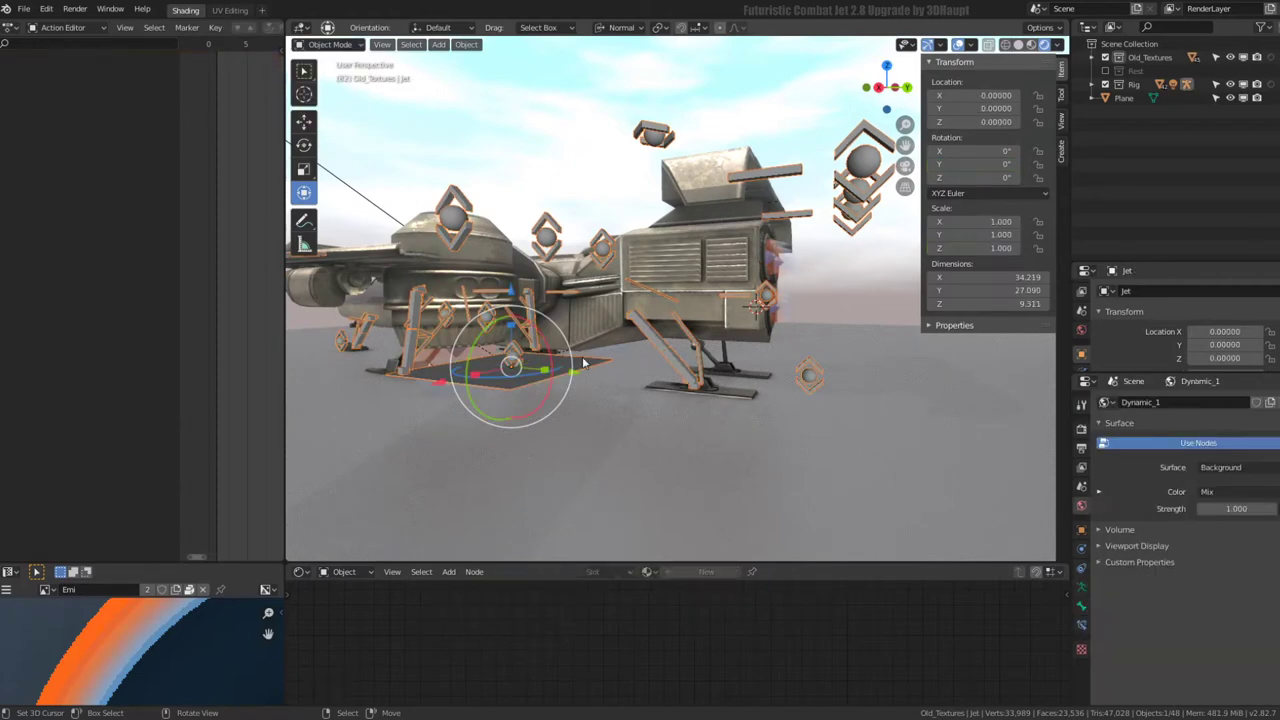
{"action": "left_click", "coordinate": [330, 45]}
{"action": "left_click", "coordinate": [330, 90]}
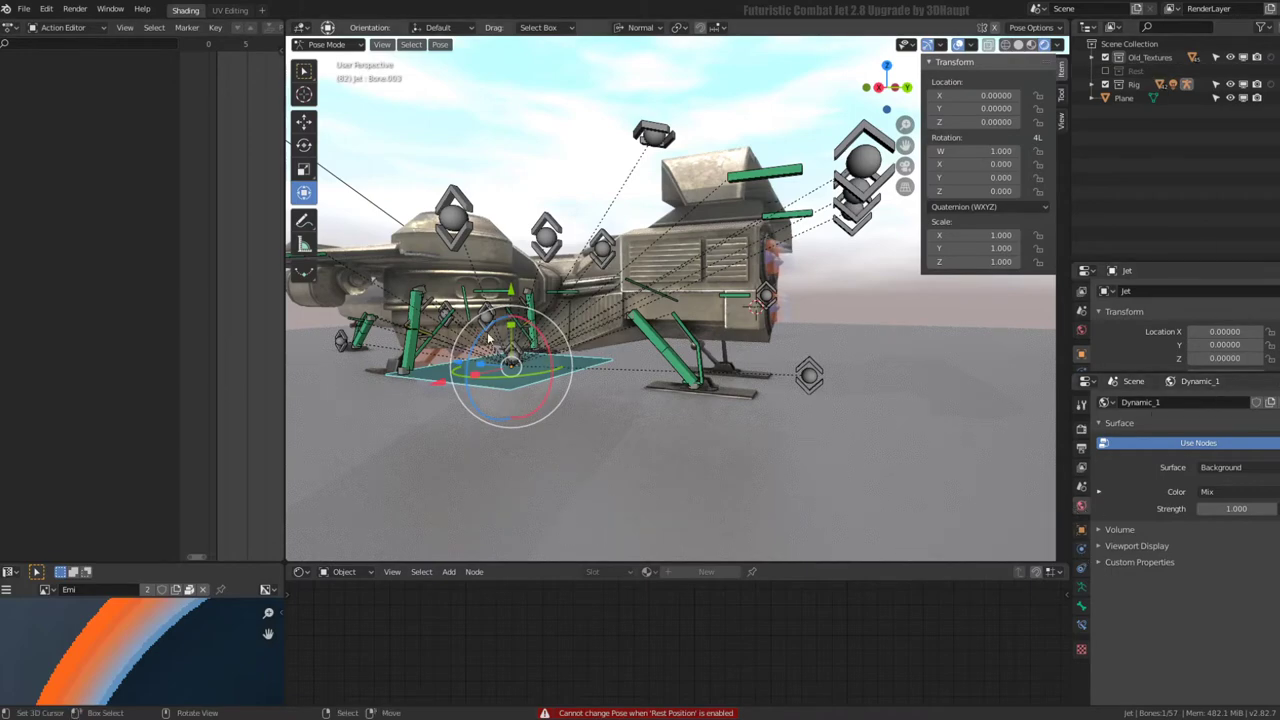
{"action": "mouse_move", "coordinate": [454, 303]}
{"action": "middle_mouse_down"}
{"action": "mouse_move", "coordinate": [738, 303]}
{"action": "mouse_move", "coordinate": [633, 311]}
{"action": "mouse_move", "coordinate": [492, 417]}
{"action": "mouse_move", "coordinate": [748, 343]}
{"action": "mouse_move", "coordinate": [718, 335]}
{"action": "middle_mouse_up"}
{"action": "key", "text": "ctrl+Tab"}
{"action": "left_click", "coordinate": [490, 419]}
{"action": "left_click", "coordinate": [748, 343]}
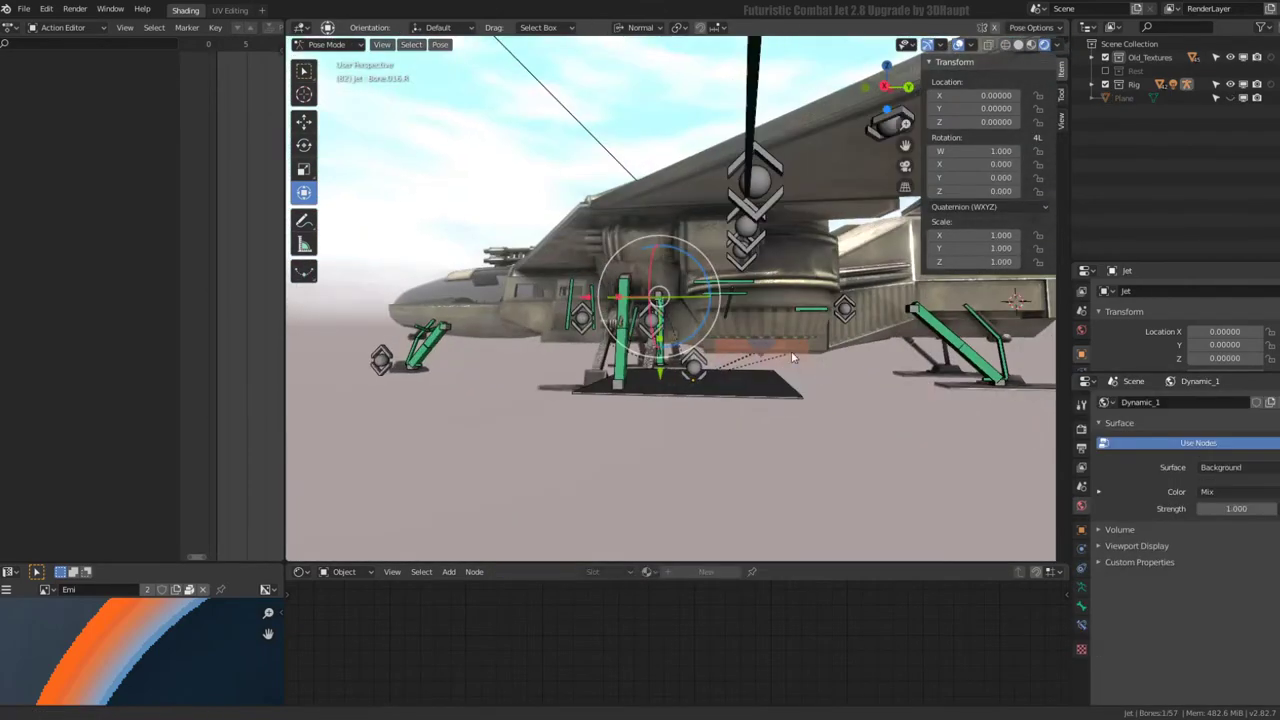
{"action": "key", "text": "ctrl+Tab"}
- Snap the 3D cursor to the Jet.022 exhaust flame and select the rig
{"action": "left_click", "coordinate": [718, 335]}
{"action": "key", "text": "shift+s"}
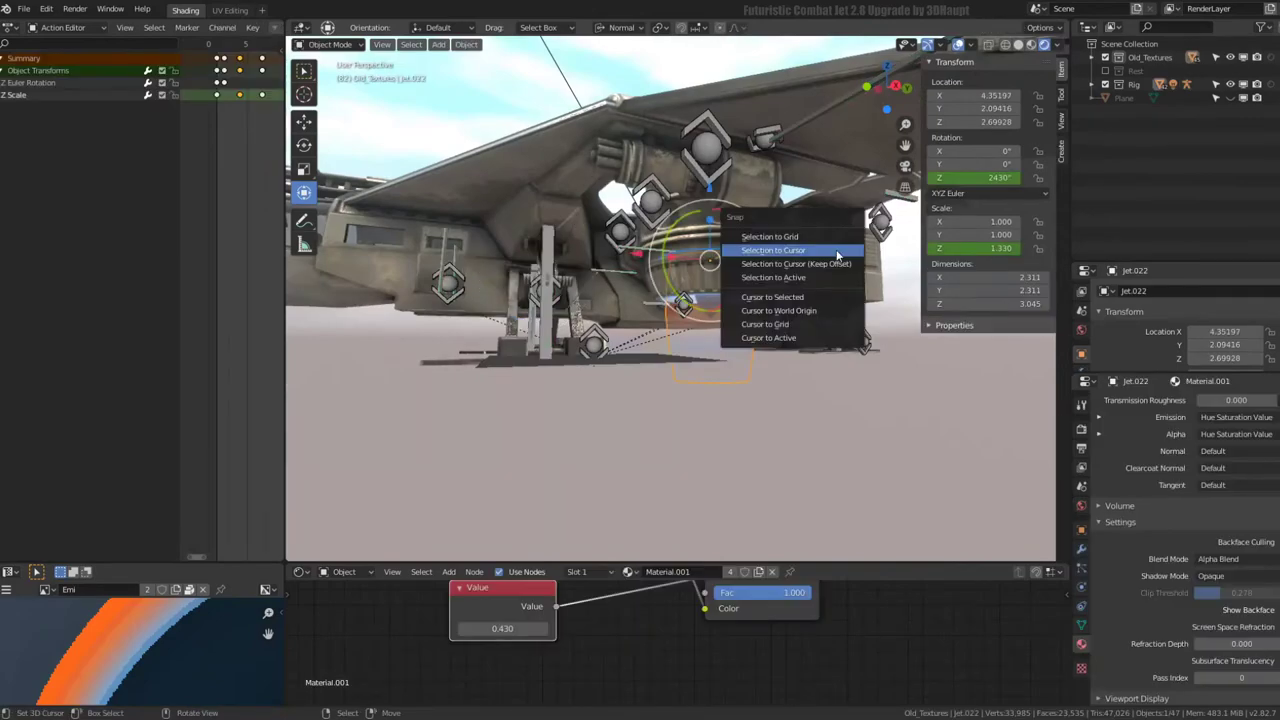
{"action": "left_click", "coordinate": [816, 296]}
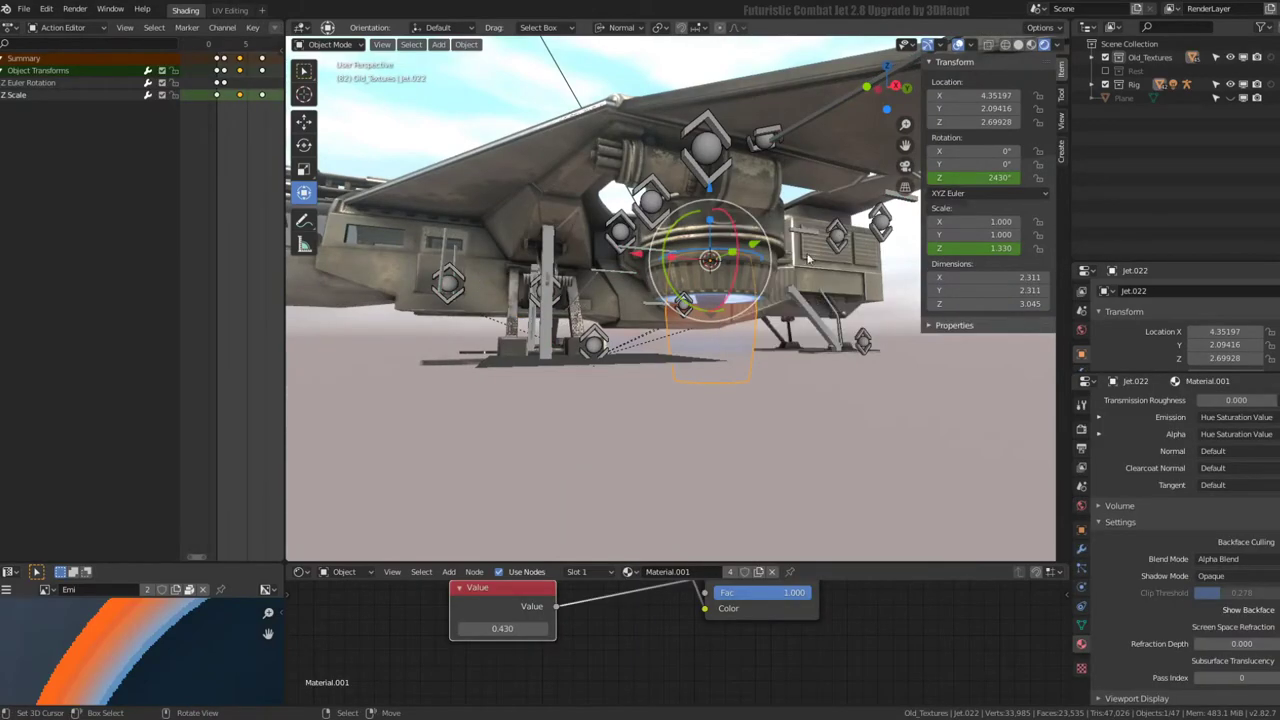
{"action": "middle_click_drag", "start_coordinate": [798, 244], "coordinate": [685, 245]}
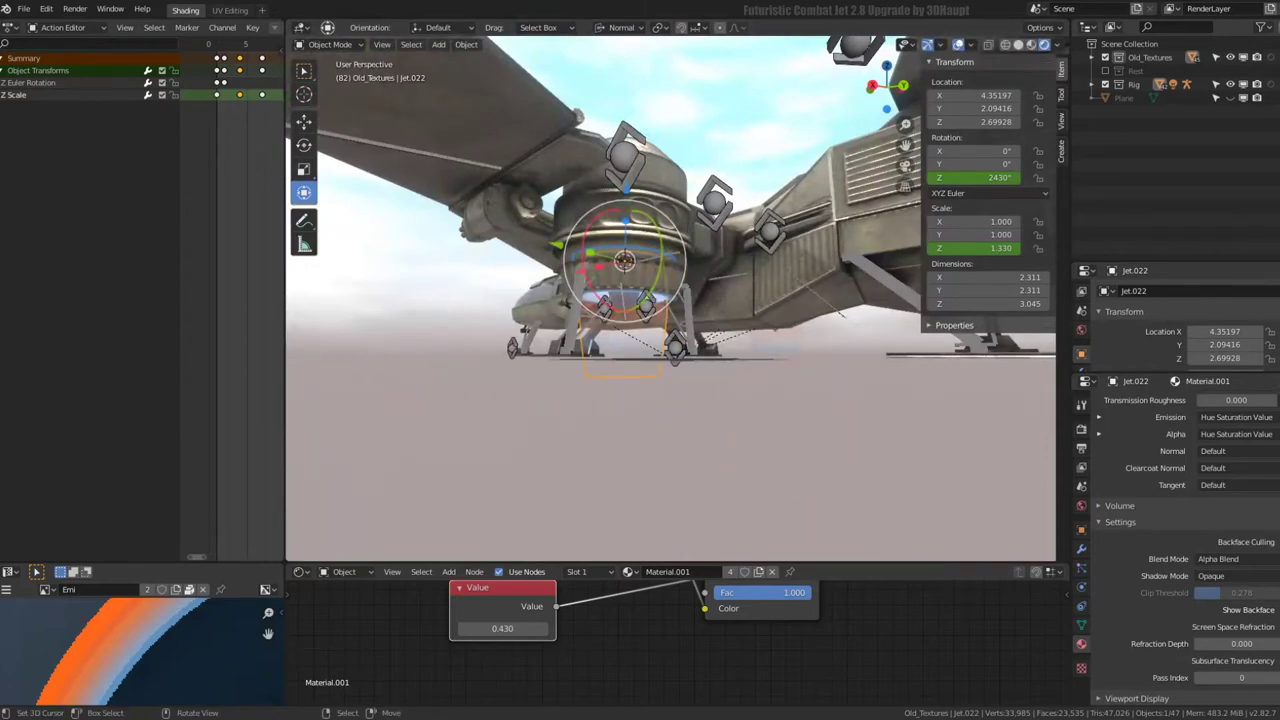
{"action": "left_click", "coordinate": [622, 143]}
- In the rig's Edit Mode, add a new bone at the 3D cursor and select it
{"action": "key", "text": "Tab"}
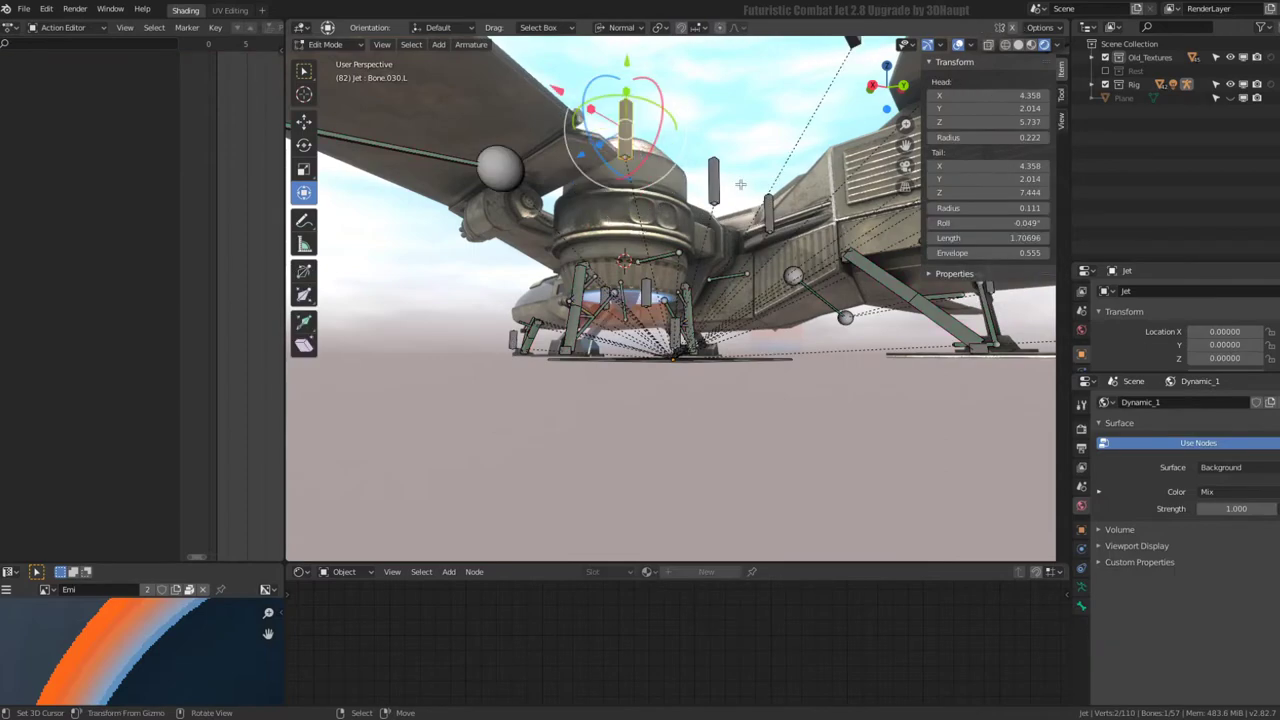
{"action": "mouse_move", "coordinate": [622, 143]}
{"action": "middle_mouse_down"}
{"action": "mouse_move", "coordinate": [708, 246]}
{"action": "mouse_move", "coordinate": [715, 175]}
{"action": "mouse_move", "coordinate": [616, 143]}
{"action": "middle_mouse_up"}
{"action": "key", "text": "shift+a"}
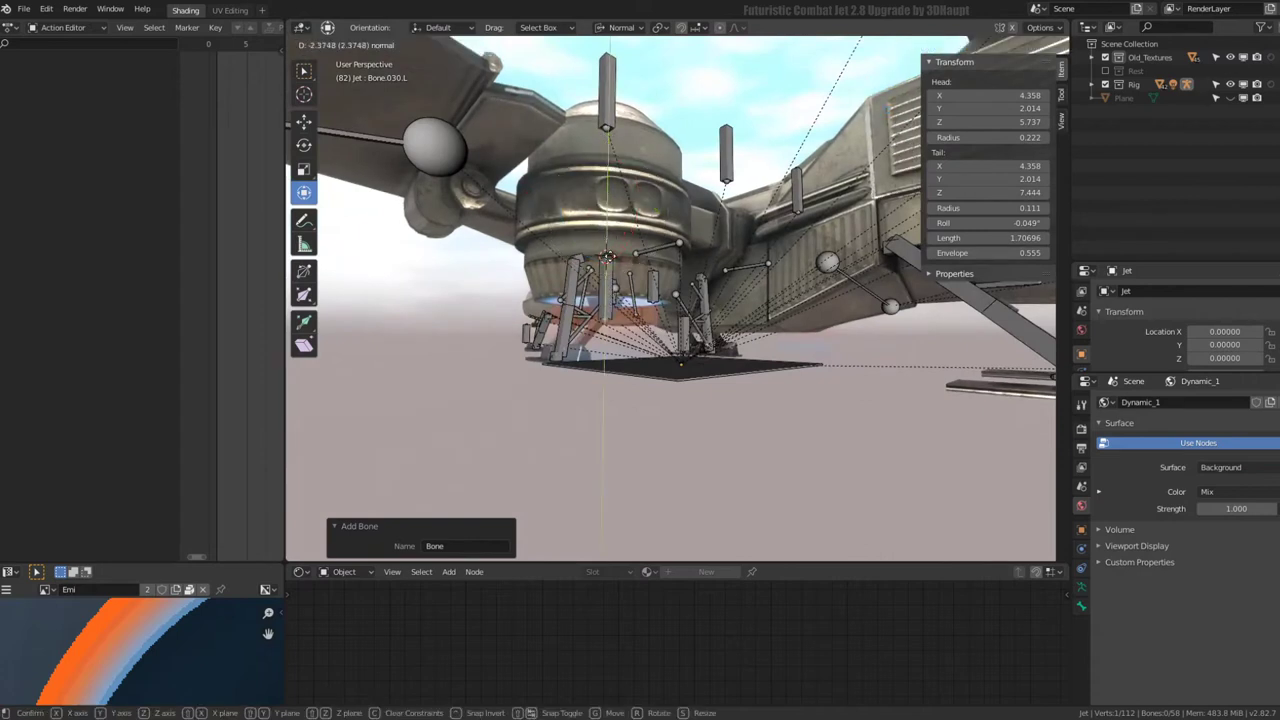
{"action": "left_click", "coordinate": [606, 260]}
{"action": "left_click", "coordinate": [608, 270]}
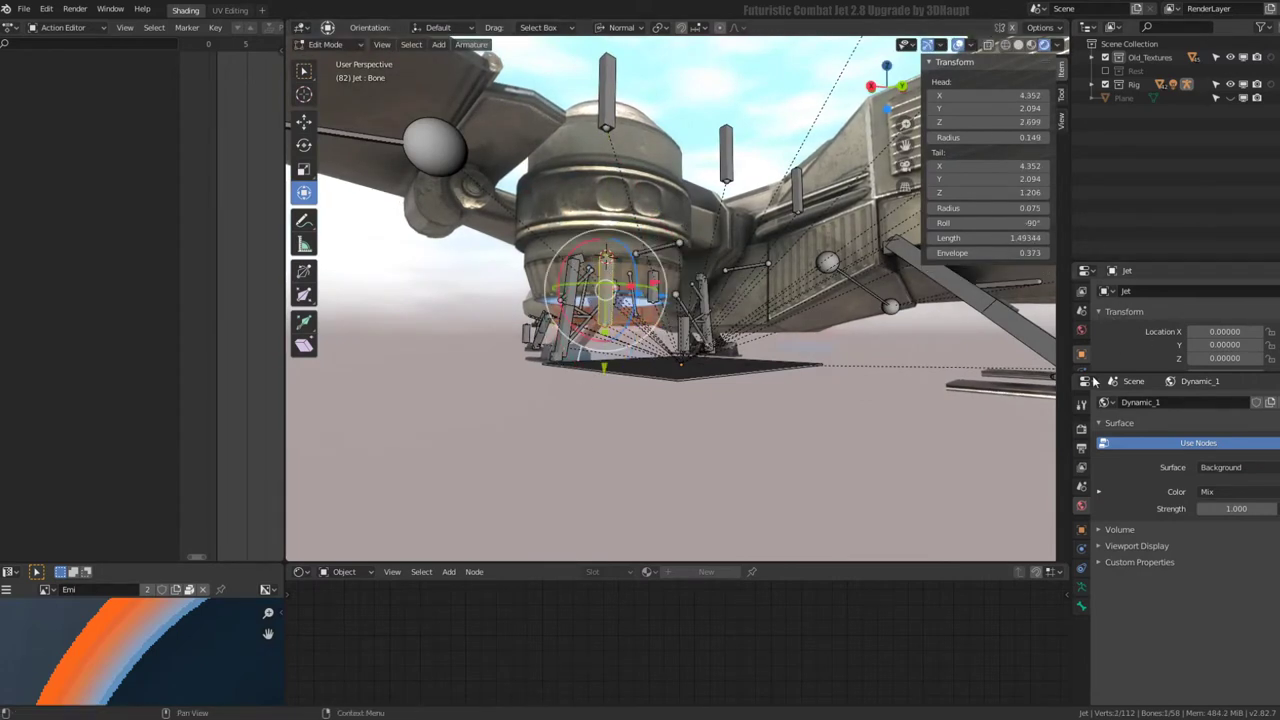
{"action": "scroll", "coordinate": [1086, 352], "scroll_direction": "down", "scroll_amount": 1}
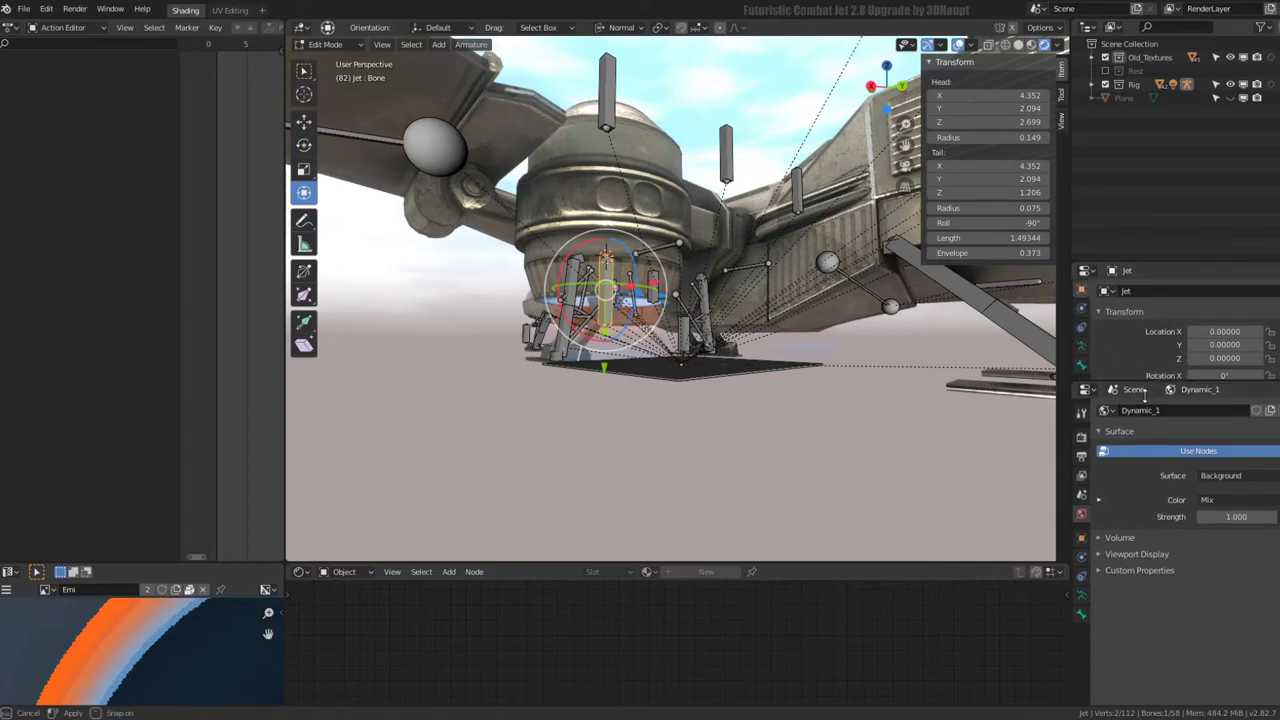
- Rename the new bone Bone_60_L in the Bone properties
{"action": "left_click_drag", "start_coordinate": [1150, 373], "coordinate": [1150, 533]}
{"action": "middle_click_drag", "start_coordinate": [649, 263], "coordinate": [720, 280]}
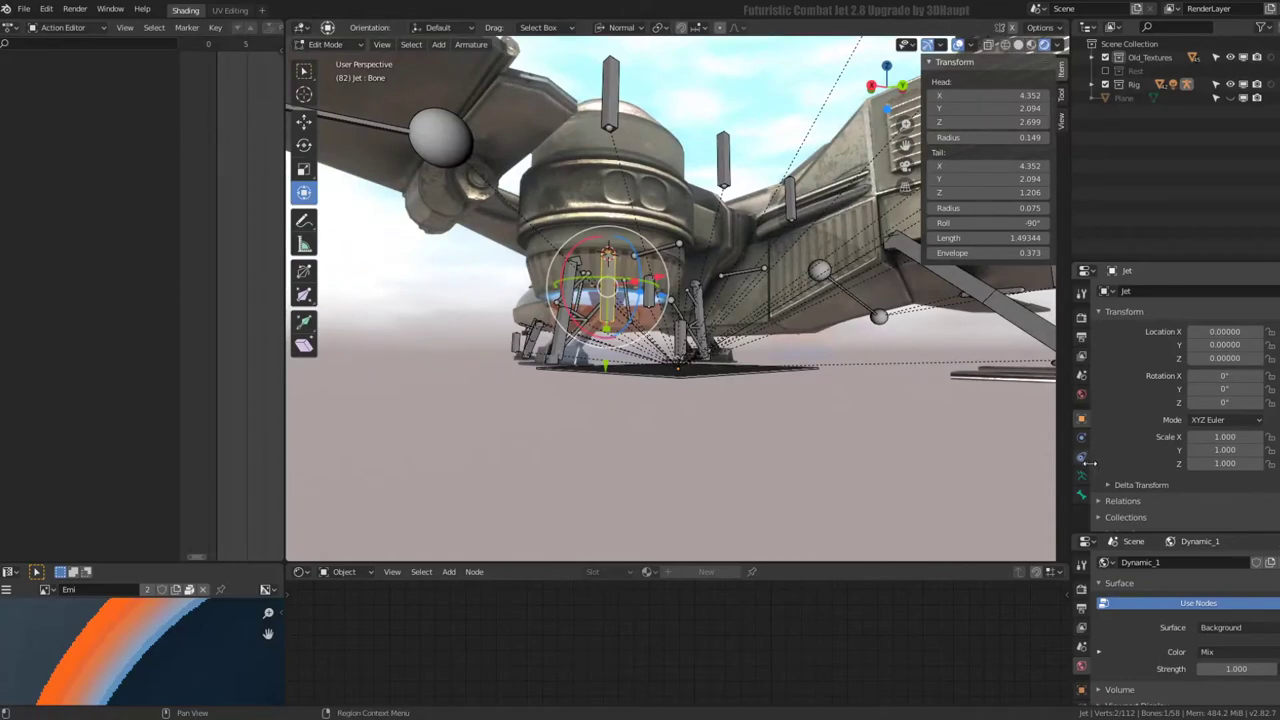
{"action": "left_click_drag", "start_coordinate": [1154, 533], "coordinate": [1154, 530]}
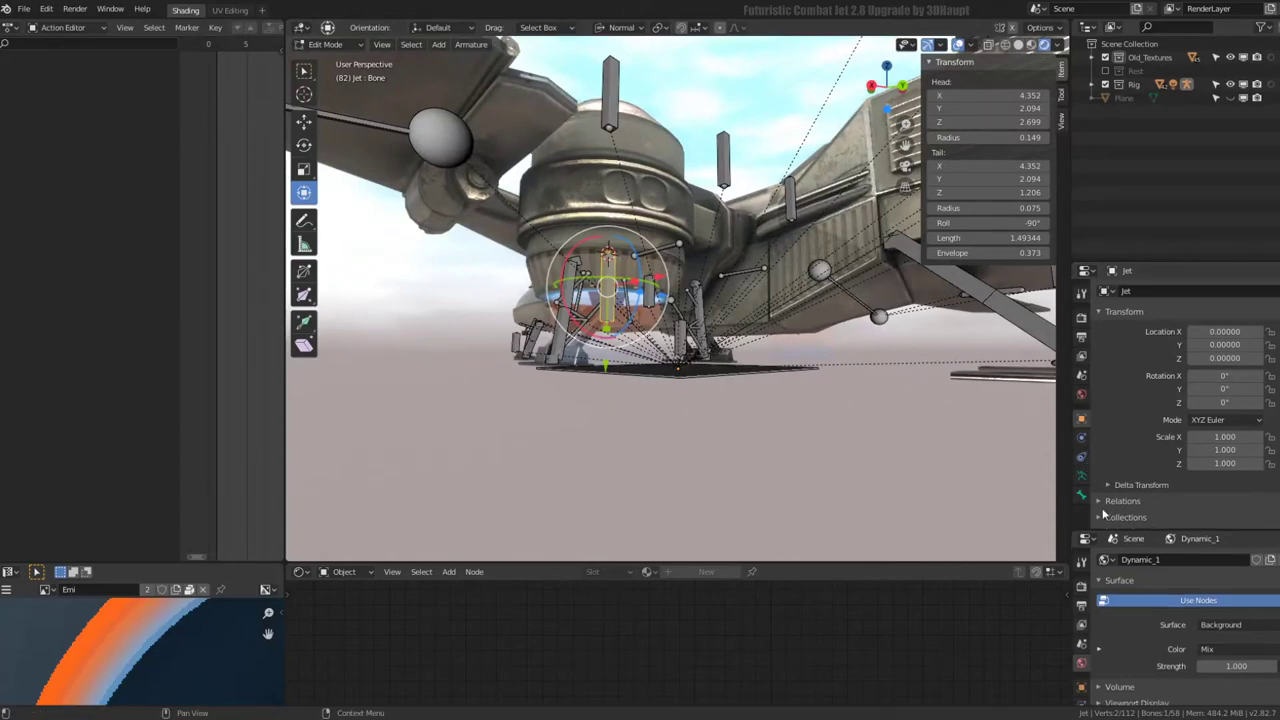
{"action": "left_click", "coordinate": [1080, 495]}
{"action": "type", "text": "Bone_60_L"}
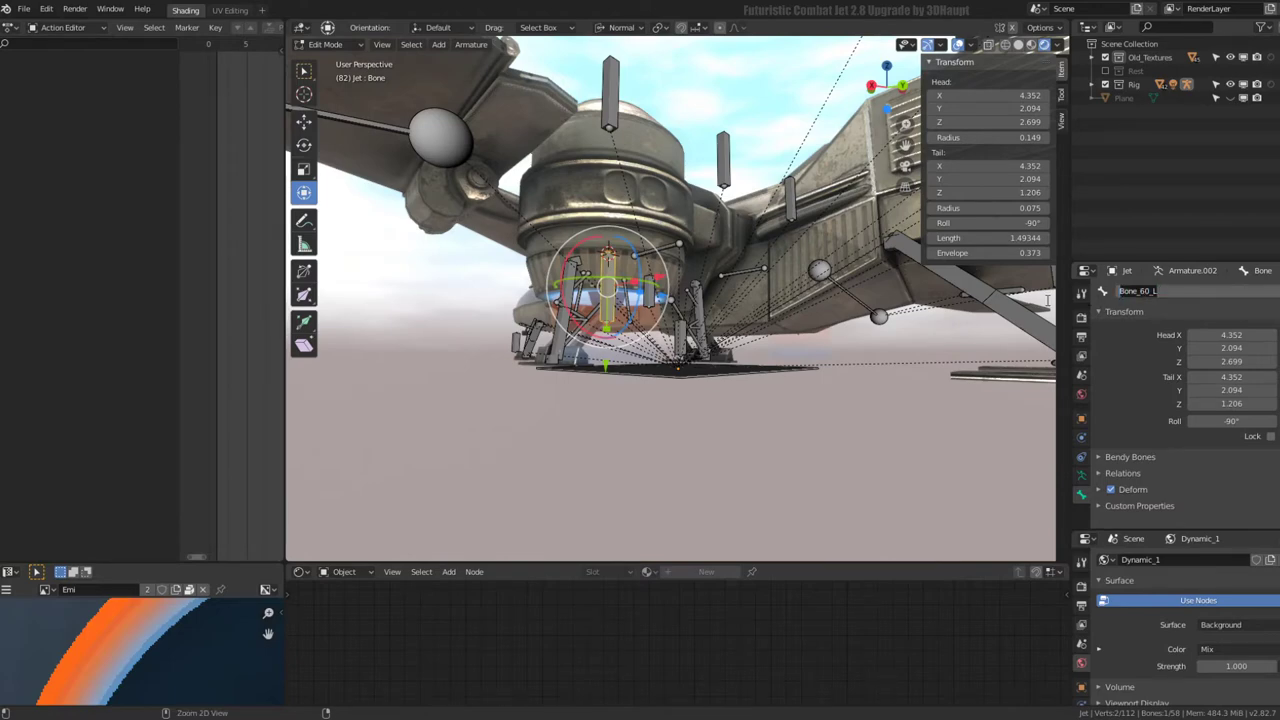
{"action": "key", "text": "Return"}
{"action": "middle_click_drag", "start_coordinate": [728, 266], "coordinate": [665, 265]}
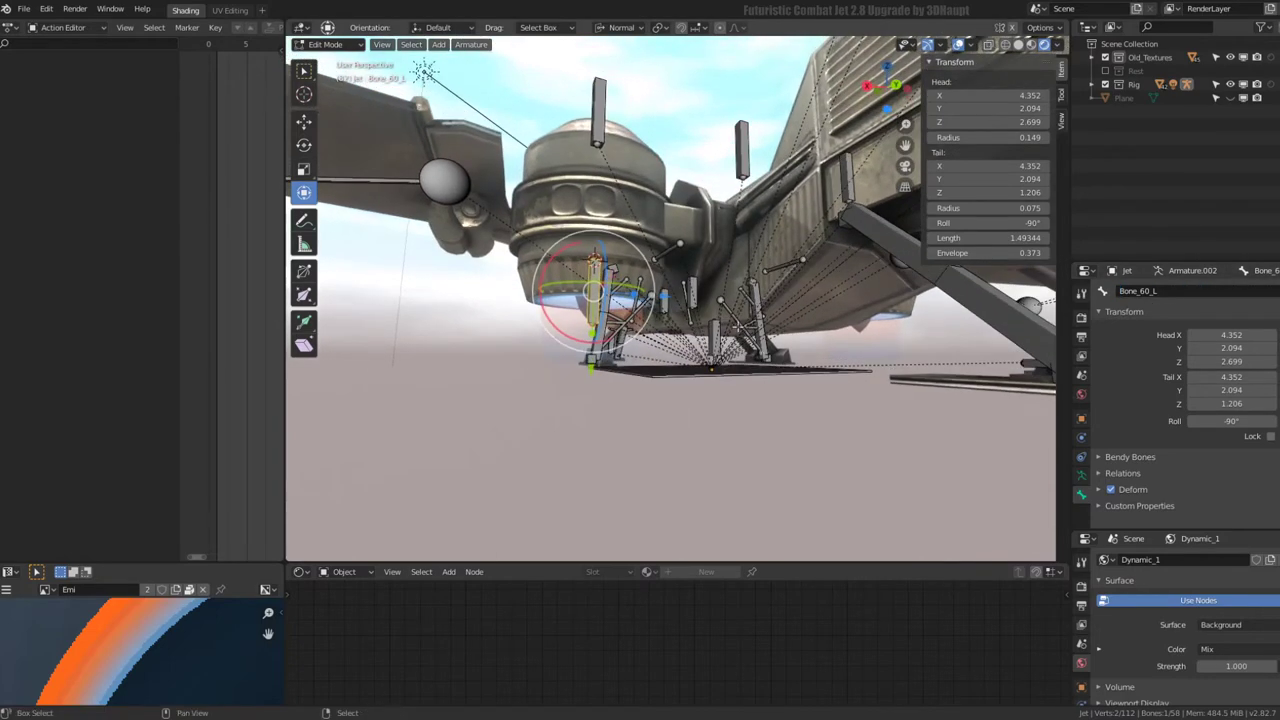
- Duplicate Bone_60_L in place, undoing a misplaced first copy
{"action": "key", "text": "shift+d"}
{"action": "left_click", "coordinate": [664, 232]}
{"action": "scroll", "coordinate": [664, 232], "scroll_direction": "down", "scroll_amount": 3}
{"action": "middle_click_drag", "start_coordinate": [664, 232], "coordinate": [724, 243]}
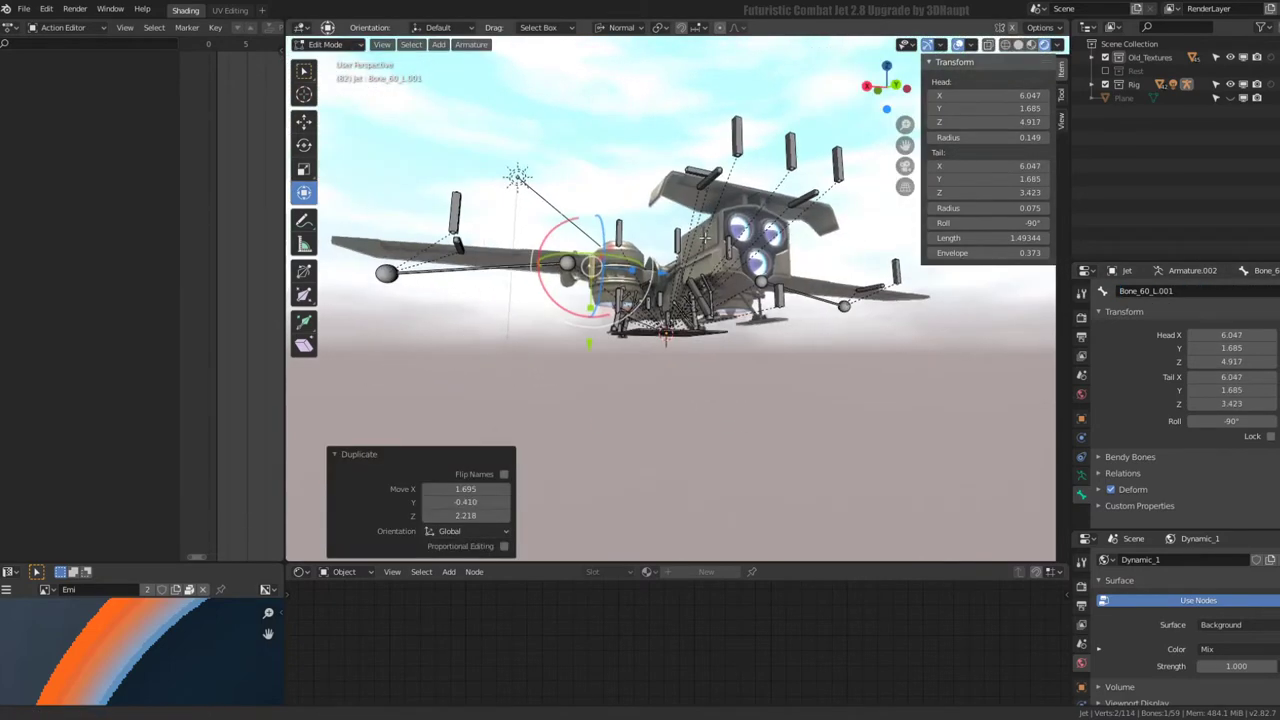
{"action": "scroll", "coordinate": [724, 243], "scroll_direction": "up", "scroll_amount": 3}
{"action": "key", "text": "ctrl+z"}
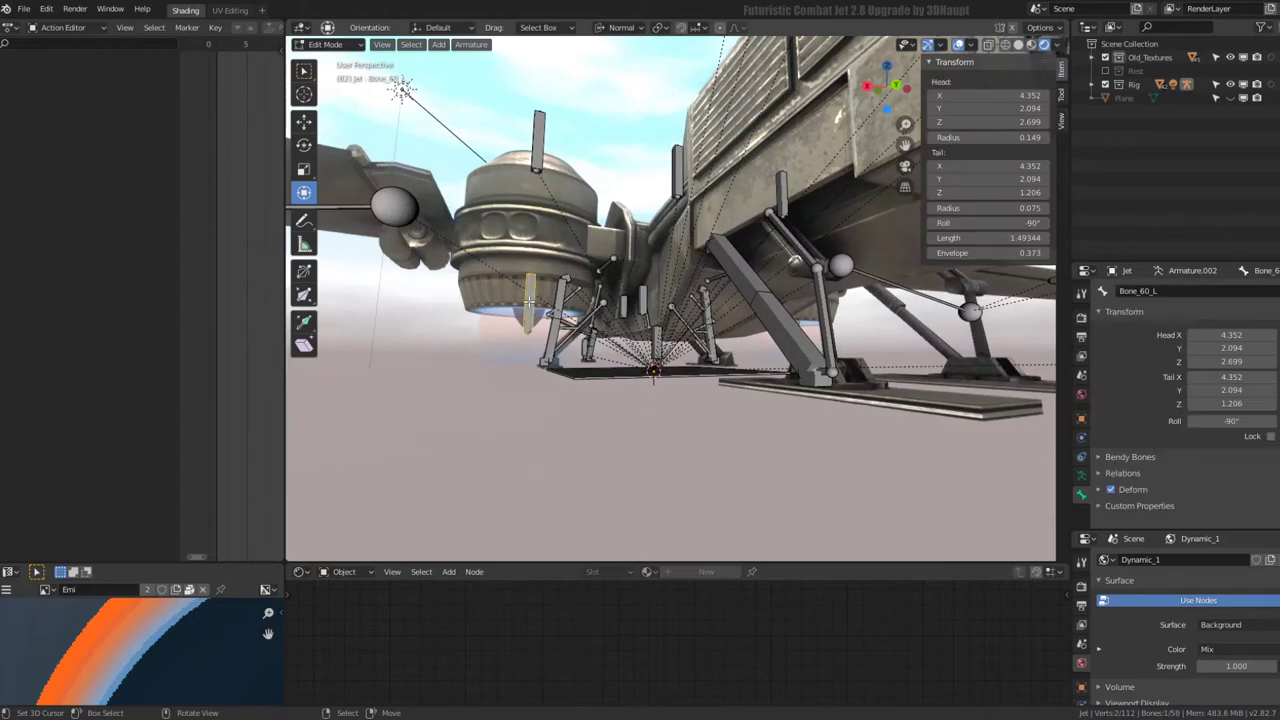
{"action": "key", "text": "shift+d"}
{"action": "key", "text": "Escape"}
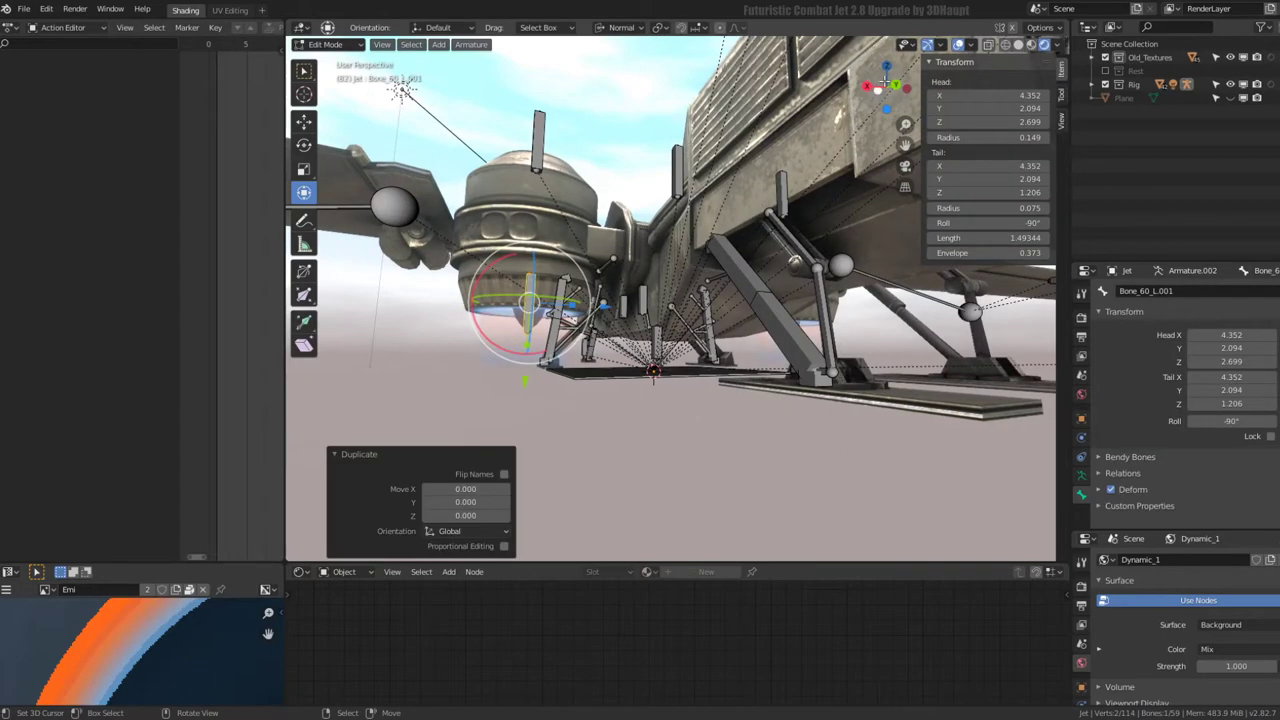
- Set the pivot to the 3D cursor and mirror the duplicate bone across the jet
{"action": "left_click", "coordinate": [960, 47]}
{"action": "left_click", "coordinate": [960, 47]}
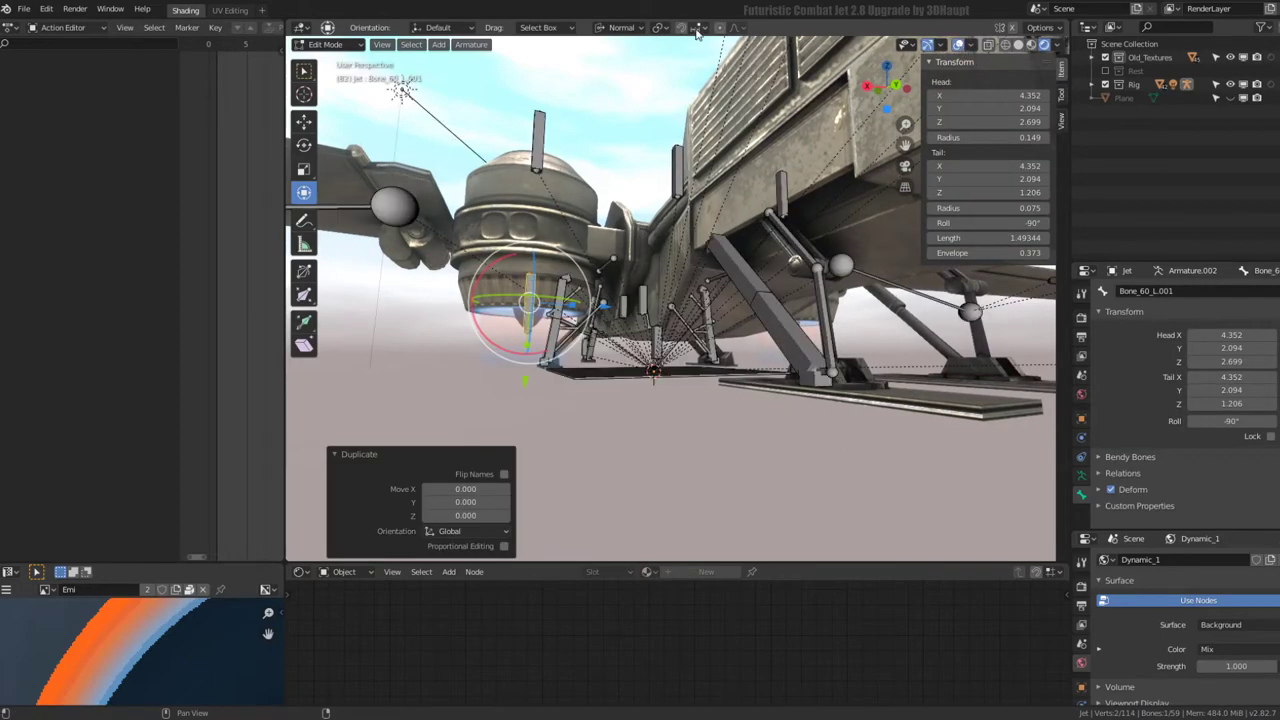
{"action": "left_click", "coordinate": [659, 28]}
{"action": "left_click", "coordinate": [686, 58]}
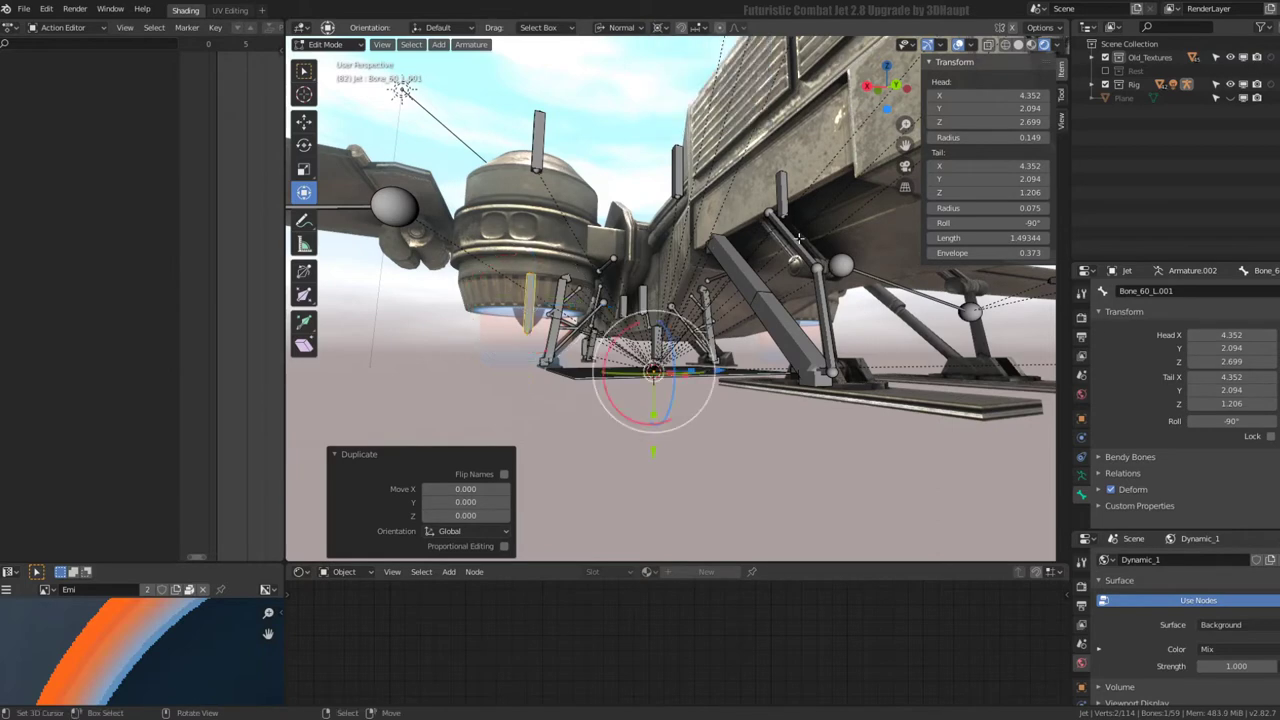
{"action": "key", "text": "s"}
{"action": "key", "text": "z"}
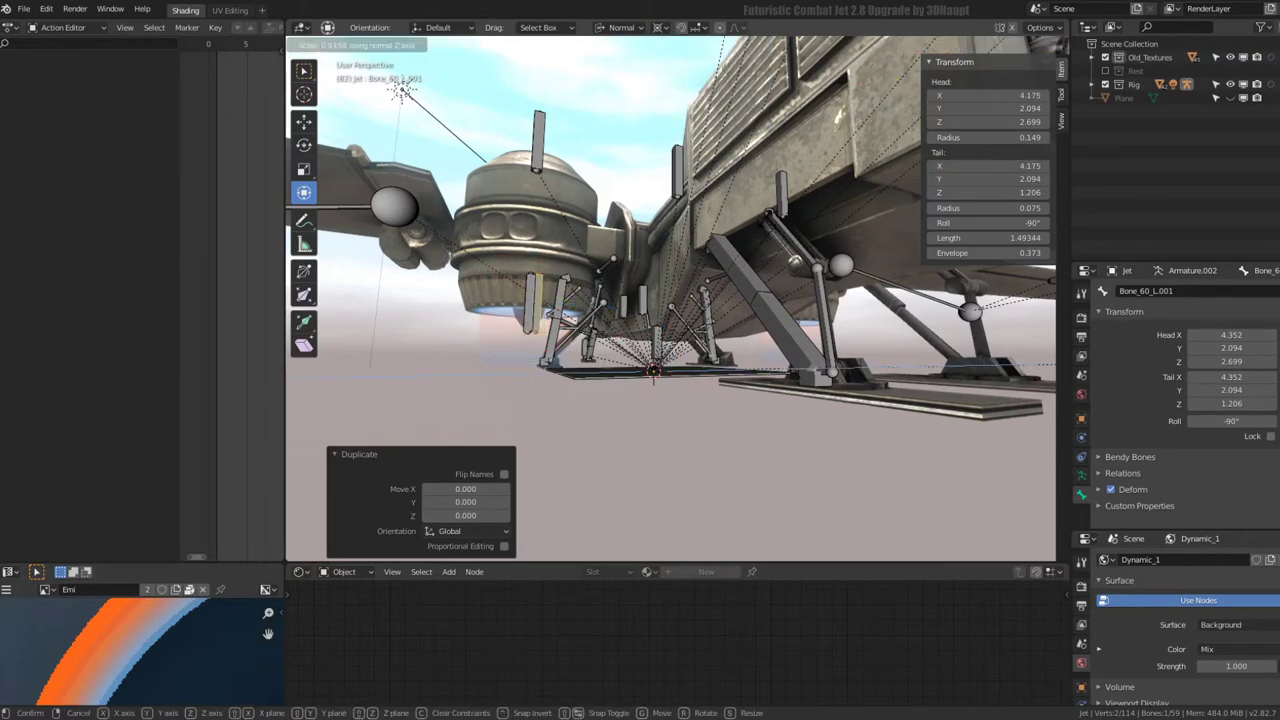
{"action": "left_click", "coordinate": [403, 88]}
- Parent Bone_60_L to Bone.007.L with Keep Offset
{"action": "middle_click_drag", "start_coordinate": [403, 88], "coordinate": [590, 236]}
{"action": "left_click", "coordinate": [590, 236], "text": "shift"}
{"action": "key", "text": "ctrl+p"}
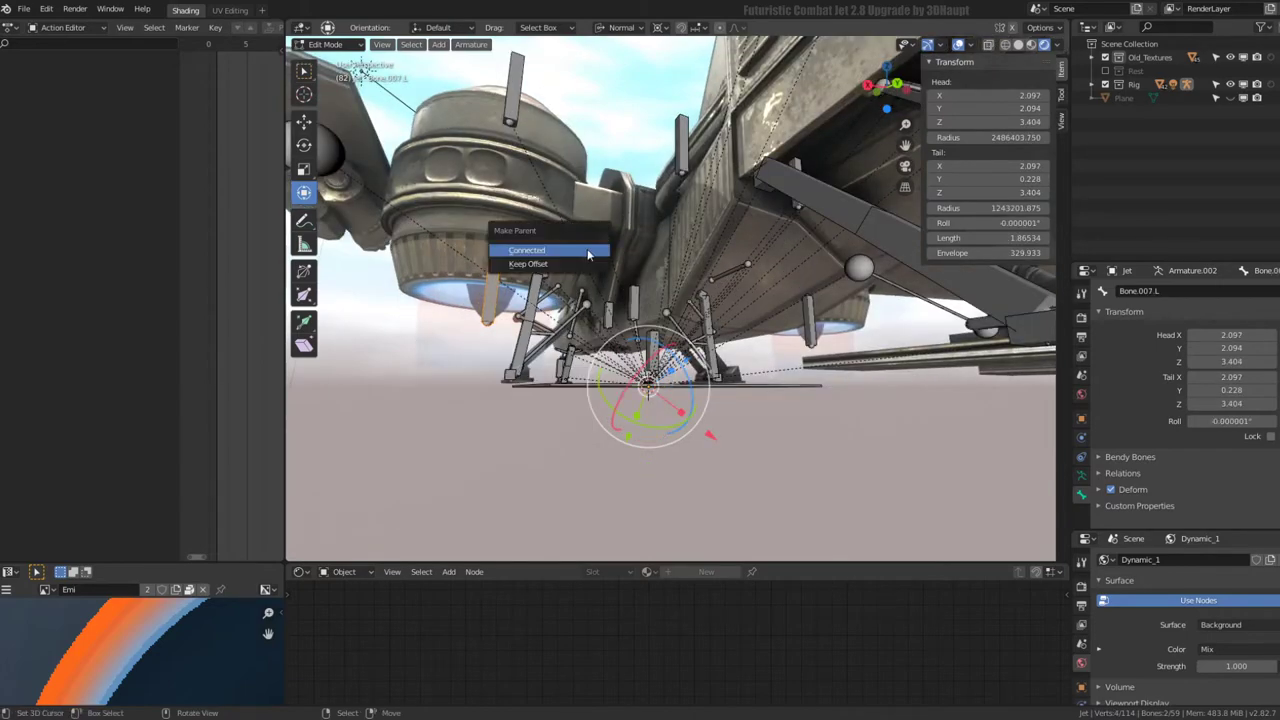
{"action": "left_click", "coordinate": [577, 264]}
- Parent Bone_60_L.001 to Bone.007.R with Keep Offset, then enter Pose Mode
{"action": "left_click", "coordinate": [365, 74]}
{"action": "mouse_move", "coordinate": [365, 74]}
{"action": "middle_mouse_down"}
{"action": "mouse_move", "coordinate": [428, 120]}
{"action": "mouse_move", "coordinate": [600, 137]}
{"action": "mouse_move", "coordinate": [760, 242]}
{"action": "middle_mouse_up"}
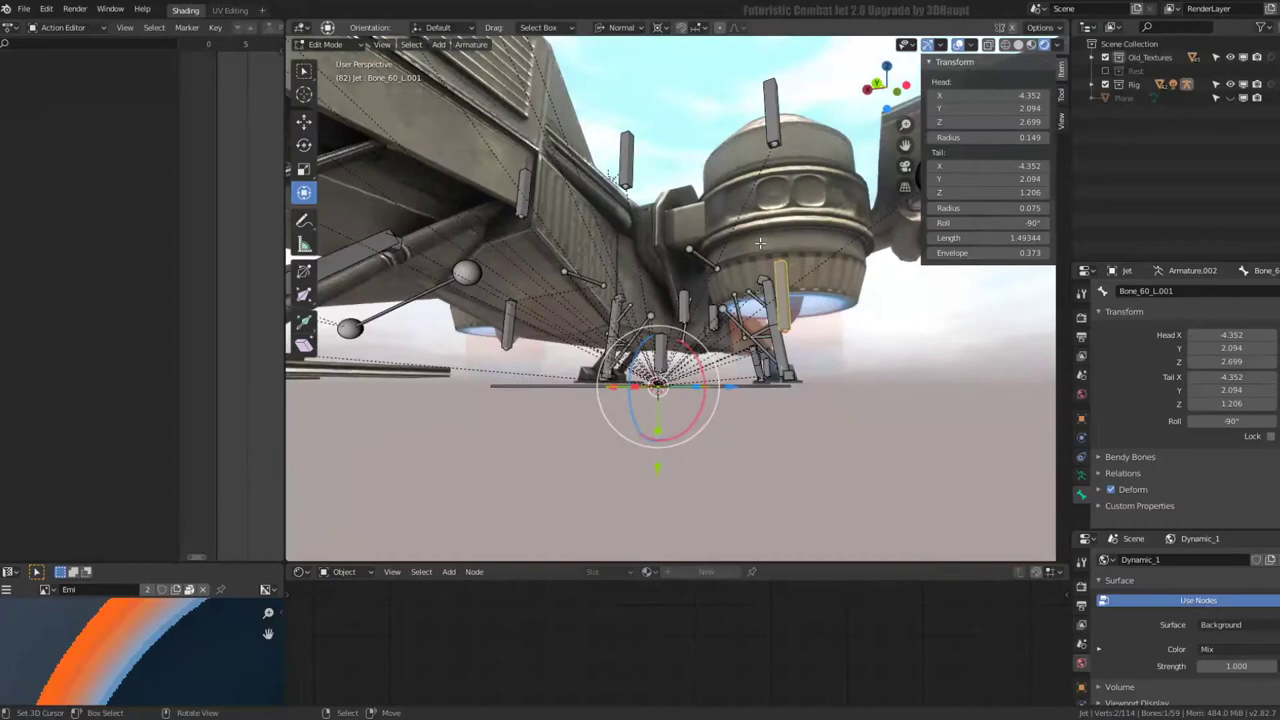
{"action": "left_click", "coordinate": [706, 261], "text": "shift"}
{"action": "key", "text": "ctrl+p"}
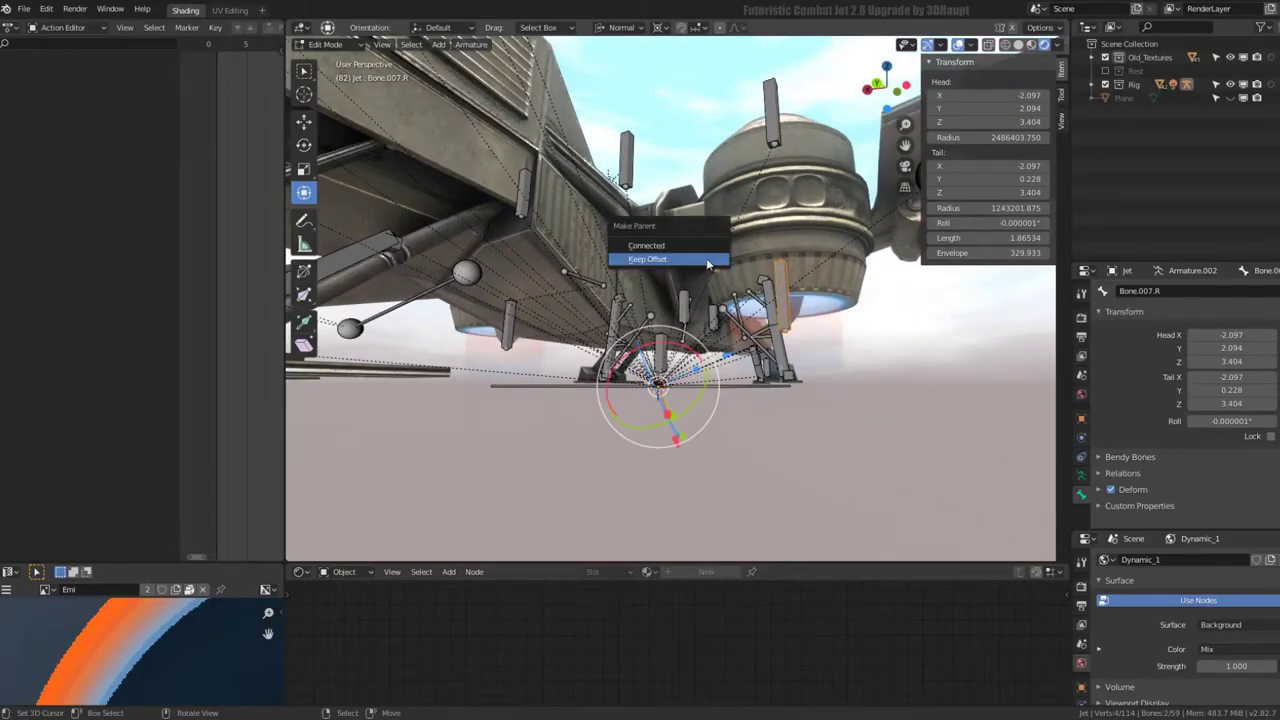
{"action": "left_click", "coordinate": [707, 262]}
{"action": "mouse_move", "coordinate": [707, 262]}
{"action": "middle_mouse_down"}
{"action": "mouse_move", "coordinate": [631, 281]}
{"action": "mouse_move", "coordinate": [660, 300]}
{"action": "middle_mouse_up"}
{"action": "key", "text": "ctrl+Tab"}
- Bone-parent the Jet.022 exhaust flame to Bone_60_L
{"action": "key", "text": "r"}
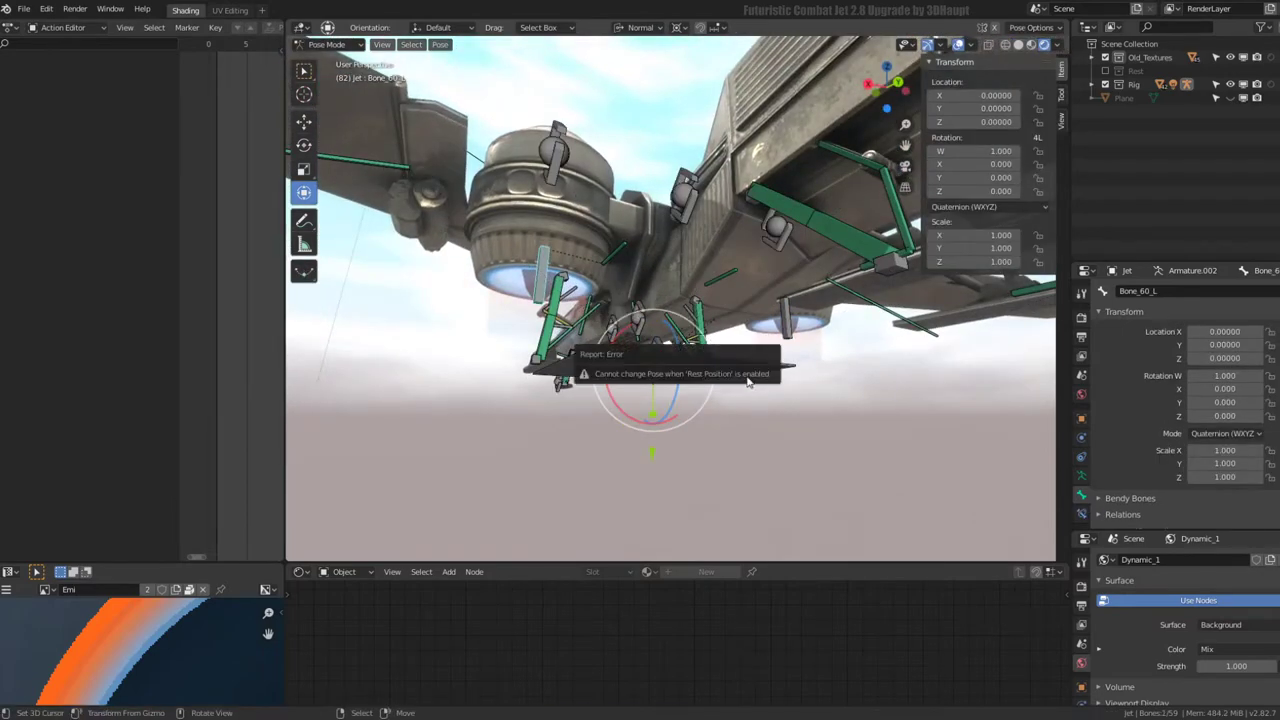
{"action": "mouse_move", "coordinate": [631, 234]}
{"action": "middle_mouse_down"}
{"action": "mouse_move", "coordinate": [471, 149]}
{"action": "mouse_move", "coordinate": [577, 191]}
{"action": "mouse_move", "coordinate": [607, 316]}
{"action": "mouse_move", "coordinate": [646, 256]}
{"action": "middle_mouse_up"}
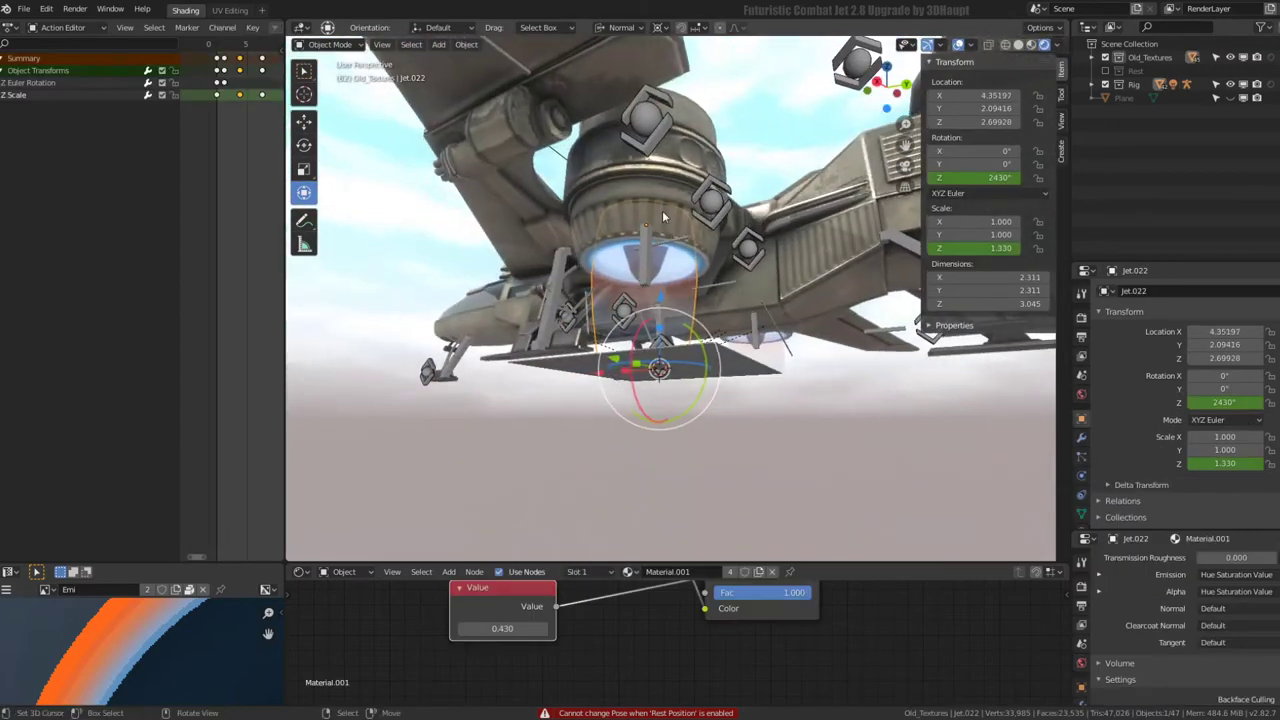
{"action": "right_click", "coordinate": [672, 238]}
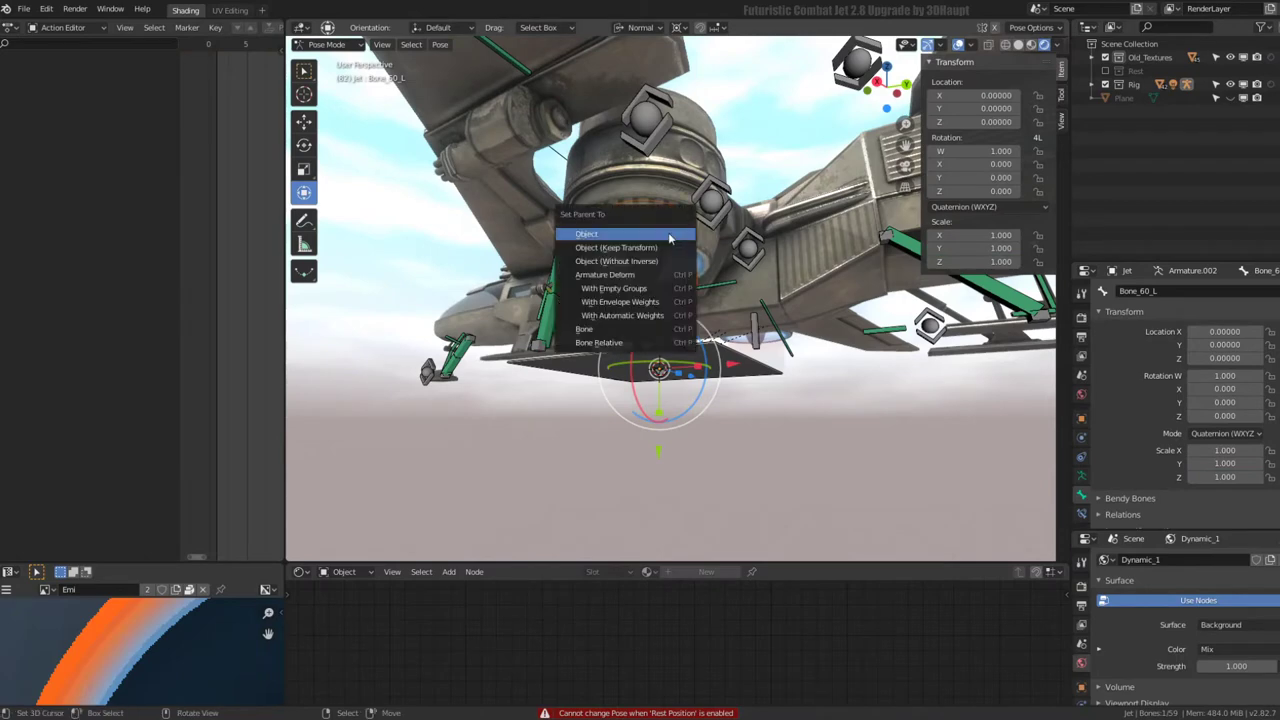
{"action": "left_click", "coordinate": [693, 314]}
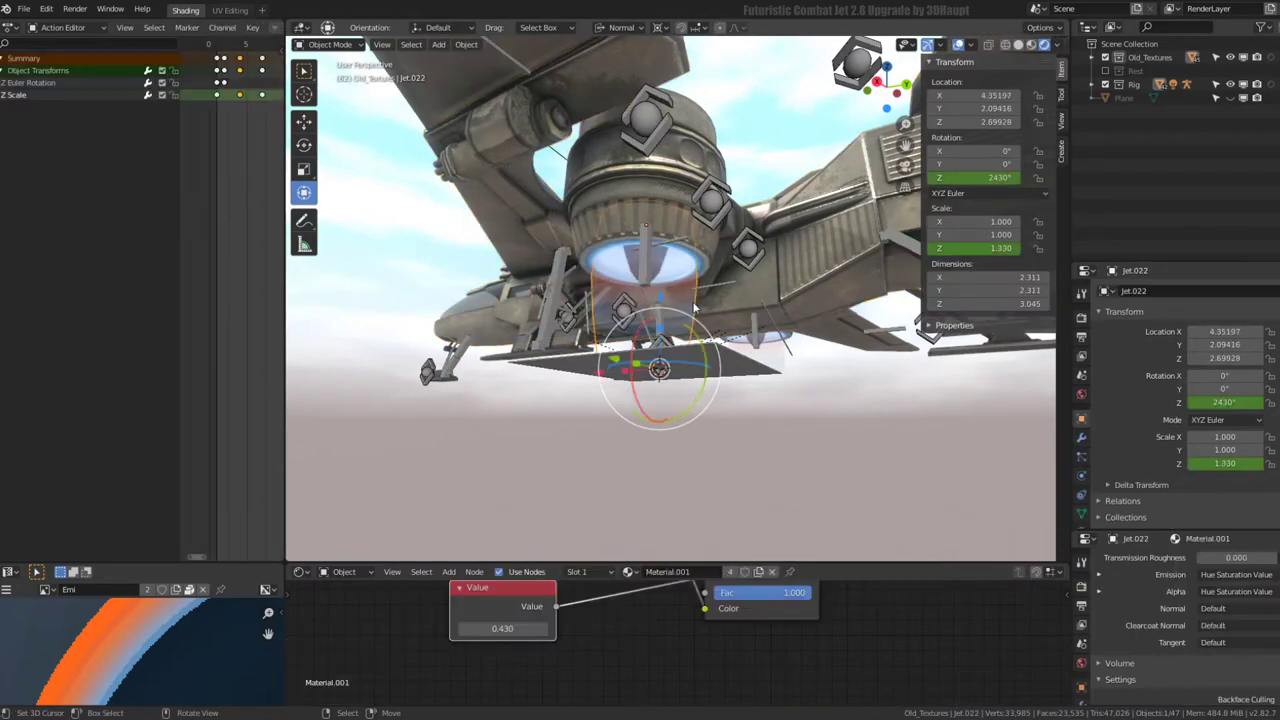
{"action": "left_click", "coordinate": [647, 268]}
{"action": "key", "text": "ctrl+p"}
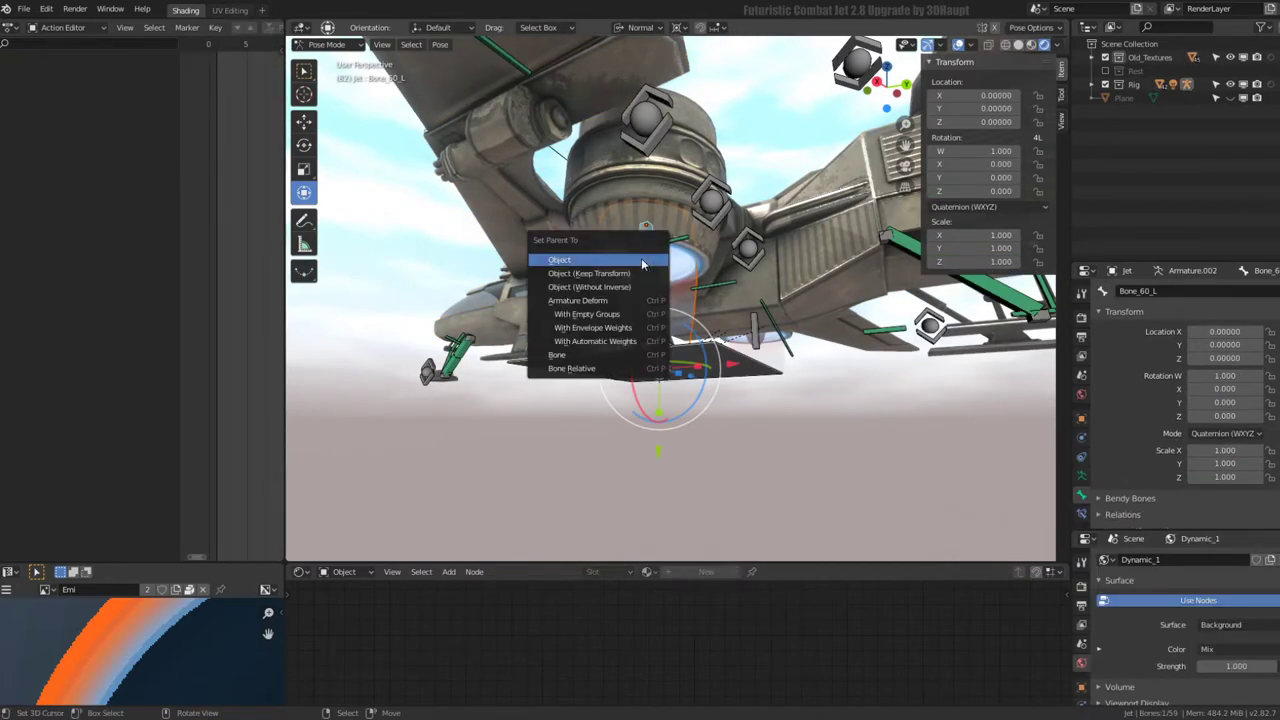
{"action": "left_click", "coordinate": [600, 354]}
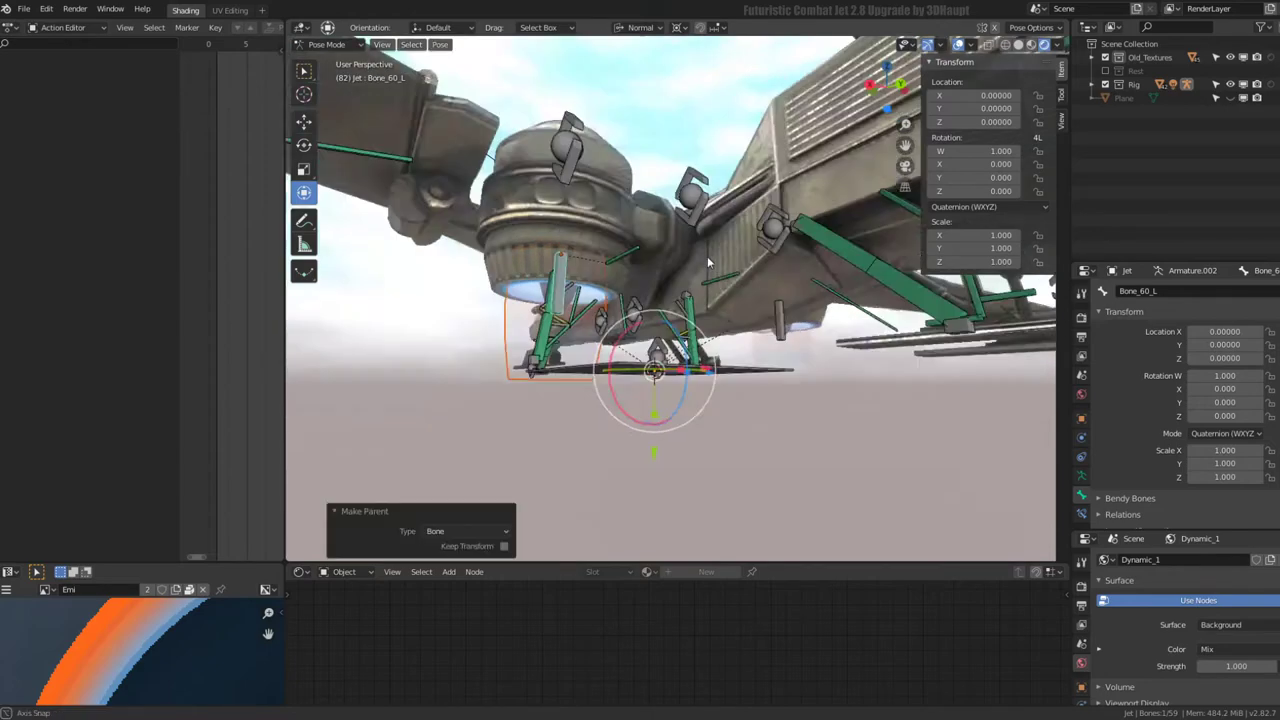
- Bone-parent the mirrored Jet.023 flame to Bone_60_L.001
{"action": "middle_click_drag", "start_coordinate": [743, 335], "coordinate": [766, 282]}
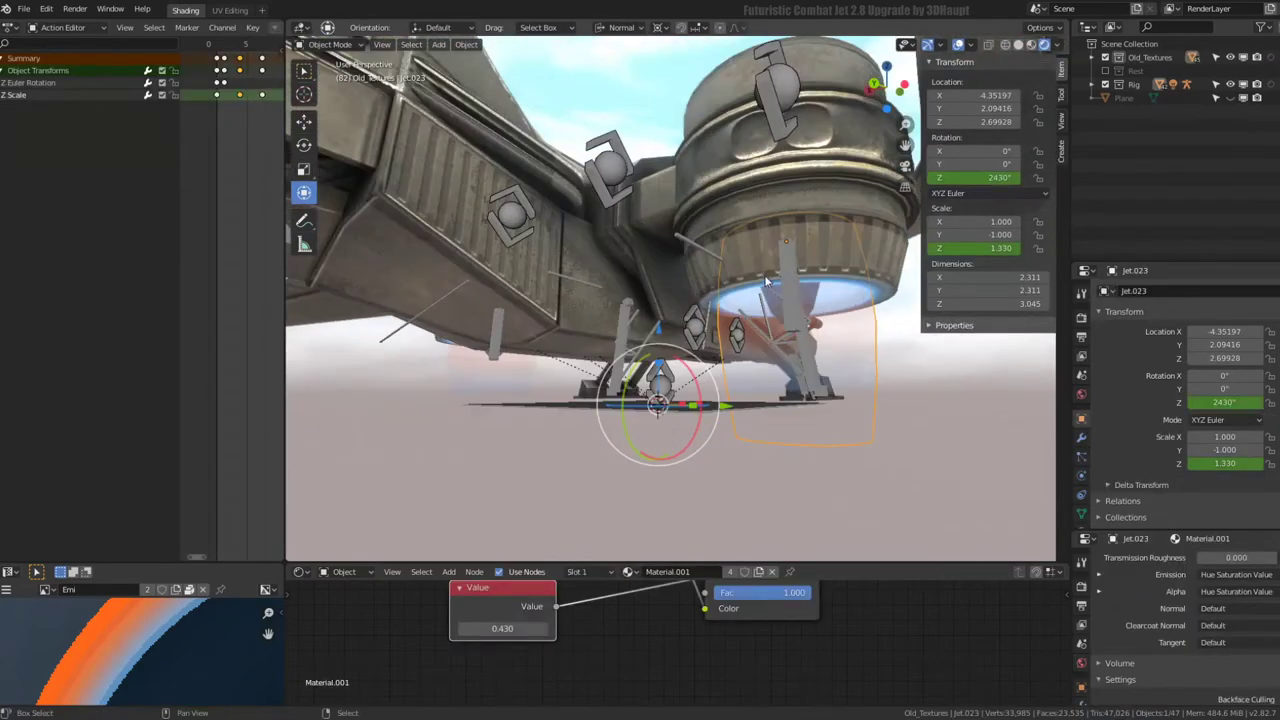
{"action": "left_click", "coordinate": [792, 255]}
{"action": "key", "text": "ctrl+Tab"}
{"action": "key", "text": "ctrl+p"}
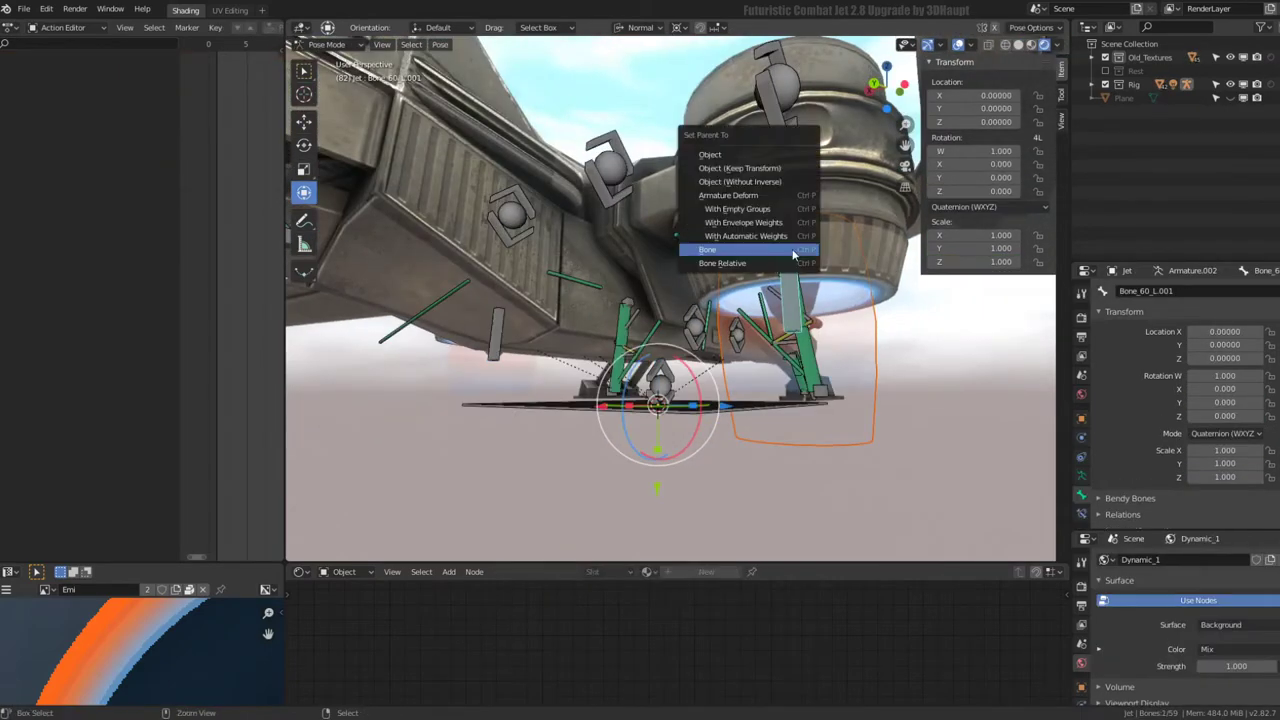
{"action": "left_click", "coordinate": [792, 255]}
{"action": "mouse_move", "coordinate": [792, 255]}
{"action": "middle_mouse_down"}
{"action": "mouse_move", "coordinate": [730, 298]}
{"action": "mouse_move", "coordinate": [675, 263]}
{"action": "mouse_move", "coordinate": [628, 256]}
{"action": "mouse_move", "coordinate": [748, 270]}
{"action": "mouse_move", "coordinate": [1174, 247]}
{"action": "middle_mouse_up"}
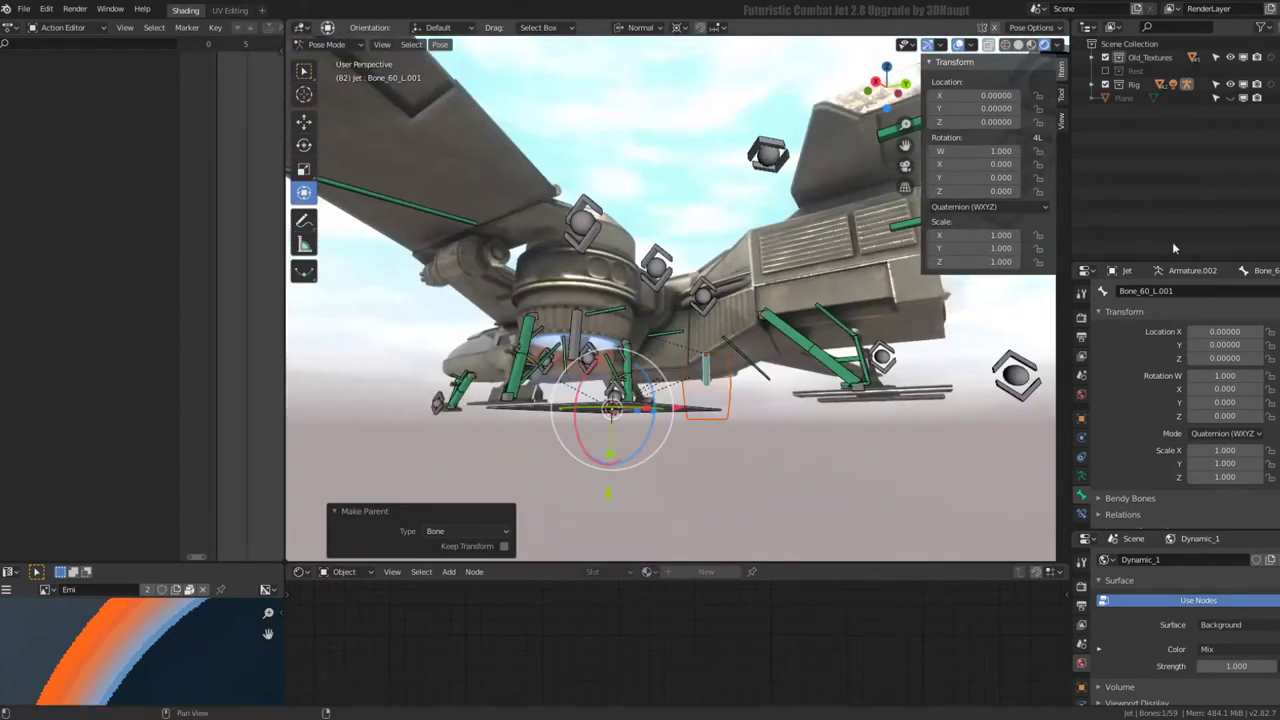
{"action": "left_click", "coordinate": [668, 262]}
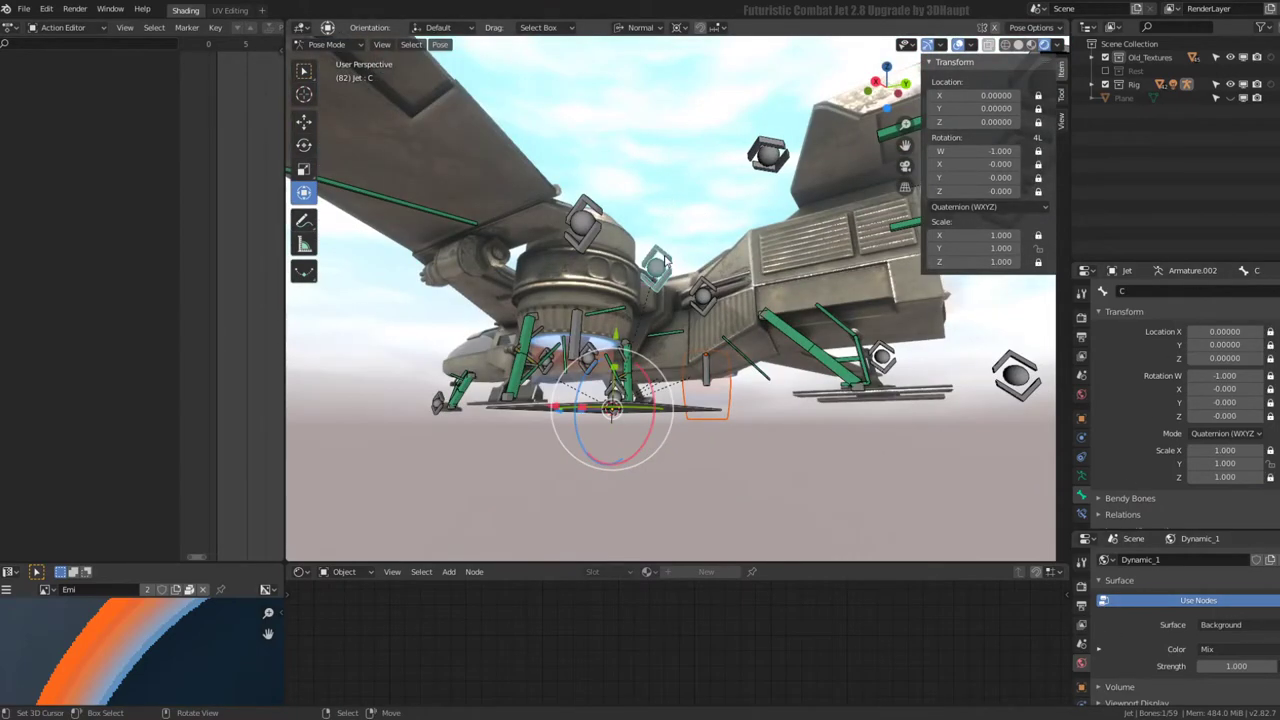
- Switch the rig to Pose Position and stretch engine bone C about 3x
{"action": "left_click", "coordinate": [1086, 477]}
{"action": "left_click", "coordinate": [1147, 332]}
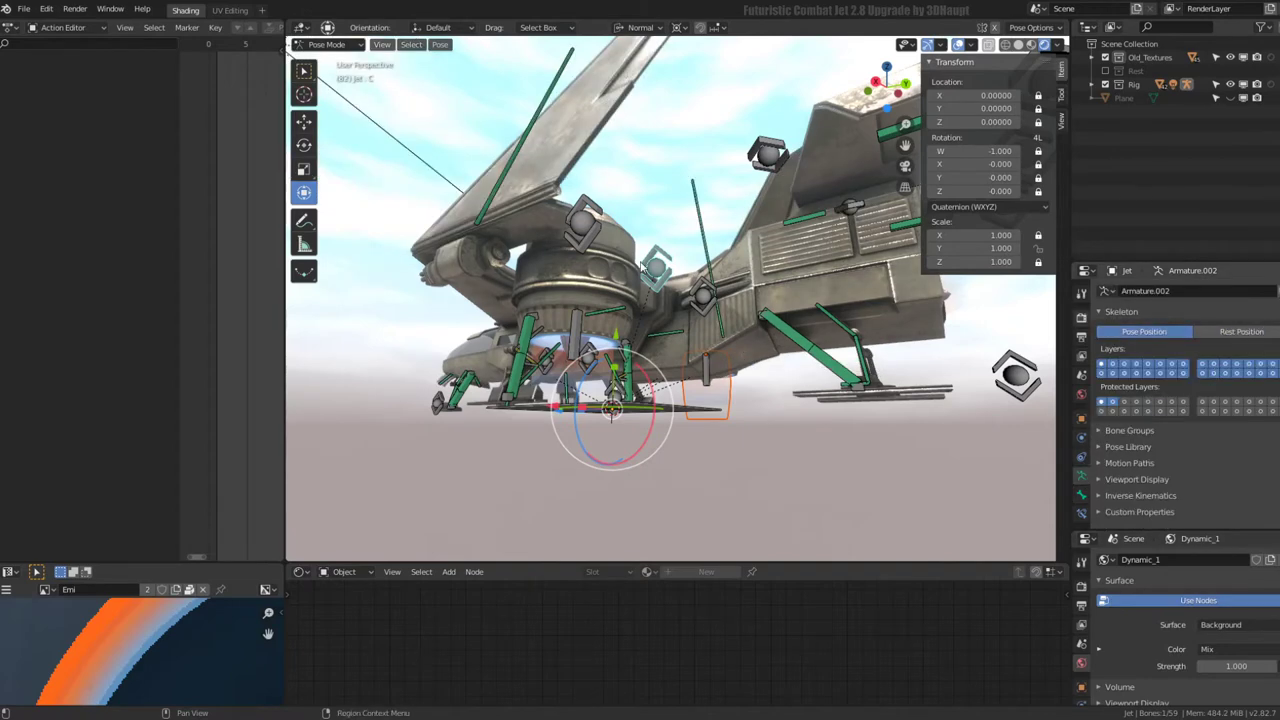
{"action": "key", "text": "s"}
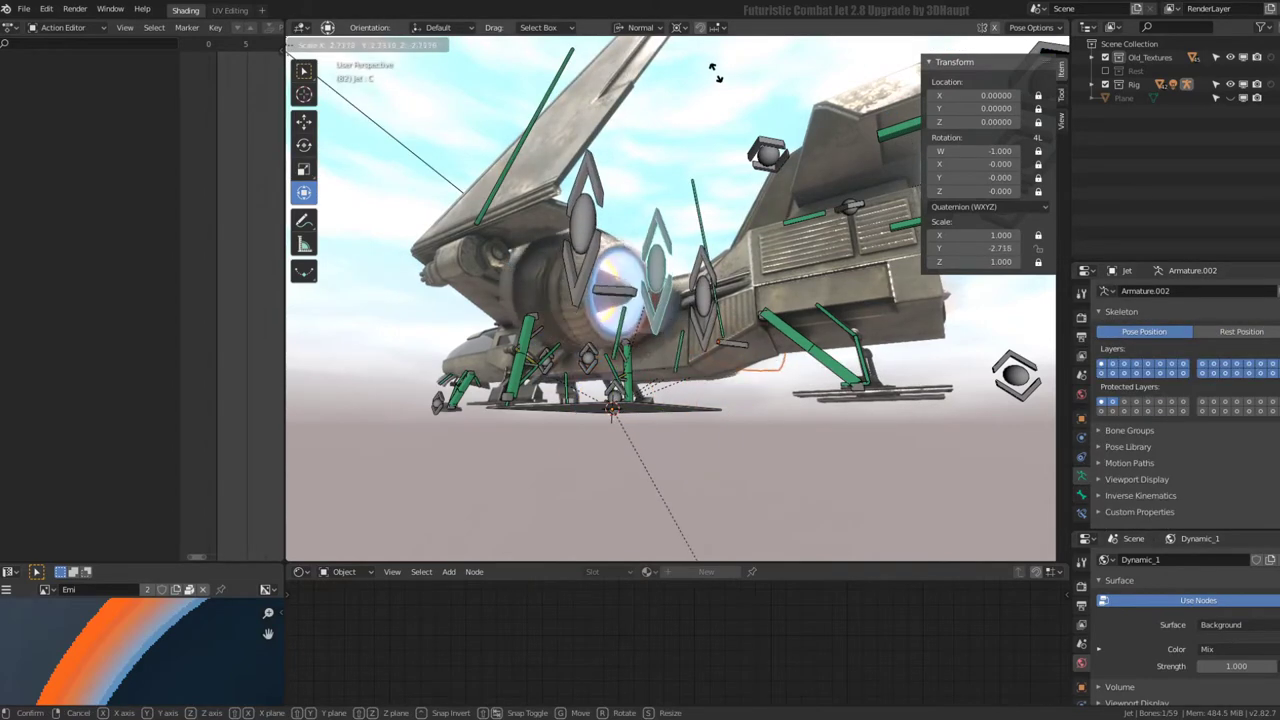
{"action": "key", "text": "Escape"}
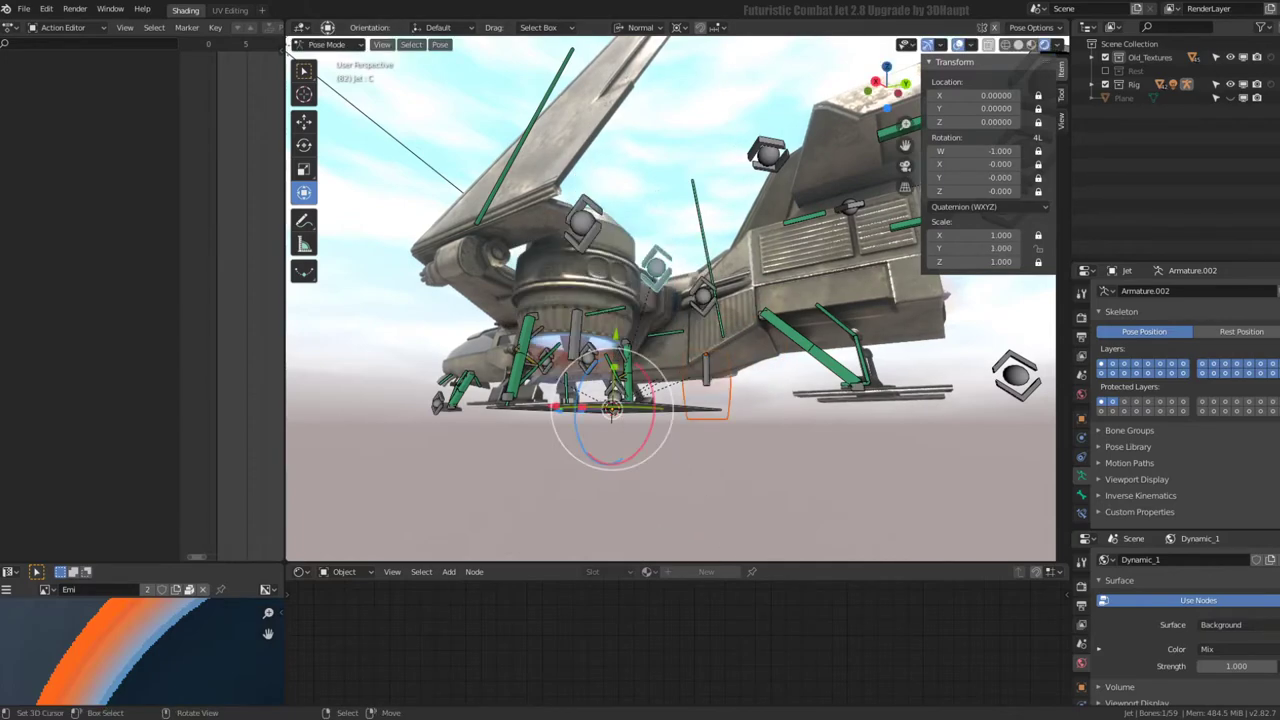
{"action": "middle_click_drag", "start_coordinate": [683, 393], "coordinate": [683, 393]}
{"action": "key", "text": "s"}
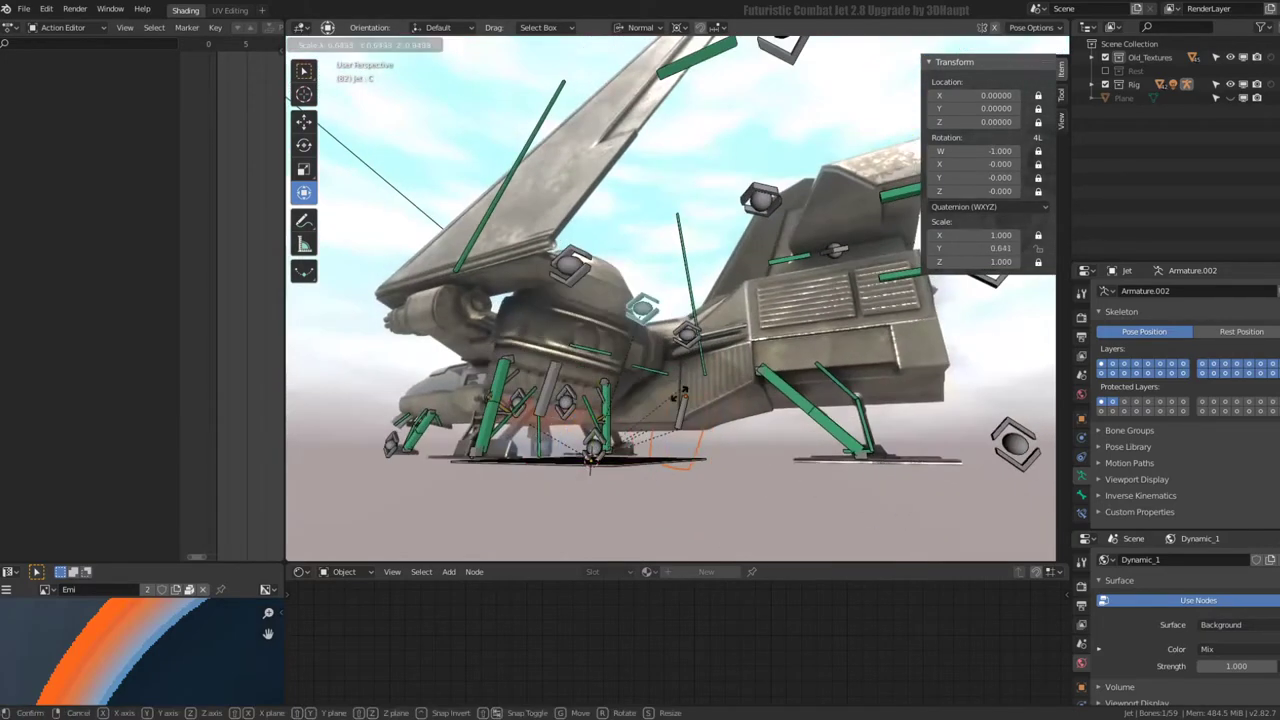
{"action": "left_click", "coordinate": [802, 503]}
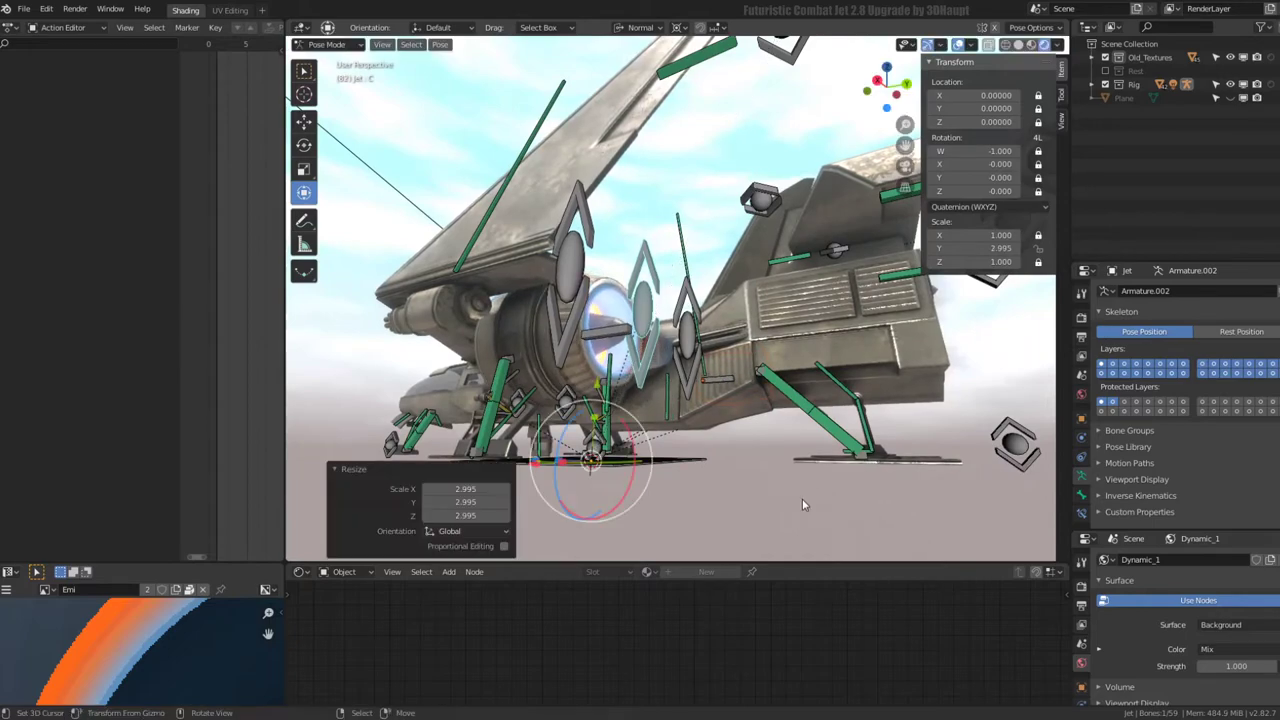
- Hide overlays and scale bone C to -0.777 to check the flame follows
{"action": "left_click", "coordinate": [960, 46]}
{"action": "mouse_move", "coordinate": [774, 272]}
{"action": "middle_mouse_down"}
{"action": "mouse_move", "coordinate": [598, 292]}
{"action": "mouse_move", "coordinate": [697, 244]}
{"action": "middle_mouse_up"}
{"action": "scroll", "coordinate": [697, 244], "scroll_direction": "up", "scroll_amount": 2}
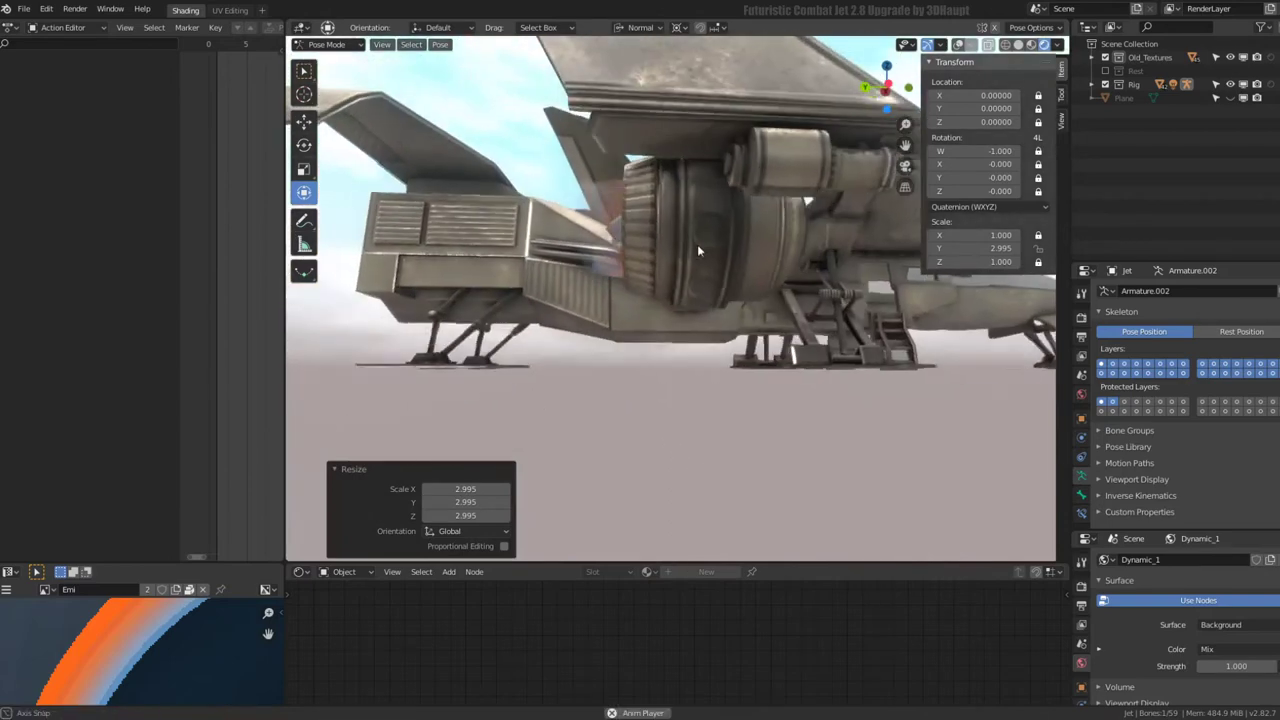
{"action": "key", "text": "s"}
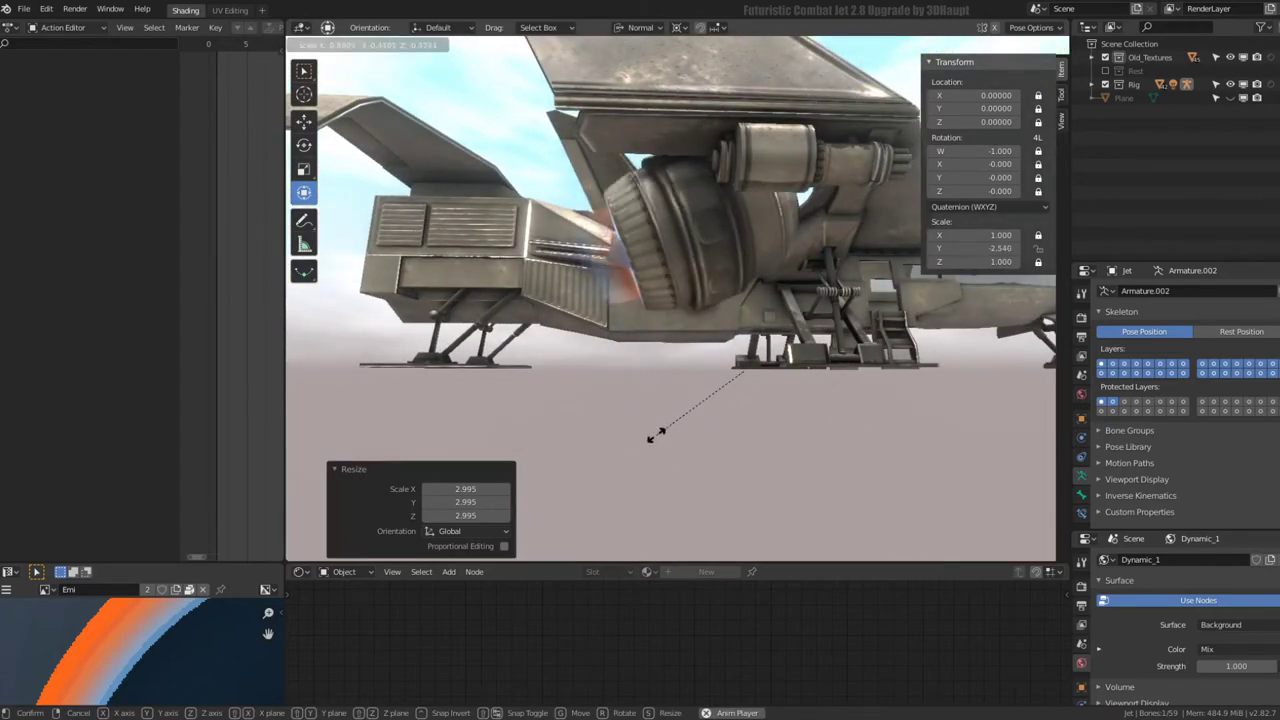
{"action": "left_click", "coordinate": [644, 374]}
{"action": "mouse_move", "coordinate": [644, 374]}
{"action": "middle_mouse_down"}
{"action": "mouse_move", "coordinate": [735, 392]}
{"action": "mouse_move", "coordinate": [750, 421]}
{"action": "mouse_move", "coordinate": [697, 343]}
{"action": "mouse_move", "coordinate": [699, 311]}
{"action": "mouse_move", "coordinate": [641, 299]}
{"action": "mouse_move", "coordinate": [700, 315]}
{"action": "mouse_move", "coordinate": [708, 339]}
{"action": "mouse_move", "coordinate": [843, 376]}
{"action": "middle_mouse_up"}
{"action": "scroll", "coordinate": [750, 418], "scroll_direction": "up", "scroll_amount": 4}
{"action": "scroll", "coordinate": [699, 311], "scroll_direction": "up", "scroll_amount": 3}
{"action": "scroll", "coordinate": [695, 313], "scroll_direction": "up", "scroll_amount": 2}
{"action": "scroll", "coordinate": [665, 316], "scroll_direction": "down", "scroll_amount": 4}
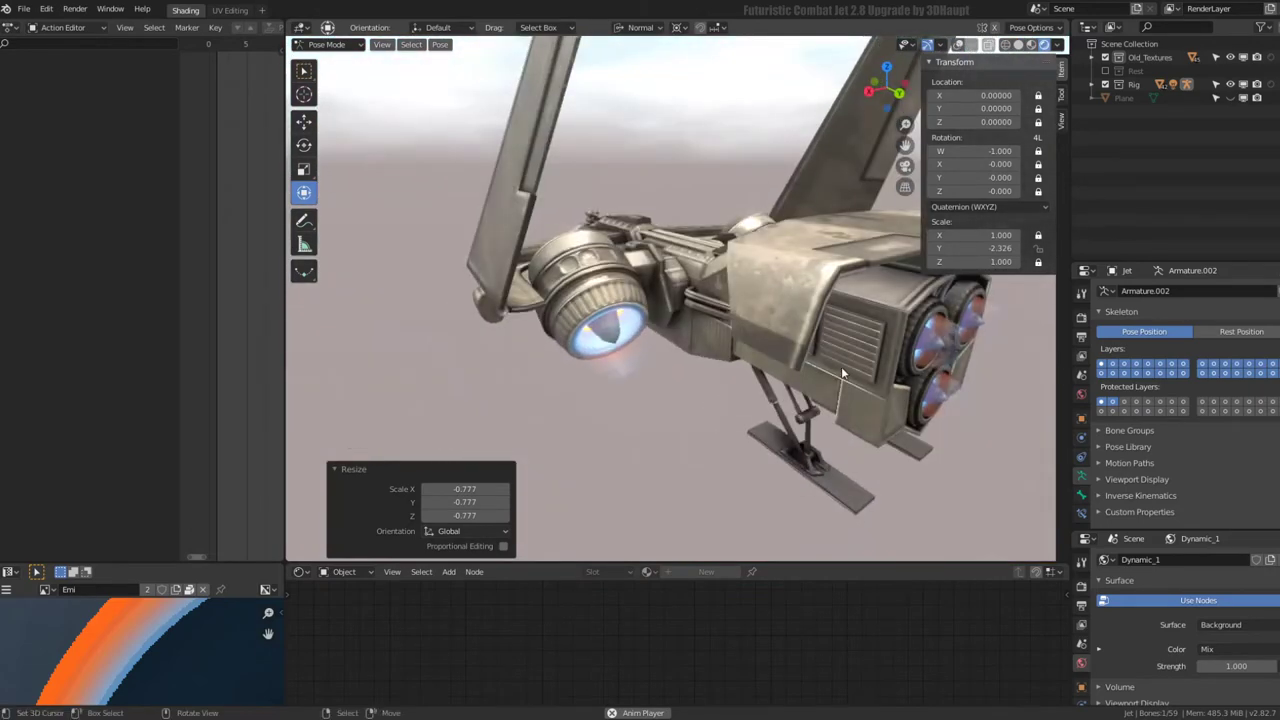
{"action": "scroll", "coordinate": [664, 354], "scroll_direction": "down", "scroll_amount": 3}
{"action": "mouse_move", "coordinate": [664, 343]}
{"action": "middle_mouse_down"}
{"action": "mouse_move", "coordinate": [692, 297]}
{"action": "mouse_move", "coordinate": [756, 262]}
{"action": "mouse_move", "coordinate": [845, 330]}
{"action": "middle_mouse_up"}
- Test-resize bone C to 1.816 and 1.201, then restore its original scale
{"action": "key", "text": "s"}
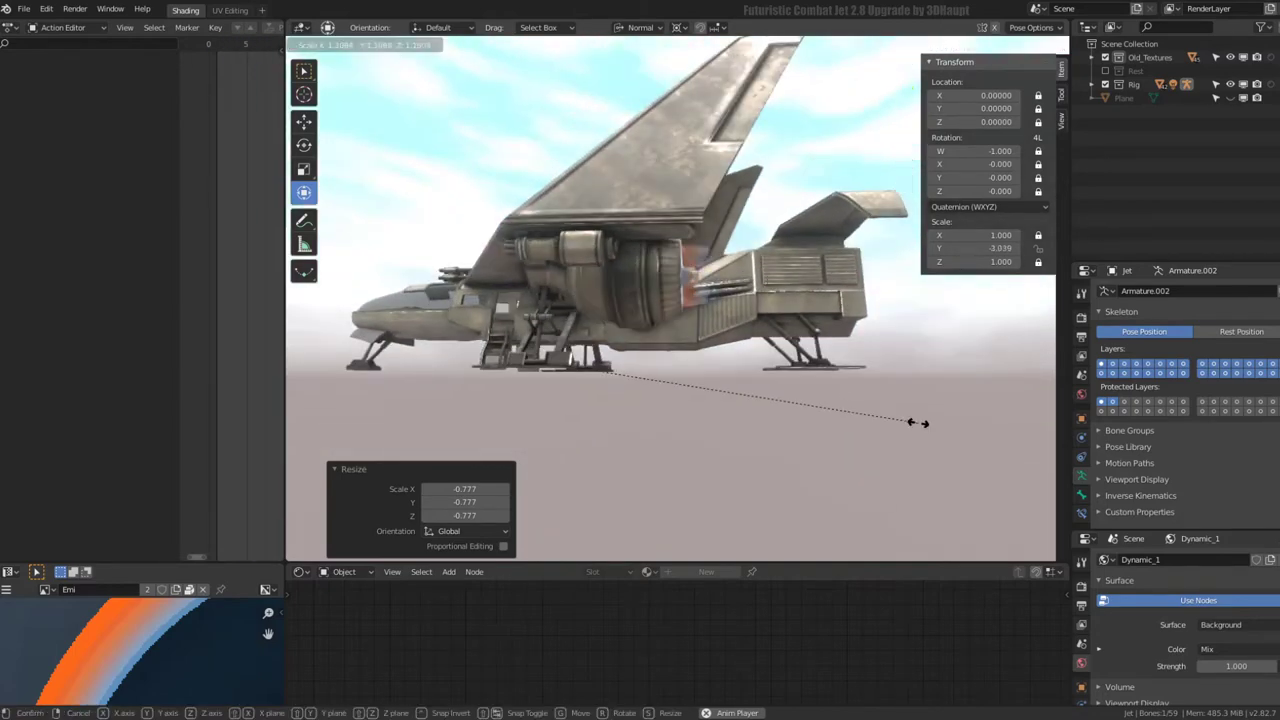
{"action": "left_click", "coordinate": [987, 314]}
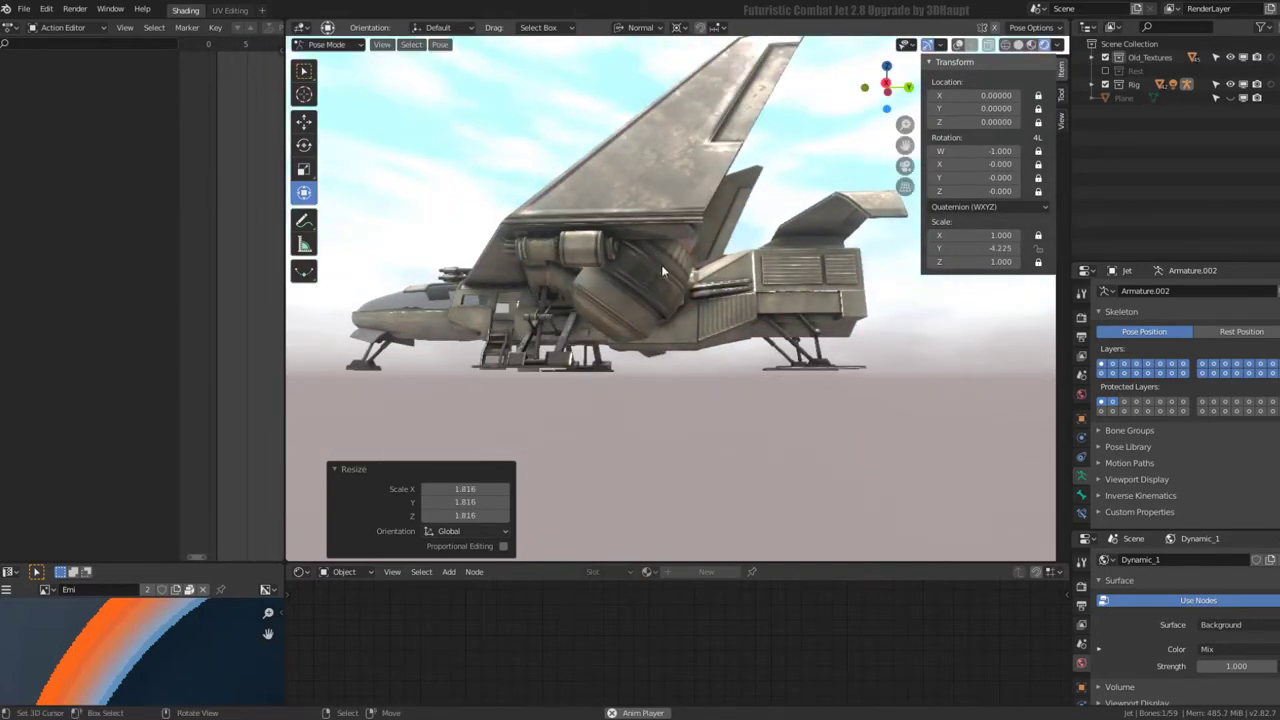
{"action": "mouse_move", "coordinate": [661, 264]}
{"action": "middle_mouse_down"}
{"action": "mouse_move", "coordinate": [628, 257]}
{"action": "mouse_move", "coordinate": [700, 320]}
{"action": "middle_mouse_up"}
{"action": "key", "text": "s"}
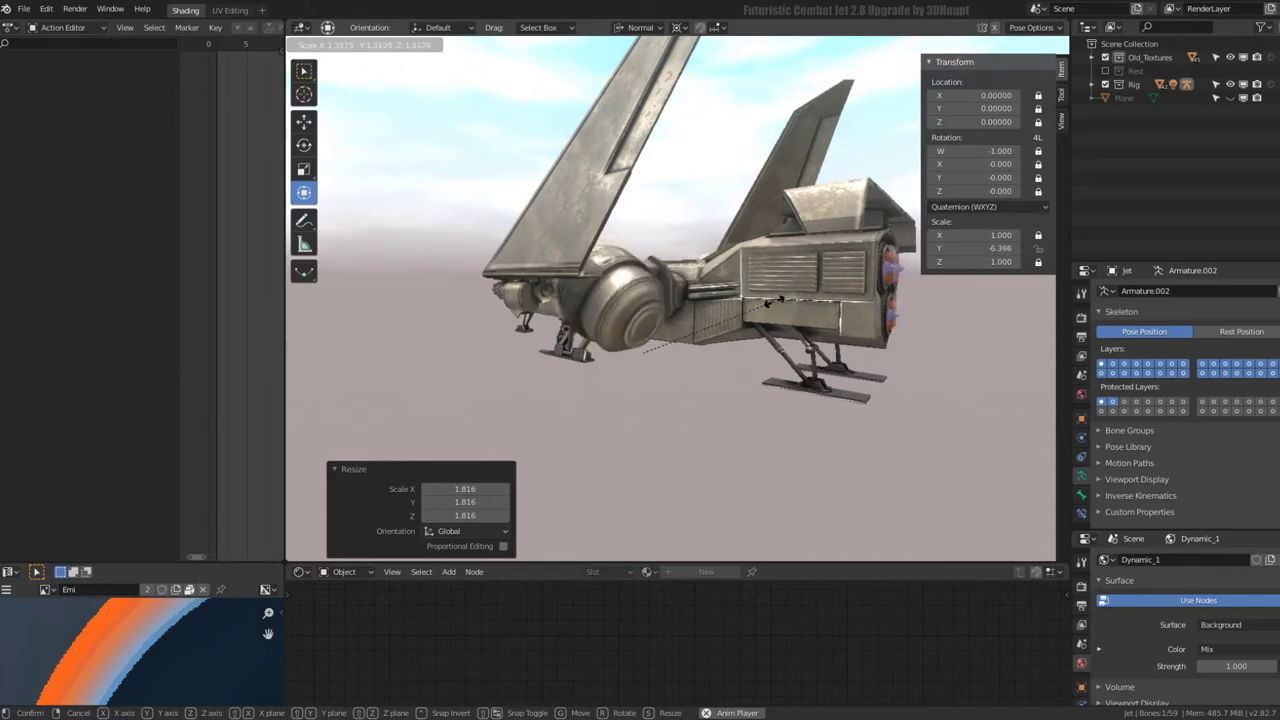
{"action": "left_click", "coordinate": [776, 305]}
{"action": "mouse_move", "coordinate": [776, 305]}
{"action": "middle_mouse_down"}
{"action": "mouse_move", "coordinate": [751, 277]}
{"action": "mouse_move", "coordinate": [779, 285]}
{"action": "mouse_move", "coordinate": [718, 280]}
{"action": "mouse_move", "coordinate": [697, 239]}
{"action": "middle_mouse_up"}
{"action": "key", "text": "s"}
{"action": "left_click", "coordinate": [688, 390]}
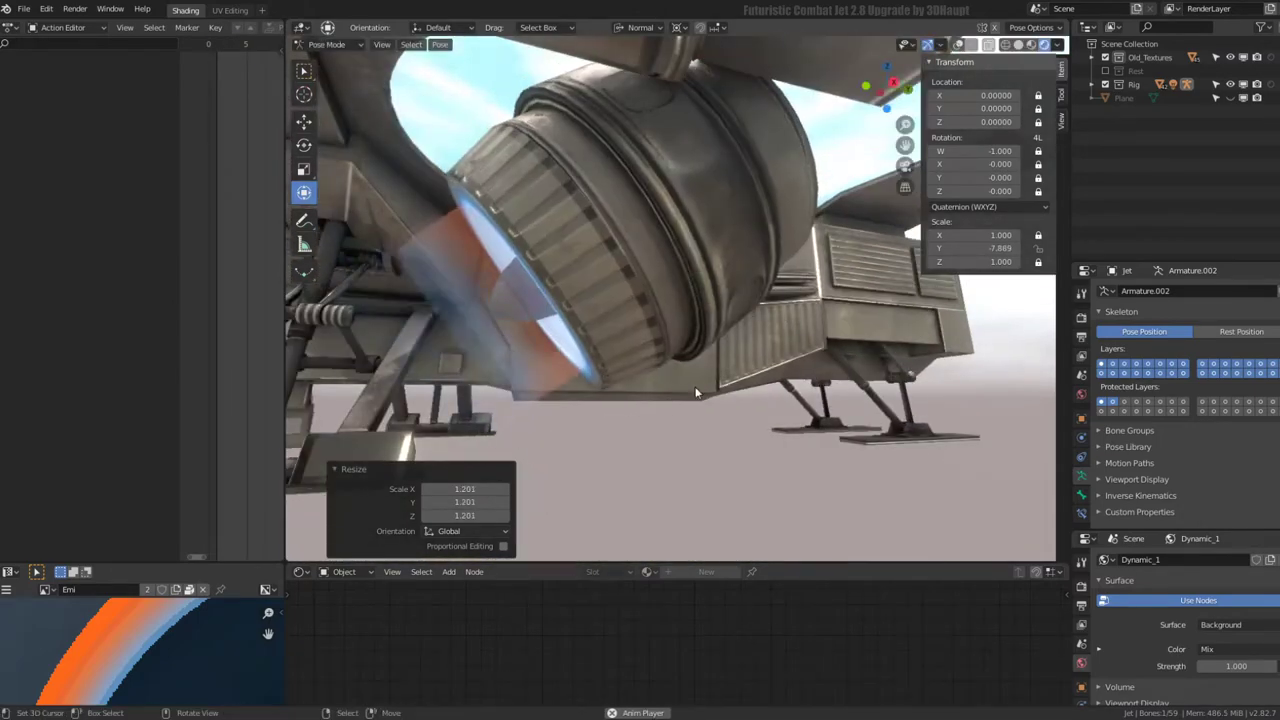
{"action": "mouse_move", "coordinate": [688, 390]}
{"action": "middle_mouse_down"}
{"action": "mouse_move", "coordinate": [684, 287]}
{"action": "mouse_move", "coordinate": [629, 288]}
{"action": "mouse_move", "coordinate": [593, 307]}
{"action": "mouse_move", "coordinate": [790, 410]}
{"action": "middle_mouse_up"}
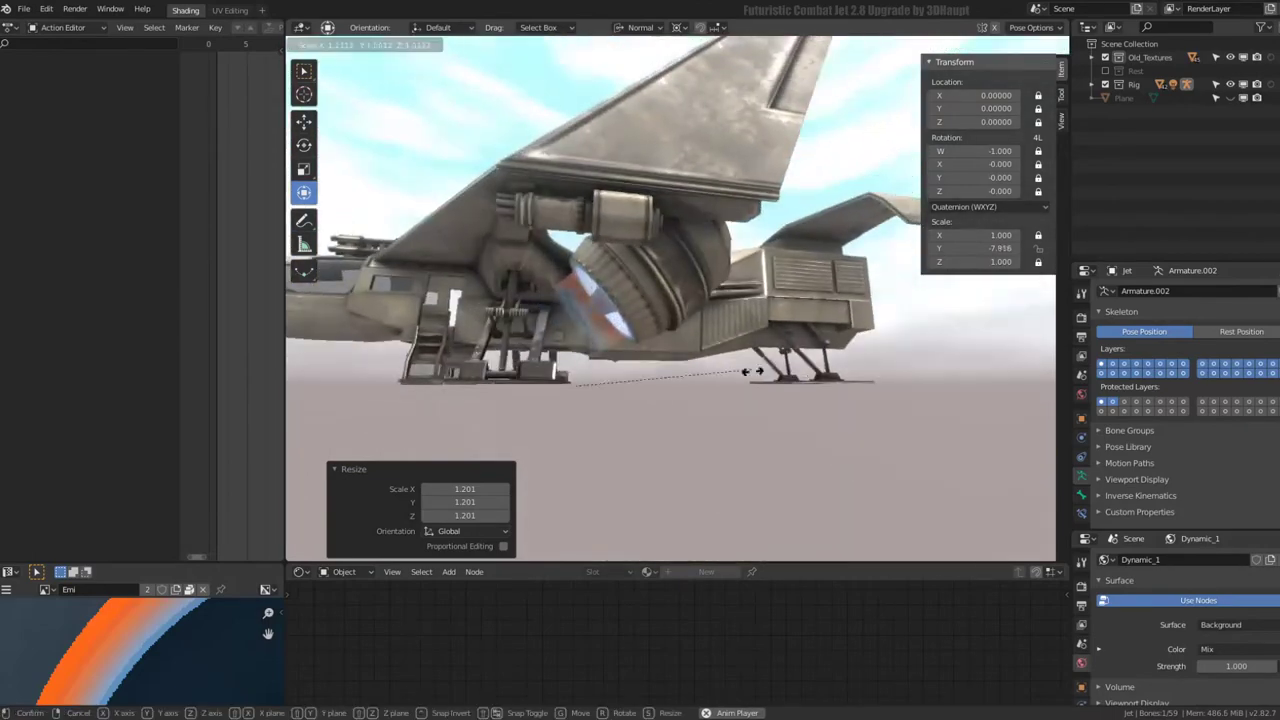
{"action": "key", "text": "s"}
{"action": "key", "text": "Escape"}
{"action": "mouse_move", "coordinate": [796, 287]}
{"action": "middle_mouse_down"}
{"action": "mouse_move", "coordinate": [650, 226]}
{"action": "mouse_move", "coordinate": [680, 210]}
{"action": "middle_mouse_up"}
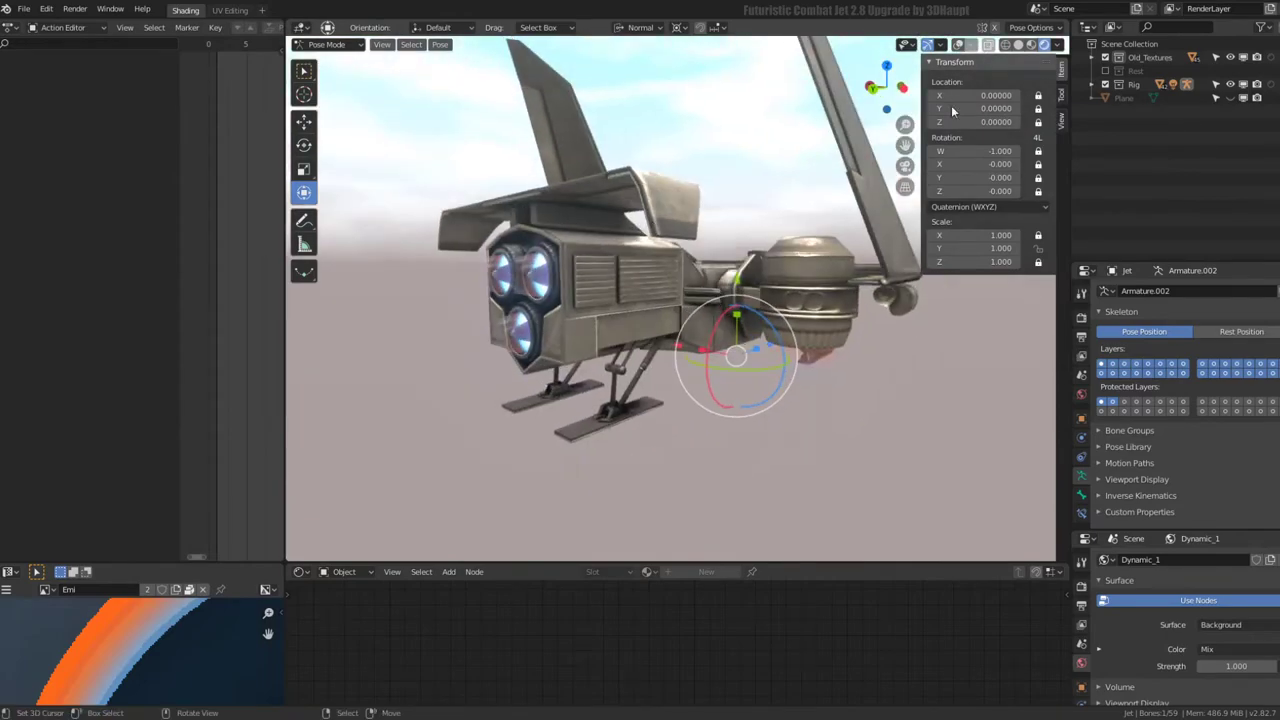
{"action": "left_click", "coordinate": [971, 45]}
{"action": "mouse_move", "coordinate": [760, 240]}
{"action": "middle_mouse_down"}
{"action": "mouse_move", "coordinate": [715, 217]}
{"action": "mouse_move", "coordinate": [692, 318]}
{"action": "mouse_move", "coordinate": [660, 287]}
{"action": "middle_mouse_up"}
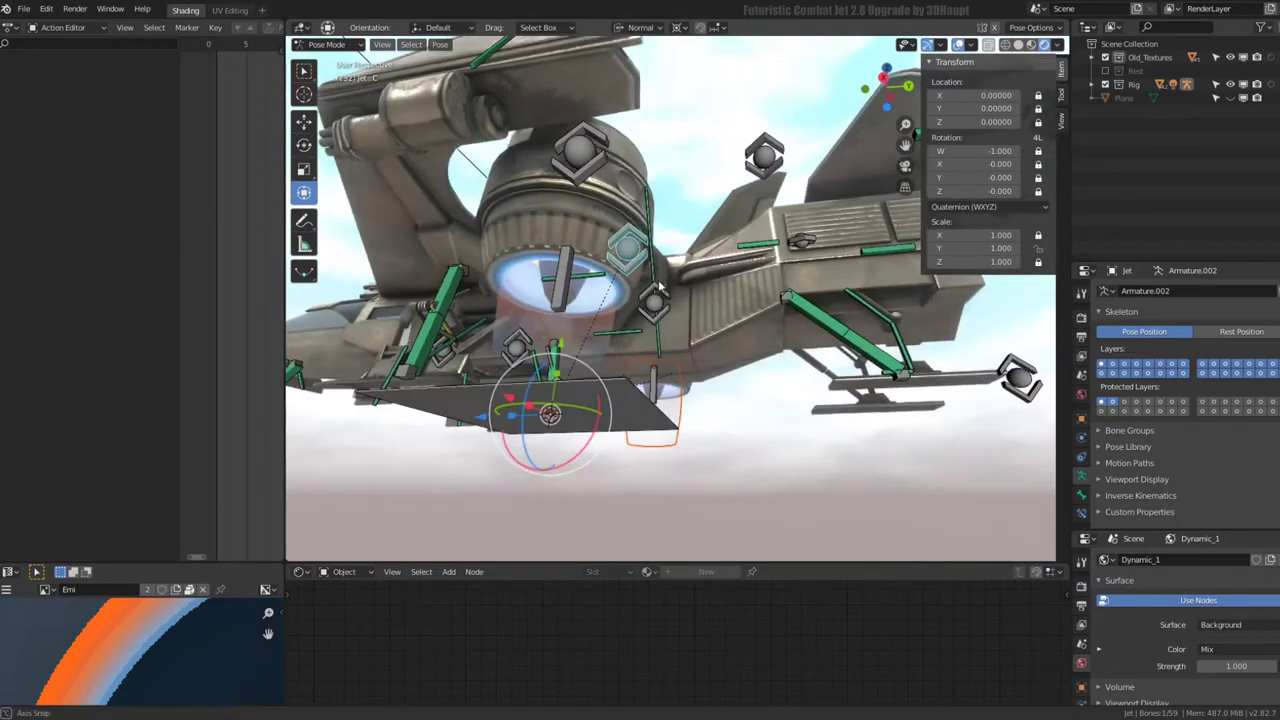
{"action": "key", "text": "s"}
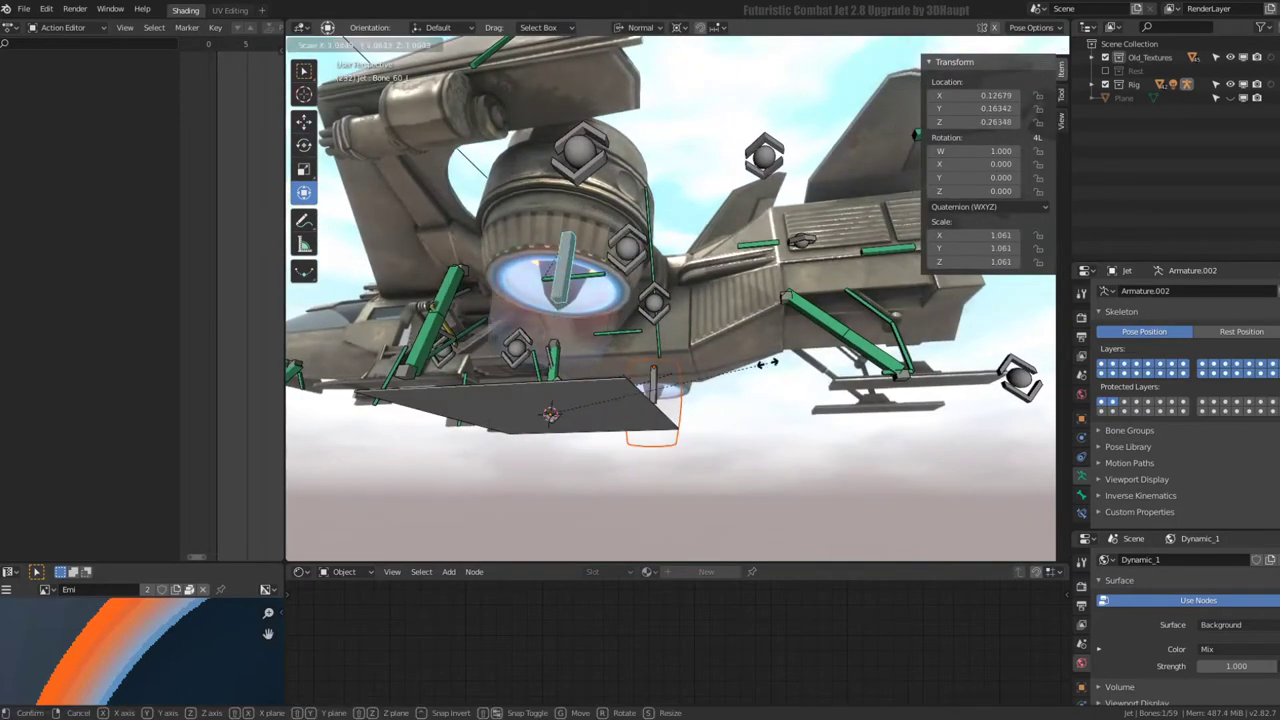
{"action": "key", "text": "Escape"}
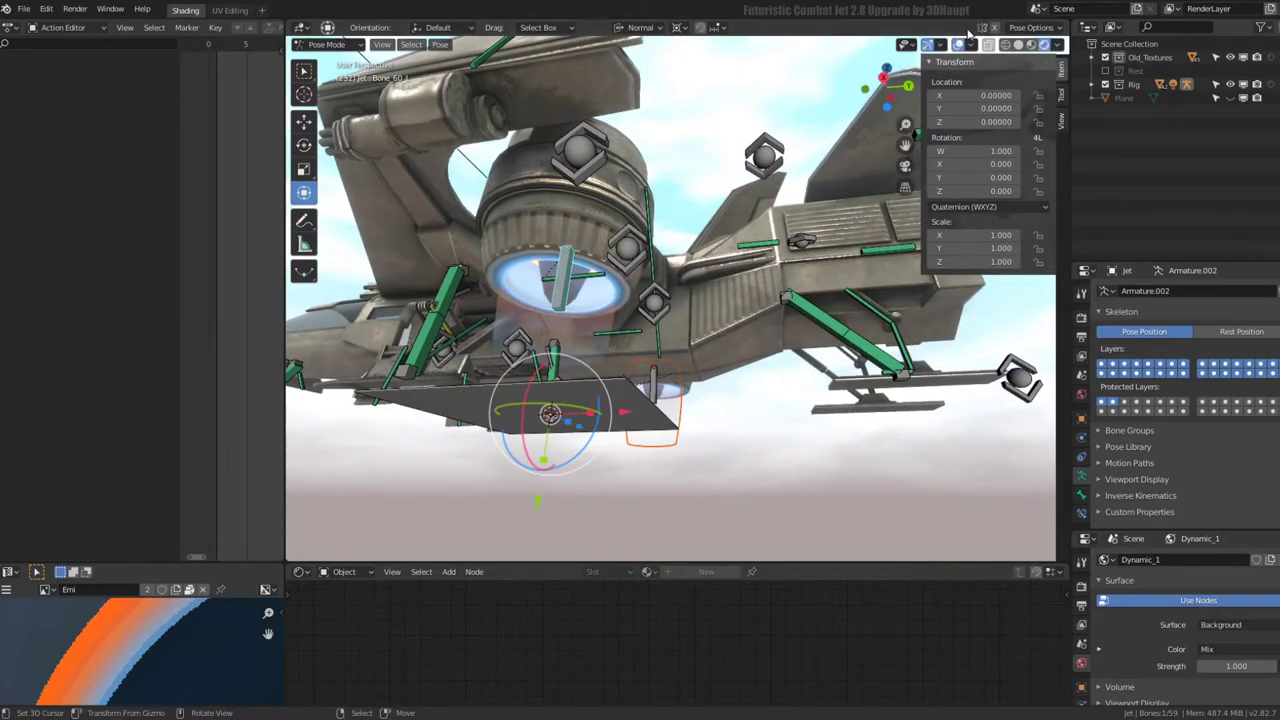
{"action": "left_click", "coordinate": [959, 45]}
{"action": "left_click", "coordinate": [959, 45]}
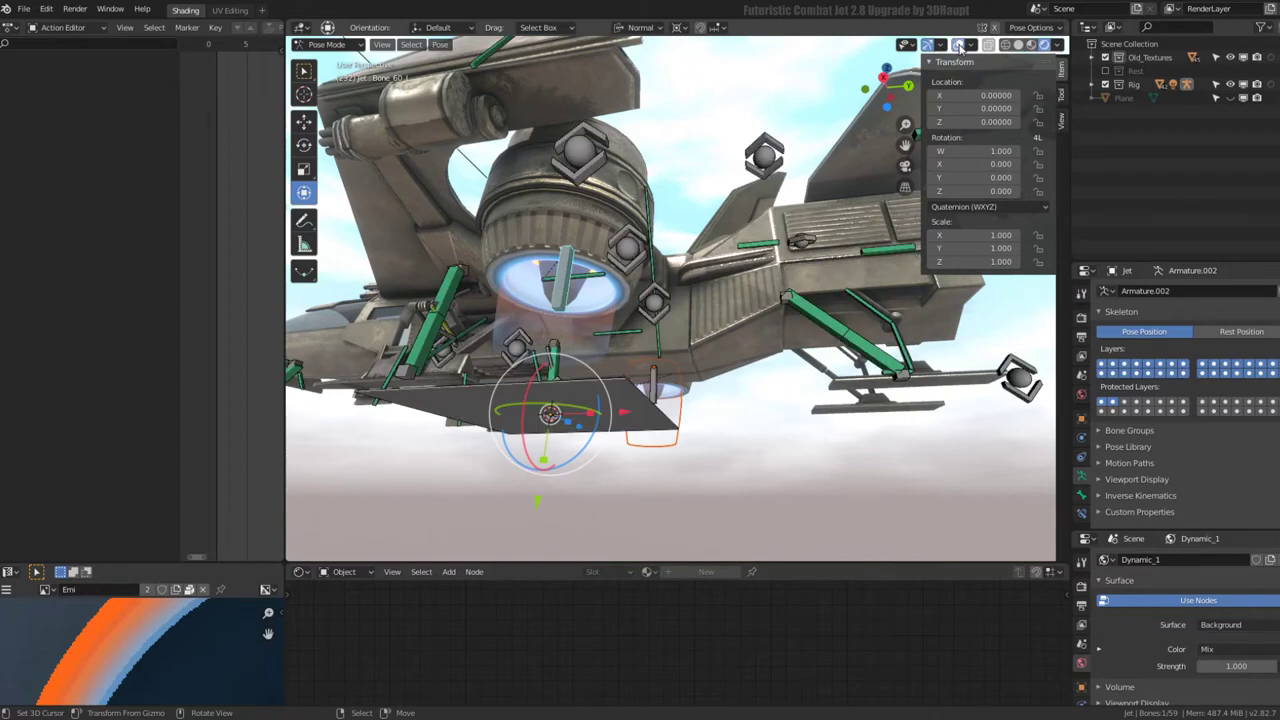
{"action": "left_click", "coordinate": [959, 45]}
{"action": "left_click", "coordinate": [959, 45]}
{"action": "left_click", "coordinate": [643, 27]}
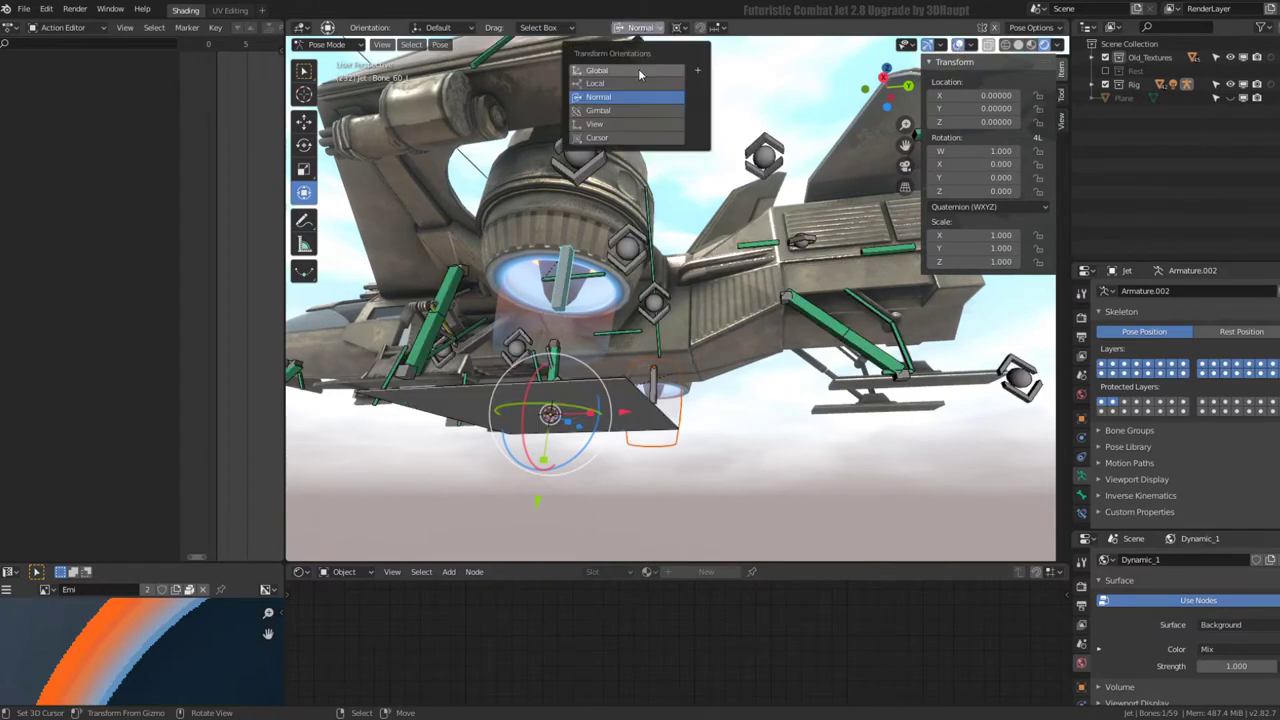
{"action": "left_click", "coordinate": [678, 27]}
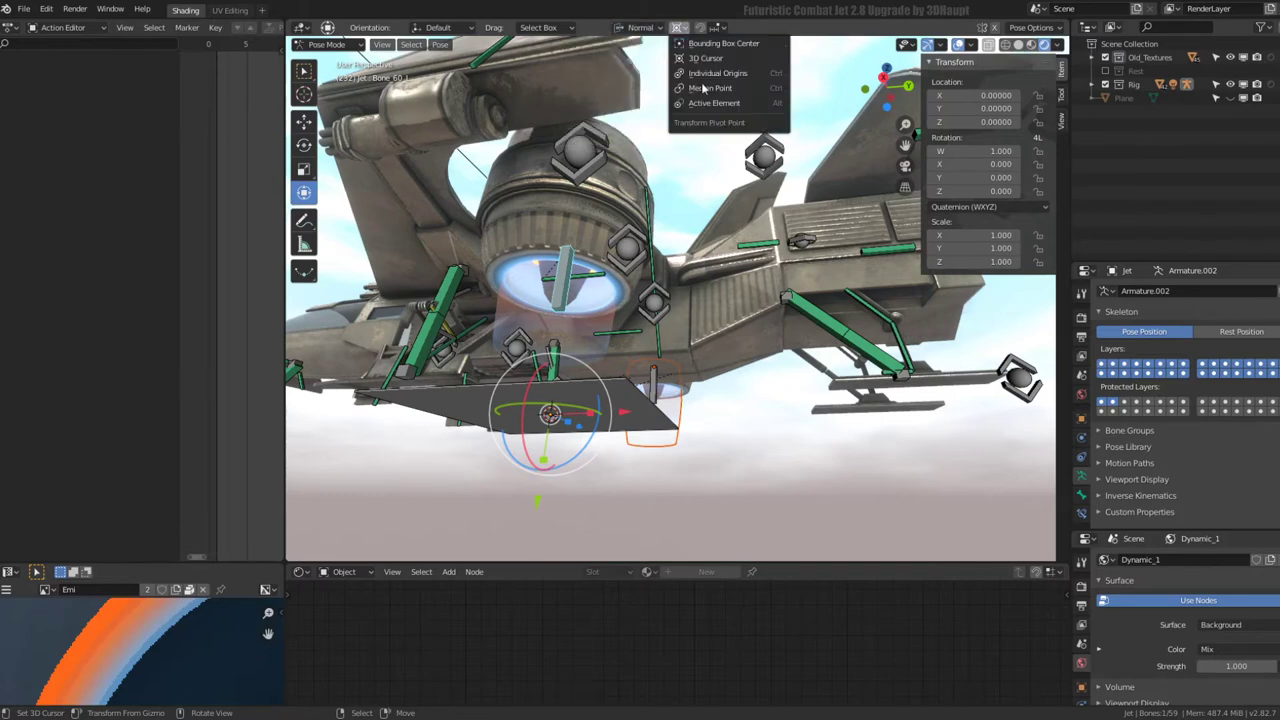
{"action": "left_click", "coordinate": [705, 88]}
{"action": "key", "text": "s"}
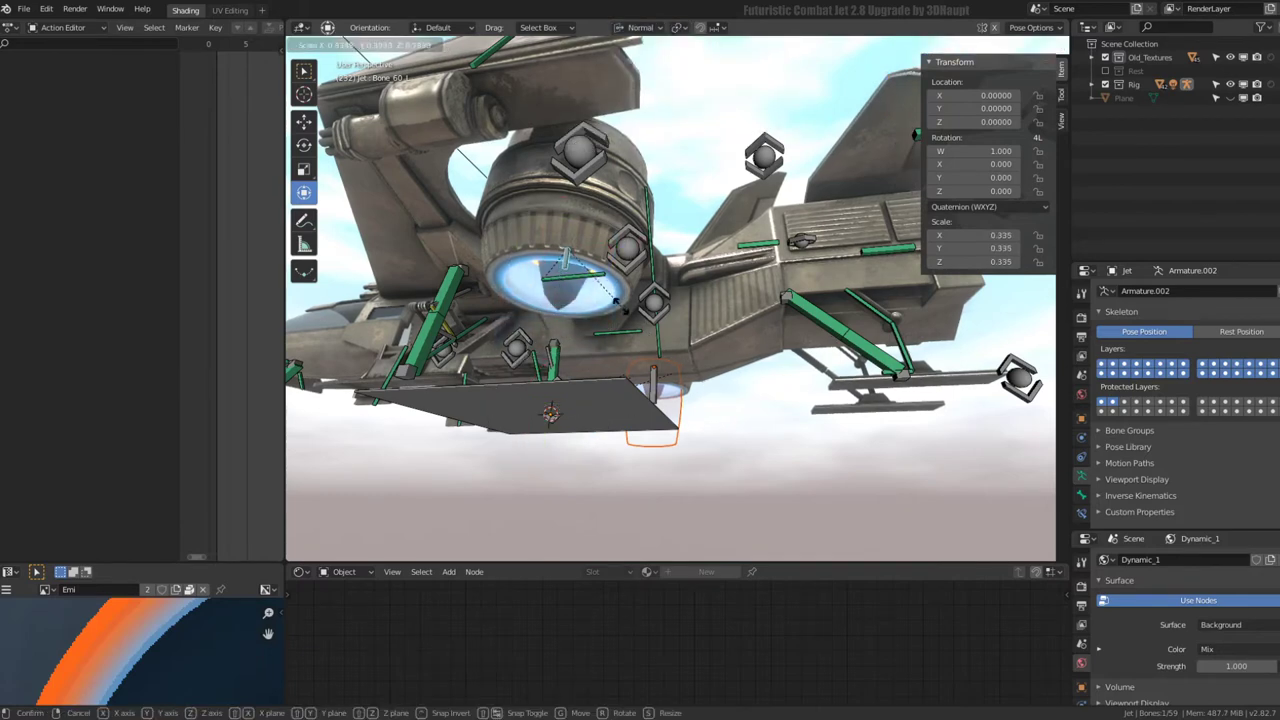
{"action": "key", "text": "y"}
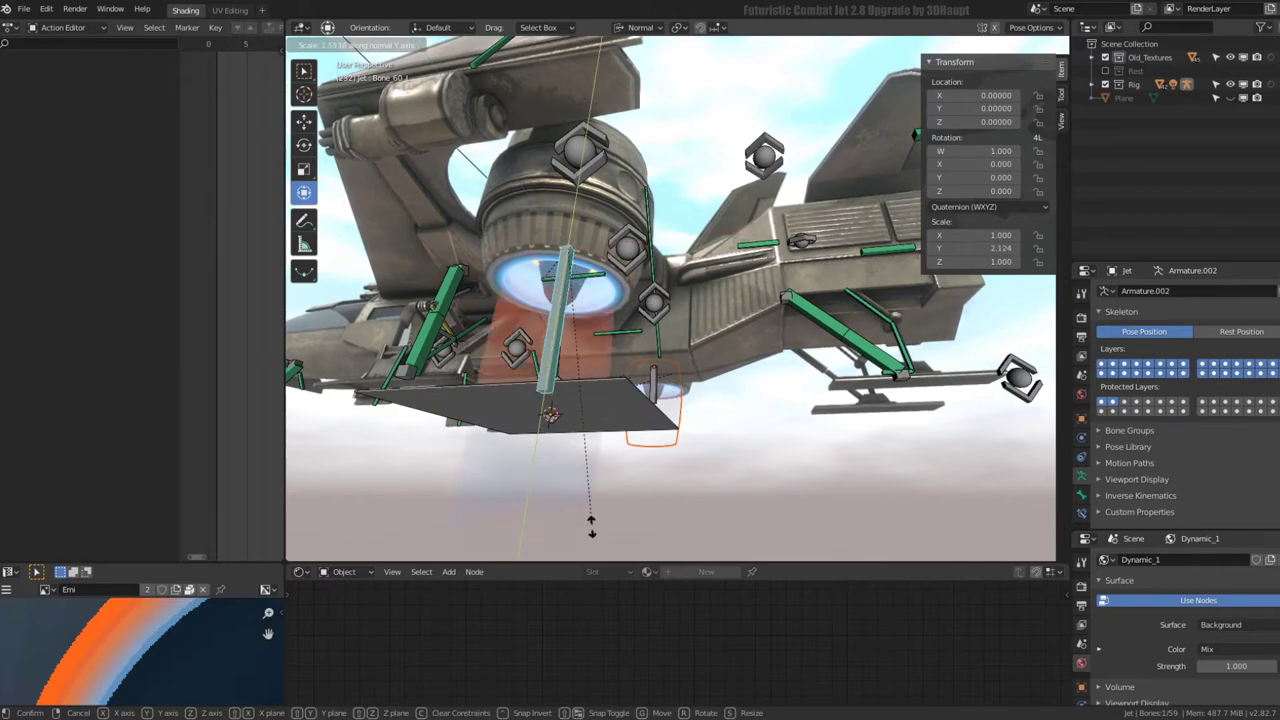
{"action": "key", "text": "Escape"}
{"action": "key", "text": "alt+a"}
{"action": "key", "text": "alt+a"}
{"action": "mouse_move", "coordinate": [742, 280]}
{"action": "middle_mouse_down"}
{"action": "mouse_move", "coordinate": [596, 244]}
{"action": "mouse_move", "coordinate": [566, 198]}
{"action": "middle_mouse_up"}
{"action": "key", "text": "s"}
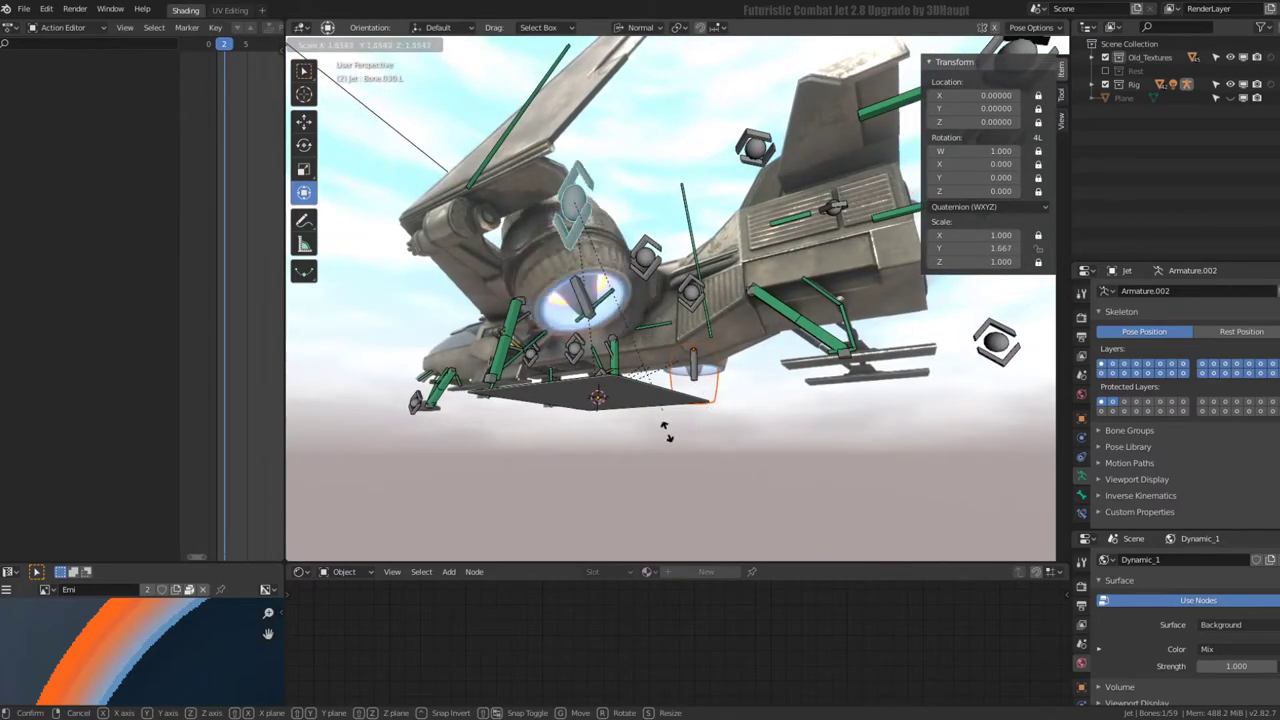
{"action": "key", "text": "Escape"}
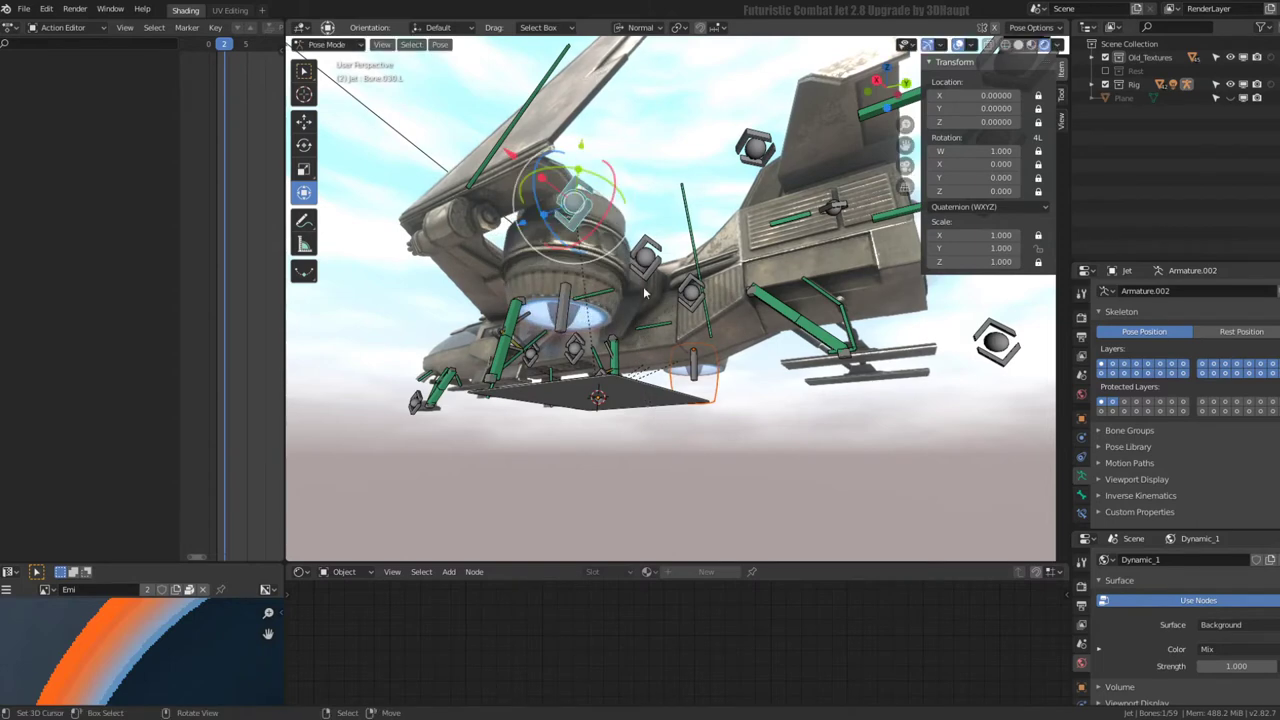
- Duplicate the selected exhaust bones in Edit Mode and lower the copies below the jet along Z
{"action": "key", "text": "Tab"}
{"action": "key", "text": "g"}
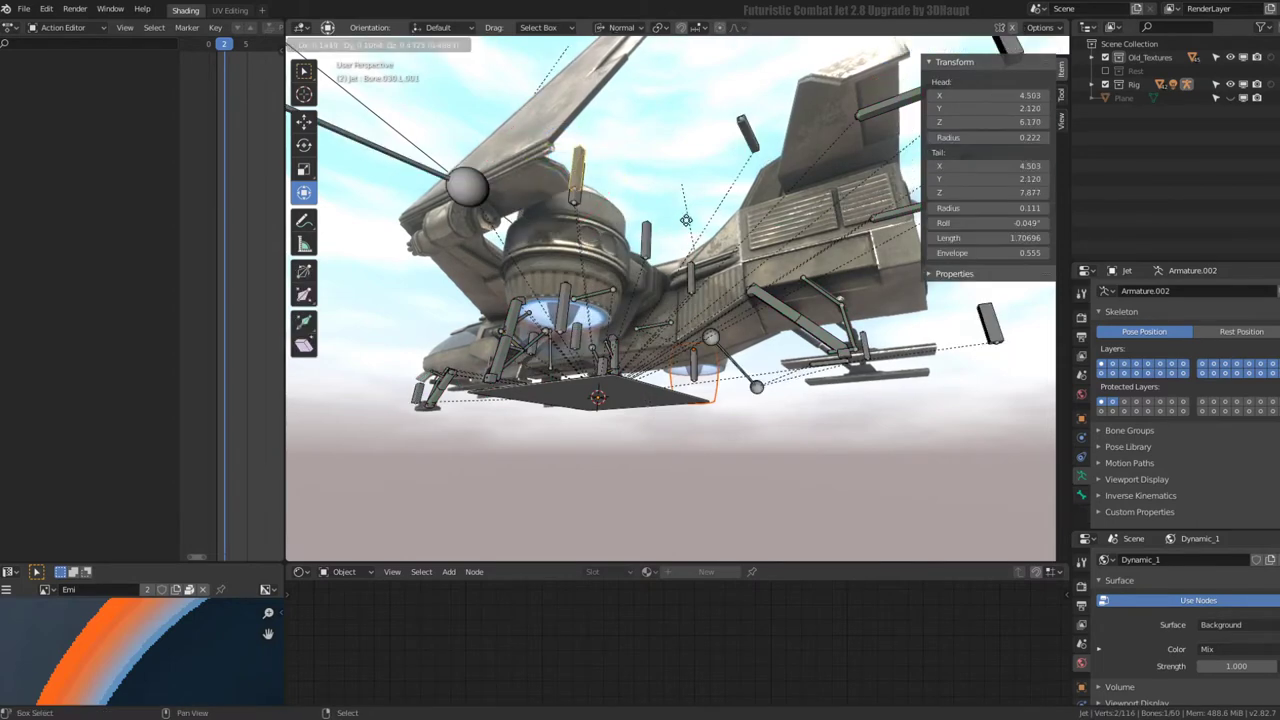
{"action": "key", "text": "Escape"}
{"action": "key", "text": "ctrl+z"}
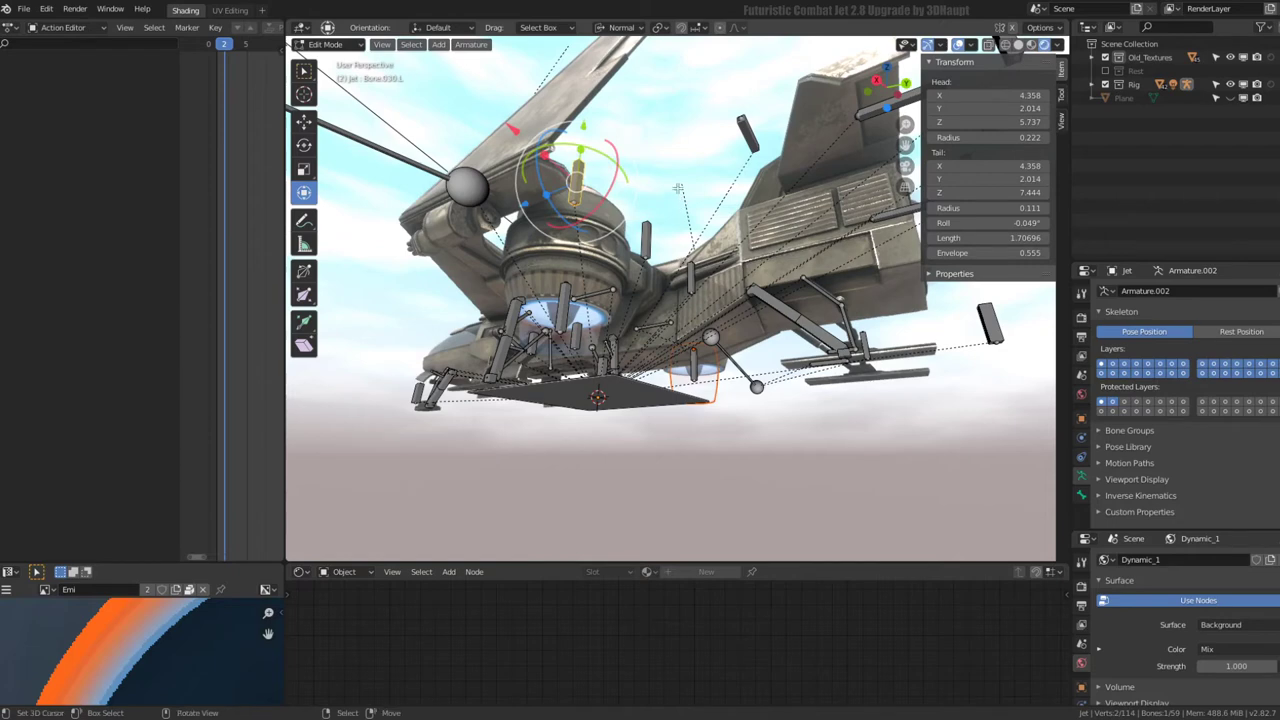
{"action": "key", "text": "shift+d"}
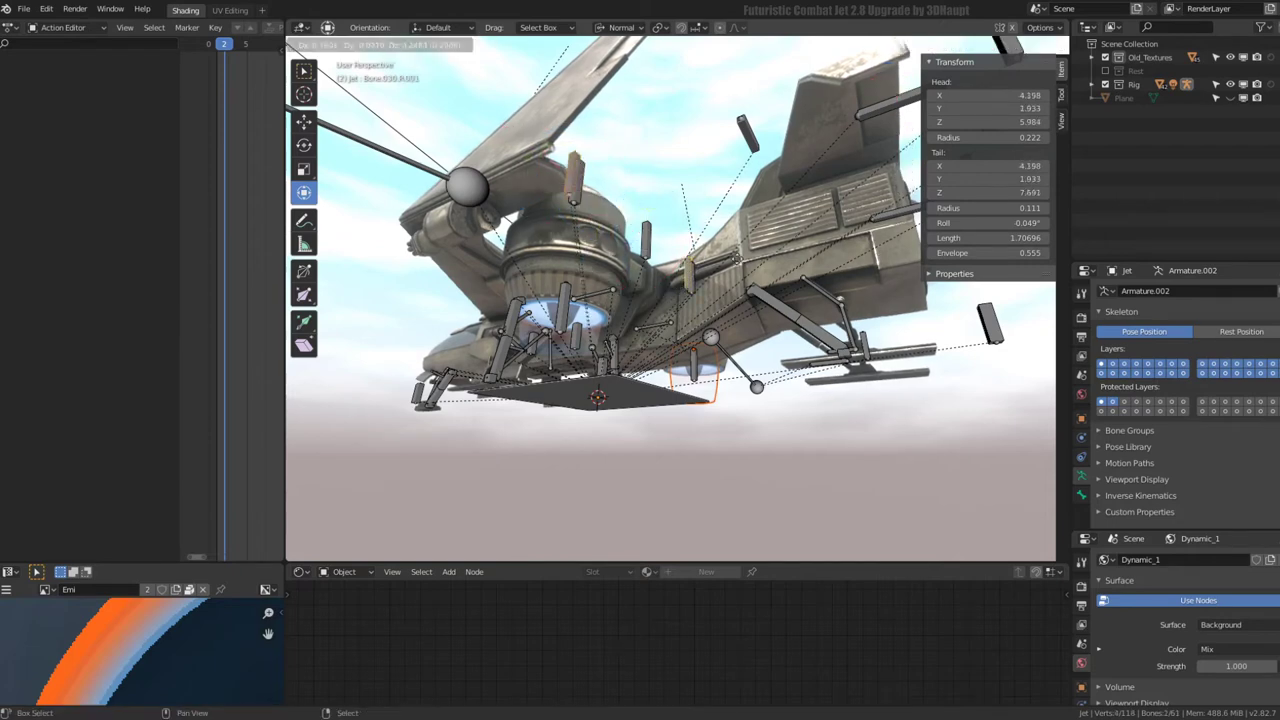
{"action": "key", "text": "Escape"}
{"action": "key", "text": "g"}
{"action": "key", "text": "z"}
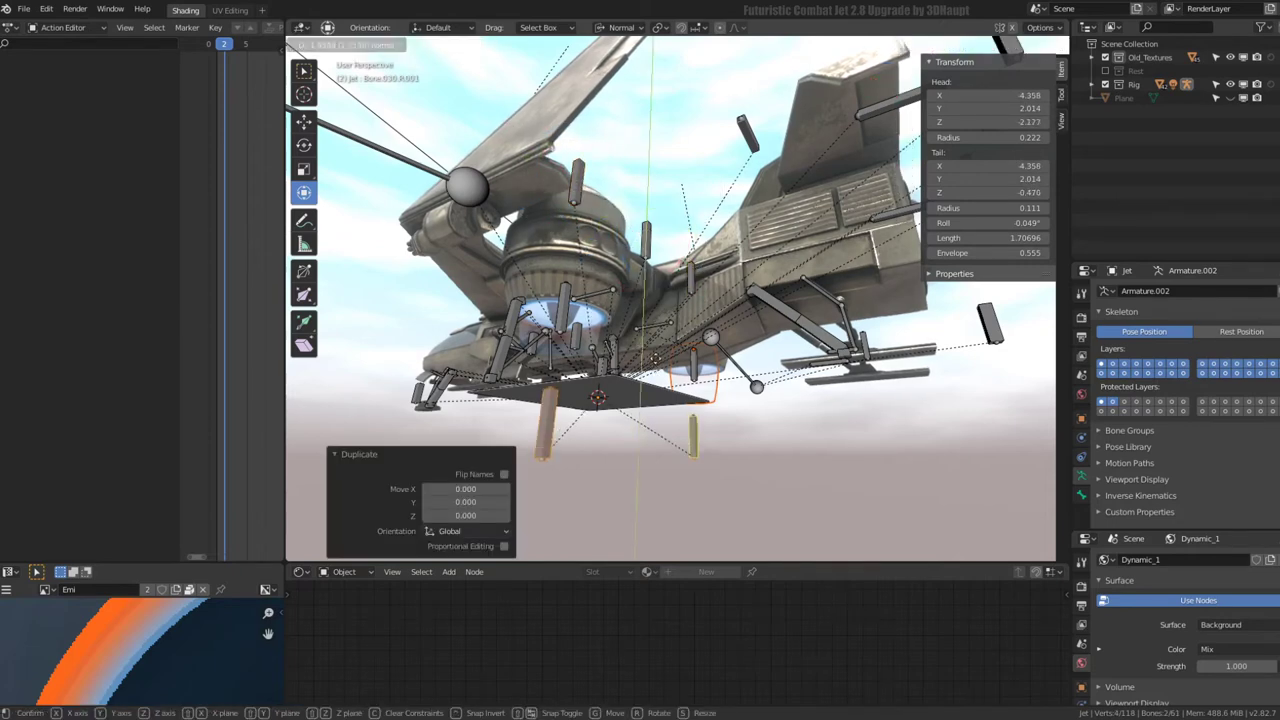
{"action": "left_click", "coordinate": [648, 350]}
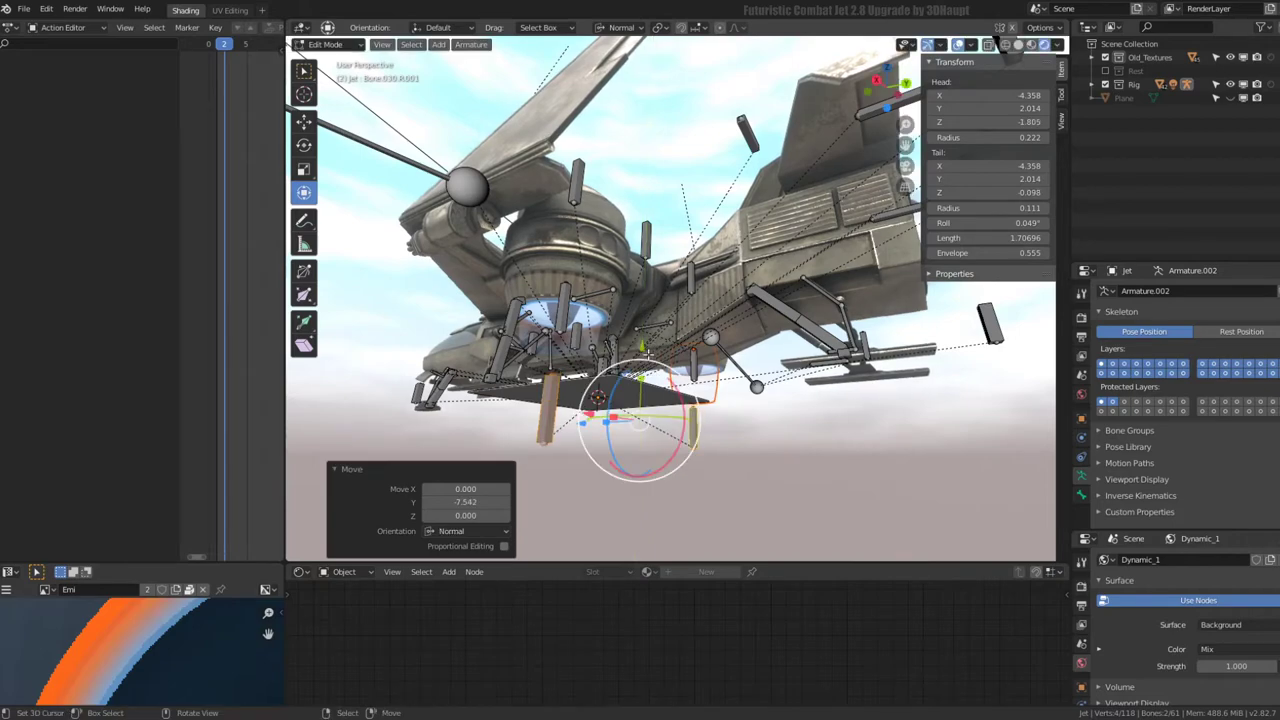
{"action": "middle_click_drag", "start_coordinate": [630, 193], "coordinate": [598, 297]}
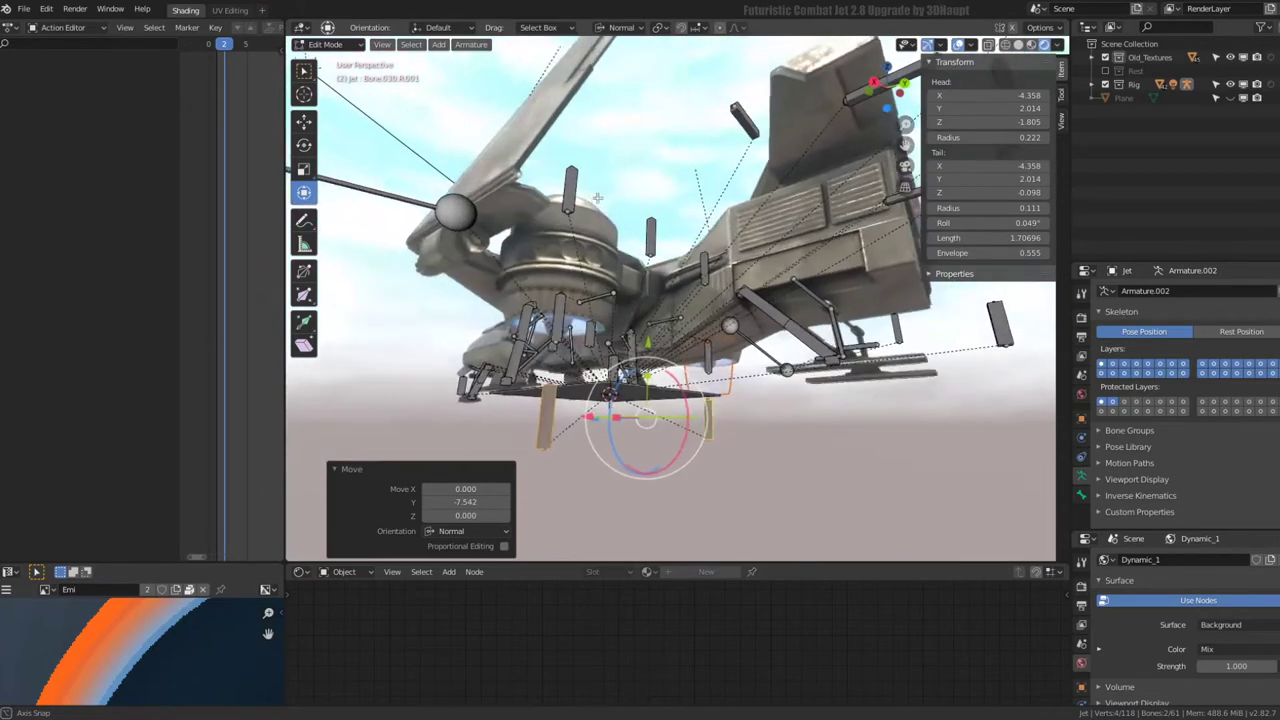
- Parent the lowered copies to Bone.007.L and the right landing-gear bone with Keep Offset
{"action": "left_click", "coordinate": [601, 295]}
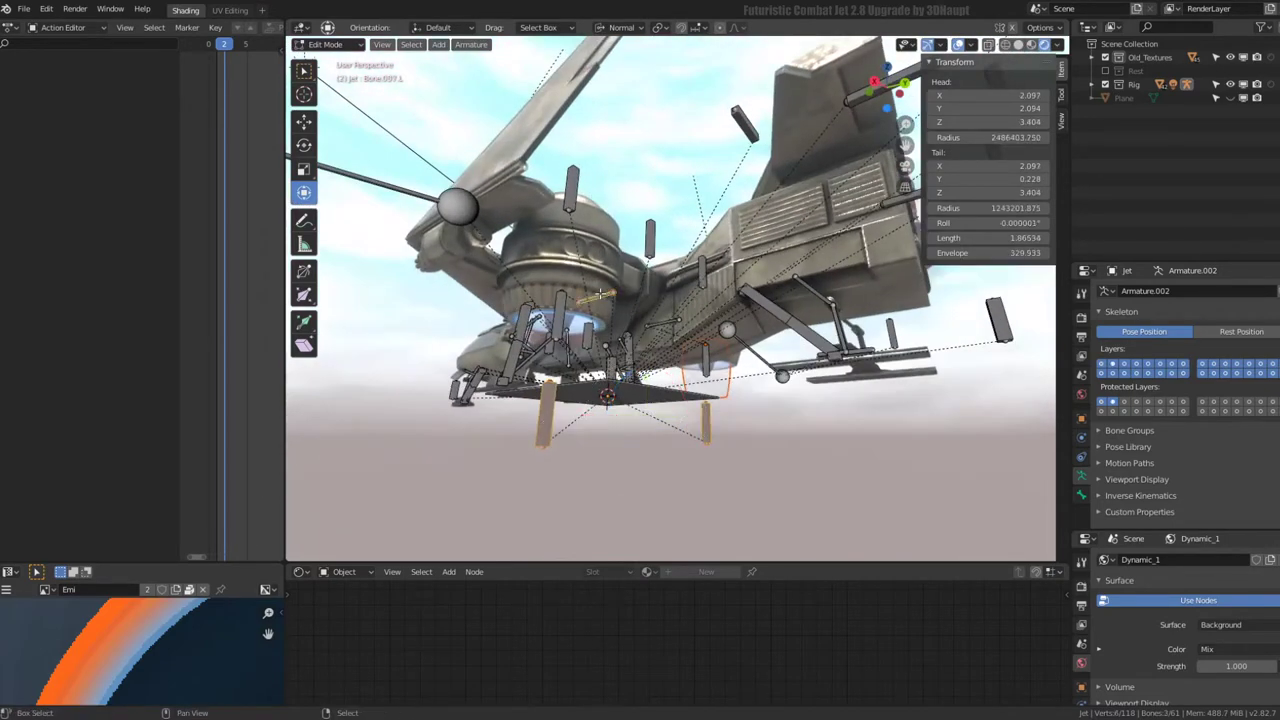
{"action": "left_click", "coordinate": [548, 405]}
{"action": "left_click", "coordinate": [597, 295]}
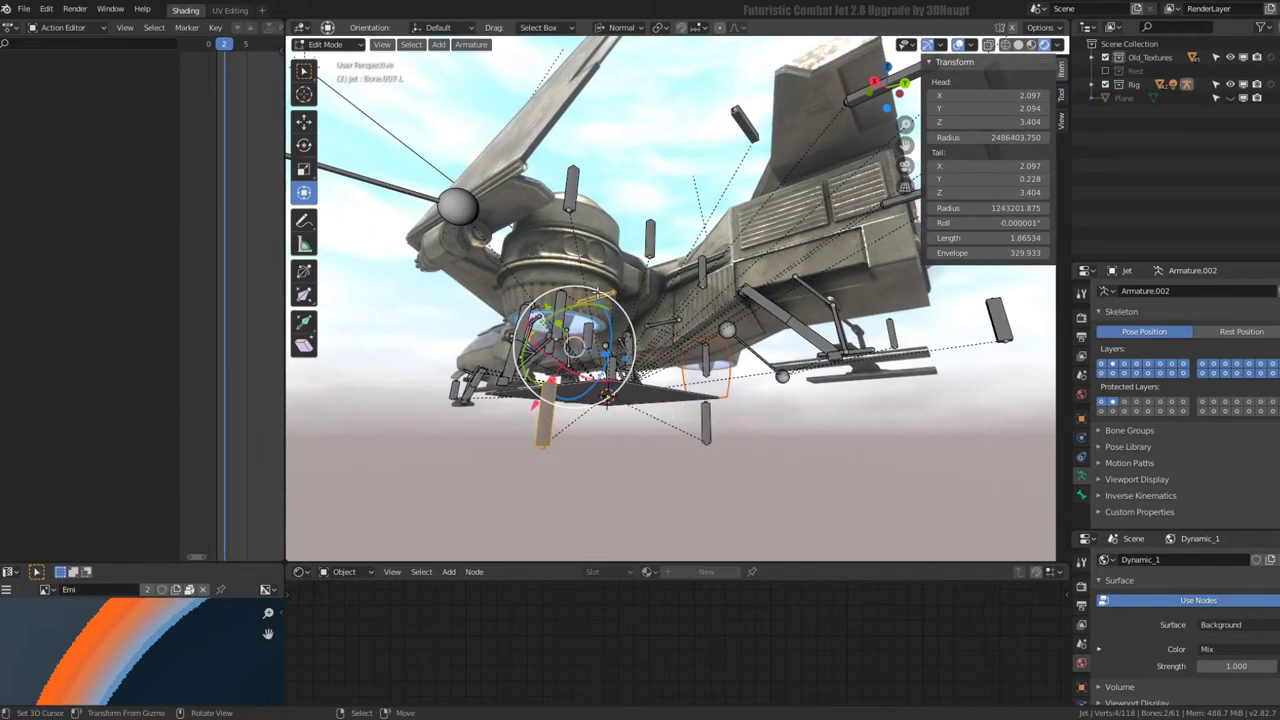
{"action": "key", "text": "ctrl+p"}
{"action": "left_click", "coordinate": [599, 289]}
{"action": "mouse_move", "coordinate": [599, 289]}
{"action": "middle_mouse_down"}
{"action": "mouse_move", "coordinate": [554, 282]}
{"action": "mouse_move", "coordinate": [824, 378]}
{"action": "middle_mouse_up"}
{"action": "left_click", "coordinate": [857, 414]}
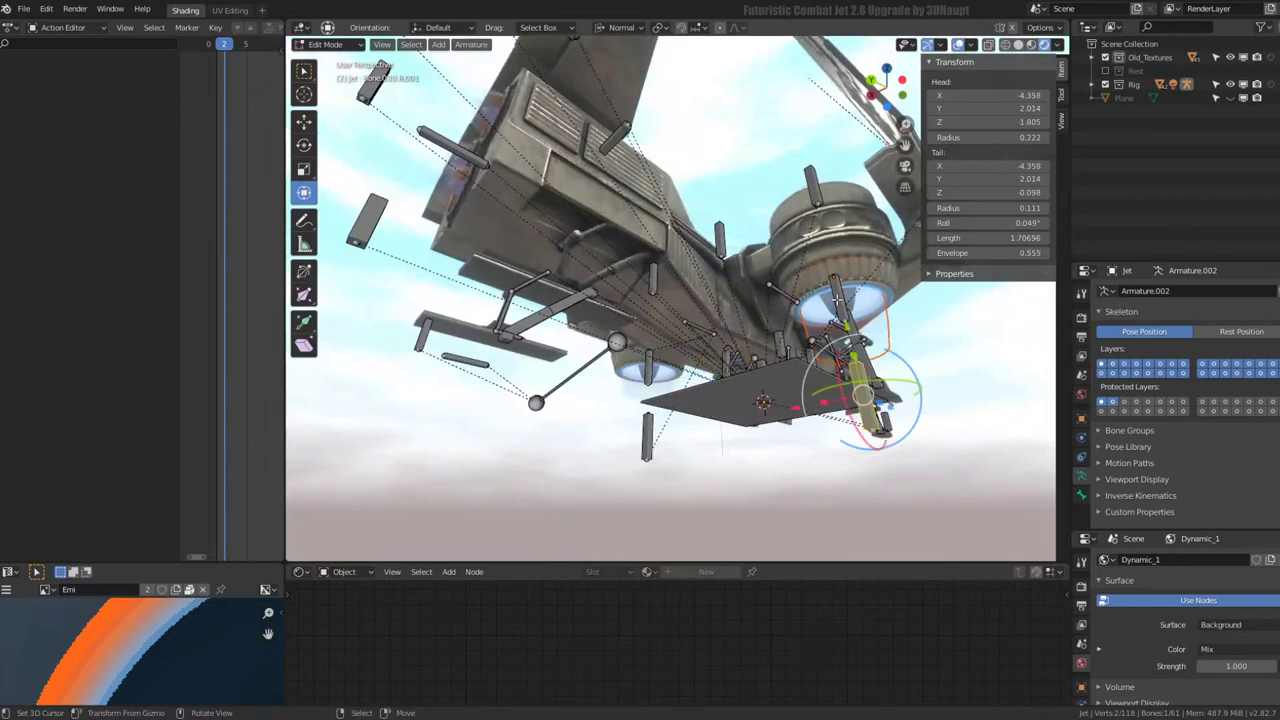
{"action": "left_click", "coordinate": [838, 289]}
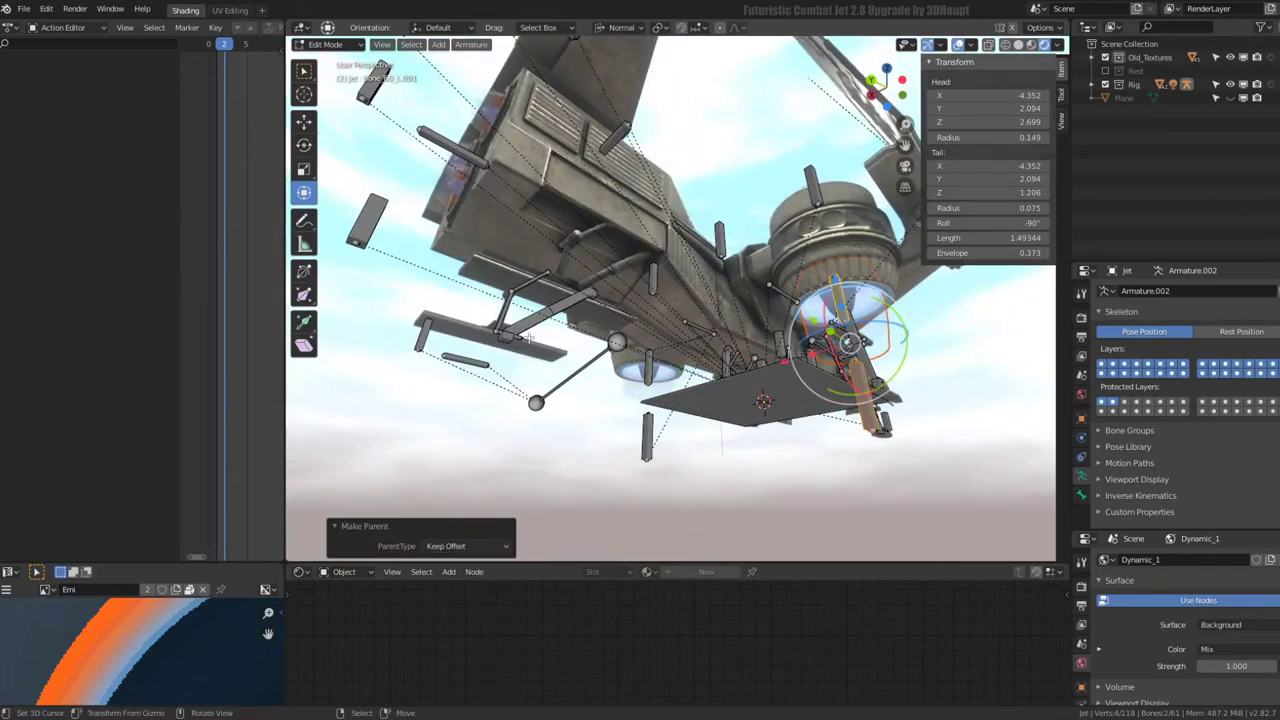
{"action": "mouse_move", "coordinate": [838, 291]}
{"action": "middle_mouse_down"}
{"action": "mouse_move", "coordinate": [603, 327]}
{"action": "mouse_move", "coordinate": [700, 420]}
{"action": "middle_mouse_up"}
{"action": "key", "text": "ctrl+Tab"}
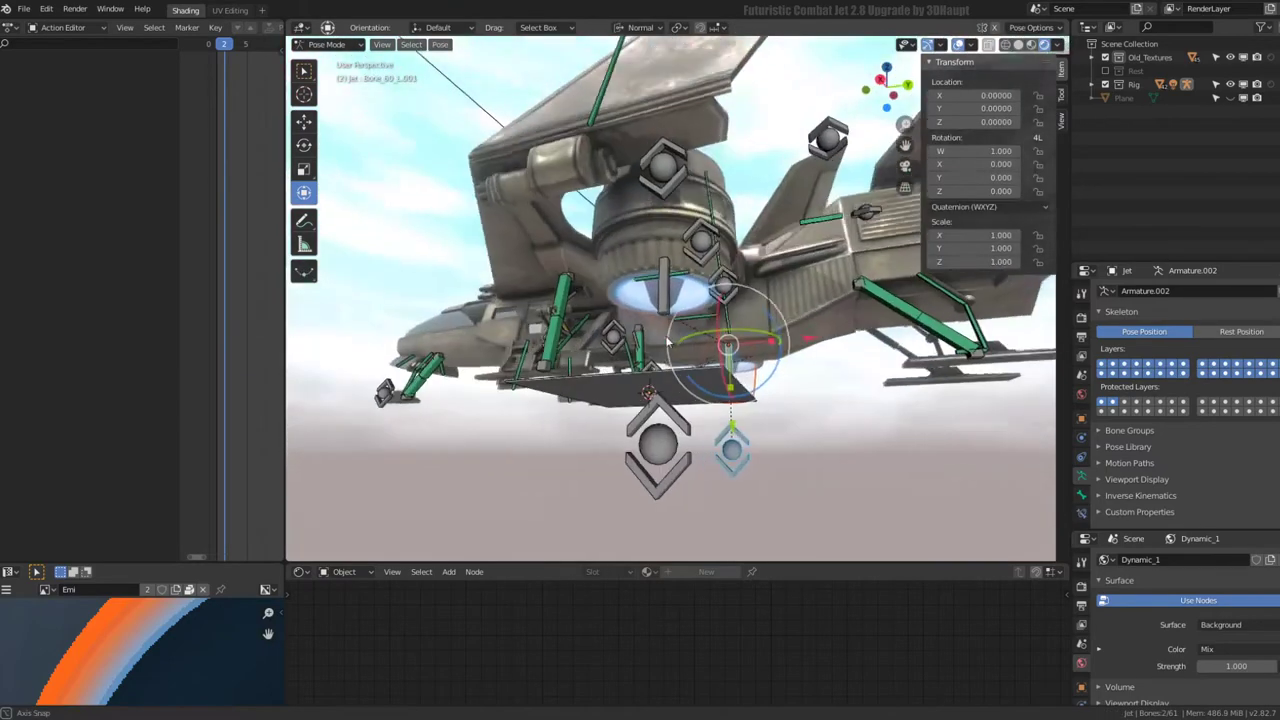
- Raise another bone under the jet along its own axis and enlarge its envelope size
{"action": "left_click", "coordinate": [735, 437]}
{"action": "key", "text": "Tab"}
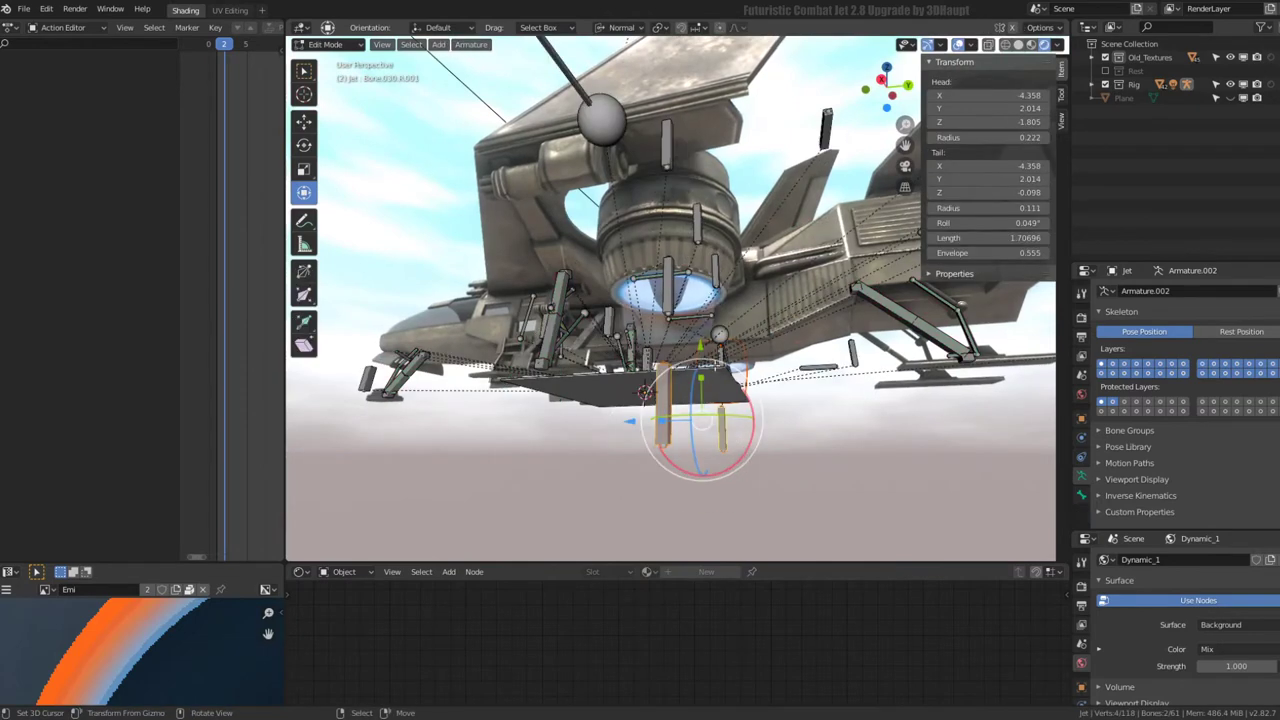
{"action": "left_click_drag", "start_coordinate": [701, 380], "coordinate": [701, 366]}
{"action": "left_click_drag", "start_coordinate": [695, 297], "coordinate": [695, 297]}
{"action": "middle_click_drag", "start_coordinate": [695, 297], "coordinate": [826, 415]}
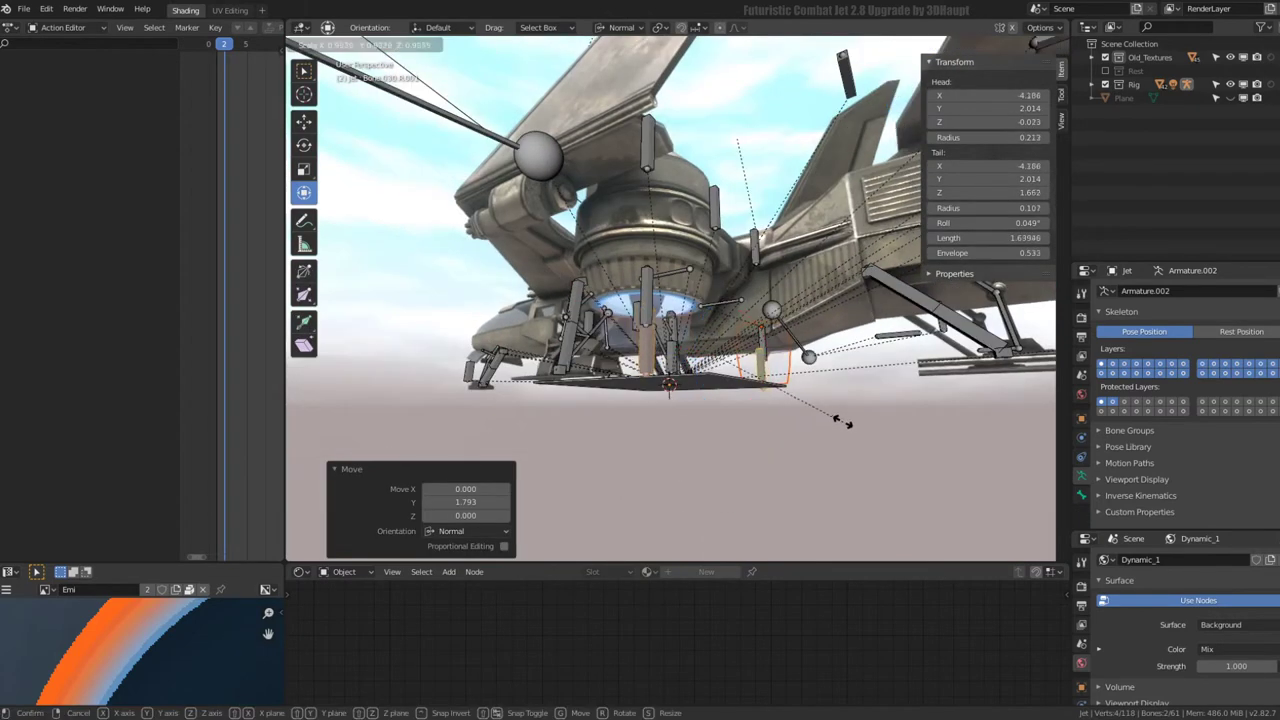
{"action": "key", "text": "alt+s"}
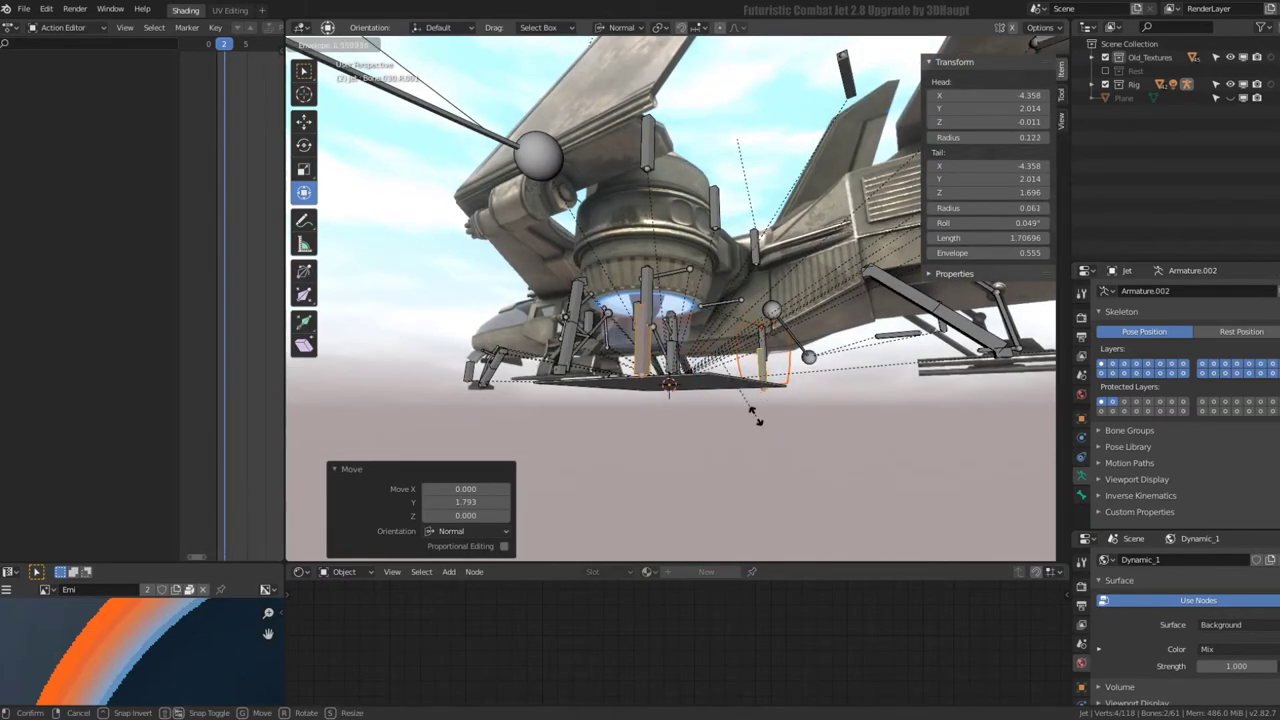
{"action": "left_click", "coordinate": [757, 418]}
{"action": "key", "text": "ctrl+Tab"}
- Lower the selected bones further below the jet along the Z axis
{"action": "middle_click_drag", "start_coordinate": [740, 400], "coordinate": [747, 402]}
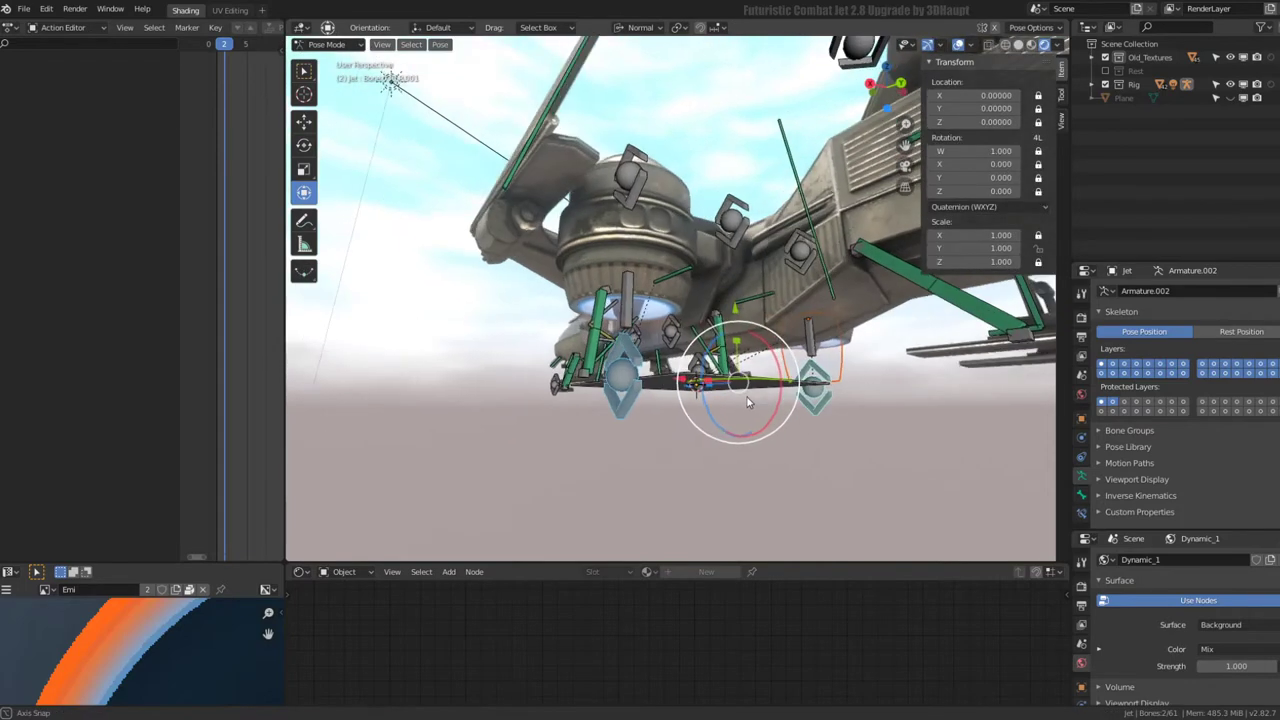
{"action": "key", "text": "Tab"}
{"action": "middle_click_drag", "start_coordinate": [723, 231], "coordinate": [769, 234]}
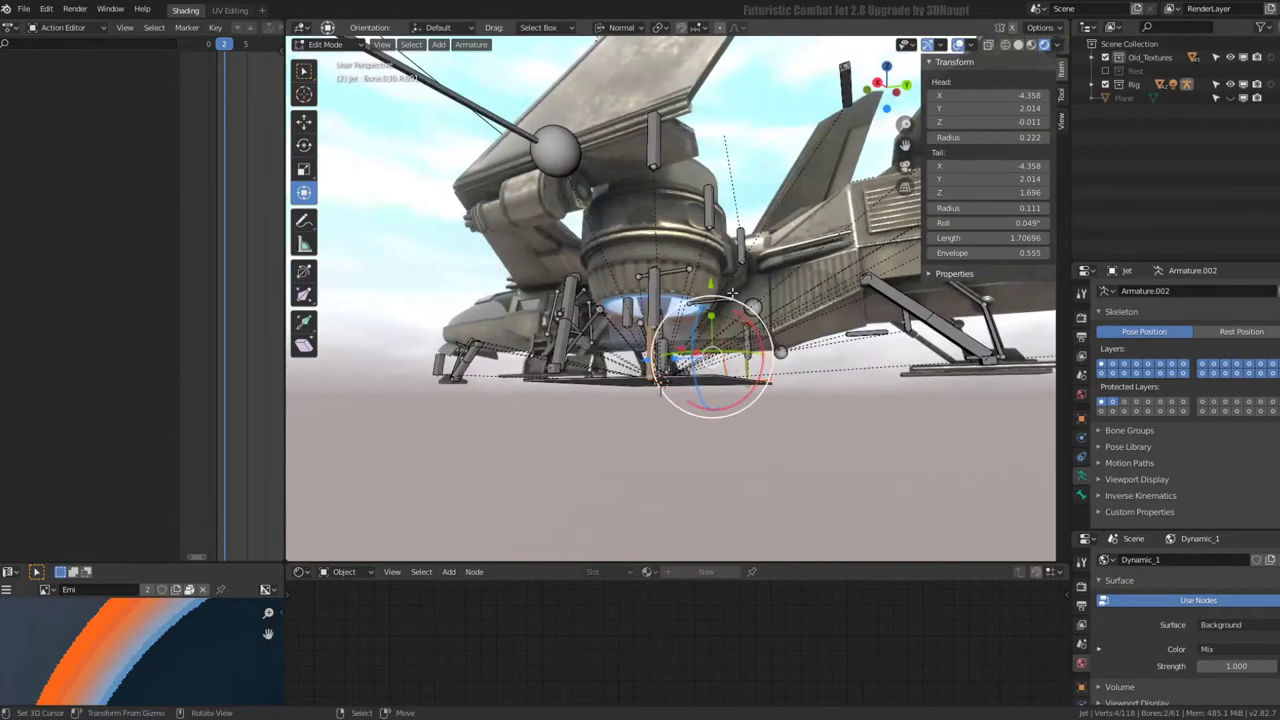
{"action": "key", "text": "g"}
{"action": "key", "text": "z"}
{"action": "left_click", "coordinate": [648, 485]}
- Shorten the copied exhaust bone to a length of 0.808
{"action": "left_click", "coordinate": [648, 410]}
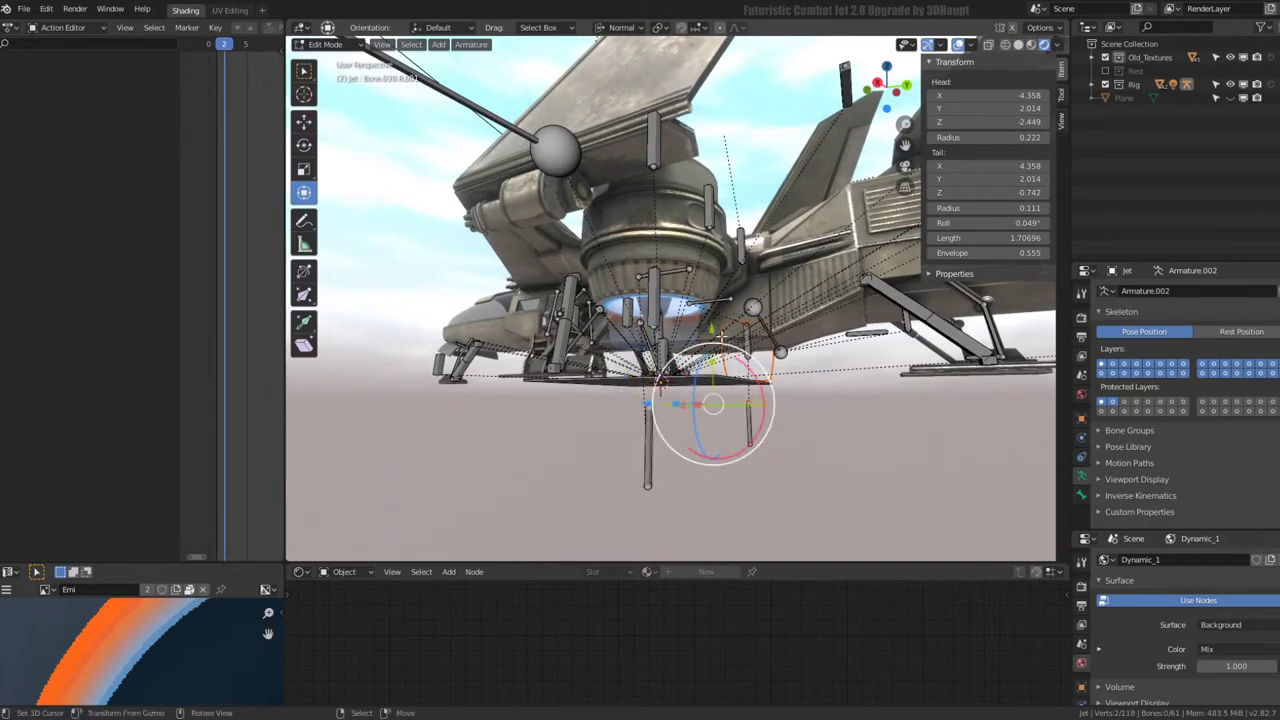
{"action": "key", "text": "s"}
{"action": "left_click", "coordinate": [712, 367]}
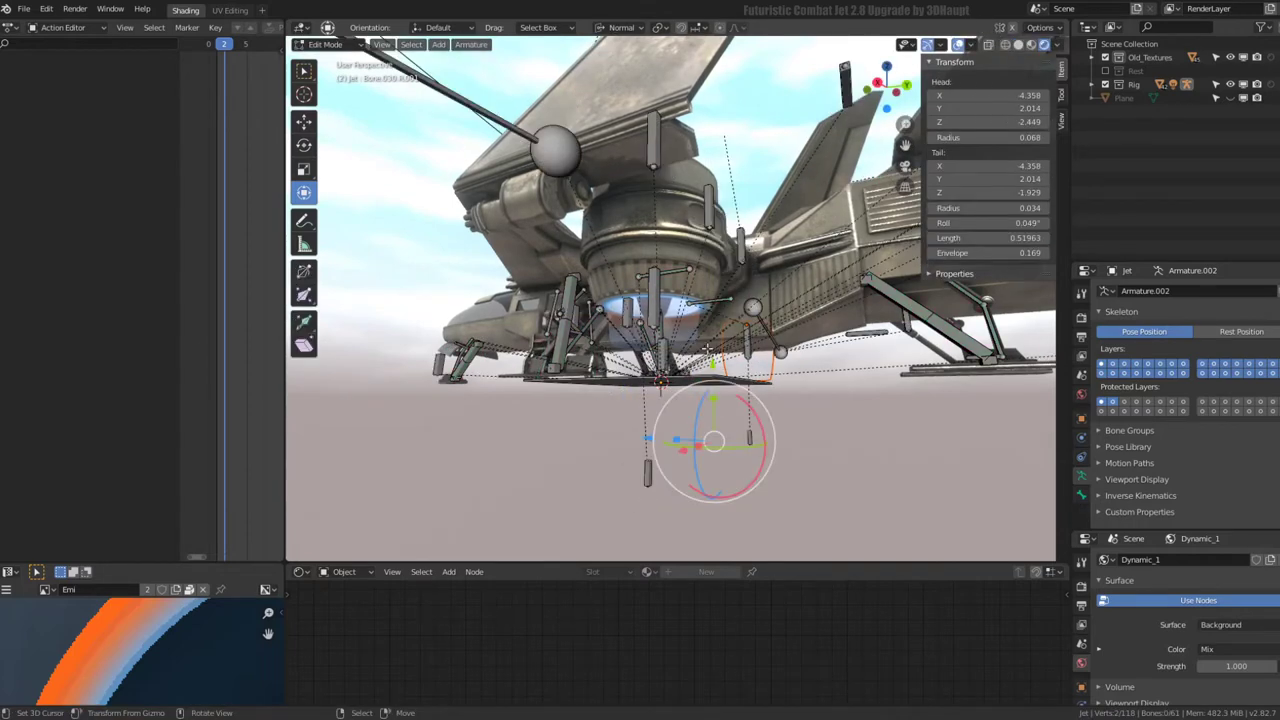
{"action": "key", "text": "Tab"}
{"action": "key", "text": "ctrl+Tab"}
{"action": "middle_click_drag", "start_coordinate": [660, 440], "coordinate": [672, 415]}
- Trial-stretch the bone in Pose Mode, then reposition its tail along the Y axis
{"action": "key", "text": "g"}
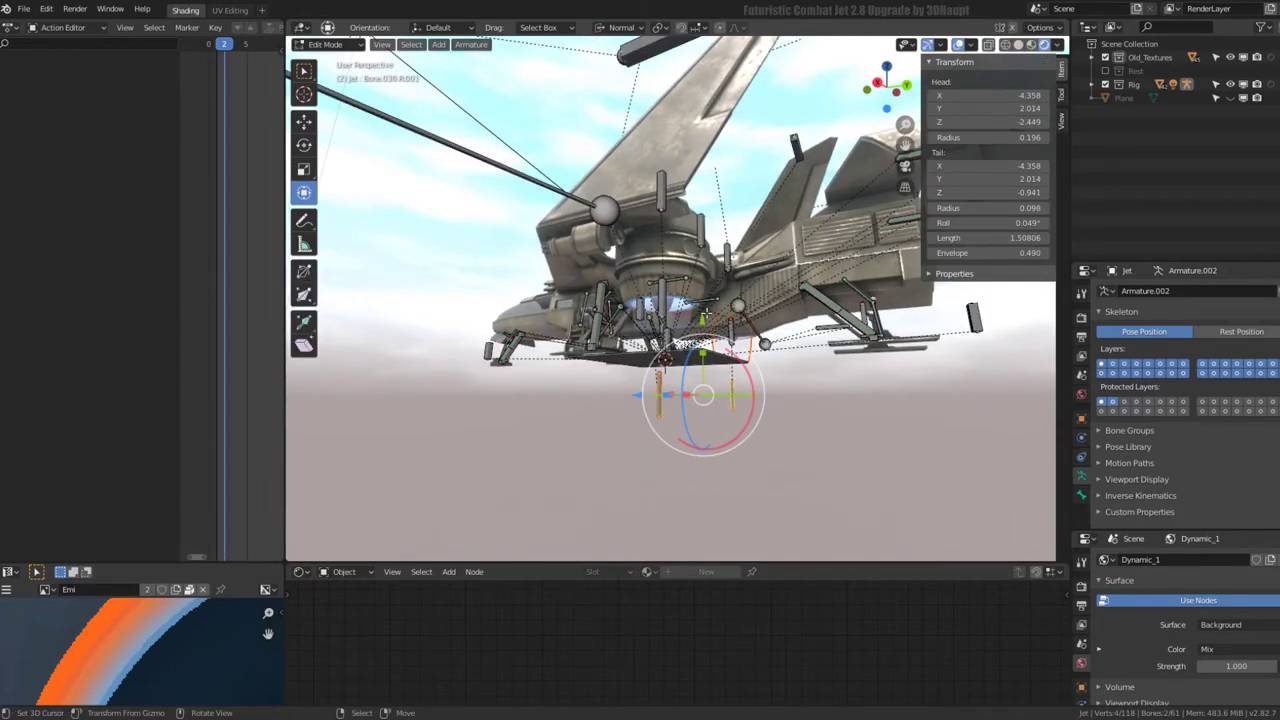
{"action": "left_click", "coordinate": [699, 305]}
{"action": "key", "text": "Tab"}
{"action": "middle_click_drag", "start_coordinate": [658, 370], "coordinate": [660, 385]}
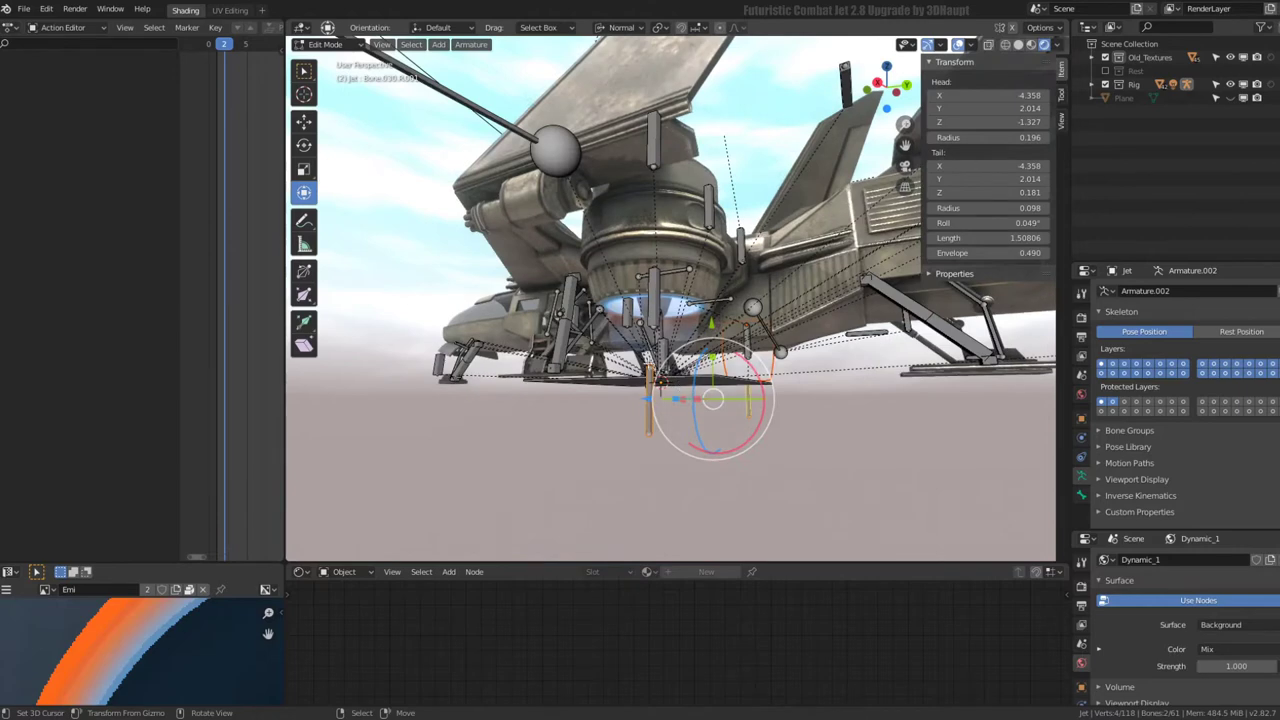
{"action": "key", "text": "g"}
{"action": "key", "text": "y"}
{"action": "left_click", "coordinate": [716, 316]}
{"action": "key", "text": "ctrl+Tab"}
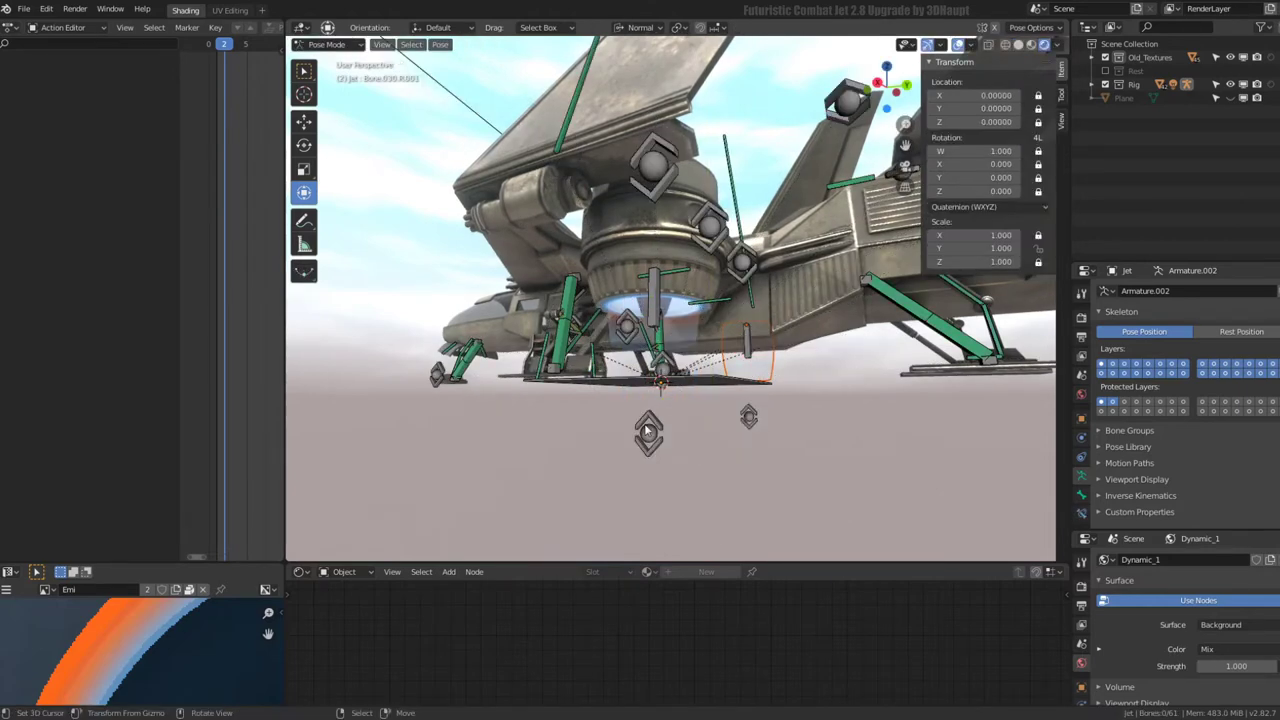
- Move the bone into its final place, then scale controller bone C to test the stretch
{"action": "key", "text": "Tab"}
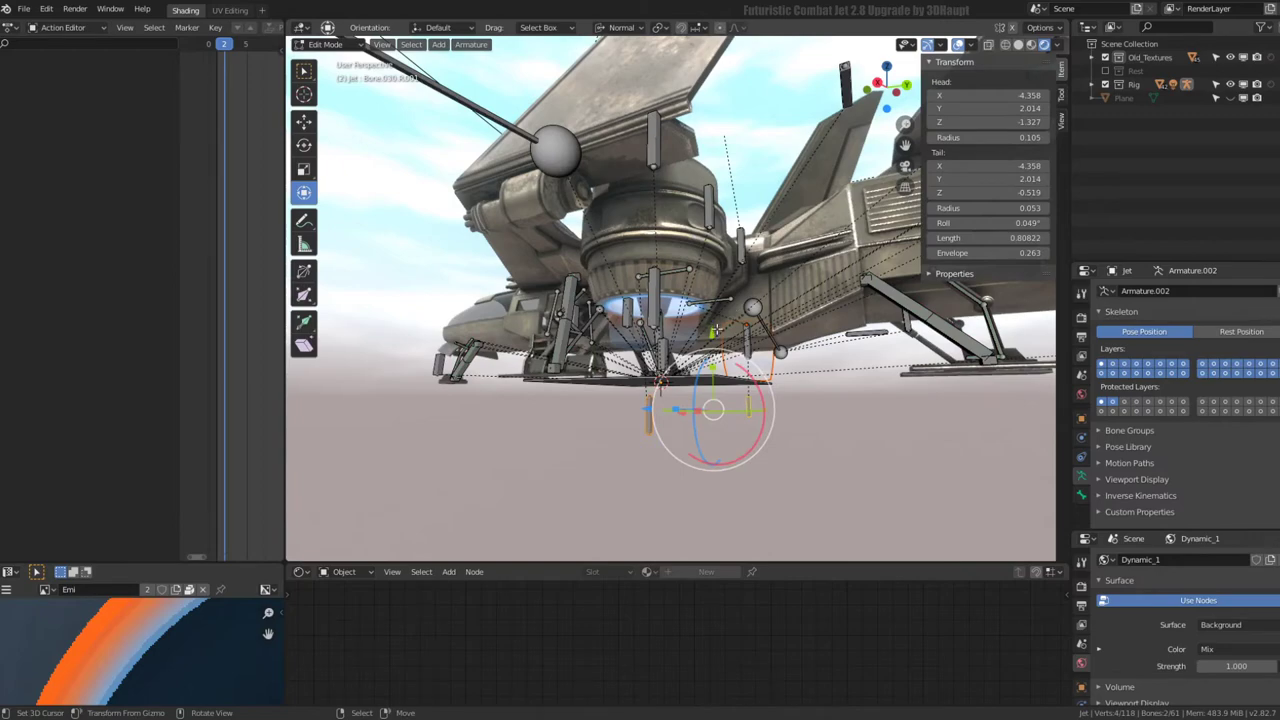
{"action": "key", "text": "g"}
{"action": "left_click", "coordinate": [716, 330]}
{"action": "key", "text": "ctrl+Tab"}
{"action": "mouse_move", "coordinate": [716, 330]}
{"action": "middle_mouse_down"}
{"action": "mouse_move", "coordinate": [692, 288]}
{"action": "mouse_move", "coordinate": [735, 296]}
{"action": "middle_mouse_up"}
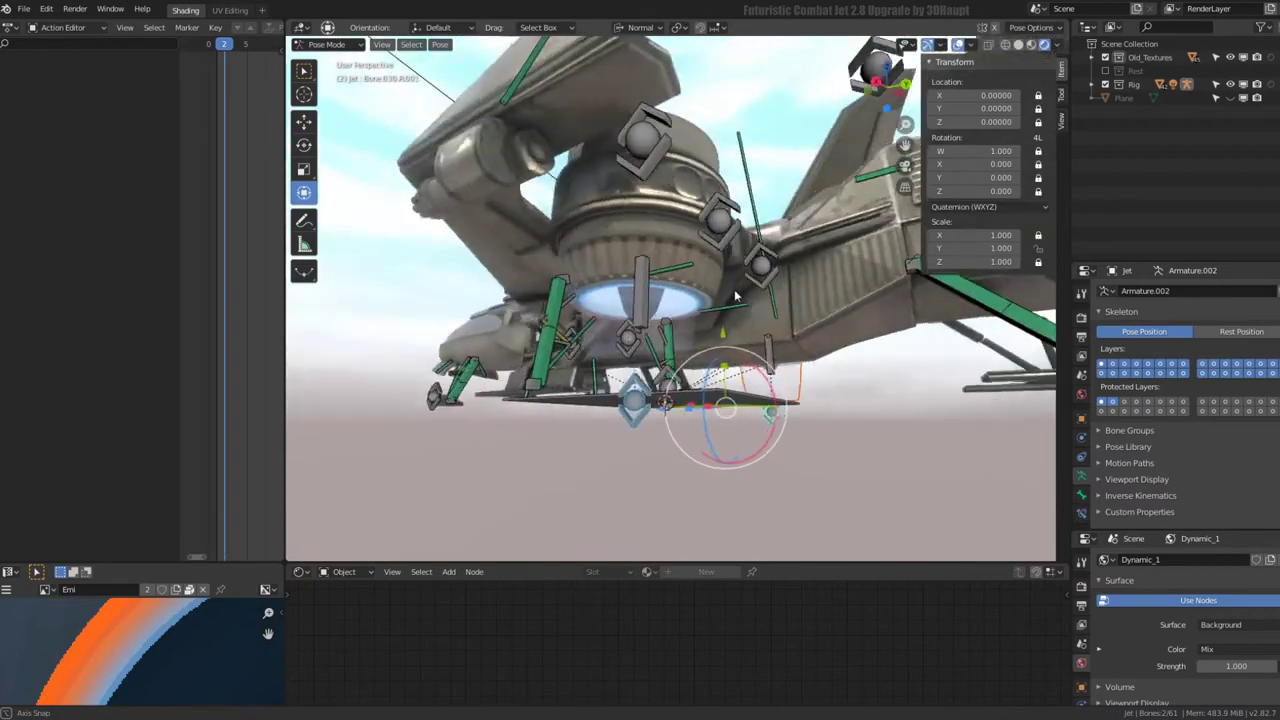
{"action": "left_click", "coordinate": [740, 385]}
{"action": "key", "text": "s"}
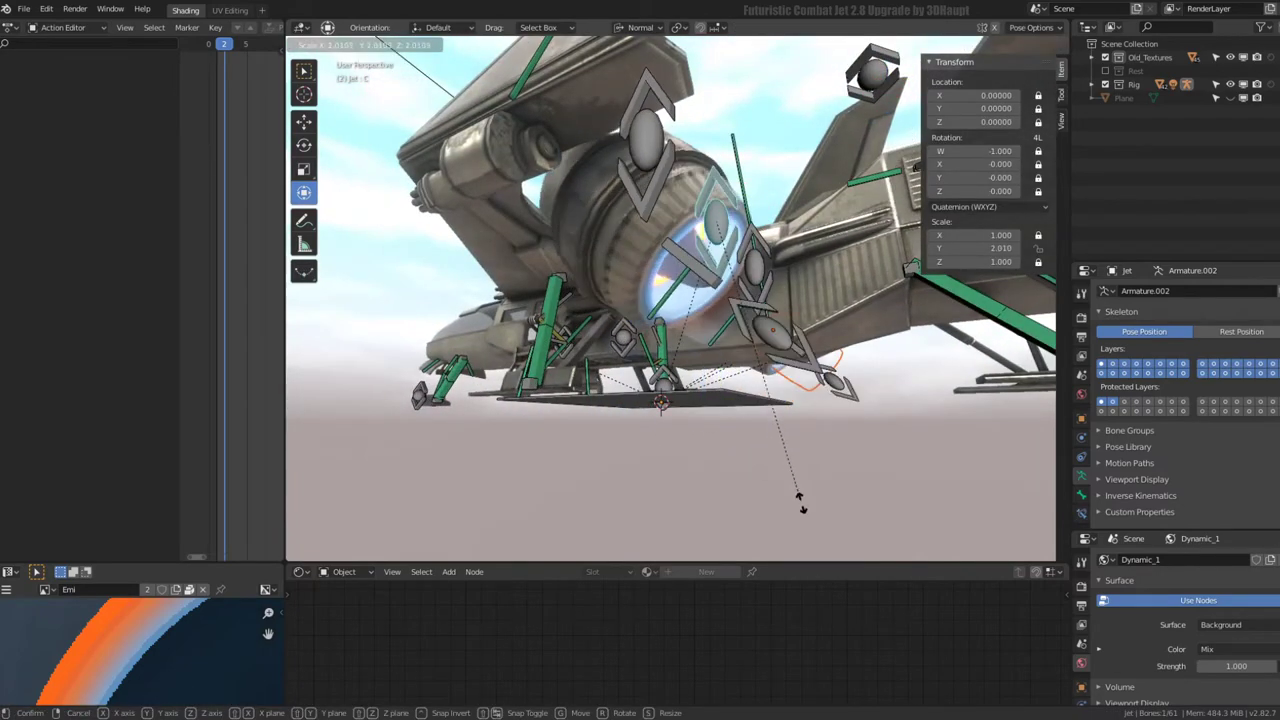
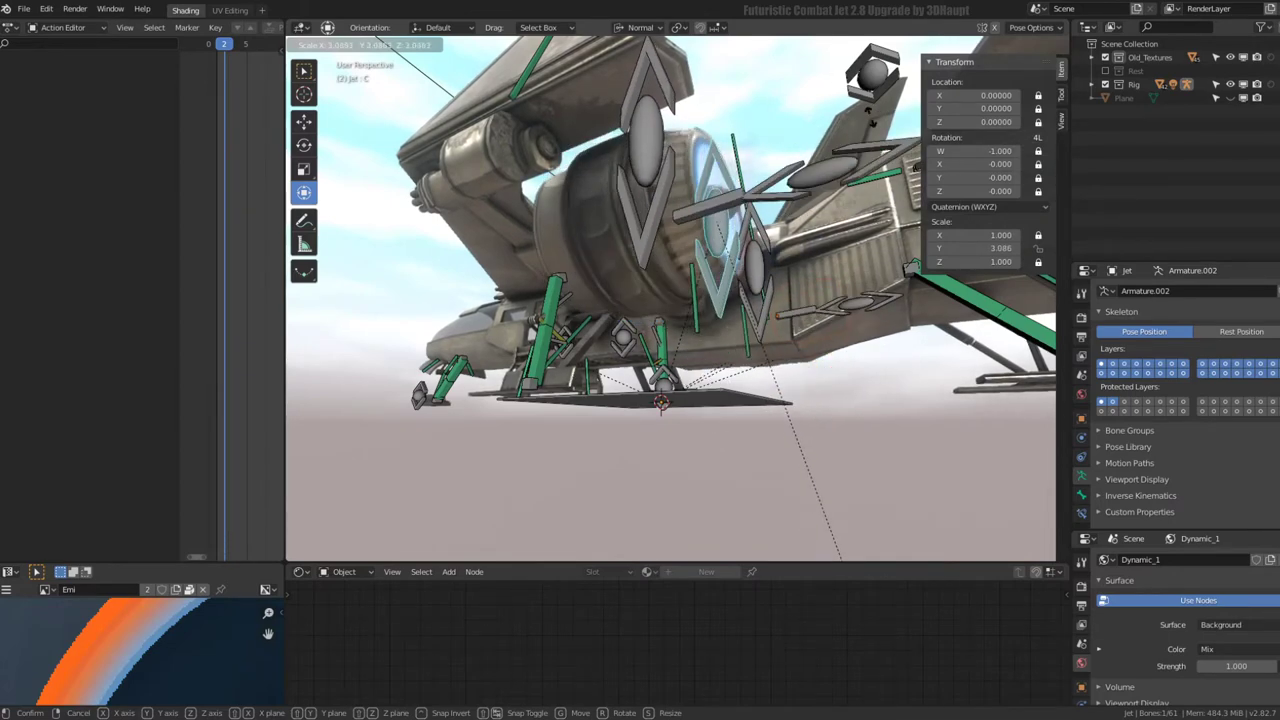
- Delete the Copy Scale constraint from the right nozzle bone Bone.030.R.001
{"action": "key", "text": "Escape"}
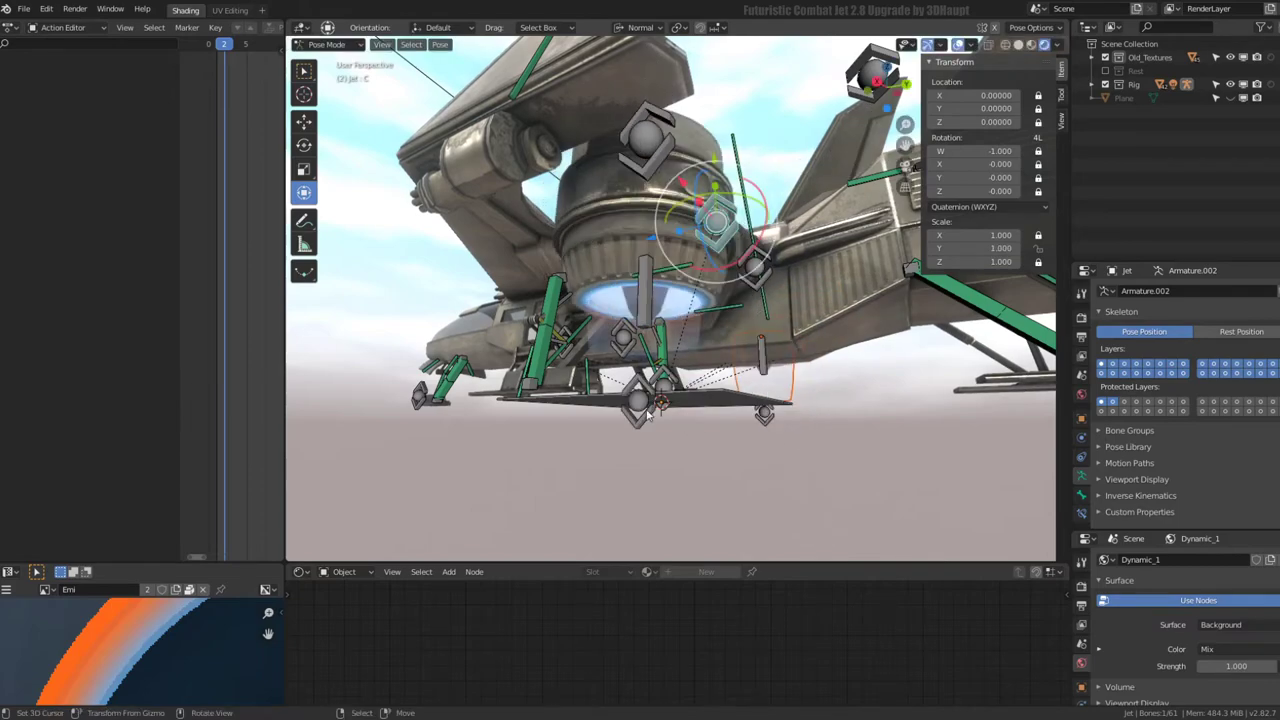
{"action": "left_click", "coordinate": [649, 413]}
{"action": "mouse_move", "coordinate": [762, 435]}
{"action": "middle_mouse_down"}
{"action": "mouse_move", "coordinate": [674, 437]}
{"action": "mouse_move", "coordinate": [750, 437]}
{"action": "middle_mouse_up"}
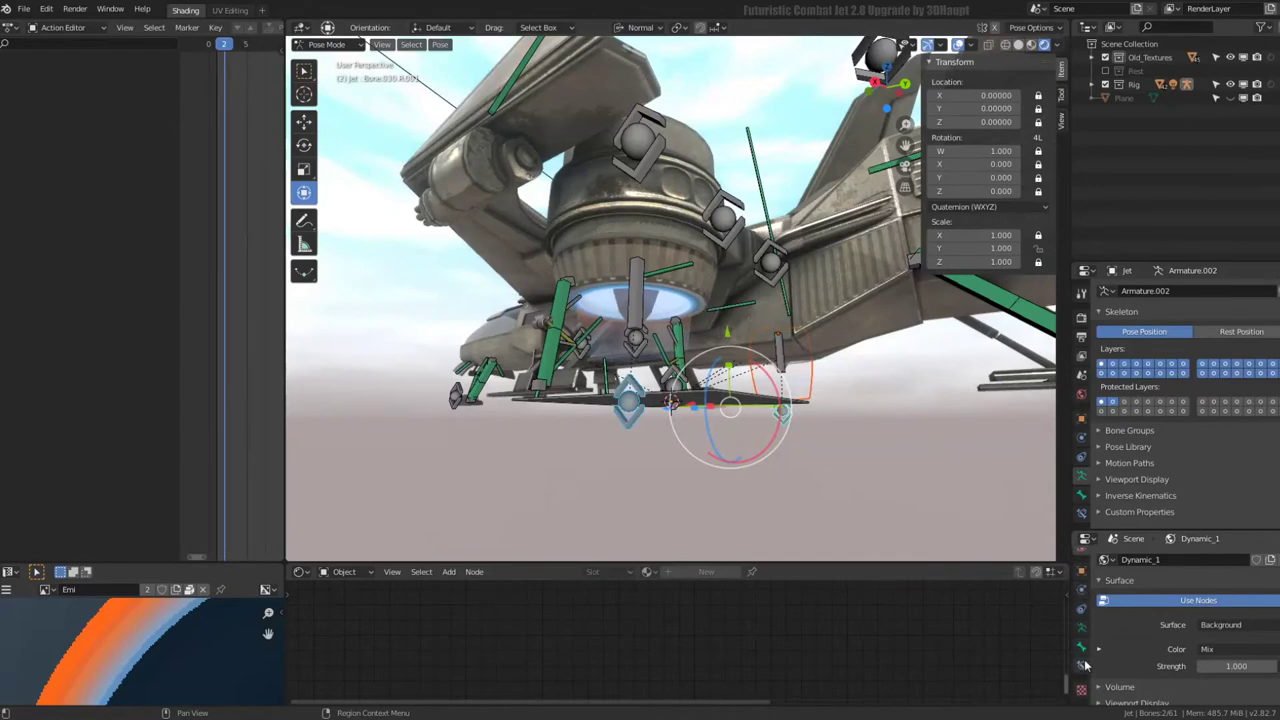
{"action": "left_click", "coordinate": [1084, 663]}
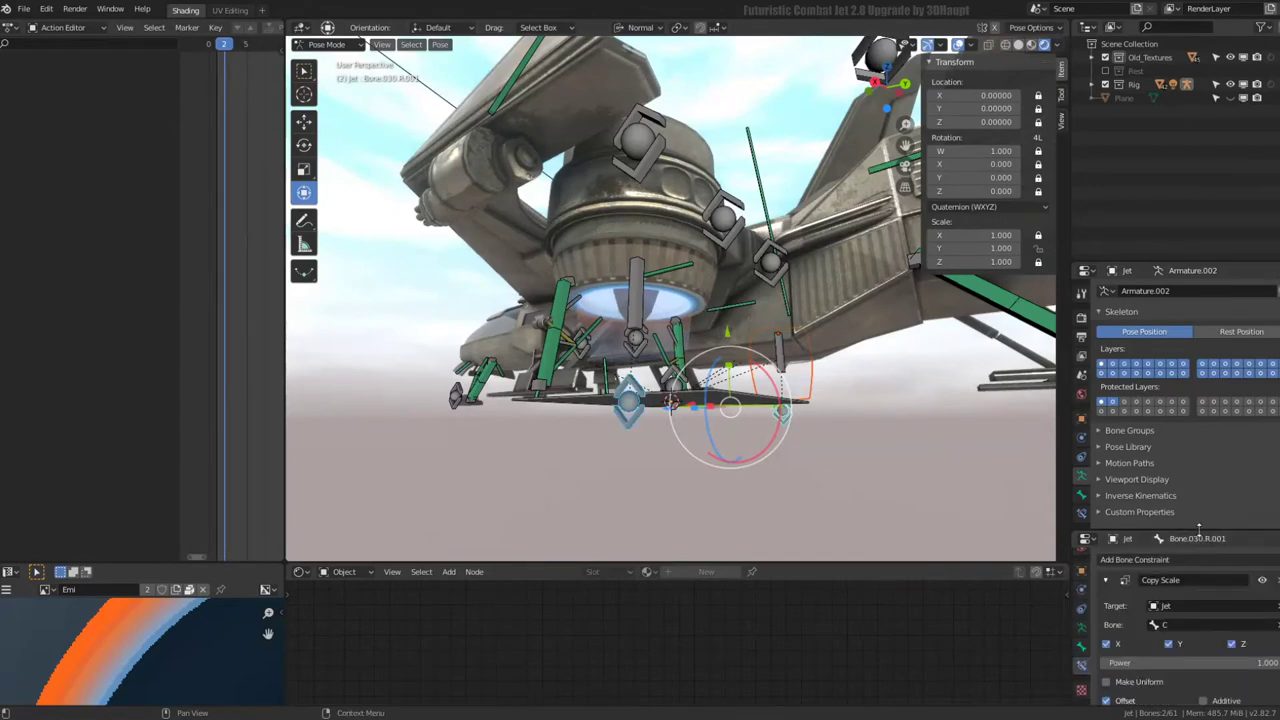
{"action": "left_click_drag", "start_coordinate": [1199, 530], "coordinate": [1199, 353]}
{"action": "left_click", "coordinate": [641, 421]}
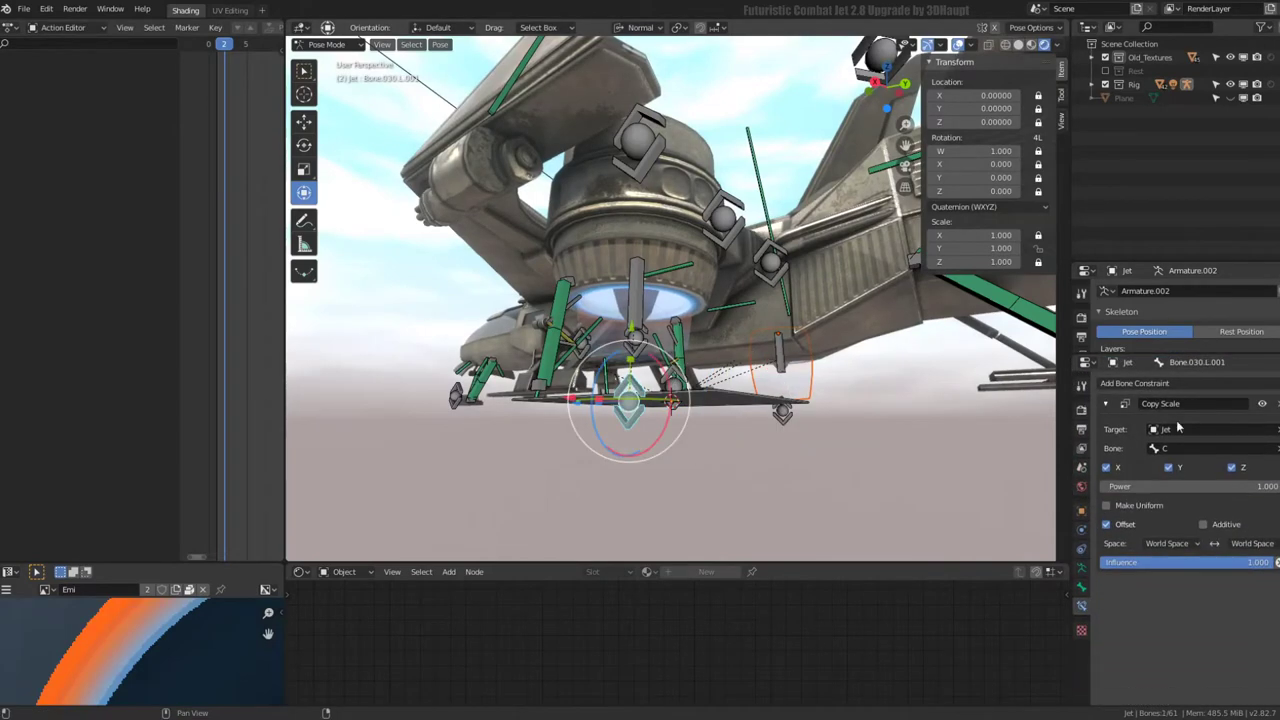
{"action": "left_click", "coordinate": [783, 411]}
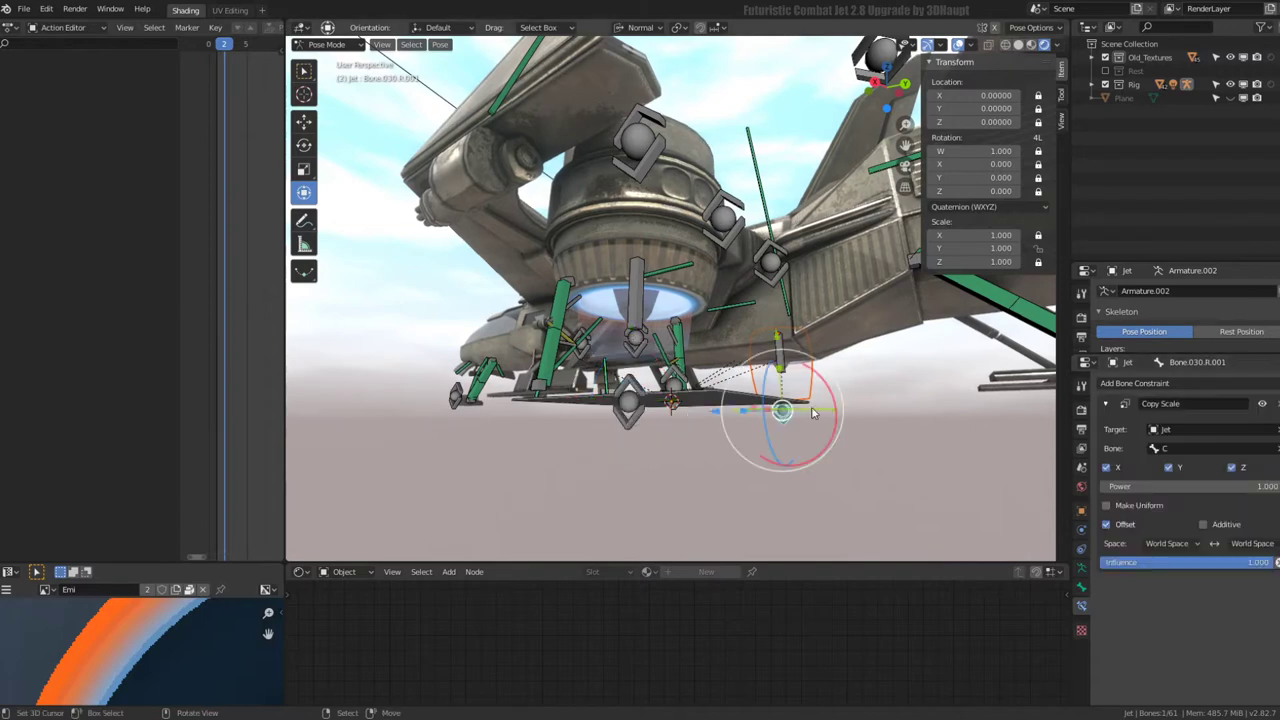
{"action": "left_click", "coordinate": [1277, 403]}
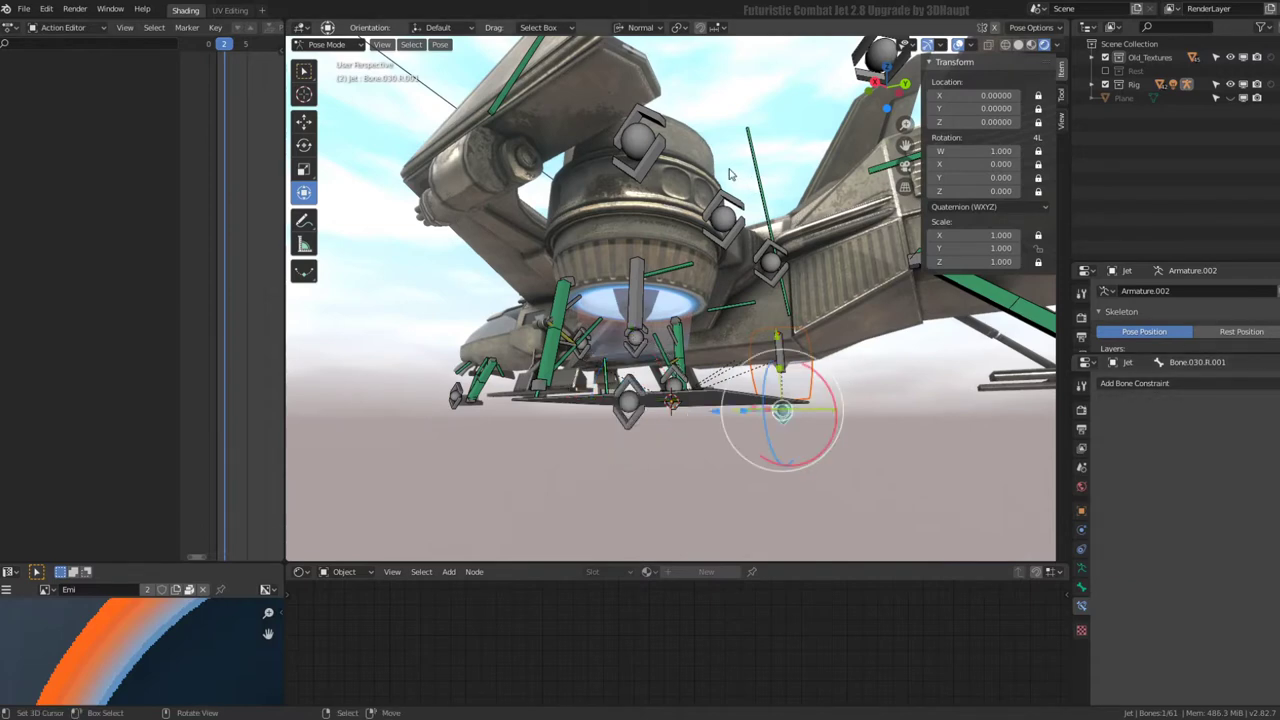
- Test-scale bone C and the lower nozzle bone along Y, cancelling each
{"action": "left_click", "coordinate": [741, 214]}
{"action": "key", "text": "s"}
{"action": "key", "text": "y"}
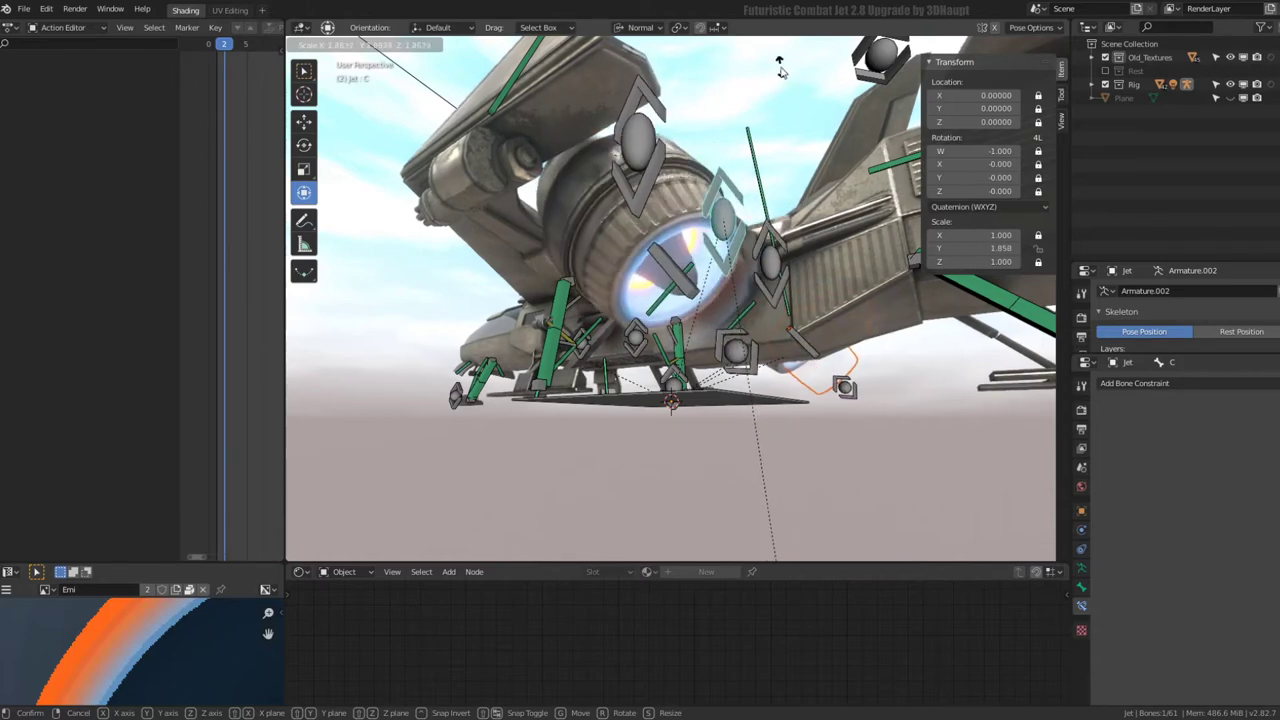
{"action": "key", "text": "Escape"}
{"action": "left_click", "coordinate": [628, 408]}
{"action": "key", "text": "s"}
{"action": "key", "text": "y"}
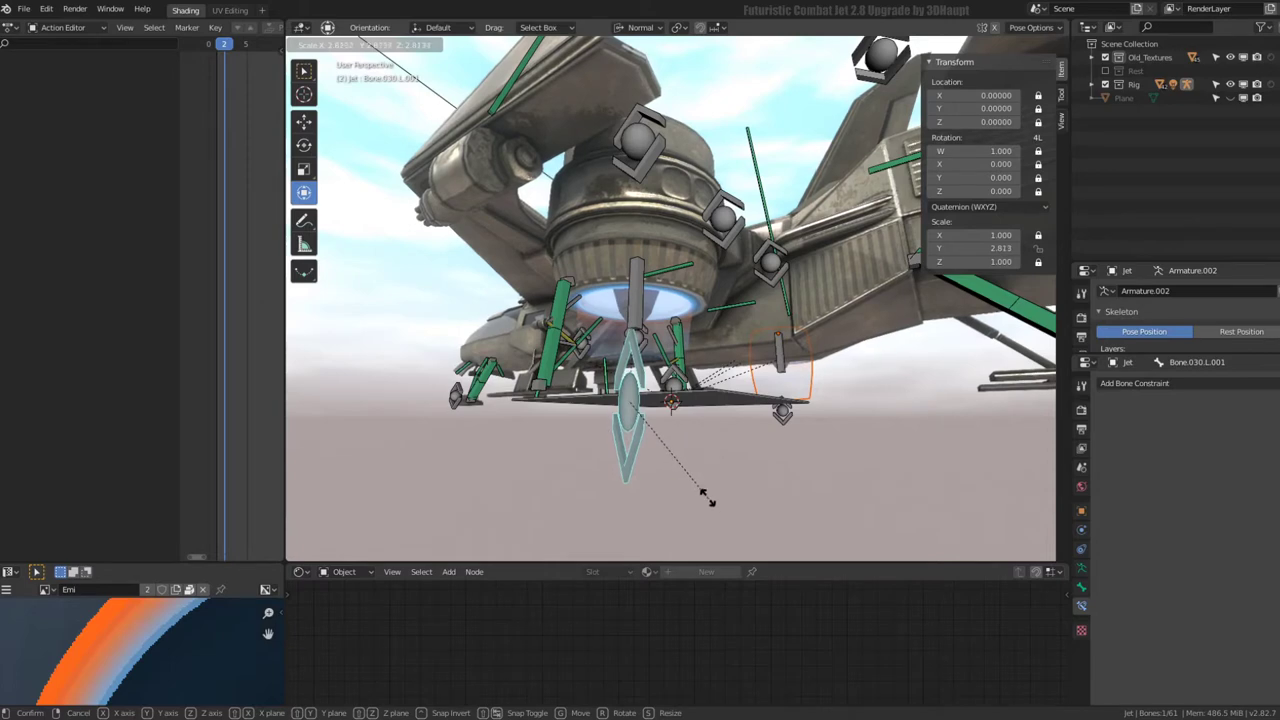
{"action": "key", "text": "Escape"}
- Select Bone_60_L and Bone_60_L.001, then make Bone.007.L the active bone
{"action": "left_click", "coordinate": [636, 270]}
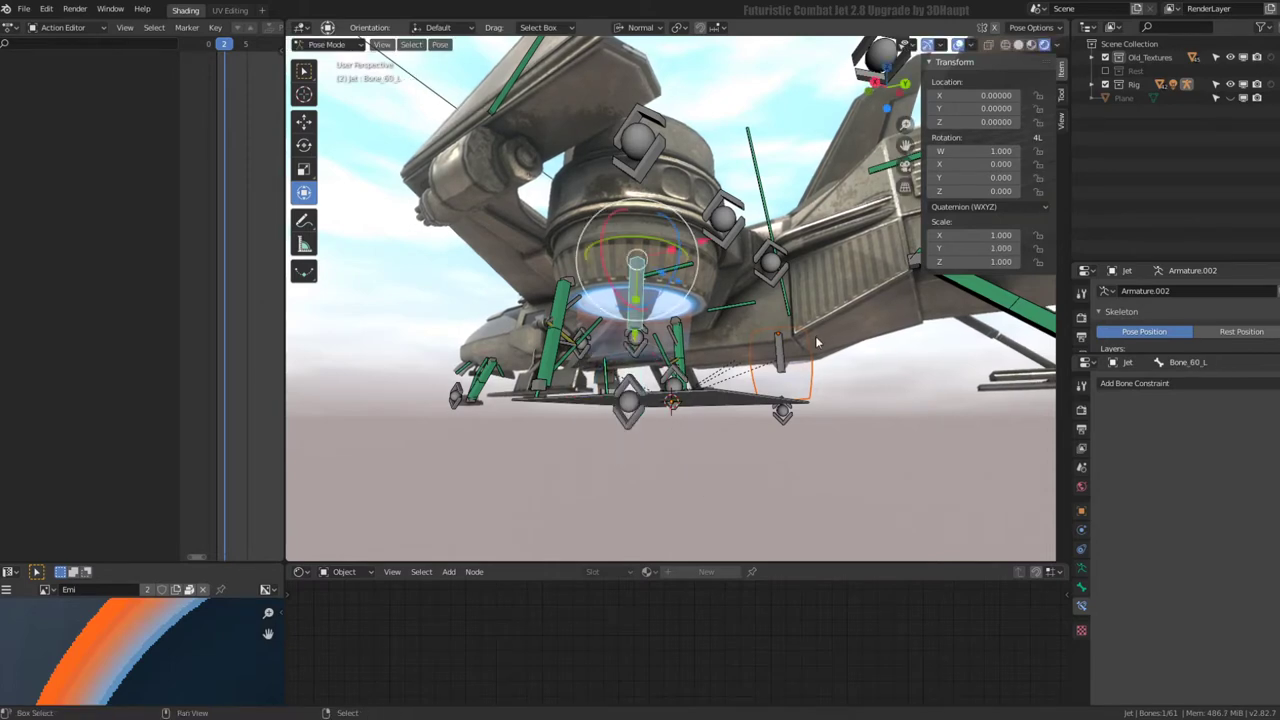
{"action": "left_click", "coordinate": [786, 354]}
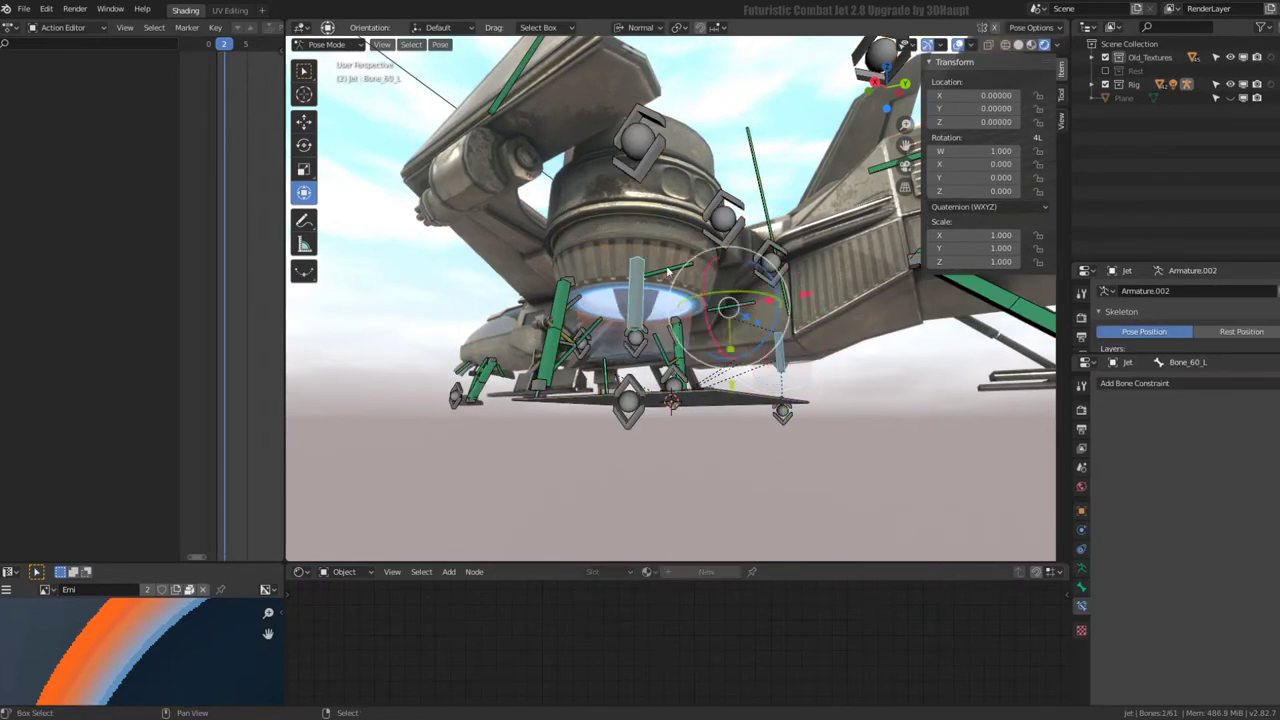
{"action": "key", "text": "ctrl+Tab"}
{"action": "left_click", "coordinate": [670, 265], "text": "shift"}
{"action": "left_click", "coordinate": [622, 298]}
{"action": "key", "text": "ctrl+Tab"}
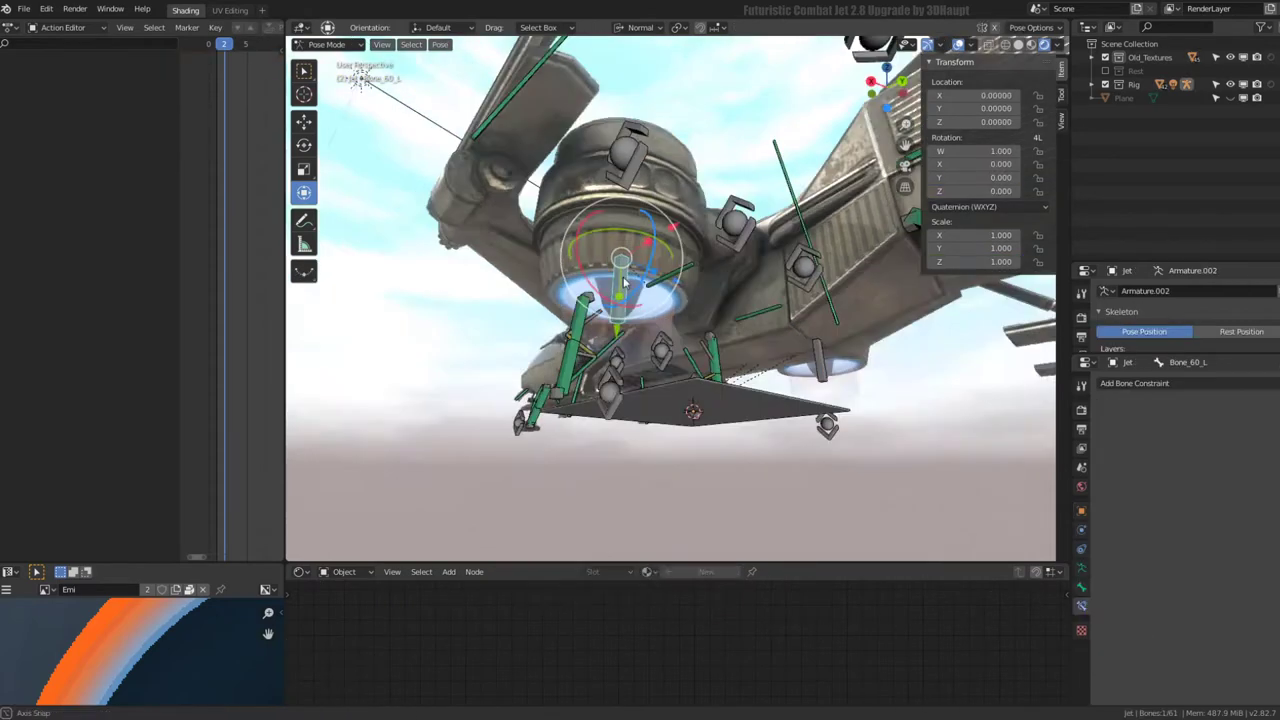
{"action": "middle_click_drag", "start_coordinate": [622, 298], "coordinate": [822, 358]}
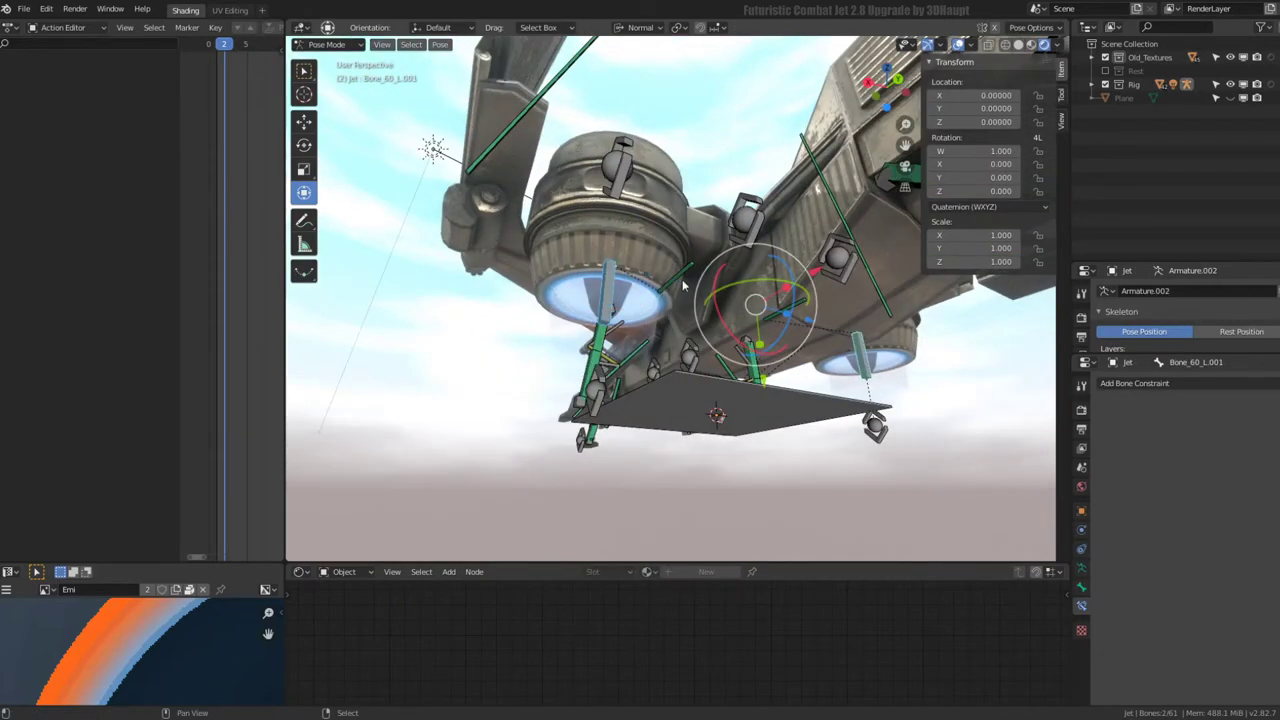
{"action": "left_click", "coordinate": [682, 279]}
{"action": "key", "text": "F3"}
- Copy Bone.007.L's Transformation constraint to the selected bones and check it on Bone_60_L
{"action": "type", "text": "c"}
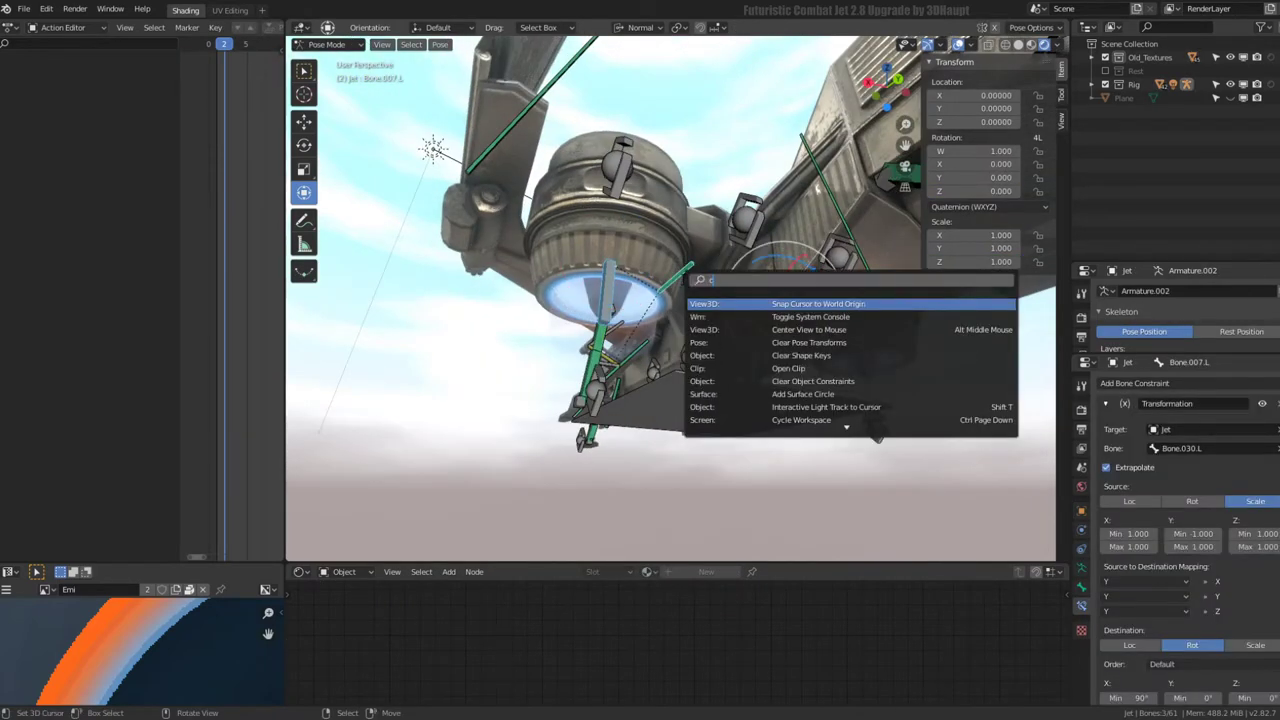
{"action": "type", "text": "opy c"}
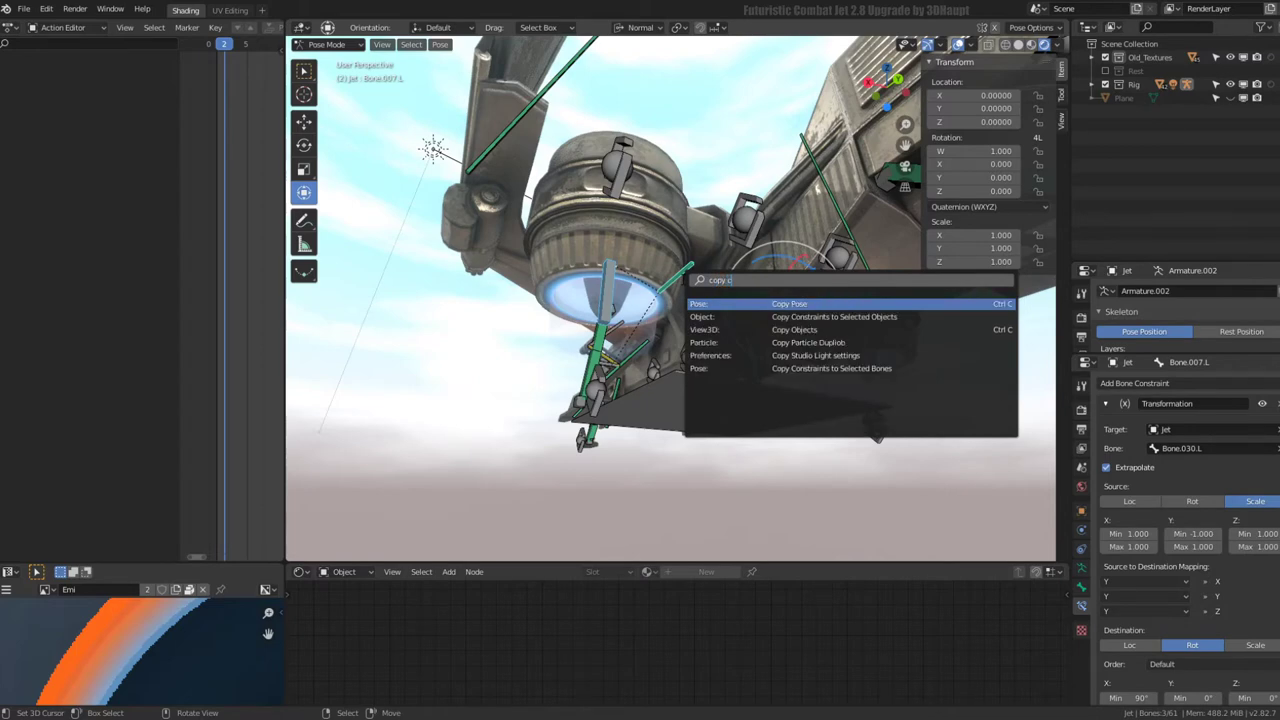
{"action": "type", "text": "on"}
{"action": "key", "text": "Down"}
{"action": "key", "text": "Return"}
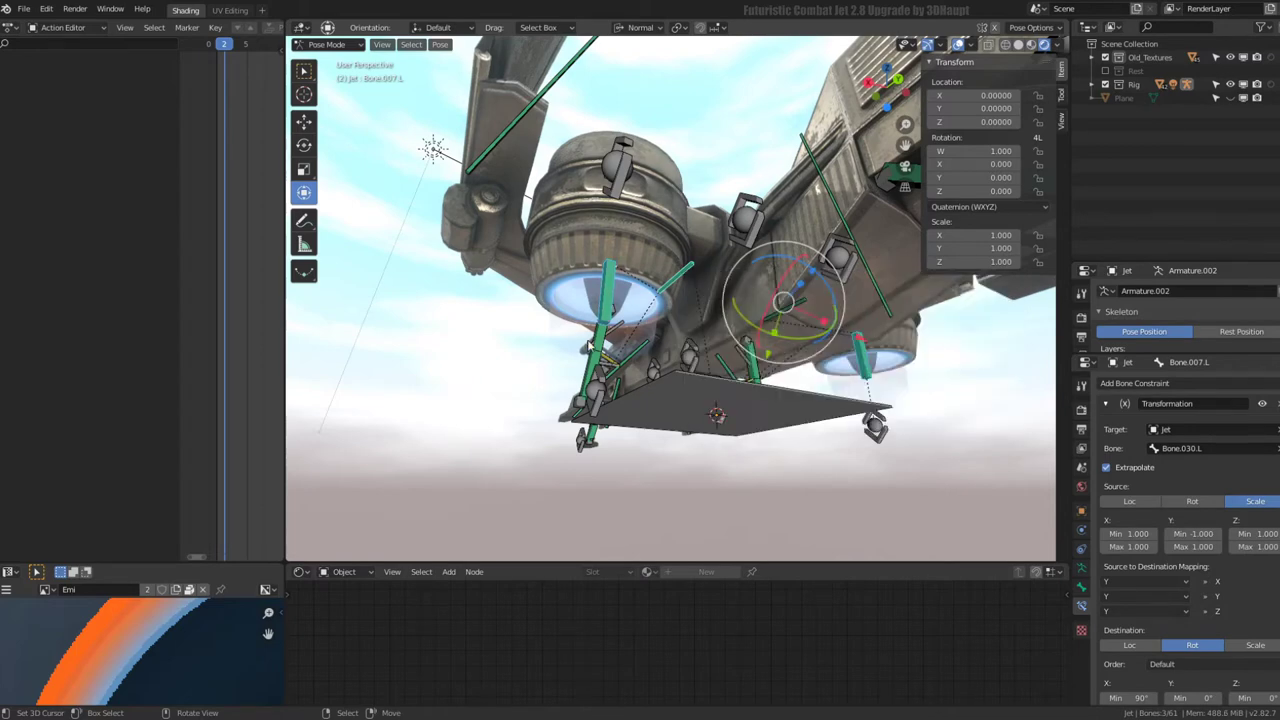
{"action": "mouse_move", "coordinate": [760, 320]}
{"action": "middle_mouse_down"}
{"action": "mouse_move", "coordinate": [650, 383]}
{"action": "mouse_move", "coordinate": [746, 412]}
{"action": "middle_mouse_up"}
{"action": "left_click", "coordinate": [642, 290]}
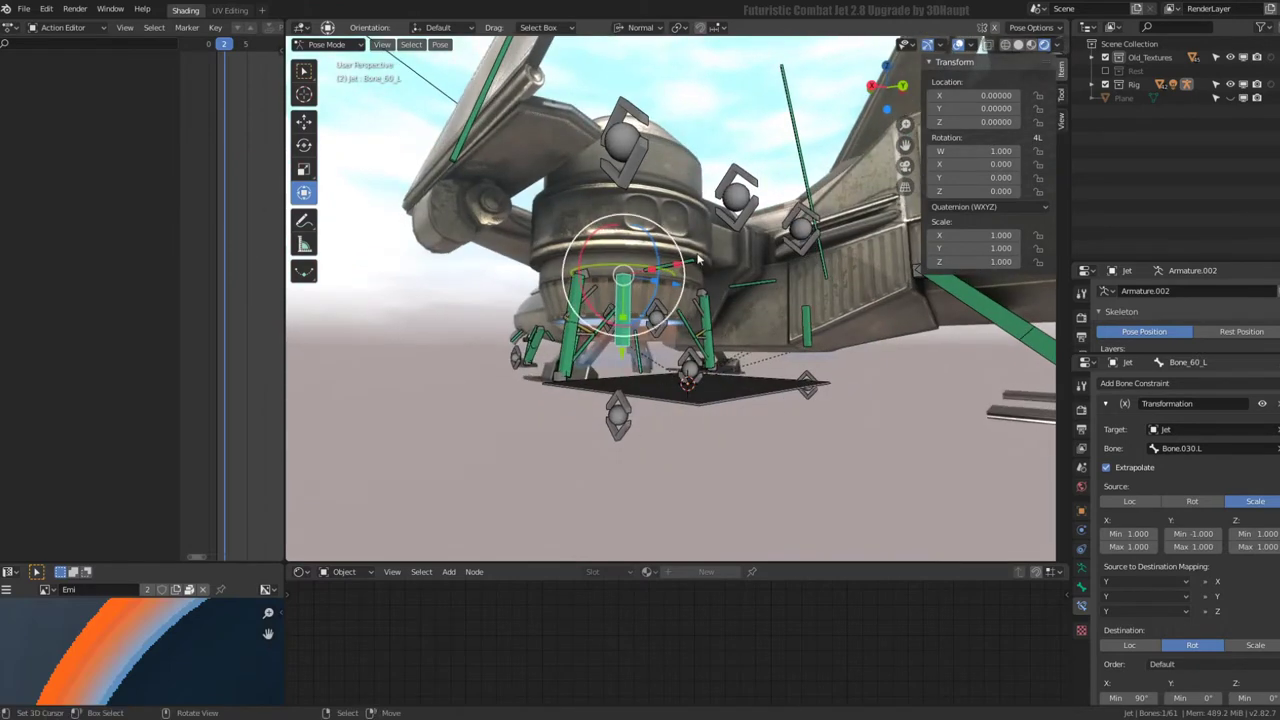
- Test-scale control bone C, then cancel the scale
{"action": "middle_click_drag", "start_coordinate": [628, 438], "coordinate": [720, 260]}
{"action": "left_click", "coordinate": [744, 200]}
{"action": "key", "text": "s"}
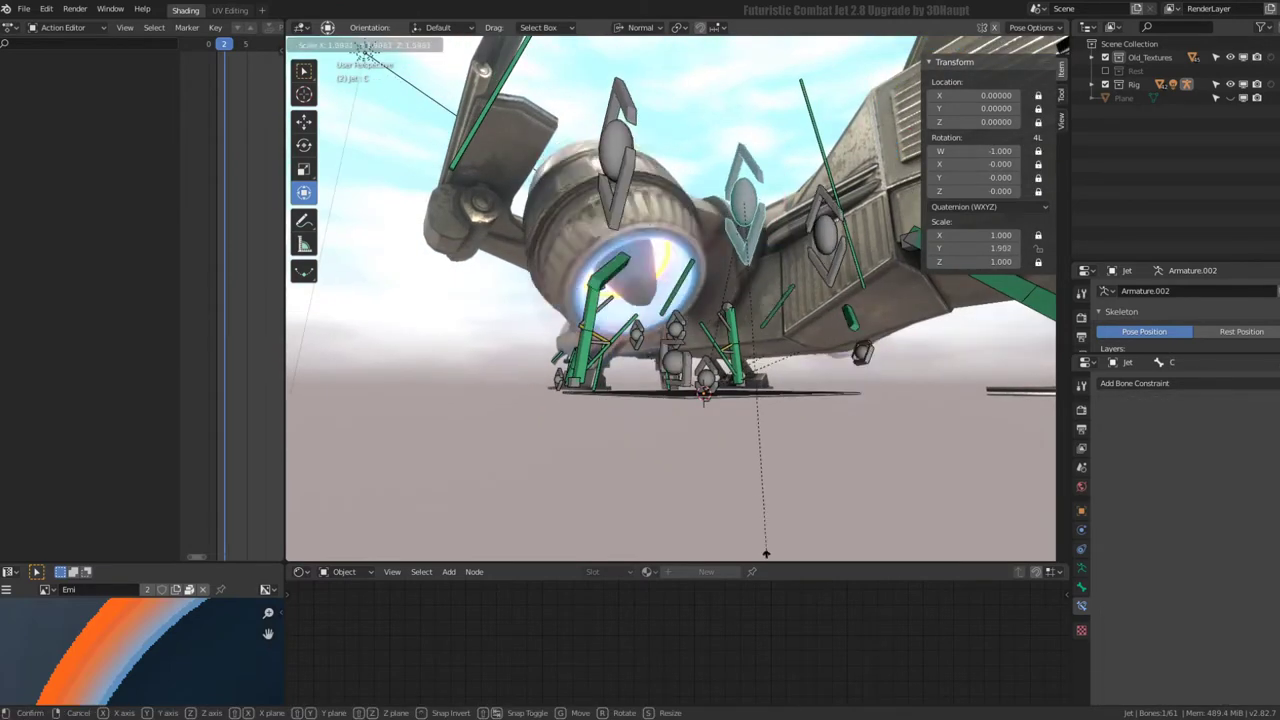
{"action": "key", "text": "Escape"}
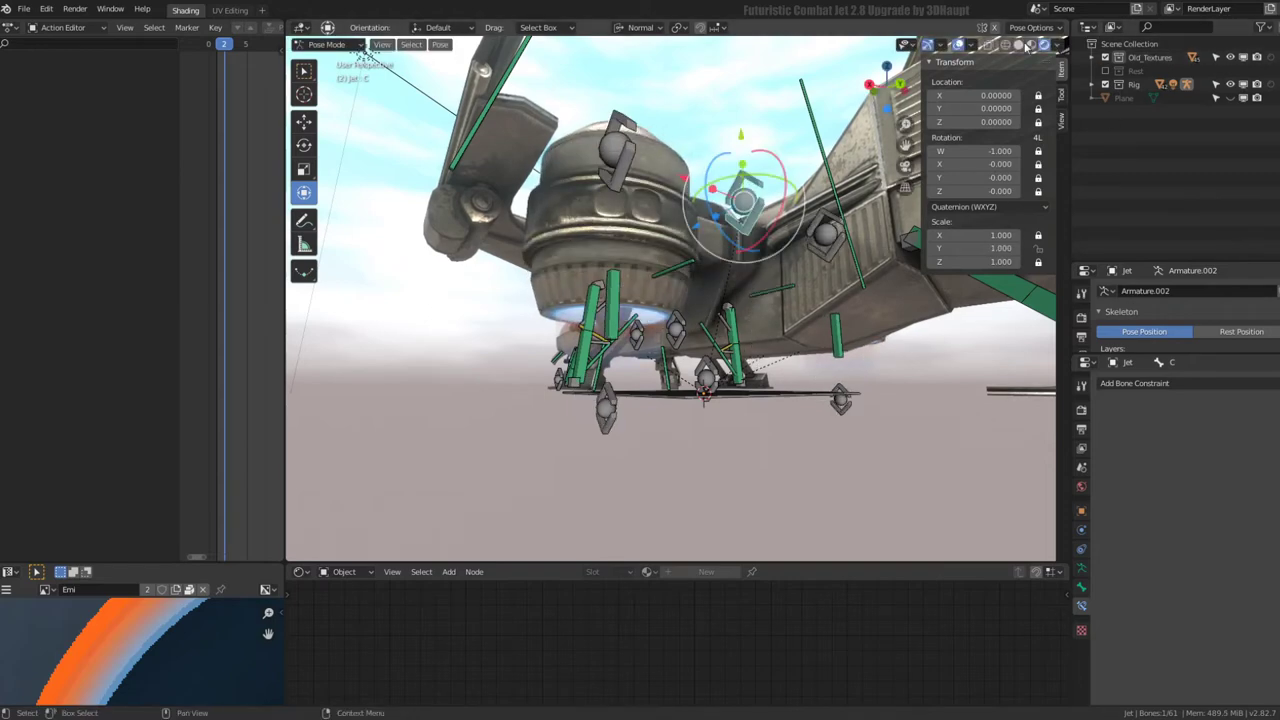
- Inspect Bone.030.L.001's bone settings and Bone_60_L's Transformation constraint
{"action": "key", "text": "s"}
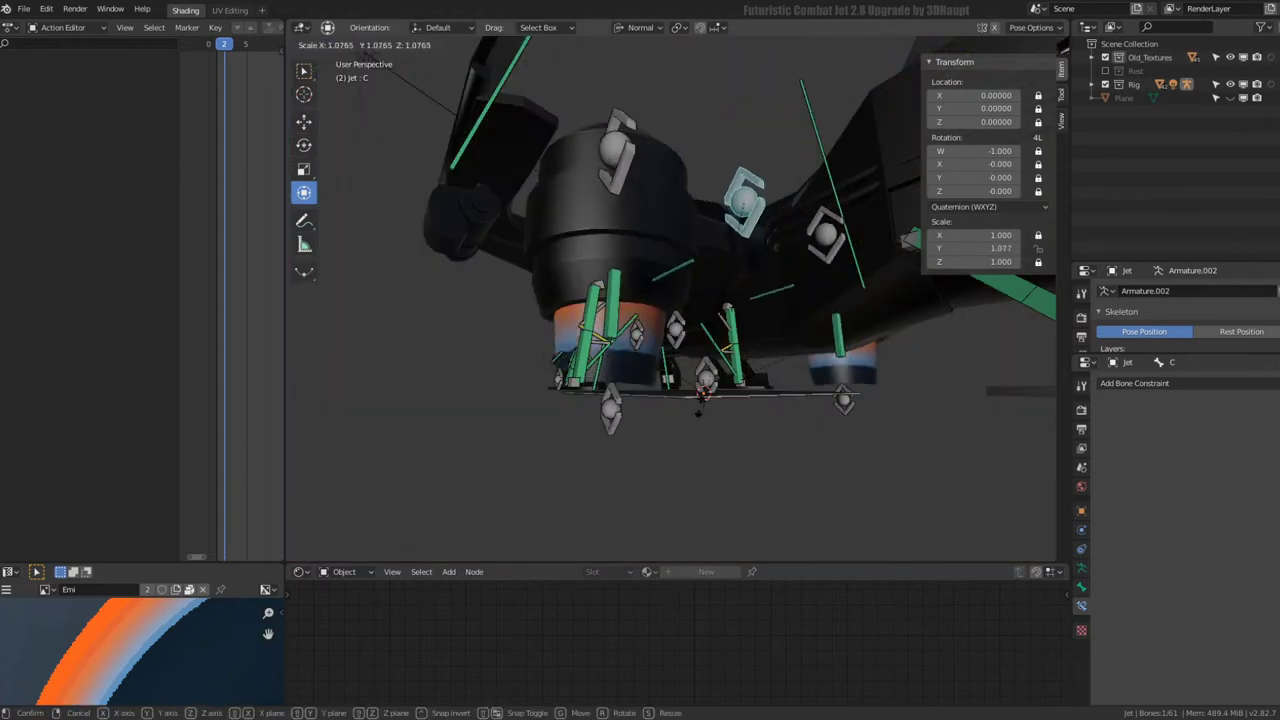
{"action": "key", "text": "Escape"}
{"action": "mouse_move", "coordinate": [737, 467]}
{"action": "middle_mouse_down"}
{"action": "mouse_move", "coordinate": [632, 360]}
{"action": "mouse_move", "coordinate": [673, 320]}
{"action": "middle_mouse_up"}
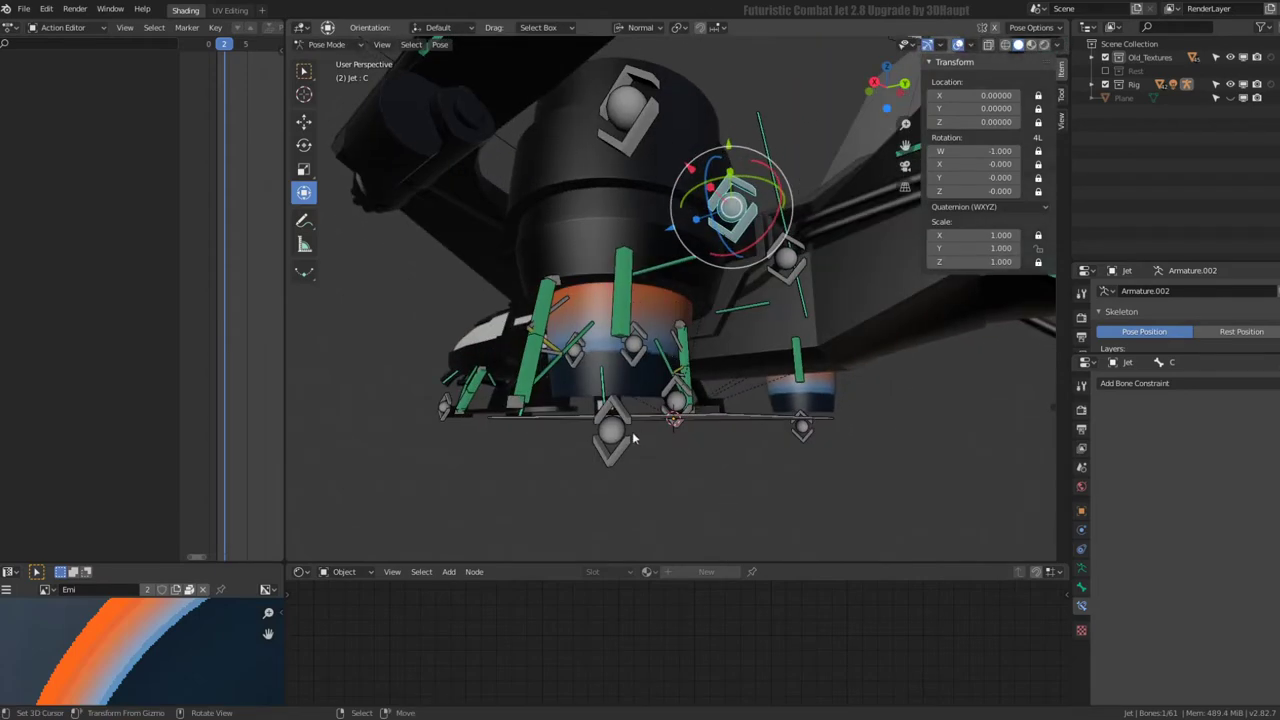
{"action": "left_click", "coordinate": [632, 431]}
{"action": "left_click", "coordinate": [1083, 571]}
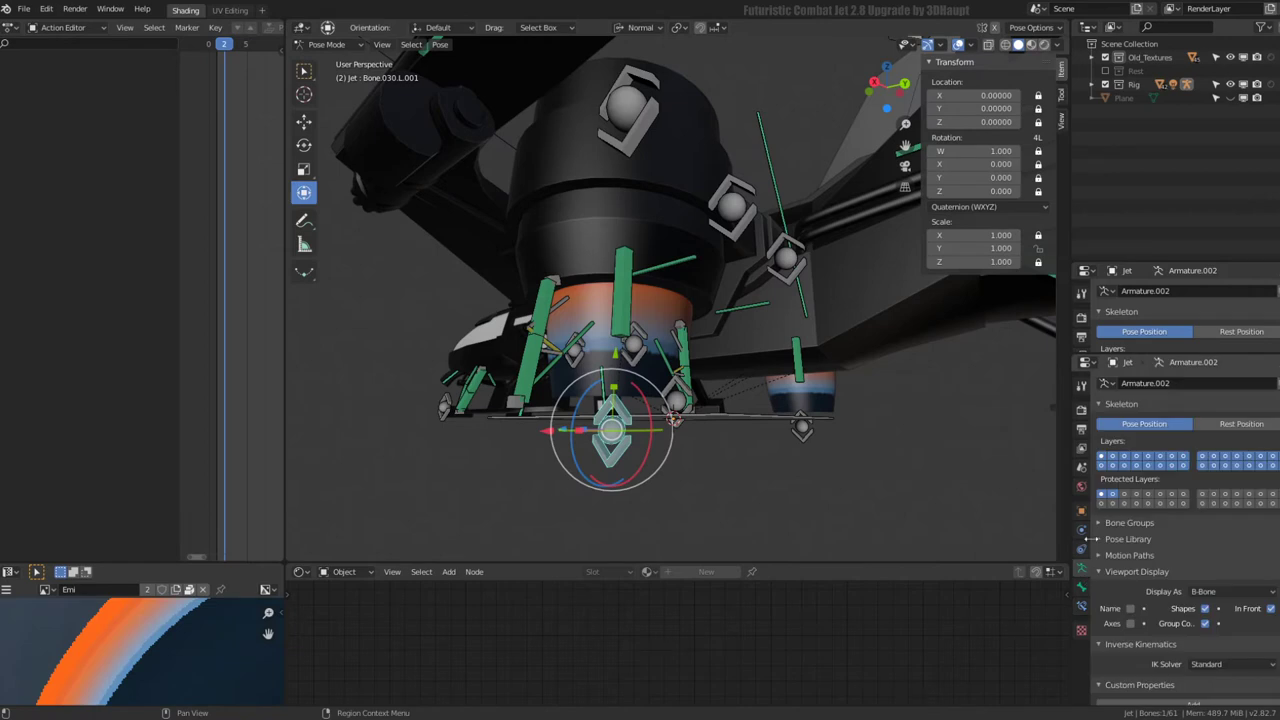
{"action": "left_click", "coordinate": [1081, 586]}
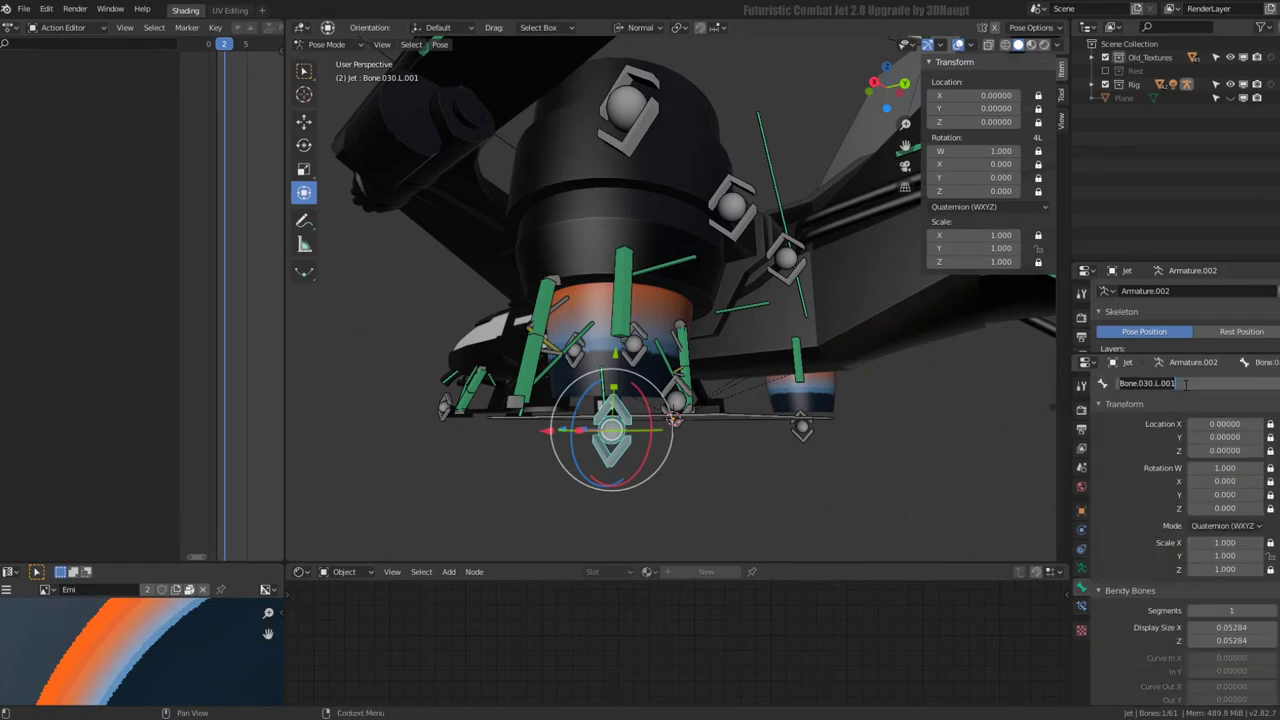
{"action": "left_click", "coordinate": [615, 288]}
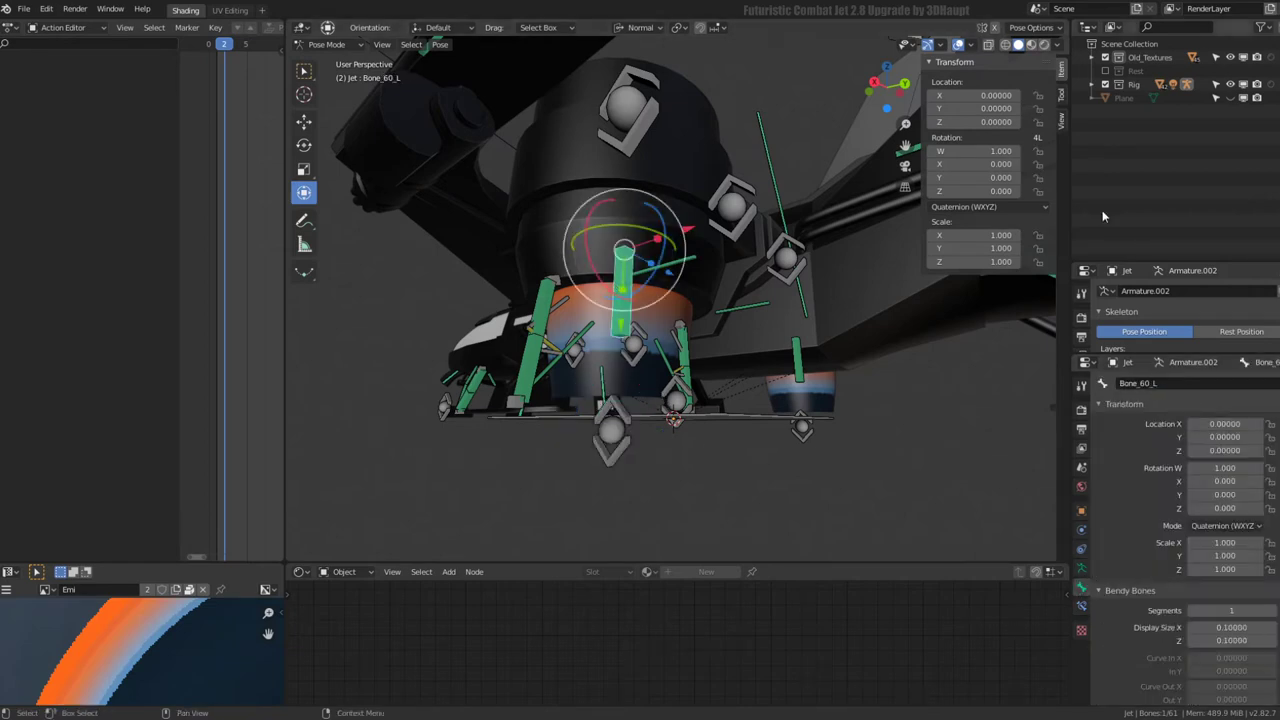
{"action": "left_click", "coordinate": [1082, 606]}
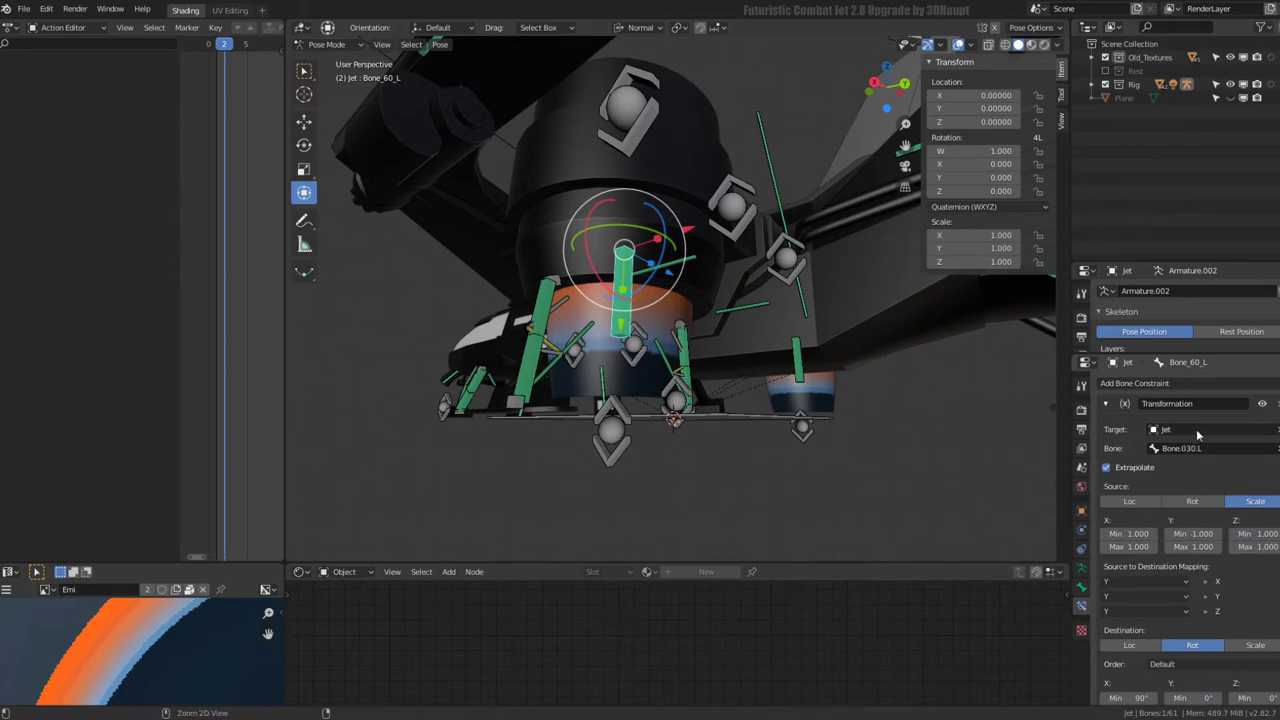
- Set Bone_60_L.001's constraint source bone to Bone.030.R.001
{"action": "middle_click_drag", "start_coordinate": [760, 400], "coordinate": [771, 368]}
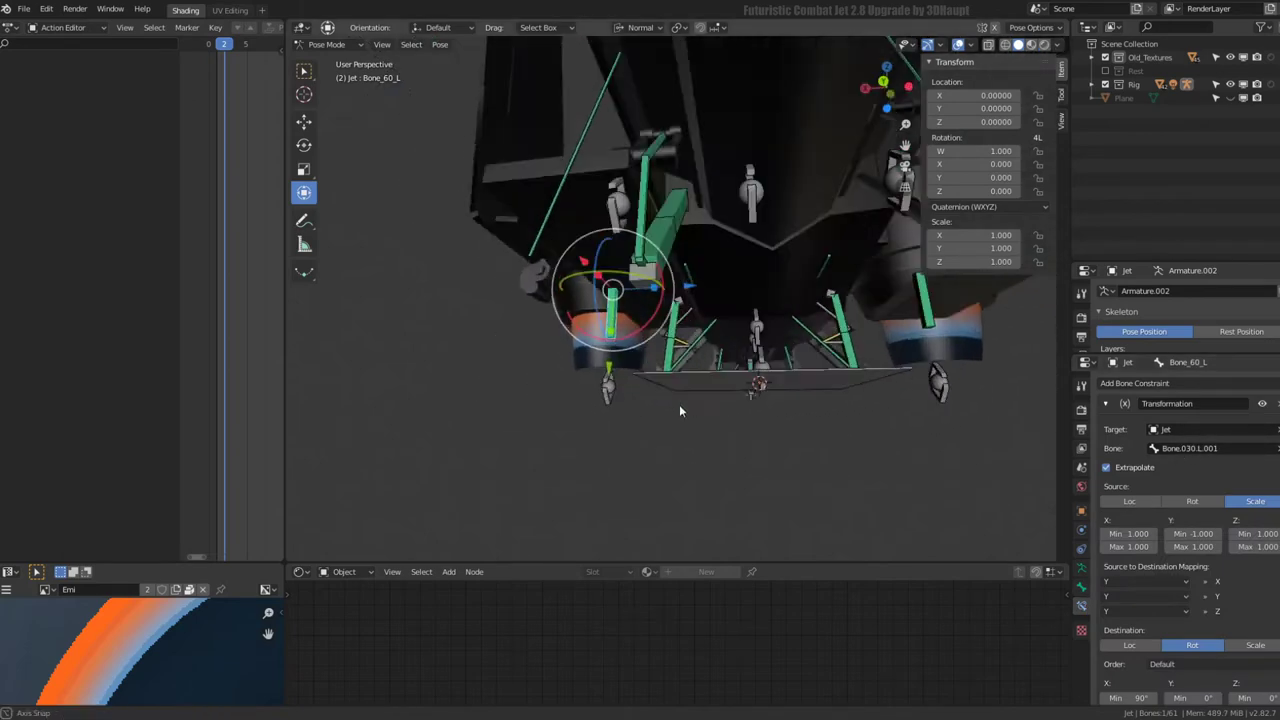
{"action": "left_click", "coordinate": [790, 414]}
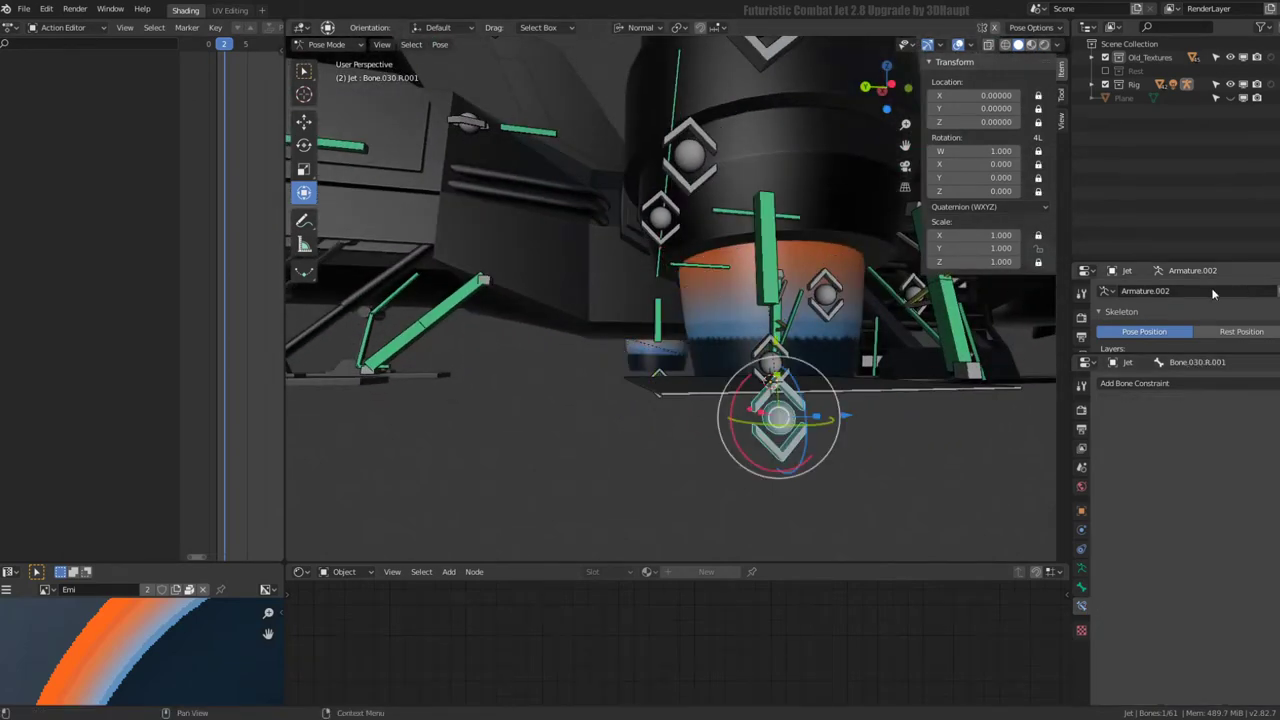
{"action": "scroll", "coordinate": [1134, 320], "scroll_direction": "down", "scroll_amount": 2}
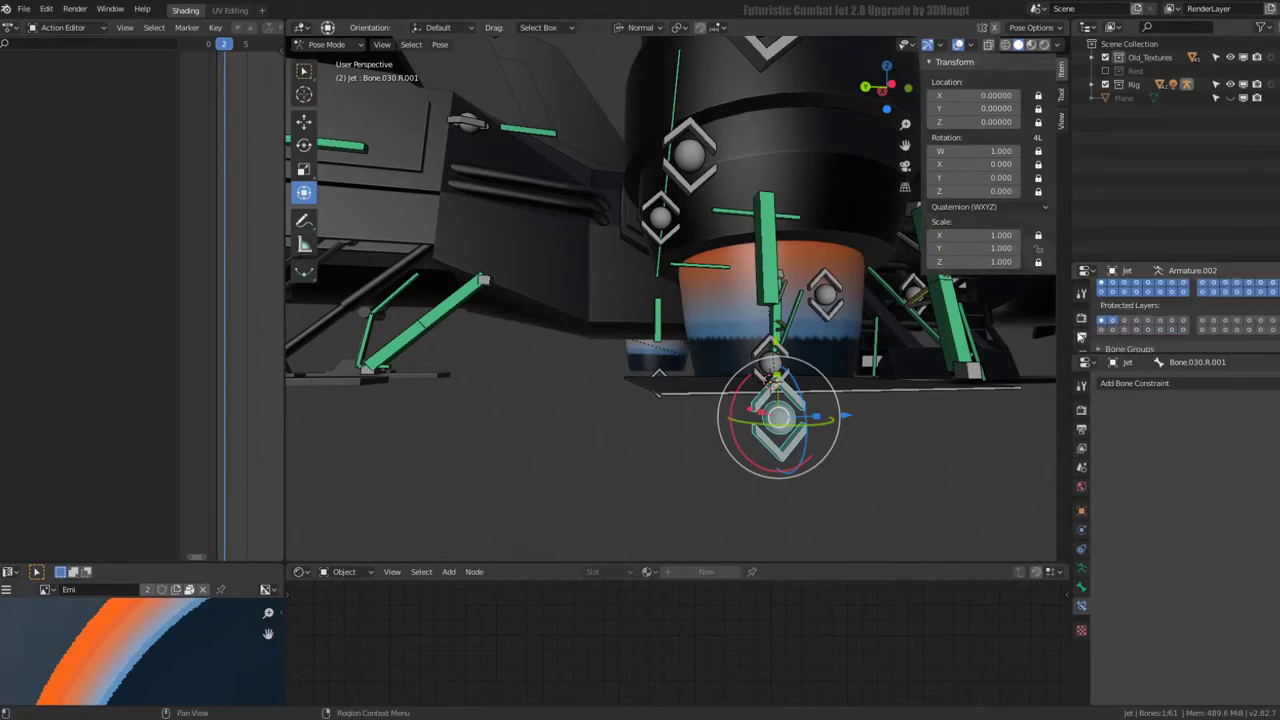
{"action": "left_click", "coordinate": [1080, 305]}
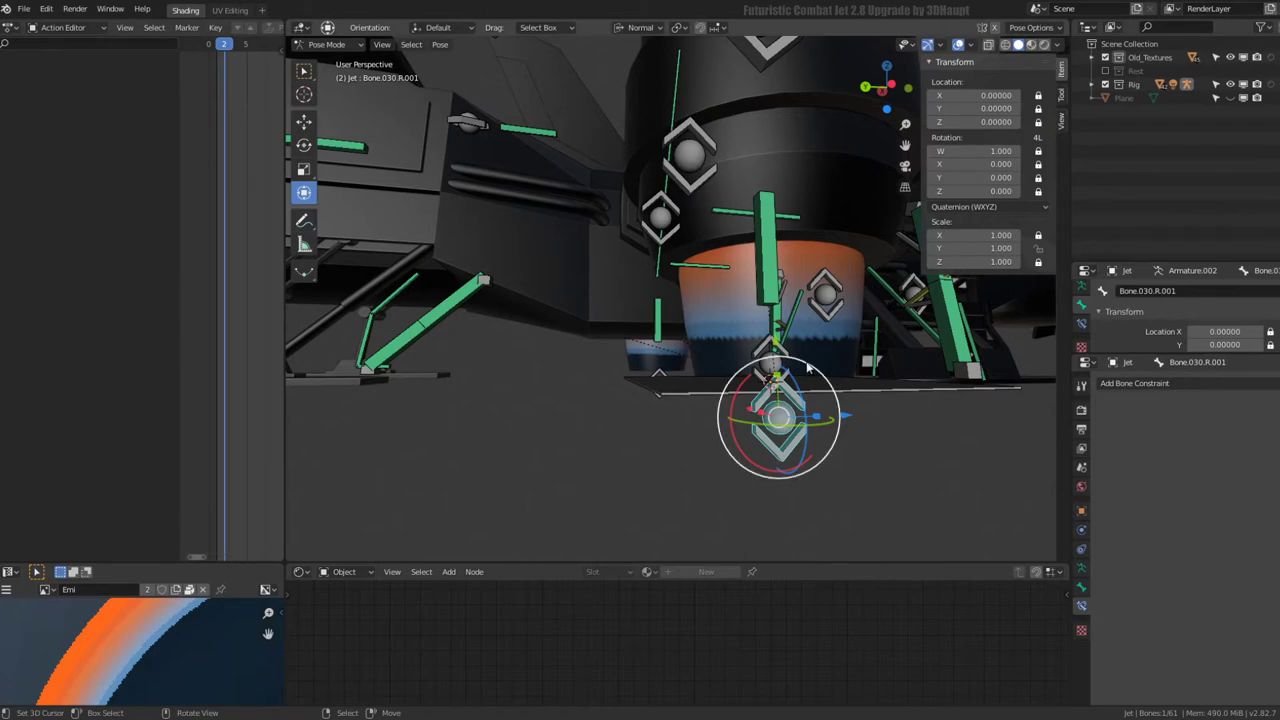
{"action": "middle_click_drag", "start_coordinate": [808, 370], "coordinate": [460, 320]}
{"action": "left_click", "coordinate": [488, 305]}
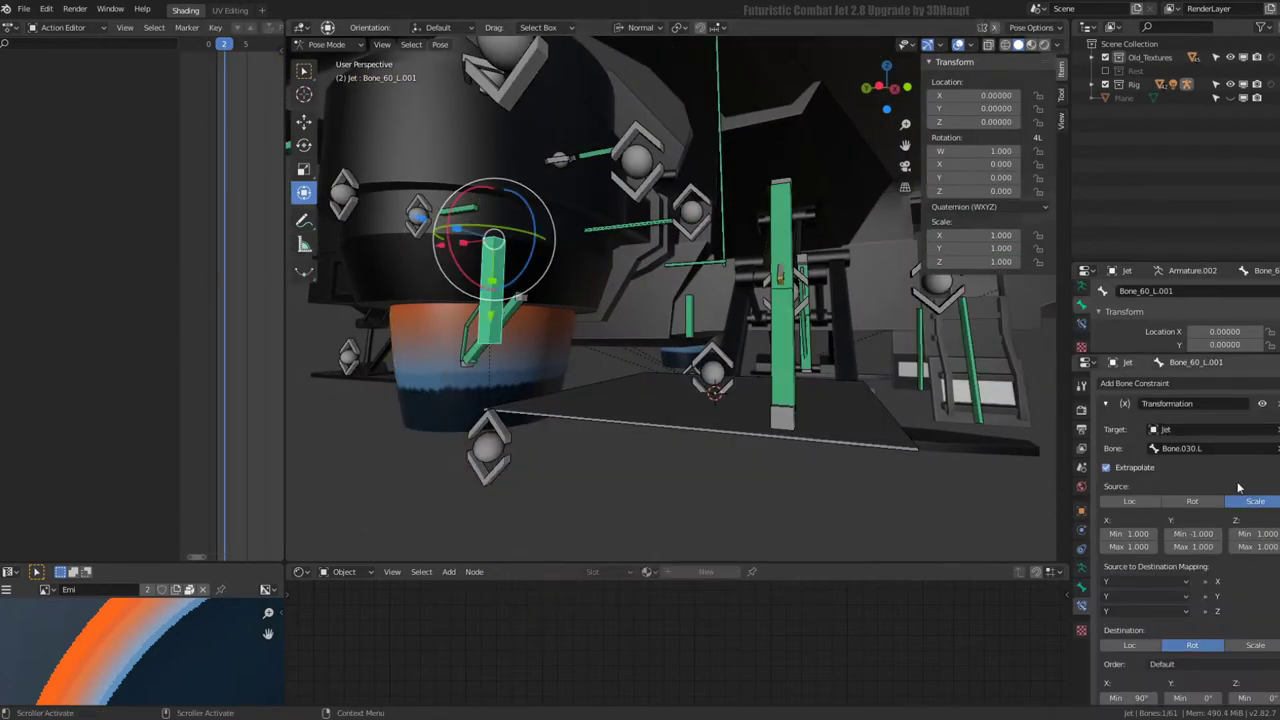
{"action": "type", "text": "Bone.030.R.001"}
- Test-scale Bone.030.L.001 and review Bone_60_L's Transformation constraint
{"action": "mouse_move", "coordinate": [734, 399]}
{"action": "middle_mouse_down"}
{"action": "mouse_move", "coordinate": [655, 365]}
{"action": "mouse_move", "coordinate": [690, 470]}
{"action": "middle_mouse_up"}
{"action": "left_click", "coordinate": [608, 394]}
{"action": "key", "text": "s"}
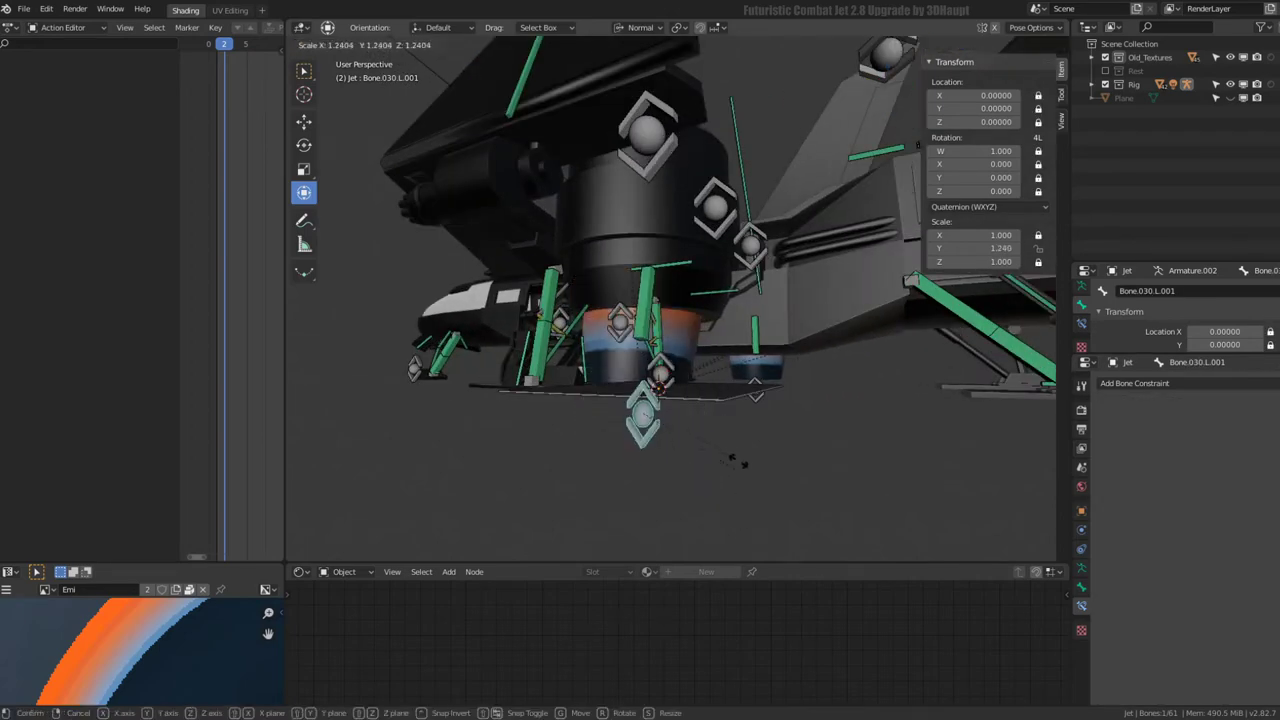
{"action": "key", "text": "Escape"}
{"action": "left_click", "coordinate": [655, 318]}
{"action": "middle_click_drag", "start_coordinate": [655, 318], "coordinate": [790, 343]}
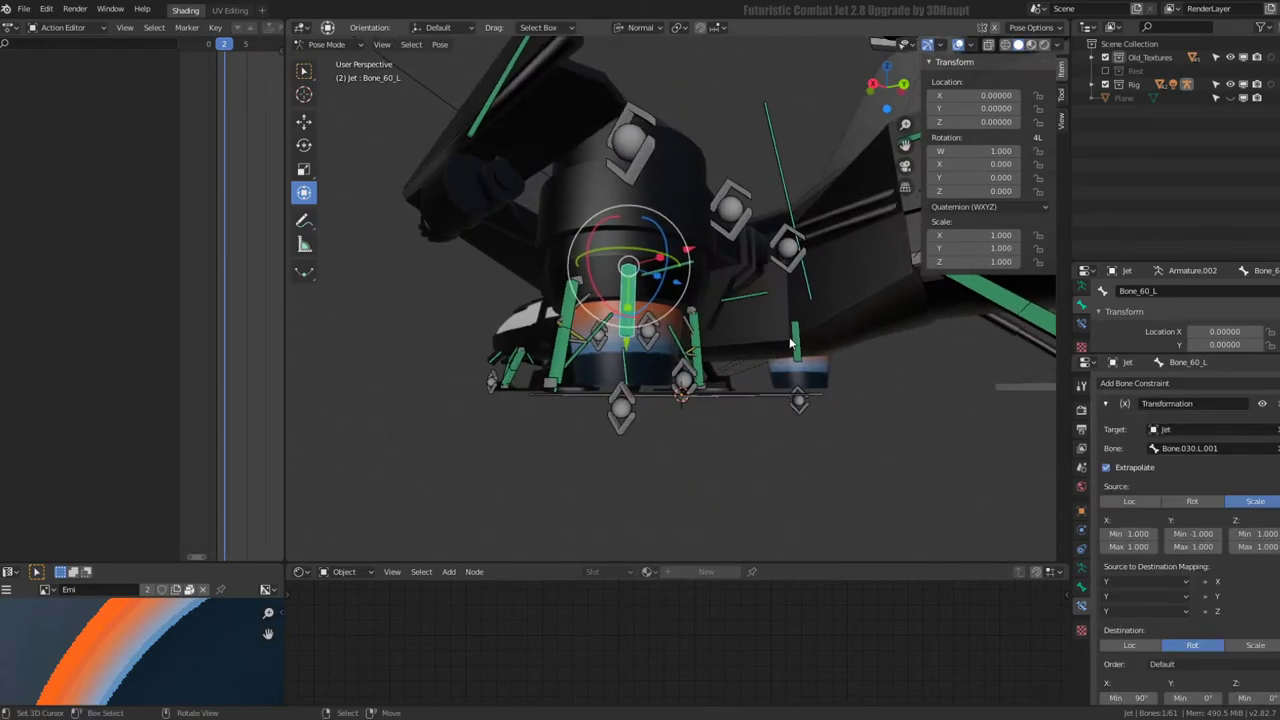
{"action": "middle_click_drag", "start_coordinate": [714, 380], "coordinate": [651, 416]}
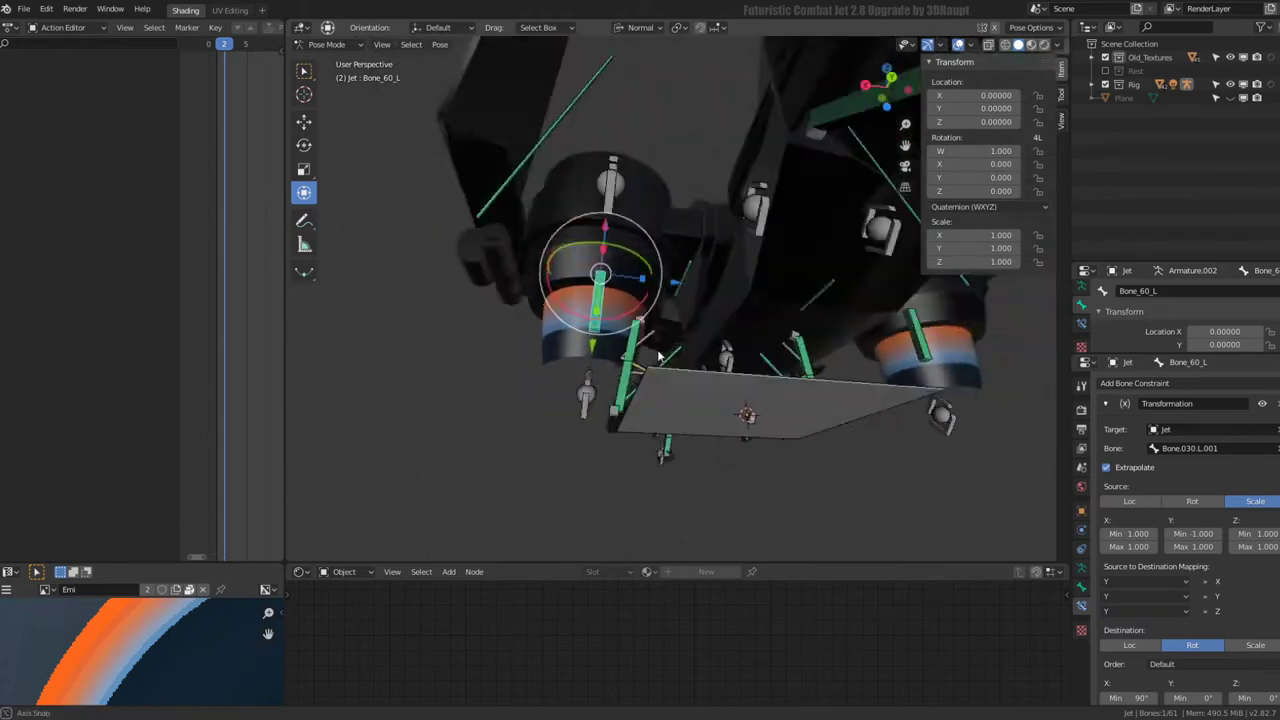
{"action": "left_click", "coordinate": [651, 416]}
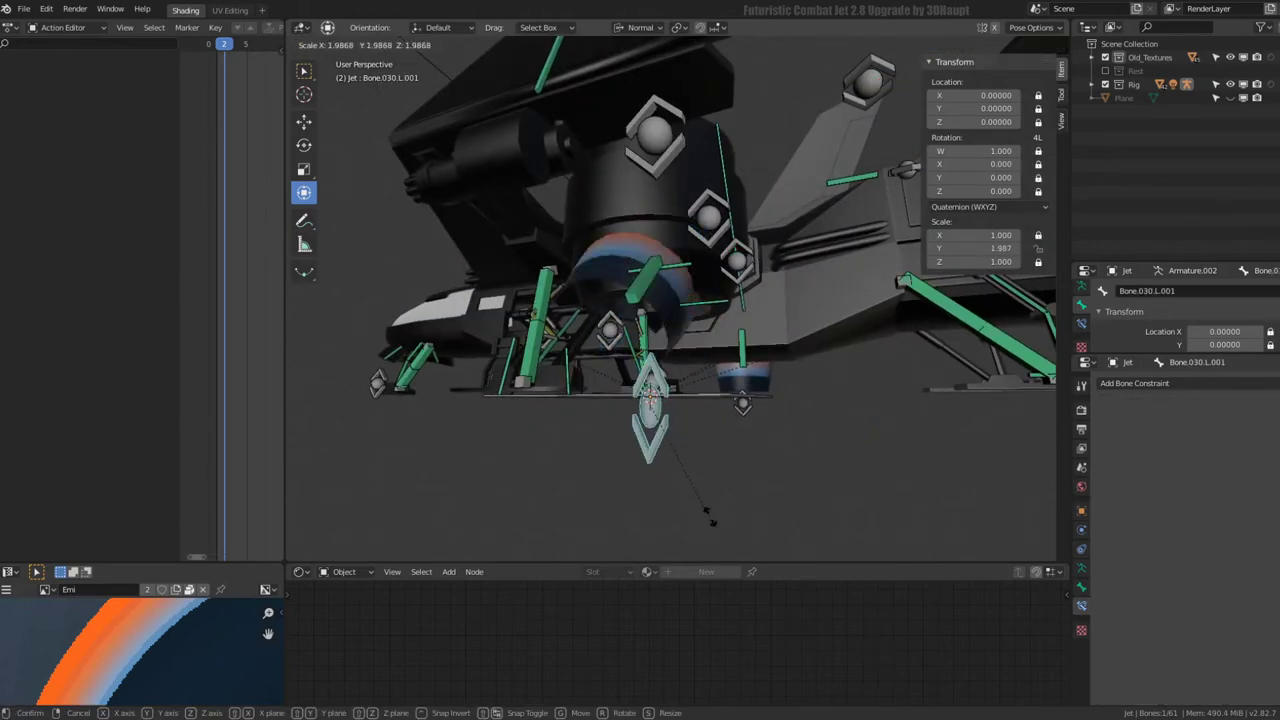
{"action": "left_click", "coordinate": [658, 308]}
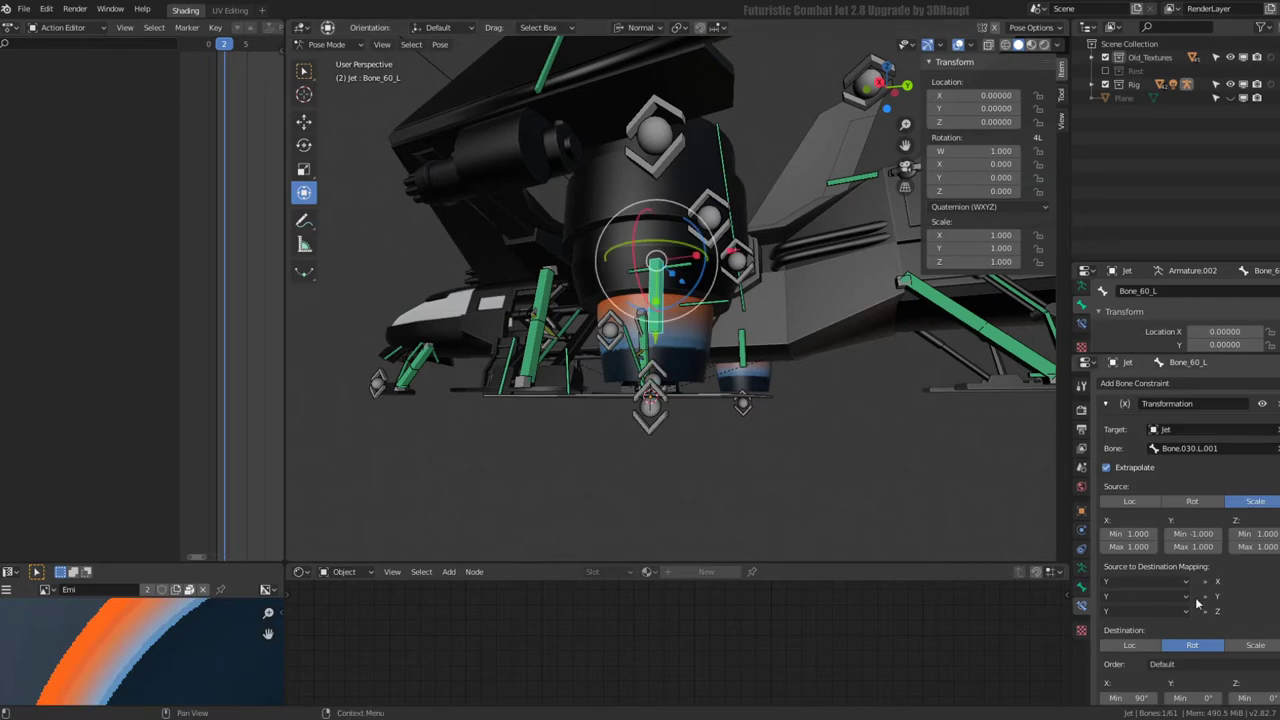
- Switch Bone_60_L's constraint destination from rotation to Scale and test it with Bone.030.L.001
{"action": "left_click", "coordinate": [1257, 567]}
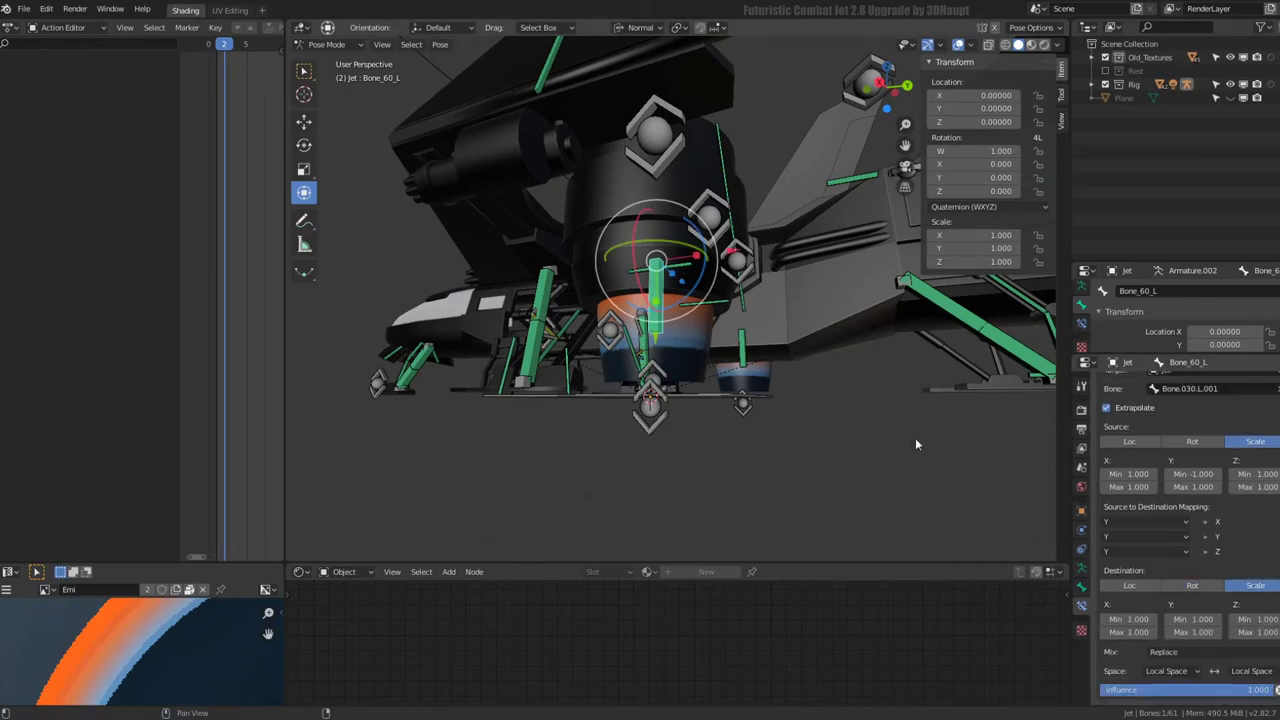
{"action": "left_click", "coordinate": [650, 412]}
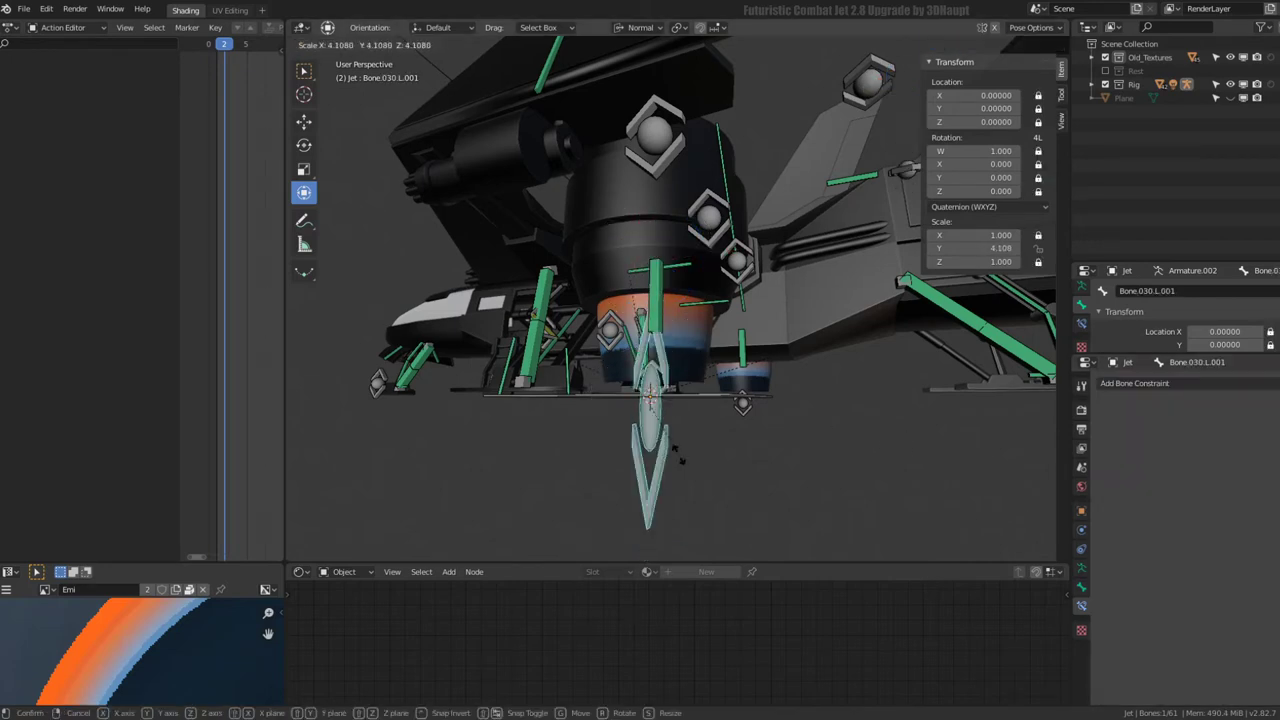
{"action": "left_click", "coordinate": [662, 330]}
{"action": "scroll", "coordinate": [1248, 587], "scroll_direction": "down", "scroll_amount": 2}
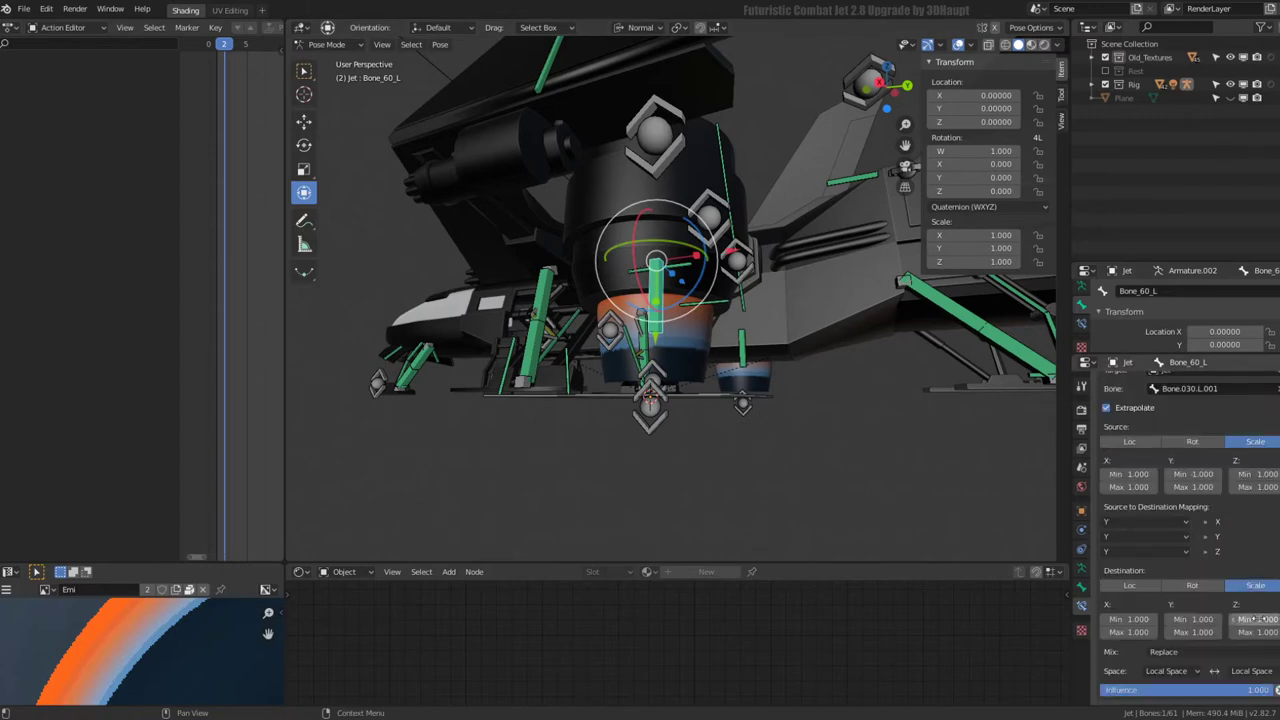
{"action": "left_click", "coordinate": [652, 432]}
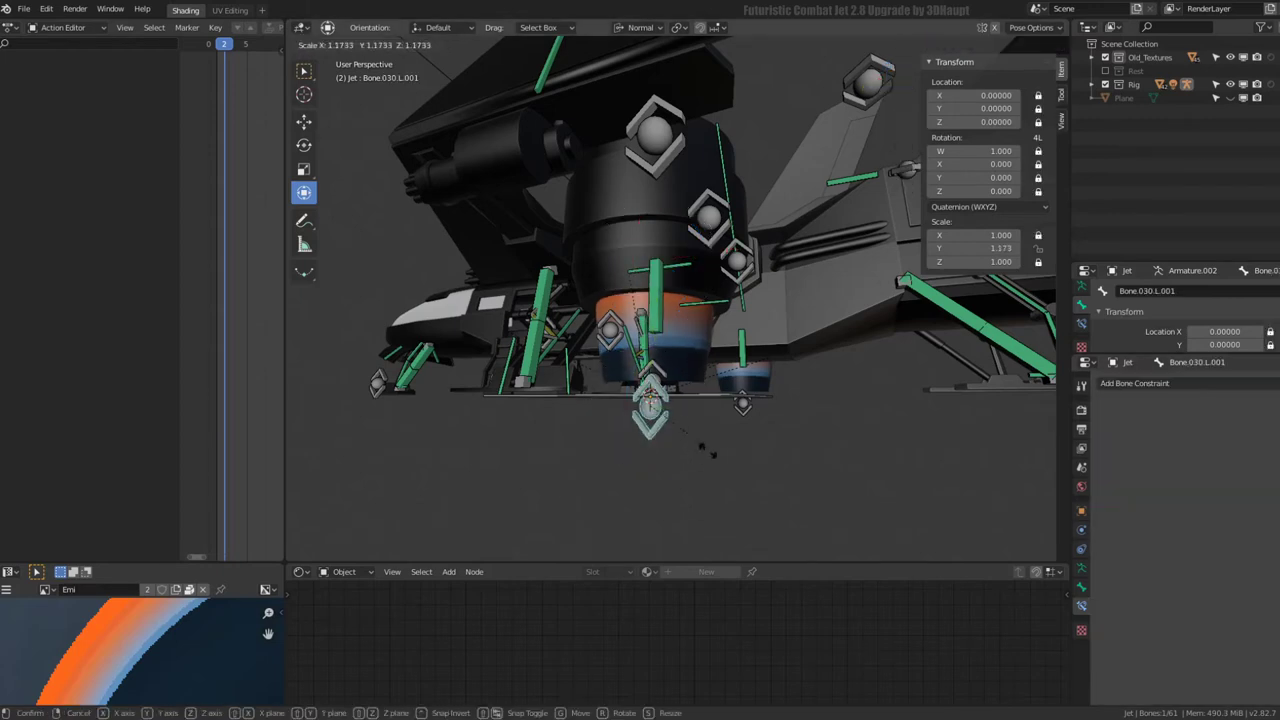
{"action": "mouse_move", "coordinate": [700, 430]}
{"action": "middle_mouse_down"}
{"action": "mouse_move", "coordinate": [688, 397]}
{"action": "mouse_move", "coordinate": [650, 405]}
{"action": "middle_mouse_up"}
{"action": "key", "text": "s"}
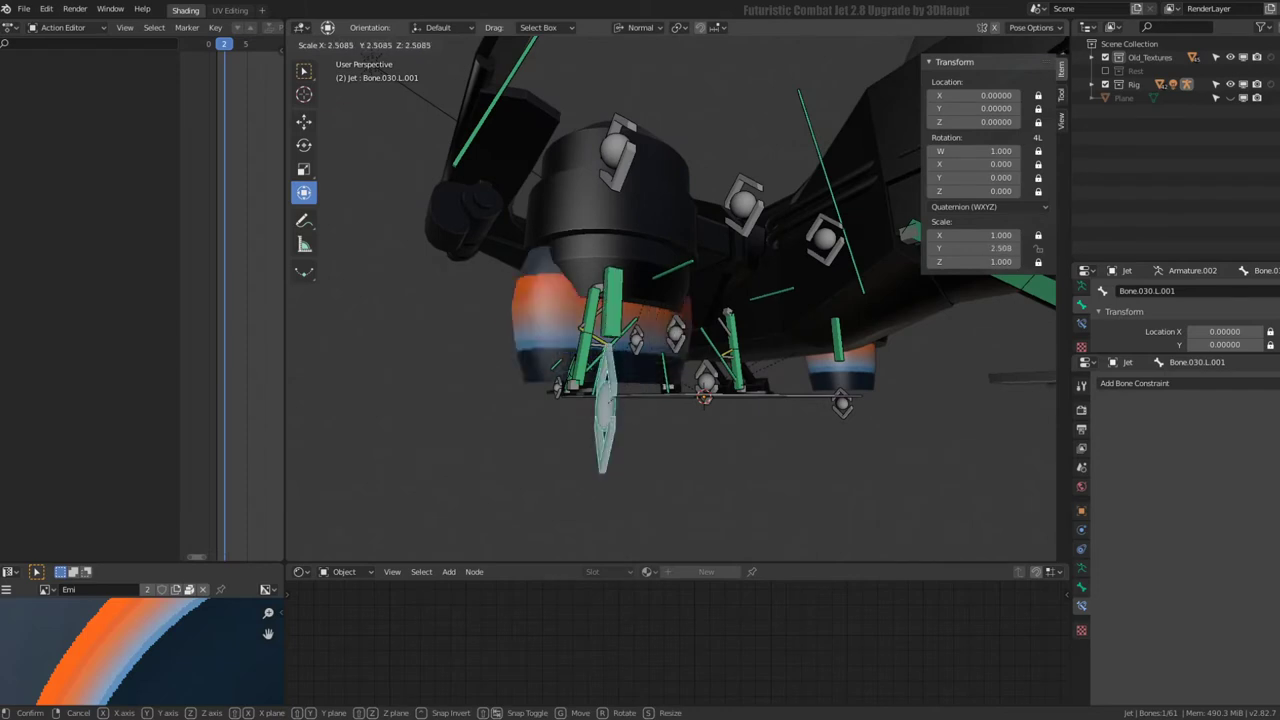
{"action": "key", "text": "Escape"}
- Recheck Bone_60_L's scale settings and test-scale Bone.030.L.001 again
{"action": "middle_click_drag", "start_coordinate": [614, 400], "coordinate": [638, 305]}
{"action": "left_click", "coordinate": [638, 305]}
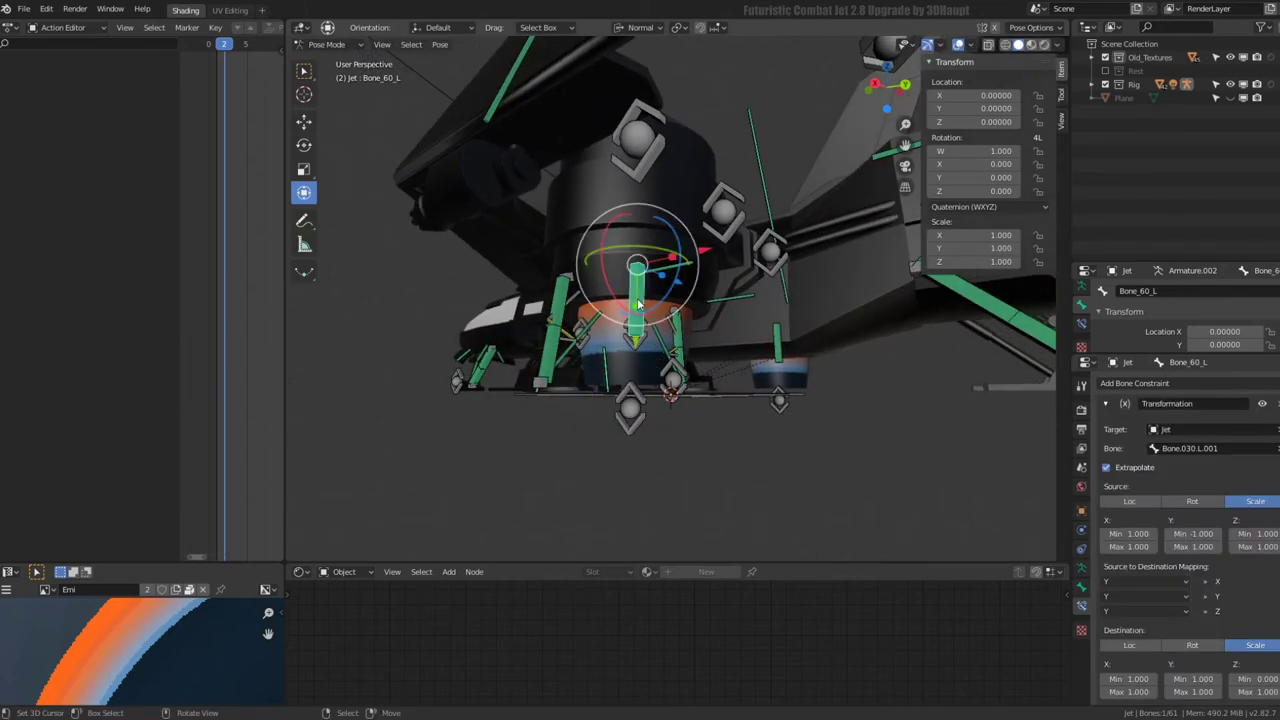
{"action": "scroll", "coordinate": [1230, 565], "scroll_direction": "down", "scroll_amount": 2}
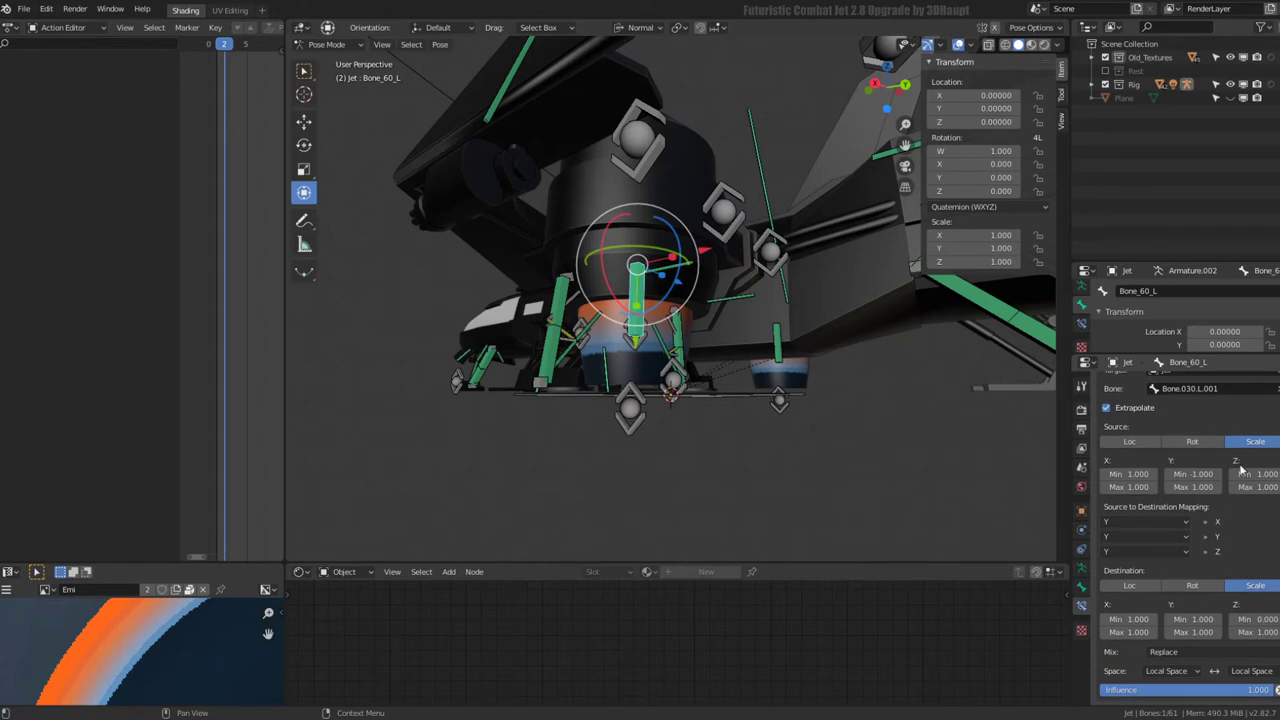
{"action": "left_click", "coordinate": [630, 412]}
{"action": "key", "text": "s"}
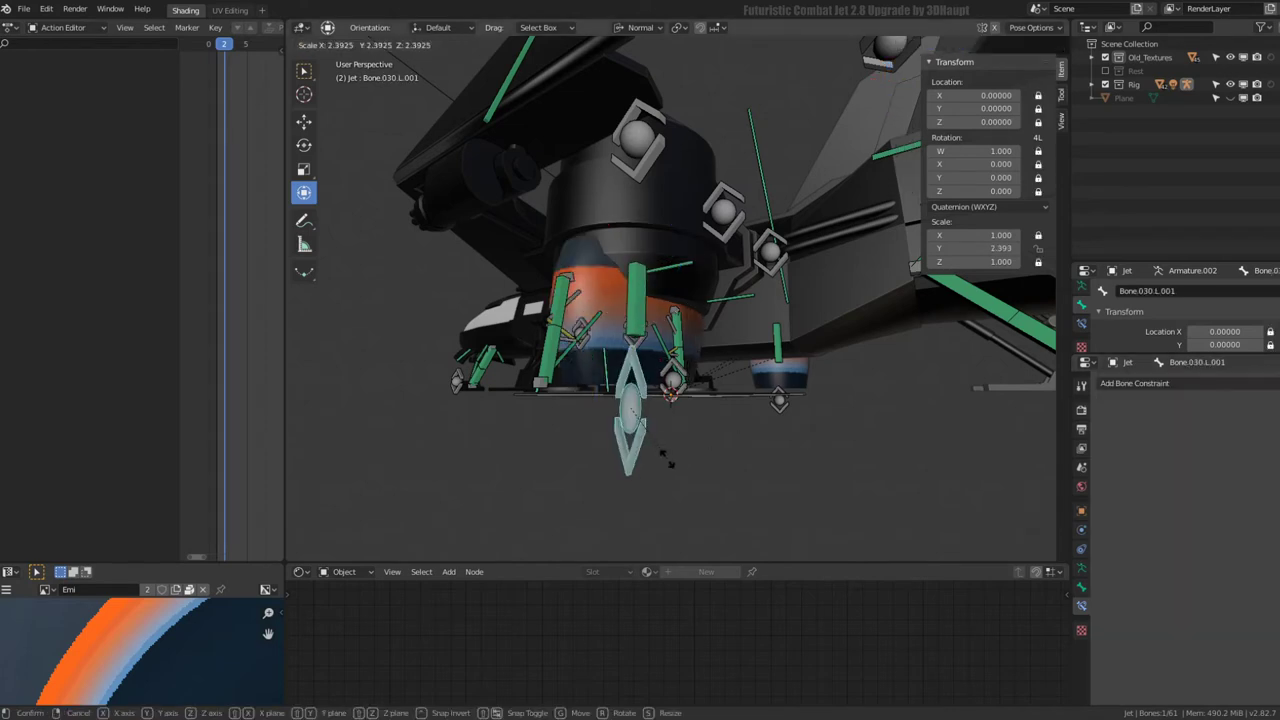
{"action": "key", "text": "Escape"}
- Set the destination Y minimum to 0 and test the flame with Bone.030.L.001
{"action": "left_click", "coordinate": [637, 300]}
{"action": "scroll", "coordinate": [1200, 550], "scroll_direction": "down", "scroll_amount": 2}
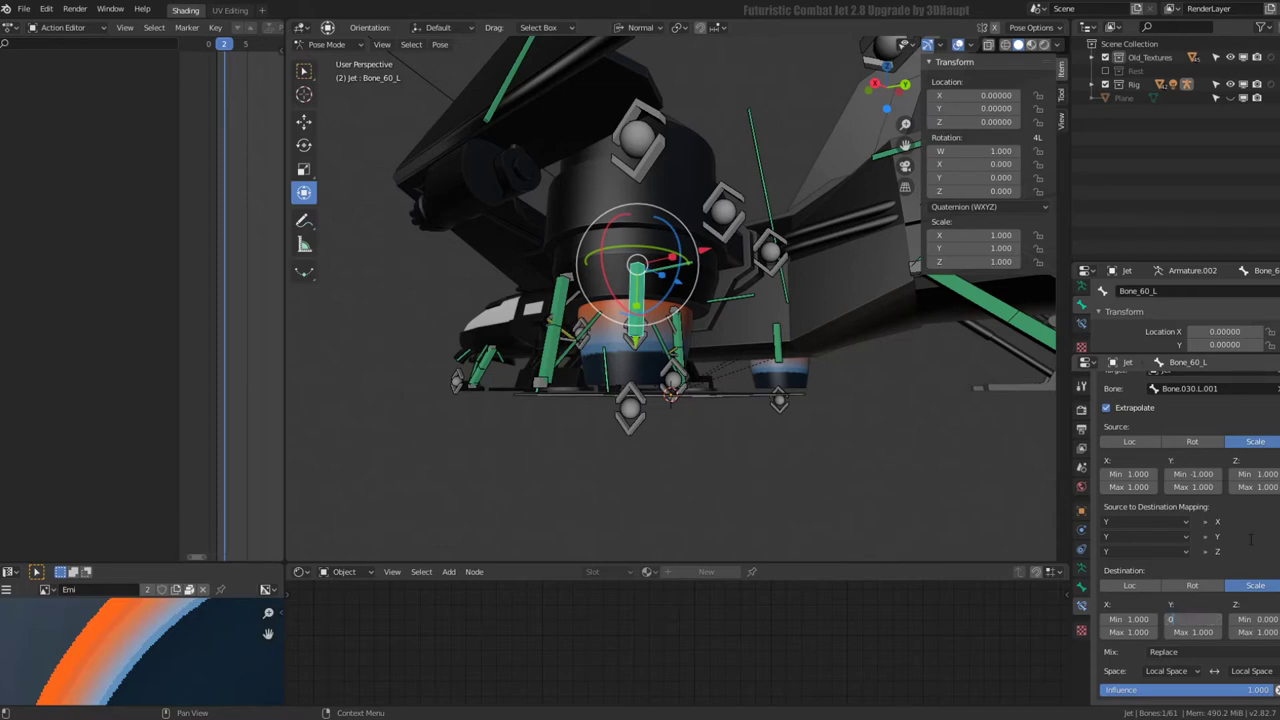
{"action": "key", "text": "Escape"}
{"action": "middle_click_drag", "start_coordinate": [649, 378], "coordinate": [632, 362]}
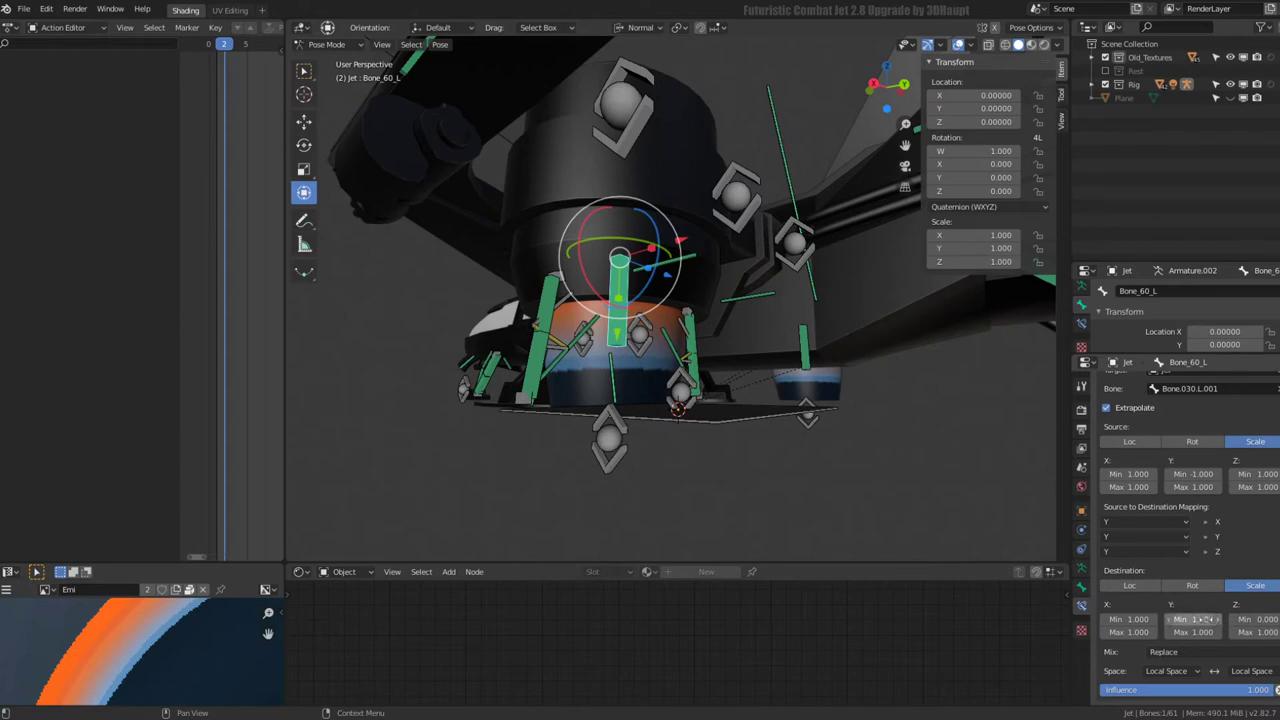
{"action": "key", "text": "Return"}
{"action": "left_click", "coordinate": [612, 435]}
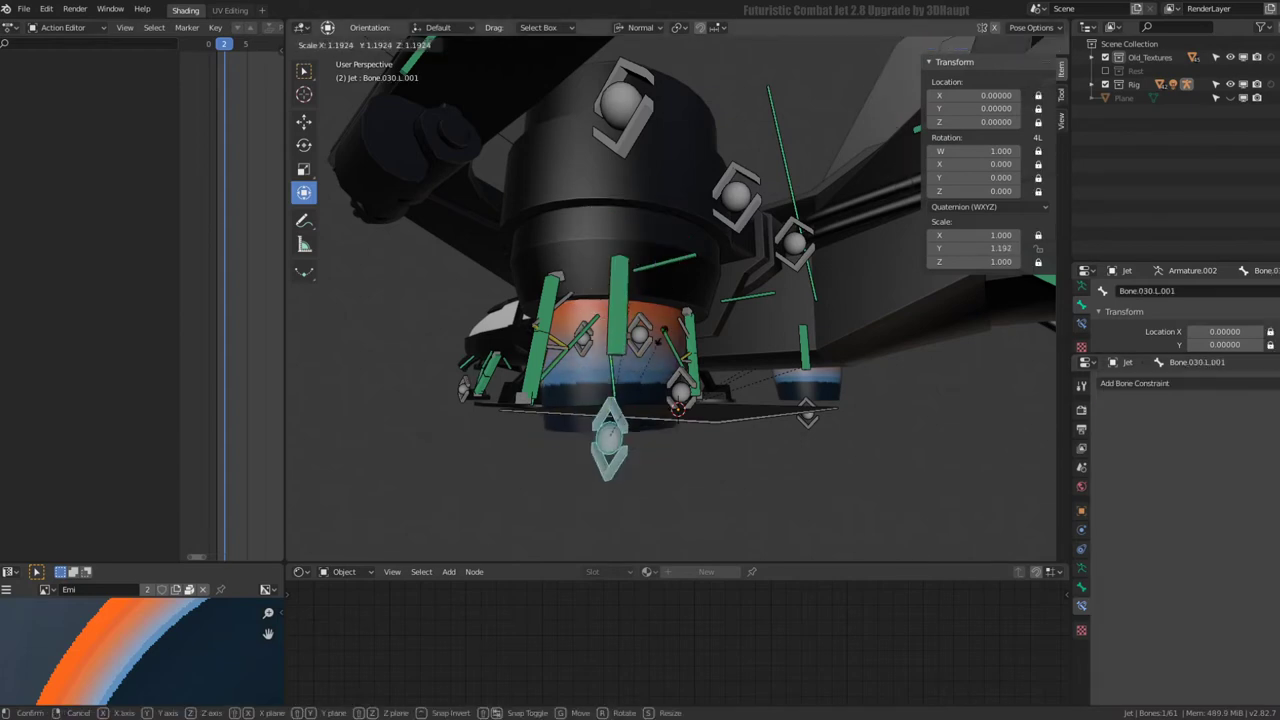
{"action": "key", "text": "s"}
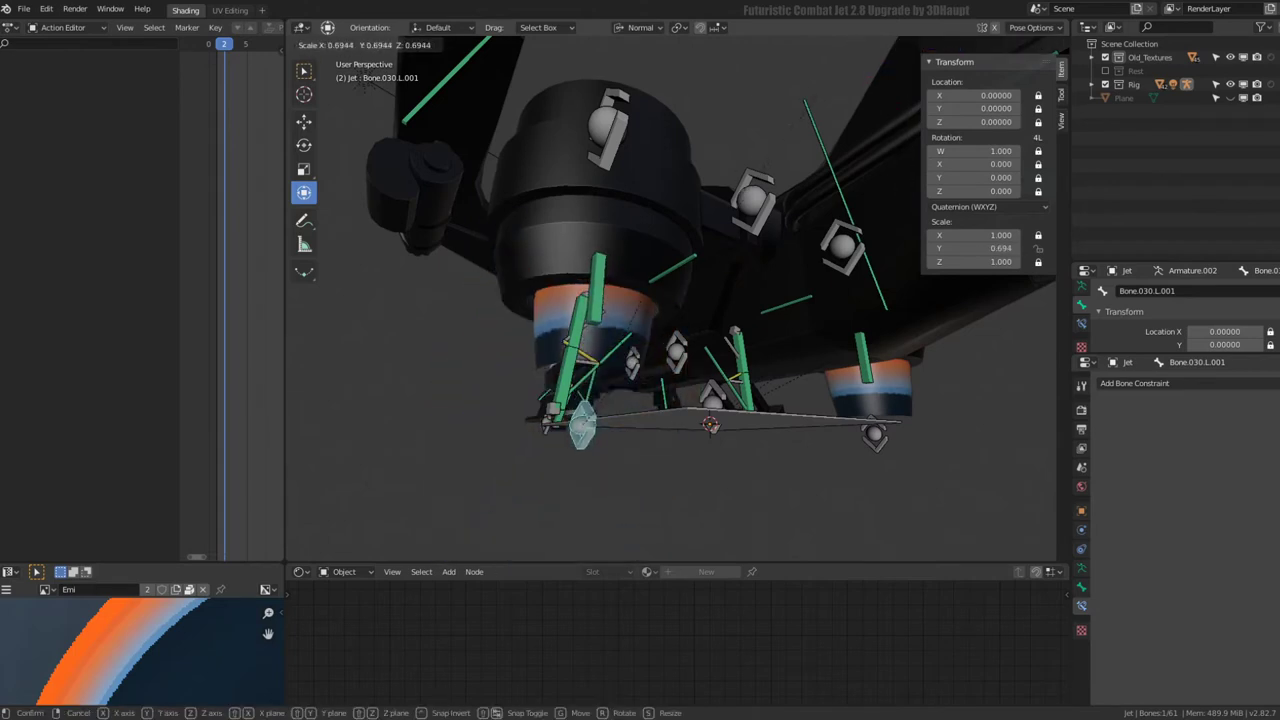
{"action": "key", "text": "Escape"}
- Set destination Z and Y maximums to 0, then restore Z maximum to 1
{"action": "left_click", "coordinate": [611, 282]}
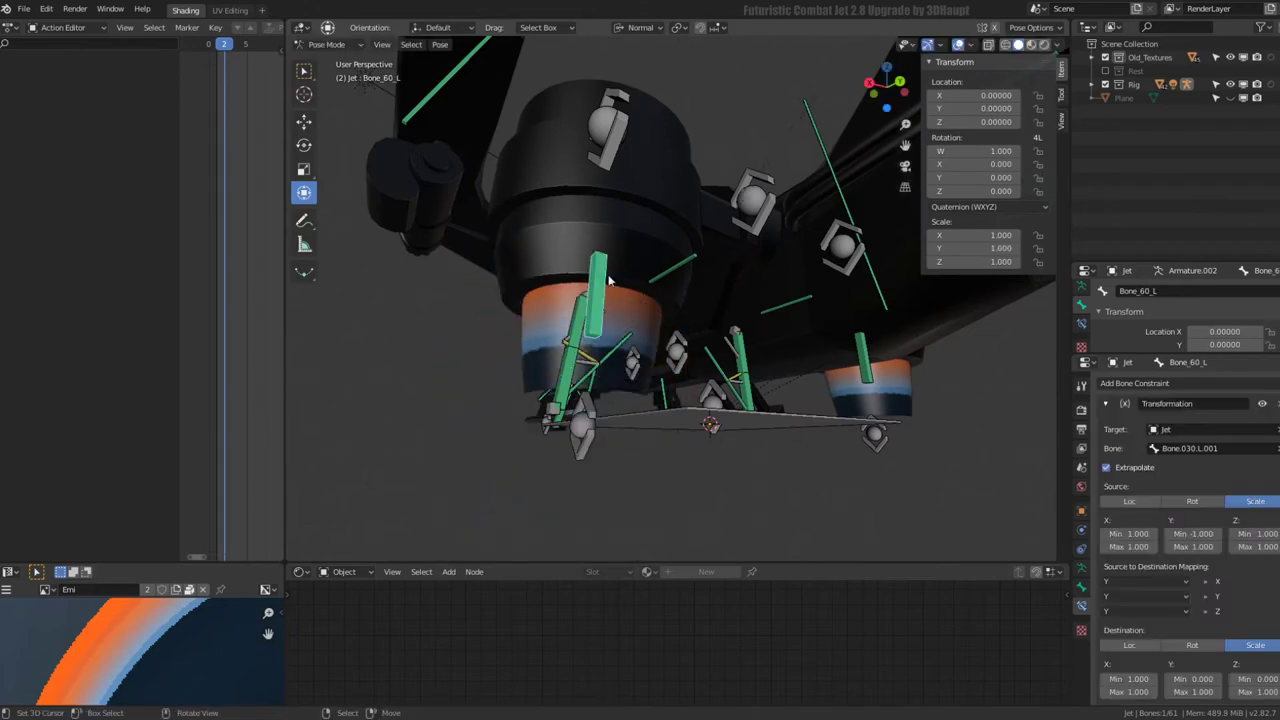
{"action": "scroll", "coordinate": [1240, 560], "scroll_direction": "down", "scroll_amount": 2}
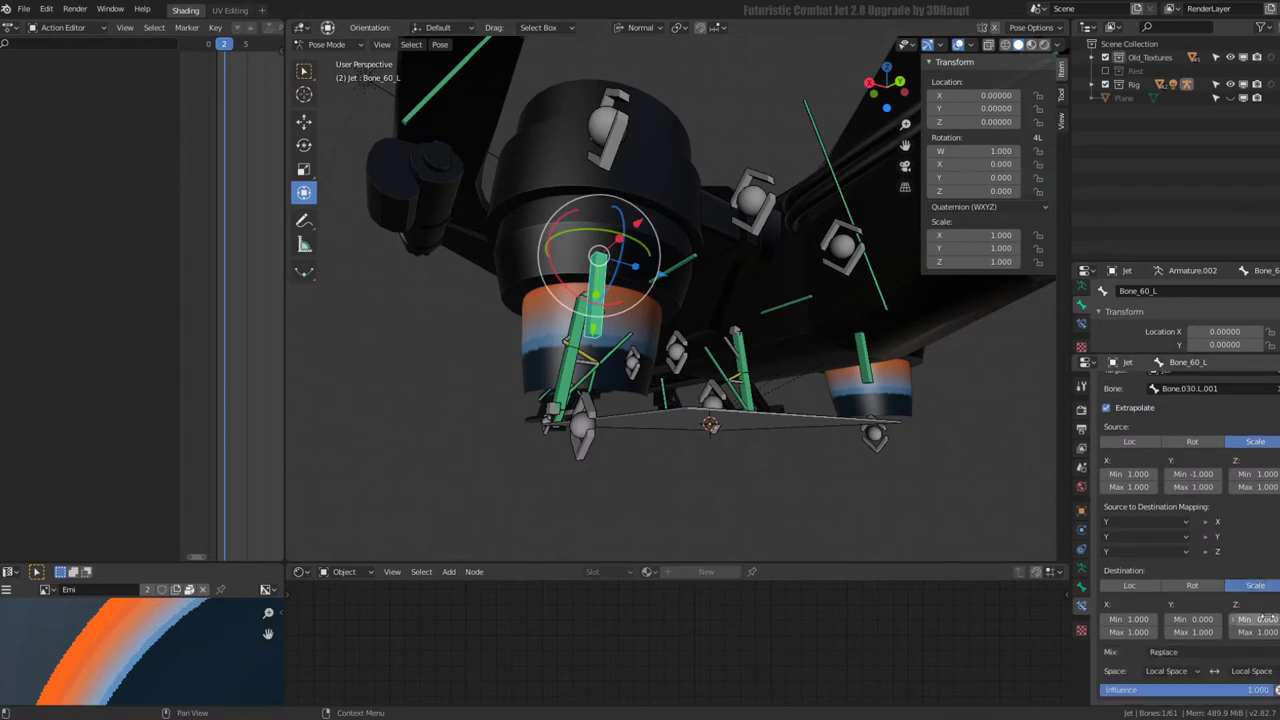
{"action": "type", "text": "0"}
{"action": "key", "text": "Return"}
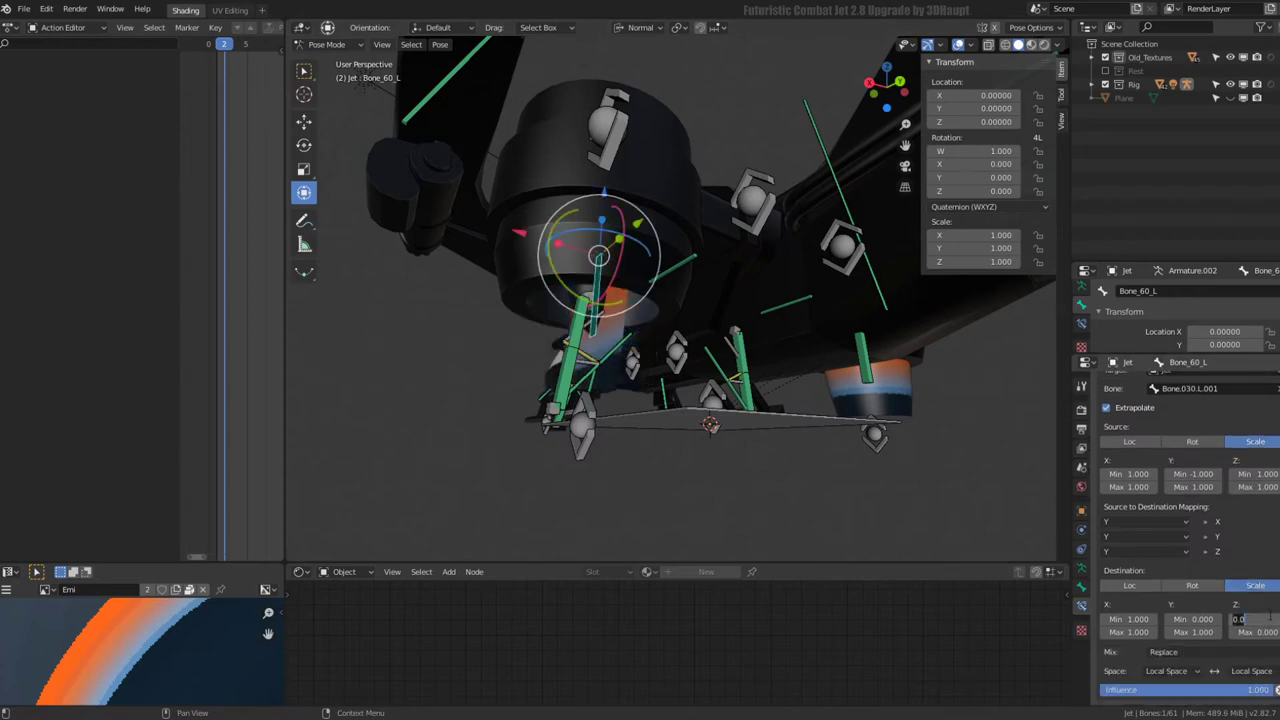
{"action": "middle_click_drag", "start_coordinate": [616, 436], "coordinate": [608, 416]}
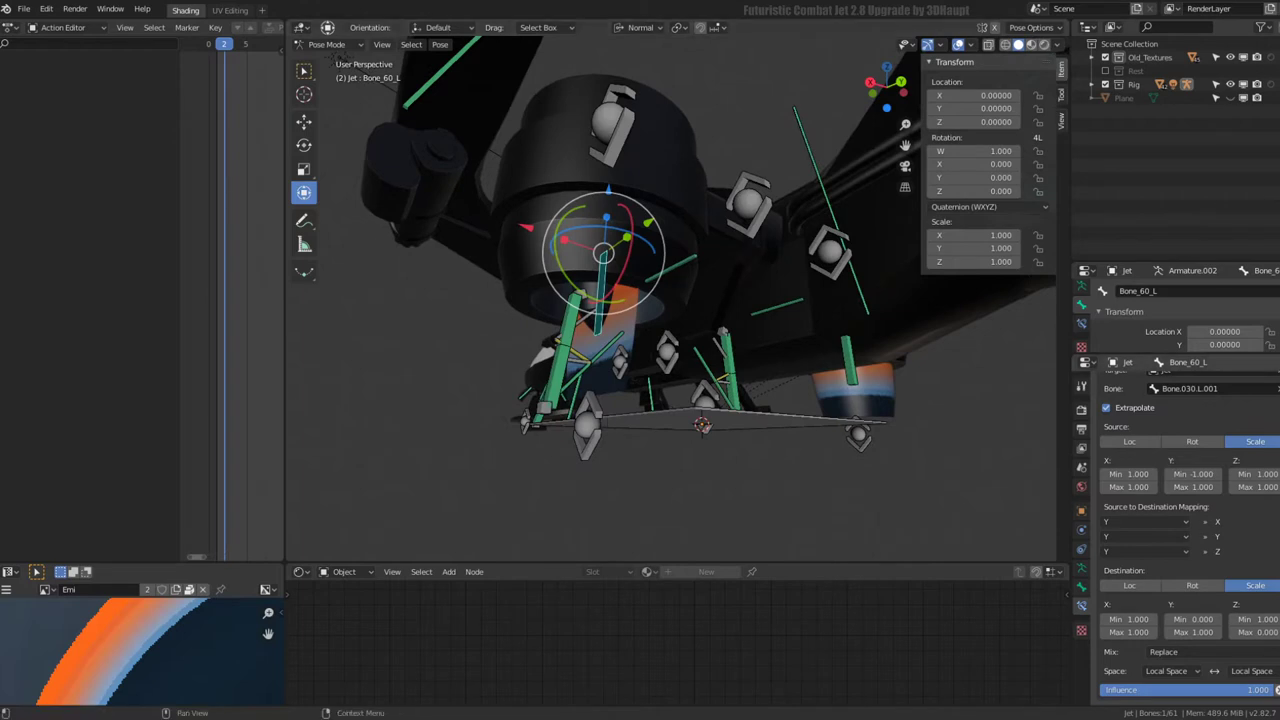
{"action": "left_click", "coordinate": [1193, 632]}
{"action": "type", "text": "0"}
{"action": "key", "text": "Return"}
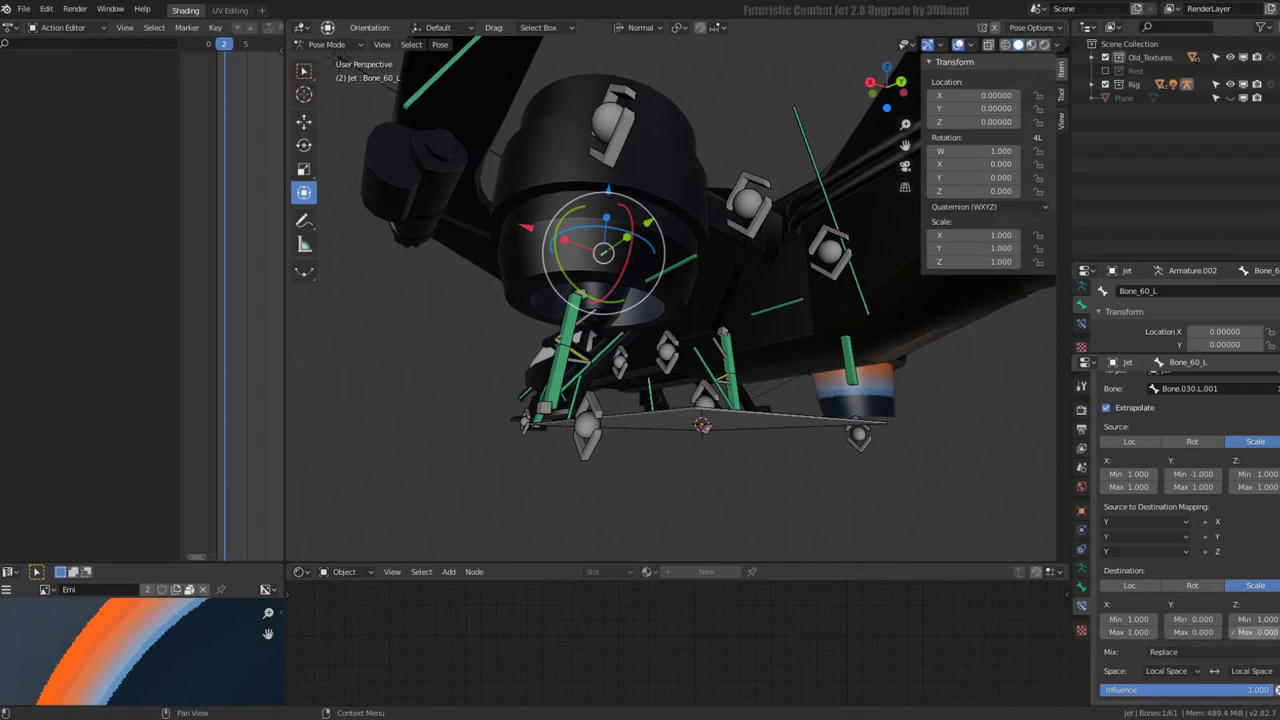
{"action": "left_click", "coordinate": [1255, 632]}
{"action": "type", "text": "1"}
{"action": "key", "text": "Return"}
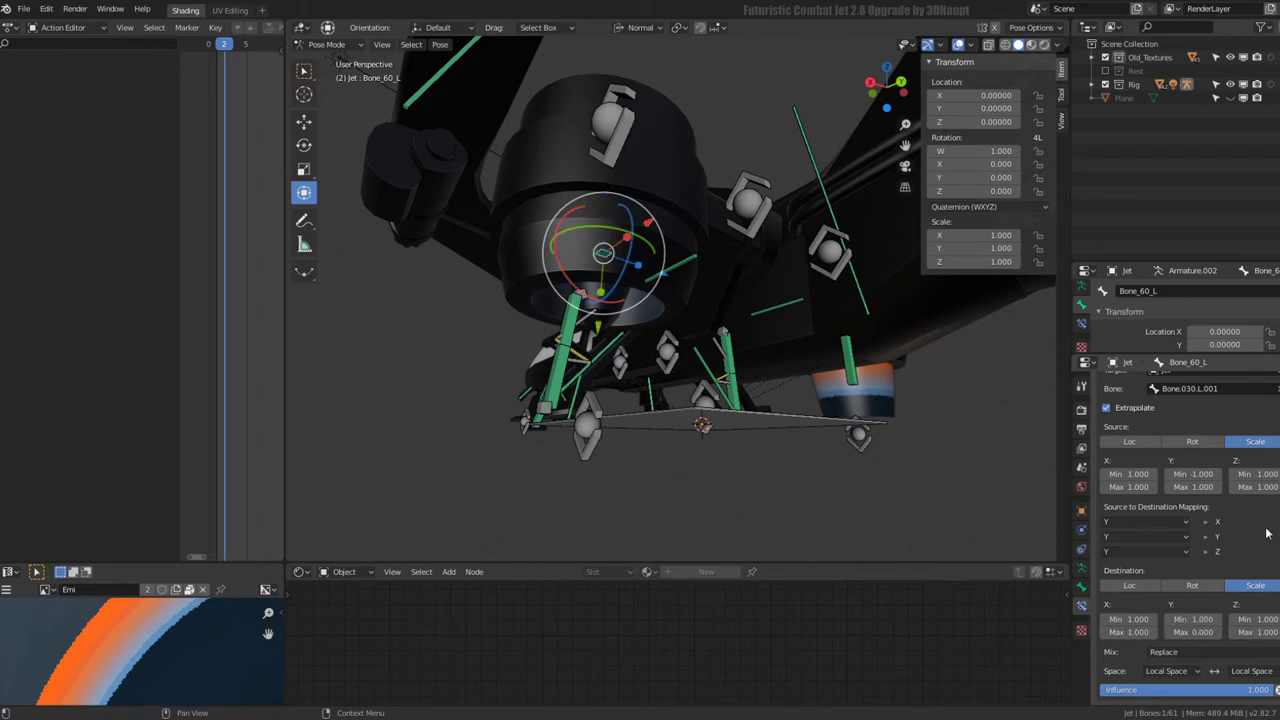
- Scale Bone.030.L.001 to preview the flame stretching, confirm, and start playback
{"action": "left_click", "coordinate": [564, 454]}
{"action": "key", "text": "s"}
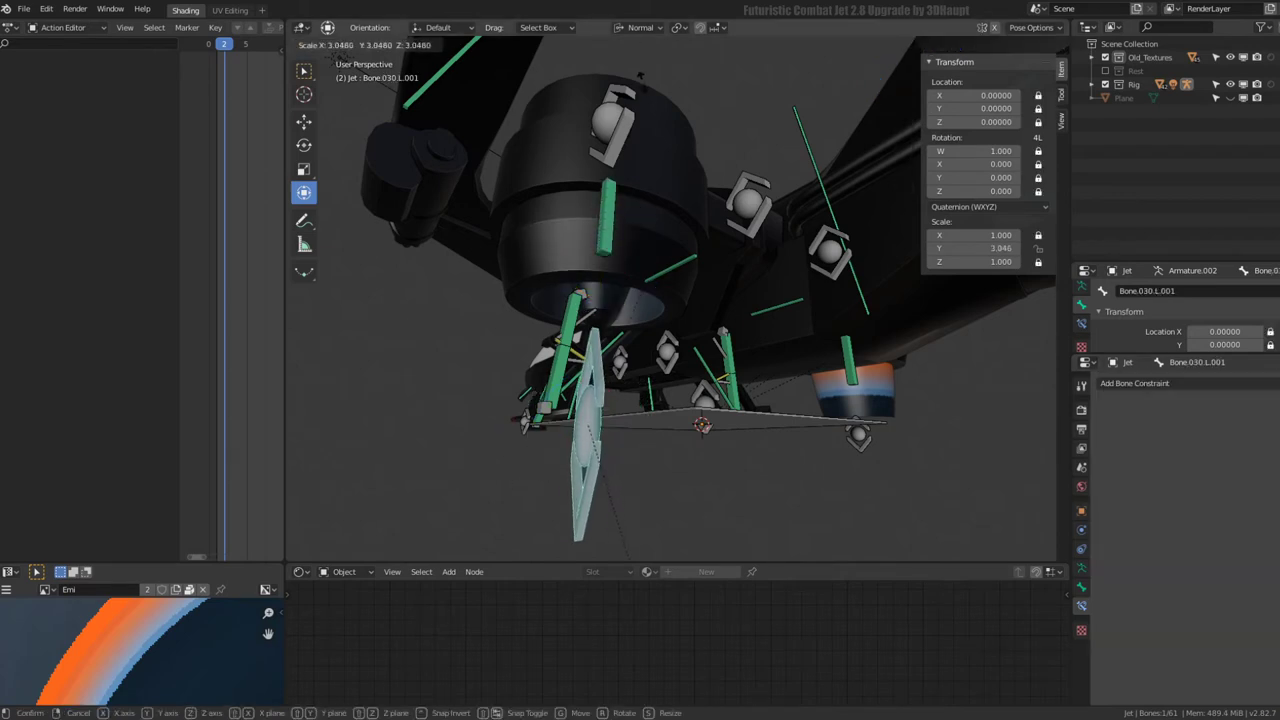
{"action": "key", "text": "1"}
{"action": "key", "text": "Return"}
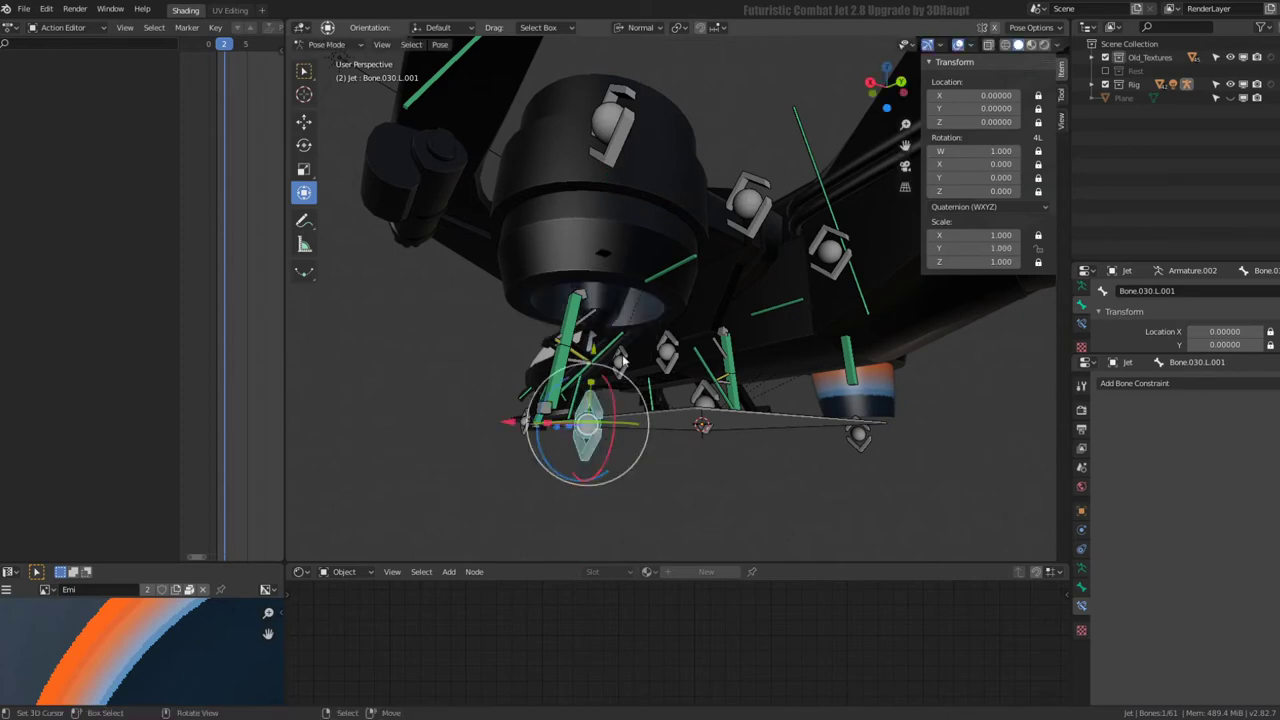
{"action": "key", "text": "ctrl+z"}
{"action": "key", "text": "ctrl+z"}
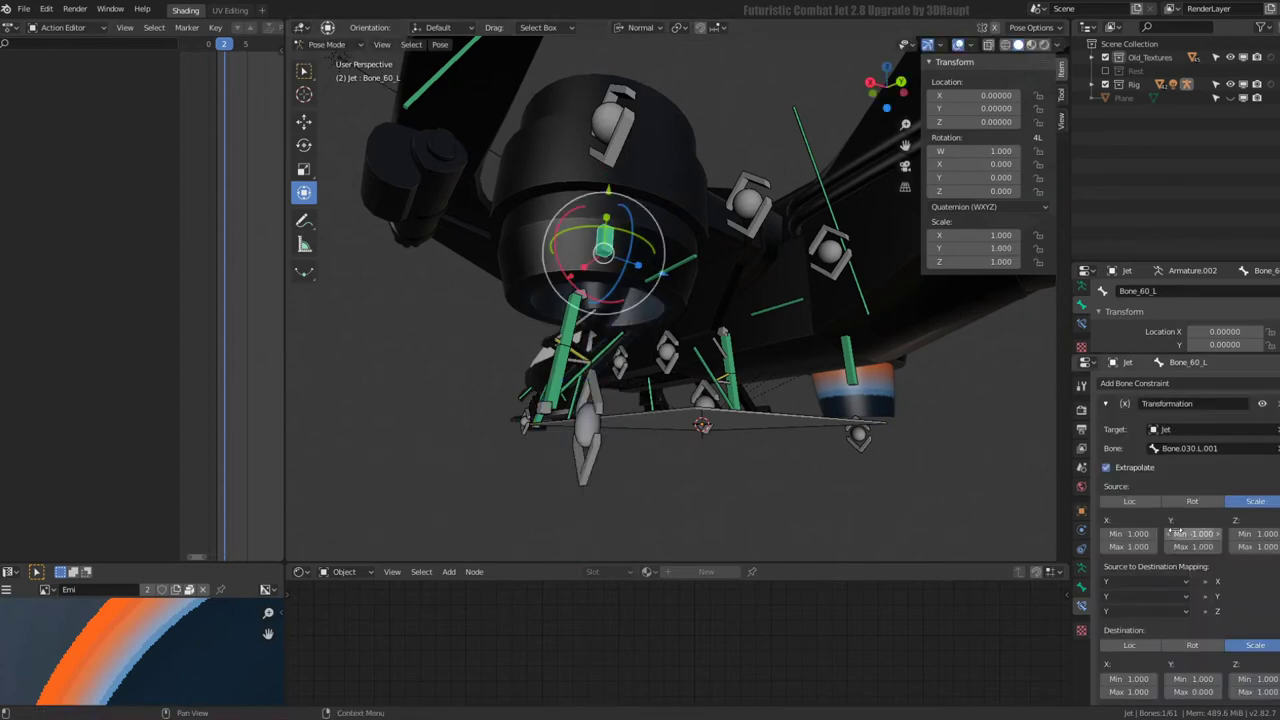
{"action": "scroll", "coordinate": [1276, 592], "scroll_direction": "down", "scroll_amount": 2}
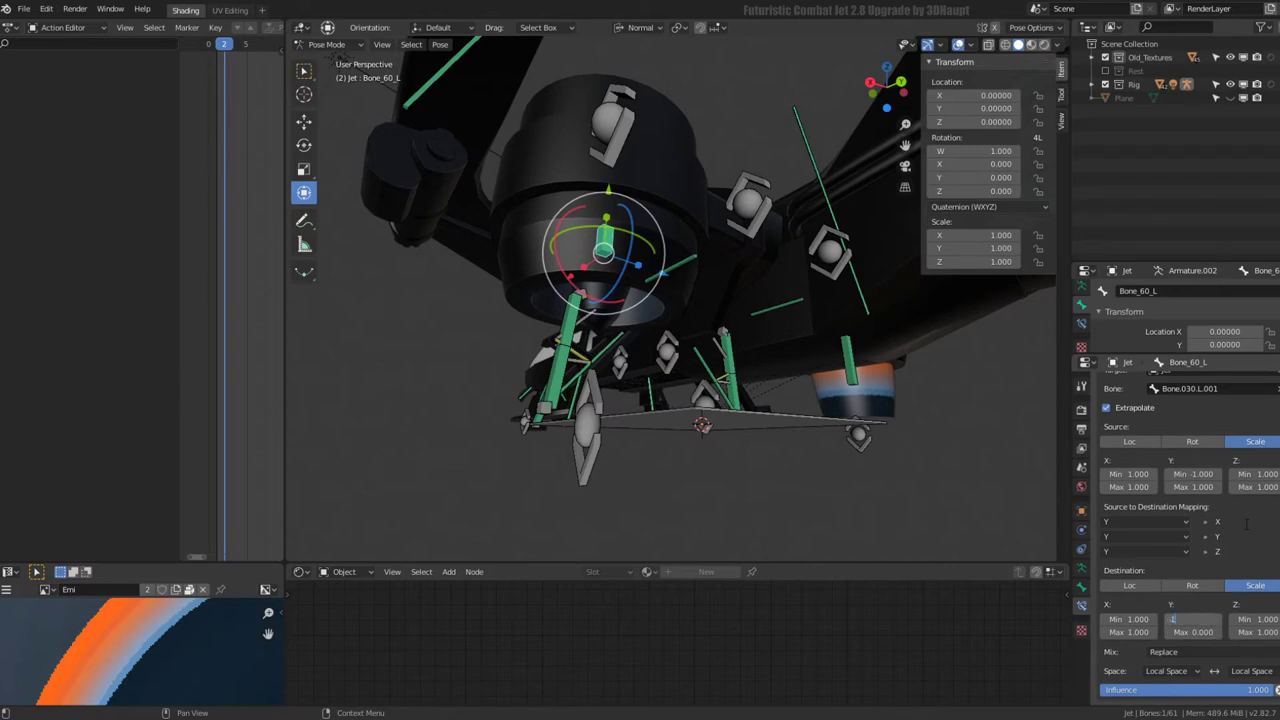
{"action": "left_click", "coordinate": [576, 419]}
{"action": "key", "text": "s"}
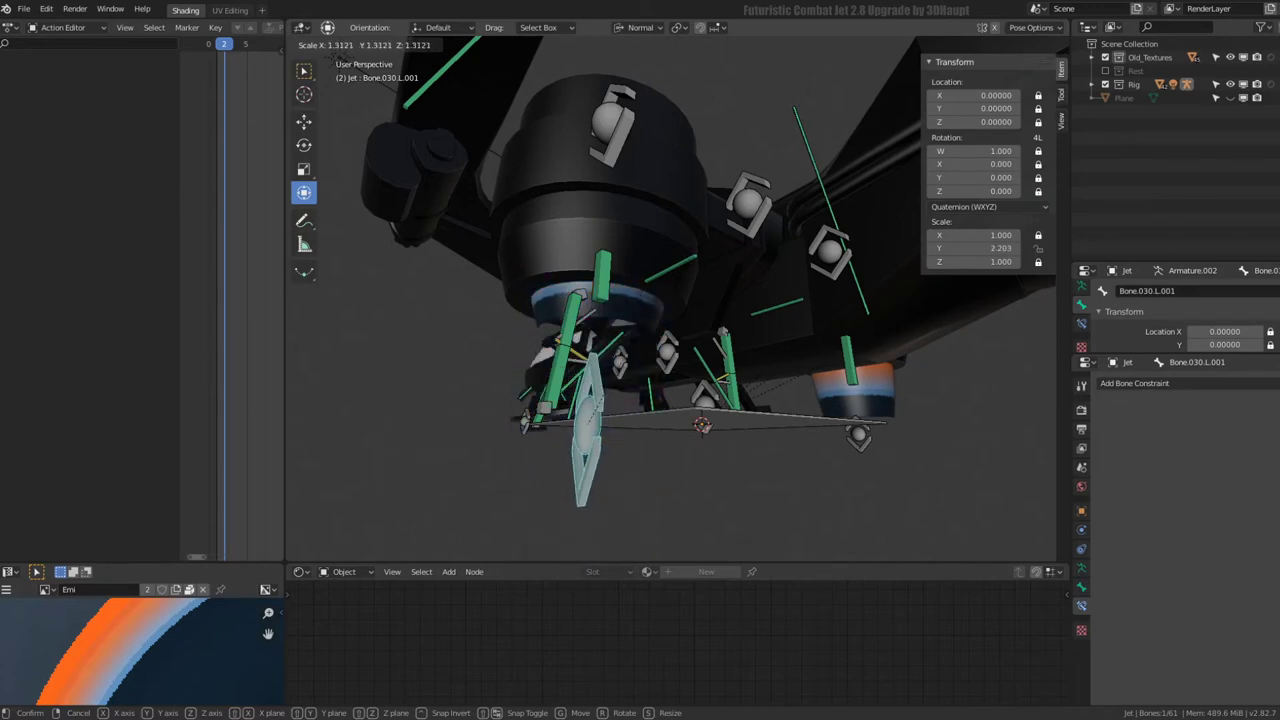
{"action": "key", "text": "Return"}
{"action": "key", "text": "space"}
{"action": "key", "text": "s"}
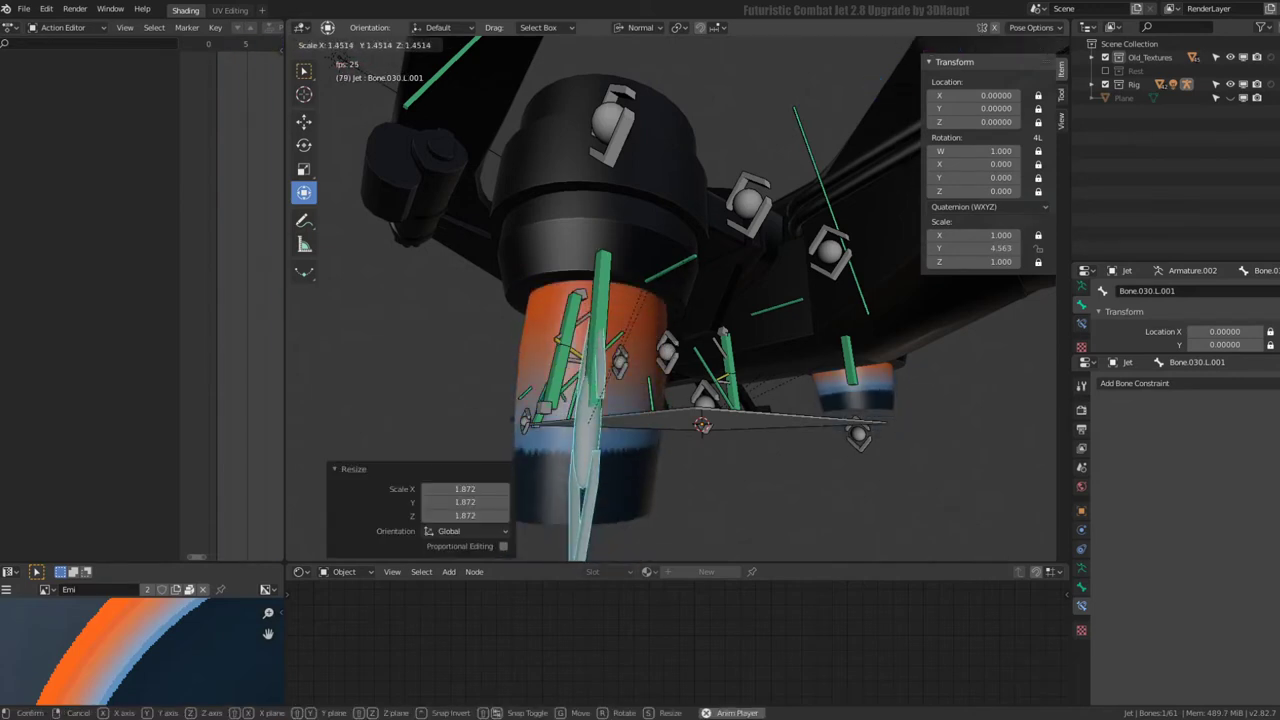
- Set Bone_60_L's destination Y maximum, trying 0.5 and 0.4 before settling on 0.800
{"action": "key", "text": "Escape"}
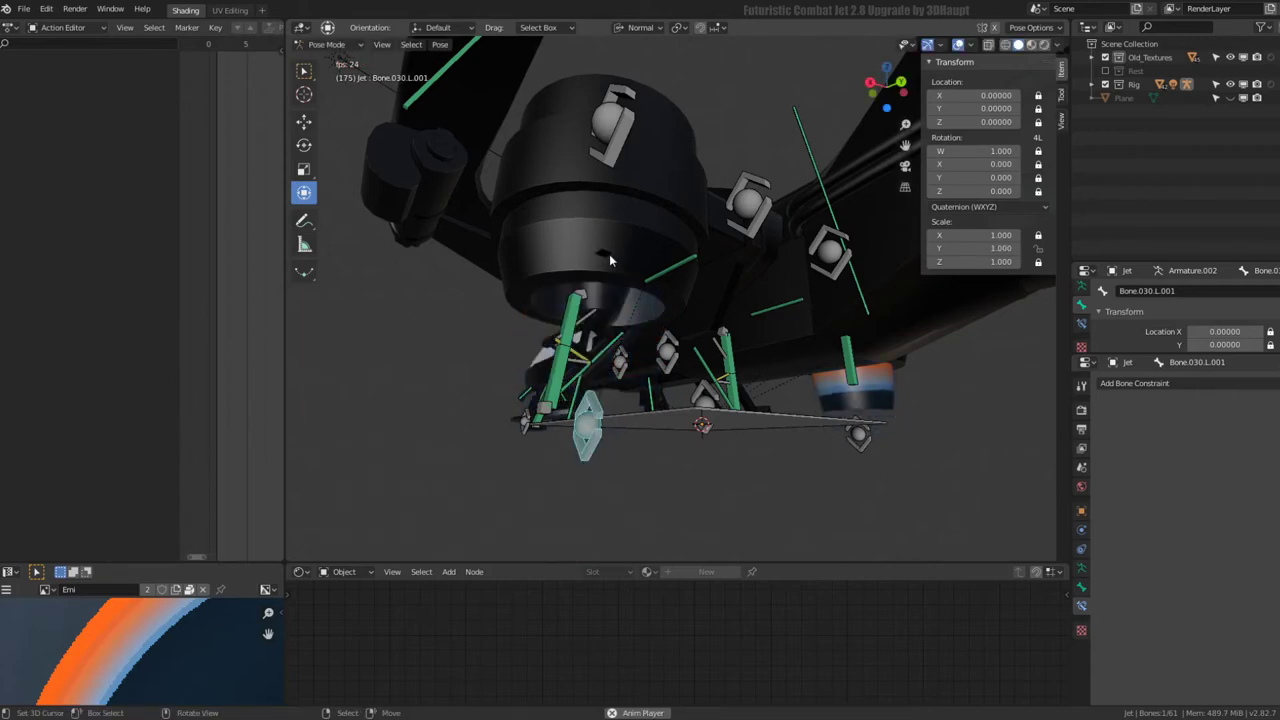
{"action": "left_click", "coordinate": [607, 254]}
{"action": "scroll", "coordinate": [1262, 633], "scroll_direction": "down", "scroll_amount": 2}
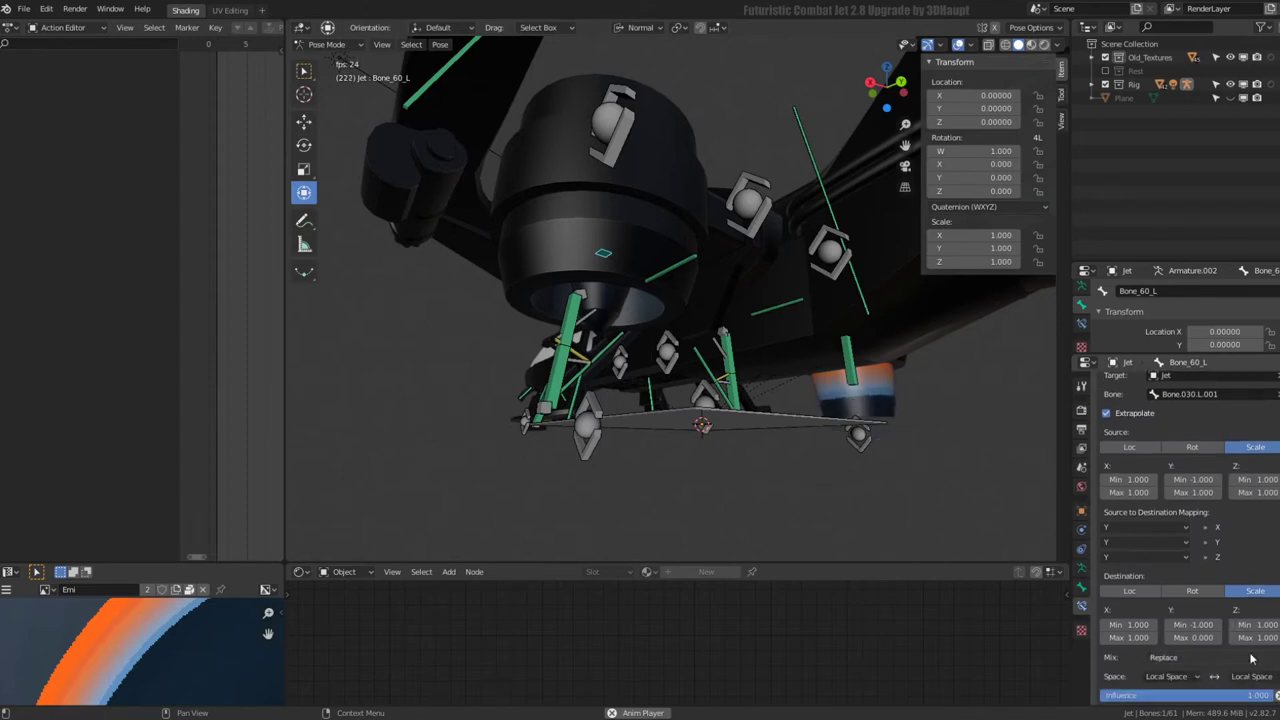
{"action": "left_click", "coordinate": [1210, 640]}
{"action": "type", "text": "0.5"}
{"action": "key", "text": "Return"}
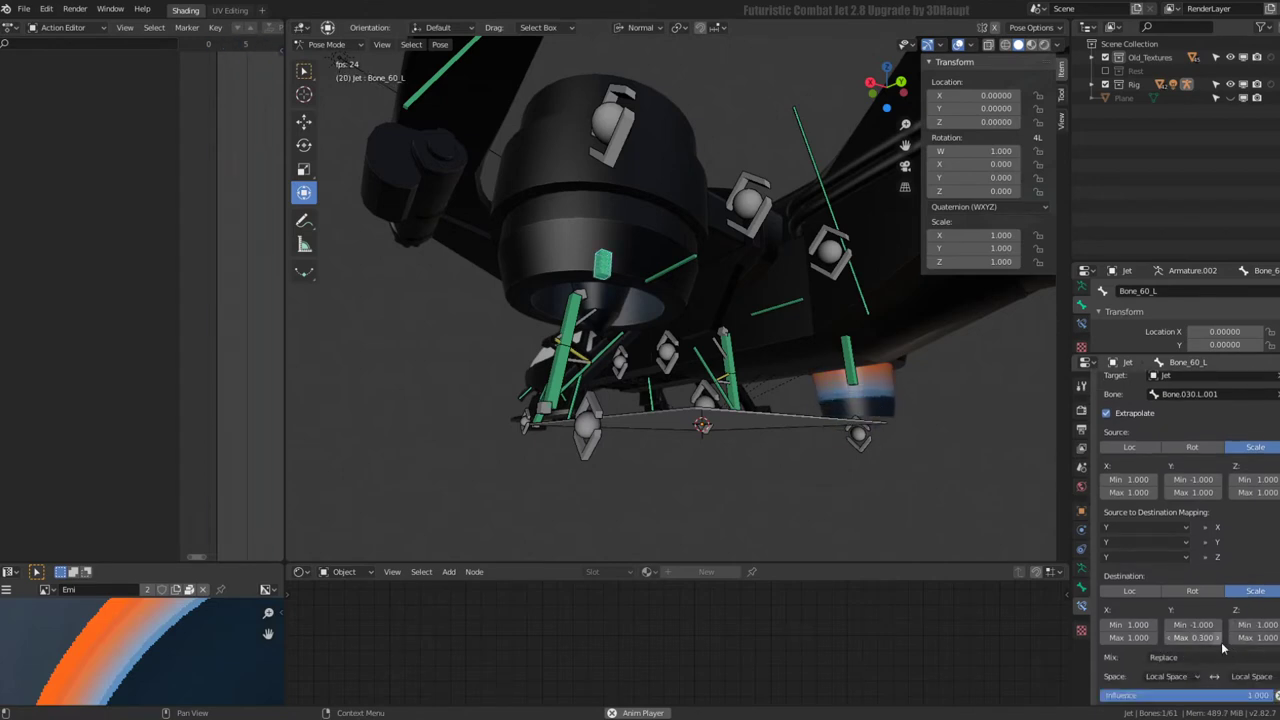
{"action": "left_click", "coordinate": [1168, 640]}
{"action": "middle_click_drag", "start_coordinate": [810, 370], "coordinate": [850, 360]}
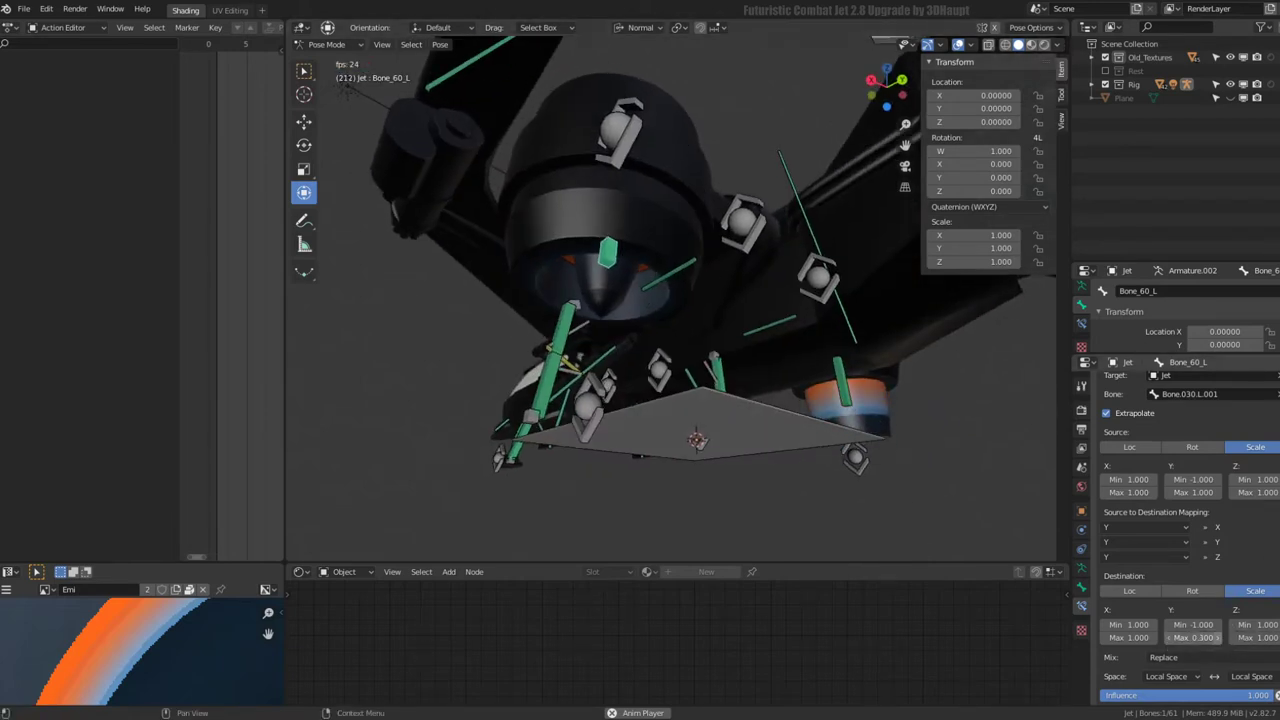
{"action": "left_click_drag", "start_coordinate": [1192, 637], "coordinate": [1240, 637]}
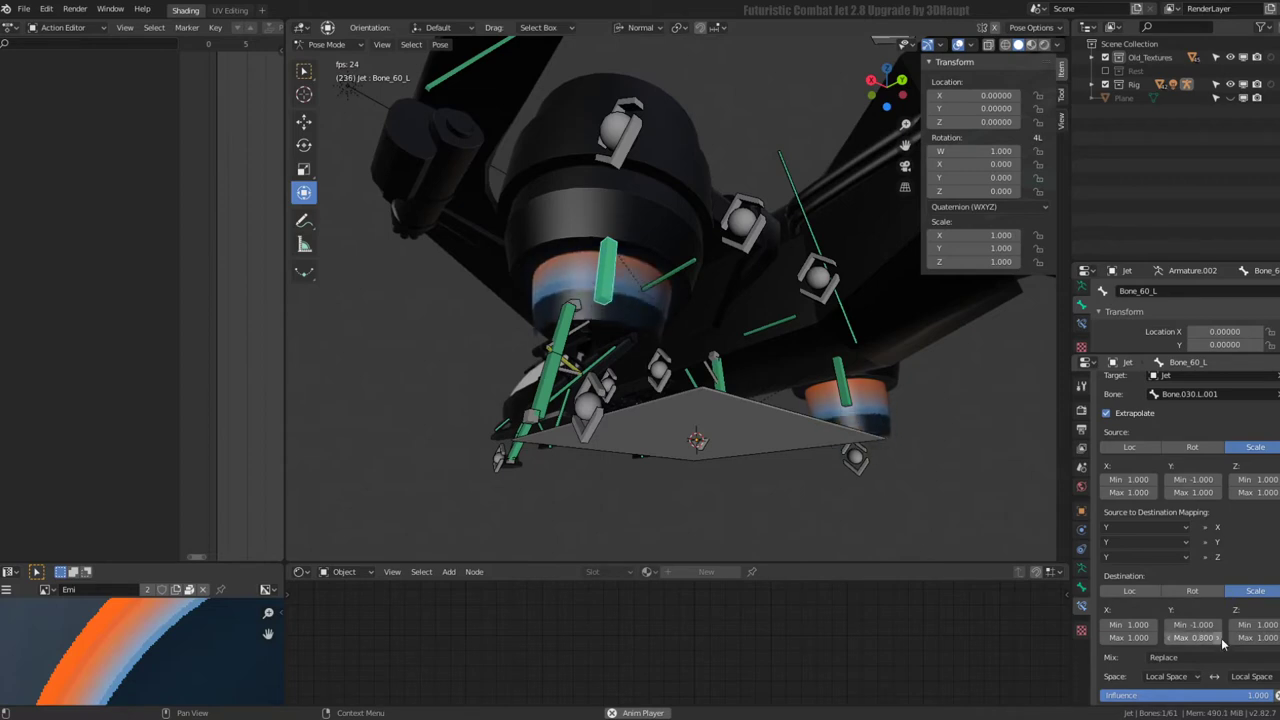
- Test-scale Bone.030.L.001 twice to preview the longer flame, then reselect Bone_60_L
{"action": "left_click", "coordinate": [605, 425]}
{"action": "key", "text": "s"}
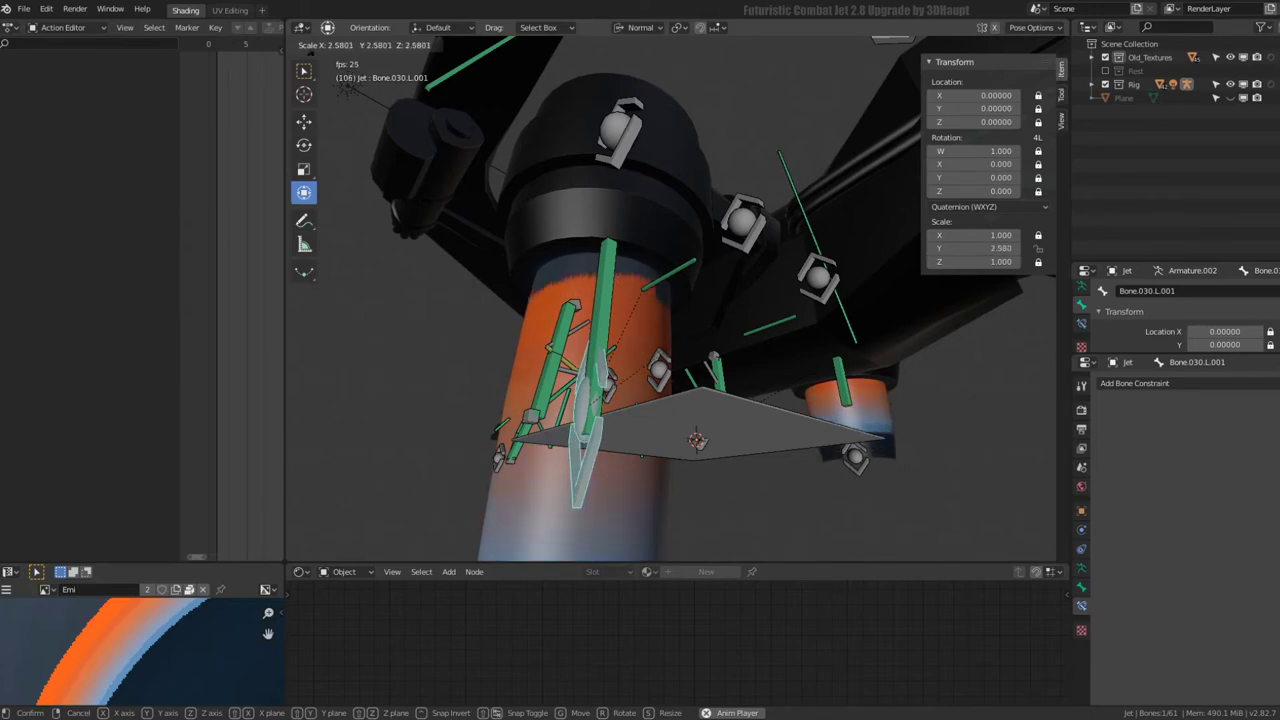
{"action": "key", "text": "Escape"}
{"action": "mouse_move", "coordinate": [688, 318]}
{"action": "middle_mouse_down"}
{"action": "mouse_move", "coordinate": [613, 340]}
{"action": "mouse_move", "coordinate": [600, 330]}
{"action": "middle_mouse_up"}
{"action": "key", "text": "s"}
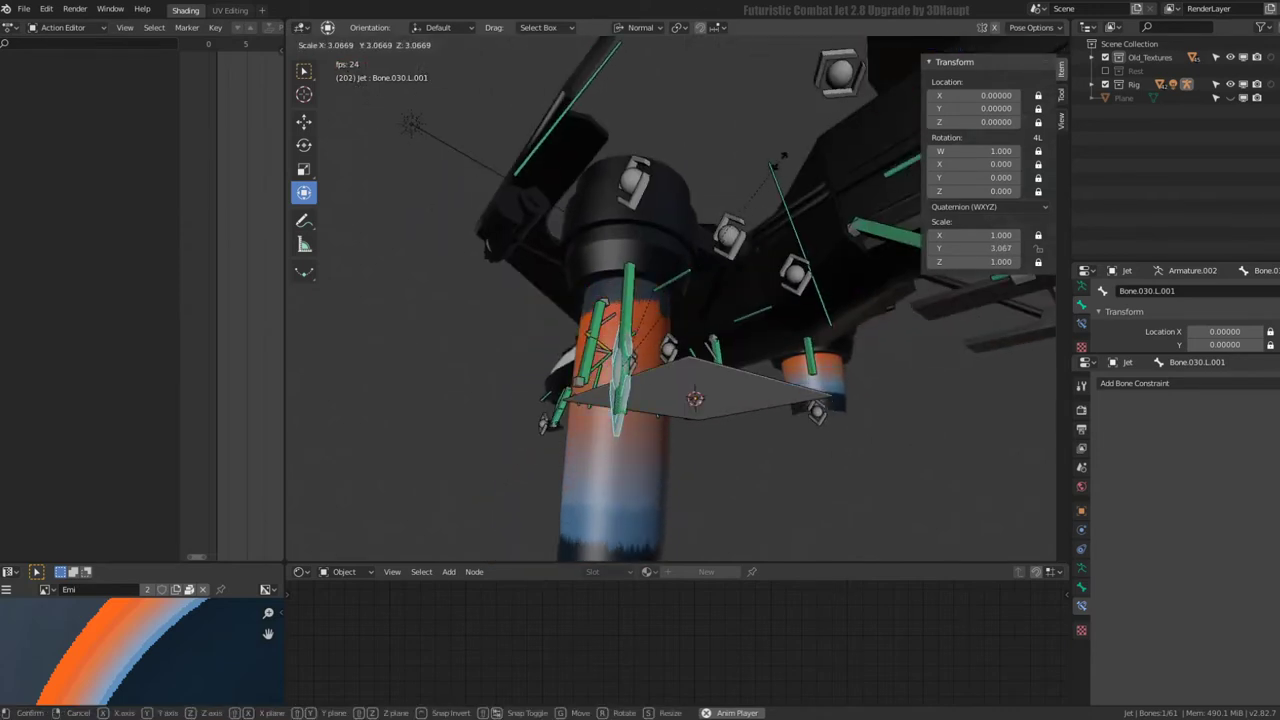
{"action": "key", "text": "Escape"}
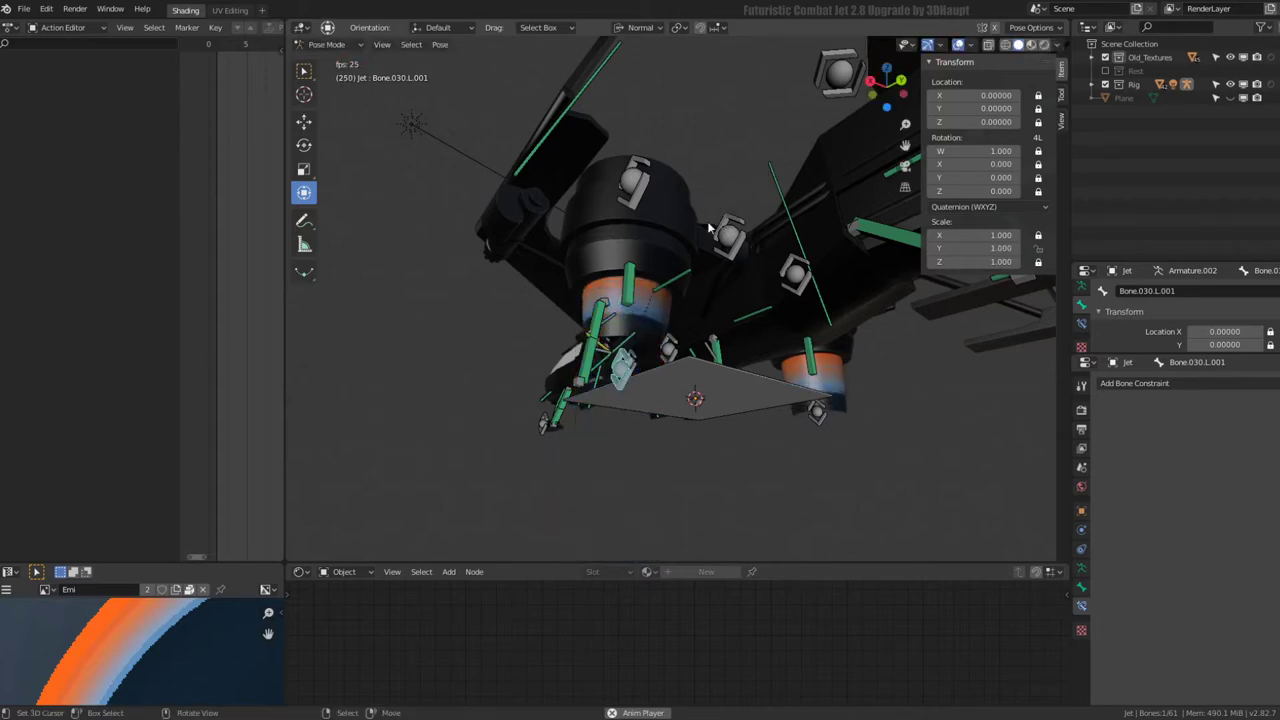
{"action": "left_click", "coordinate": [628, 285]}
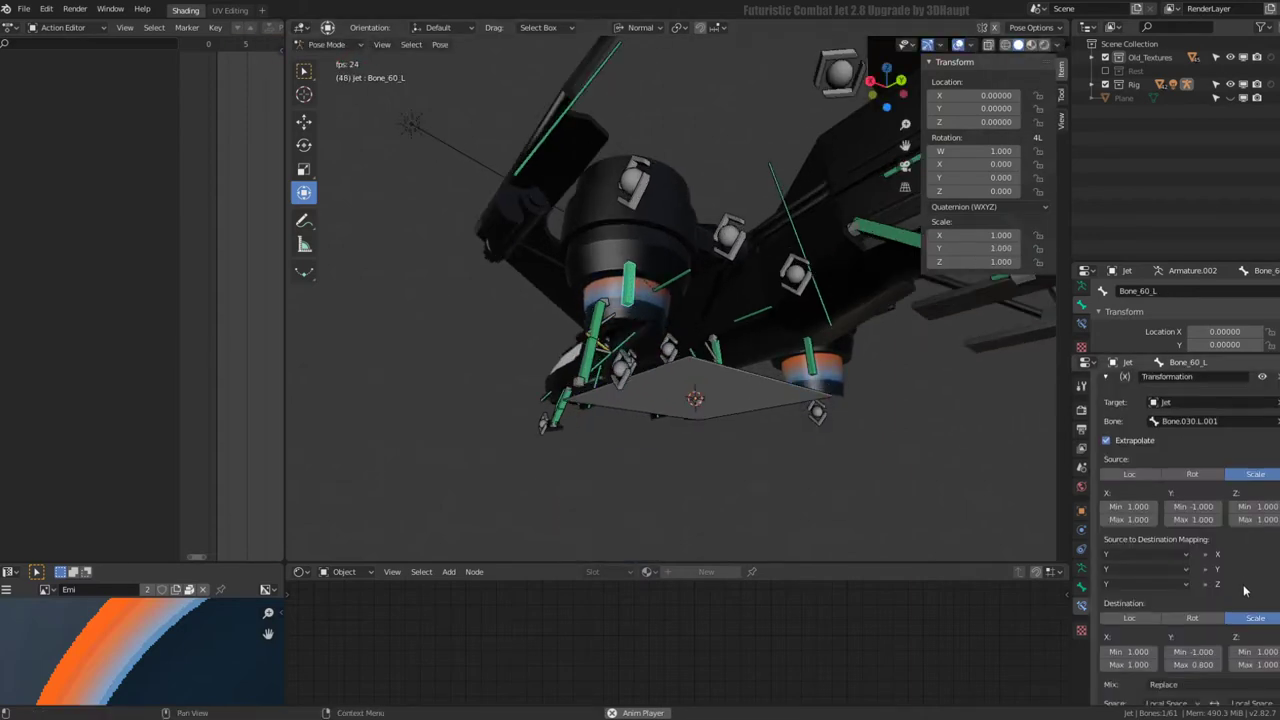
{"action": "scroll", "coordinate": [1245, 591], "scroll_direction": "down", "scroll_amount": 1}
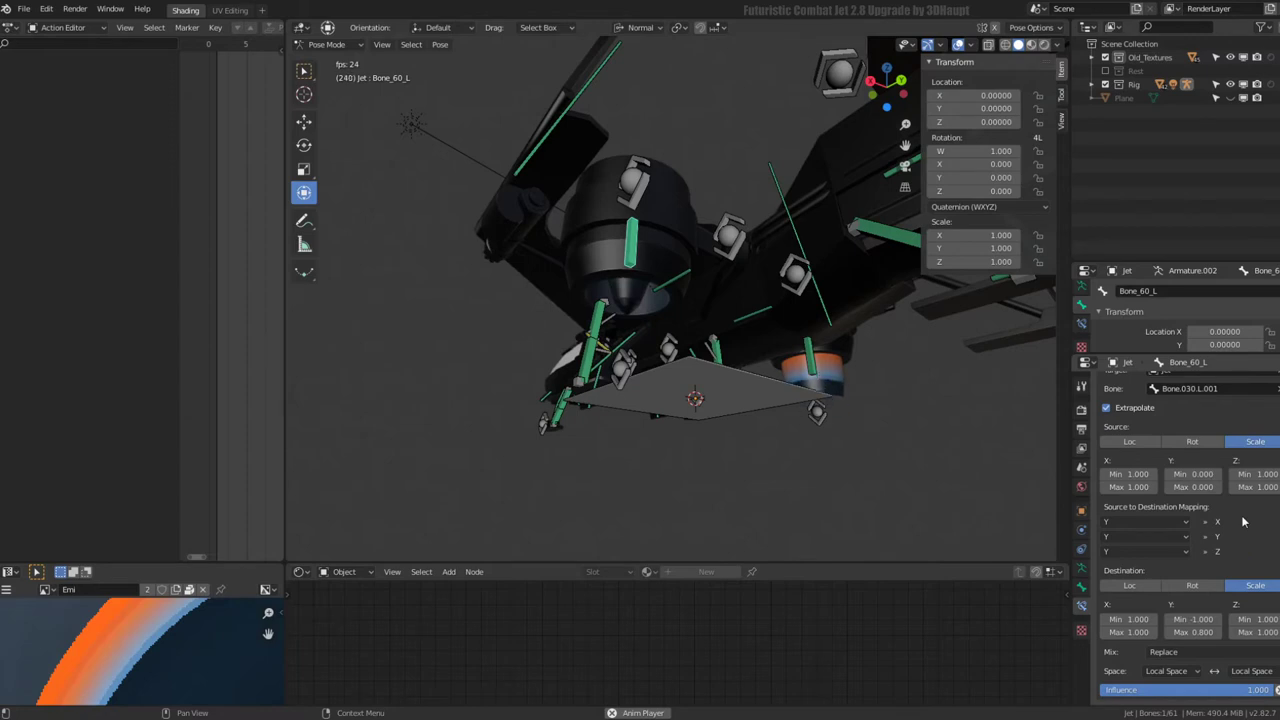
- Set the constraint's source Y minimum to 0 and test-scale Bone.030.L.001
{"action": "left_click", "coordinate": [1194, 474]}
{"action": "type", "text": "1"}
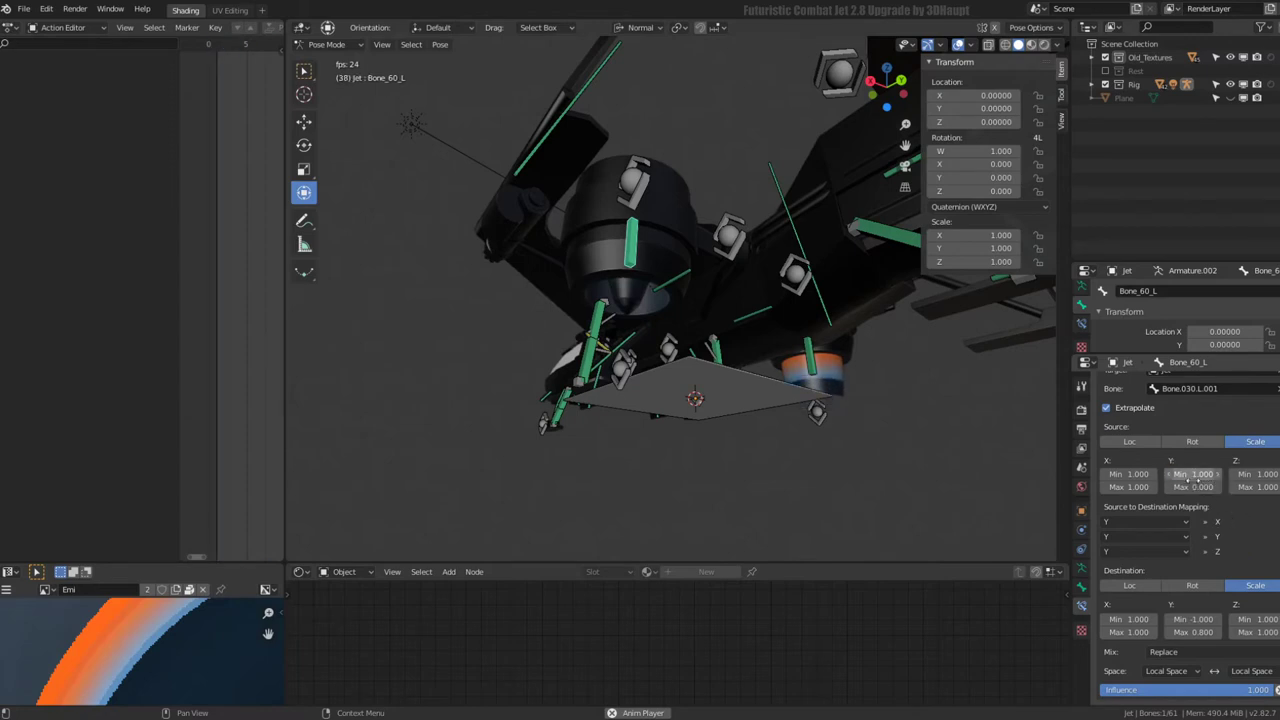
{"action": "left_click", "coordinate": [619, 384]}
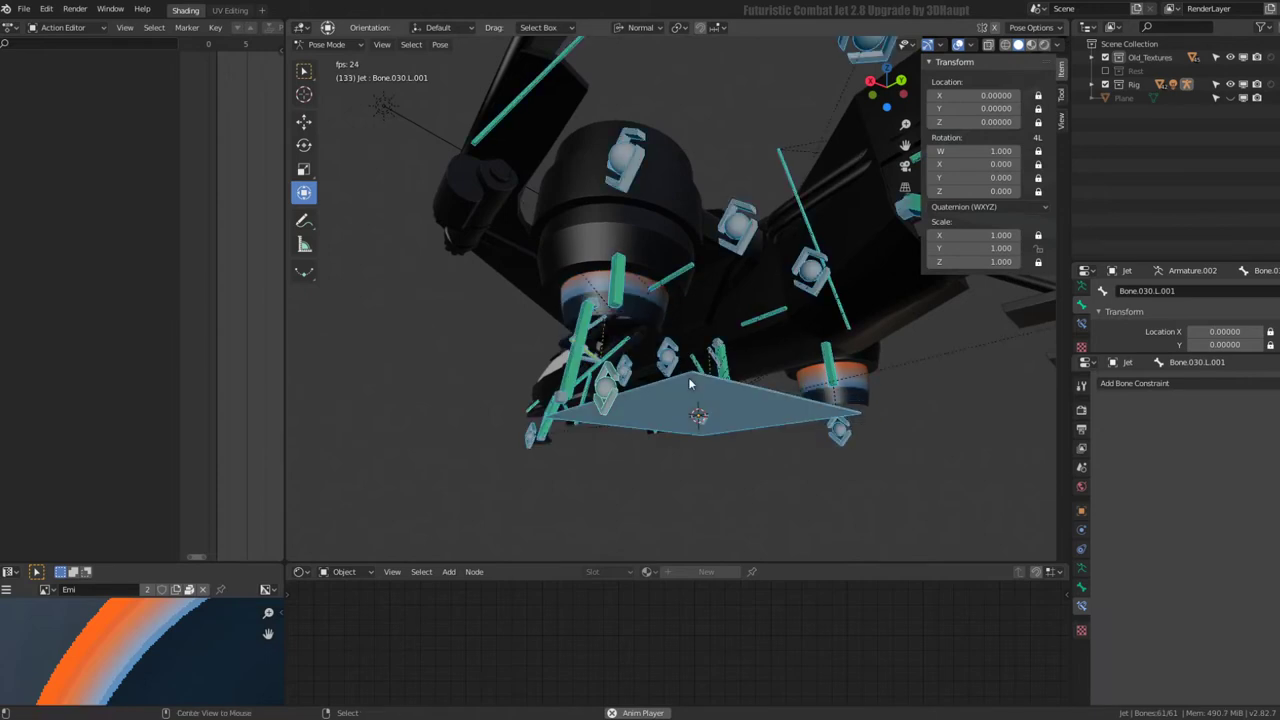
{"action": "key", "text": "s"}
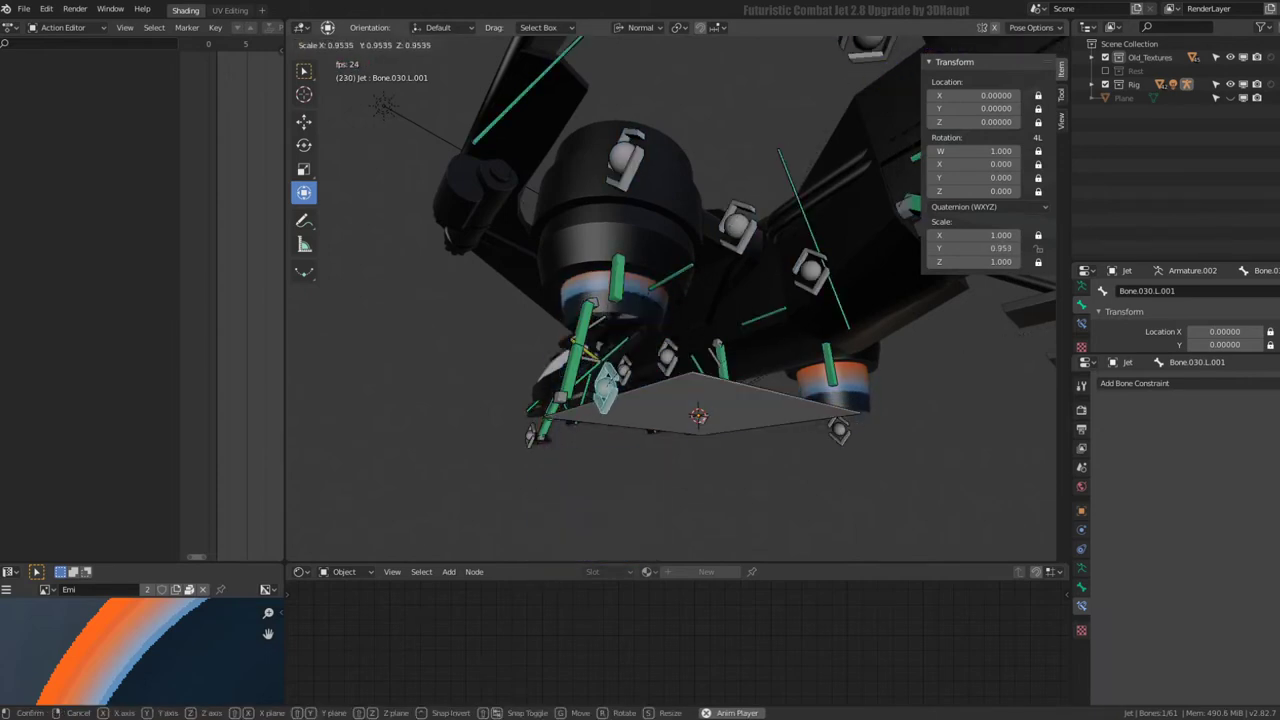
{"action": "key", "text": "Escape"}
- Shrink-test Bone.030.L.001 again and add Bone_60_L to the selection
{"action": "middle_click_drag", "start_coordinate": [689, 290], "coordinate": [715, 365]}
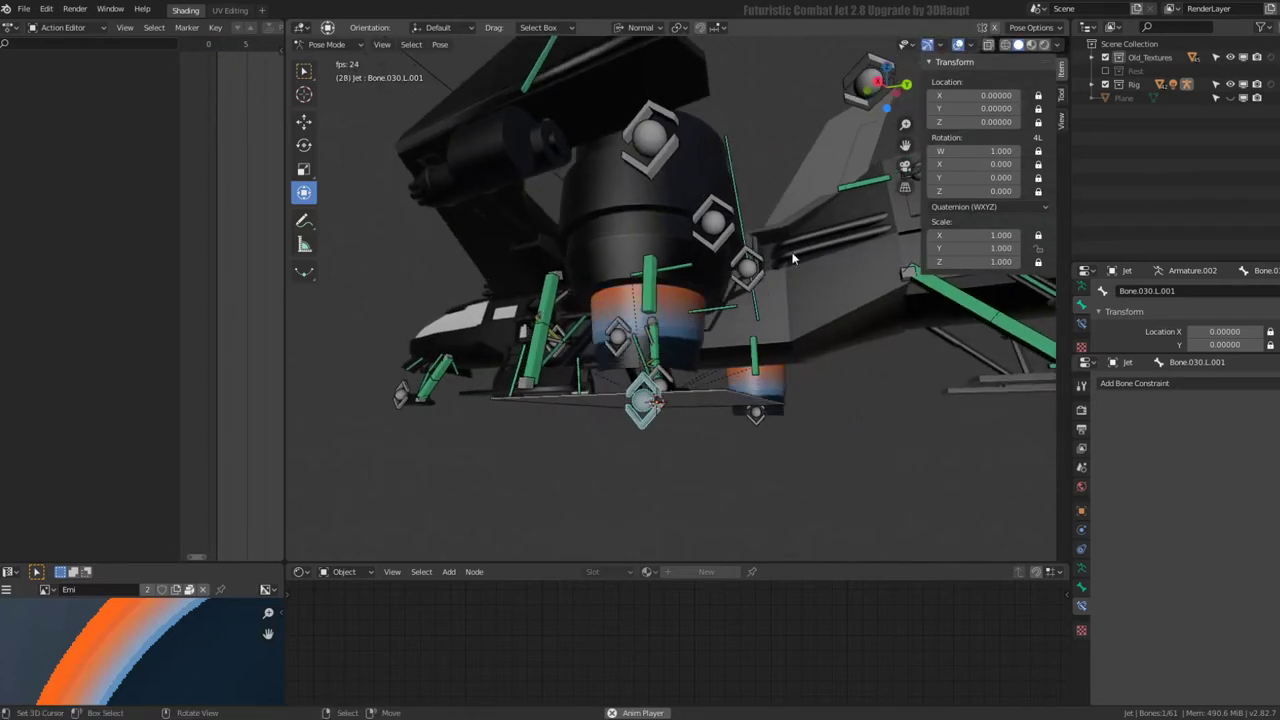
{"action": "key", "text": "s"}
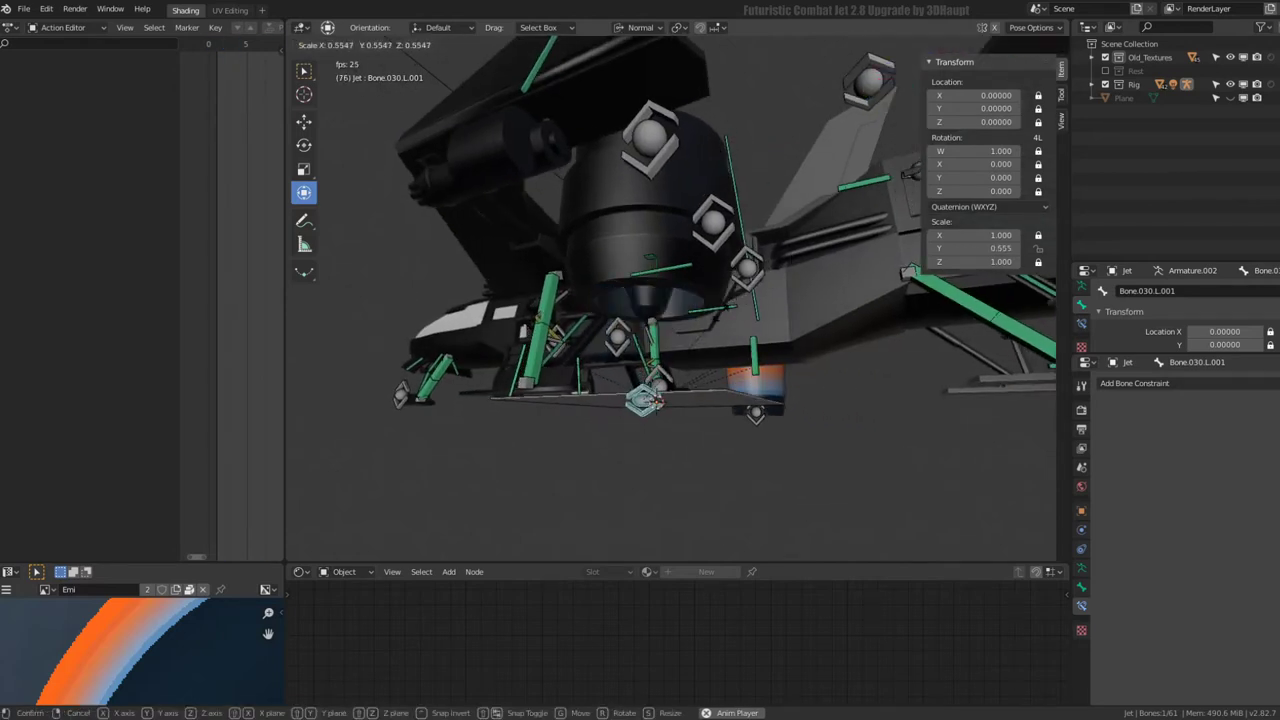
{"action": "key", "text": "Escape"}
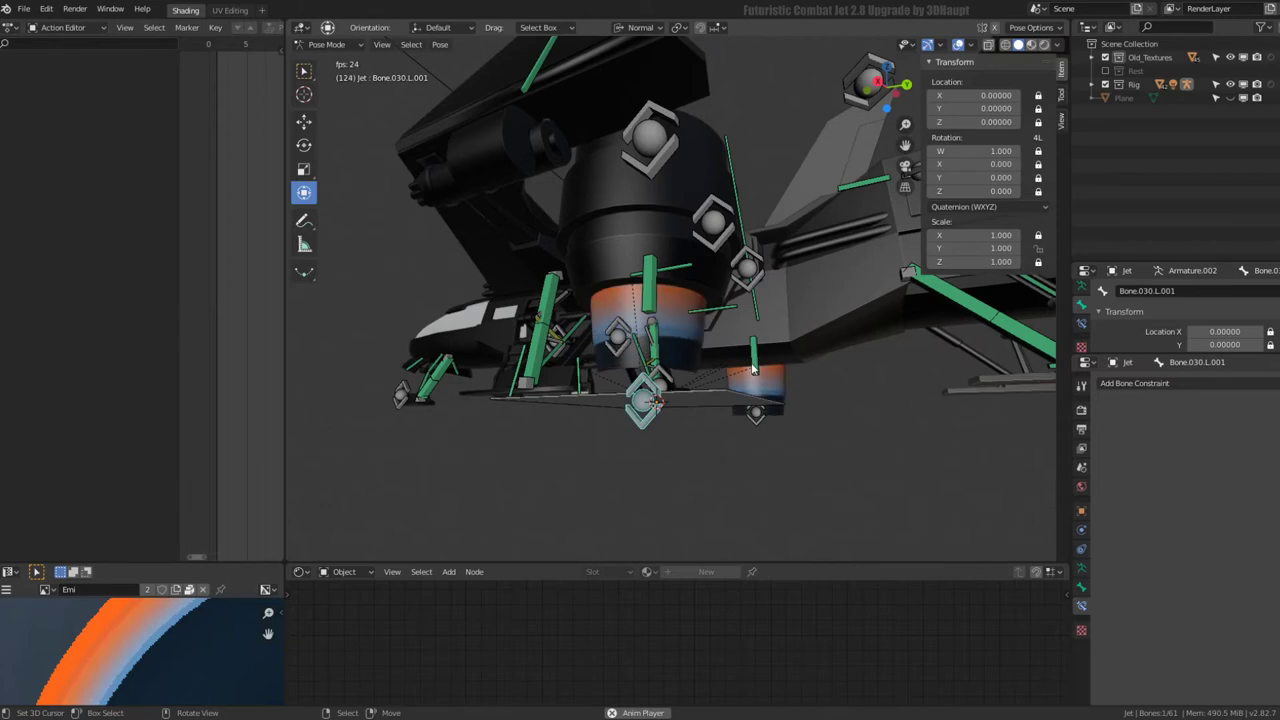
{"action": "left_click", "coordinate": [755, 370], "text": "shift"}
{"action": "key", "text": "F3"}
{"action": "type", "text": "Copy Constraints to Selected Bones"}
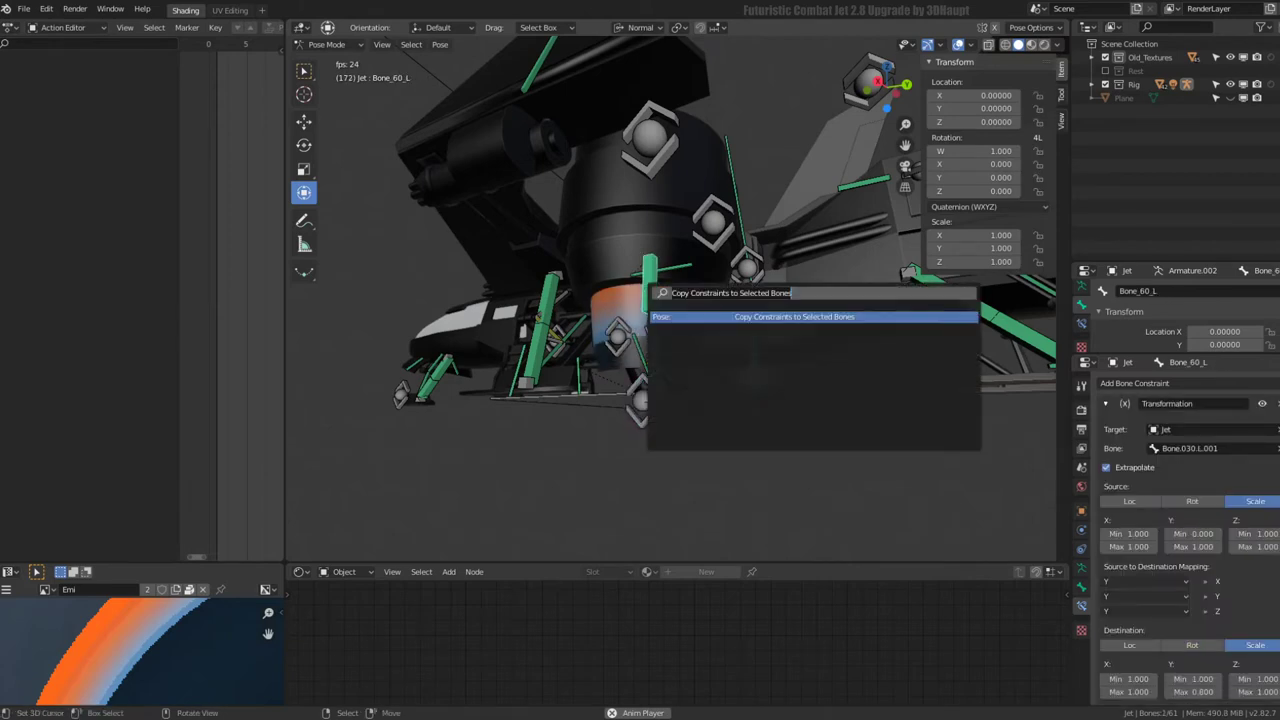
- Copy the flame constraint to Bone_60_L.001 and retarget it to Bone.030.R.001
{"action": "key", "text": "Return"}
{"action": "left_click", "coordinate": [802, 388]}
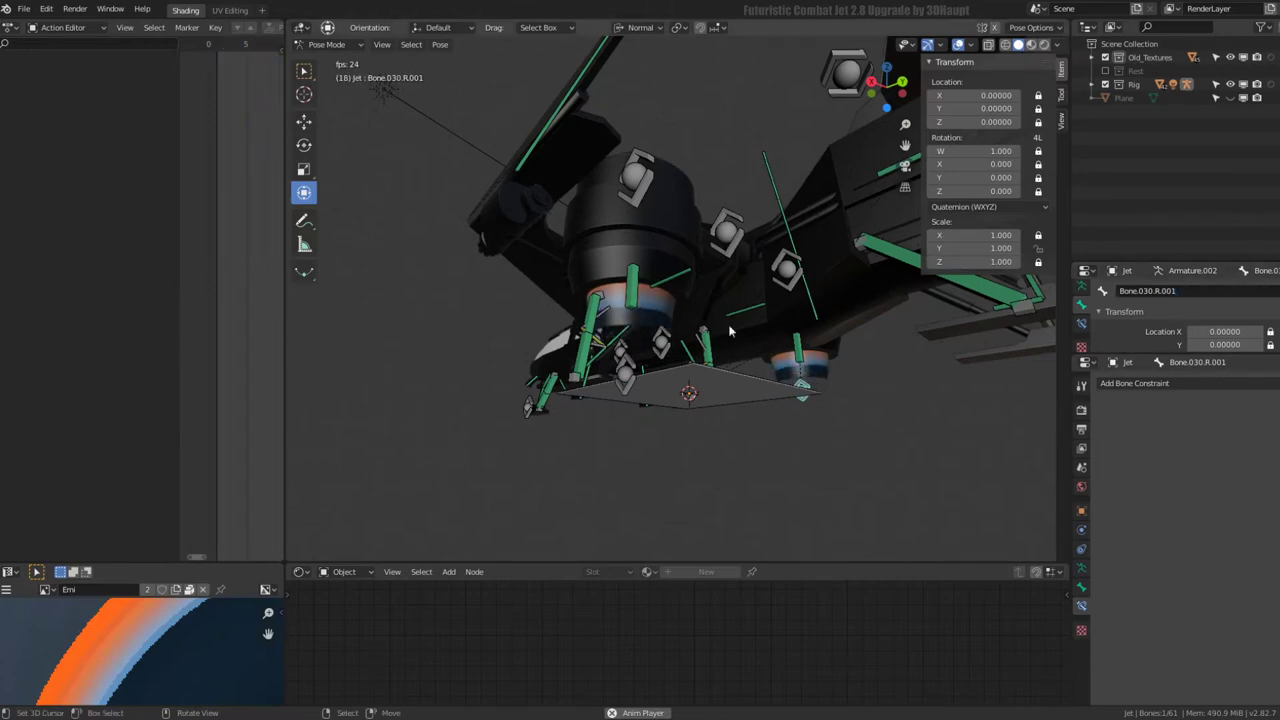
{"action": "left_click", "coordinate": [798, 350]}
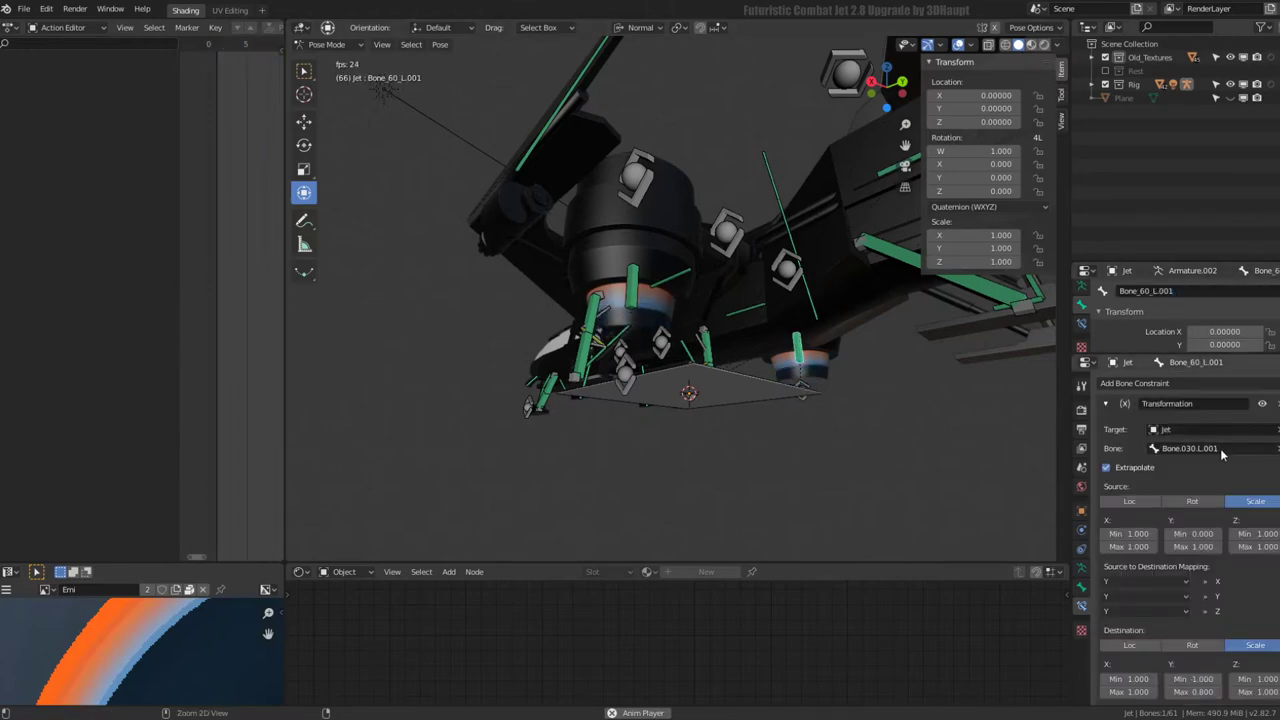
{"action": "key", "text": "ctrl+v"}
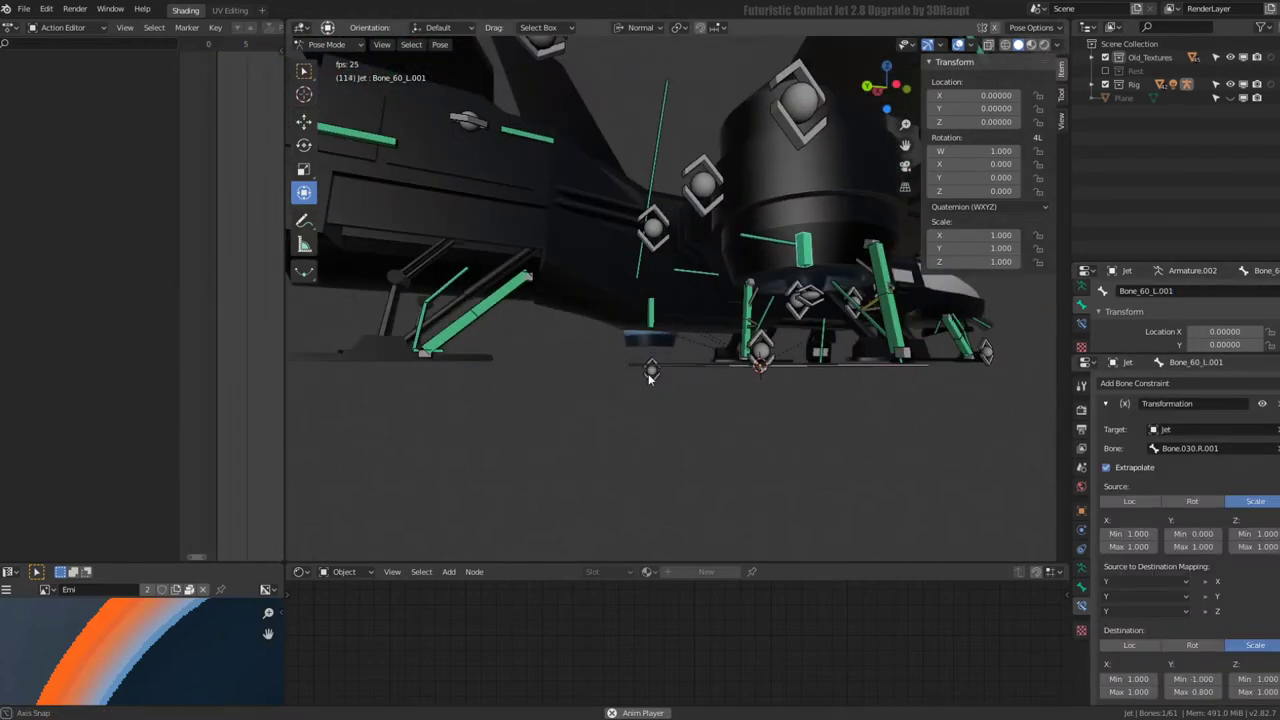
{"action": "middle_click_drag", "start_coordinate": [650, 378], "coordinate": [670, 364]}
{"action": "left_click", "coordinate": [851, 275]}
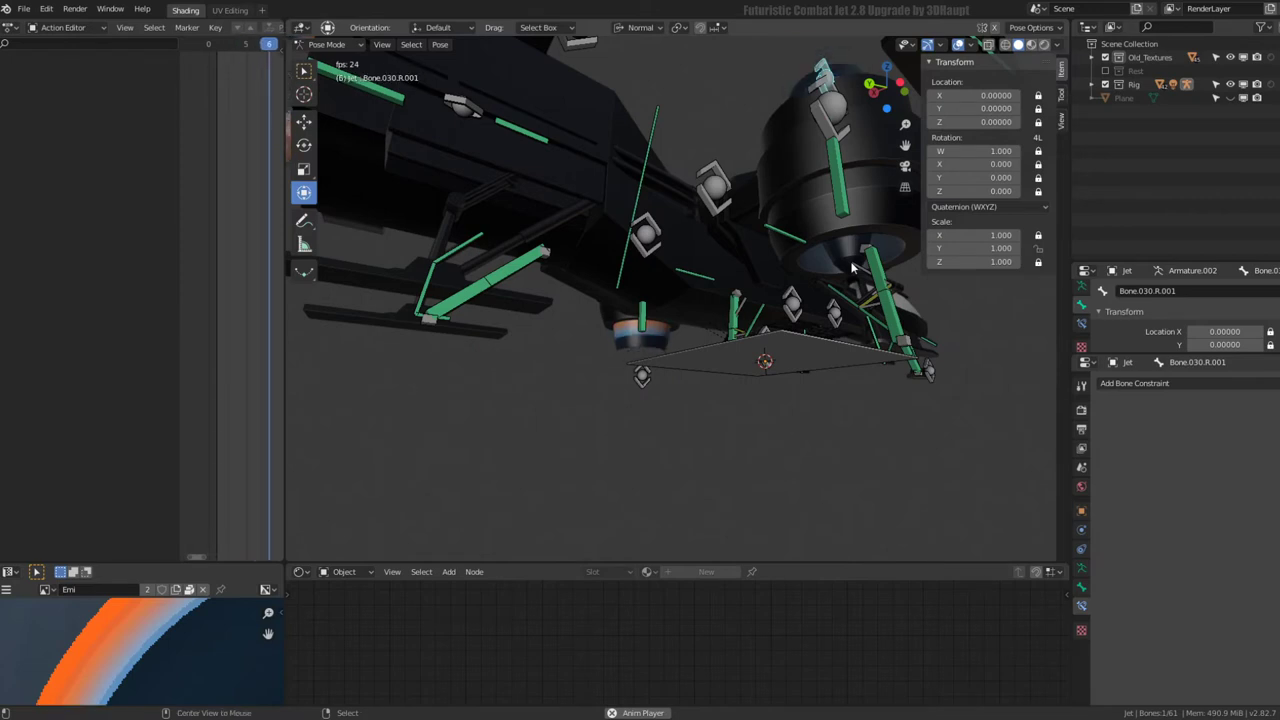
{"action": "scroll", "coordinate": [861, 223], "scroll_direction": "down", "scroll_amount": 6}
- Select only the top bone and switch the jet armature into Edit Mode
{"action": "key", "text": "a"}
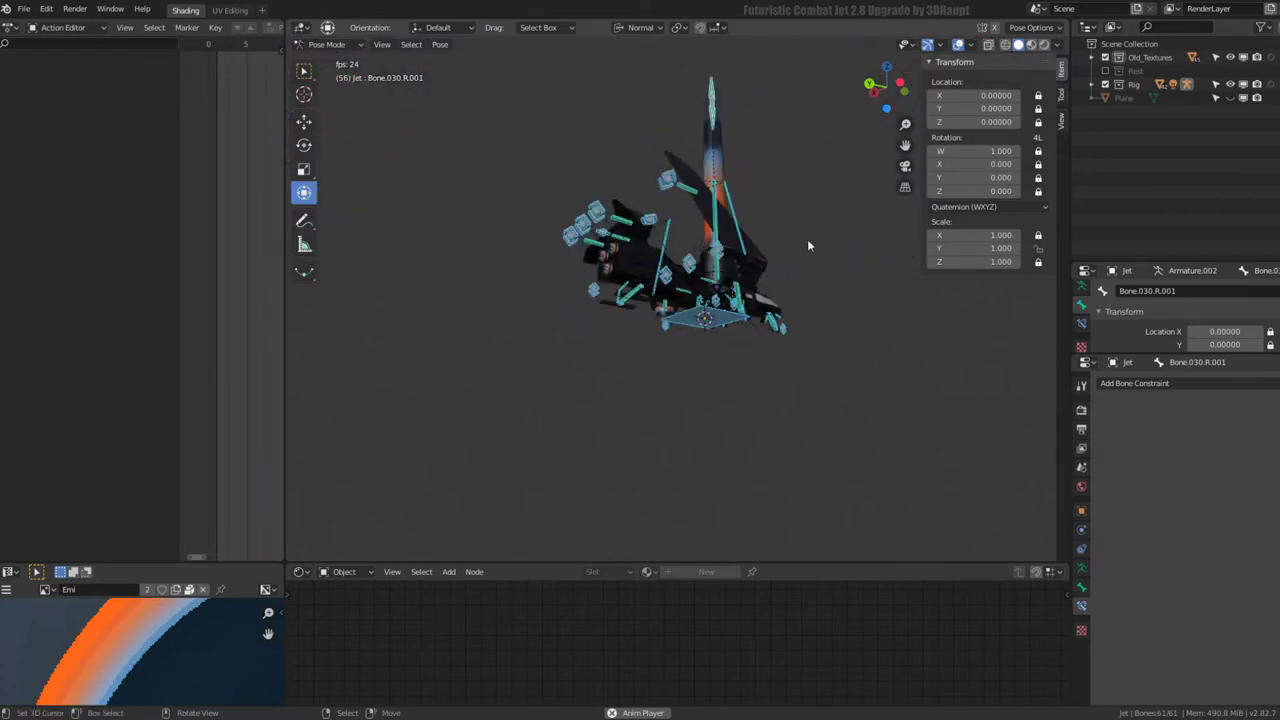
{"action": "left_click", "coordinate": [712, 94]}
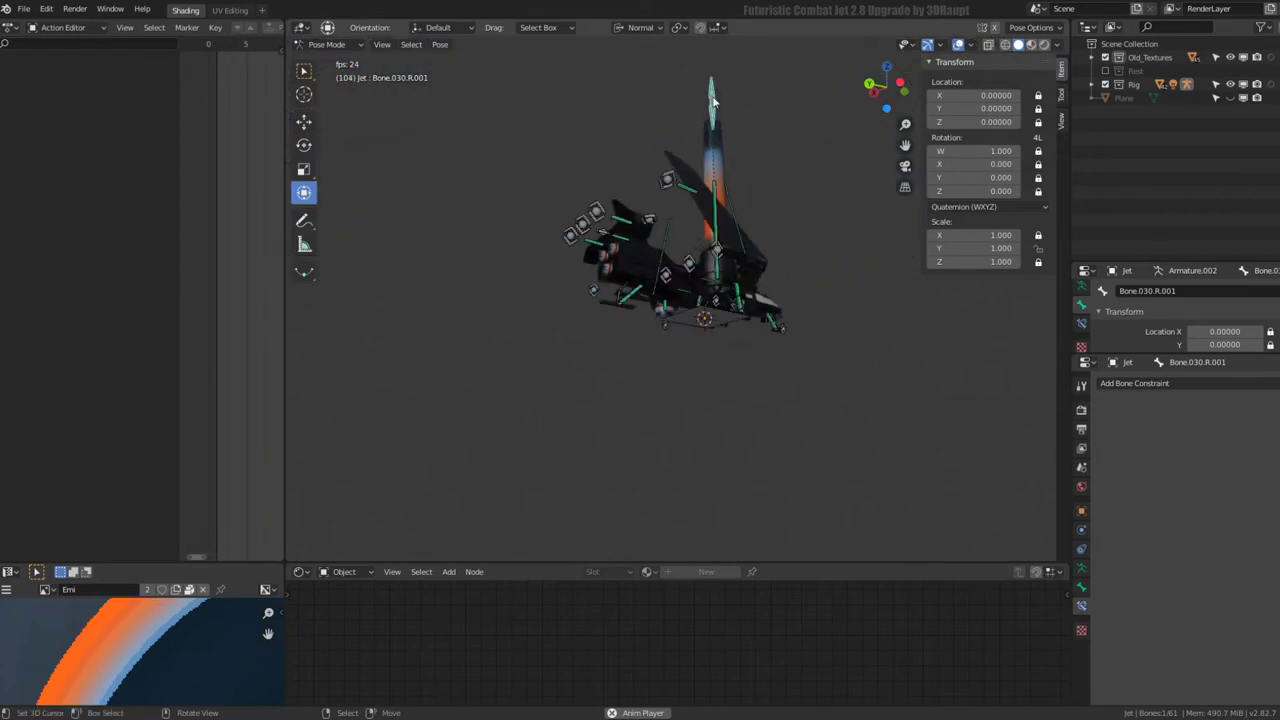
{"action": "mouse_move", "coordinate": [605, 233]}
{"action": "middle_mouse_down"}
{"action": "mouse_move", "coordinate": [741, 262]}
{"action": "mouse_move", "coordinate": [757, 233]}
{"action": "middle_mouse_up"}
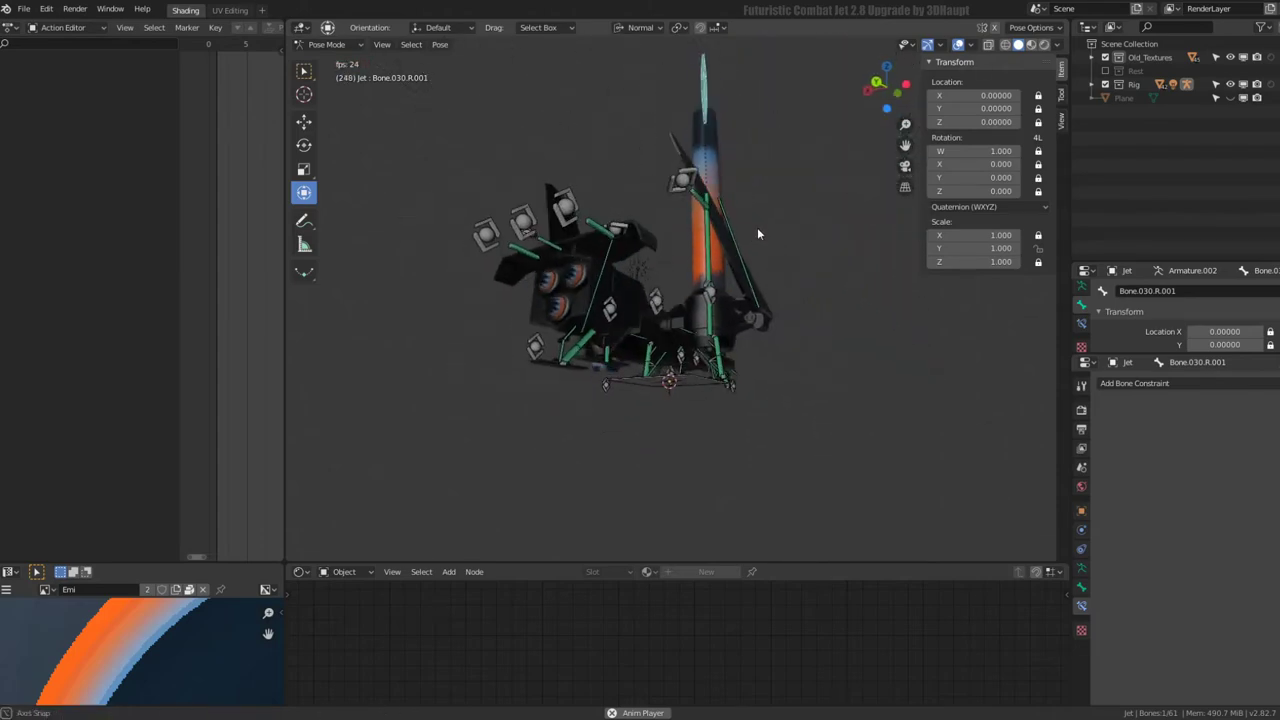
{"action": "key", "text": "Tab"}
{"action": "scroll", "coordinate": [757, 233], "scroll_direction": "up", "scroll_amount": 3}
{"action": "mouse_move", "coordinate": [757, 233]}
{"action": "middle_mouse_down"}
{"action": "mouse_move", "coordinate": [720, 338]}
{"action": "mouse_move", "coordinate": [791, 289]}
{"action": "mouse_move", "coordinate": [657, 335]}
{"action": "mouse_move", "coordinate": [793, 453]}
{"action": "mouse_move", "coordinate": [720, 369]}
{"action": "middle_mouse_up"}
{"action": "scroll", "coordinate": [791, 289], "scroll_direction": "up", "scroll_amount": 2}
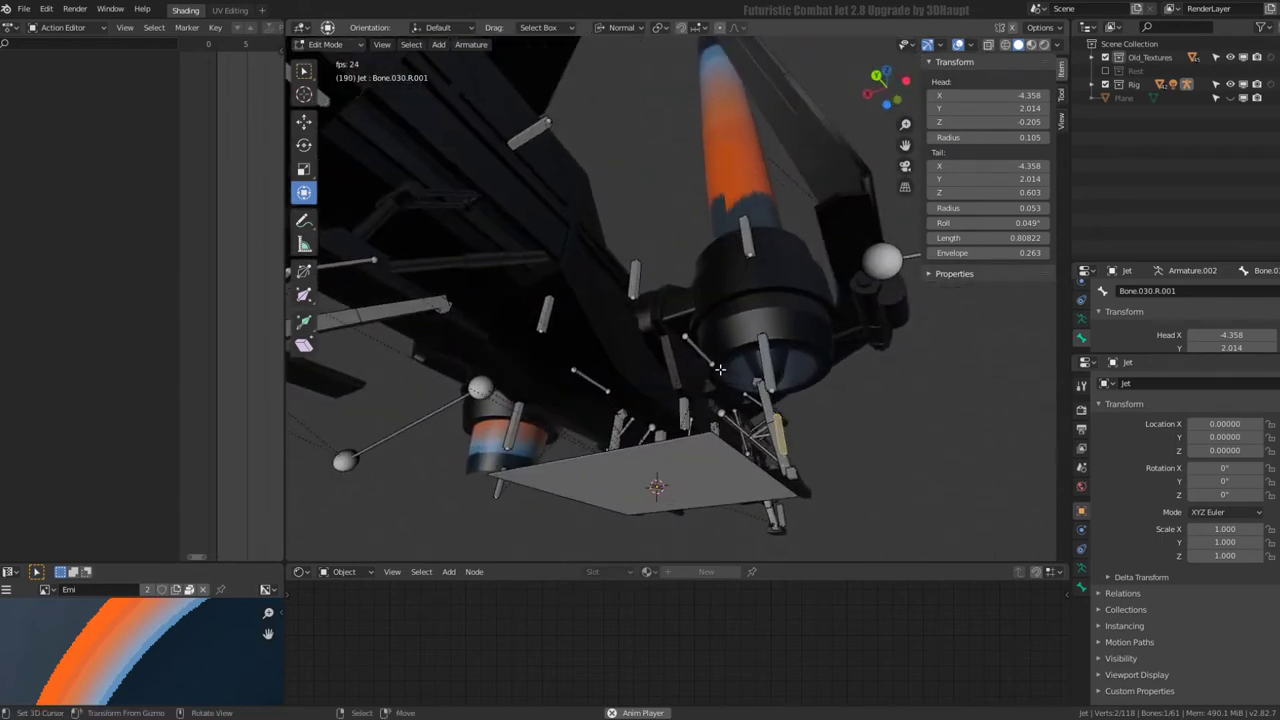
- Parent the right engine bone to Bone.007.R with Keep Offset, then return to Pose Mode
{"action": "key", "text": "ctrl+p"}
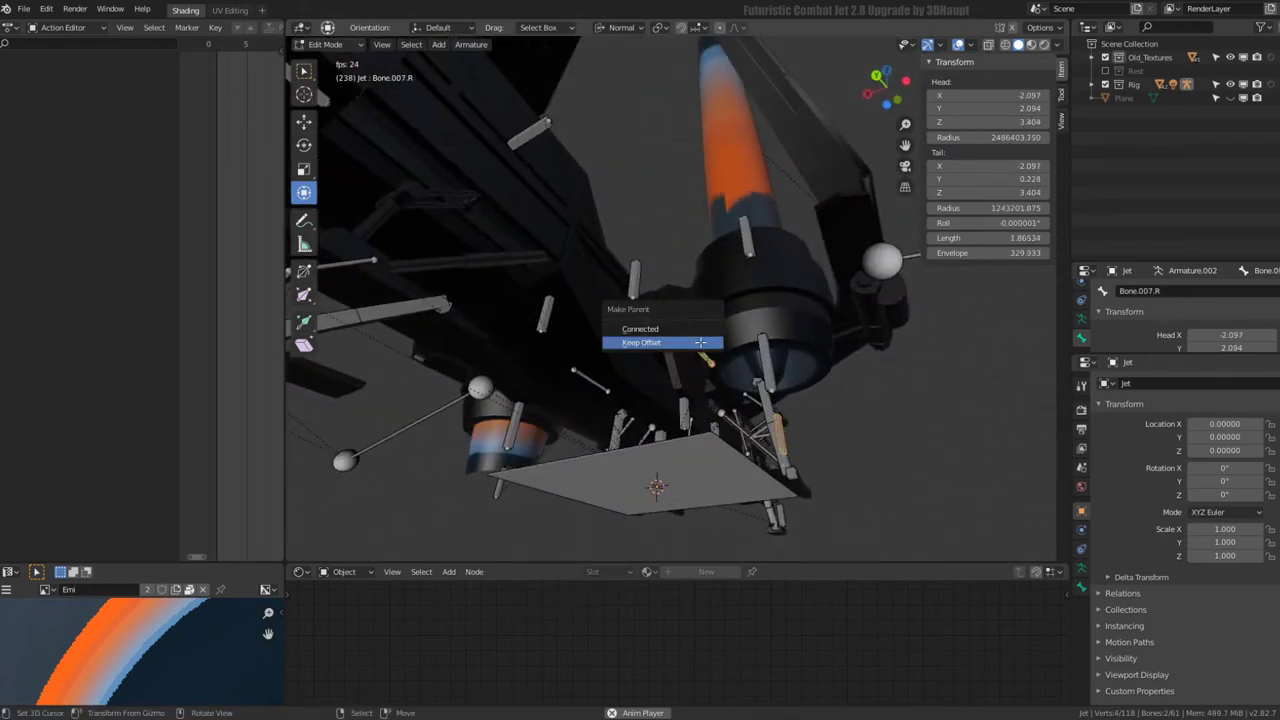
{"action": "left_click", "coordinate": [700, 342]}
{"action": "key", "text": "ctrl+Tab"}
- Test-scale Bone.030.R.001 from top and side views to confirm the right flame stretches, cancelling each test
{"action": "middle_click_drag", "start_coordinate": [790, 452], "coordinate": [750, 390]}
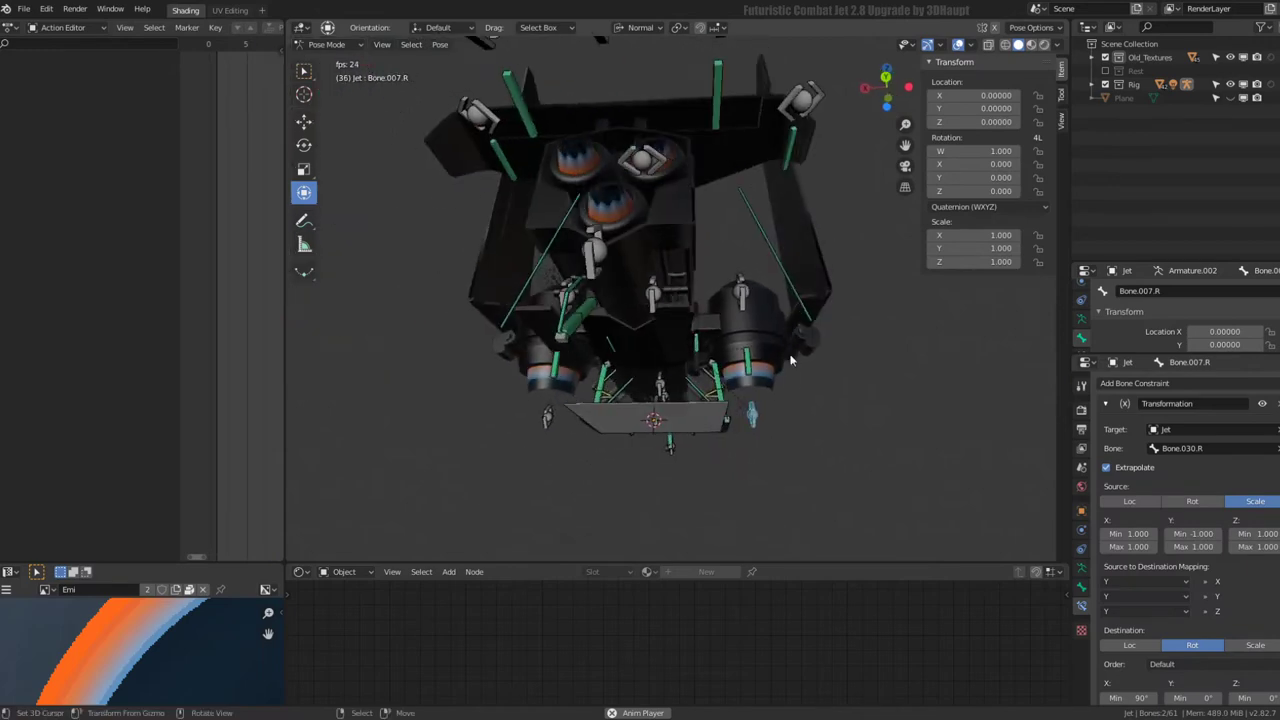
{"action": "left_click", "coordinate": [750, 386]}
{"action": "key", "text": "s"}
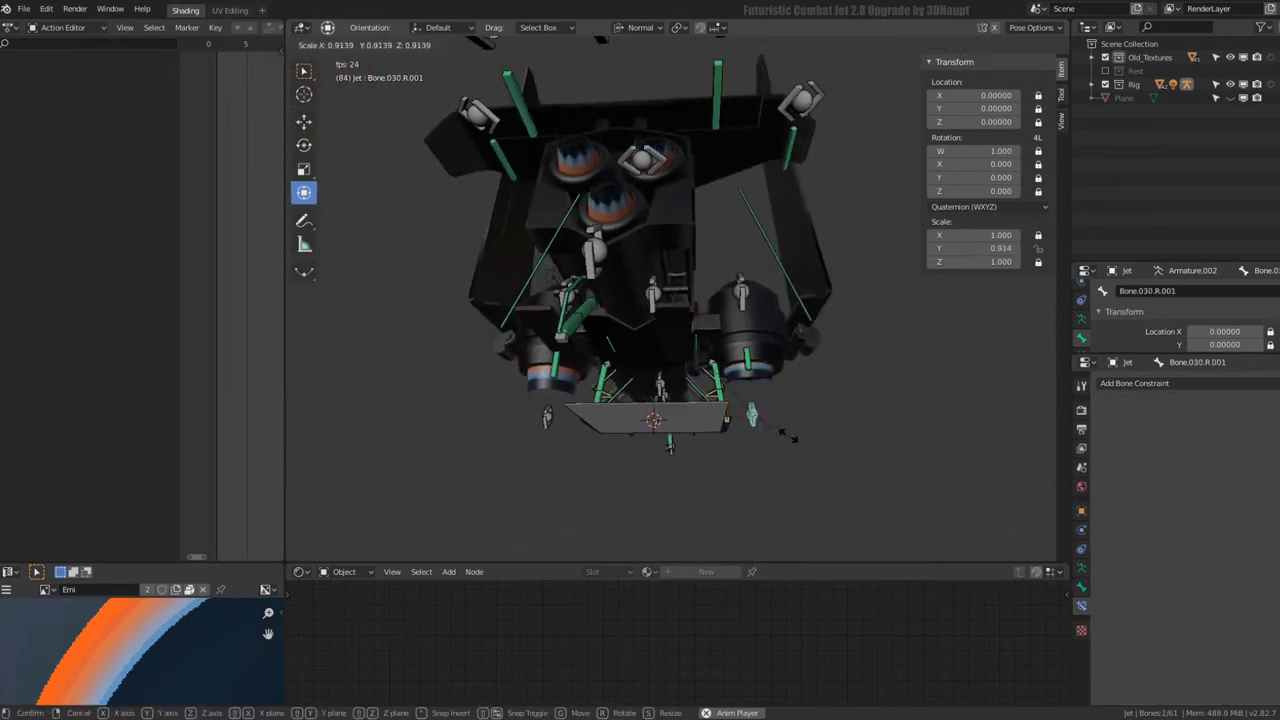
{"action": "right_click", "coordinate": [790, 455]}
{"action": "middle_click_drag", "start_coordinate": [790, 455], "coordinate": [800, 339]}
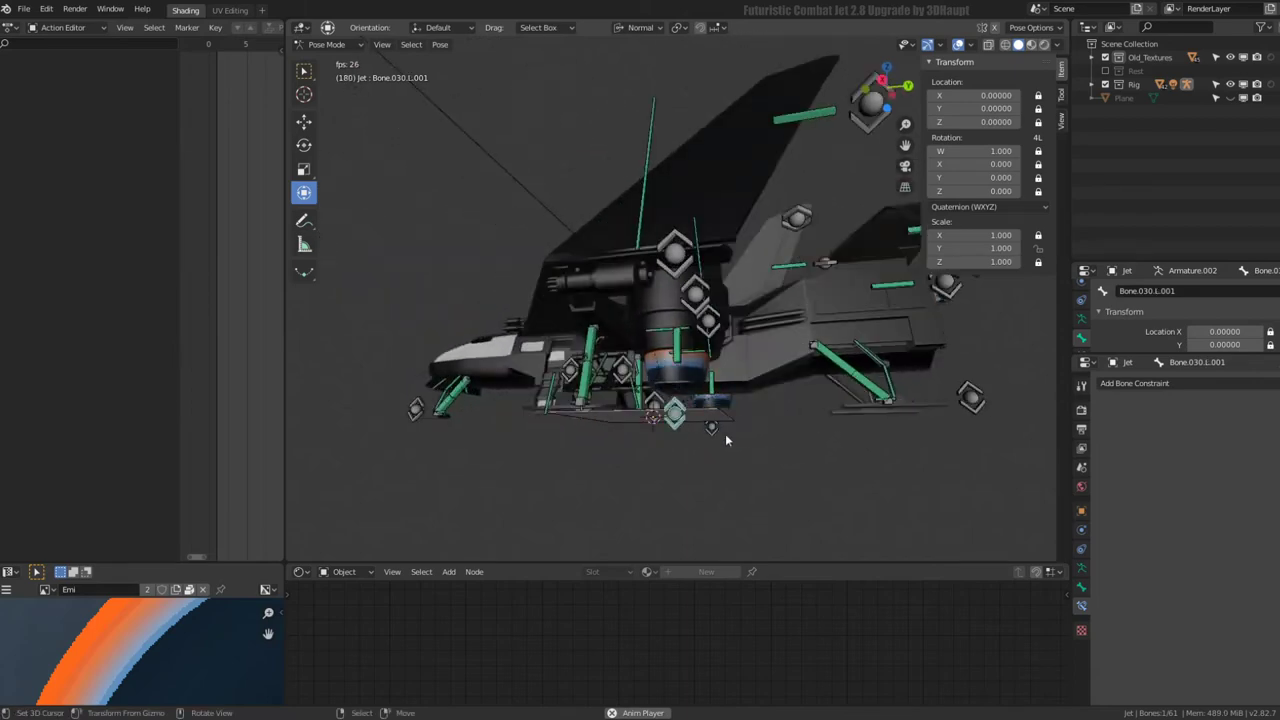
{"action": "left_click", "coordinate": [725, 434]}
{"action": "key", "text": "s"}
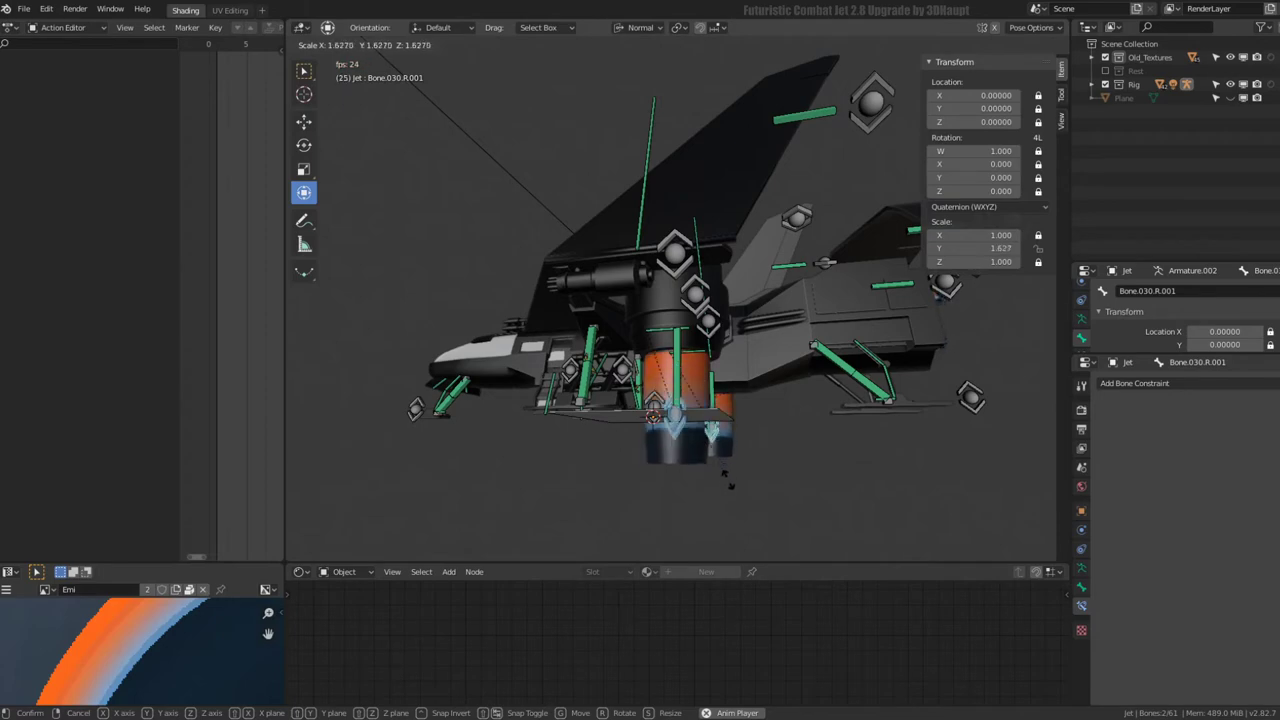
{"action": "right_click", "coordinate": [727, 478]}
{"action": "middle_click_drag", "start_coordinate": [752, 352], "coordinate": [670, 278]}
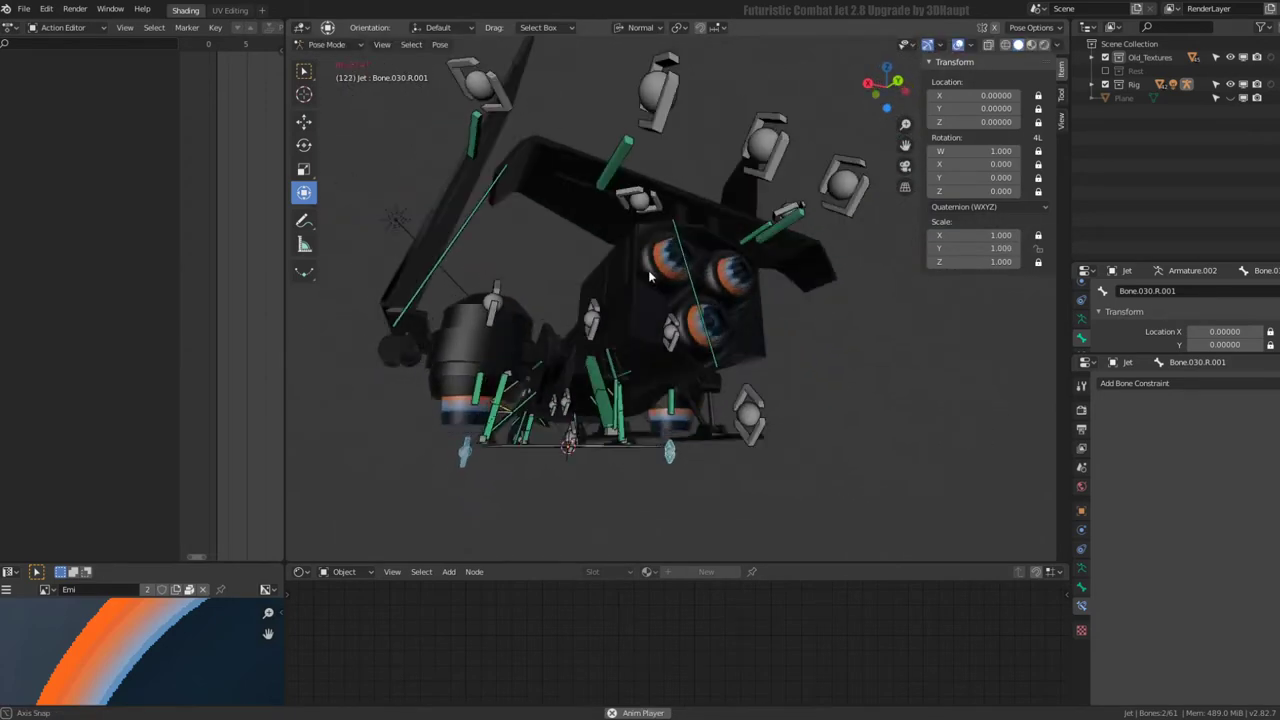
- Select flame object Jet.026 and try a Y-axis stretch, then cancel it
{"action": "left_click", "coordinate": [757, 301]}
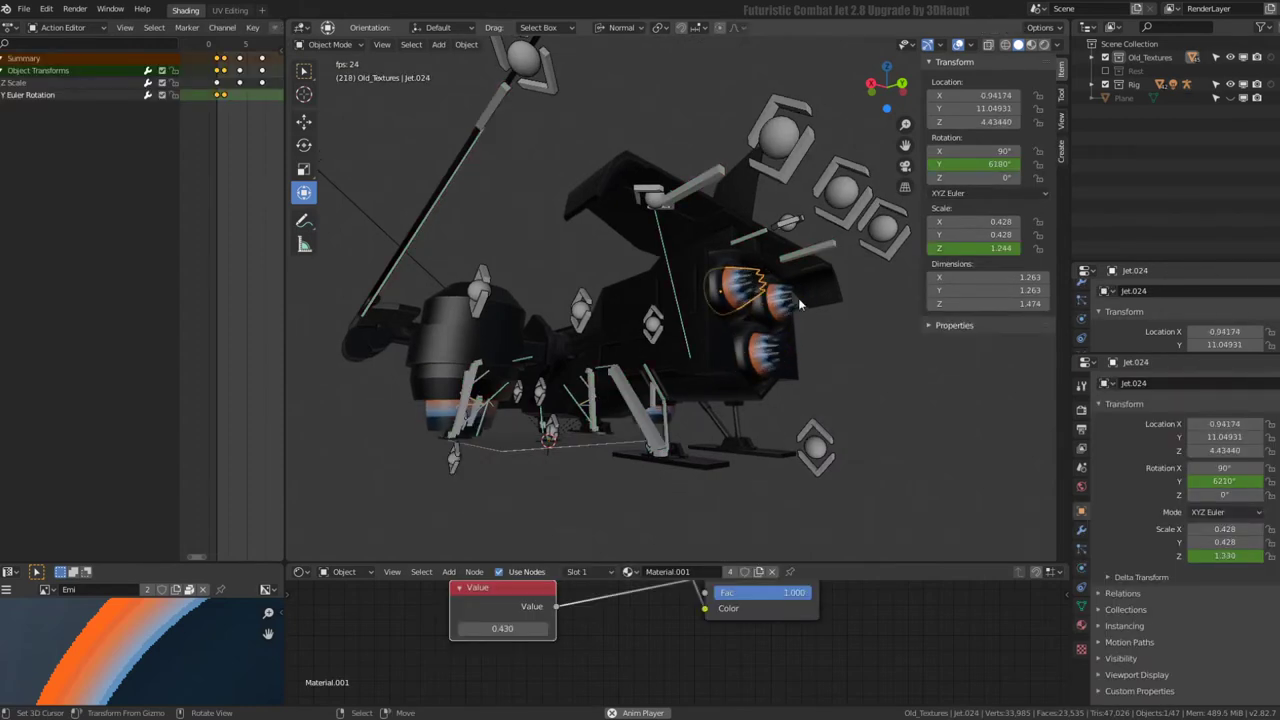
{"action": "left_click", "coordinate": [632, 203]}
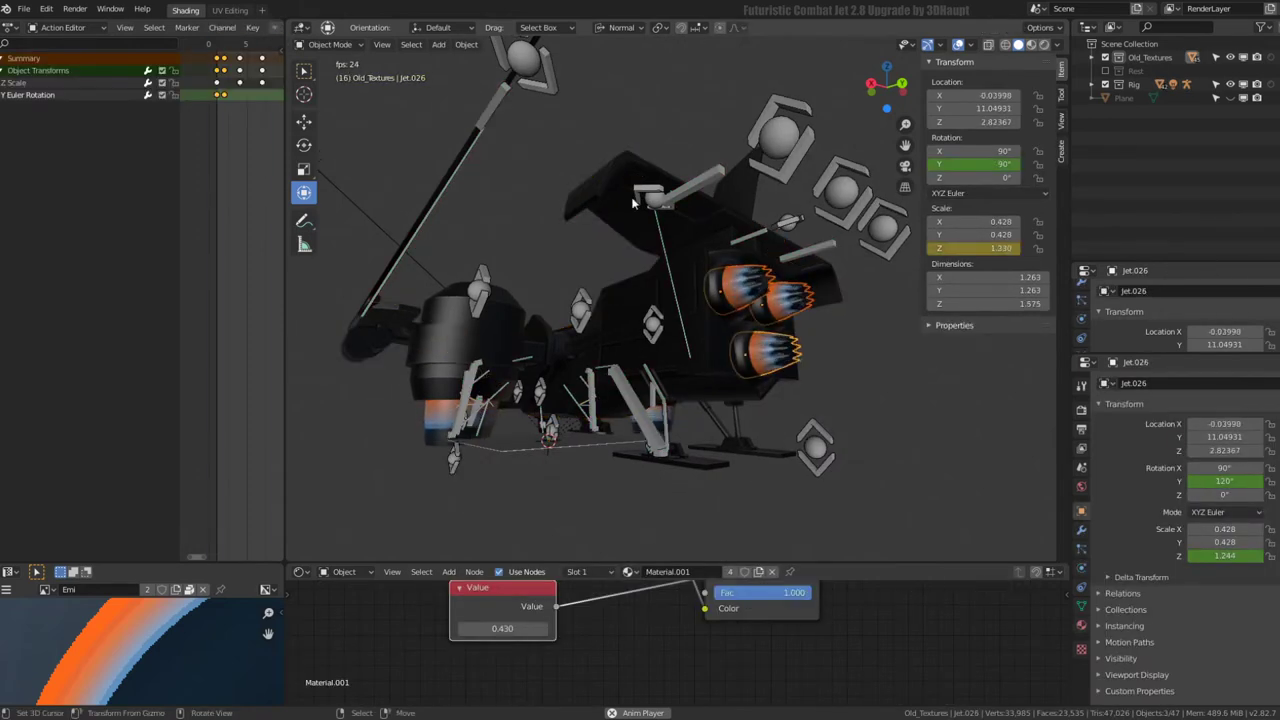
{"action": "key", "text": "s"}
{"action": "key", "text": "y"}
{"action": "key", "text": "y"}
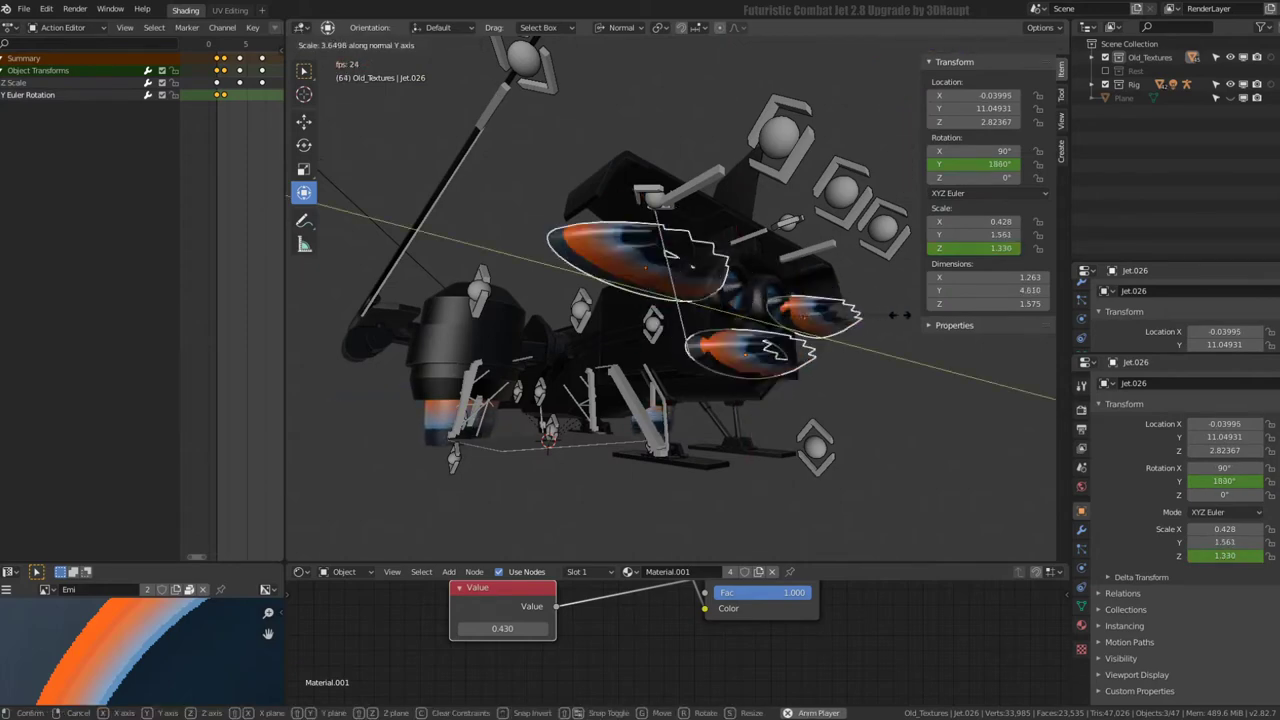
{"action": "key", "text": "Escape"}
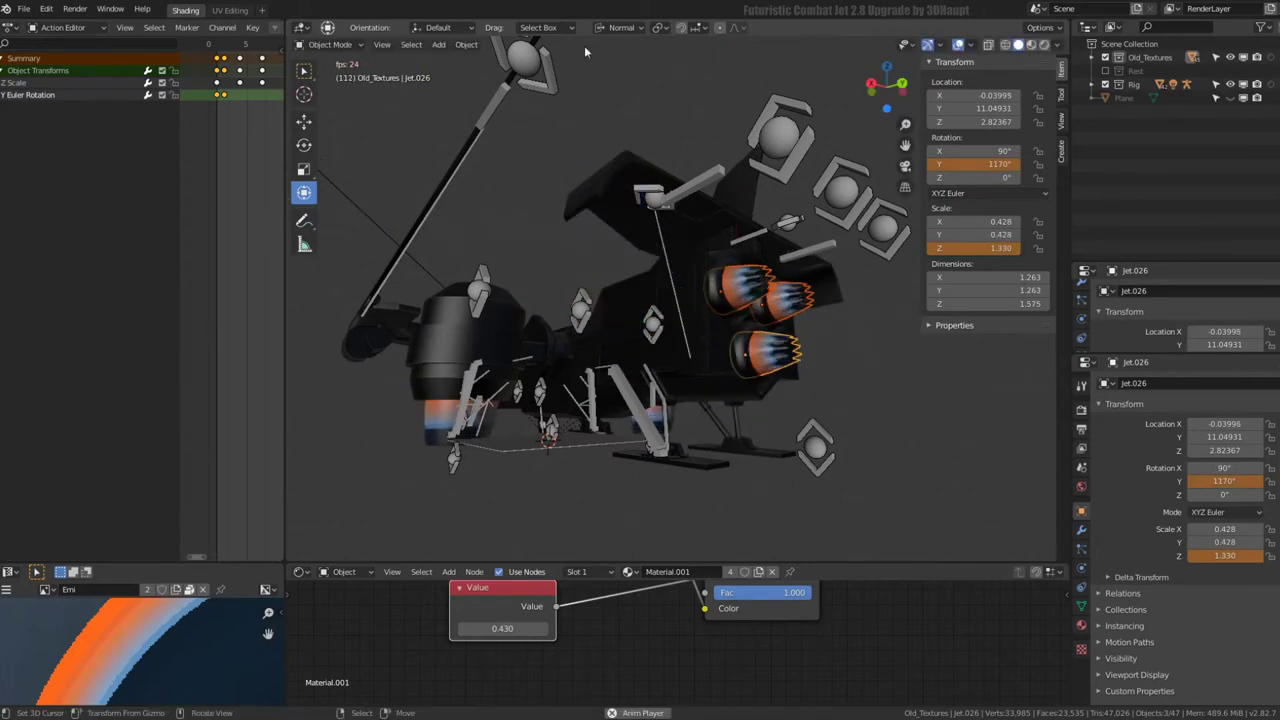
{"action": "middle_click_drag", "start_coordinate": [757, 210], "coordinate": [783, 315]}
- Stretch the engine flames along their Z length axis twice during playback, cancelling each test
{"action": "key", "text": "space"}
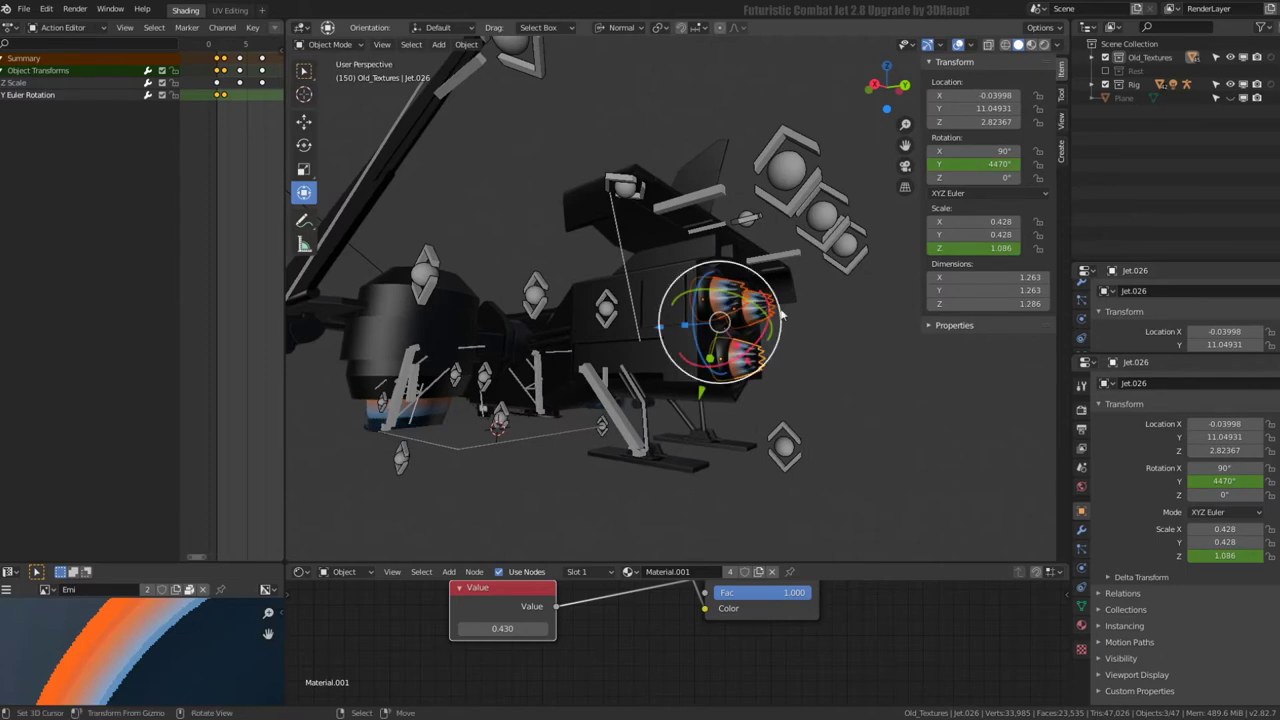
{"action": "key", "text": "s"}
{"action": "key", "text": "z"}
{"action": "key", "text": "z"}
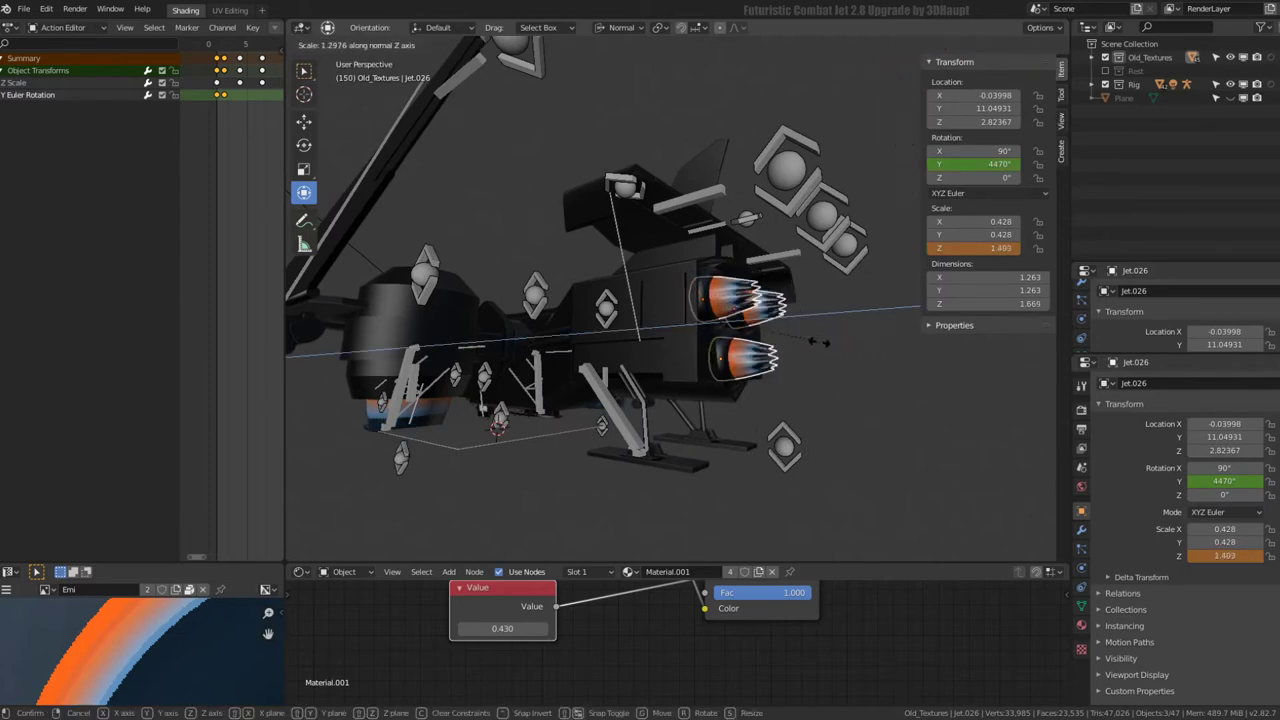
{"action": "key", "text": "Escape"}
{"action": "key", "text": "space"}
{"action": "middle_click_drag", "start_coordinate": [838, 346], "coordinate": [813, 328]}
{"action": "key", "text": "s"}
{"action": "key", "text": "z"}
{"action": "key", "text": "z"}
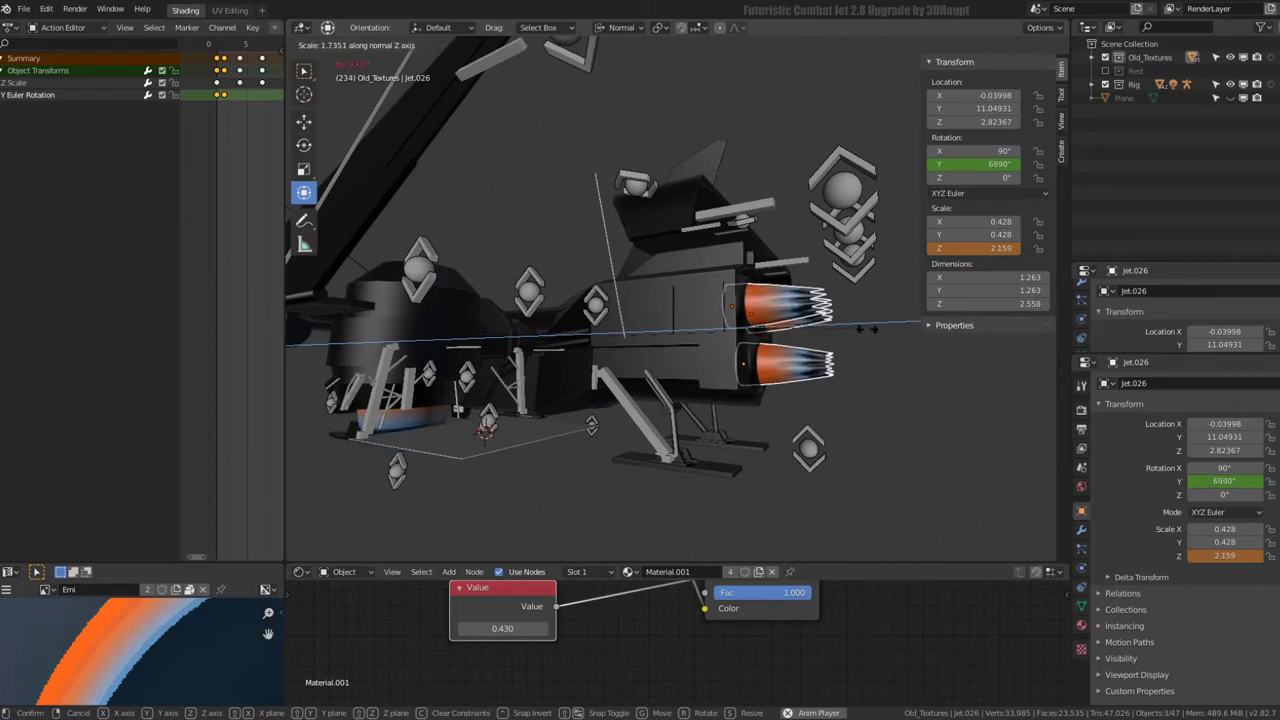
{"action": "key", "text": "Escape"}
{"action": "mouse_move", "coordinate": [866, 328]}
{"action": "middle_mouse_down"}
{"action": "mouse_move", "coordinate": [771, 268]}
{"action": "mouse_move", "coordinate": [697, 286]}
{"action": "mouse_move", "coordinate": [792, 289]}
{"action": "mouse_move", "coordinate": [710, 330]}
{"action": "middle_mouse_up"}
- Put the Rig in Pose Mode and scale bone C to 2.806, then abandon a second resize
{"action": "left_click", "coordinate": [565, 410]}
{"action": "key", "text": "ctrl+Tab"}
{"action": "middle_click_drag", "start_coordinate": [673, 229], "coordinate": [635, 243]}
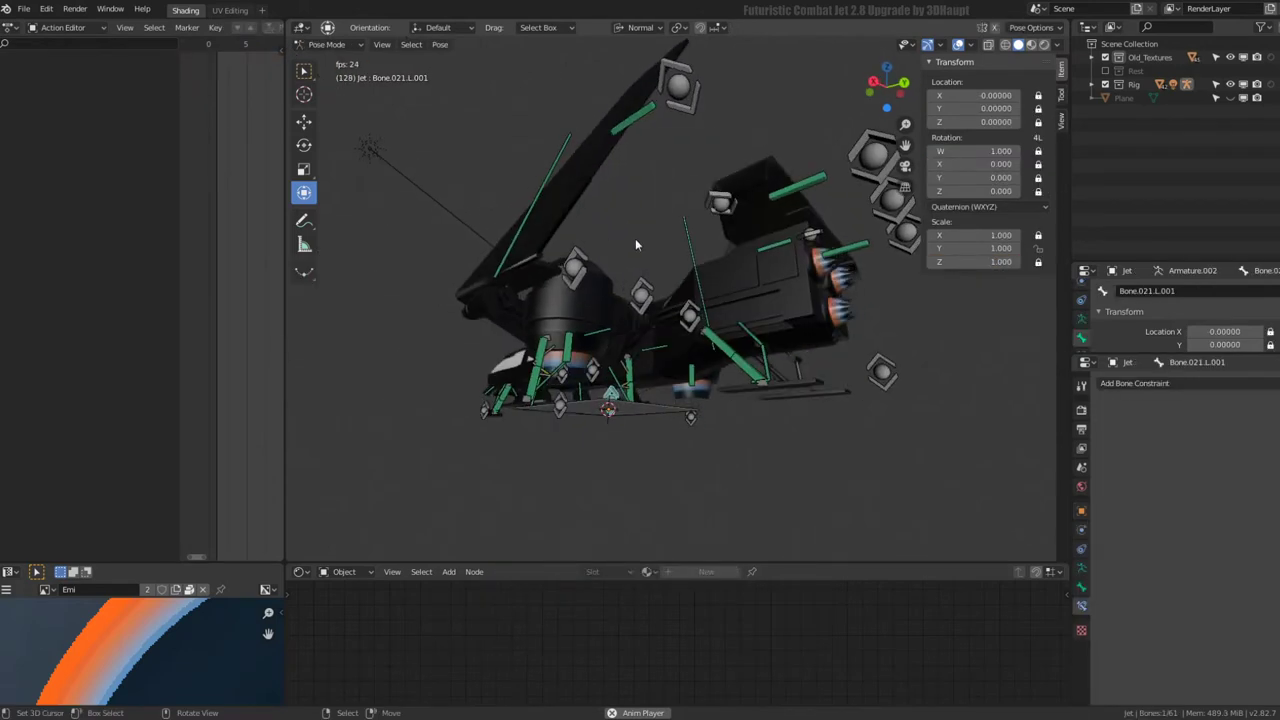
{"action": "key", "text": "s"}
{"action": "left_click", "coordinate": [725, 494]}
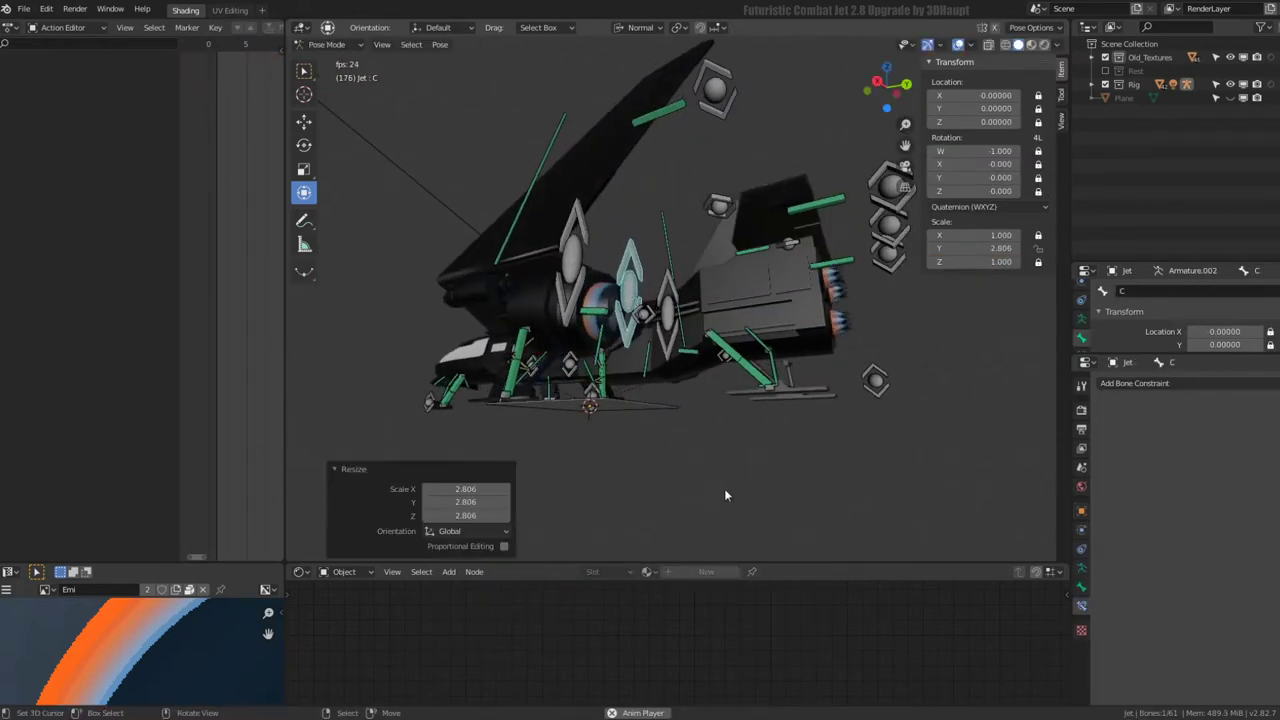
{"action": "key", "text": "s"}
{"action": "key", "text": "Escape"}
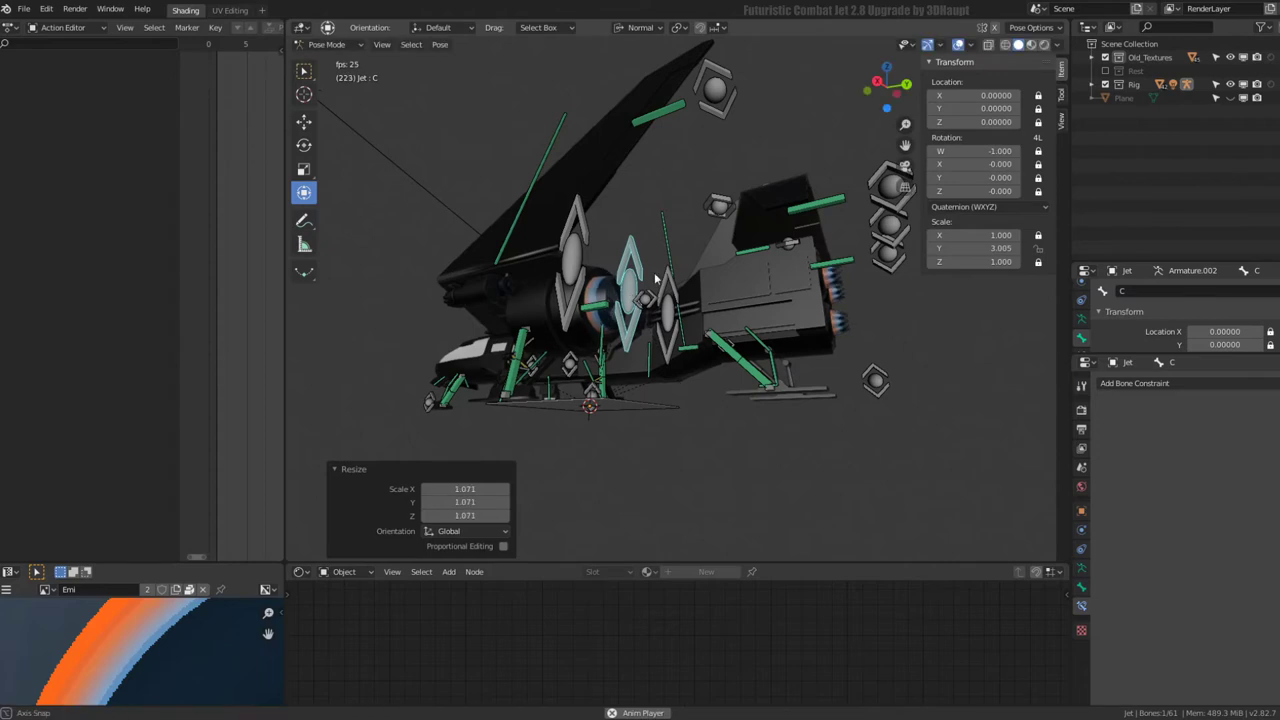
- Scale Bone.030.R.001 along Y, first to 1.966 and then to 2.303
{"action": "middle_click_drag", "start_coordinate": [640, 300], "coordinate": [686, 293]}
{"action": "left_click", "coordinate": [686, 293]}
{"action": "scroll", "coordinate": [686, 293], "scroll_direction": "up", "scroll_amount": 3}
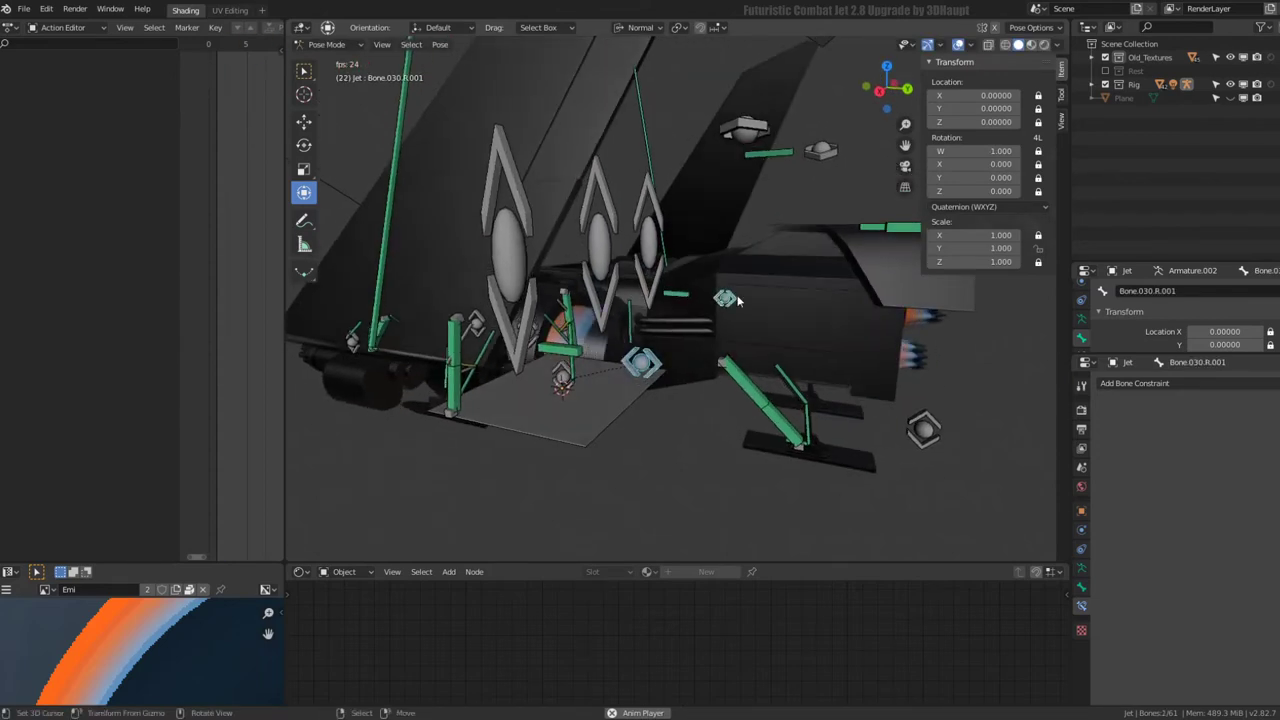
{"action": "key", "text": "s"}
{"action": "key", "text": "y"}
{"action": "key", "text": "Return"}
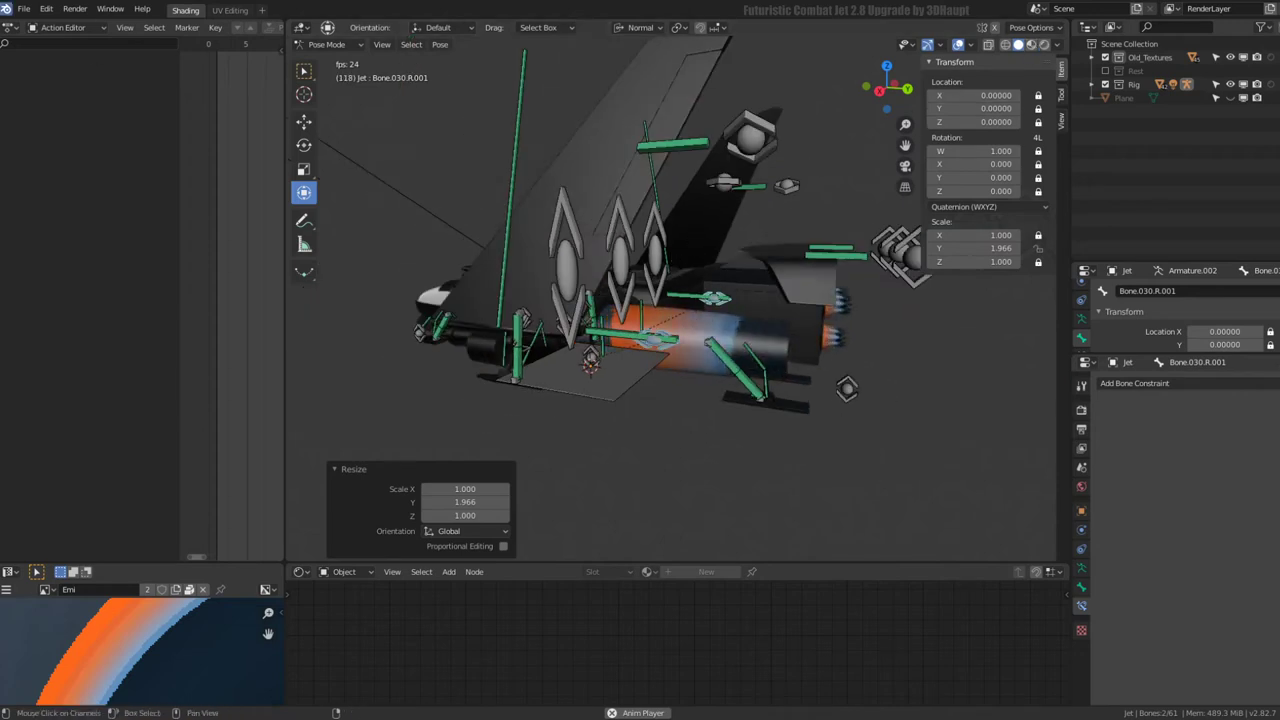
{"action": "left_click", "coordinate": [22, 8]}
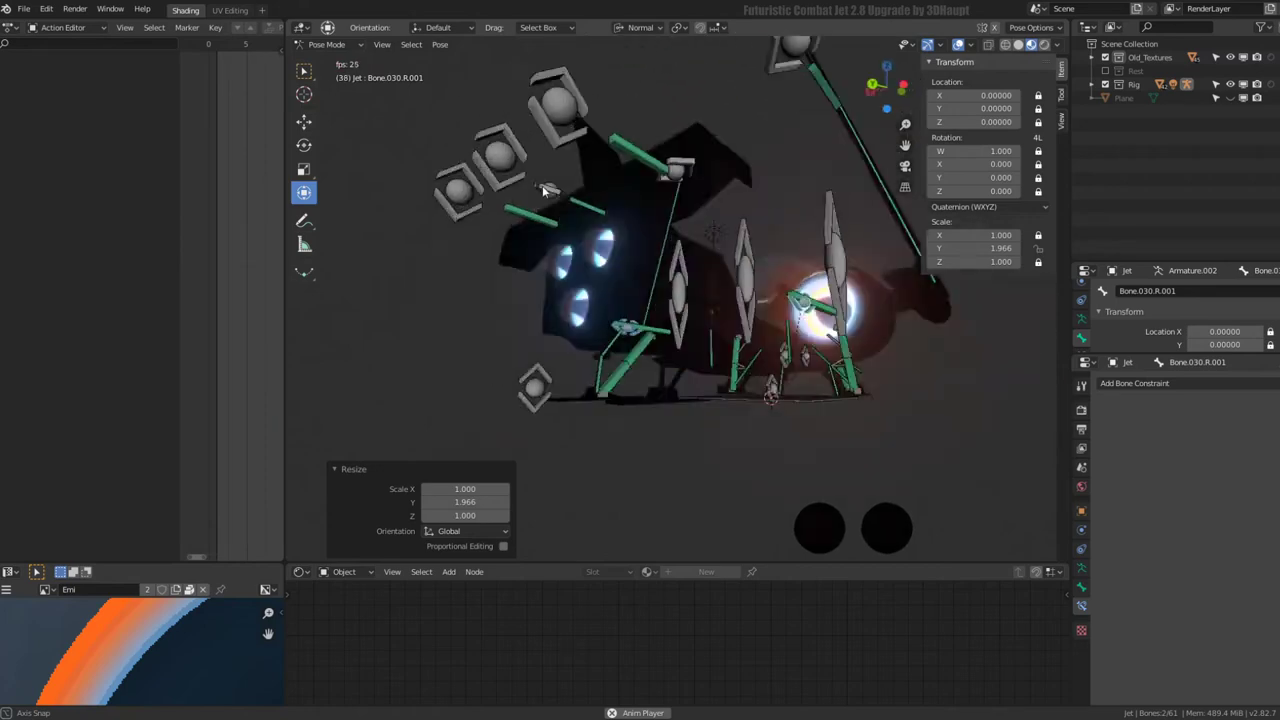
{"action": "key", "text": "s"}
{"action": "key", "text": "y"}
{"action": "key", "text": "y"}
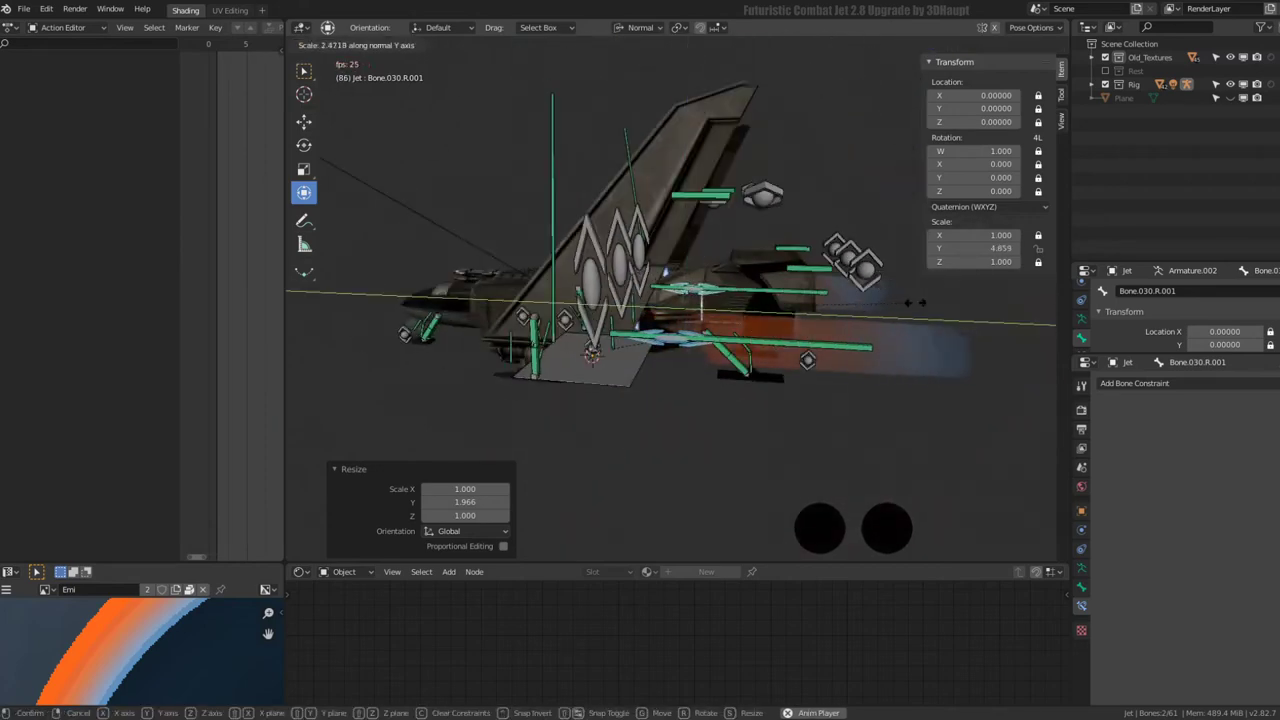
{"action": "left_click", "coordinate": [903, 302]}
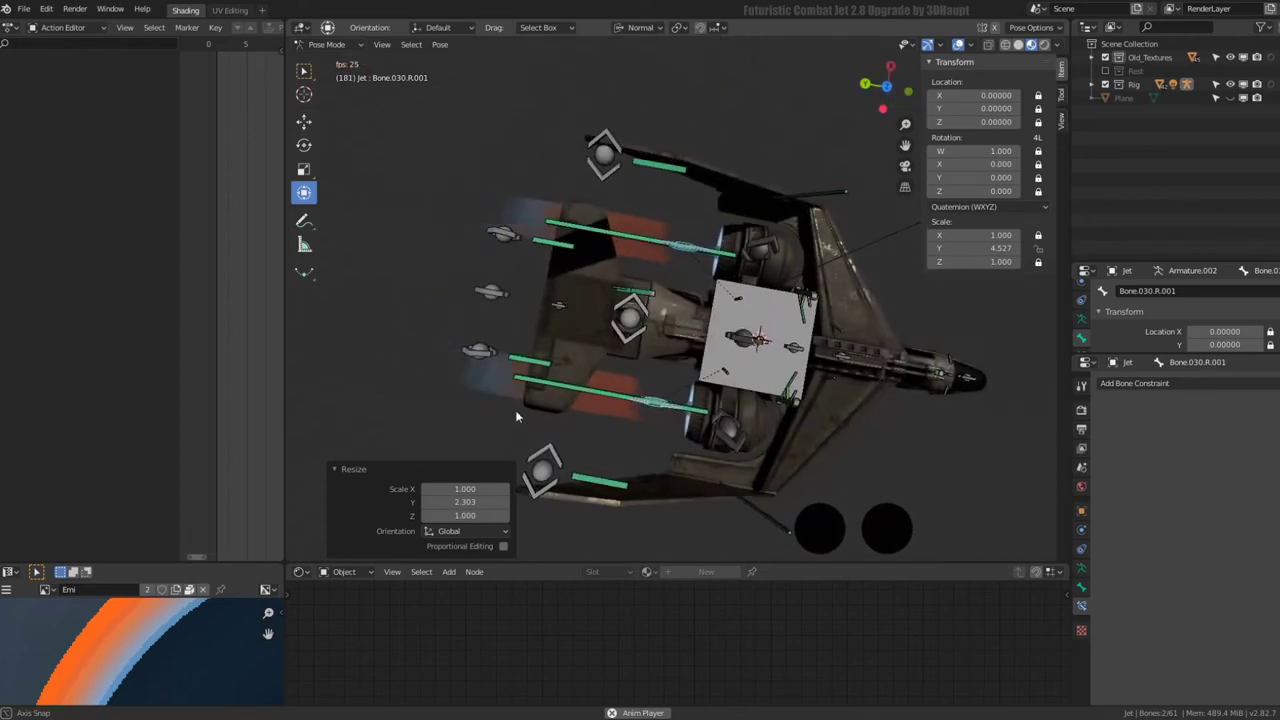
- Select the Jet.023 flame mesh and enlarge the UV and node editor area
{"action": "left_click", "coordinate": [483, 240]}
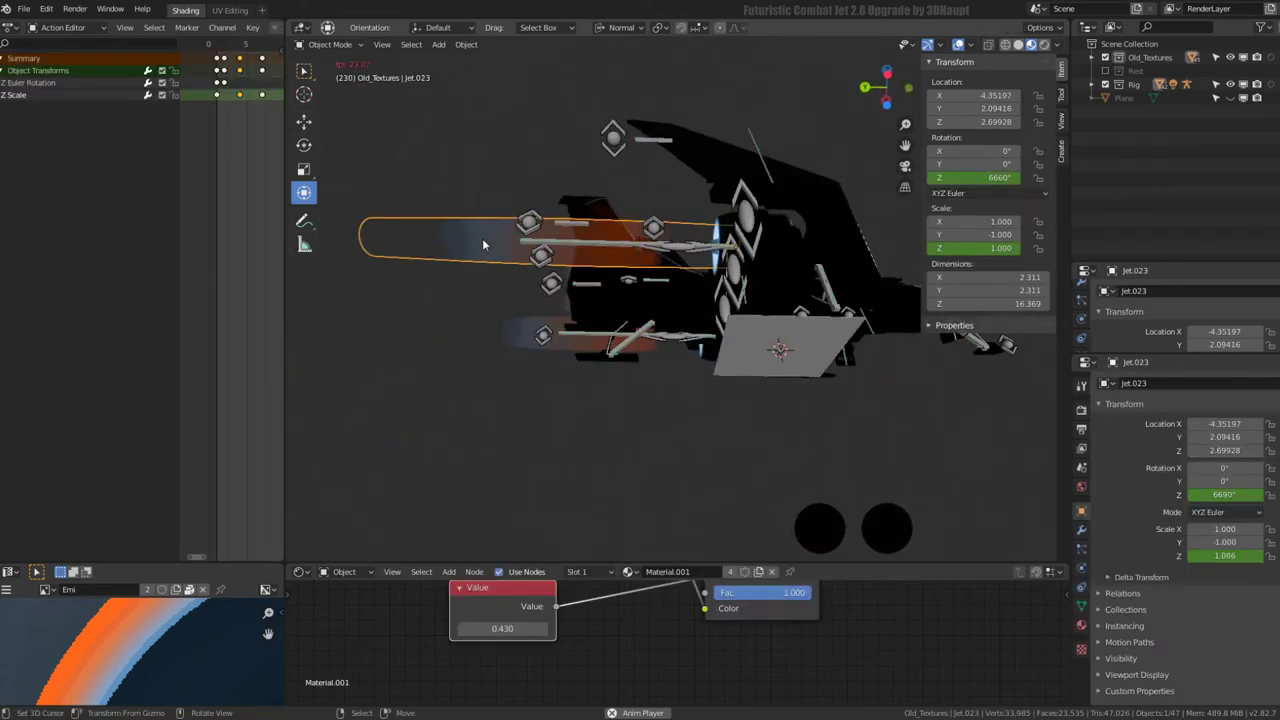
{"action": "key", "text": "Tab"}
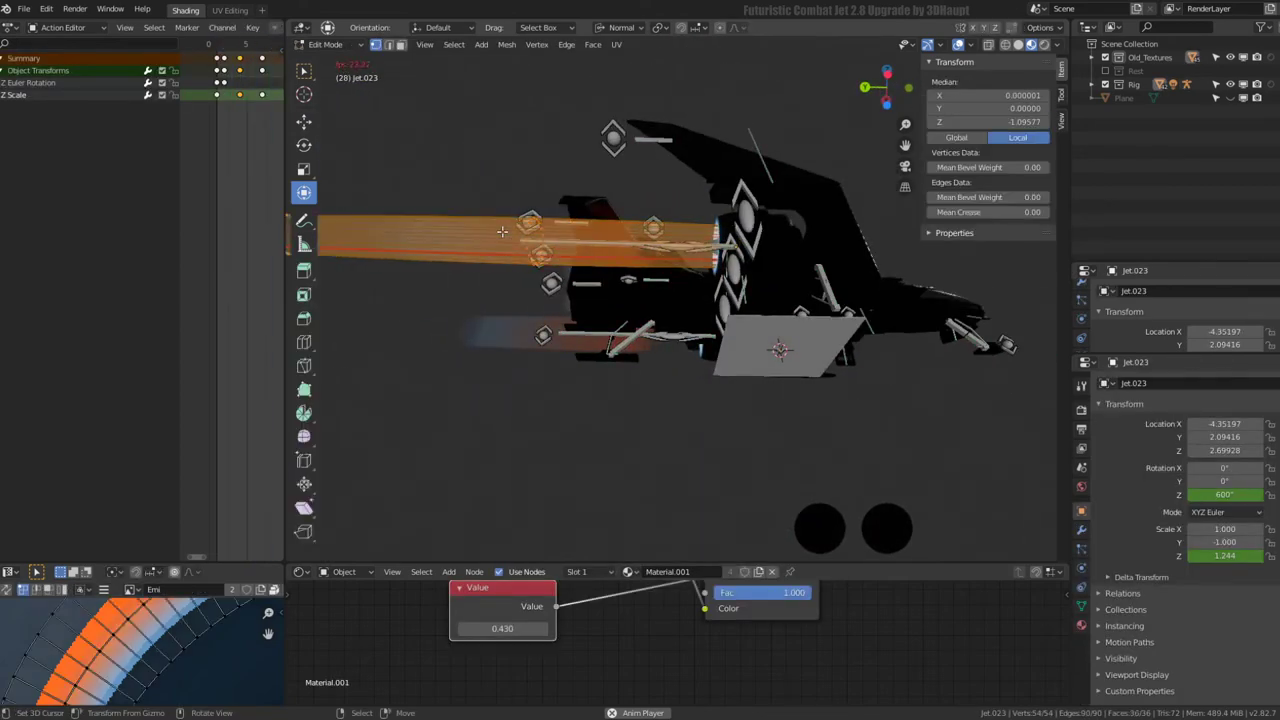
{"action": "scroll", "coordinate": [160, 640], "scroll_direction": "down", "scroll_amount": 1}
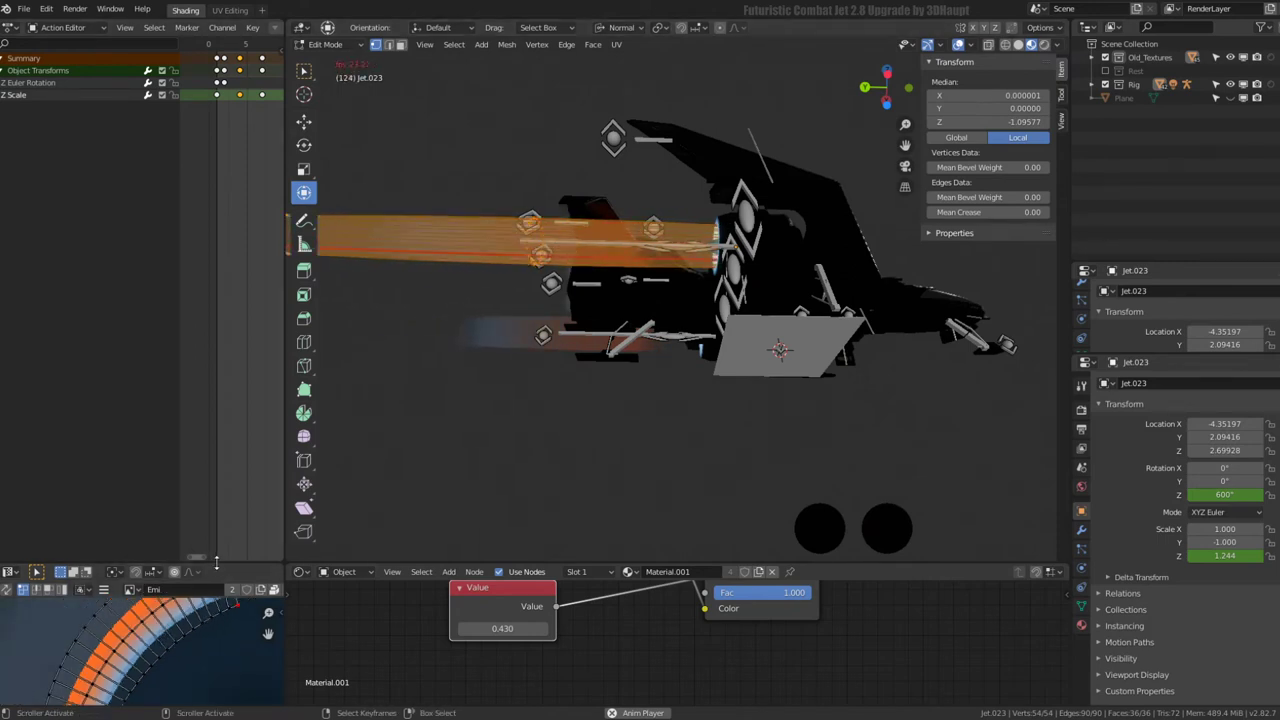
{"action": "left_click_drag", "start_coordinate": [216, 563], "coordinate": [216, 425]}
{"action": "key", "text": "Tab"}
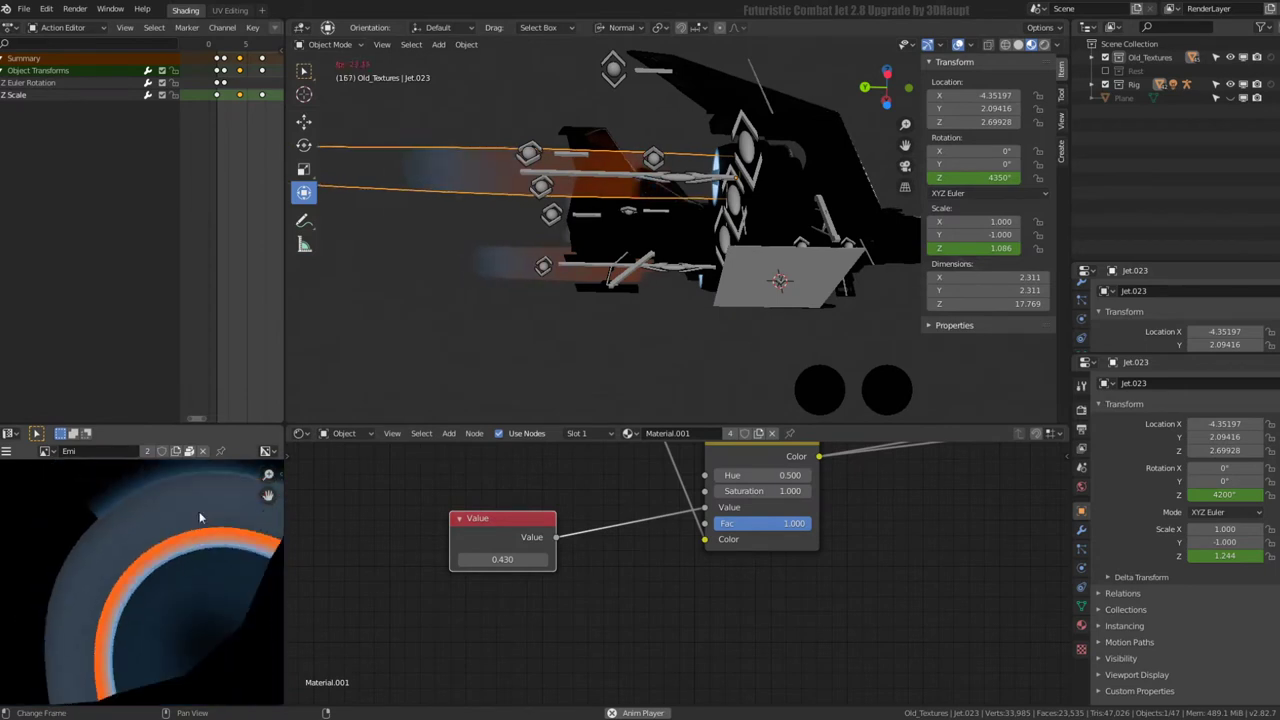
- Slide Jet.023's flame UVs along the orange flame texture in Edit Mode, then return to Object Mode
{"action": "key", "text": "Tab"}
{"action": "scroll", "coordinate": [165, 577], "scroll_direction": "up", "scroll_amount": 2}
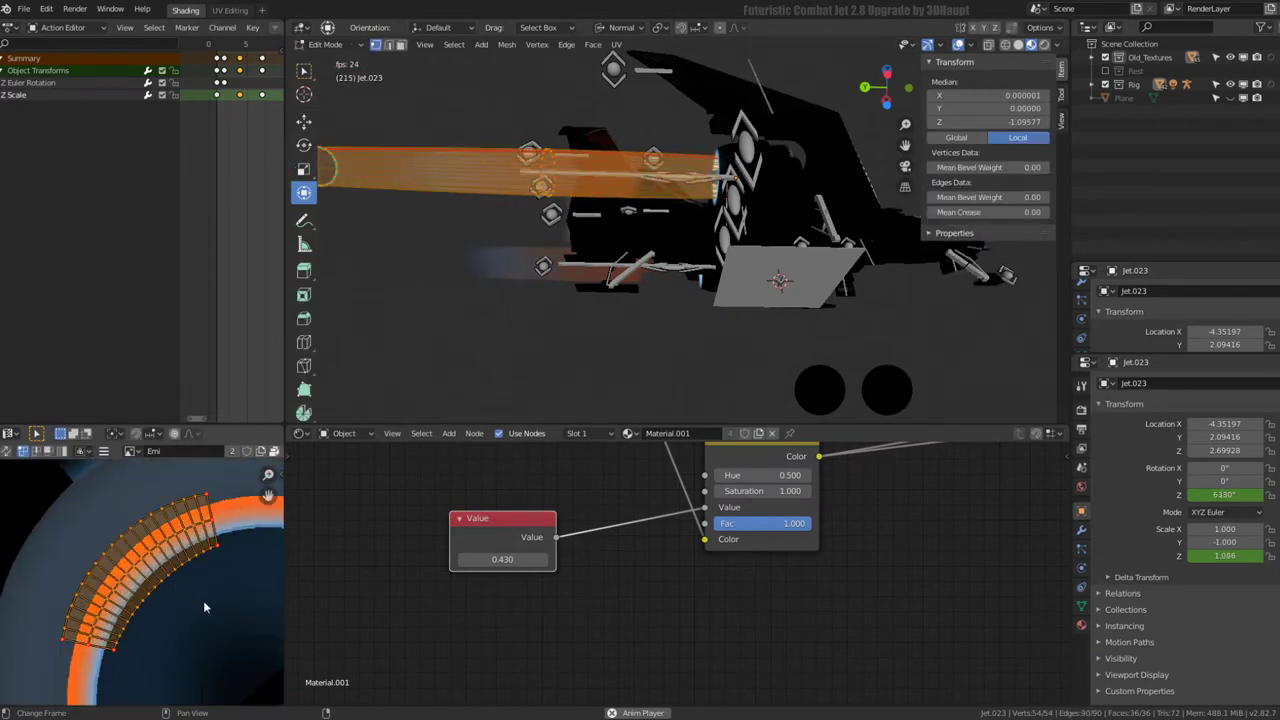
{"action": "key", "text": "g"}
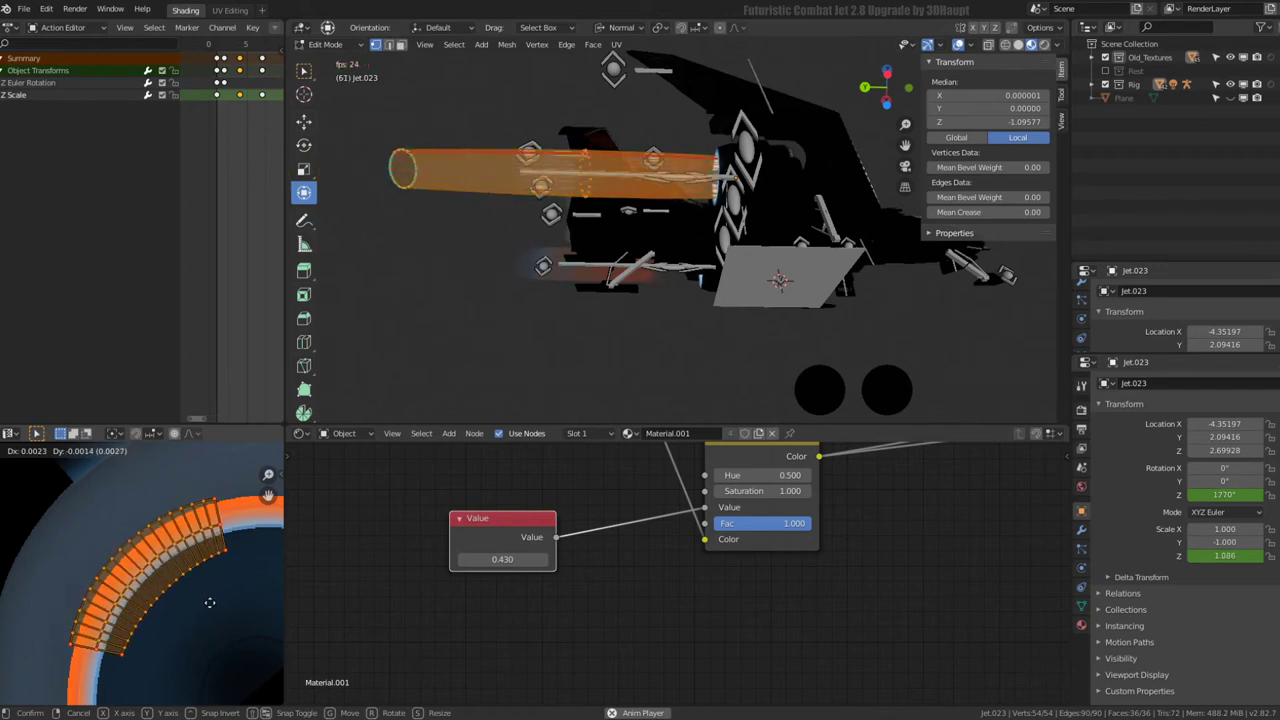
{"action": "left_click", "coordinate": [212, 602]}
{"action": "key", "text": "Tab"}
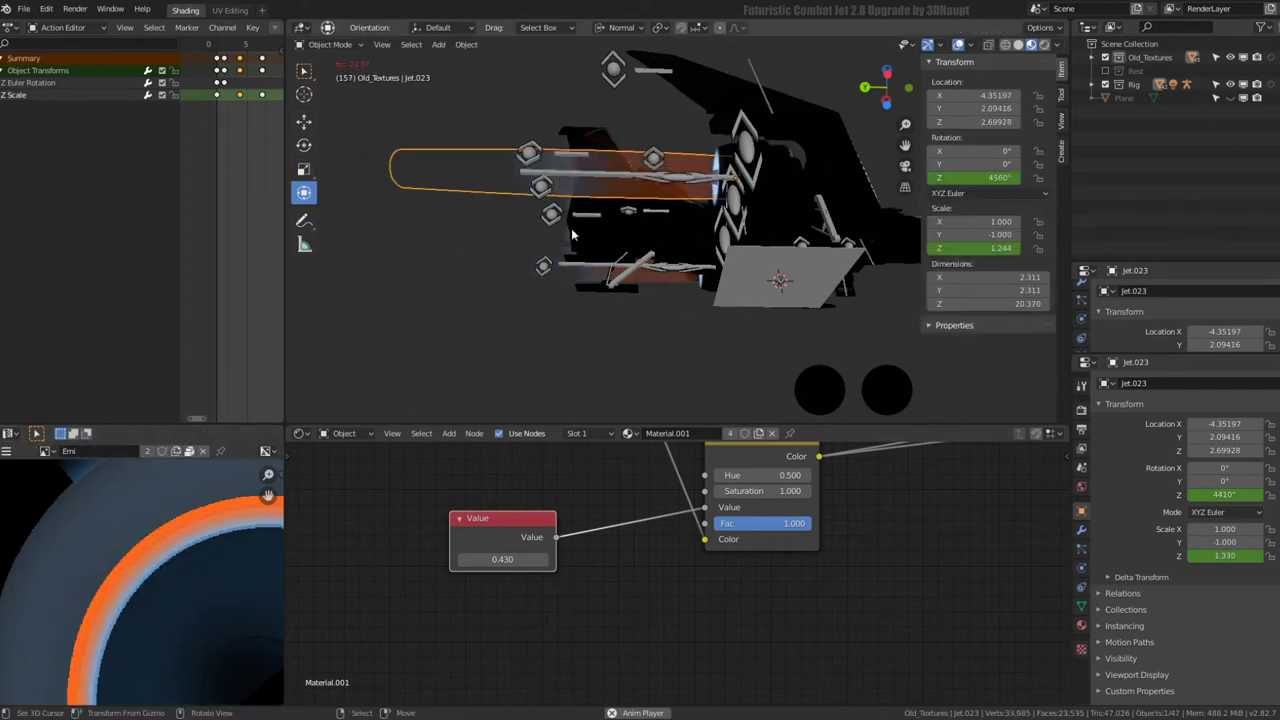
{"action": "mouse_move", "coordinate": [520, 260]}
{"action": "middle_mouse_down"}
{"action": "mouse_move", "coordinate": [596, 300]}
{"action": "mouse_move", "coordinate": [842, 287]}
{"action": "mouse_move", "coordinate": [677, 278]}
{"action": "middle_mouse_up"}
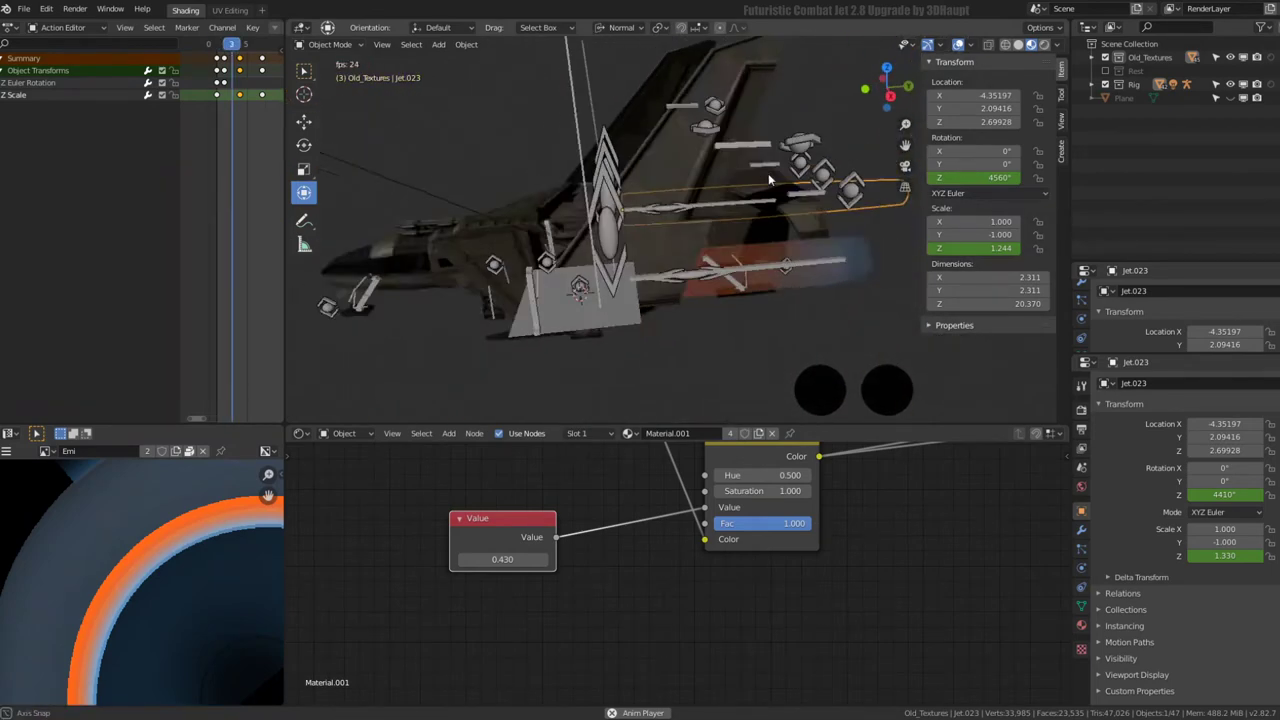
- Put the Rig in Pose Mode, select all bones and view the jet from below
{"action": "left_click", "coordinate": [661, 266]}
{"action": "key", "text": "ctrl+Tab"}
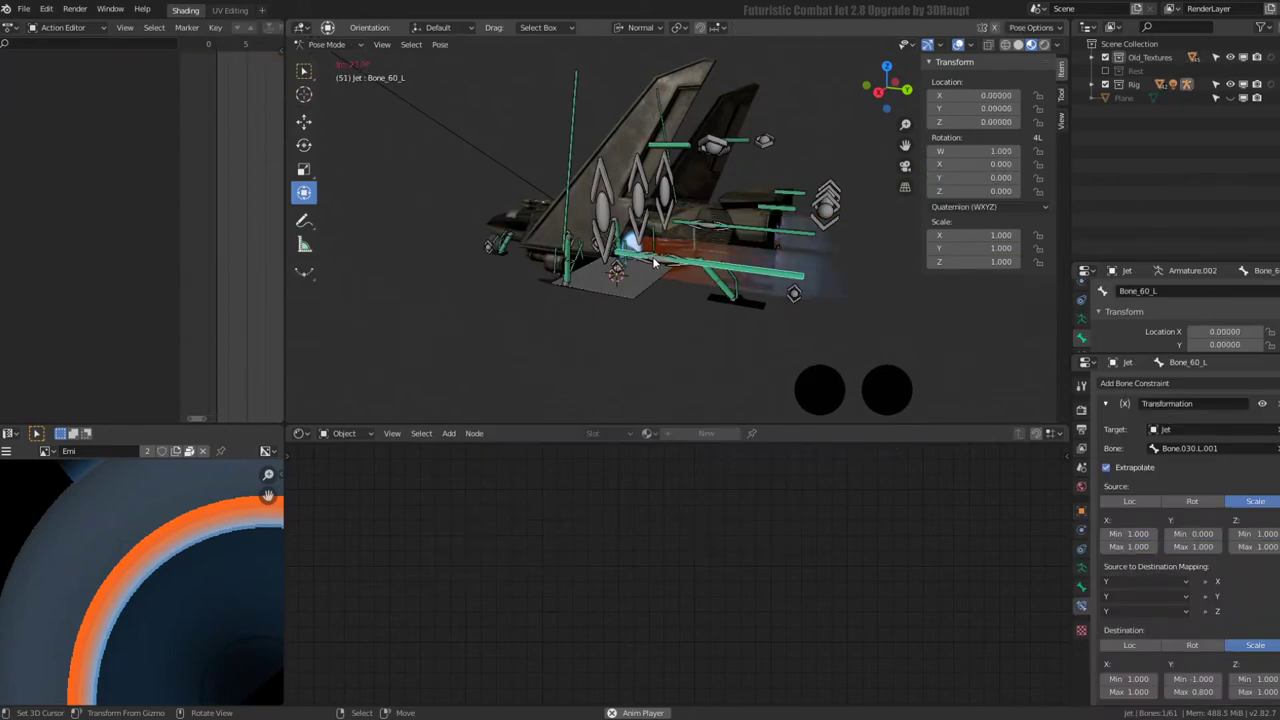
{"action": "key", "text": "a"}
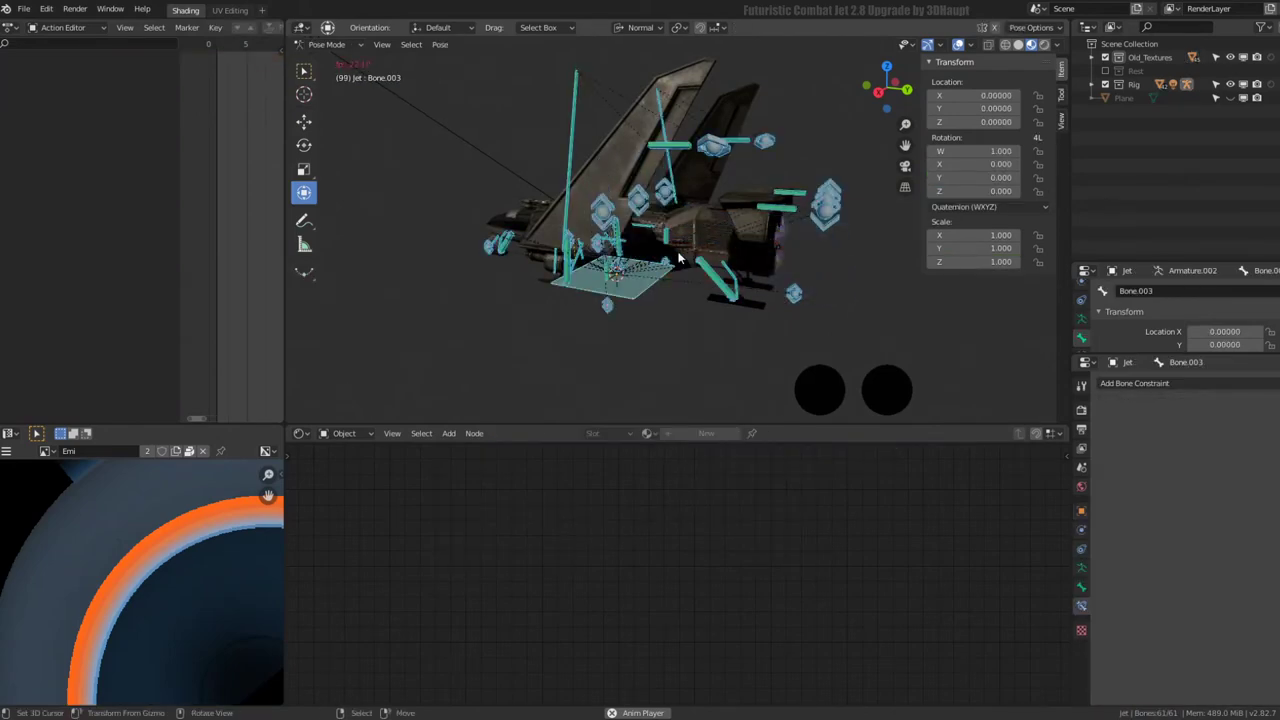
{"action": "scroll", "coordinate": [668, 245], "scroll_direction": "up", "scroll_amount": 3}
{"action": "scroll", "coordinate": [665, 235], "scroll_direction": "up", "scroll_amount": 3}
{"action": "scroll", "coordinate": [661, 222], "scroll_direction": "up", "scroll_amount": 2}
{"action": "middle_click_drag", "start_coordinate": [659, 220], "coordinate": [603, 244]}
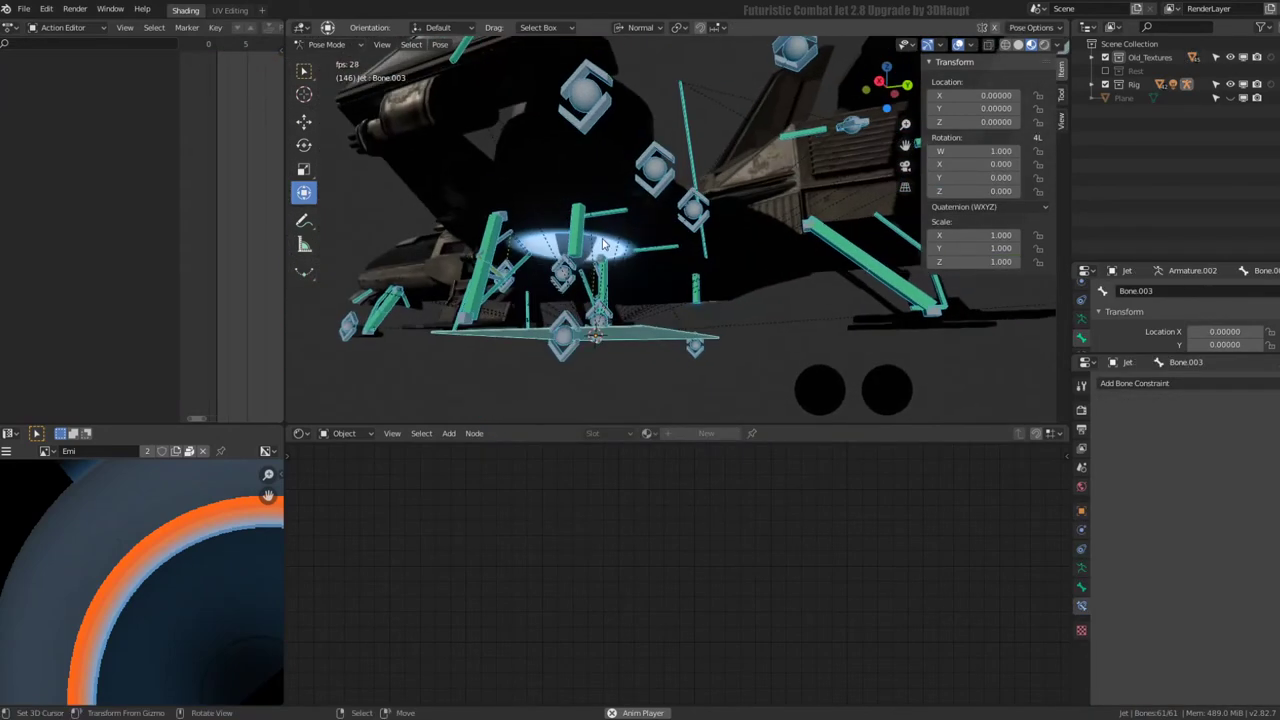
- Hide viewport overlays and scale Bone.030.L.001 to 1.803
{"action": "left_click", "coordinate": [564, 340]}
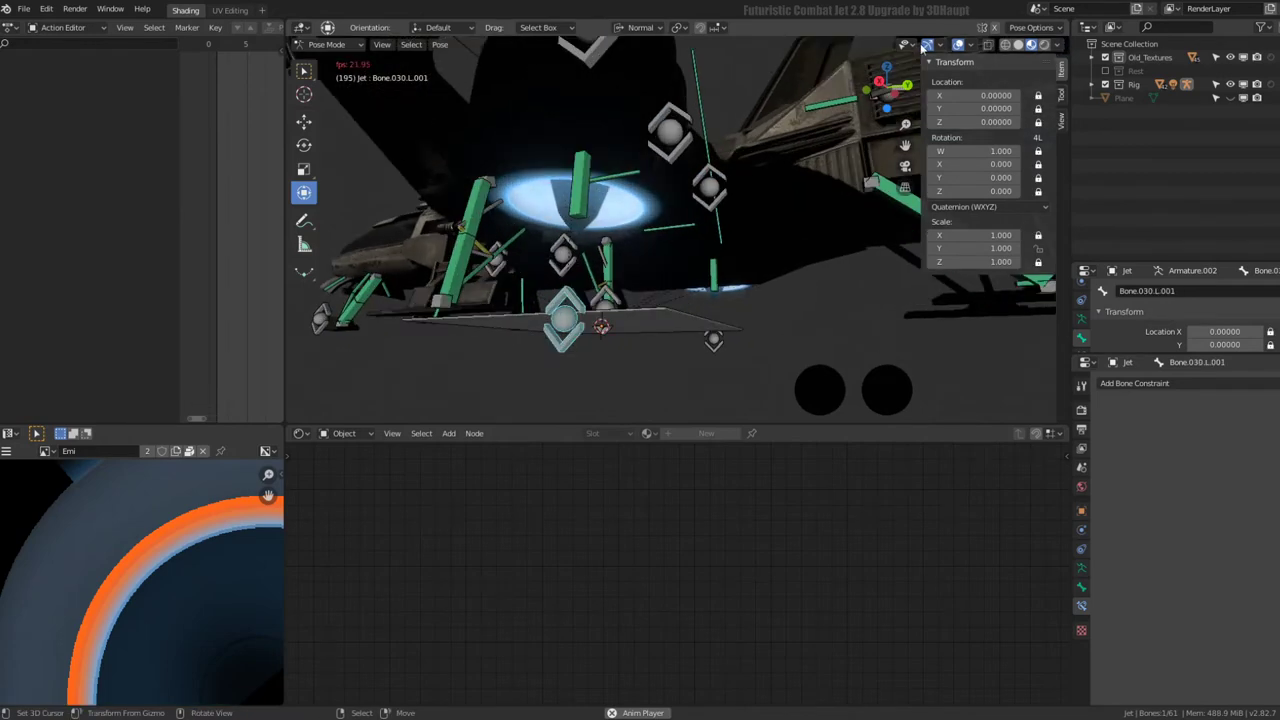
{"action": "left_click", "coordinate": [962, 45]}
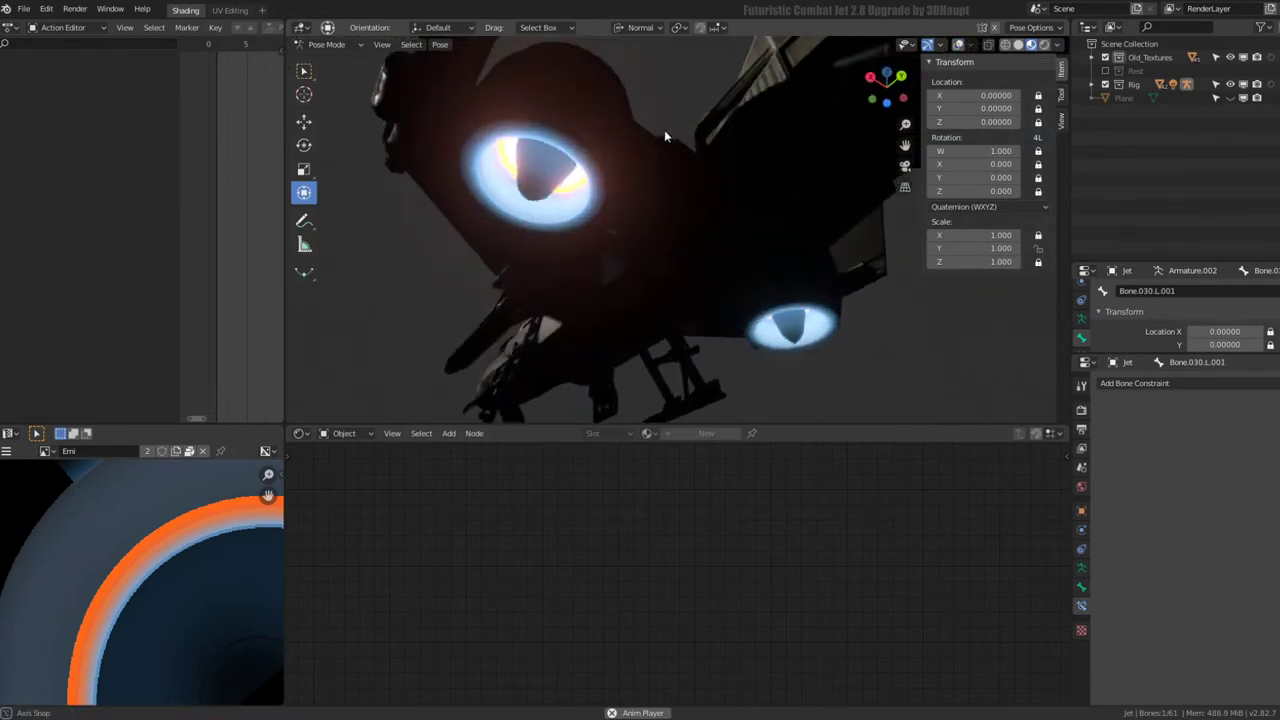
{"action": "key", "text": "s"}
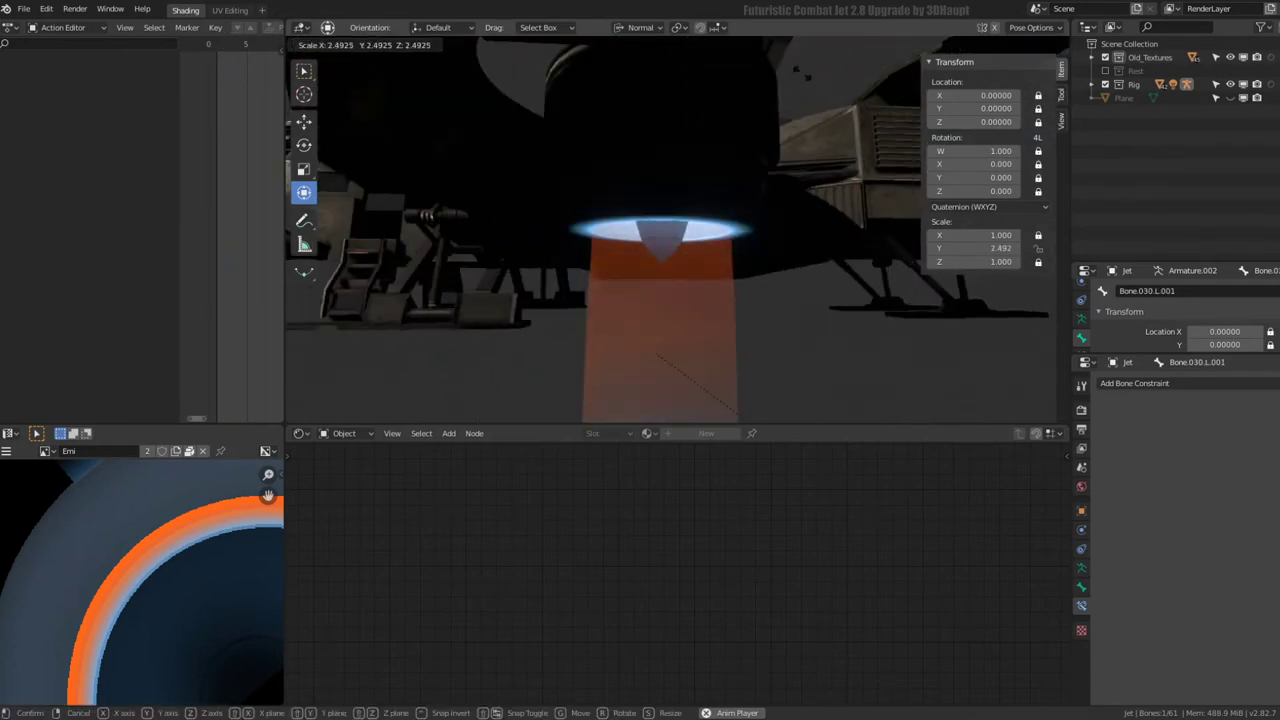
{"action": "left_click", "coordinate": [746, 55]}
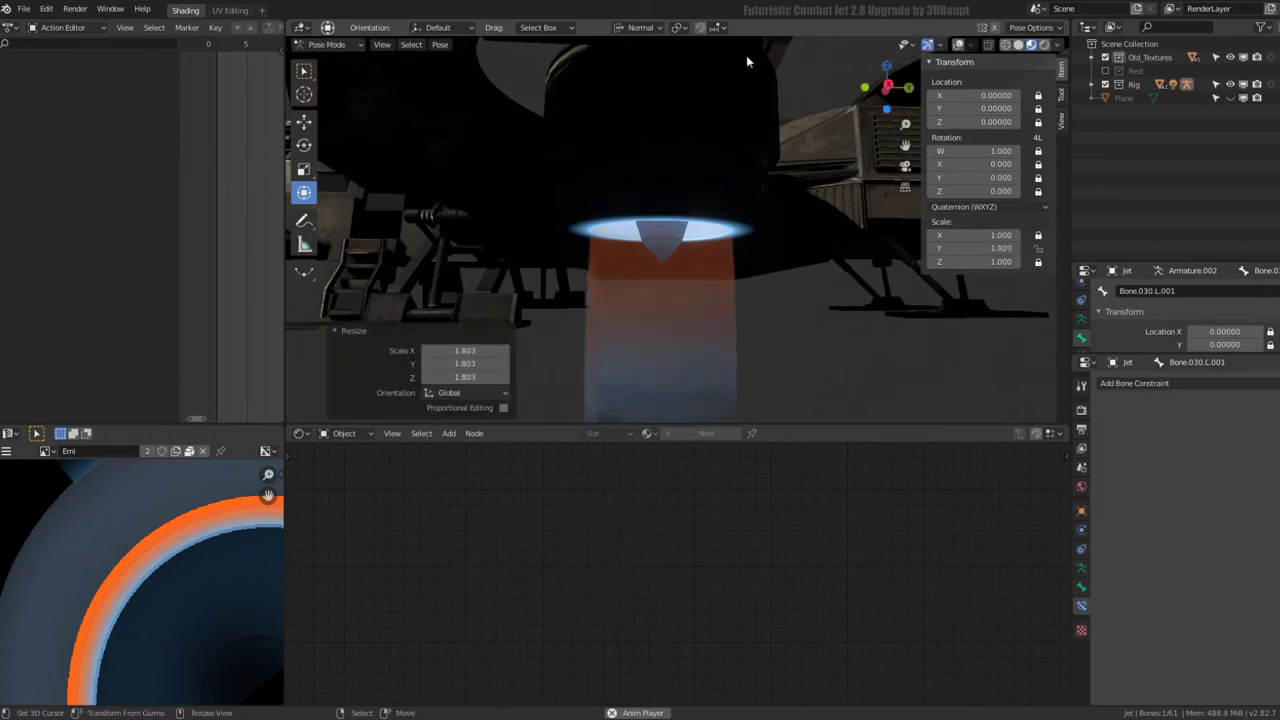
{"action": "mouse_move", "coordinate": [746, 55]}
{"action": "middle_mouse_down"}
{"action": "mouse_move", "coordinate": [707, 237]}
{"action": "mouse_move", "coordinate": [719, 342]}
{"action": "middle_mouse_up"}
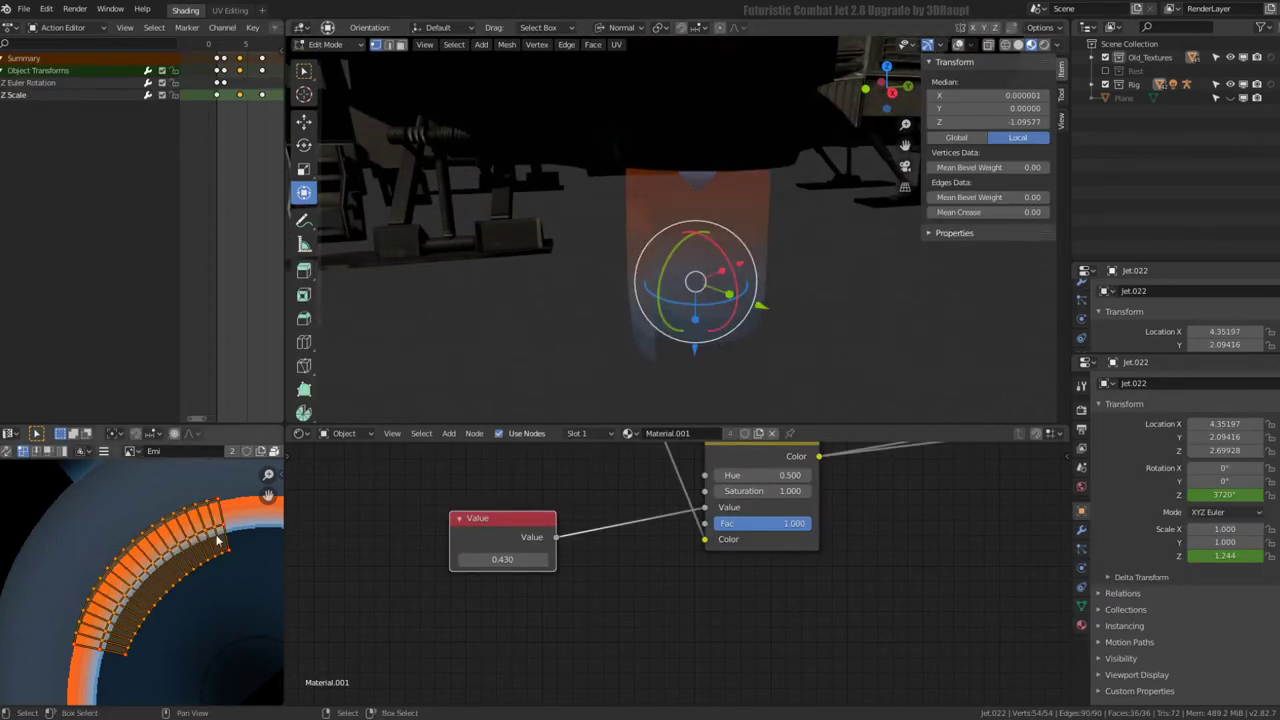
- Rotate the flame mesh's UVs
{"action": "key", "text": "r"}
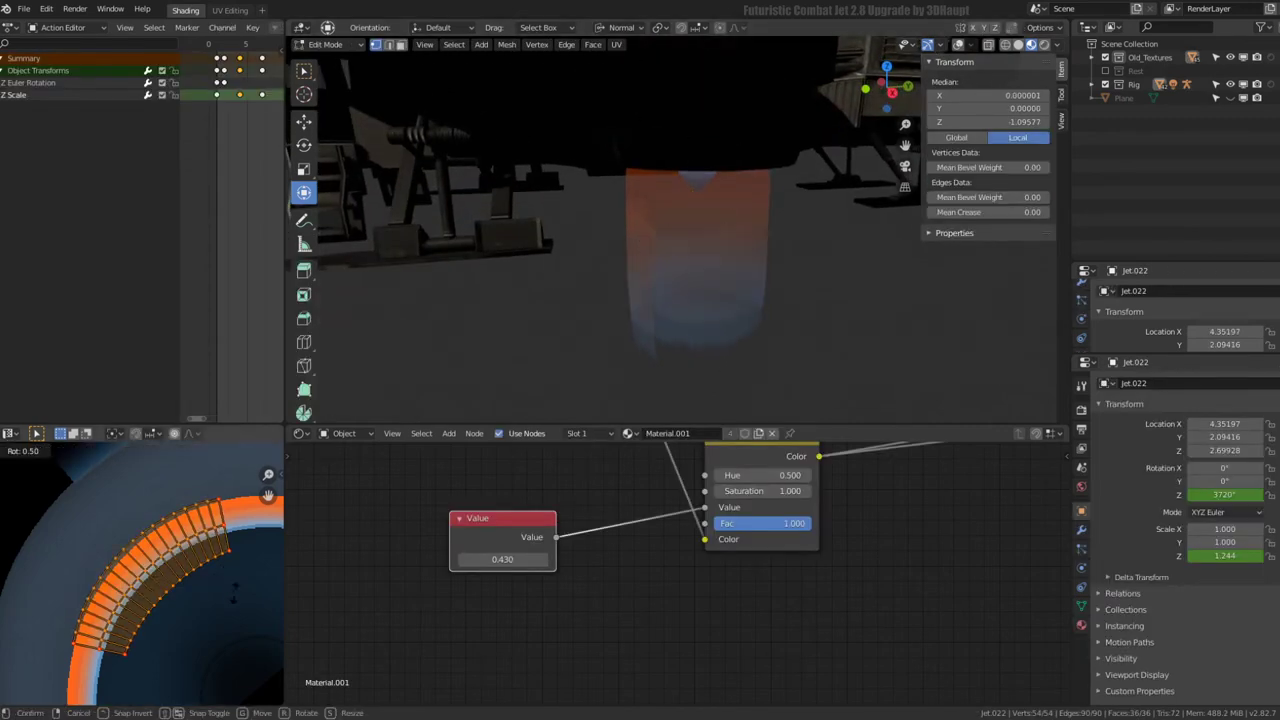
{"action": "left_click", "coordinate": [514, 386]}
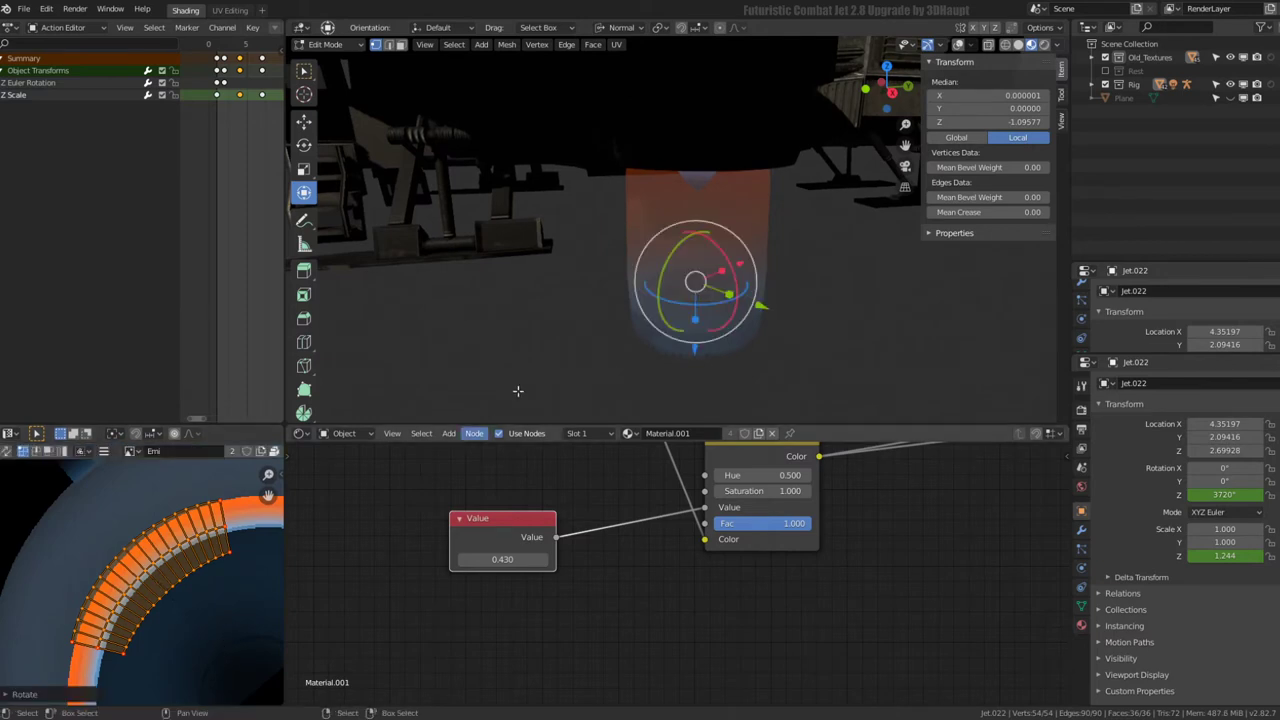
{"action": "mouse_move", "coordinate": [514, 386]}
{"action": "middle_mouse_down"}
{"action": "mouse_move", "coordinate": [695, 268]}
{"action": "mouse_move", "coordinate": [537, 249]}
{"action": "mouse_move", "coordinate": [601, 223]}
{"action": "mouse_move", "coordinate": [460, 266]}
{"action": "mouse_move", "coordinate": [684, 215]}
{"action": "middle_mouse_up"}
- Try inflating and scaling the flame mesh, cancel both, restore overlays and leave Edit Mode
{"action": "key", "text": "alt+s"}
{"action": "key", "text": "Escape"}
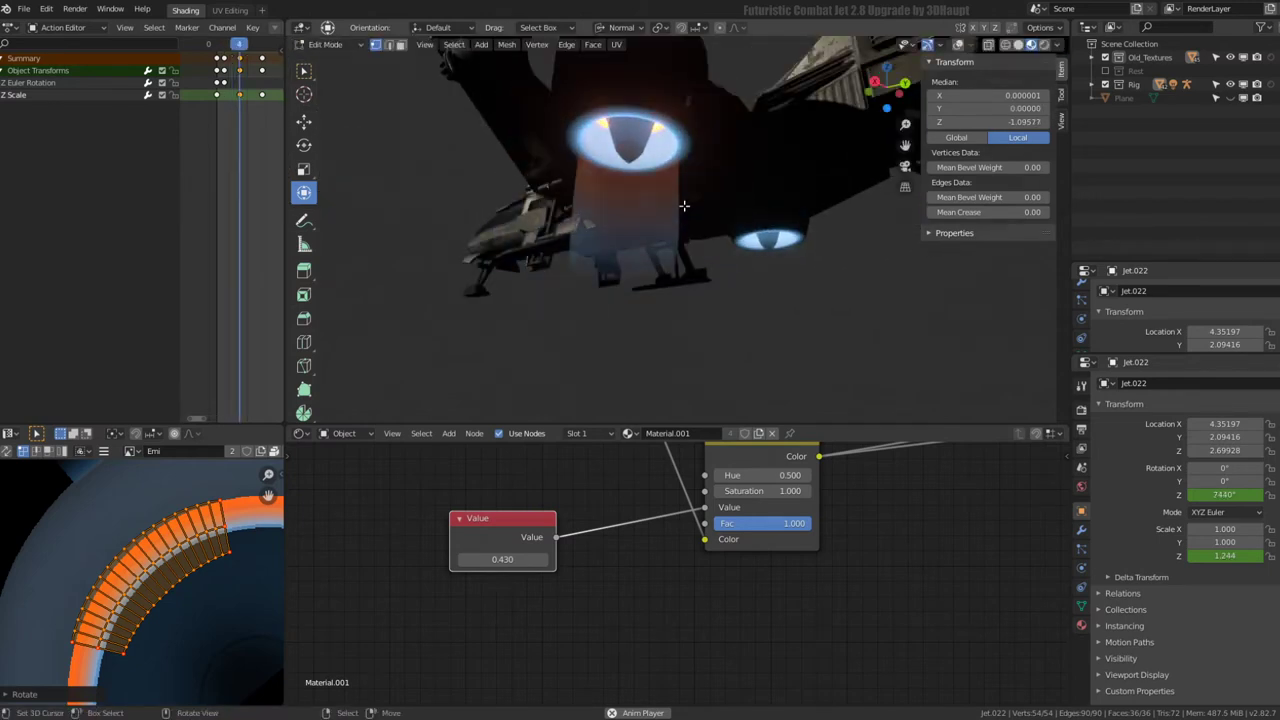
{"action": "key", "text": "s"}
{"action": "key", "text": "Escape"}
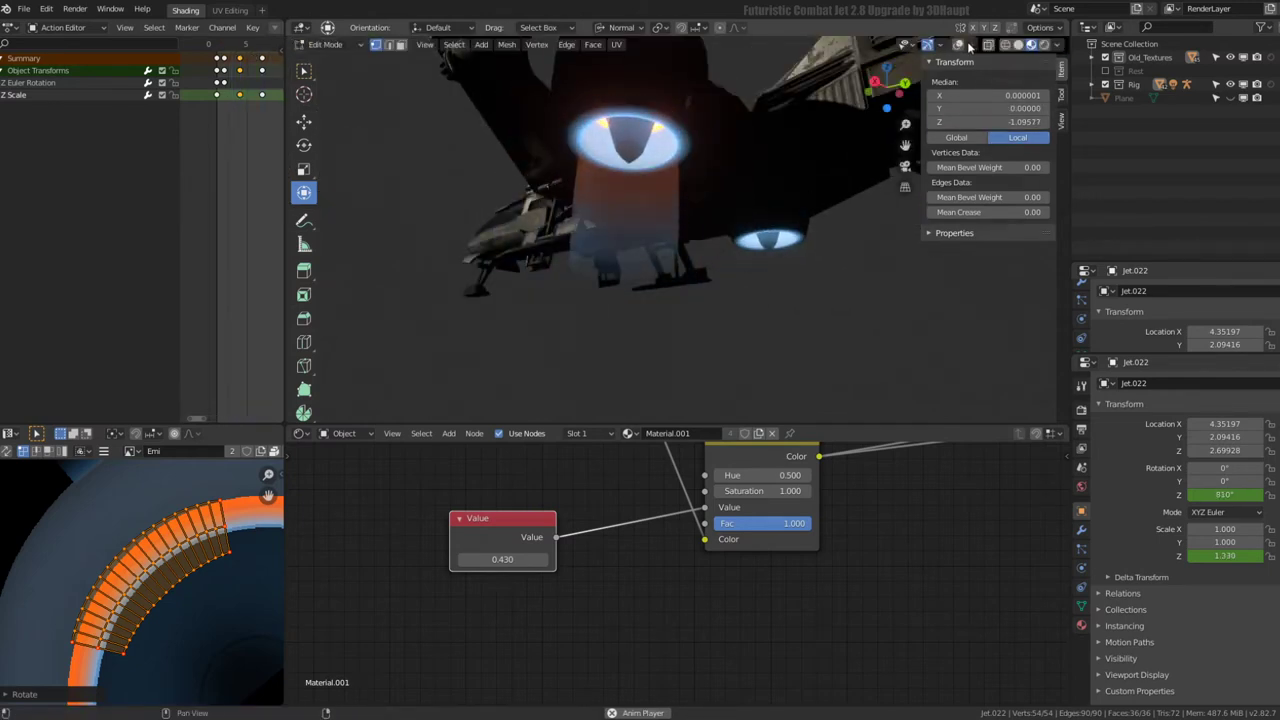
{"action": "left_click", "coordinate": [960, 44]}
{"action": "key", "text": "Tab"}
- With overlays hidden, stretch an engine bone's flame longer, then shrink it back
{"action": "left_click", "coordinate": [618, 241]}
{"action": "key", "text": "ctrl+Tab"}
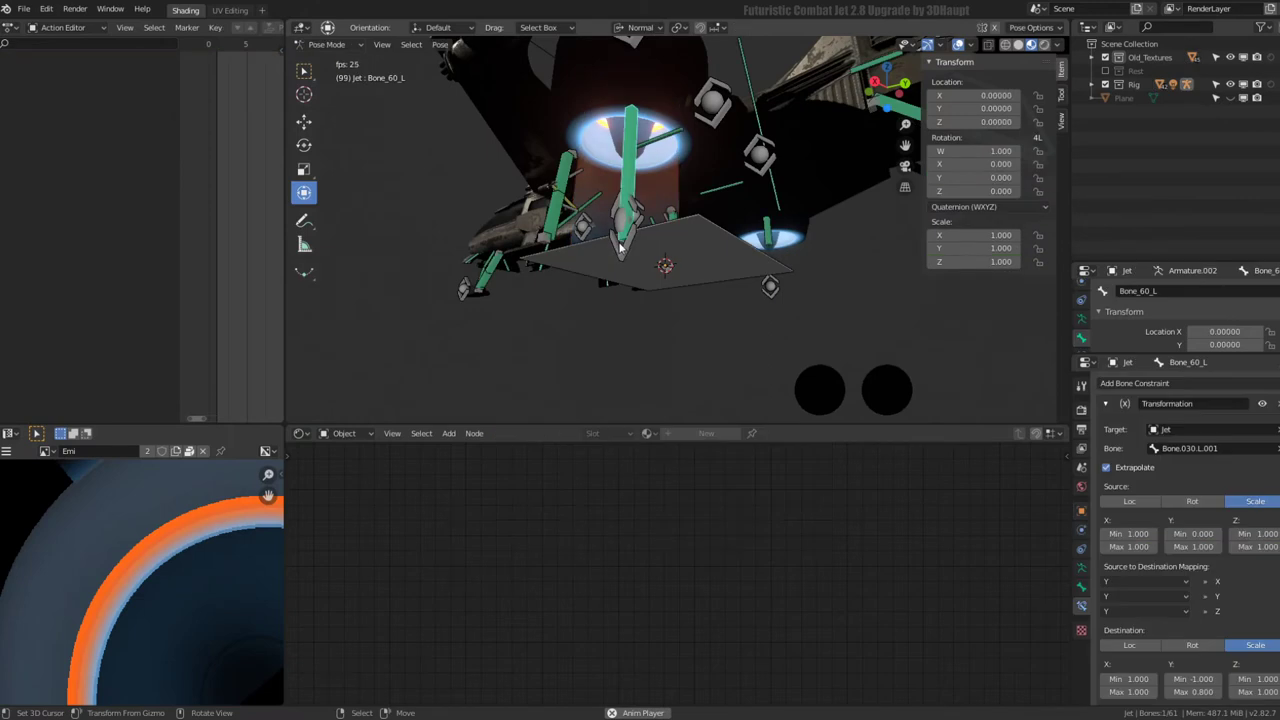
{"action": "left_click", "coordinate": [610, 228]}
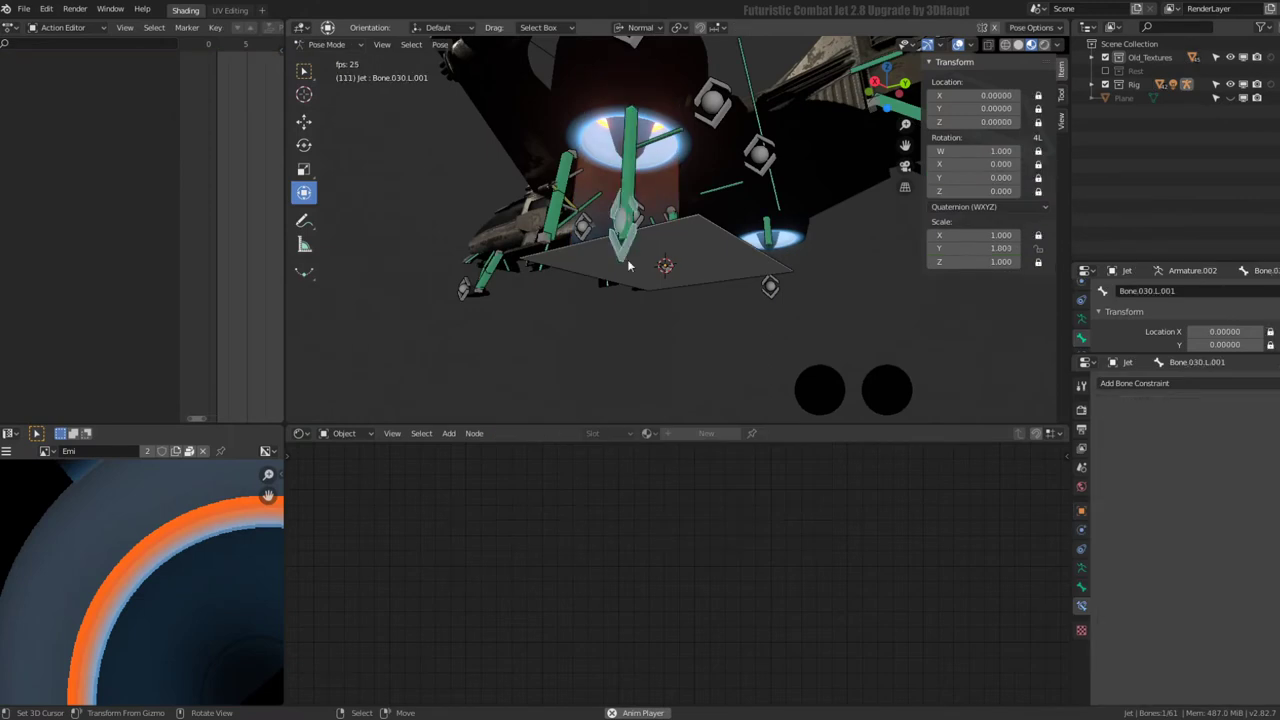
{"action": "left_click", "coordinate": [960, 44]}
{"action": "mouse_move", "coordinate": [628, 235]}
{"action": "middle_mouse_down"}
{"action": "mouse_move", "coordinate": [709, 182]}
{"action": "mouse_move", "coordinate": [720, 277]}
{"action": "mouse_move", "coordinate": [646, 271]}
{"action": "mouse_move", "coordinate": [663, 209]}
{"action": "middle_mouse_up"}
{"action": "key", "text": "s"}
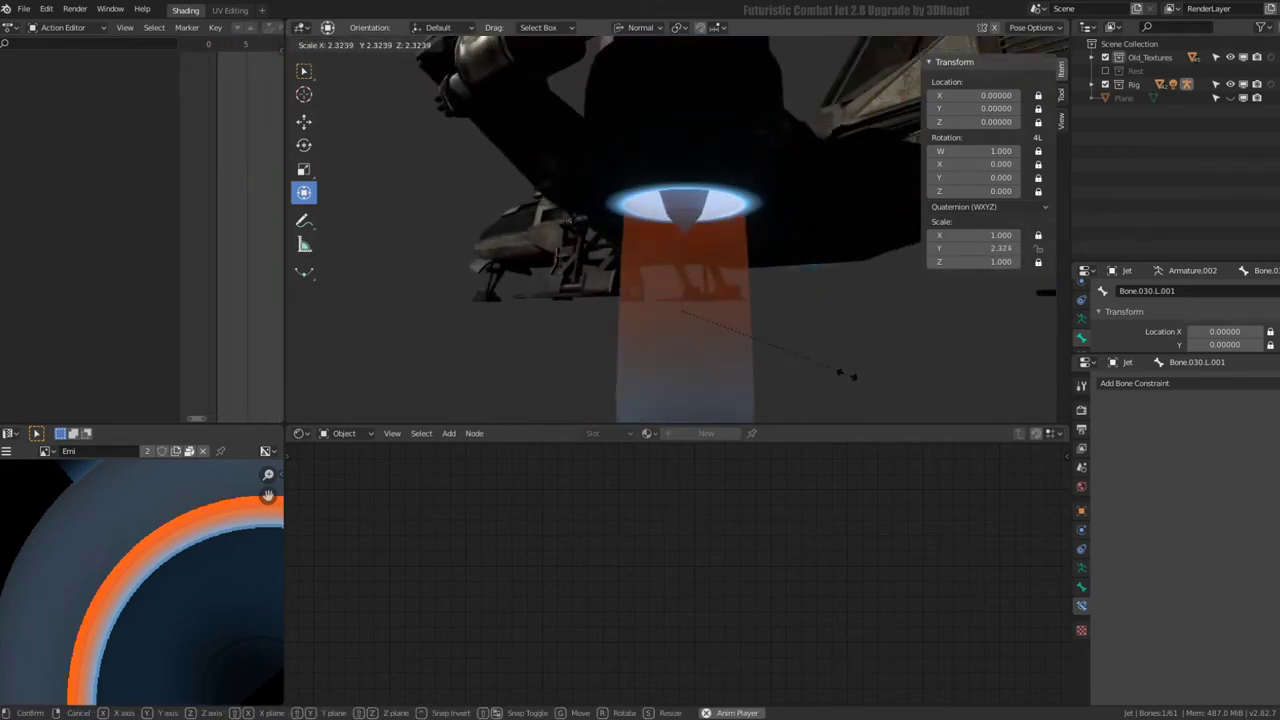
{"action": "left_click", "coordinate": [847, 375]}
{"action": "scroll", "coordinate": [748, 297], "scroll_direction": "down", "scroll_amount": 5}
{"action": "mouse_move", "coordinate": [798, 336]}
{"action": "middle_mouse_down"}
{"action": "mouse_move", "coordinate": [741, 212]}
{"action": "mouse_move", "coordinate": [695, 257]}
{"action": "mouse_move", "coordinate": [737, 277]}
{"action": "middle_mouse_up"}
{"action": "key", "text": "s"}
{"action": "left_click", "coordinate": [714, 246]}
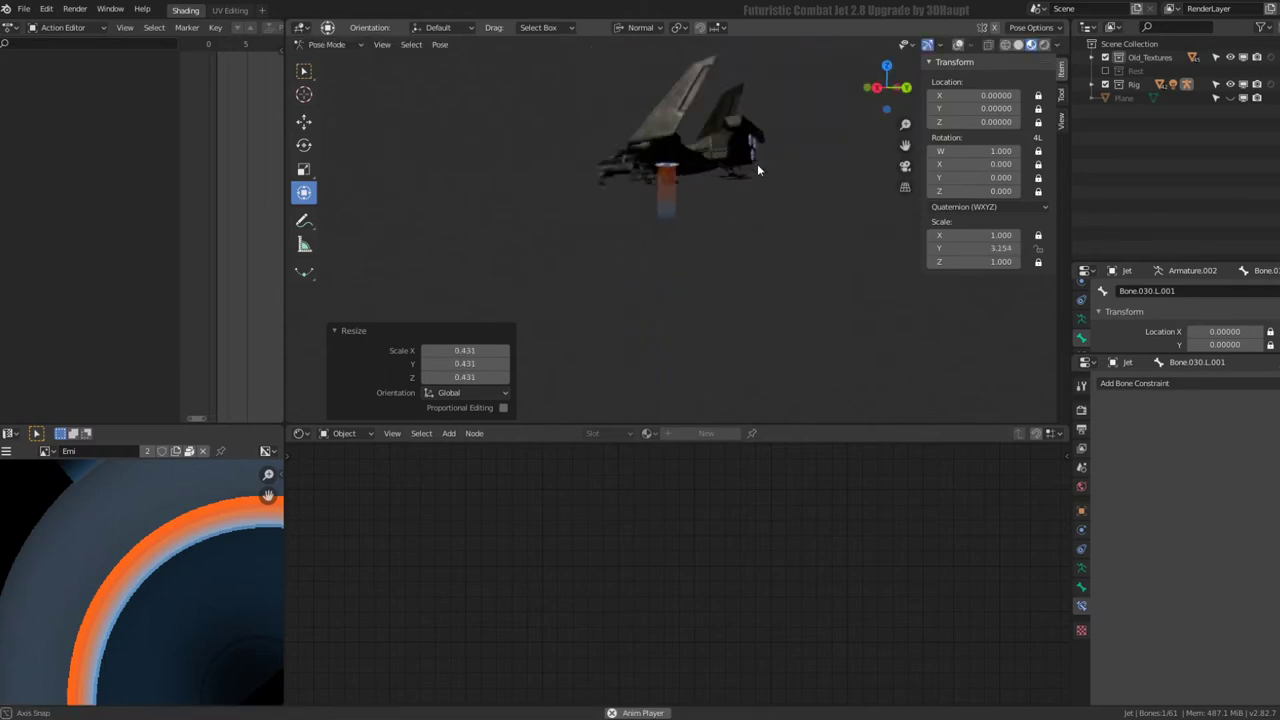
- Show the bones again and rescale bone C
{"action": "left_click", "coordinate": [958, 46]}
{"action": "key", "text": "a"}
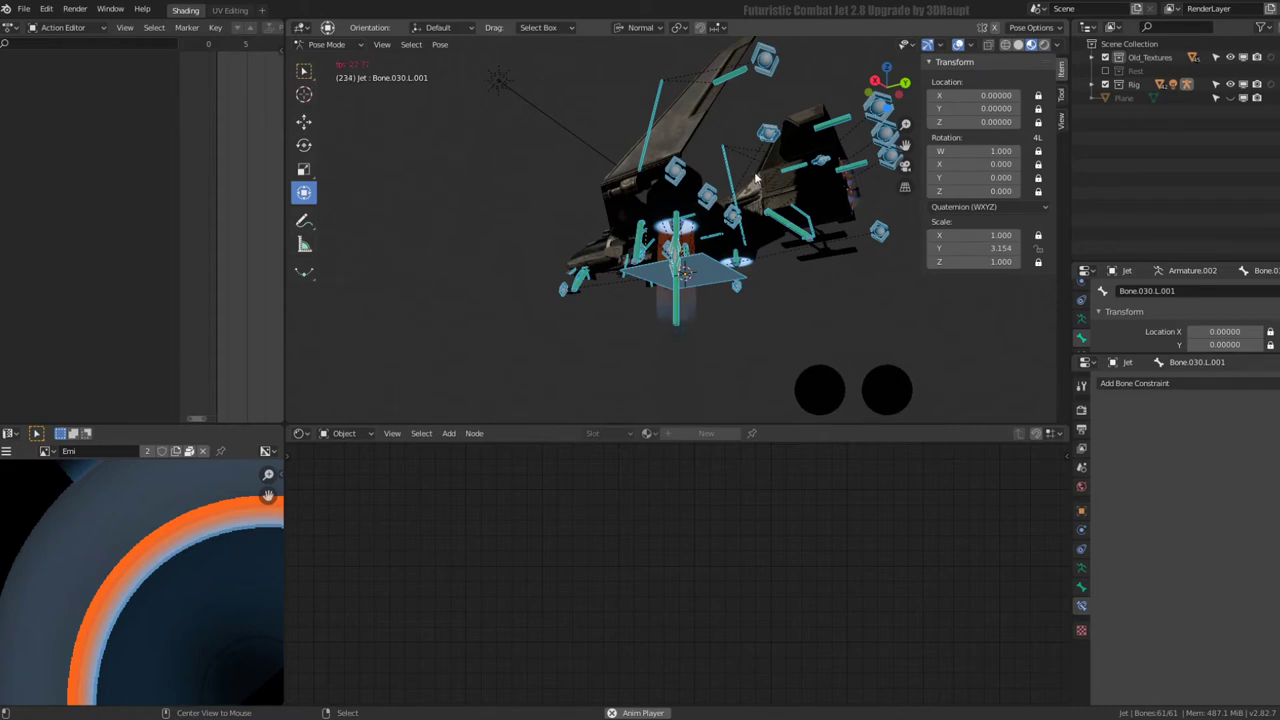
{"action": "left_click", "coordinate": [714, 200]}
{"action": "key", "text": "s"}
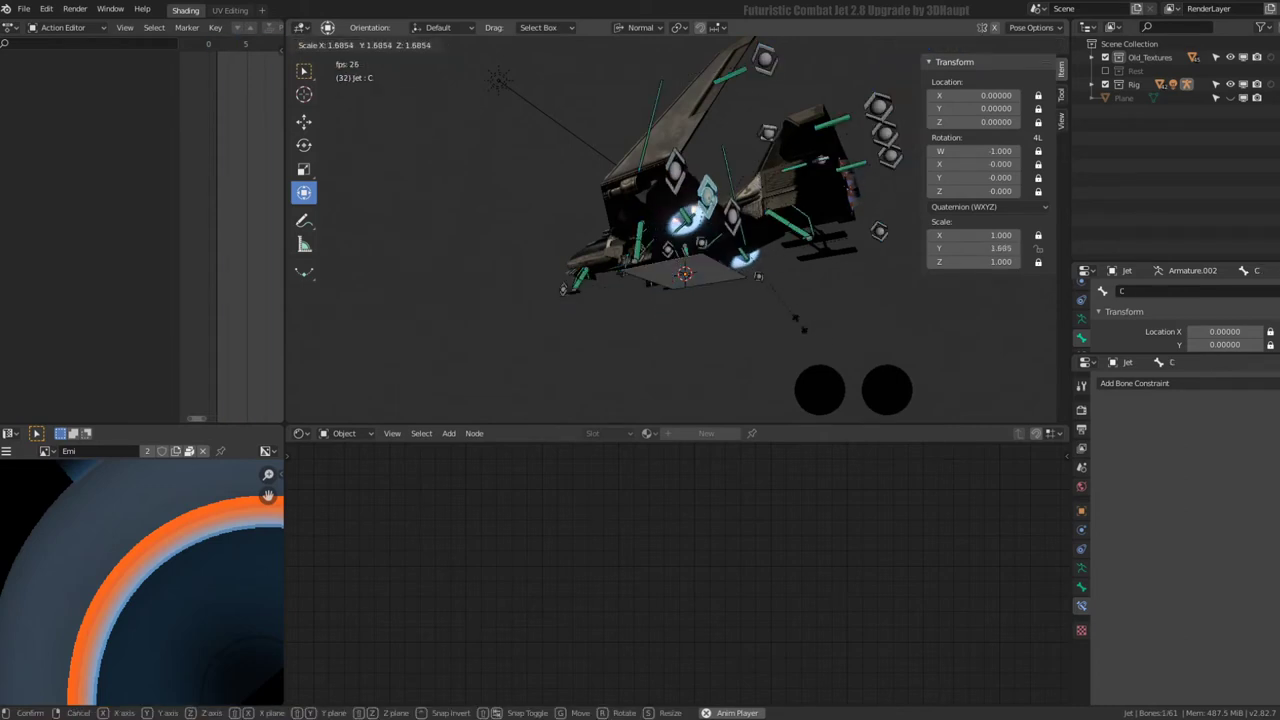
{"action": "left_click", "coordinate": [873, 363]}
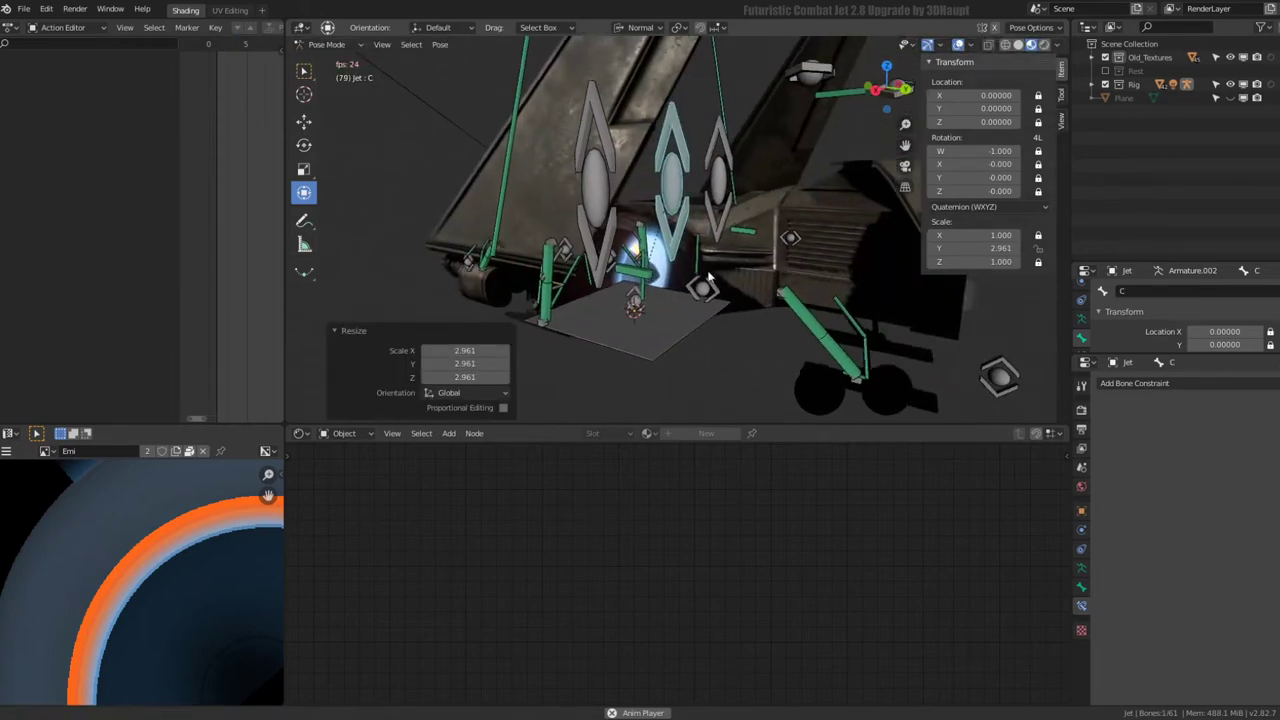
- Scale Bone.030.L.001 and Bone.030.R.001 so both engine flames stretch longer
{"action": "left_click", "coordinate": [704, 307]}
{"action": "left_click", "coordinate": [714, 289]}
{"action": "key", "text": "s"}
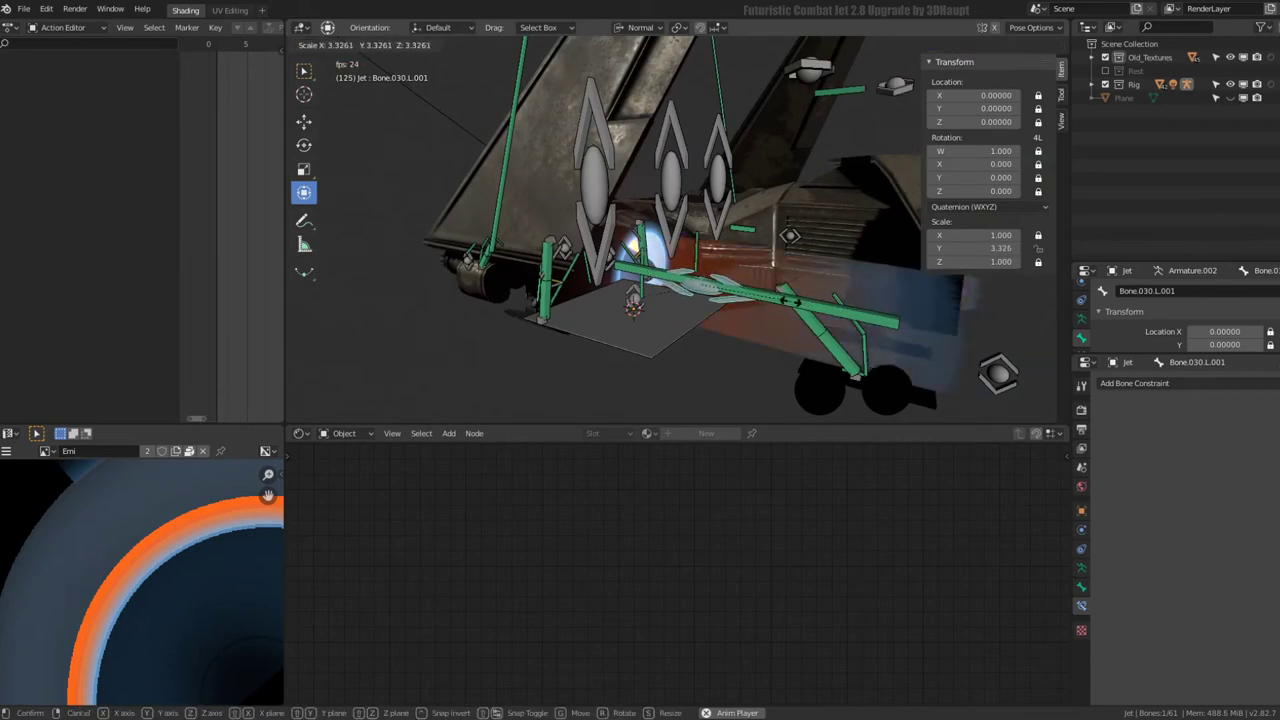
{"action": "left_click", "coordinate": [790, 236]}
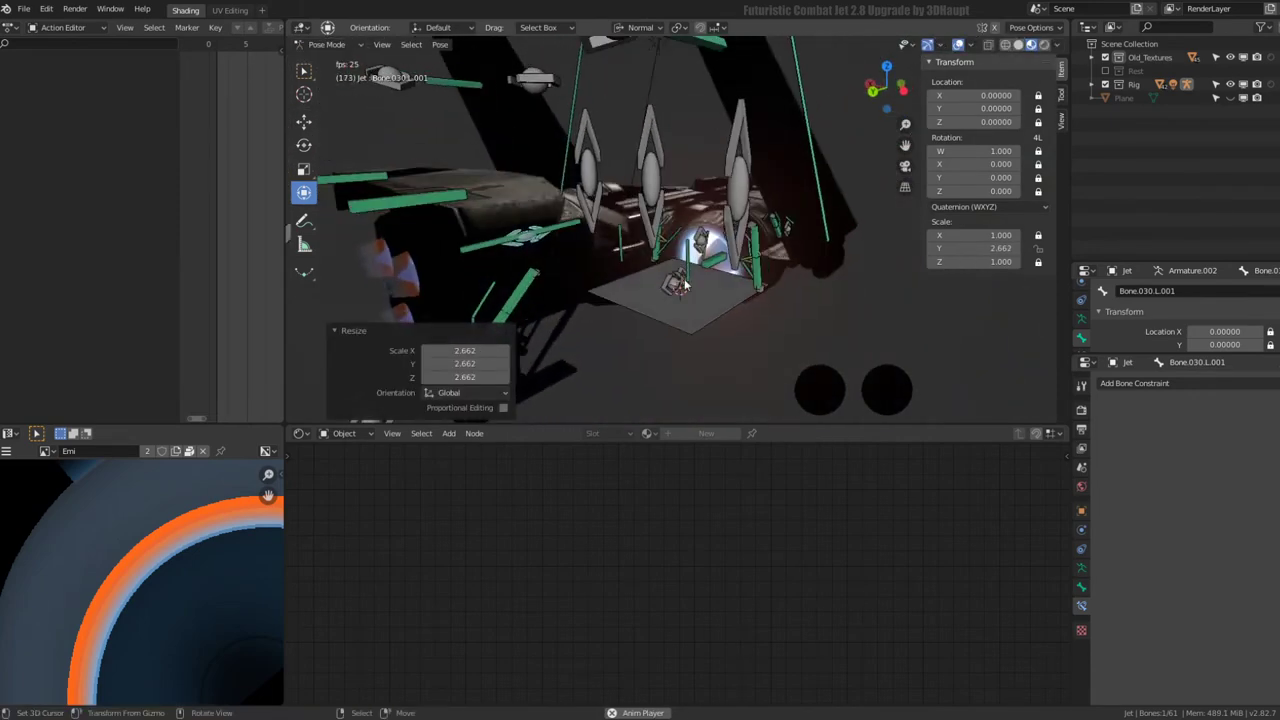
{"action": "left_click", "coordinate": [676, 285]}
{"action": "key", "text": "s"}
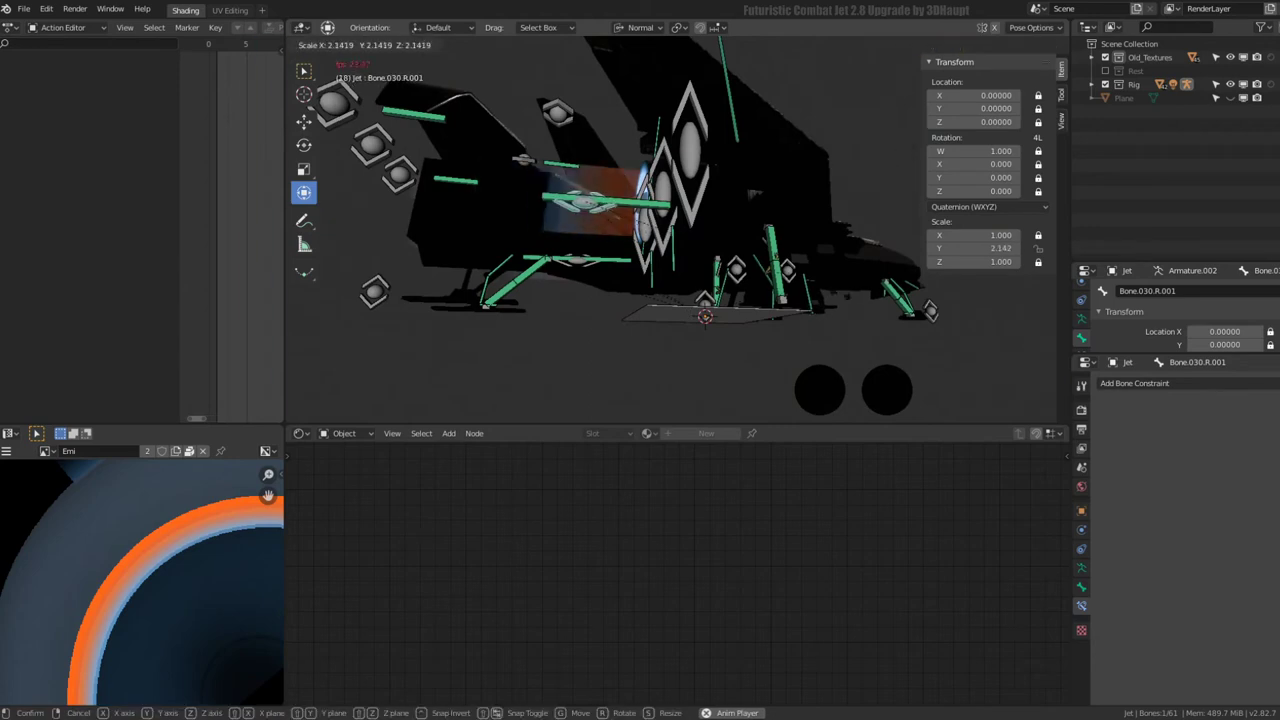
{"action": "left_click", "coordinate": [685, 287]}
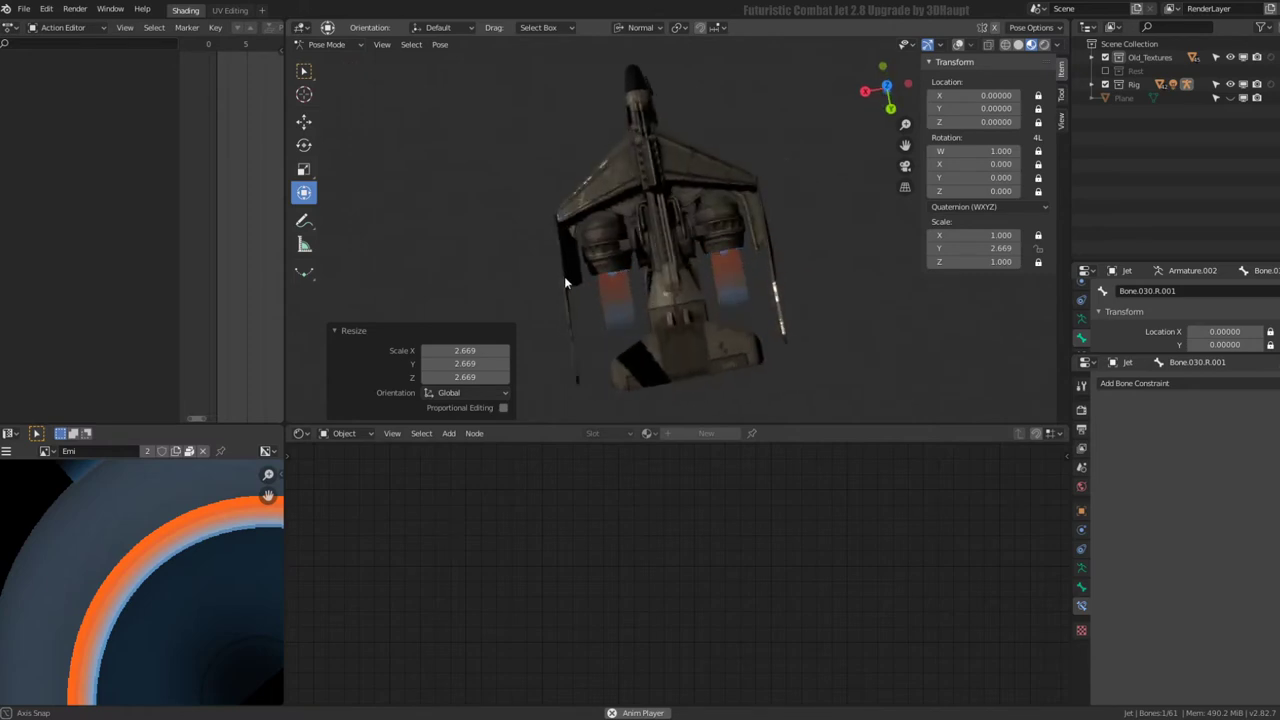
{"action": "mouse_move", "coordinate": [564, 276]}
{"action": "middle_mouse_down"}
{"action": "mouse_move", "coordinate": [511, 182]}
{"action": "mouse_move", "coordinate": [434, 129]}
{"action": "mouse_move", "coordinate": [412, 48]}
{"action": "mouse_move", "coordinate": [546, 391]}
{"action": "mouse_move", "coordinate": [717, 414]}
{"action": "mouse_move", "coordinate": [700, 89]}
{"action": "mouse_move", "coordinate": [723, 186]}
{"action": "mouse_move", "coordinate": [641, 138]}
{"action": "middle_mouse_up"}
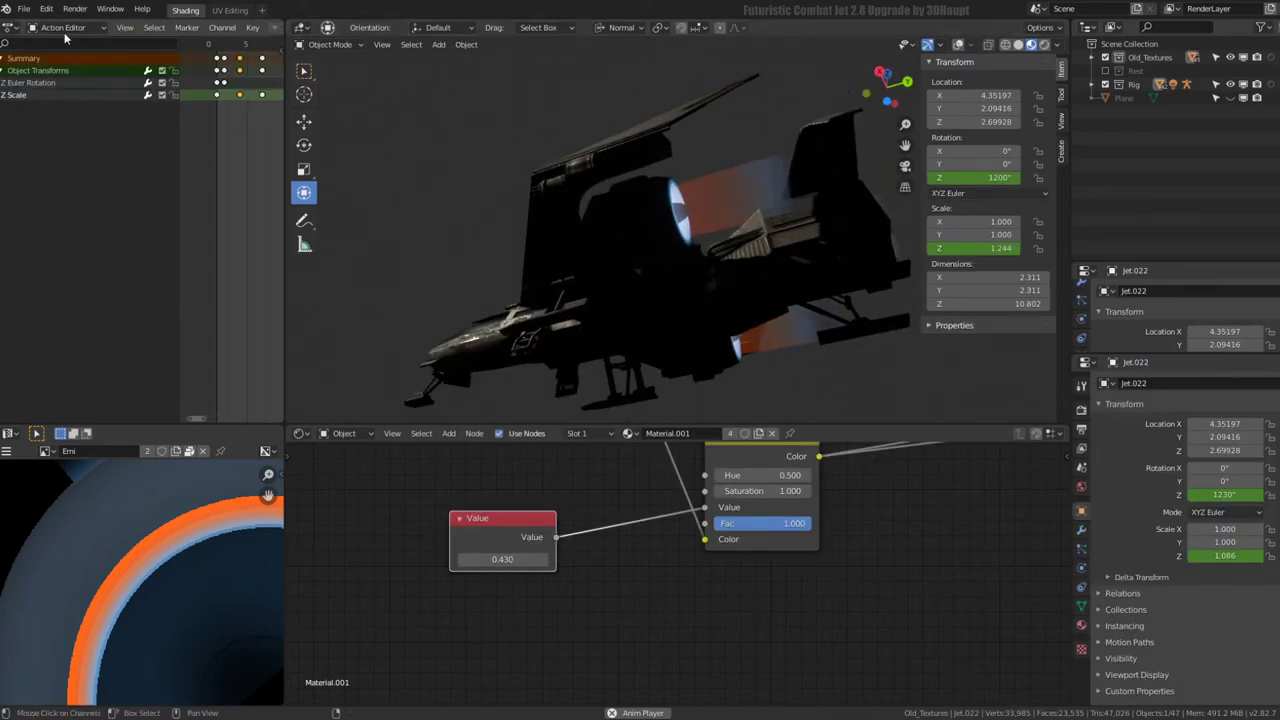
- Switch the action panel to the Graph Editor, frame all curves and widen it
{"action": "left_click", "coordinate": [10, 27]}
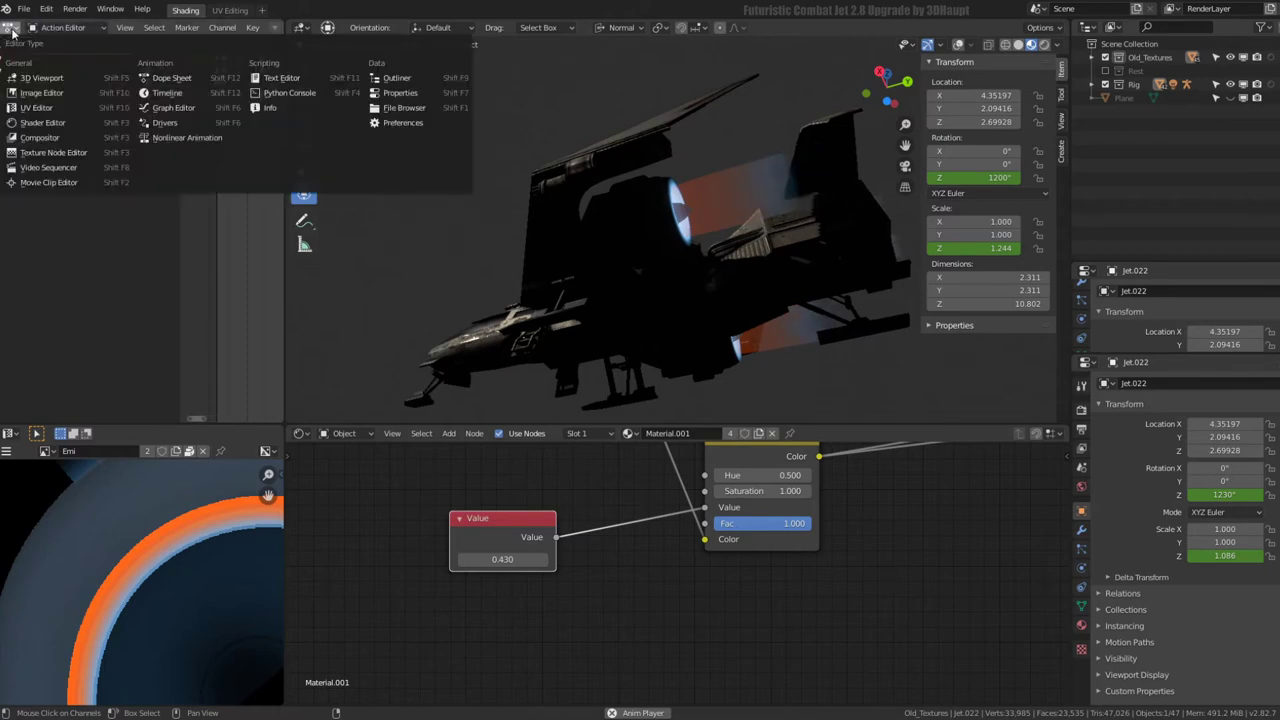
{"action": "key", "text": "Escape"}
{"action": "left_click", "coordinate": [13, 31]}
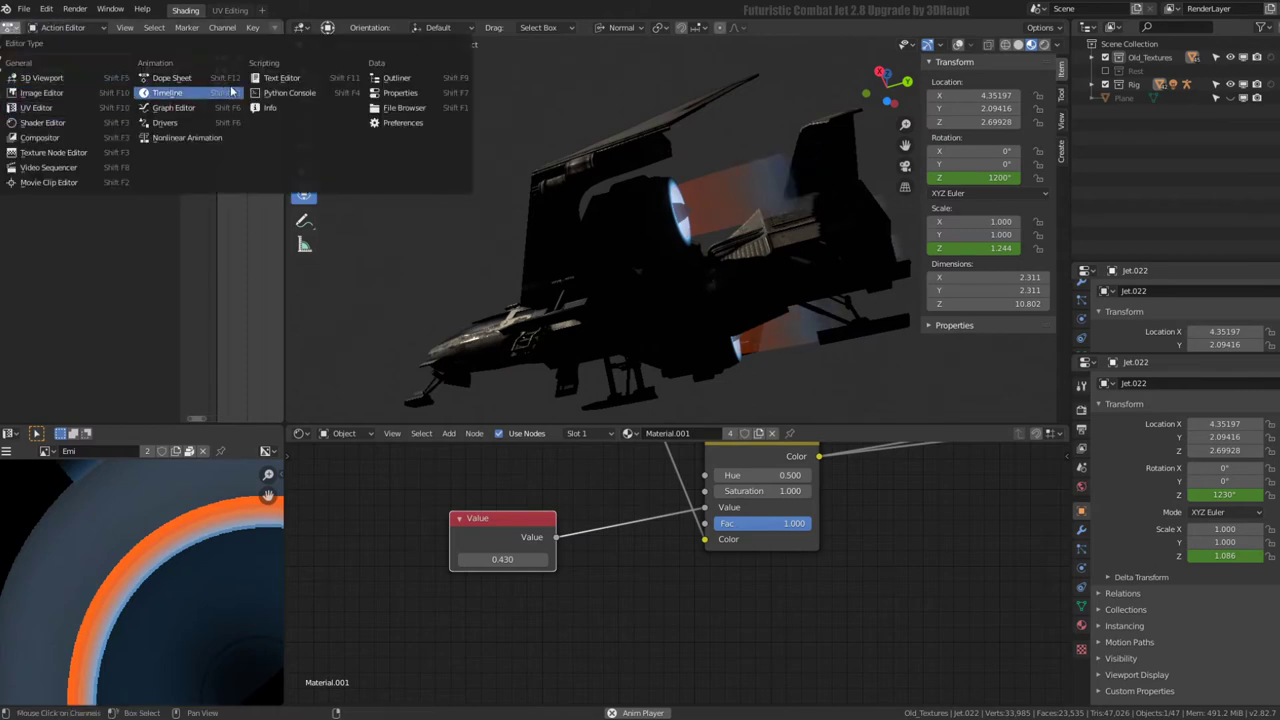
{"action": "left_click", "coordinate": [178, 110]}
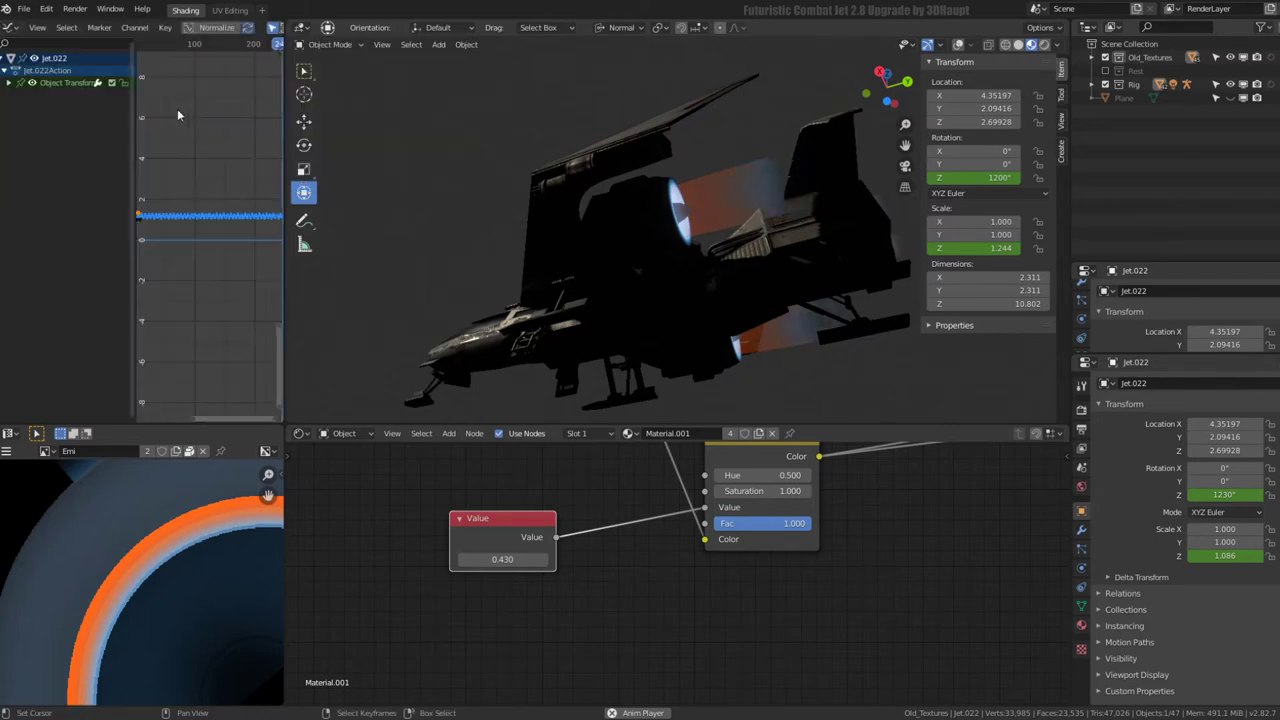
{"action": "left_click", "coordinate": [36, 28]}
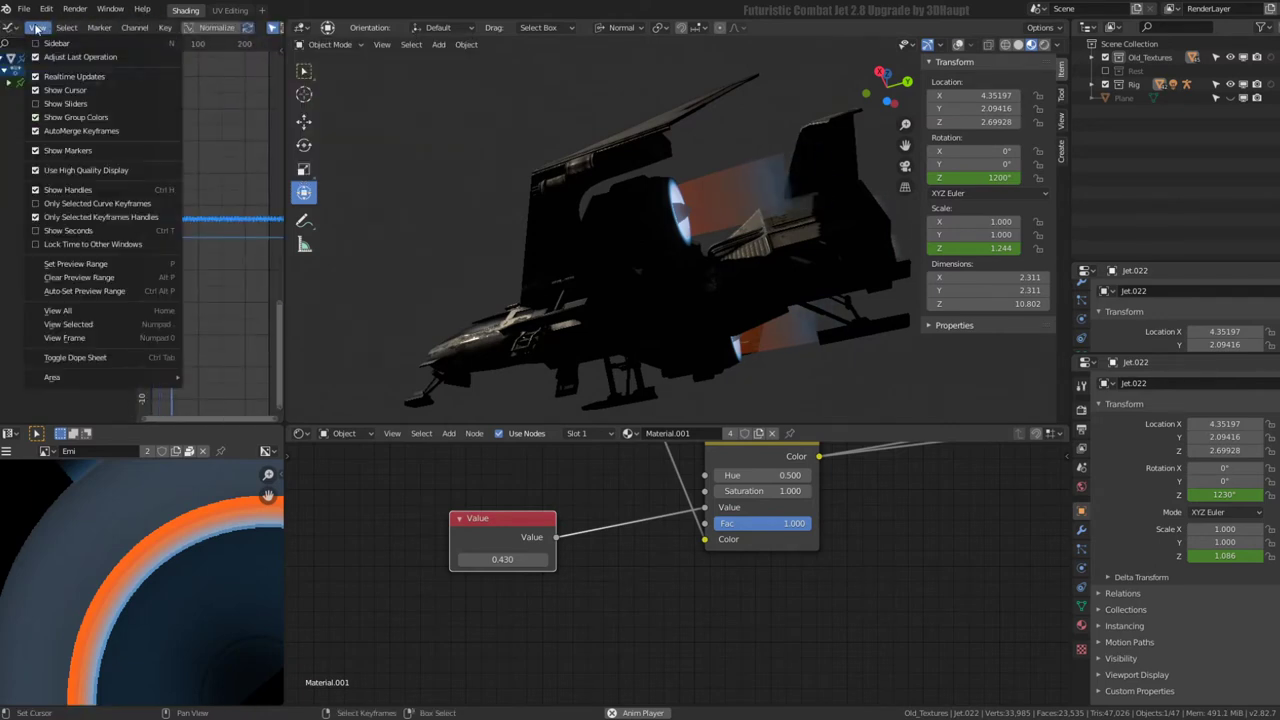
{"action": "left_click", "coordinate": [115, 311]}
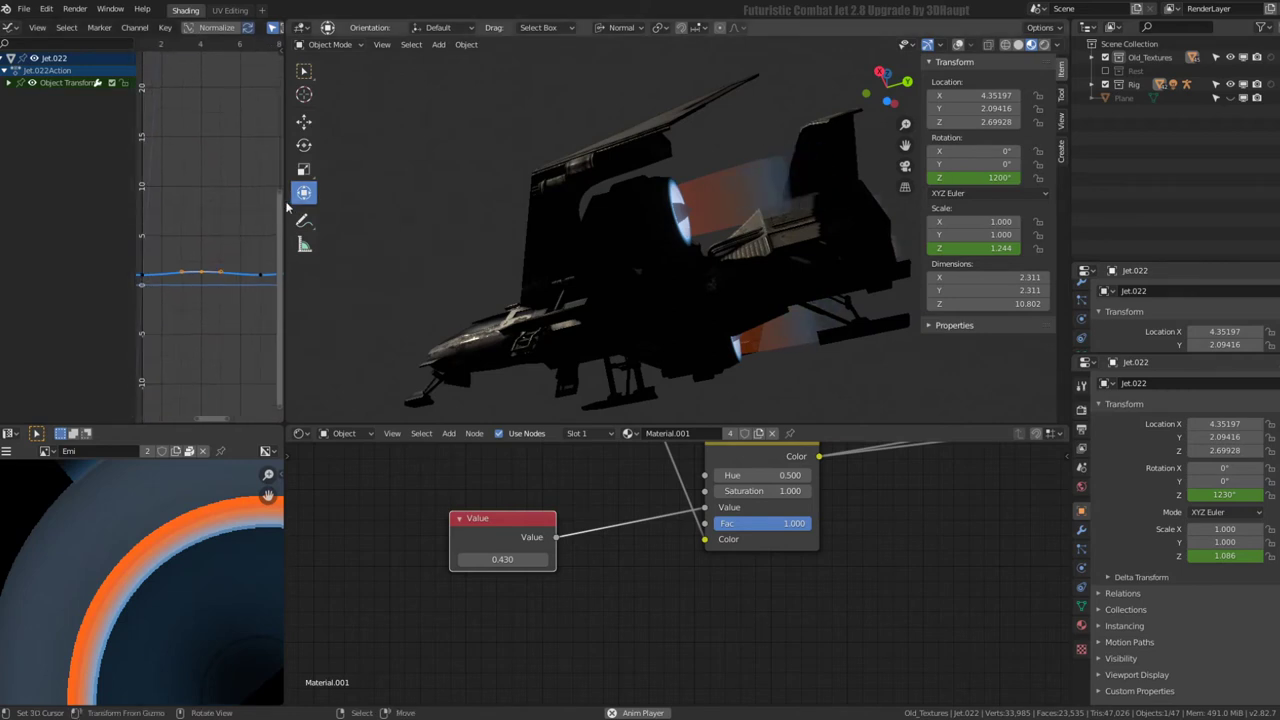
{"action": "left_click_drag", "start_coordinate": [286, 199], "coordinate": [425, 199]}
- Expand Object Transforms, show the Z Scale and Z Euler Rotation curves, and frame them all
{"action": "left_click", "coordinate": [11, 84]}
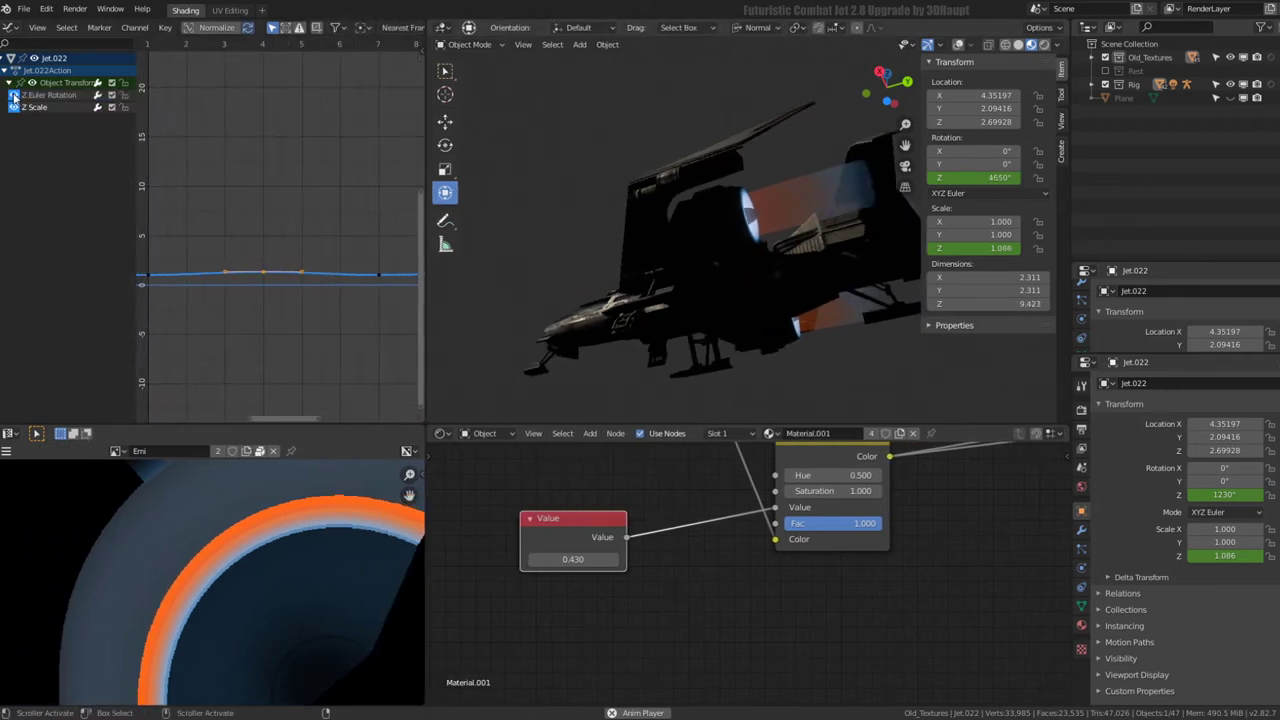
{"action": "left_click", "coordinate": [13, 108]}
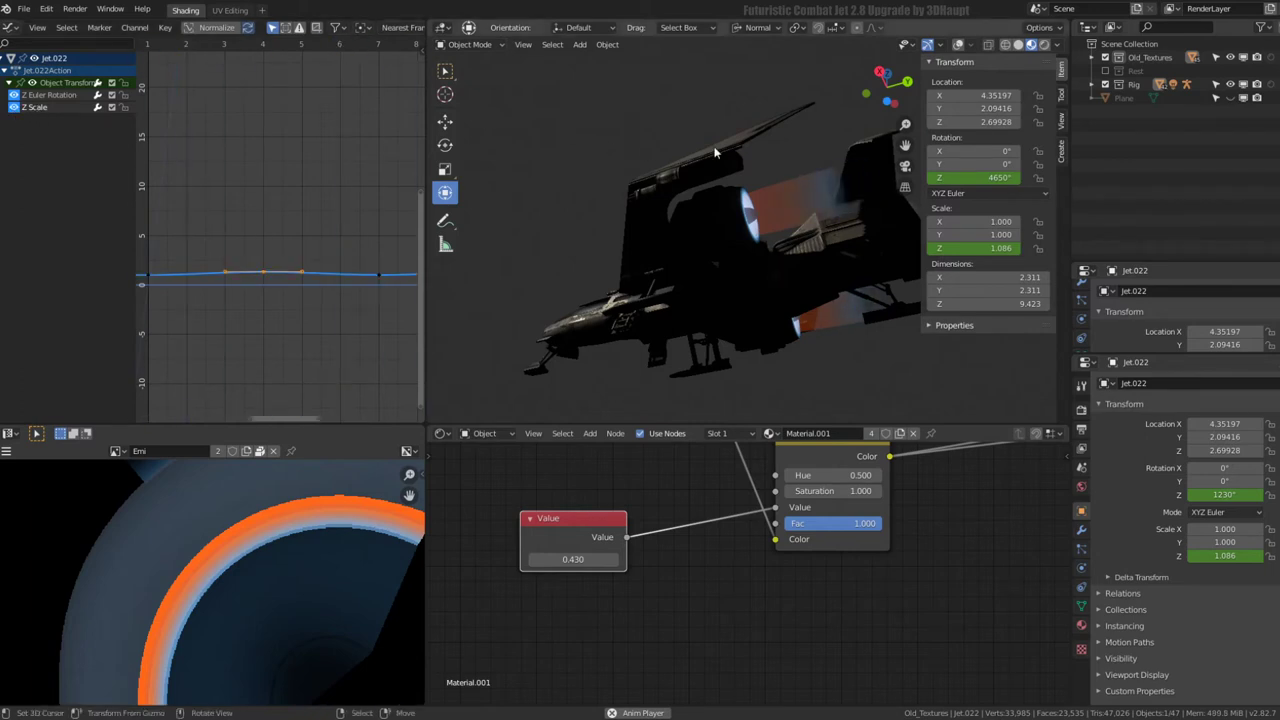
{"action": "left_click", "coordinate": [958, 44]}
{"action": "key", "text": "space"}
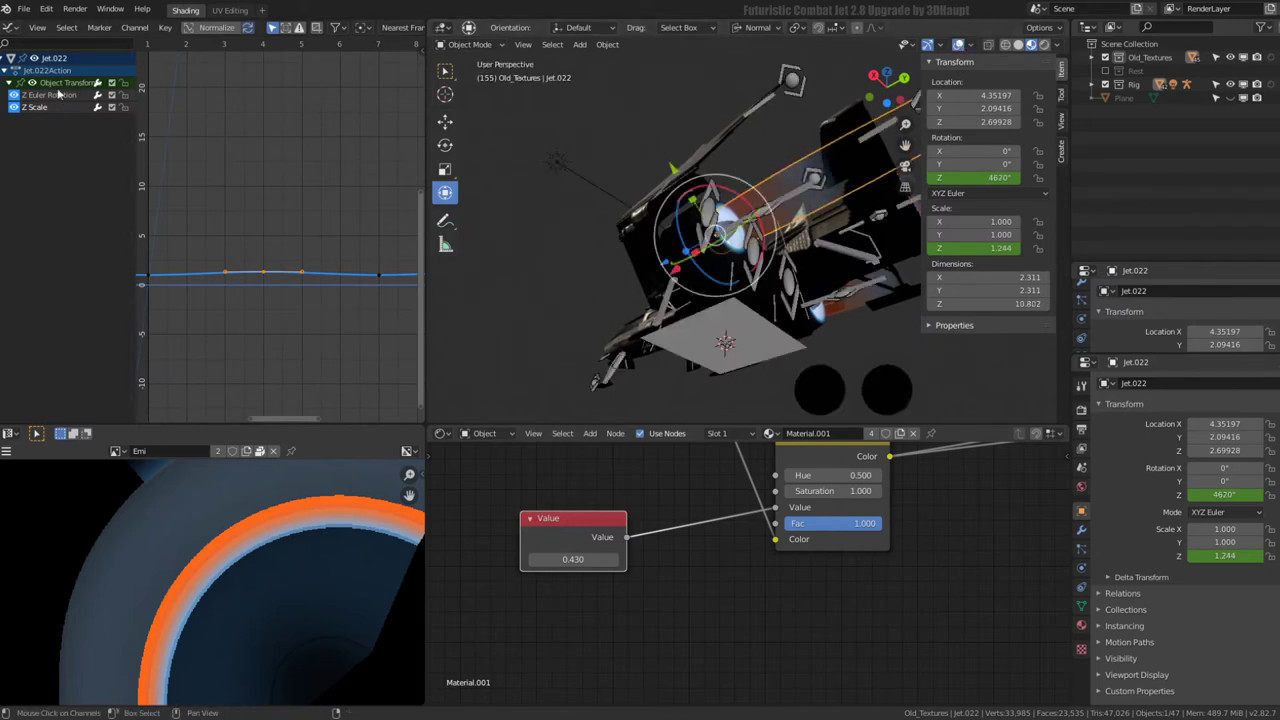
{"action": "left_click", "coordinate": [14, 106]}
{"action": "key", "text": "space"}
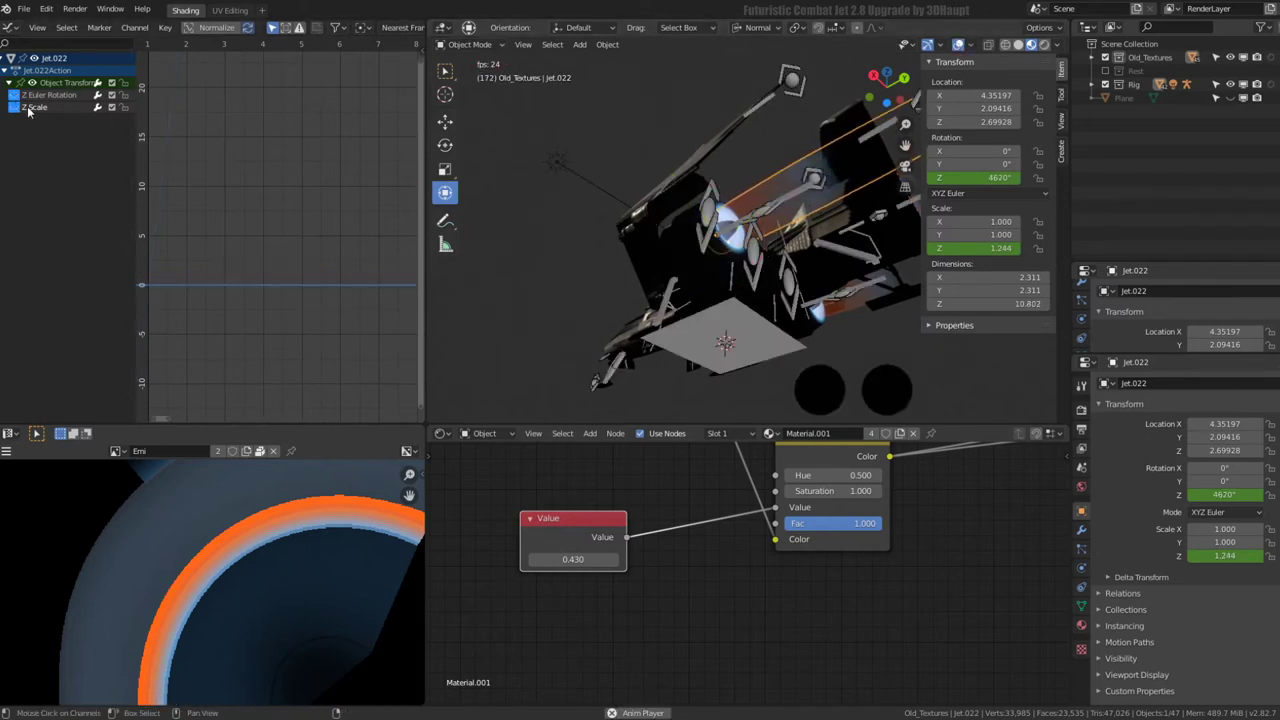
{"action": "left_click", "coordinate": [14, 106]}
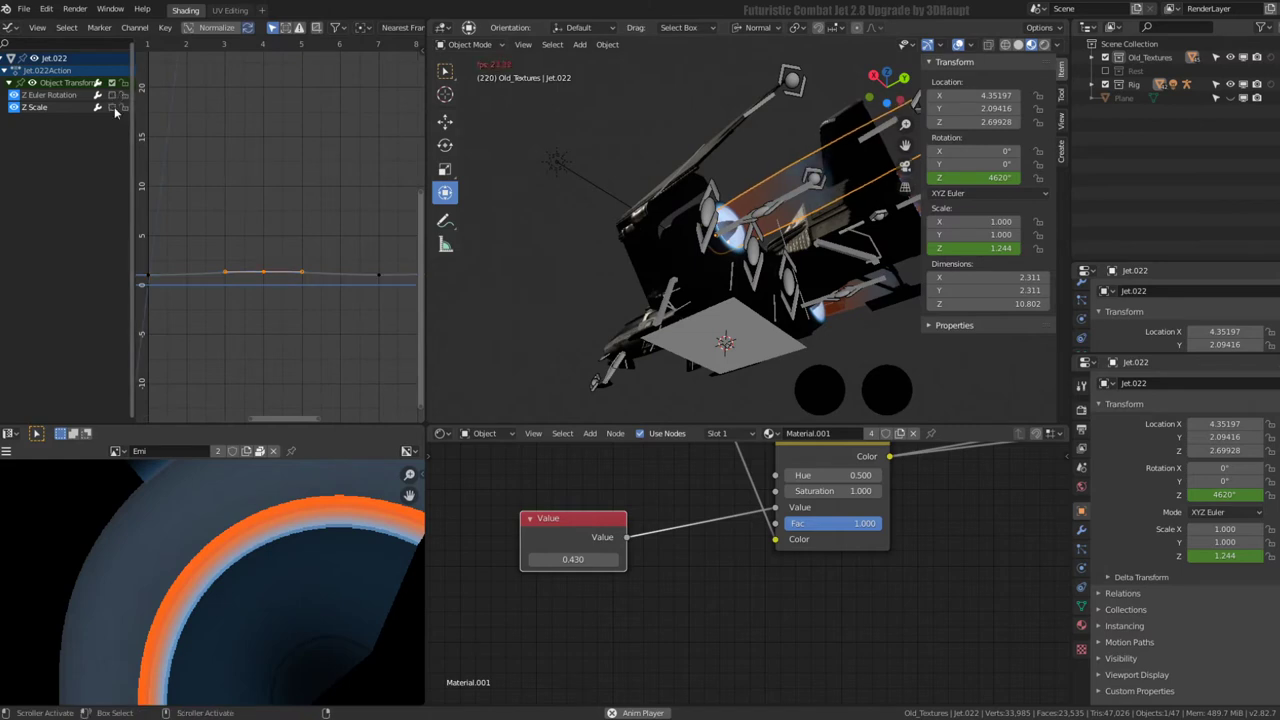
{"action": "left_click", "coordinate": [111, 95]}
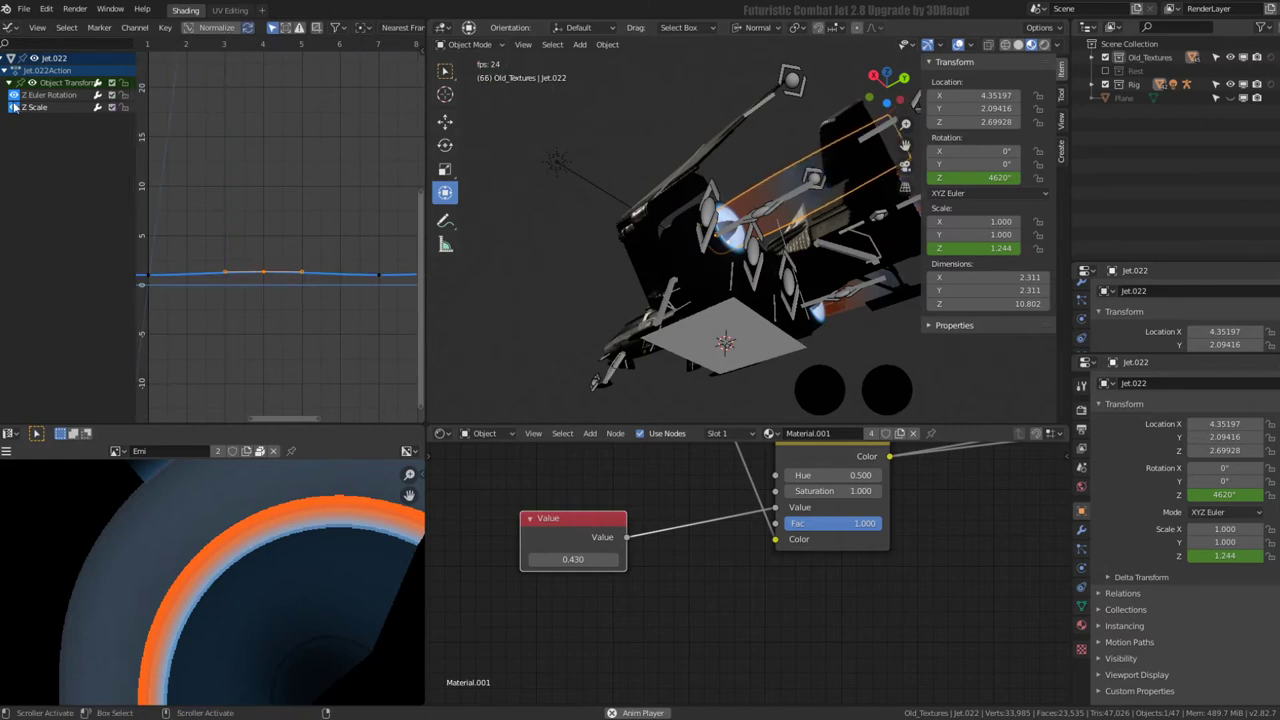
{"action": "key", "text": "Home"}
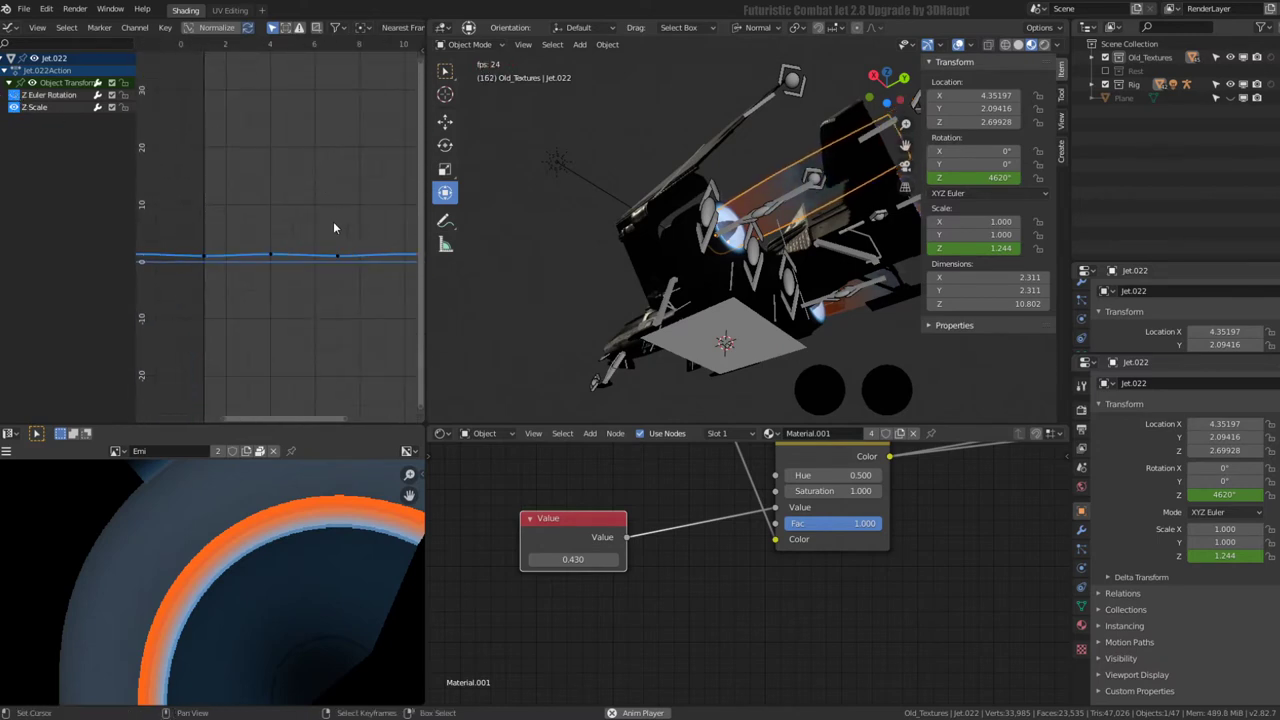
{"action": "scroll", "coordinate": [333, 221], "scroll_direction": "up", "scroll_amount": 2}
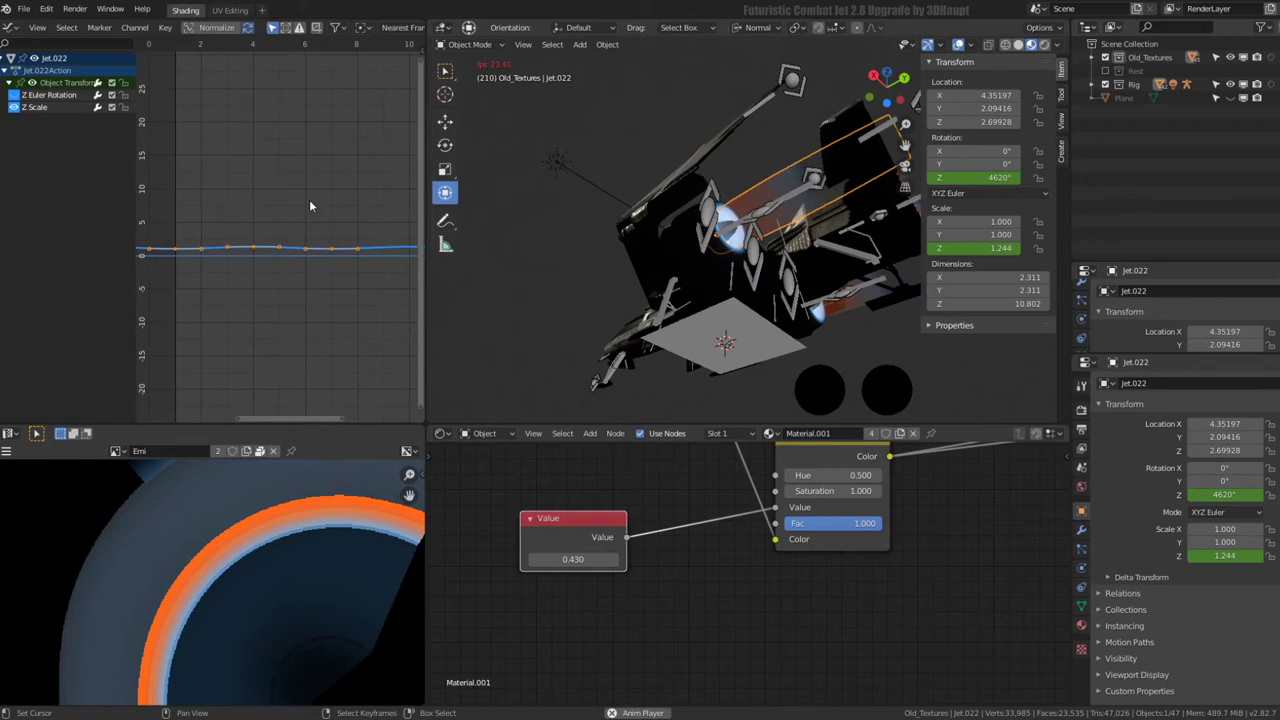
- Try Elastic and then Back interpolation on Jet.022's flame keyframes
{"action": "key", "text": "t"}
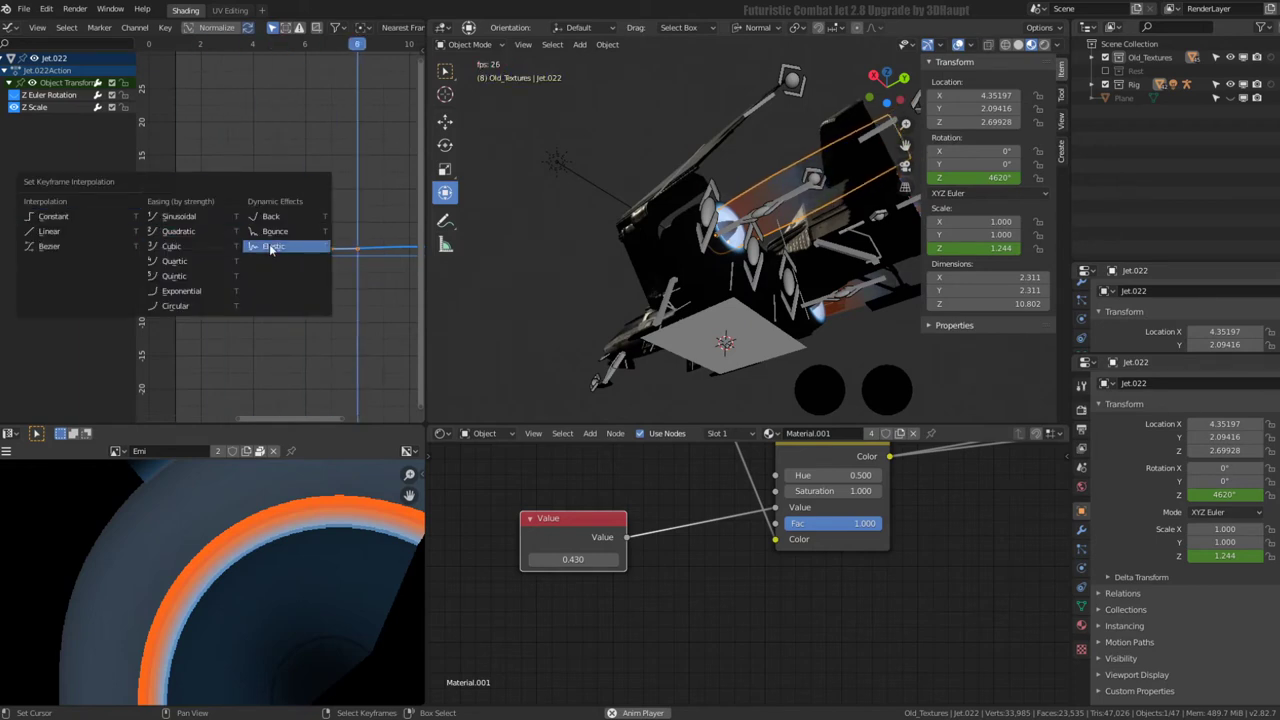
{"action": "left_click", "coordinate": [268, 246]}
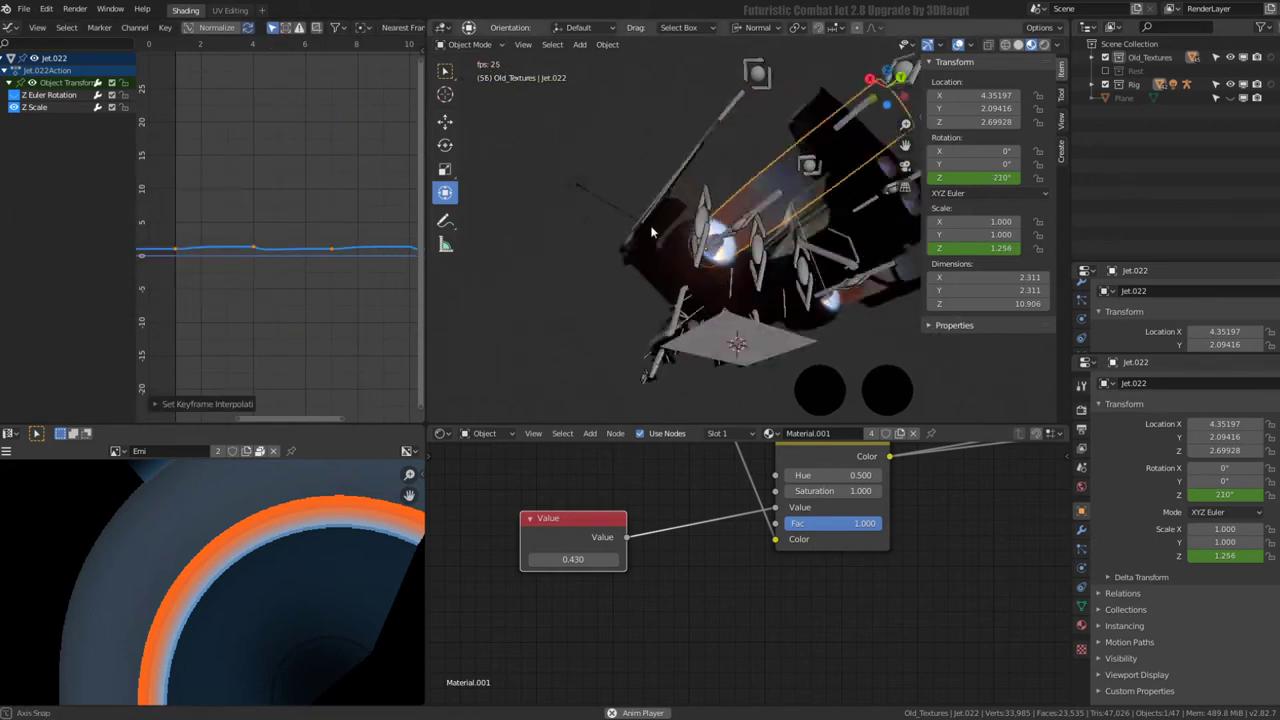
{"action": "key", "text": "t"}
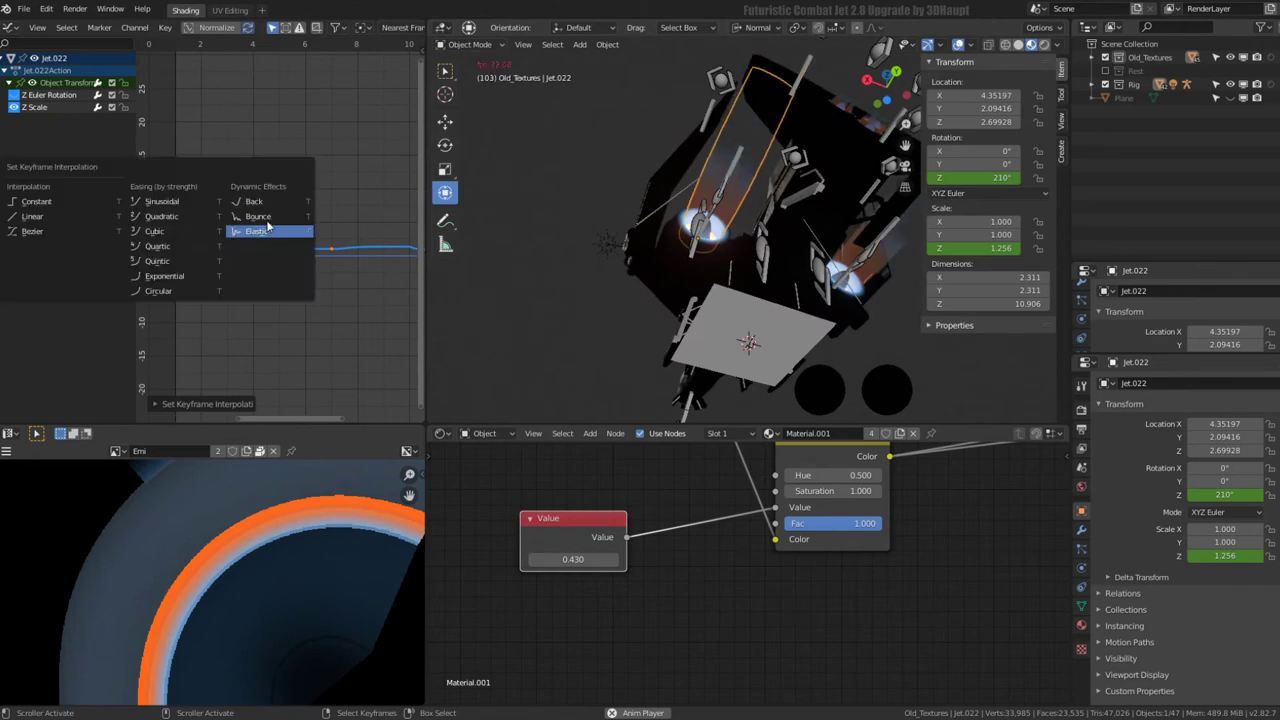
{"action": "left_click", "coordinate": [266, 231]}
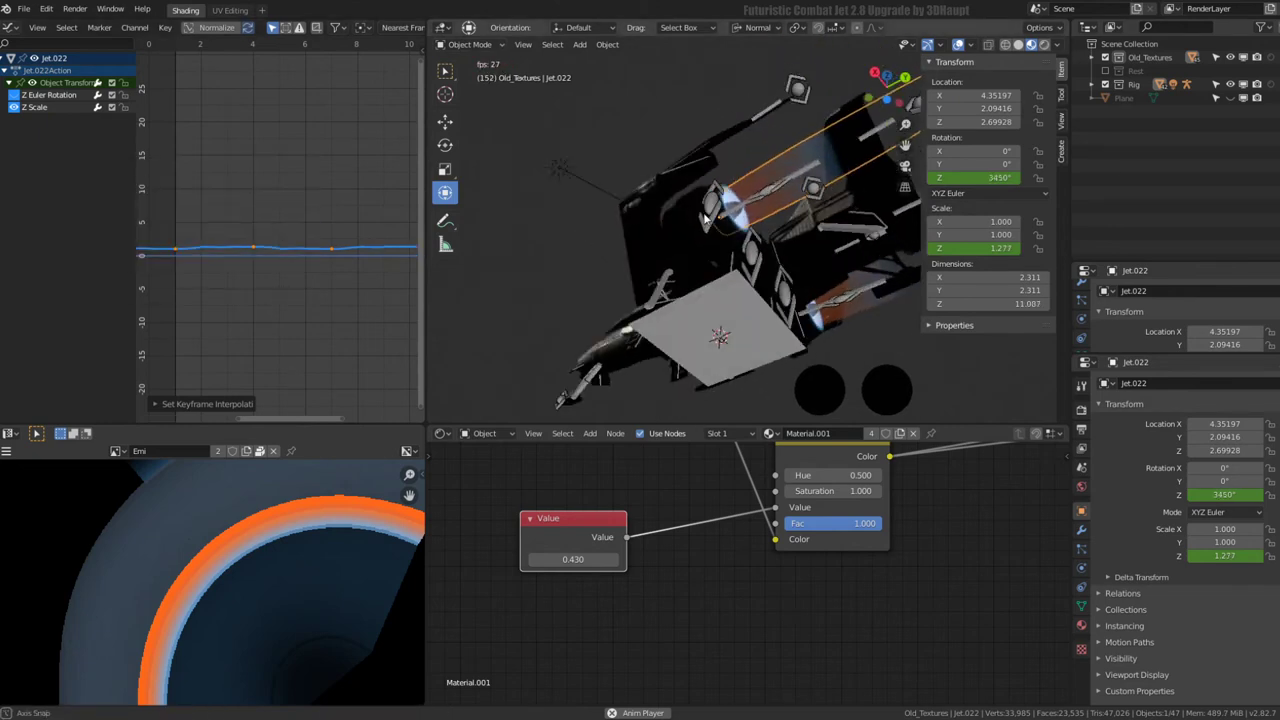
{"action": "key", "text": "t"}
{"action": "left_click", "coordinate": [289, 243]}
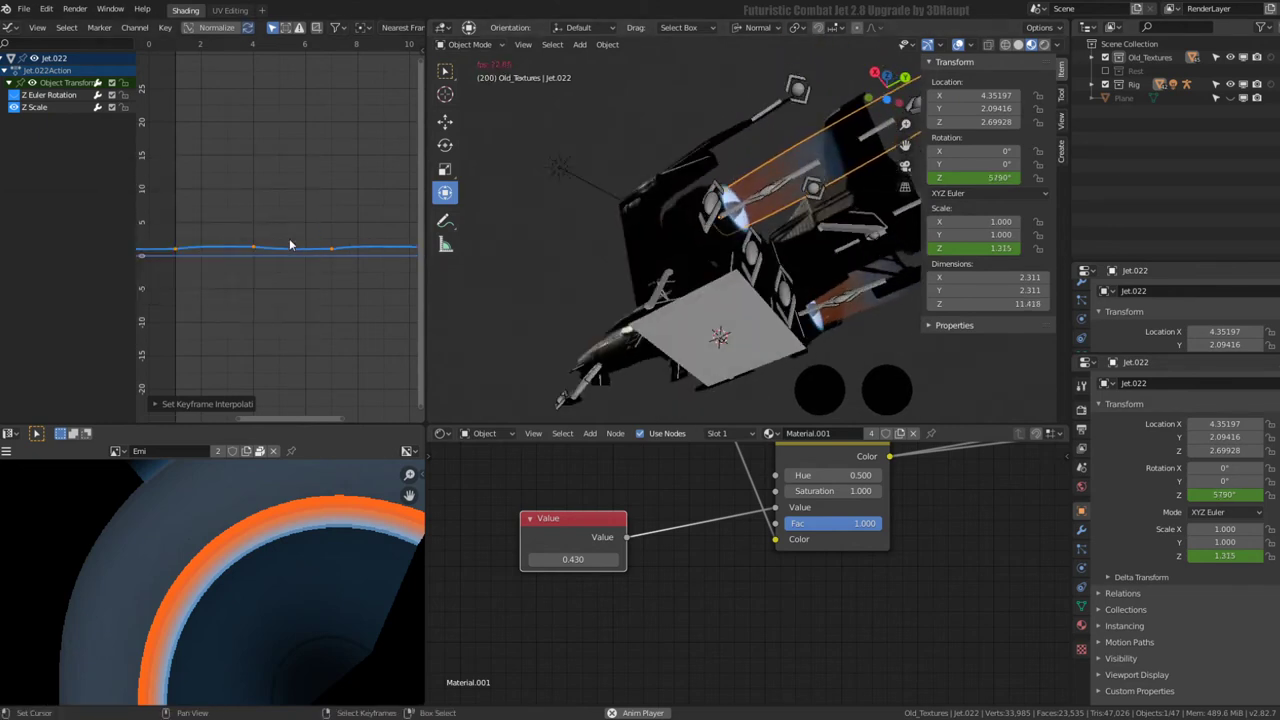
{"action": "scroll", "coordinate": [290, 244], "scroll_direction": "up", "scroll_amount": 3}
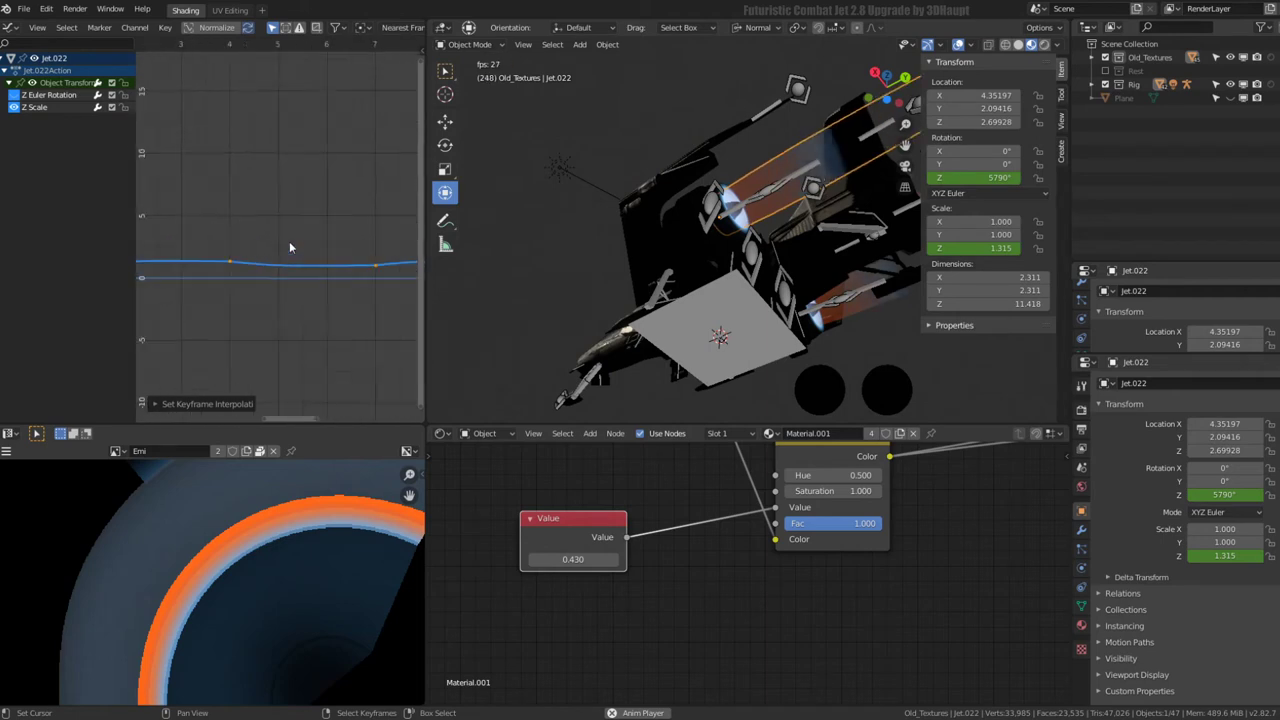
{"action": "scroll", "coordinate": [291, 244], "scroll_direction": "down", "scroll_amount": 3}
- Frame the whole curve, then try Bounce and other easings on the flame scale keys
{"action": "left_click", "coordinate": [38, 28]}
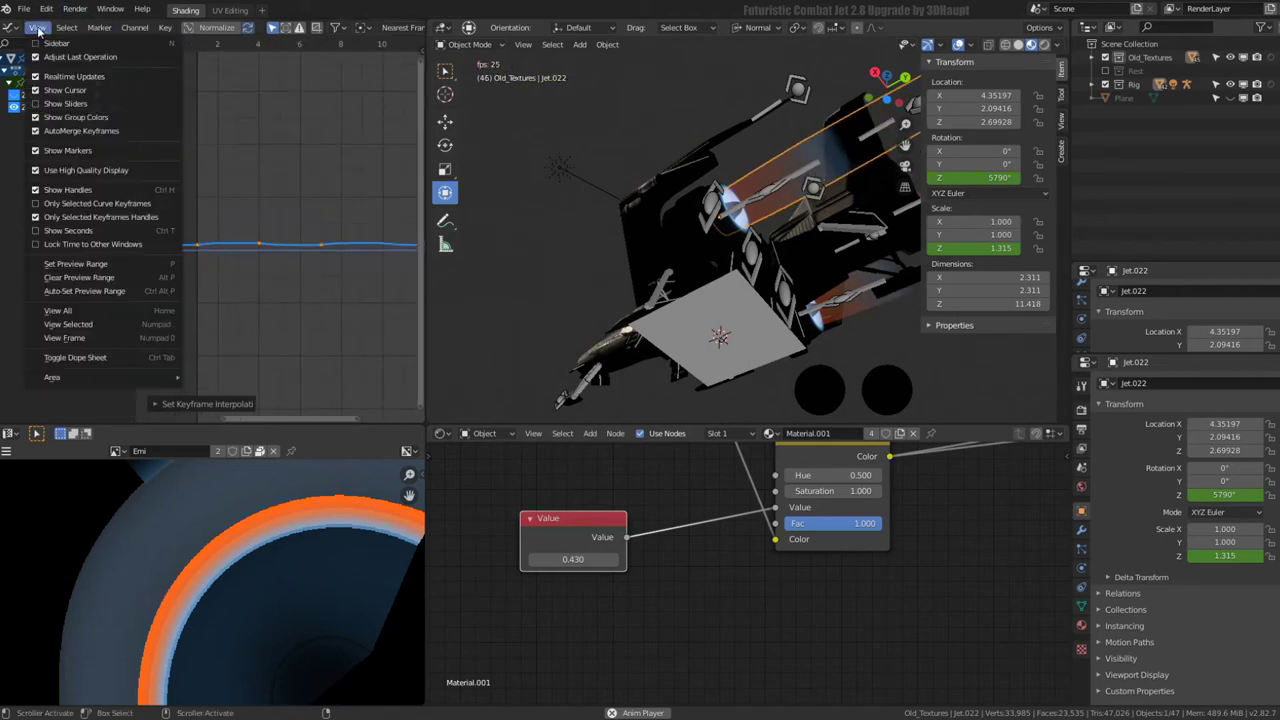
{"action": "left_click", "coordinate": [83, 316]}
{"action": "scroll", "coordinate": [380, 246], "scroll_direction": "down", "scroll_amount": 2}
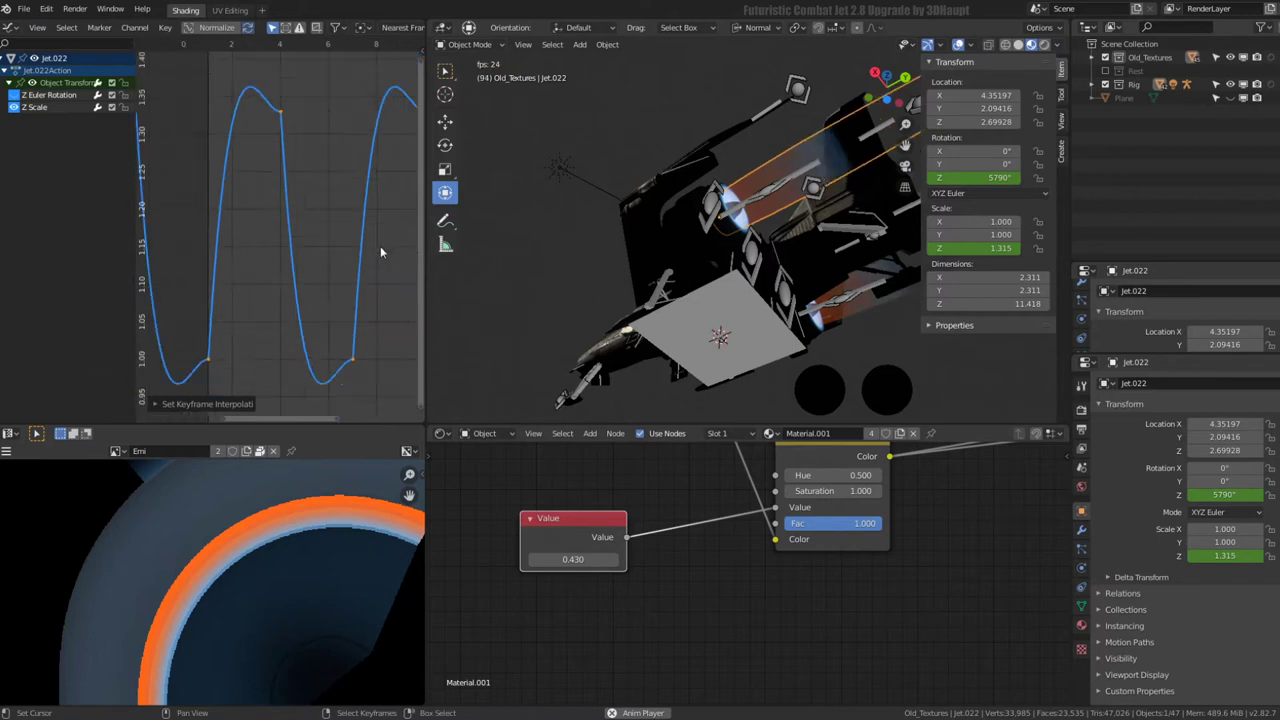
{"action": "scroll", "coordinate": [366, 258], "scroll_direction": "down", "scroll_amount": 1}
{"action": "key", "text": "t"}
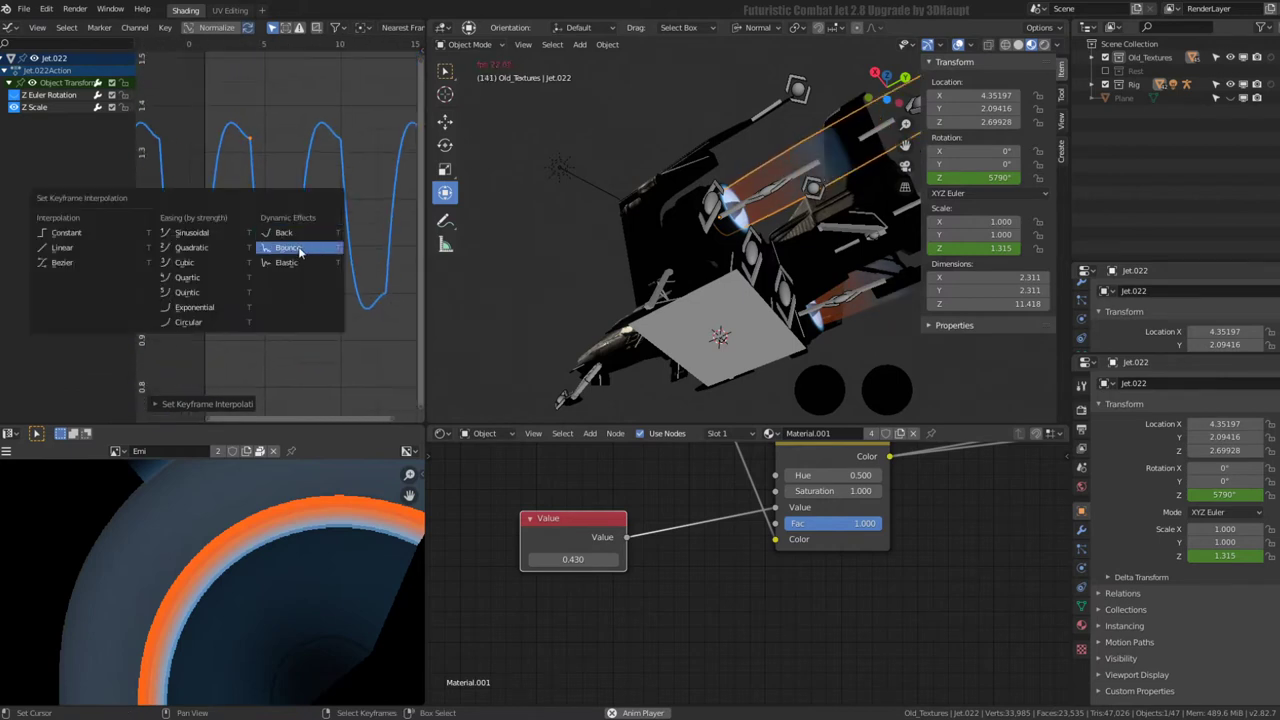
{"action": "left_click", "coordinate": [298, 250]}
{"action": "key", "text": "t"}
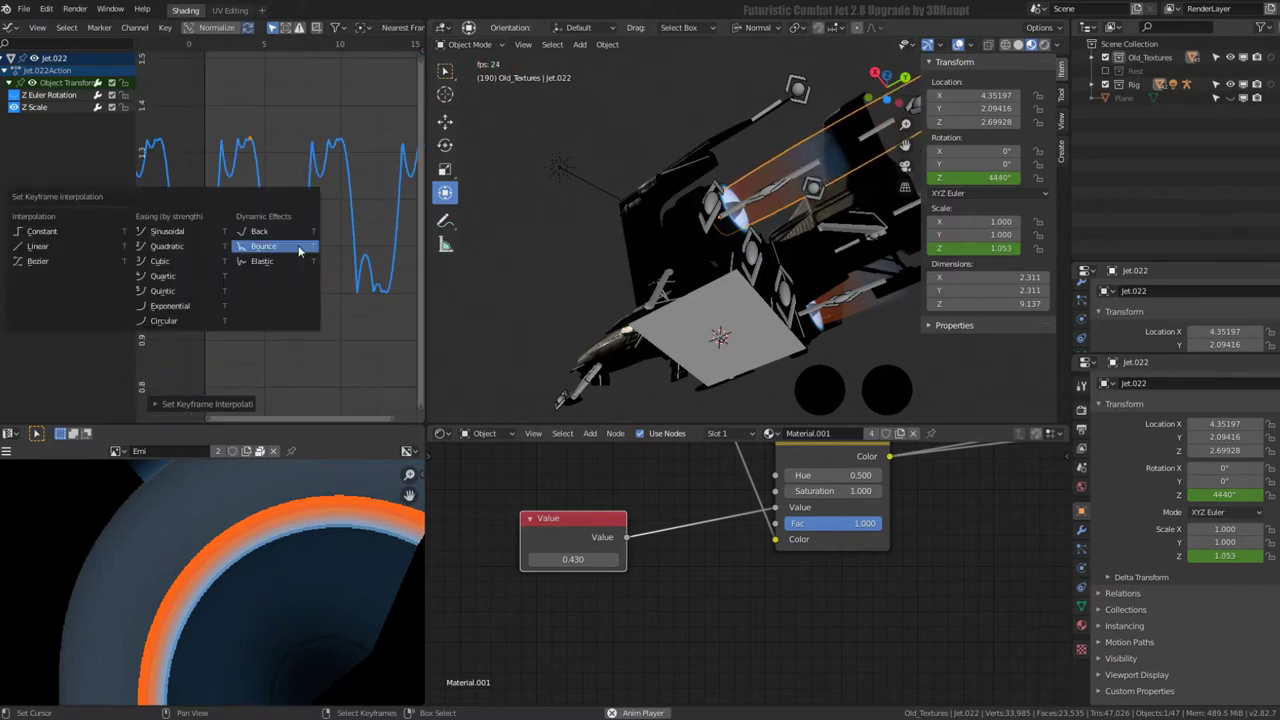
{"action": "left_click", "coordinate": [285, 261]}
{"action": "middle_click_drag", "start_coordinate": [744, 191], "coordinate": [785, 272]}
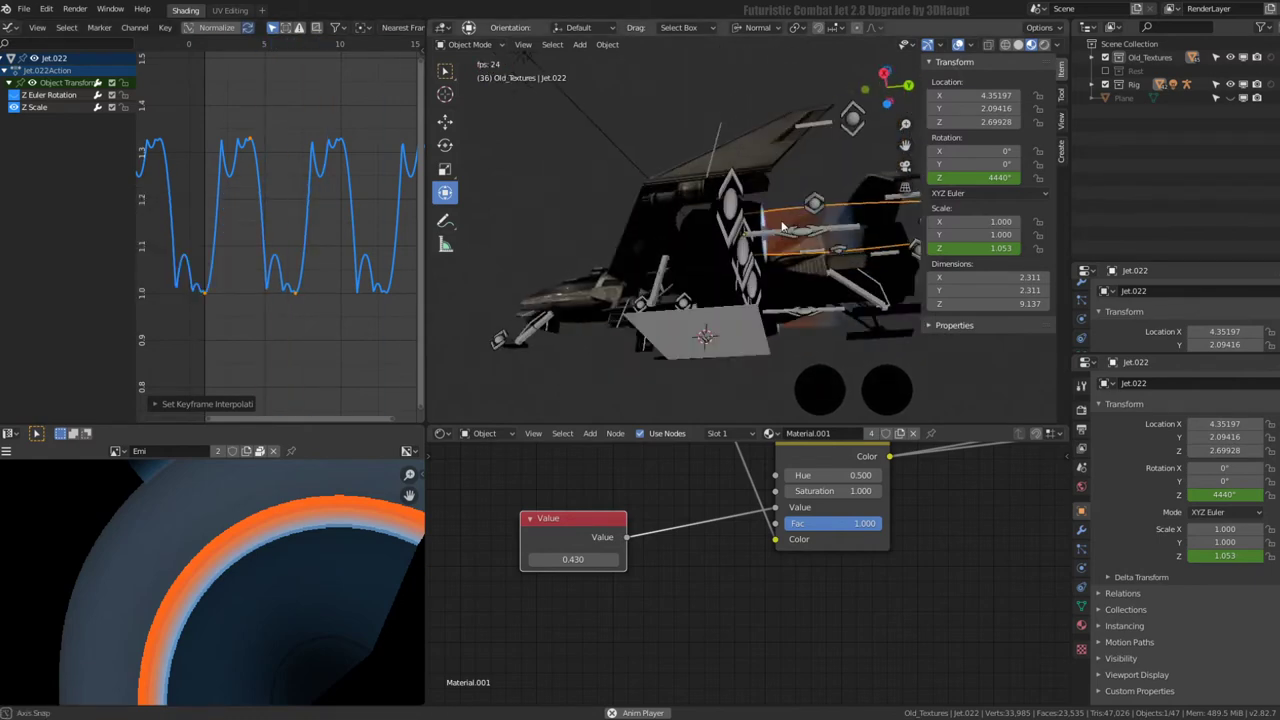
{"action": "key", "text": "t"}
{"action": "left_click", "coordinate": [291, 231]}
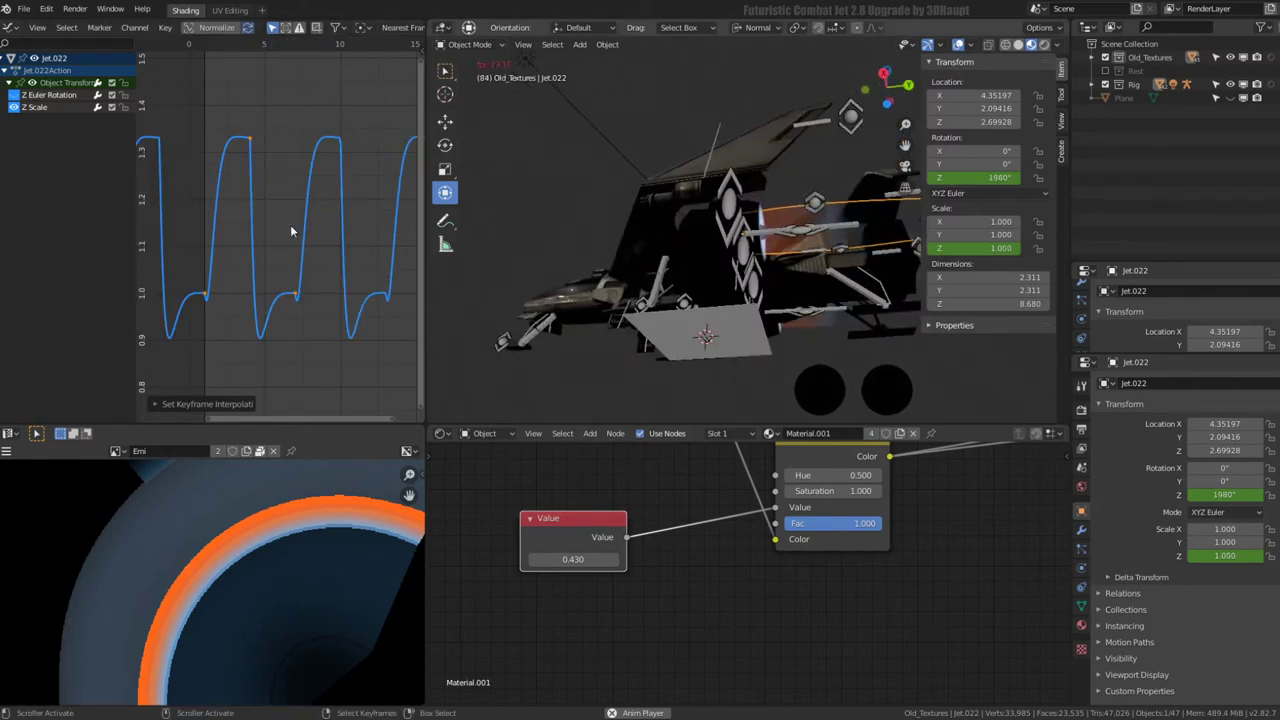
{"action": "key", "text": "t"}
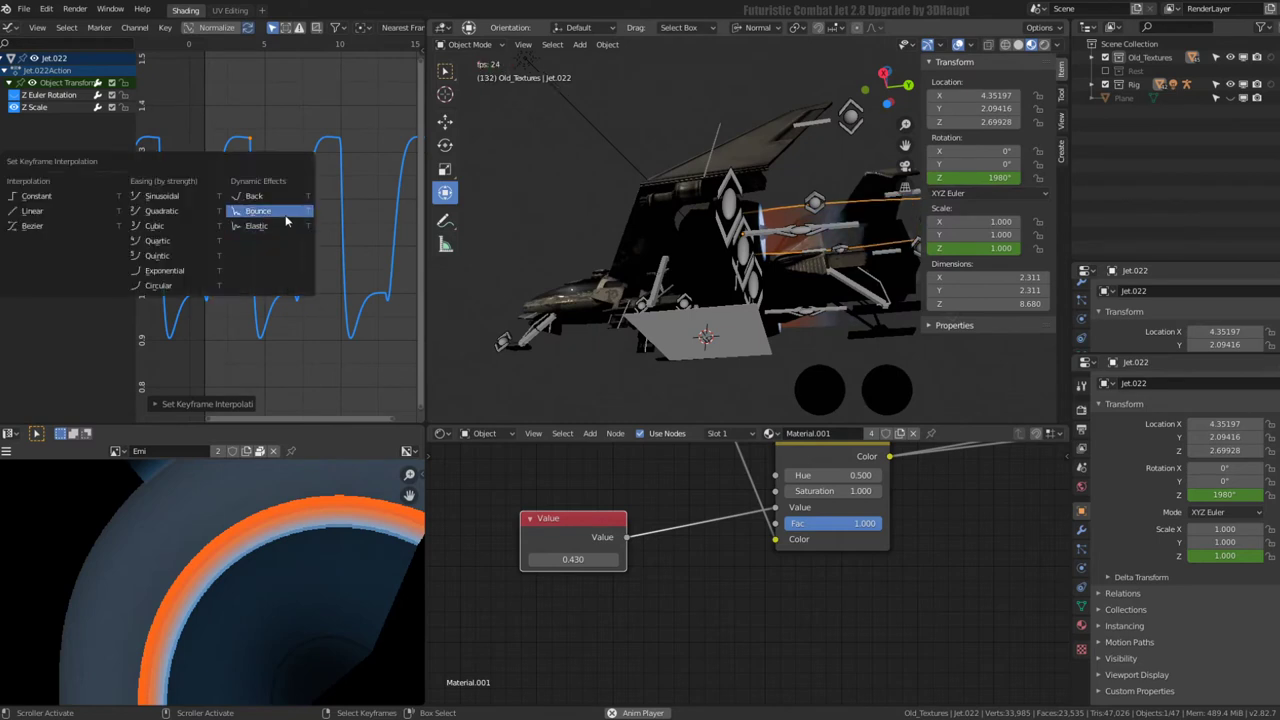
{"action": "mouse_move", "coordinate": [620, 205]}
{"action": "middle_mouse_down"}
{"action": "mouse_move", "coordinate": [645, 213]}
{"action": "mouse_move", "coordinate": [625, 170]}
{"action": "middle_mouse_up"}
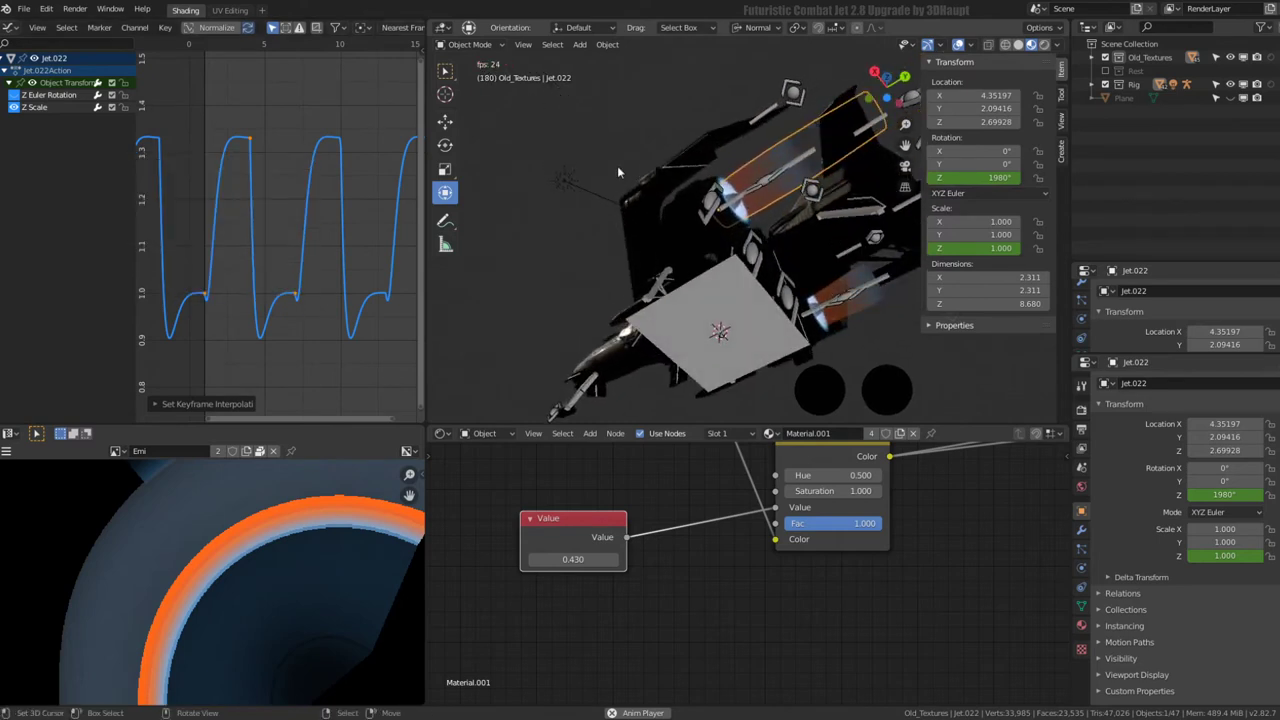
- Hide the overlays, view the jet from below, and select bone Bone.030.L.001
{"action": "middle_click_drag", "start_coordinate": [514, 306], "coordinate": [681, 240]}
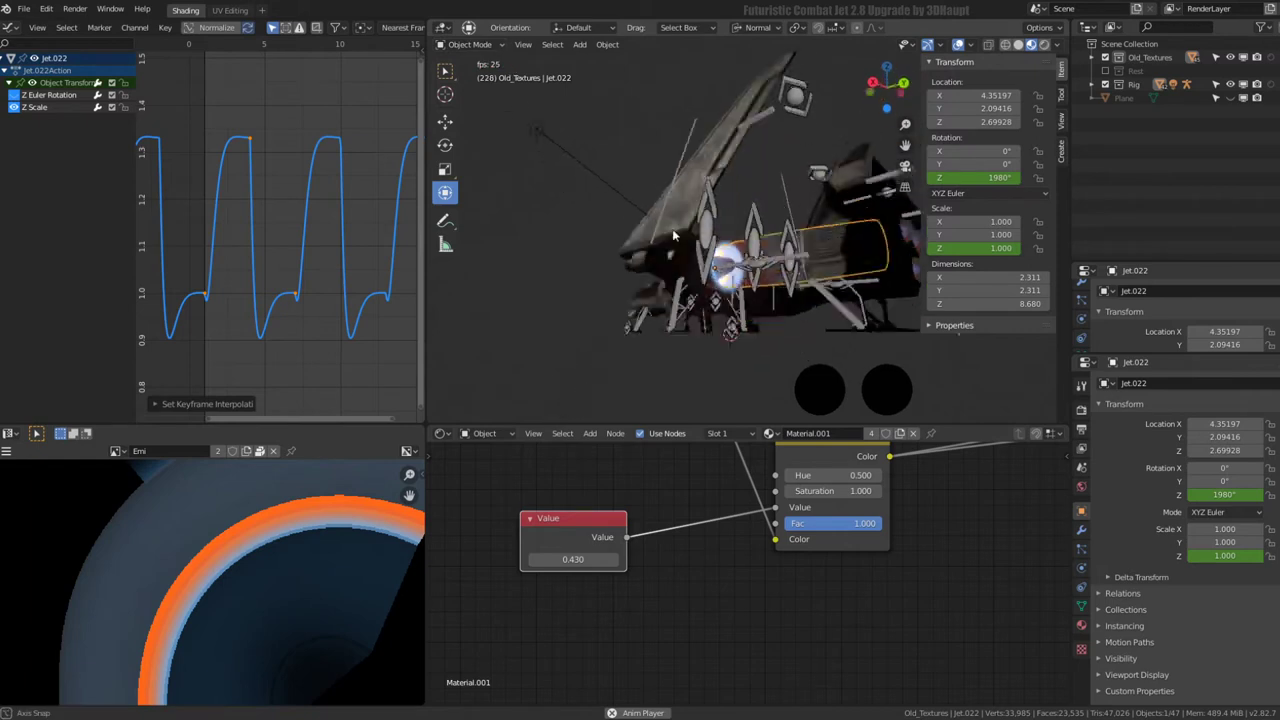
{"action": "left_click", "coordinate": [957, 46]}
{"action": "mouse_move", "coordinate": [631, 396]}
{"action": "middle_mouse_down"}
{"action": "mouse_move", "coordinate": [654, 390]}
{"action": "mouse_move", "coordinate": [467, 308]}
{"action": "mouse_move", "coordinate": [770, 187]}
{"action": "mouse_move", "coordinate": [760, 219]}
{"action": "mouse_move", "coordinate": [840, 250]}
{"action": "middle_mouse_up"}
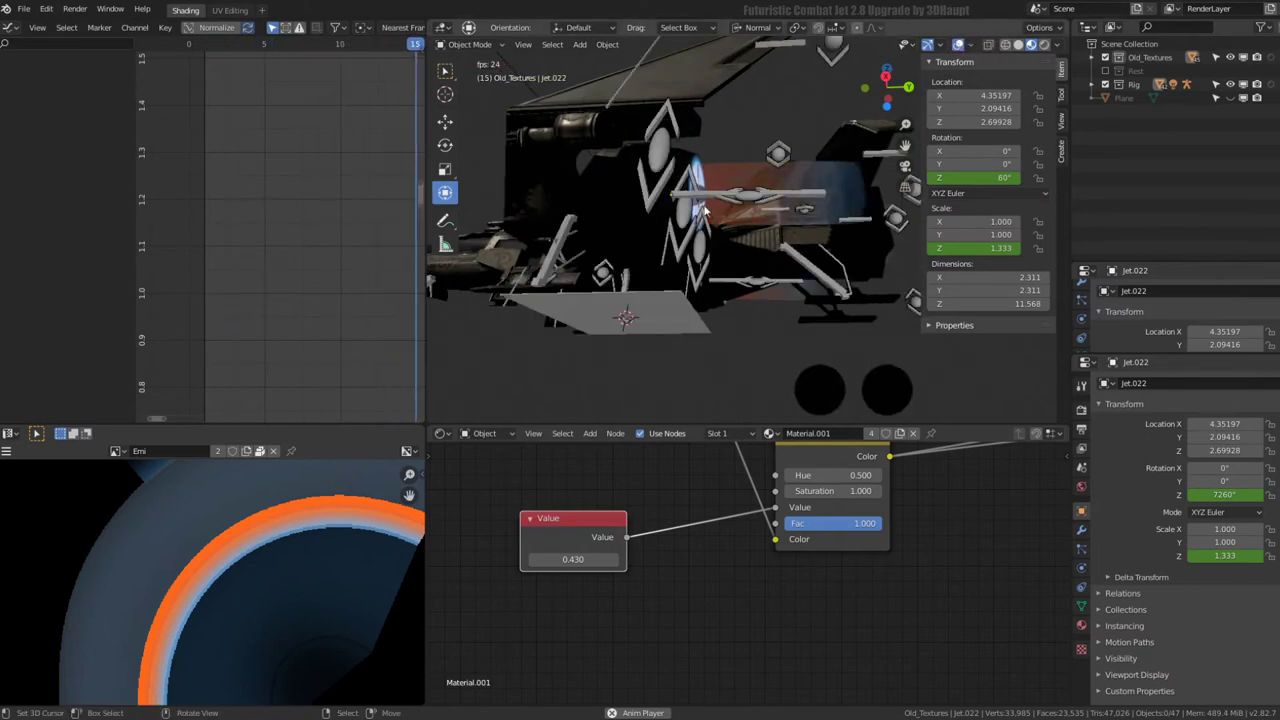
{"action": "left_click", "coordinate": [714, 201]}
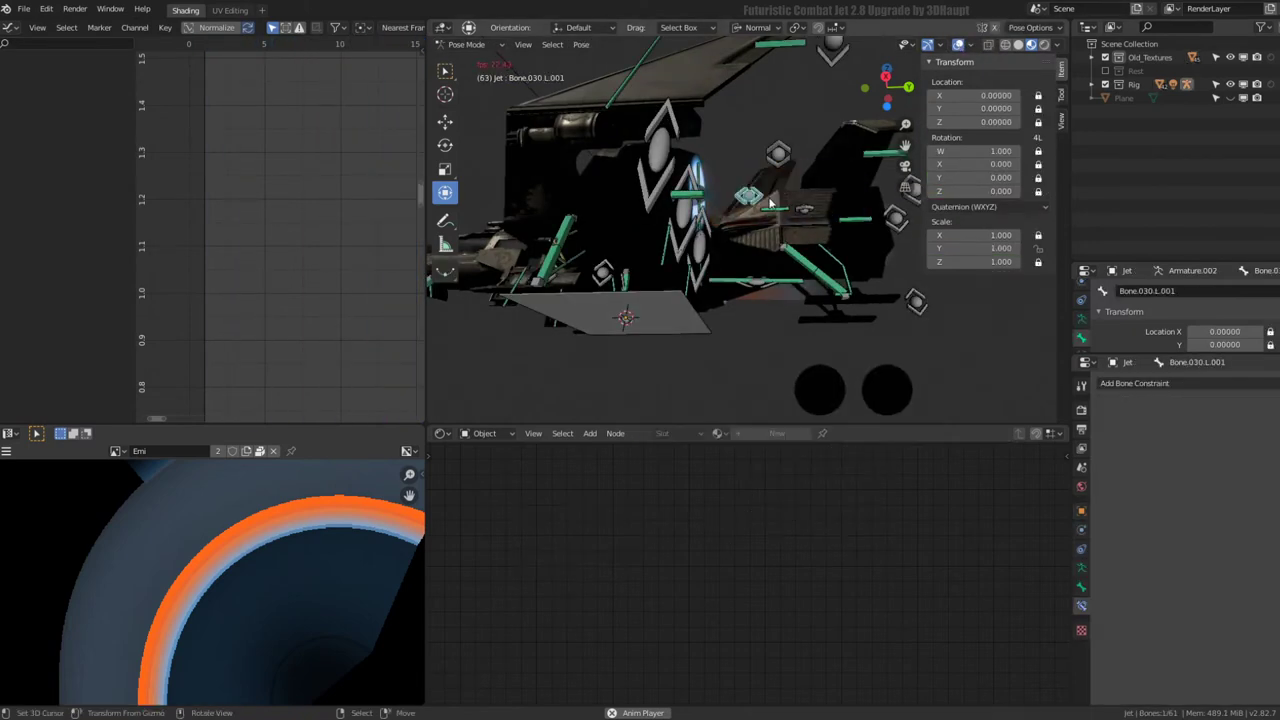
- Scale Bone.030.L.001 to 1.373 and Bone.030.R.001 to 1.230 along Y
{"action": "mouse_move", "coordinate": [714, 201]}
{"action": "middle_mouse_down"}
{"action": "mouse_move", "coordinate": [755, 271]}
{"action": "mouse_move", "coordinate": [787, 229]}
{"action": "middle_mouse_up"}
{"action": "key", "text": "s"}
{"action": "left_click", "coordinate": [808, 265]}
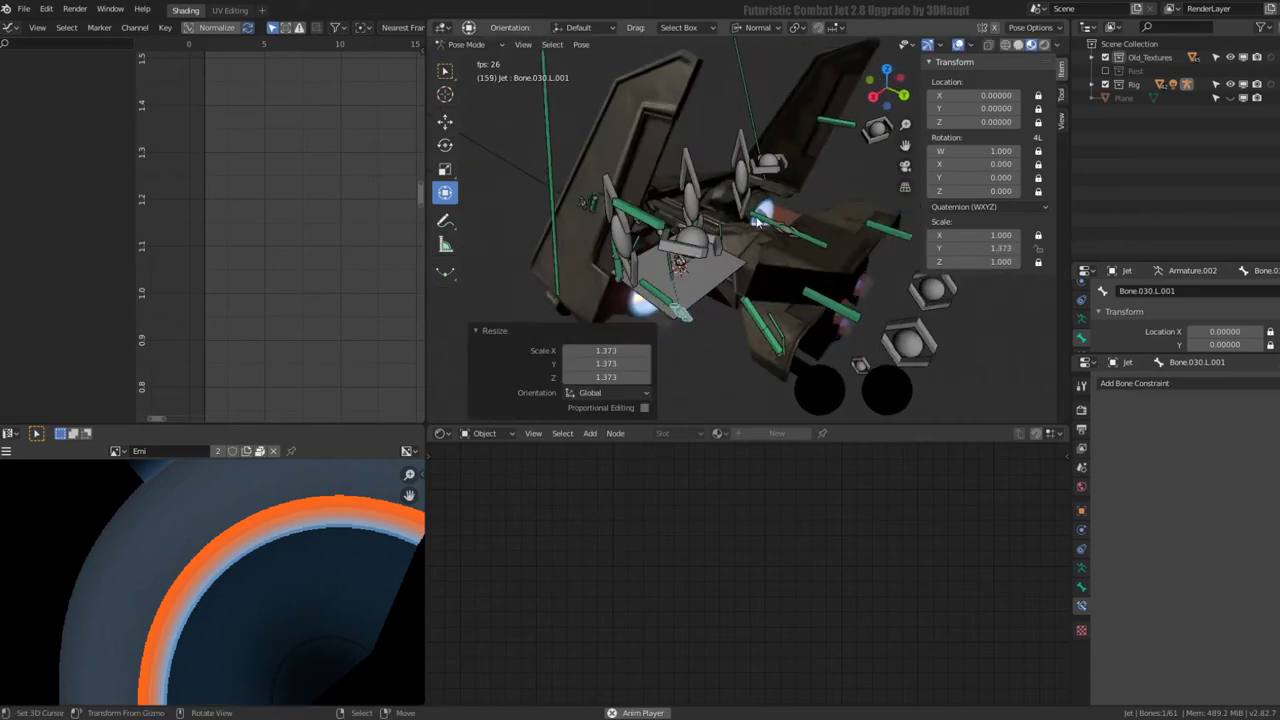
{"action": "mouse_move", "coordinate": [783, 286]}
{"action": "middle_mouse_down"}
{"action": "mouse_move", "coordinate": [673, 207]}
{"action": "mouse_move", "coordinate": [869, 206]}
{"action": "mouse_move", "coordinate": [727, 130]}
{"action": "mouse_move", "coordinate": [821, 236]}
{"action": "mouse_move", "coordinate": [676, 176]}
{"action": "middle_mouse_up"}
{"action": "key", "text": "s"}
{"action": "left_click", "coordinate": [645, 214]}
- In Edit Mode, shrink one edge ring of the Jet.022 flame to 0.836
{"action": "key", "text": "Tab"}
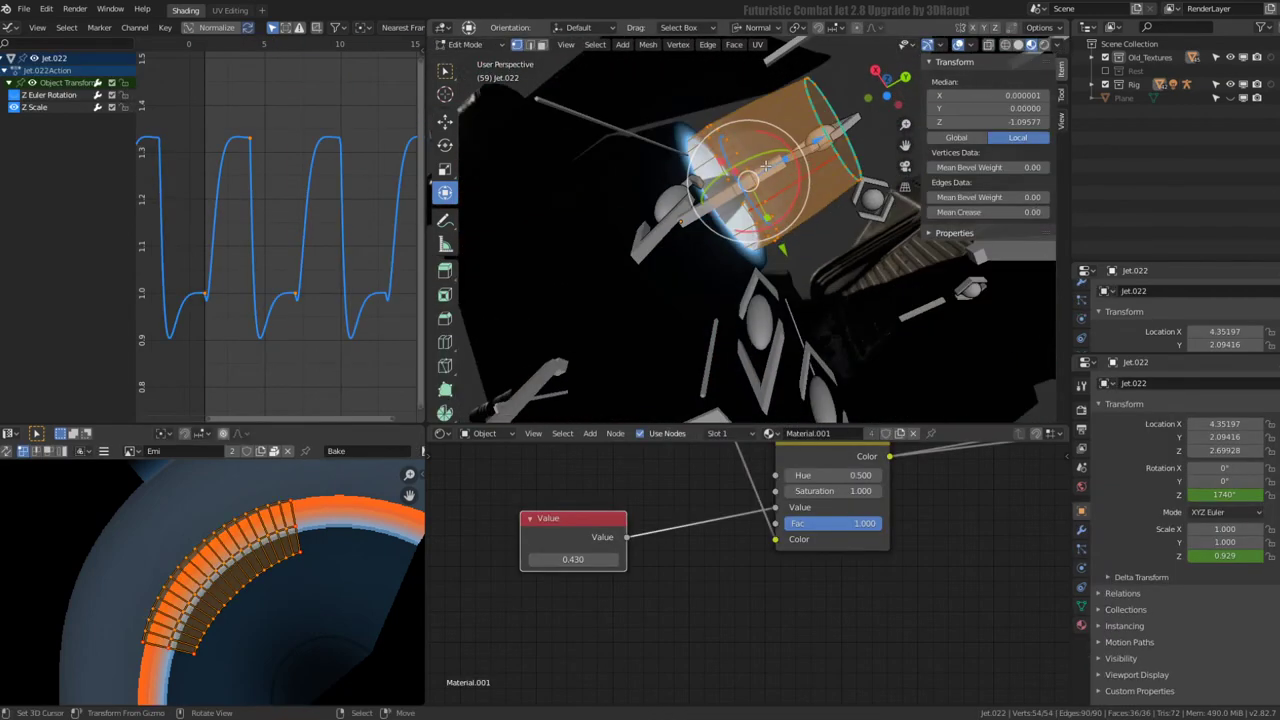
{"action": "left_click", "coordinate": [724, 149], "text": "alt"}
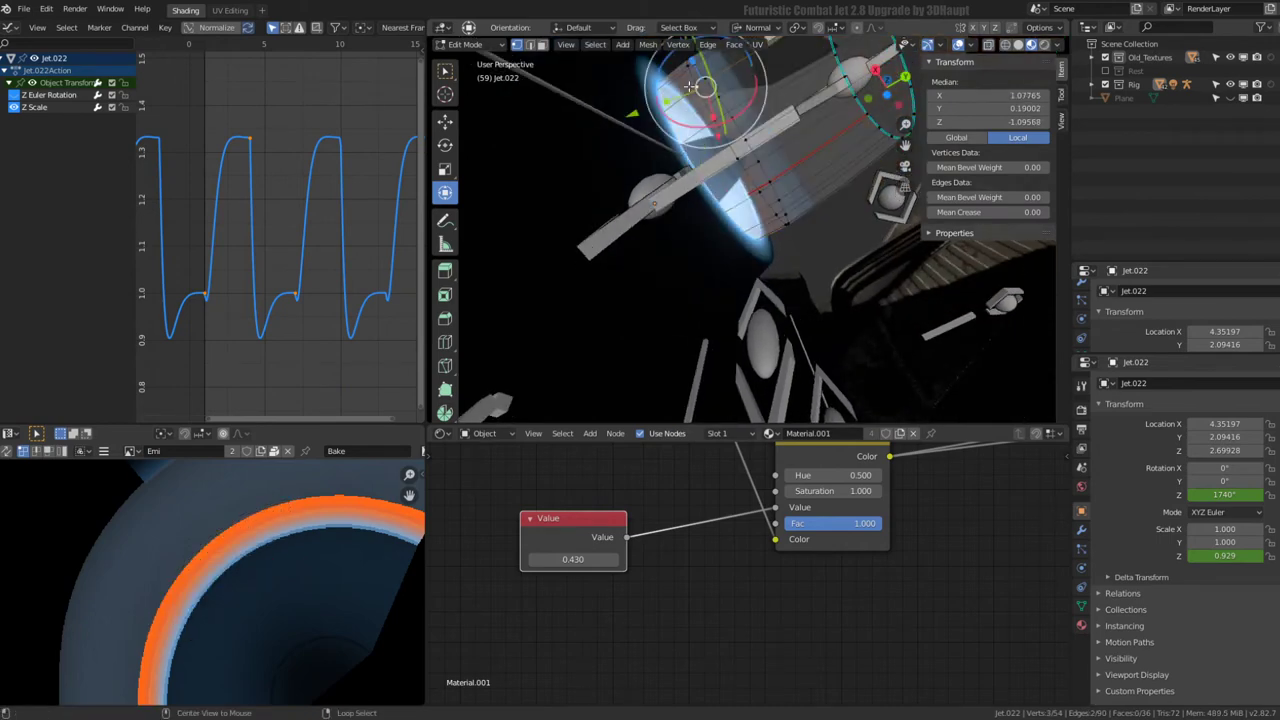
{"action": "key", "text": "s"}
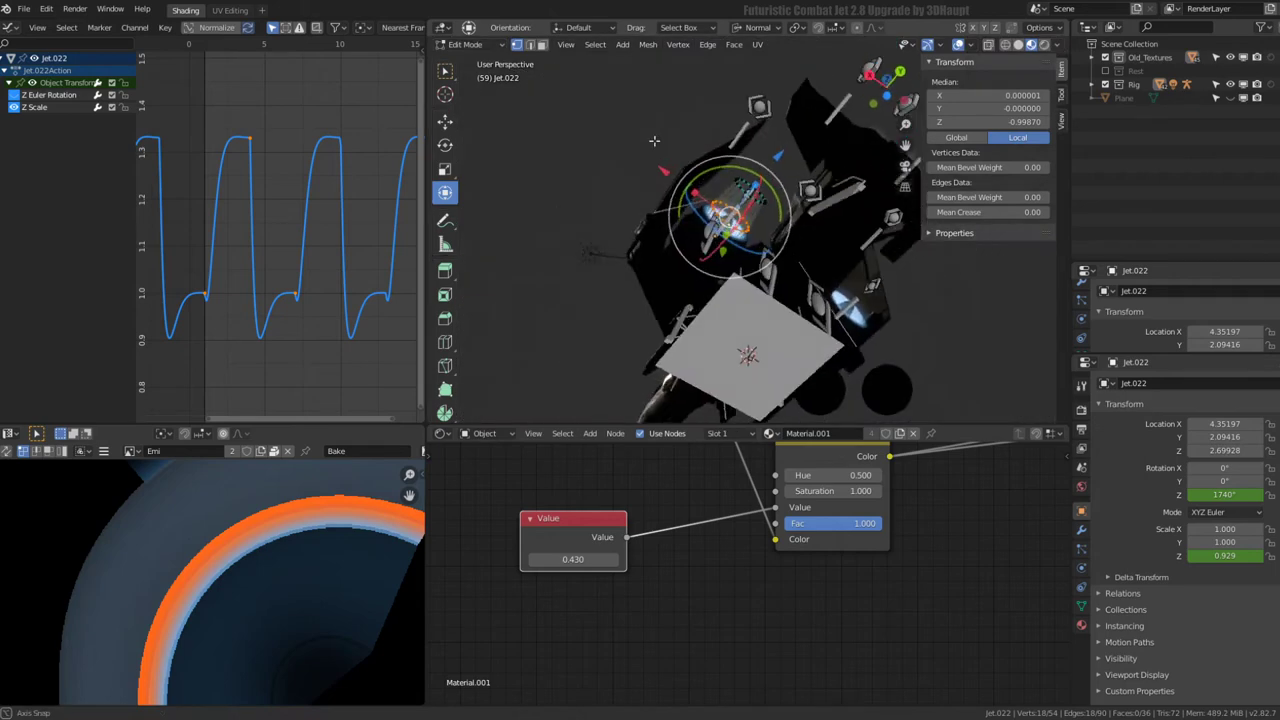
{"action": "key", "text": "Return"}
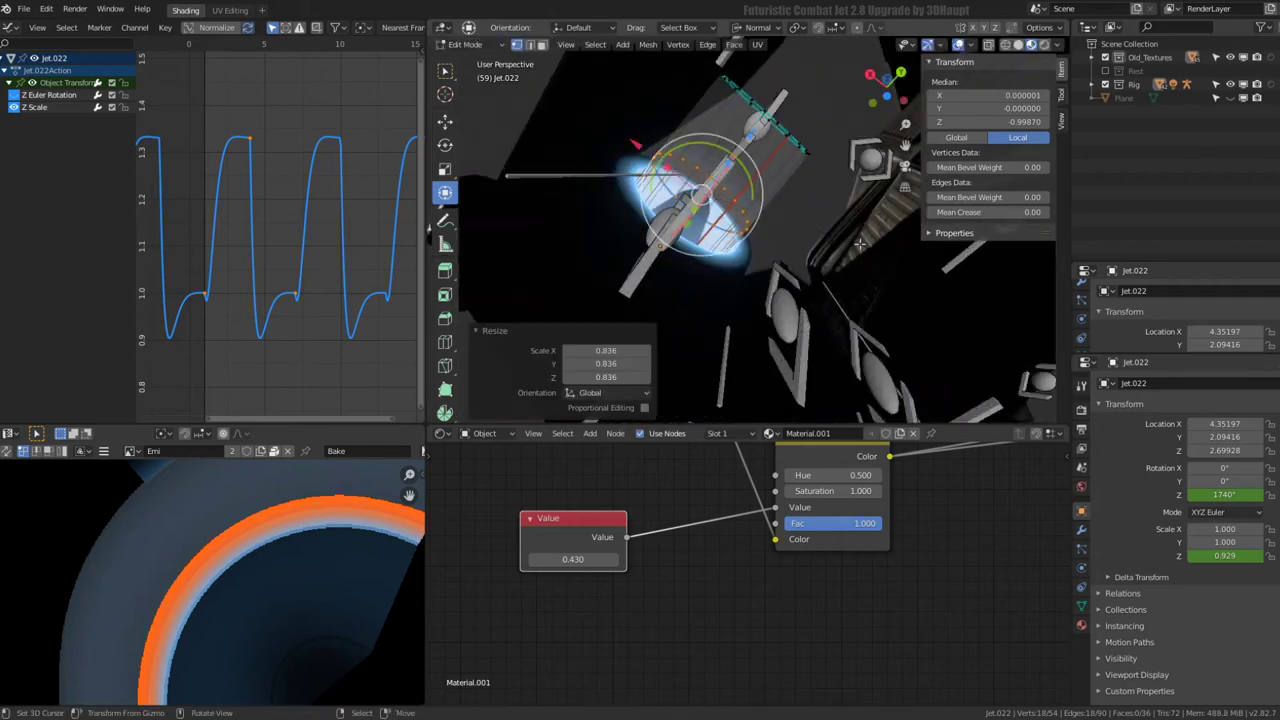
- Return to Object Mode and play back the animation
{"action": "key", "text": "Tab"}
{"action": "key", "text": "space"}
{"action": "mouse_move", "coordinate": [771, 125]}
{"action": "middle_mouse_down"}
{"action": "mouse_move", "coordinate": [552, 227]}
{"action": "mouse_move", "coordinate": [771, 188]}
{"action": "middle_mouse_up"}
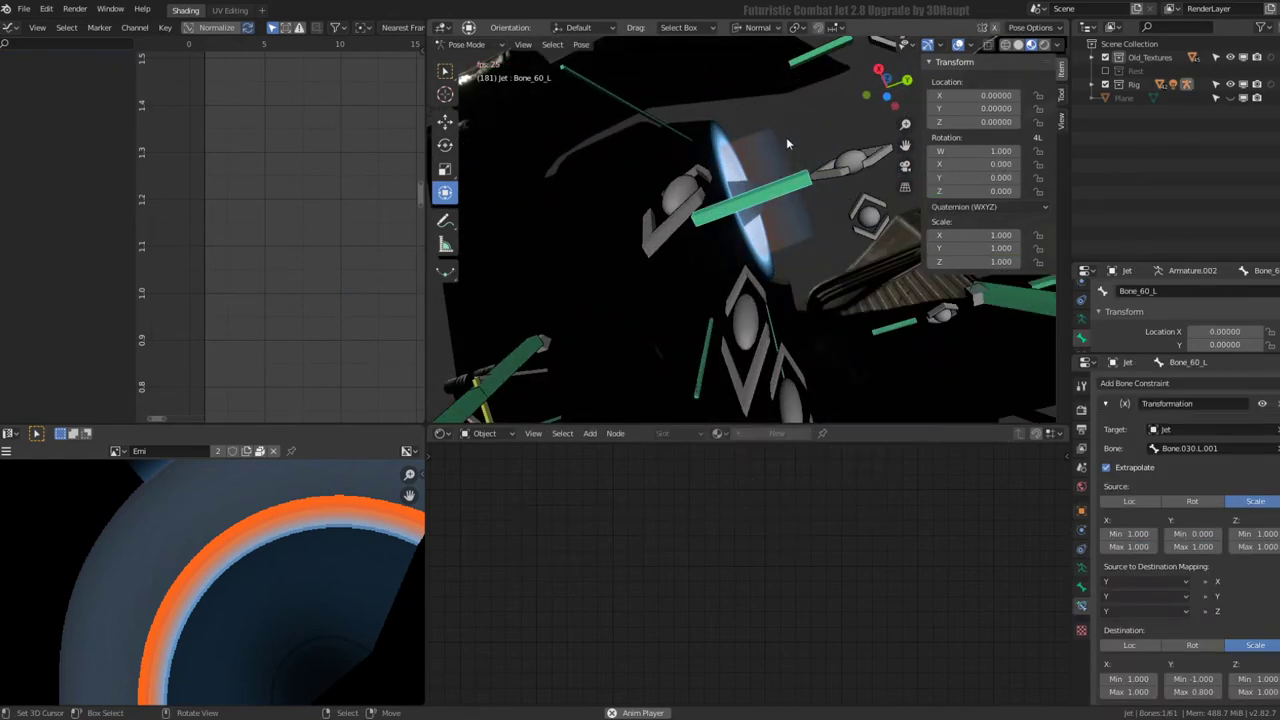
- Set Jet.022's scale keyframes to Elastic easing and rescale them vertically
{"action": "left_click", "coordinate": [786, 137]}
{"action": "scroll", "coordinate": [285, 246], "scroll_direction": "down", "scroll_amount": 2}
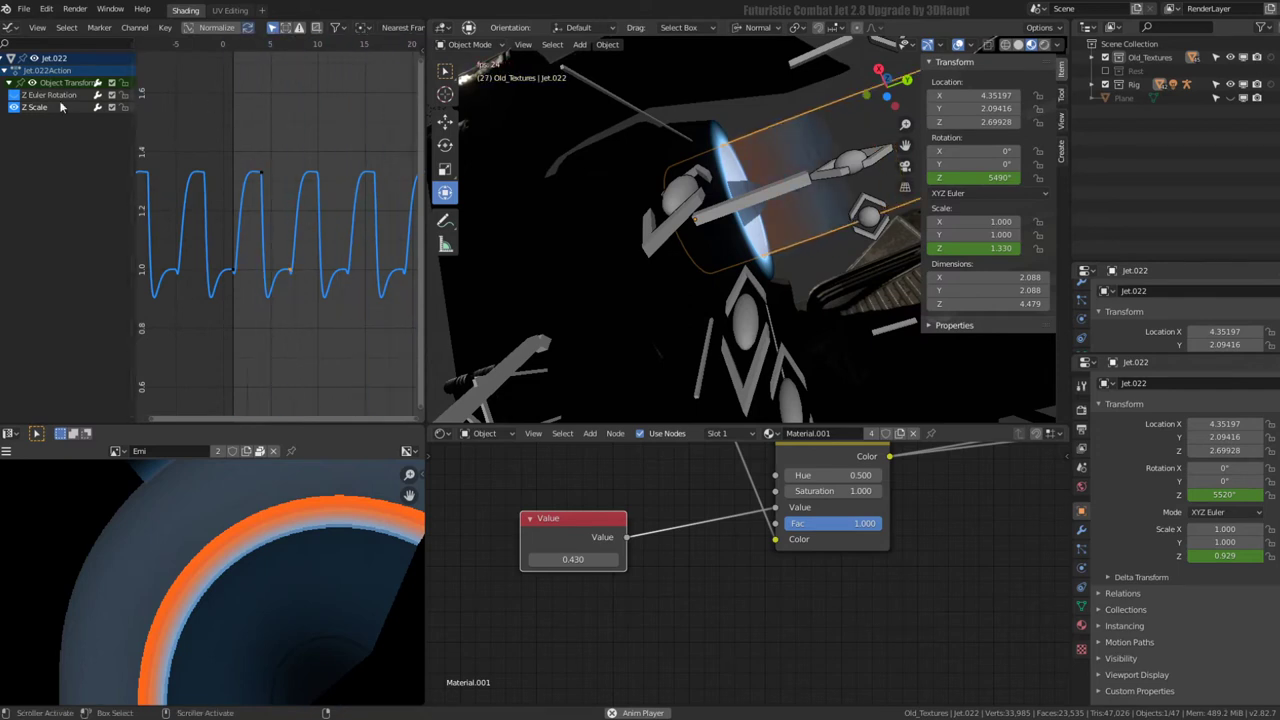
{"action": "key", "text": "t"}
{"action": "left_click", "coordinate": [320, 205]}
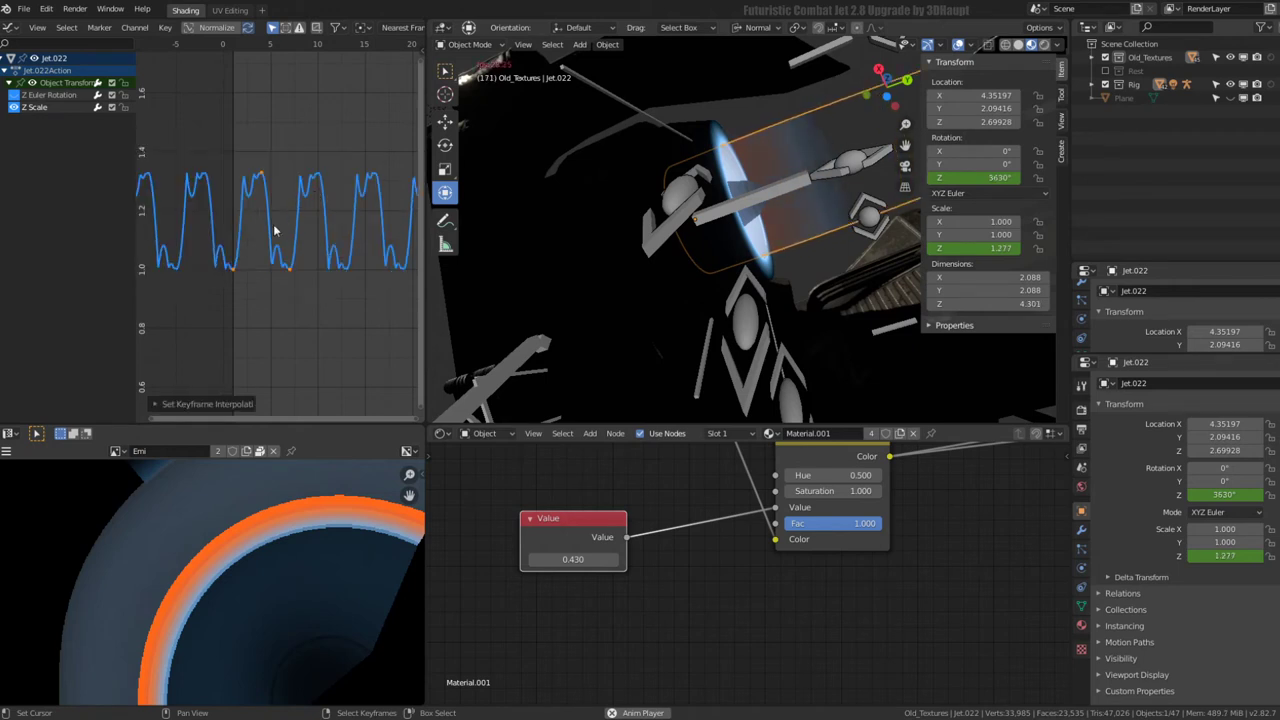
{"action": "scroll", "coordinate": [275, 230], "scroll_direction": "up", "scroll_amount": 3}
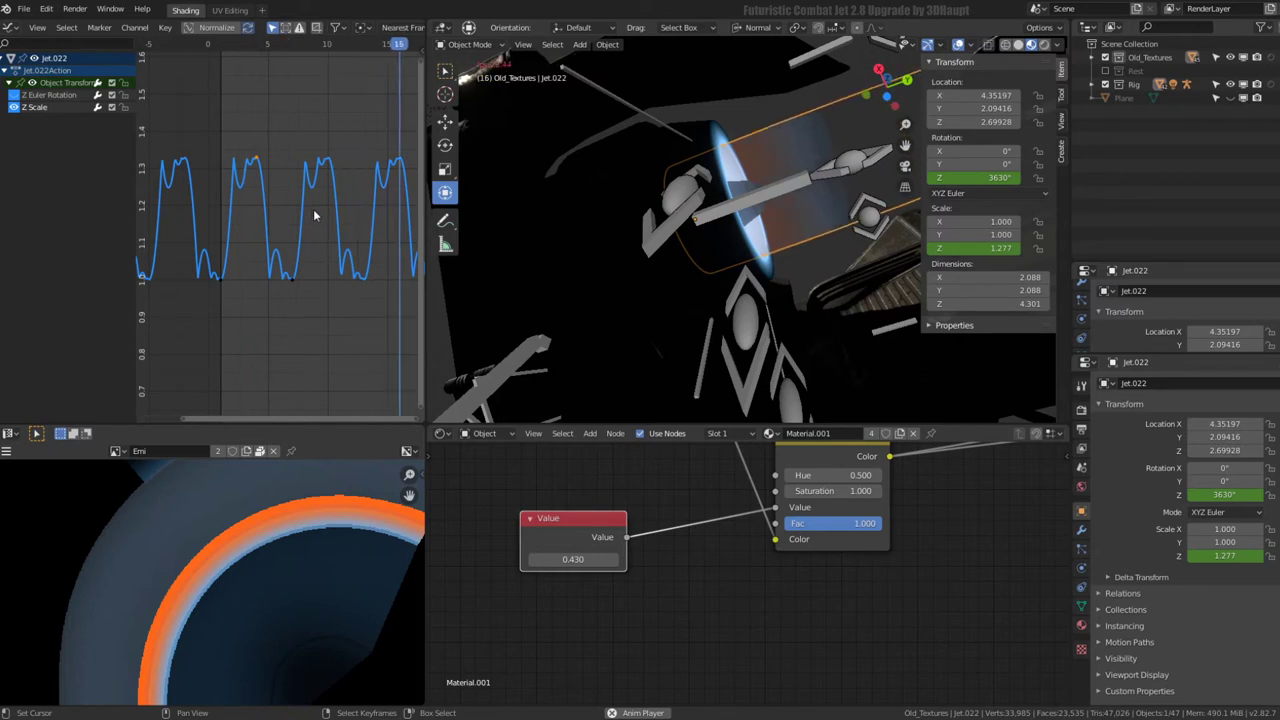
{"action": "key", "text": "s"}
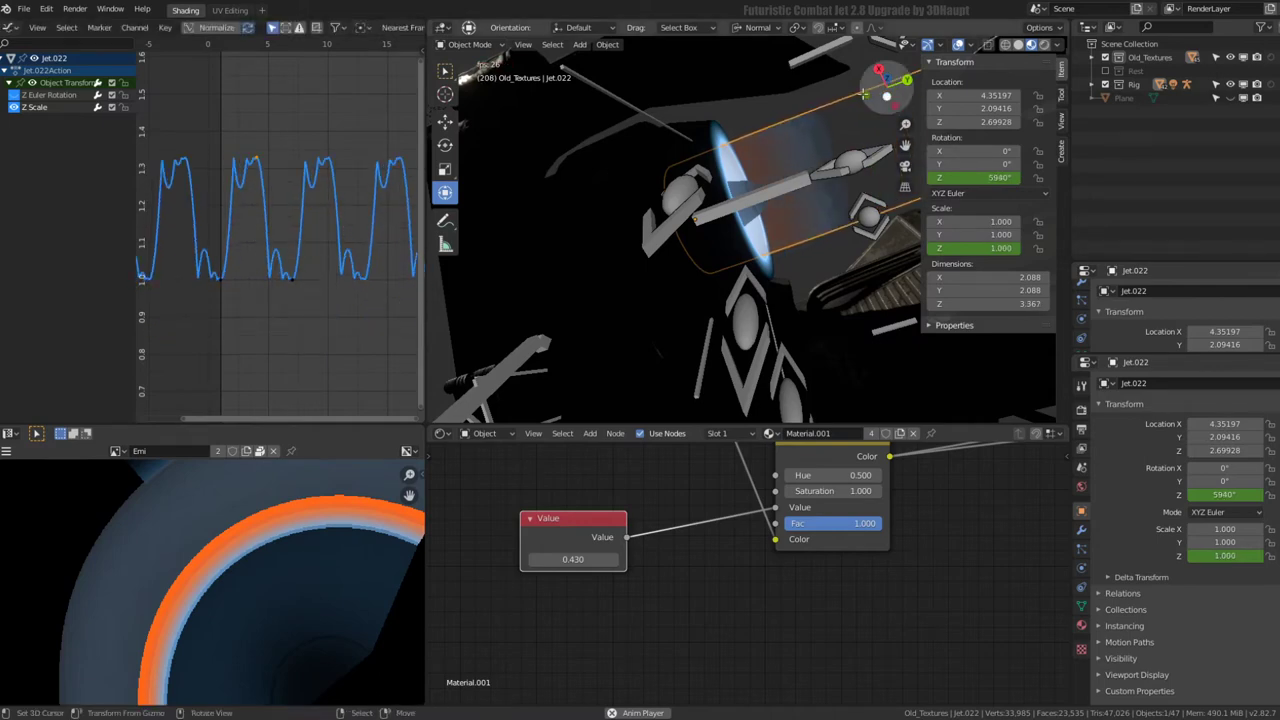
- Rescale and move Jet.022's Z Scale keys to pulse between 1.0 and 1.17, then select Jet.024
{"action": "left_click", "coordinate": [700, 240]}
{"action": "mouse_move", "coordinate": [700, 240]}
{"action": "middle_mouse_down"}
{"action": "mouse_move", "coordinate": [757, 210]}
{"action": "mouse_move", "coordinate": [559, 370]}
{"action": "mouse_move", "coordinate": [631, 208]}
{"action": "middle_mouse_up"}
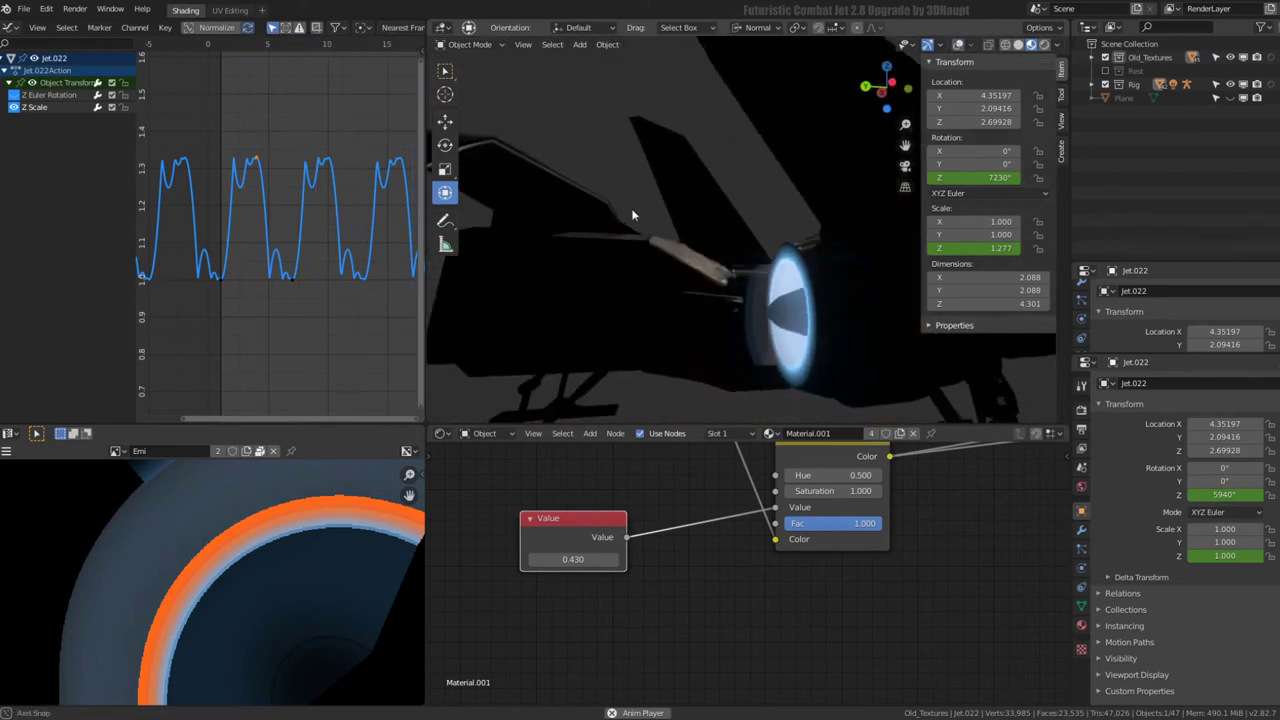
{"action": "key", "text": "s"}
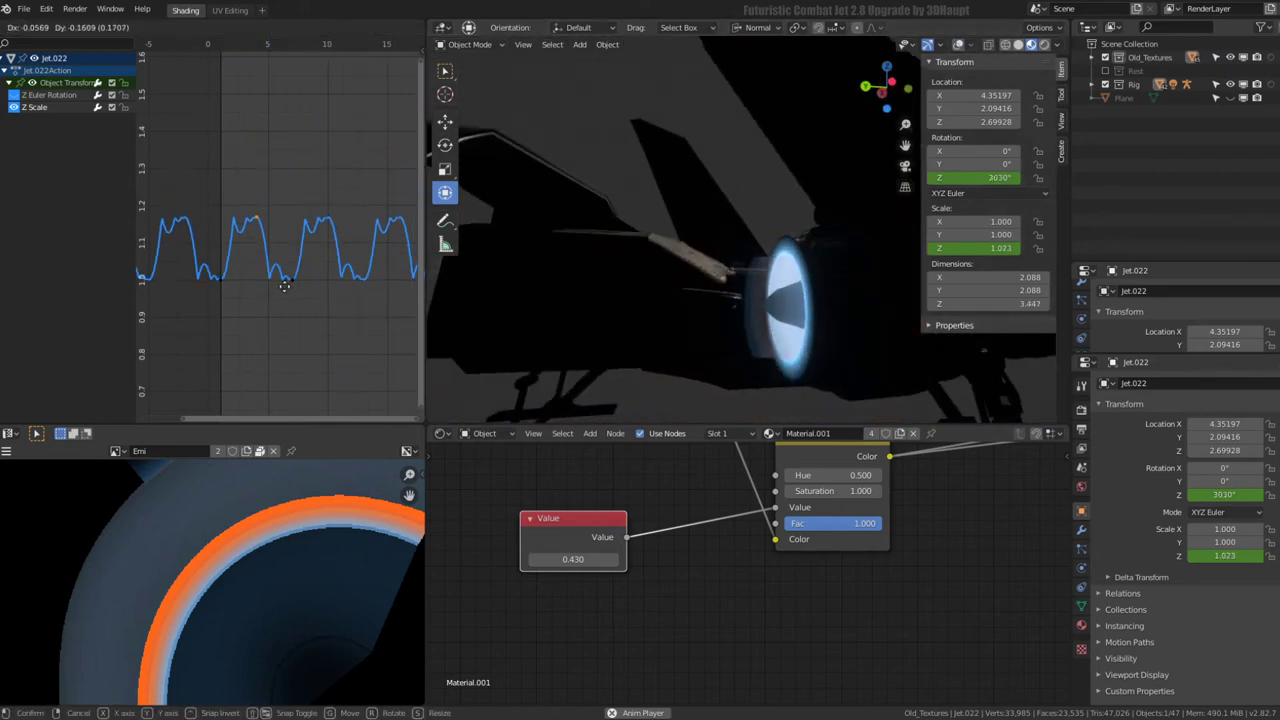
{"action": "left_click", "coordinate": [274, 339]}
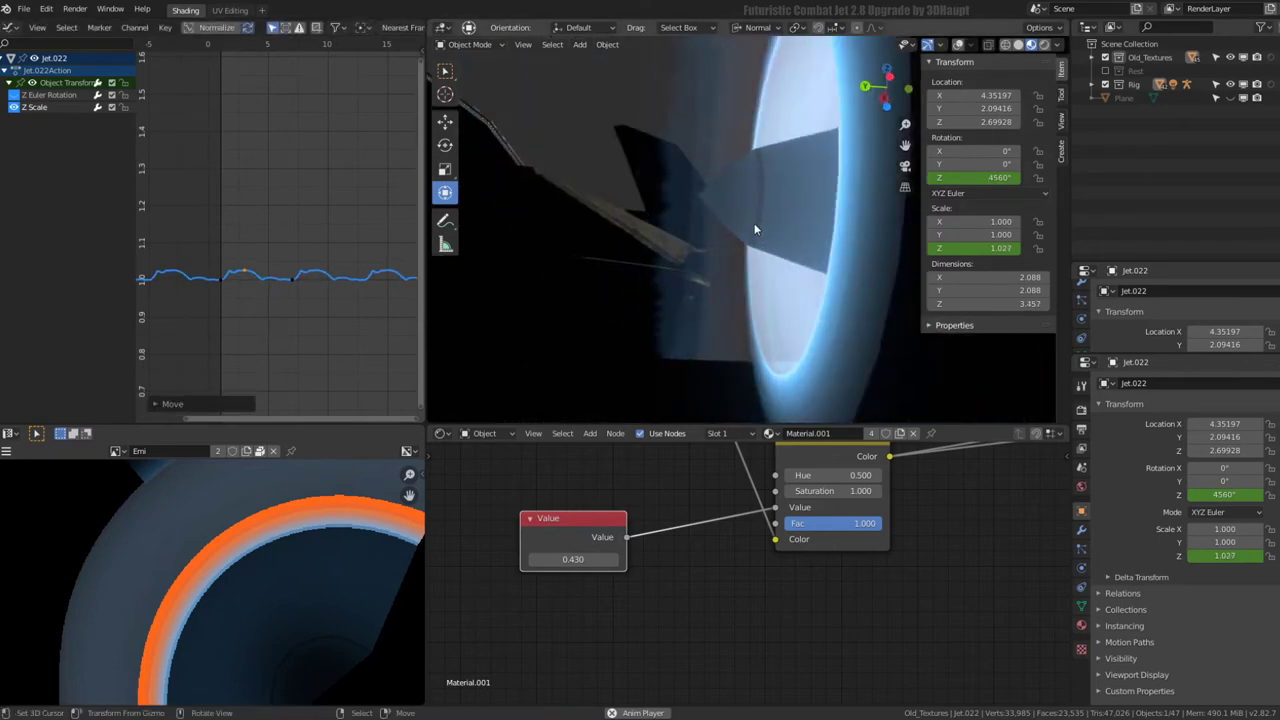
{"action": "key", "text": "s"}
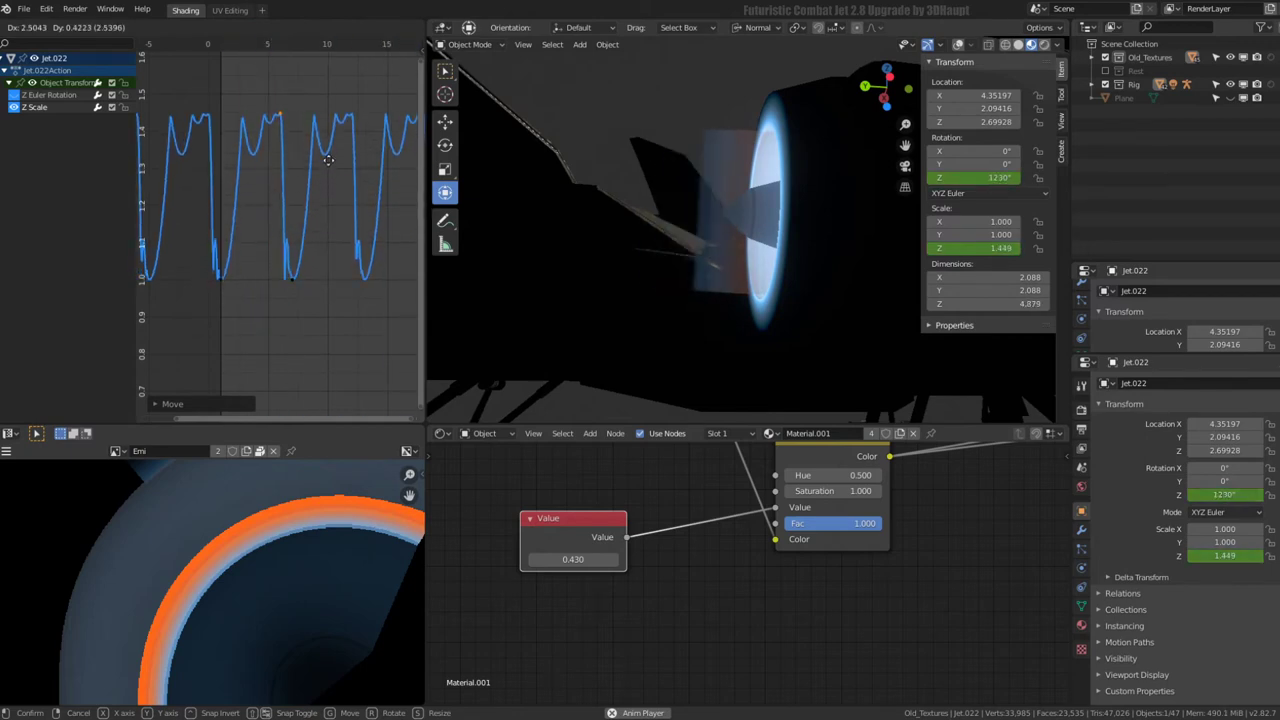
{"action": "left_click", "coordinate": [323, 106]}
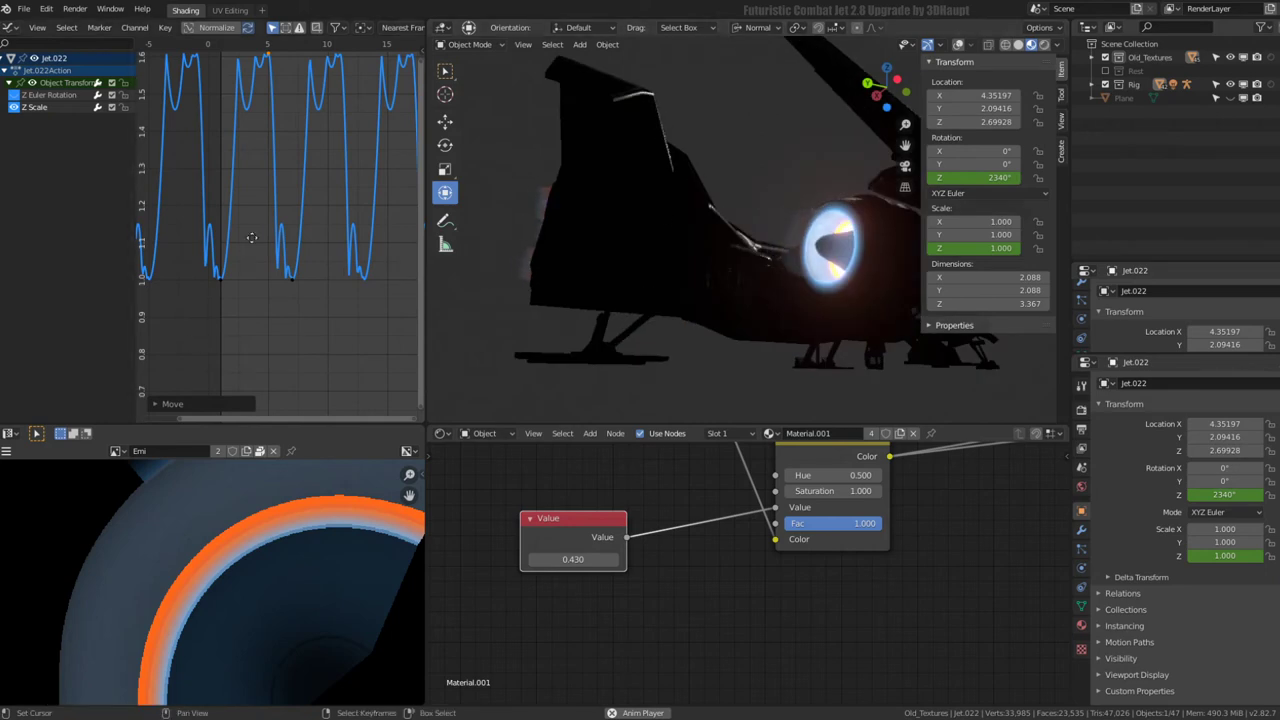
{"action": "key", "text": "g"}
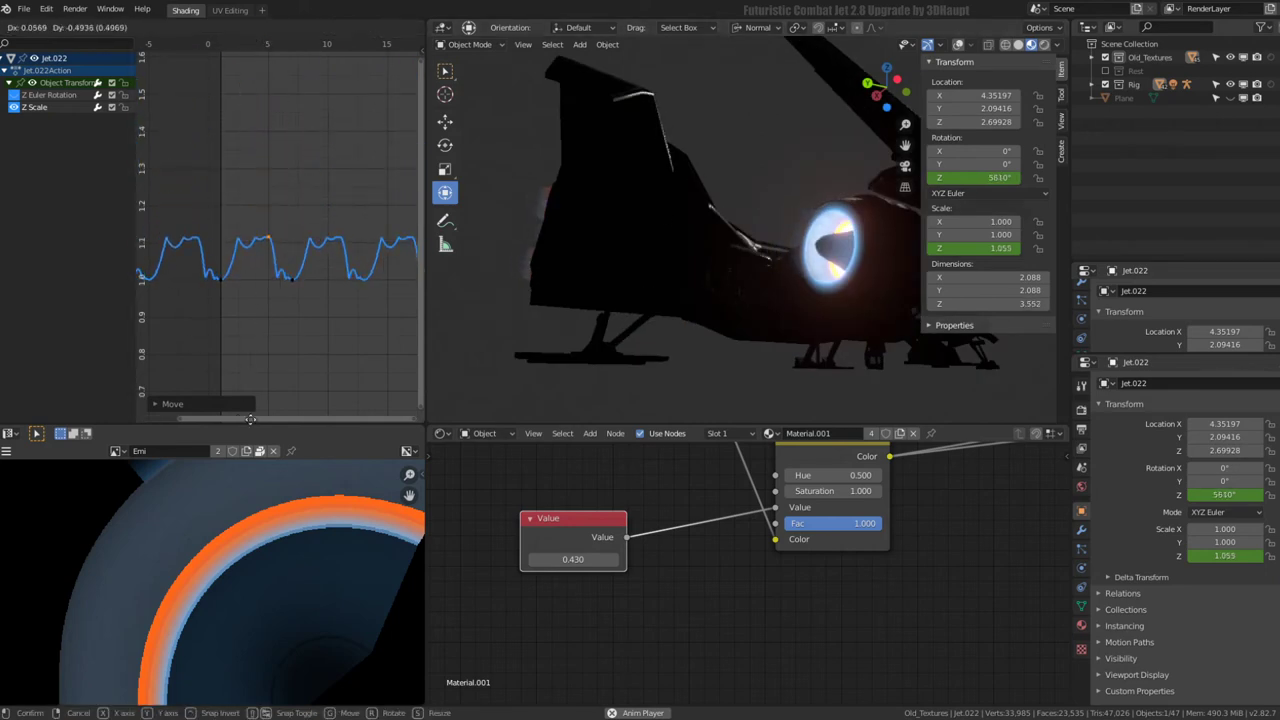
{"action": "left_click", "coordinate": [252, 398]}
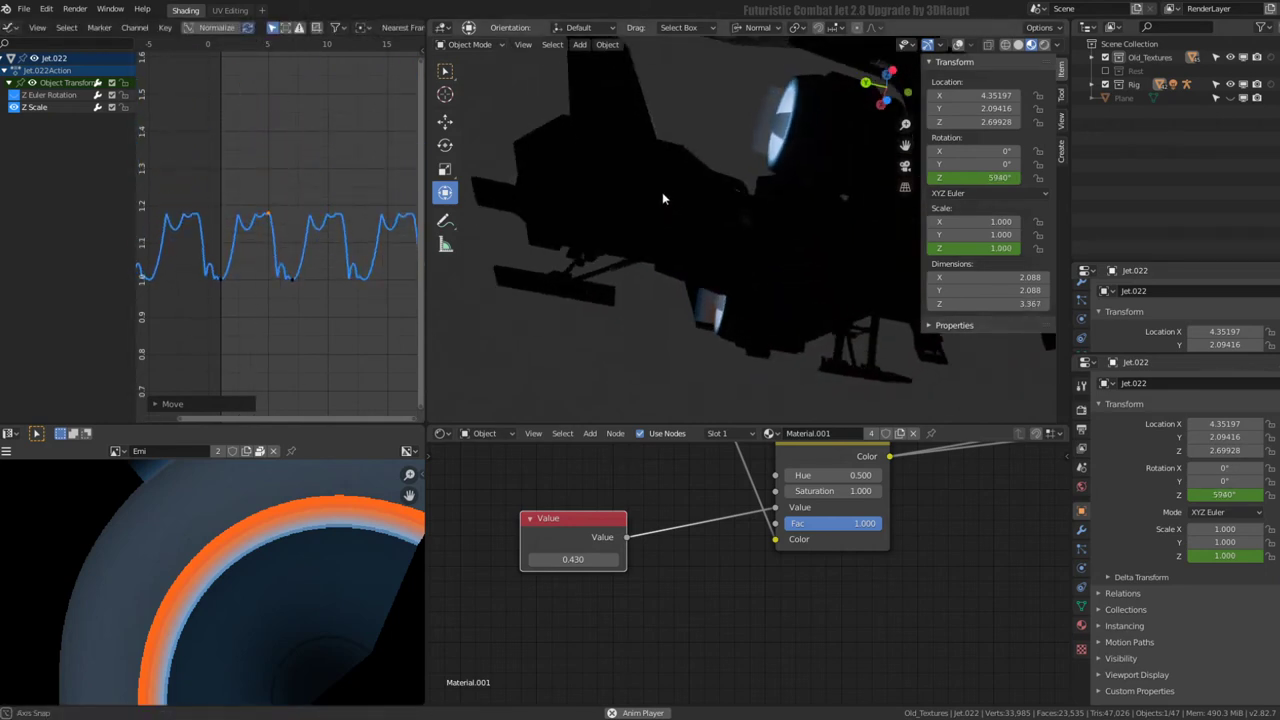
{"action": "mouse_move", "coordinate": [662, 198]}
{"action": "middle_mouse_down"}
{"action": "mouse_move", "coordinate": [804, 384]}
{"action": "mouse_move", "coordinate": [730, 242]}
{"action": "middle_mouse_up"}
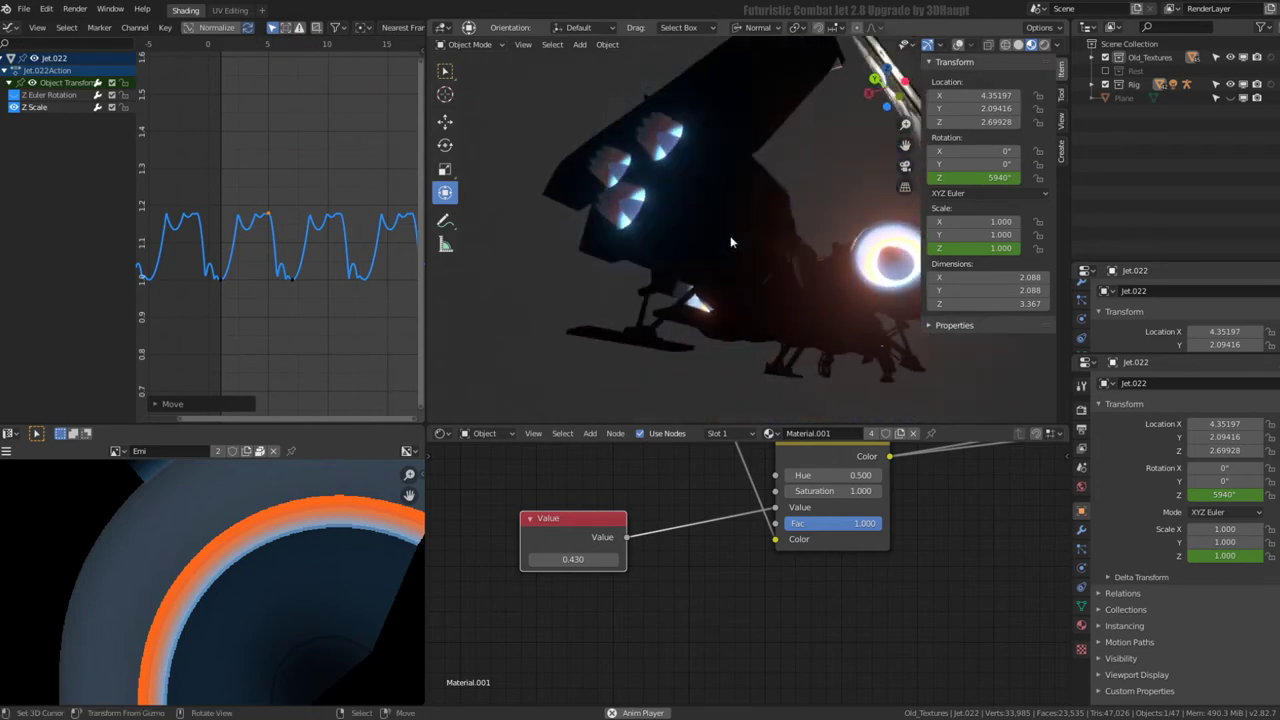
{"action": "left_click", "coordinate": [612, 170]}
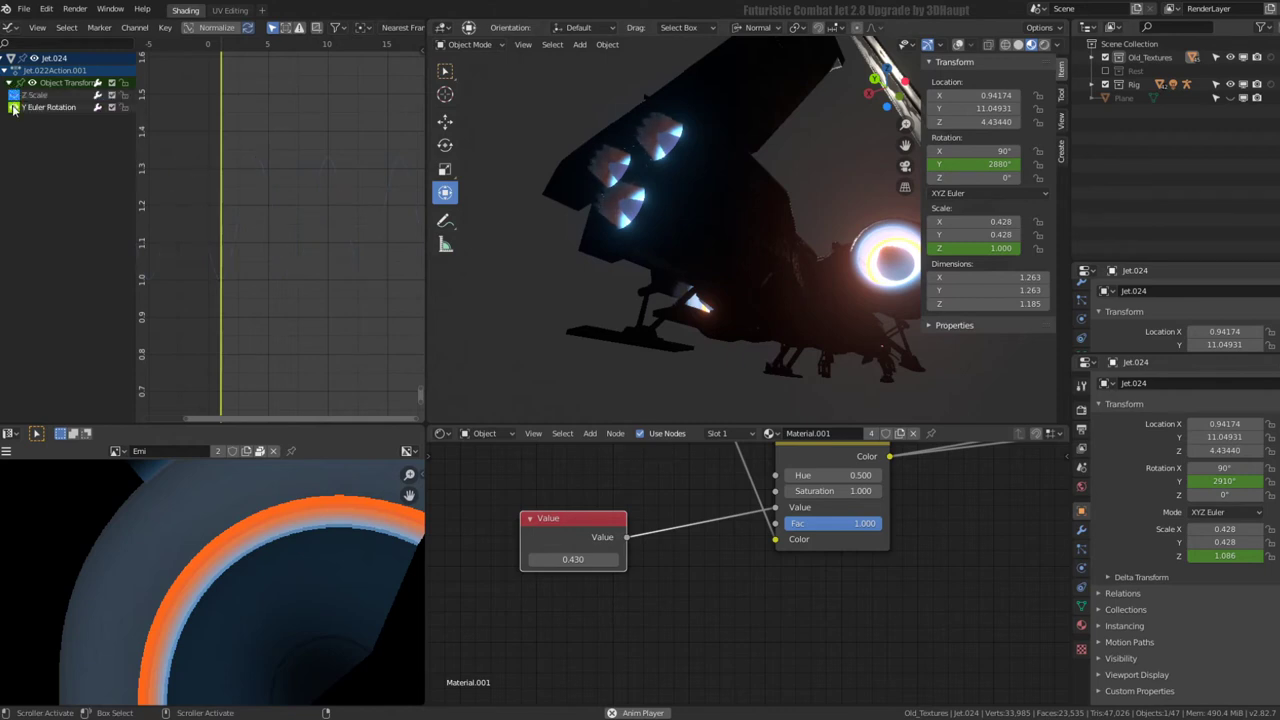
- Hide Jet.024's Y Euler Rotation curve and try Elastic, Bounce and Back easings on its pulse
{"action": "left_click", "coordinate": [13, 108]}
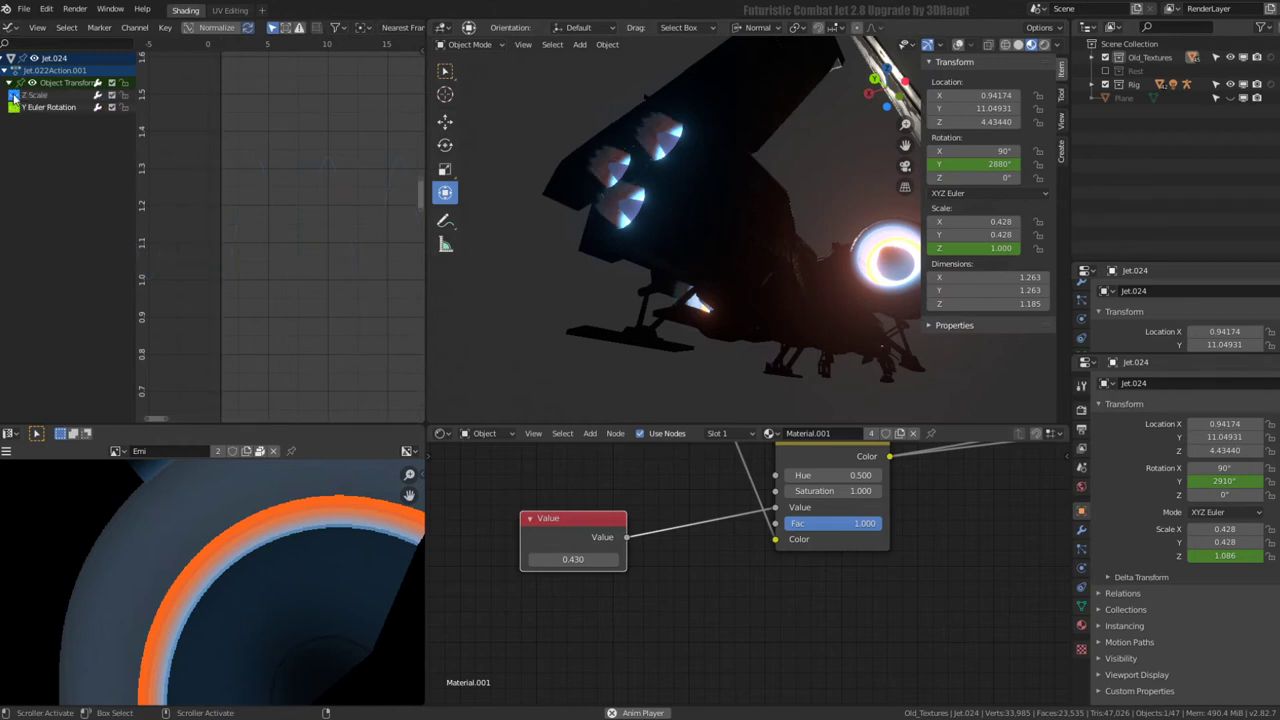
{"action": "key", "text": "t"}
{"action": "left_click", "coordinate": [275, 210]}
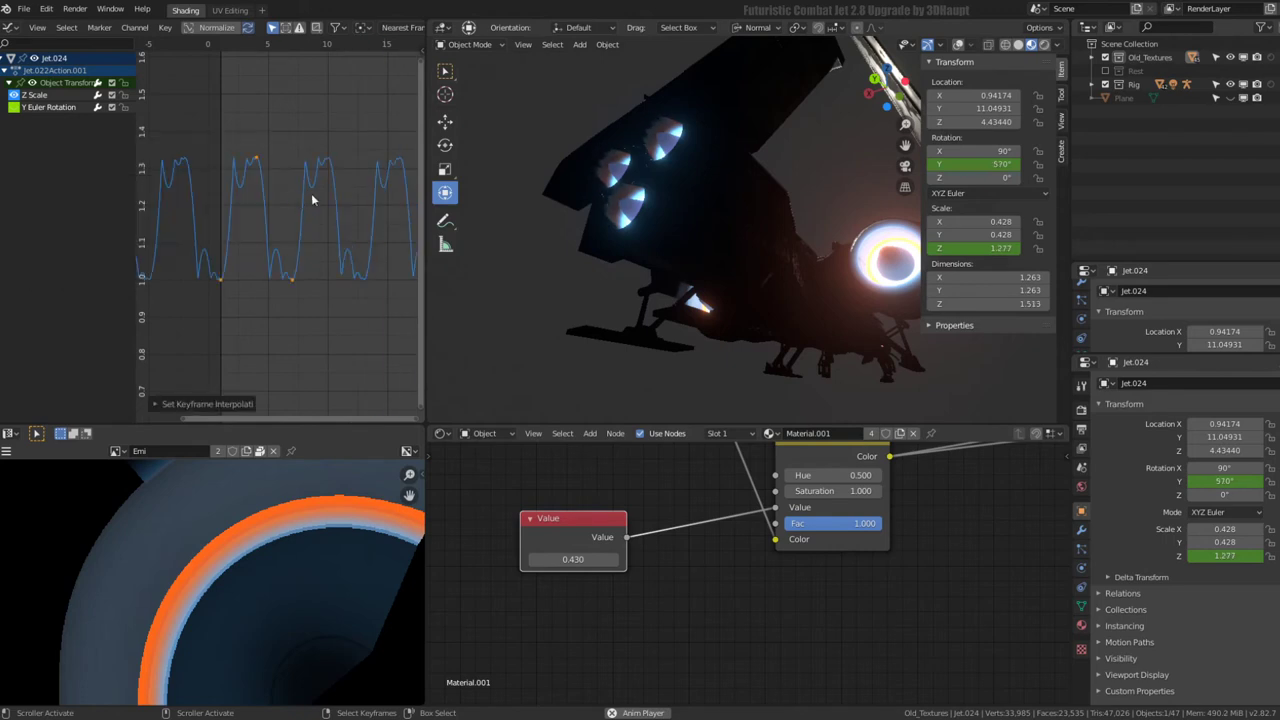
{"action": "key", "text": "t"}
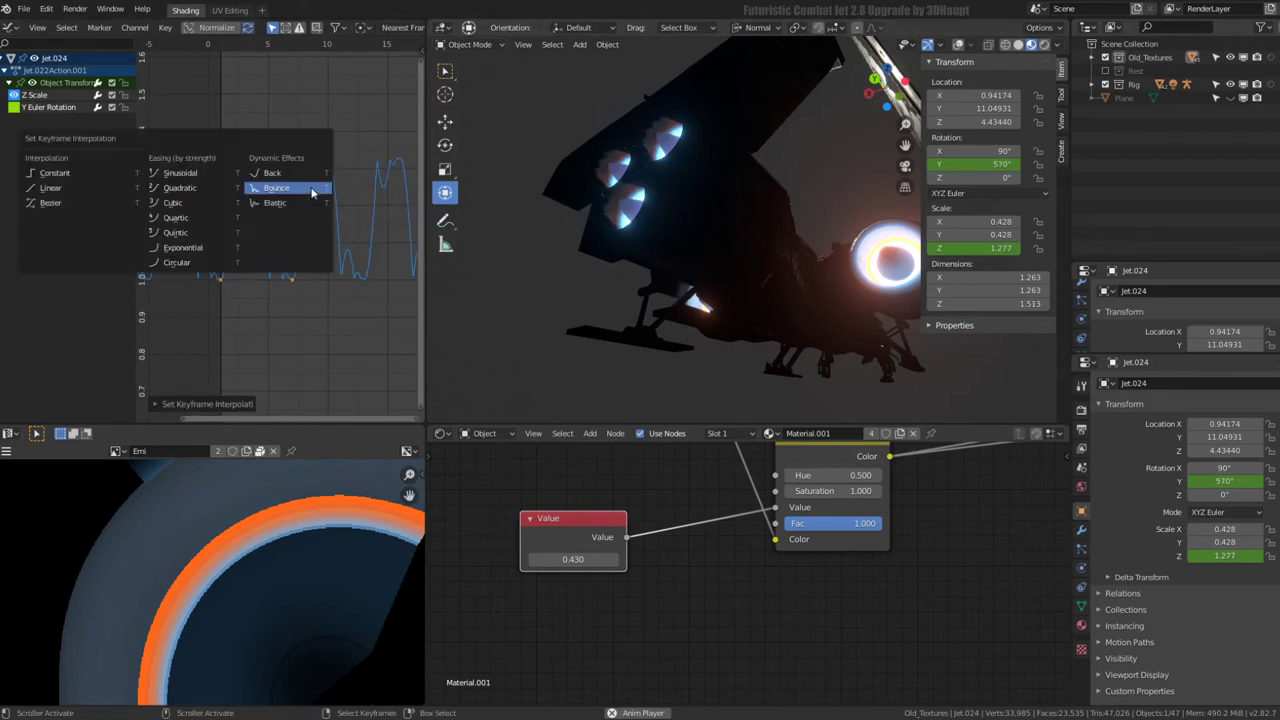
{"action": "left_click", "coordinate": [309, 177]}
{"action": "key", "text": "t"}
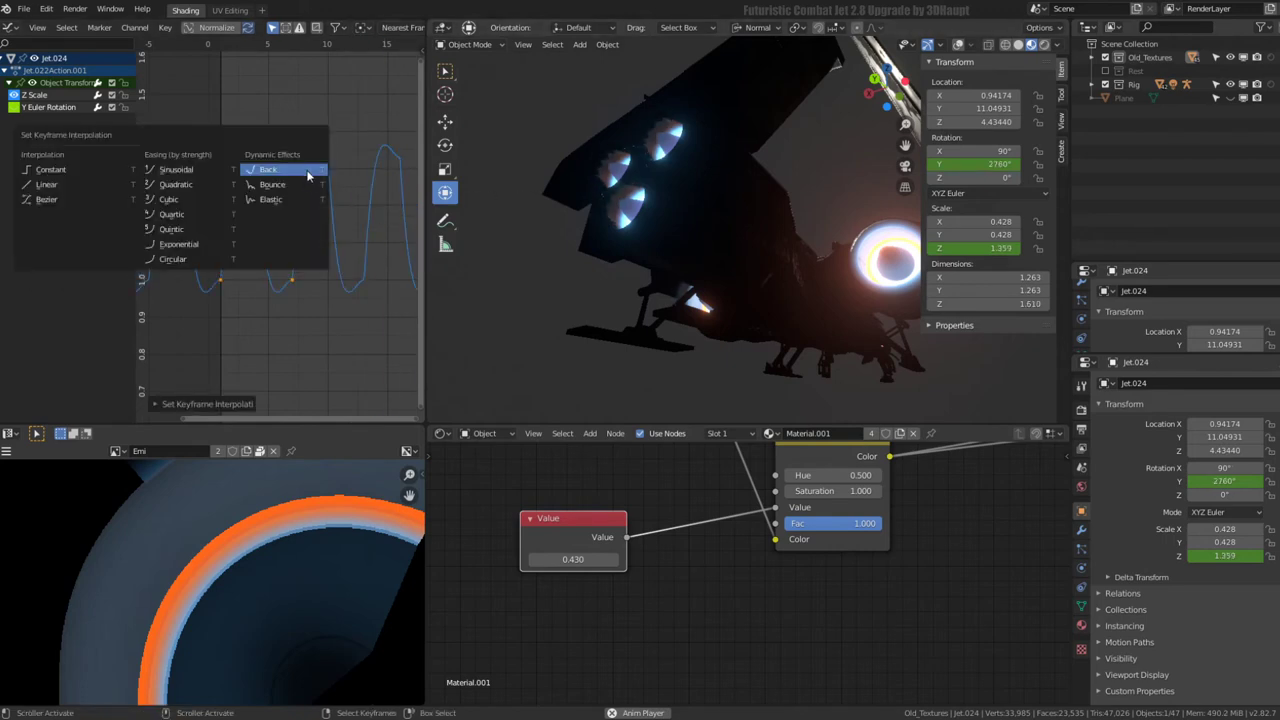
{"action": "left_click", "coordinate": [305, 184]}
{"action": "key", "text": "t"}
{"action": "left_click", "coordinate": [297, 200]}
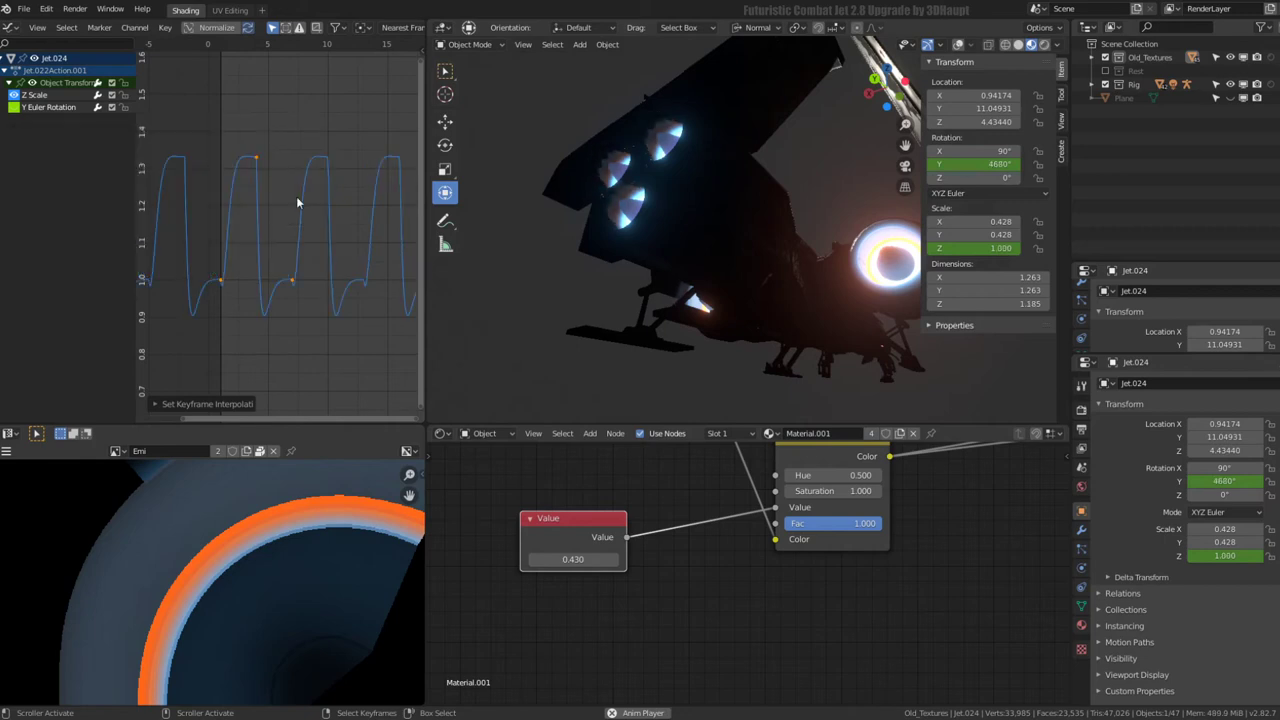
{"action": "key", "text": "t"}
{"action": "left_click", "coordinate": [297, 188]}
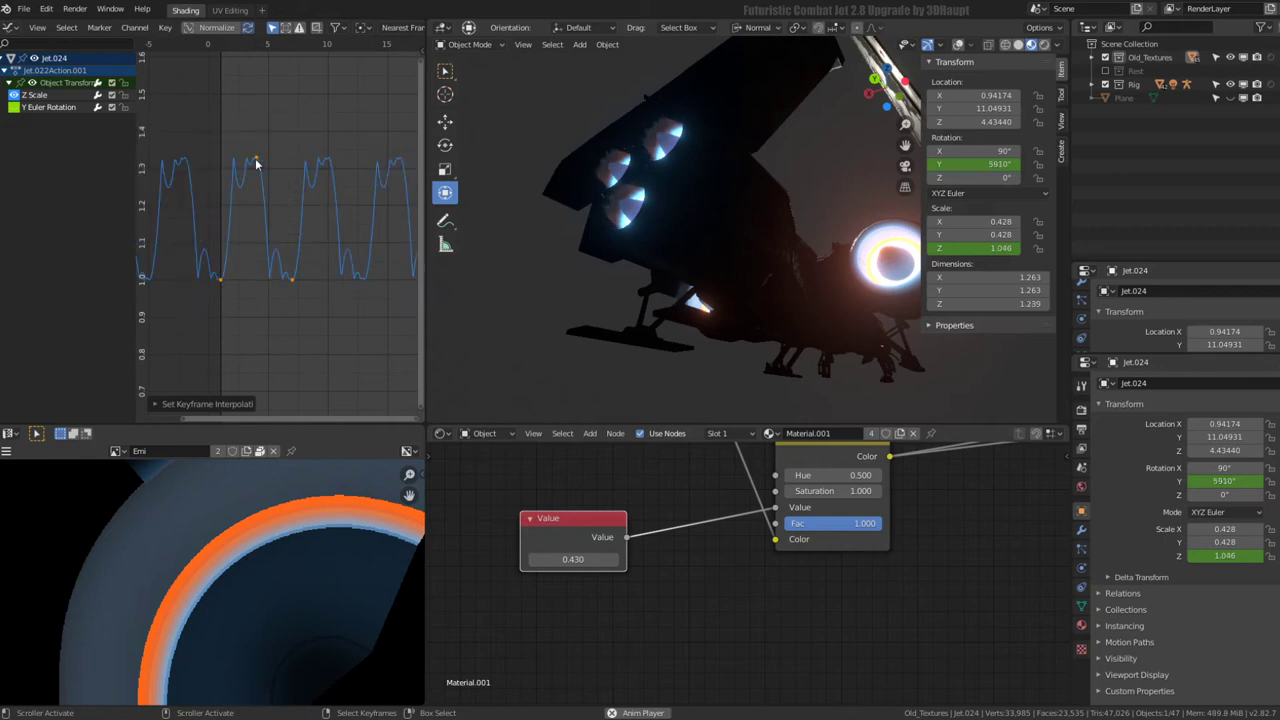
- Lower the Z Scale curve's peak keys so the pulse sits between about 1.0 and 1.1
{"action": "left_click", "coordinate": [256, 163]}
{"action": "key", "text": "g"}
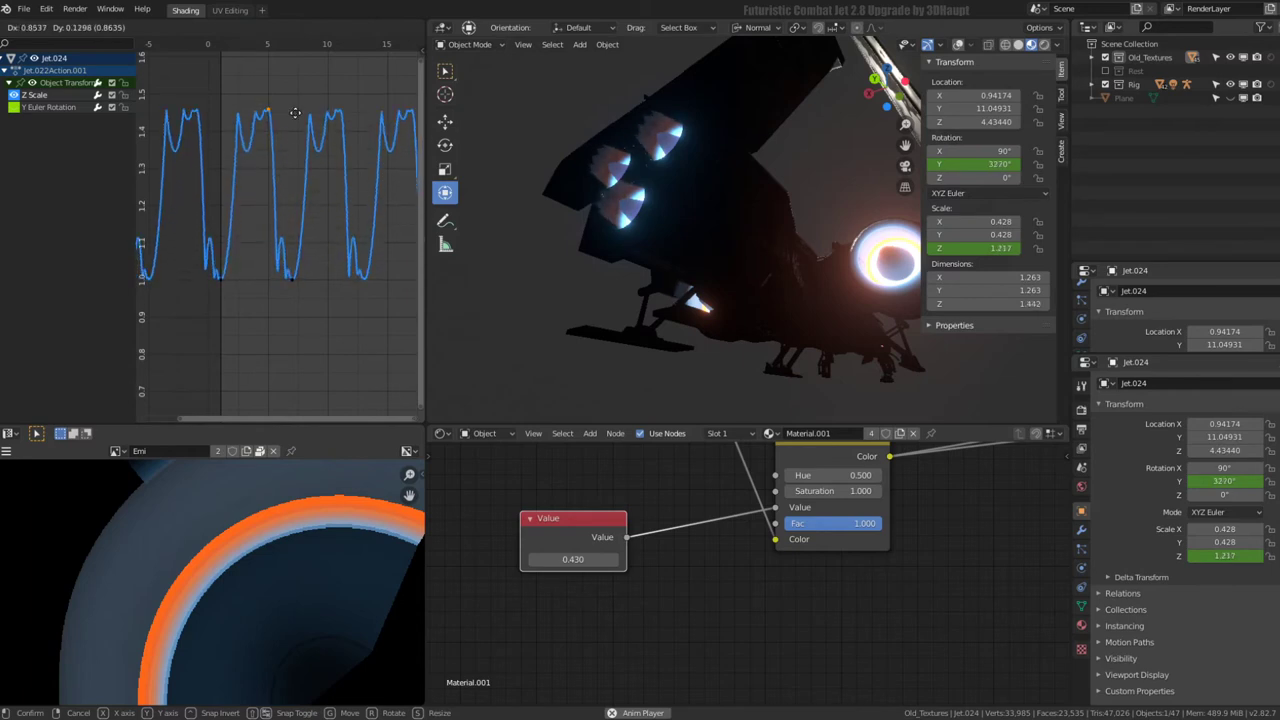
{"action": "left_click", "coordinate": [293, 242]}
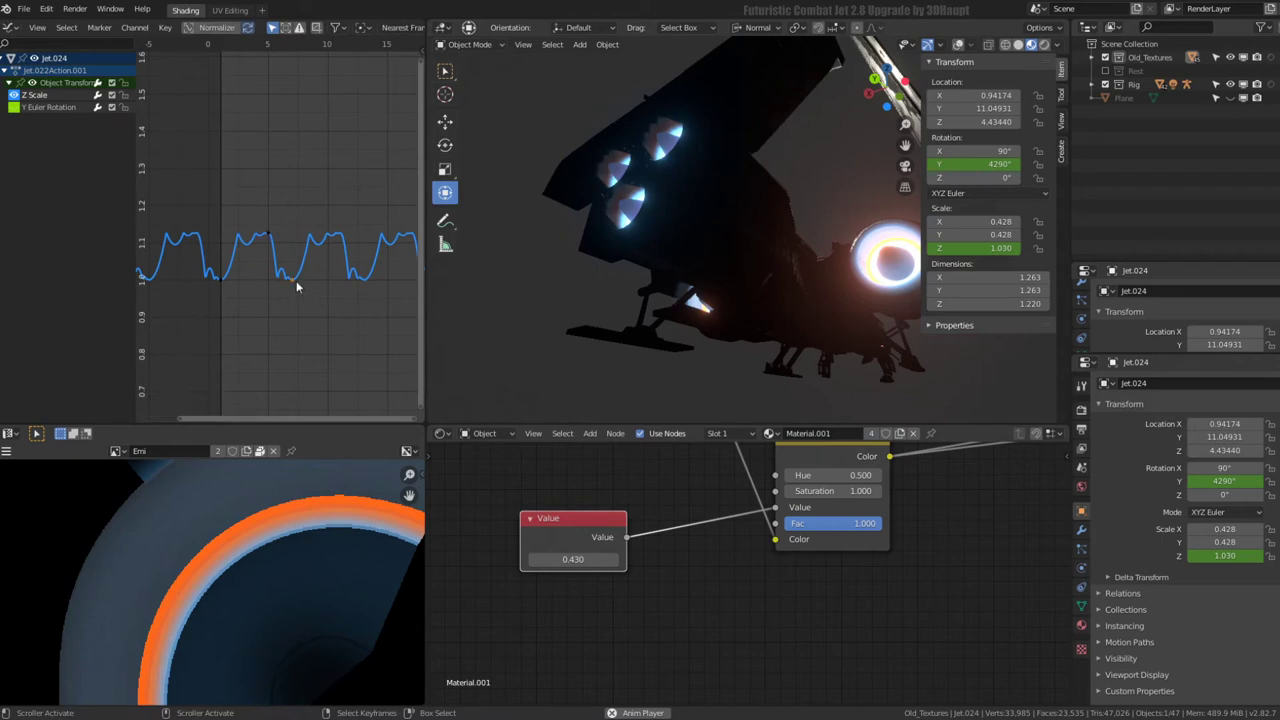
{"action": "key", "text": "g"}
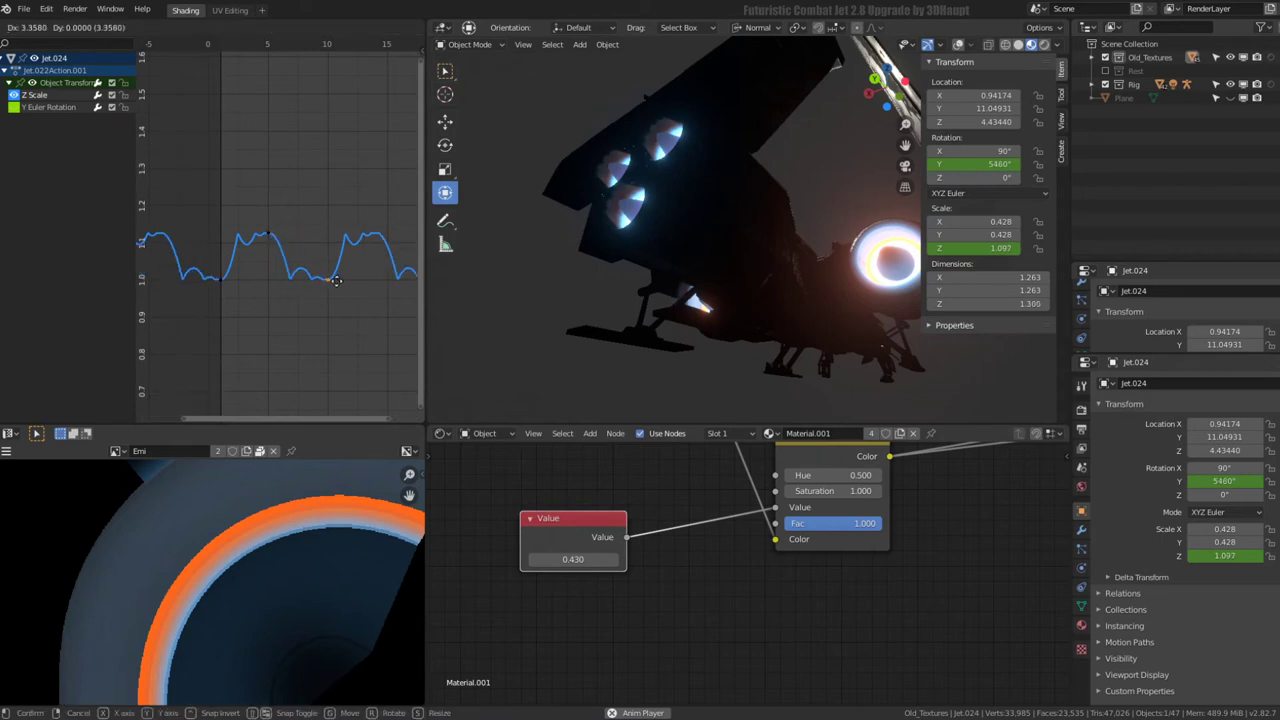
{"action": "left_click", "coordinate": [326, 282]}
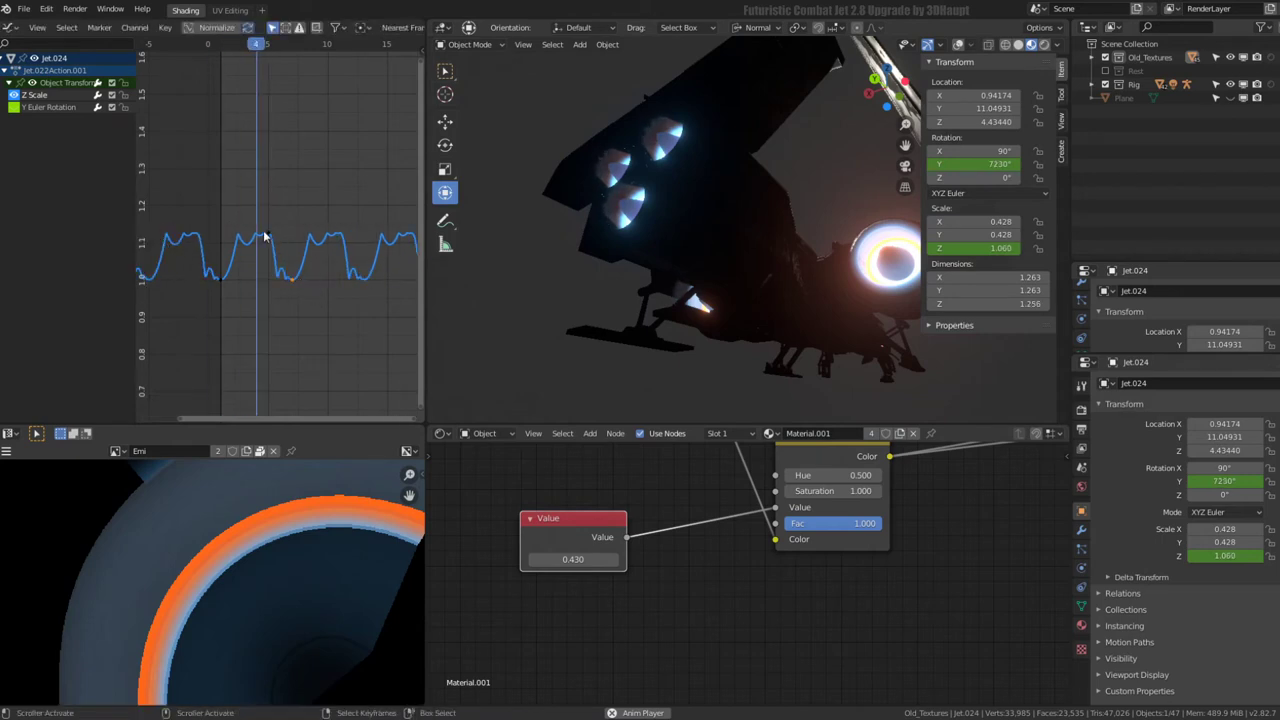
{"action": "key", "text": "g"}
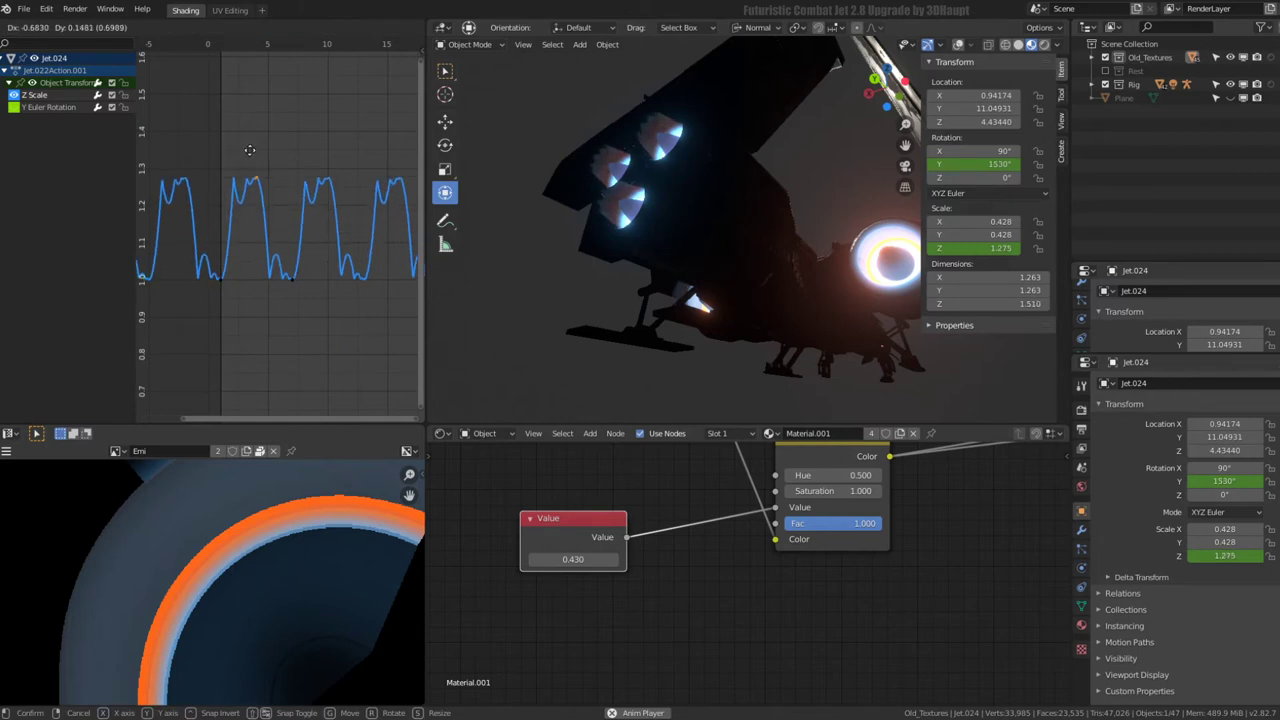
{"action": "left_click", "coordinate": [250, 150]}
{"action": "middle_click_drag", "start_coordinate": [678, 108], "coordinate": [775, 114]}
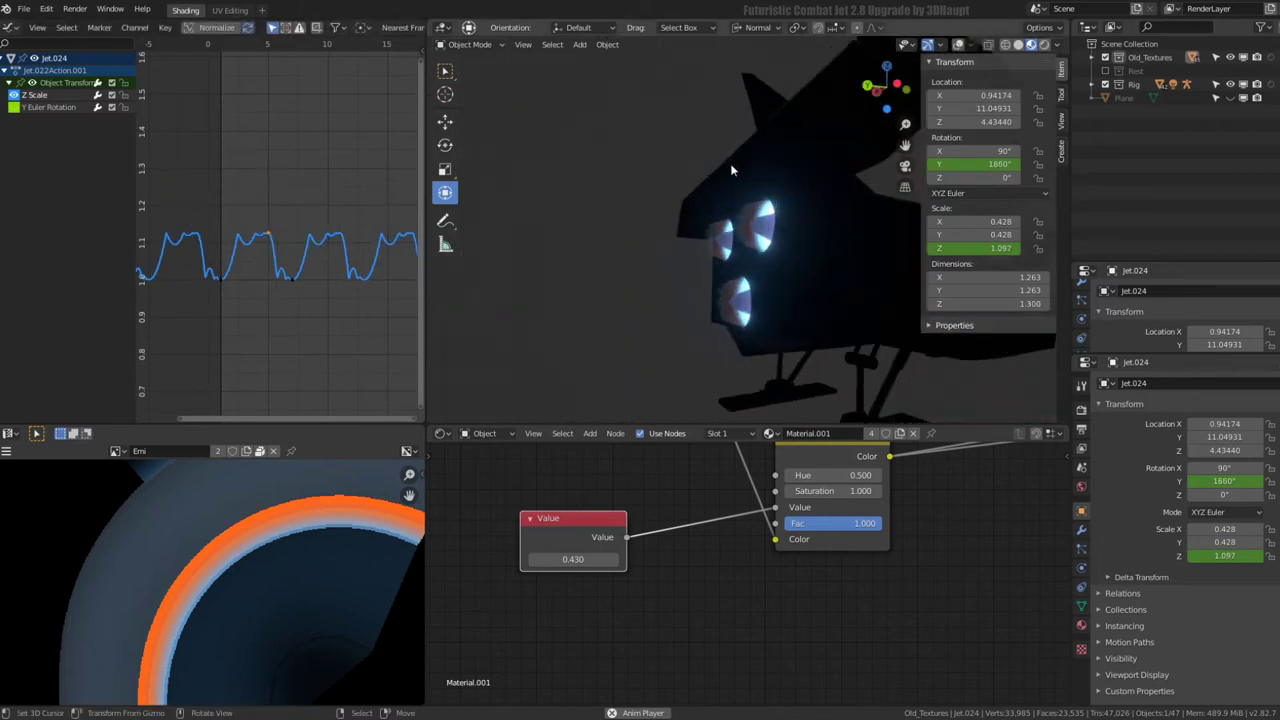
- In Edit Mode, scale the selected Jet.024 flame vertices to 0 along the normal Z
{"action": "key", "text": "Tab"}
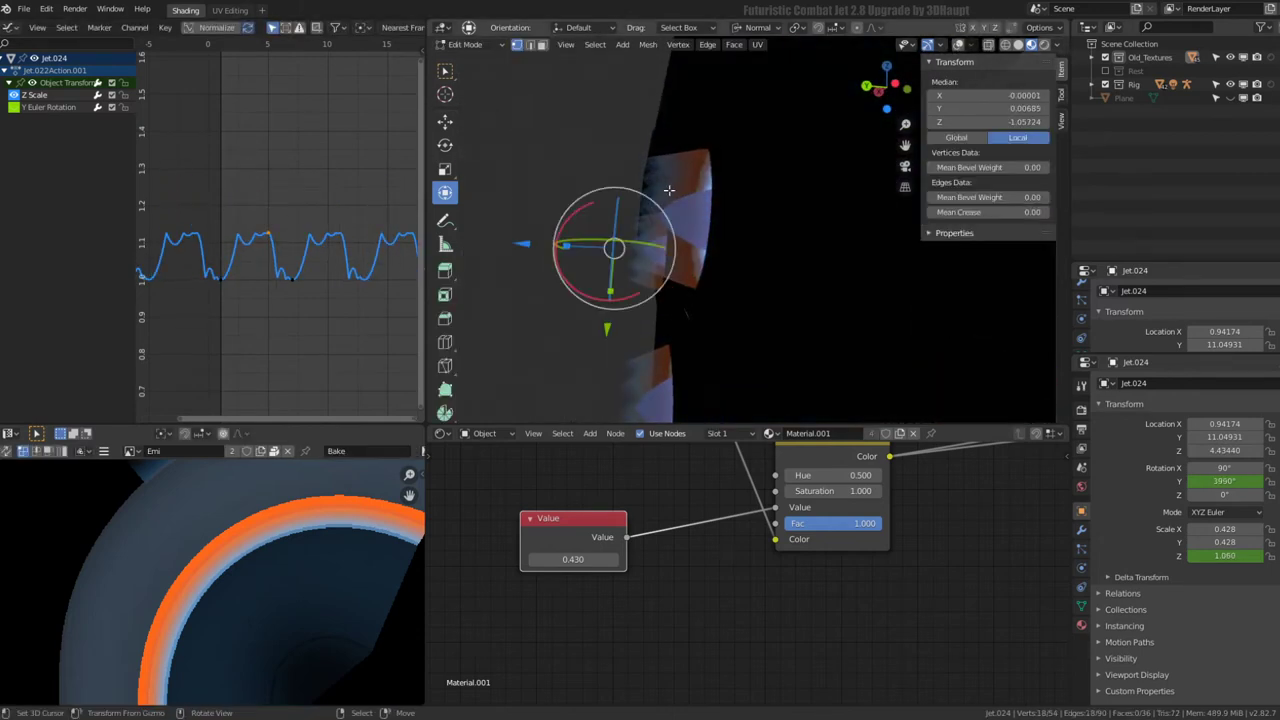
{"action": "left_click", "coordinate": [958, 44]}
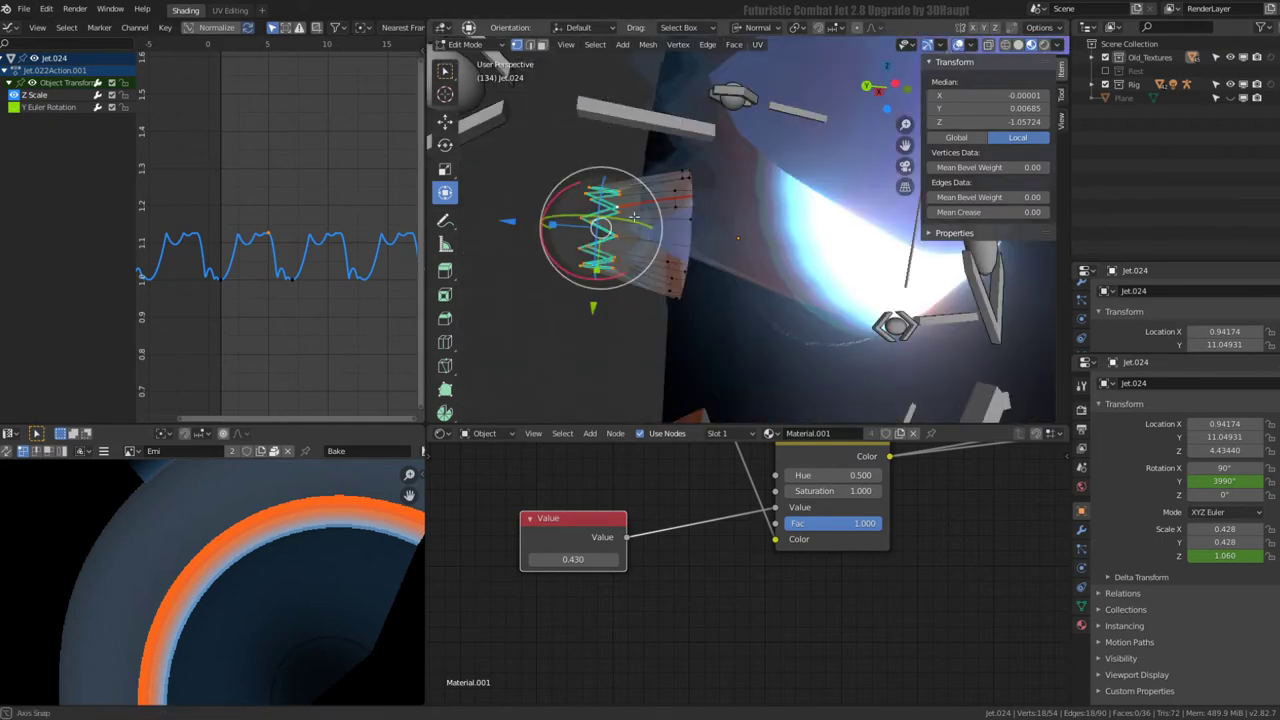
{"action": "key", "text": "s"}
{"action": "key", "text": "z"}
{"action": "key", "text": "z"}
{"action": "type", "text": "0"}
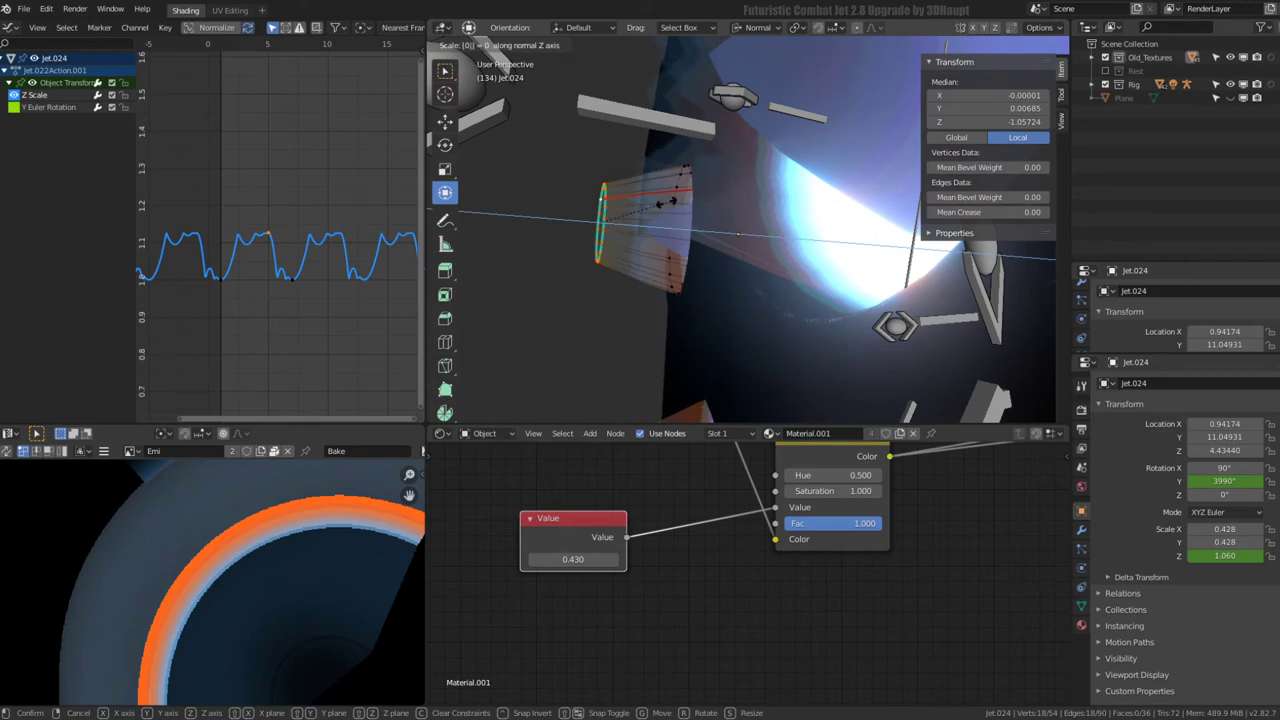
{"action": "key", "text": "Return"}
- Return to Object Mode, deselect everything and play the animation
{"action": "key", "text": "Tab"}
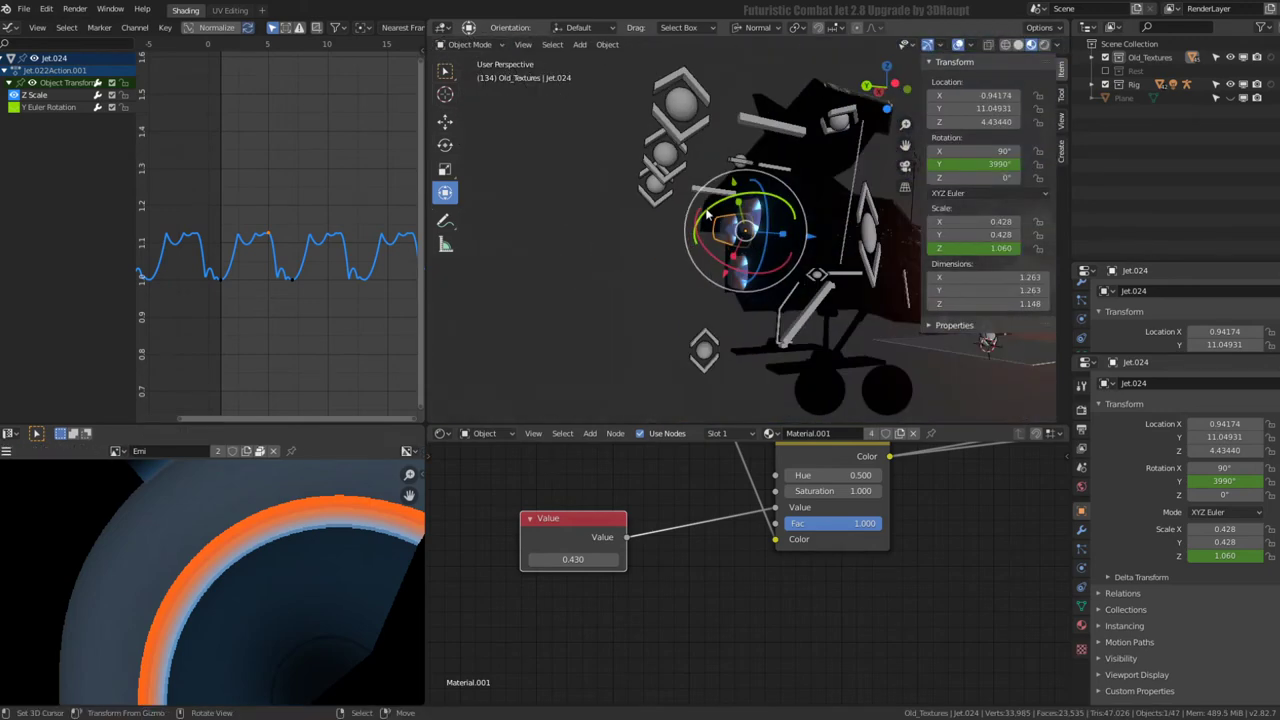
{"action": "key", "text": "alt+a"}
{"action": "key", "text": "space"}
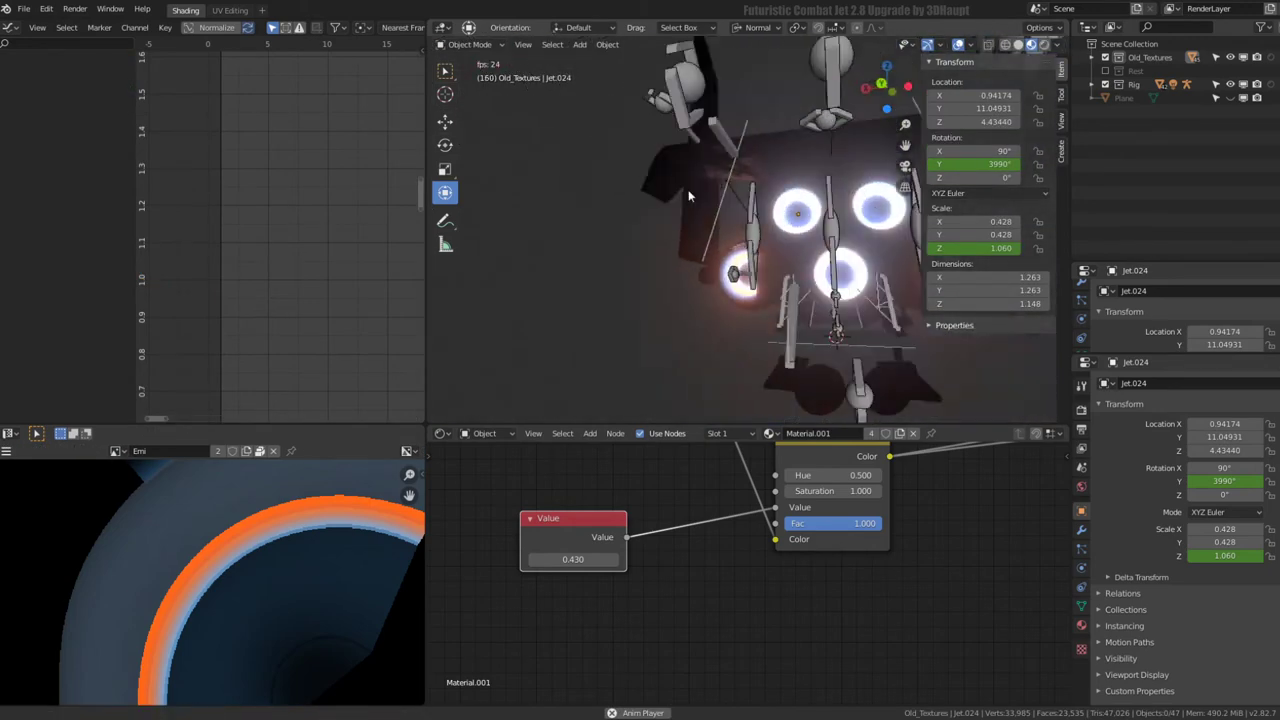
- Select the Jet.024 flame and move its Z Scale peak keys up to about 1.2
{"action": "mouse_move", "coordinate": [688, 189]}
{"action": "middle_mouse_down"}
{"action": "mouse_move", "coordinate": [581, 160]}
{"action": "mouse_move", "coordinate": [760, 249]}
{"action": "mouse_move", "coordinate": [730, 243]}
{"action": "mouse_move", "coordinate": [603, 155]}
{"action": "middle_mouse_up"}
{"action": "left_click", "coordinate": [603, 155]}
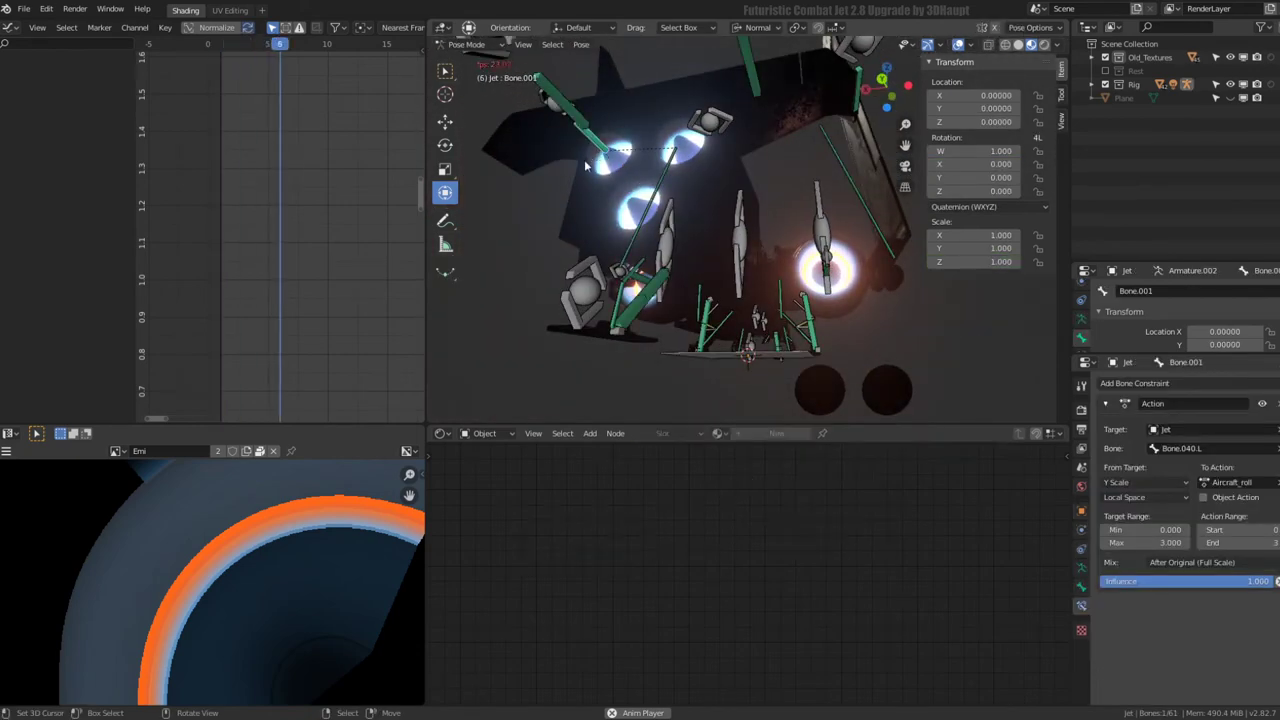
{"action": "left_click", "coordinate": [604, 157]}
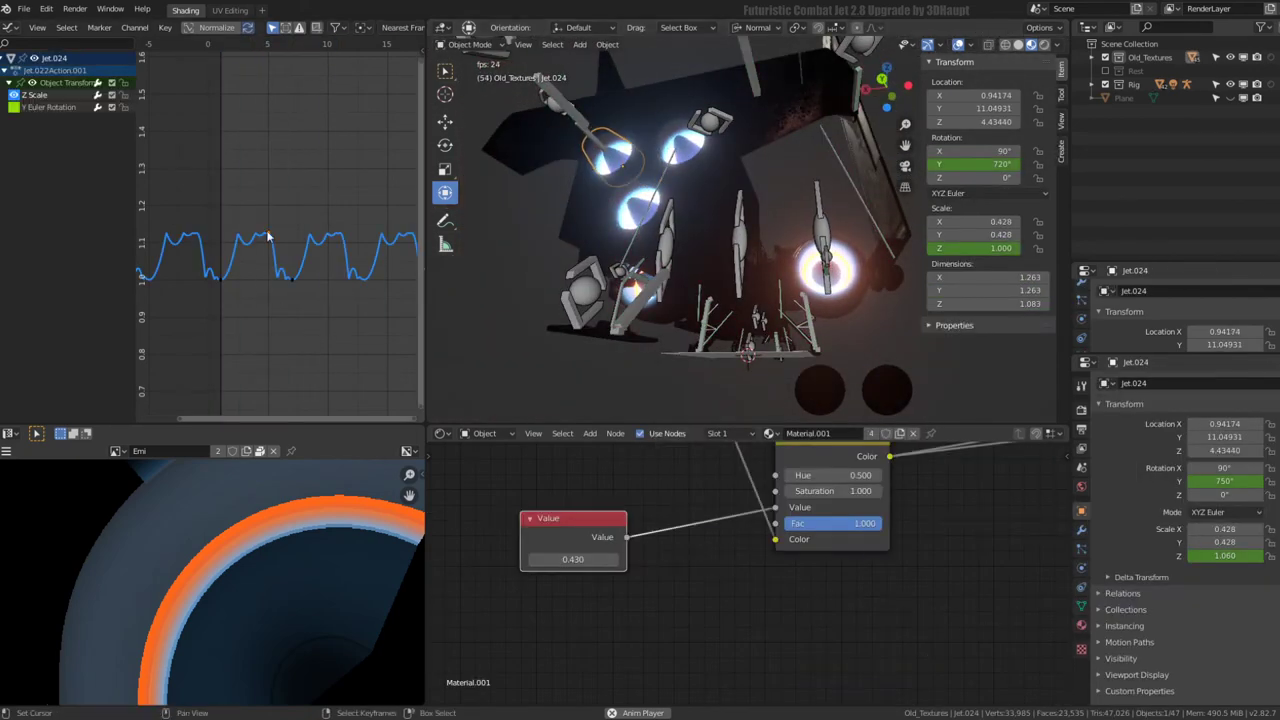
{"action": "key", "text": "g"}
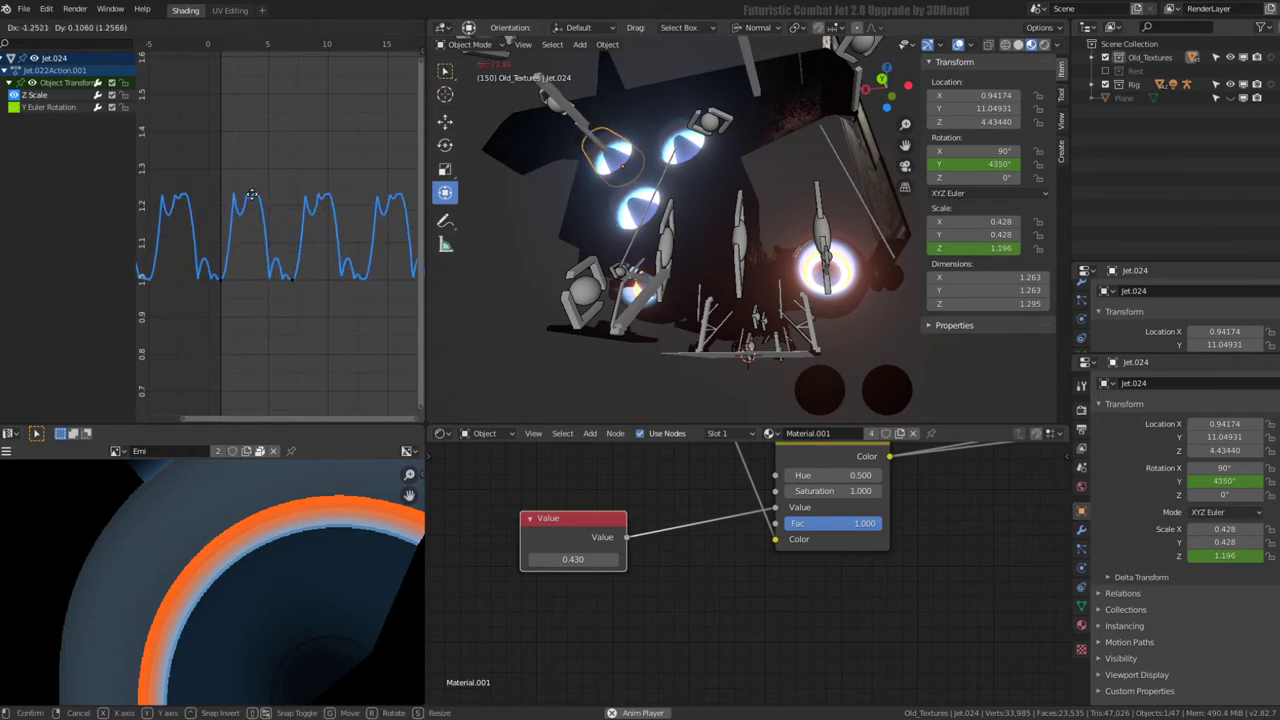
{"action": "left_click", "coordinate": [252, 194]}
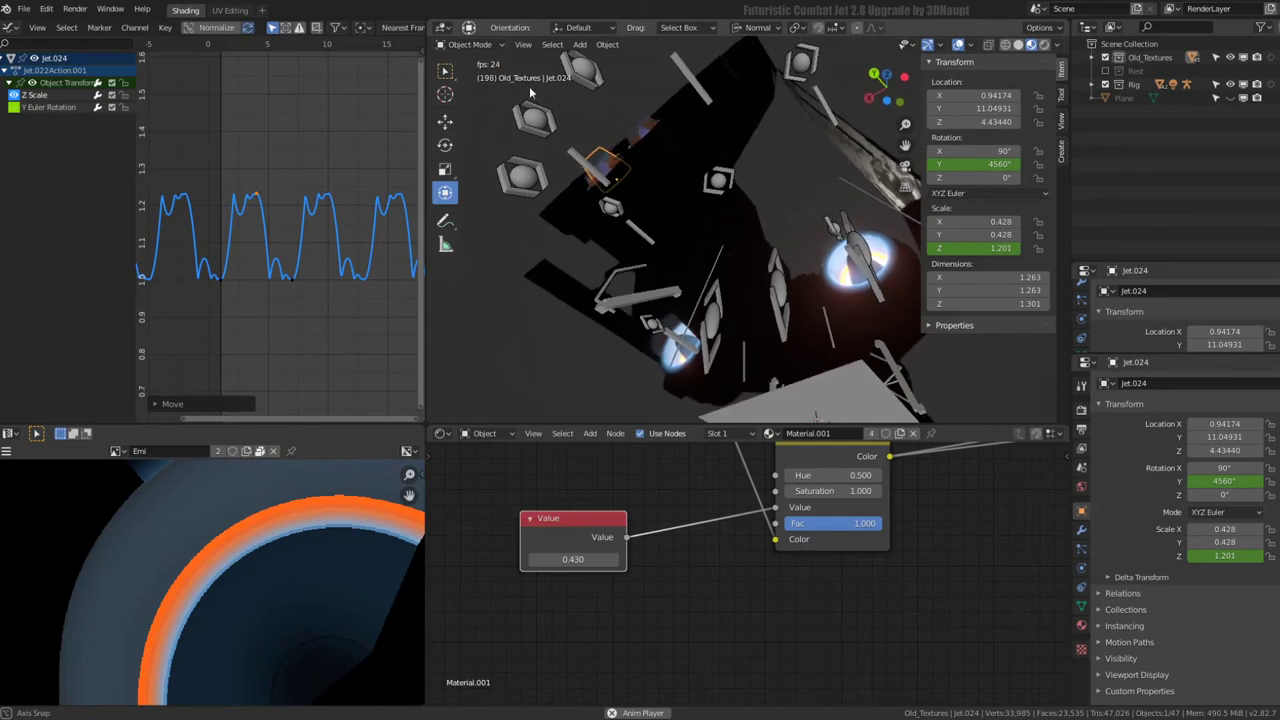
{"action": "mouse_move", "coordinate": [626, 102]}
{"action": "middle_mouse_down"}
{"action": "mouse_move", "coordinate": [645, 232]}
{"action": "mouse_move", "coordinate": [836, 220]}
{"action": "mouse_move", "coordinate": [668, 224]}
{"action": "middle_mouse_up"}
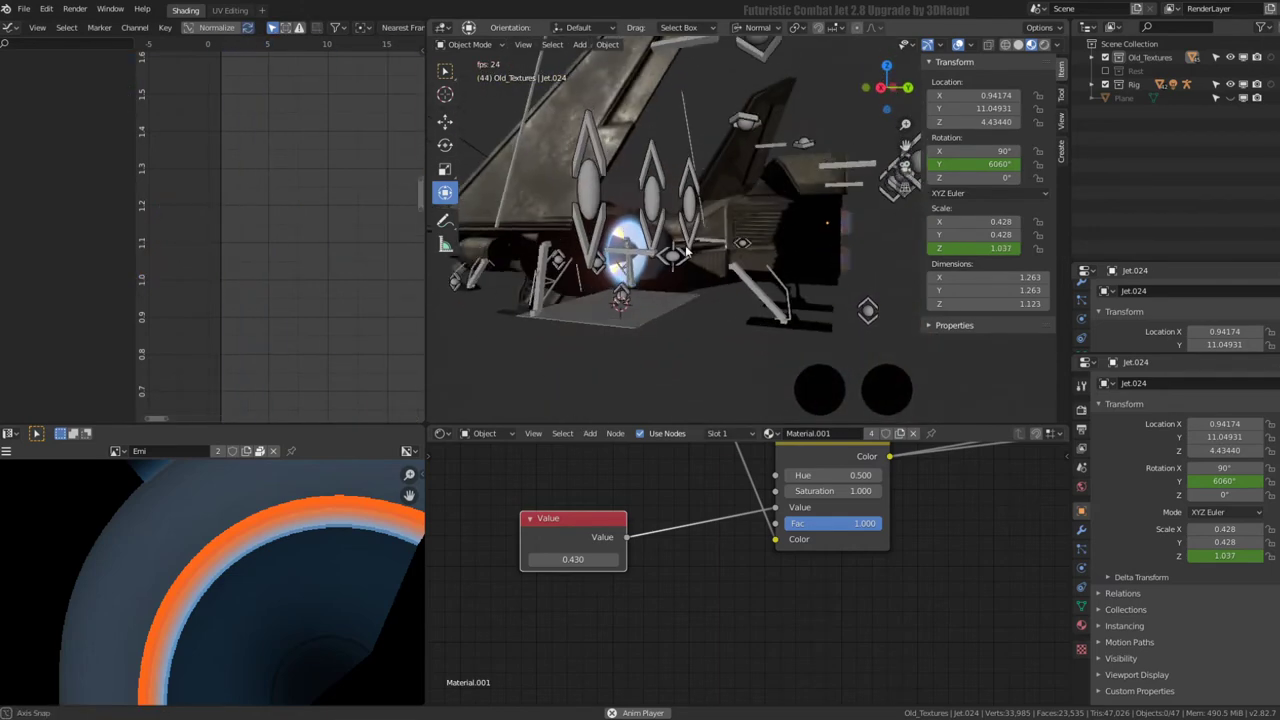
{"action": "key", "text": "ctrl+Tab"}
- Test-scale the left and right flame bones to lengthen each engine flame
{"action": "key", "text": "s"}
{"action": "left_click", "coordinate": [727, 260]}
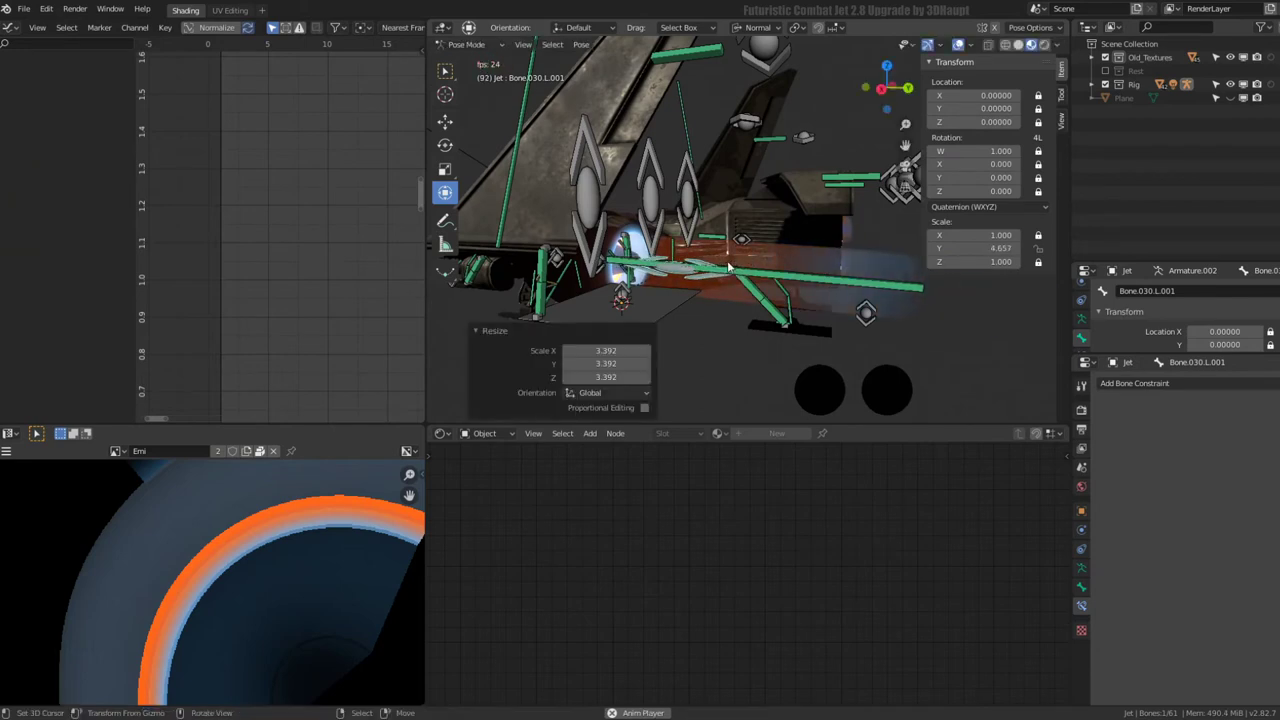
{"action": "scroll", "coordinate": [727, 260], "scroll_direction": "down", "scroll_amount": 5}
{"action": "mouse_move", "coordinate": [658, 296]}
{"action": "middle_mouse_down"}
{"action": "mouse_move", "coordinate": [549, 302]}
{"action": "mouse_move", "coordinate": [750, 253]}
{"action": "middle_mouse_up"}
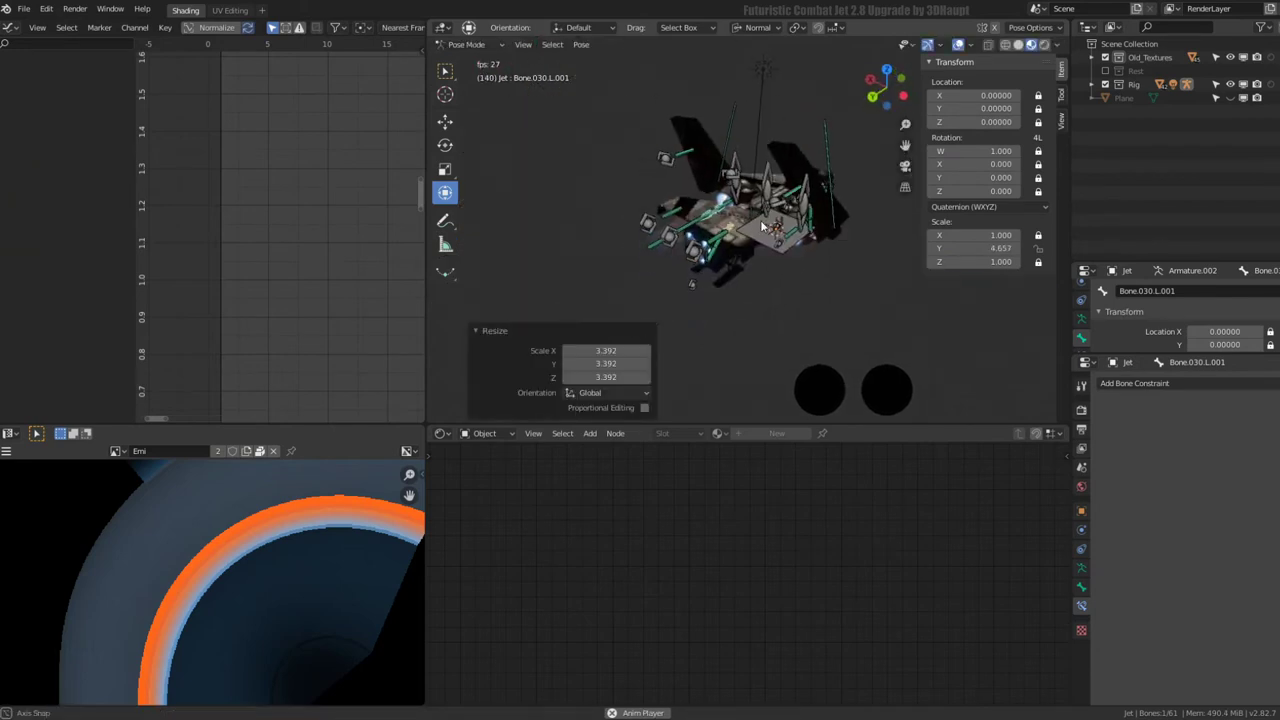
{"action": "left_click", "coordinate": [787, 244]}
{"action": "left_click", "coordinate": [959, 45]}
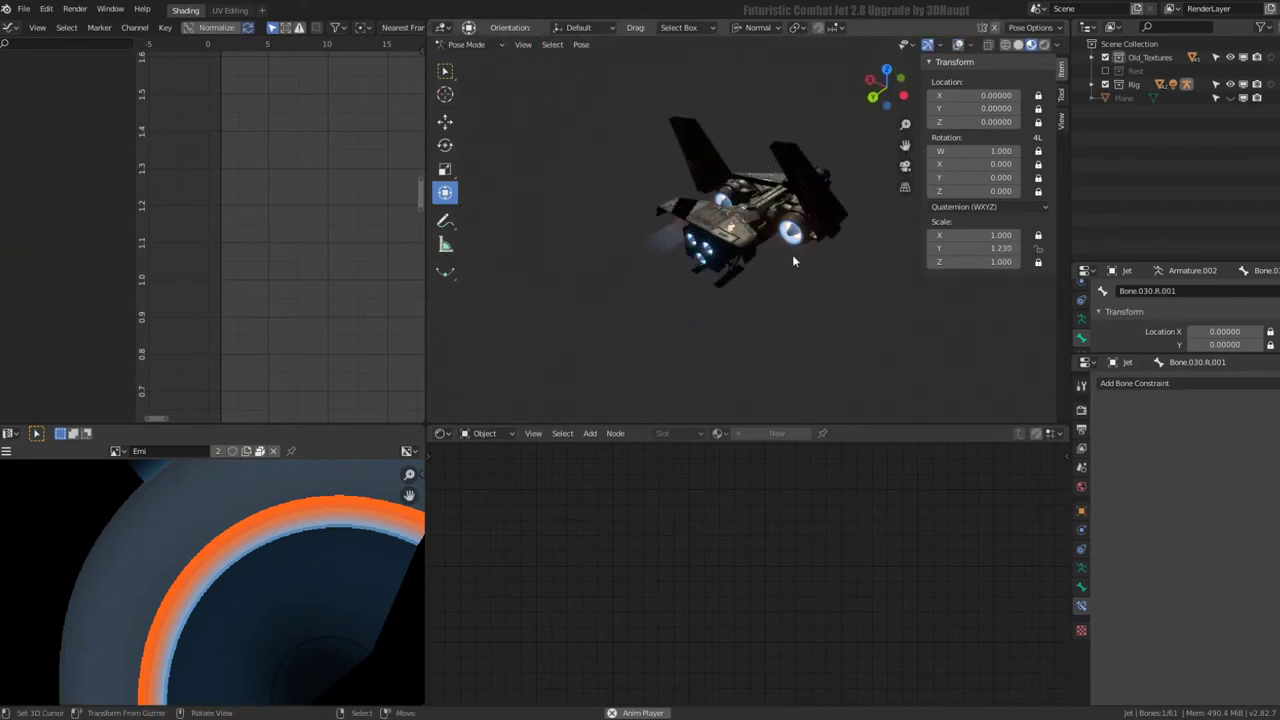
{"action": "key", "text": "s"}
{"action": "left_click", "coordinate": [727, 293]}
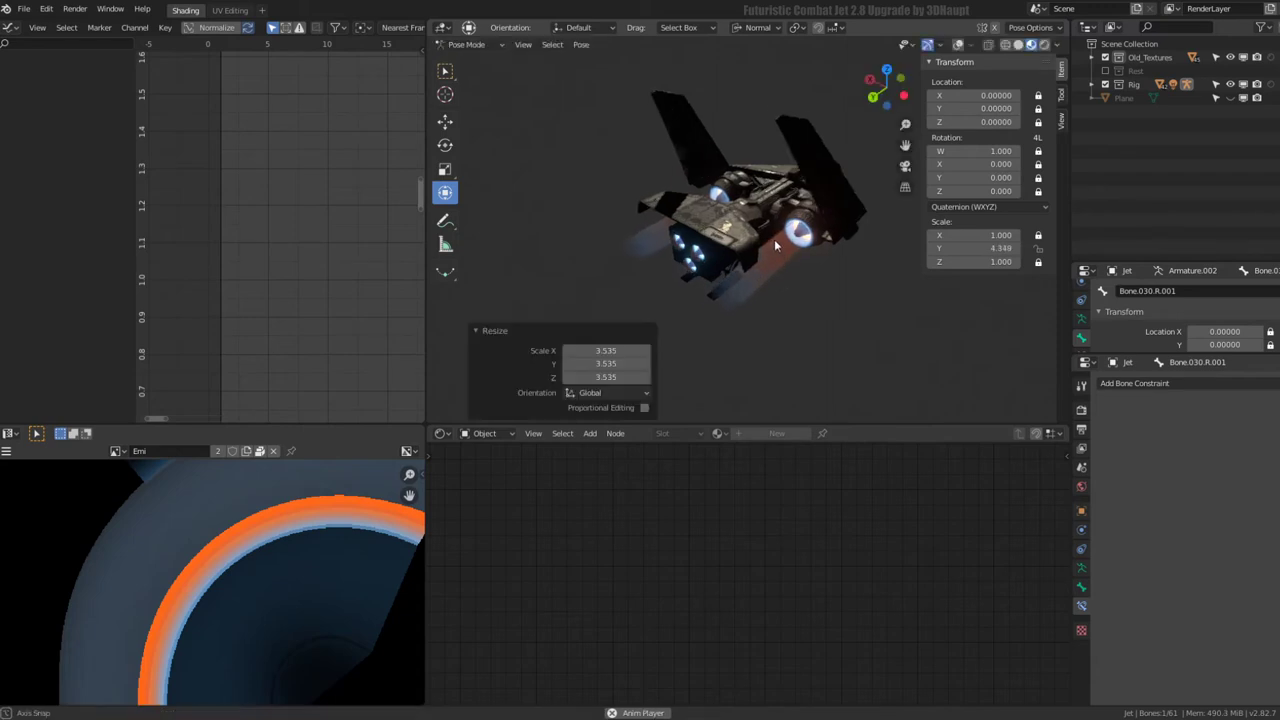
- Show the bones again and scale bone C to 0.422 to check both flames shrink
{"action": "mouse_move", "coordinate": [774, 239]}
{"action": "middle_mouse_down"}
{"action": "mouse_move", "coordinate": [672, 153]}
{"action": "mouse_move", "coordinate": [784, 99]}
{"action": "mouse_move", "coordinate": [844, 164]}
{"action": "mouse_move", "coordinate": [856, 215]}
{"action": "mouse_move", "coordinate": [781, 102]}
{"action": "mouse_move", "coordinate": [689, 119]}
{"action": "mouse_move", "coordinate": [591, 57]}
{"action": "mouse_move", "coordinate": [694, 86]}
{"action": "mouse_move", "coordinate": [517, 143]}
{"action": "mouse_move", "coordinate": [477, 250]}
{"action": "mouse_move", "coordinate": [700, 237]}
{"action": "mouse_move", "coordinate": [746, 160]}
{"action": "mouse_move", "coordinate": [661, 112]}
{"action": "mouse_move", "coordinate": [763, 176]}
{"action": "mouse_move", "coordinate": [738, 160]}
{"action": "middle_mouse_up"}
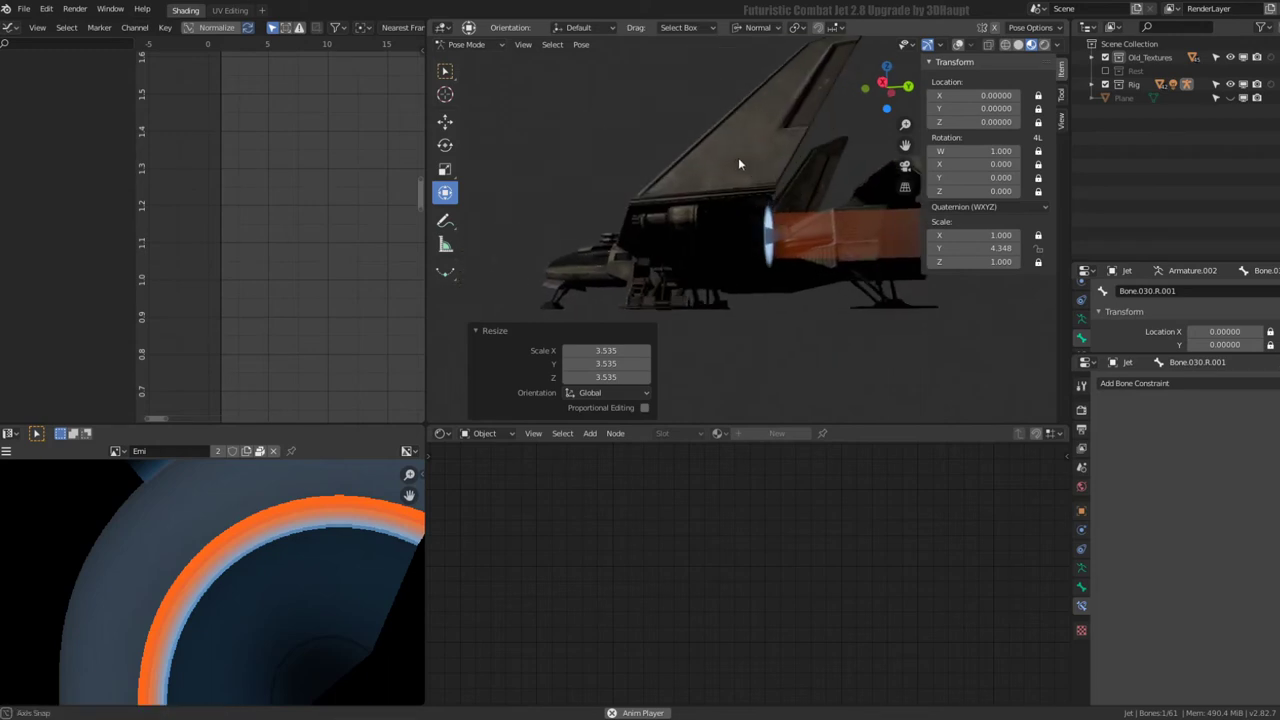
{"action": "left_click", "coordinate": [968, 45]}
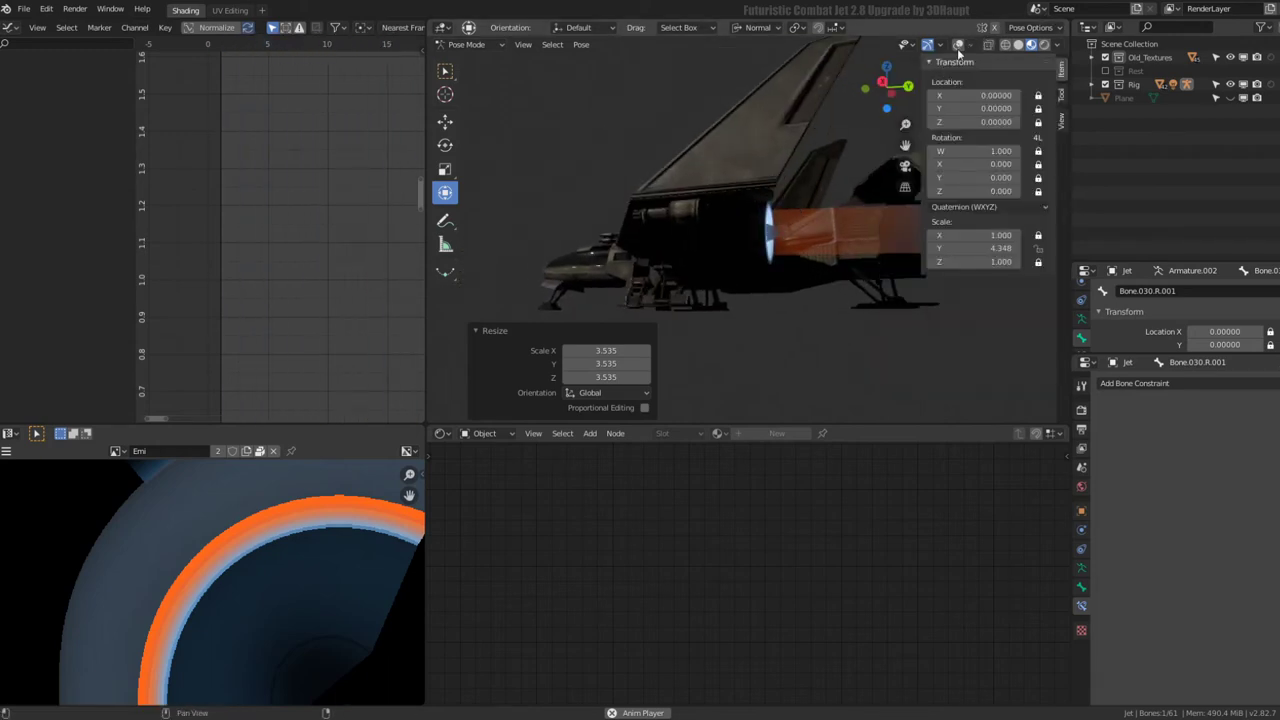
{"action": "left_click", "coordinate": [958, 45]}
{"action": "left_click", "coordinate": [776, 181]}
{"action": "key", "text": "s"}
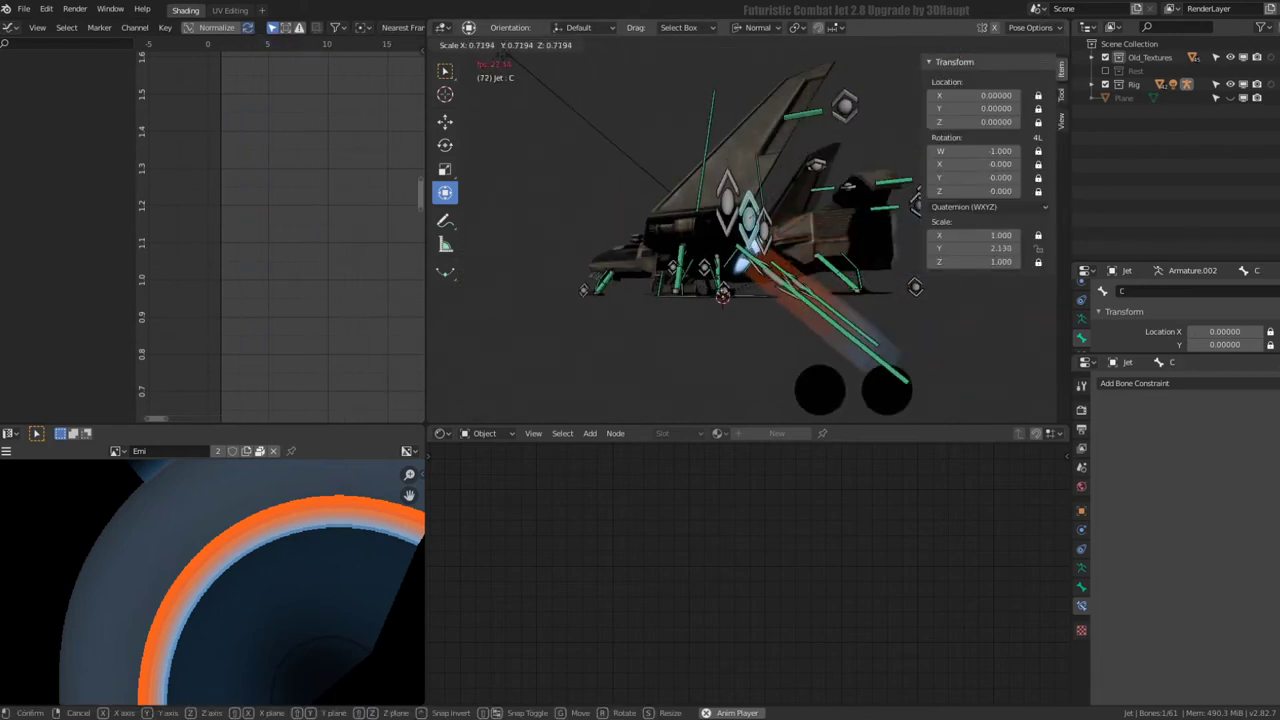
{"action": "left_click", "coordinate": [510, 52]}
{"action": "scroll", "coordinate": [600, 200], "scroll_direction": "up", "scroll_amount": 4}
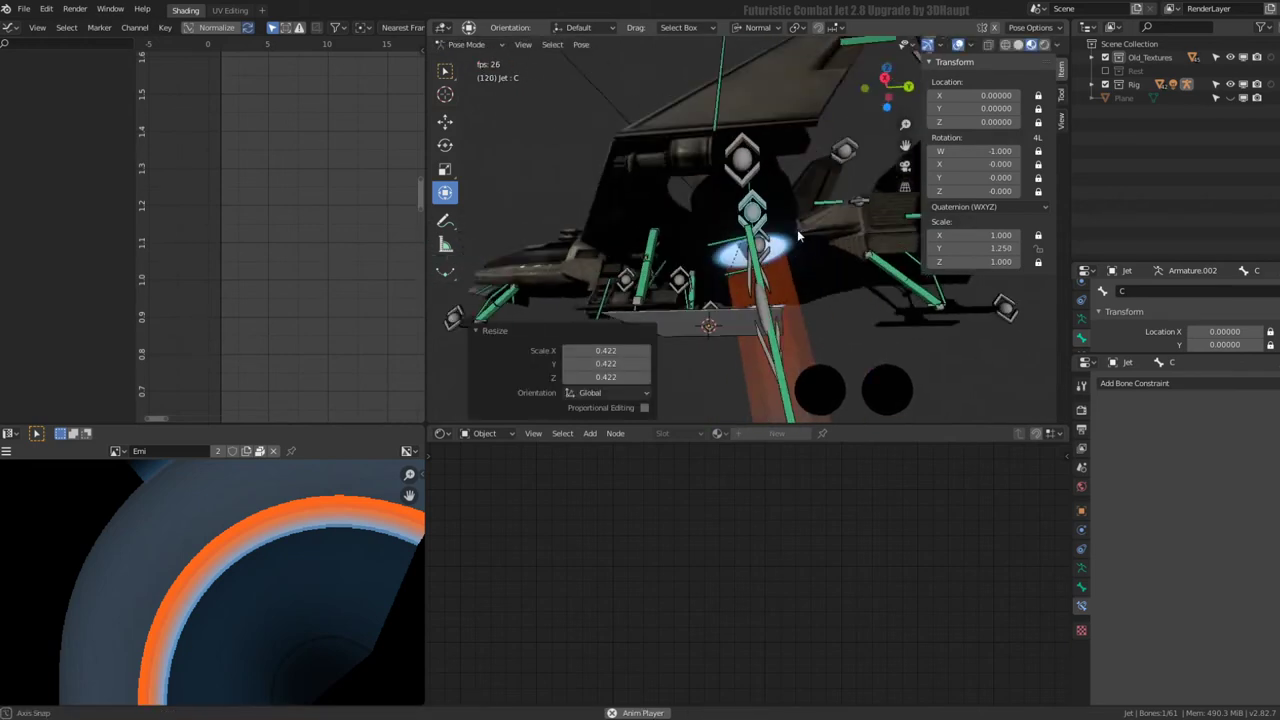
{"action": "key", "text": "s"}
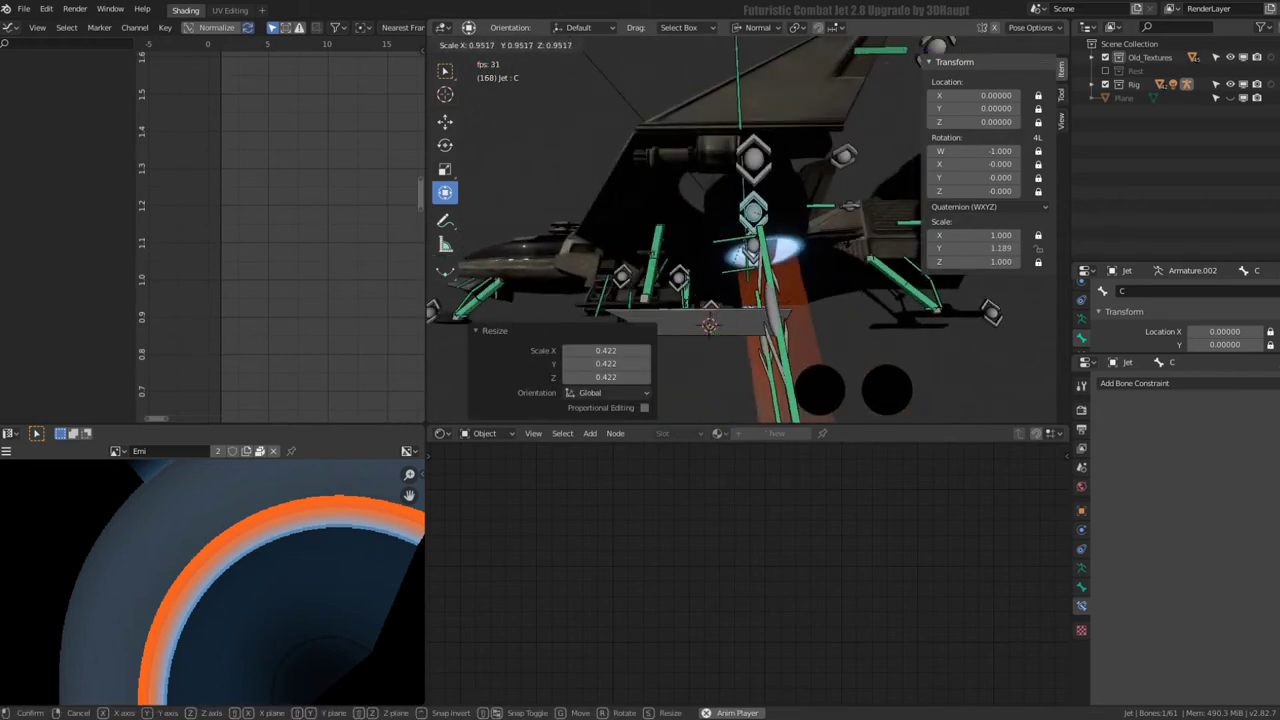
{"action": "left_click", "coordinate": [703, 271]}
{"action": "scroll", "coordinate": [703, 271], "scroll_direction": "down", "scroll_amount": 2}
- Stretch bone C to lengthen the flames, then undo back to scale 1 with overlays shown
{"action": "left_click", "coordinate": [958, 44]}
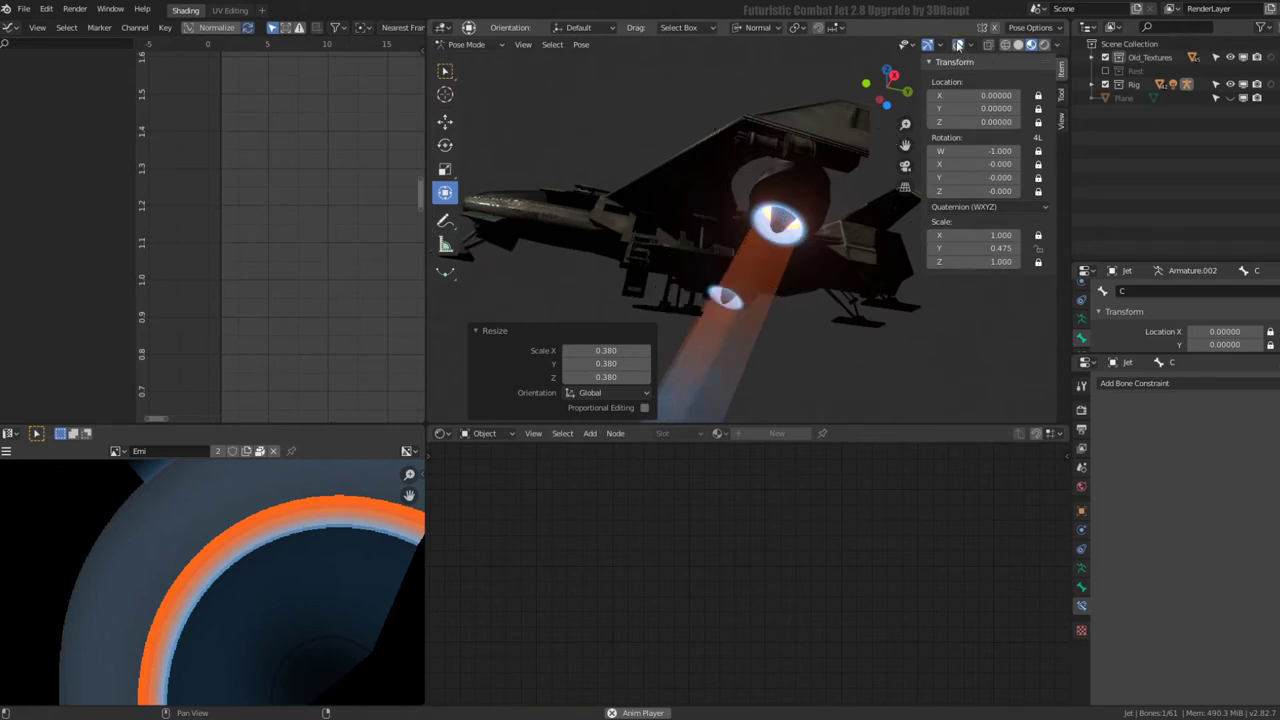
{"action": "mouse_move", "coordinate": [760, 260]}
{"action": "middle_mouse_down"}
{"action": "mouse_move", "coordinate": [851, 254]}
{"action": "mouse_move", "coordinate": [901, 208]}
{"action": "middle_mouse_up"}
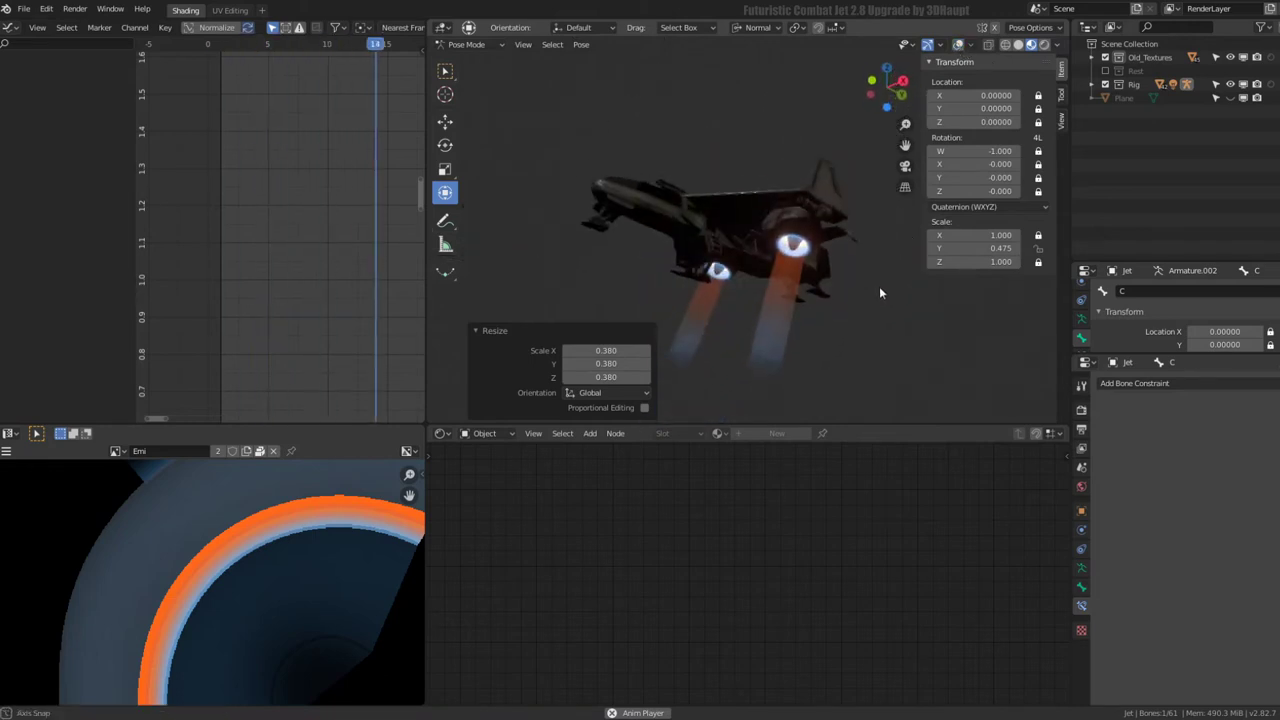
{"action": "key", "text": "s"}
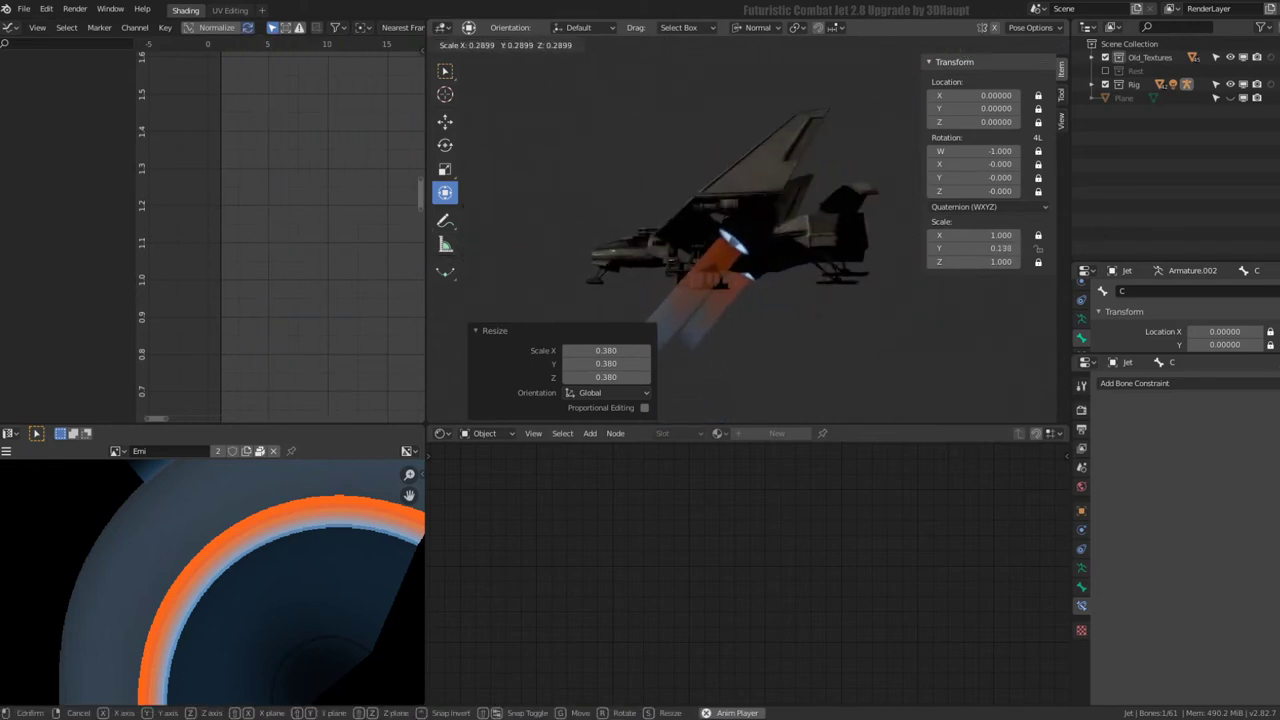
{"action": "left_click", "coordinate": [866, 244]}
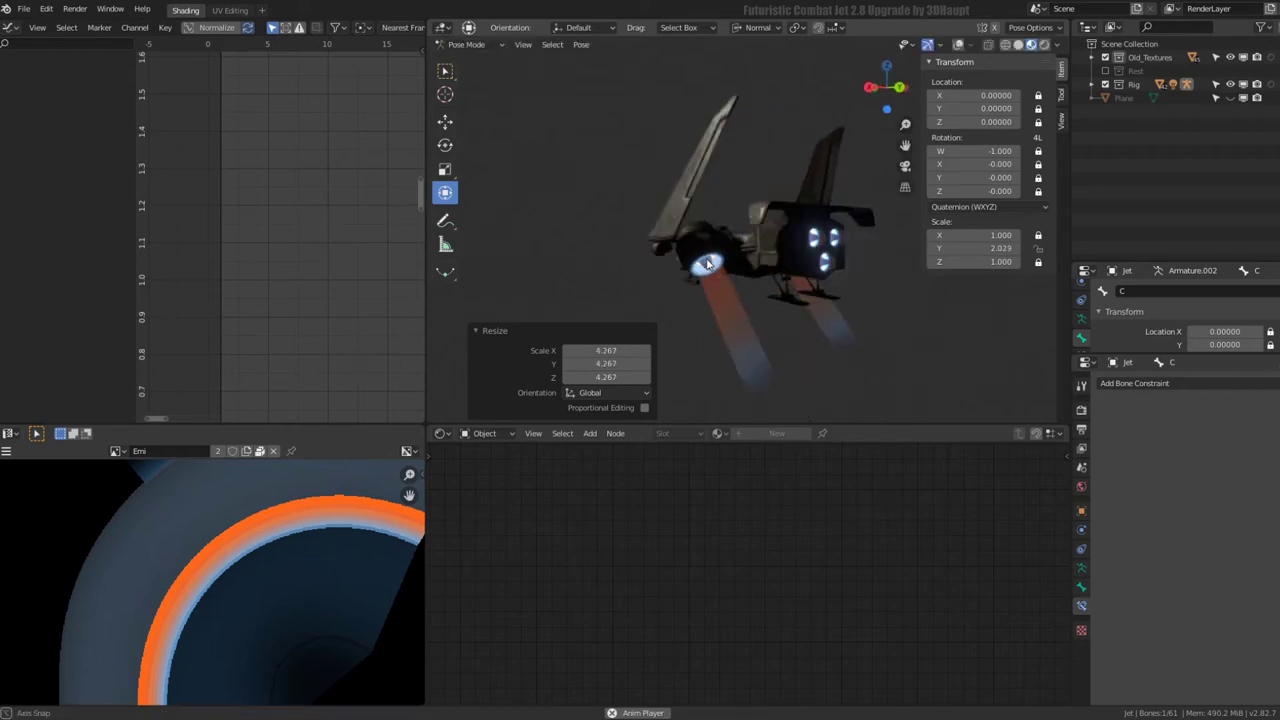
{"action": "mouse_move", "coordinate": [866, 244]}
{"action": "middle_mouse_down"}
{"action": "mouse_move", "coordinate": [763, 220]}
{"action": "mouse_move", "coordinate": [760, 194]}
{"action": "mouse_move", "coordinate": [818, 116]}
{"action": "middle_mouse_up"}
{"action": "key", "text": "ctrl+z"}
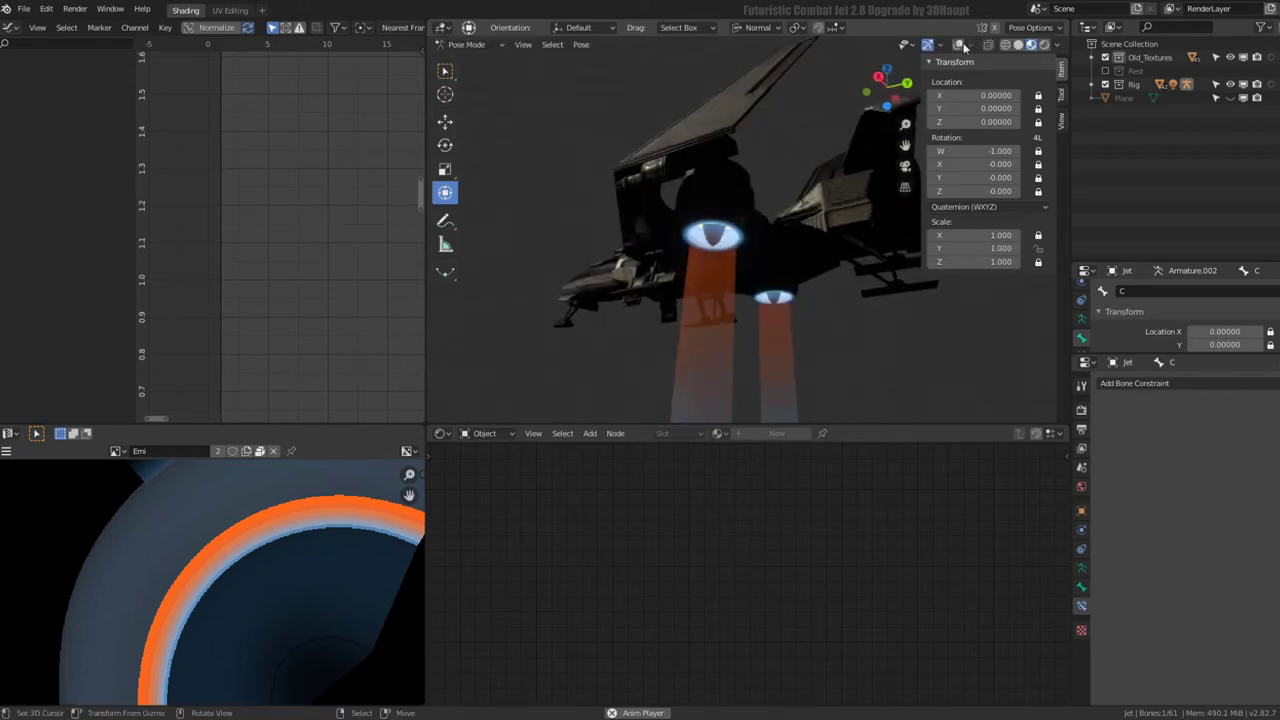
{"action": "left_click", "coordinate": [959, 46]}
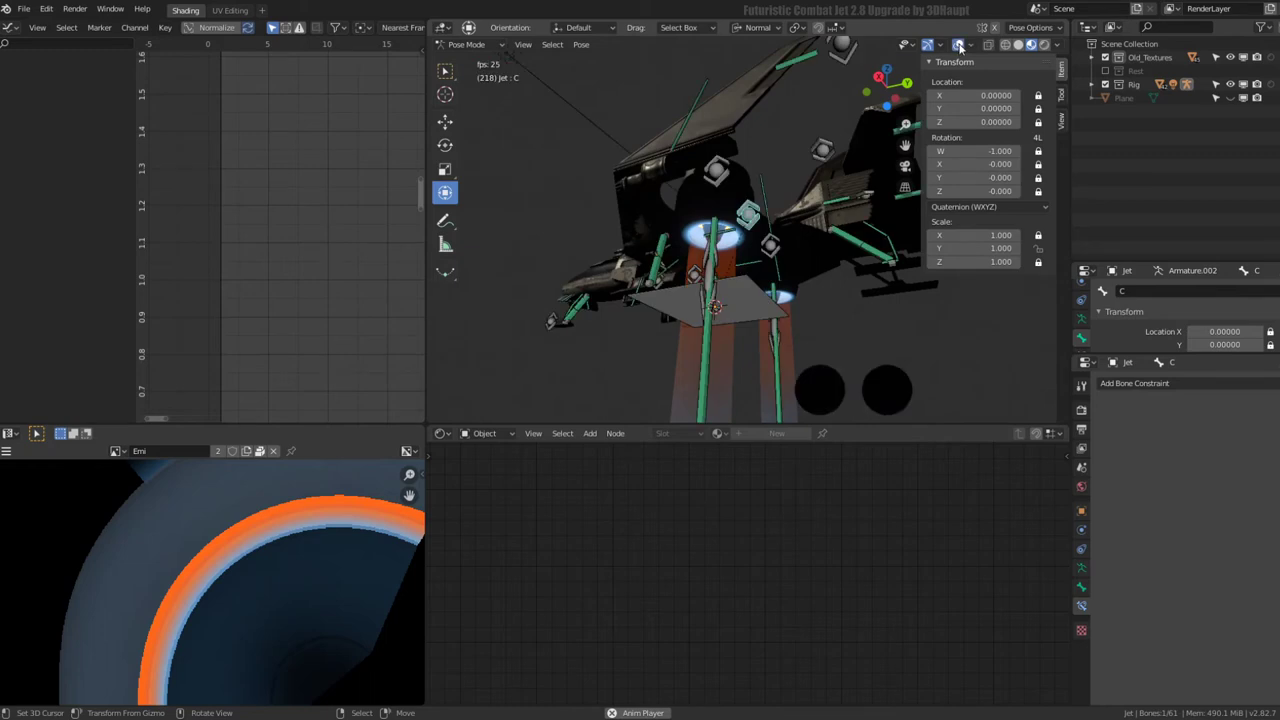
{"action": "left_click", "coordinate": [694, 177]}
- Clear Bone.030.L.001's stray stretch back to scale 1, confirming with a cancelled scale
{"action": "key", "text": "s"}
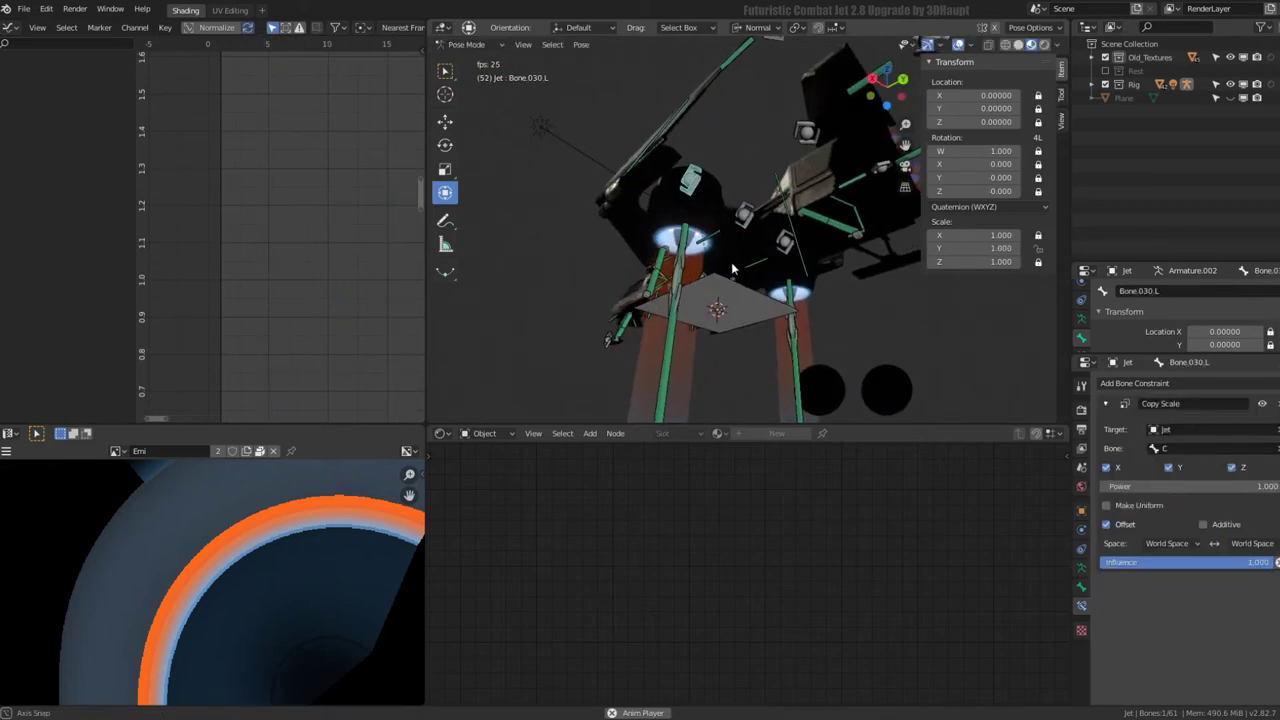
{"action": "left_click", "coordinate": [740, 285]}
{"action": "left_click", "coordinate": [740, 285]}
{"action": "key", "text": "alt+s"}
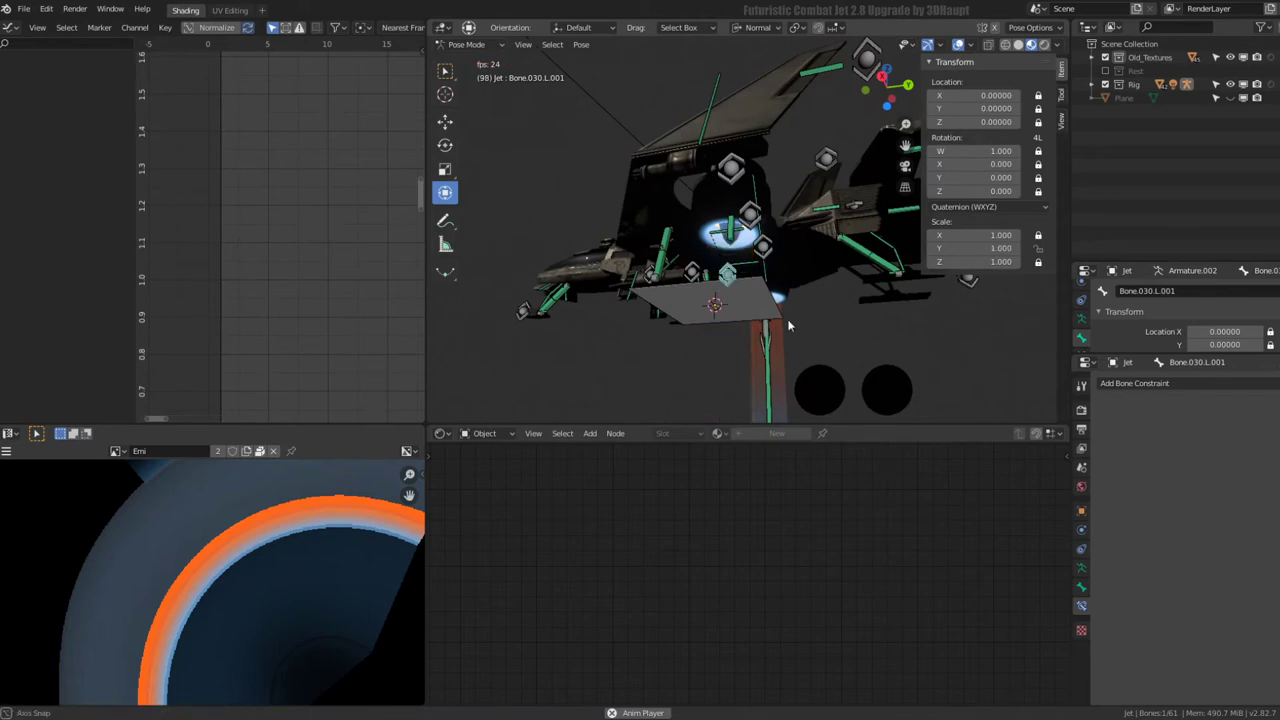
{"action": "mouse_move", "coordinate": [818, 330]}
{"action": "middle_mouse_down"}
{"action": "mouse_move", "coordinate": [655, 225]}
{"action": "mouse_move", "coordinate": [729, 269]}
{"action": "middle_mouse_up"}
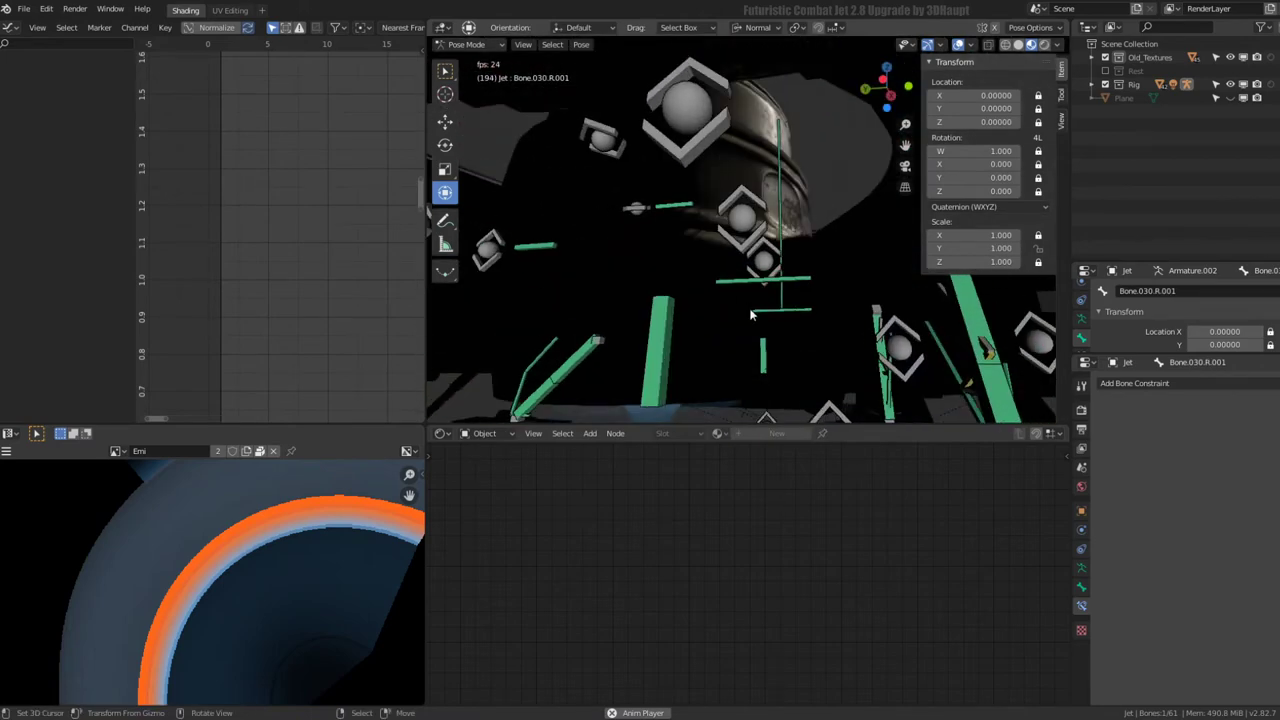
{"action": "key", "text": "s"}
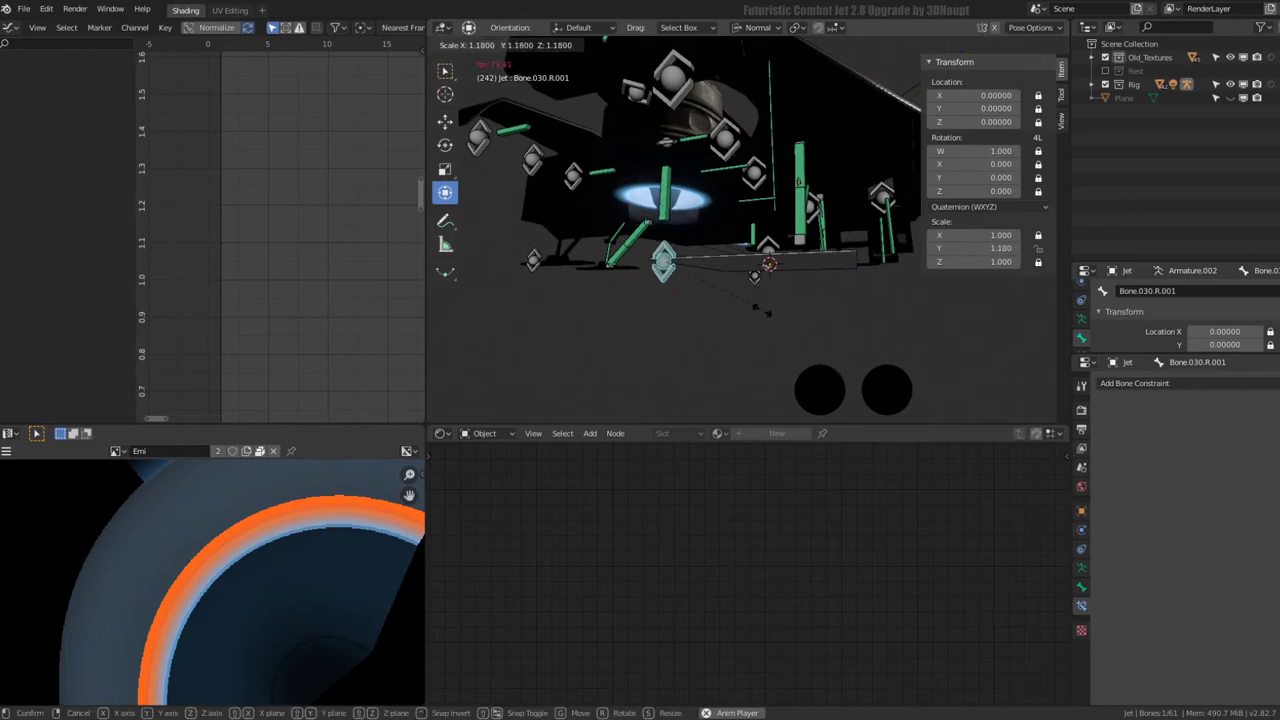
{"action": "right_click", "coordinate": [762, 310]}
{"action": "mouse_move", "coordinate": [723, 297]}
{"action": "middle_mouse_down"}
{"action": "mouse_move", "coordinate": [788, 262]}
{"action": "mouse_move", "coordinate": [771, 223]}
{"action": "mouse_move", "coordinate": [696, 263]}
{"action": "middle_mouse_up"}
- Shorten the Jet.023 flame by moving its end vertex ring along Z
{"action": "left_click", "coordinate": [693, 222]}
{"action": "key", "text": "Tab"}
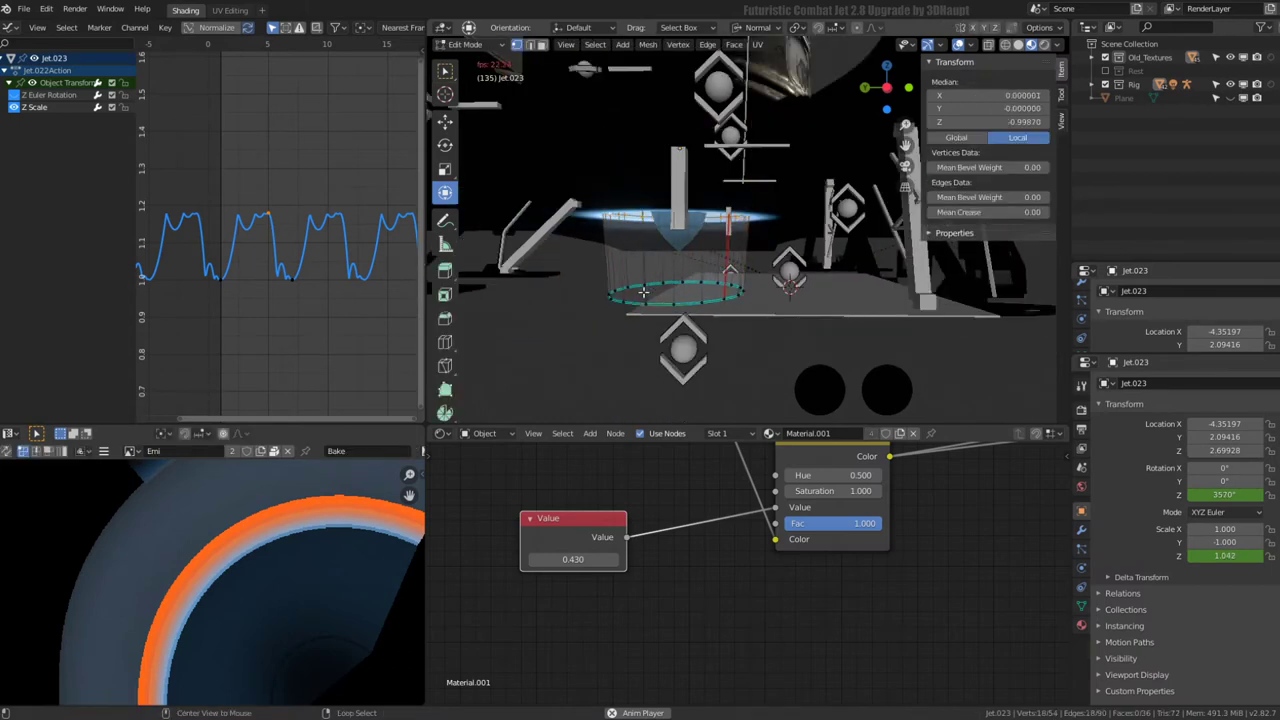
{"action": "middle_click_drag", "start_coordinate": [700, 362], "coordinate": [716, 308]}
{"action": "key", "text": "g"}
{"action": "key", "text": "z"}
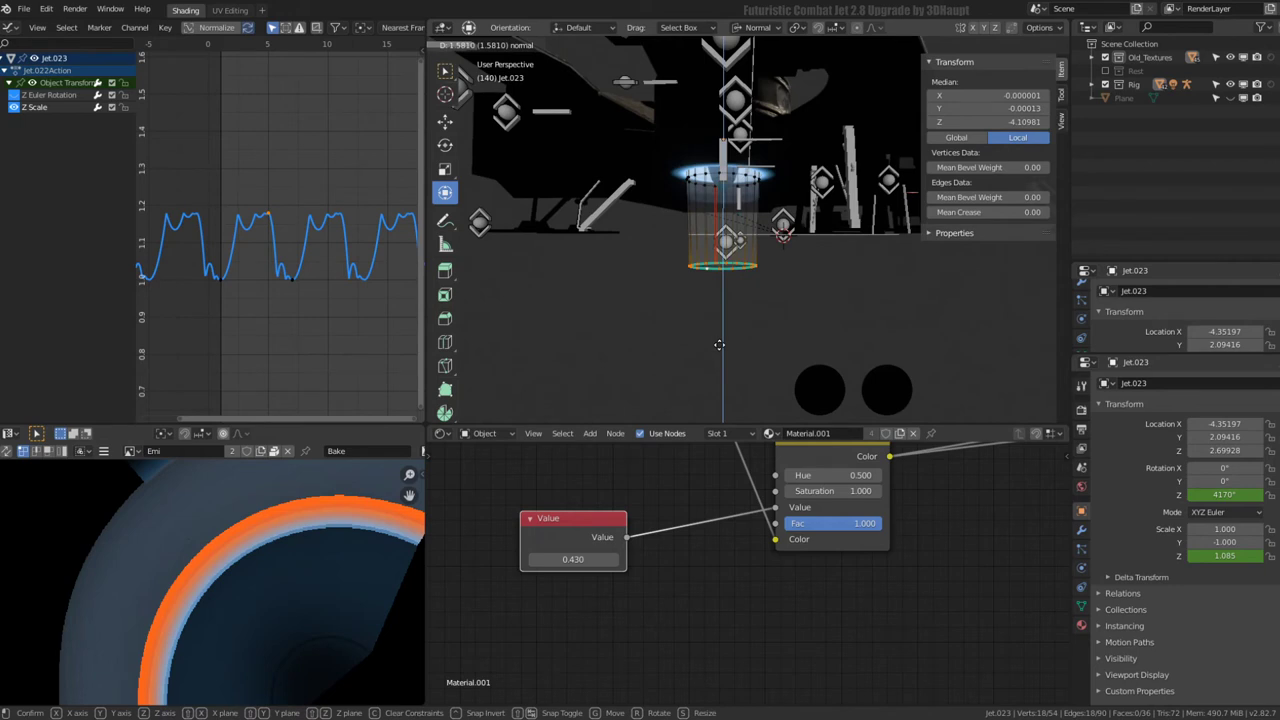
{"action": "left_click", "coordinate": [719, 344]}
{"action": "key", "text": "Tab"}
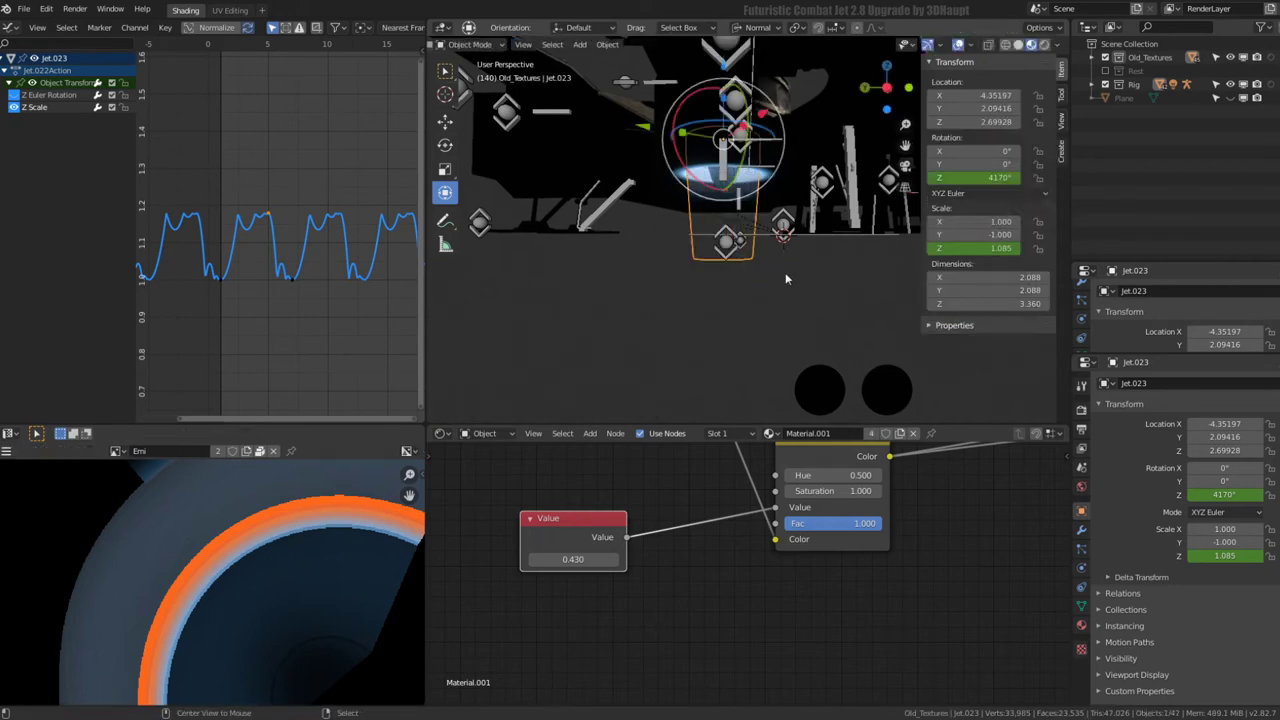
- Play the animation, then shift Jet.023's vertex ring along its normal to about 2.442 tall
{"action": "left_click", "coordinate": [785, 272]}
{"action": "key", "text": "space"}
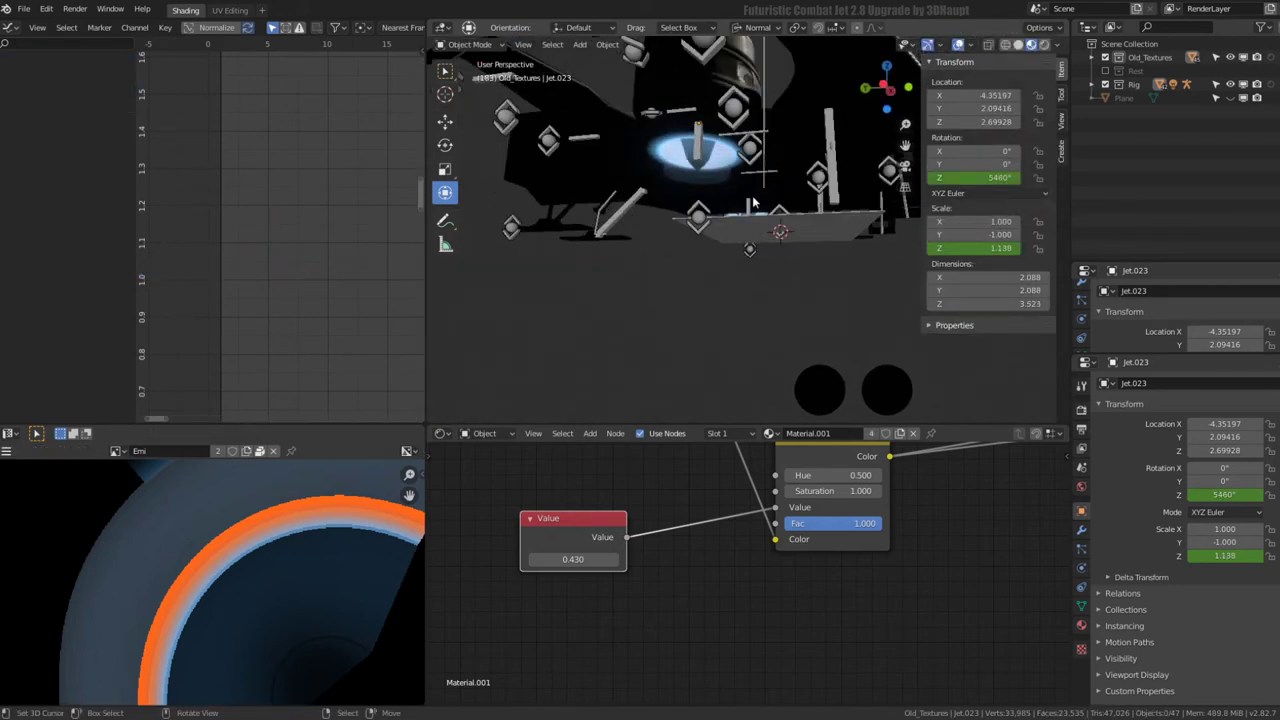
{"action": "key", "text": "Tab"}
{"action": "left_click_drag", "start_coordinate": [695, 315], "coordinate": [691, 285]}
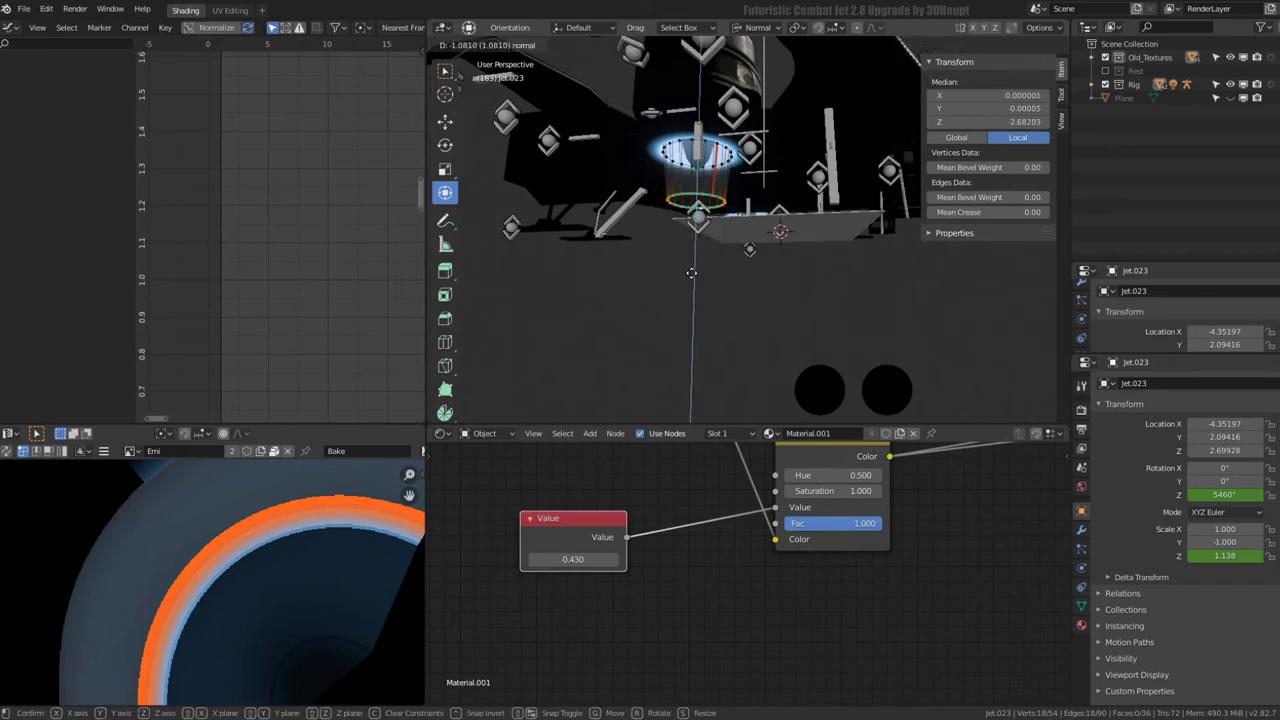
{"action": "key", "text": "Tab"}
{"action": "mouse_move", "coordinate": [688, 231]}
{"action": "middle_mouse_down"}
{"action": "mouse_move", "coordinate": [838, 250]}
{"action": "mouse_move", "coordinate": [789, 282]}
{"action": "middle_mouse_up"}
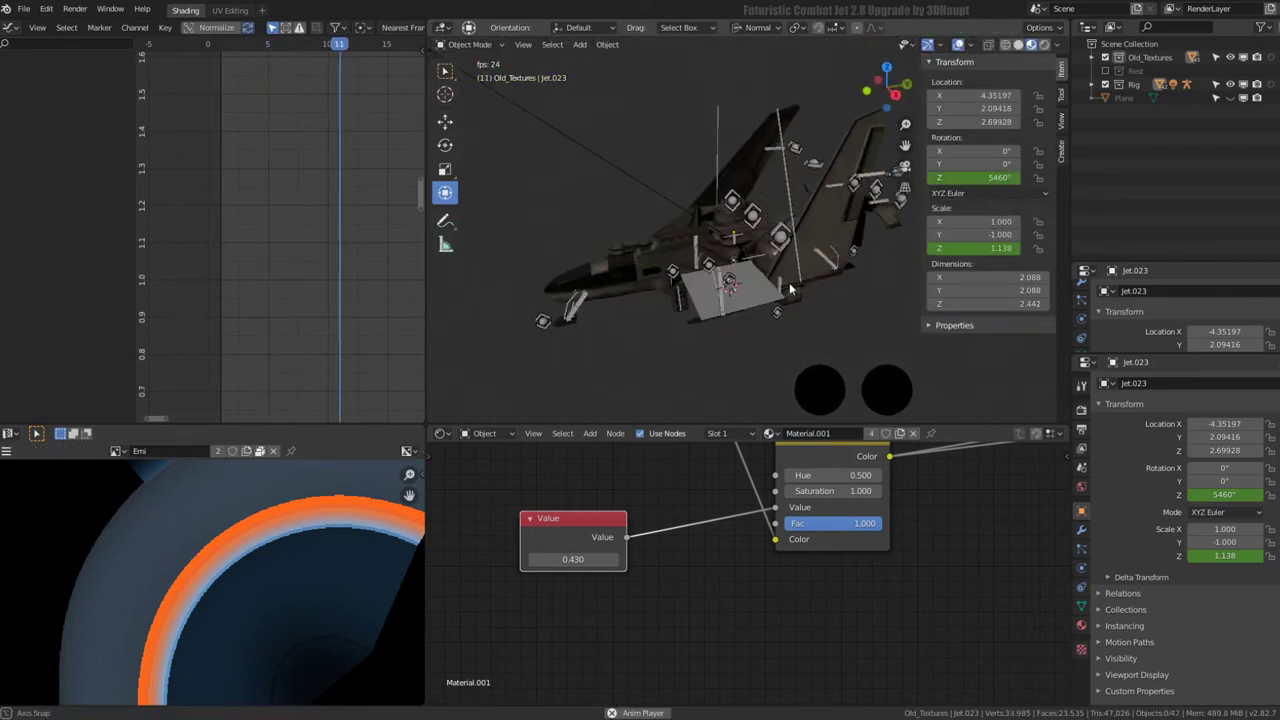
- Switch the viewport to Material Preview shading and view the jet from below
{"action": "left_click", "coordinate": [1060, 45]}
{"action": "left_click", "coordinate": [1044, 45]}
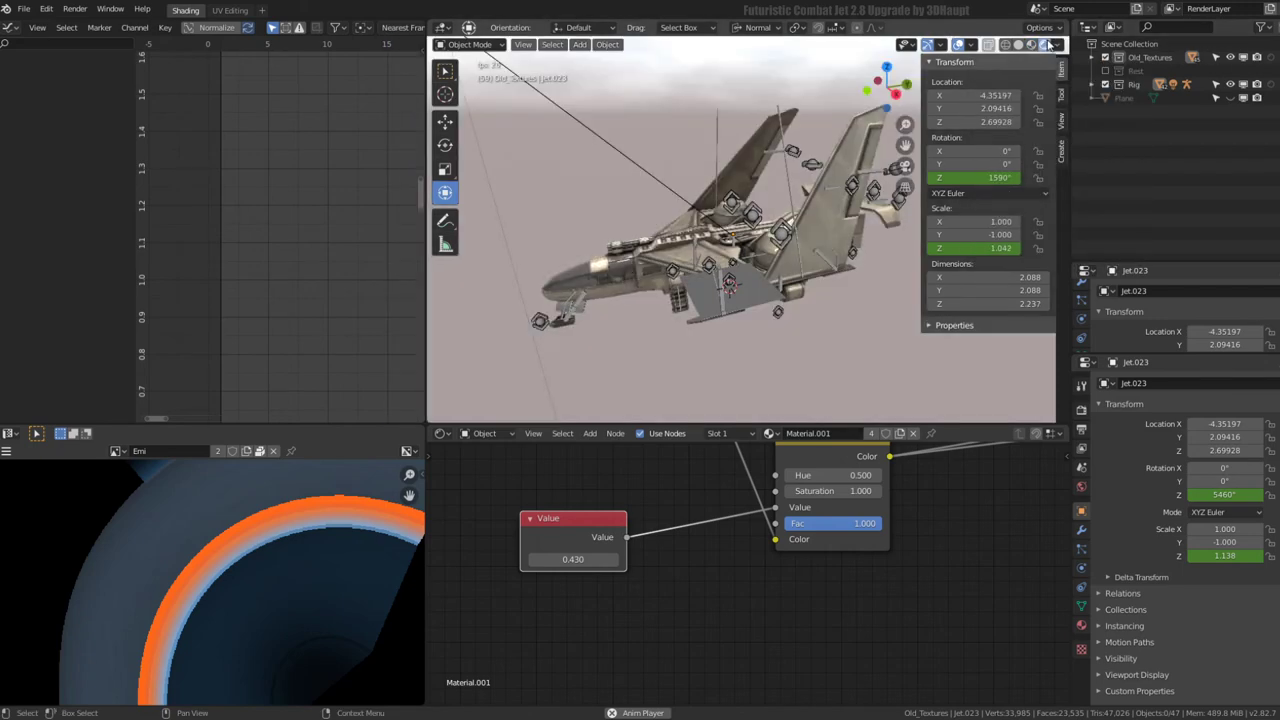
{"action": "mouse_move", "coordinate": [760, 220]}
{"action": "middle_mouse_down"}
{"action": "mouse_move", "coordinate": [649, 158]}
{"action": "mouse_move", "coordinate": [487, 106]}
{"action": "mouse_move", "coordinate": [488, 82]}
{"action": "mouse_move", "coordinate": [655, 196]}
{"action": "mouse_move", "coordinate": [817, 186]}
{"action": "middle_mouse_up"}
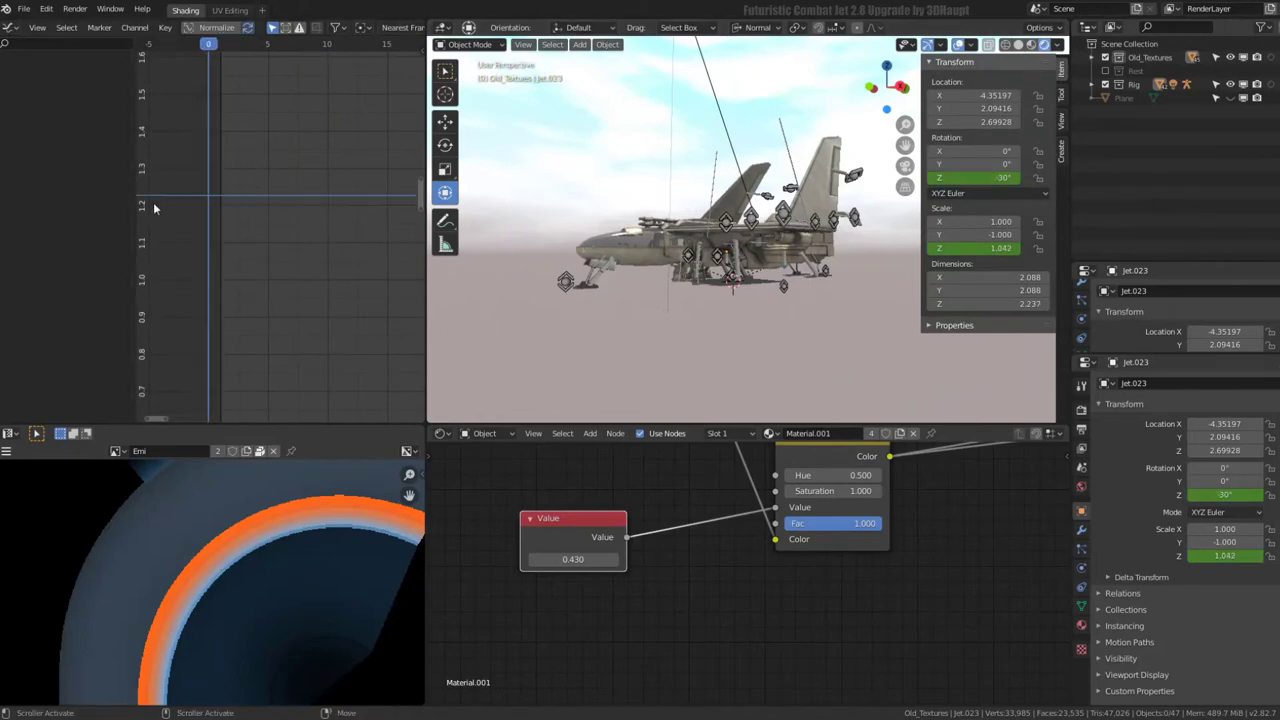
- Select the Jet rig from above and enter Pose Mode
{"action": "middle_click_drag", "start_coordinate": [634, 214], "coordinate": [757, 259]}
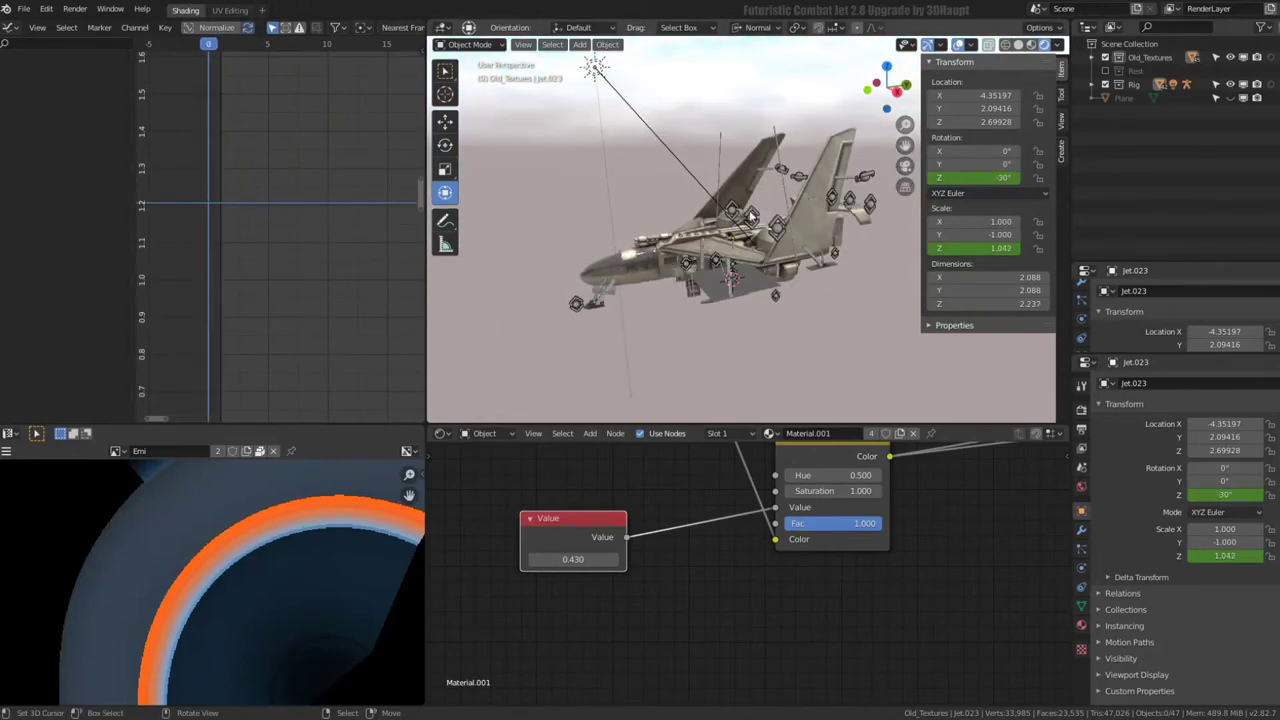
{"action": "left_click", "coordinate": [751, 215]}
{"action": "key", "text": "ctrl+Tab"}
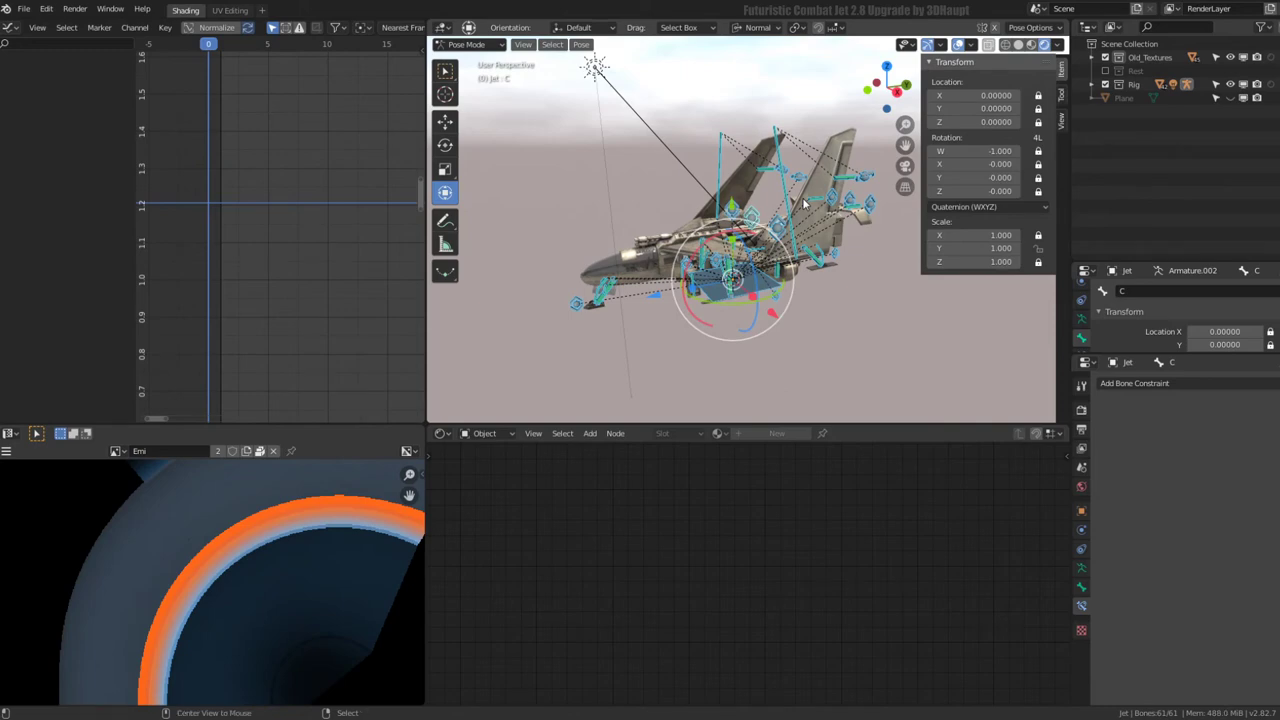
- Select Bone.040.L.002 at the jet's rear and test-rotate it, cancelling each try
{"action": "mouse_move", "coordinate": [803, 203]}
{"action": "middle_mouse_down"}
{"action": "mouse_move", "coordinate": [586, 212]}
{"action": "mouse_move", "coordinate": [684, 228]}
{"action": "middle_mouse_up"}
{"action": "left_click", "coordinate": [628, 246]}
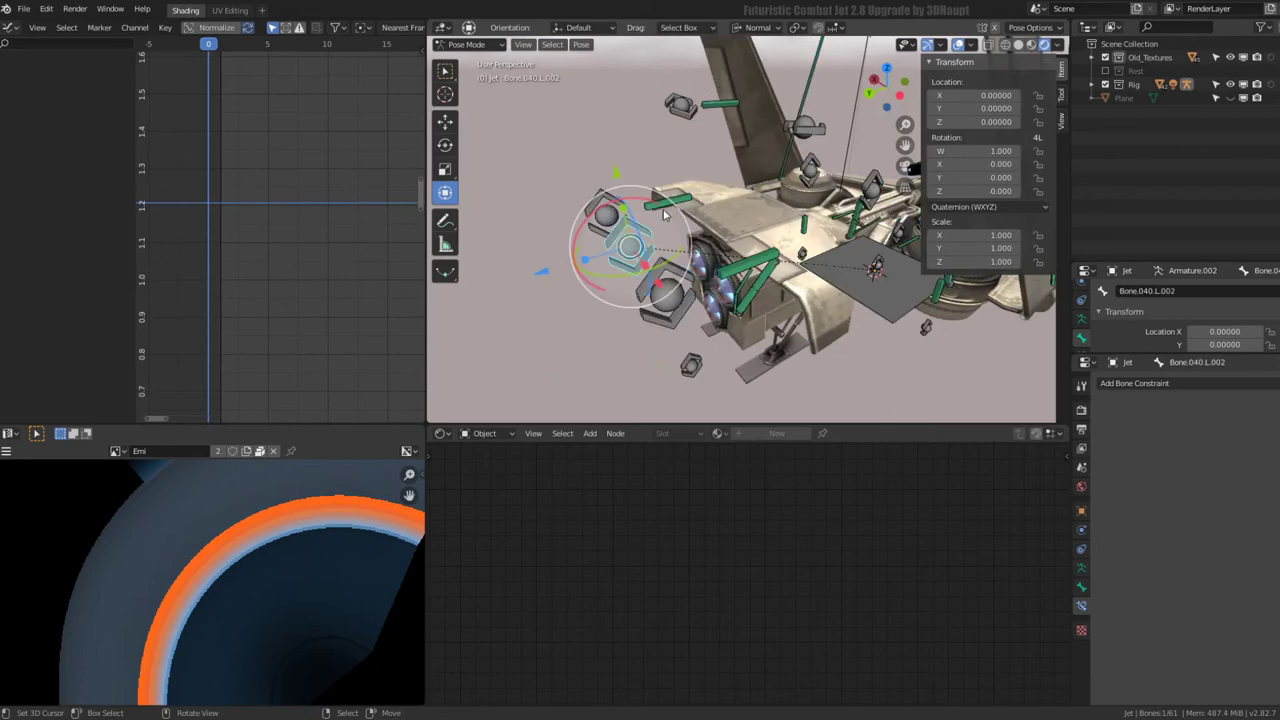
{"action": "key", "text": "r"}
{"action": "right_click", "coordinate": [613, 211]}
{"action": "key", "text": "r"}
{"action": "right_click", "coordinate": [724, 213]}
{"action": "key", "text": "r"}
{"action": "right_click", "coordinate": [1042, 108]}
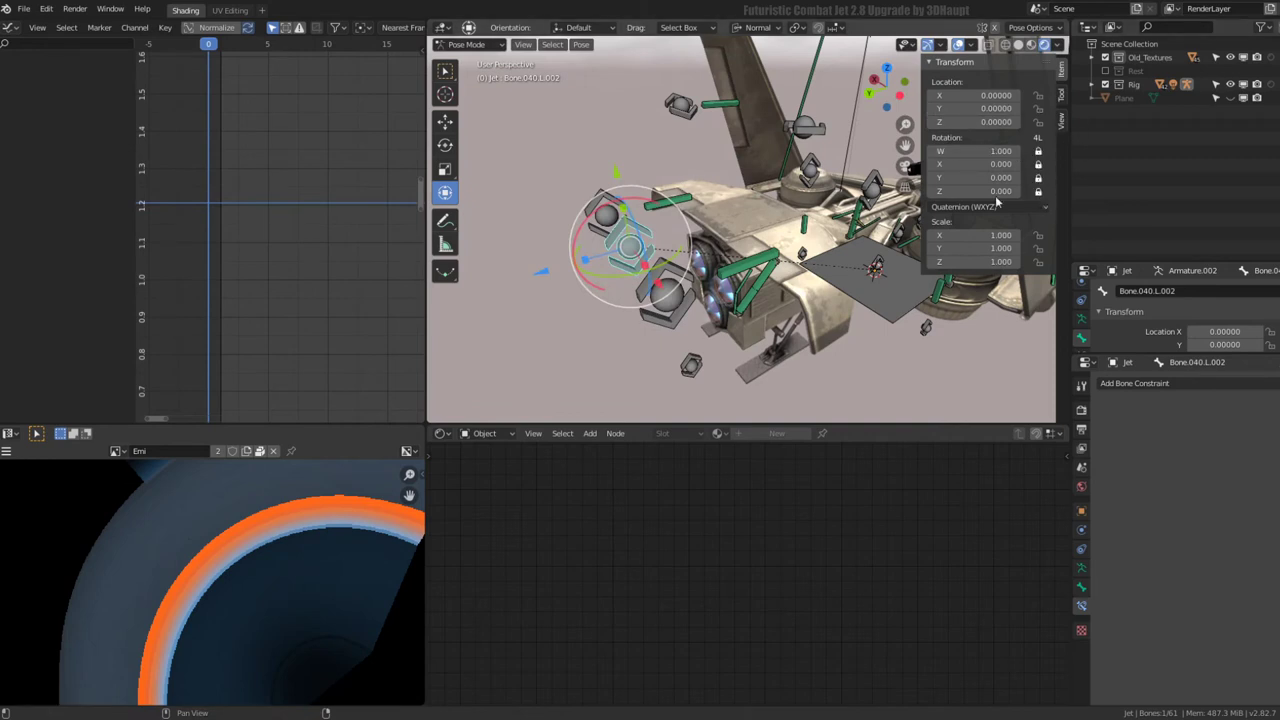
- Lock Bone.040.L.002's X/Z scale so scaling only stretches it along Y
{"action": "key", "text": "s"}
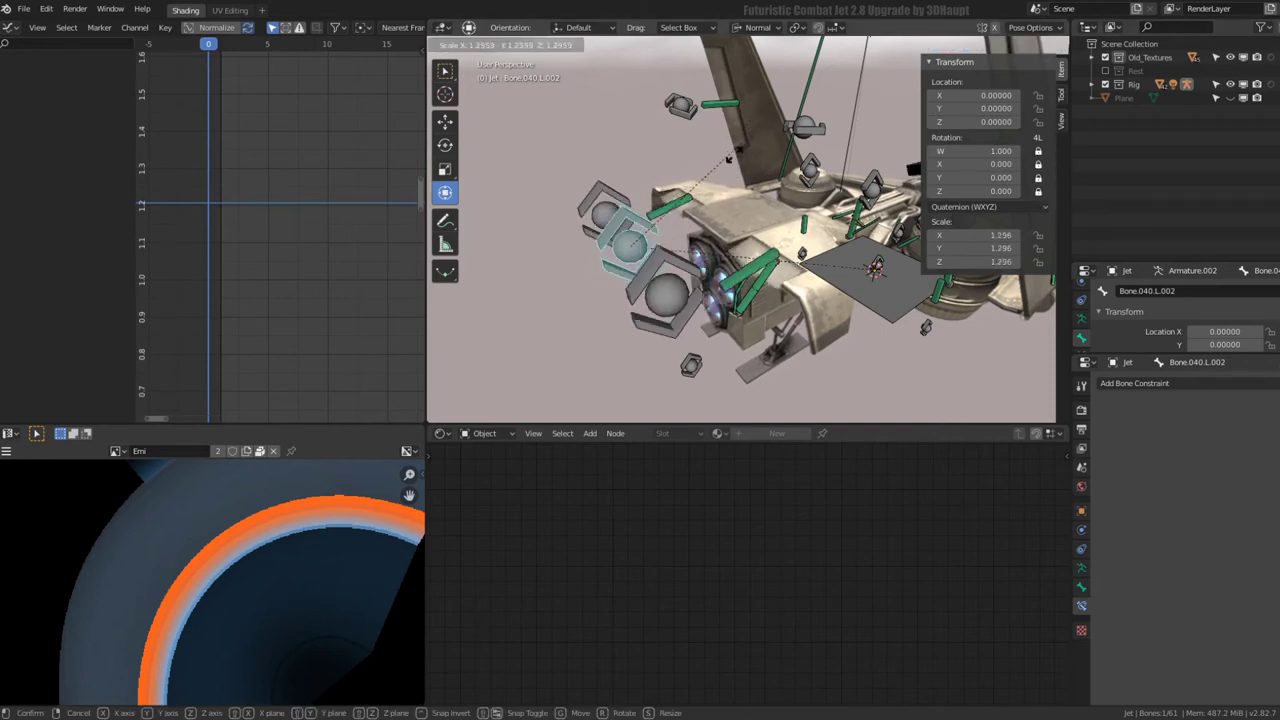
{"action": "right_click", "coordinate": [730, 155]}
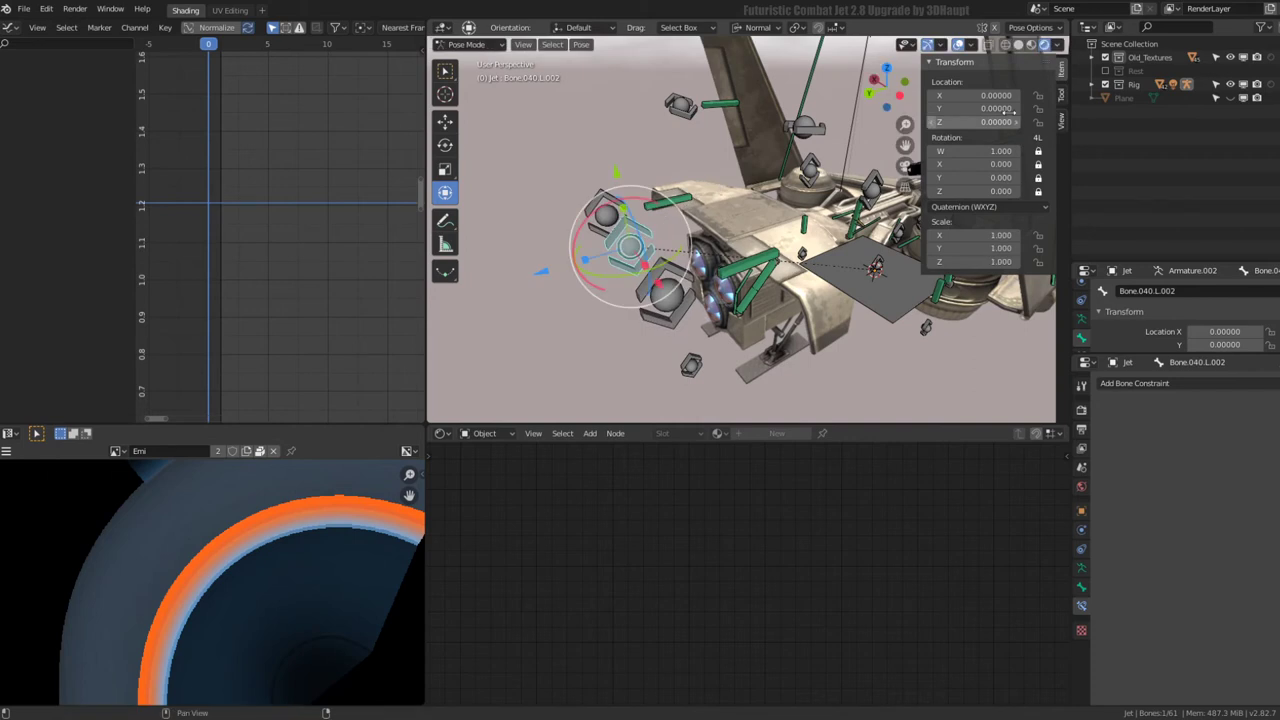
{"action": "left_click", "coordinate": [1038, 261]}
{"action": "key", "text": "s"}
{"action": "right_click", "coordinate": [718, 137]}
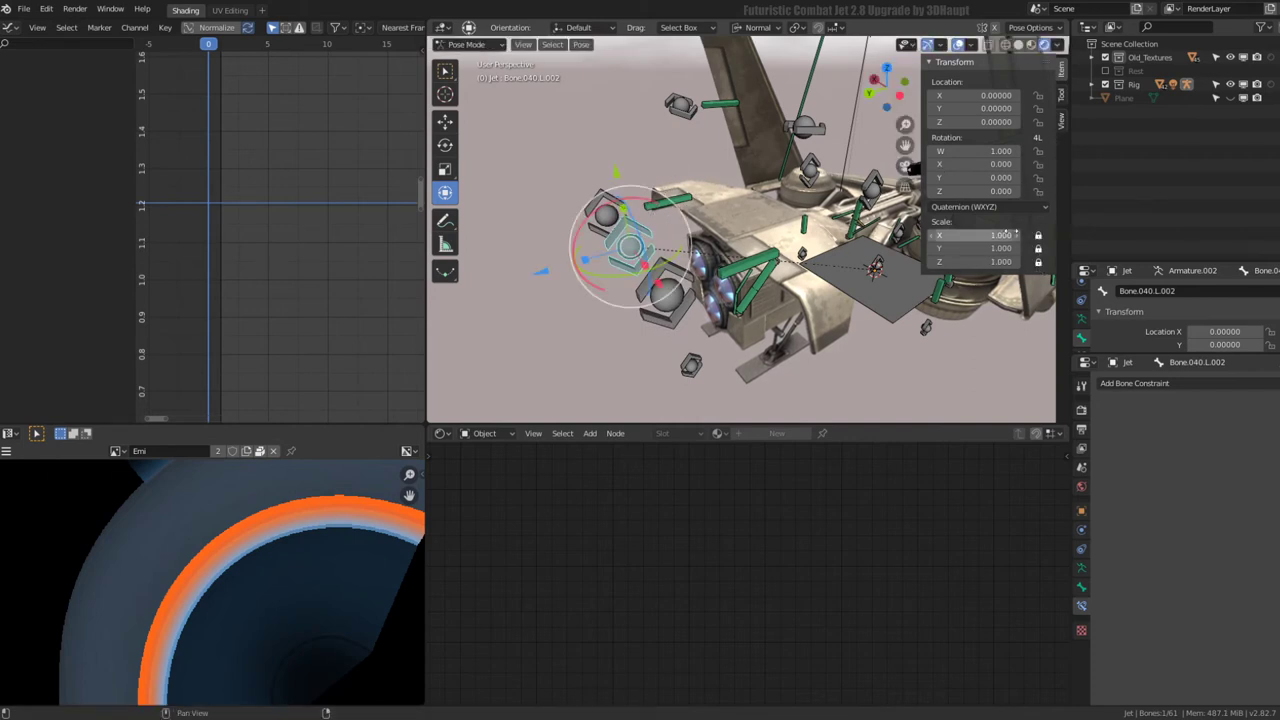
- Give Bone.040.R.001 a Copy Scale constraint from Bone.040.L.002, then test-stretch L.002
{"action": "left_click", "coordinate": [665, 293], "text": "shift"}
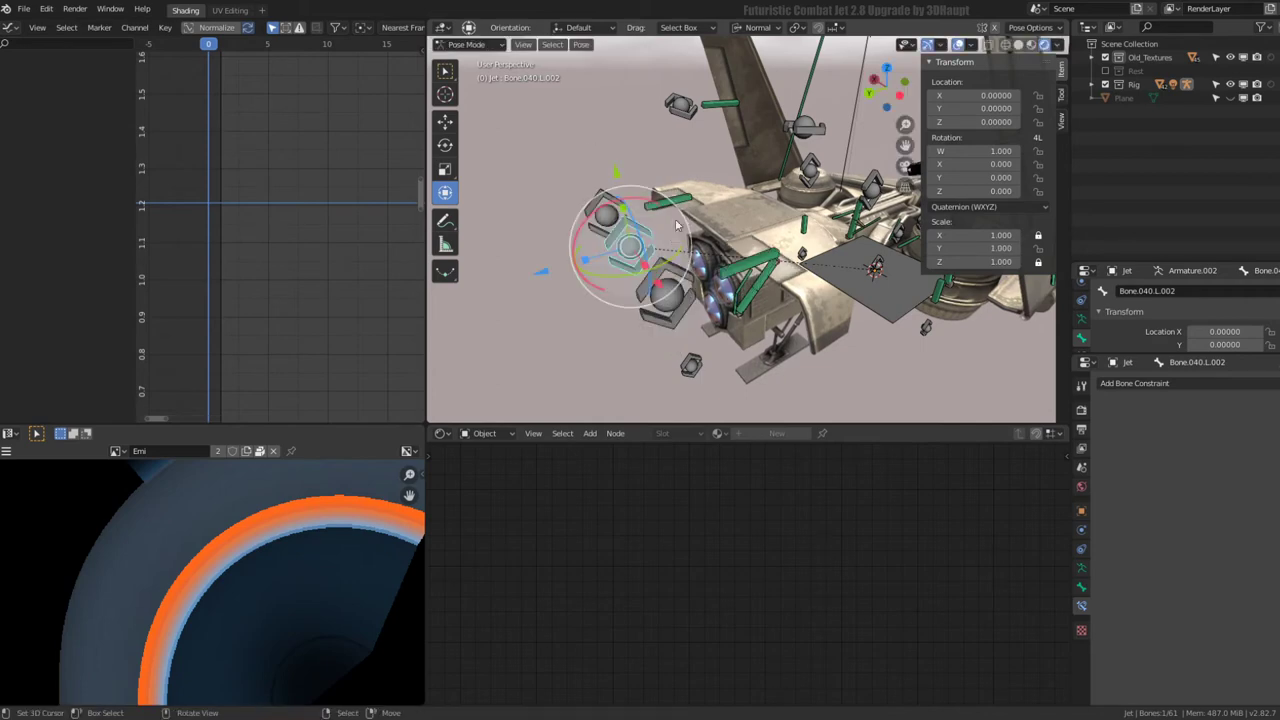
{"action": "key", "text": "ctrl+shift+c"}
{"action": "left_click", "coordinate": [716, 210]}
{"action": "right_click", "coordinate": [718, 190]}
{"action": "left_click", "coordinate": [665, 293]}
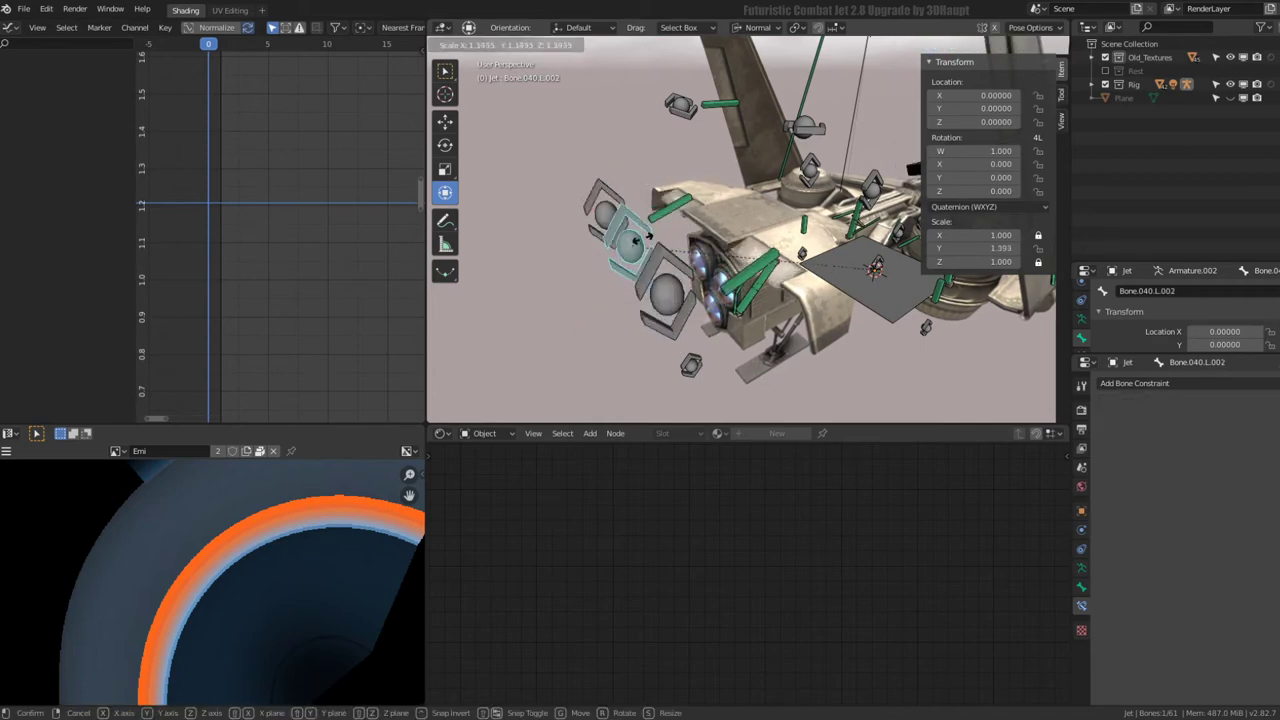
{"action": "key", "text": "s"}
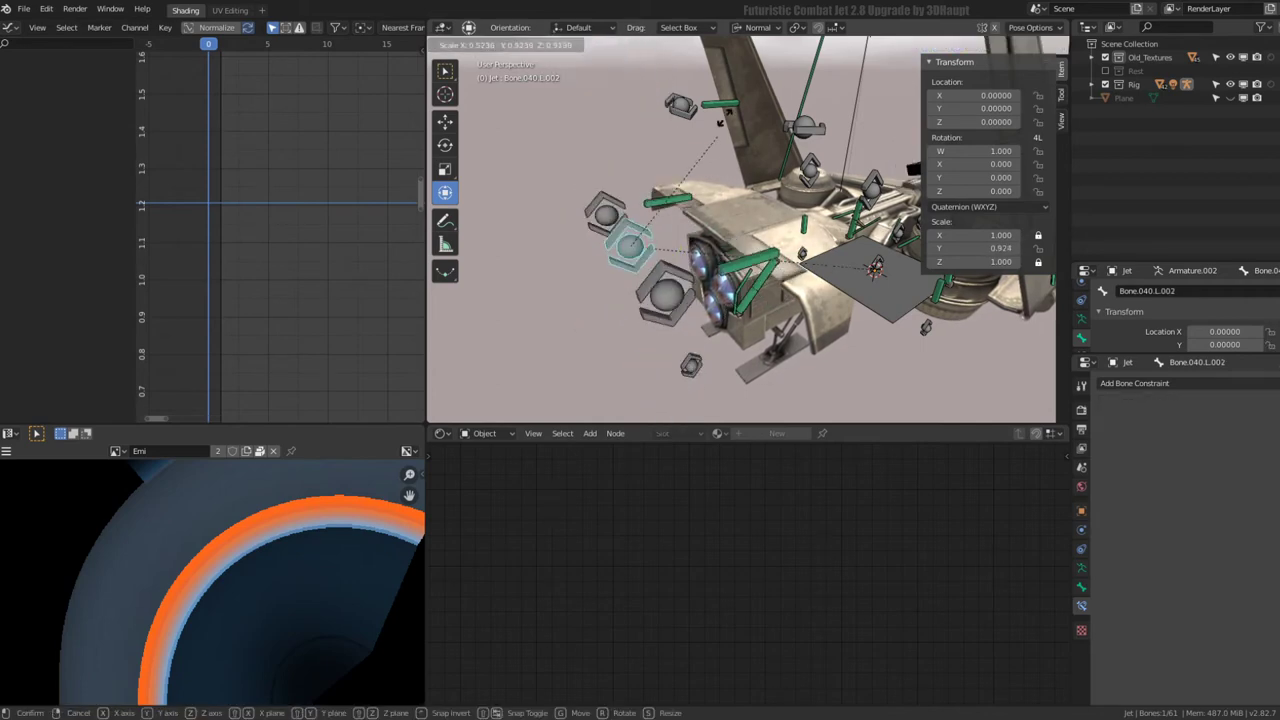
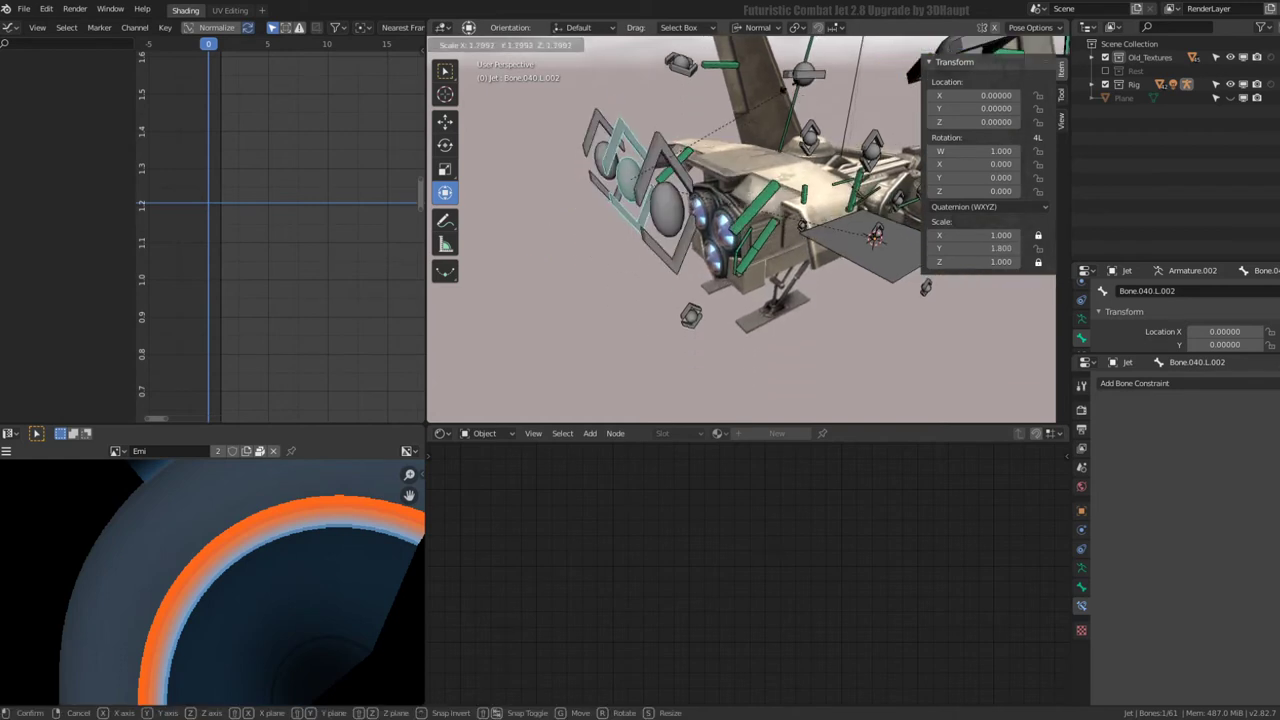
- Test-scale the right engine ring bone along one axis, then cancel it
{"action": "key", "text": "Escape"}
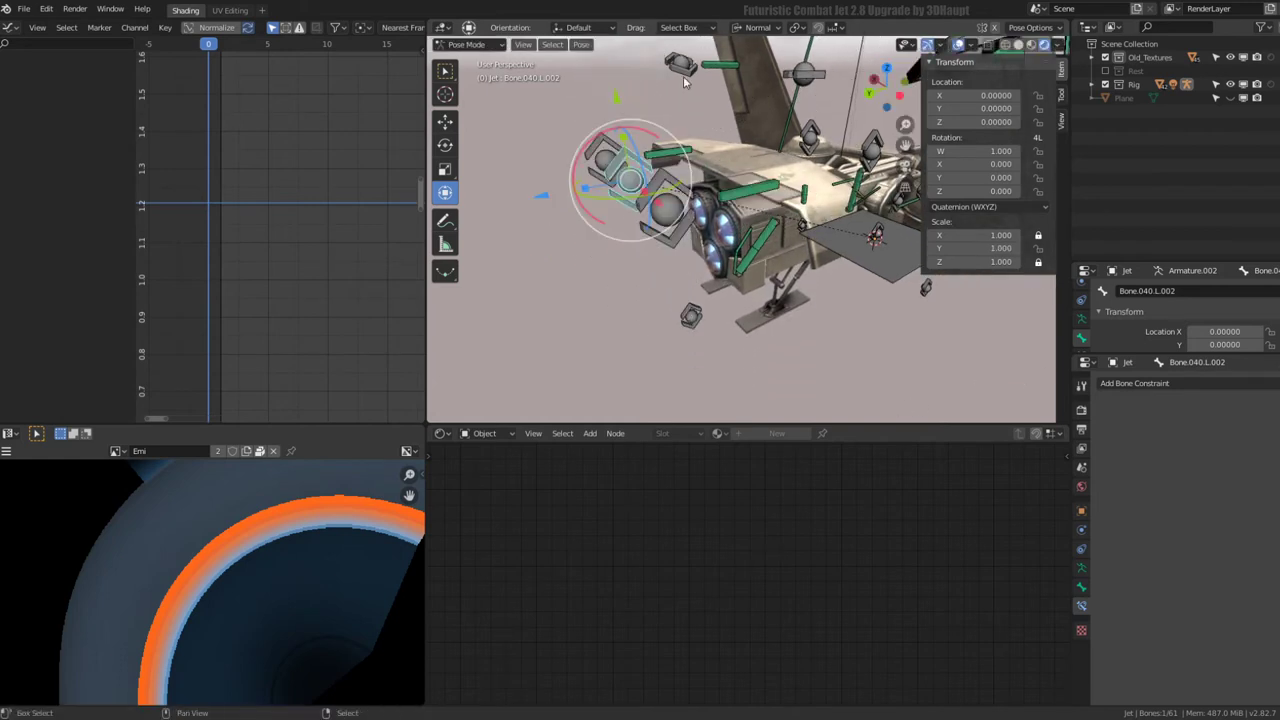
{"action": "middle_click_drag", "start_coordinate": [660, 200], "coordinate": [690, 185]}
{"action": "left_click", "coordinate": [685, 187], "text": "shift"}
{"action": "key", "text": "ctrl+shift+c"}
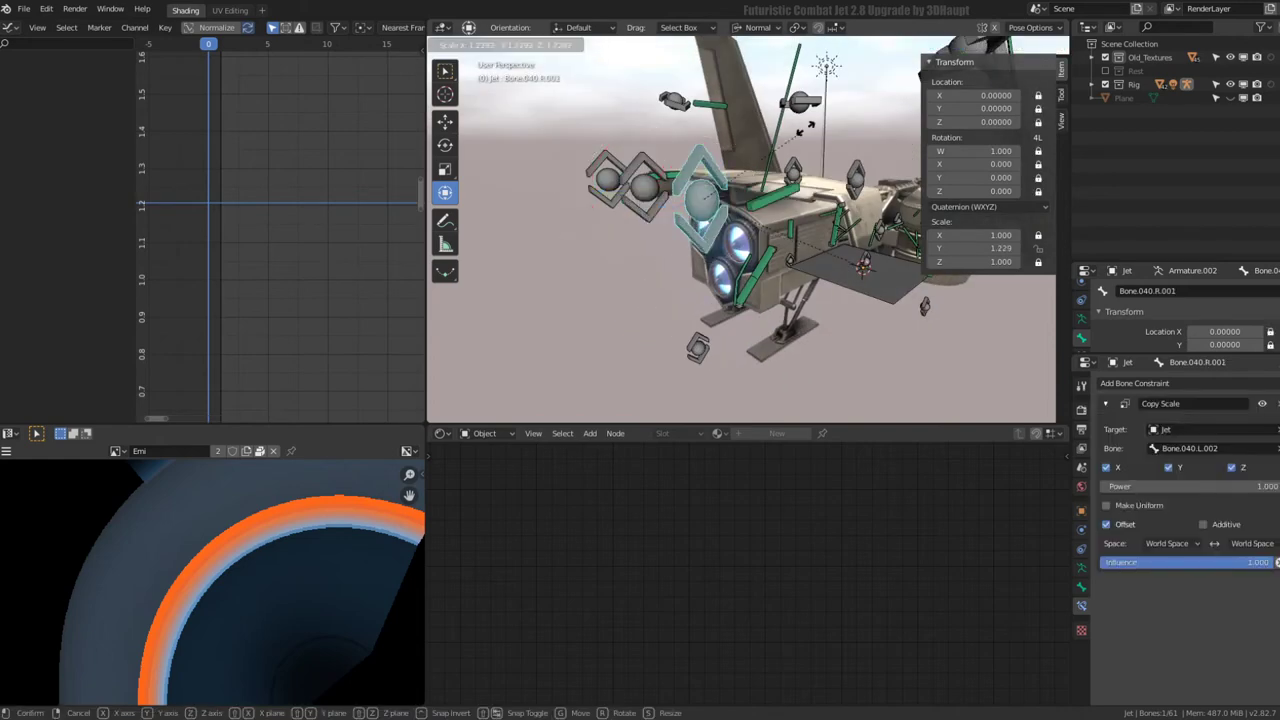
{"action": "key", "text": "s"}
{"action": "key", "text": "Escape"}
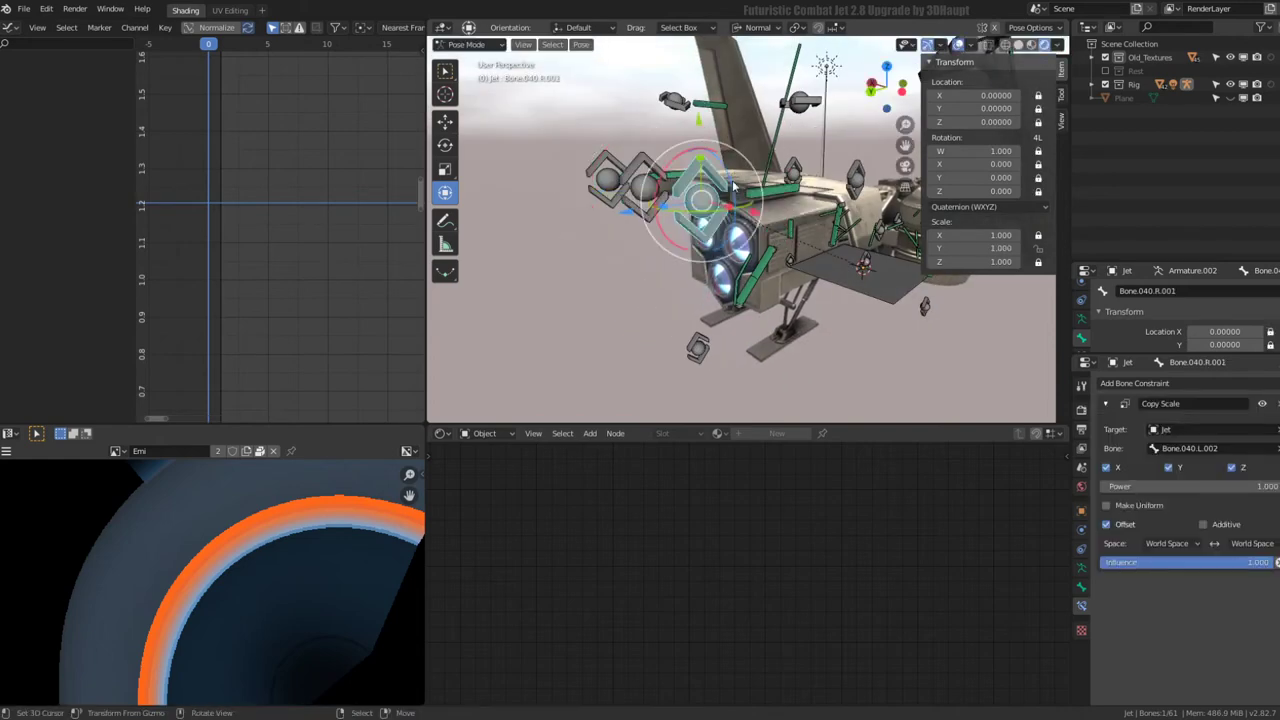
- Test-scale the Neck bone and cancel, leaving it unchanged
{"action": "middle_click_drag", "start_coordinate": [684, 328], "coordinate": [850, 288]}
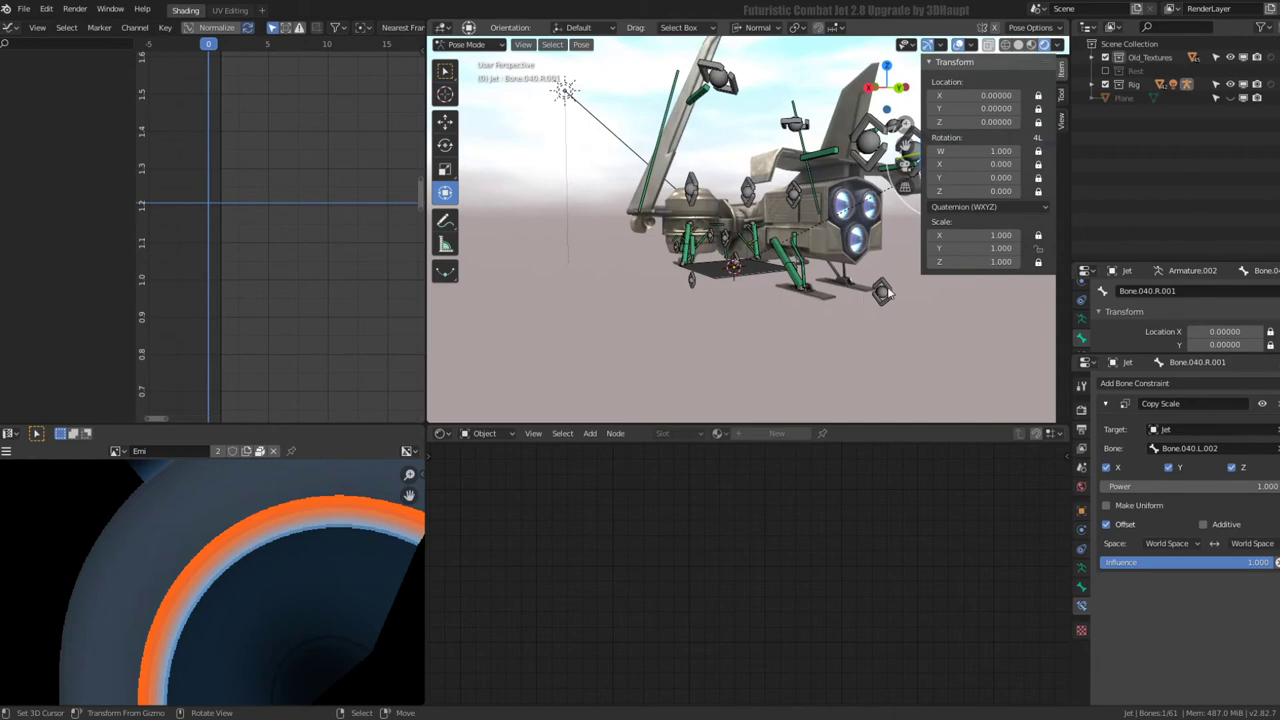
{"action": "left_click", "coordinate": [882, 292]}
{"action": "key", "text": "s"}
{"action": "key", "text": "Escape"}
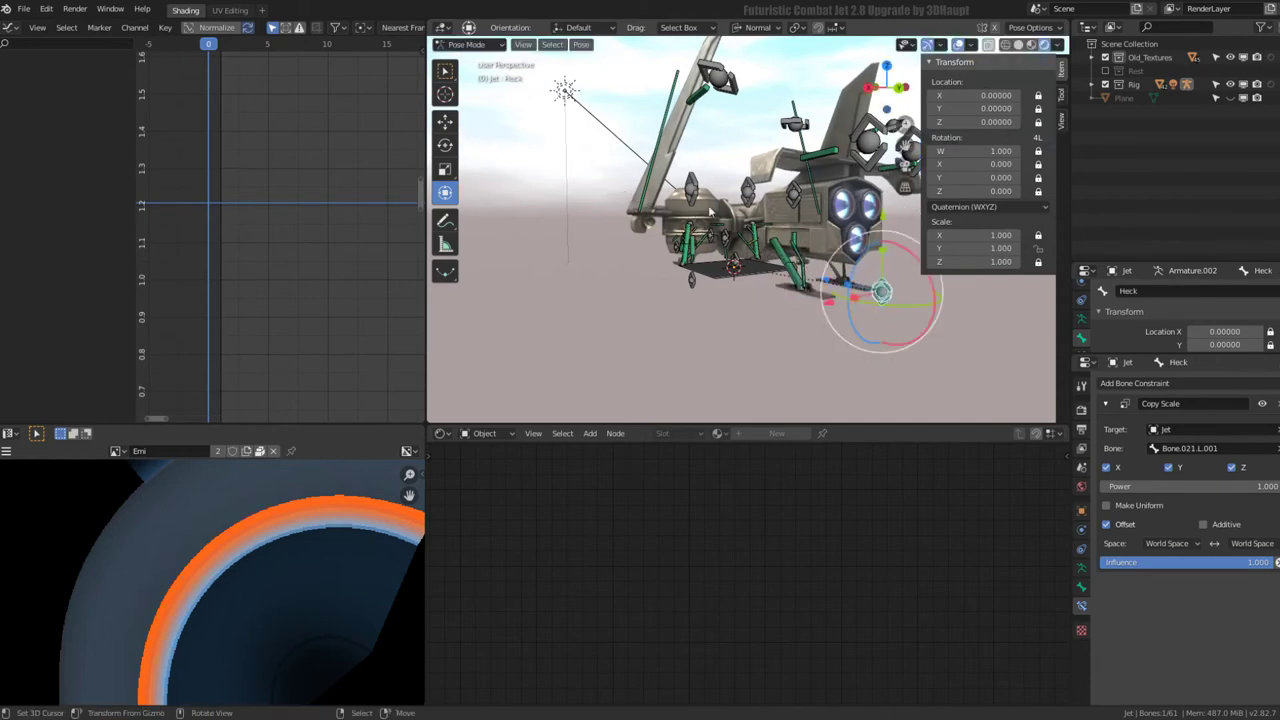
{"action": "middle_click_drag", "start_coordinate": [557, 166], "coordinate": [640, 200]}
{"action": "scroll", "coordinate": [640, 200], "scroll_direction": "up", "scroll_amount": 5}
- Scale Bone.022.L up to about 1.767
{"action": "left_click", "coordinate": [688, 141]}
{"action": "scroll", "coordinate": [688, 141], "scroll_direction": "down", "scroll_amount": 5}
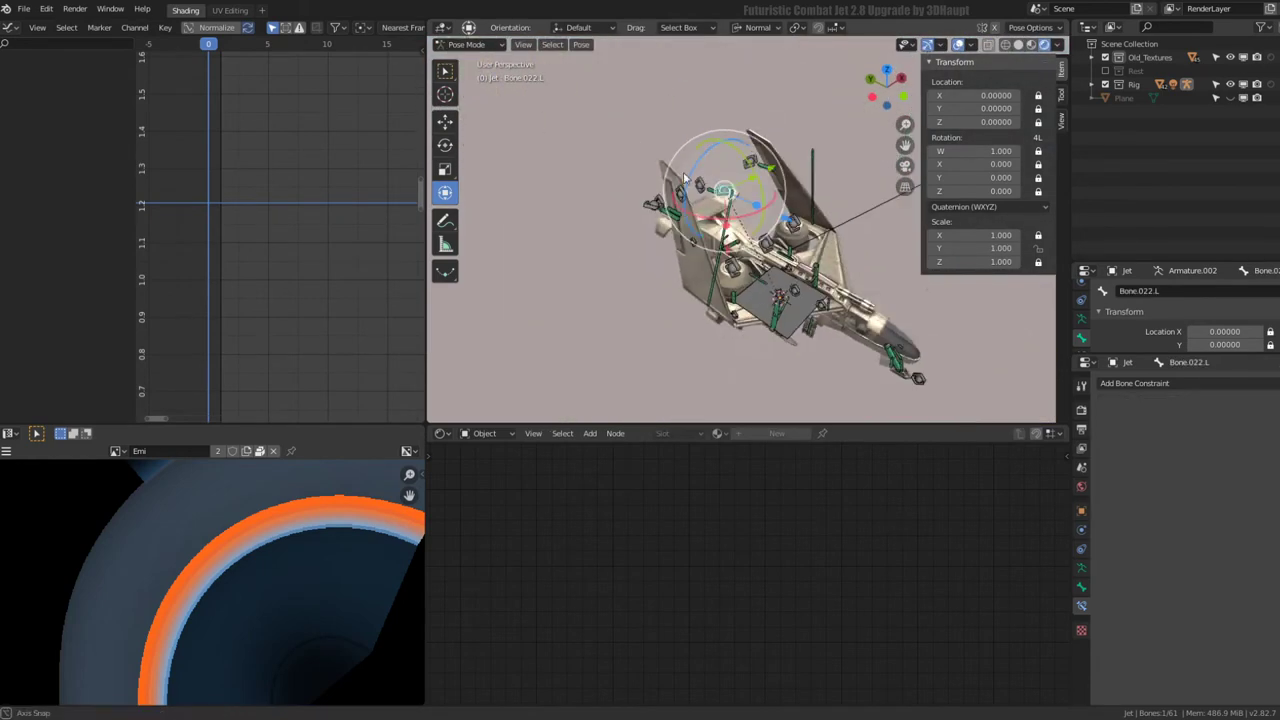
{"action": "key", "text": "s"}
{"action": "mouse_move", "coordinate": [688, 141]}
{"action": "middle_mouse_down"}
{"action": "mouse_move", "coordinate": [880, 230]}
{"action": "mouse_move", "coordinate": [780, 260]}
{"action": "mouse_move", "coordinate": [791, 266]}
{"action": "middle_mouse_up"}
{"action": "left_click", "coordinate": [885, 273]}
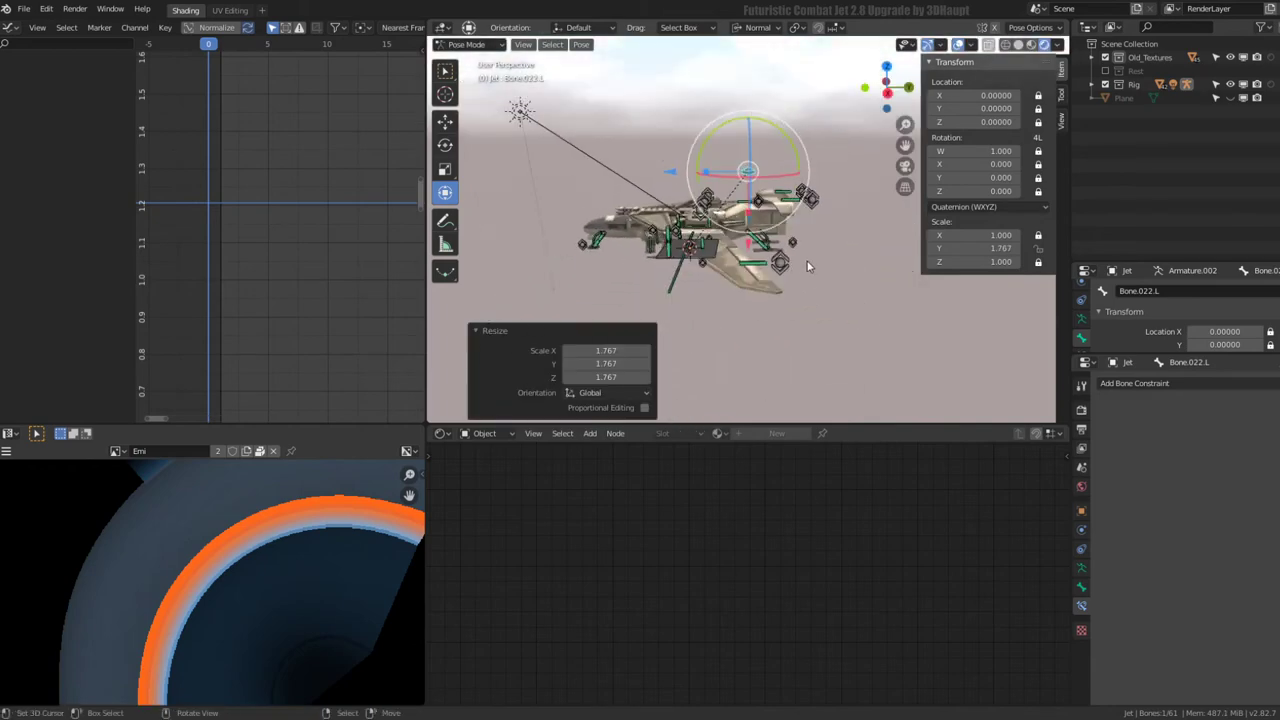
- Test-scale Bone.040.L and cancel, leaving it unchanged
{"action": "left_click", "coordinate": [740, 263]}
{"action": "scroll", "coordinate": [745, 262], "scroll_direction": "up", "scroll_amount": 3}
{"action": "key", "text": "s"}
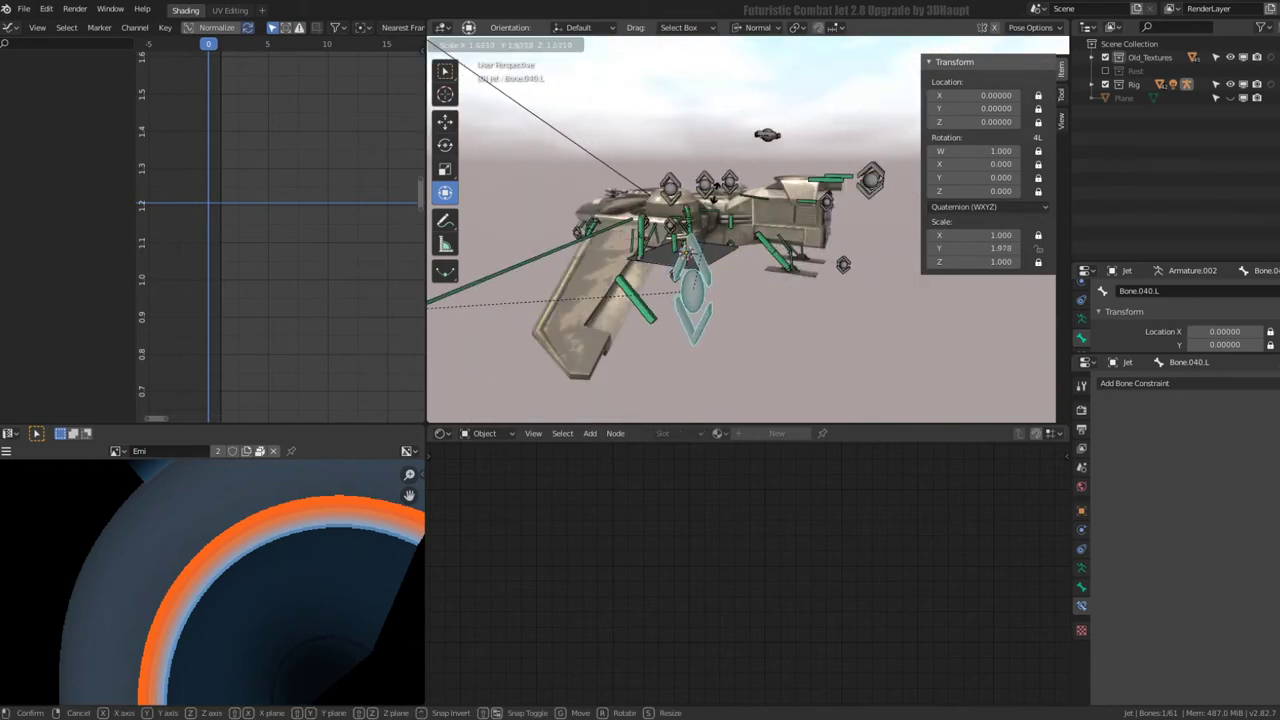
{"action": "right_click", "coordinate": [767, 216]}
{"action": "middle_click_drag", "start_coordinate": [767, 216], "coordinate": [577, 295]}
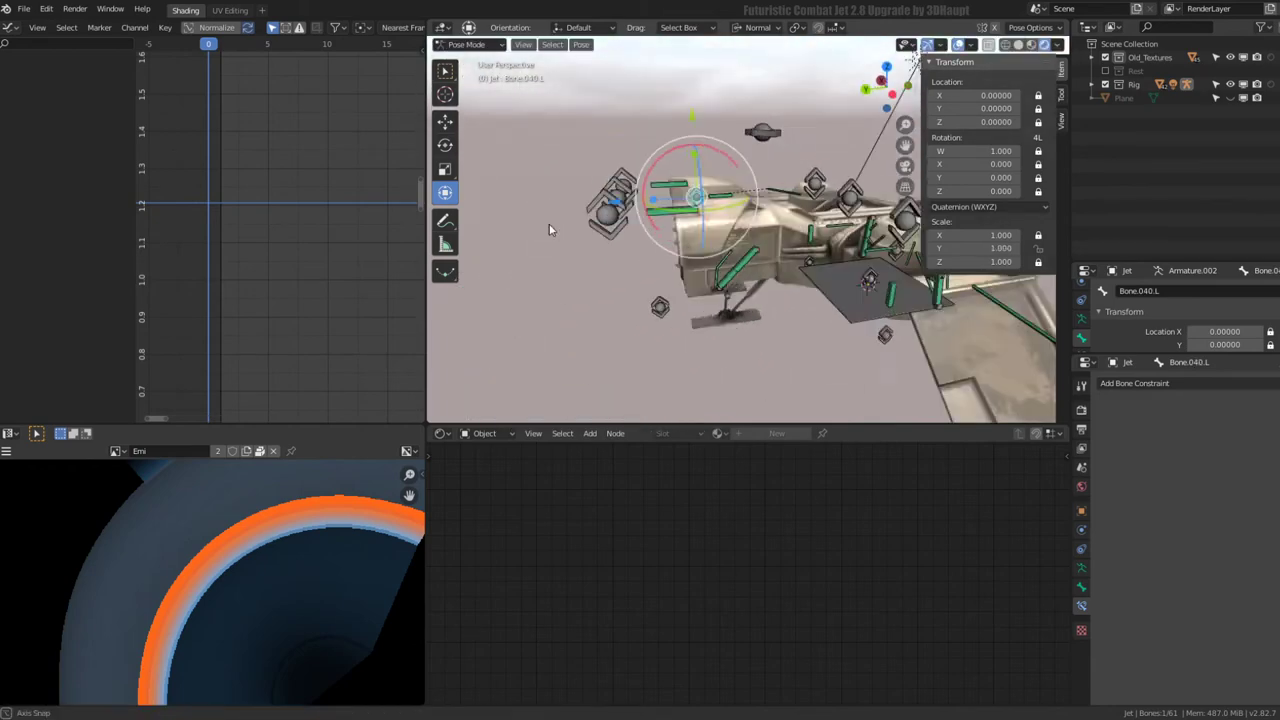
{"action": "scroll", "coordinate": [577, 295], "scroll_direction": "down", "scroll_amount": 2}
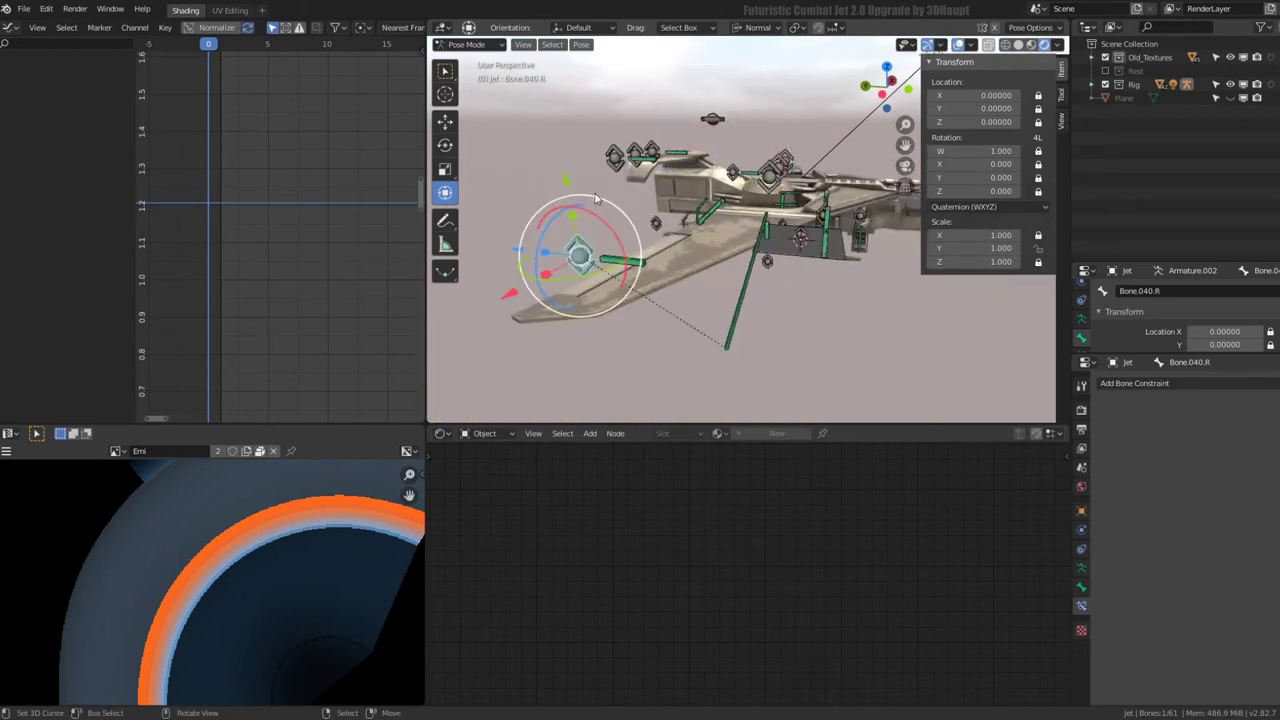
- From a side view, test-move the whole rig via root bone Bone.003, then cancel
{"action": "mouse_move", "coordinate": [595, 198]}
{"action": "middle_mouse_down"}
{"action": "mouse_move", "coordinate": [622, 250]}
{"action": "mouse_move", "coordinate": [614, 270]}
{"action": "middle_mouse_up"}
{"action": "left_click", "coordinate": [613, 275]}
{"action": "left_click", "coordinate": [614, 272]}
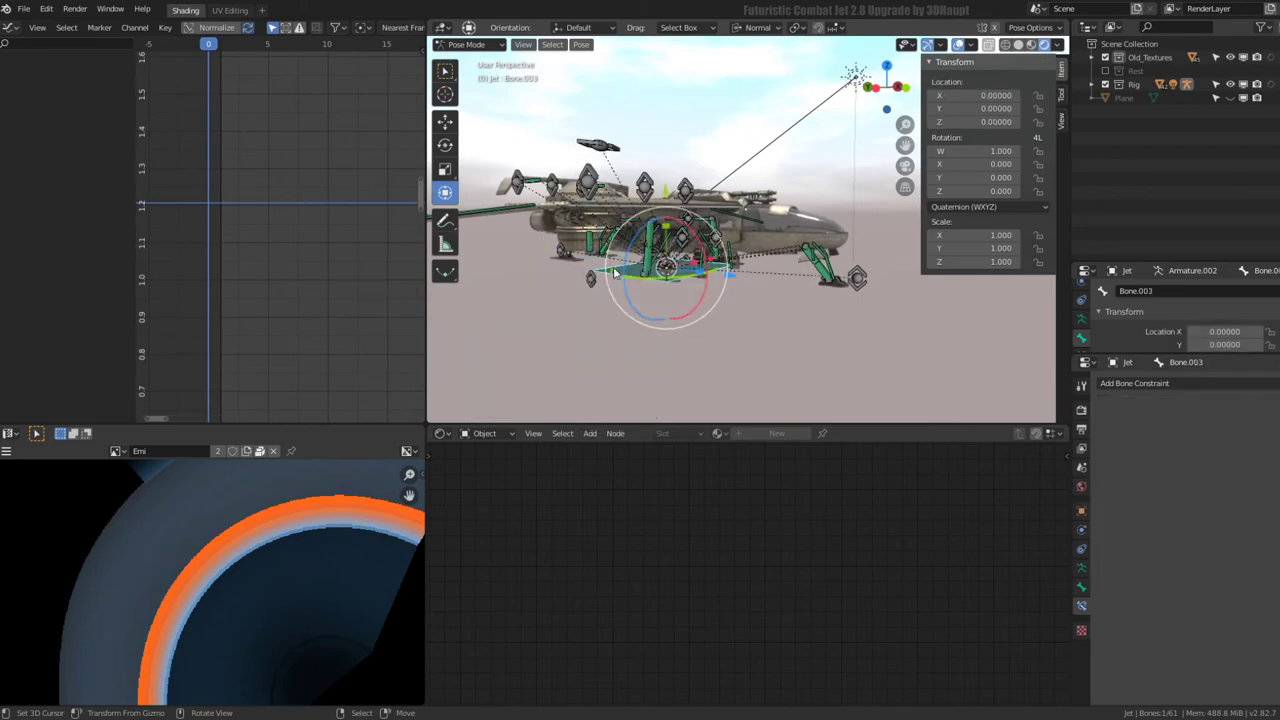
{"action": "key", "text": "g"}
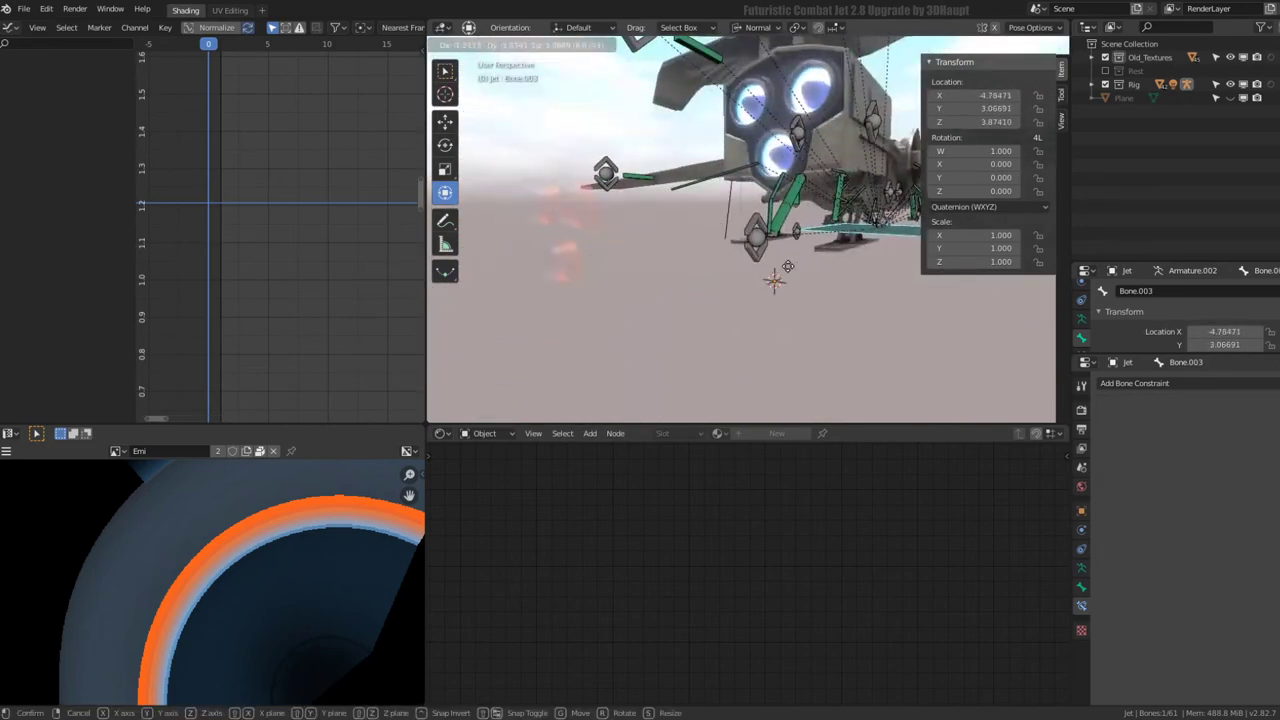
{"action": "key", "text": "Escape"}
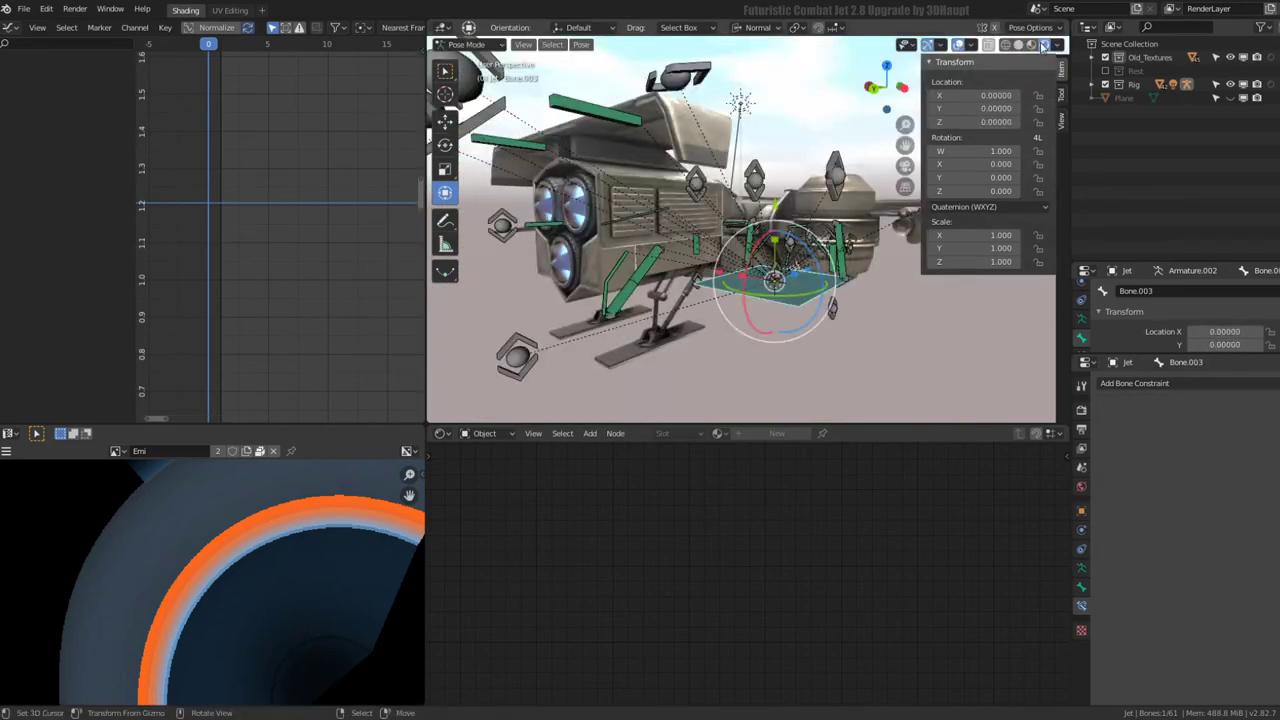
- Switch the viewport to Rendered shading and test-move the rig again, cancelling
{"action": "left_click", "coordinate": [1043, 47]}
{"action": "key", "text": "g"}
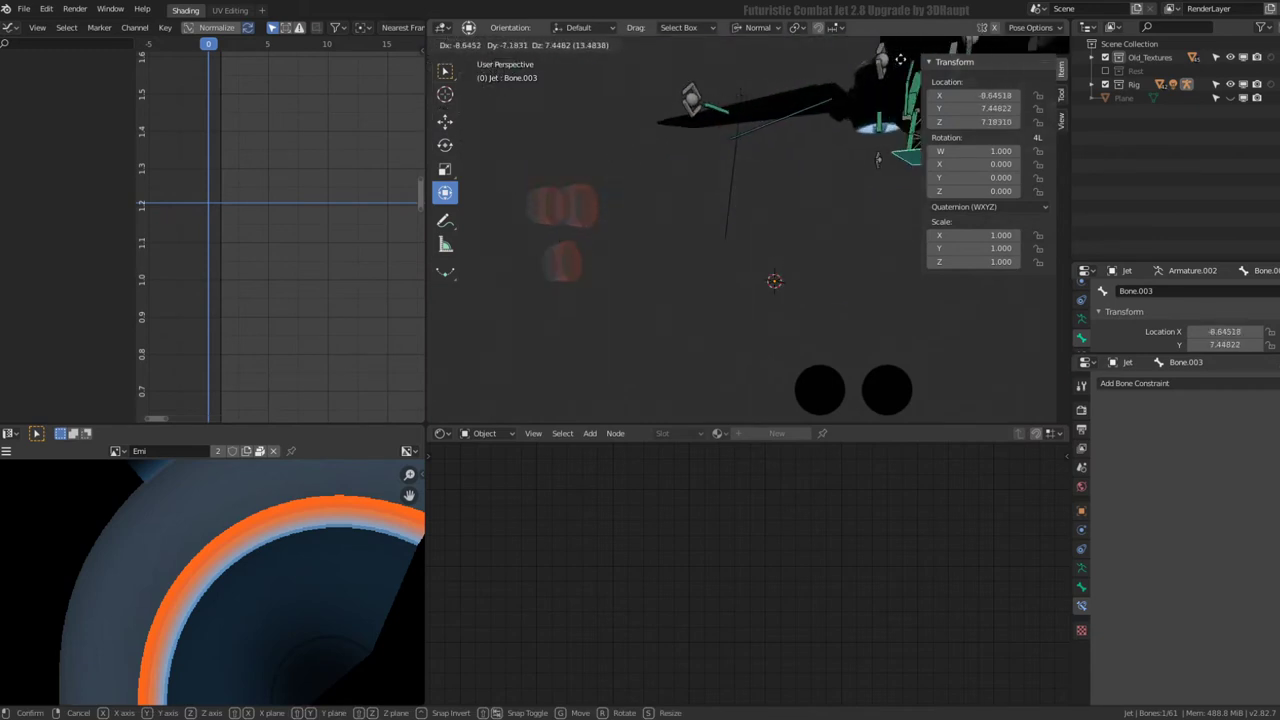
{"action": "key", "text": "Escape"}
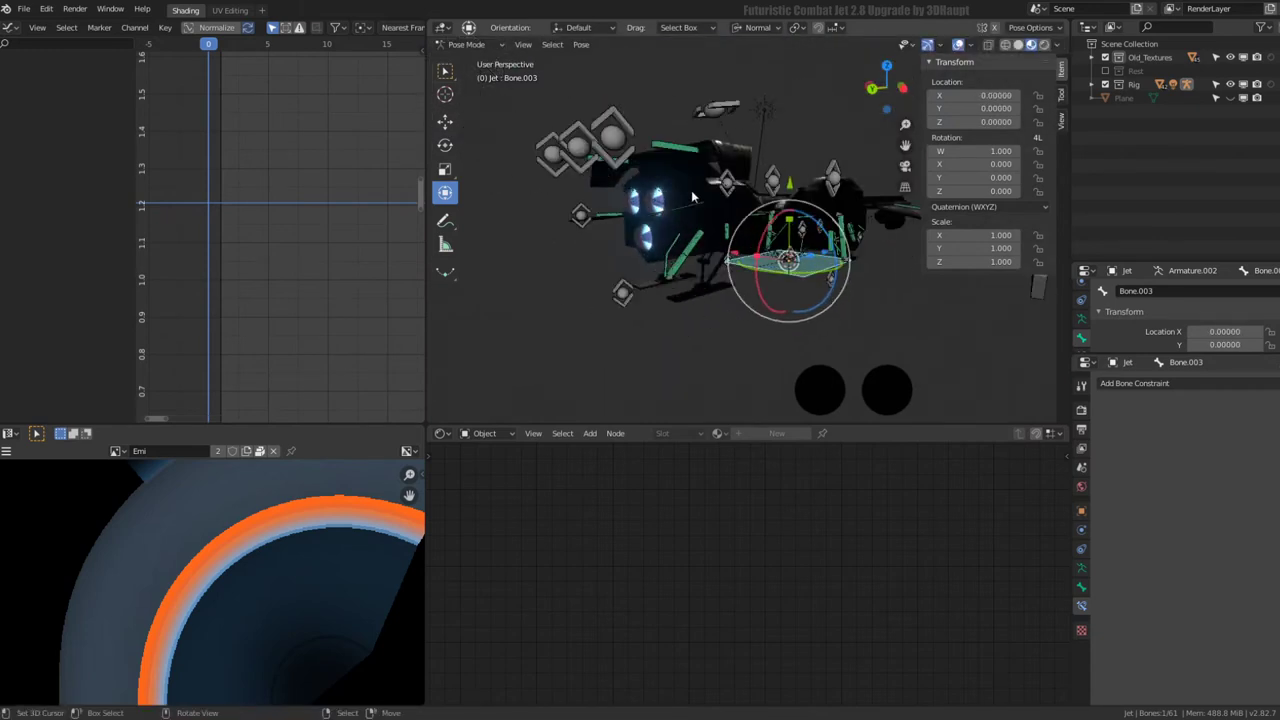
- Select engine bone Bone.002.L, then return to Object Mode with engine ring Jet.024 selected
{"action": "middle_click_drag", "start_coordinate": [646, 213], "coordinate": [660, 210]}
{"action": "left_click", "coordinate": [668, 207]}
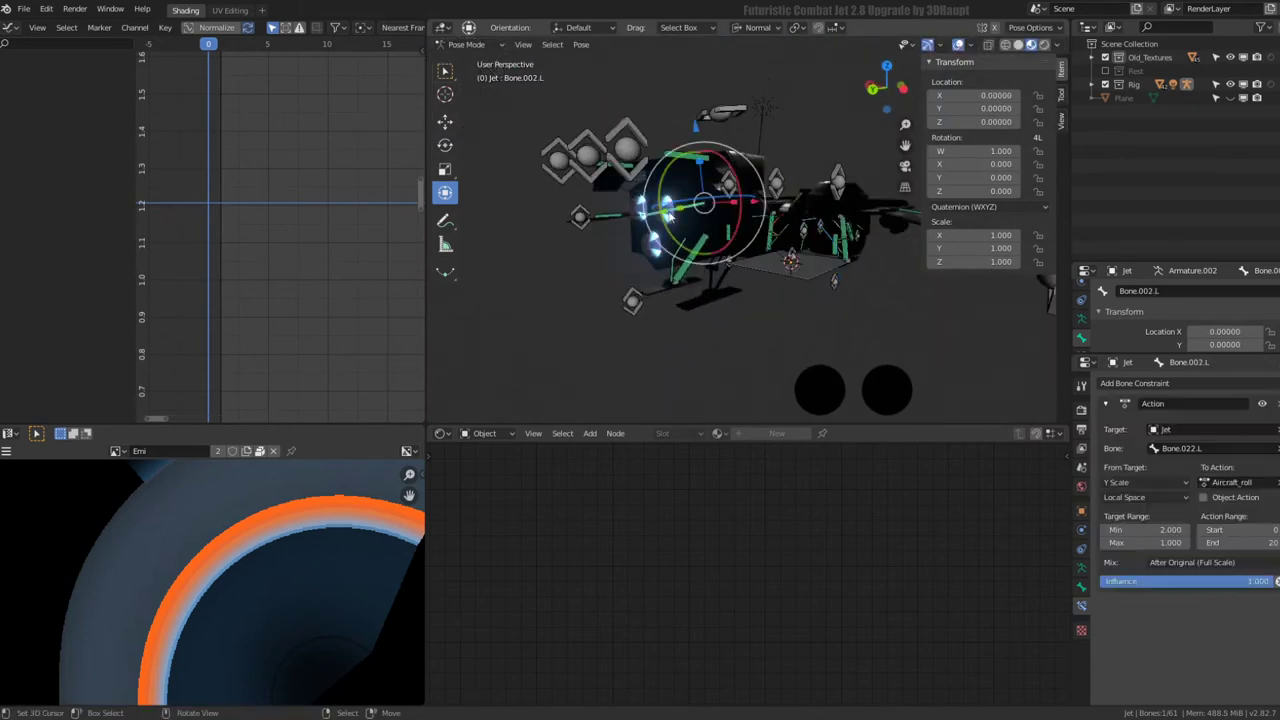
{"action": "scroll", "coordinate": [668, 207], "scroll_direction": "up", "scroll_amount": 2}
{"action": "key", "text": "ctrl+Tab"}
{"action": "left_click", "coordinate": [620, 188]}
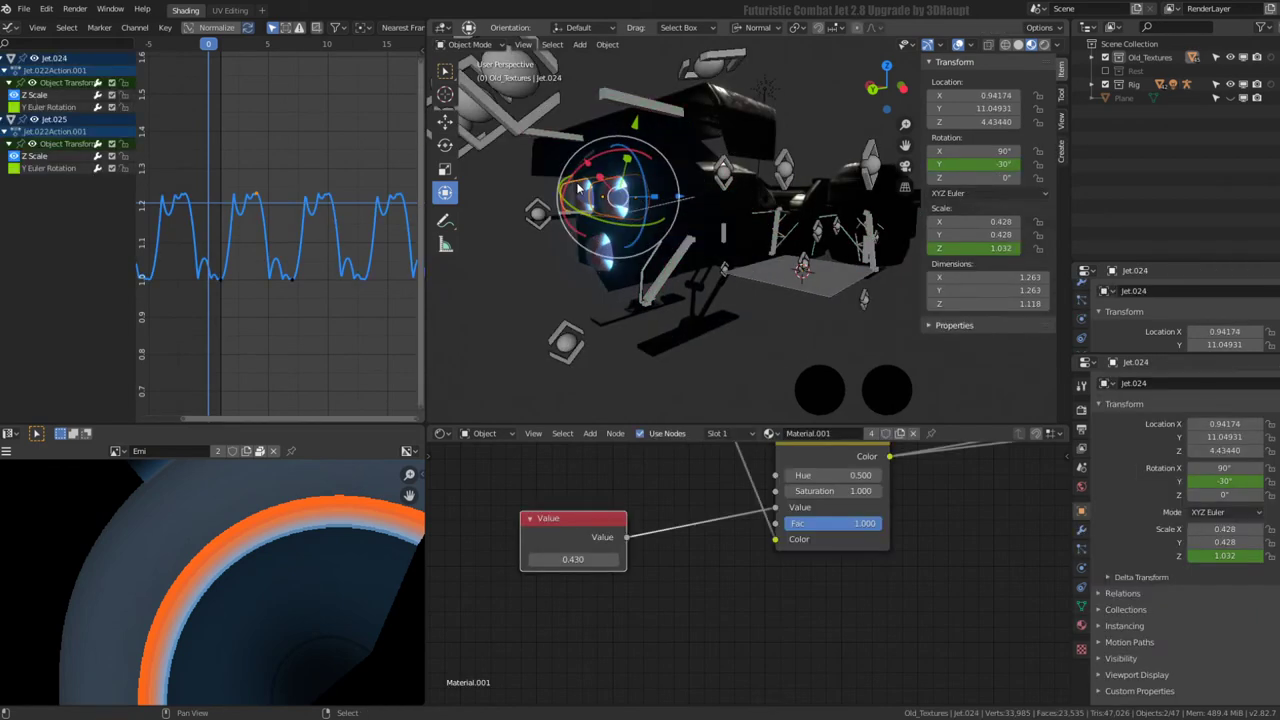
- Make engine ring Jet.026 active and switch back to Material Preview shading
{"action": "right_click", "coordinate": [607, 261]}
{"action": "left_click", "coordinate": [660, 214]}
{"action": "left_click", "coordinate": [729, 213]}
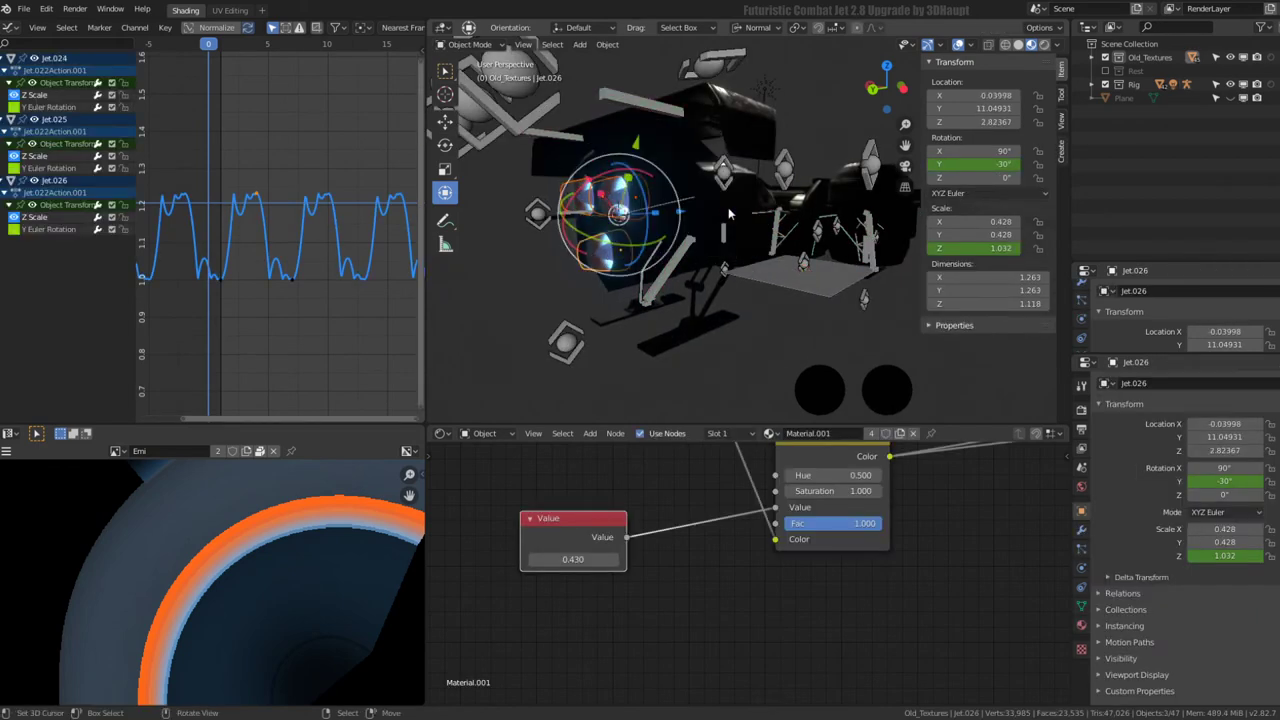
{"action": "middle_click_drag", "start_coordinate": [660, 203], "coordinate": [700, 200]}
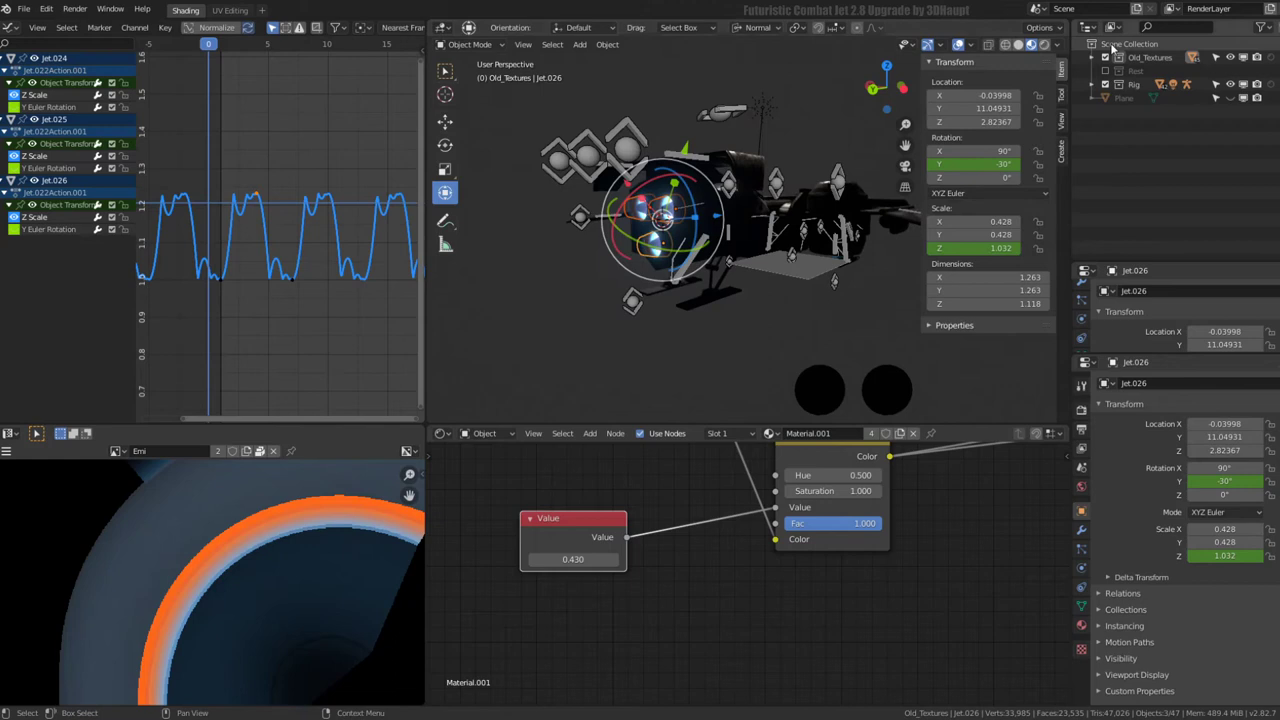
{"action": "left_click", "coordinate": [1043, 47]}
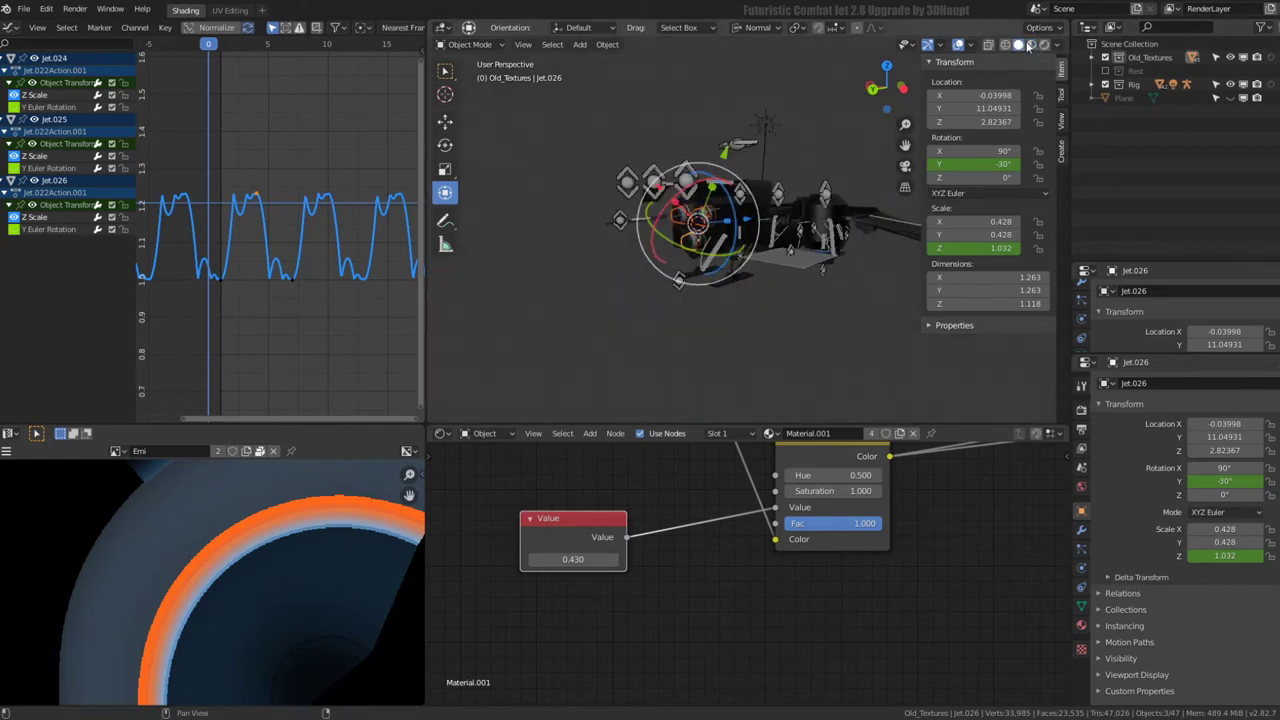
{"action": "left_click", "coordinate": [1033, 47]}
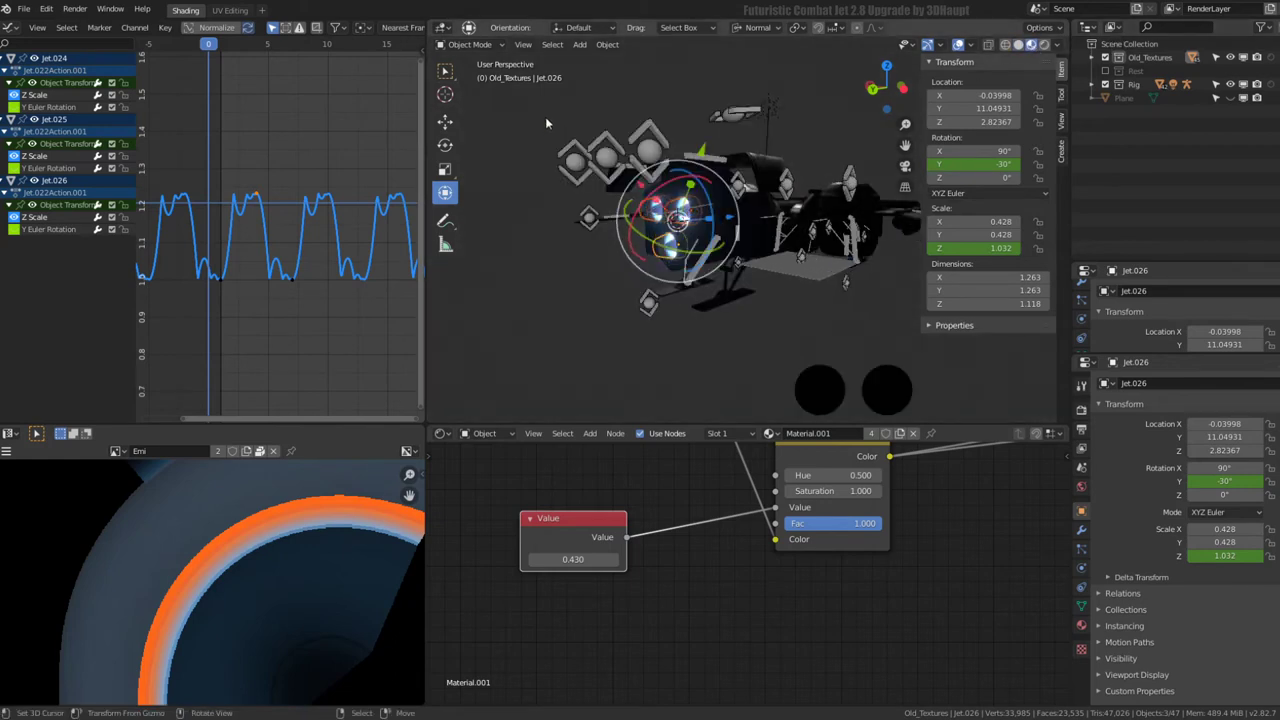
{"action": "middle_click_drag", "start_coordinate": [714, 182], "coordinate": [760, 195]}
- In Edit Mode on the jet armature, add a new bone and move the 3D cursor to it
{"action": "left_click", "coordinate": [736, 191]}
{"action": "key", "text": "Tab"}
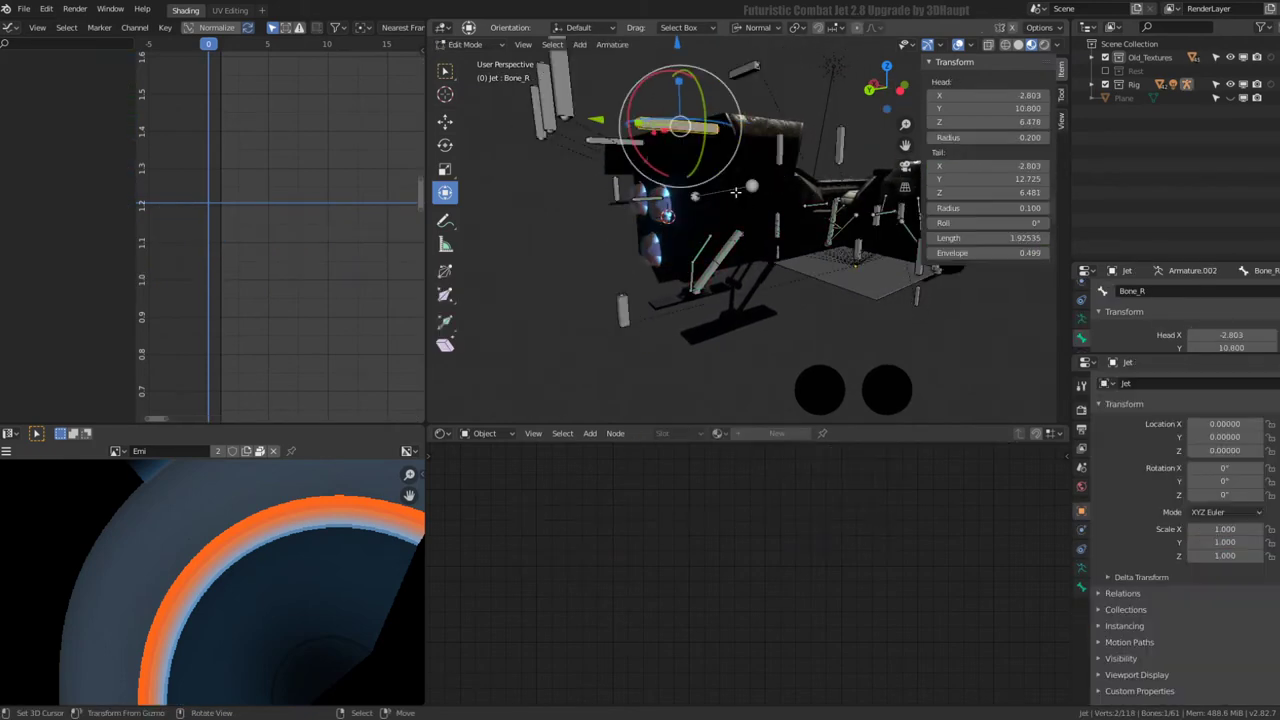
{"action": "key", "text": "shift+a"}
{"action": "key", "text": "shift+s"}
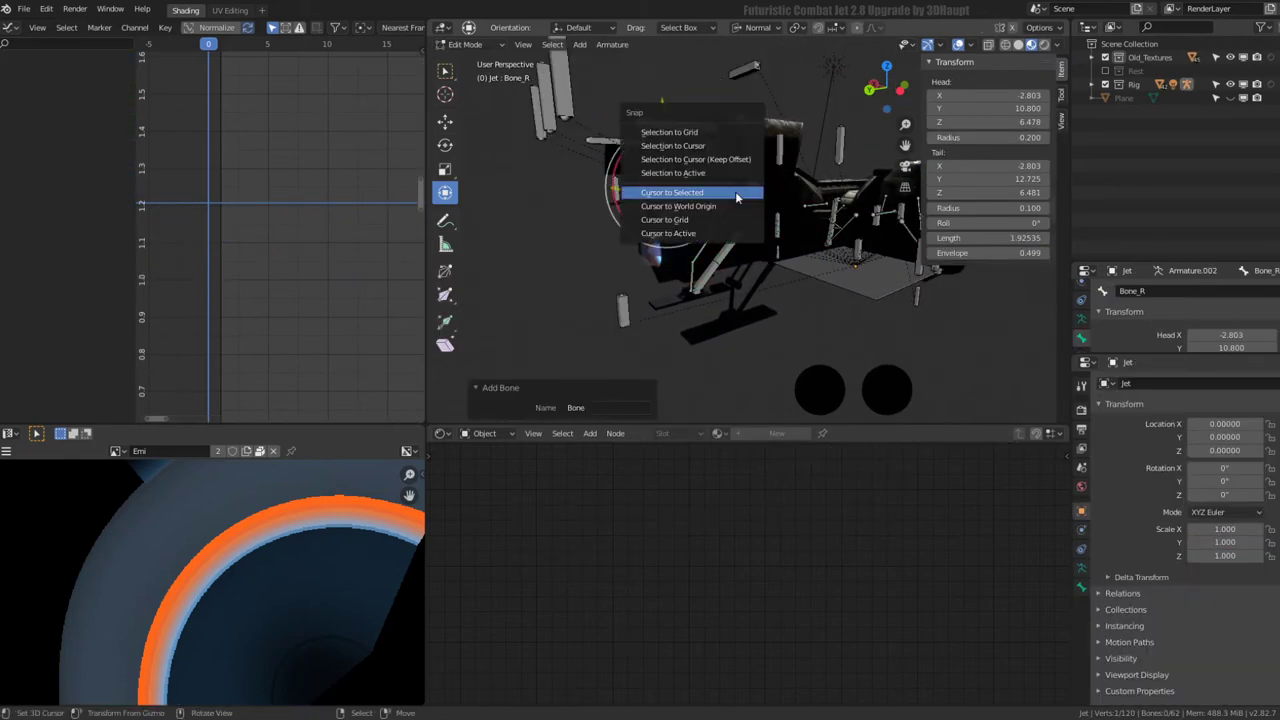
{"action": "left_click", "coordinate": [735, 193]}
{"action": "middle_click_drag", "start_coordinate": [735, 193], "coordinate": [744, 211]}
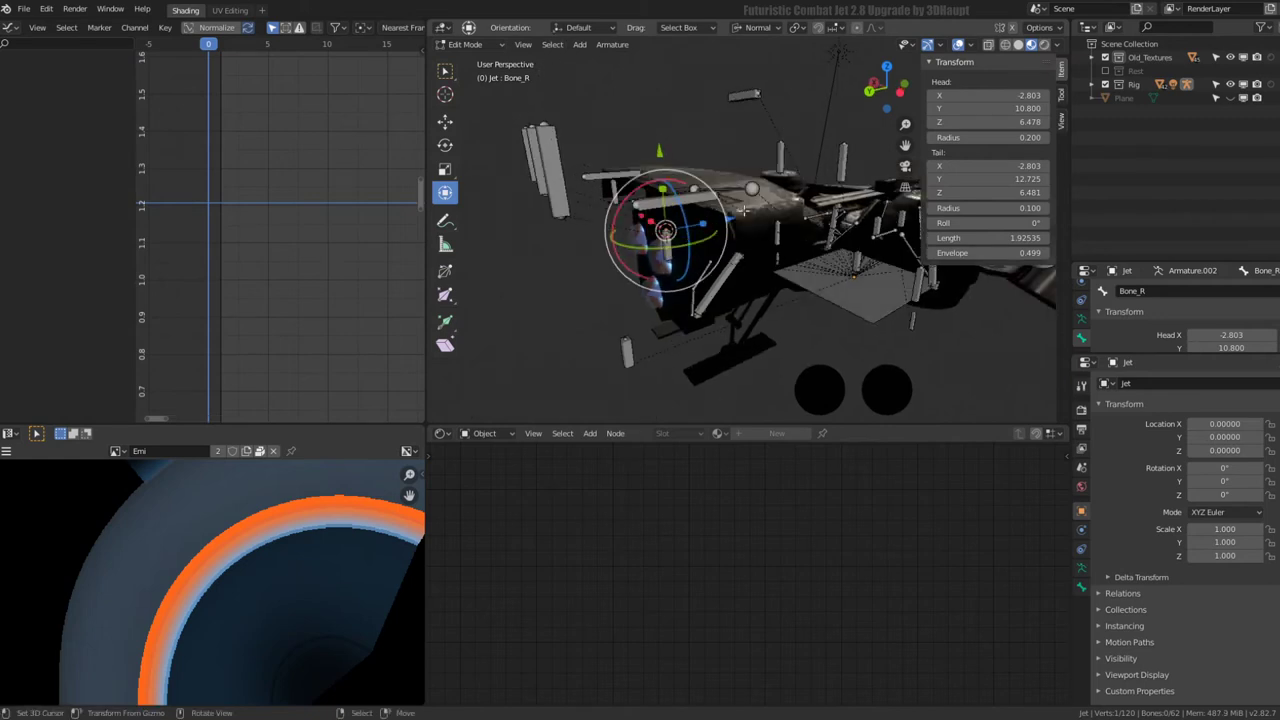
{"action": "key", "text": "e"}
{"action": "key", "text": "Escape"}
- Snap the new bone onto the 3D cursor at the engine centre
{"action": "key", "text": "shift+s"}
{"action": "left_click", "coordinate": [791, 158]}
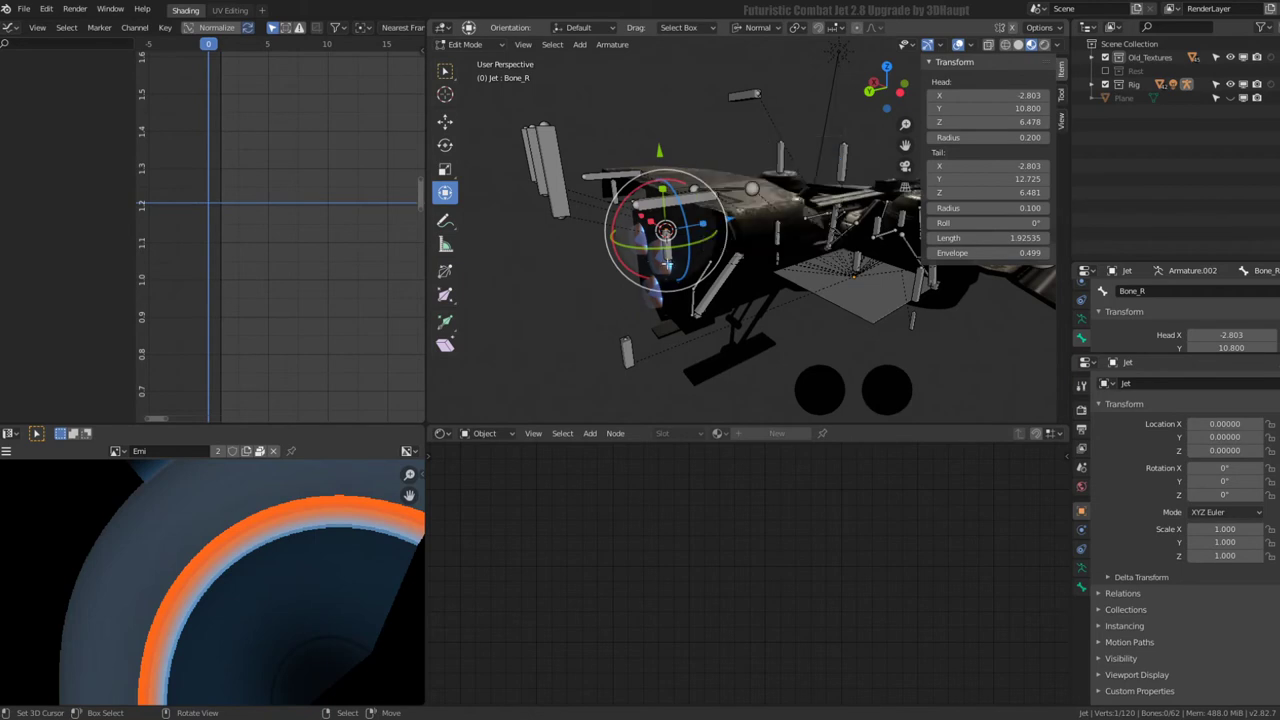
{"action": "key", "text": "shift+s"}
{"action": "left_click", "coordinate": [737, 287]}
{"action": "mouse_move", "coordinate": [737, 287]}
{"action": "middle_mouse_down"}
{"action": "mouse_move", "coordinate": [752, 276]}
{"action": "mouse_move", "coordinate": [710, 185]}
{"action": "middle_mouse_up"}
{"action": "key", "text": "shift+s"}
{"action": "left_click", "coordinate": [745, 257]}
- Snap the new bone's tail to the cursor and extrude it forward to about 2.81 units
{"action": "left_click", "coordinate": [685, 163]}
{"action": "key", "text": "shift+s"}
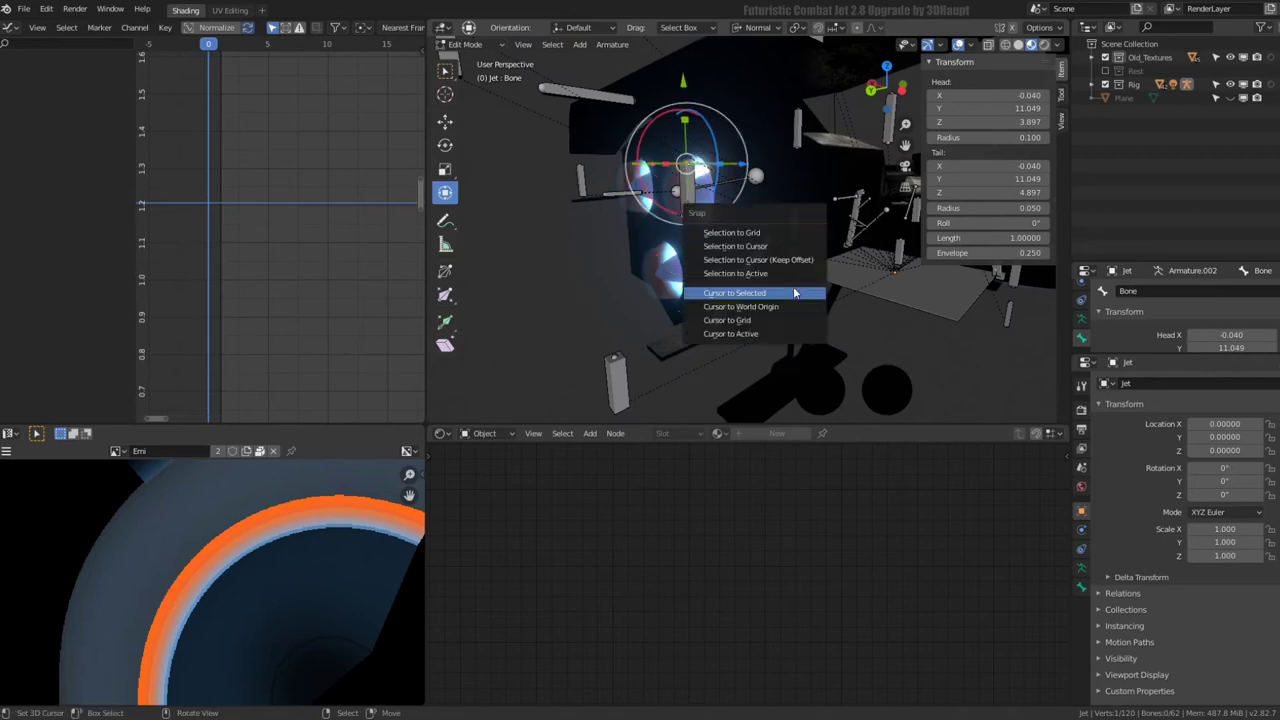
{"action": "left_click", "coordinate": [770, 248]}
{"action": "scroll", "coordinate": [655, 221], "scroll_direction": "down", "scroll_amount": 4}
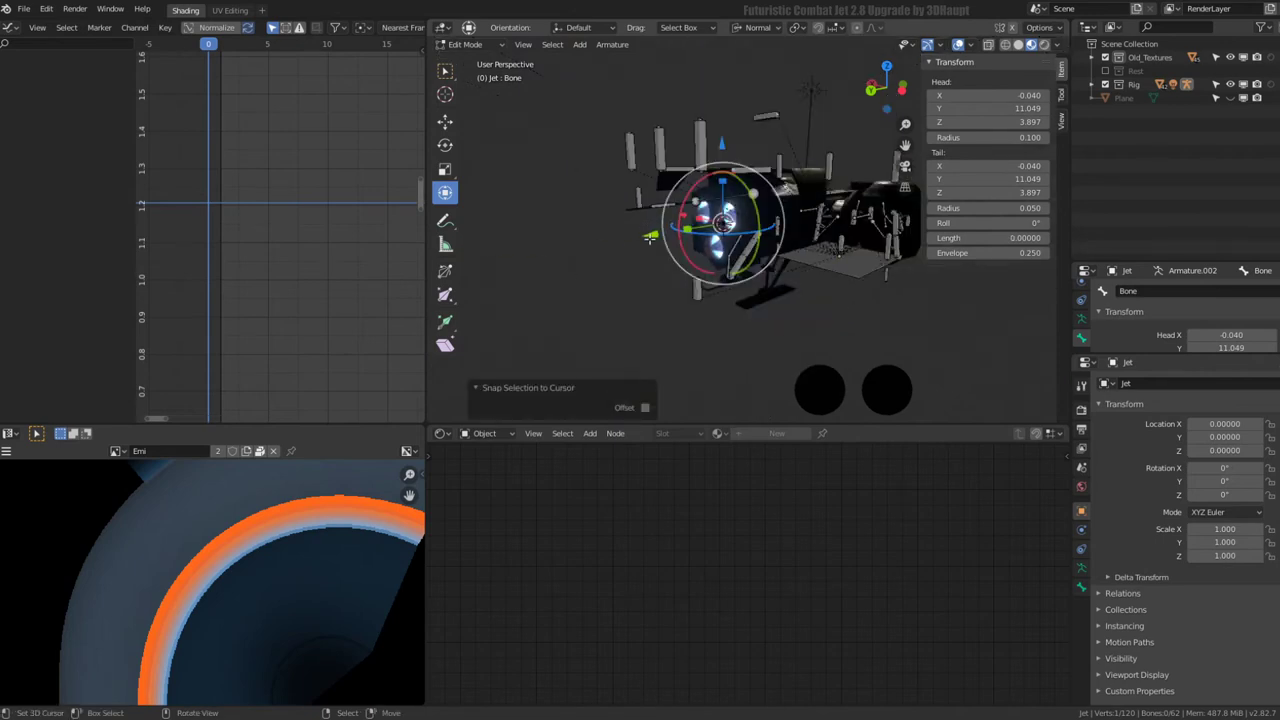
{"action": "key", "text": "e"}
{"action": "left_click", "coordinate": [597, 269]}
{"action": "scroll", "coordinate": [754, 226], "scroll_direction": "up", "scroll_amount": 2}
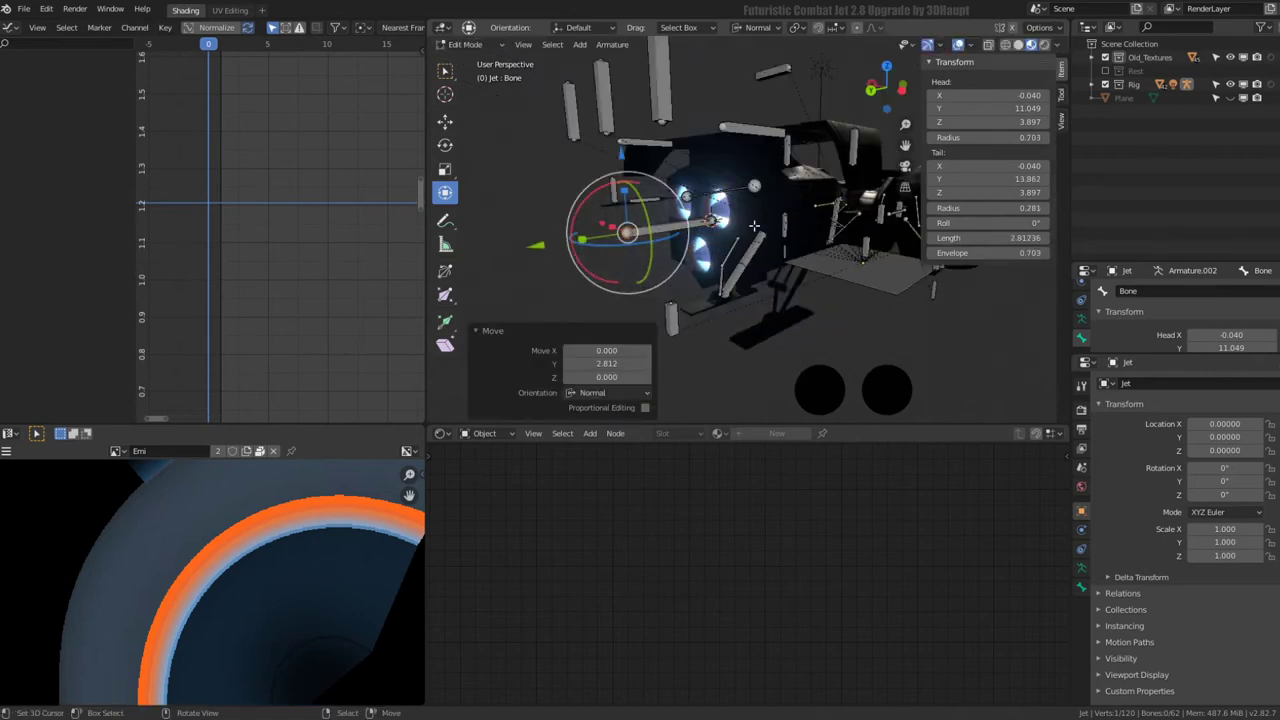
- Parent the new bone to root bone Bone.003 with Keep Offset and return to Pose Mode
{"action": "middle_click_drag", "start_coordinate": [675, 228], "coordinate": [671, 218]}
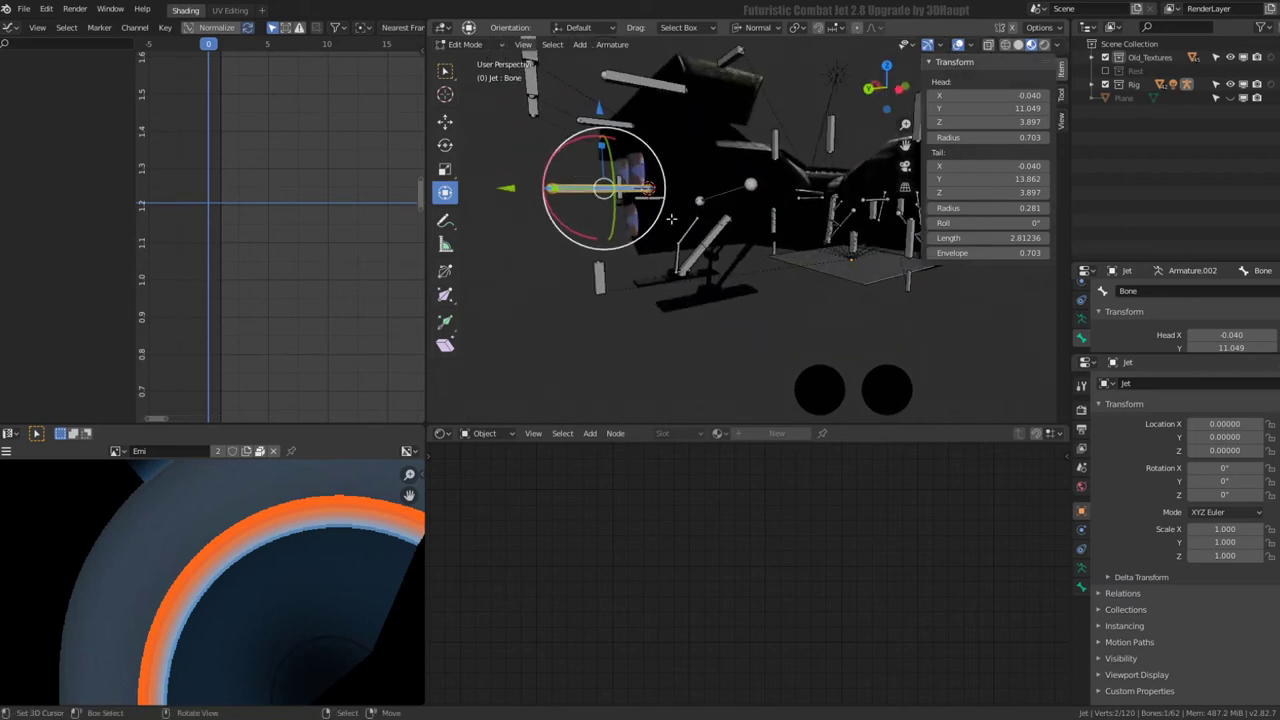
{"action": "left_click", "coordinate": [852, 280]}
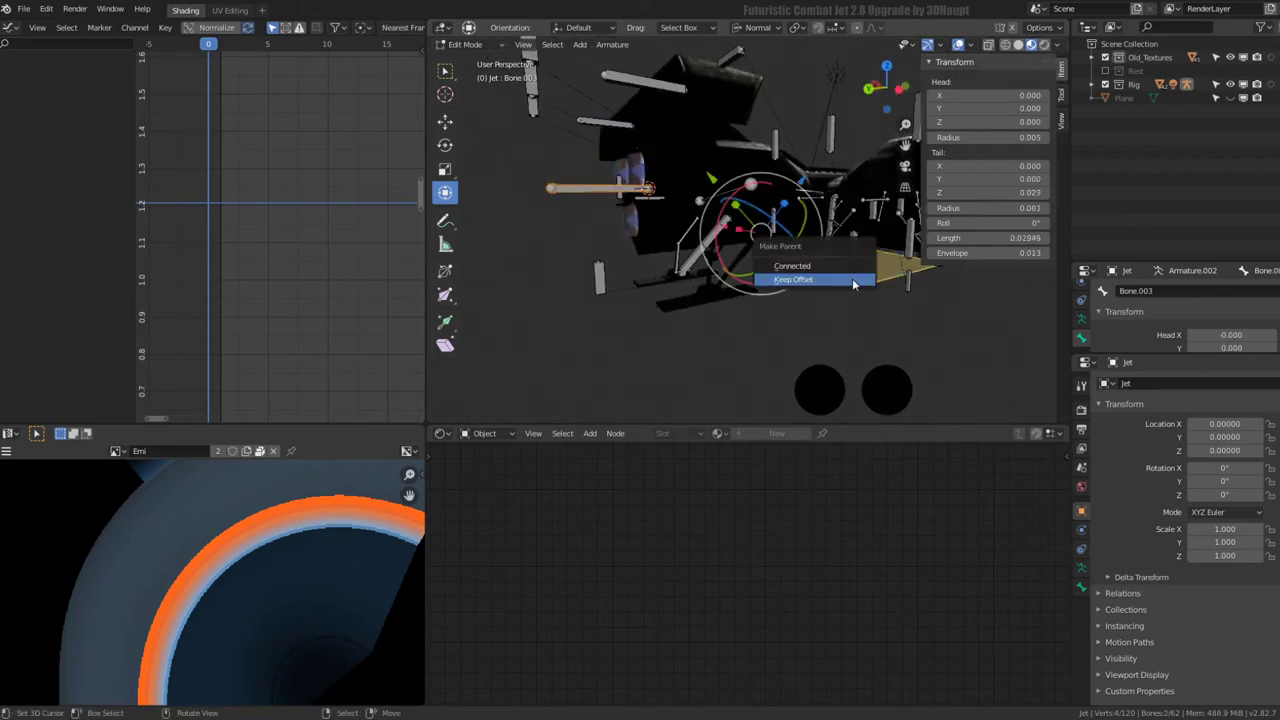
{"action": "left_click", "coordinate": [853, 280]}
{"action": "key", "text": "ctrl+Tab"}
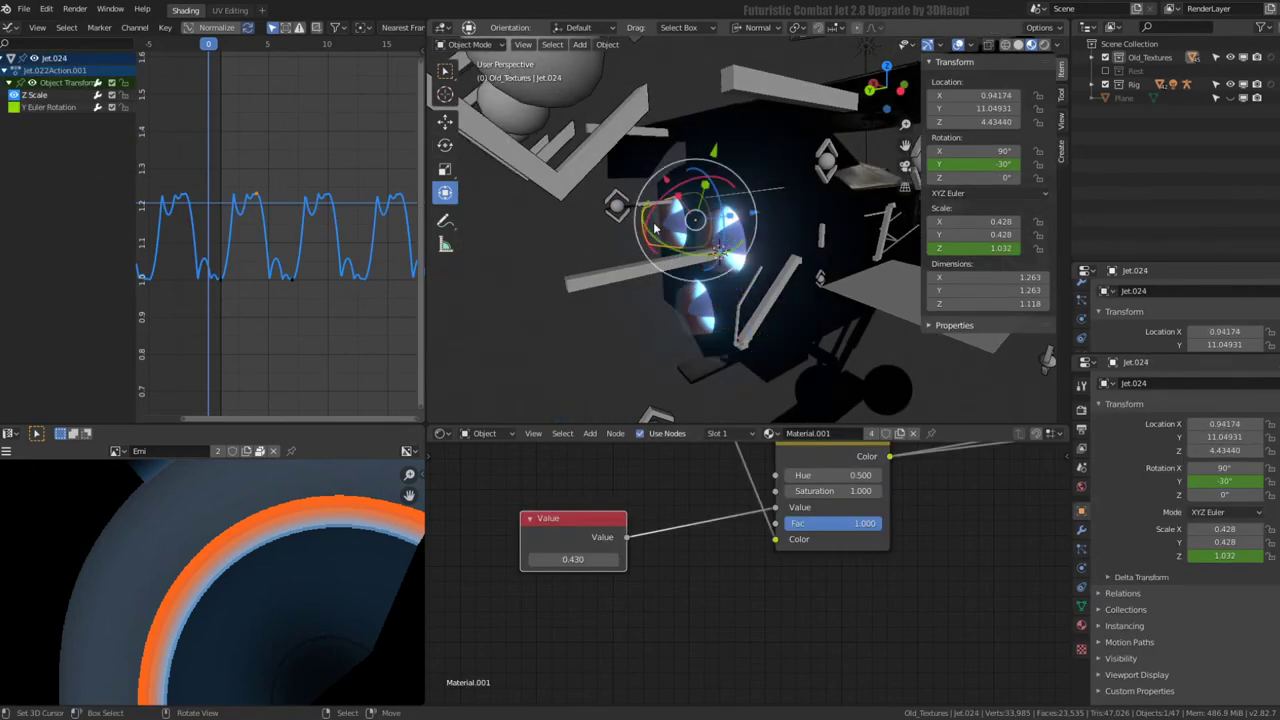
- Select the fan objects and rig, then parent the fans to the central bone with Ctrl+P > Bone
{"action": "left_click", "coordinate": [733, 241], "text": "shift"}
{"action": "left_click", "coordinate": [693, 318], "text": "shift"}
{"action": "left_click", "coordinate": [583, 277], "text": "shift"}
{"action": "key", "text": "ctrl+Tab"}
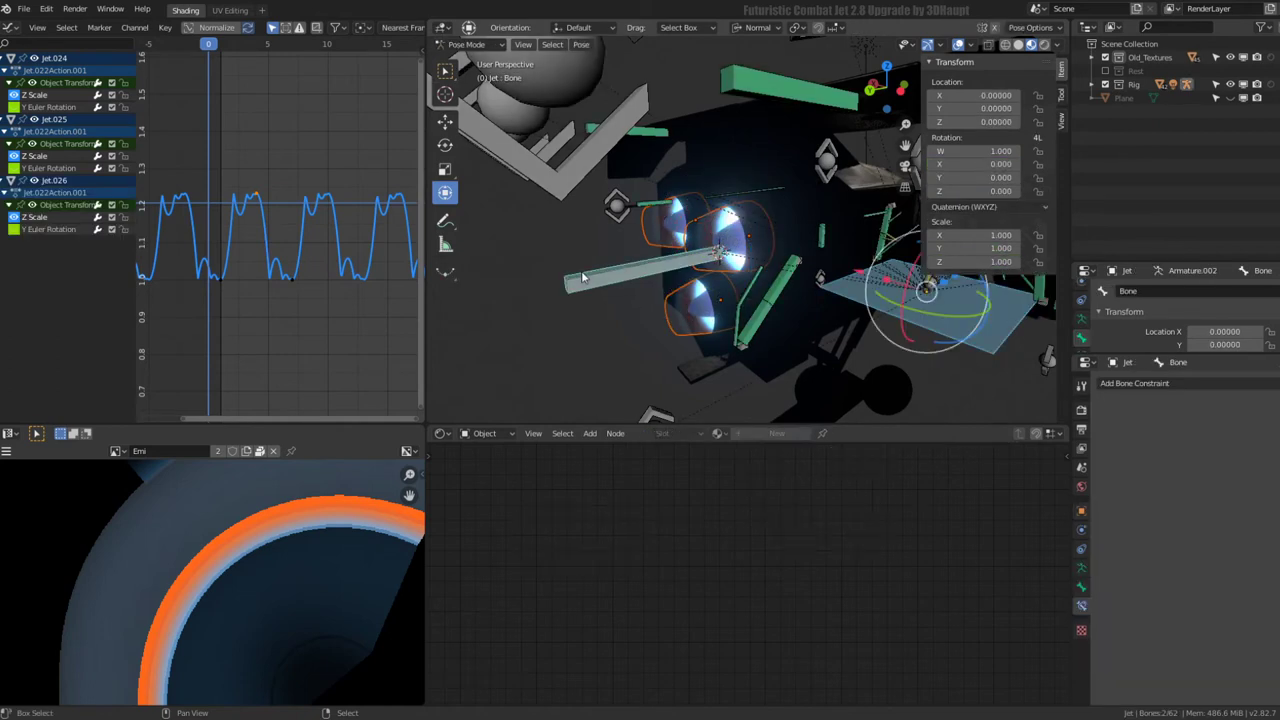
{"action": "left_click", "coordinate": [608, 277]}
{"action": "key", "text": "ctrl+p"}
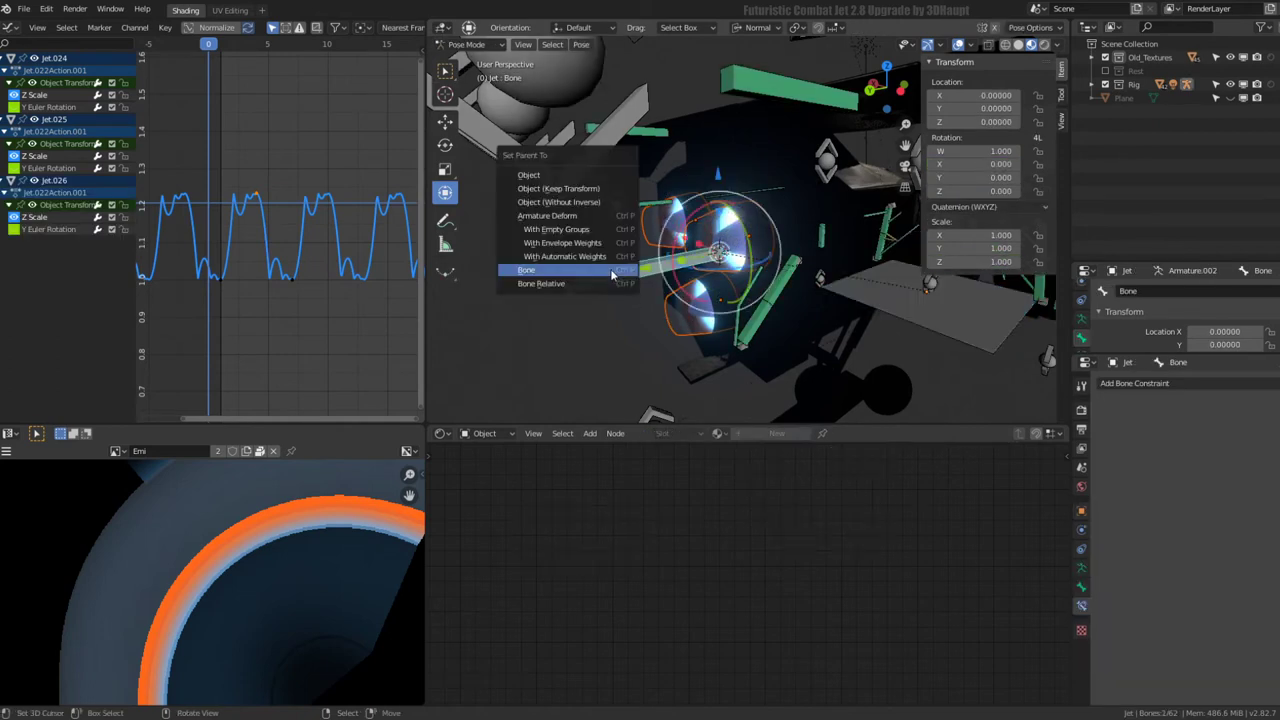
{"action": "left_click", "coordinate": [612, 271]}
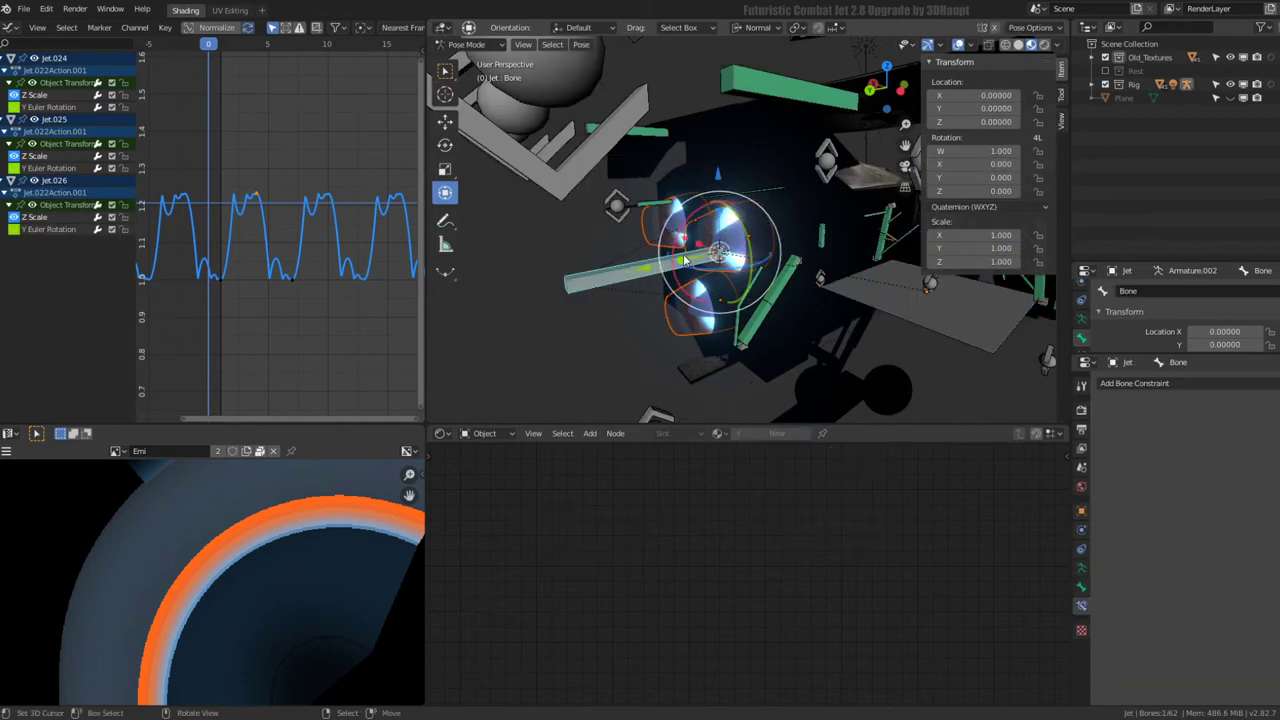
- Test-scale the bone along Y and cancel, keeping its scale at 1.0
{"action": "key", "text": "s"}
{"action": "key", "text": "y"}
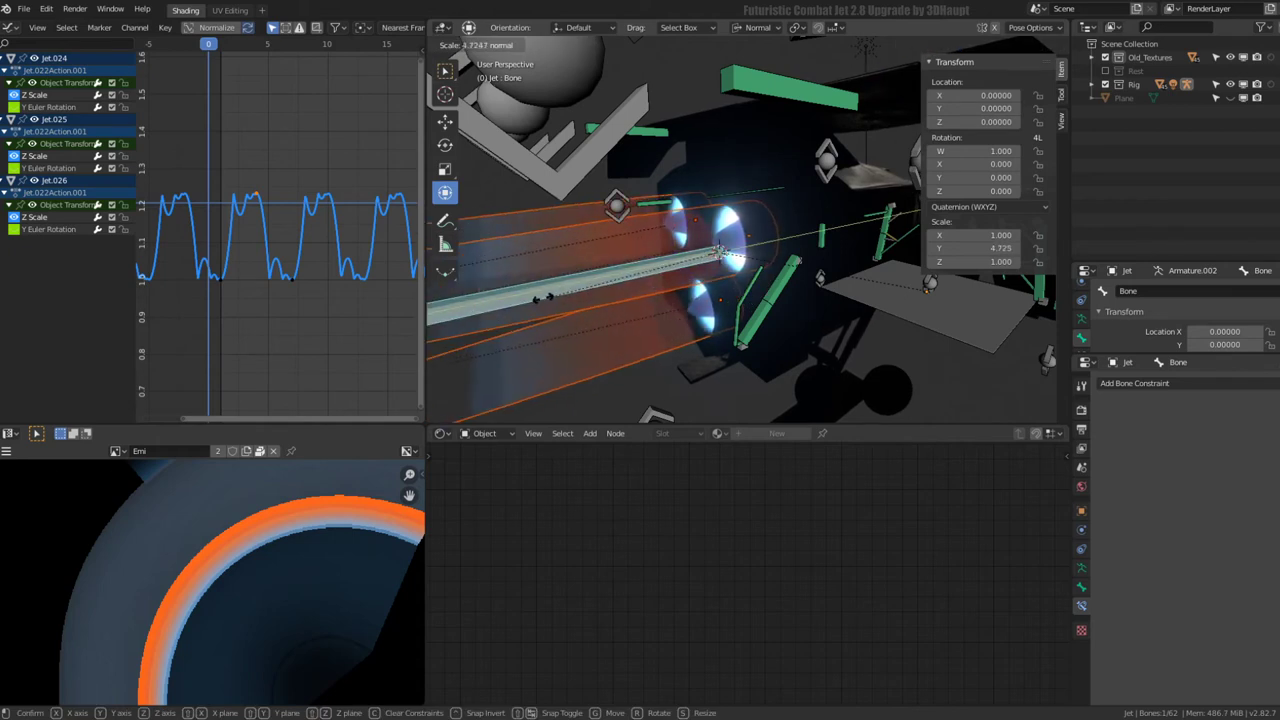
{"action": "key", "text": "Escape"}
{"action": "scroll", "coordinate": [740, 250], "scroll_direction": "down", "scroll_amount": 5}
{"action": "mouse_move", "coordinate": [760, 250]}
{"action": "middle_mouse_down"}
{"action": "mouse_move", "coordinate": [820, 250]}
{"action": "mouse_move", "coordinate": [753, 233]}
{"action": "middle_mouse_up"}
{"action": "scroll", "coordinate": [820, 250], "scroll_direction": "up", "scroll_amount": 2}
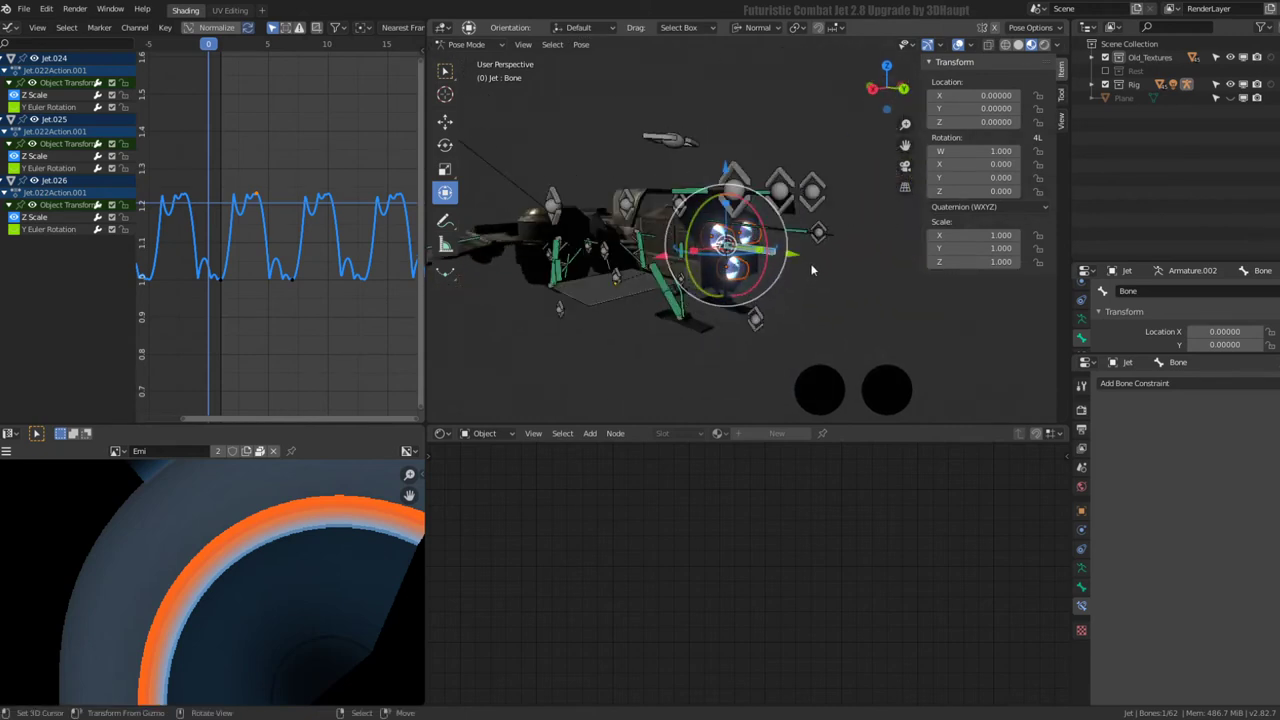
{"action": "mouse_move", "coordinate": [812, 265]}
{"action": "middle_mouse_down"}
{"action": "mouse_move", "coordinate": [518, 240]}
{"action": "mouse_move", "coordinate": [552, 264]}
{"action": "middle_mouse_up"}
{"action": "left_click", "coordinate": [556, 268]}
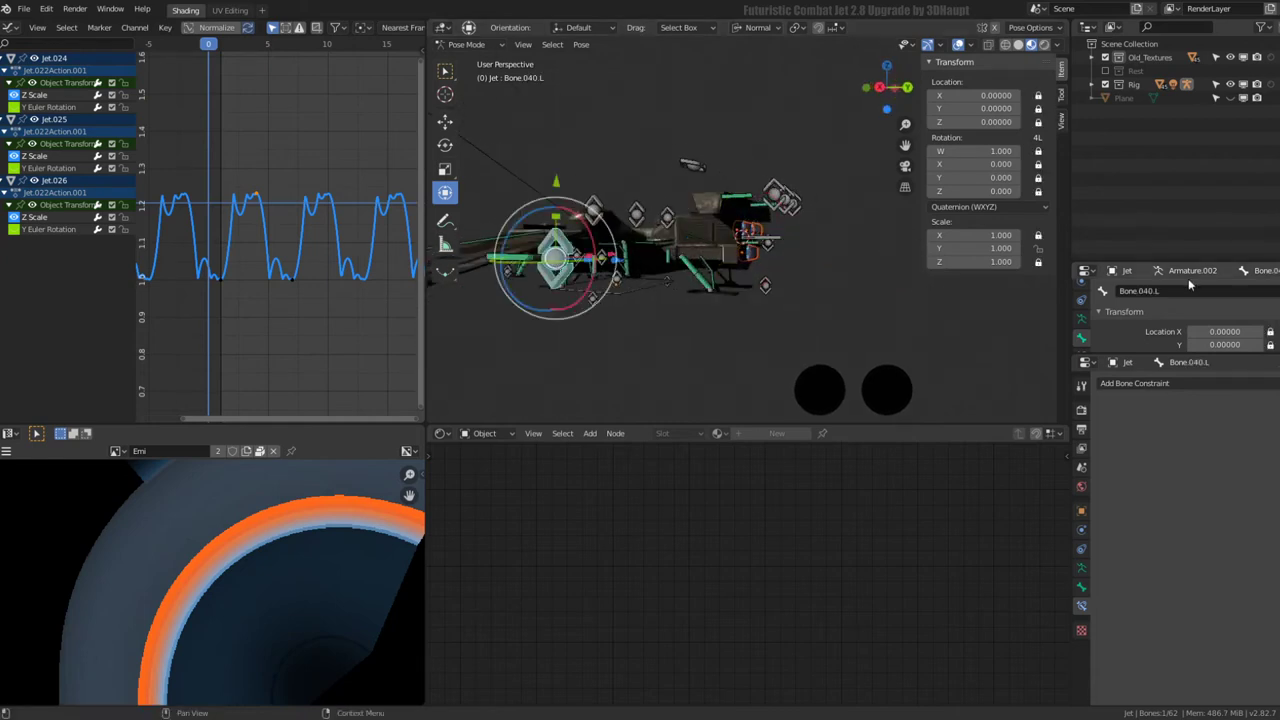
- With X-Axis Mirror off, duplicate Bone.040.L as Bone.040.L.003 and snap it to the 3D cursor
{"action": "left_click", "coordinate": [482, 76]}
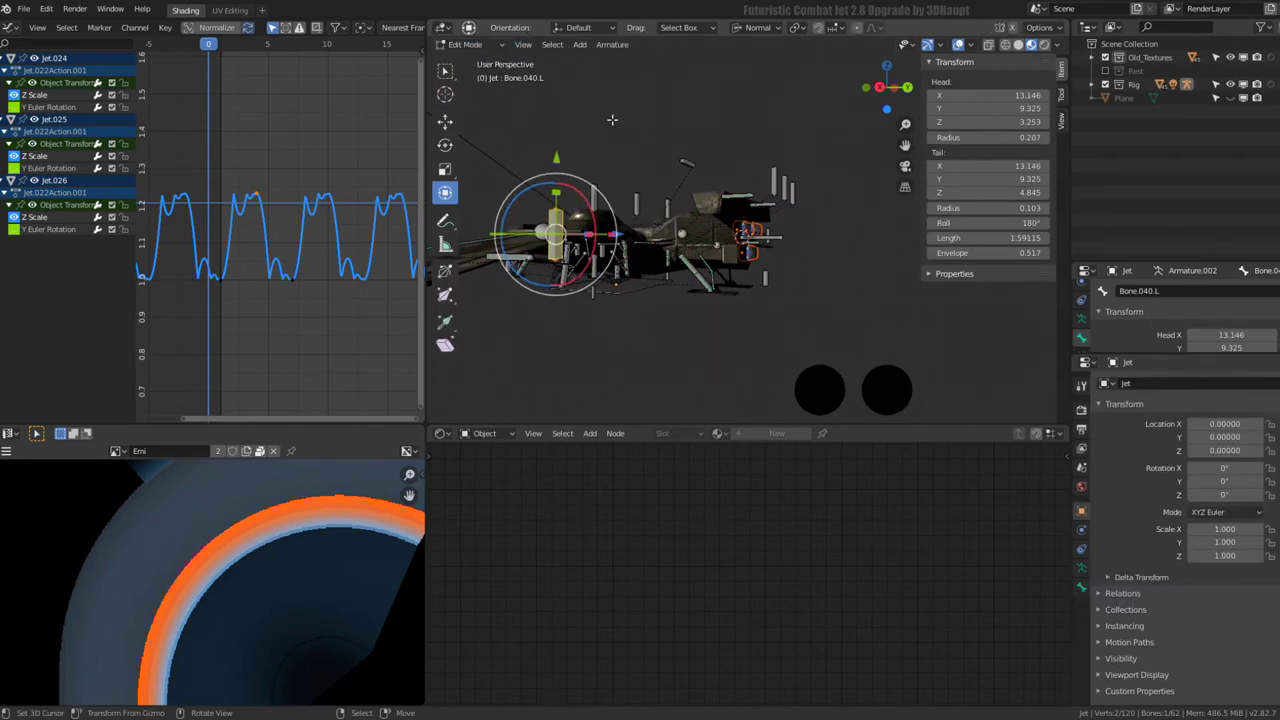
{"action": "left_click", "coordinate": [1081, 385]}
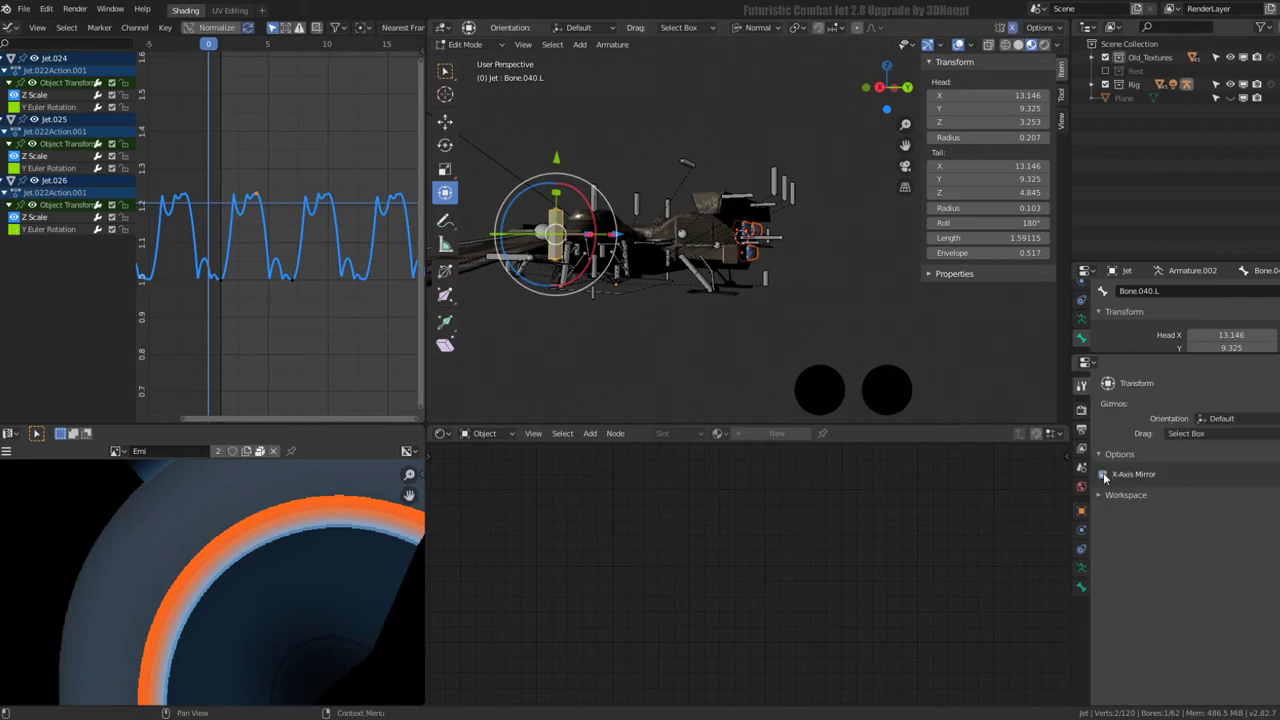
{"action": "middle_click_drag", "start_coordinate": [791, 253], "coordinate": [759, 277]}
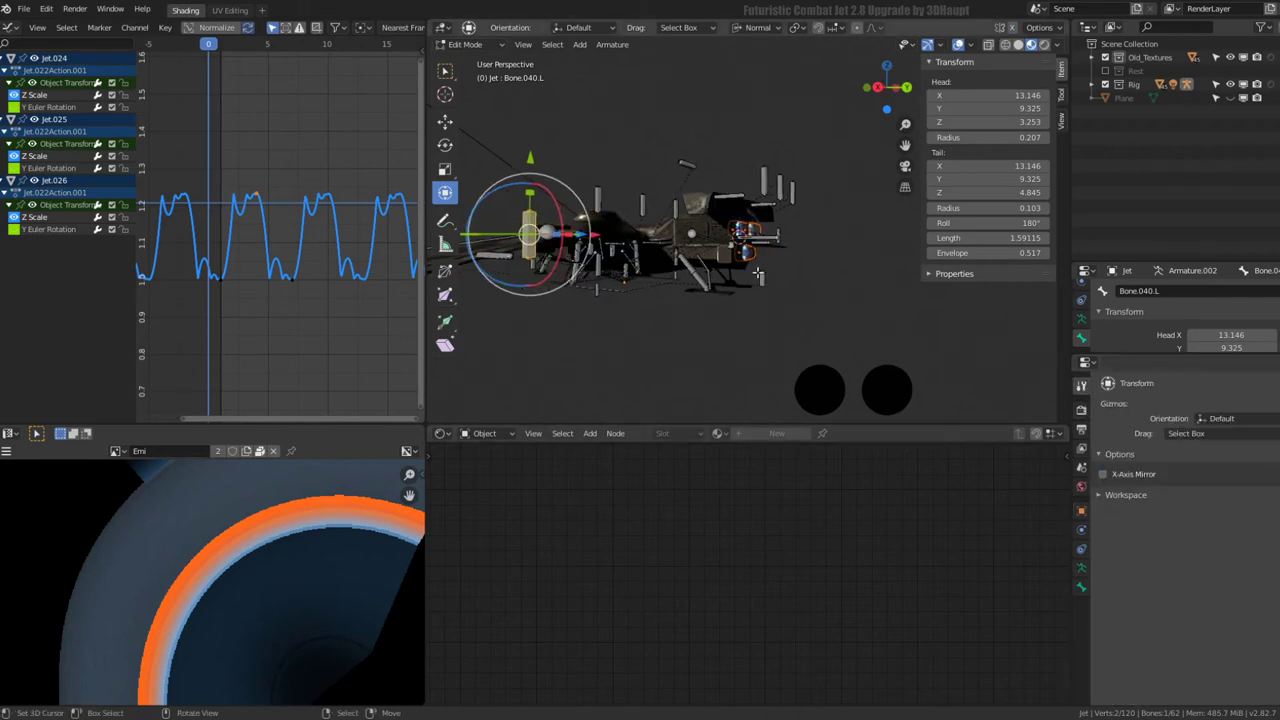
{"action": "key", "text": "shift+d"}
{"action": "left_click", "coordinate": [800, 214]}
{"action": "key", "text": "shift+s"}
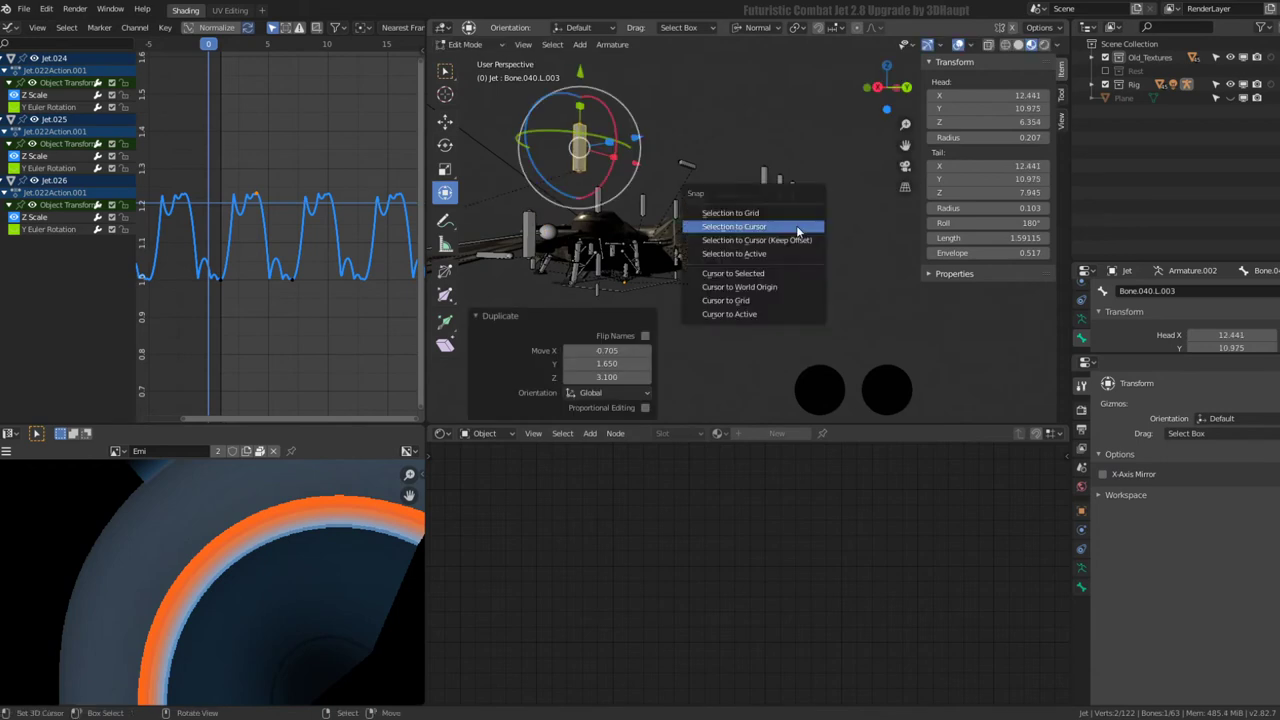
{"action": "left_click", "coordinate": [797, 226]}
- Move Bone.040.L.003 along a single axis to sit beside the engine fans
{"action": "middle_click_drag", "start_coordinate": [797, 226], "coordinate": [813, 249]}
{"action": "key", "text": "g"}
{"action": "key", "text": "z"}
{"action": "key", "text": "z"}
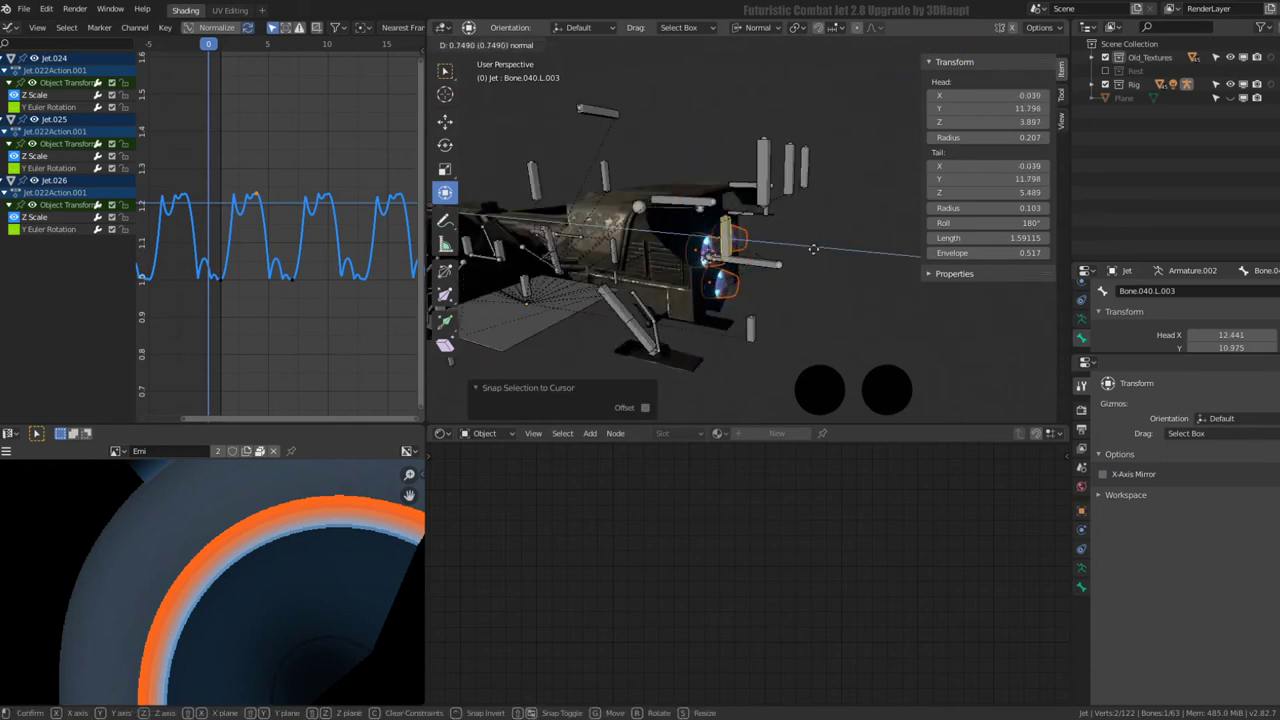
{"action": "left_click", "coordinate": [890, 273]}
{"action": "key", "text": "Tab"}
{"action": "mouse_move", "coordinate": [808, 239]}
{"action": "middle_mouse_down"}
{"action": "mouse_move", "coordinate": [608, 224]}
{"action": "mouse_move", "coordinate": [742, 218]}
{"action": "mouse_move", "coordinate": [825, 250]}
{"action": "middle_mouse_up"}
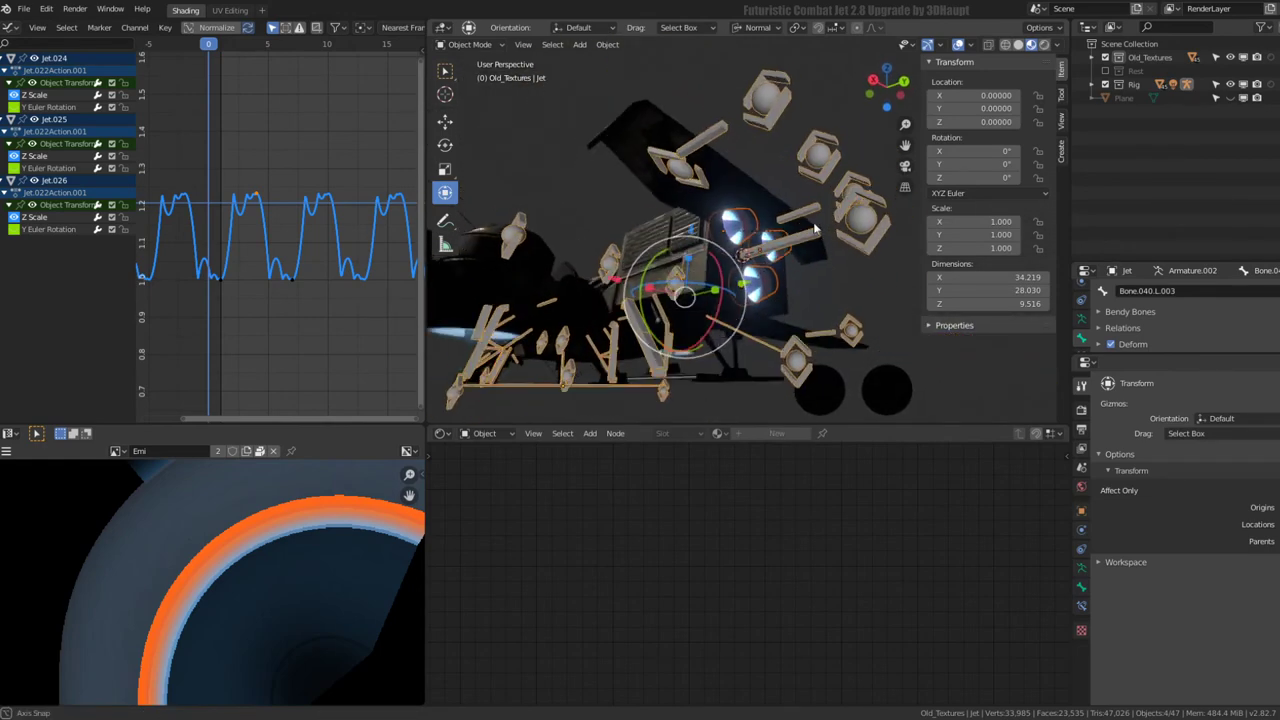
- Rotate Bone.040.L.003 by 9 degrees
{"action": "key", "text": "Tab"}
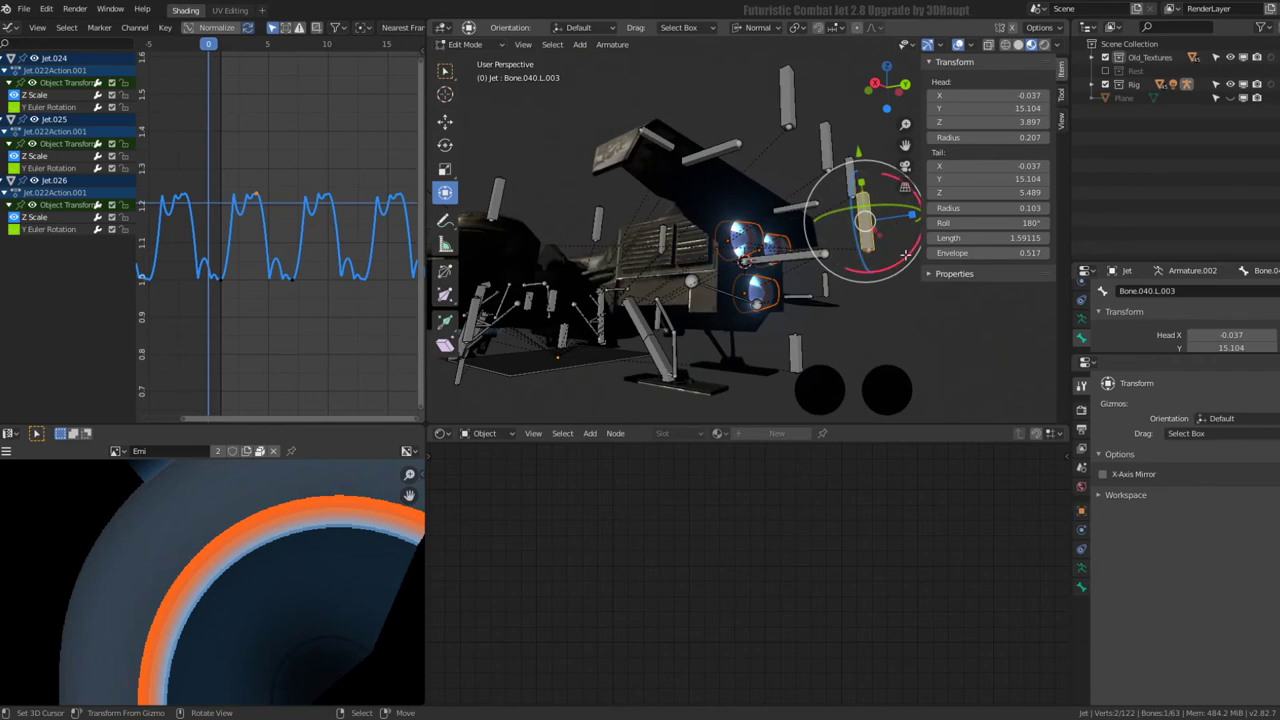
{"action": "key", "text": "r"}
{"action": "key", "text": "9"}
{"action": "key", "text": "Return"}
{"action": "key", "text": "Tab"}
{"action": "mouse_move", "coordinate": [905, 253]}
{"action": "middle_mouse_down"}
{"action": "mouse_move", "coordinate": [670, 285]}
{"action": "mouse_move", "coordinate": [600, 276]}
{"action": "middle_mouse_up"}
- Snap Bone.040.L.003 to the 3D cursor again, then undo back to the earlier state
{"action": "key", "text": "Tab"}
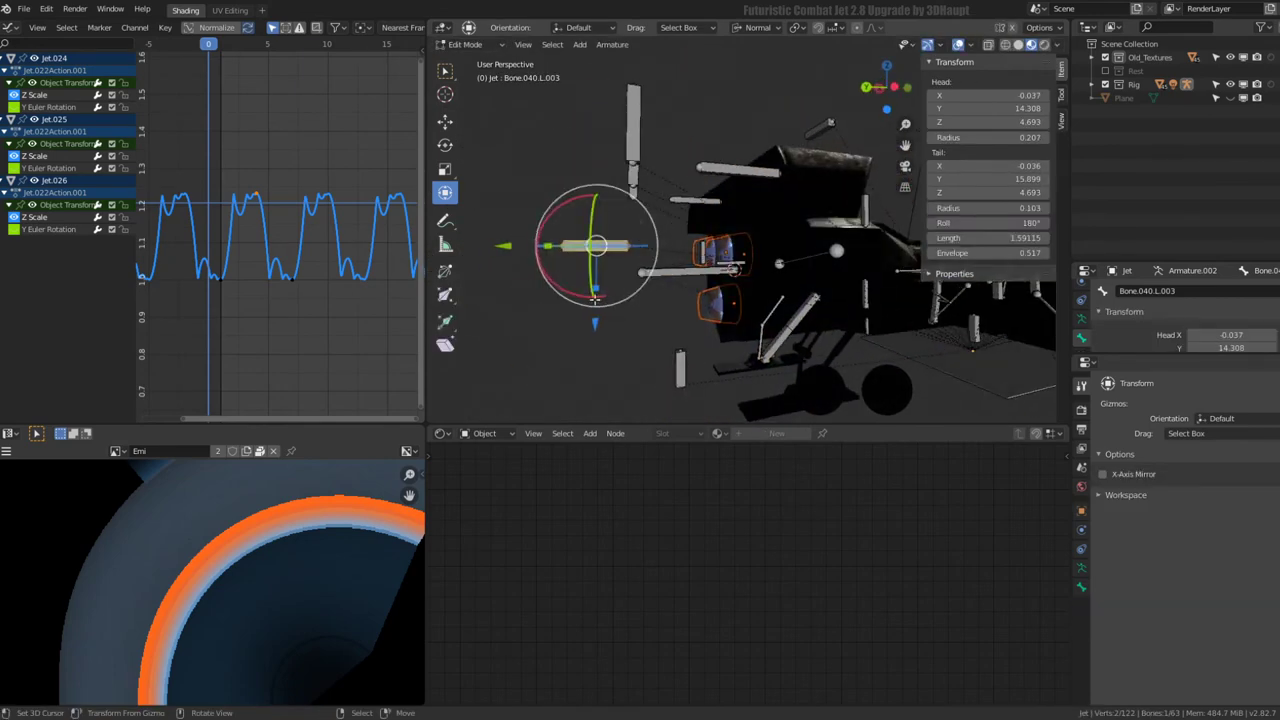
{"action": "key", "text": "shift+s"}
{"action": "left_click", "coordinate": [760, 276]}
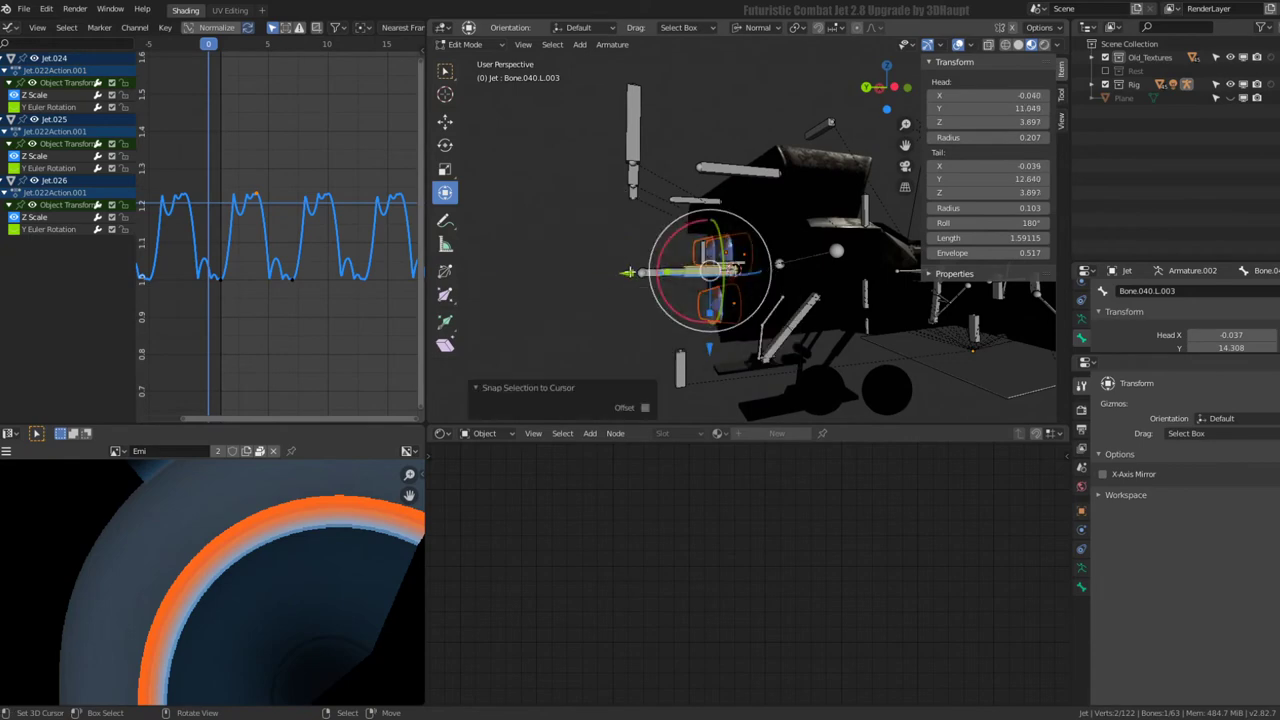
{"action": "key", "text": "ctrl+z"}
{"action": "key", "text": "ctrl+z"}
{"action": "key", "text": "ctrl+z"}
{"action": "key", "text": "ctrl+z"}
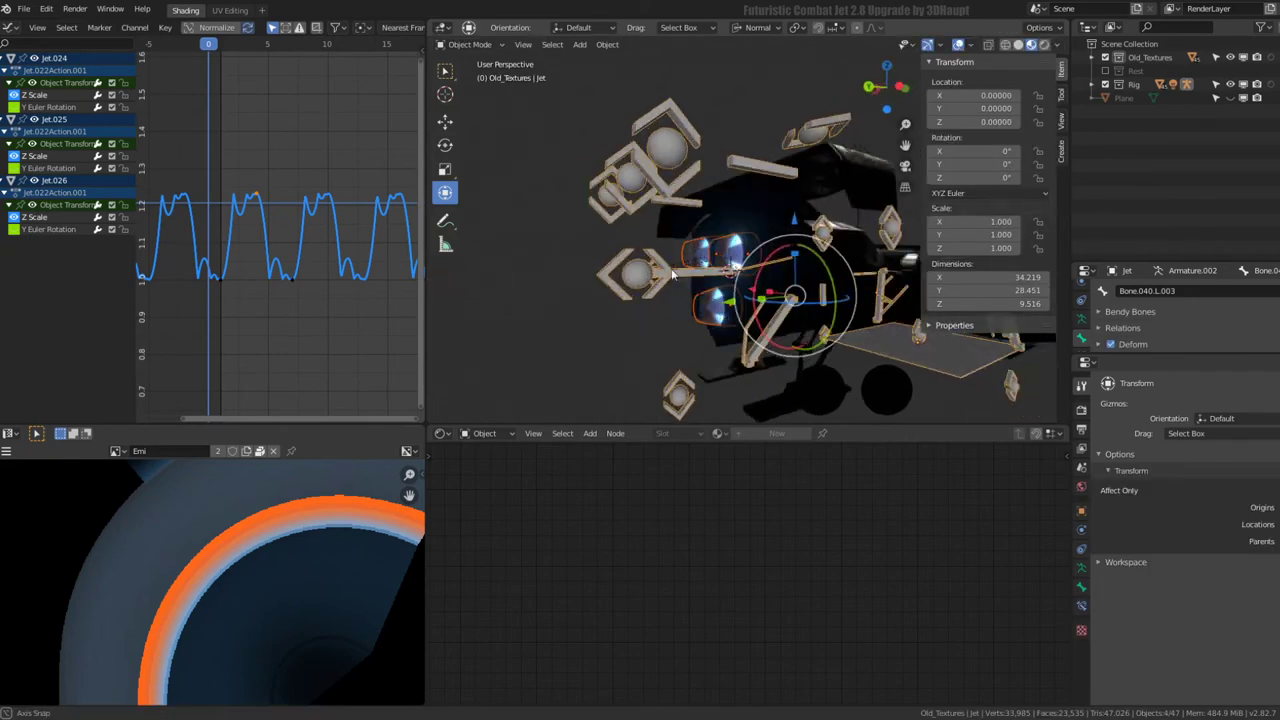
- Select the rig's central Bone in Pose Mode and try a scale, then cancel it
{"action": "mouse_move", "coordinate": [673, 273]}
{"action": "middle_mouse_down"}
{"action": "mouse_move", "coordinate": [801, 267]}
{"action": "mouse_move", "coordinate": [768, 250]}
{"action": "middle_mouse_up"}
{"action": "left_click", "coordinate": [801, 267]}
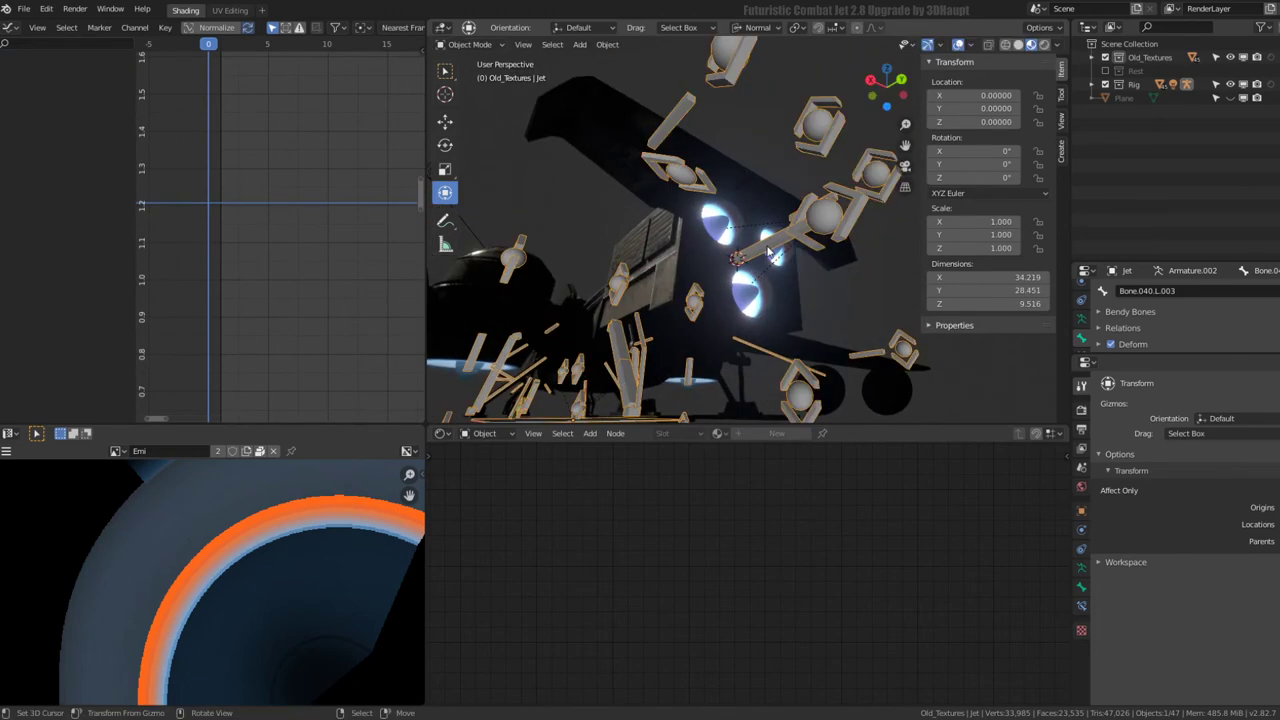
{"action": "left_click", "coordinate": [469, 90]}
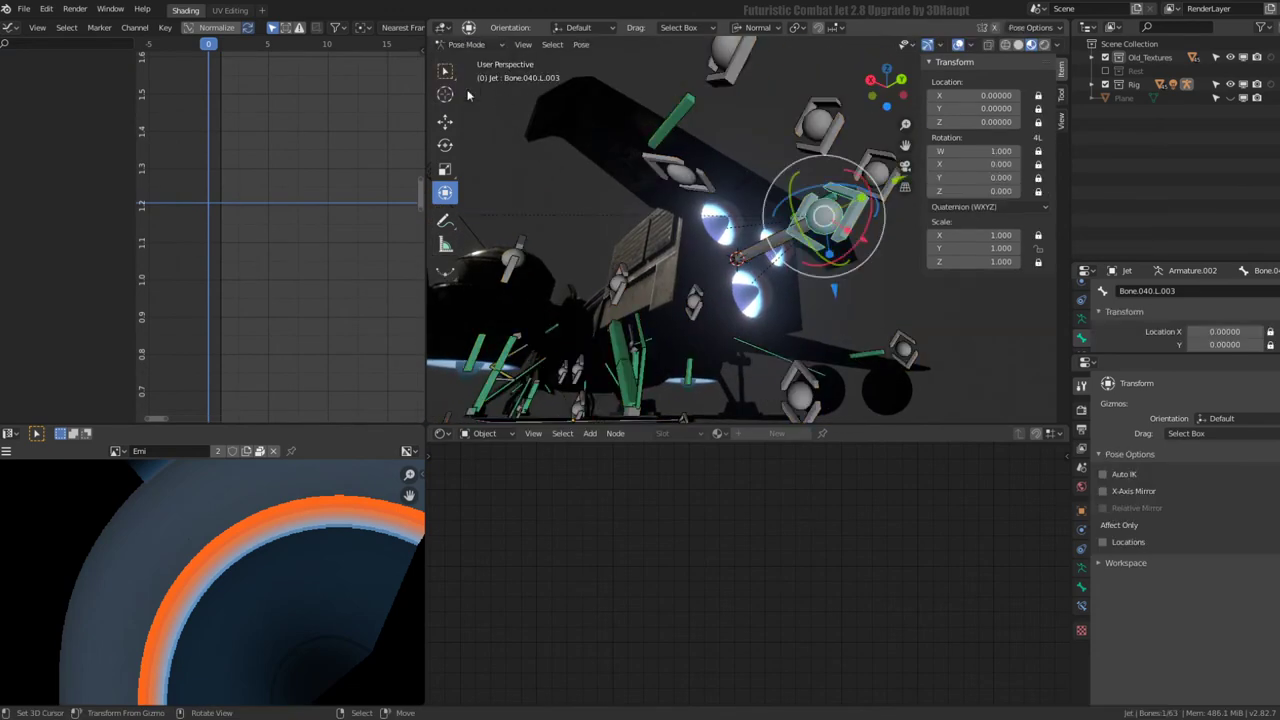
{"action": "left_click", "coordinate": [776, 247]}
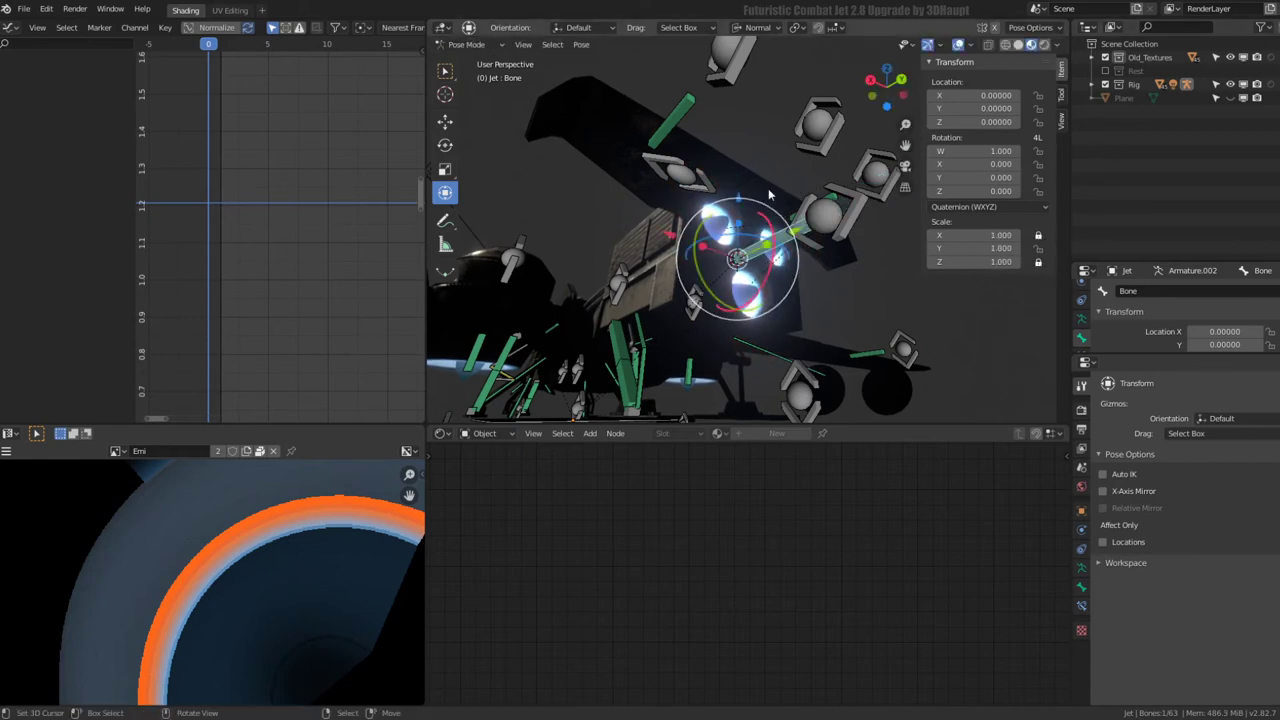
{"action": "key", "text": "s"}
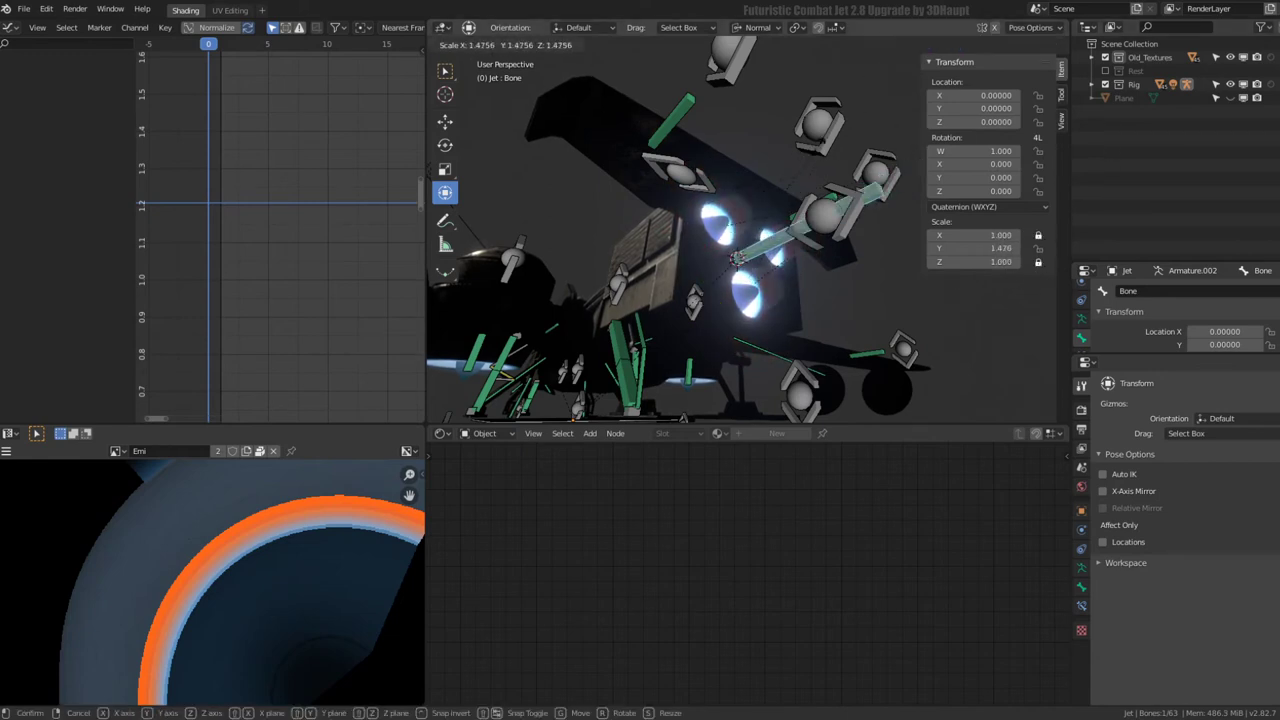
{"action": "key", "text": "Escape"}
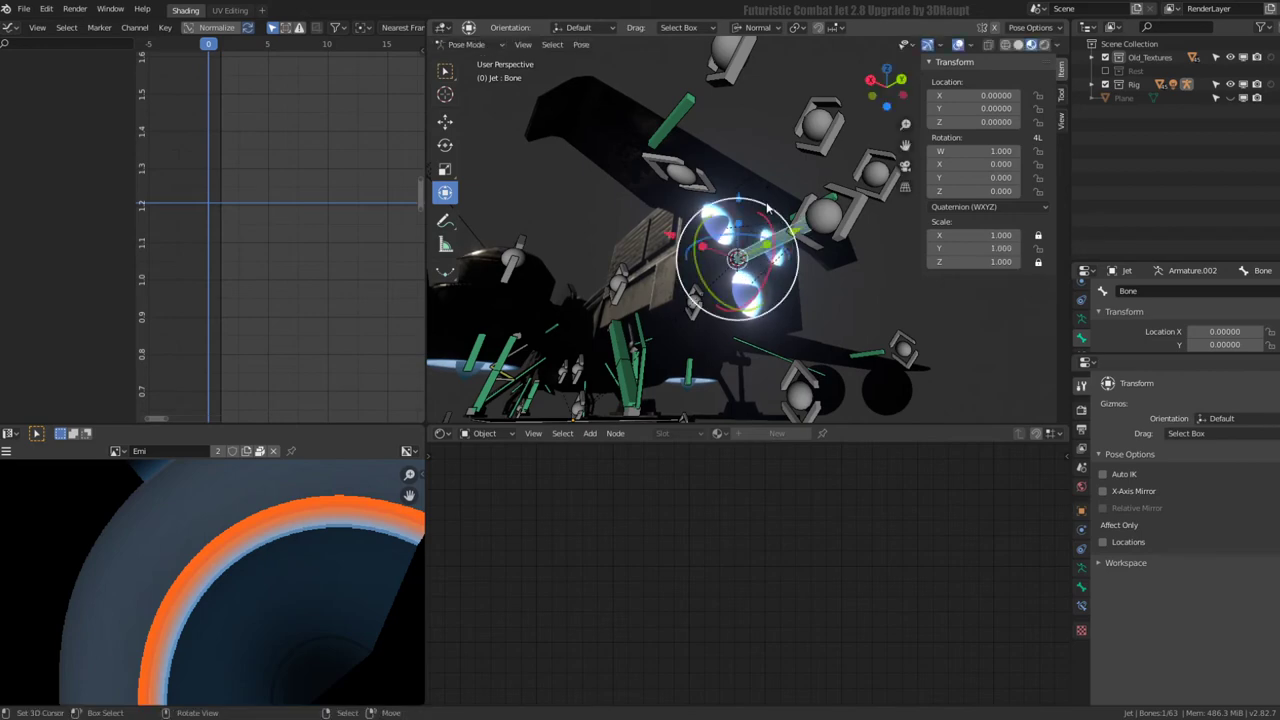
{"action": "mouse_move", "coordinate": [780, 230]}
{"action": "middle_mouse_down"}
{"action": "mouse_move", "coordinate": [864, 192]}
{"action": "mouse_move", "coordinate": [765, 255]}
{"action": "middle_mouse_up"}
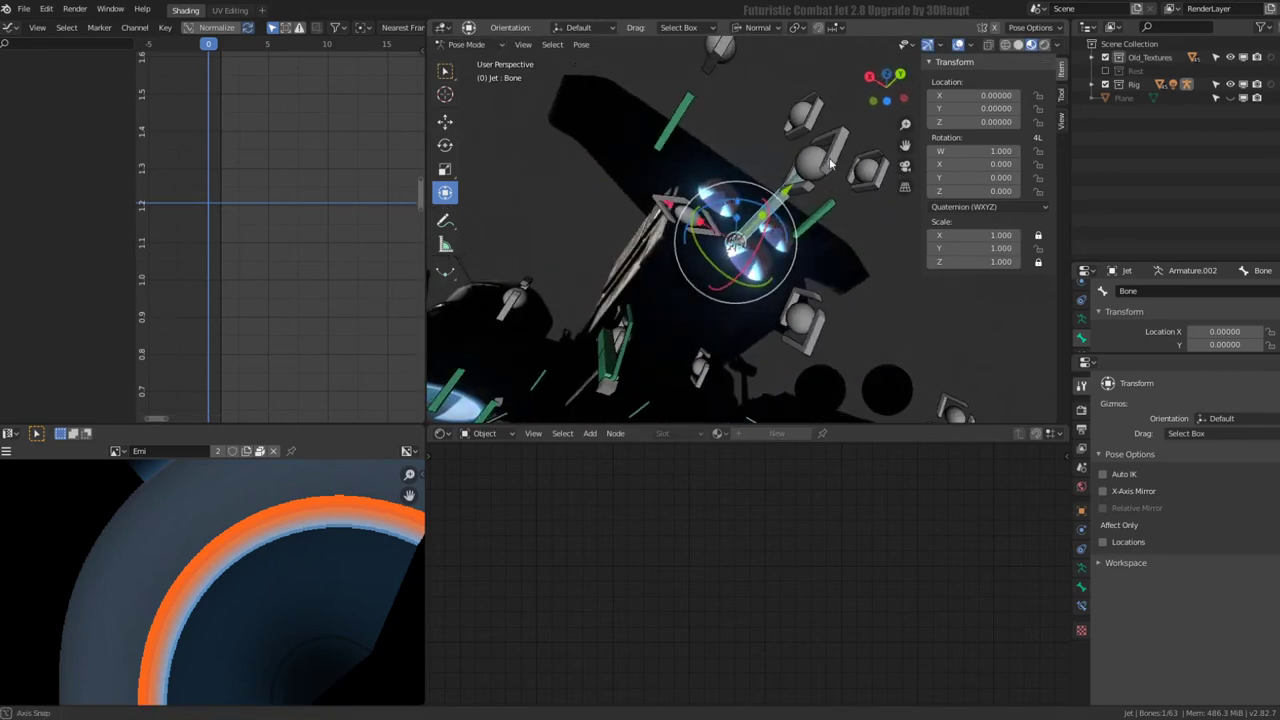
- Select Jet.026 together with the rig and check the armature's data settings
{"action": "key", "text": "ctrl+Tab"}
{"action": "left_click", "coordinate": [762, 266]}
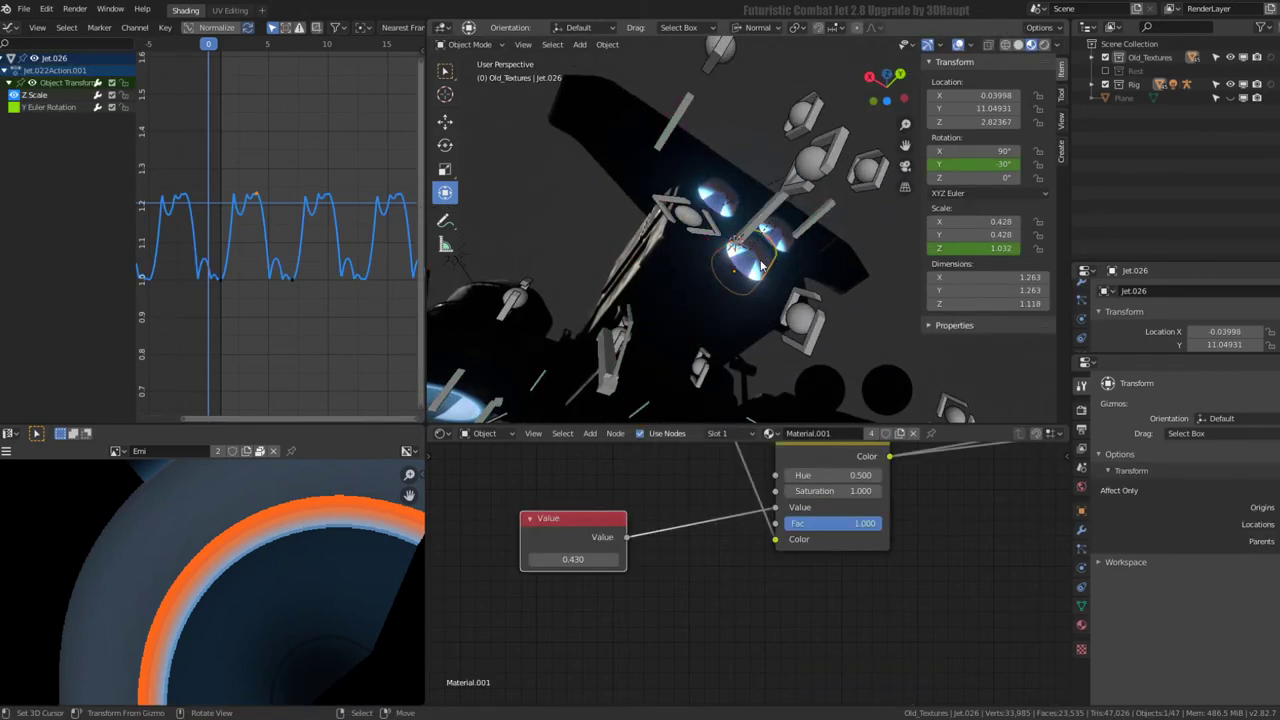
{"action": "left_click", "coordinate": [800, 185]}
{"action": "key", "text": "ctrl+Tab"}
{"action": "left_click", "coordinate": [1081, 587]}
{"action": "left_click", "coordinate": [1082, 568]}
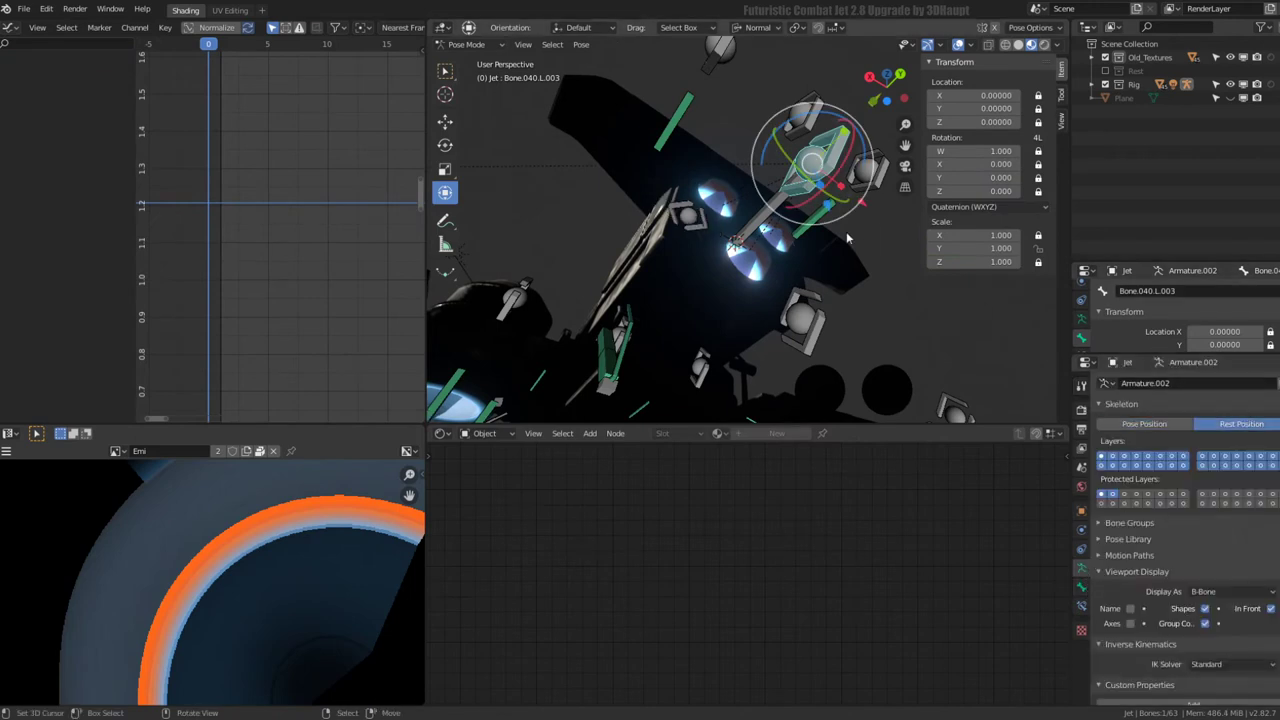
{"action": "middle_click_drag", "start_coordinate": [846, 237], "coordinate": [797, 228]}
{"action": "key", "text": "ctrl+Tab"}
- Clear the parents of fans Jet.024, Jet.025 and Jet.026, keeping their transforms
{"action": "left_click", "coordinate": [758, 241]}
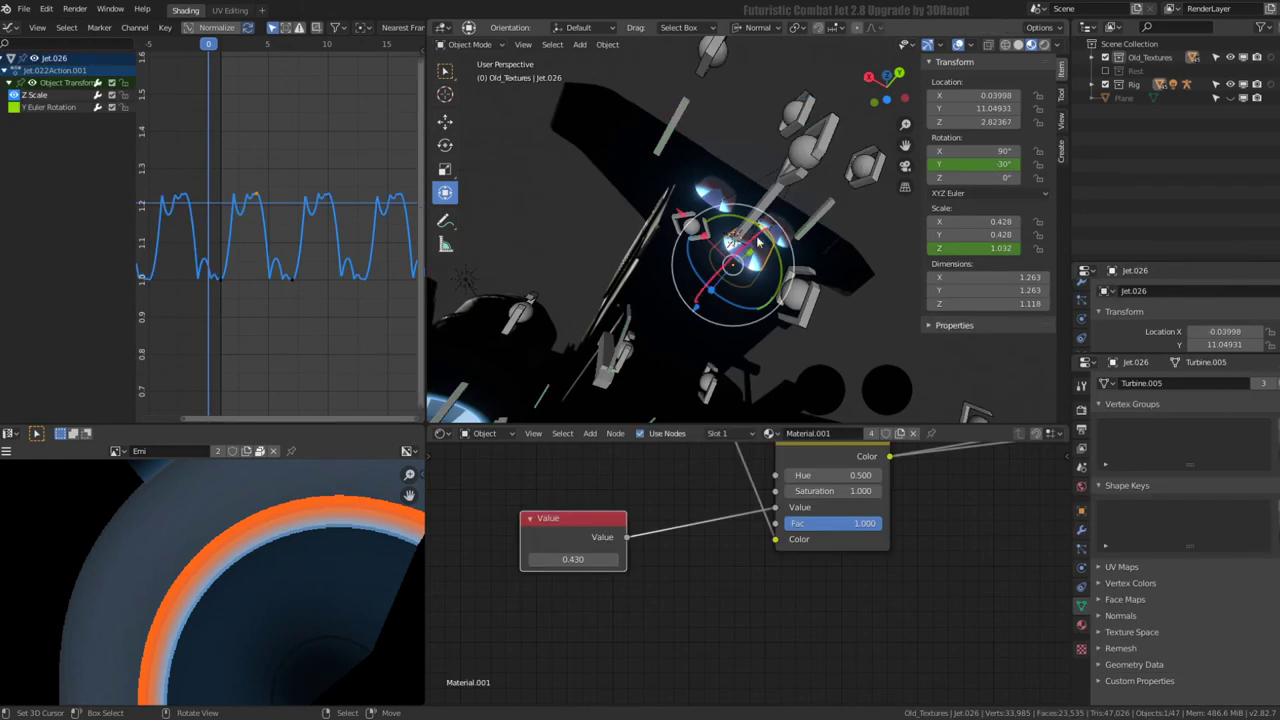
{"action": "left_click", "coordinate": [760, 220], "text": "shift"}
{"action": "left_click", "coordinate": [718, 197], "text": "shift"}
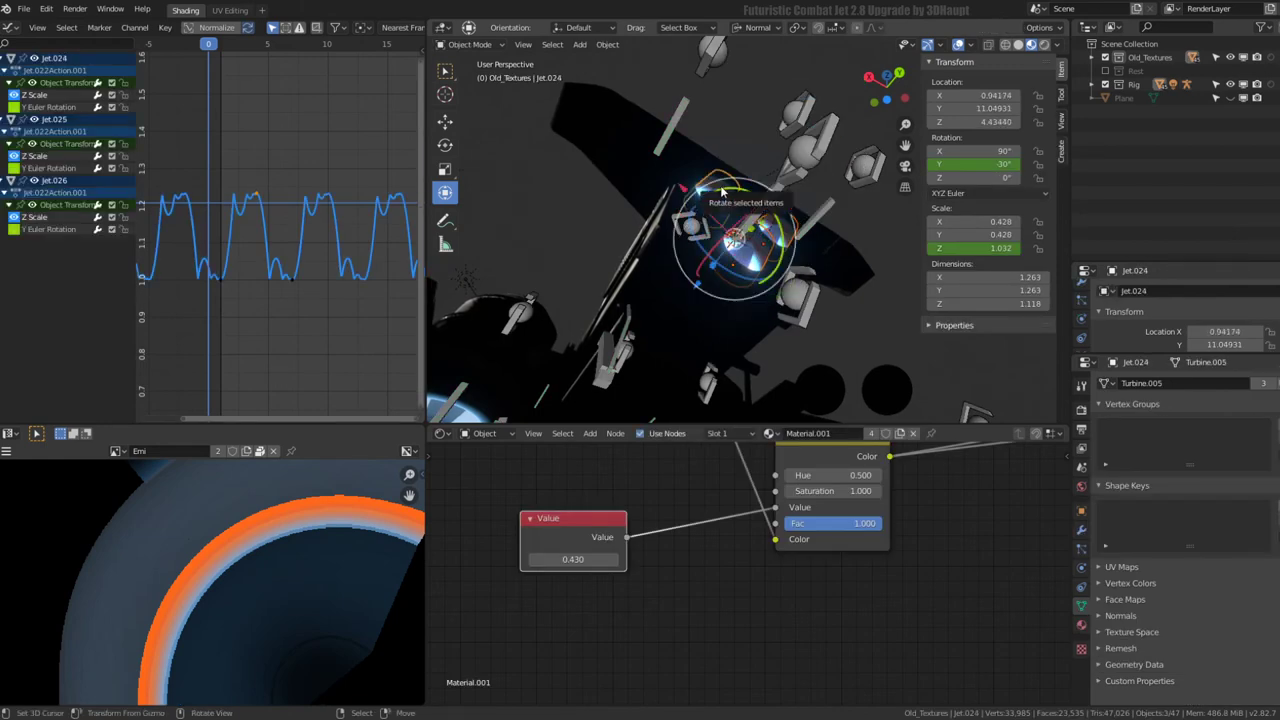
{"action": "key", "text": "alt+p"}
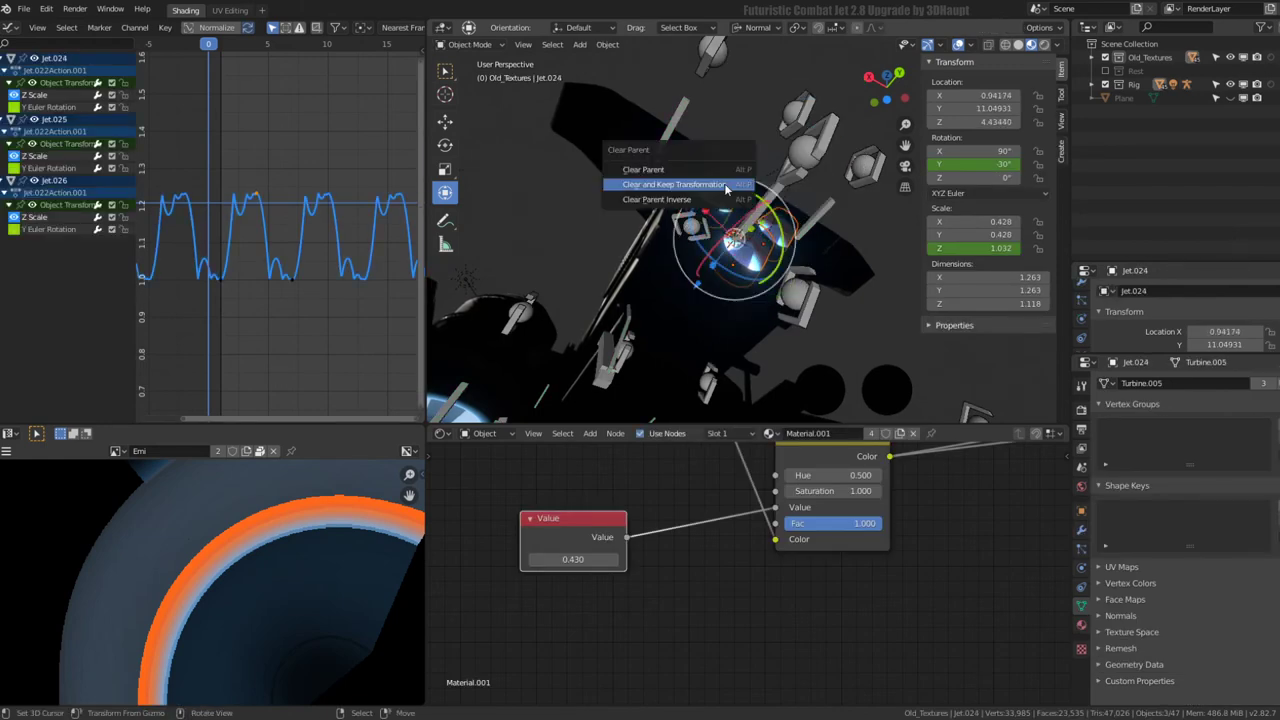
{"action": "left_click", "coordinate": [726, 187]}
- In the armature's Edit Mode, make the central Bone the active bone
{"action": "left_click", "coordinate": [769, 206]}
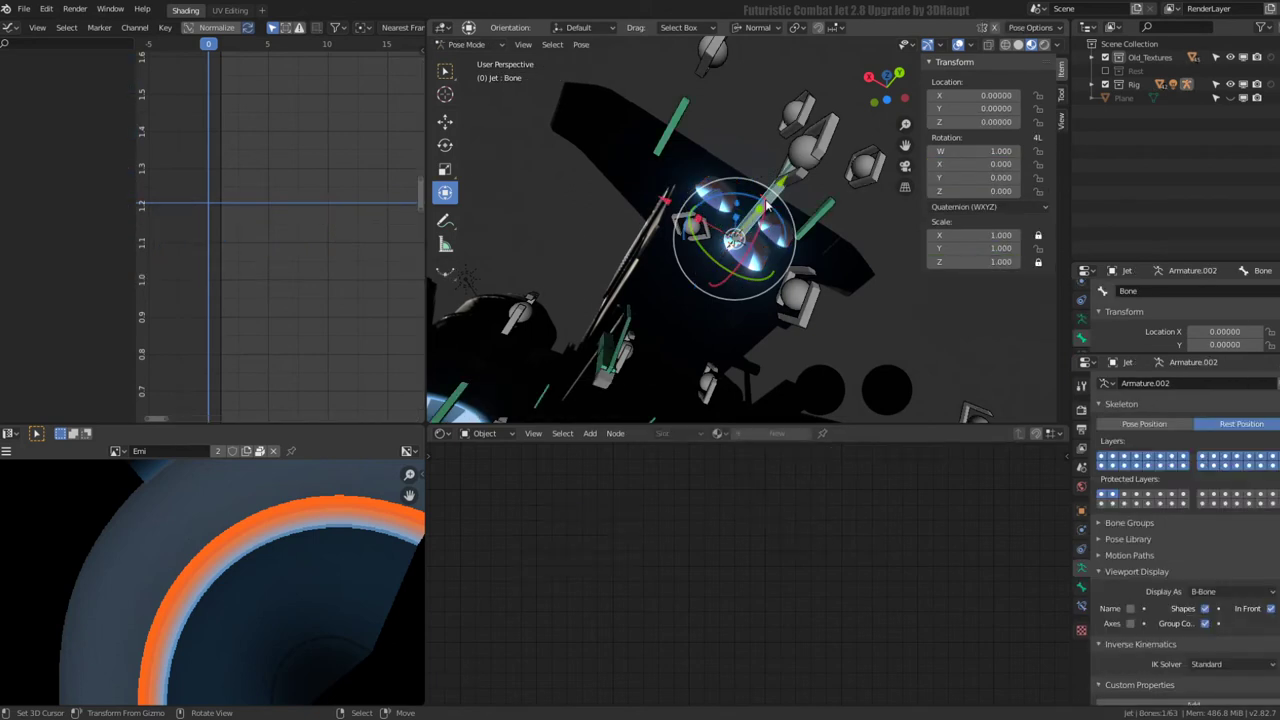
{"action": "key", "text": "Tab"}
{"action": "left_click", "coordinate": [830, 122]}
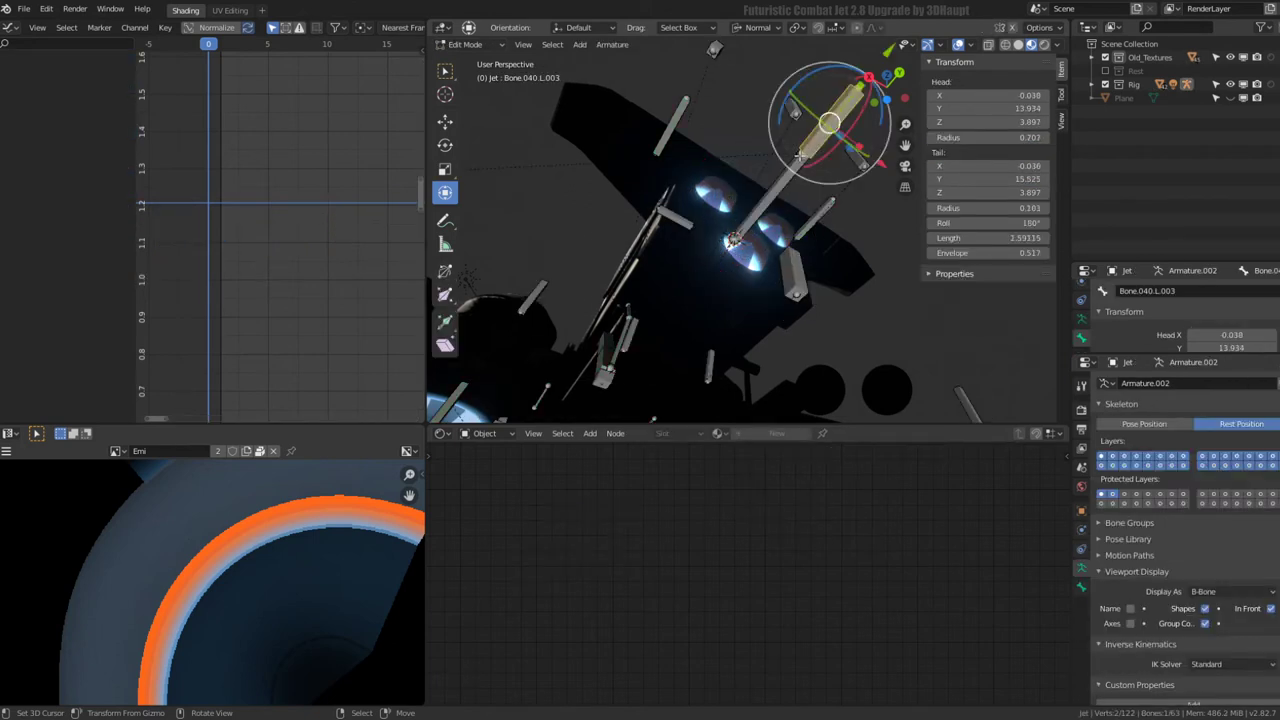
{"action": "left_click", "coordinate": [799, 166]}
{"action": "left_click", "coordinate": [813, 145]}
{"action": "left_click", "coordinate": [826, 134]}
{"action": "left_click", "coordinate": [813, 147]}
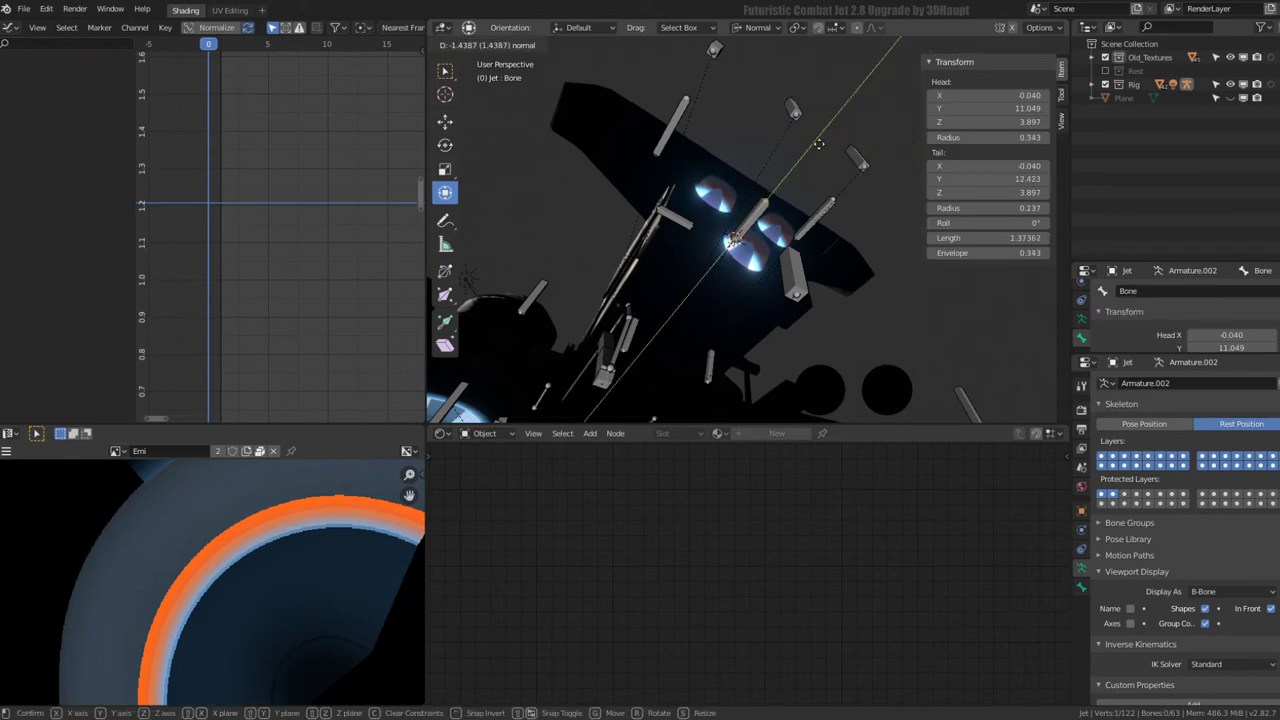
- Parent fans Jet.024, Jet.025 and Jet.026 to the rig's central Bone
{"action": "key", "text": "ctrl+Tab"}
{"action": "key", "text": "ctrl+Tab"}
{"action": "left_click", "coordinate": [793, 215]}
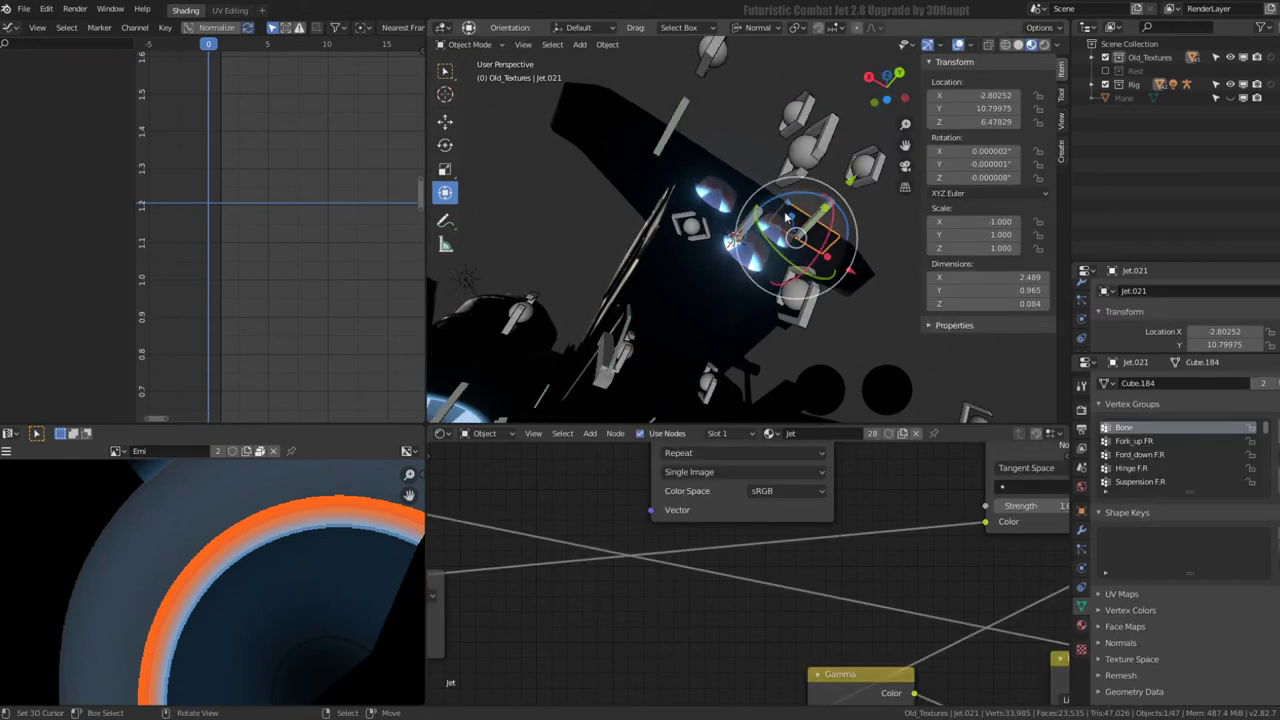
{"action": "left_click", "coordinate": [706, 203], "text": "shift"}
{"action": "left_click", "coordinate": [760, 248], "text": "shift"}
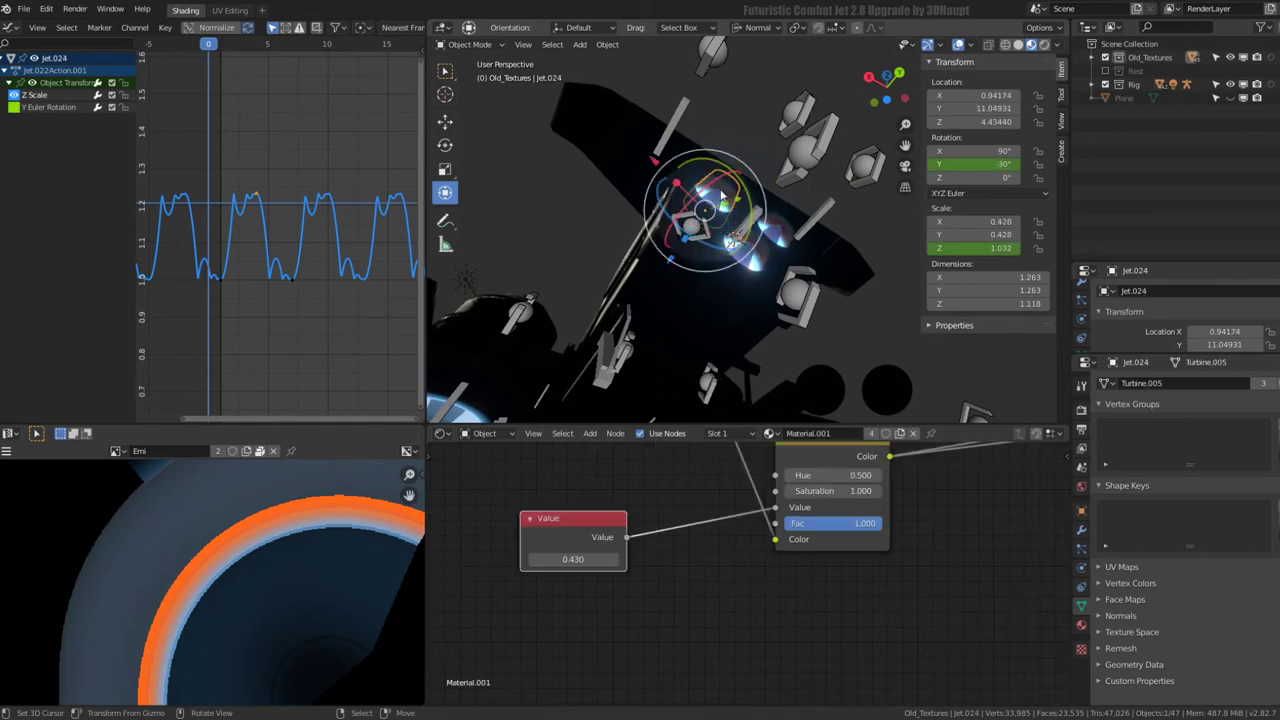
{"action": "middle_click_drag", "start_coordinate": [760, 248], "coordinate": [785, 265]}
{"action": "left_click", "coordinate": [771, 285], "text": "shift"}
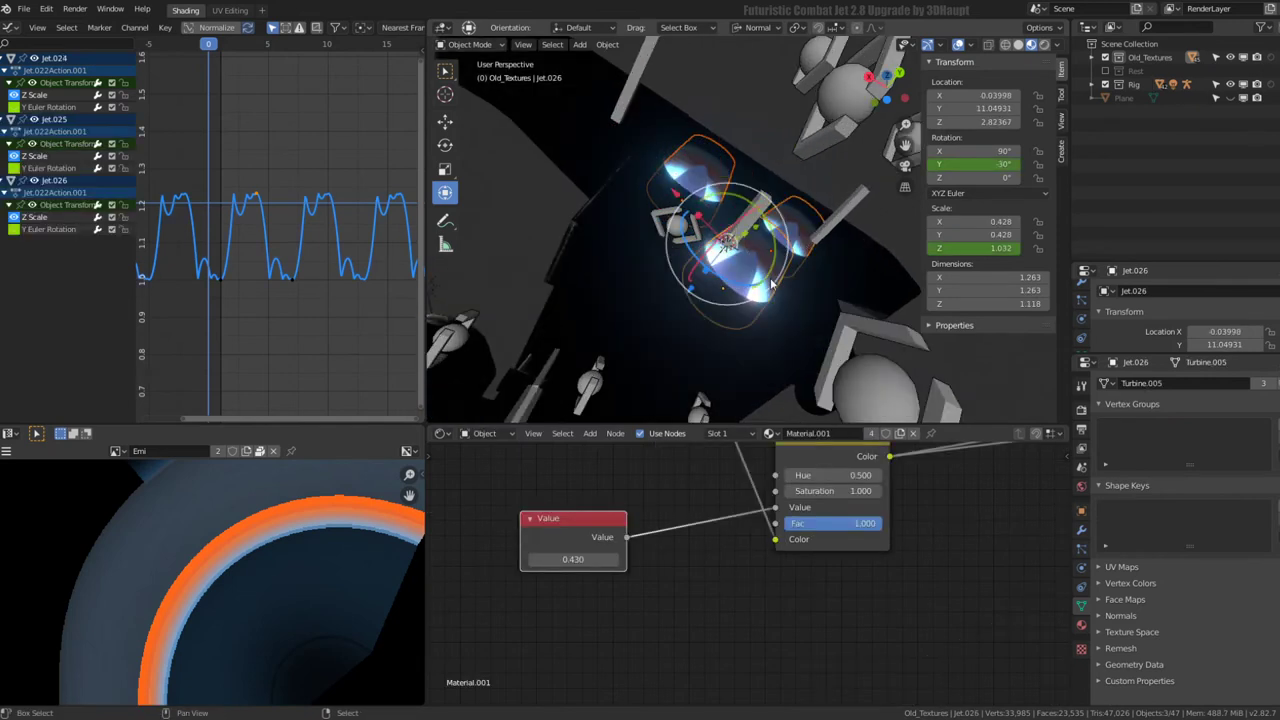
{"action": "left_click", "coordinate": [763, 200], "text": "shift"}
{"action": "key", "text": "ctrl+Tab"}
{"action": "key", "text": "ctrl+p"}
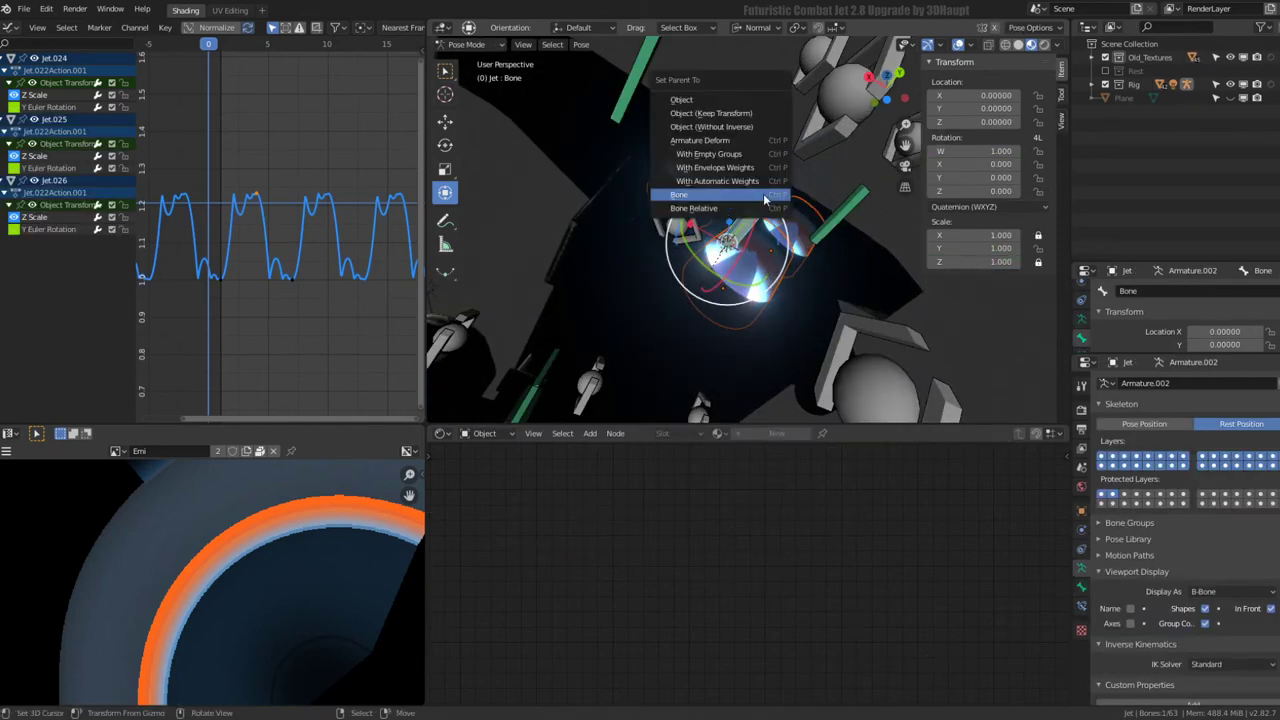
{"action": "left_click", "coordinate": [765, 196]}
- Switch the armature to Pose Position and select Bone.022.L
{"action": "left_click", "coordinate": [765, 215]}
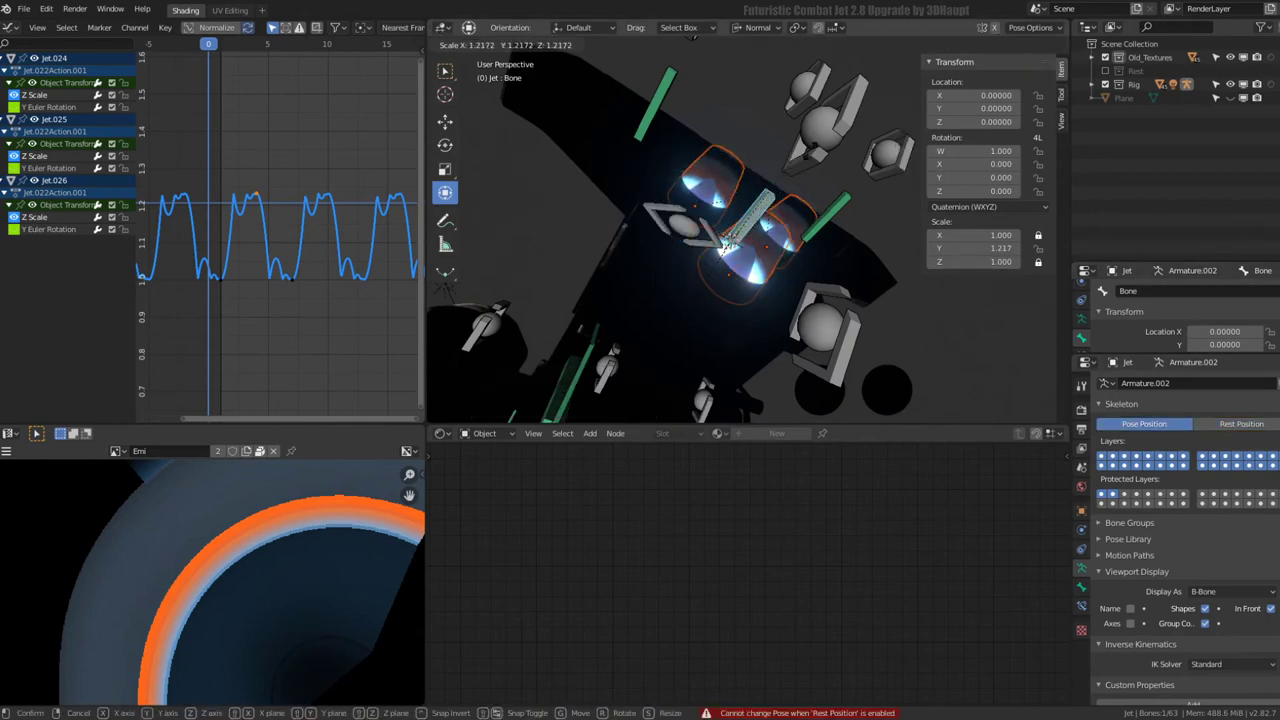
{"action": "left_click", "coordinate": [695, 240]}
{"action": "mouse_move", "coordinate": [695, 240]}
{"action": "middle_mouse_down"}
{"action": "mouse_move", "coordinate": [792, 245]}
{"action": "mouse_move", "coordinate": [810, 205]}
{"action": "middle_mouse_up"}
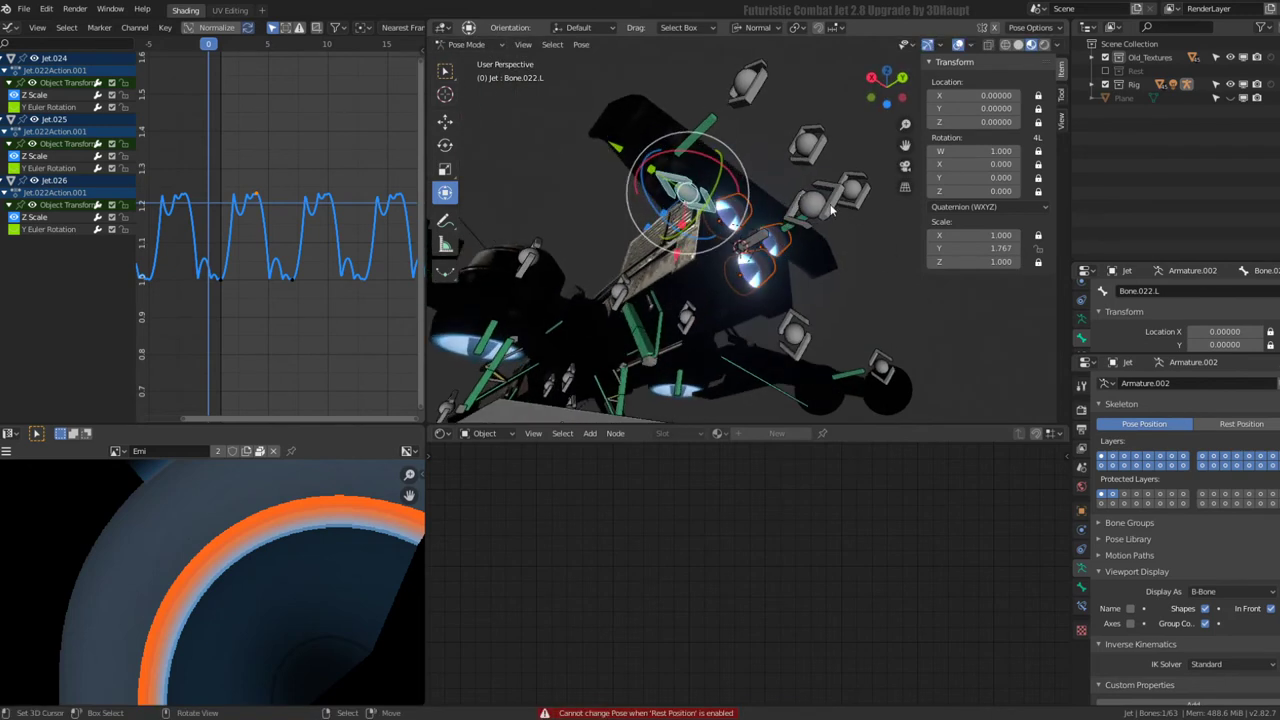
{"action": "left_click", "coordinate": [810, 205]}
{"action": "key", "text": "s"}
{"action": "key", "text": "Escape"}
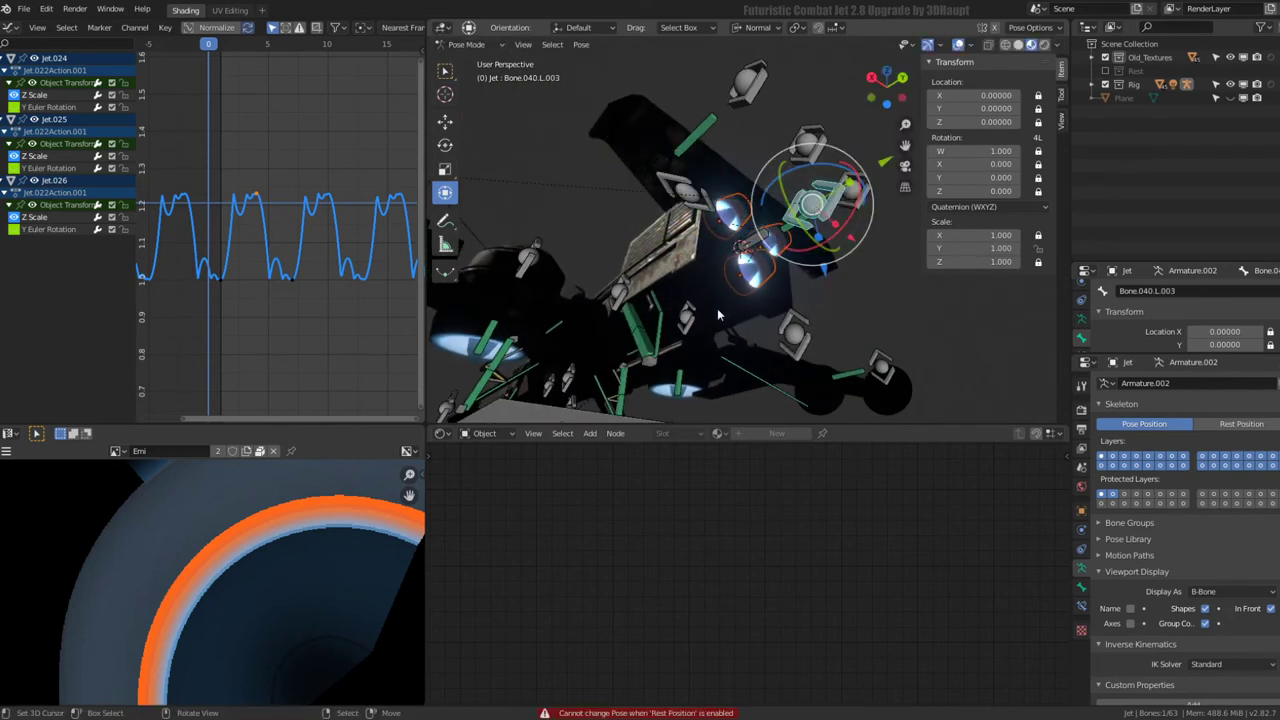
{"action": "middle_click_drag", "start_coordinate": [717, 308], "coordinate": [691, 320]}
{"action": "left_click", "coordinate": [671, 243]}
{"action": "key", "text": "g"}
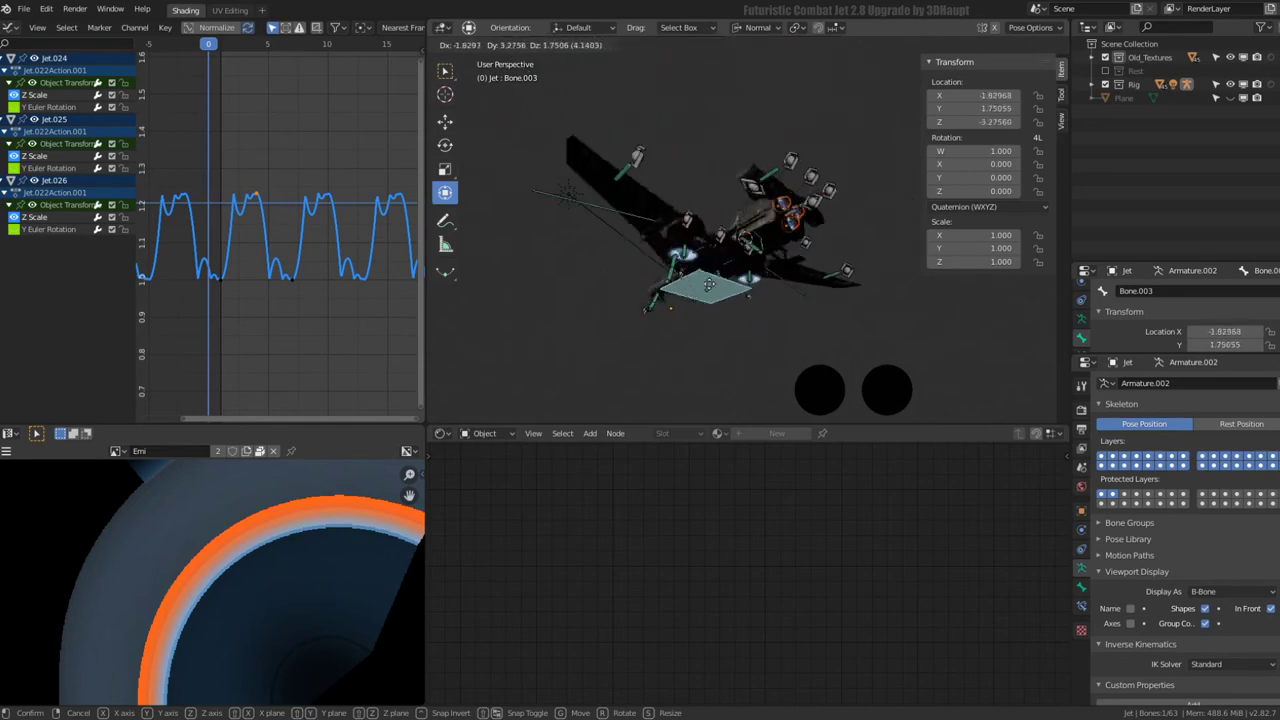
{"action": "key", "text": "Escape"}
{"action": "middle_click_drag", "start_coordinate": [708, 285], "coordinate": [777, 240]}
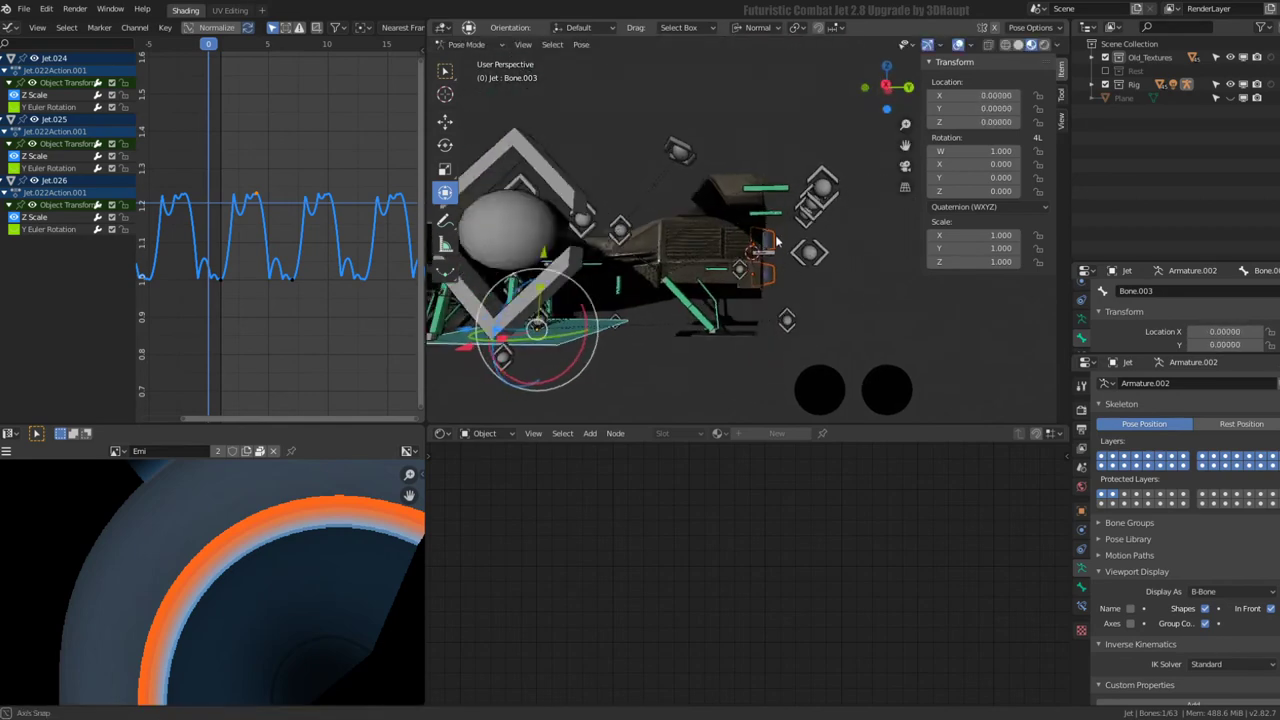
{"action": "key", "text": "r"}
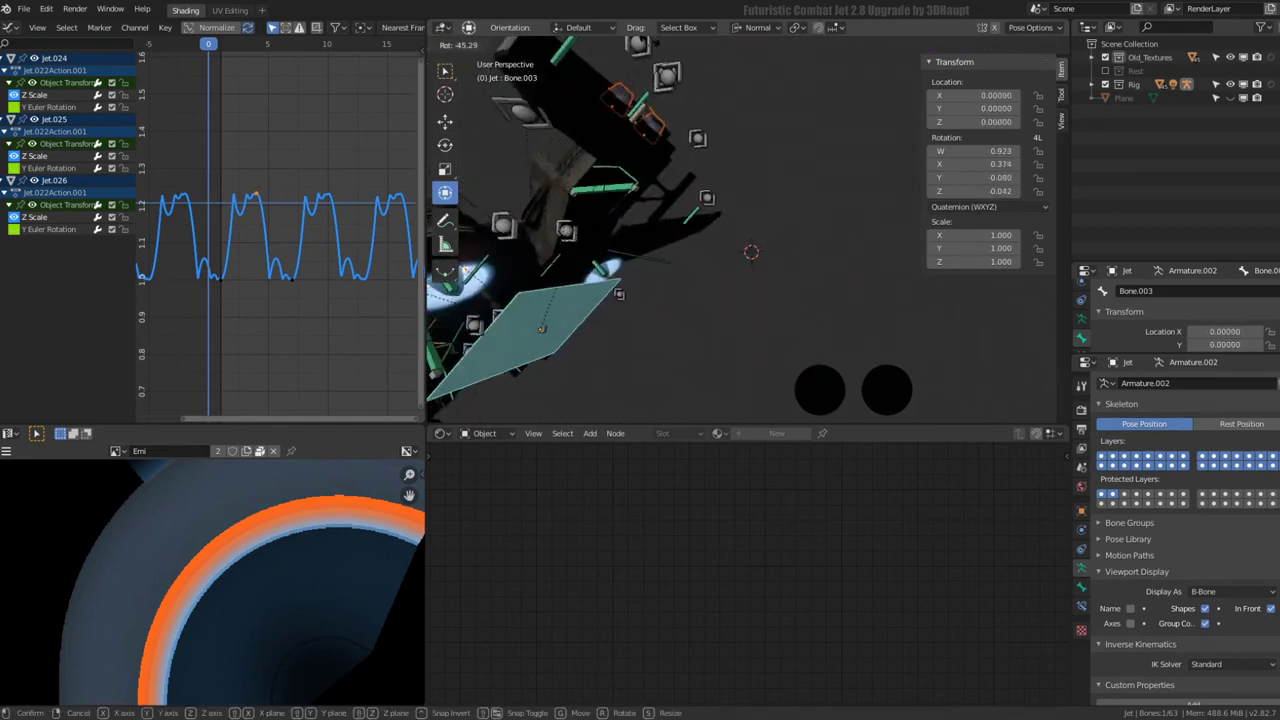
{"action": "key", "text": "Escape"}
{"action": "mouse_move", "coordinate": [763, 129]}
{"action": "middle_mouse_down"}
{"action": "mouse_move", "coordinate": [800, 245]}
{"action": "mouse_move", "coordinate": [675, 178]}
{"action": "middle_mouse_up"}
{"action": "left_click", "coordinate": [790, 232]}
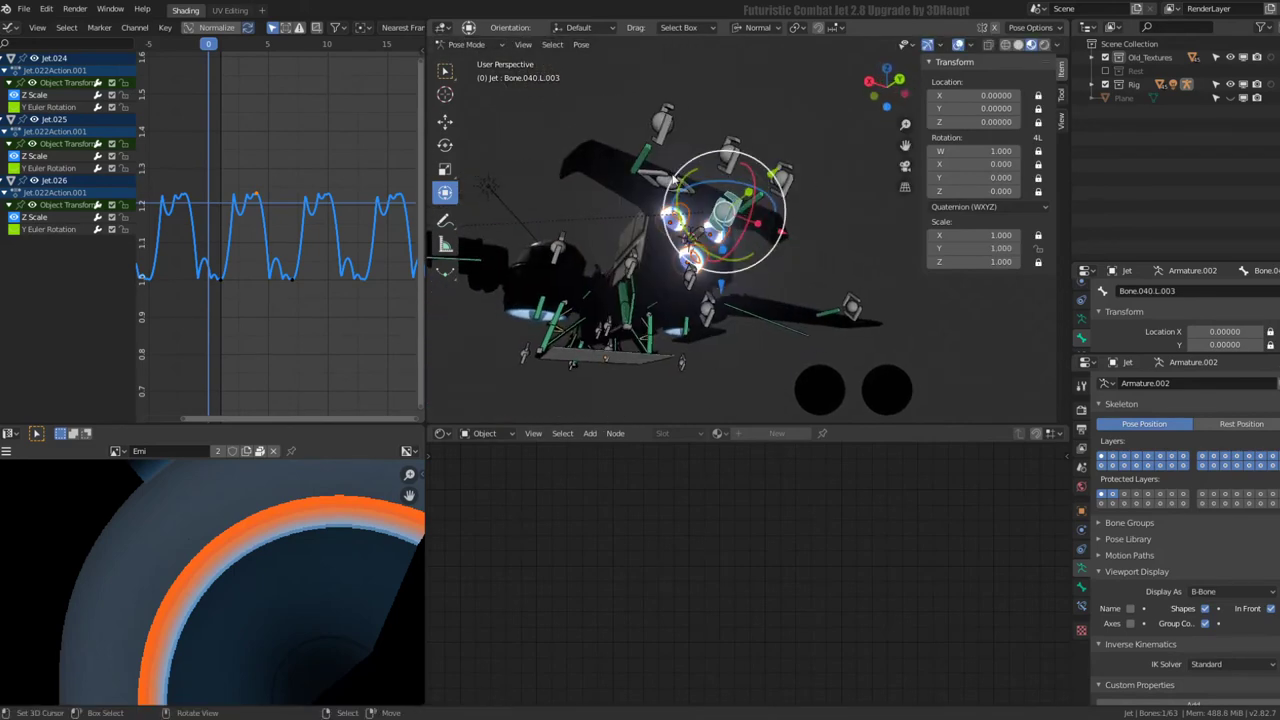
{"action": "left_click", "coordinate": [548, 316]}
{"action": "scroll", "coordinate": [1160, 420], "scroll_direction": "down", "scroll_amount": 1}
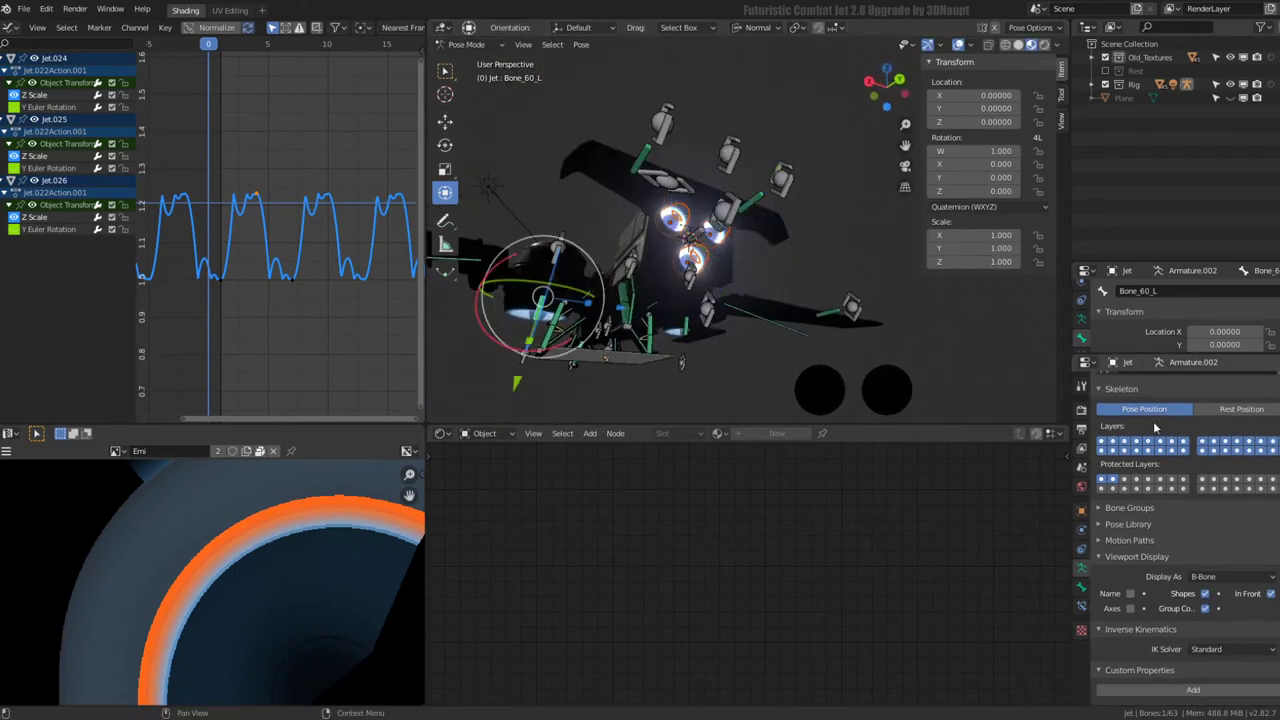
{"action": "mouse_move", "coordinate": [600, 320]}
{"action": "middle_mouse_down"}
{"action": "mouse_move", "coordinate": [630, 318]}
{"action": "mouse_move", "coordinate": [637, 302]}
{"action": "mouse_move", "coordinate": [731, 315]}
{"action": "mouse_move", "coordinate": [625, 322]}
{"action": "middle_mouse_up"}
{"action": "left_click", "coordinate": [614, 320]}
{"action": "key", "text": "s"}
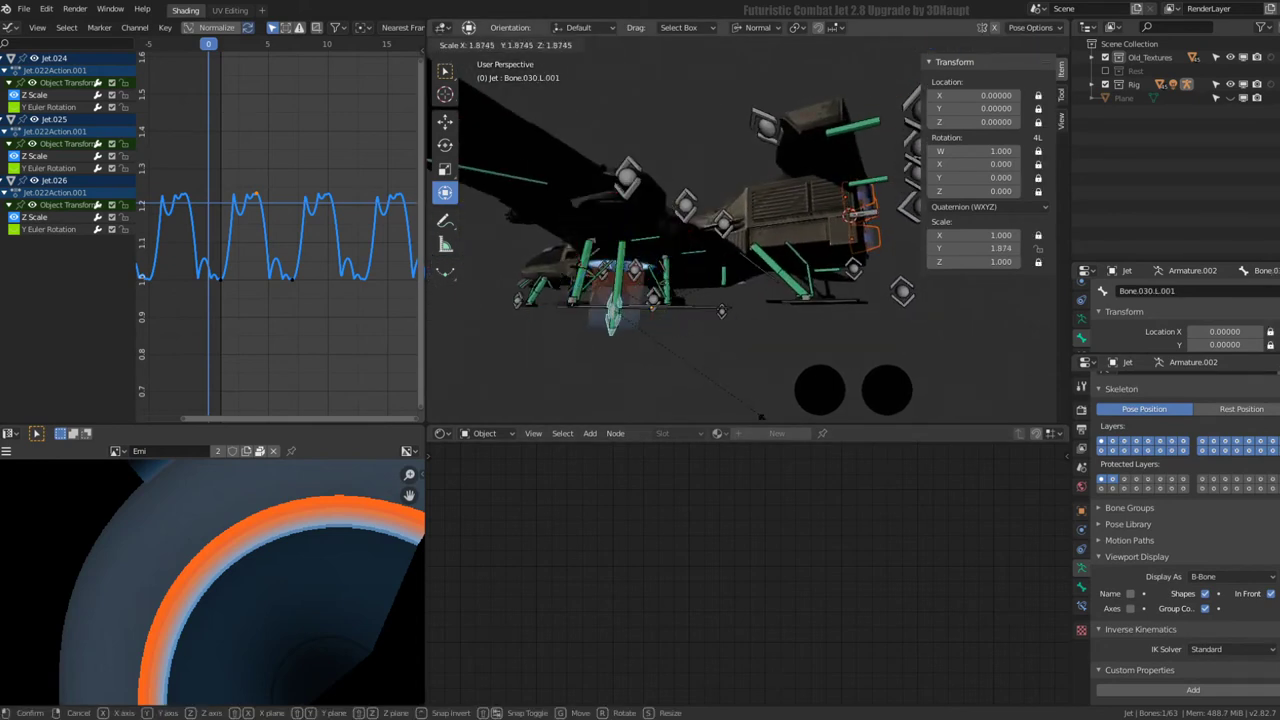
{"action": "key", "text": "Escape"}
{"action": "left_click", "coordinate": [851, 215]}
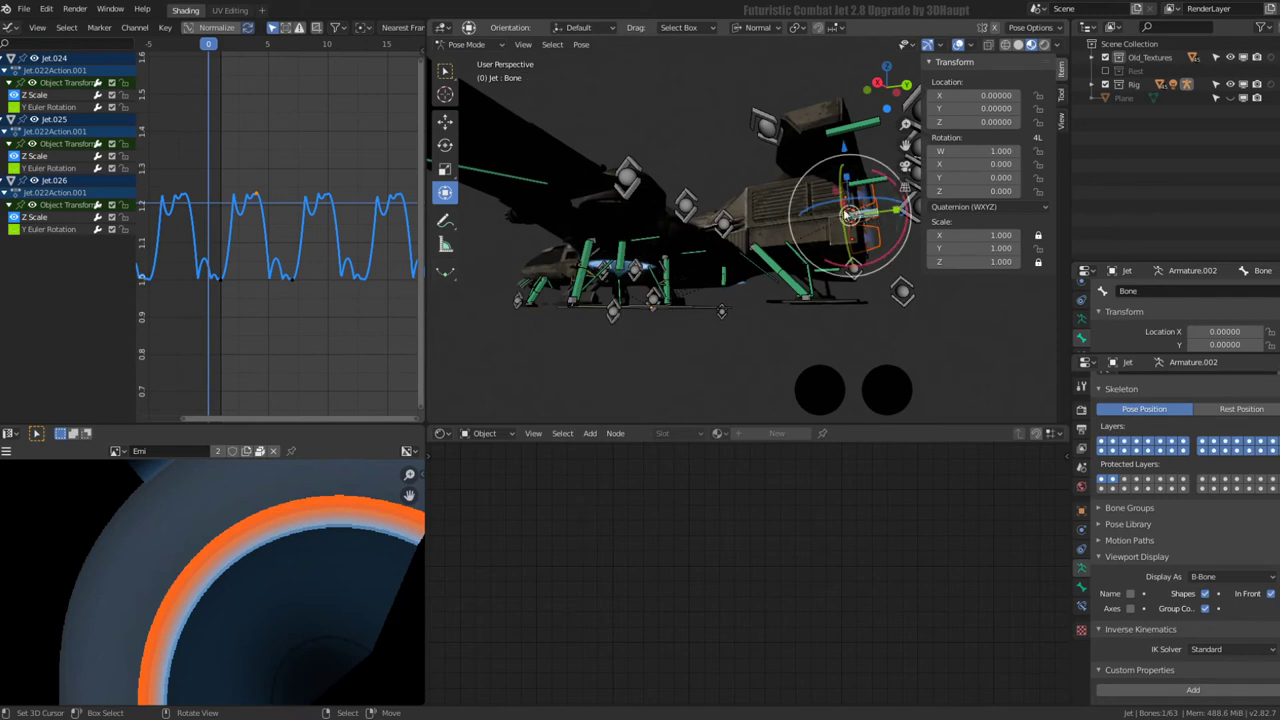
- Copy Bone_60_L's Transformation constraint onto the central Bone
{"action": "left_click", "coordinate": [627, 258], "text": "shift"}
{"action": "key", "text": "F3"}
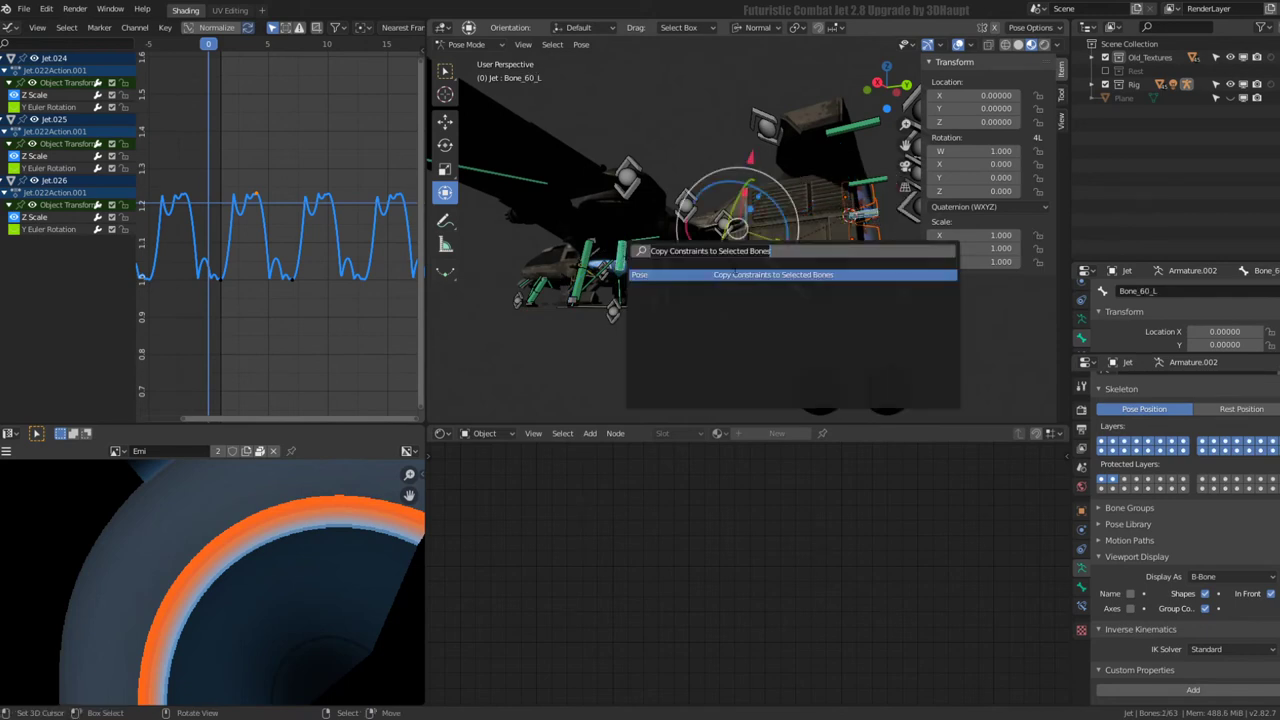
{"action": "key", "text": "Return"}
{"action": "middle_click_drag", "start_coordinate": [735, 272], "coordinate": [800, 230]}
{"action": "left_click", "coordinate": [882, 238]}
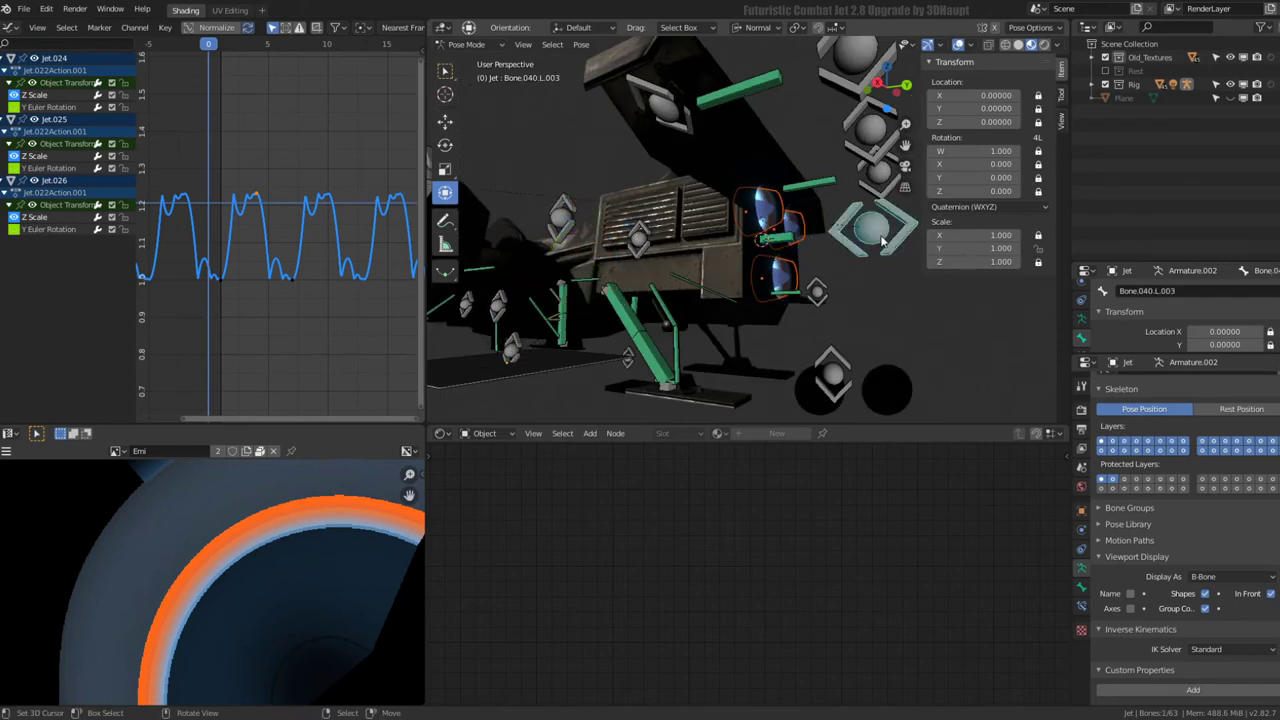
{"action": "middle_click_drag", "start_coordinate": [882, 238], "coordinate": [800, 240]}
- Retarget Bone's Transformation constraint to Bone.040.L.003 in Bone Constraints
{"action": "left_click", "coordinate": [716, 238]}
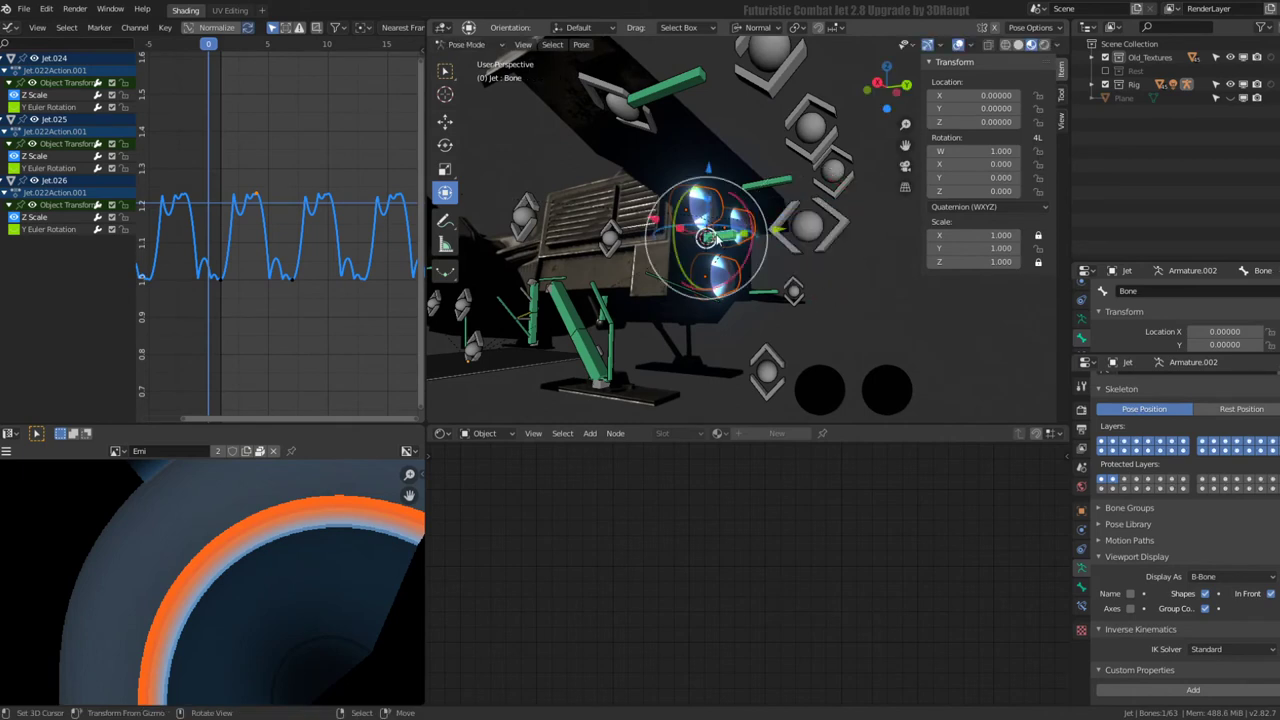
{"action": "left_click", "coordinate": [816, 234]}
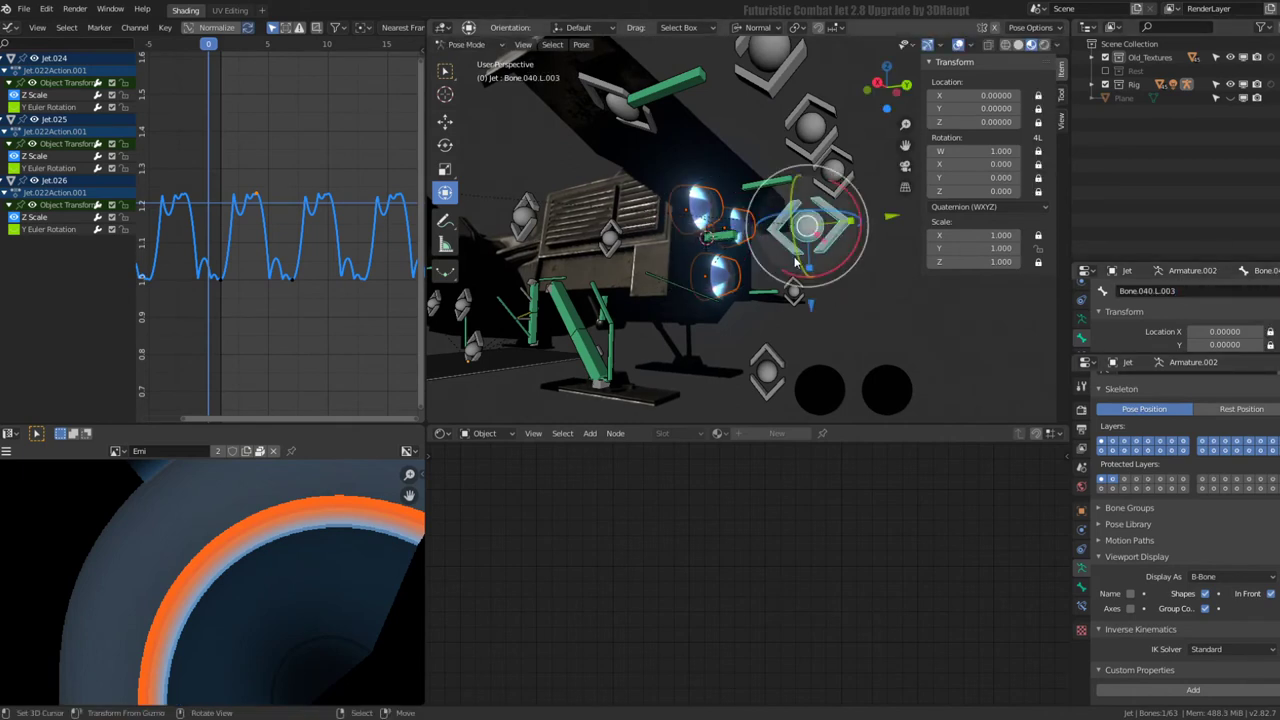
{"action": "left_click", "coordinate": [714, 252]}
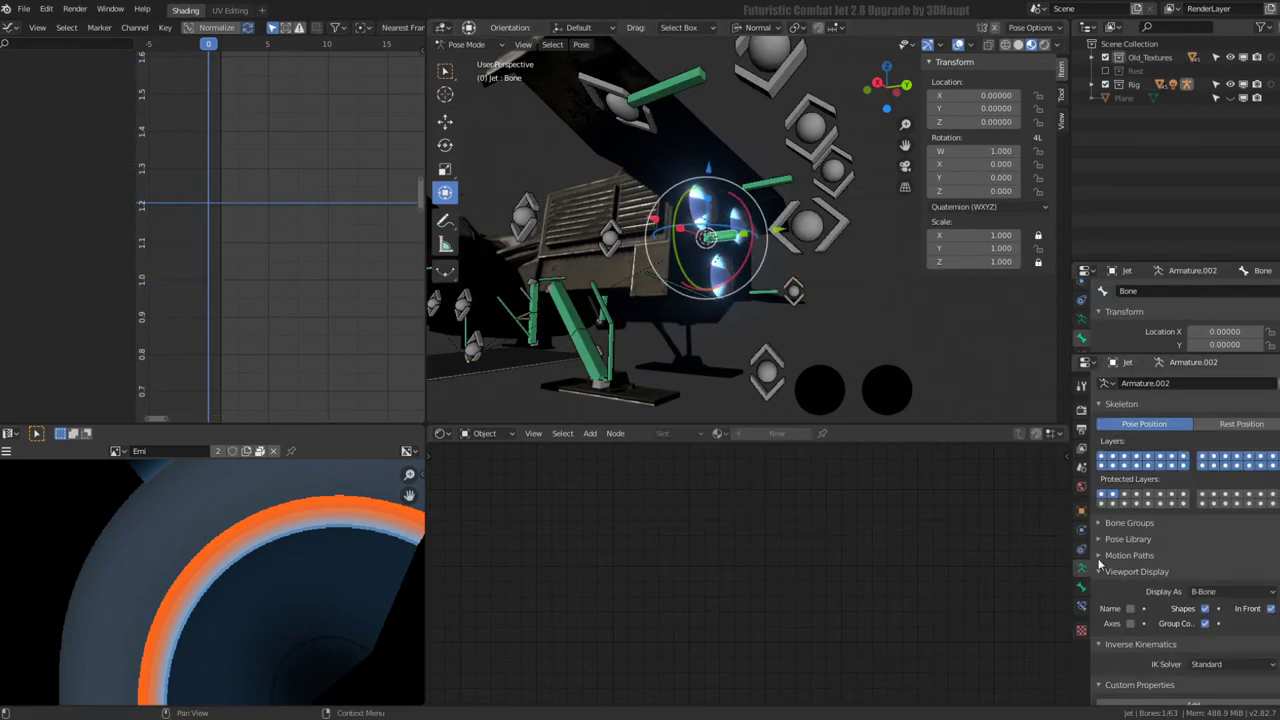
{"action": "left_click", "coordinate": [1081, 587]}
{"action": "left_click", "coordinate": [1082, 606]}
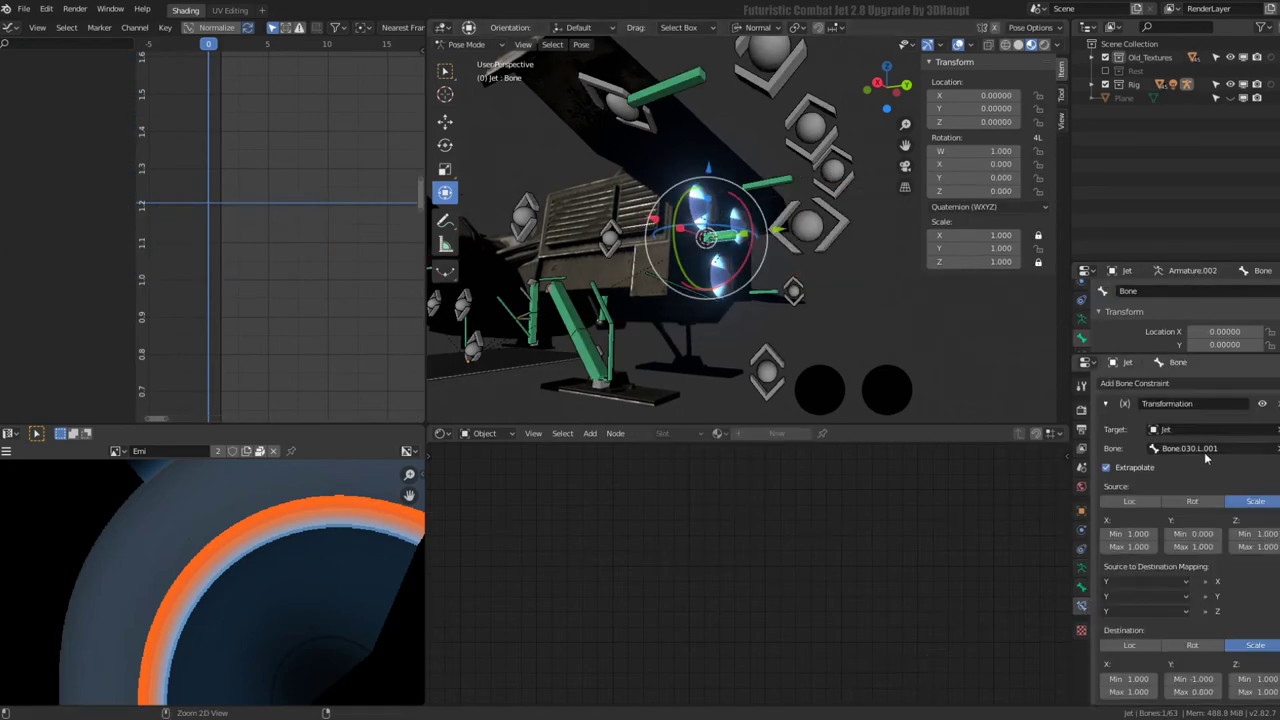
{"action": "key", "text": "ctrl+v"}
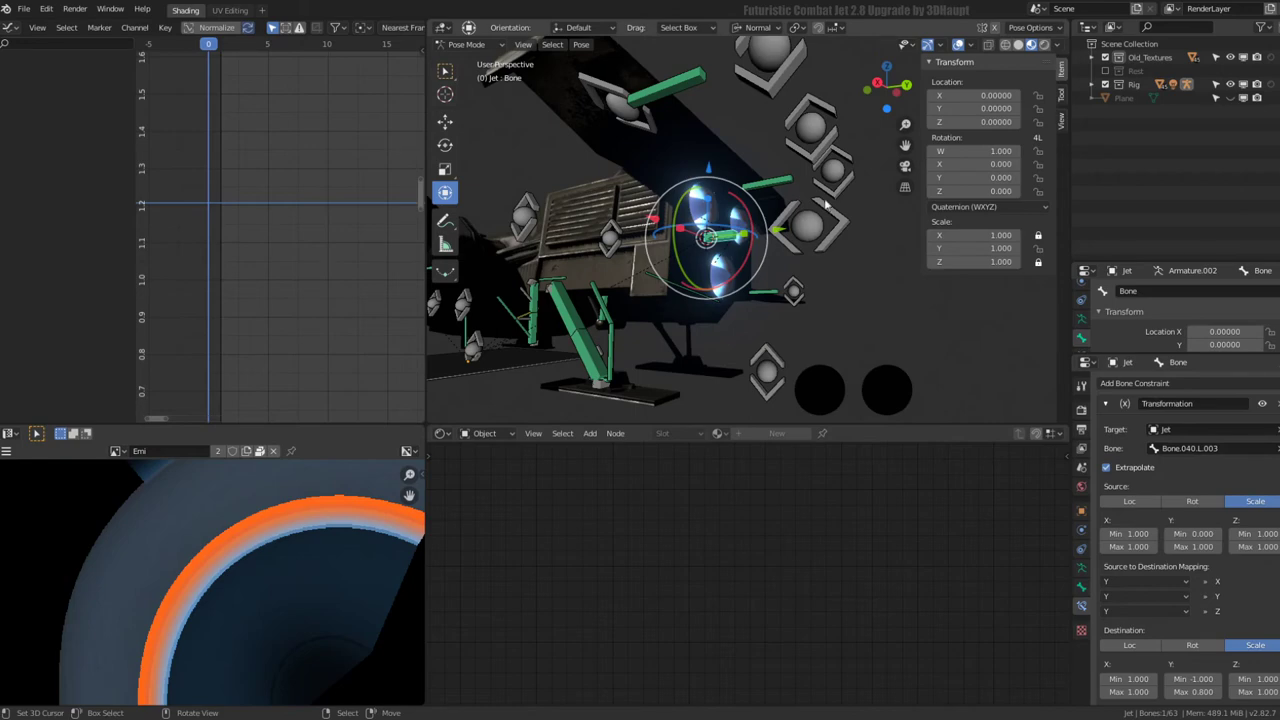
- Test-scale Bone.040.L.003 to check the constraint, then cancel
{"action": "left_click", "coordinate": [826, 204]}
{"action": "key", "text": "s"}
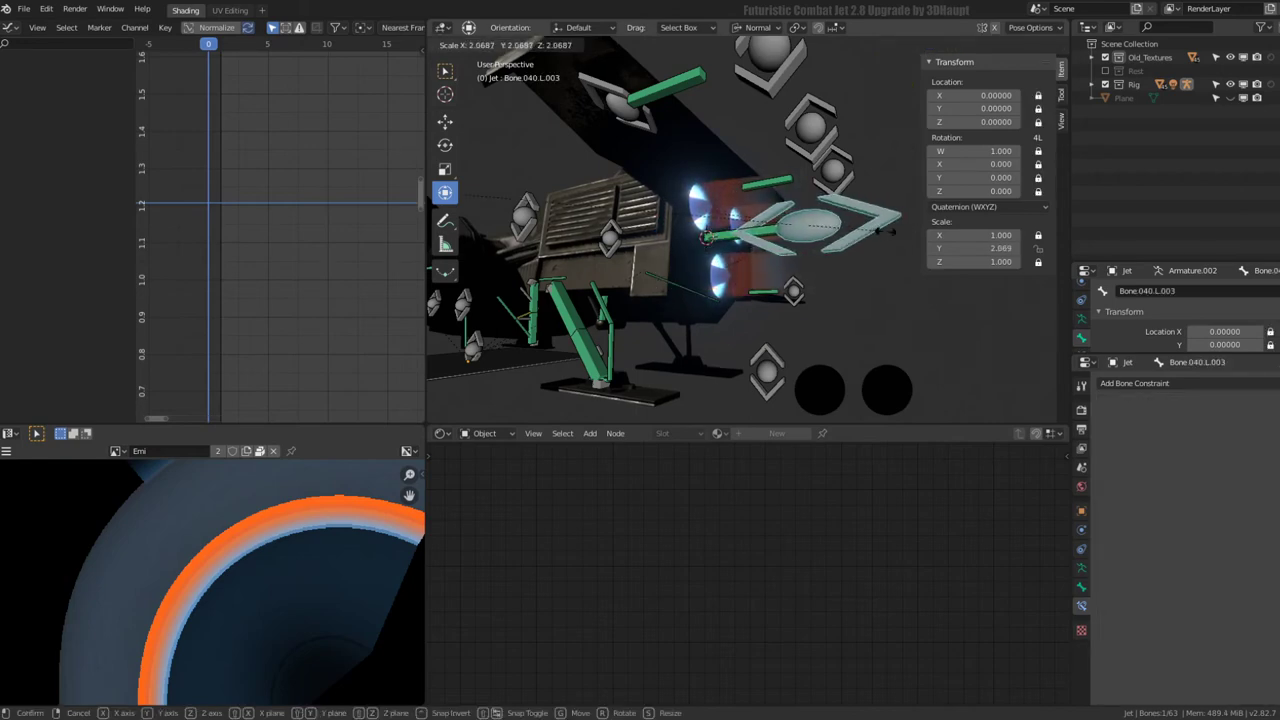
{"action": "right_click", "coordinate": [882, 231]}
{"action": "mouse_move", "coordinate": [882, 231]}
{"action": "middle_mouse_down"}
{"action": "mouse_move", "coordinate": [760, 293]}
{"action": "mouse_move", "coordinate": [813, 262]}
{"action": "middle_mouse_up"}
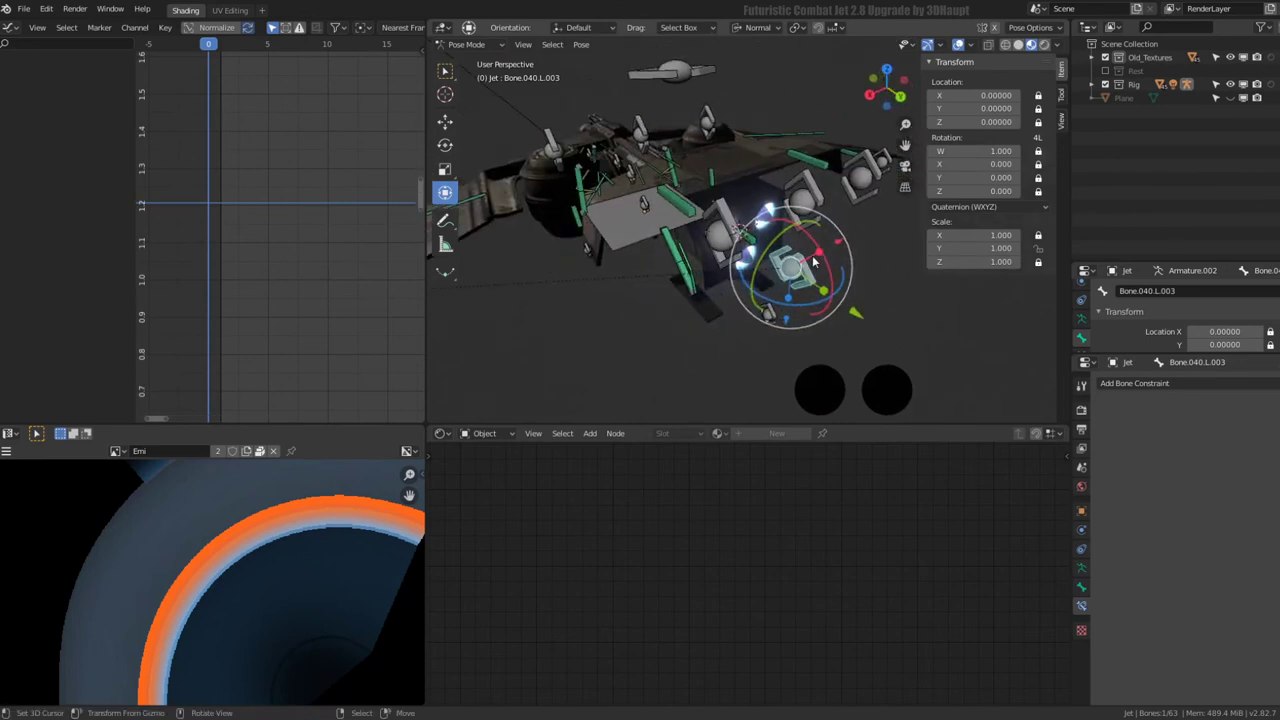
{"action": "left_click", "coordinate": [1081, 587]}
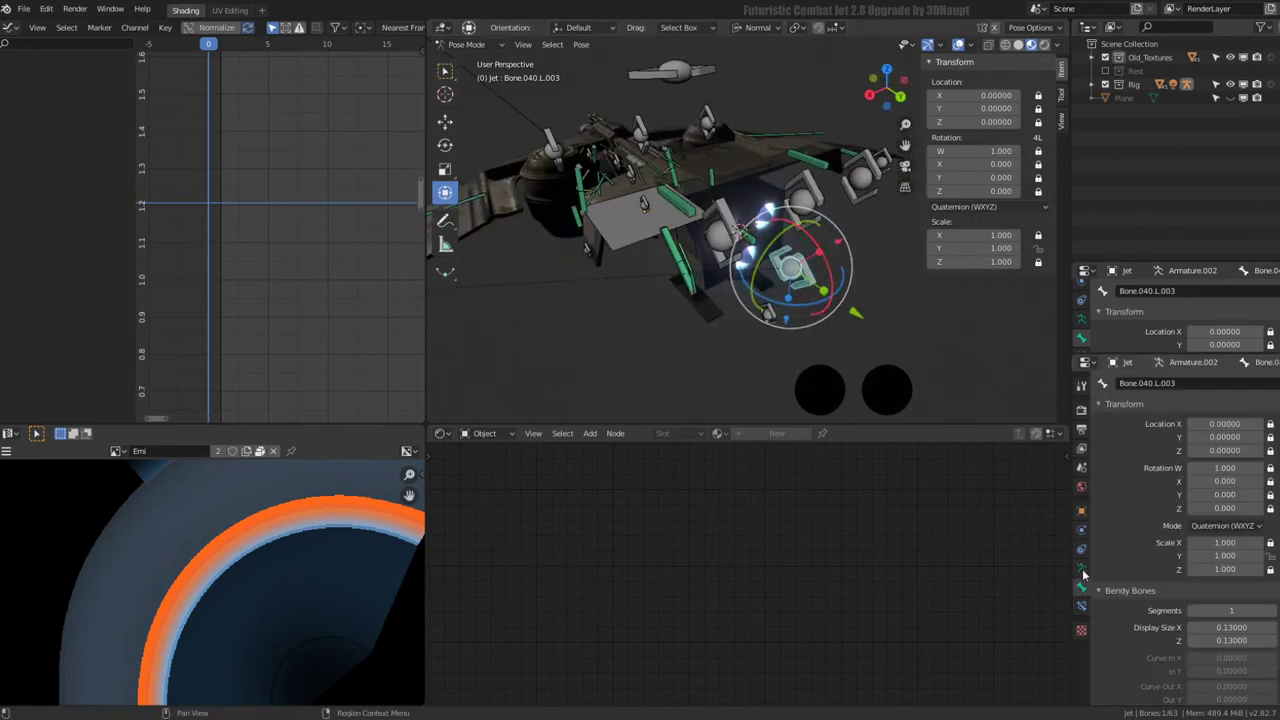
{"action": "left_click", "coordinate": [1081, 568]}
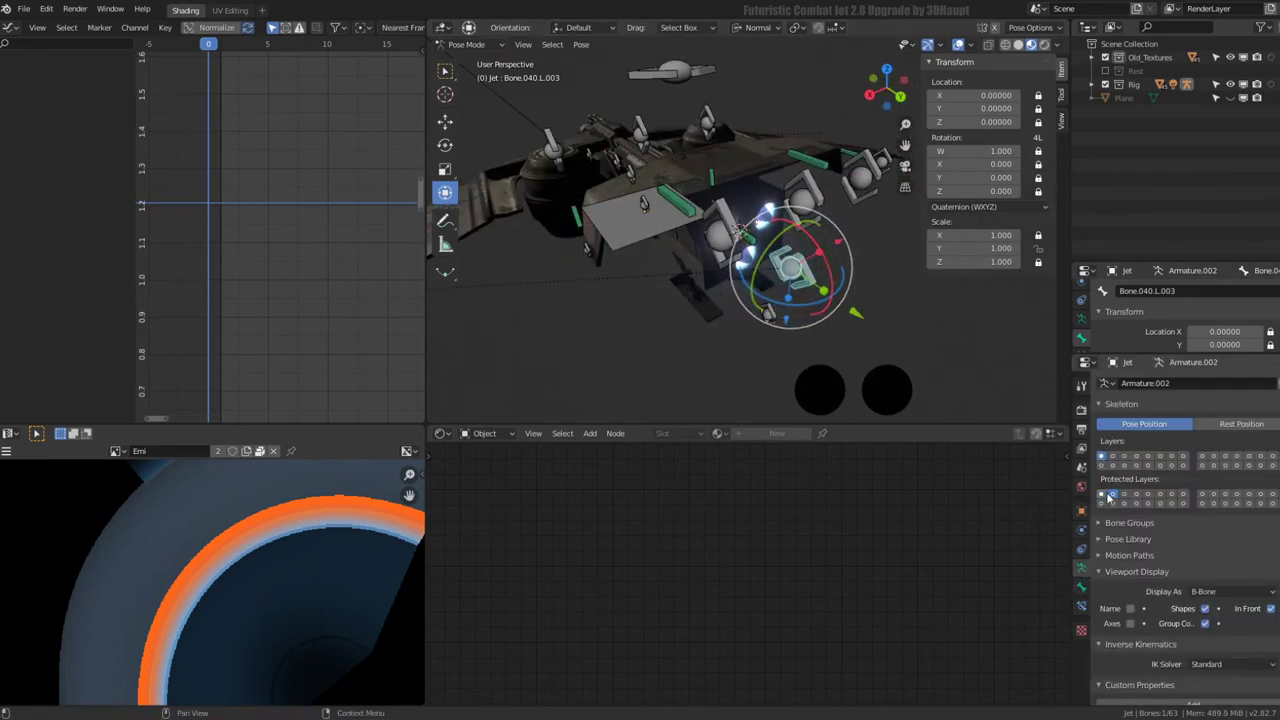
- Scale the Bone.040.L.003 control up twice to lengthen the exhaust
{"action": "key", "text": "ctrl+space"}
{"action": "scroll", "coordinate": [869, 371], "scroll_direction": "up", "scroll_amount": 5}
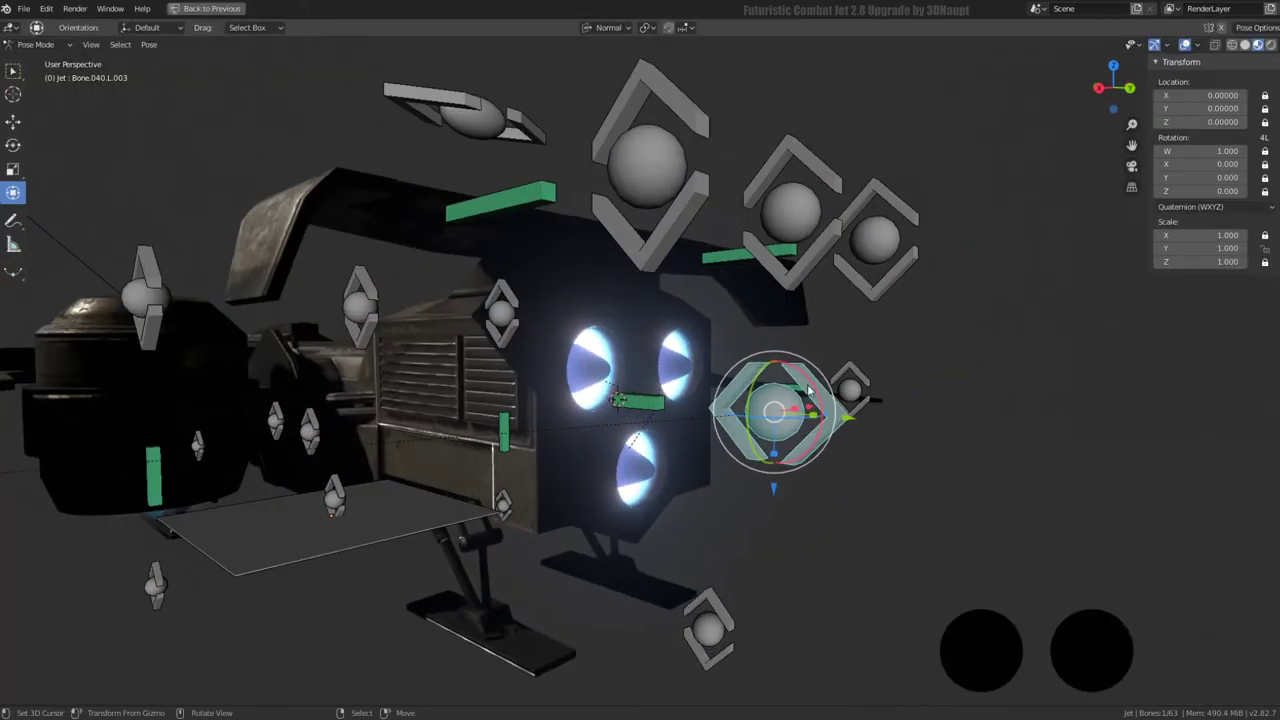
{"action": "key", "text": "s"}
{"action": "left_click", "coordinate": [897, 405]}
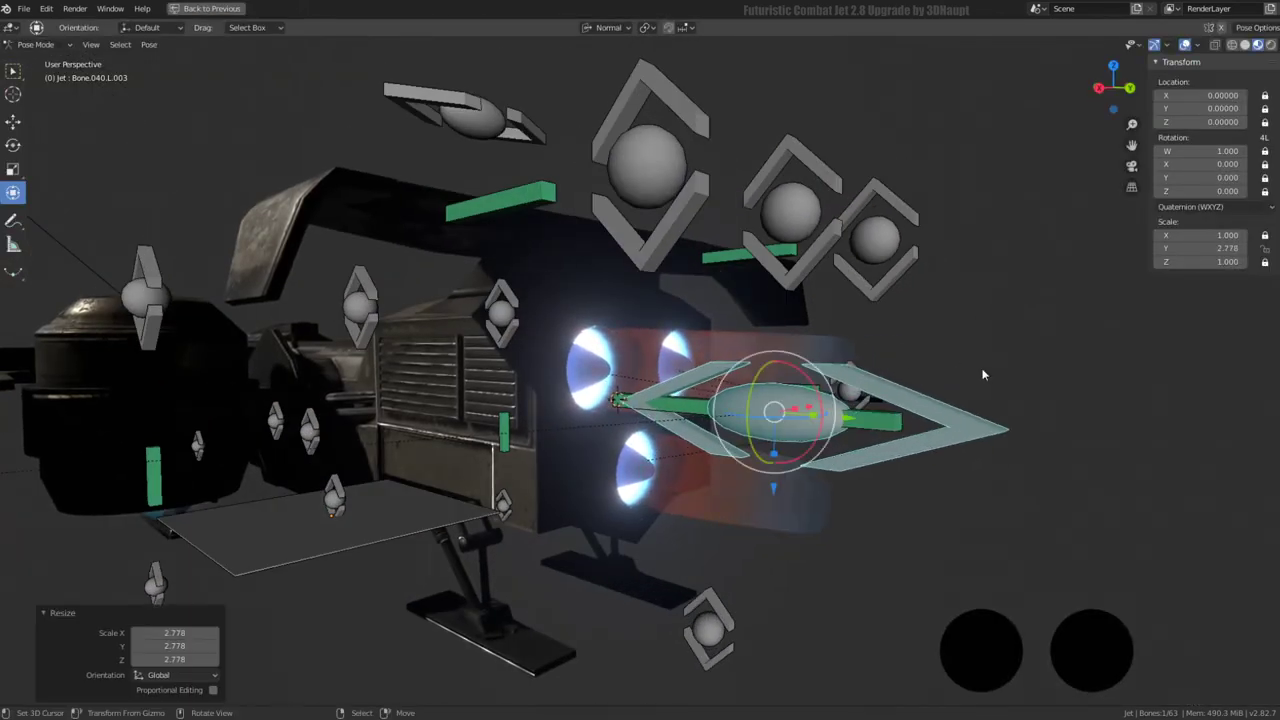
{"action": "mouse_move", "coordinate": [897, 405]}
{"action": "middle_mouse_down"}
{"action": "mouse_move", "coordinate": [814, 281]}
{"action": "mouse_move", "coordinate": [817, 256]}
{"action": "middle_mouse_up"}
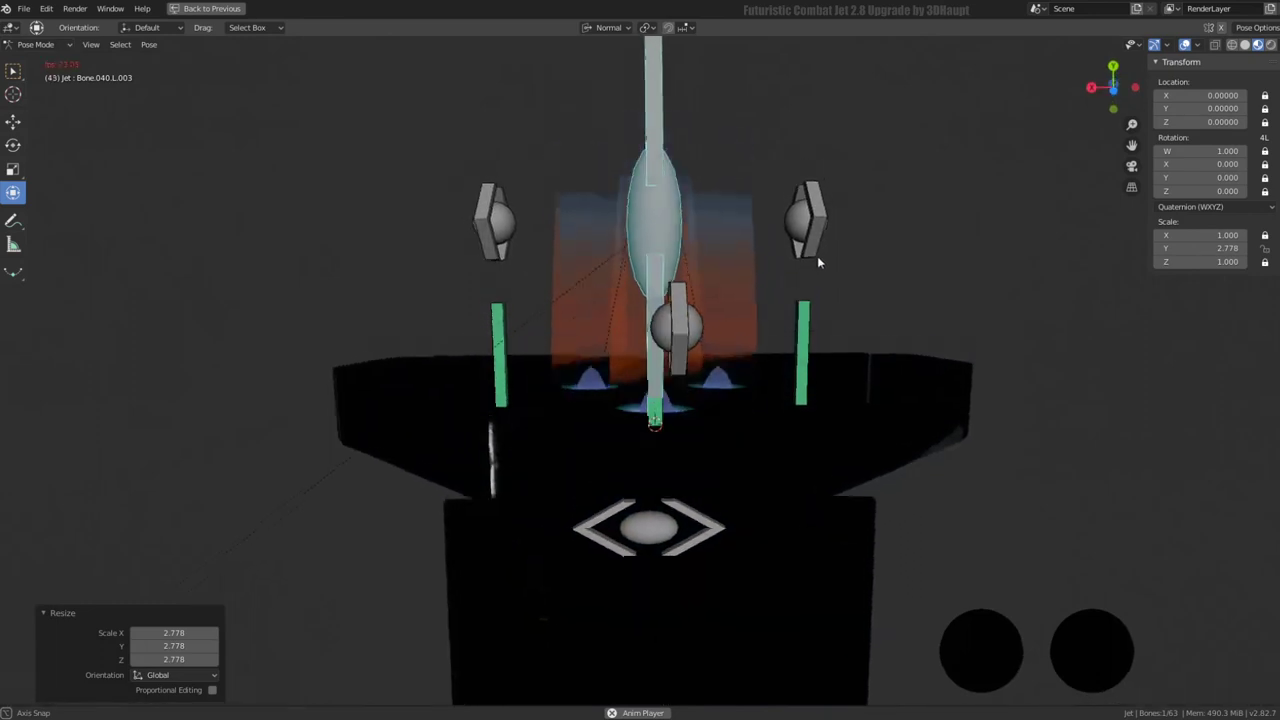
{"action": "key", "text": "s"}
{"action": "left_click", "coordinate": [848, 179]}
{"action": "mouse_move", "coordinate": [848, 179]}
{"action": "middle_mouse_down"}
{"action": "mouse_move", "coordinate": [870, 221]}
{"action": "mouse_move", "coordinate": [915, 237]}
{"action": "middle_mouse_up"}
- Slide all of Jet.024's UVs along the orange emissive ring of the texture
{"action": "key", "text": "ctrl+Tab"}
{"action": "left_click", "coordinate": [820, 265]}
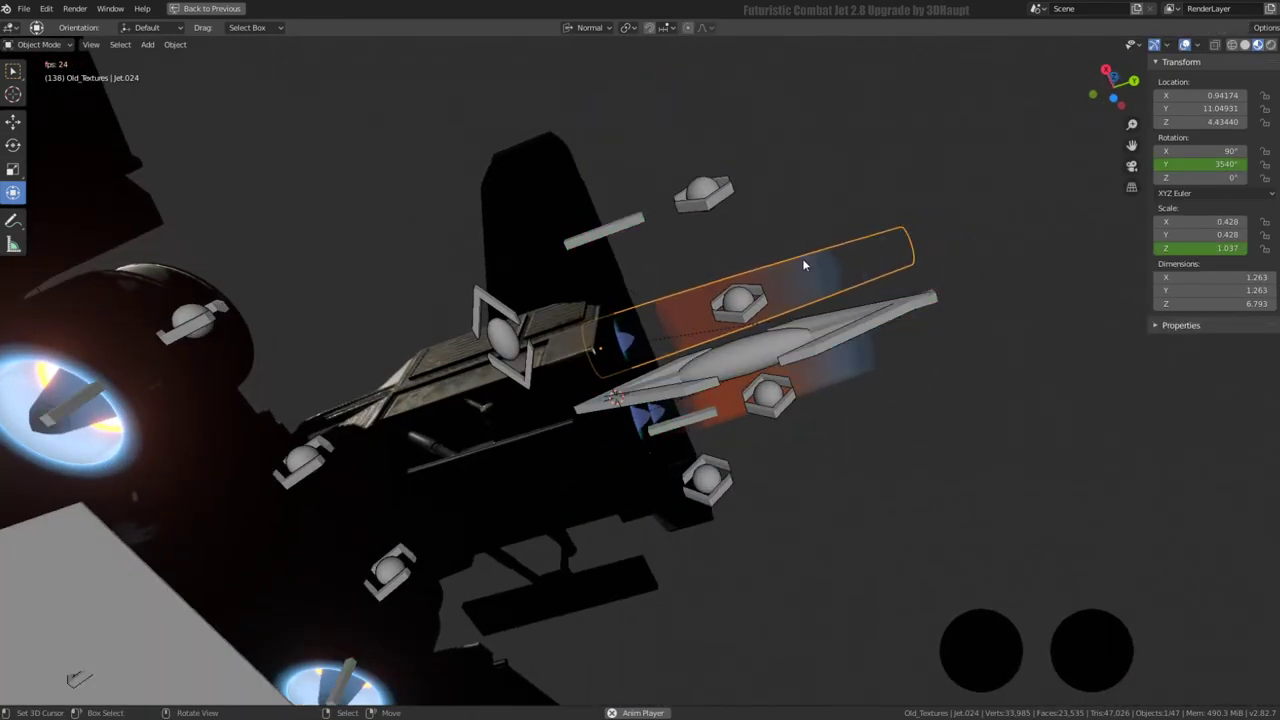
{"action": "key", "text": "Tab"}
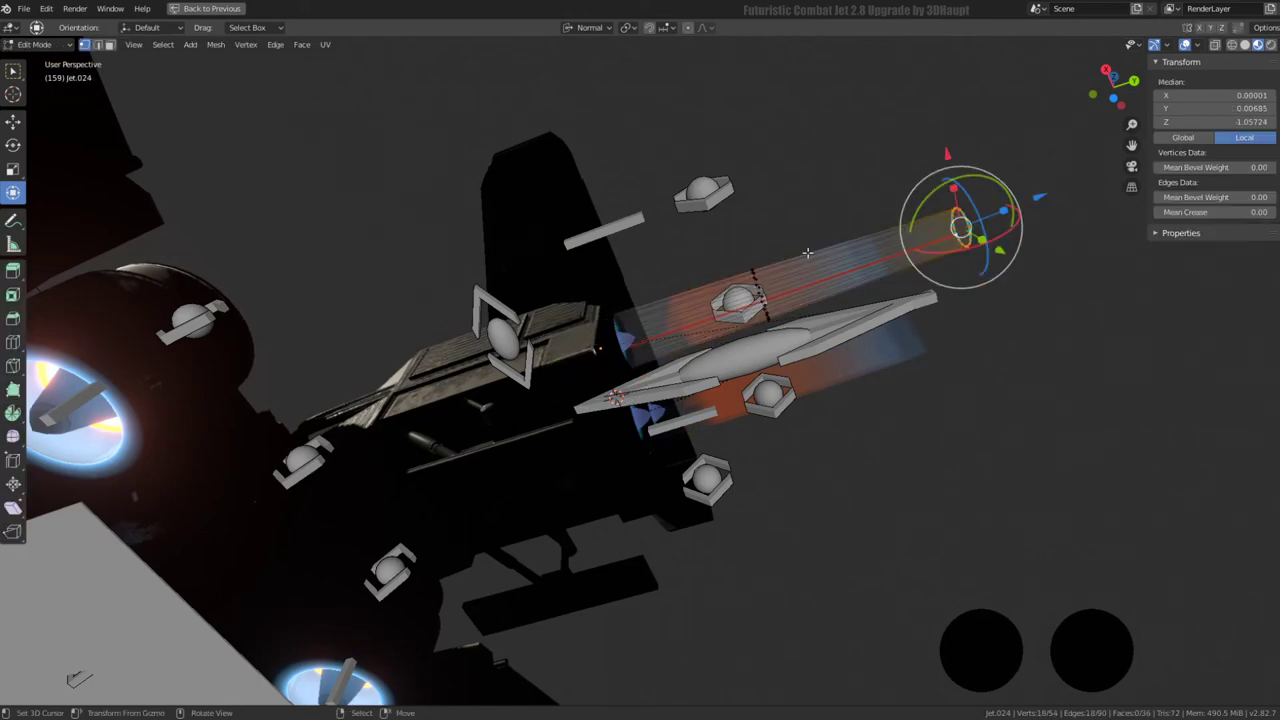
{"action": "key", "text": "a"}
{"action": "middle_click_drag", "start_coordinate": [807, 253], "coordinate": [746, 257]}
{"action": "key", "text": "ctrl+space"}
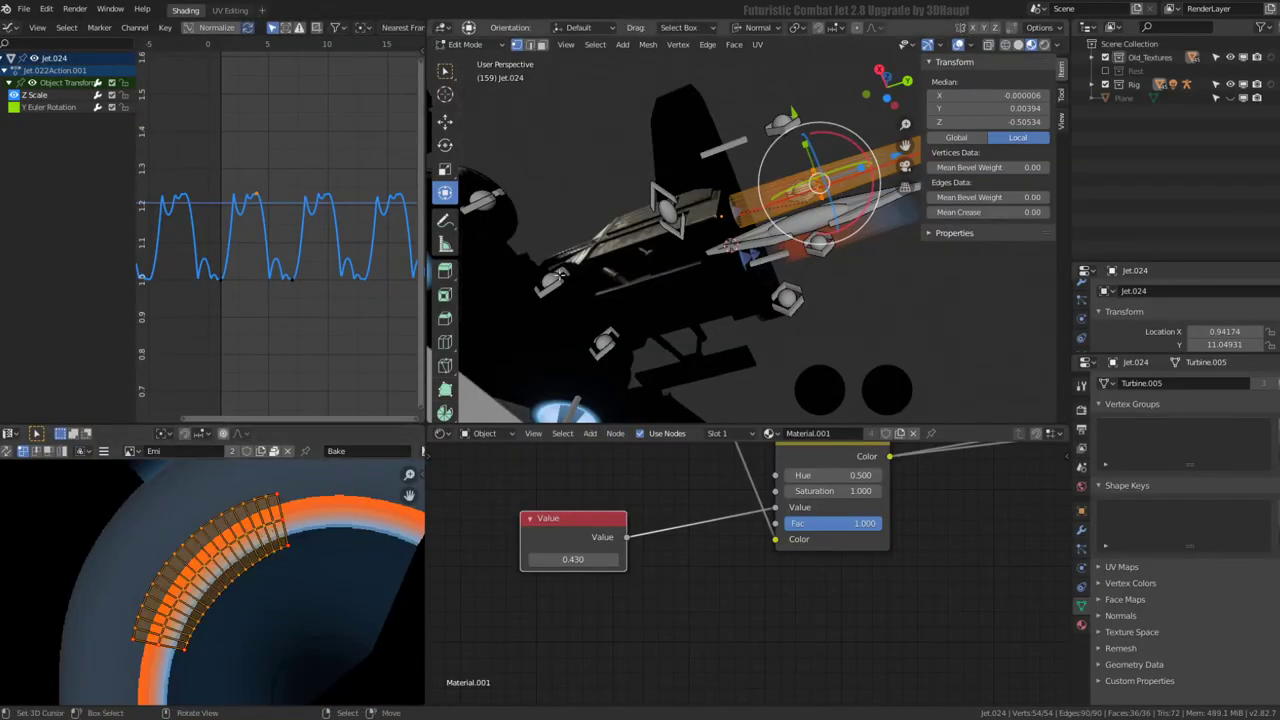
{"action": "scroll", "coordinate": [760, 230], "scroll_direction": "up", "scroll_amount": 6}
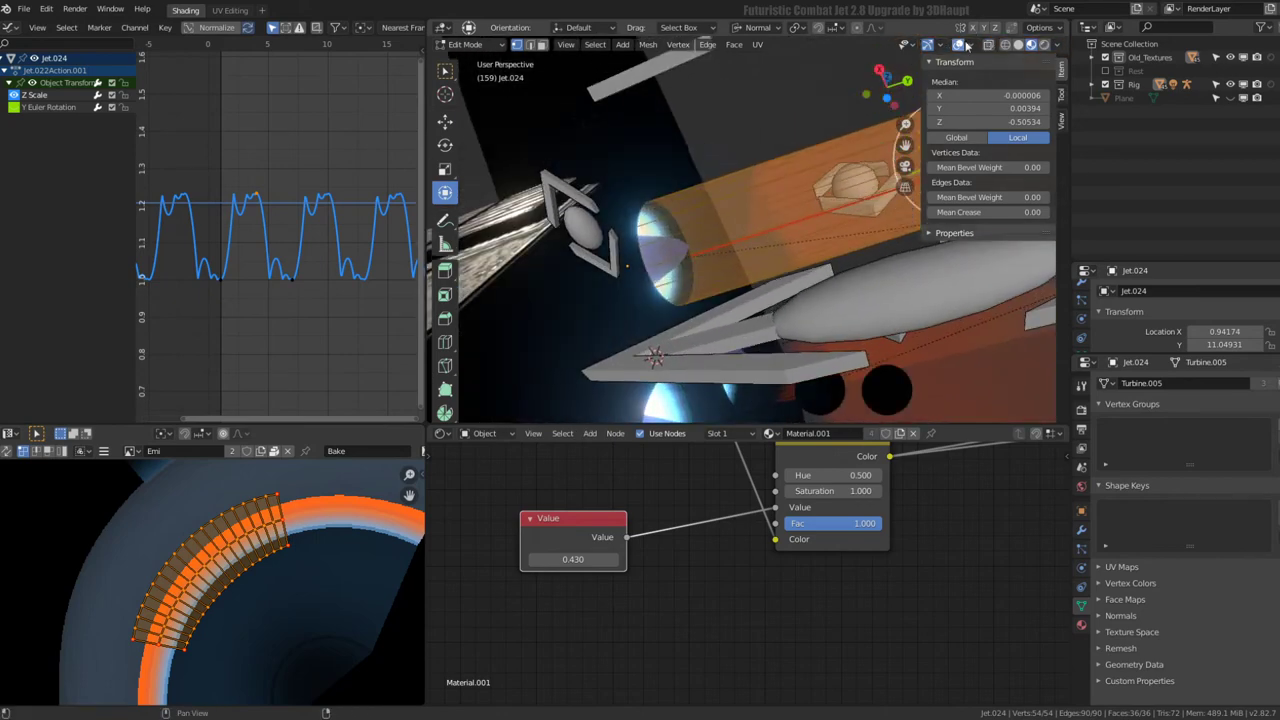
{"action": "middle_click_drag", "start_coordinate": [760, 230], "coordinate": [700, 300]}
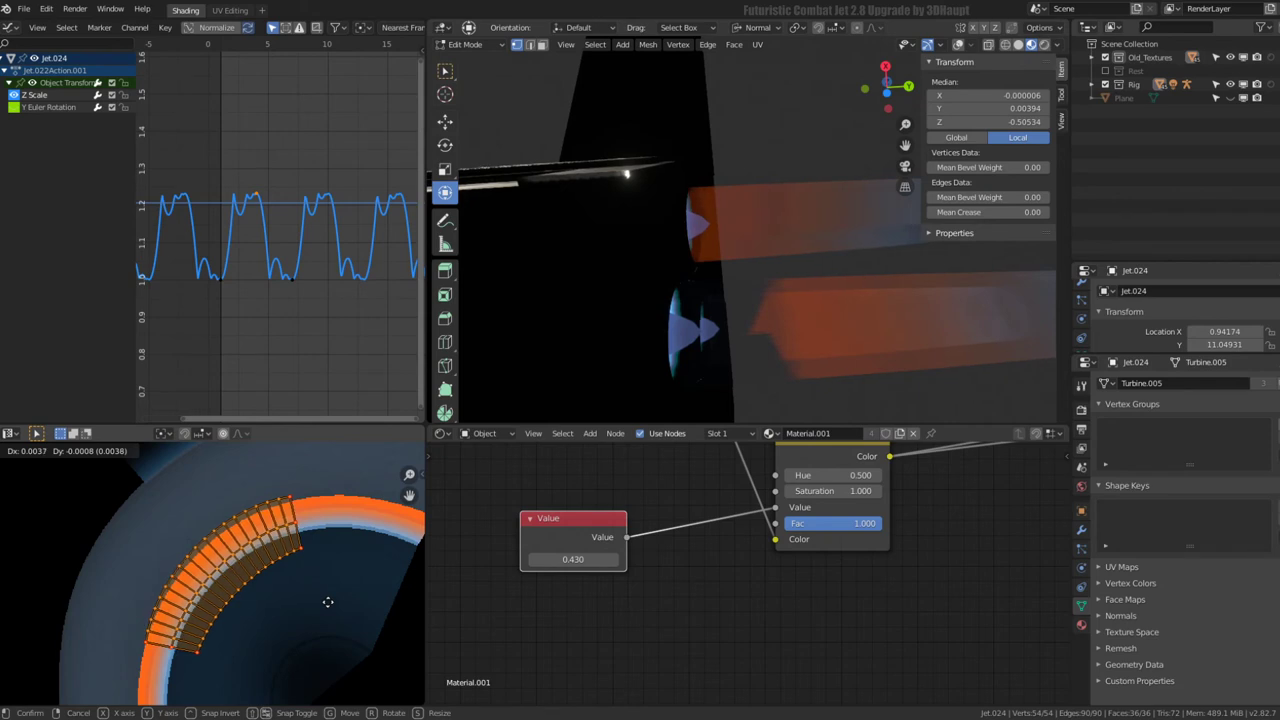
{"action": "left_click", "coordinate": [328, 607]}
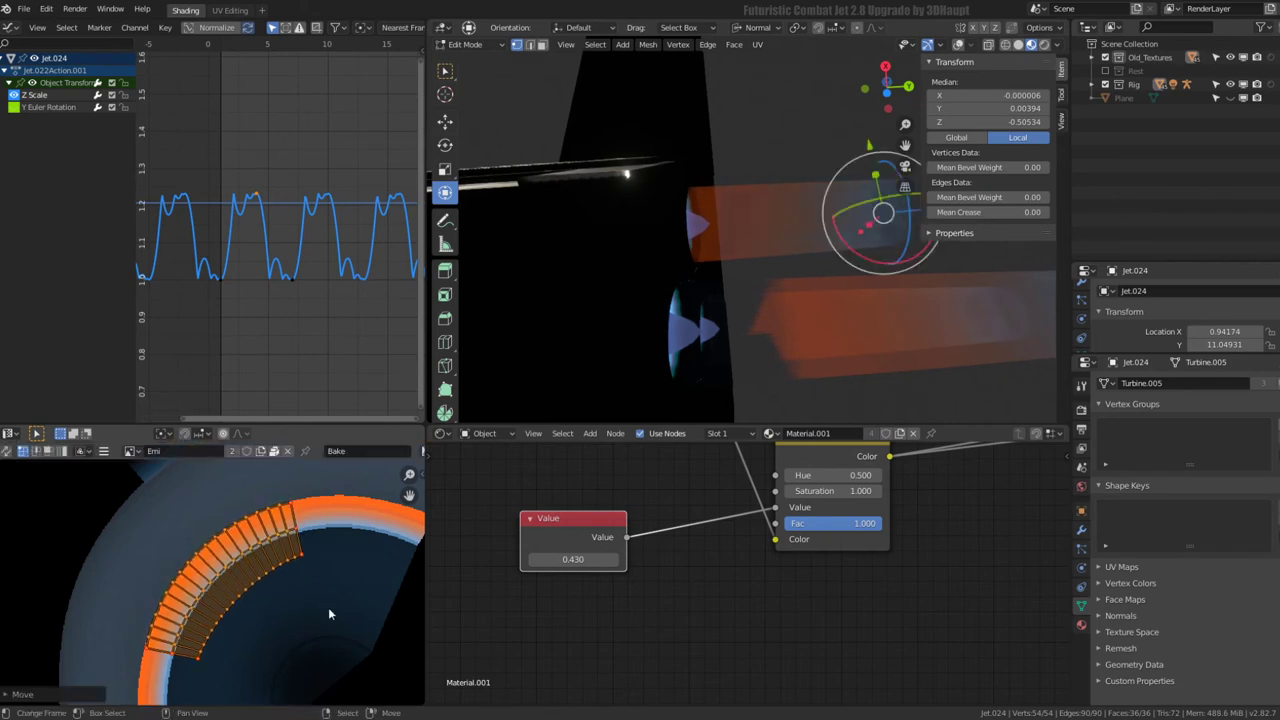
{"action": "mouse_move", "coordinate": [760, 320]}
{"action": "middle_mouse_down"}
{"action": "mouse_move", "coordinate": [691, 375]}
{"action": "mouse_move", "coordinate": [777, 279]}
{"action": "mouse_move", "coordinate": [742, 203]}
{"action": "mouse_move", "coordinate": [887, 214]}
{"action": "mouse_move", "coordinate": [755, 262]}
{"action": "middle_mouse_up"}
{"action": "key", "text": "Tab"}
{"action": "left_click", "coordinate": [811, 247]}
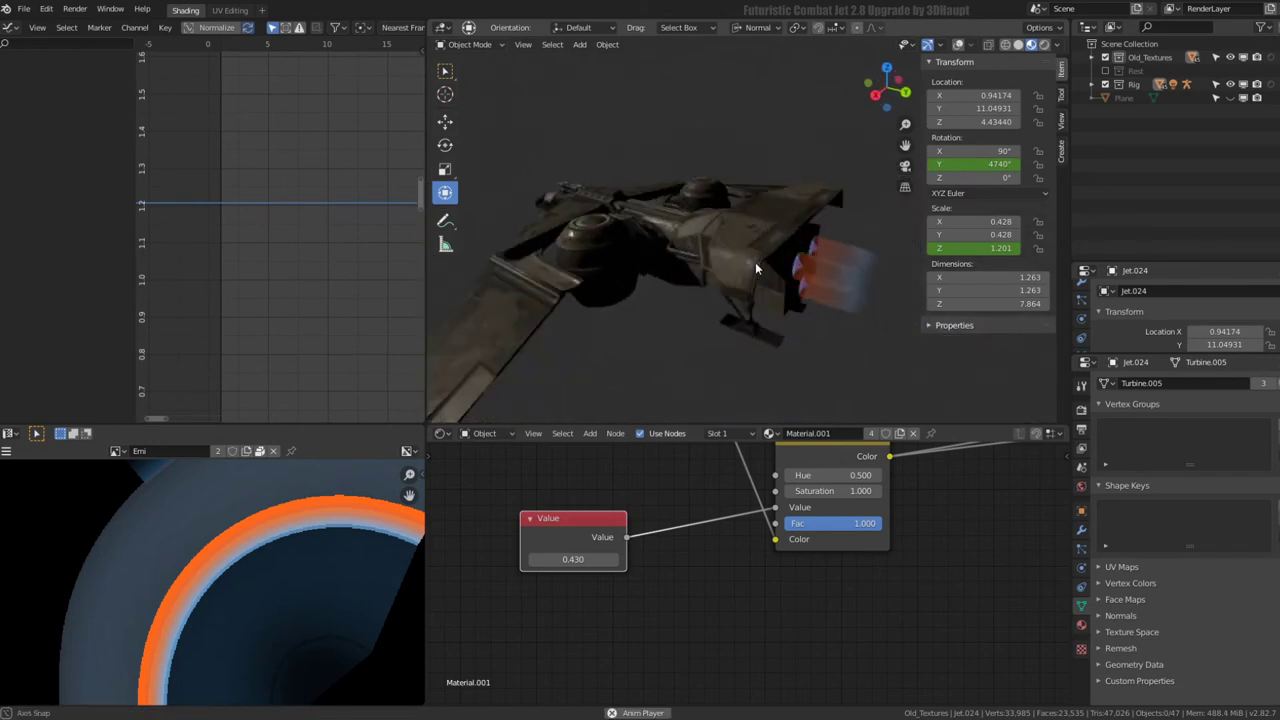
- Turn on overlays and stretch the first rig bones in maximized Pose Mode
{"action": "left_click", "coordinate": [959, 45]}
{"action": "key", "text": "ctrl+space"}
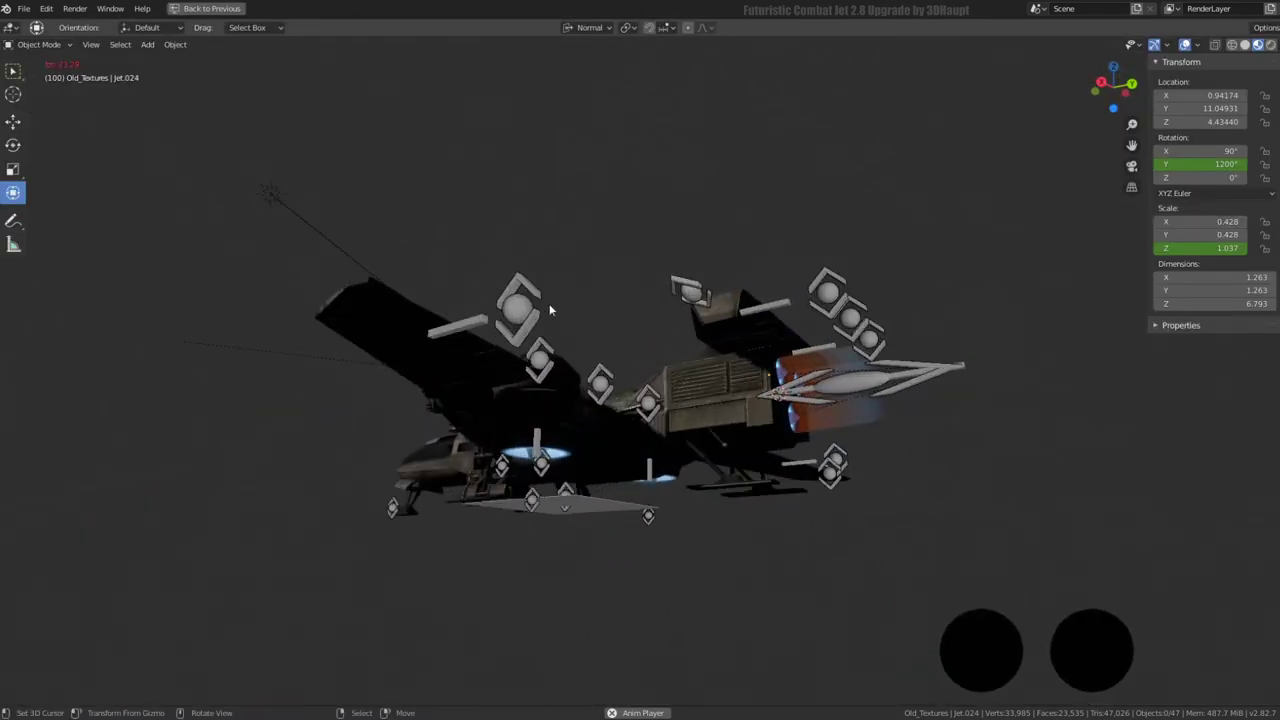
{"action": "key", "text": "ctrl+Tab"}
{"action": "key", "text": "s"}
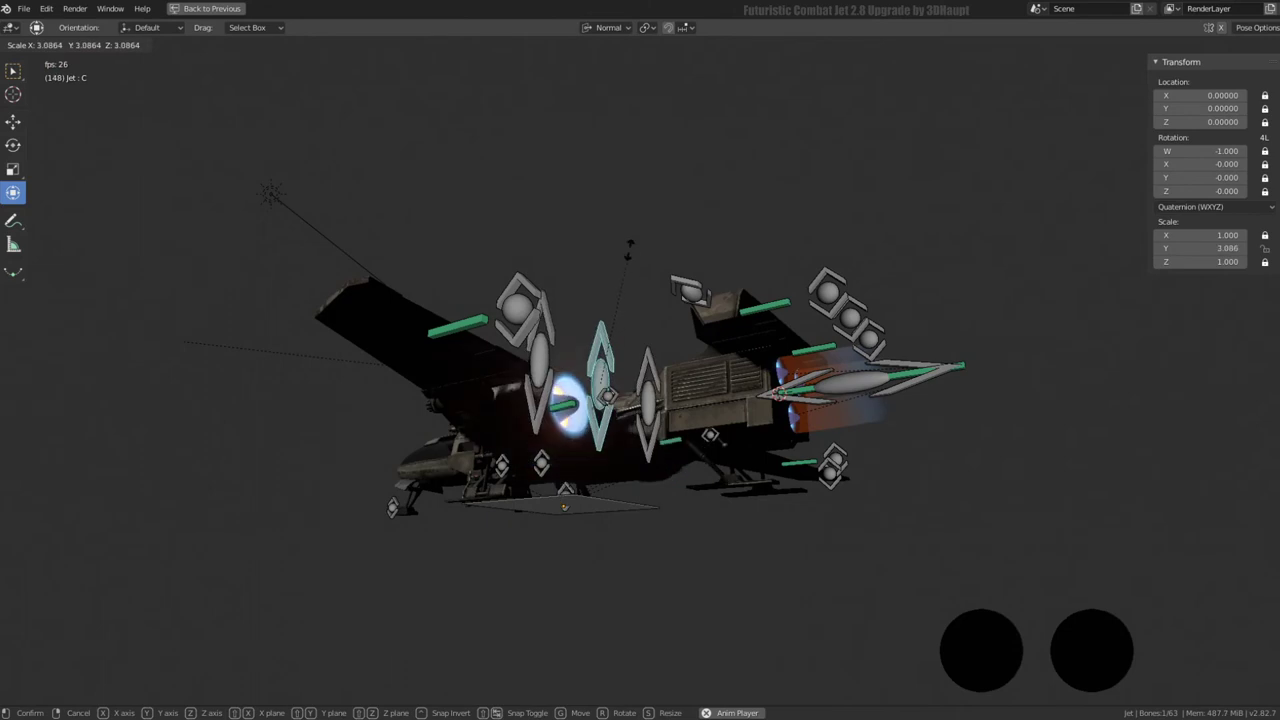
{"action": "left_click", "coordinate": [629, 250]}
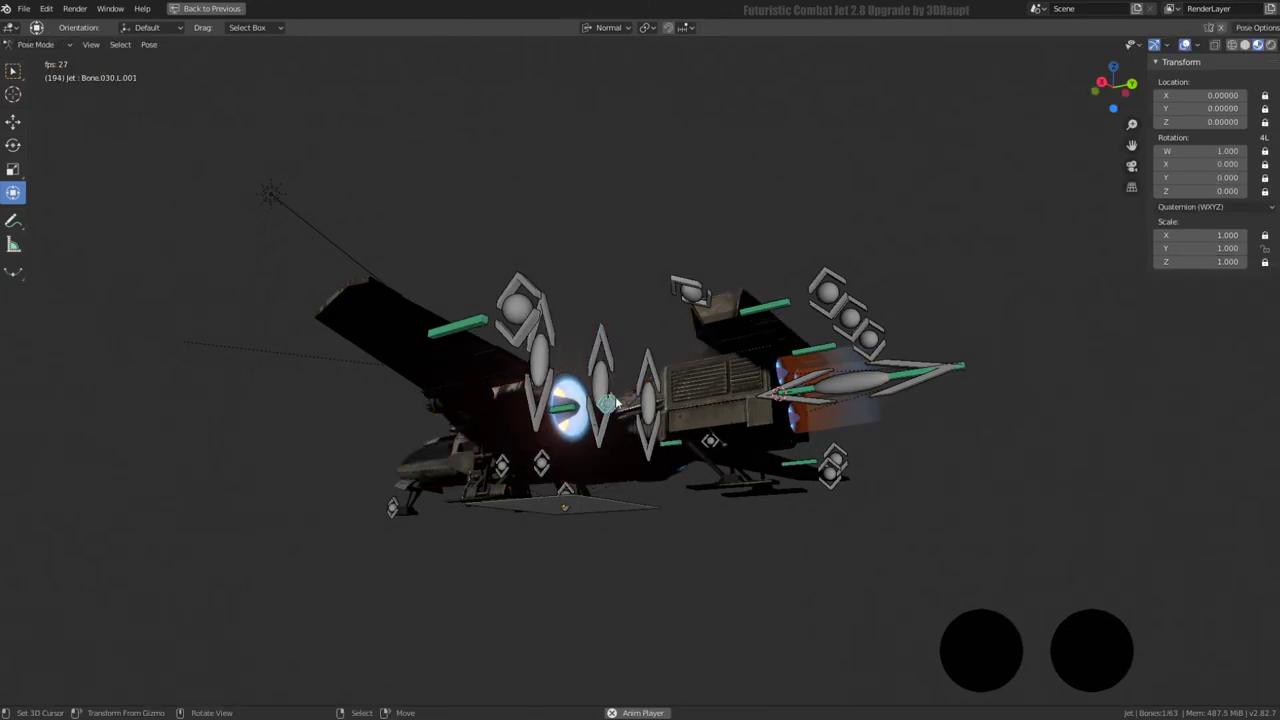
{"action": "key", "text": "s"}
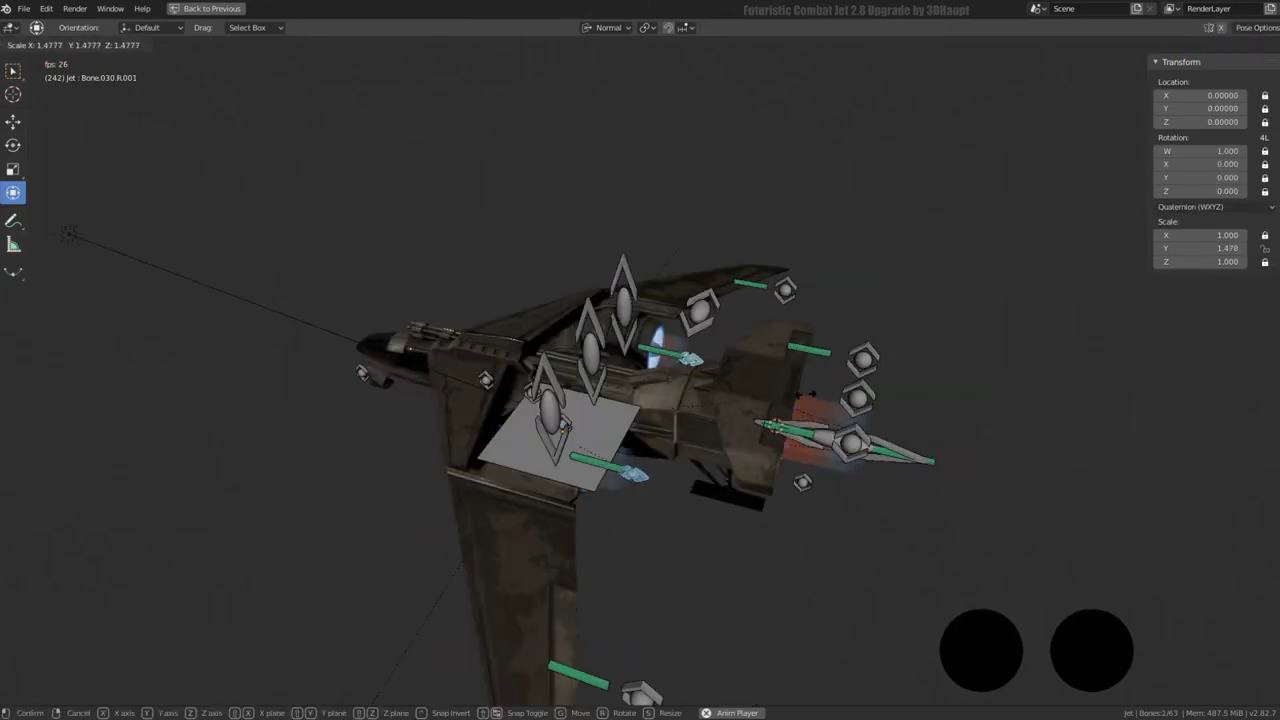
{"action": "left_click", "coordinate": [972, 419]}
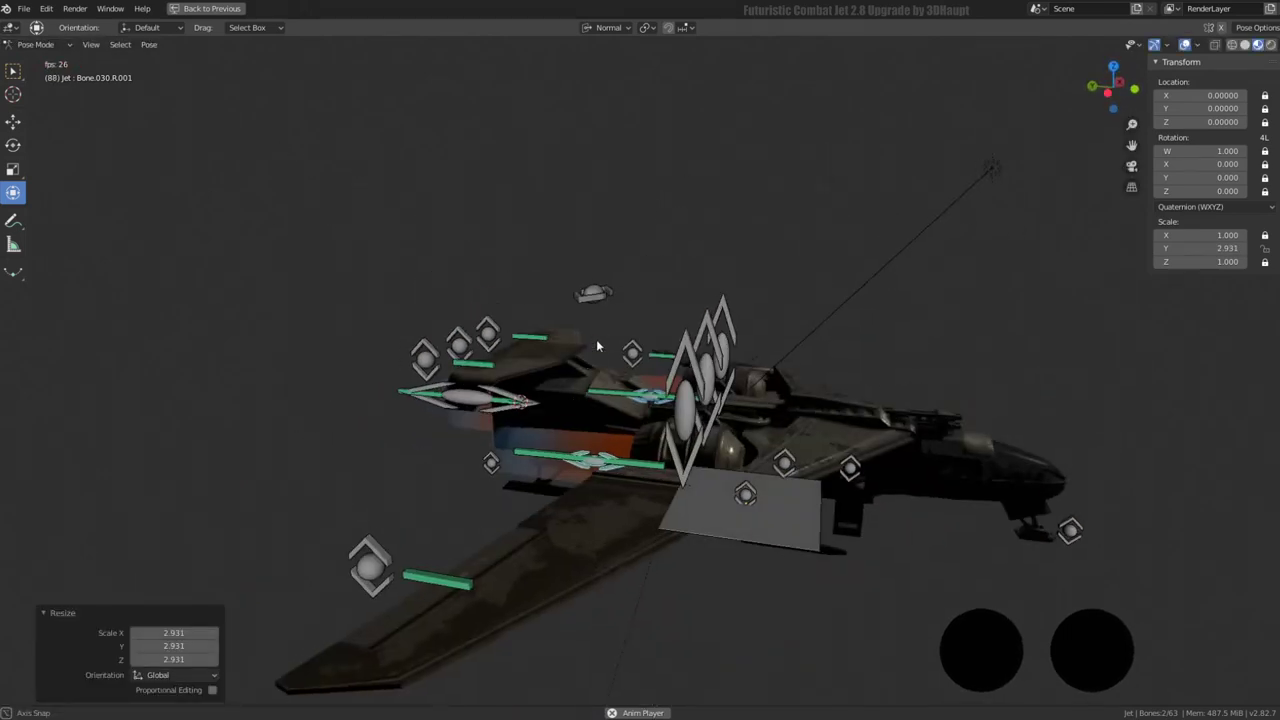
- Stretch Bone.021.L.001, Bone.023.L.001 (Y 2.054) and Bone.030.R.001 lengthwise
{"action": "left_click", "coordinate": [546, 511]}
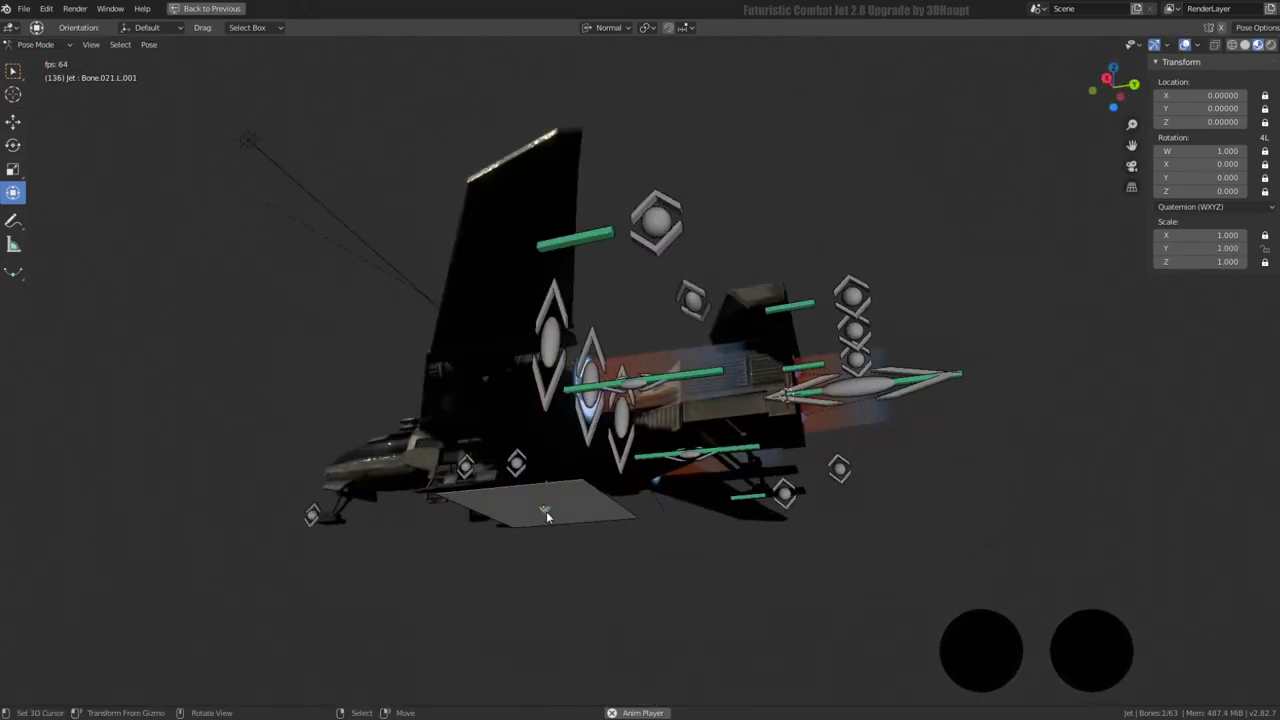
{"action": "key", "text": "s"}
{"action": "left_click", "coordinate": [770, 580]}
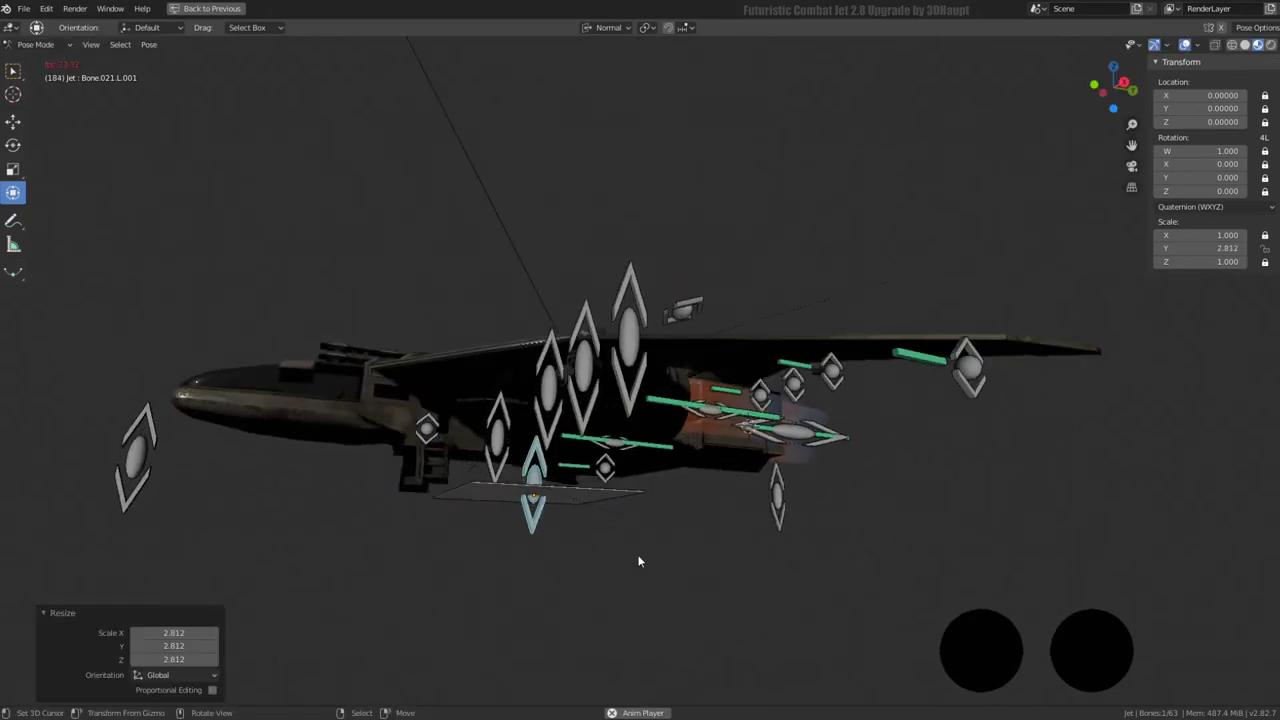
{"action": "left_click", "coordinate": [468, 412]}
{"action": "key", "text": "s"}
{"action": "left_click", "coordinate": [610, 531]}
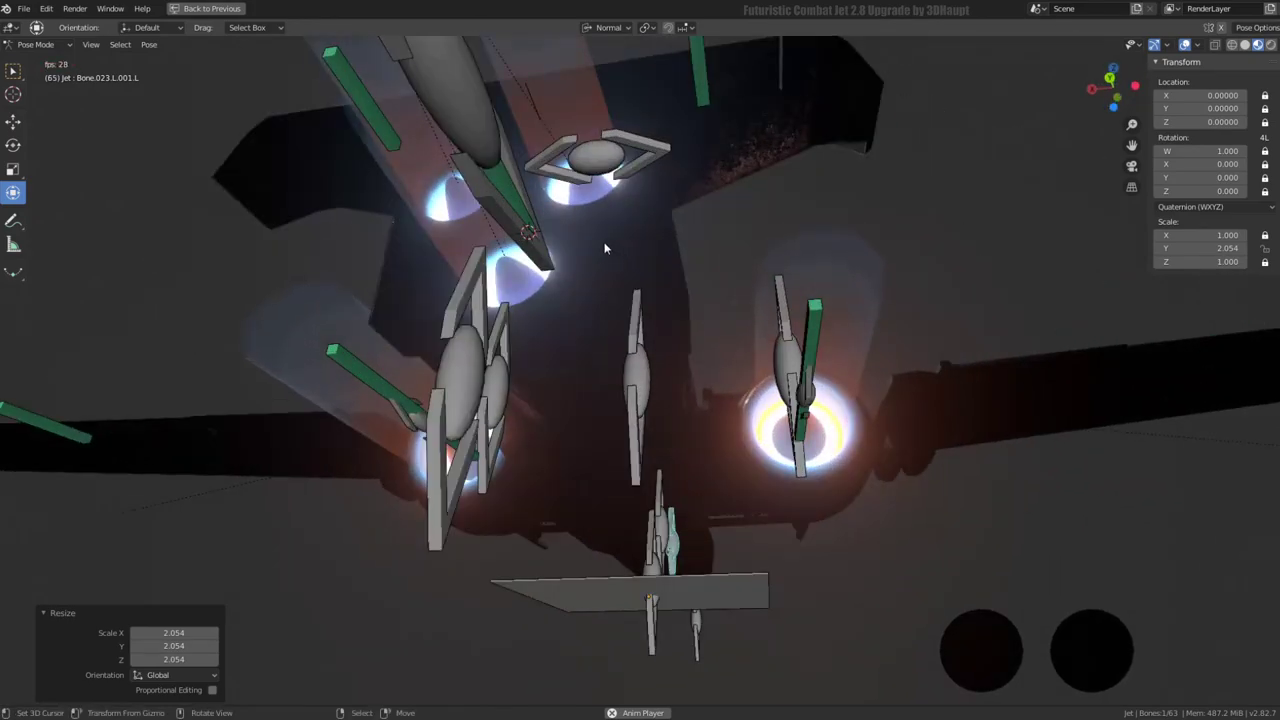
{"action": "mouse_move", "coordinate": [604, 248]}
{"action": "middle_mouse_down"}
{"action": "mouse_move", "coordinate": [561, 323]}
{"action": "mouse_move", "coordinate": [534, 333]}
{"action": "middle_mouse_up"}
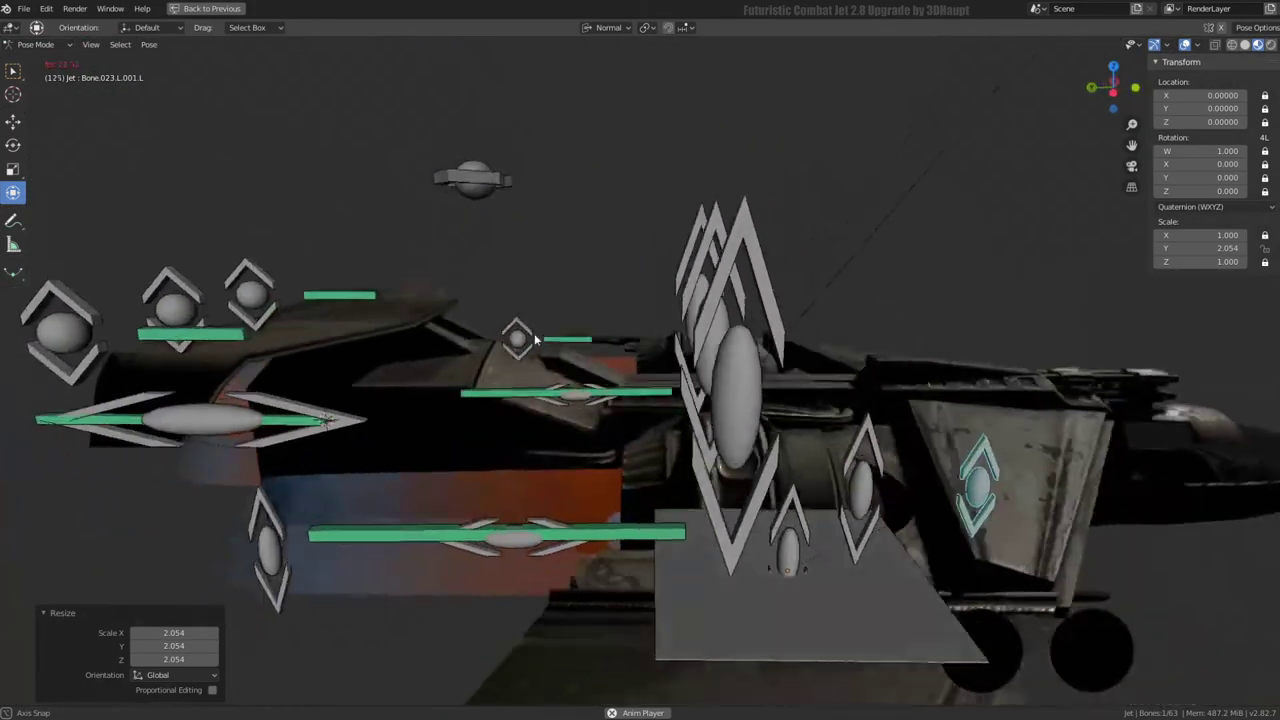
{"action": "left_click", "coordinate": [518, 548]}
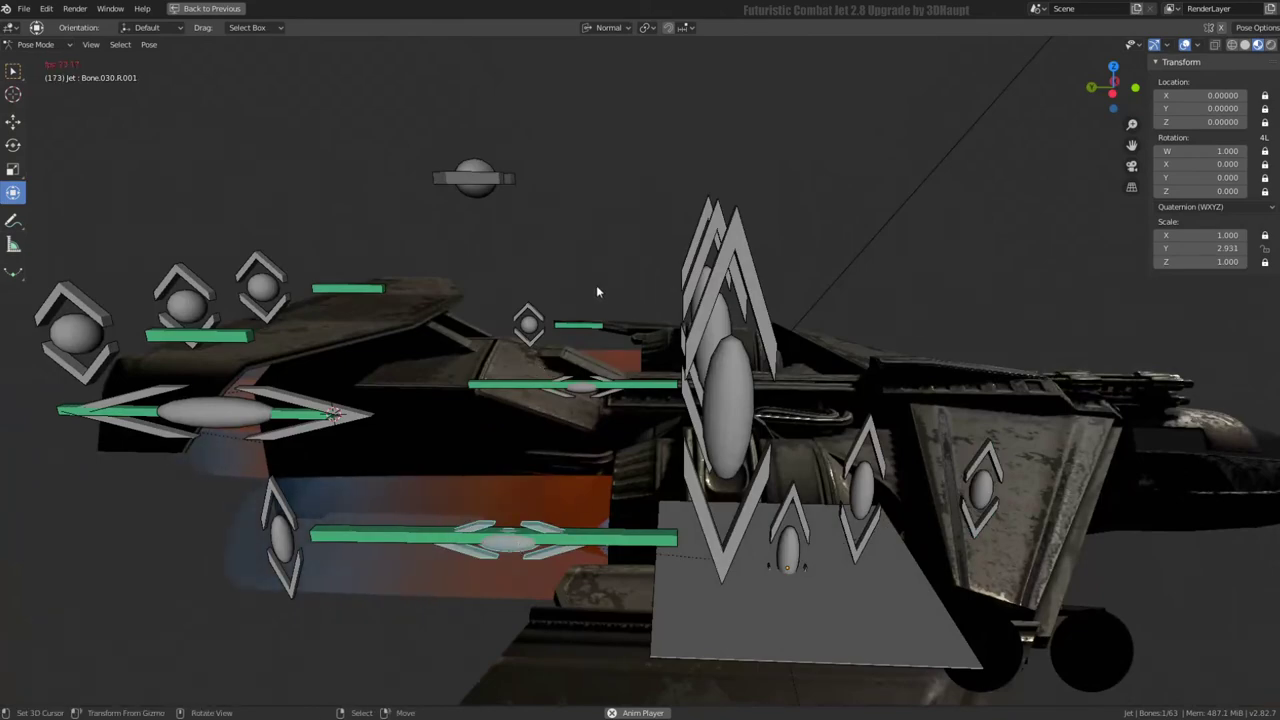
{"action": "left_click", "coordinate": [752, 312]}
- Hide the rig bones and orbit the stretched jet in the restored layout
{"action": "mouse_move", "coordinate": [526, 425]}
{"action": "middle_mouse_down"}
{"action": "mouse_move", "coordinate": [371, 372]}
{"action": "mouse_move", "coordinate": [652, 341]}
{"action": "middle_mouse_up"}
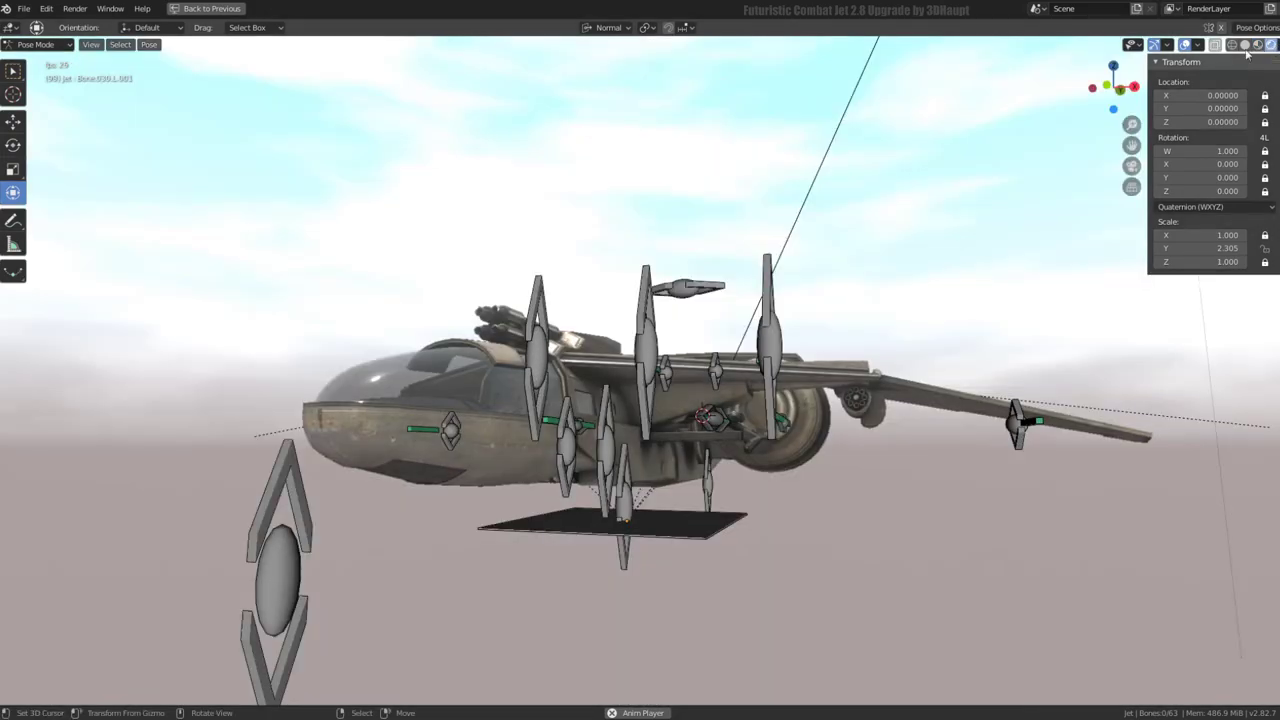
{"action": "mouse_move", "coordinate": [700, 250]}
{"action": "middle_mouse_down"}
{"action": "mouse_move", "coordinate": [642, 184]}
{"action": "mouse_move", "coordinate": [650, 140]}
{"action": "middle_mouse_up"}
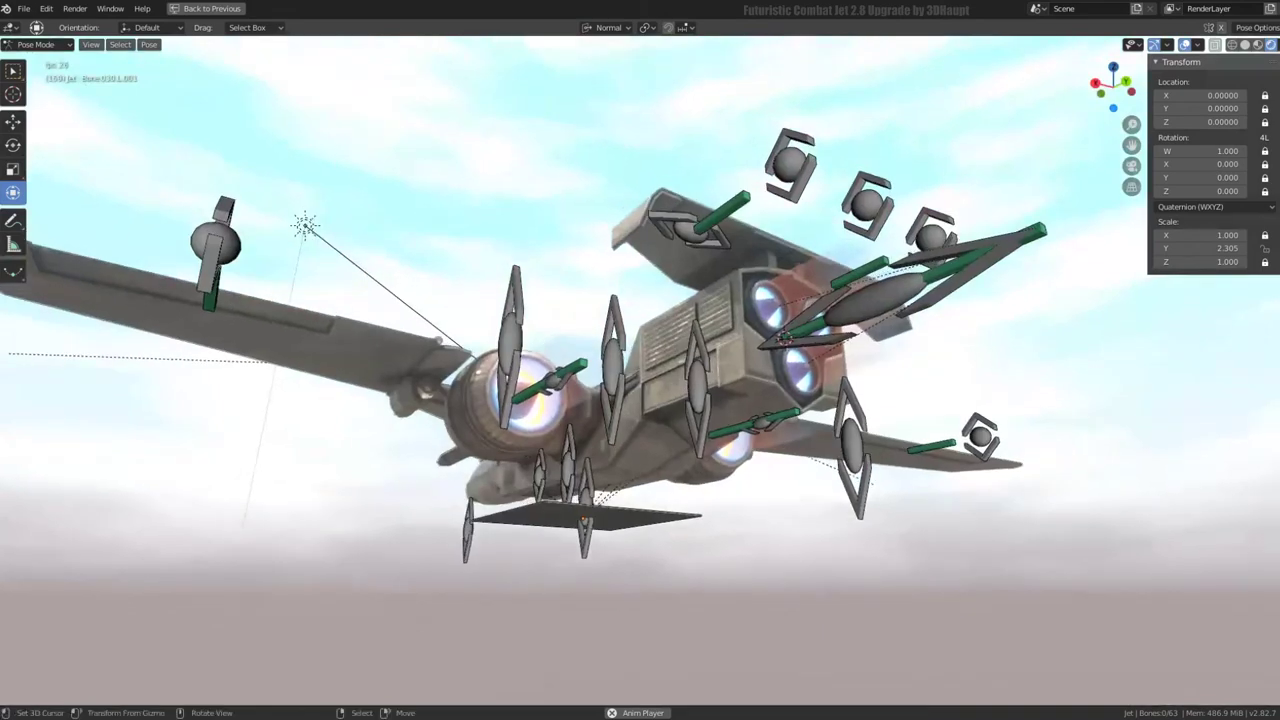
{"action": "left_click", "coordinate": [1190, 45]}
{"action": "mouse_move", "coordinate": [640, 260]}
{"action": "middle_mouse_down"}
{"action": "mouse_move", "coordinate": [599, 228]}
{"action": "mouse_move", "coordinate": [613, 222]}
{"action": "mouse_move", "coordinate": [694, 357]}
{"action": "mouse_move", "coordinate": [770, 407]}
{"action": "mouse_move", "coordinate": [824, 415]}
{"action": "mouse_move", "coordinate": [838, 340]}
{"action": "middle_mouse_up"}
{"action": "scroll", "coordinate": [824, 415], "scroll_direction": "up", "scroll_amount": 4}
{"action": "key", "text": "ctrl+space"}
{"action": "scroll", "coordinate": [655, 257], "scroll_direction": "down", "scroll_amount": 5}
{"action": "mouse_move", "coordinate": [677, 219]}
{"action": "middle_mouse_down"}
{"action": "mouse_move", "coordinate": [739, 219]}
{"action": "mouse_move", "coordinate": [700, 295]}
{"action": "mouse_move", "coordinate": [1062, 312]}
{"action": "middle_mouse_up"}
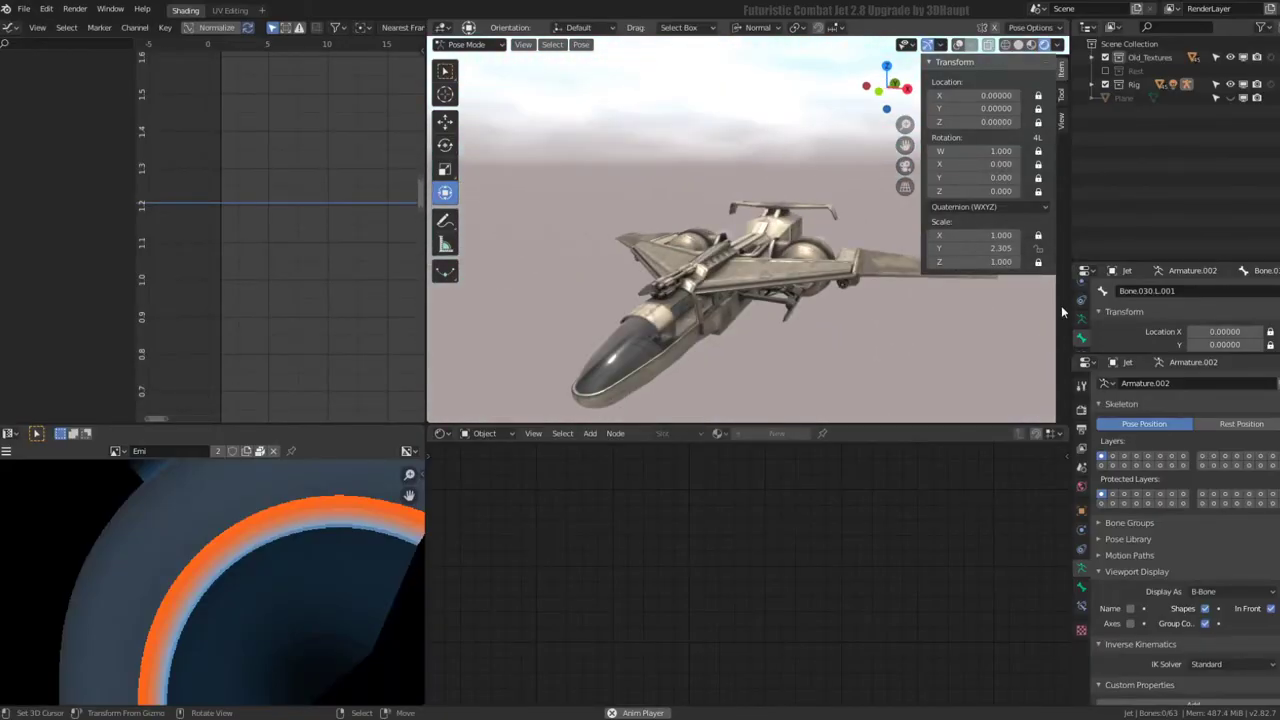
- Browse the Scene, Output, View Layer and Render properties, toggling Sampling
{"action": "left_click", "coordinate": [1081, 469]}
{"action": "left_click", "coordinate": [1081, 430]}
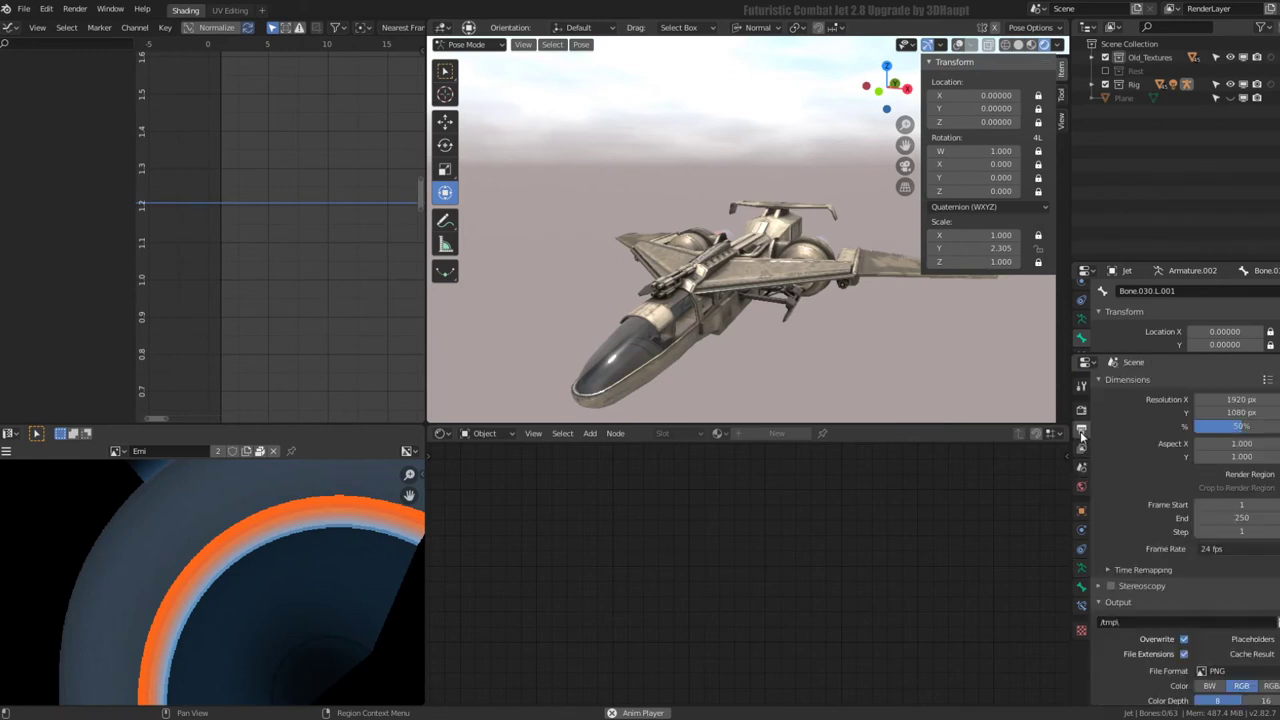
{"action": "left_click", "coordinate": [1082, 451]}
{"action": "left_click", "coordinate": [1081, 410]}
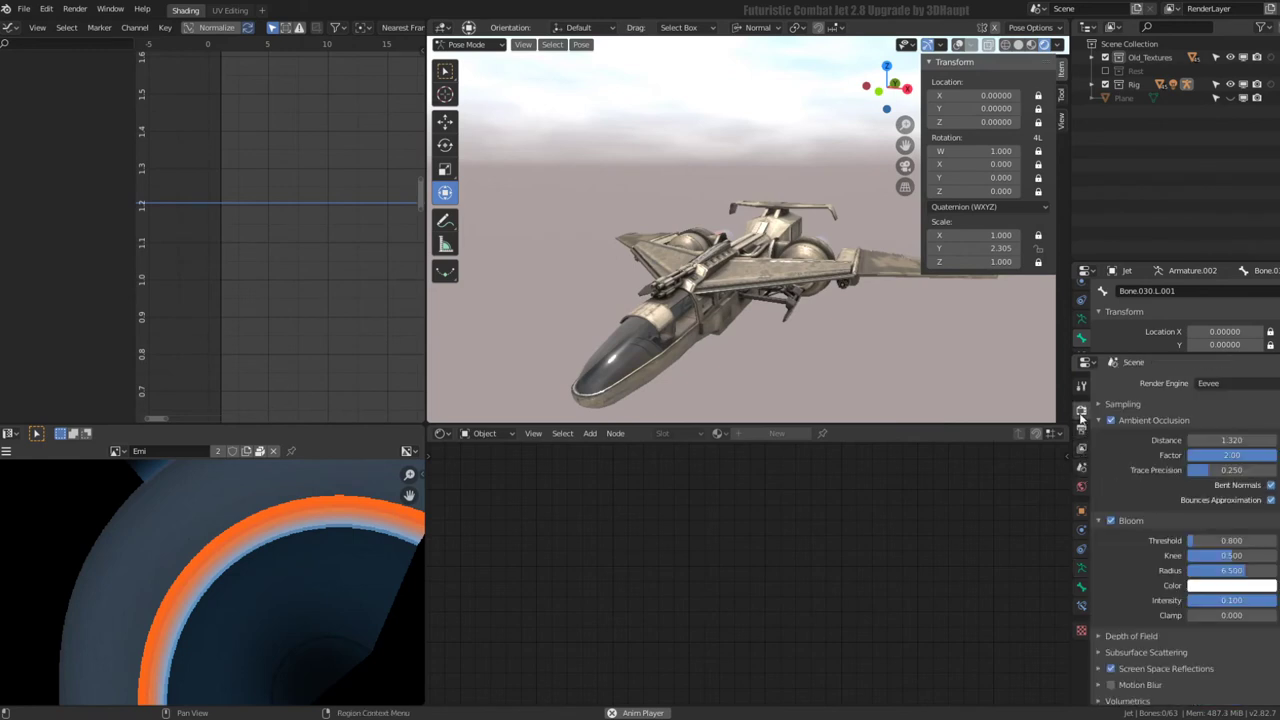
{"action": "left_click", "coordinate": [1167, 403]}
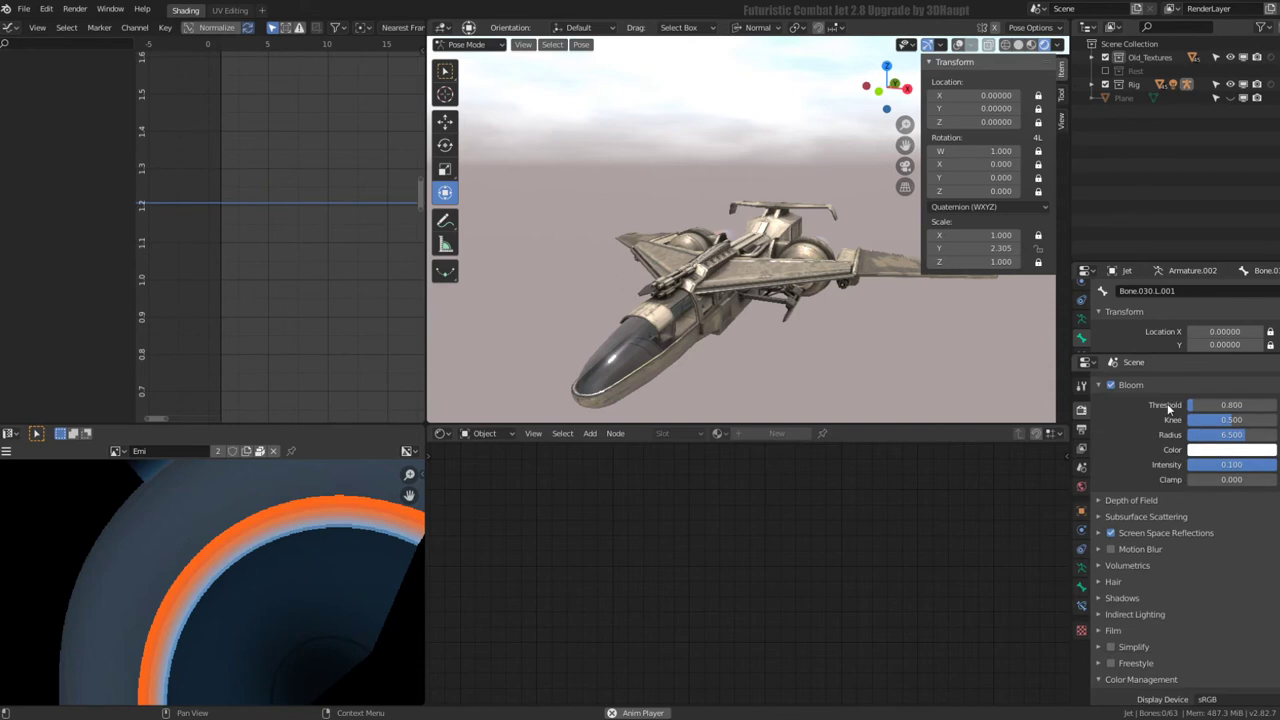
{"action": "left_click", "coordinate": [1167, 403]}
{"action": "scroll", "coordinate": [1141, 439], "scroll_direction": "down", "scroll_amount": 3}
{"action": "scroll", "coordinate": [1151, 463], "scroll_direction": "down", "scroll_amount": 3}
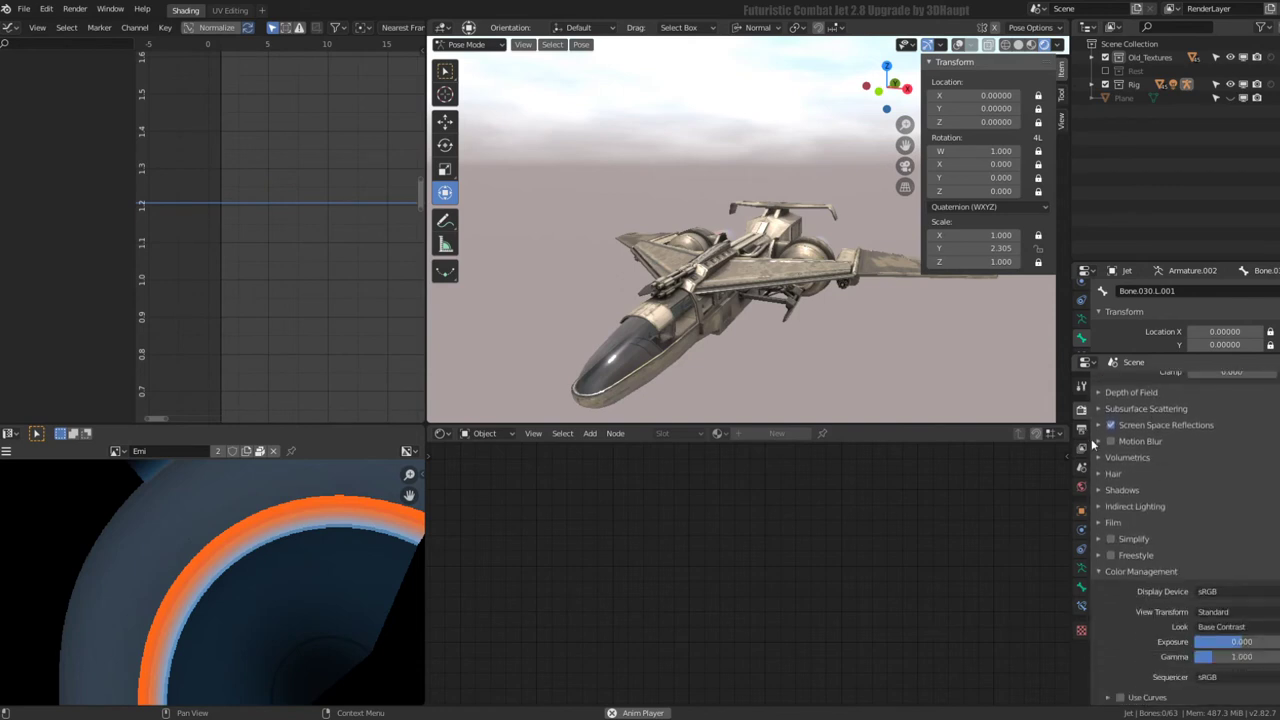
{"action": "left_click", "coordinate": [1082, 448]}
- Lower the World Strength from 1.000 to 0.020 and view the glowing engine
{"action": "left_click", "coordinate": [1082, 487]}
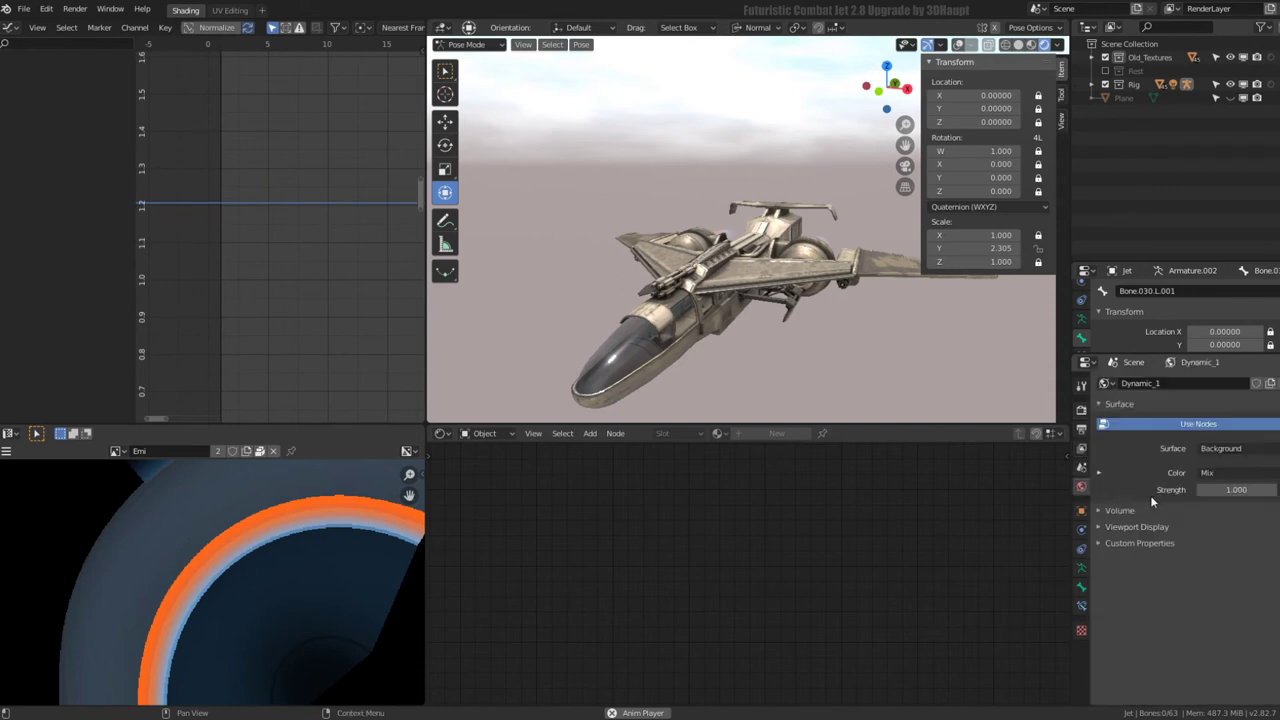
{"action": "mouse_move", "coordinate": [1262, 489]}
{"action": "left_mouse_down"}
{"action": "mouse_move", "coordinate": [1210, 489]}
{"action": "mouse_move", "coordinate": [1236, 489]}
{"action": "left_mouse_up"}
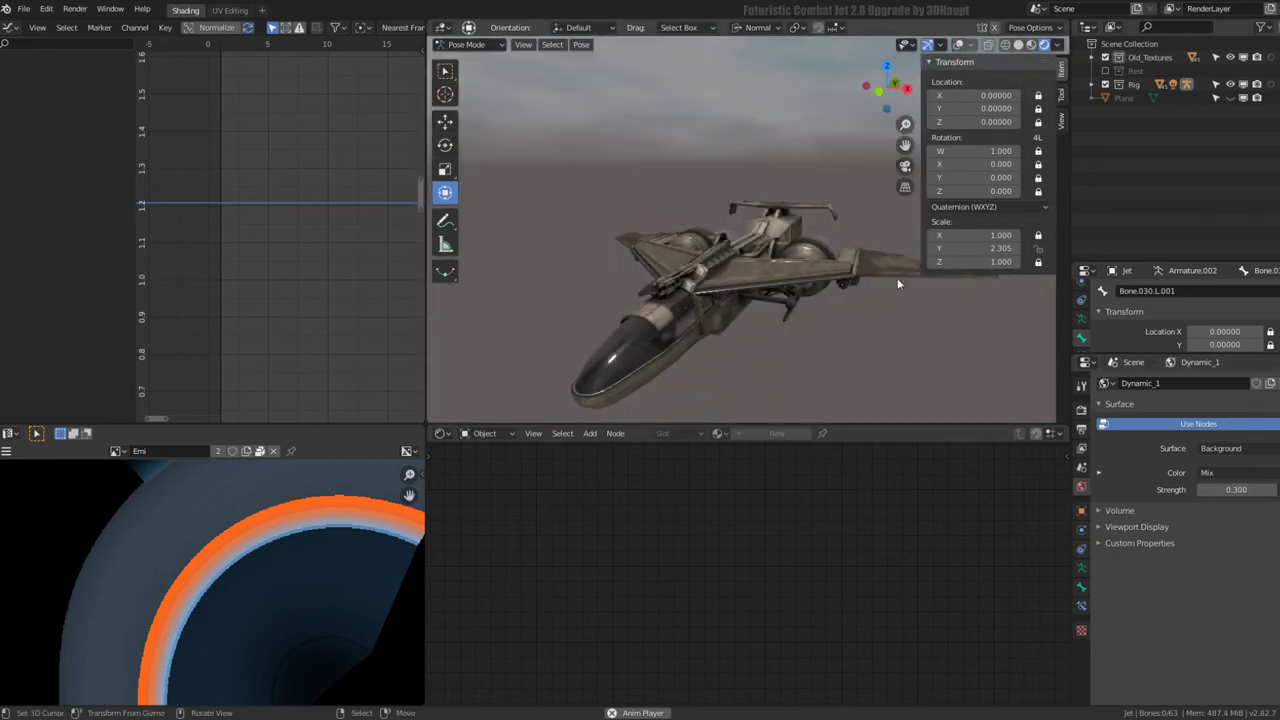
{"action": "middle_click_drag", "start_coordinate": [760, 300], "coordinate": [658, 178]}
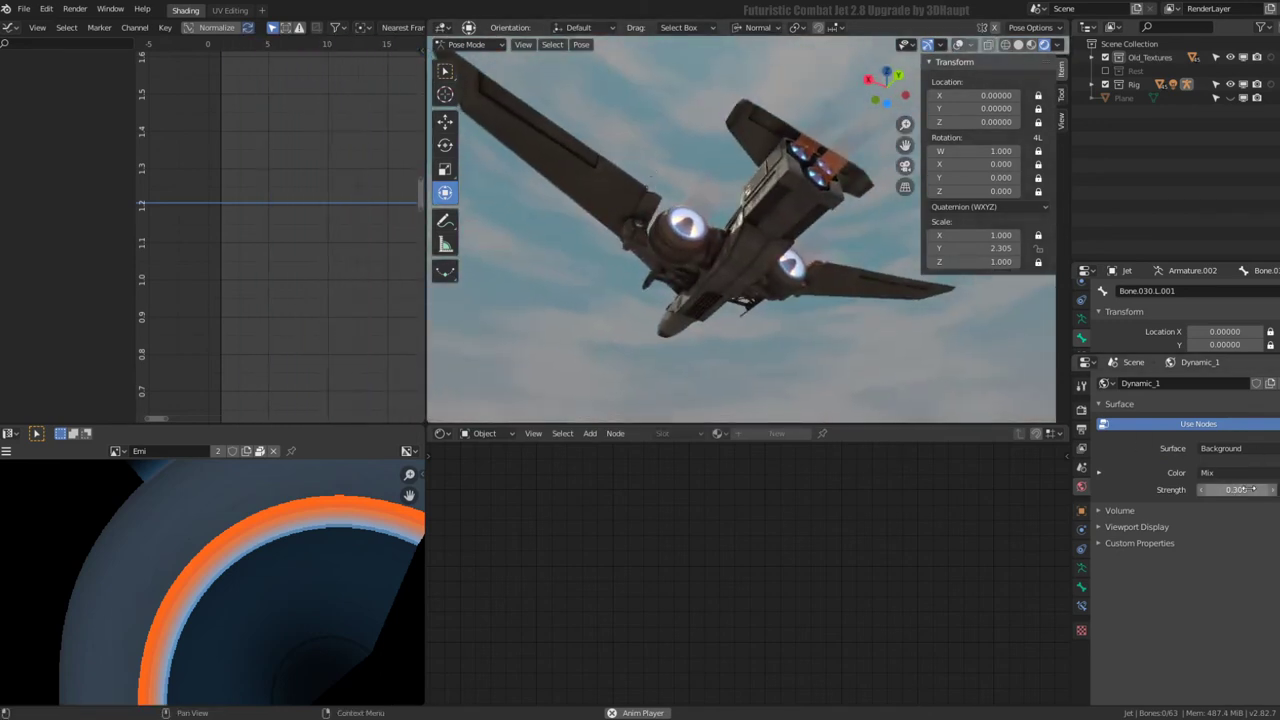
{"action": "left_click_drag", "start_coordinate": [1236, 489], "coordinate": [1210, 489]}
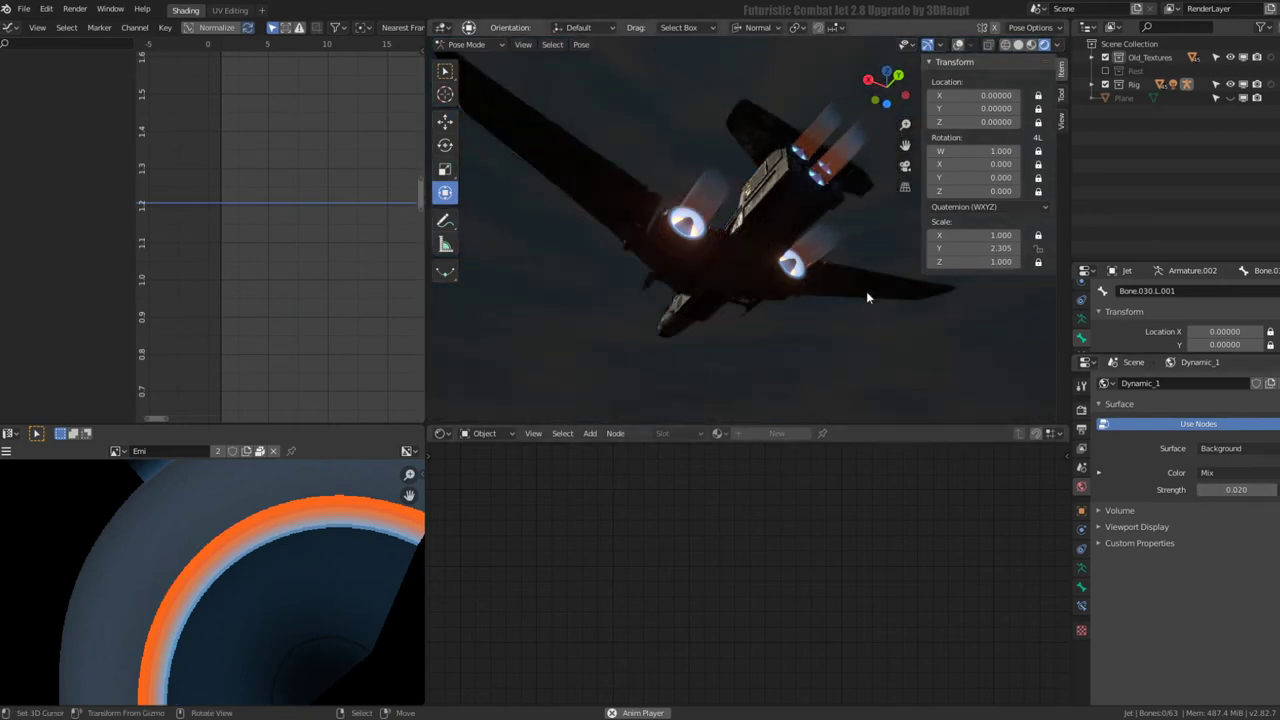
{"action": "mouse_move", "coordinate": [867, 297]}
{"action": "middle_mouse_down"}
{"action": "mouse_move", "coordinate": [955, 402]}
{"action": "mouse_move", "coordinate": [961, 46]}
{"action": "middle_mouse_up"}
{"action": "mouse_move", "coordinate": [897, 346]}
{"action": "middle_mouse_down"}
{"action": "mouse_move", "coordinate": [763, 271]}
{"action": "mouse_move", "coordinate": [762, 245]}
{"action": "mouse_move", "coordinate": [686, 223]}
{"action": "mouse_move", "coordinate": [680, 143]}
{"action": "mouse_move", "coordinate": [705, 170]}
{"action": "mouse_move", "coordinate": [673, 199]}
{"action": "middle_mouse_up"}
- Select Jet.015 and bring its material's Value node into view
{"action": "key", "text": "ctrl+Tab"}
{"action": "left_click", "coordinate": [673, 199]}
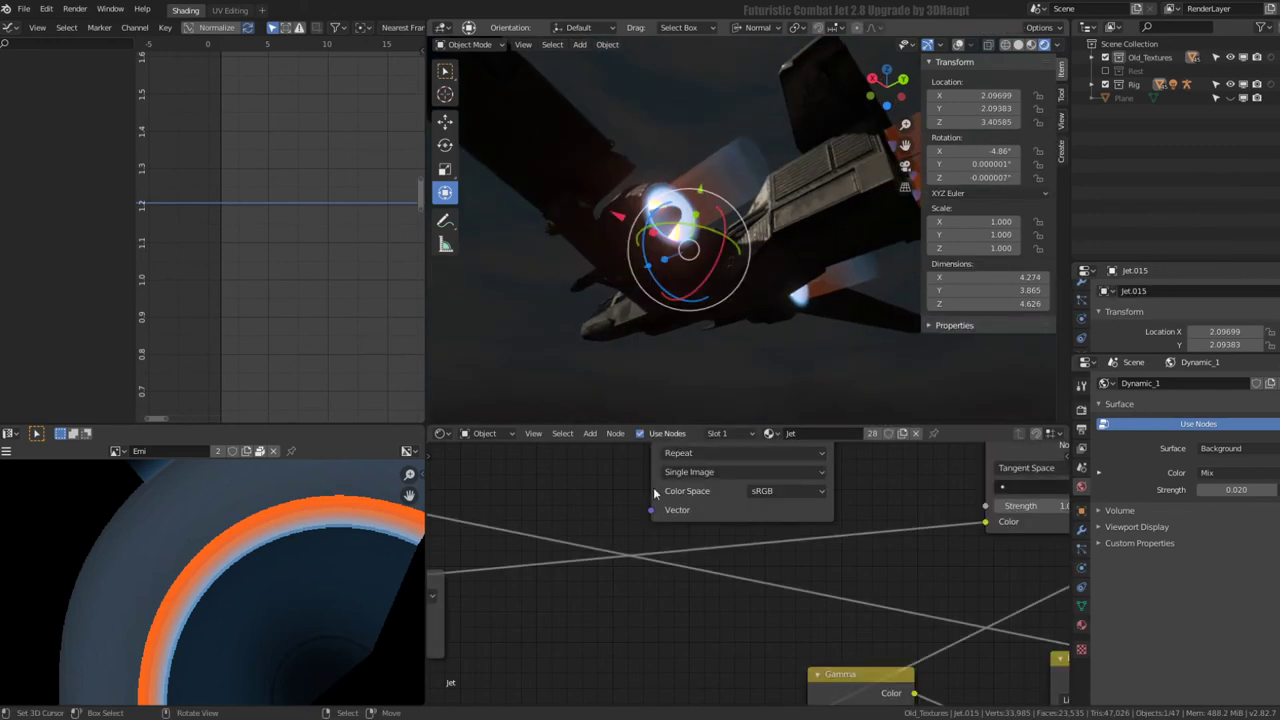
{"action": "mouse_move", "coordinate": [653, 487]}
{"action": "middle_mouse_down"}
{"action": "mouse_move", "coordinate": [762, 634]}
{"action": "mouse_move", "coordinate": [819, 596]}
{"action": "mouse_move", "coordinate": [768, 540]}
{"action": "mouse_move", "coordinate": [634, 633]}
{"action": "middle_mouse_up"}
{"action": "scroll", "coordinate": [766, 531], "scroll_direction": "down", "scroll_amount": 2}
{"action": "scroll", "coordinate": [768, 540], "scroll_direction": "down", "scroll_amount": 3}
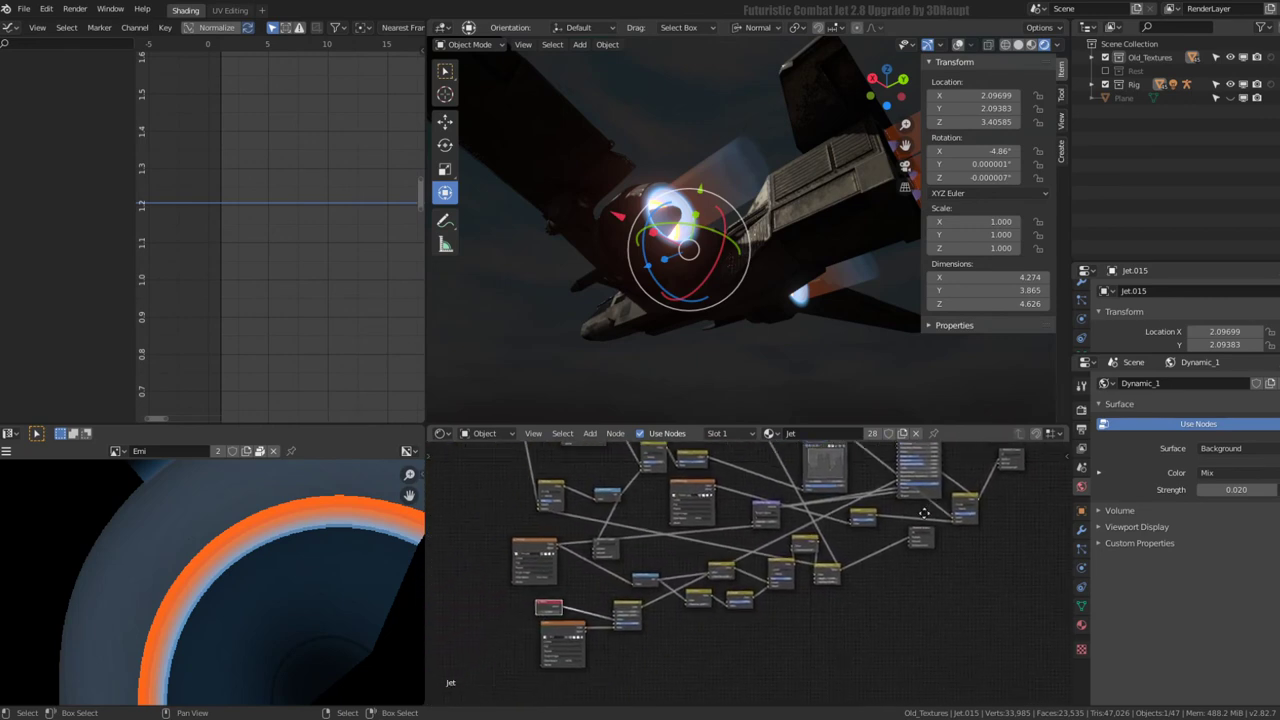
{"action": "scroll", "coordinate": [816, 583], "scroll_direction": "up", "scroll_amount": 2}
{"action": "scroll", "coordinate": [840, 575], "scroll_direction": "up", "scroll_amount": 2}
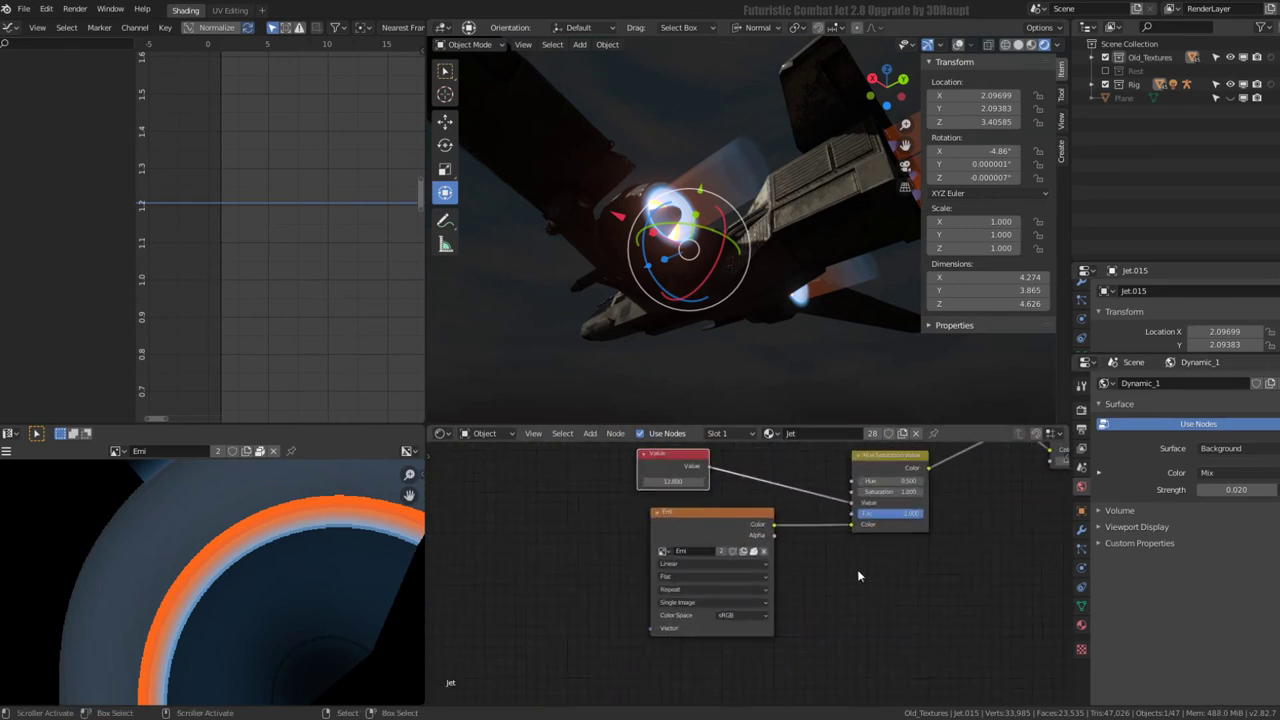
{"action": "scroll", "coordinate": [870, 572], "scroll_direction": "up", "scroll_amount": 2}
{"action": "scroll", "coordinate": [878, 578], "scroll_direction": "up", "scroll_amount": 2}
{"action": "middle_click_drag", "start_coordinate": [691, 640], "coordinate": [540, 548]}
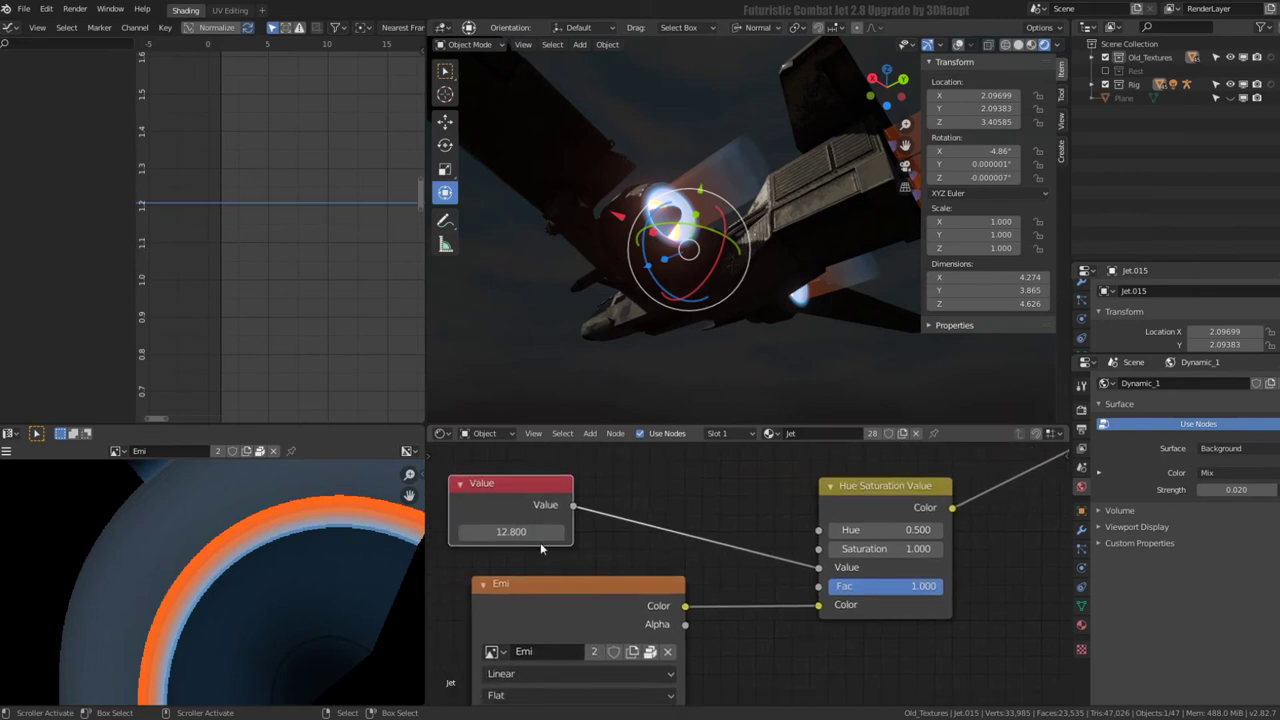
- Raise the glow Value and play the animation to inspect the engines
{"action": "left_click_drag", "start_coordinate": [511, 531], "coordinate": [560, 531]}
{"action": "mouse_move", "coordinate": [600, 300]}
{"action": "middle_mouse_down"}
{"action": "mouse_move", "coordinate": [624, 209]}
{"action": "mouse_move", "coordinate": [573, 209]}
{"action": "middle_mouse_up"}
{"action": "key", "text": "space"}
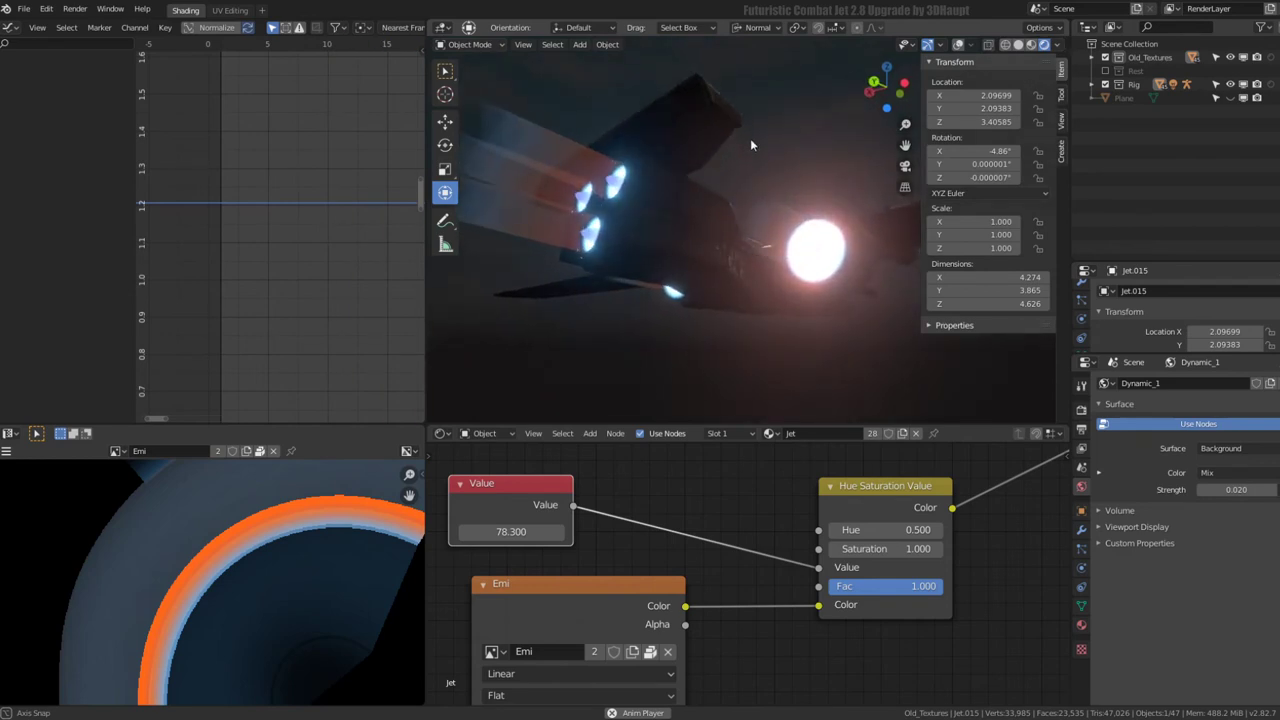
{"action": "mouse_move", "coordinate": [750, 138]}
{"action": "middle_mouse_down"}
{"action": "mouse_move", "coordinate": [681, 150]}
{"action": "mouse_move", "coordinate": [602, 189]}
{"action": "mouse_move", "coordinate": [681, 262]}
{"action": "mouse_move", "coordinate": [795, 201]}
{"action": "mouse_move", "coordinate": [810, 151]}
{"action": "mouse_move", "coordinate": [852, 128]}
{"action": "mouse_move", "coordinate": [736, 160]}
{"action": "middle_mouse_up"}
- Lower the Value to 2.400 and orbit around the glowing engines
{"action": "middle_click_drag", "start_coordinate": [591, 547], "coordinate": [673, 531]}
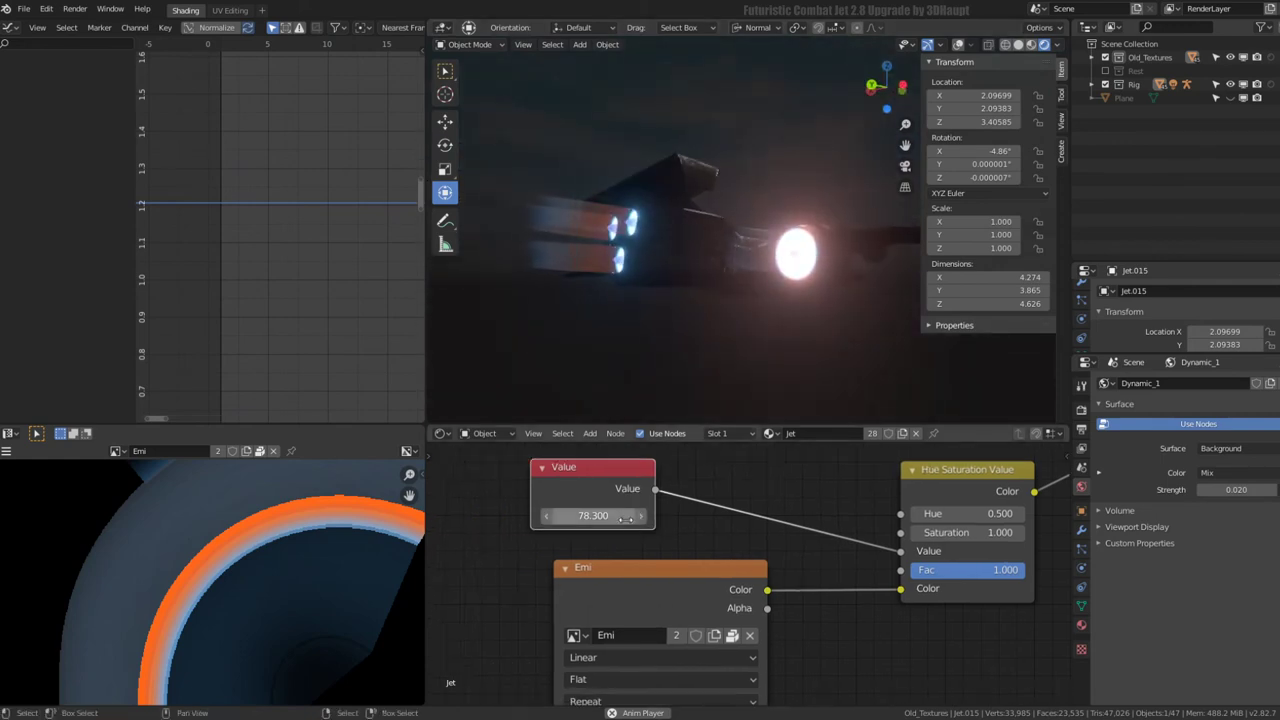
{"action": "left_click_drag", "start_coordinate": [600, 515], "coordinate": [560, 515]}
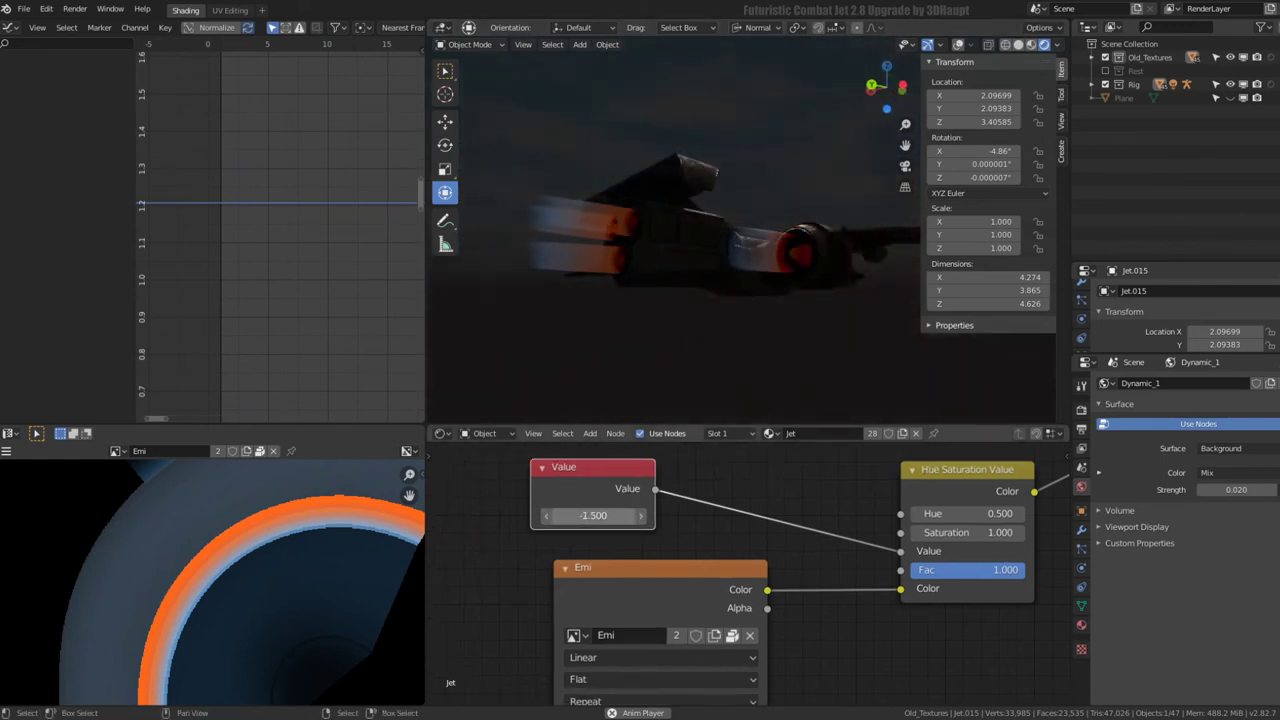
{"action": "left_click_drag", "start_coordinate": [593, 515], "coordinate": [600, 515]}
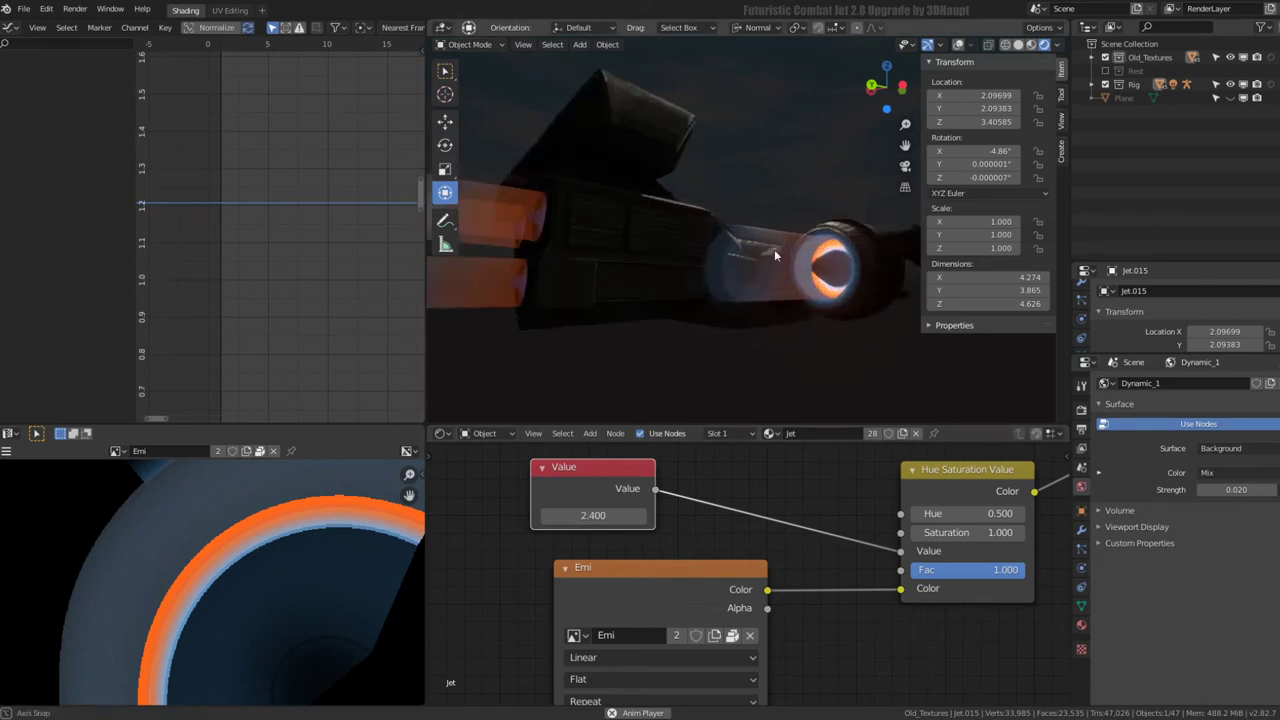
{"action": "middle_click_drag", "start_coordinate": [774, 249], "coordinate": [866, 246]}
{"action": "mouse_move", "coordinate": [713, 252]}
{"action": "middle_mouse_down"}
{"action": "mouse_move", "coordinate": [802, 208]}
{"action": "mouse_move", "coordinate": [762, 243]}
{"action": "mouse_move", "coordinate": [760, 366]}
{"action": "mouse_move", "coordinate": [720, 309]}
{"action": "mouse_move", "coordinate": [727, 205]}
{"action": "mouse_move", "coordinate": [744, 192]}
{"action": "mouse_move", "coordinate": [720, 175]}
{"action": "mouse_move", "coordinate": [717, 194]}
{"action": "mouse_move", "coordinate": [680, 214]}
{"action": "mouse_move", "coordinate": [766, 162]}
{"action": "middle_mouse_up"}
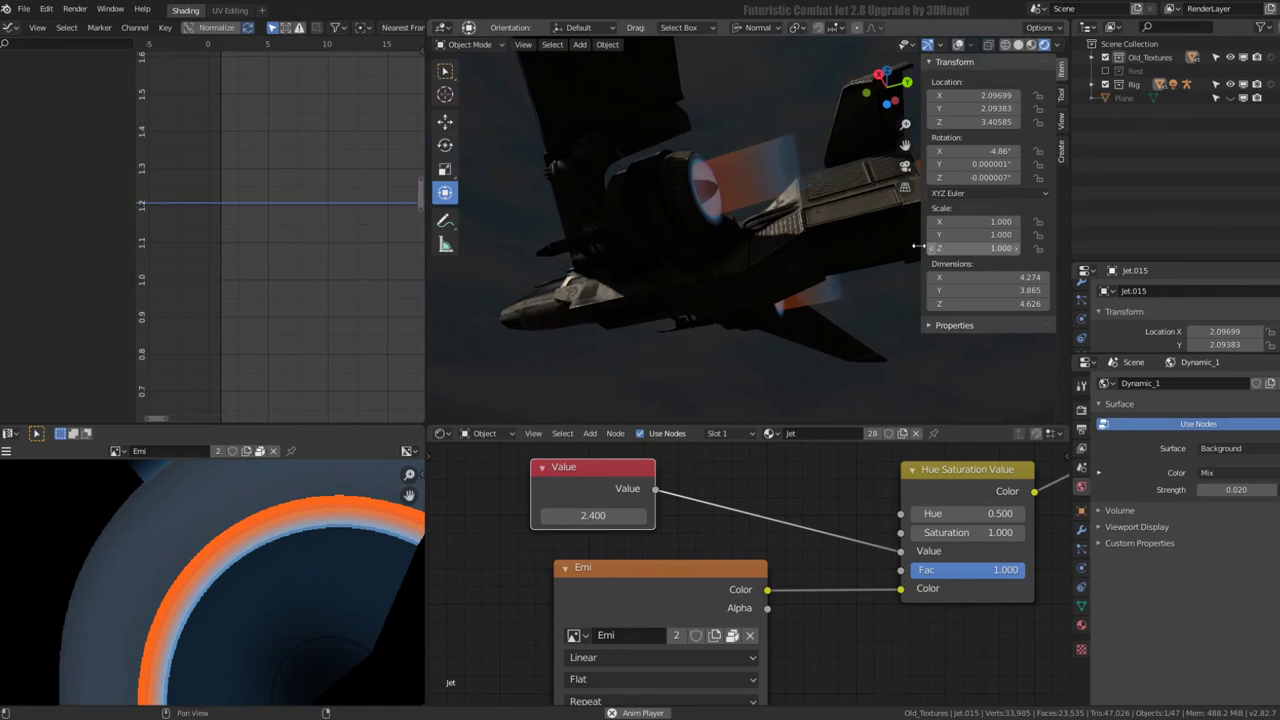
{"action": "mouse_move", "coordinate": [960, 244]}
{"action": "middle_mouse_down"}
{"action": "mouse_move", "coordinate": [636, 209]}
{"action": "mouse_move", "coordinate": [525, 238]}
{"action": "mouse_move", "coordinate": [708, 172]}
{"action": "mouse_move", "coordinate": [767, 194]}
{"action": "mouse_move", "coordinate": [688, 104]}
{"action": "mouse_move", "coordinate": [481, 228]}
{"action": "mouse_move", "coordinate": [447, 267]}
{"action": "mouse_move", "coordinate": [652, 224]}
{"action": "middle_mouse_up"}
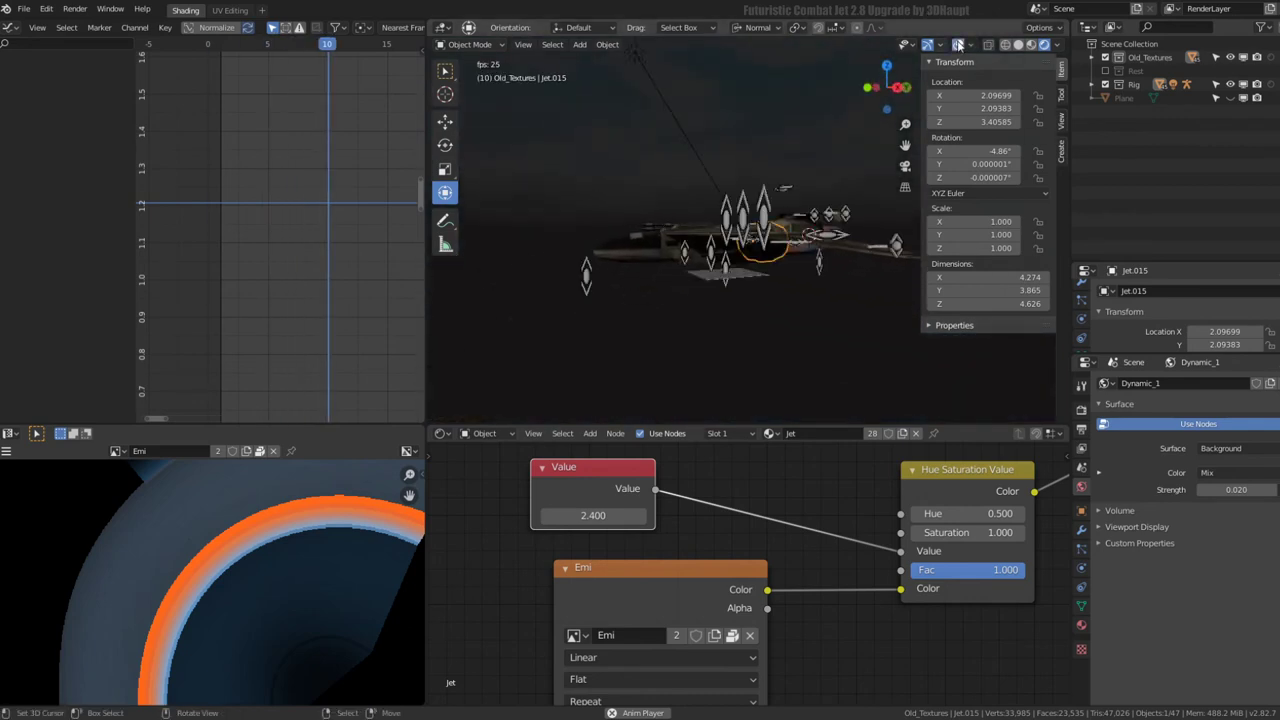
- Set the world background Strength to 1.000, then switch from Pose Mode to Object Mode
{"action": "left_click", "coordinate": [768, 194]}
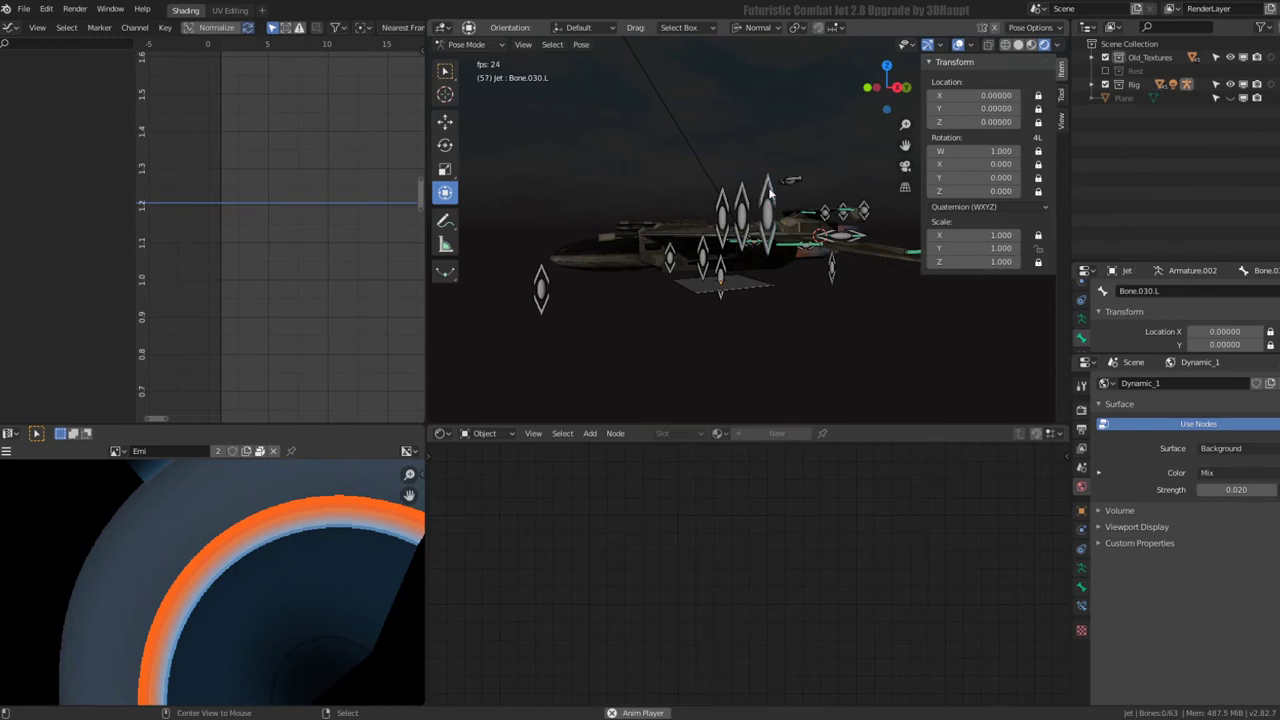
{"action": "key", "text": "a"}
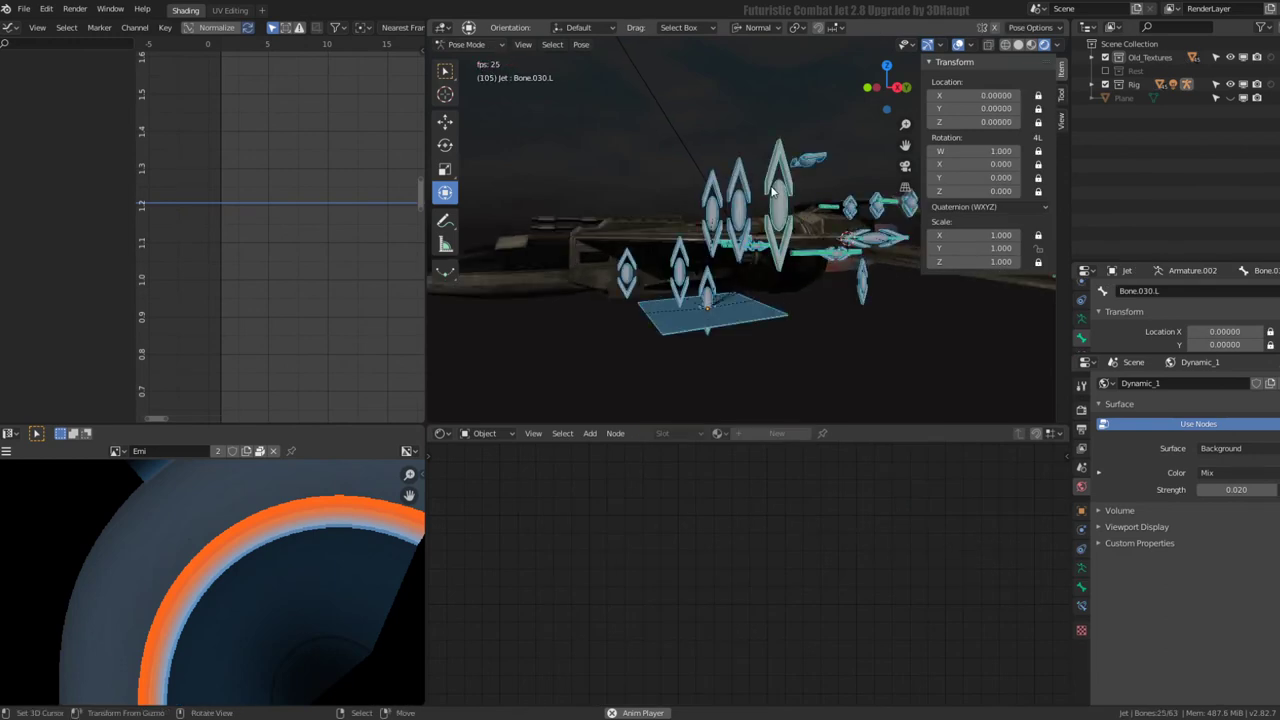
{"action": "mouse_move", "coordinate": [767, 174]}
{"action": "middle_mouse_down"}
{"action": "mouse_move", "coordinate": [654, 157]}
{"action": "mouse_move", "coordinate": [716, 243]}
{"action": "mouse_move", "coordinate": [643, 238]}
{"action": "mouse_move", "coordinate": [801, 284]}
{"action": "middle_mouse_up"}
{"action": "key", "text": "alt+a"}
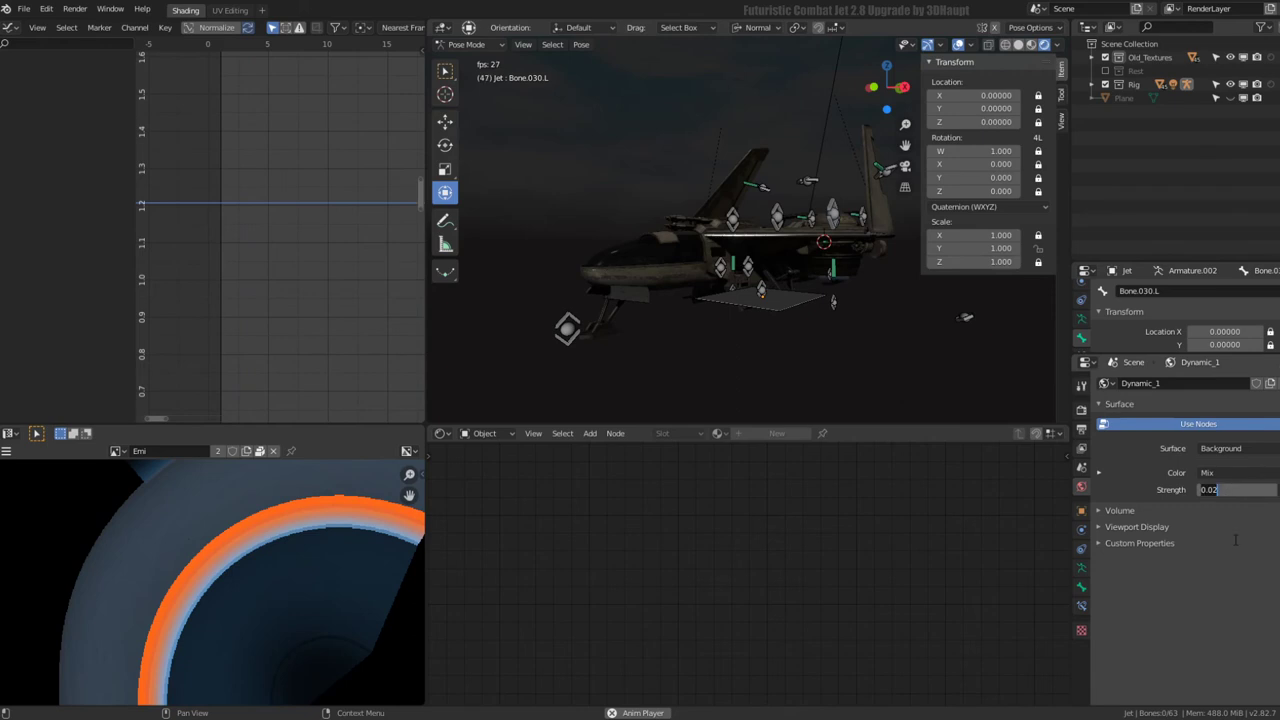
{"action": "type", "text": "1"}
{"action": "key", "text": "Return"}
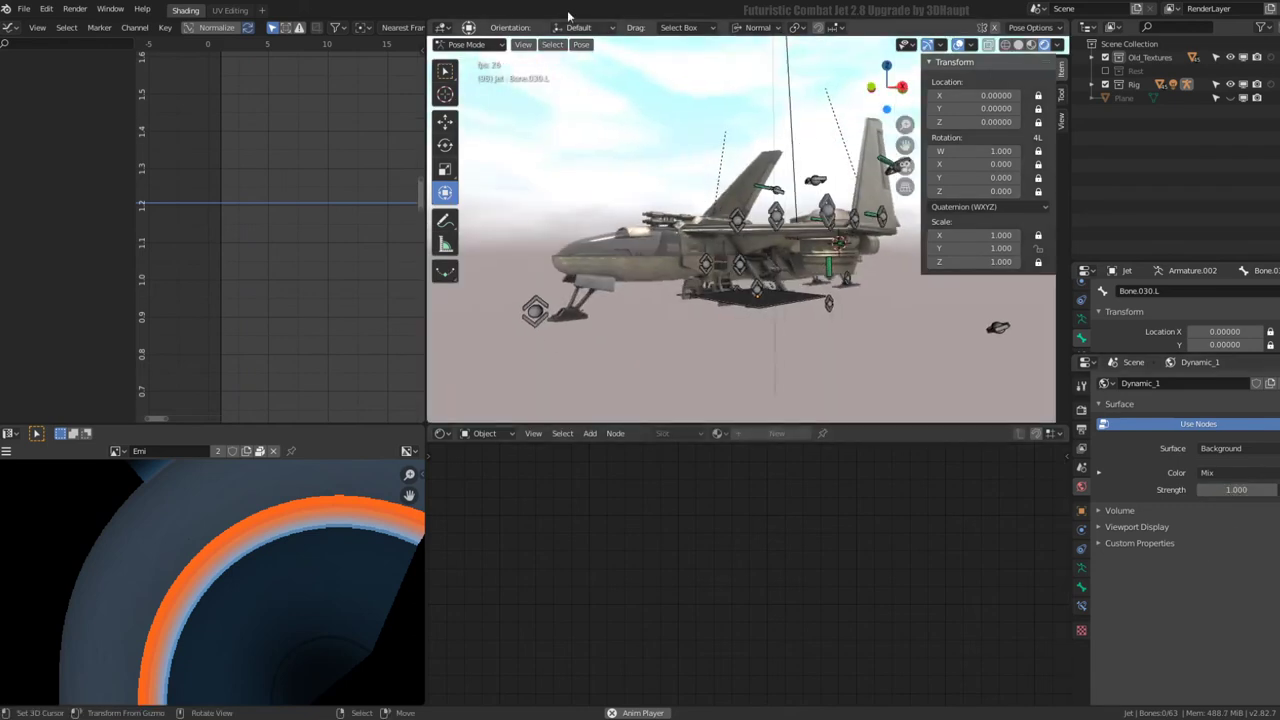
{"action": "left_click", "coordinate": [476, 61]}
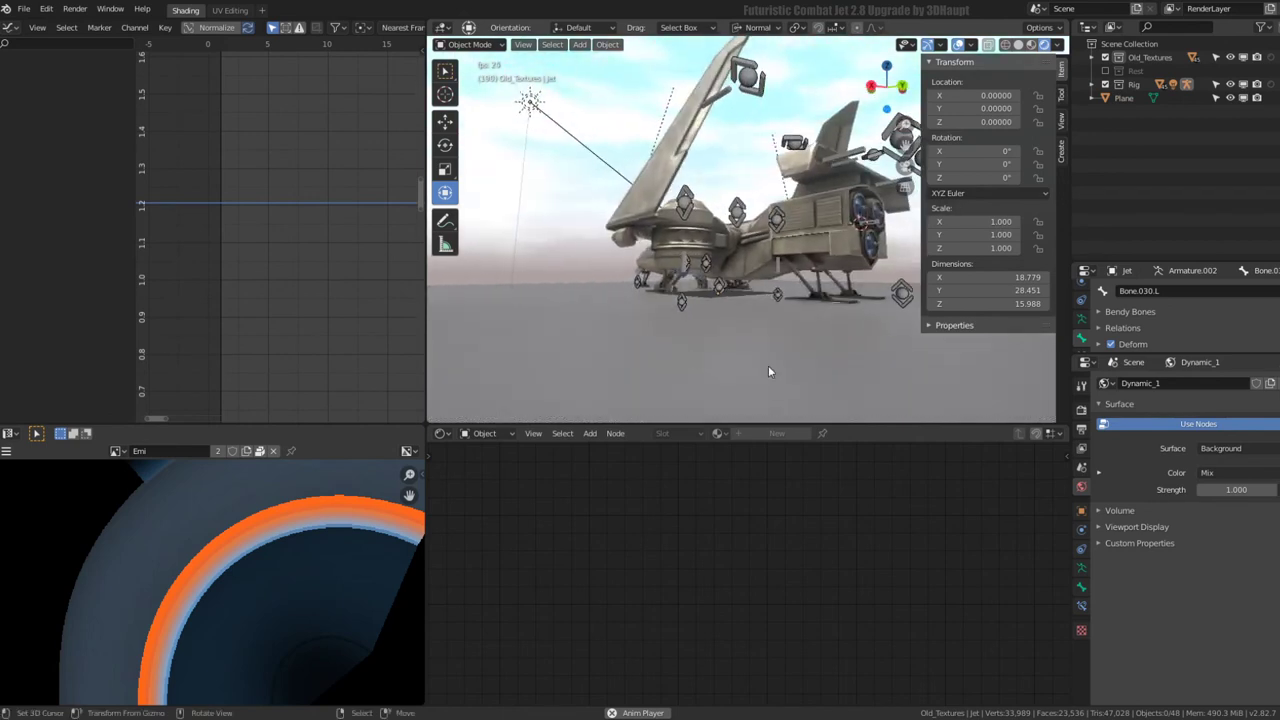
- Give the ground plane's Principled BSDF Metallic 0.732 and Roughness 0.277
{"action": "left_click", "coordinate": [787, 347]}
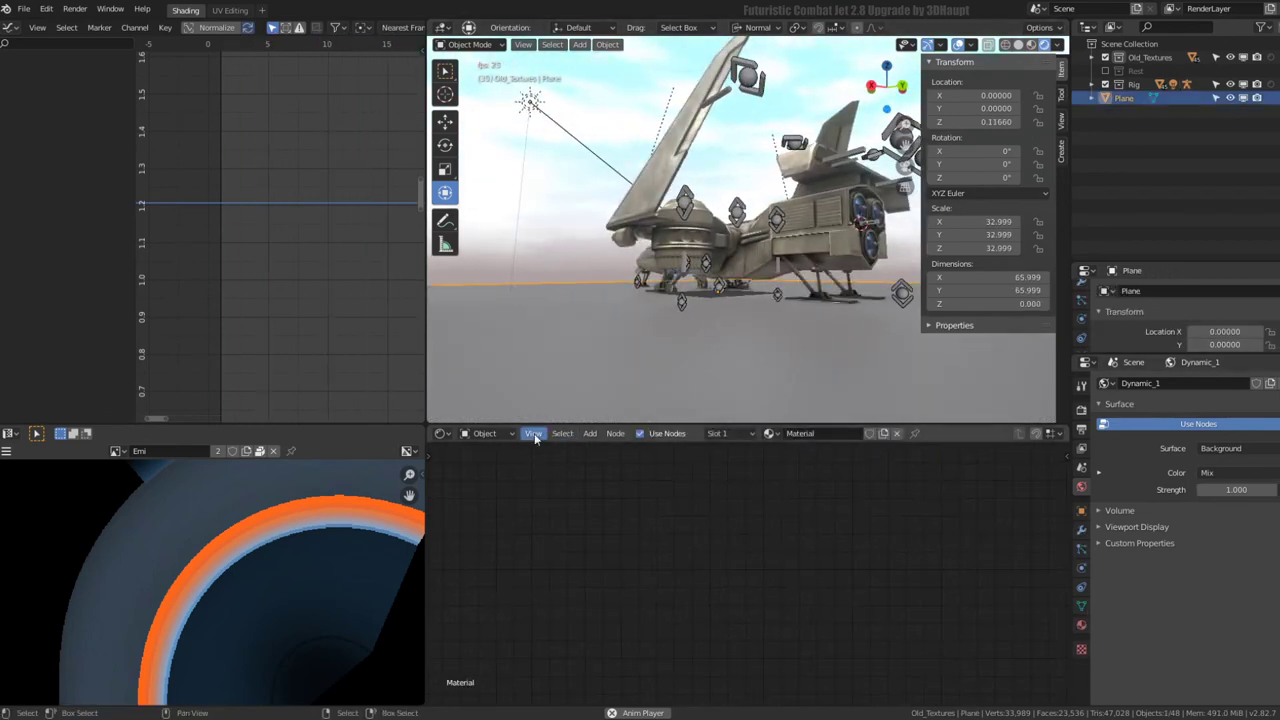
{"action": "left_click", "coordinate": [566, 552]}
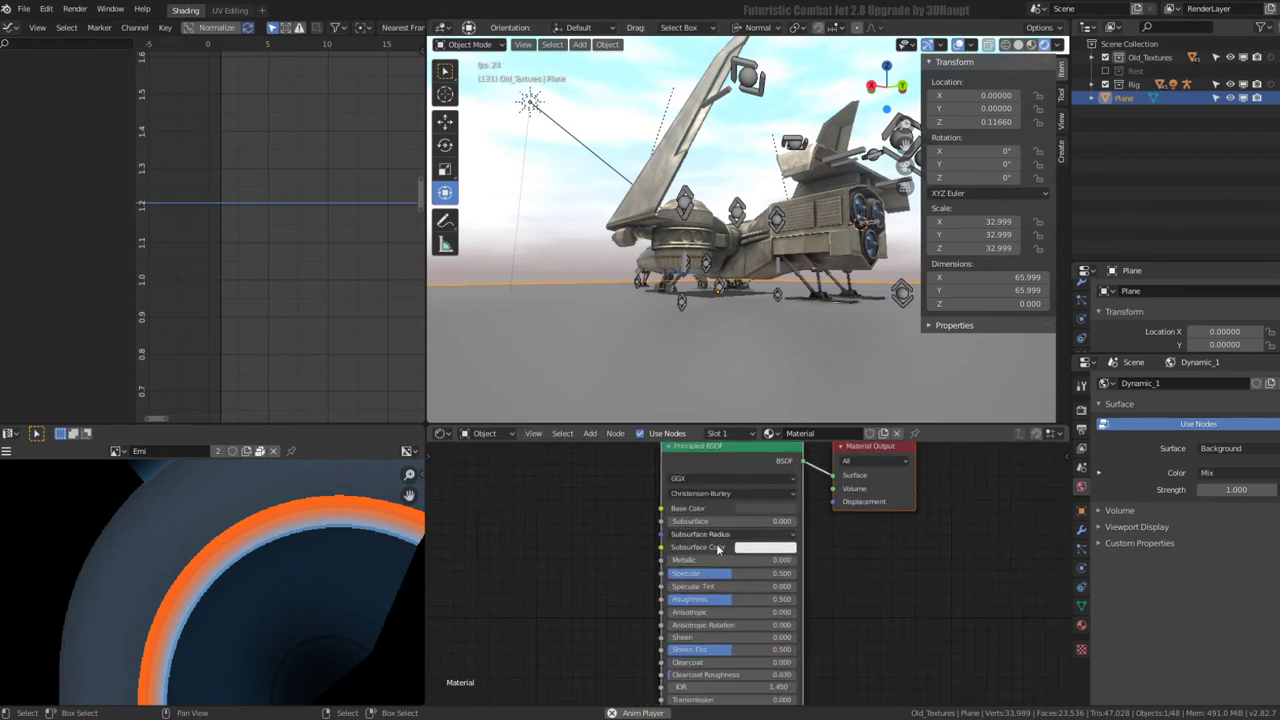
{"action": "left_click_drag", "start_coordinate": [712, 560], "coordinate": [800, 560]}
{"action": "left_click_drag", "start_coordinate": [760, 599], "coordinate": [718, 599]}
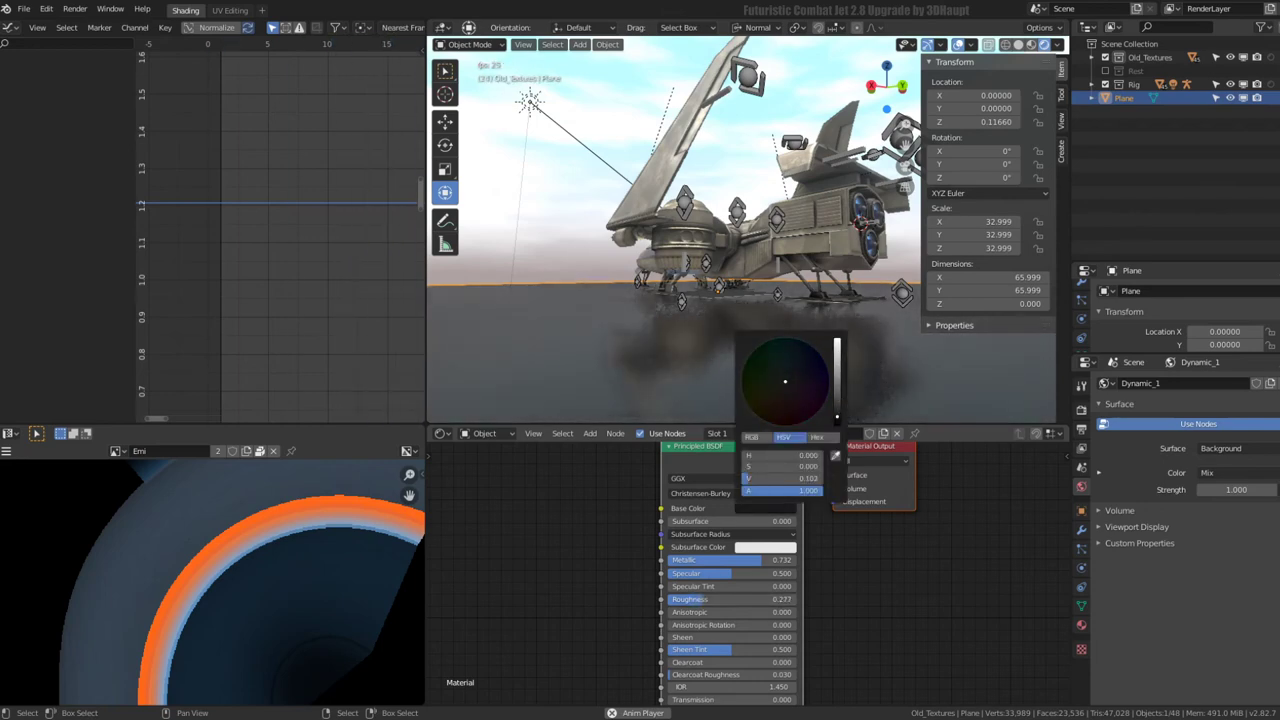
- View the jet from the side in Material Preview shading with Scene Lights on
{"action": "mouse_move", "coordinate": [760, 250]}
{"action": "middle_mouse_down"}
{"action": "mouse_move", "coordinate": [628, 226]}
{"action": "mouse_move", "coordinate": [766, 262]}
{"action": "mouse_move", "coordinate": [703, 362]}
{"action": "mouse_move", "coordinate": [540, 275]}
{"action": "mouse_move", "coordinate": [573, 252]}
{"action": "middle_mouse_up"}
{"action": "scroll", "coordinate": [573, 252], "scroll_direction": "up", "scroll_amount": 3}
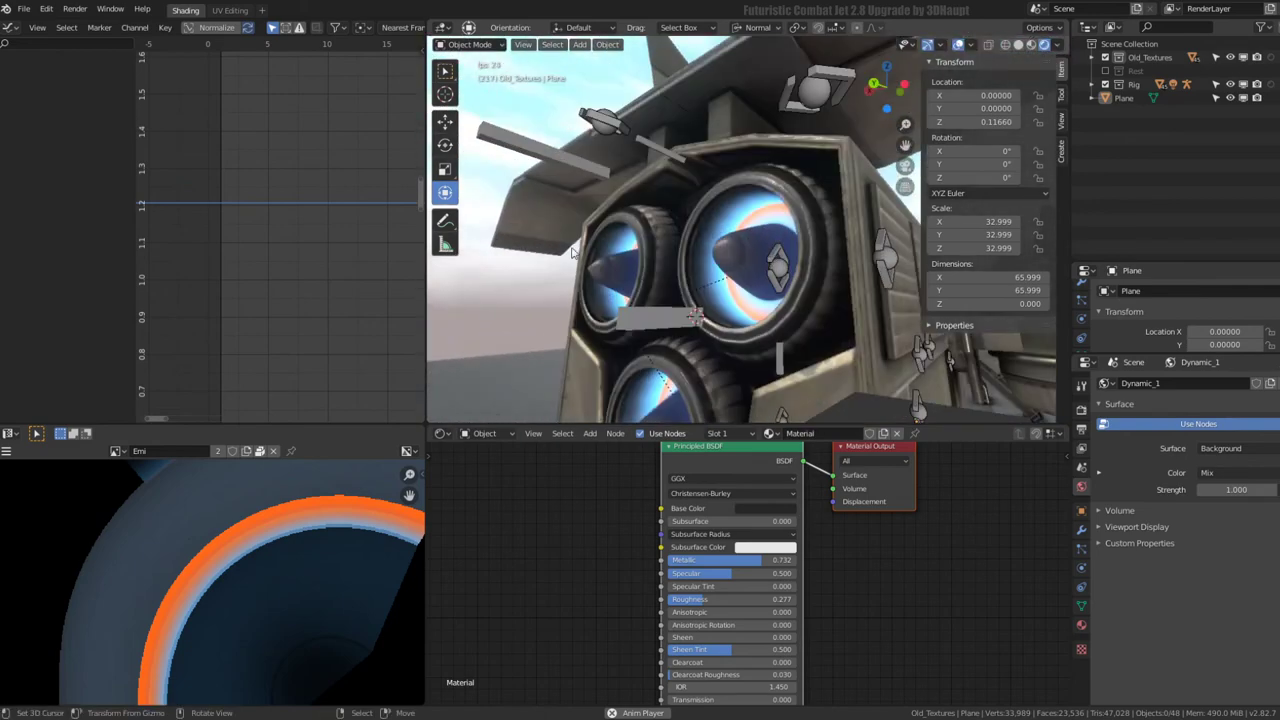
{"action": "scroll", "coordinate": [723, 234], "scroll_direction": "up", "scroll_amount": 5}
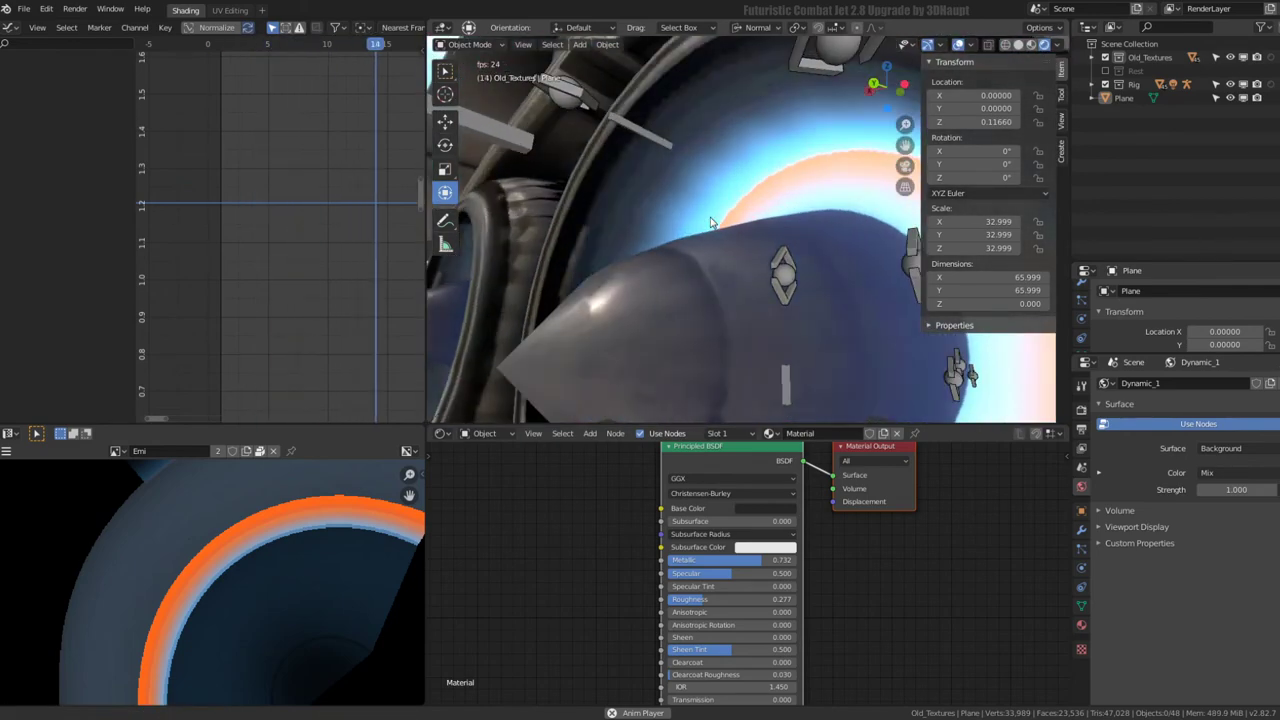
{"action": "scroll", "coordinate": [711, 222], "scroll_direction": "down", "scroll_amount": 10}
{"action": "mouse_move", "coordinate": [757, 318]}
{"action": "middle_mouse_down"}
{"action": "mouse_move", "coordinate": [572, 300]}
{"action": "mouse_move", "coordinate": [709, 226]}
{"action": "middle_mouse_up"}
{"action": "scroll", "coordinate": [572, 300], "scroll_direction": "up", "scroll_amount": 5}
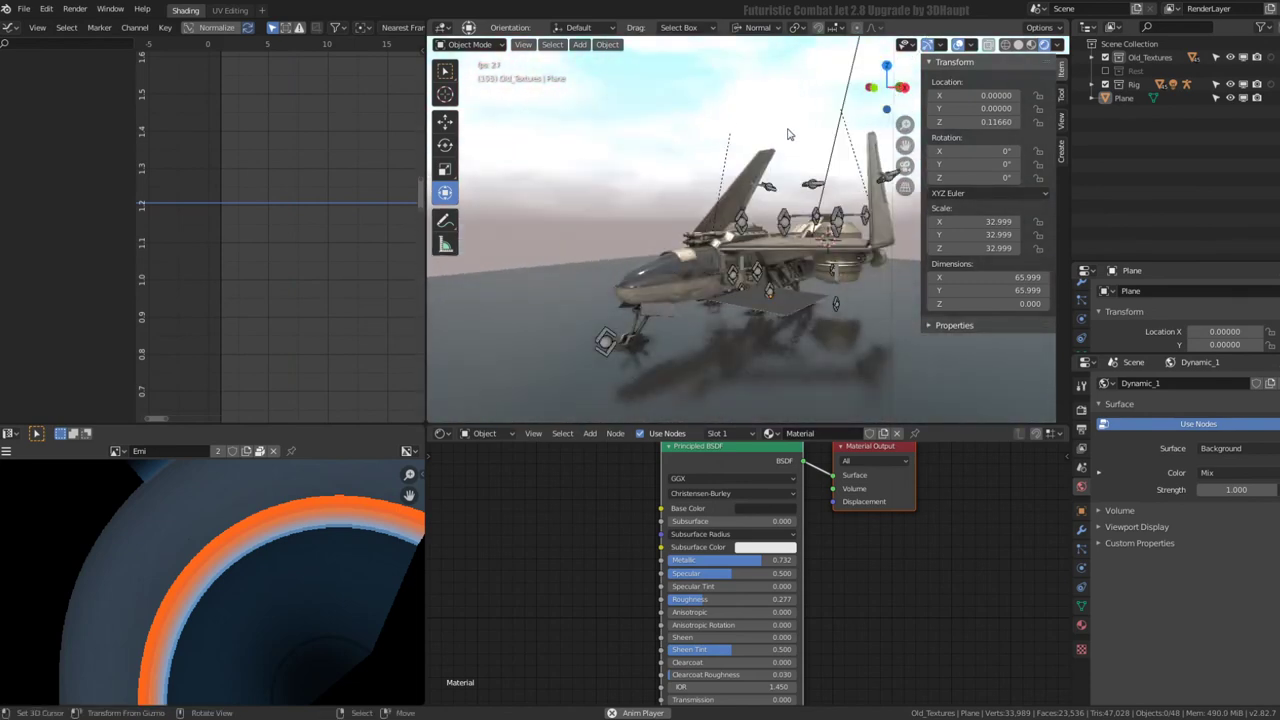
{"action": "middle_click_drag", "start_coordinate": [720, 230], "coordinate": [658, 240]}
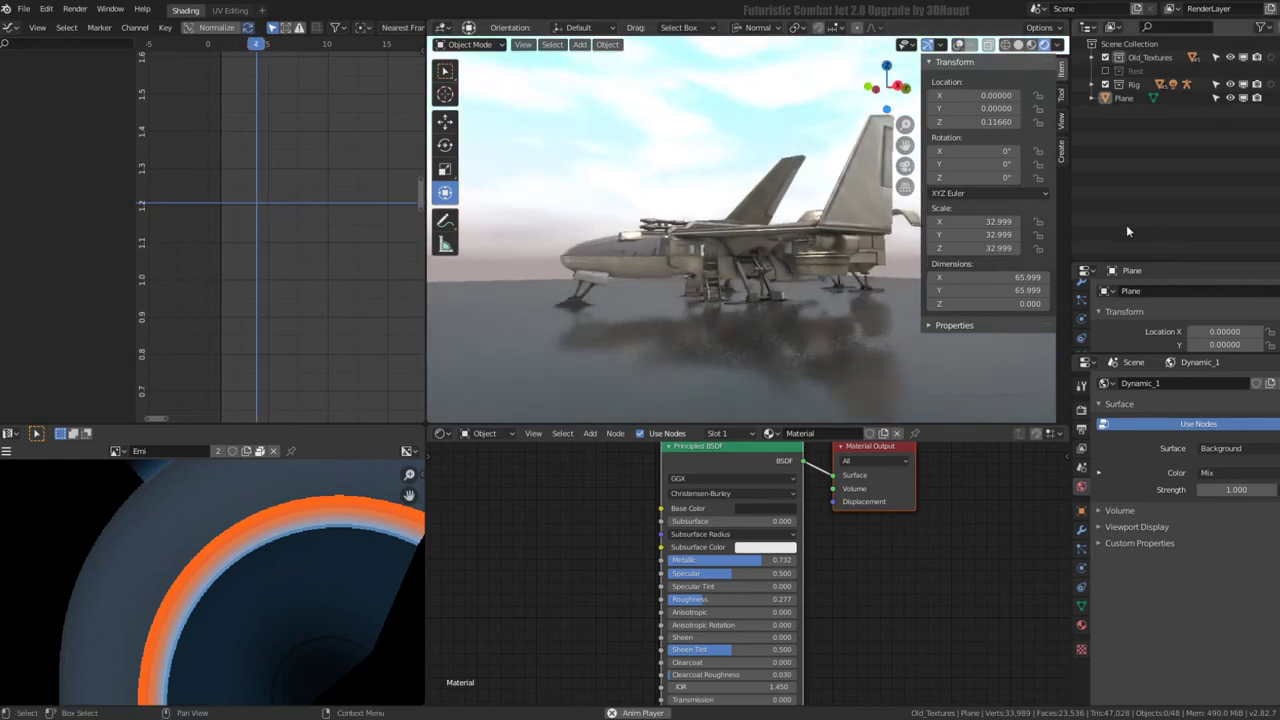
{"action": "left_click", "coordinate": [1032, 45]}
{"action": "left_click", "coordinate": [1032, 45]}
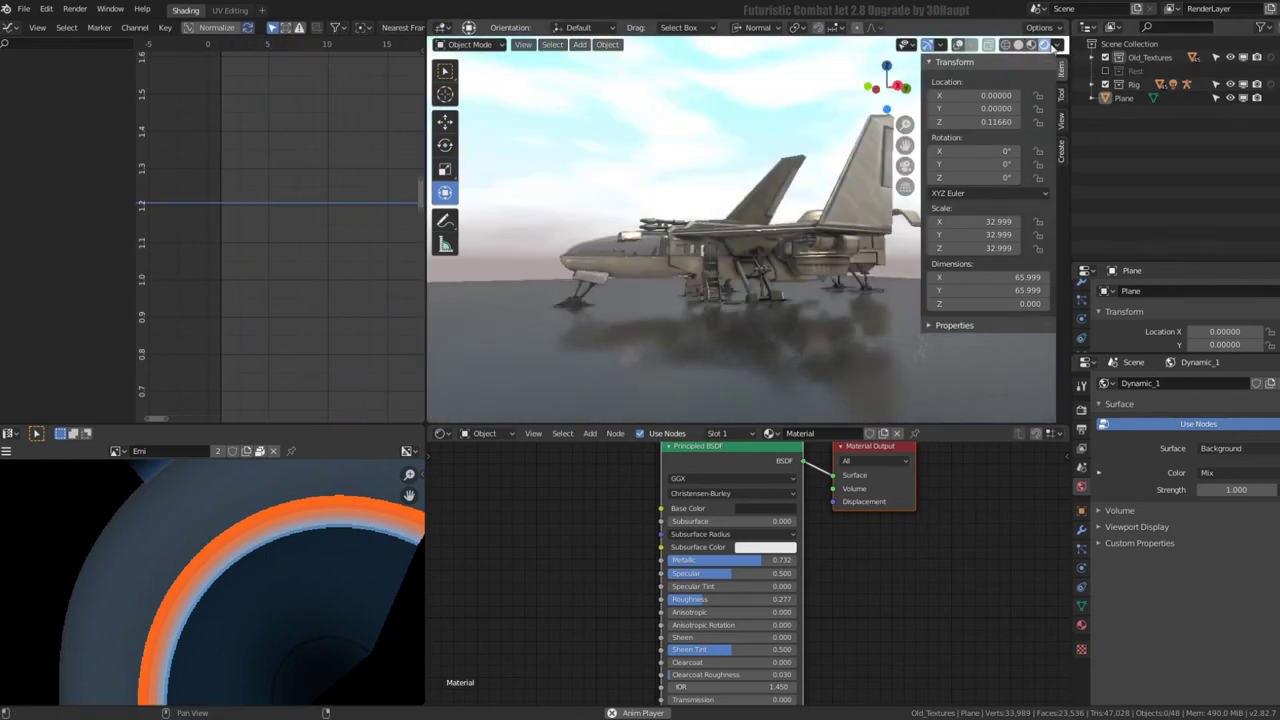
{"action": "left_click", "coordinate": [1045, 45]}
{"action": "left_click", "coordinate": [1058, 45]}
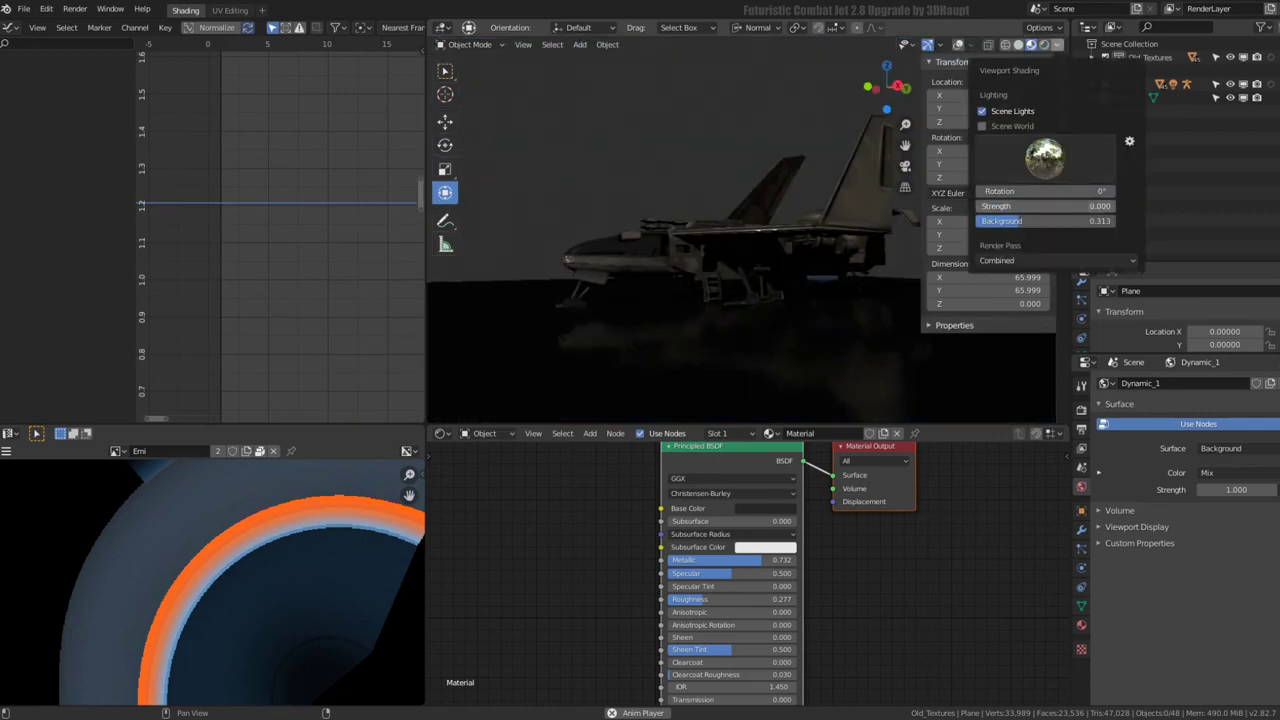
- Raise the preview lighting strength and light the jet with the first studio HDRI
{"action": "left_click_drag", "start_coordinate": [1045, 206], "coordinate": [1075, 206]}
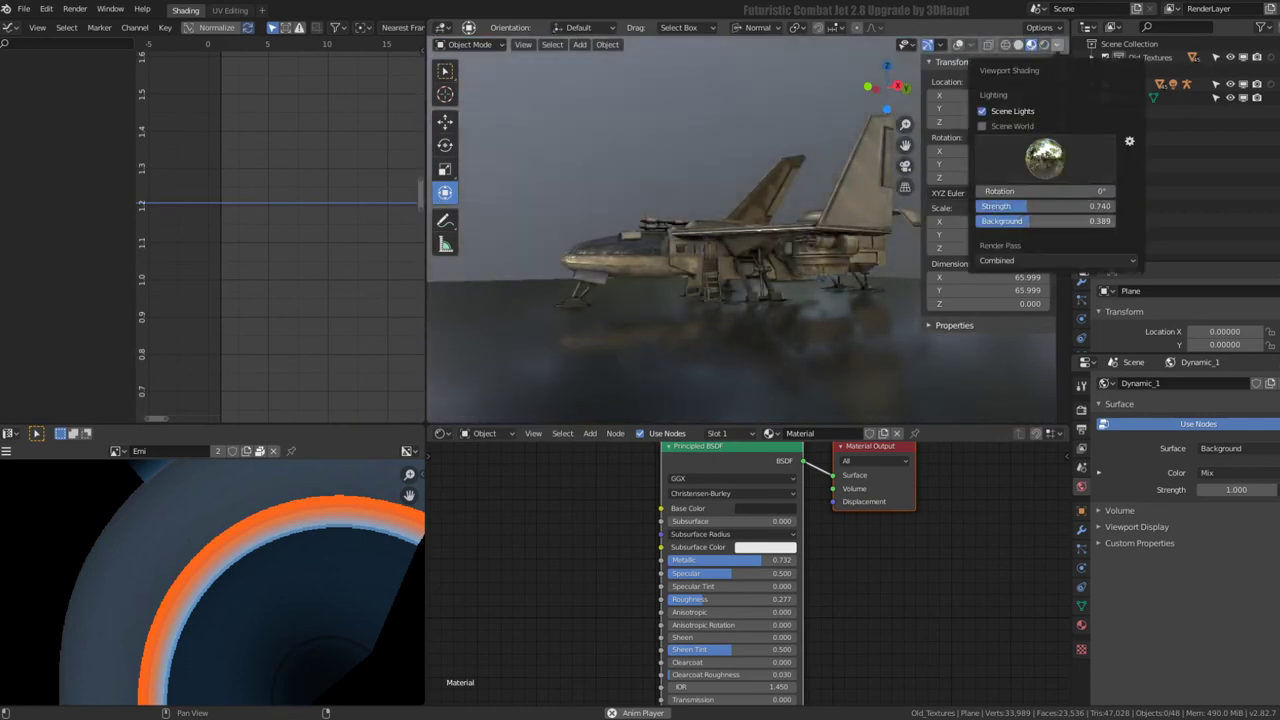
{"action": "left_click", "coordinate": [998, 171]}
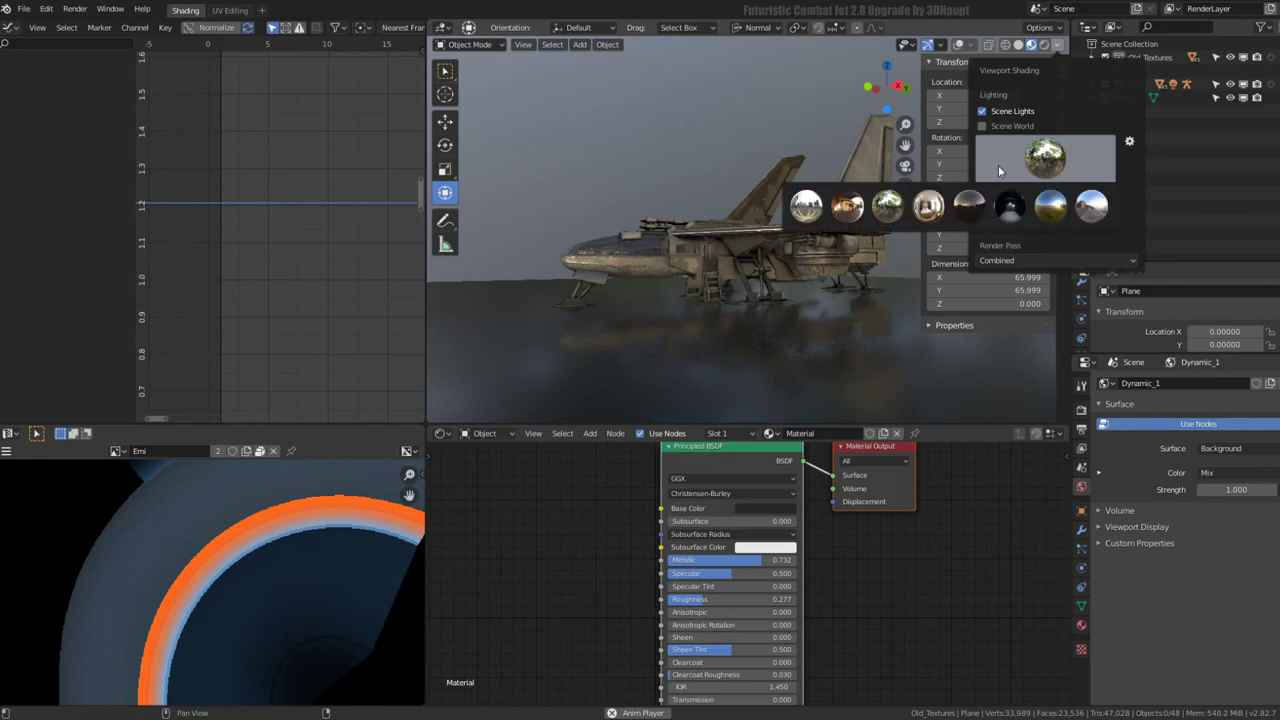
{"action": "left_click", "coordinate": [801, 208]}
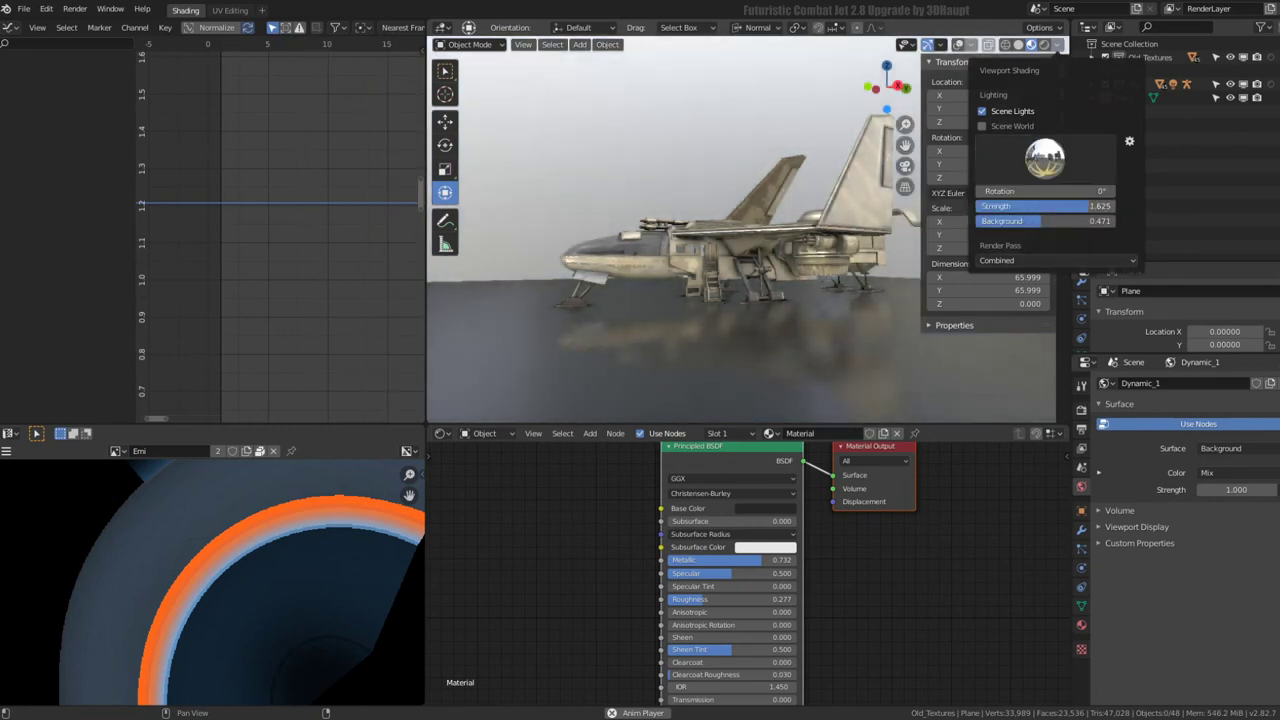
{"action": "mouse_move", "coordinate": [780, 250]}
{"action": "middle_mouse_down"}
{"action": "mouse_move", "coordinate": [718, 246]}
{"action": "mouse_move", "coordinate": [673, 202]}
{"action": "mouse_move", "coordinate": [701, 196]}
{"action": "middle_mouse_up"}
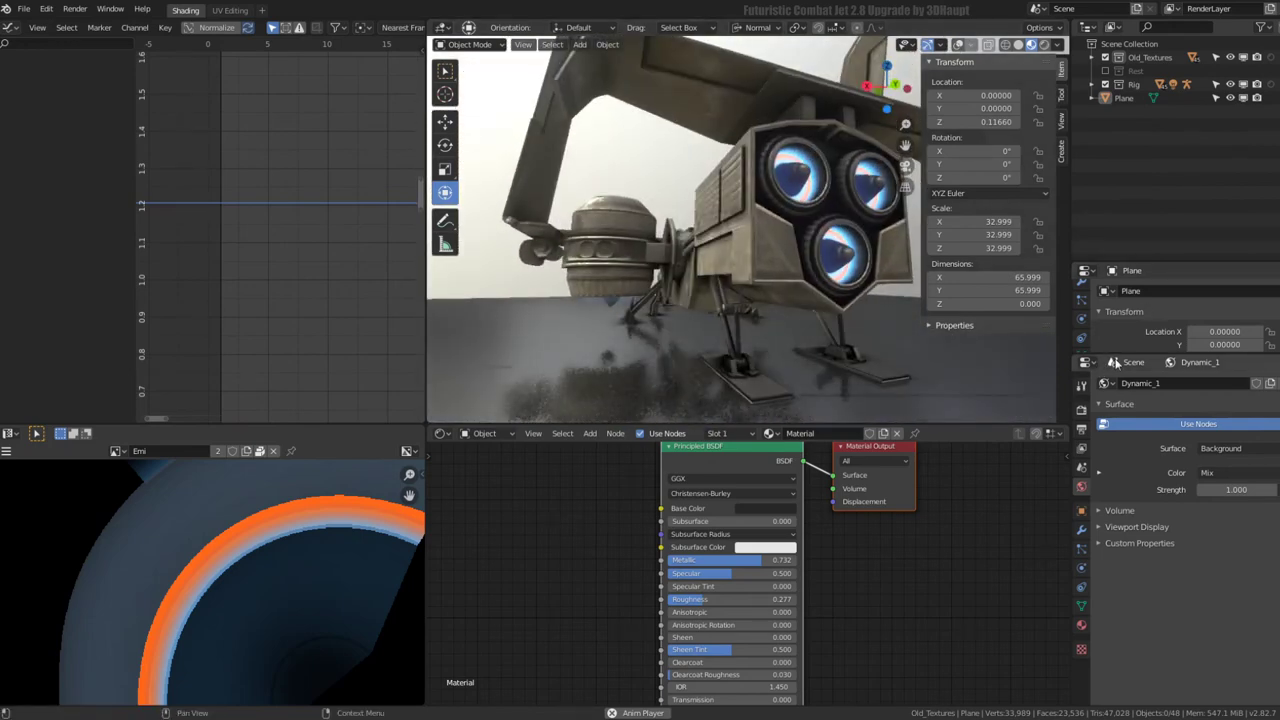
{"action": "left_click_drag", "start_coordinate": [1115, 350], "coordinate": [1142, 527]}
- Orbit around the jet's landing gear and front, then turn the scene overlays back on
{"action": "middle_click_drag", "start_coordinate": [574, 261], "coordinate": [784, 270]}
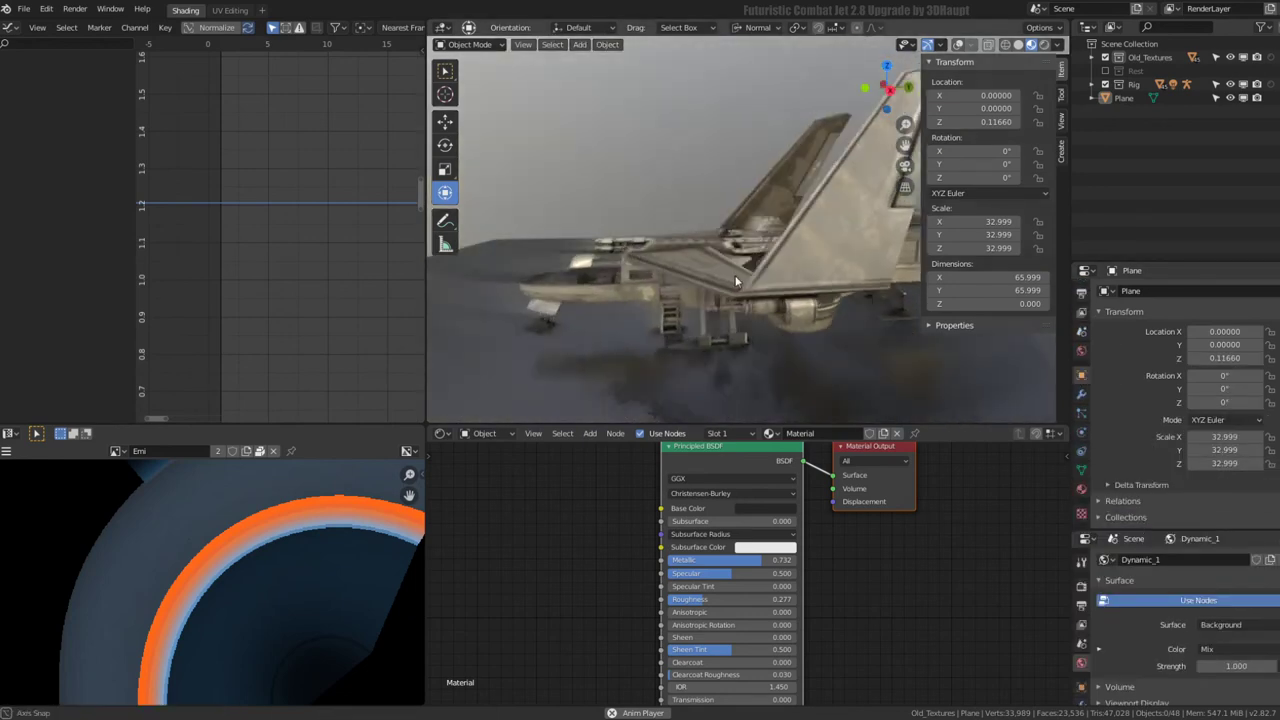
{"action": "scroll", "coordinate": [787, 229], "scroll_direction": "up", "scroll_amount": 2}
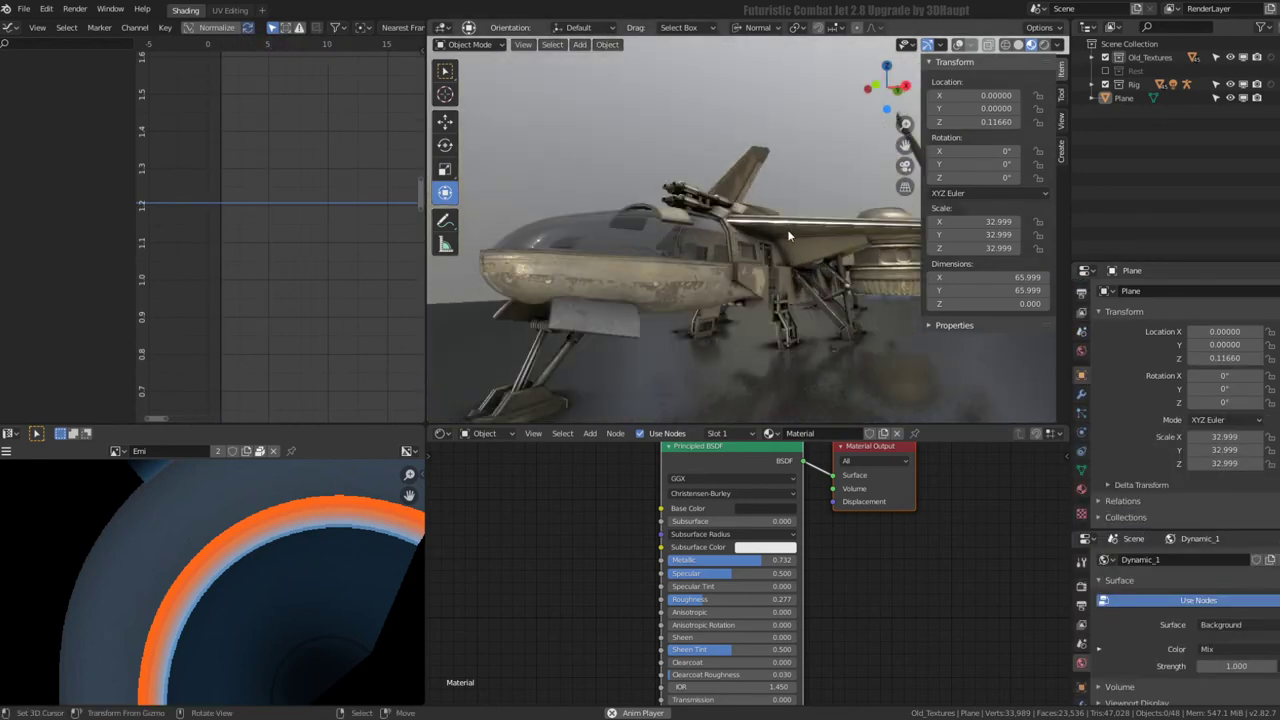
{"action": "scroll", "coordinate": [787, 229], "scroll_direction": "up", "scroll_amount": 2}
{"action": "scroll", "coordinate": [787, 229], "scroll_direction": "up", "scroll_amount": 3}
{"action": "mouse_move", "coordinate": [787, 229]}
{"action": "middle_mouse_down"}
{"action": "mouse_move", "coordinate": [844, 168]}
{"action": "mouse_move", "coordinate": [782, 172]}
{"action": "middle_mouse_up"}
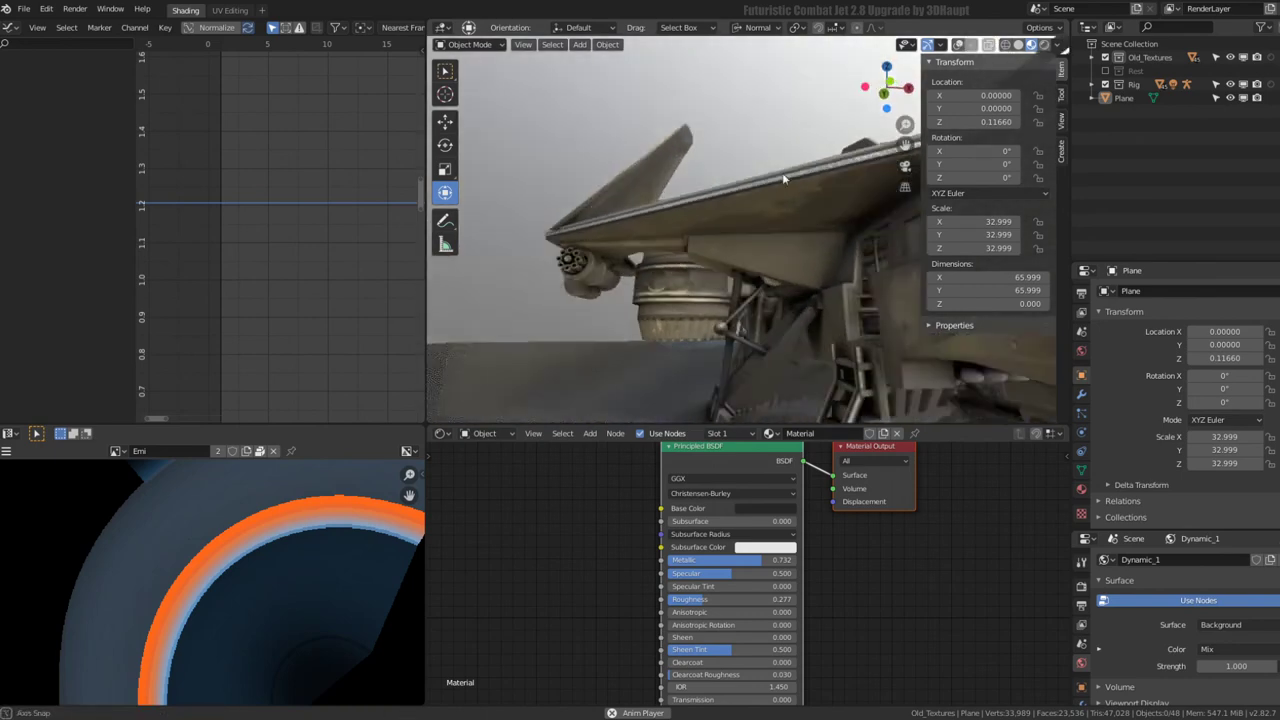
{"action": "scroll", "coordinate": [782, 172], "scroll_direction": "down", "scroll_amount": 4}
{"action": "middle_click_drag", "start_coordinate": [713, 193], "coordinate": [769, 205]}
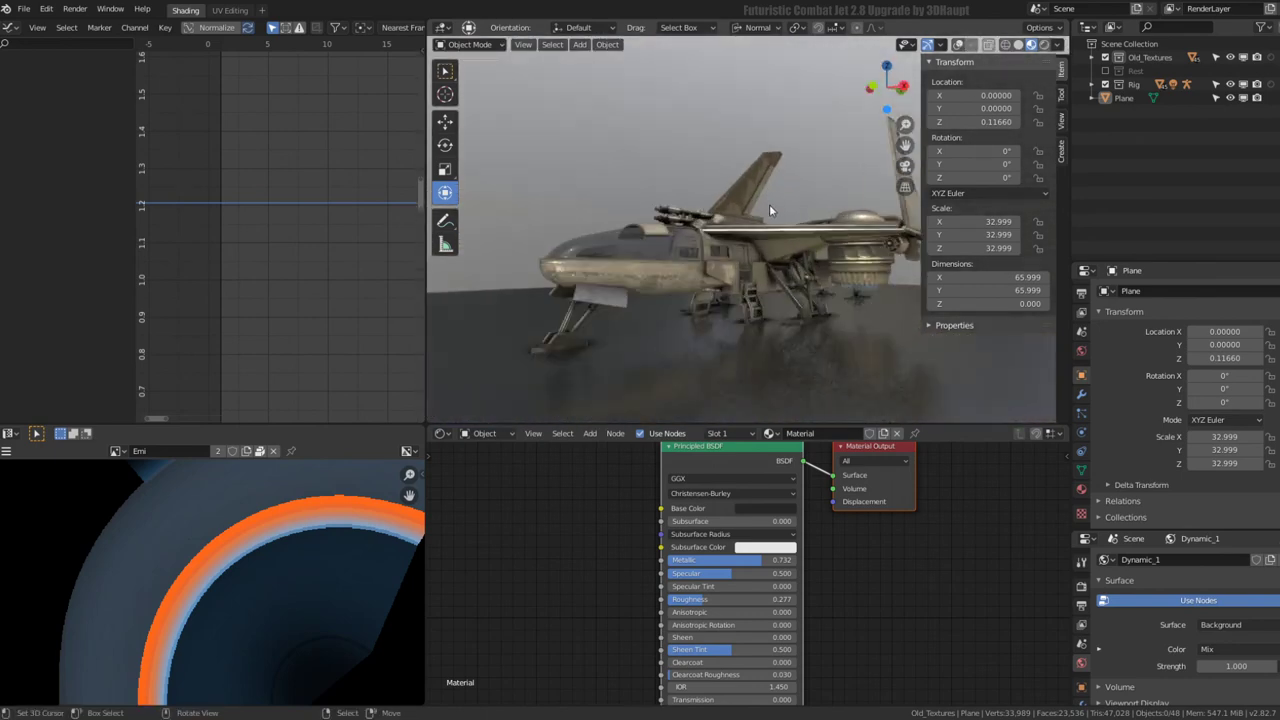
{"action": "left_click", "coordinate": [959, 45]}
- Enter Pose Mode on the jet's rig and test-scale a couple of bones
{"action": "left_click", "coordinate": [750, 276]}
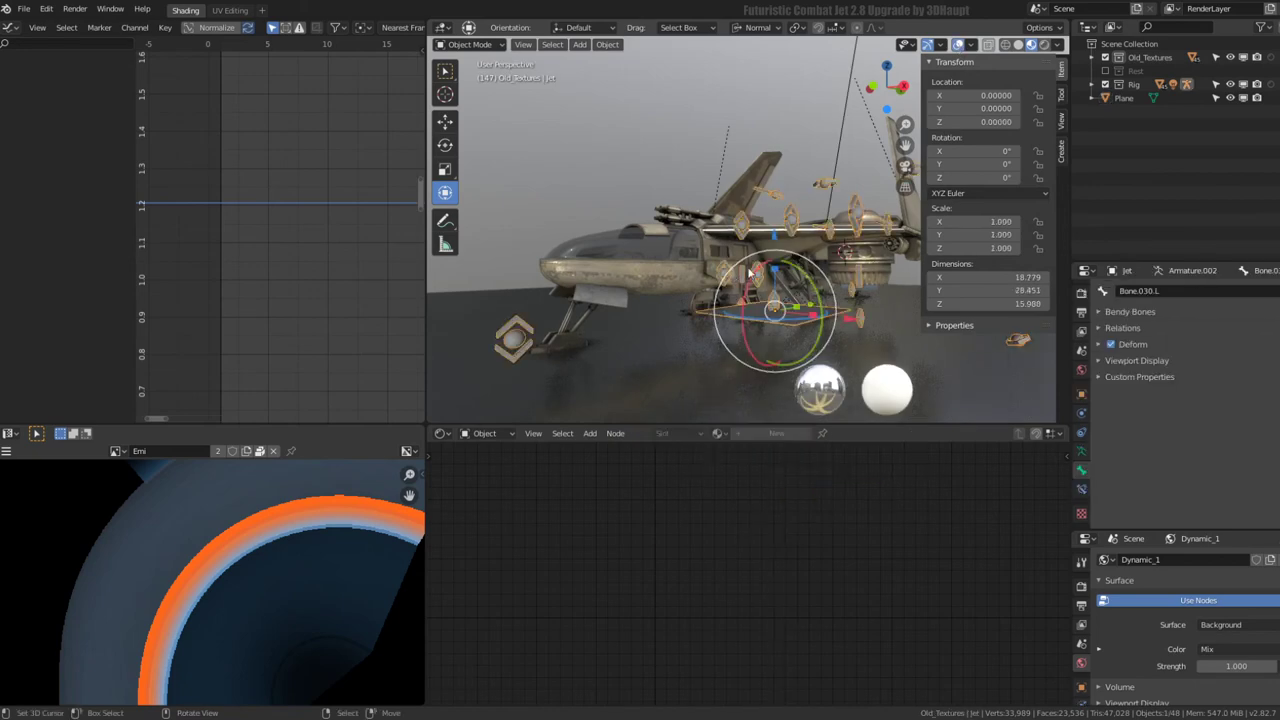
{"action": "scroll", "coordinate": [731, 254], "scroll_direction": "up", "scroll_amount": 3}
{"action": "left_click", "coordinate": [472, 90]}
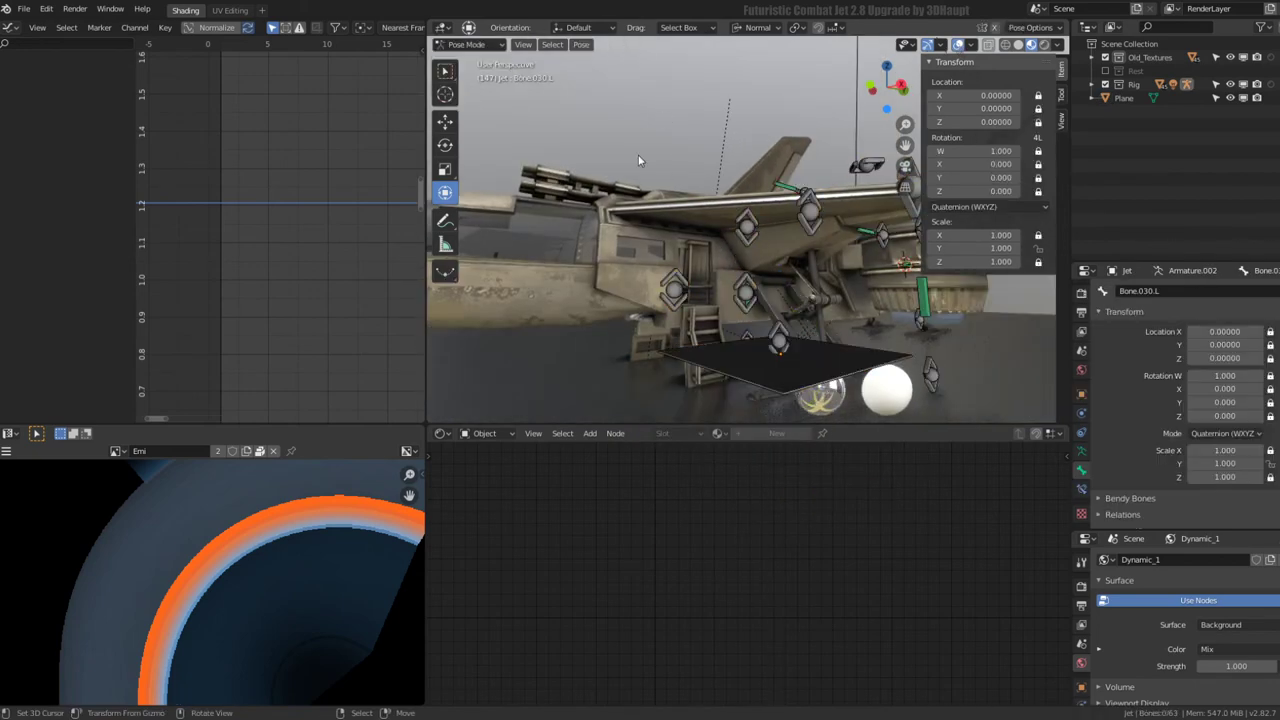
{"action": "key", "text": "s"}
{"action": "left_click", "coordinate": [753, 211]}
{"action": "mouse_move", "coordinate": [753, 211]}
{"action": "middle_mouse_down"}
{"action": "mouse_move", "coordinate": [740, 283]}
{"action": "mouse_move", "coordinate": [700, 250]}
{"action": "mouse_move", "coordinate": [720, 300]}
{"action": "middle_mouse_up"}
{"action": "left_click", "coordinate": [718, 300]}
{"action": "key", "text": "s"}
{"action": "key", "text": "Escape"}
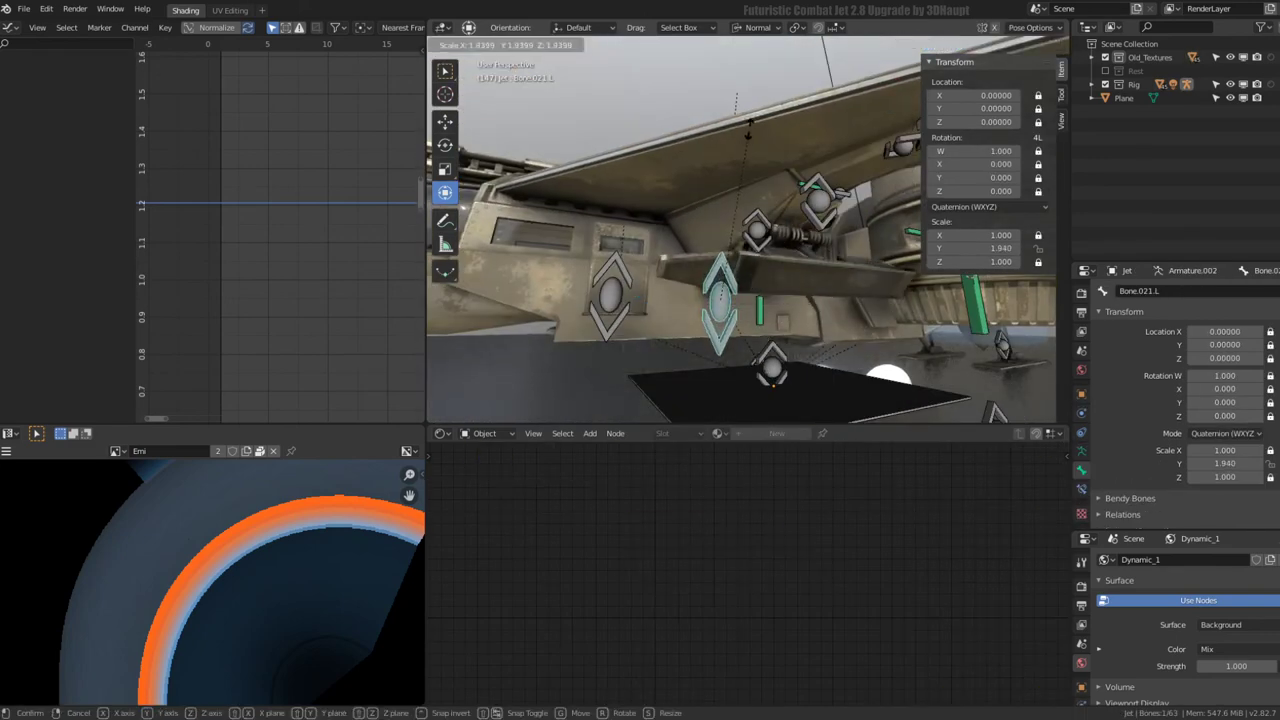
{"action": "scroll", "coordinate": [719, 174], "scroll_direction": "down", "scroll_amount": 5}
{"action": "middle_click_drag", "start_coordinate": [719, 174], "coordinate": [773, 318]}
- Select Bone.003 on the jet's underside and show the armature's skeleton settings
{"action": "left_click", "coordinate": [773, 318]}
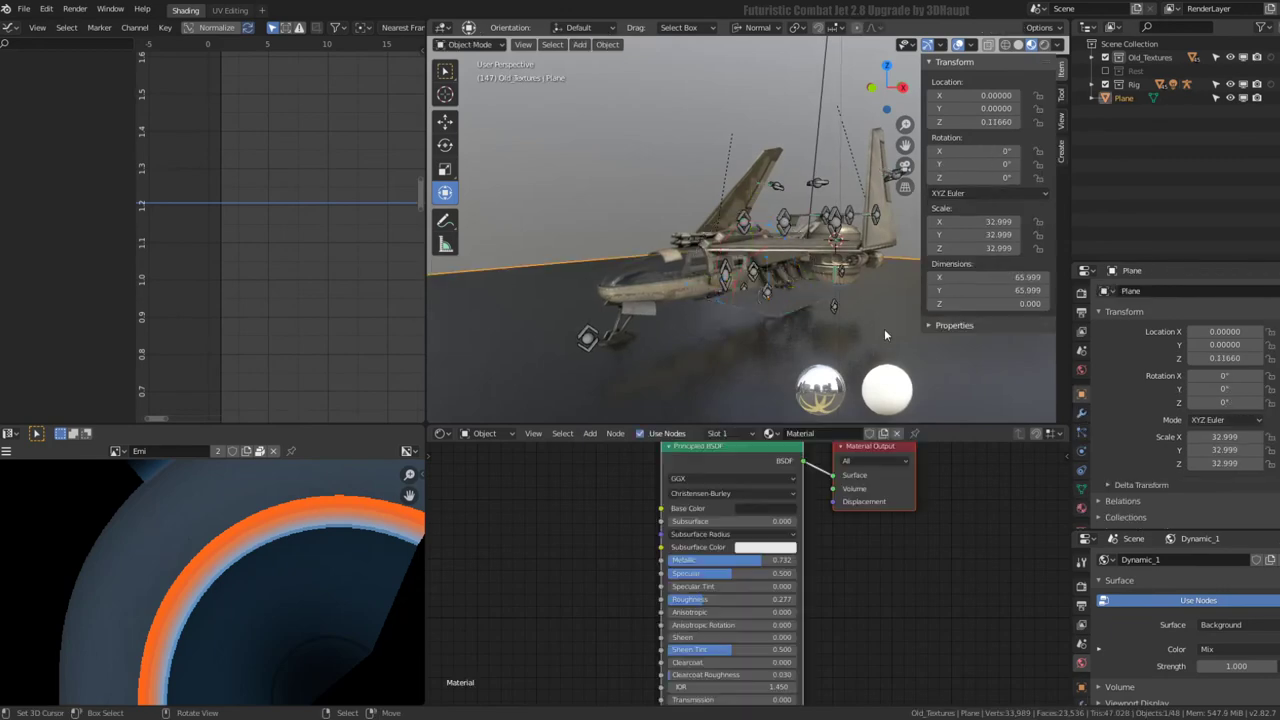
{"action": "middle_click_drag", "start_coordinate": [884, 326], "coordinate": [882, 319]}
{"action": "scroll", "coordinate": [796, 289], "scroll_direction": "up", "scroll_amount": 4}
{"action": "mouse_move", "coordinate": [796, 289]}
{"action": "middle_mouse_down"}
{"action": "mouse_move", "coordinate": [740, 300]}
{"action": "mouse_move", "coordinate": [757, 322]}
{"action": "middle_mouse_up"}
{"action": "left_click", "coordinate": [734, 323]}
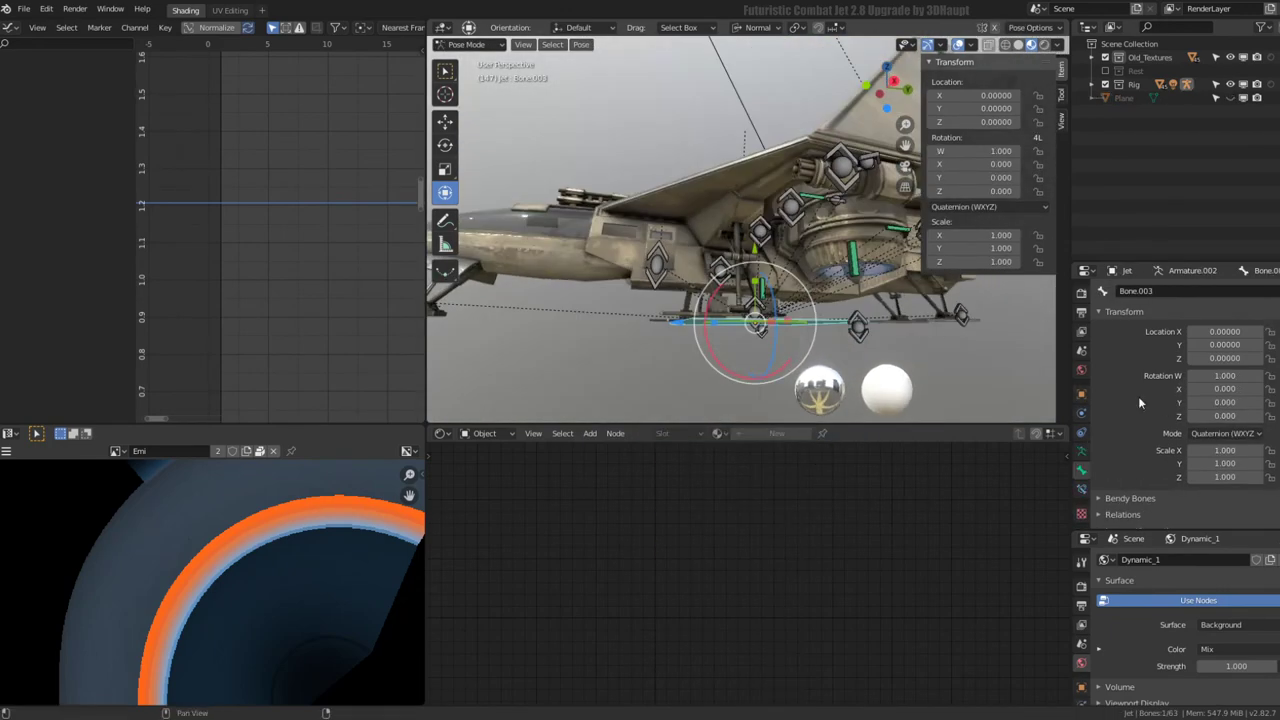
{"action": "left_click", "coordinate": [1083, 650]}
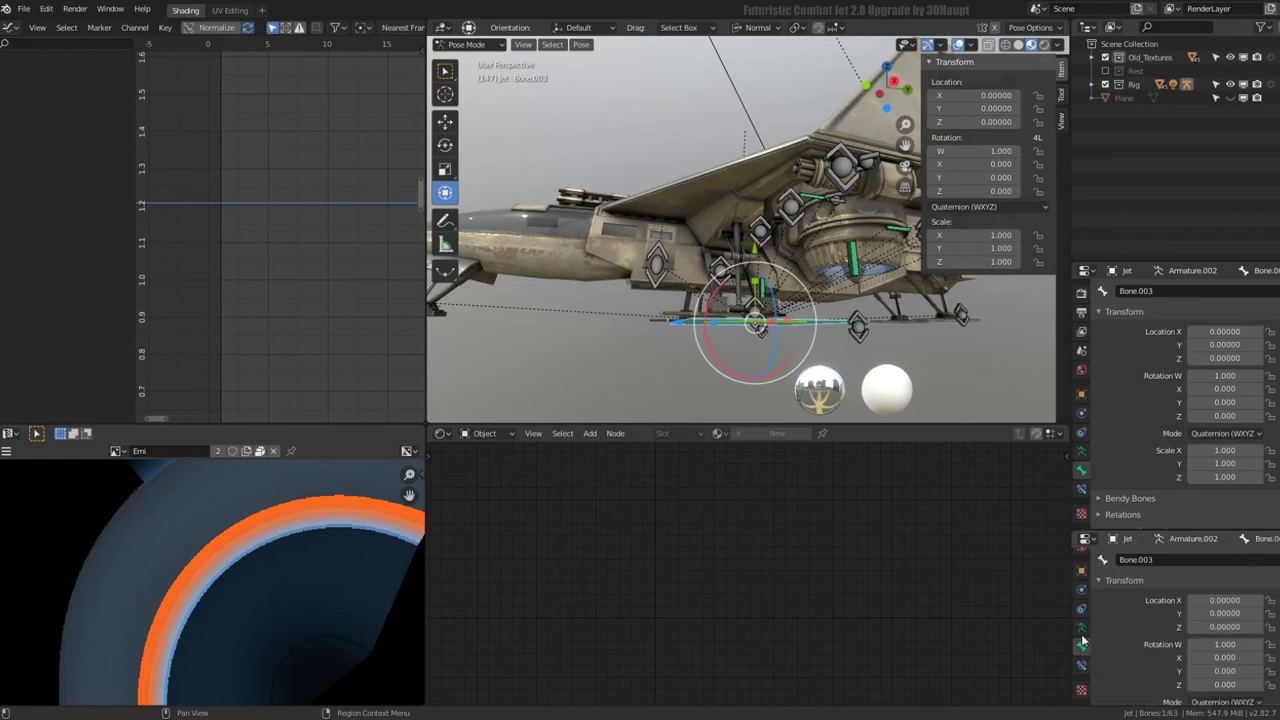
{"action": "left_click", "coordinate": [1081, 628]}
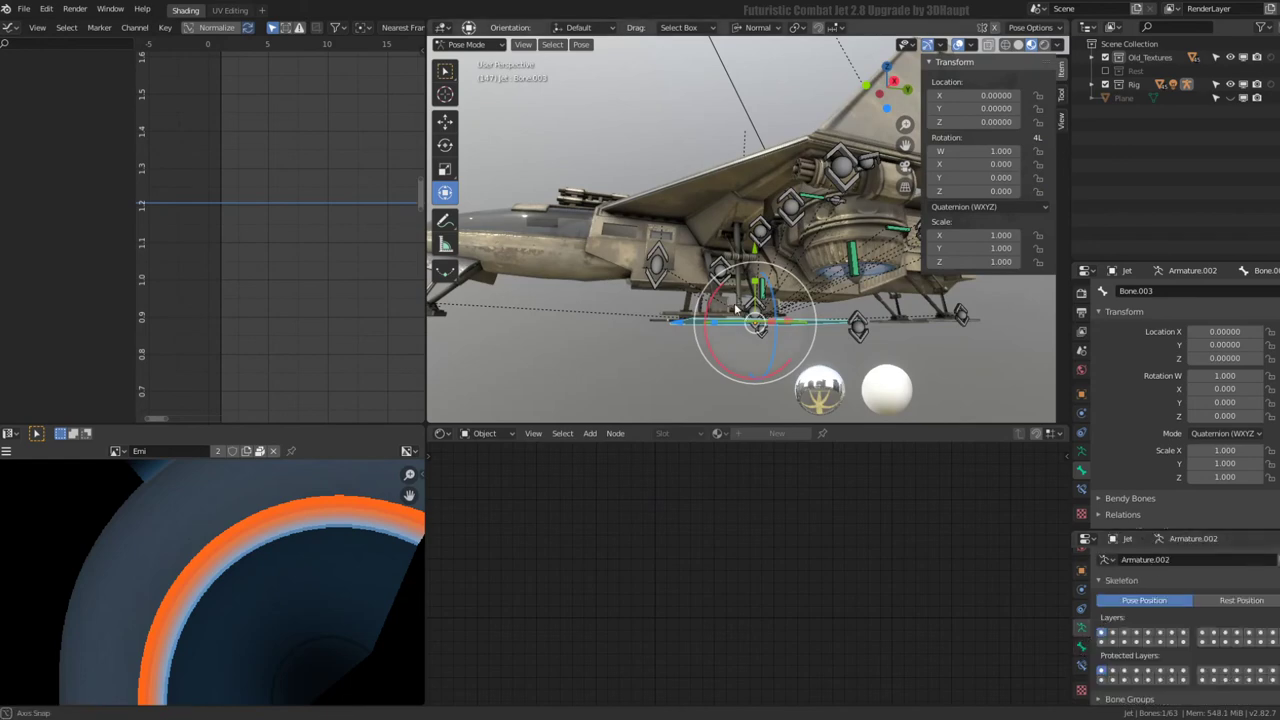
{"action": "mouse_move", "coordinate": [680, 280]}
{"action": "middle_mouse_down"}
{"action": "mouse_move", "coordinate": [793, 357]}
{"action": "mouse_move", "coordinate": [740, 330]}
{"action": "middle_mouse_up"}
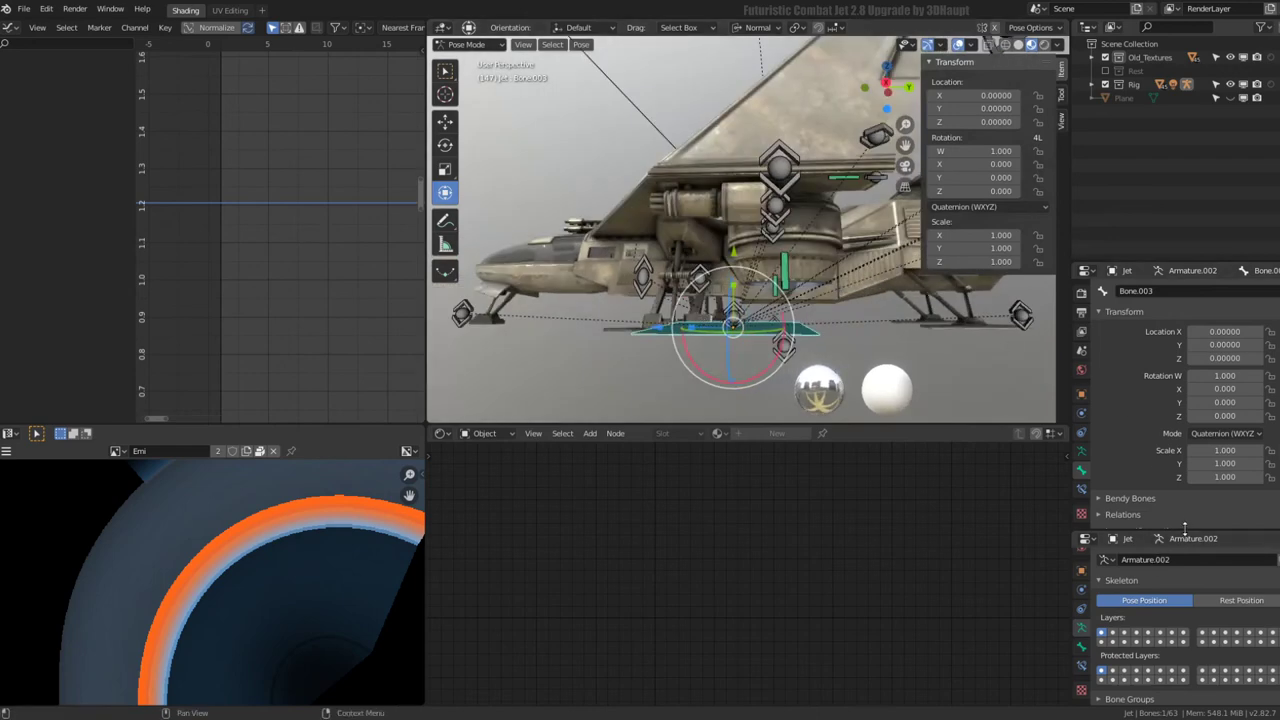
{"action": "left_click_drag", "start_coordinate": [1181, 528], "coordinate": [1181, 362]}
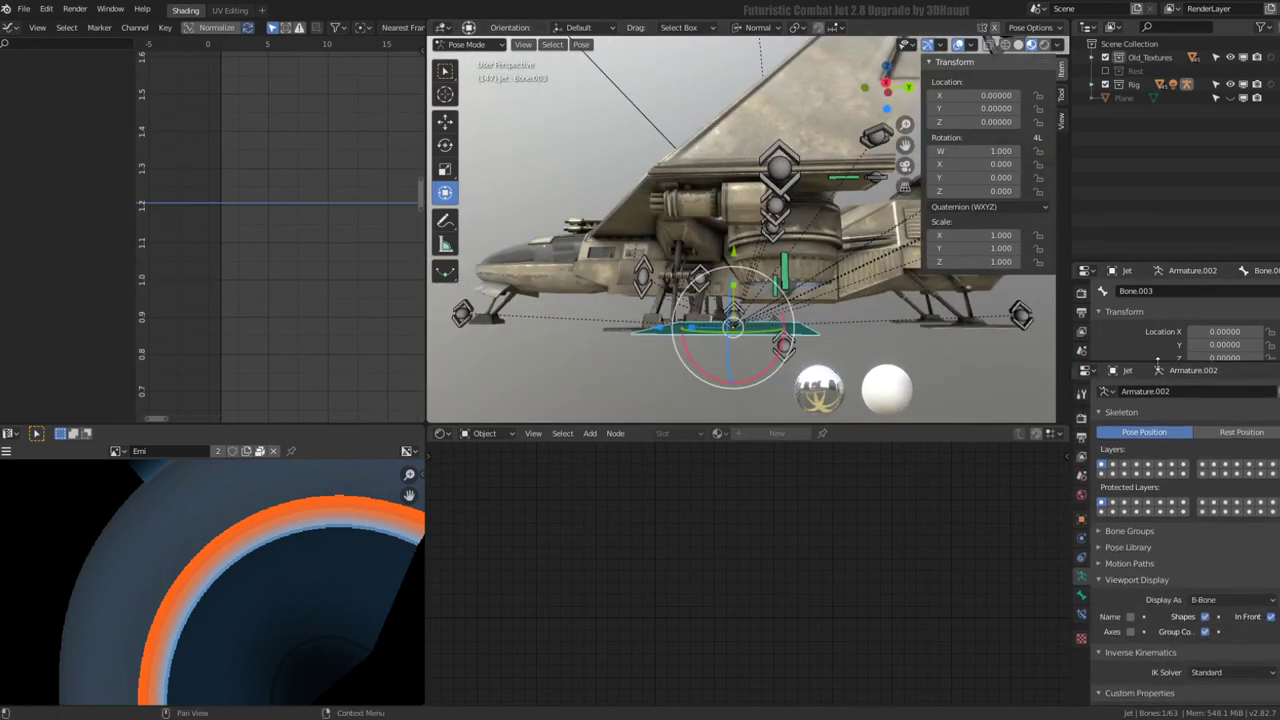
{"action": "scroll", "coordinate": [1190, 630], "scroll_direction": "down", "scroll_amount": 2}
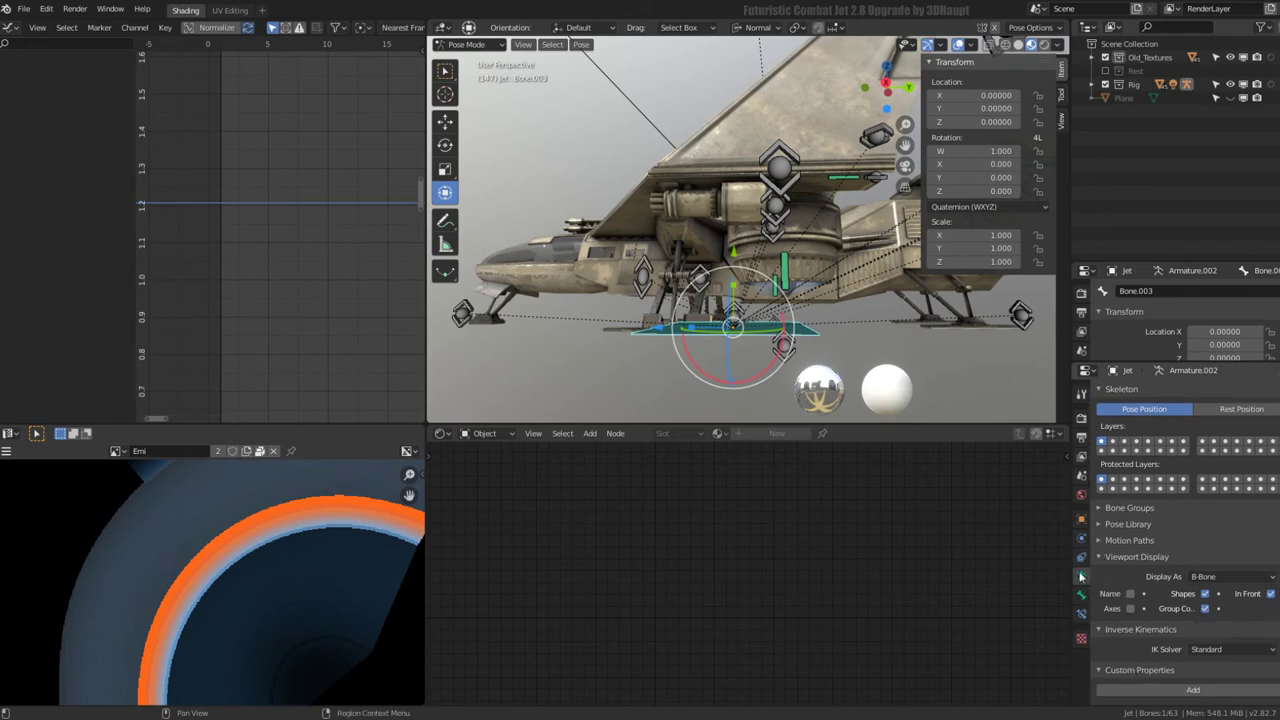
- Set the rig's Viewport Display to show as Wire
{"action": "left_click", "coordinate": [1080, 520]}
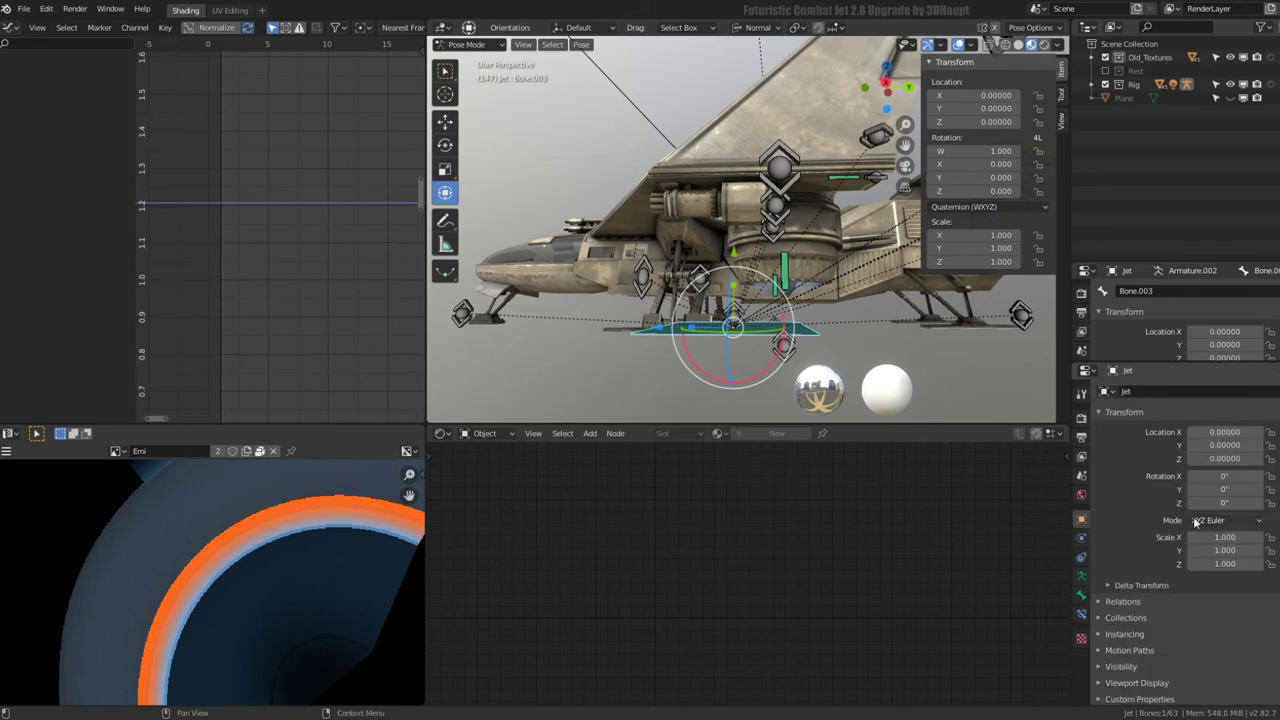
{"action": "left_click", "coordinate": [1100, 683]}
{"action": "scroll", "coordinate": [1134, 638], "scroll_direction": "down", "scroll_amount": 3}
{"action": "left_click", "coordinate": [1207, 661]}
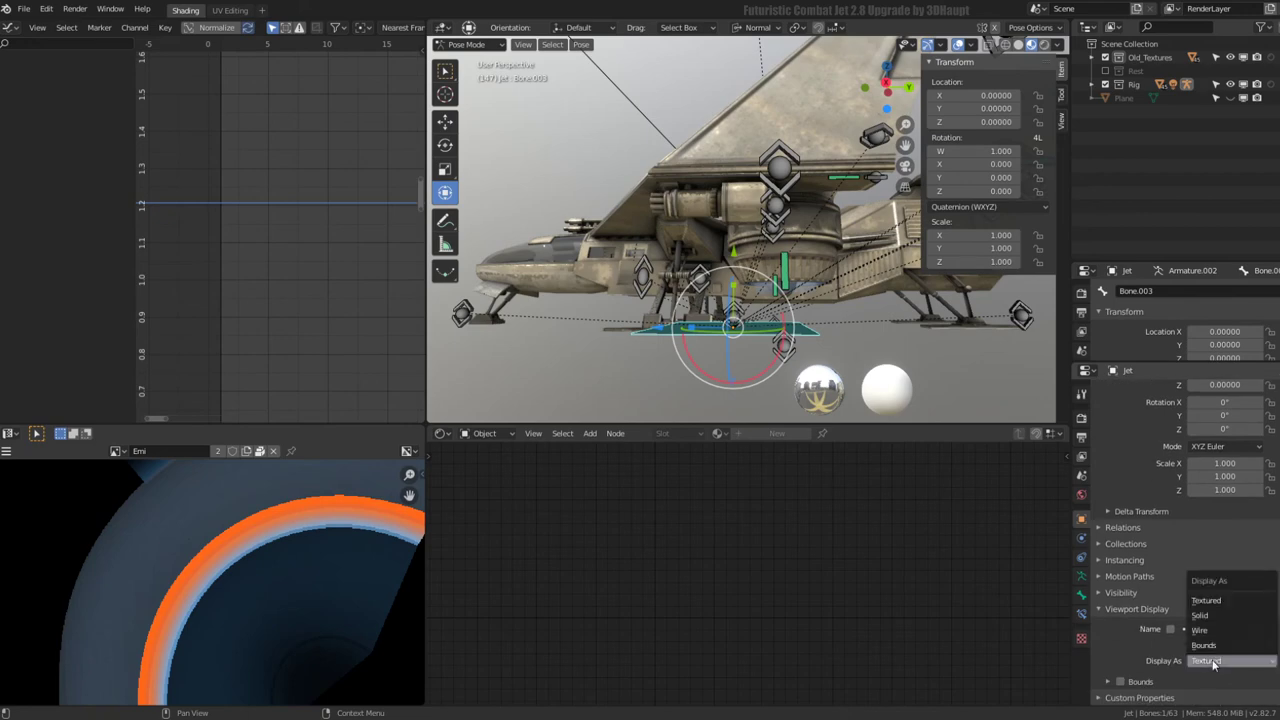
{"action": "left_click", "coordinate": [1210, 632]}
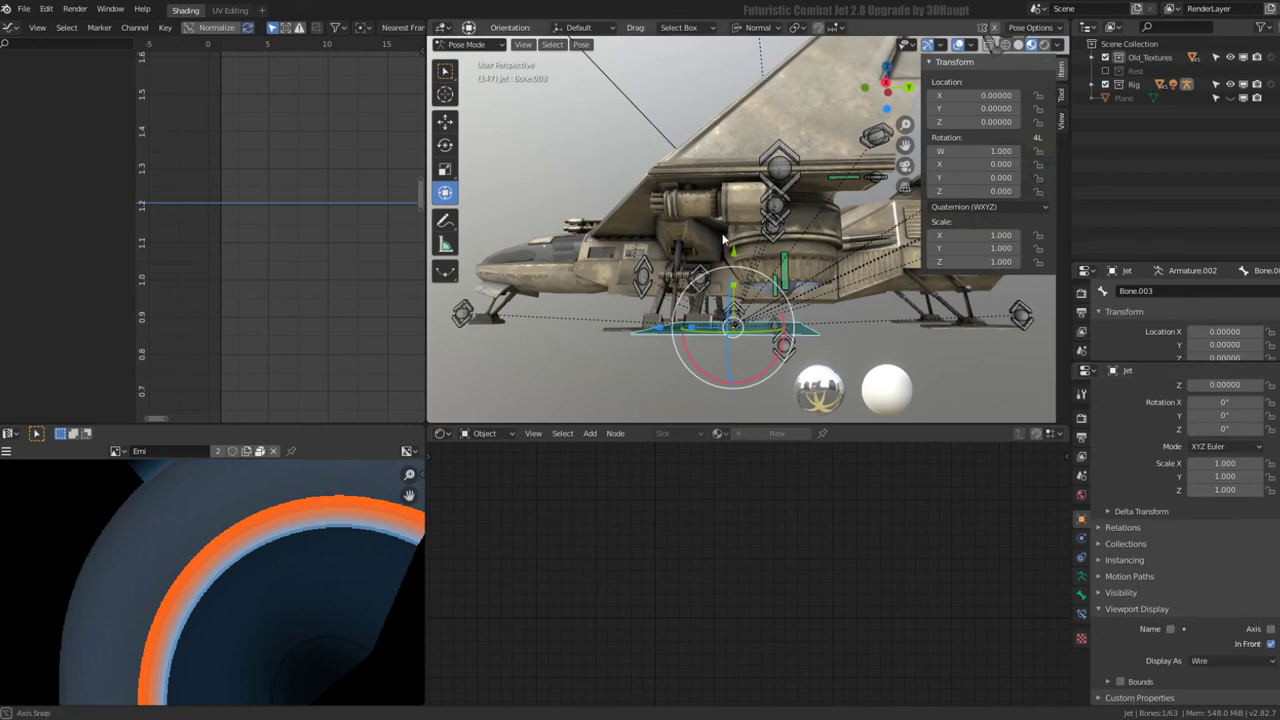
{"action": "mouse_move", "coordinate": [723, 238]}
{"action": "middle_mouse_down"}
{"action": "mouse_move", "coordinate": [763, 310]}
{"action": "mouse_move", "coordinate": [848, 220]}
{"action": "middle_mouse_up"}
- Scale Bone.020.R along Y to open the nose flap, then select the landing flaps in Object Mode
{"action": "left_click", "coordinate": [664, 291]}
{"action": "mouse_move", "coordinate": [664, 291]}
{"action": "middle_mouse_down"}
{"action": "mouse_move", "coordinate": [763, 225]}
{"action": "mouse_move", "coordinate": [700, 225]}
{"action": "middle_mouse_up"}
{"action": "key", "text": "s"}
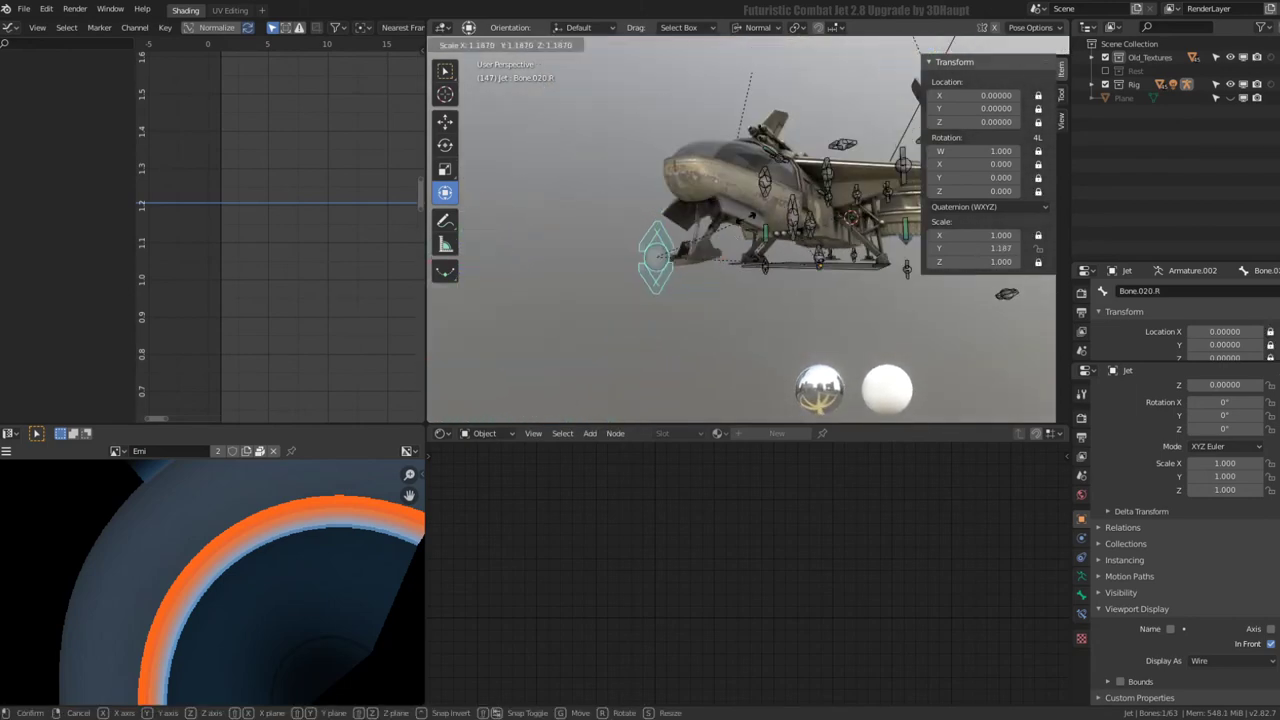
{"action": "key", "text": "y"}
{"action": "left_click", "coordinate": [757, 177]}
{"action": "mouse_move", "coordinate": [757, 177]}
{"action": "middle_mouse_down"}
{"action": "mouse_move", "coordinate": [731, 155]}
{"action": "mouse_move", "coordinate": [827, 187]}
{"action": "mouse_move", "coordinate": [800, 217]}
{"action": "mouse_move", "coordinate": [859, 170]}
{"action": "middle_mouse_up"}
{"action": "key", "text": "s"}
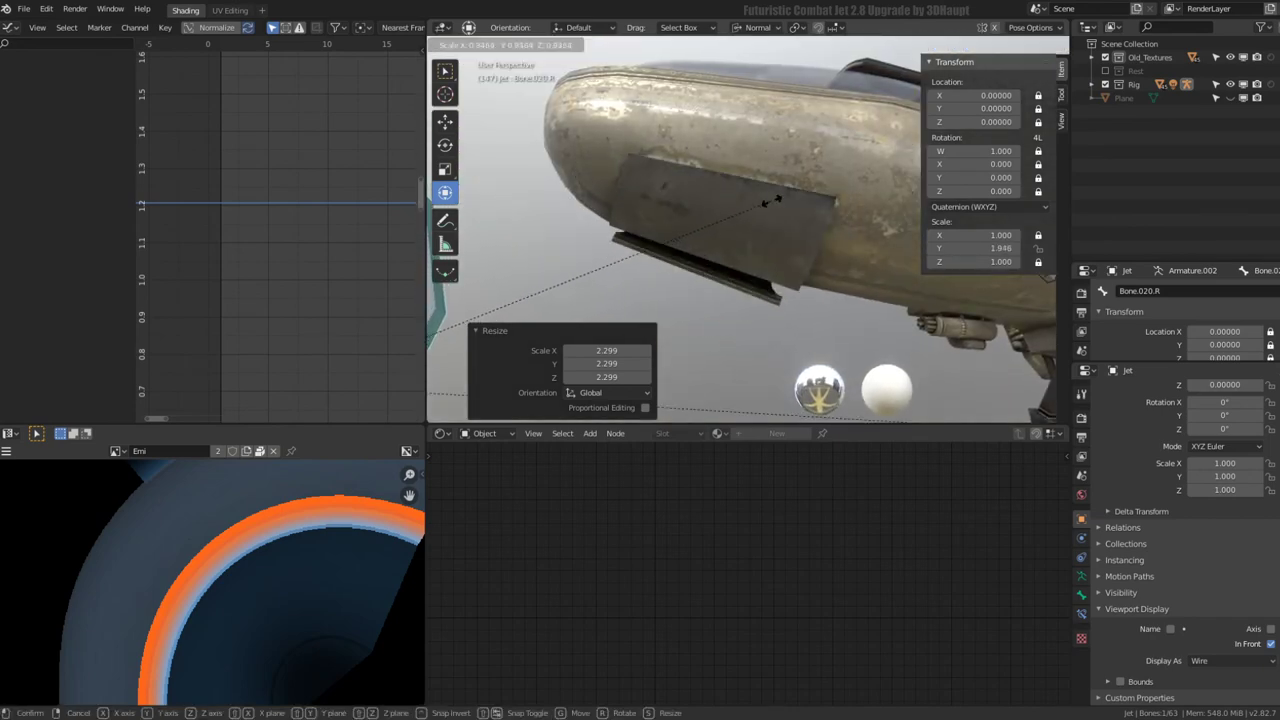
{"action": "left_click", "coordinate": [742, 214]}
{"action": "mouse_move", "coordinate": [742, 214]}
{"action": "middle_mouse_down"}
{"action": "mouse_move", "coordinate": [787, 136]}
{"action": "mouse_move", "coordinate": [750, 185]}
{"action": "middle_mouse_up"}
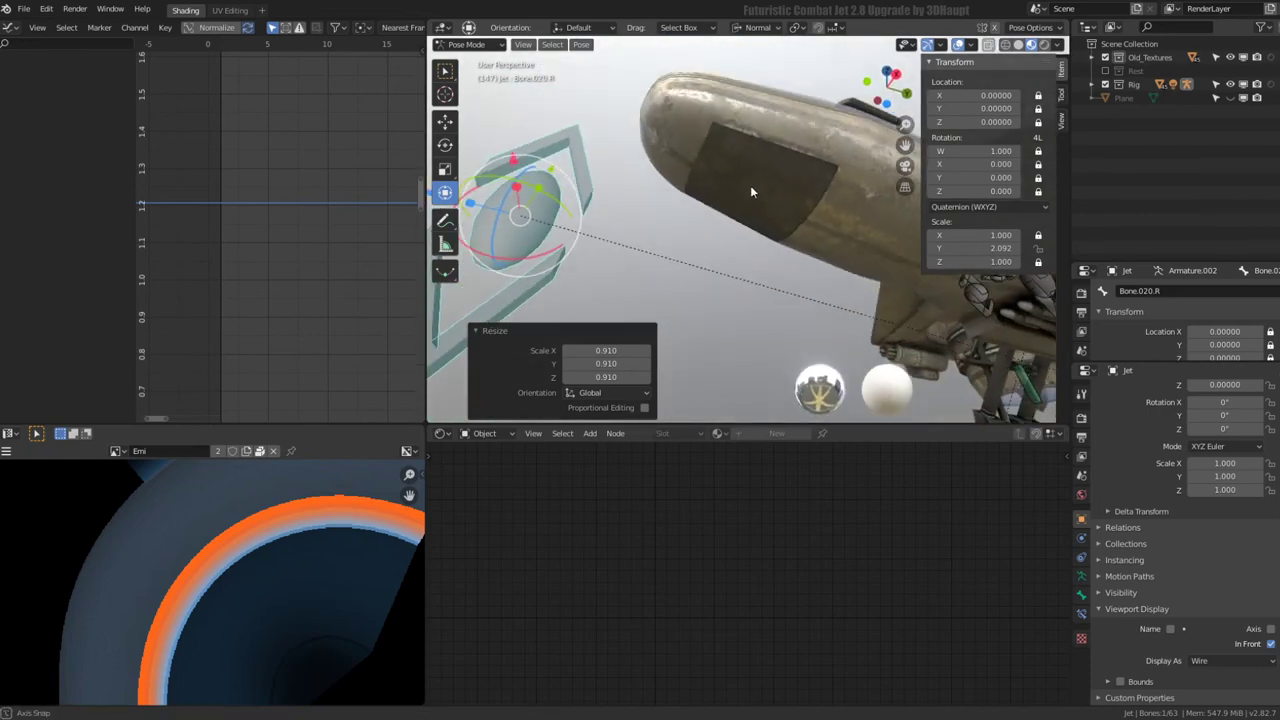
{"action": "key", "text": "ctrl+Tab"}
{"action": "left_click", "coordinate": [772, 174]}
- Switch the viewport to Solid shading with Flat lighting
{"action": "scroll", "coordinate": [721, 621], "scroll_direction": "down", "scroll_amount": 4}
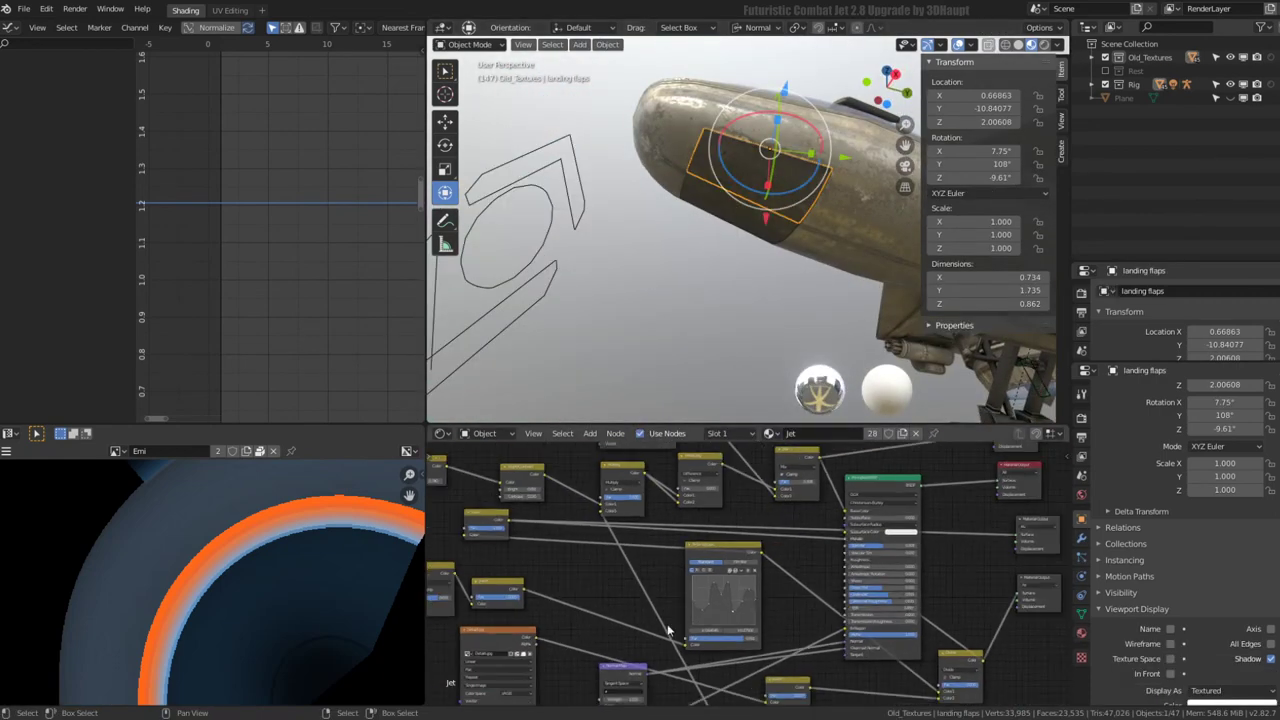
{"action": "mouse_move", "coordinate": [721, 621]}
{"action": "middle_mouse_down"}
{"action": "mouse_move", "coordinate": [884, 630]}
{"action": "mouse_move", "coordinate": [918, 654]}
{"action": "mouse_move", "coordinate": [870, 690]}
{"action": "middle_mouse_up"}
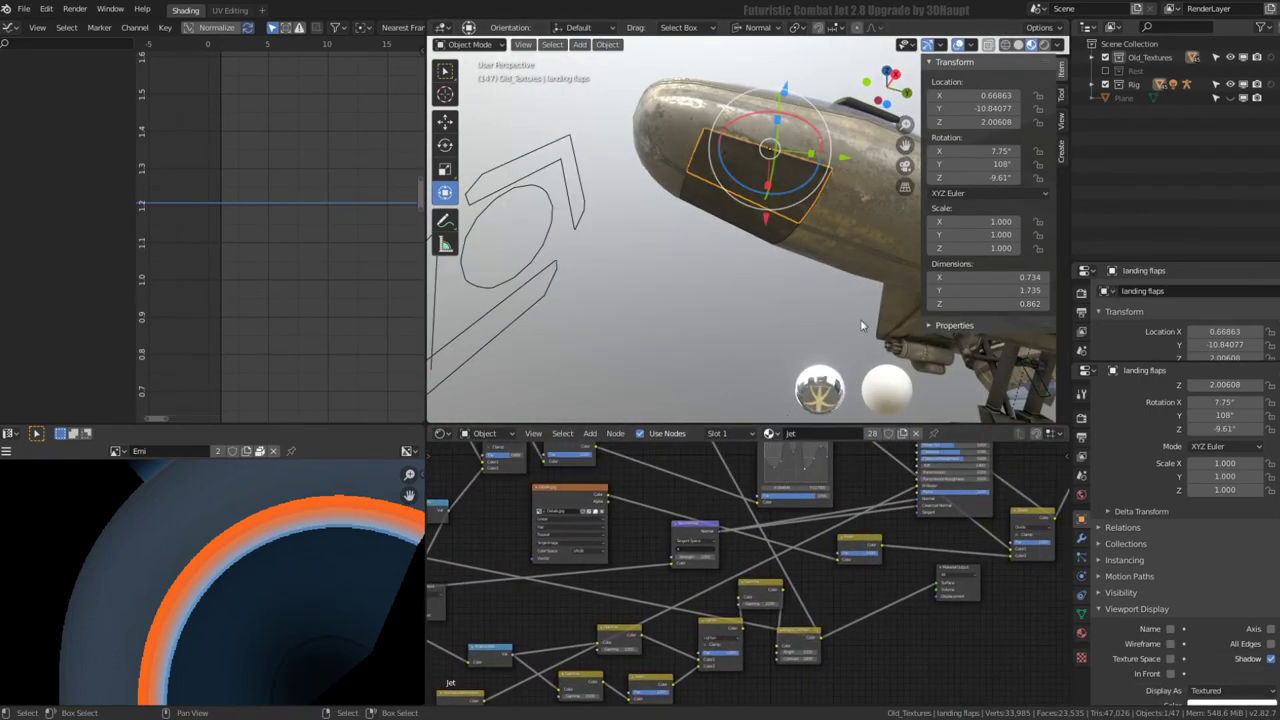
{"action": "scroll", "coordinate": [693, 104], "scroll_direction": "up", "scroll_amount": 3}
{"action": "scroll", "coordinate": [693, 110], "scroll_direction": "down", "scroll_amount": 3}
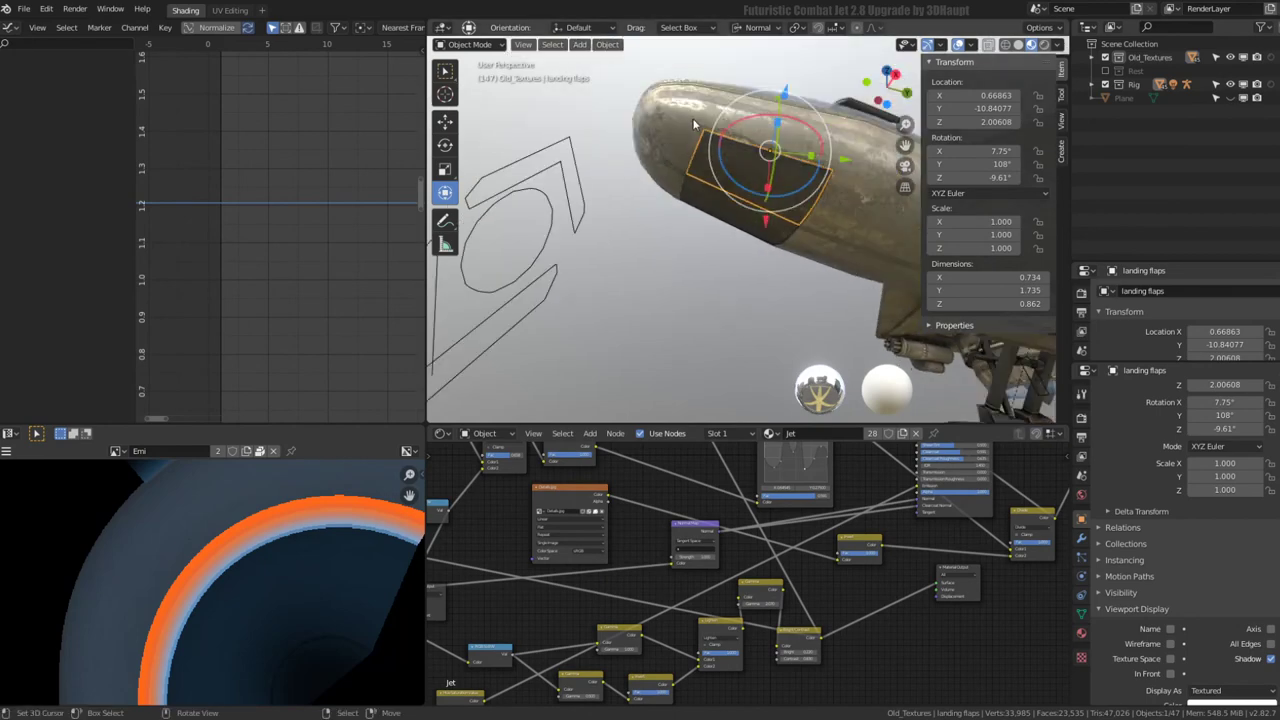
{"action": "left_click", "coordinate": [1017, 46]}
{"action": "left_click", "coordinate": [1059, 46]}
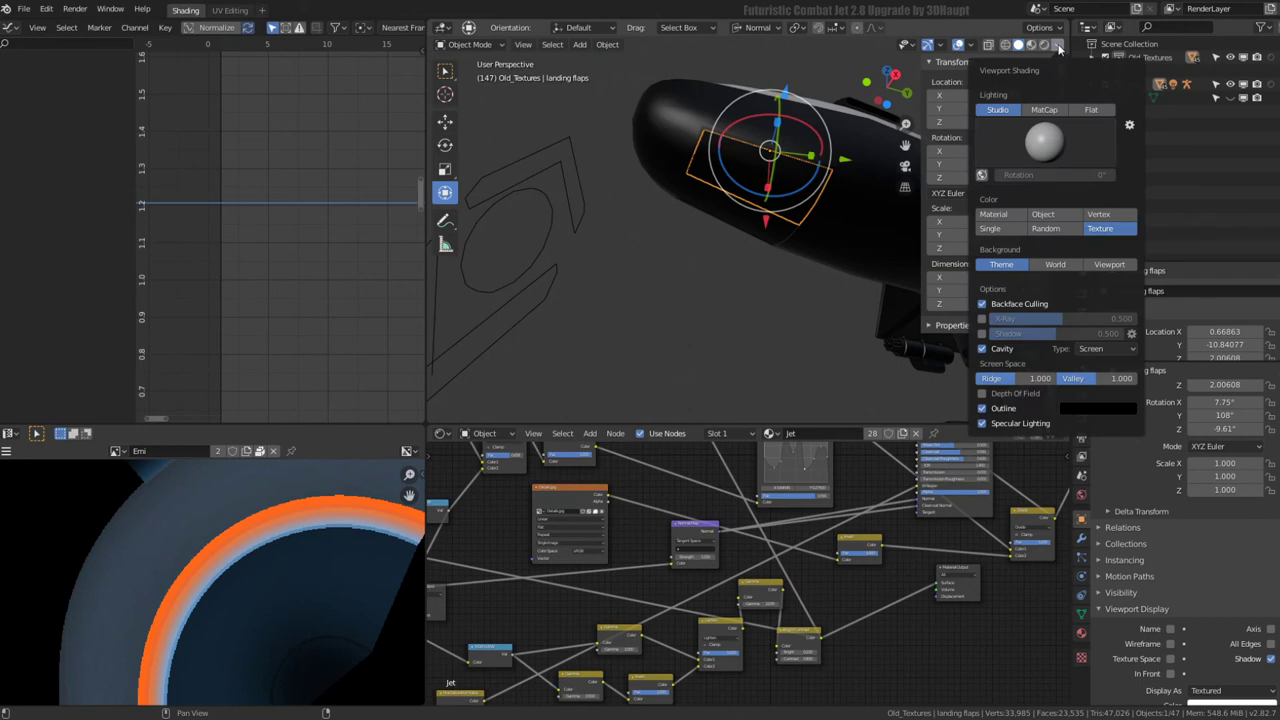
{"action": "left_click", "coordinate": [1059, 47]}
{"action": "left_click", "coordinate": [1059, 47]}
{"action": "left_click", "coordinate": [1059, 47]}
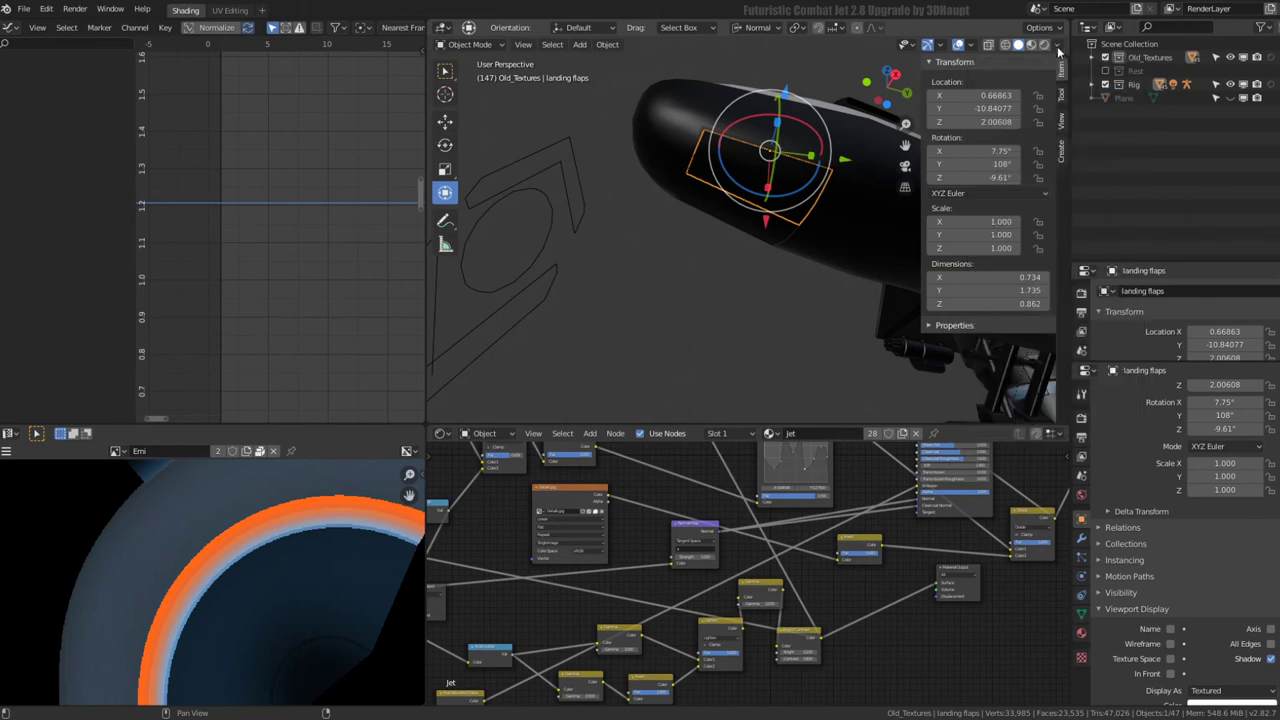
{"action": "left_click", "coordinate": [1059, 47]}
{"action": "left_click", "coordinate": [1097, 107]}
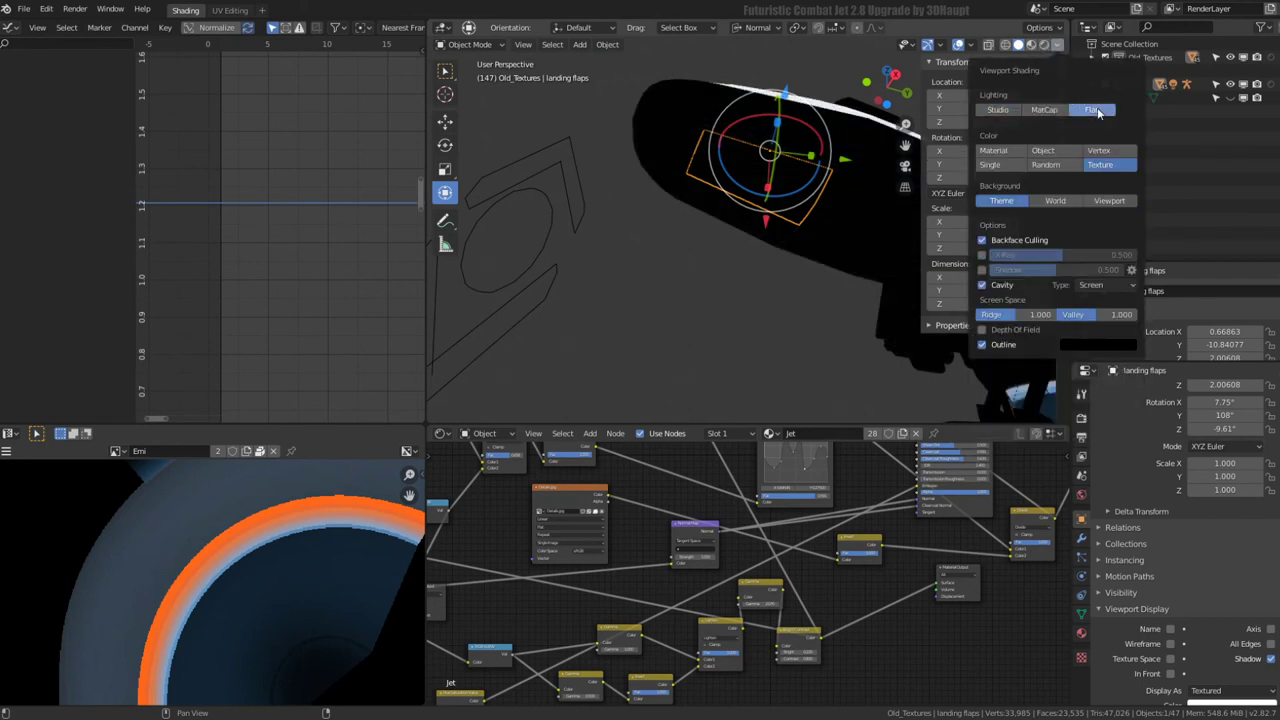
- Show the Tool settings and put the landing flaps into Texture Paint mode
{"action": "mouse_move", "coordinate": [651, 300]}
{"action": "middle_mouse_down"}
{"action": "mouse_move", "coordinate": [711, 210]}
{"action": "mouse_move", "coordinate": [726, 214]}
{"action": "middle_mouse_up"}
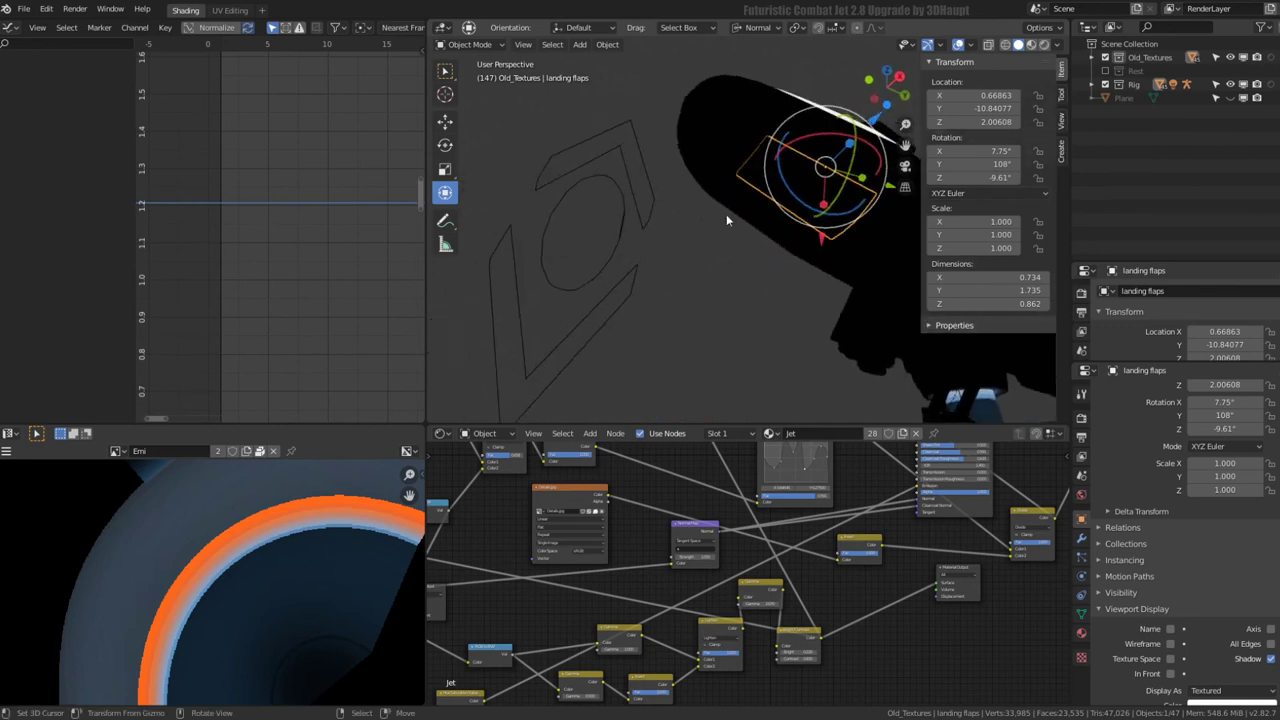
{"action": "left_click", "coordinate": [1064, 104]}
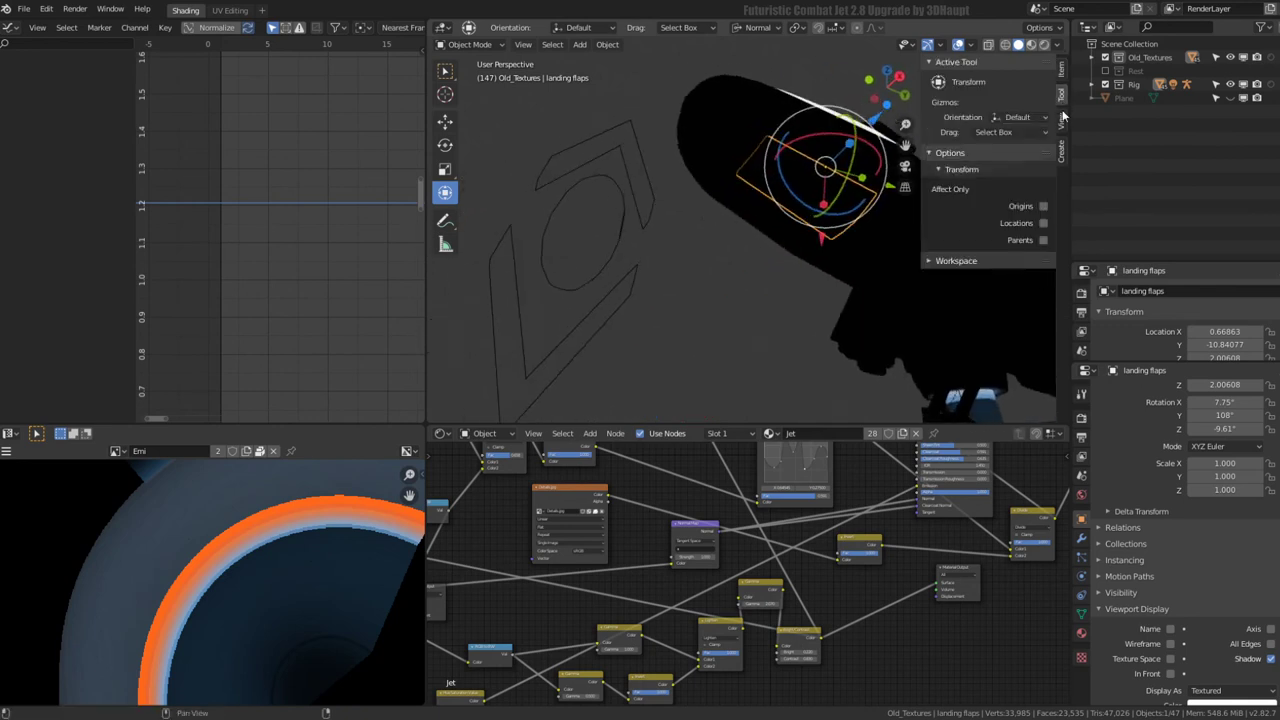
{"action": "left_click", "coordinate": [481, 47]}
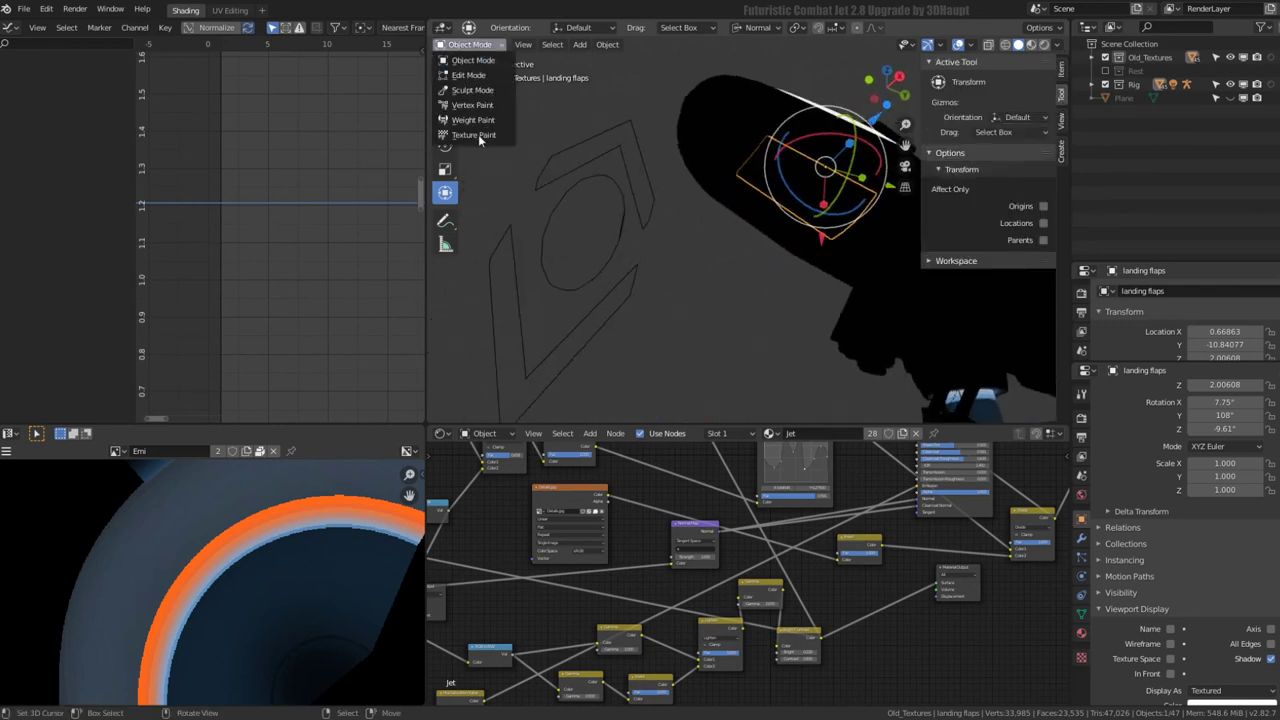
{"action": "left_click", "coordinate": [478, 134]}
- Preview the Nor, Details, Col_1 and Col_2 texture slots, settling on Col_1.jpg
{"action": "left_click", "coordinate": [958, 198]}
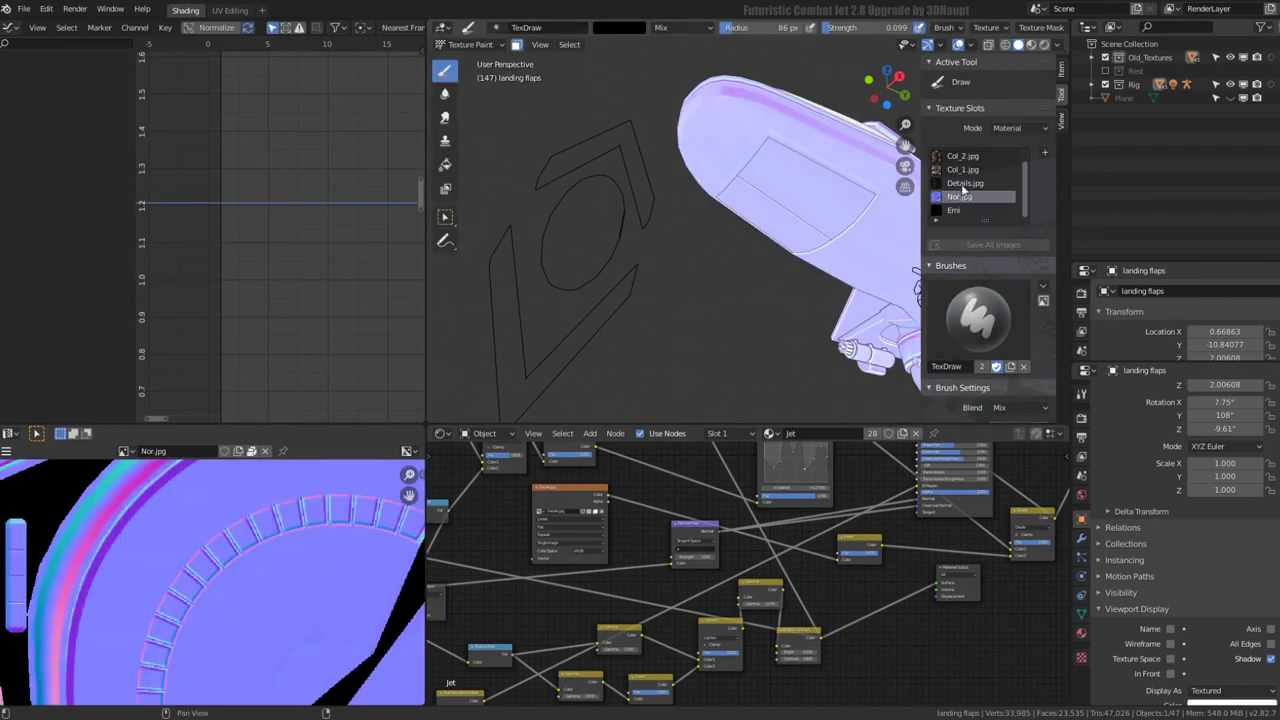
{"action": "left_click", "coordinate": [963, 184]}
{"action": "left_click", "coordinate": [960, 170]}
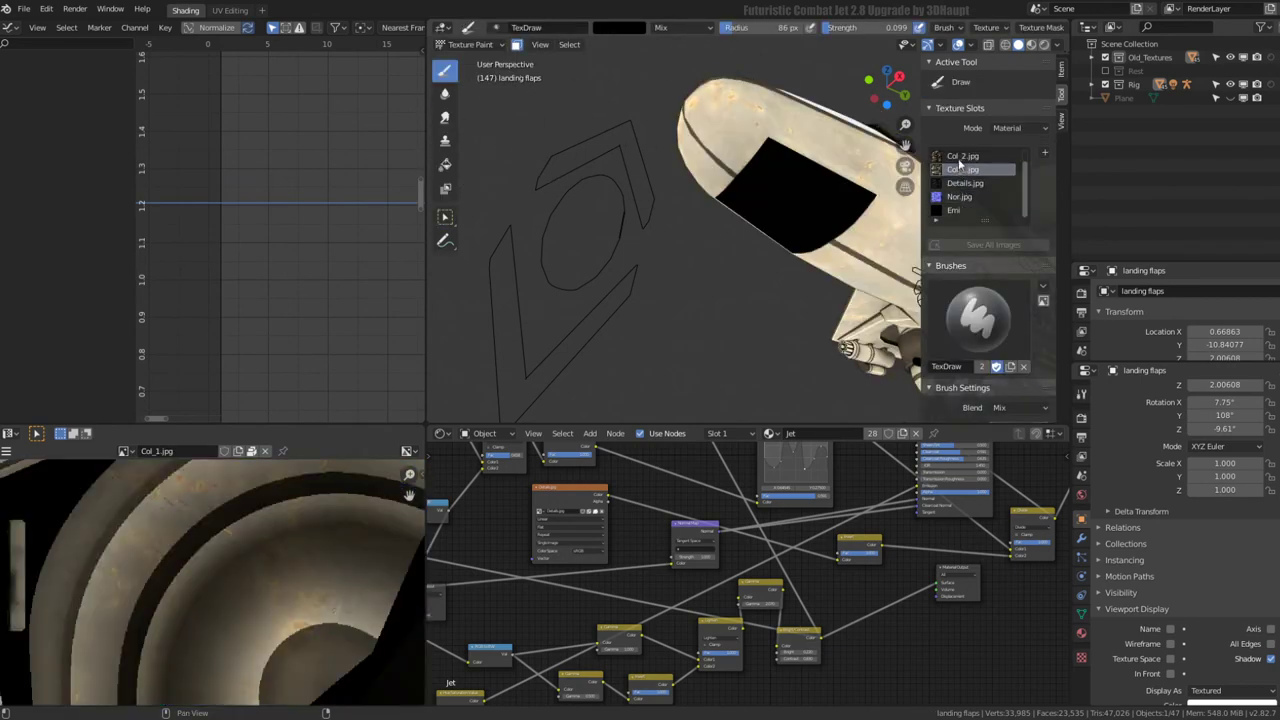
{"action": "left_click", "coordinate": [960, 157]}
{"action": "left_click", "coordinate": [960, 170]}
- Paint over the black flap patch on the jet
{"action": "mouse_move", "coordinate": [760, 230]}
{"action": "middle_mouse_down"}
{"action": "mouse_move", "coordinate": [840, 203]}
{"action": "mouse_move", "coordinate": [705, 156]}
{"action": "middle_mouse_up"}
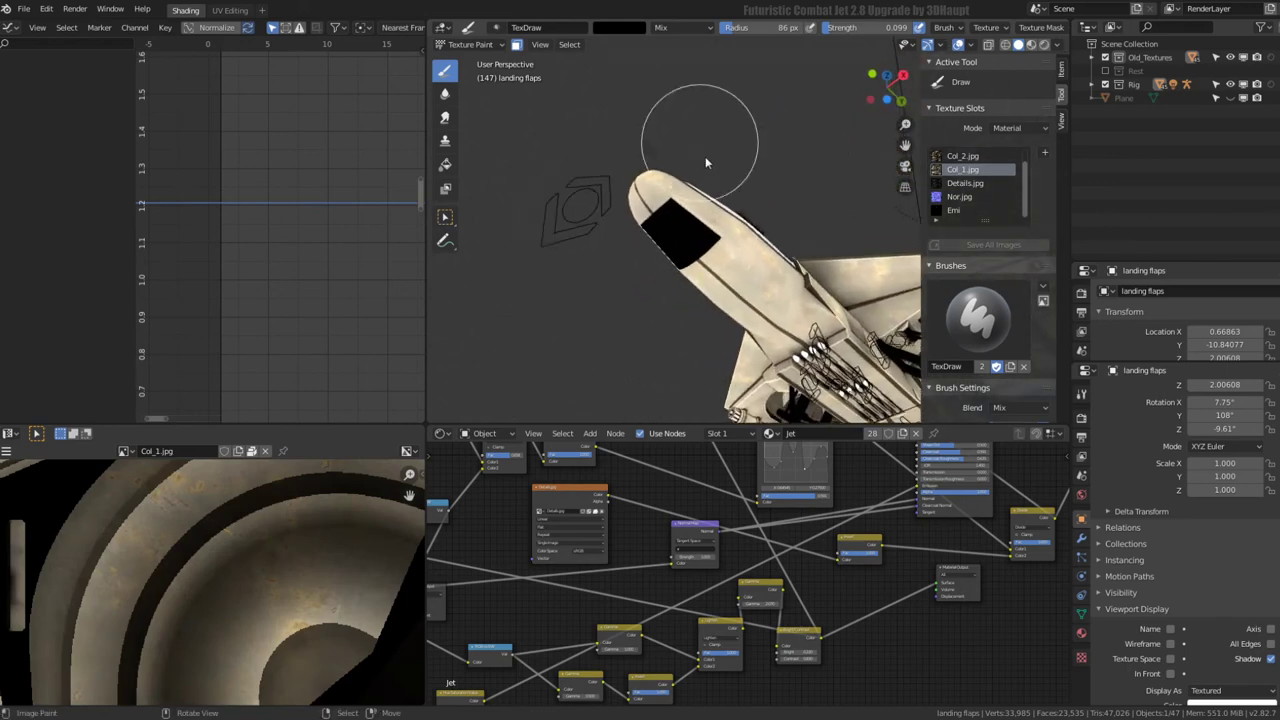
{"action": "scroll", "coordinate": [705, 156], "scroll_direction": "up", "scroll_amount": 3}
{"action": "middle_click_drag", "start_coordinate": [593, 218], "coordinate": [631, 210]}
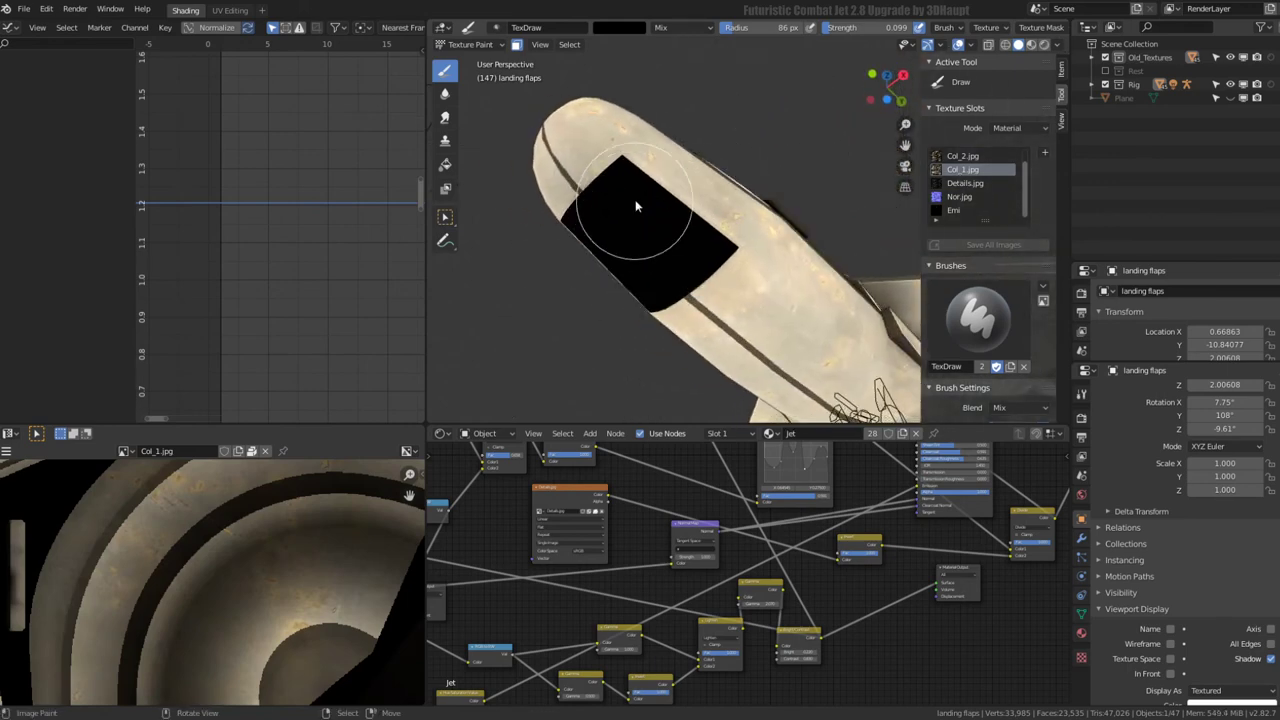
{"action": "left_click_drag", "start_coordinate": [631, 210], "coordinate": [714, 185]}
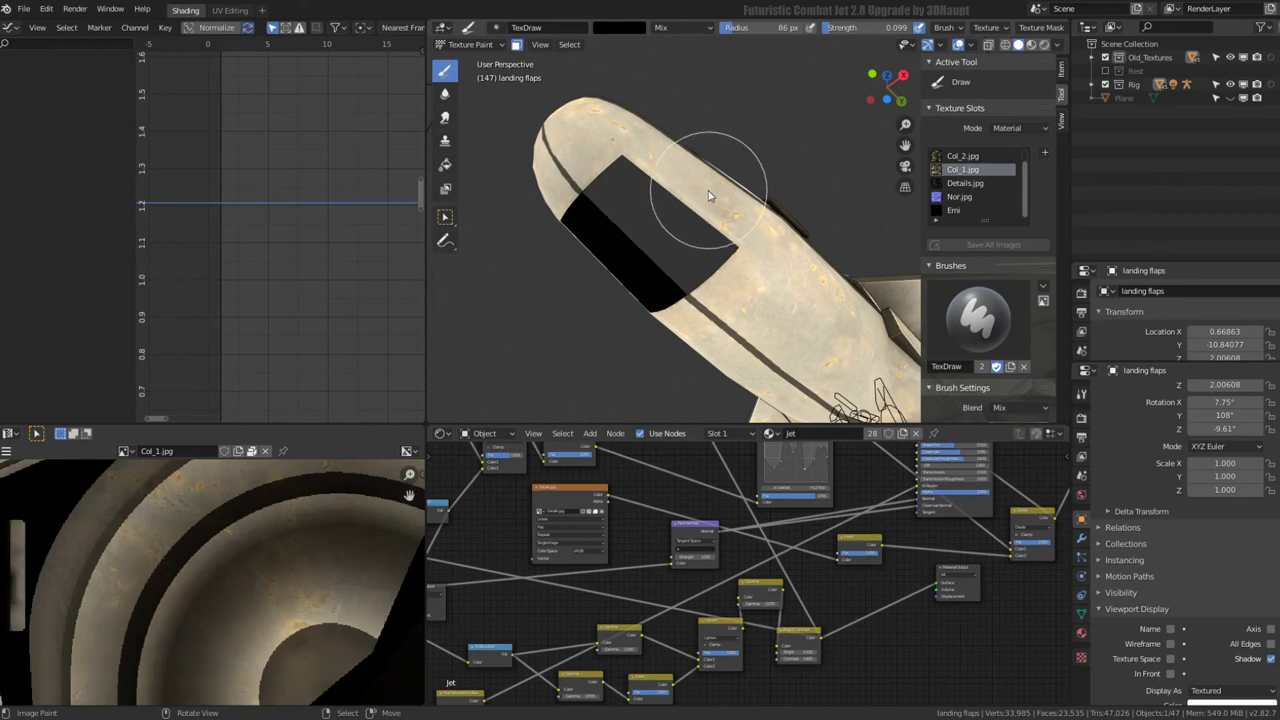
- Sample the beige hull colour and switch to the Fill brush
{"action": "key", "text": "s"}
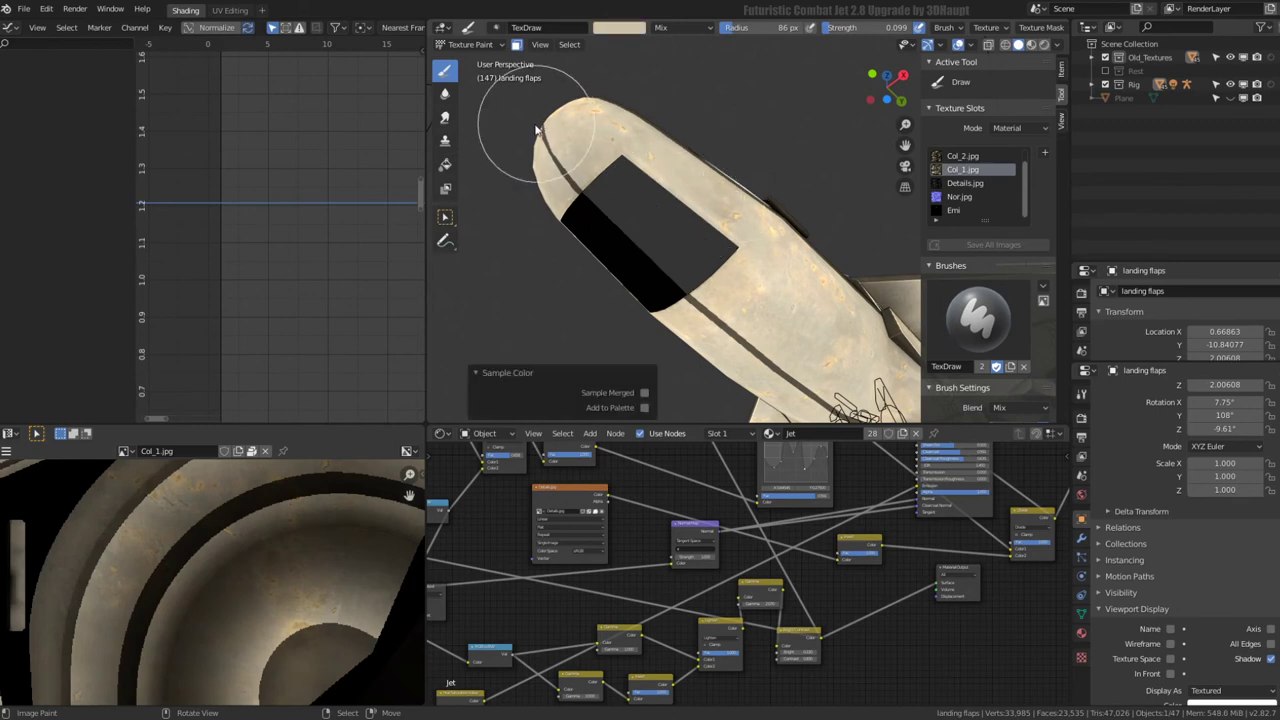
{"action": "left_click", "coordinate": [446, 167]}
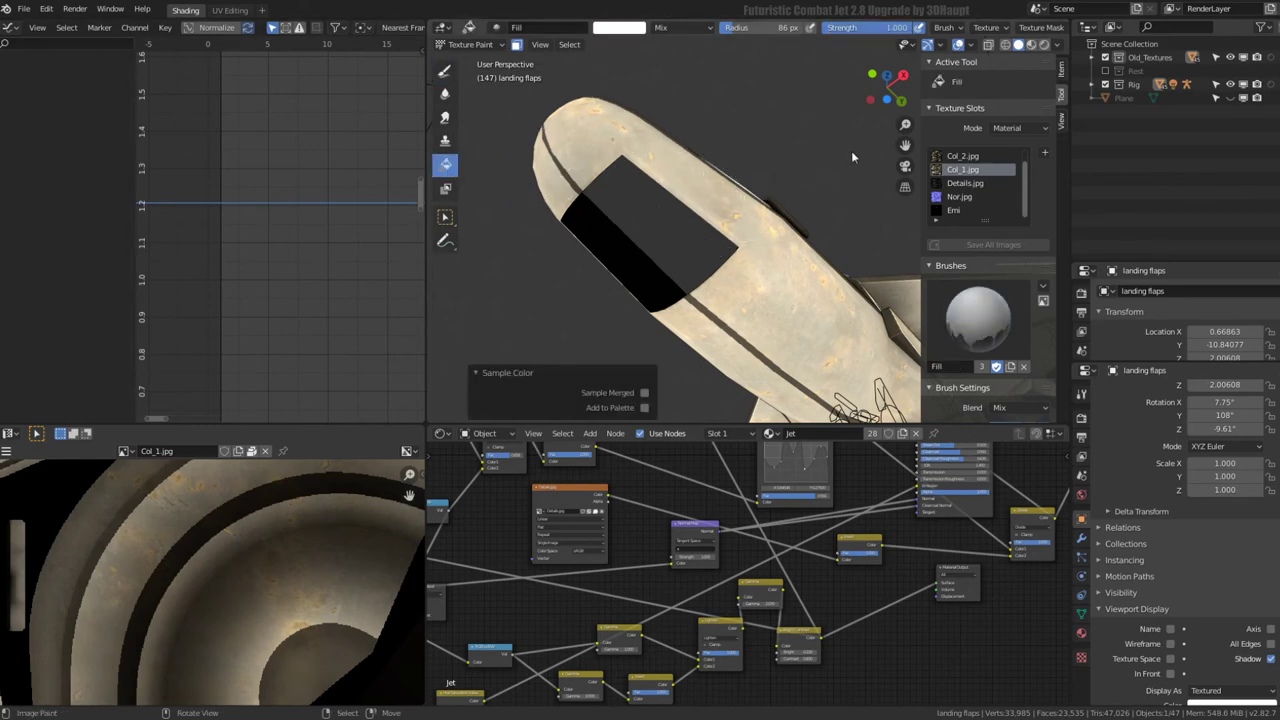
{"action": "scroll", "coordinate": [993, 278], "scroll_direction": "down", "scroll_amount": 4}
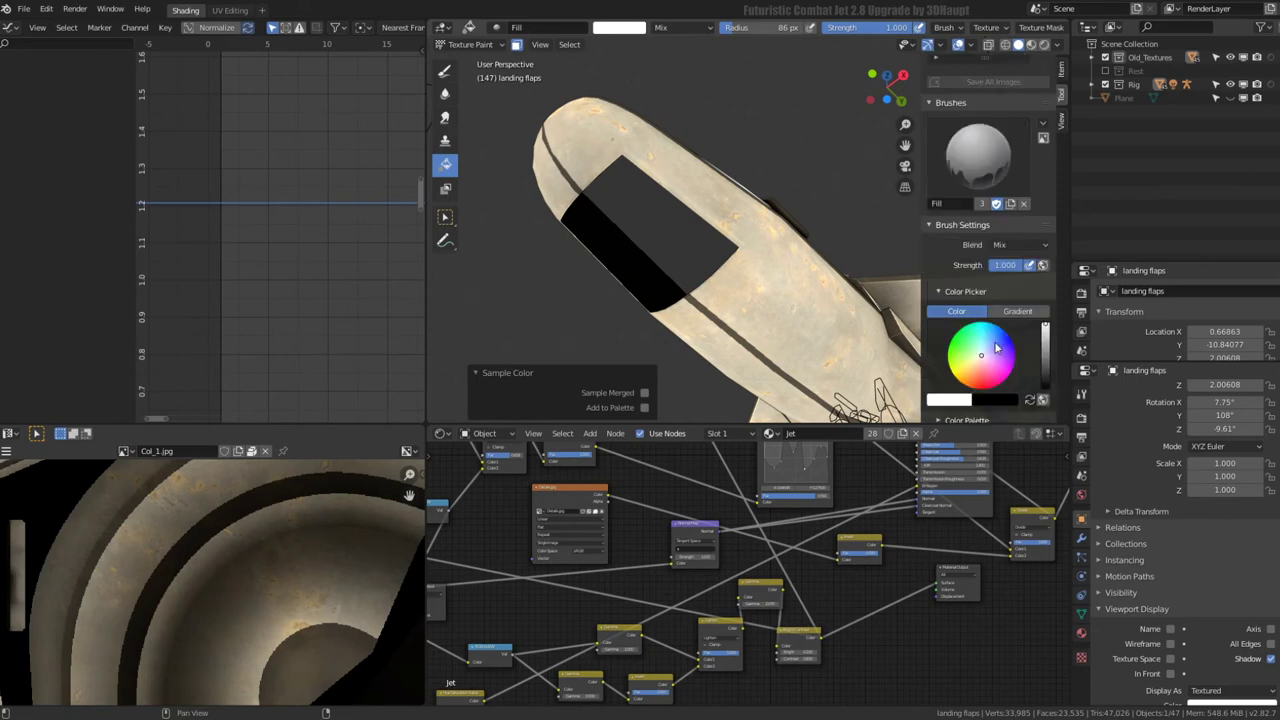
{"action": "scroll", "coordinate": [1038, 347], "scroll_direction": "down", "scroll_amount": 2}
{"action": "scroll", "coordinate": [990, 341], "scroll_direction": "up", "scroll_amount": 2}
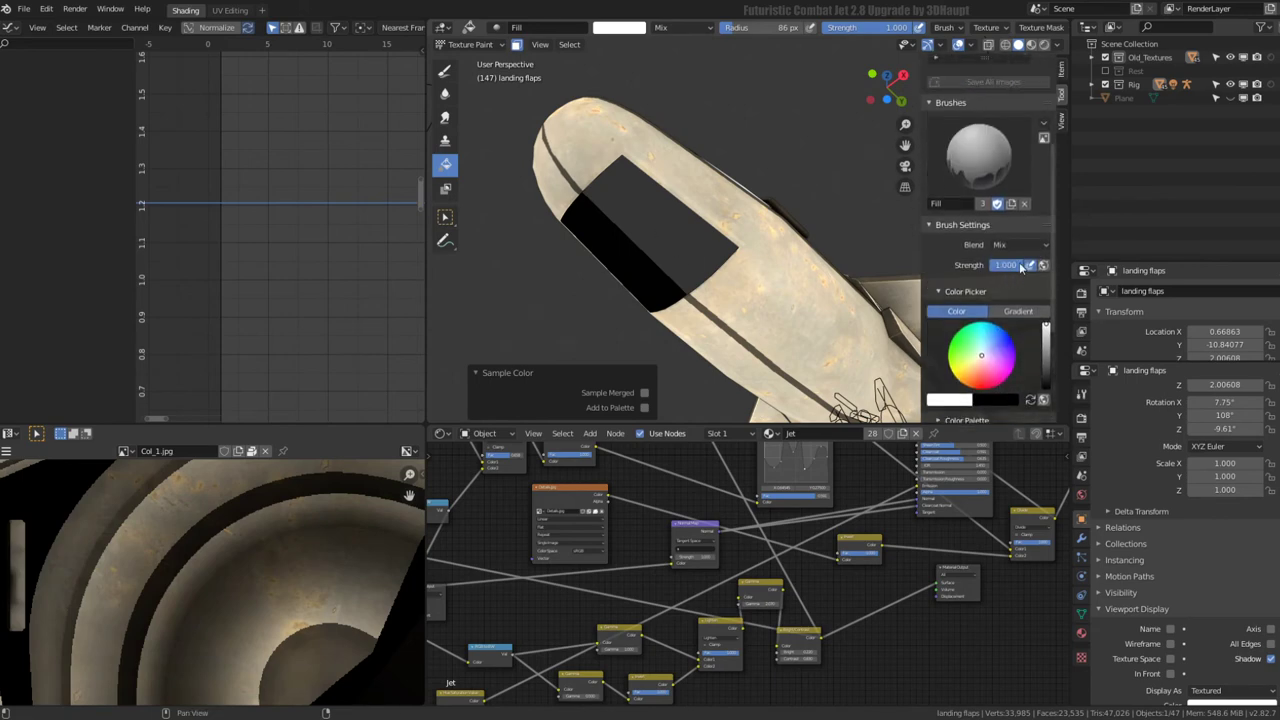
{"action": "left_click_drag", "start_coordinate": [998, 272], "coordinate": [940, 272]}
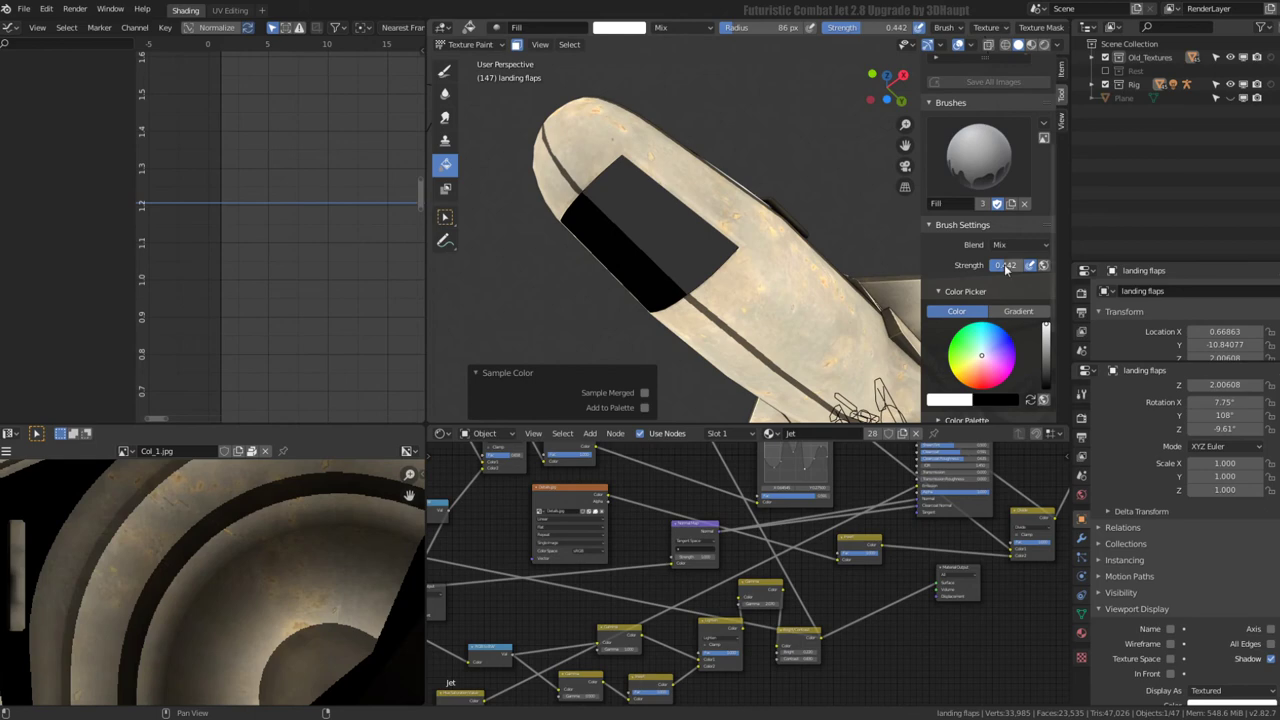
- Fill the flap patch, then fill the underside grey patch with the cream hull colour
{"action": "left_click", "coordinate": [659, 212]}
{"action": "left_click", "coordinate": [659, 213]}
{"action": "left_click", "coordinate": [659, 218]}
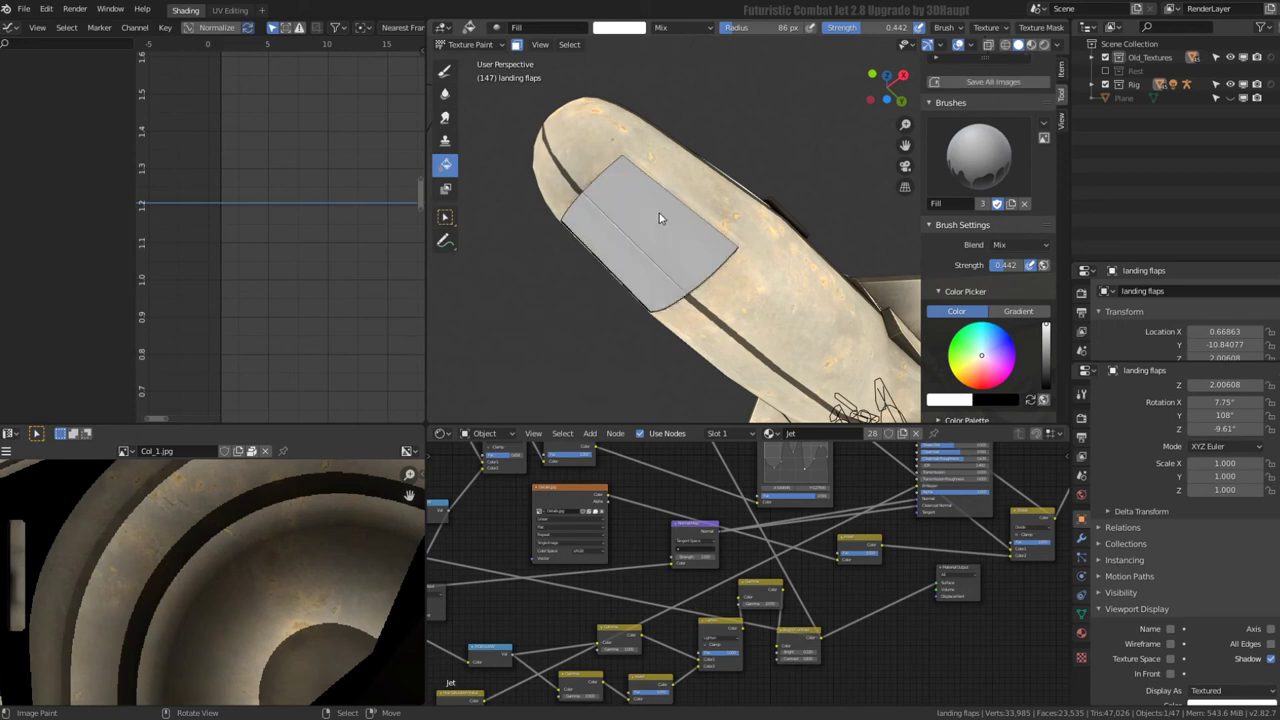
{"action": "mouse_move", "coordinate": [662, 214]}
{"action": "middle_mouse_down"}
{"action": "mouse_move", "coordinate": [719, 197]}
{"action": "mouse_move", "coordinate": [748, 246]}
{"action": "mouse_move", "coordinate": [718, 194]}
{"action": "mouse_move", "coordinate": [706, 263]}
{"action": "mouse_move", "coordinate": [531, 68]}
{"action": "middle_mouse_up"}
{"action": "key", "text": "s"}
{"action": "left_click", "coordinate": [695, 233]}
- Select the landing strut Cube.150 and put it into Texture Paint mode
{"action": "left_click", "coordinate": [475, 45]}
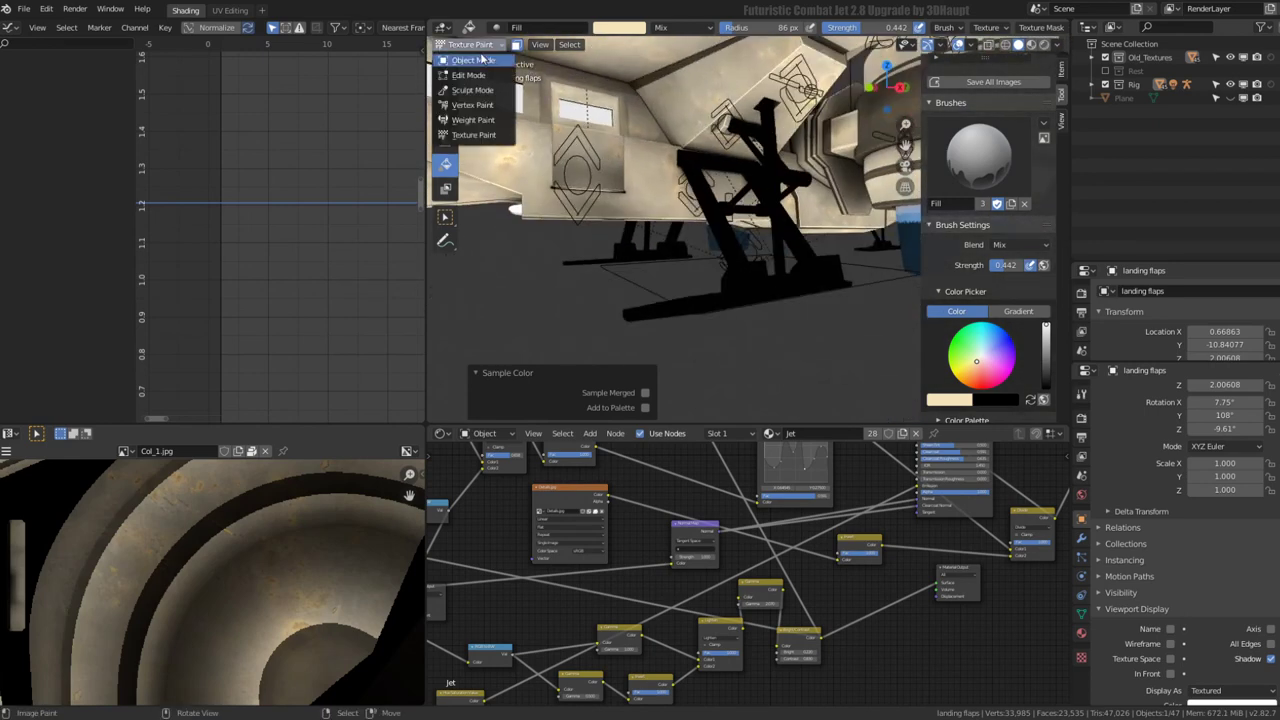
{"action": "left_click", "coordinate": [473, 60]}
{"action": "left_click", "coordinate": [774, 298]}
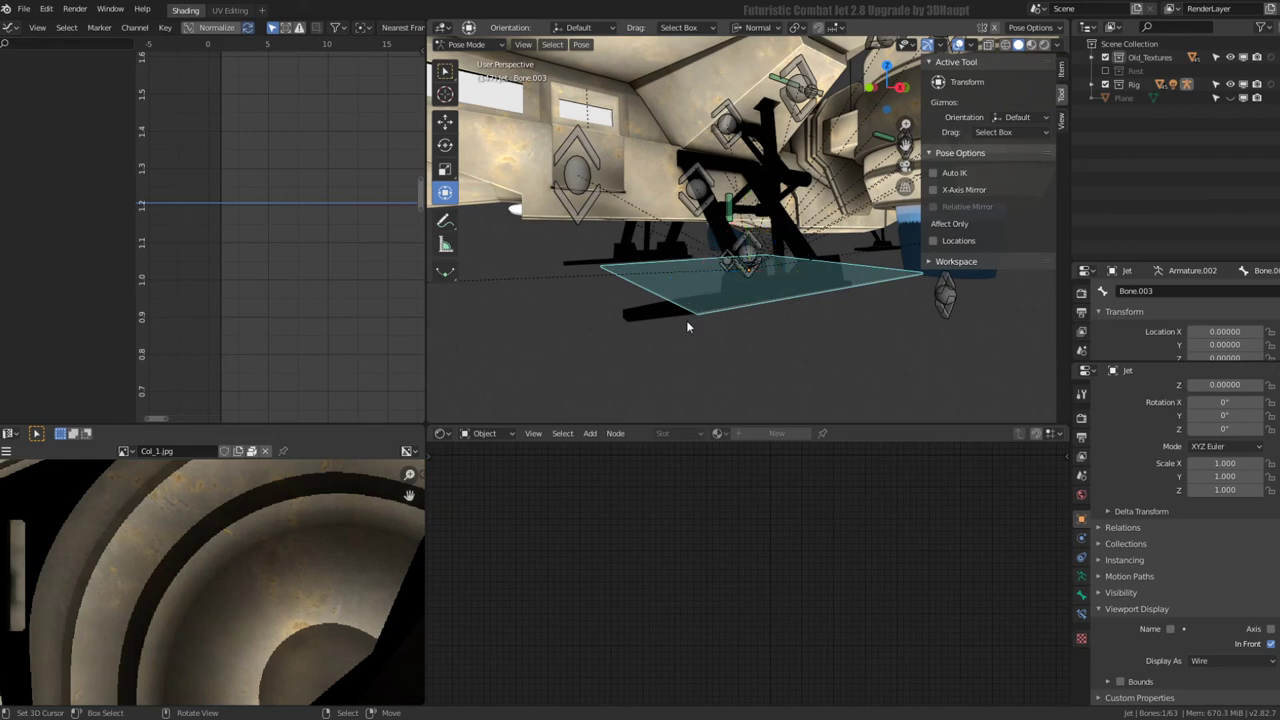
{"action": "left_click", "coordinate": [475, 47]}
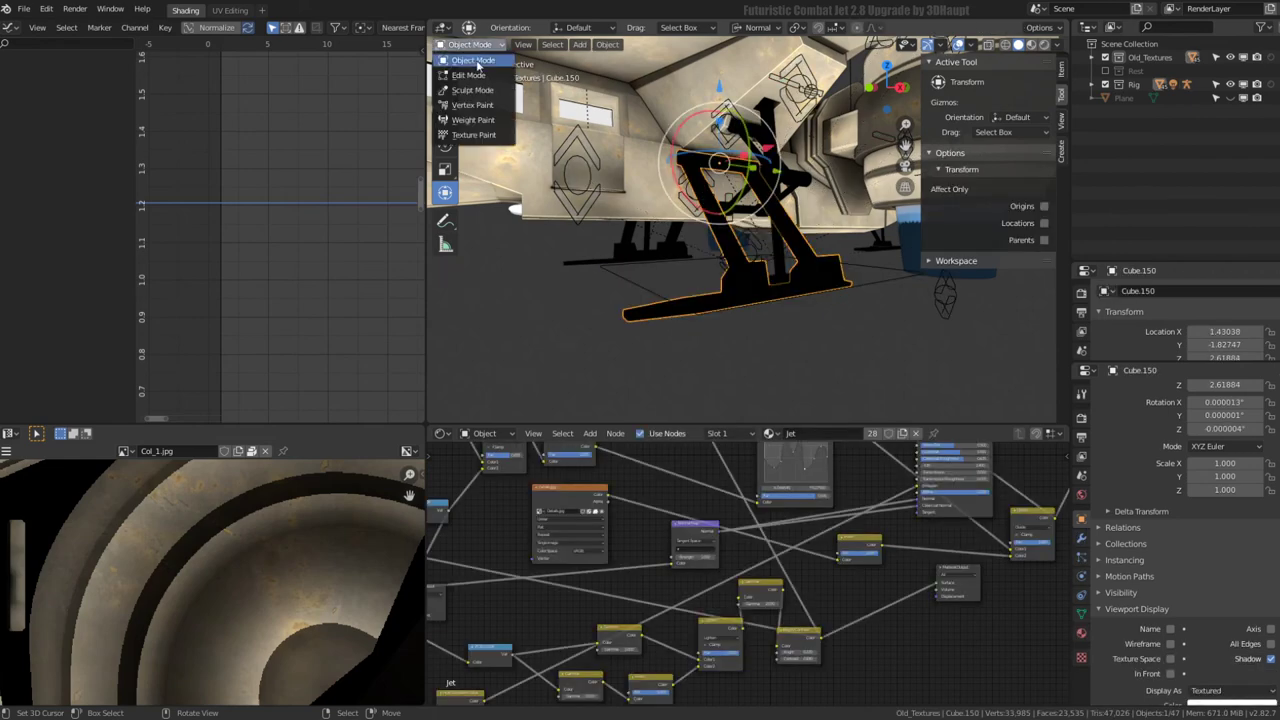
{"action": "left_click", "coordinate": [480, 134]}
{"action": "mouse_move", "coordinate": [690, 303]}
{"action": "middle_mouse_down"}
{"action": "mouse_move", "coordinate": [703, 215]}
{"action": "mouse_move", "coordinate": [756, 246]}
{"action": "middle_mouse_up"}
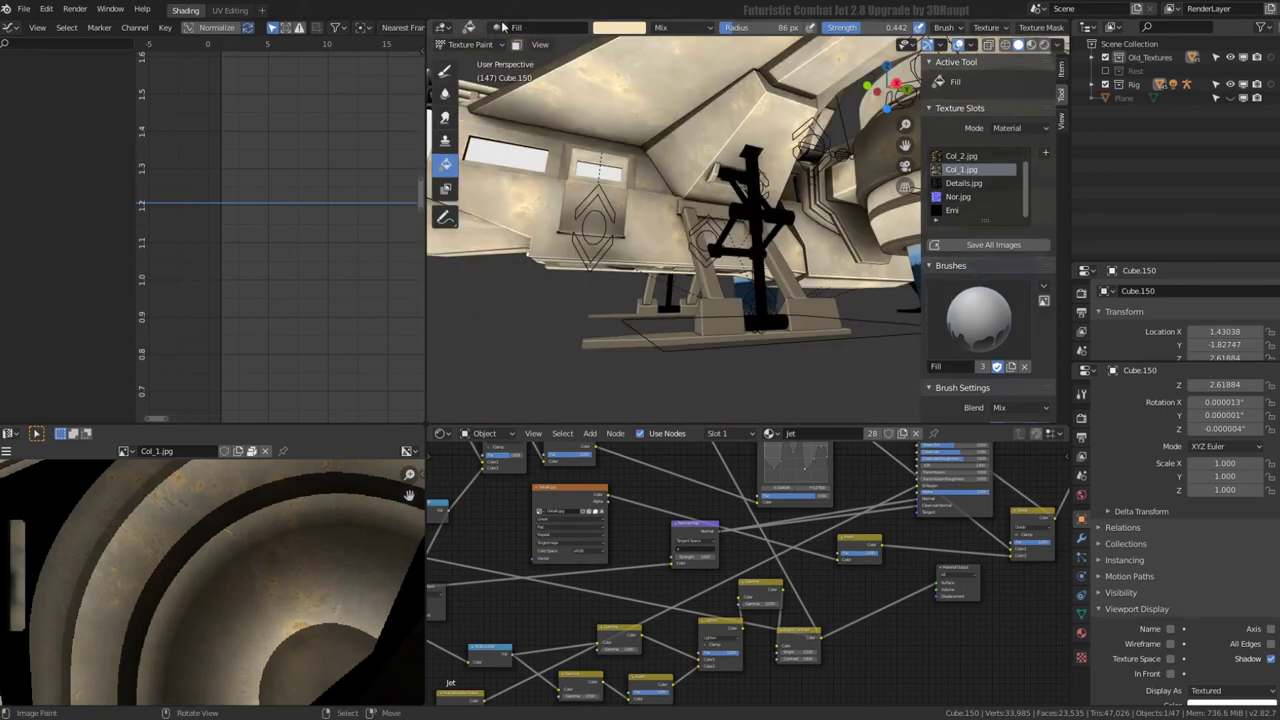
- Select the jet's rig, check a bone in Pose Mode, then delete the rig
{"action": "left_click", "coordinate": [483, 46]}
{"action": "left_click", "coordinate": [473, 60]}
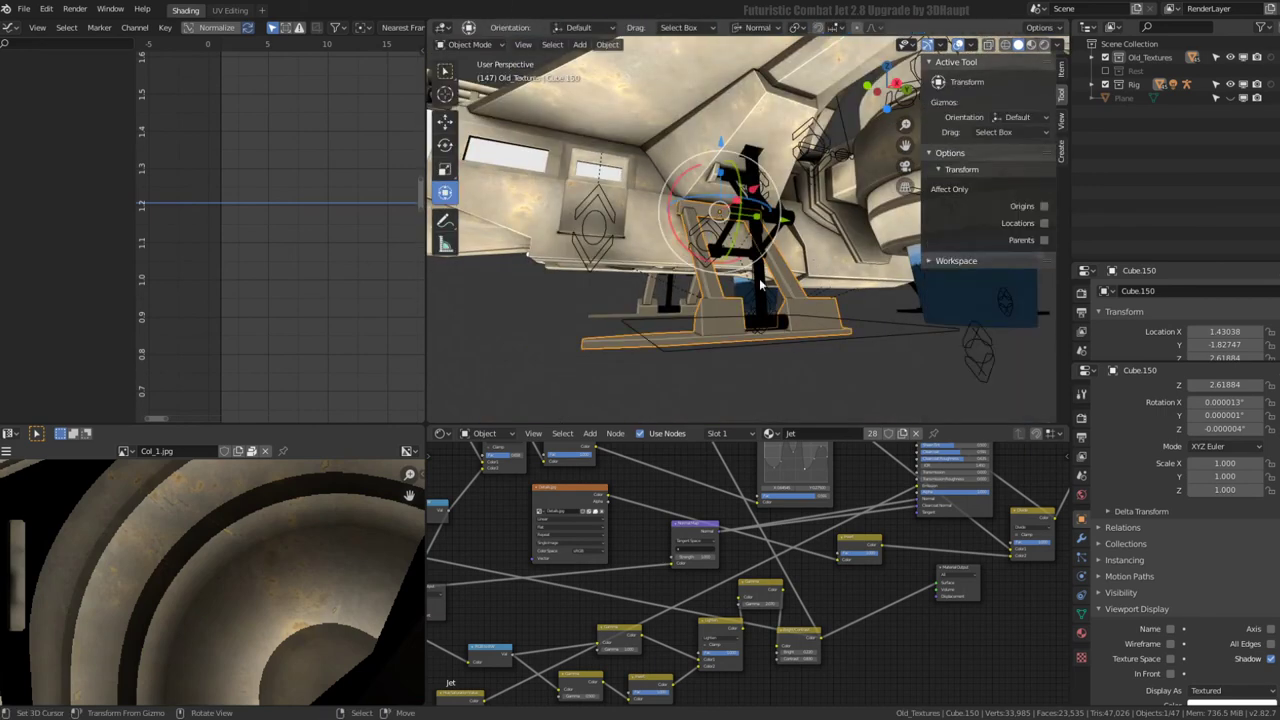
{"action": "left_click", "coordinate": [757, 258]}
{"action": "key", "text": "ctrl+Tab"}
{"action": "left_click", "coordinate": [757, 260]}
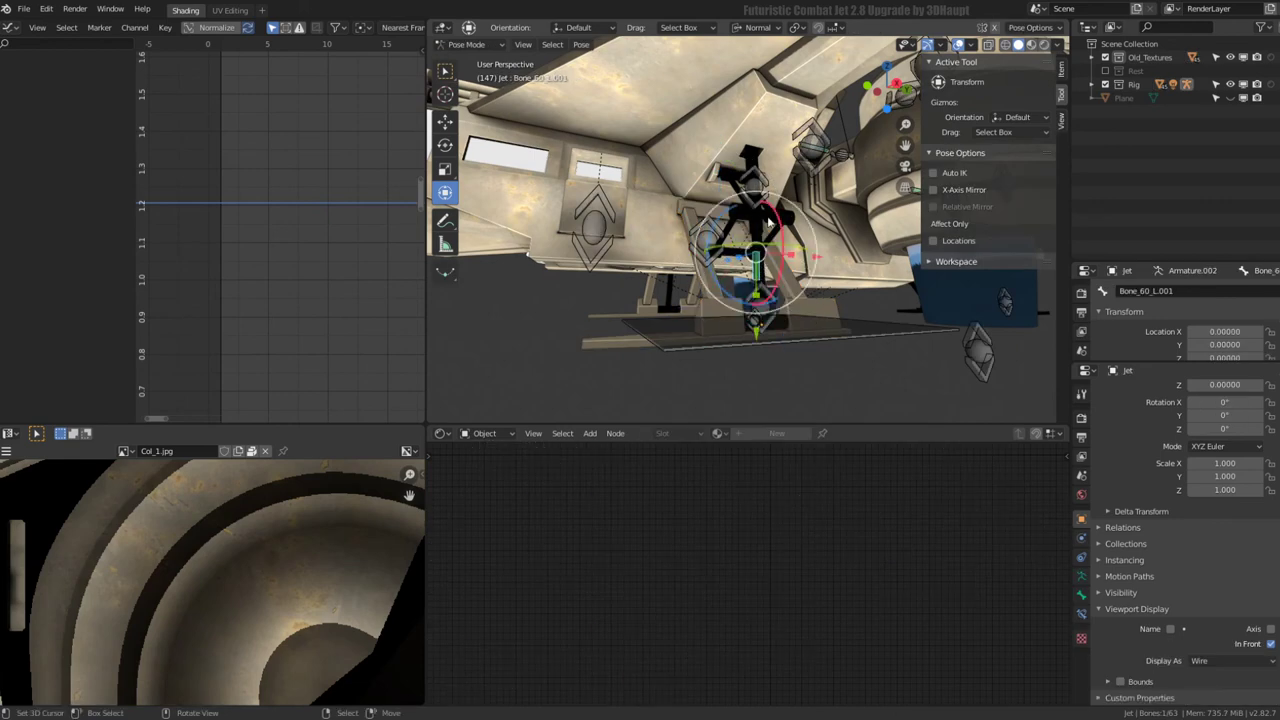
{"action": "left_click", "coordinate": [470, 44]}
{"action": "left_click", "coordinate": [473, 60]}
{"action": "key", "text": "Delete"}
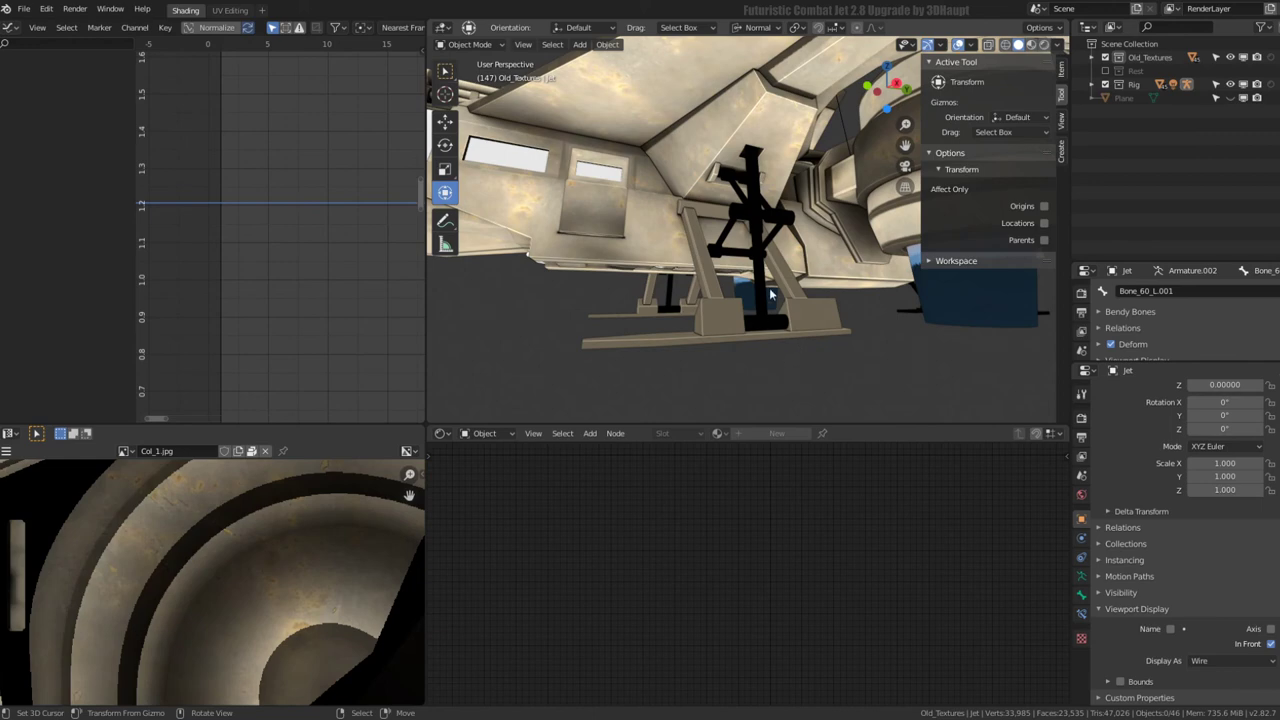
- Put the black landing-gear cylinder into Texture Paint and zoom in, then return to Object Mode
{"action": "left_click", "coordinate": [770, 294]}
{"action": "left_click", "coordinate": [475, 45]}
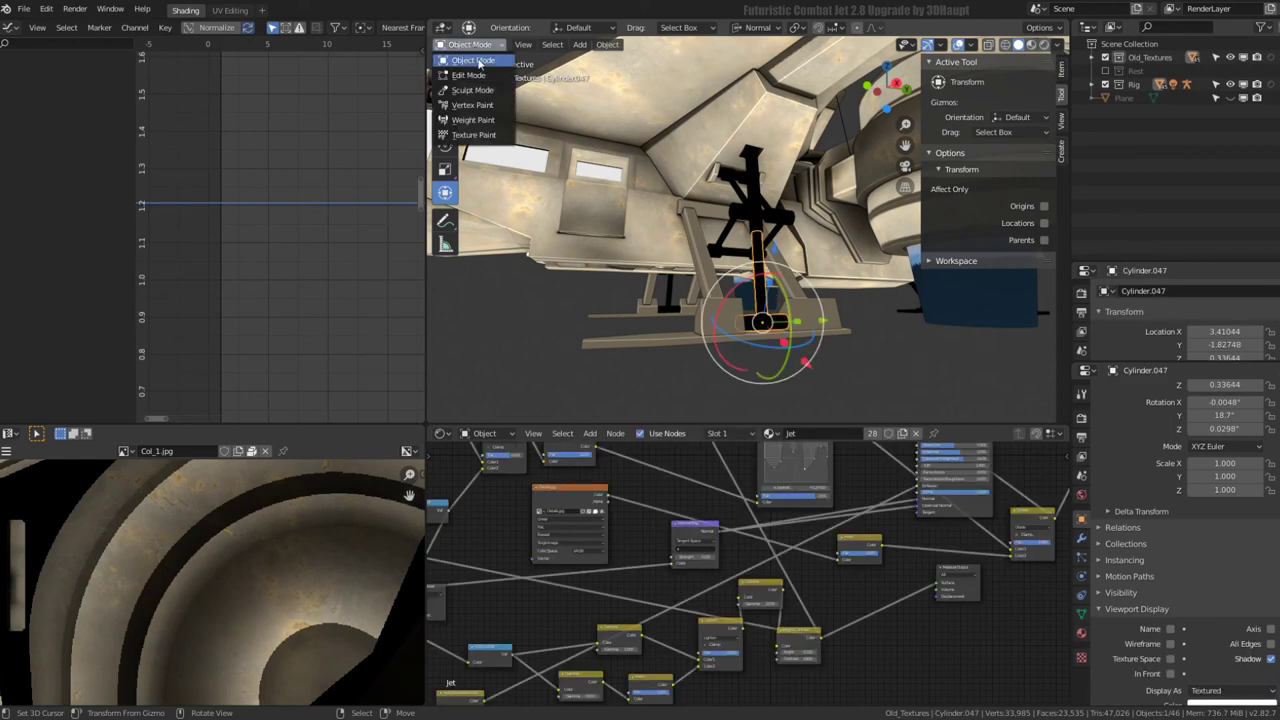
{"action": "left_click", "coordinate": [480, 134]}
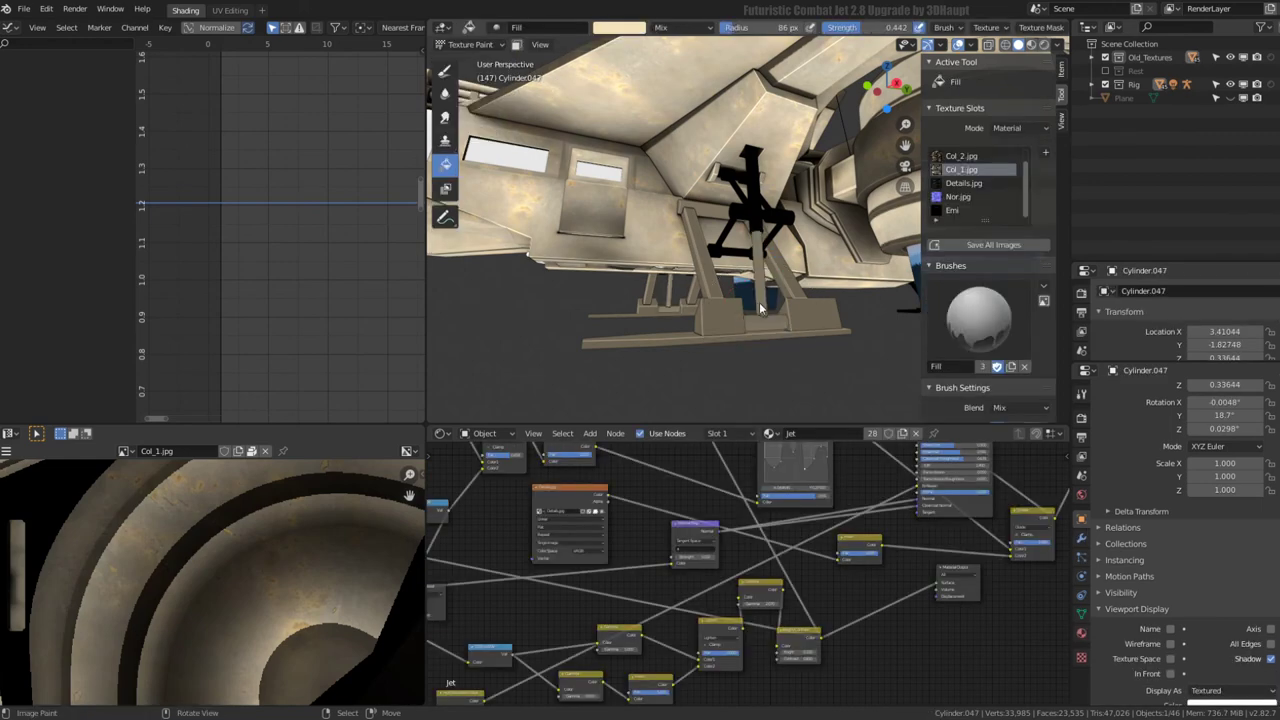
{"action": "scroll", "coordinate": [735, 234], "scroll_direction": "up", "scroll_amount": 3}
{"action": "scroll", "coordinate": [735, 234], "scroll_direction": "up", "scroll_amount": 2}
{"action": "left_click", "coordinate": [474, 45]}
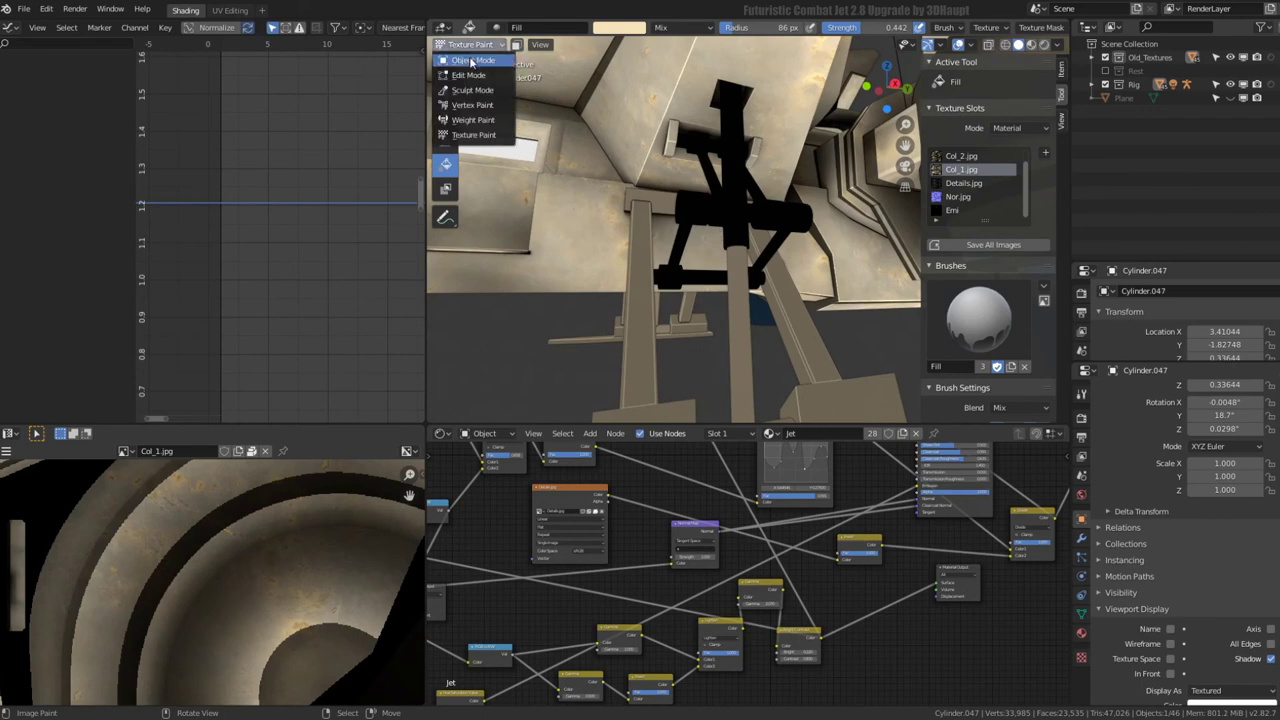
{"action": "left_click", "coordinate": [472, 60]}
- Fill the black landing-gear block Cube.148 with the Col_1 texture
{"action": "left_click", "coordinate": [715, 150]}
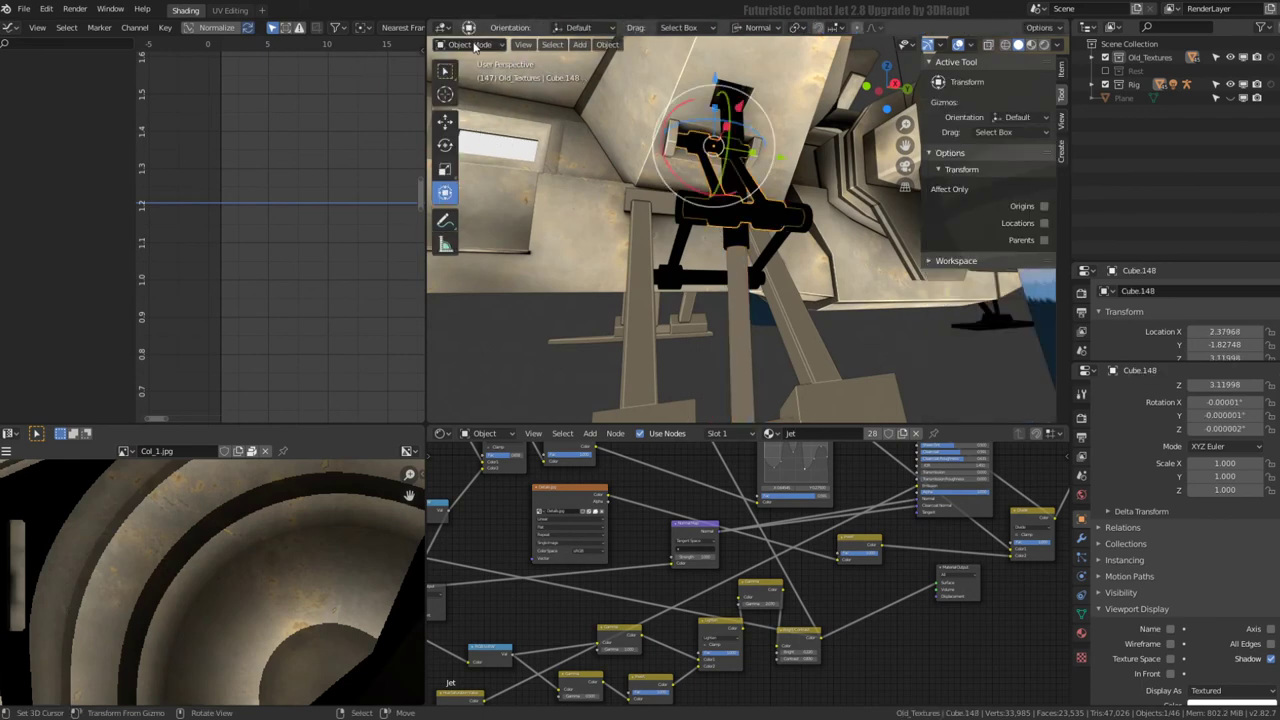
{"action": "left_click", "coordinate": [474, 45]}
{"action": "left_click", "coordinate": [473, 134]}
{"action": "left_click", "coordinate": [786, 206]}
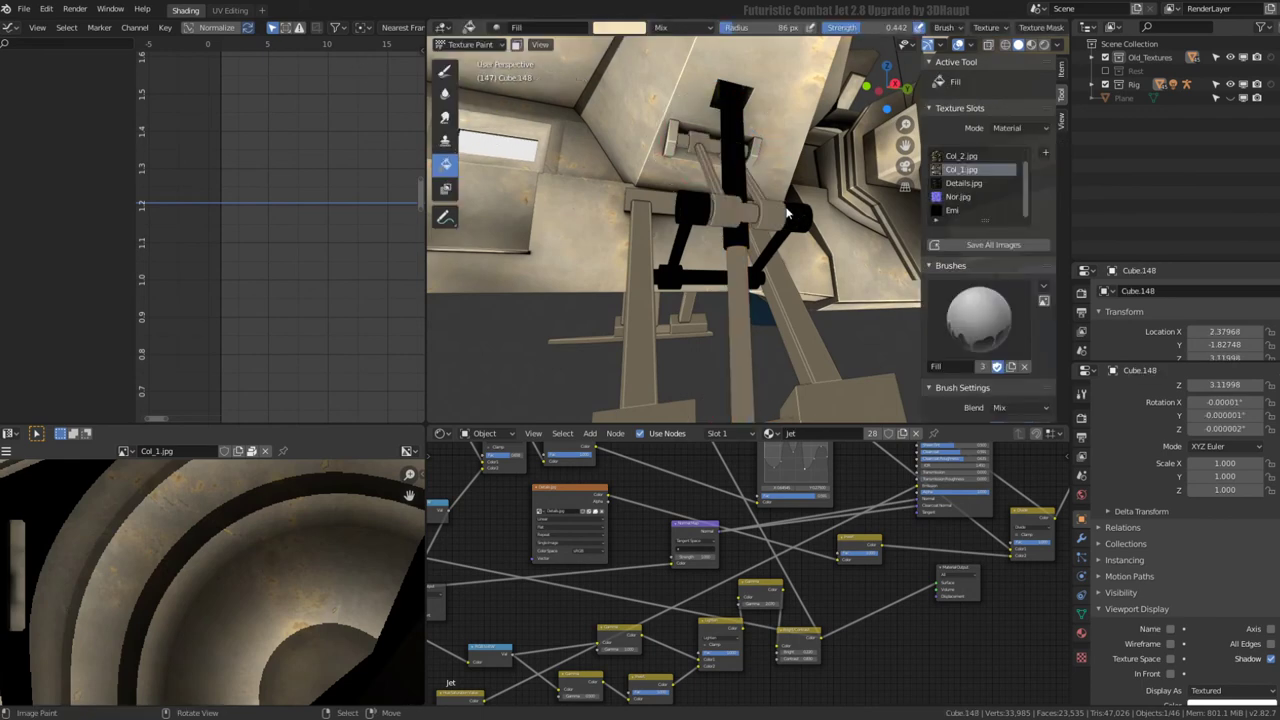
{"action": "left_click", "coordinate": [472, 45]}
{"action": "left_click", "coordinate": [472, 60]}
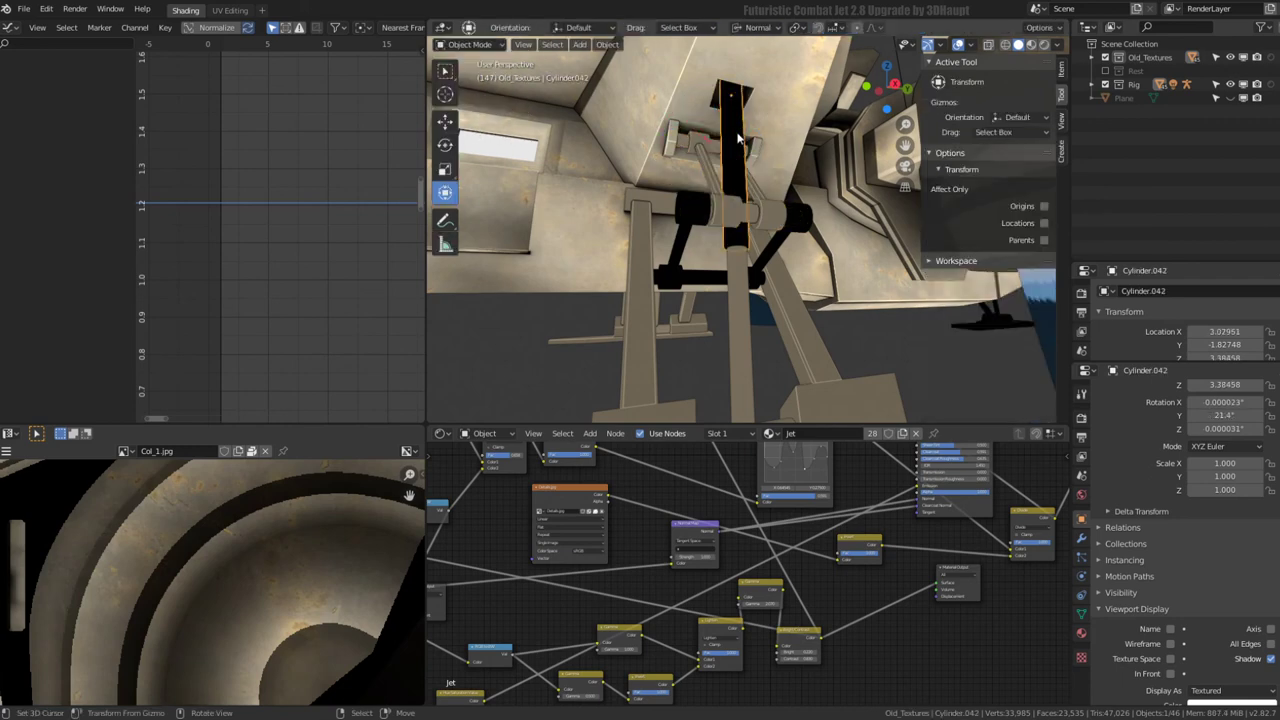
- Fill the black strut Cylinder.042 with the Col_1 texture
{"action": "left_click", "coordinate": [736, 135]}
{"action": "left_click", "coordinate": [472, 45]}
{"action": "left_click", "coordinate": [480, 135]}
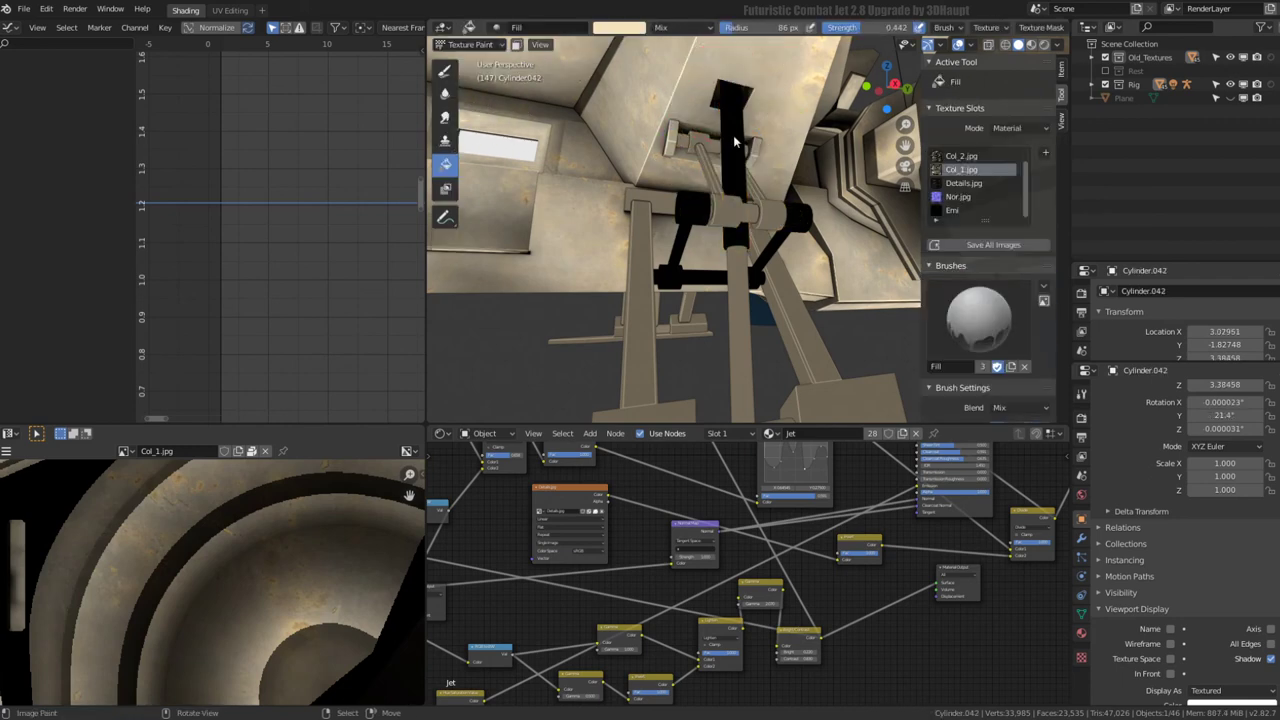
{"action": "left_click", "coordinate": [736, 141]}
{"action": "left_click", "coordinate": [472, 46]}
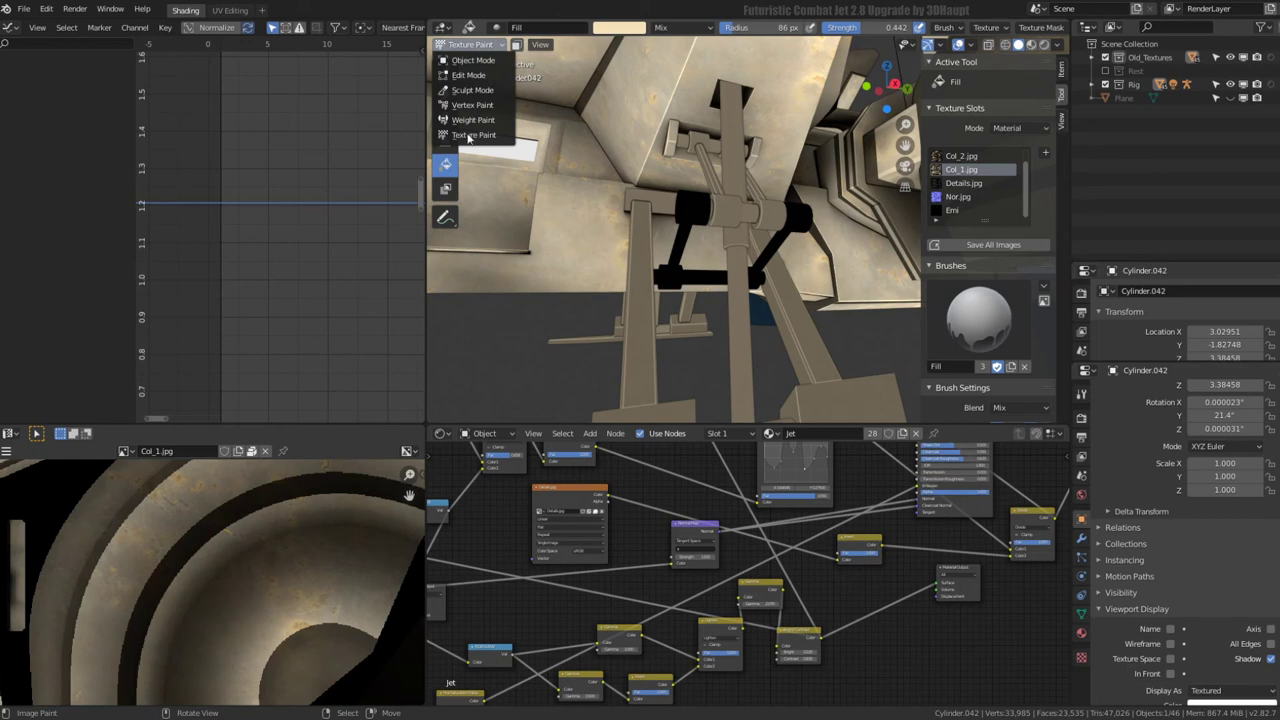
{"action": "left_click", "coordinate": [467, 137]}
{"action": "left_click", "coordinate": [472, 45]}
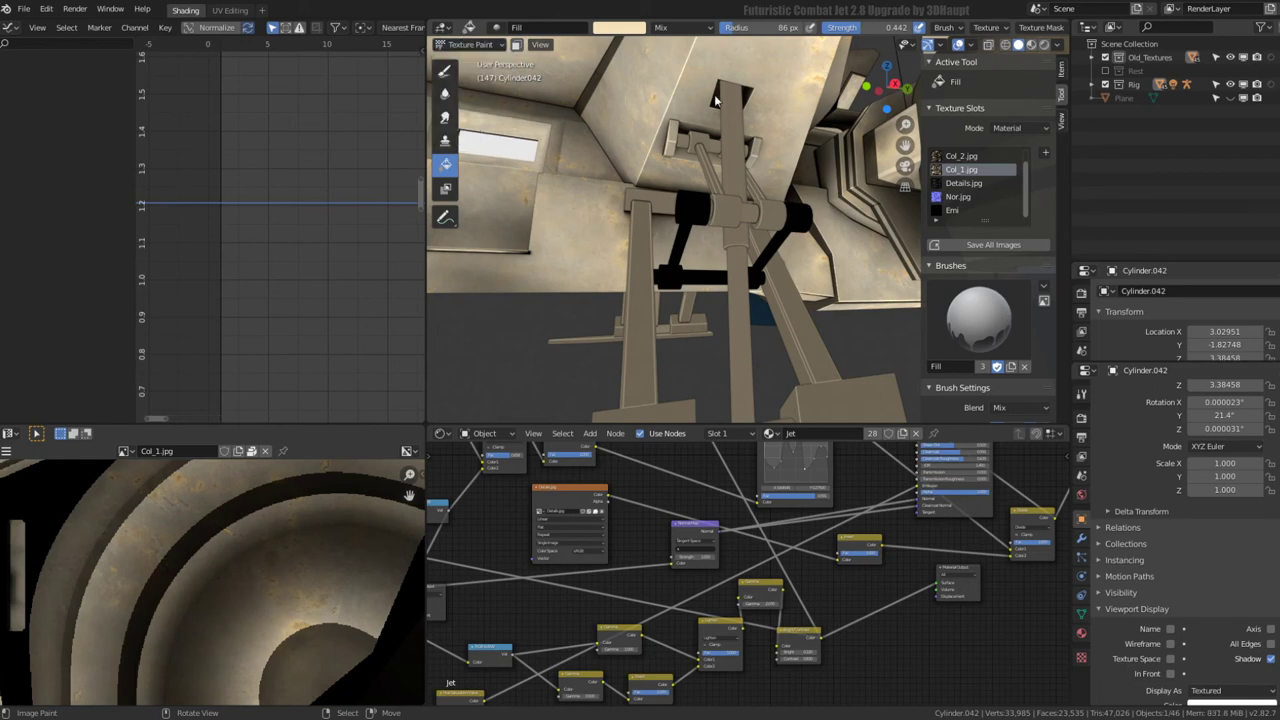
- Back in Object Mode, select Cube.157 and Cylinder.043 while orbiting around the landing gear
{"action": "key", "text": "Tab"}
{"action": "key", "text": "Tab"}
{"action": "key", "text": "Tab"}
{"action": "left_click", "coordinate": [680, 230]}
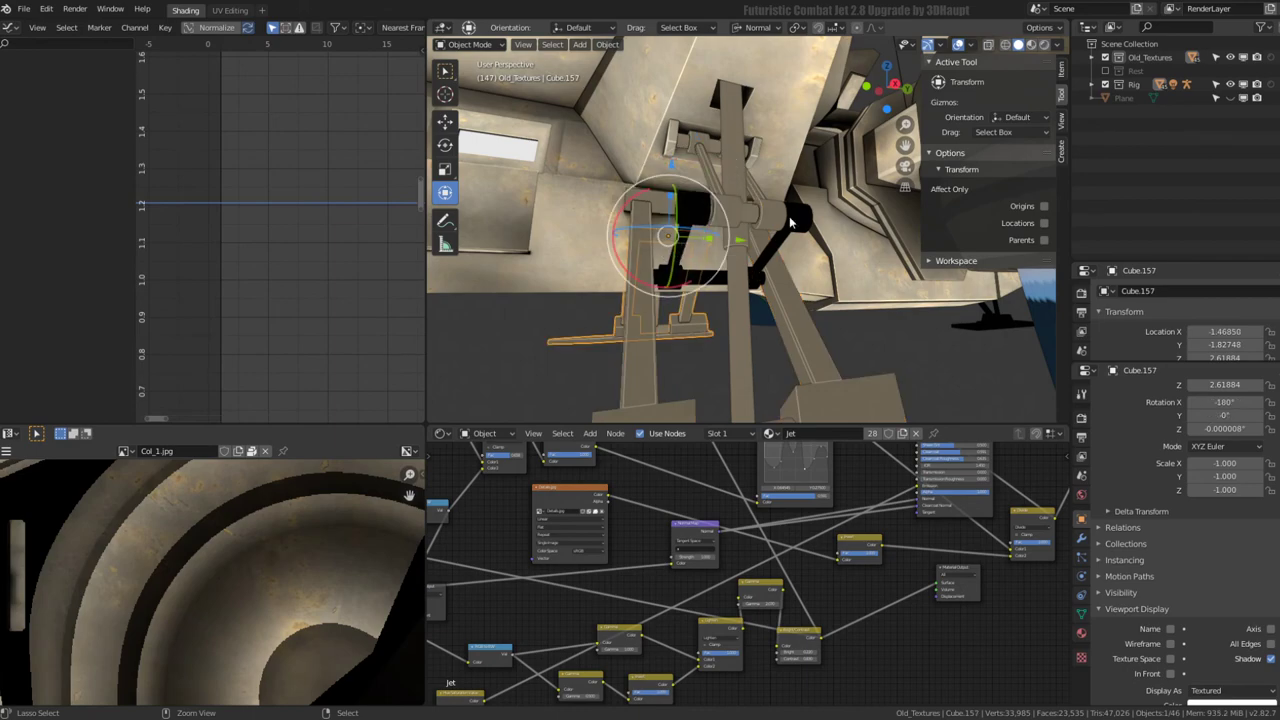
{"action": "left_click", "coordinate": [790, 222]}
{"action": "mouse_move", "coordinate": [790, 224]}
{"action": "middle_mouse_down"}
{"action": "mouse_move", "coordinate": [755, 246]}
{"action": "mouse_move", "coordinate": [766, 237]}
{"action": "middle_mouse_up"}
{"action": "left_click", "coordinate": [732, 278]}
{"action": "mouse_move", "coordinate": [729, 281]}
{"action": "middle_mouse_down"}
{"action": "mouse_move", "coordinate": [808, 261]}
{"action": "mouse_move", "coordinate": [748, 262]}
{"action": "middle_mouse_up"}
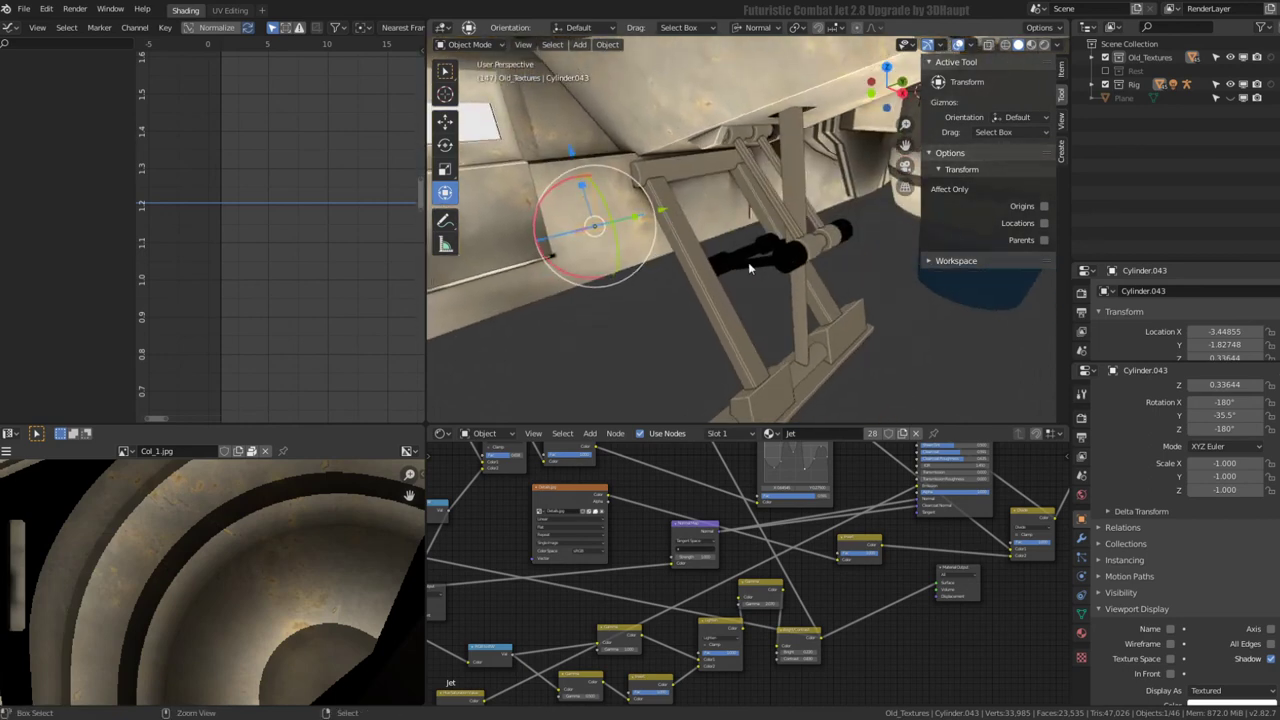
{"action": "left_click", "coordinate": [482, 50]}
- Select the black part Cube.149 and switch it to Texture Paint mode
{"action": "left_click", "coordinate": [772, 272]}
{"action": "left_click", "coordinate": [489, 48]}
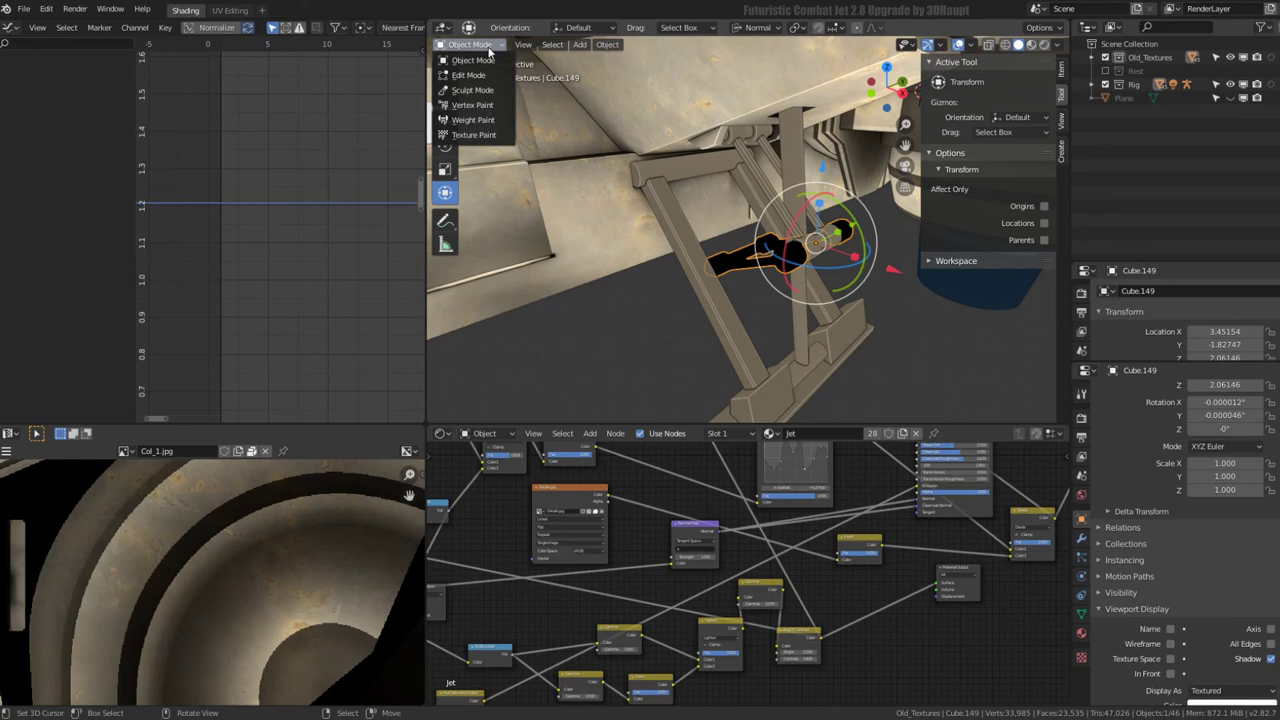
{"action": "left_click", "coordinate": [474, 135]}
{"action": "mouse_move", "coordinate": [744, 257]}
{"action": "middle_mouse_down"}
{"action": "mouse_move", "coordinate": [808, 203]}
{"action": "mouse_move", "coordinate": [580, 186]}
{"action": "mouse_move", "coordinate": [640, 180]}
{"action": "mouse_move", "coordinate": [774, 104]}
{"action": "mouse_move", "coordinate": [661, 302]}
{"action": "mouse_move", "coordinate": [593, 324]}
{"action": "mouse_move", "coordinate": [665, 342]}
{"action": "mouse_move", "coordinate": [758, 280]}
{"action": "middle_mouse_up"}
- Select the dark wing panel Jet.009 and switch it into Texture Paint mode
{"action": "key", "text": "ctrl+Tab"}
{"action": "left_click", "coordinate": [758, 280]}
{"action": "scroll", "coordinate": [793, 289], "scroll_direction": "up", "scroll_amount": 2}
{"action": "key", "text": "Tab"}
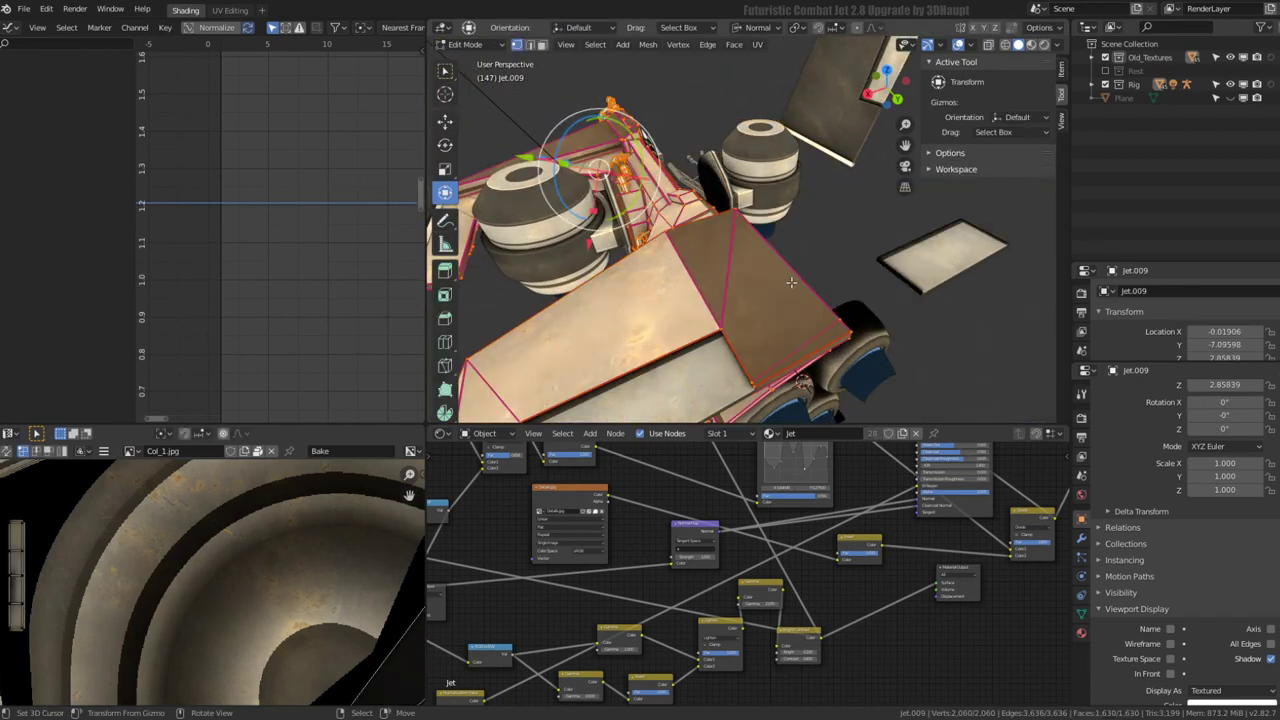
{"action": "left_click", "coordinate": [470, 45]}
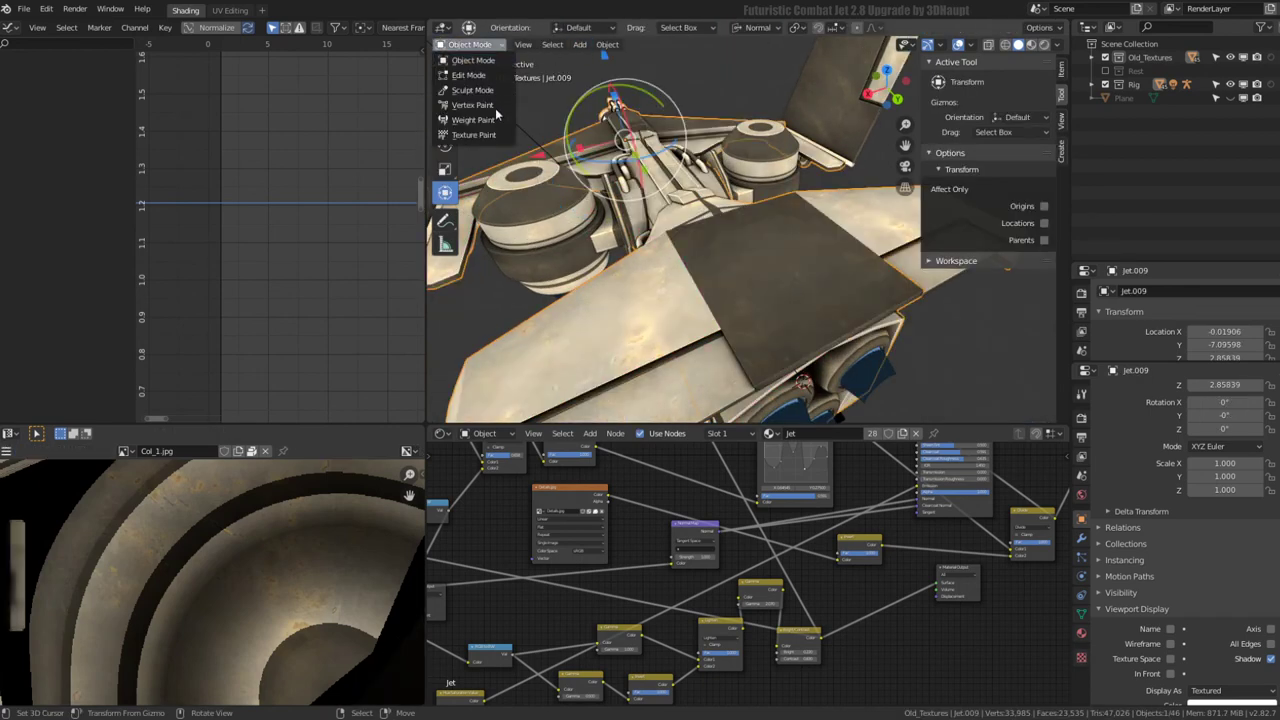
{"action": "left_click", "coordinate": [492, 133]}
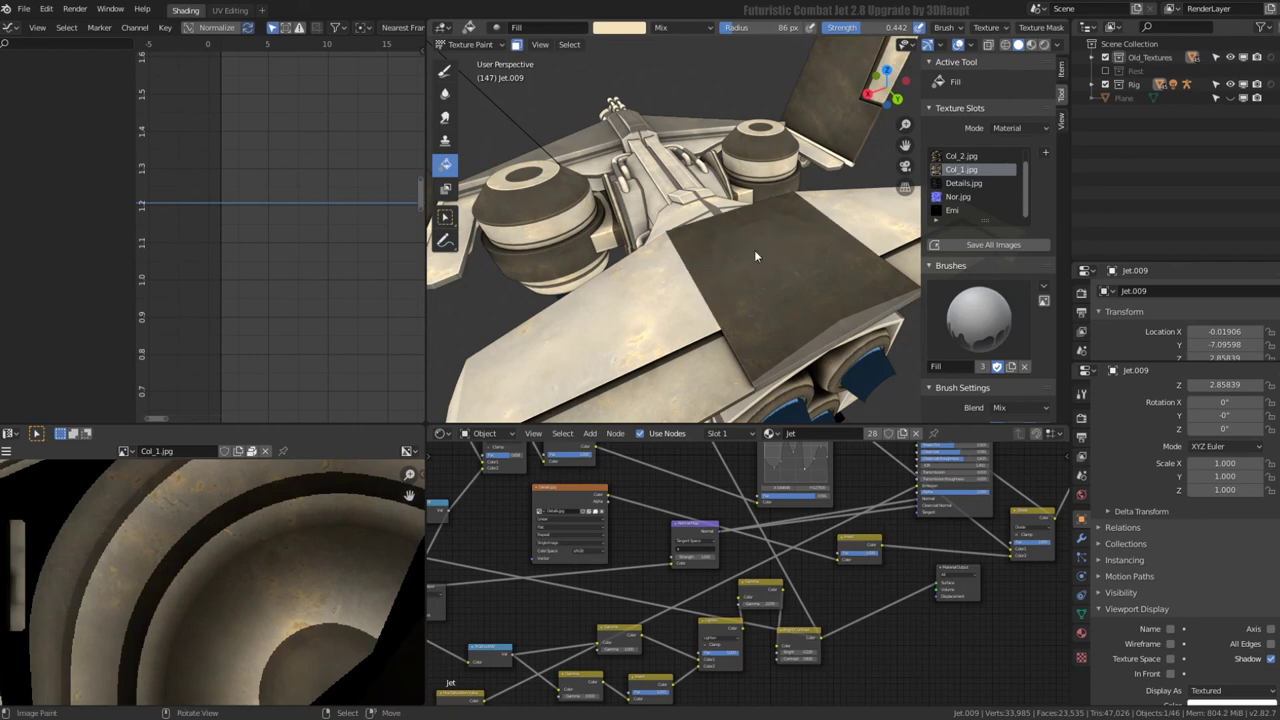
- Orbit and zoom past the rear engines to bring the wing panel into view
{"action": "mouse_move", "coordinate": [754, 249]}
{"action": "middle_mouse_down"}
{"action": "mouse_move", "coordinate": [671, 197]}
{"action": "mouse_move", "coordinate": [720, 235]}
{"action": "middle_mouse_up"}
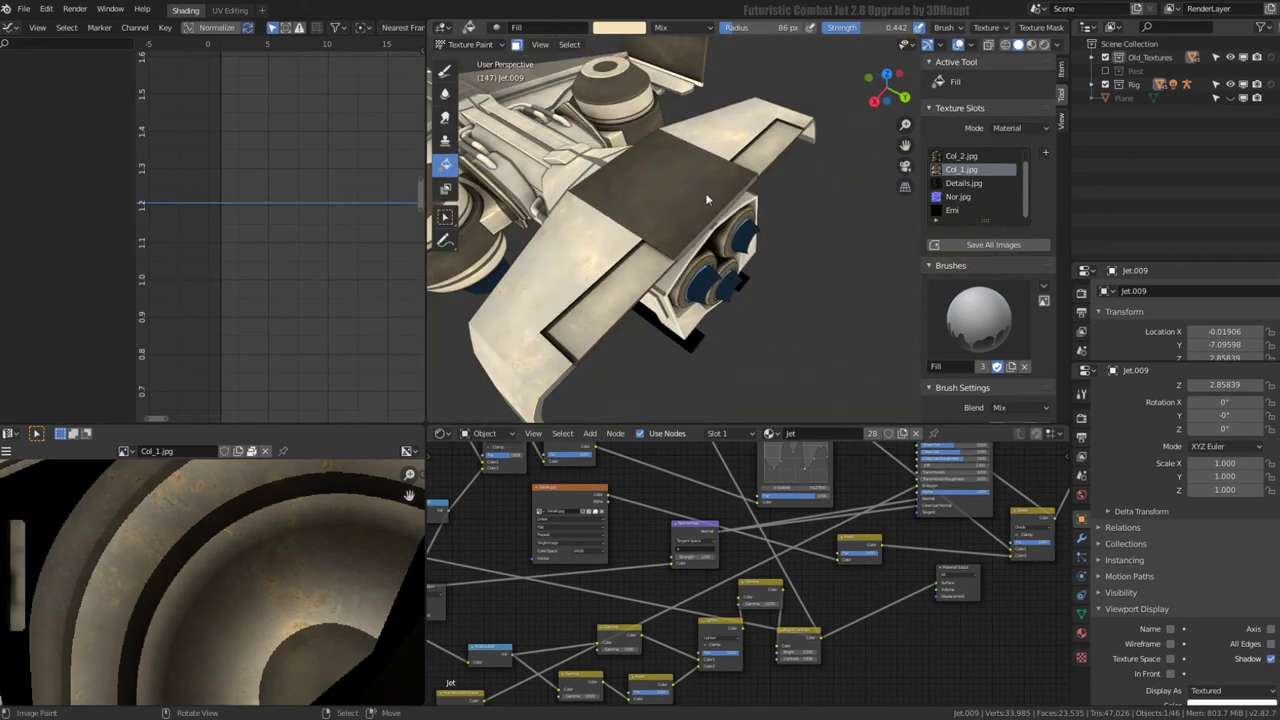
{"action": "scroll", "coordinate": [980, 260], "scroll_direction": "down", "scroll_amount": 3}
{"action": "scroll", "coordinate": [980, 260], "scroll_direction": "down", "scroll_amount": 2}
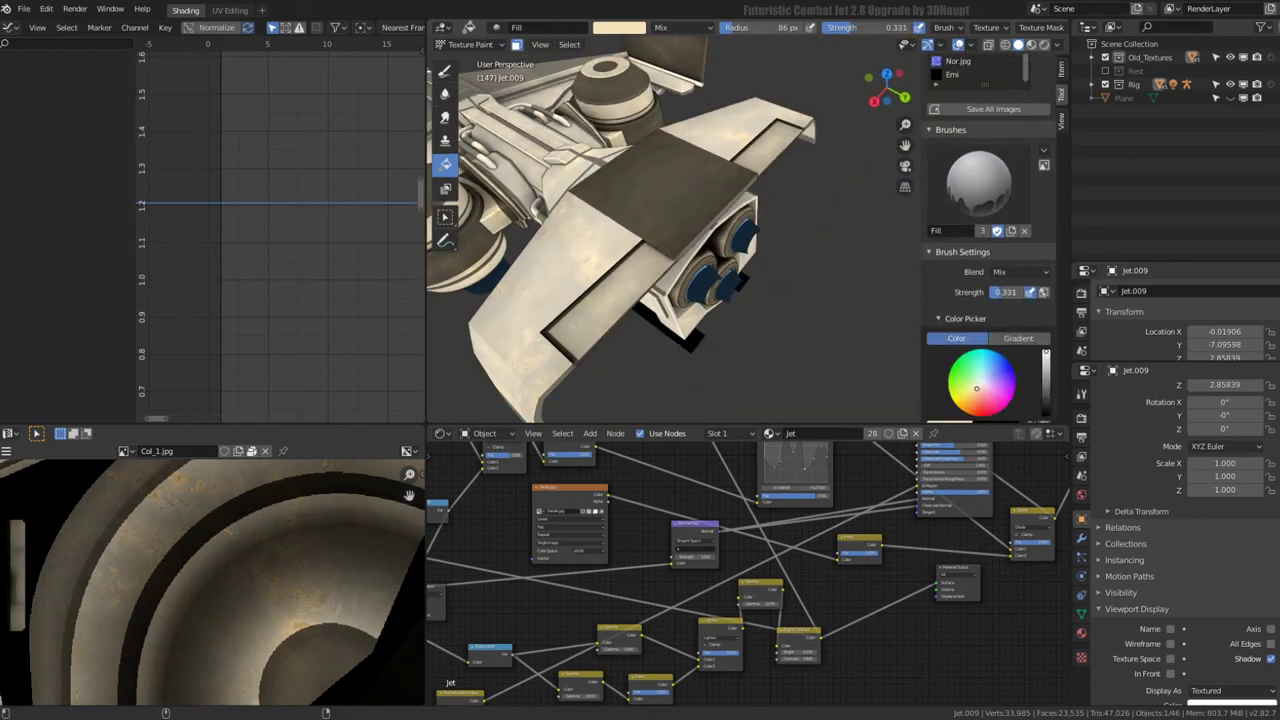
{"action": "middle_click_drag", "start_coordinate": [778, 253], "coordinate": [667, 202]}
{"action": "scroll", "coordinate": [765, 228], "scroll_direction": "up", "scroll_amount": 3}
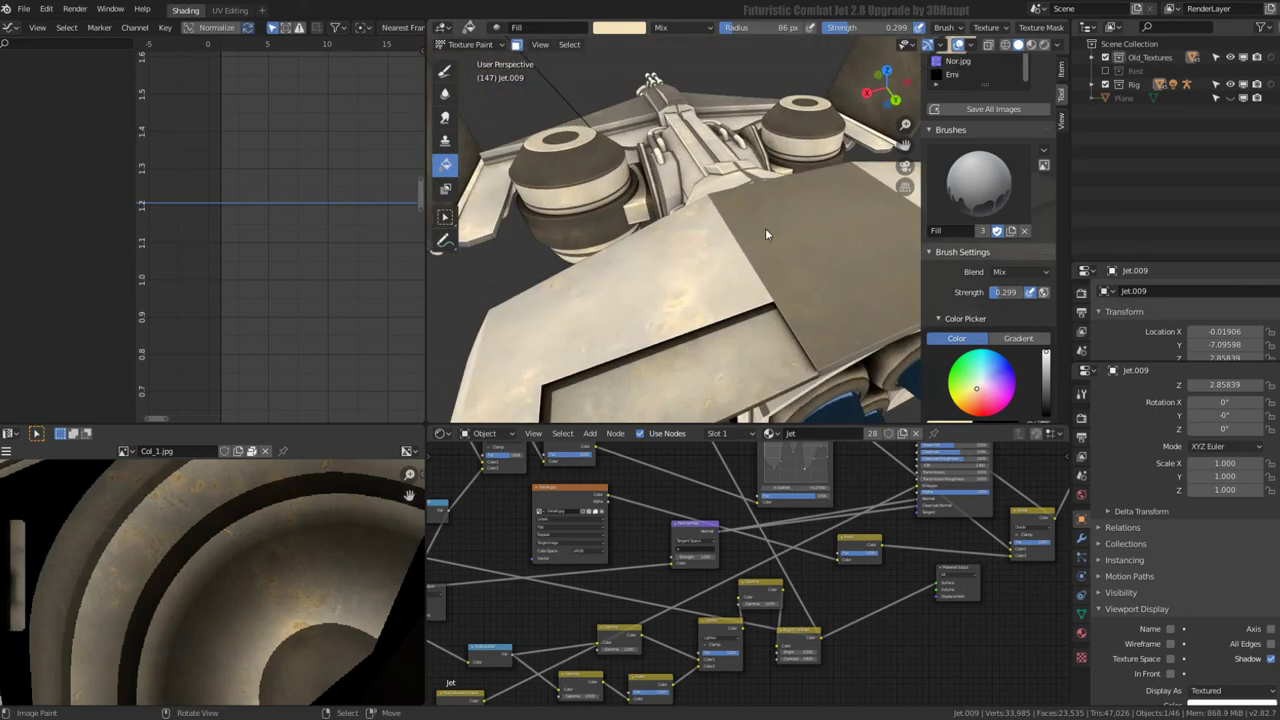
{"action": "mouse_move", "coordinate": [765, 228]}
{"action": "middle_mouse_down"}
{"action": "mouse_move", "coordinate": [560, 214]}
{"action": "mouse_move", "coordinate": [508, 159]}
{"action": "mouse_move", "coordinate": [755, 163]}
{"action": "mouse_move", "coordinate": [780, 241]}
{"action": "mouse_move", "coordinate": [786, 226]}
{"action": "mouse_move", "coordinate": [738, 123]}
{"action": "mouse_move", "coordinate": [756, 174]}
{"action": "mouse_move", "coordinate": [700, 268]}
{"action": "mouse_move", "coordinate": [542, 297]}
{"action": "mouse_move", "coordinate": [427, 298]}
{"action": "middle_mouse_up"}
{"action": "scroll", "coordinate": [701, 268], "scroll_direction": "down", "scroll_amount": 5}
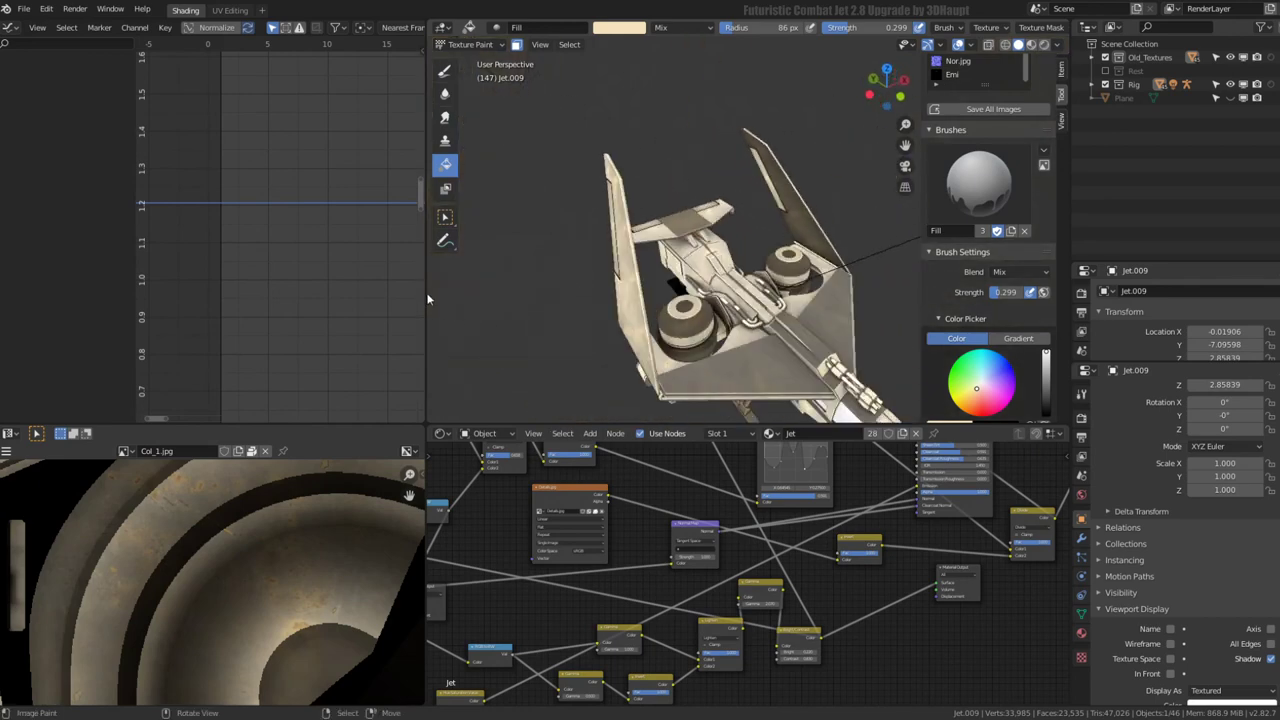
- Jump the playhead to frame 0 and zoom in on a side view of the jet
{"action": "key", "text": "shift+Left"}
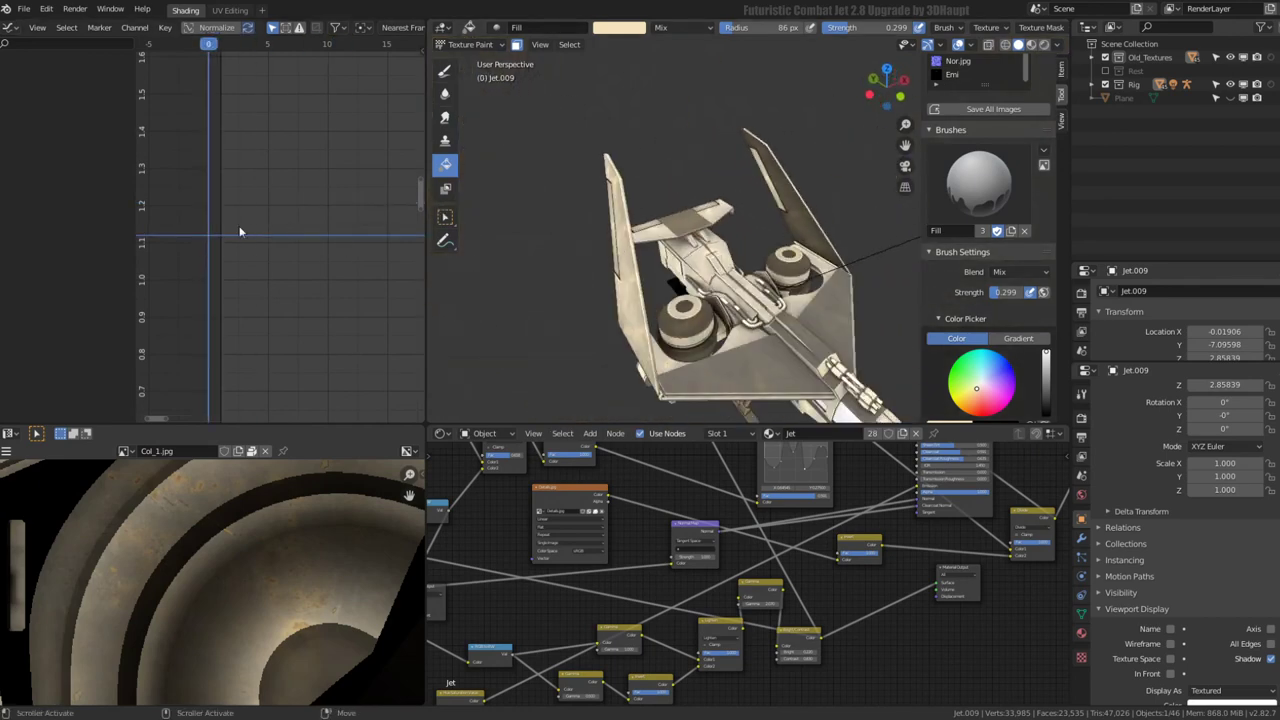
{"action": "middle_click_drag", "start_coordinate": [620, 220], "coordinate": [706, 168]}
{"action": "scroll", "coordinate": [760, 220], "scroll_direction": "up", "scroll_amount": 2}
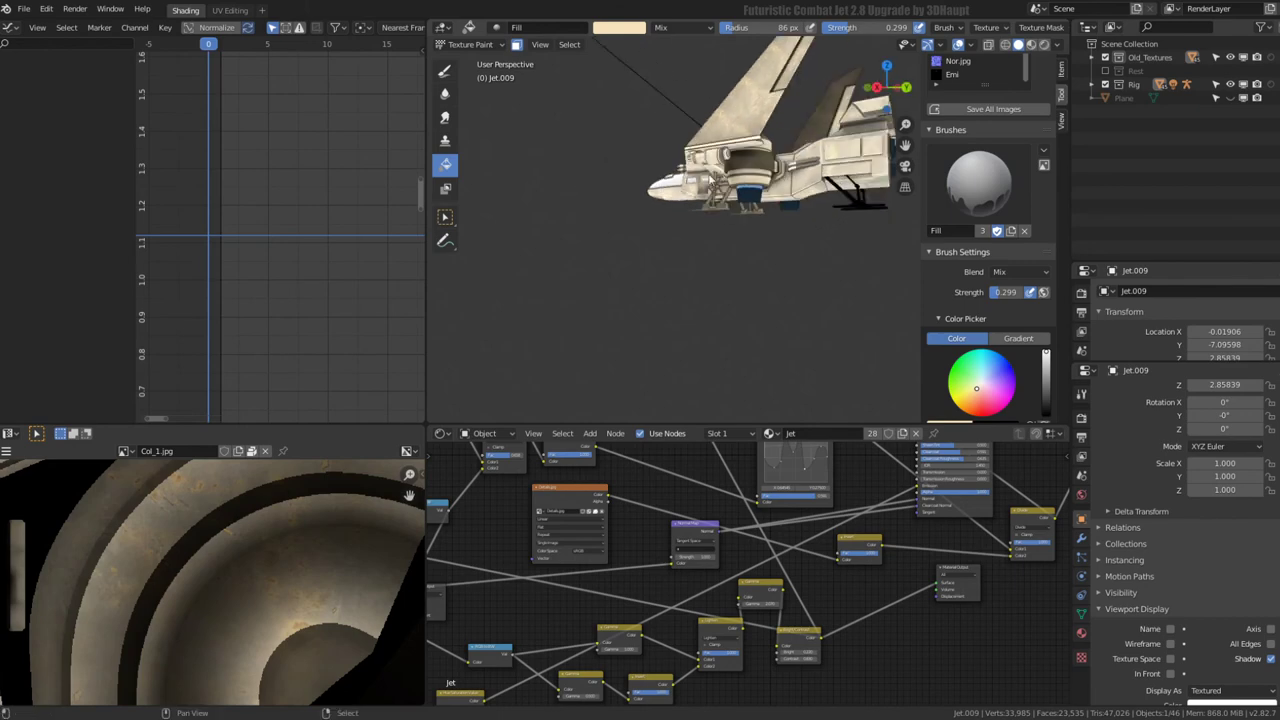
{"action": "scroll", "coordinate": [770, 260], "scroll_direction": "up", "scroll_amount": 2}
{"action": "scroll", "coordinate": [773, 301], "scroll_direction": "up", "scroll_amount": 2}
{"action": "scroll", "coordinate": [773, 301], "scroll_direction": "up", "scroll_amount": 1}
- Fill the black landing skid Jet.012 with the Col_1 texture, then return to Object Mode
{"action": "left_click", "coordinate": [470, 44]}
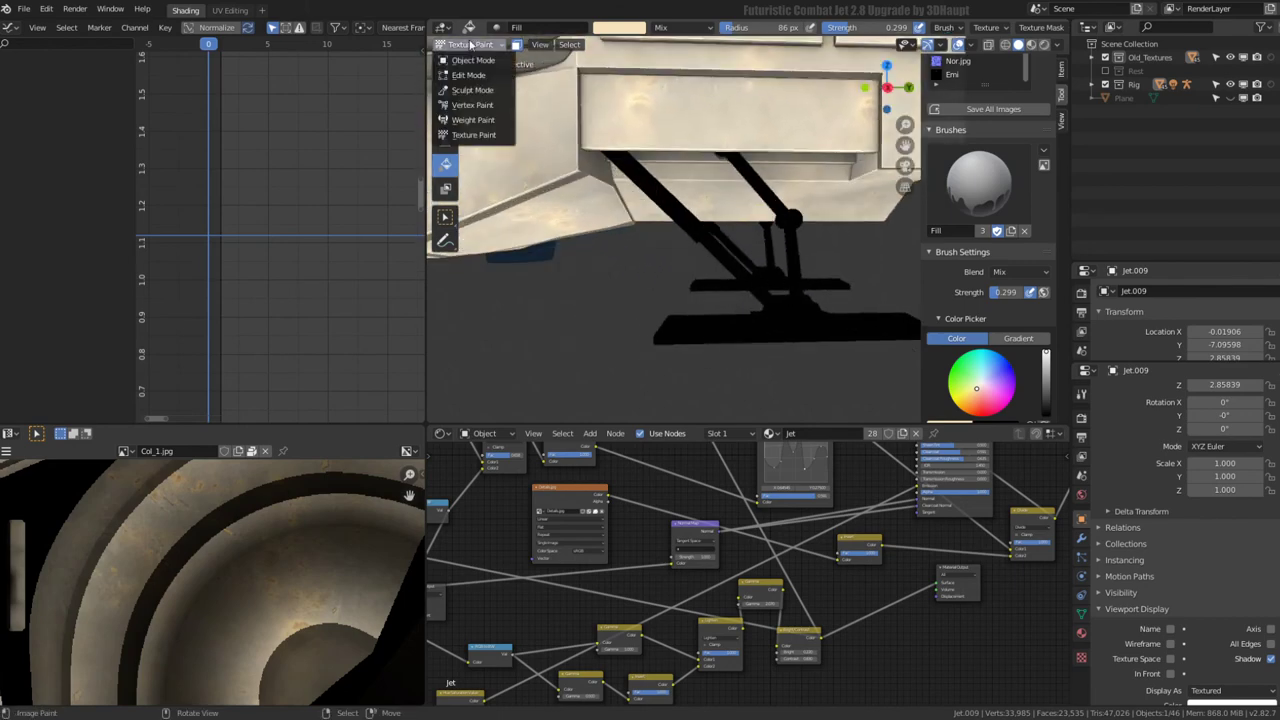
{"action": "left_click", "coordinate": [766, 320]}
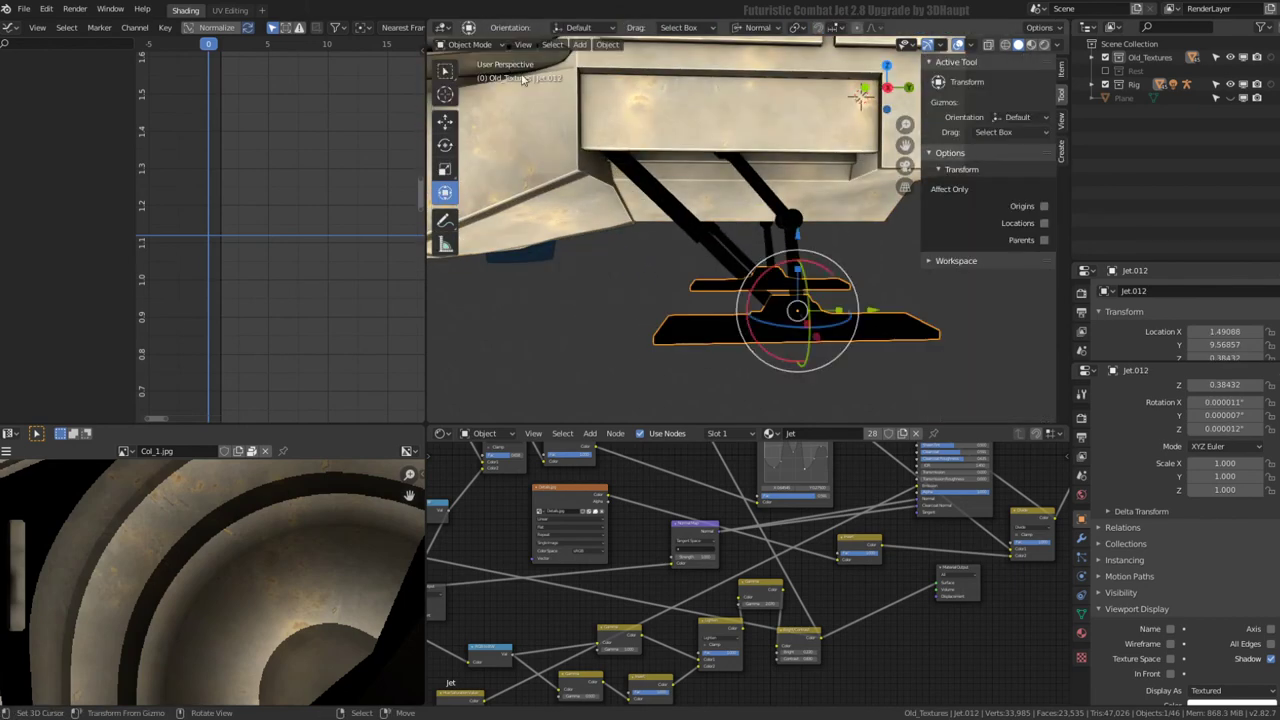
{"action": "left_click", "coordinate": [468, 44]}
{"action": "left_click", "coordinate": [474, 135]}
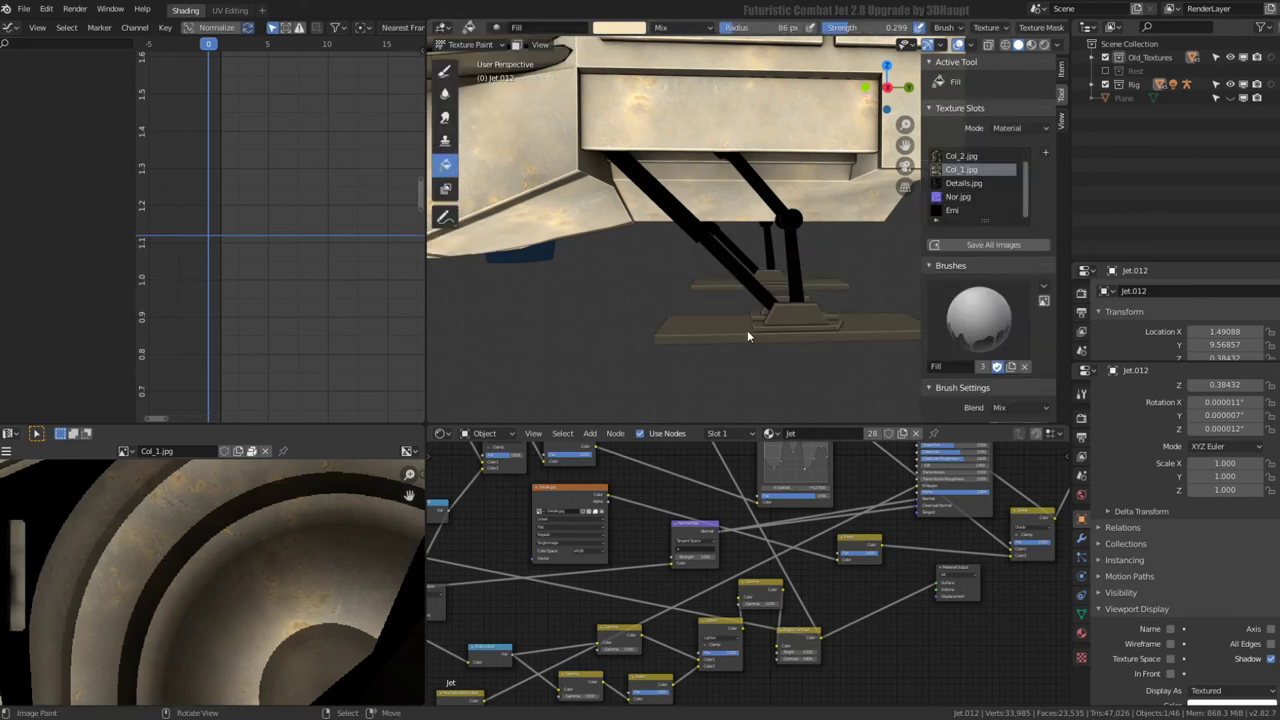
{"action": "left_click", "coordinate": [470, 44]}
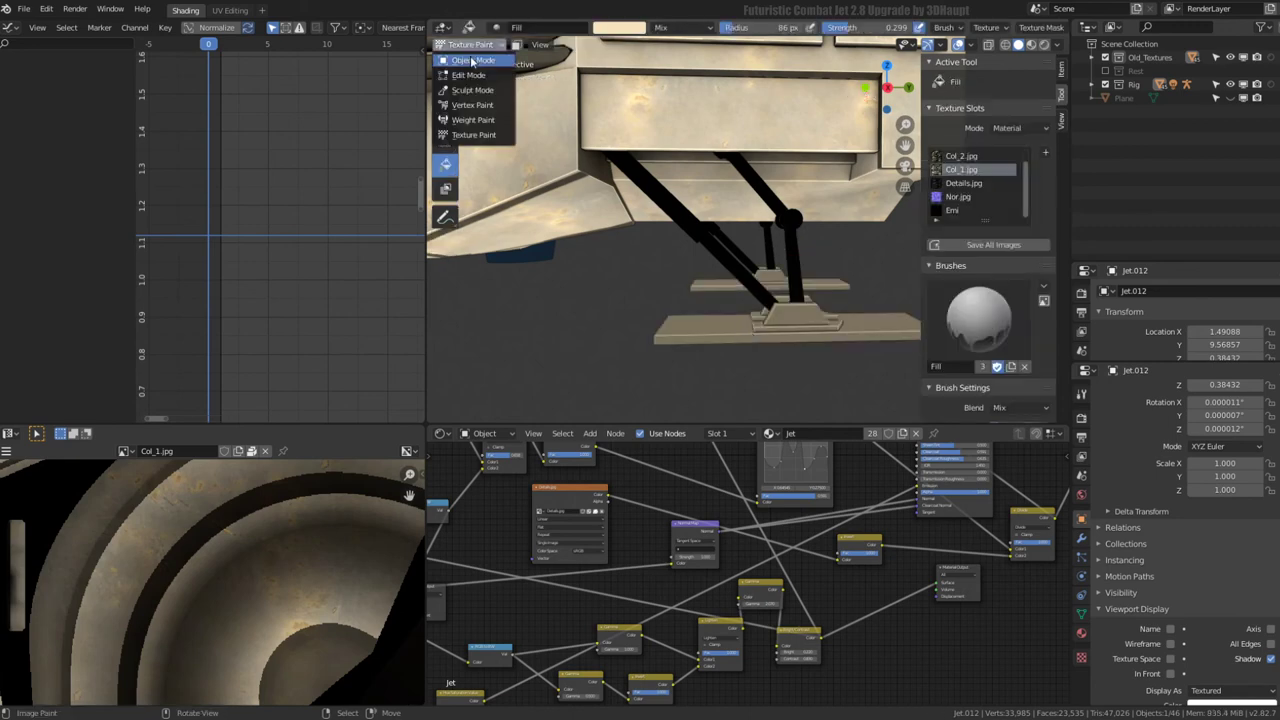
{"action": "left_click", "coordinate": [476, 60]}
- Zoom and pan the texture image to inspect another region
{"action": "scroll", "coordinate": [238, 556], "scroll_direction": "down", "scroll_amount": 2}
{"action": "scroll", "coordinate": [238, 556], "scroll_direction": "down", "scroll_amount": 3}
{"action": "scroll", "coordinate": [238, 556], "scroll_direction": "up", "scroll_amount": 1}
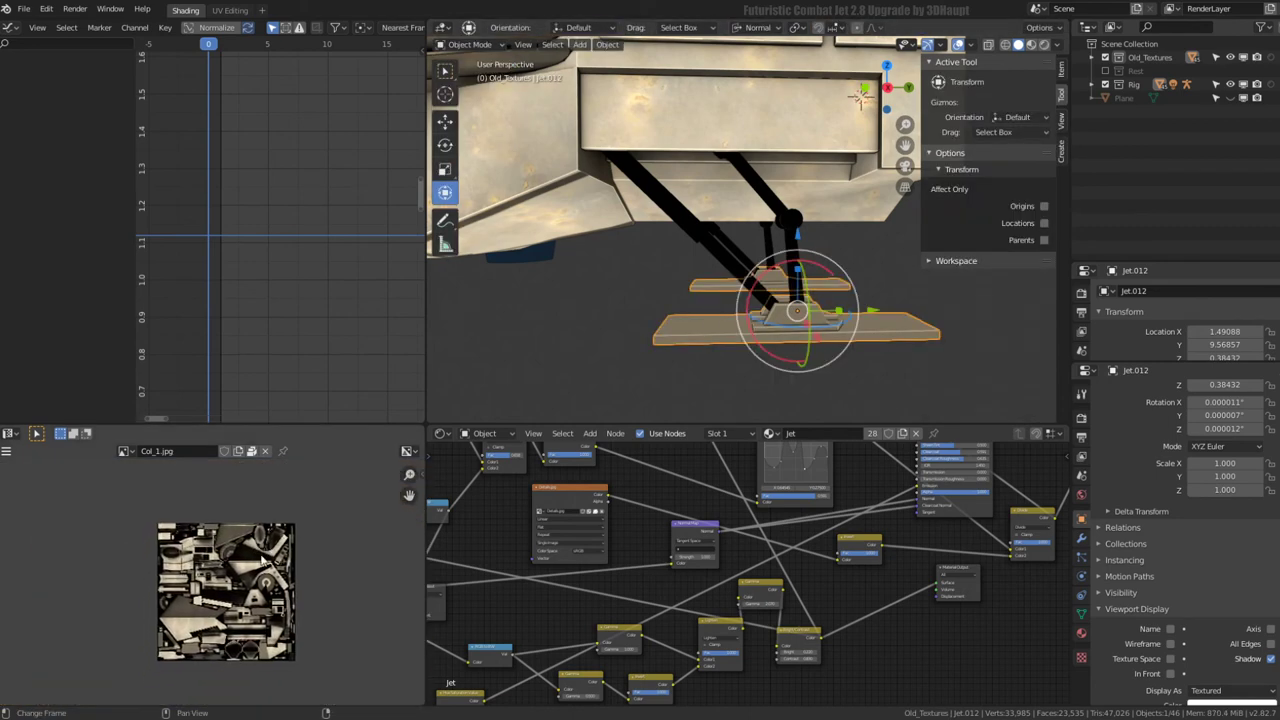
{"action": "scroll", "coordinate": [236, 554], "scroll_direction": "up", "scroll_amount": 2}
{"action": "scroll", "coordinate": [225, 545], "scroll_direction": "down", "scroll_amount": 2}
{"action": "scroll", "coordinate": [214, 535], "scroll_direction": "down", "scroll_amount": 2}
{"action": "scroll", "coordinate": [216, 537], "scroll_direction": "up", "scroll_amount": 2}
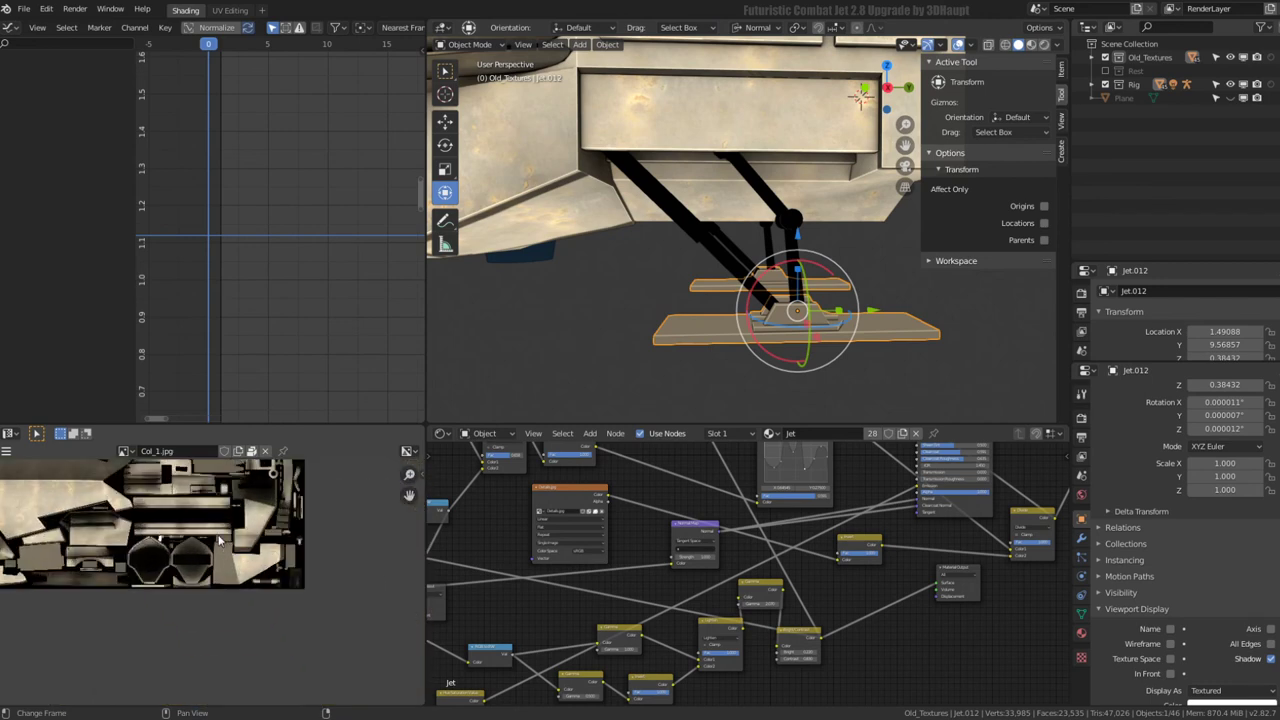
{"action": "scroll", "coordinate": [226, 545], "scroll_direction": "up", "scroll_amount": 1}
{"action": "scroll", "coordinate": [262, 558], "scroll_direction": "up", "scroll_amount": 1}
{"action": "scroll", "coordinate": [270, 540], "scroll_direction": "up", "scroll_amount": 1}
{"action": "middle_click_drag", "start_coordinate": [266, 468], "coordinate": [258, 514]}
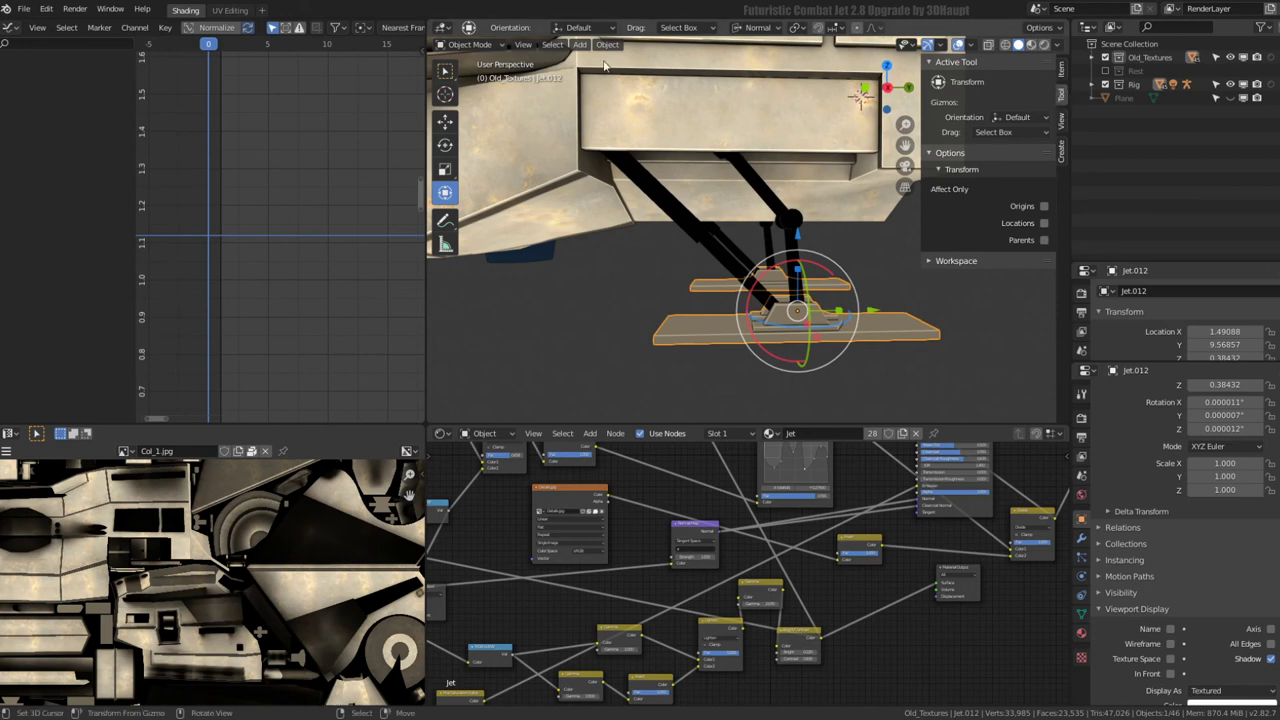
- Re-enter Texture Paint and toggle the paint slot to Col_2.jpg and back to Col_1.jpg
{"action": "left_click", "coordinate": [488, 45]}
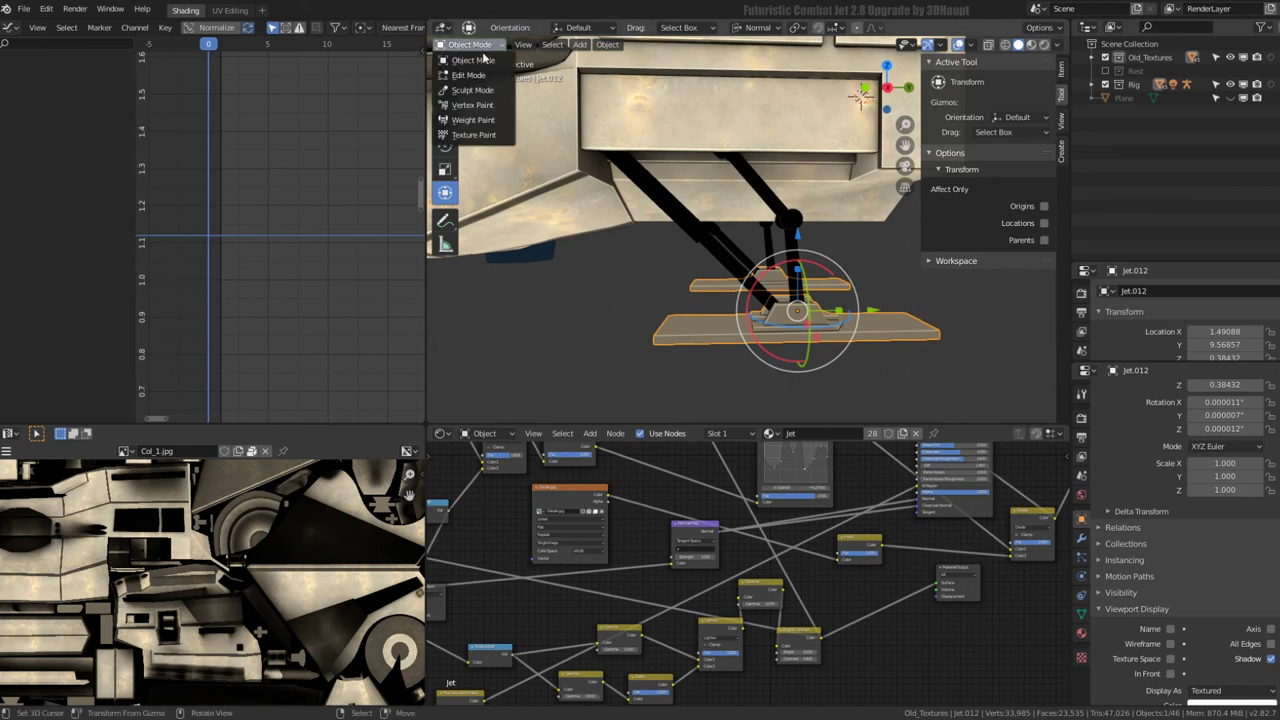
{"action": "left_click", "coordinate": [474, 134]}
{"action": "left_click", "coordinate": [964, 157]}
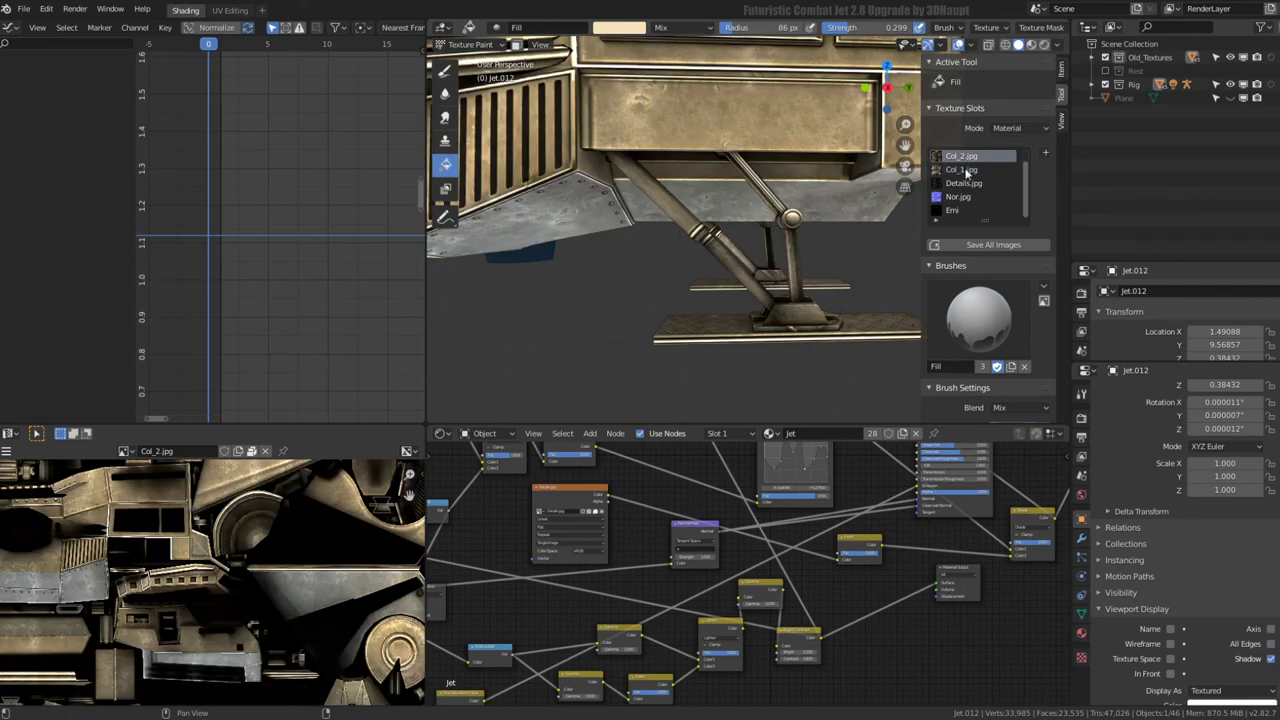
{"action": "left_click", "coordinate": [962, 170]}
- Maximise the Image Editor with Ctrl+Space, pan and zoom across Col_1.jpg, then restore the layout
{"action": "key", "text": "ctrl+space"}
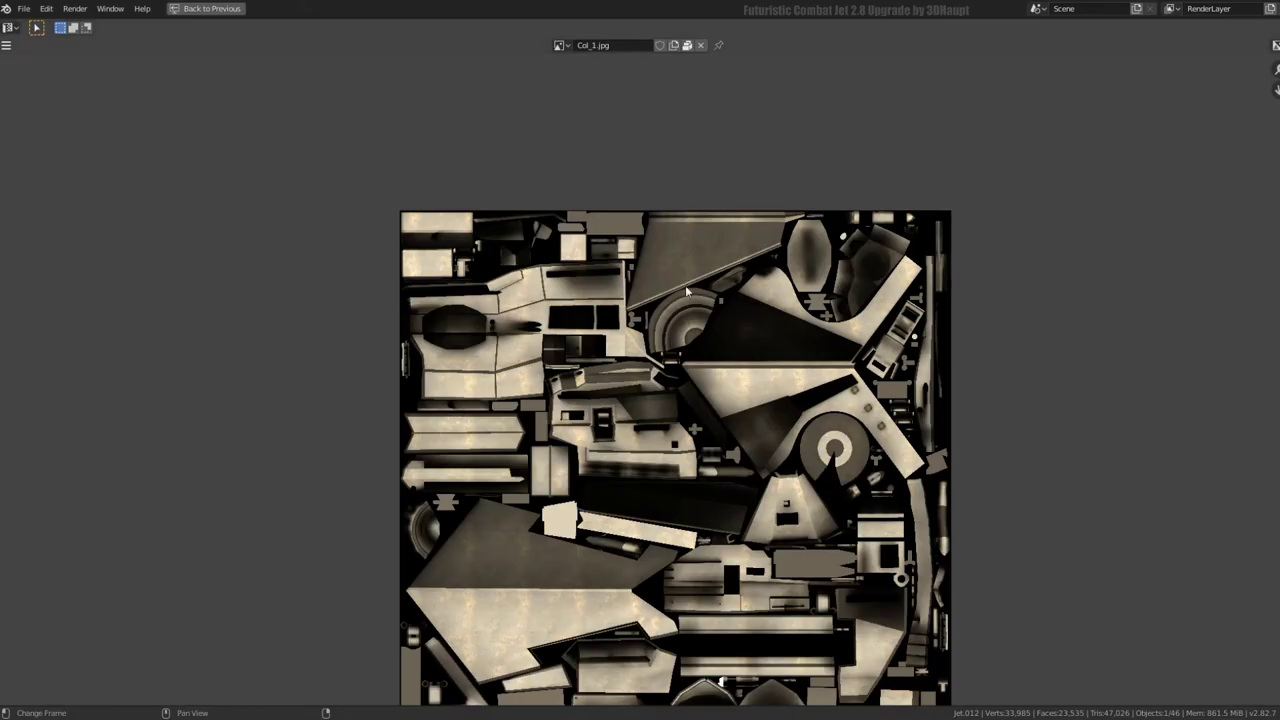
{"action": "scroll", "coordinate": [343, 505], "scroll_direction": "up", "scroll_amount": 3}
{"action": "mouse_move", "coordinate": [695, 194]}
{"action": "middle_mouse_down"}
{"action": "mouse_move", "coordinate": [789, 451]}
{"action": "mouse_move", "coordinate": [816, 187]}
{"action": "middle_mouse_up"}
{"action": "scroll", "coordinate": [783, 440], "scroll_direction": "down", "scroll_amount": 3}
{"action": "scroll", "coordinate": [671, 256], "scroll_direction": "up", "scroll_amount": 4}
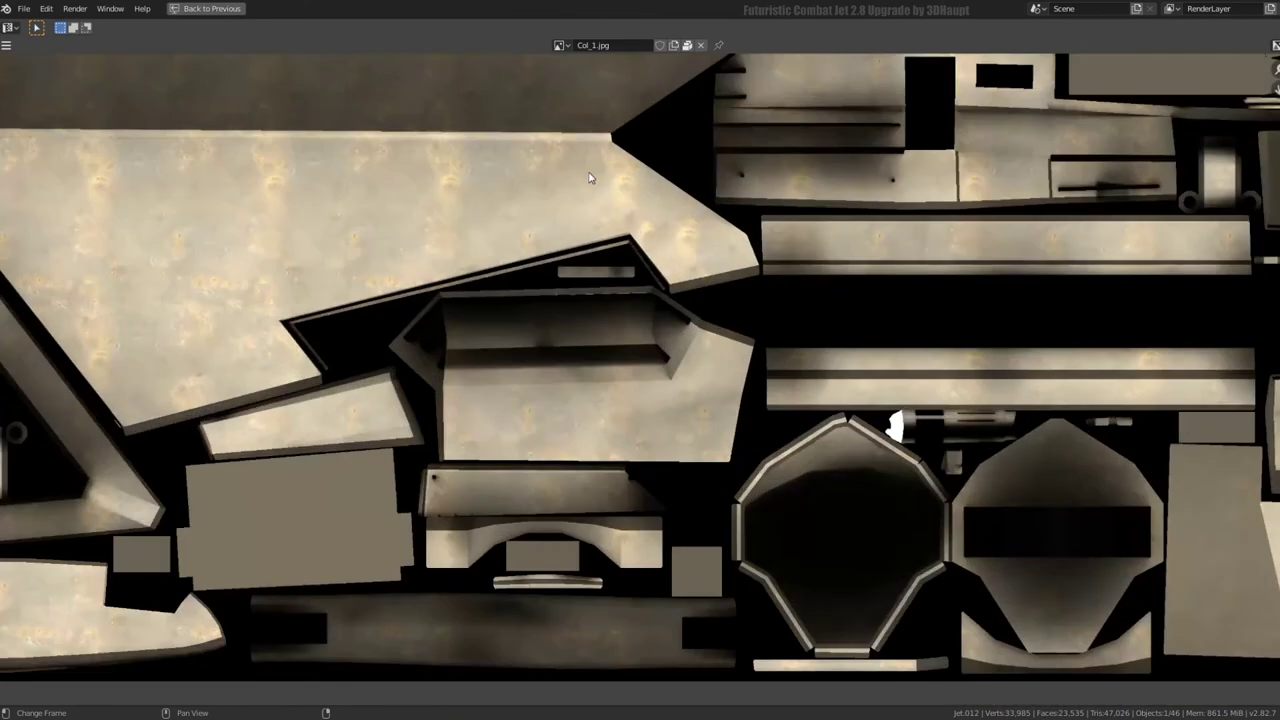
{"action": "scroll", "coordinate": [590, 178], "scroll_direction": "down", "scroll_amount": 4}
{"action": "middle_click_drag", "start_coordinate": [590, 178], "coordinate": [469, 118]}
{"action": "scroll", "coordinate": [464, 297], "scroll_direction": "up", "scroll_amount": 5}
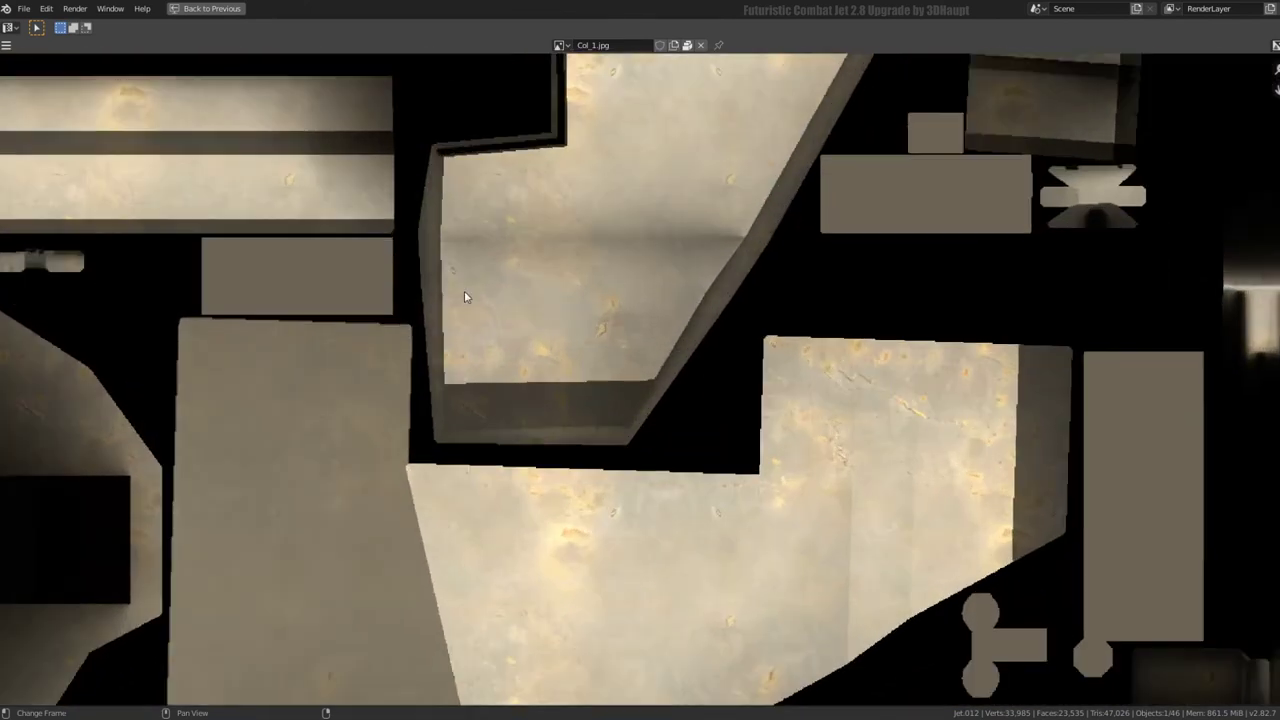
{"action": "middle_click_drag", "start_coordinate": [464, 297], "coordinate": [306, 220]}
{"action": "scroll", "coordinate": [410, 267], "scroll_direction": "up", "scroll_amount": 2}
{"action": "key", "text": "ctrl+space"}
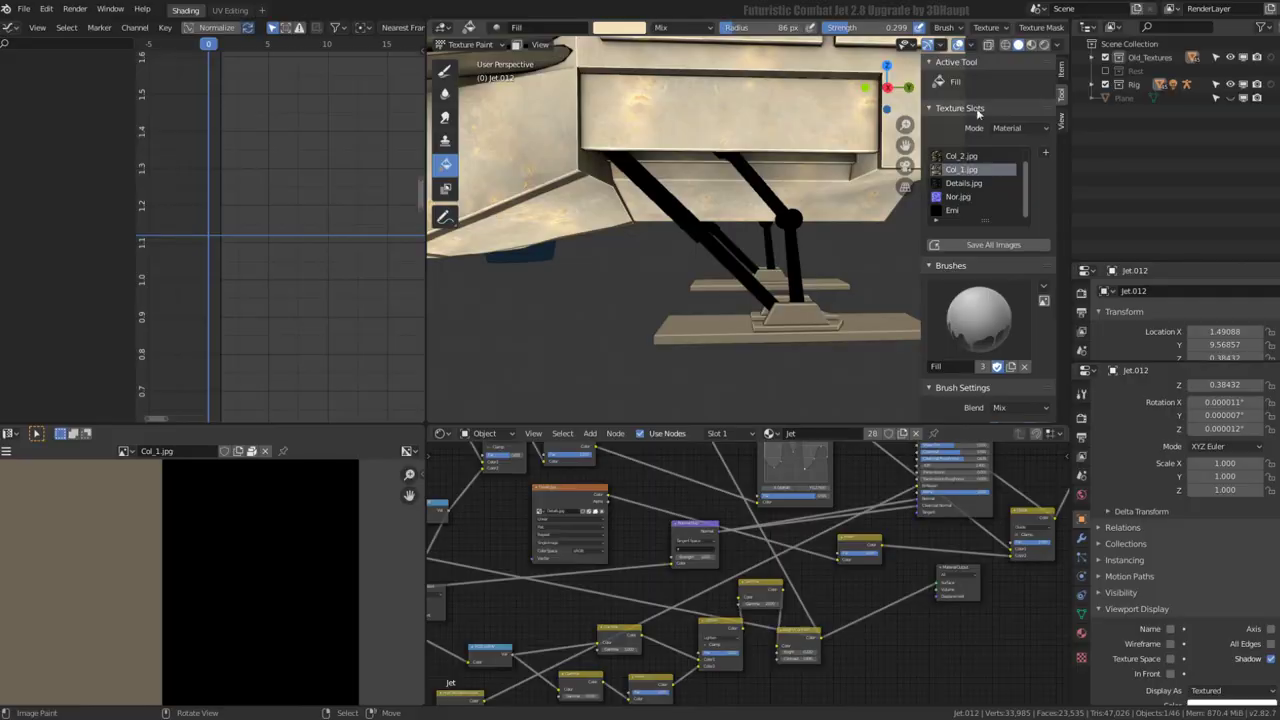
- Maximize the 3D viewport and scroll down through the Tool sidebar's brush settings
{"action": "key", "text": "ctrl+space"}
{"action": "scroll", "coordinate": [1222, 191], "scroll_direction": "up", "scroll_amount": 1}
{"action": "scroll", "coordinate": [1230, 300], "scroll_direction": "down", "scroll_amount": 2}
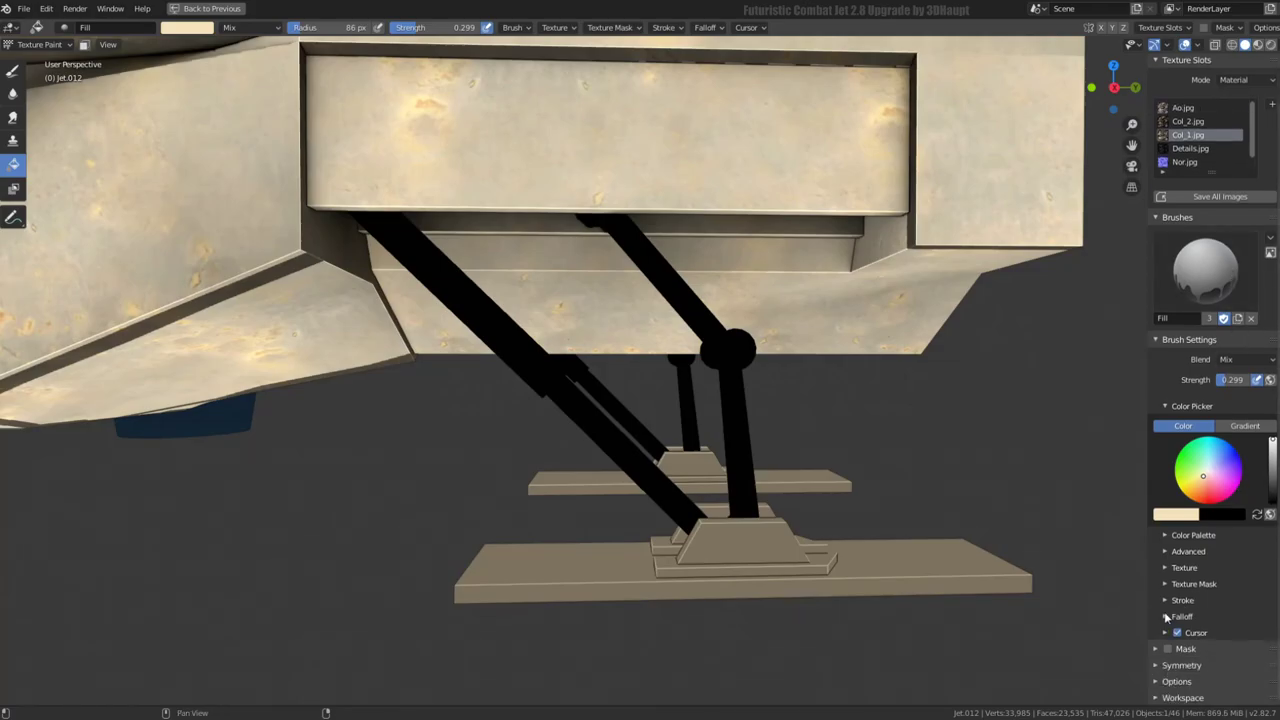
{"action": "left_click_drag", "start_coordinate": [1166, 617], "coordinate": [1166, 535]}
{"action": "scroll", "coordinate": [1209, 413], "scroll_direction": "down", "scroll_amount": 2}
{"action": "scroll", "coordinate": [1209, 413], "scroll_direction": "down", "scroll_amount": 5}
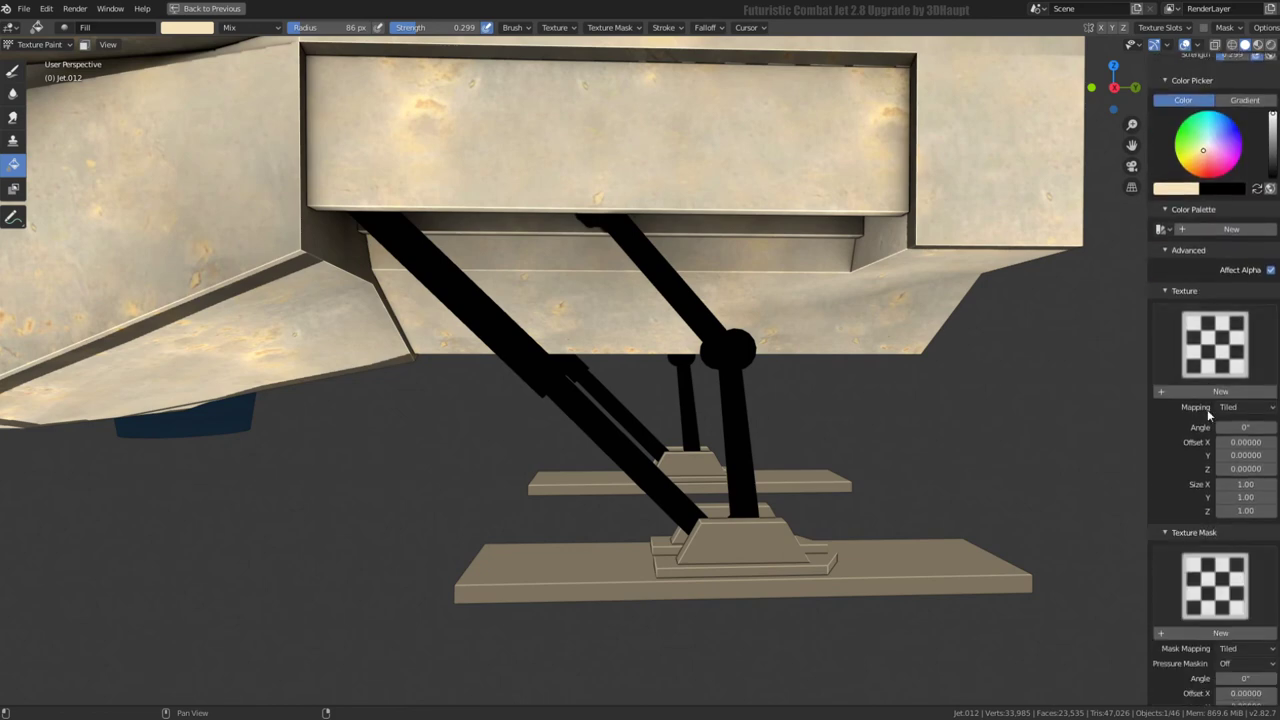
{"action": "scroll", "coordinate": [1208, 413], "scroll_direction": "down", "scroll_amount": 4}
{"action": "scroll", "coordinate": [1208, 412], "scroll_direction": "down", "scroll_amount": 4}
{"action": "scroll", "coordinate": [1210, 408], "scroll_direction": "down", "scroll_amount": 5}
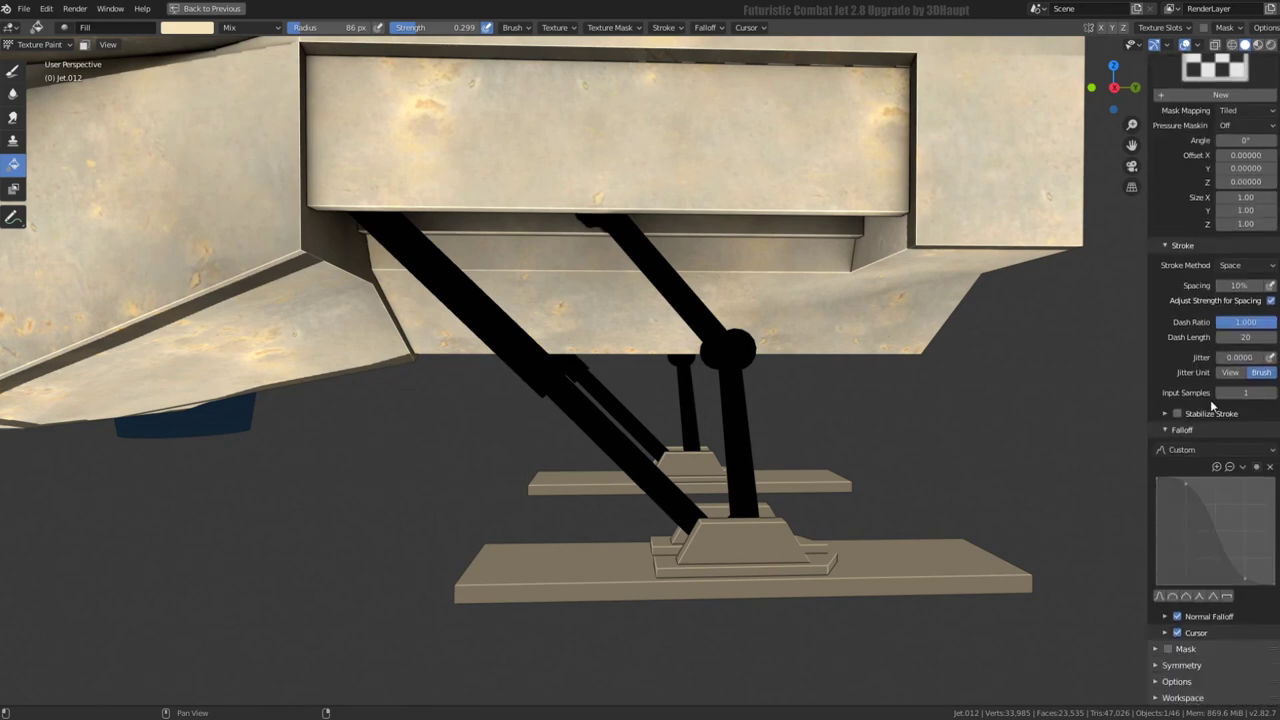
- Expand the Stabilize Stroke, Masking, Symmetry, Options and External brush subpanels, collapsing Falloff
{"action": "left_click", "coordinate": [1166, 414]}
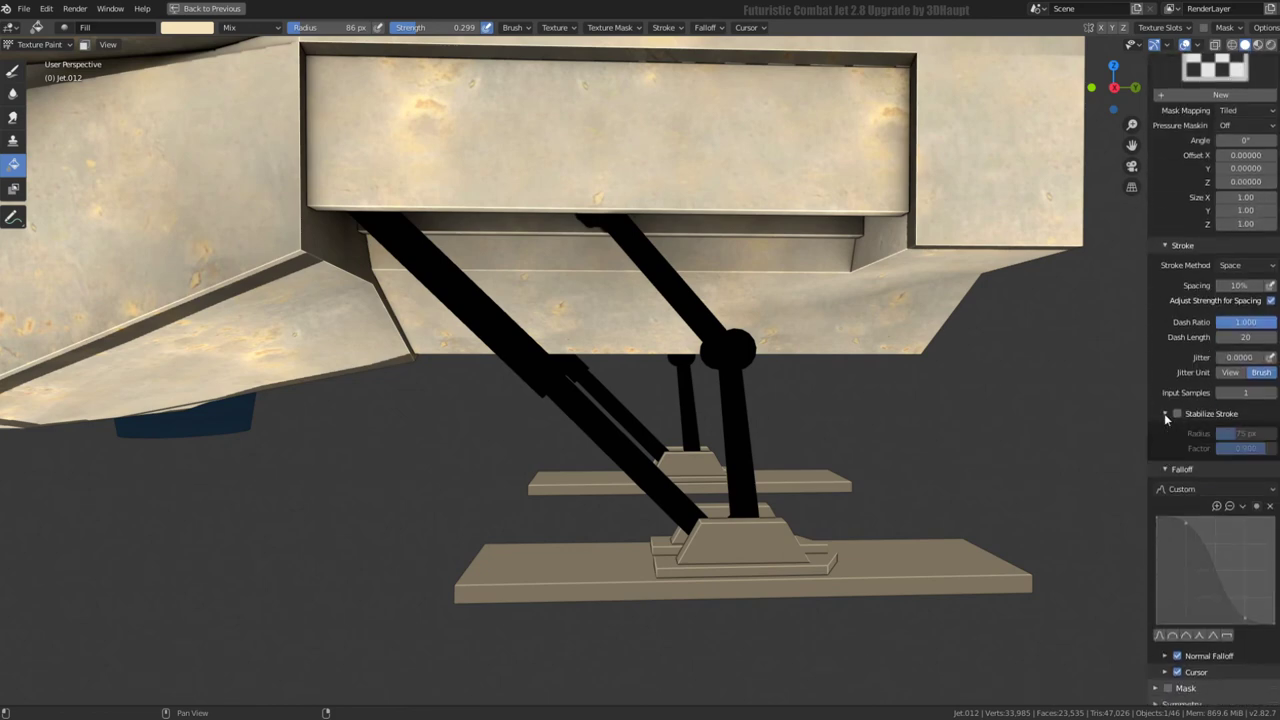
{"action": "left_click", "coordinate": [1168, 472]}
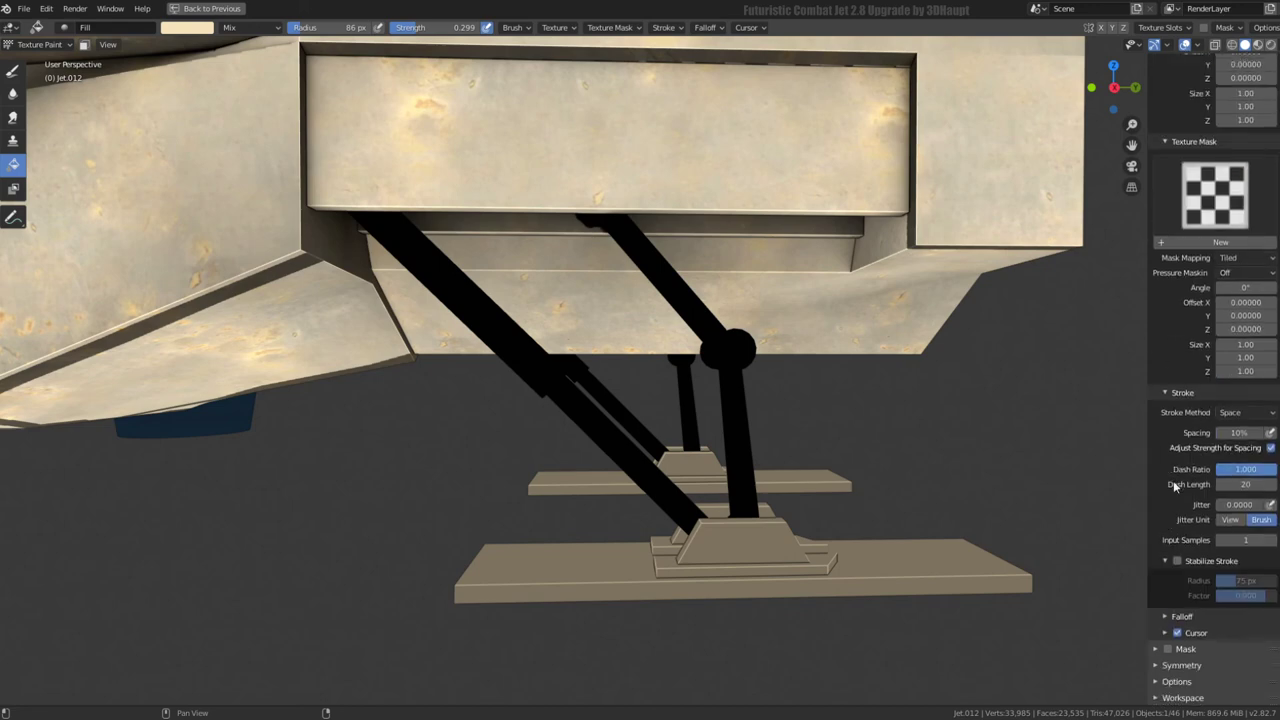
{"action": "left_click", "coordinate": [1157, 666]}
{"action": "left_click", "coordinate": [1157, 682]}
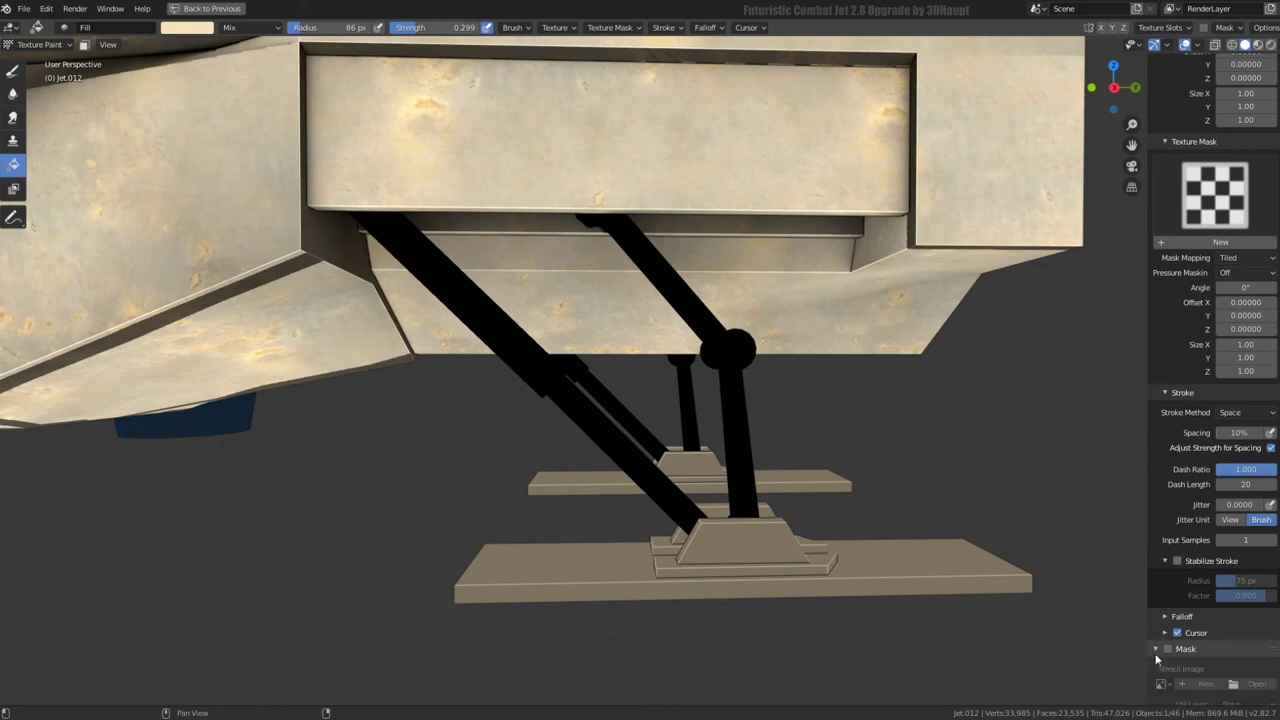
{"action": "left_click", "coordinate": [1157, 649]}
{"action": "scroll", "coordinate": [1174, 600], "scroll_direction": "down", "scroll_amount": 4}
{"action": "middle_click_drag", "start_coordinate": [1173, 569], "coordinate": [1179, 519]}
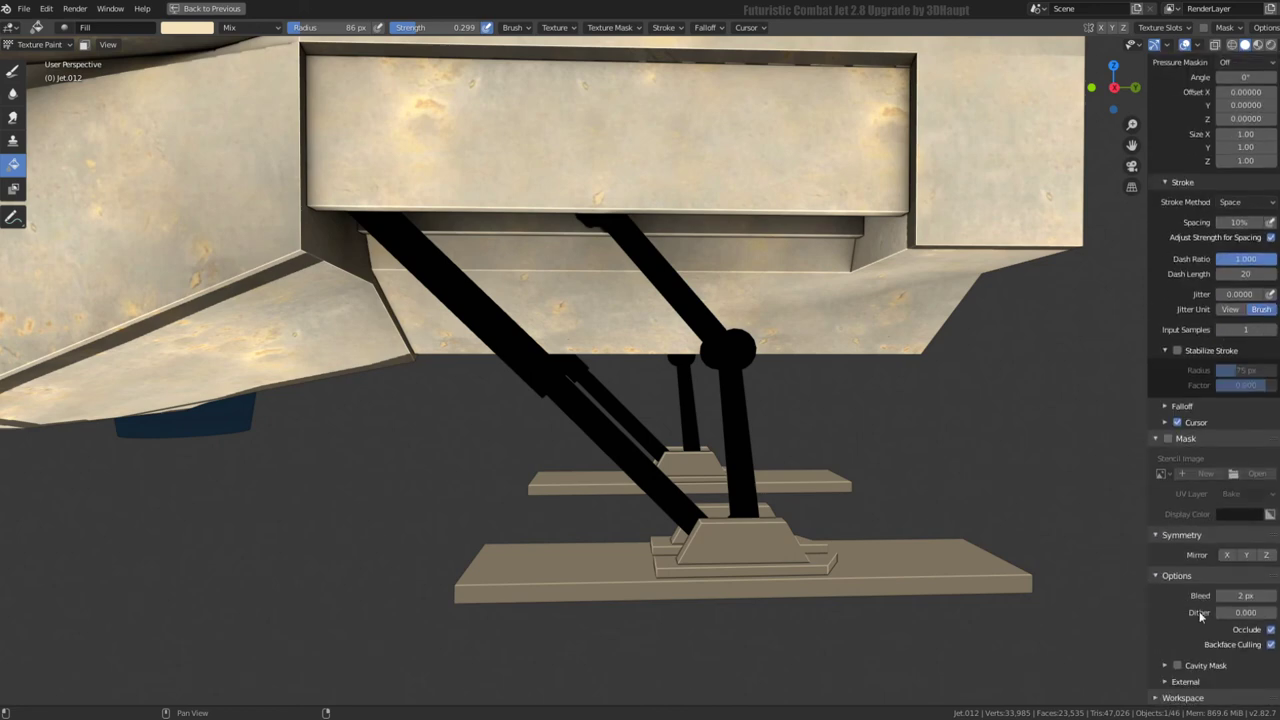
{"action": "mouse_move", "coordinate": [1166, 282]}
{"action": "middle_mouse_down"}
{"action": "mouse_move", "coordinate": [1185, 697]}
{"action": "mouse_move", "coordinate": [1111, 178]}
{"action": "middle_mouse_up"}
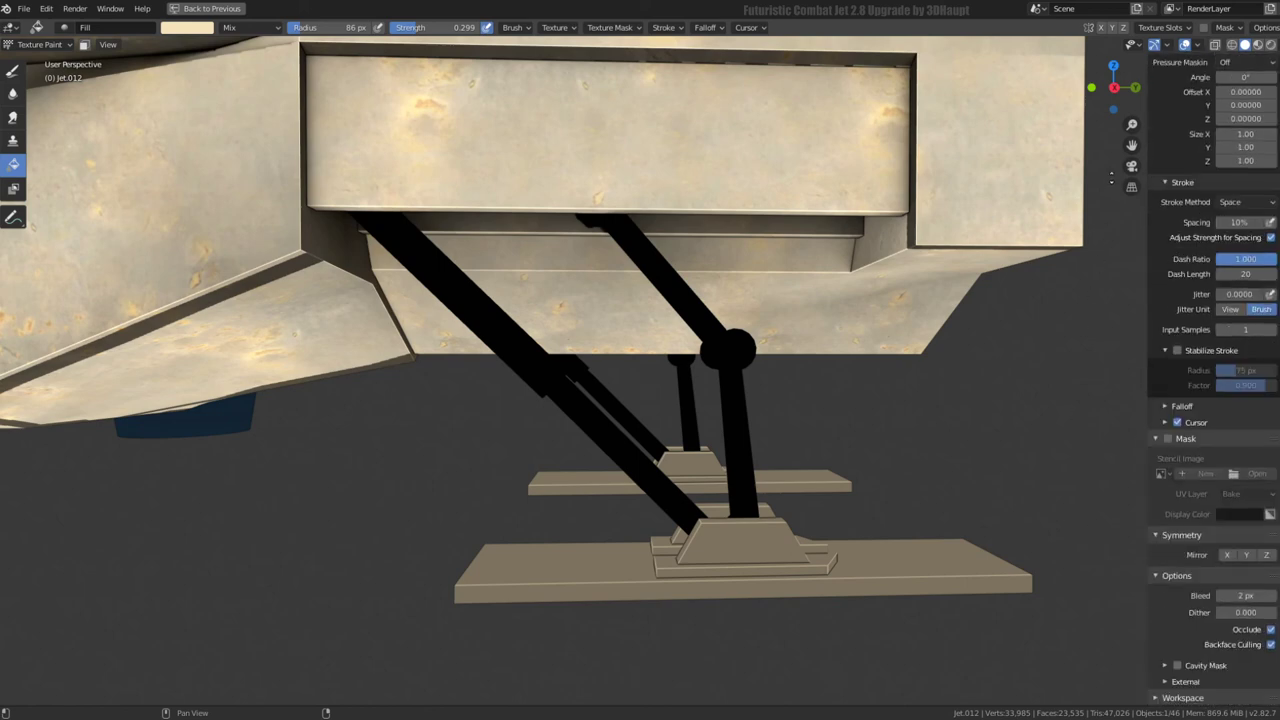
{"action": "left_click", "coordinate": [1172, 682]}
{"action": "scroll", "coordinate": [1200, 665], "scroll_direction": "down", "scroll_amount": 2}
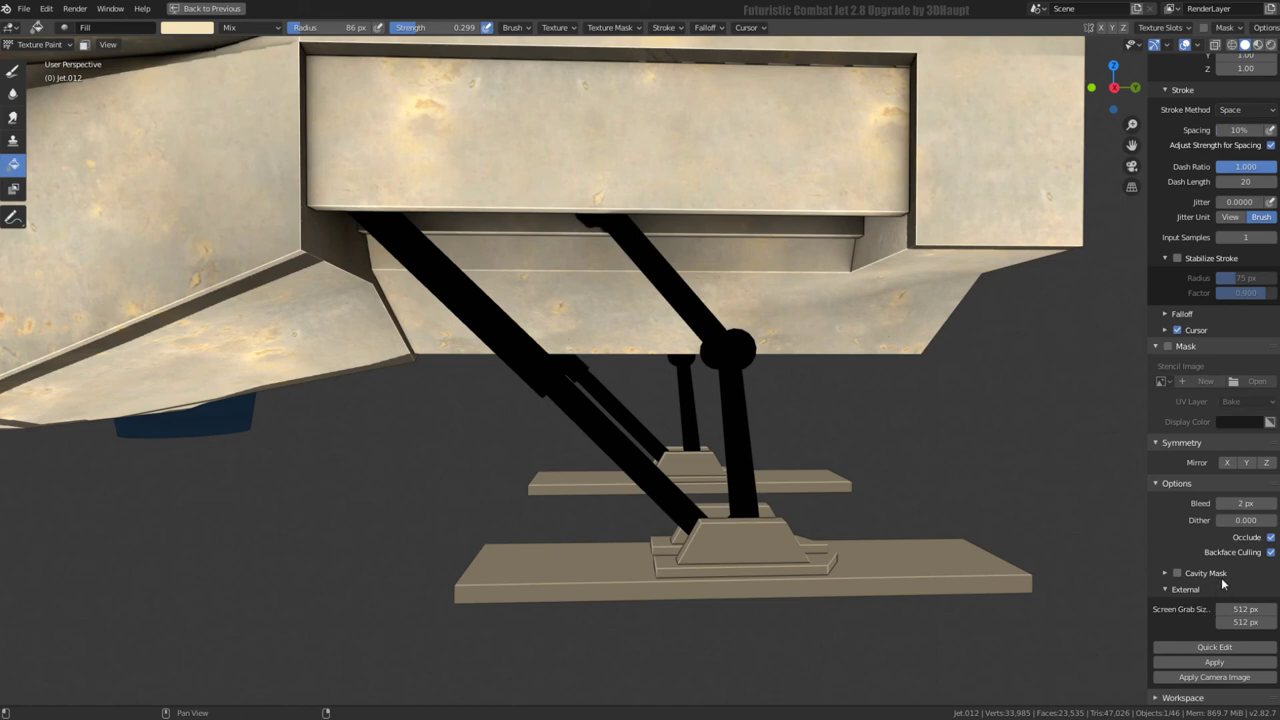
- Turn on Cavity Mask with its curve shown, then view the landing strut from below
{"action": "left_click", "coordinate": [1178, 575]}
{"action": "left_click", "coordinate": [1165, 574]}
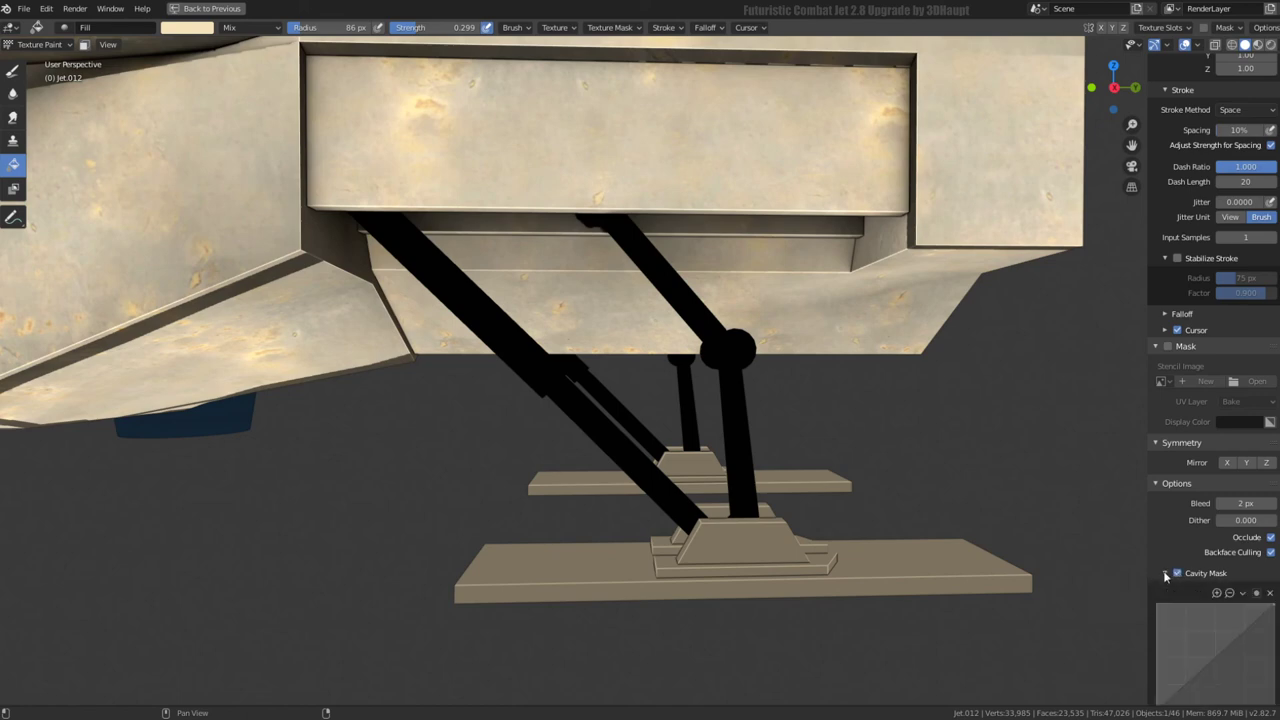
{"action": "scroll", "coordinate": [1193, 603], "scroll_direction": "down", "scroll_amount": 3}
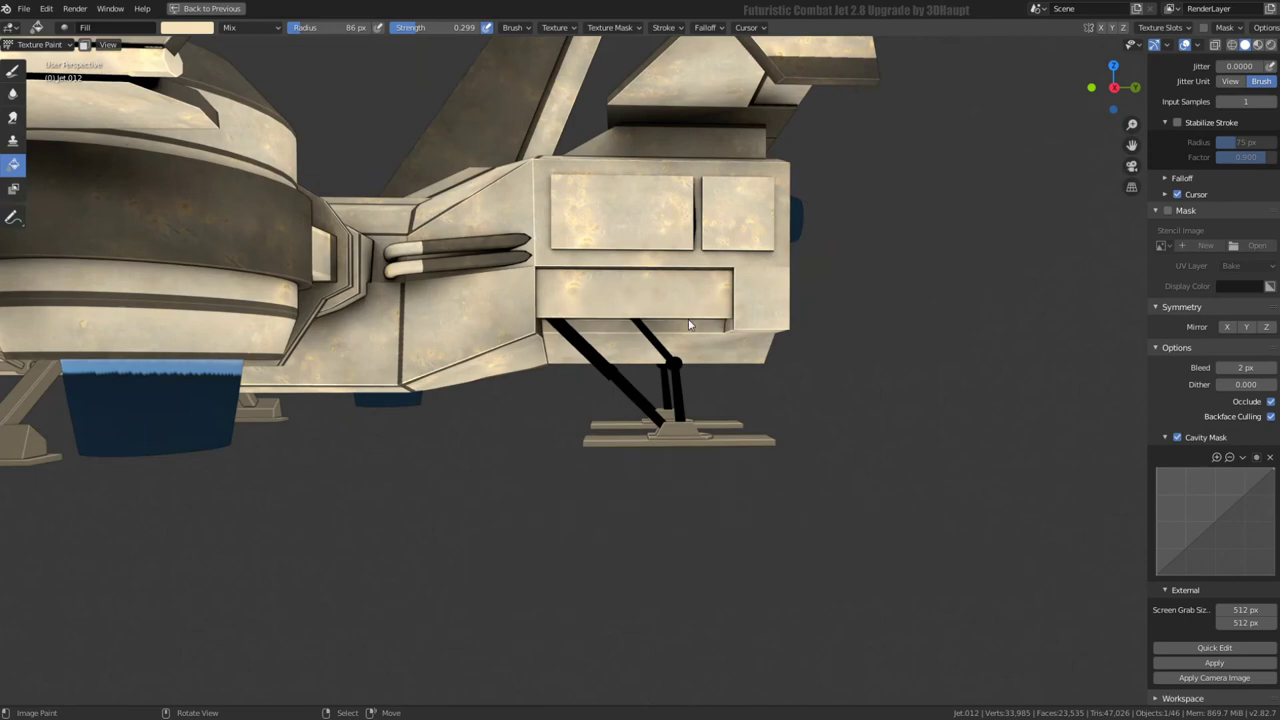
{"action": "middle_click_drag", "start_coordinate": [689, 325], "coordinate": [677, 259]}
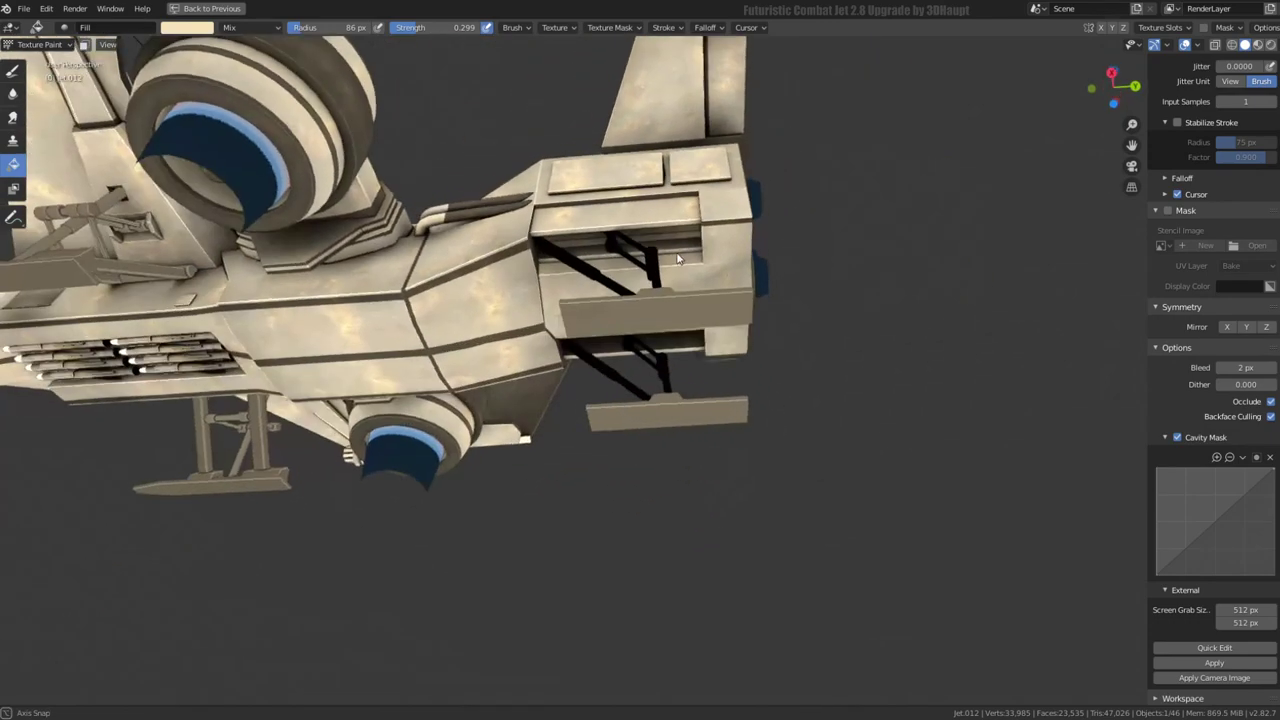
{"action": "scroll", "coordinate": [680, 265], "scroll_direction": "up", "scroll_amount": 5}
{"action": "mouse_move", "coordinate": [686, 272]}
{"action": "middle_mouse_down"}
{"action": "mouse_move", "coordinate": [674, 334]}
{"action": "mouse_move", "coordinate": [704, 240]}
{"action": "mouse_move", "coordinate": [710, 250]}
{"action": "middle_mouse_up"}
- Restore the full Shading layout and check the strut's UV island on Col_1 in Edit Mode
{"action": "scroll", "coordinate": [685, 333], "scroll_direction": "up", "scroll_amount": 3}
{"action": "key", "text": "ctrl+space"}
{"action": "key", "text": "Tab"}
{"action": "key", "text": "l"}
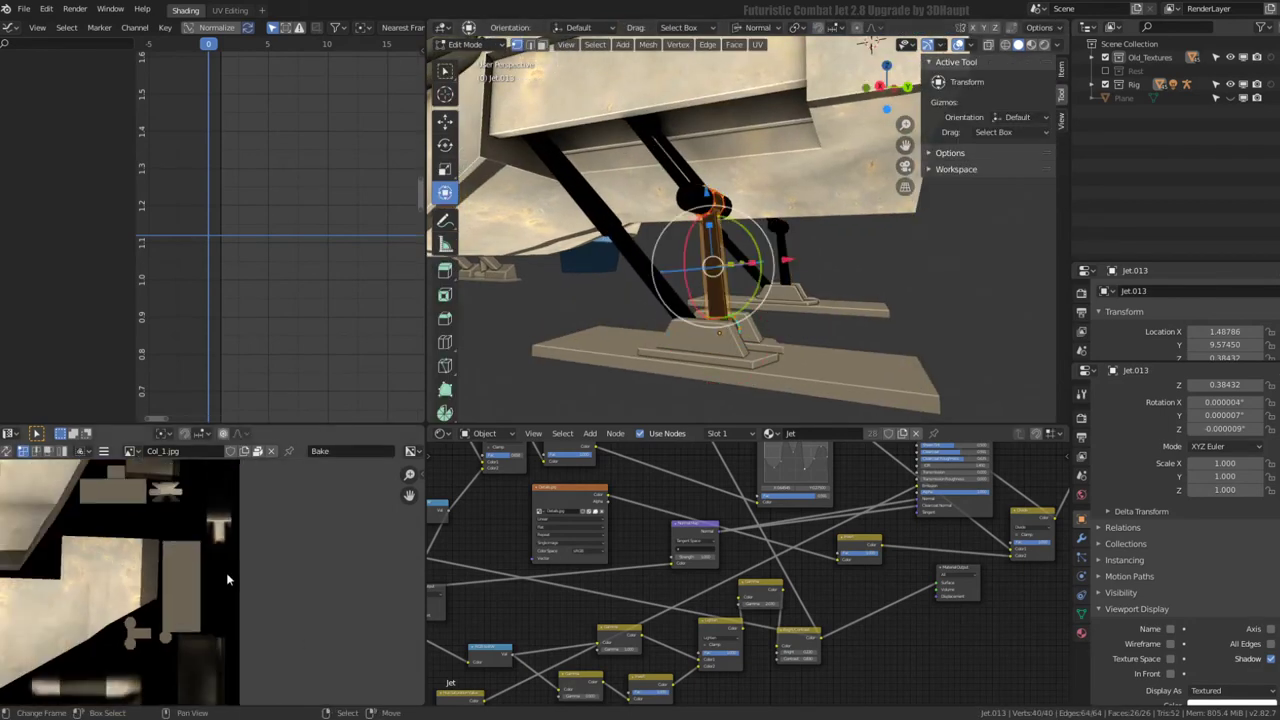
{"action": "scroll", "coordinate": [227, 579], "scroll_direction": "up", "scroll_amount": 2}
{"action": "scroll", "coordinate": [250, 585], "scroll_direction": "up", "scroll_amount": 1}
{"action": "scroll", "coordinate": [270, 593], "scroll_direction": "up", "scroll_amount": 2}
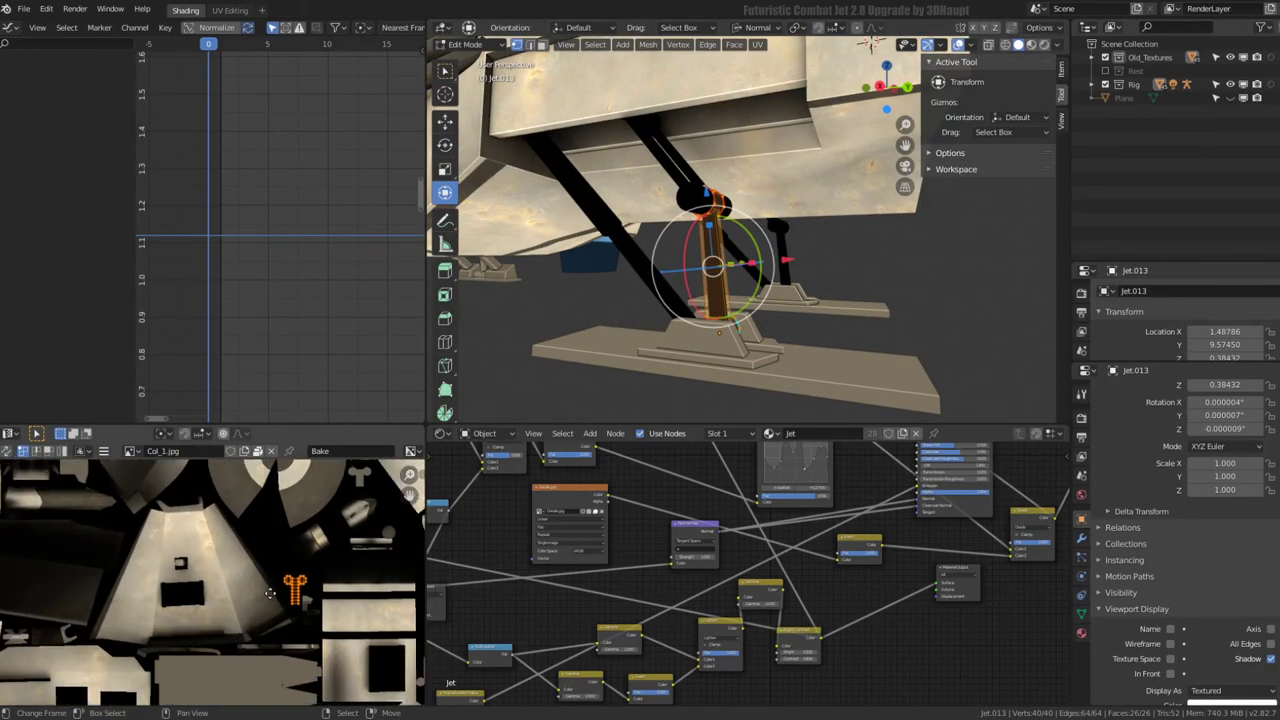
{"action": "scroll", "coordinate": [270, 590], "scroll_direction": "up", "scroll_amount": 2}
{"action": "scroll", "coordinate": [189, 580], "scroll_direction": "up", "scroll_amount": 2}
{"action": "key", "text": "Tab"}
{"action": "scroll", "coordinate": [664, 248], "scroll_direction": "up", "scroll_amount": 3}
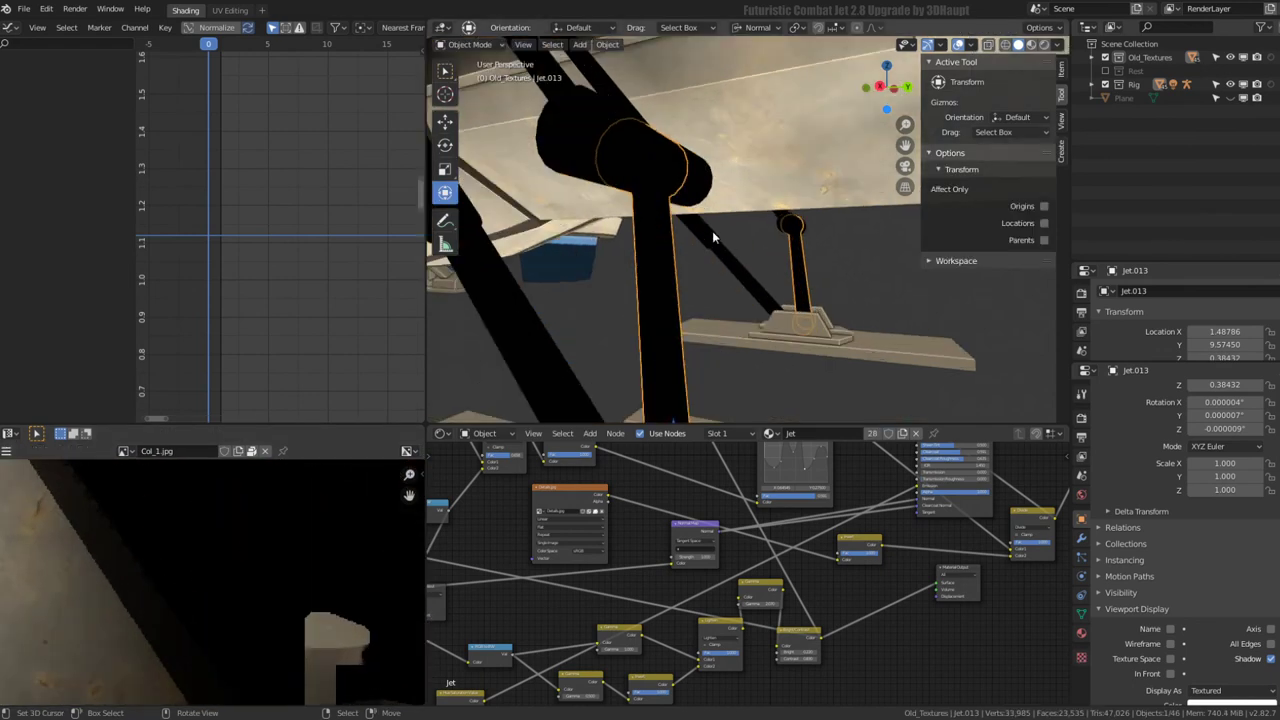
{"action": "scroll", "coordinate": [712, 235], "scroll_direction": "down", "scroll_amount": 2}
- Fill the black strut with a flat tan colour in Texture Paint mode
{"action": "left_click", "coordinate": [469, 47]}
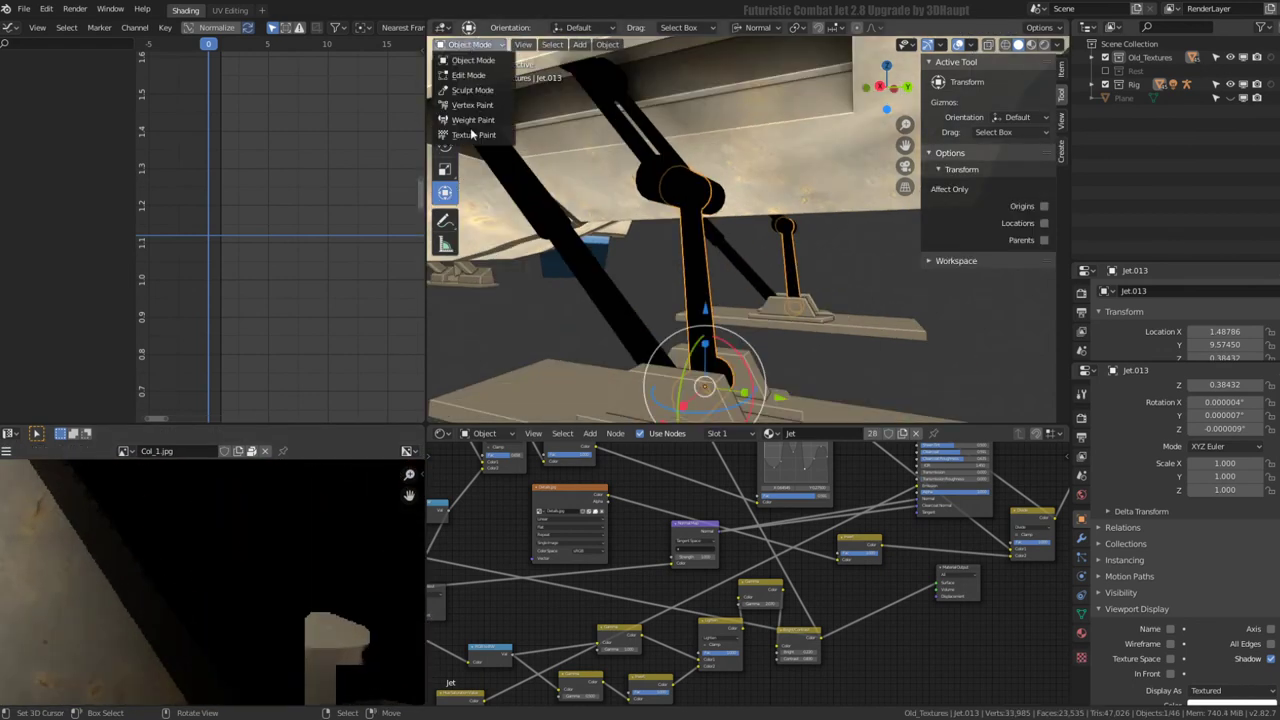
{"action": "left_click", "coordinate": [471, 133]}
{"action": "left_click", "coordinate": [694, 264]}
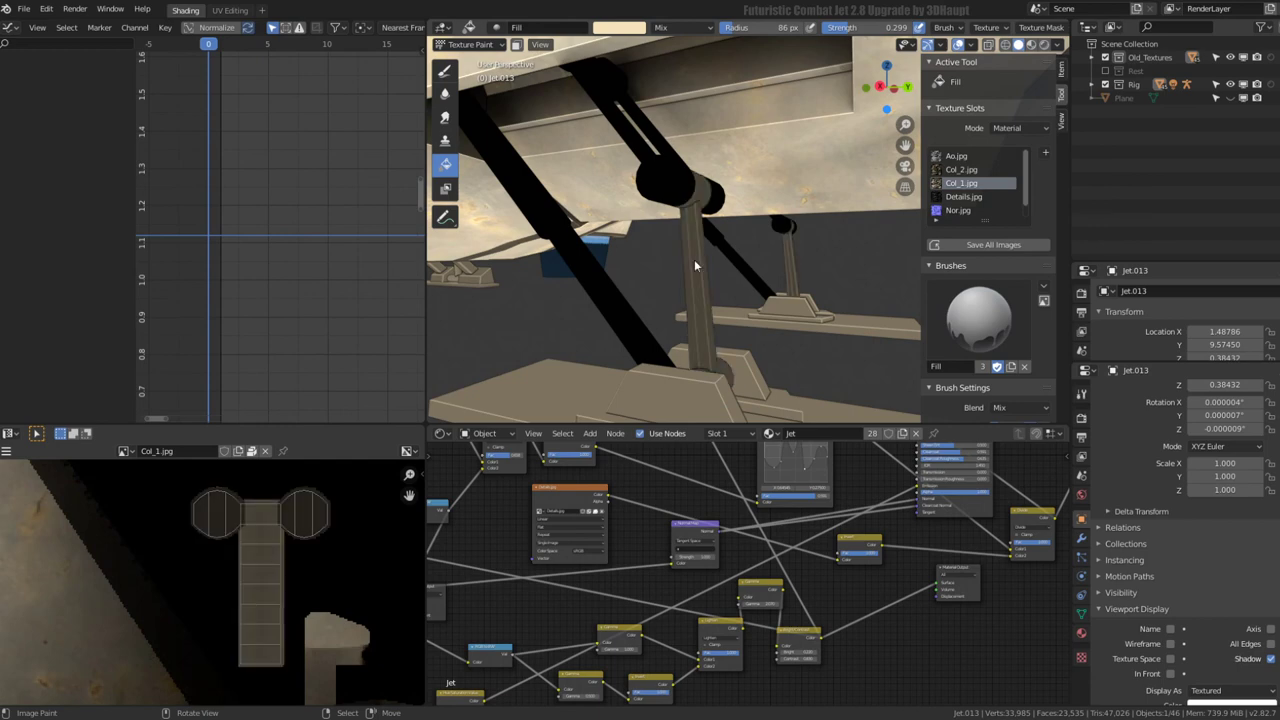
{"action": "left_click", "coordinate": [694, 259]}
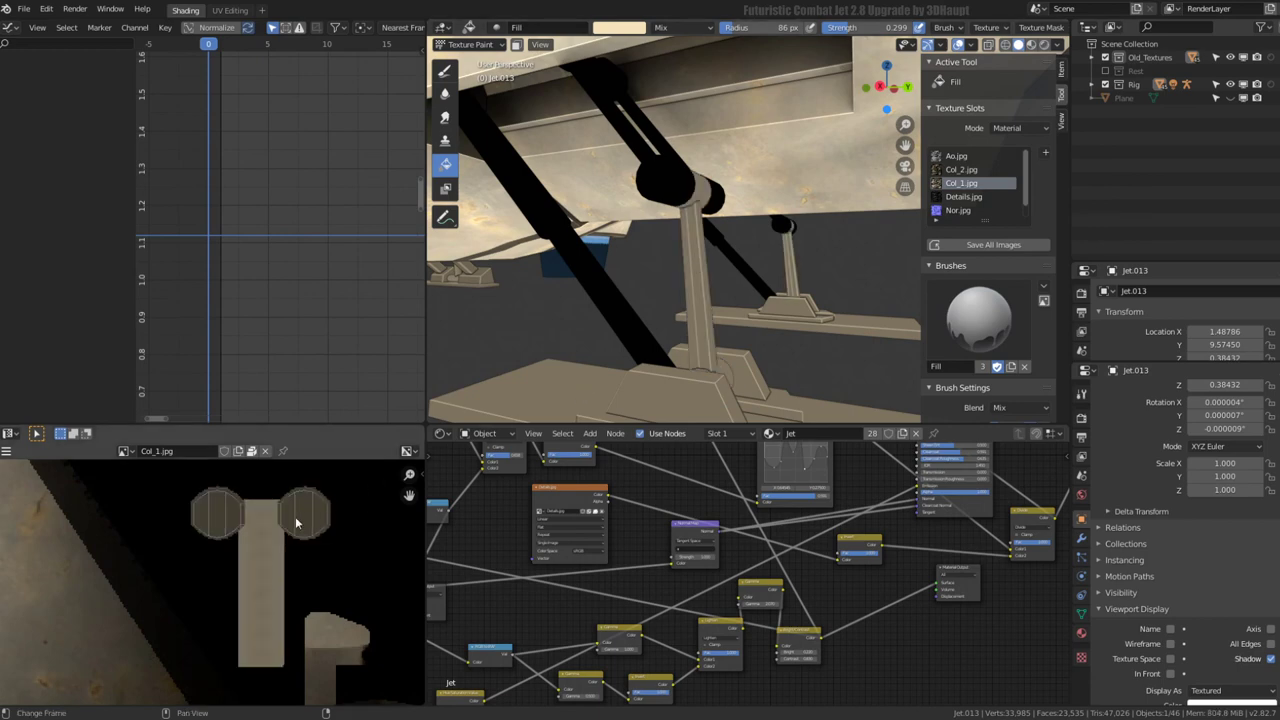
{"action": "scroll", "coordinate": [1006, 128], "scroll_direction": "down", "scroll_amount": 2}
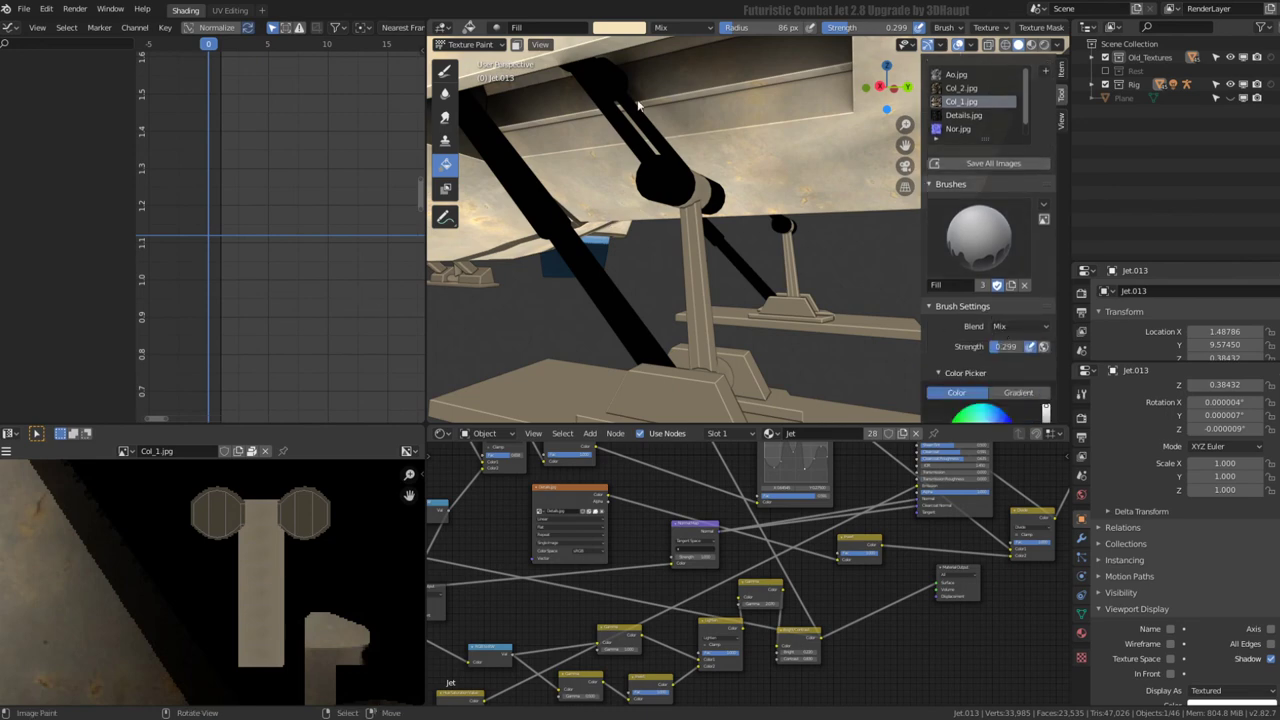
- Select the next black strut Jet.014 and put it into Texture Paint mode
{"action": "left_click", "coordinate": [465, 45]}
{"action": "left_click", "coordinate": [473, 60]}
{"action": "left_click", "coordinate": [675, 180]}
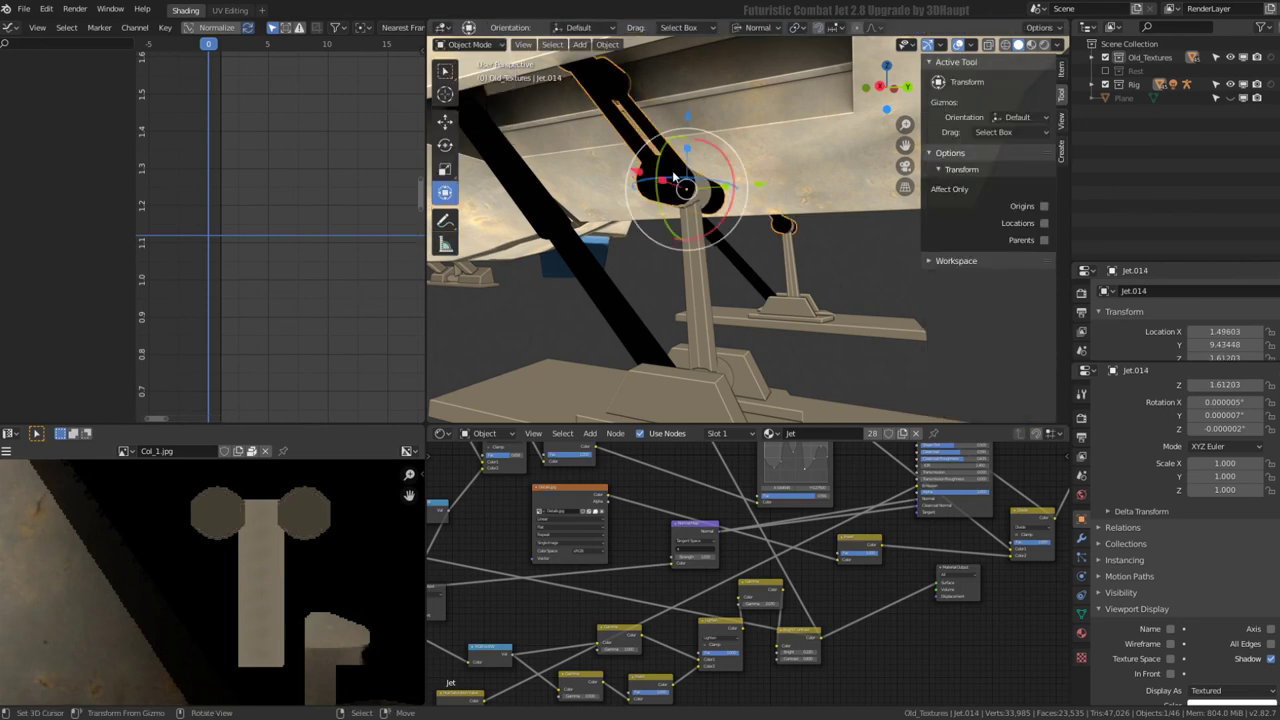
{"action": "left_click", "coordinate": [462, 45]}
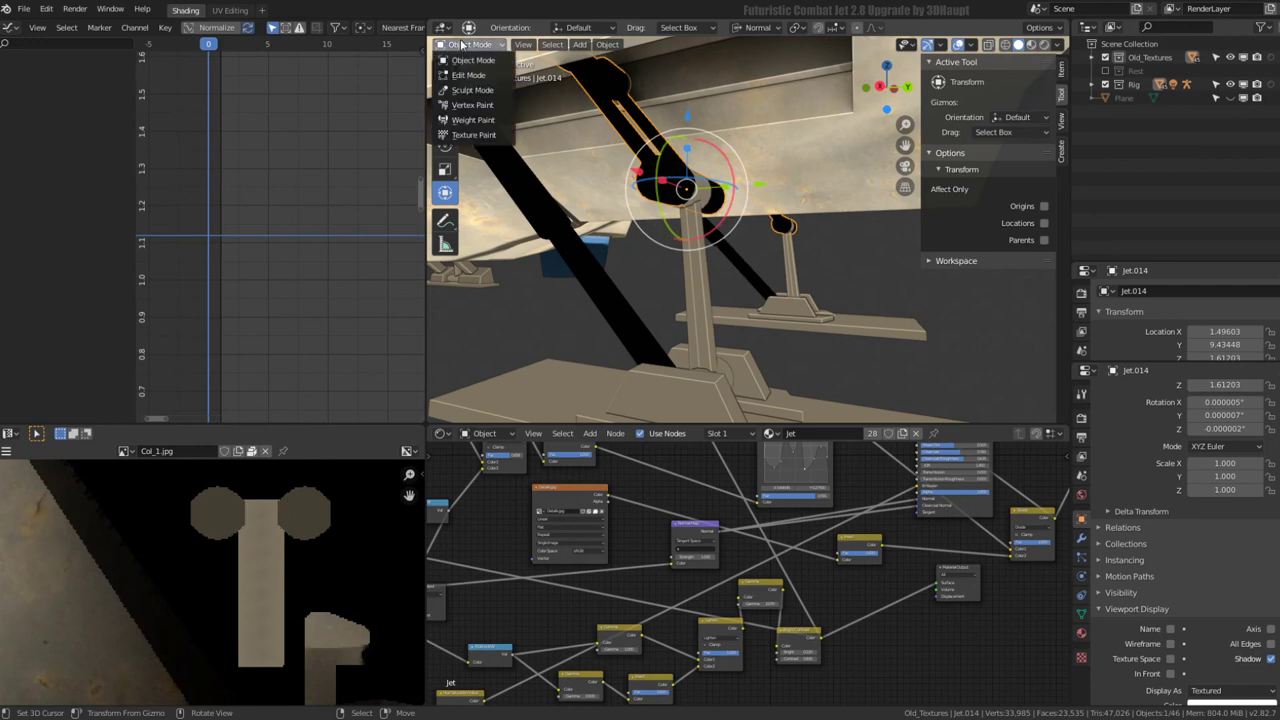
{"action": "left_click", "coordinate": [486, 135]}
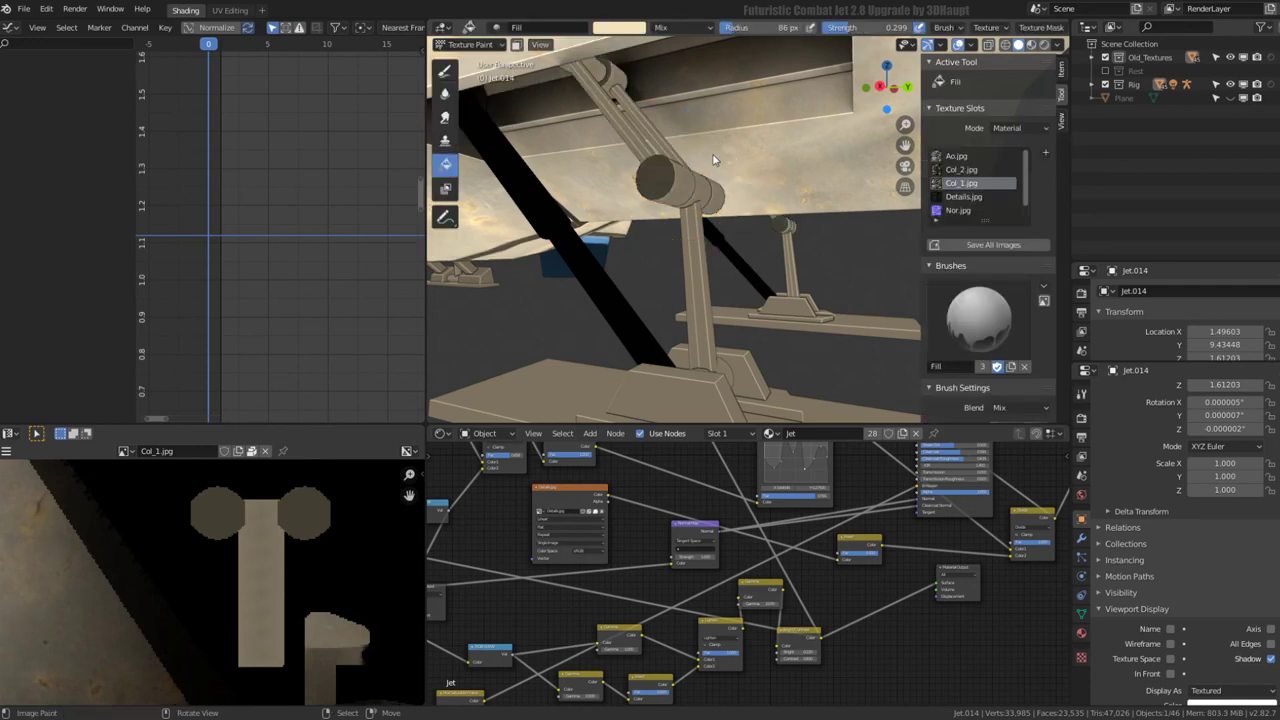
{"action": "scroll", "coordinate": [352, 560], "scroll_direction": "down", "scroll_amount": 3}
{"action": "scroll", "coordinate": [352, 560], "scroll_direction": "down", "scroll_amount": 3}
{"action": "scroll", "coordinate": [734, 193], "scroll_direction": "down", "scroll_amount": 2}
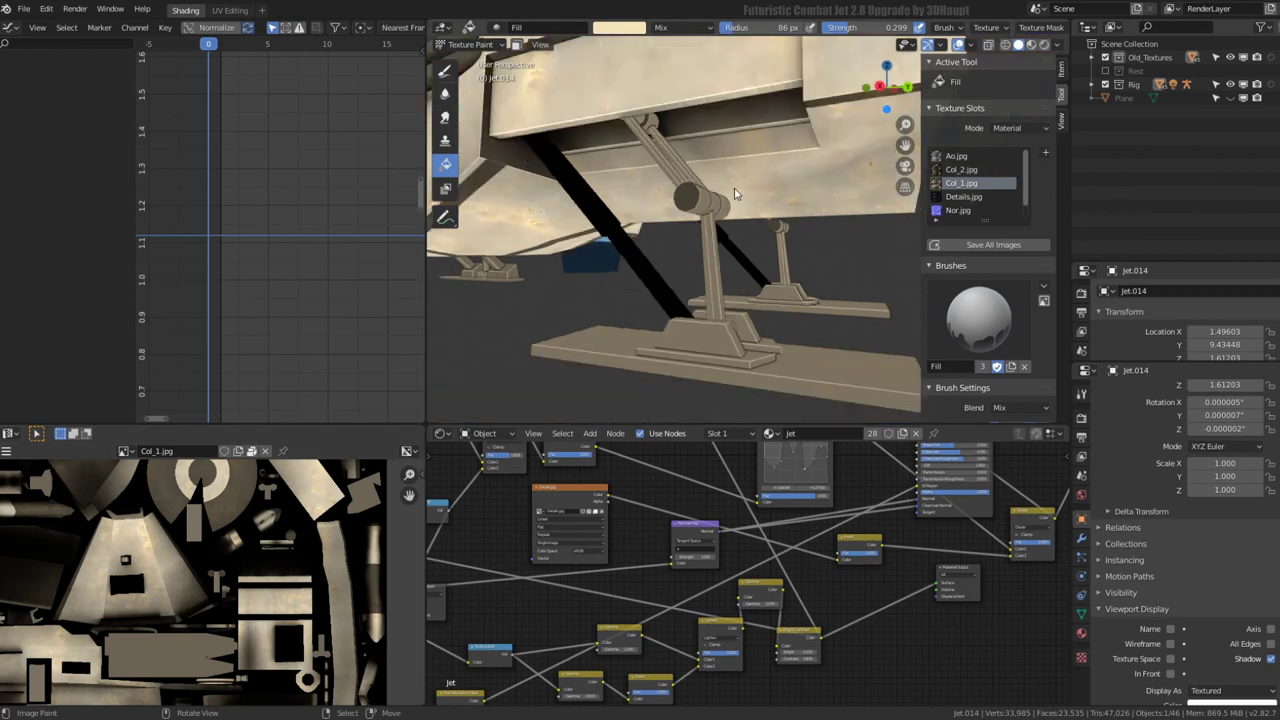
{"action": "scroll", "coordinate": [734, 193], "scroll_direction": "down", "scroll_amount": 3}
{"action": "scroll", "coordinate": [740, 190], "scroll_direction": "up", "scroll_amount": 3}
{"action": "middle_click_drag", "start_coordinate": [740, 190], "coordinate": [750, 185]}
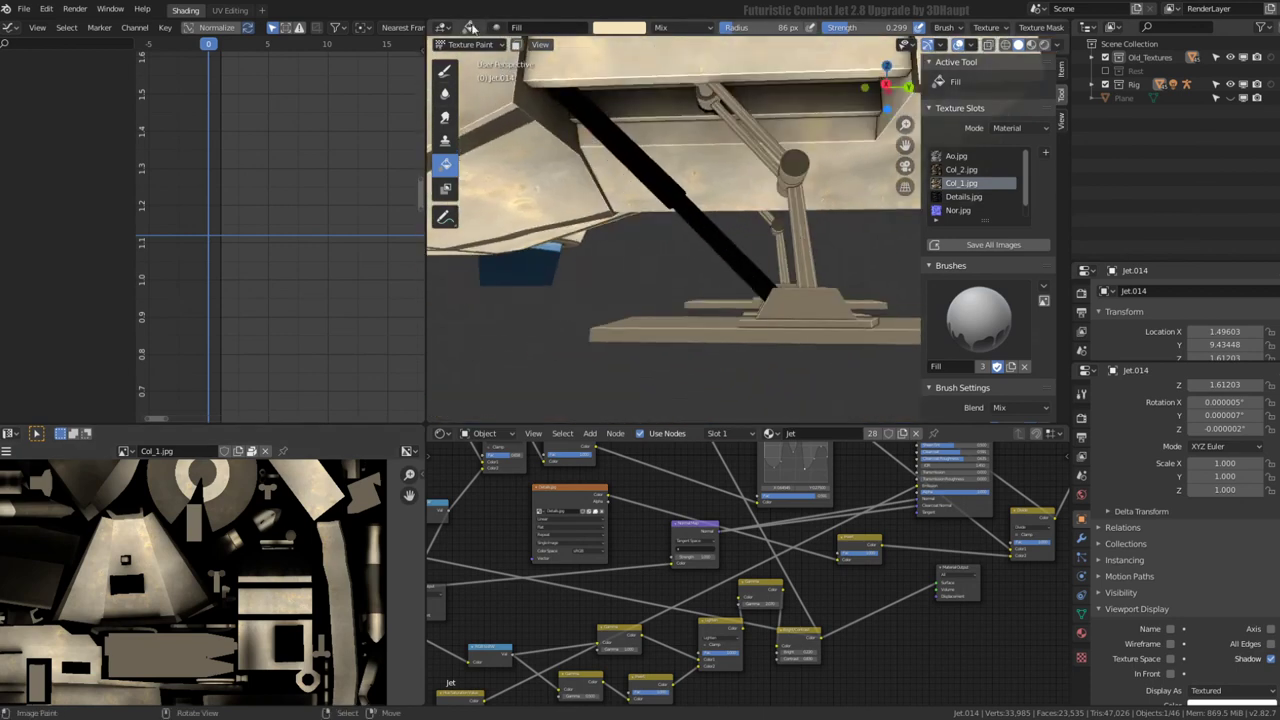
- Put the black struts Jet.011 and then Jet.010 into Texture Paint mode
{"action": "left_click", "coordinate": [468, 45]}
{"action": "left_click", "coordinate": [472, 60]}
{"action": "left_click", "coordinate": [630, 155]}
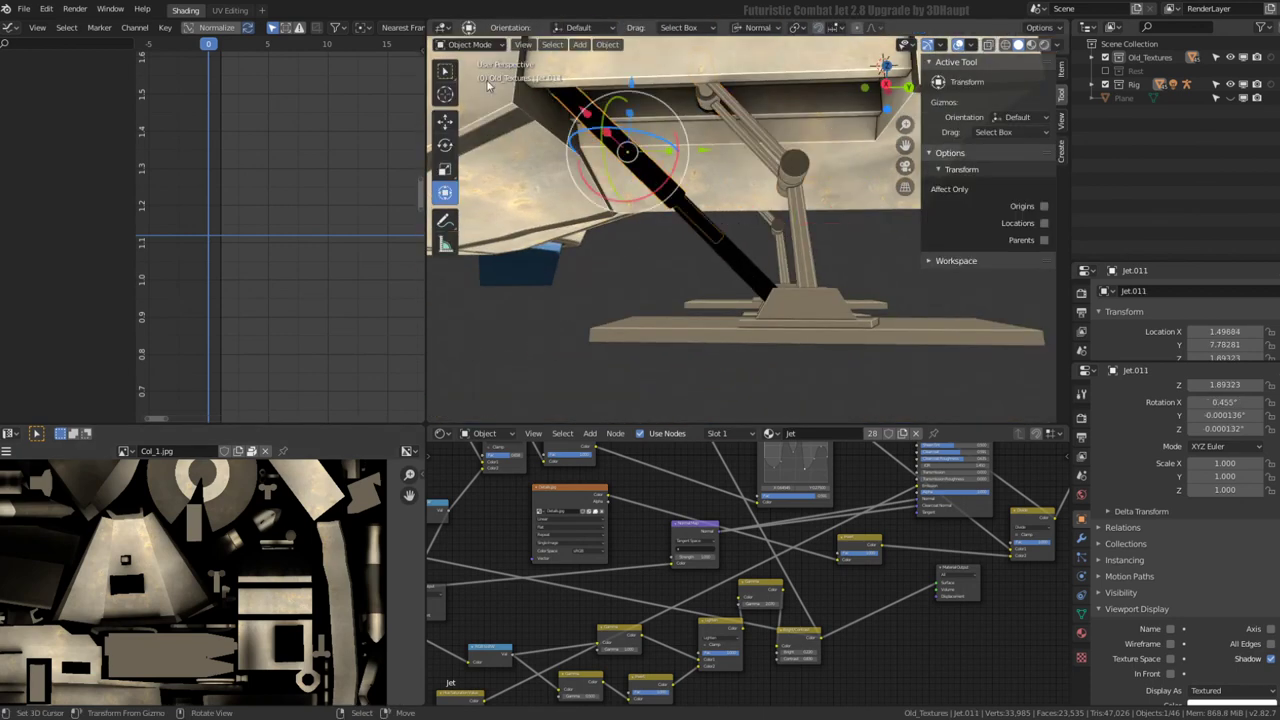
{"action": "left_click", "coordinate": [468, 45]}
{"action": "left_click", "coordinate": [484, 142]}
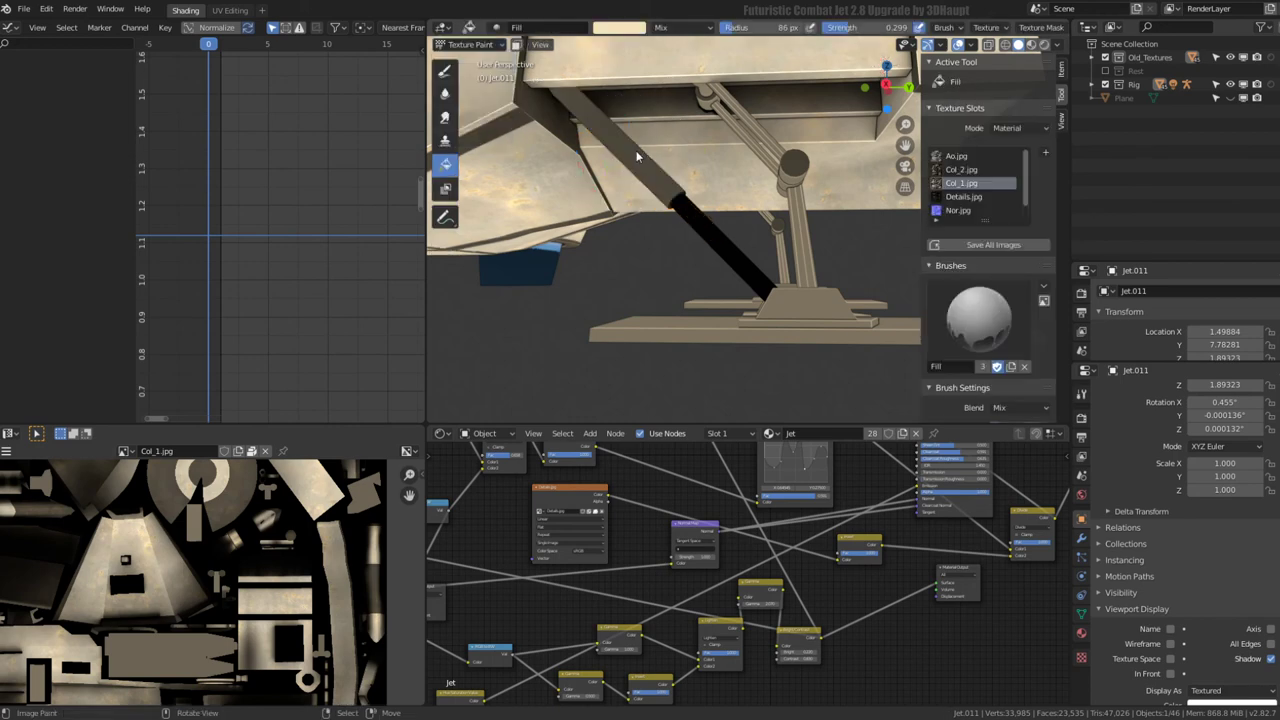
{"action": "left_click", "coordinate": [477, 45]}
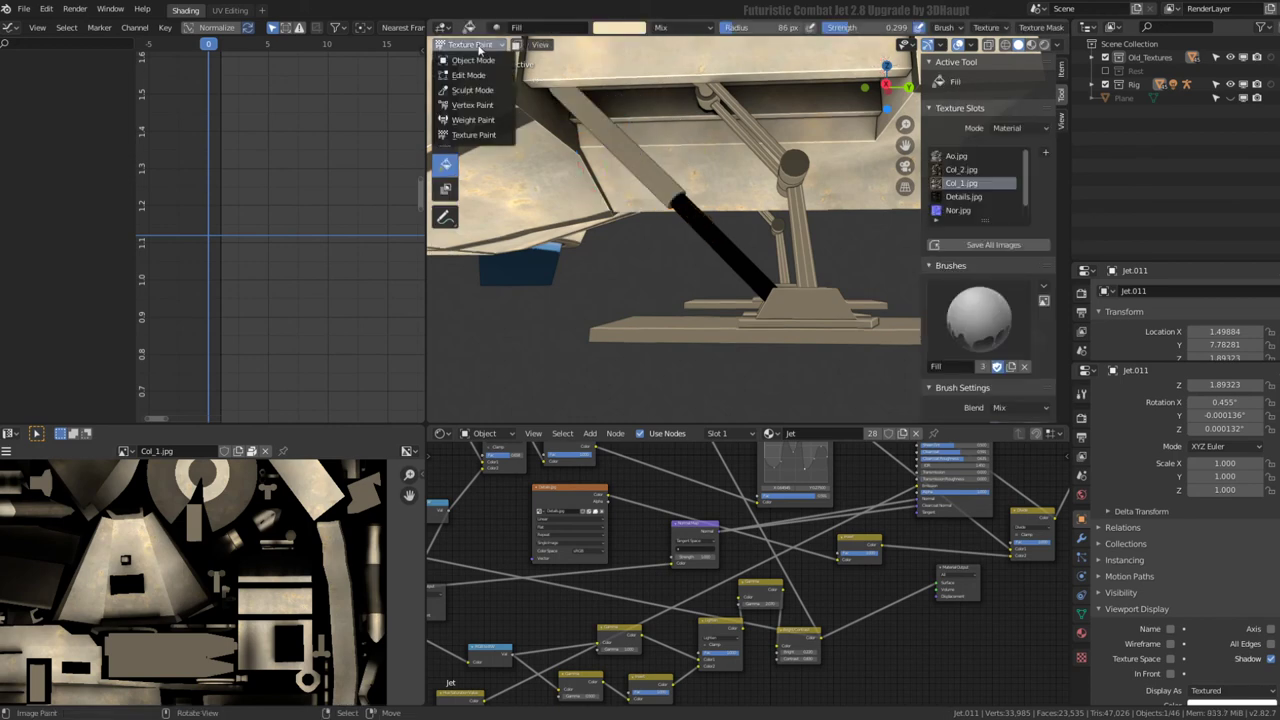
{"action": "left_click", "coordinate": [472, 60]}
{"action": "left_click", "coordinate": [708, 232]}
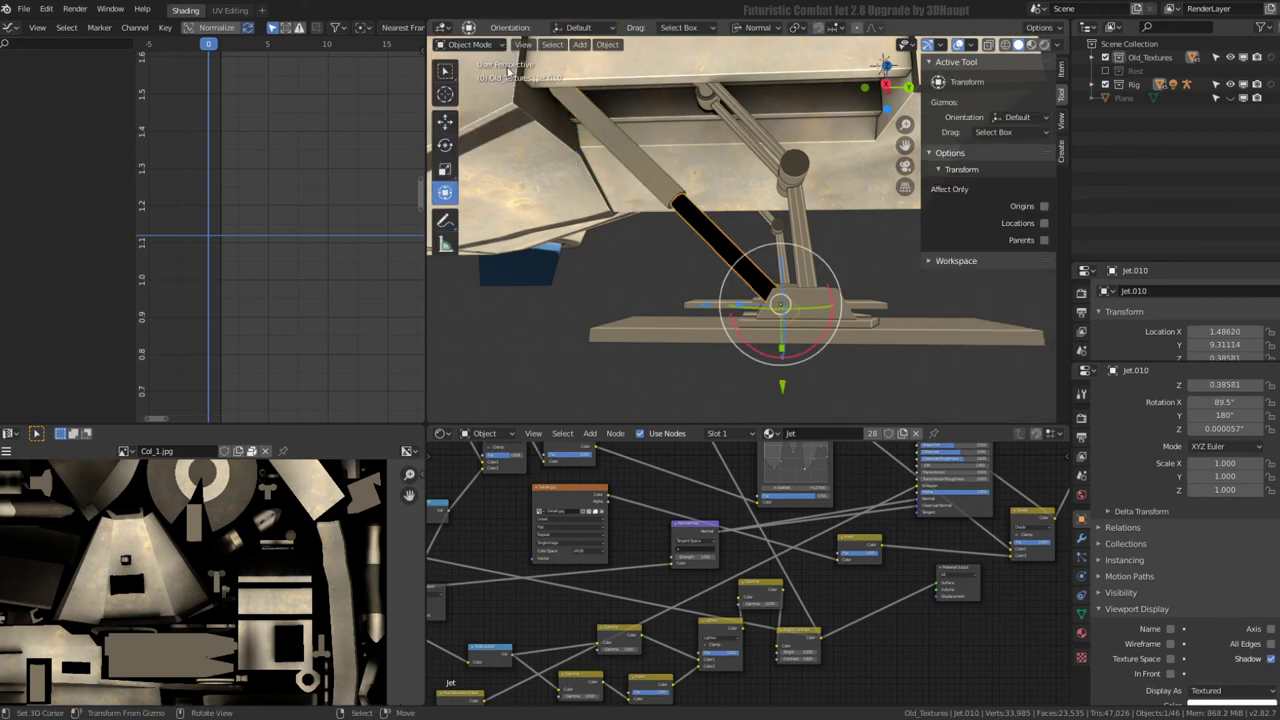
{"action": "left_click", "coordinate": [487, 46]}
{"action": "left_click", "coordinate": [478, 135]}
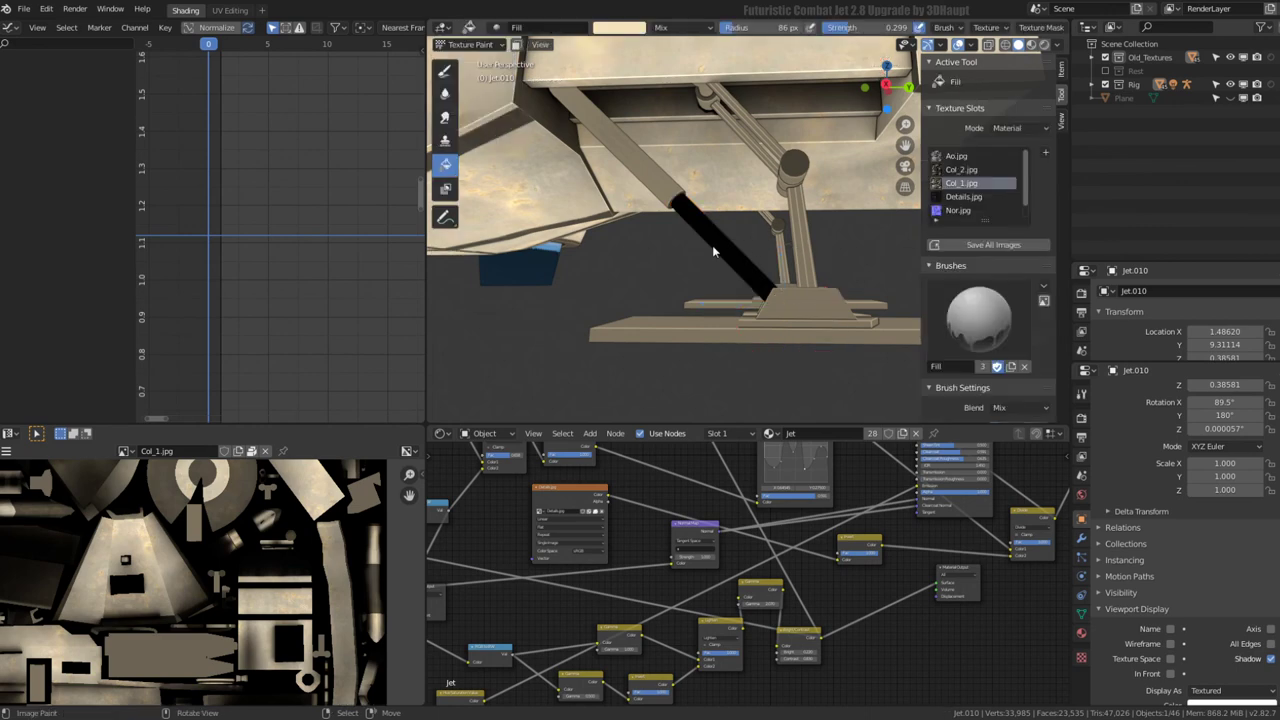
- Orbit to a front view and put the nozzle part Jet.005 into edge-select Edit Mode
{"action": "mouse_move", "coordinate": [713, 252]}
{"action": "middle_mouse_down"}
{"action": "mouse_move", "coordinate": [608, 175]}
{"action": "mouse_move", "coordinate": [768, 206]}
{"action": "middle_mouse_up"}
{"action": "scroll", "coordinate": [768, 206], "scroll_direction": "up", "scroll_amount": 5}
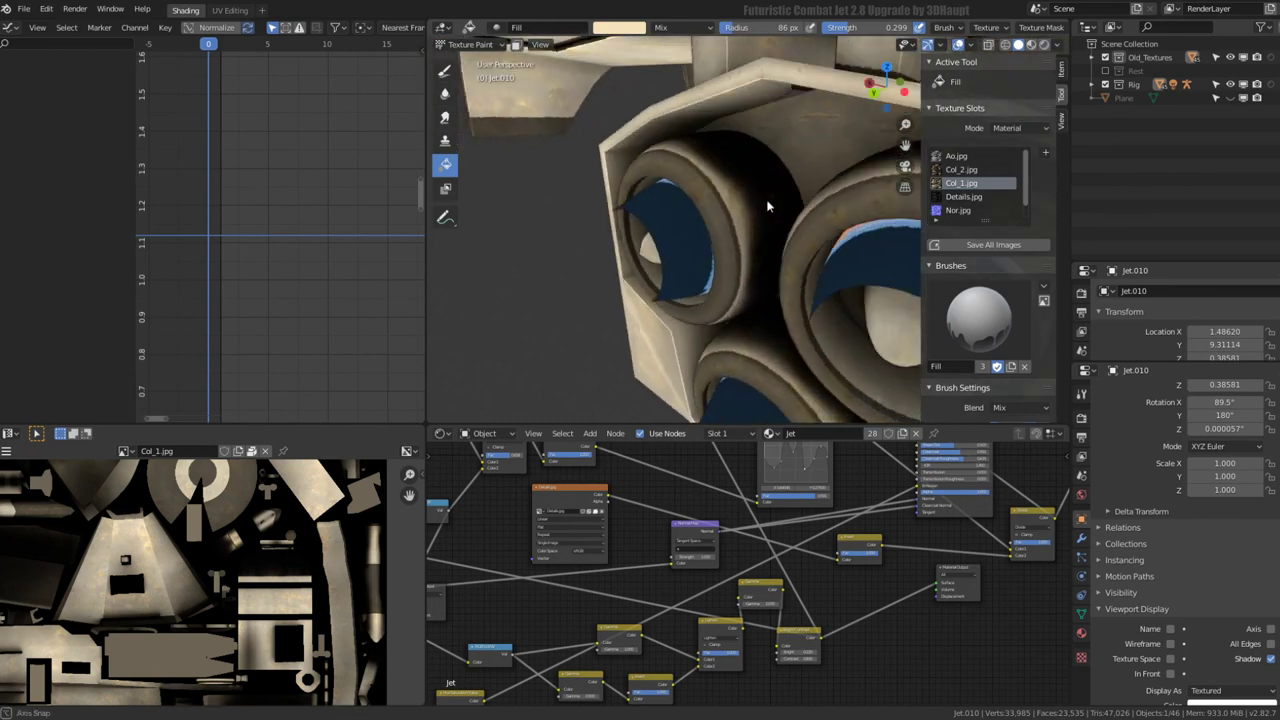
{"action": "key", "text": "ctrl+Tab"}
{"action": "left_click", "coordinate": [768, 206]}
{"action": "key", "text": "Tab"}
- Select the nozzle's edge ring and fill it with the paint colour in Texture Paint
{"action": "left_click", "coordinate": [763, 162], "text": "ctrl+alt"}
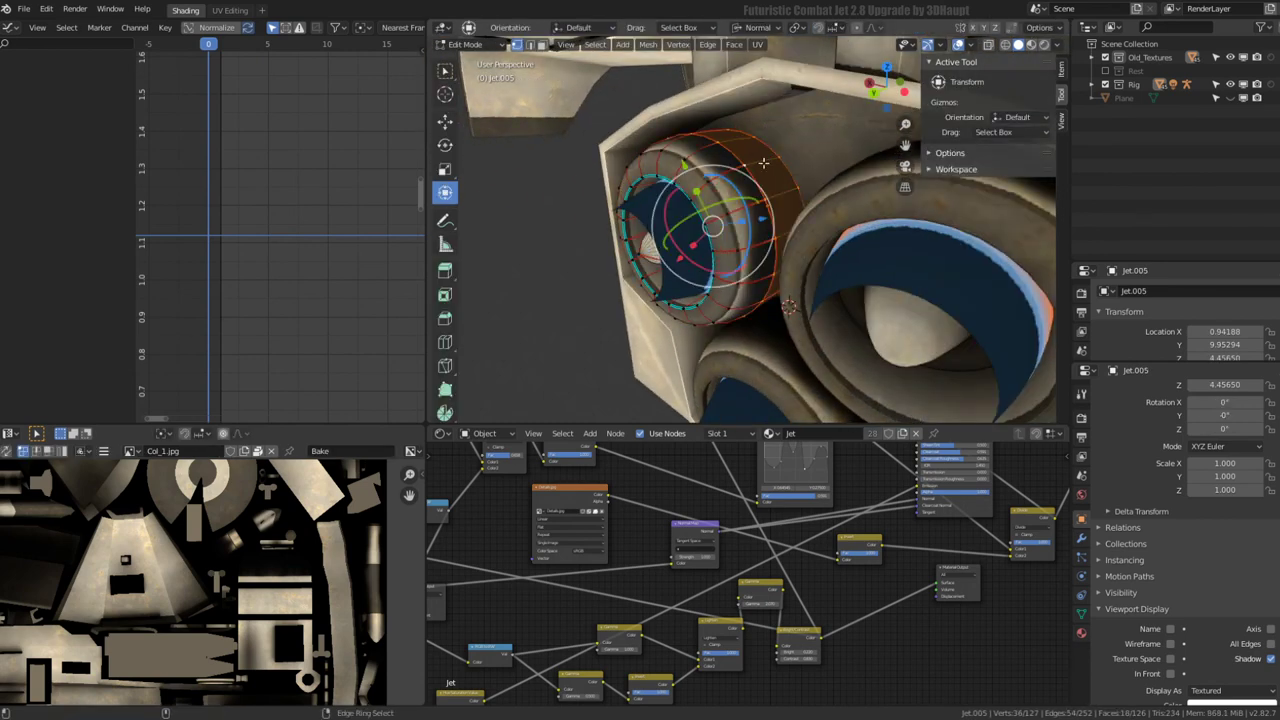
{"action": "key", "text": "Tab"}
{"action": "left_click", "coordinate": [778, 178]}
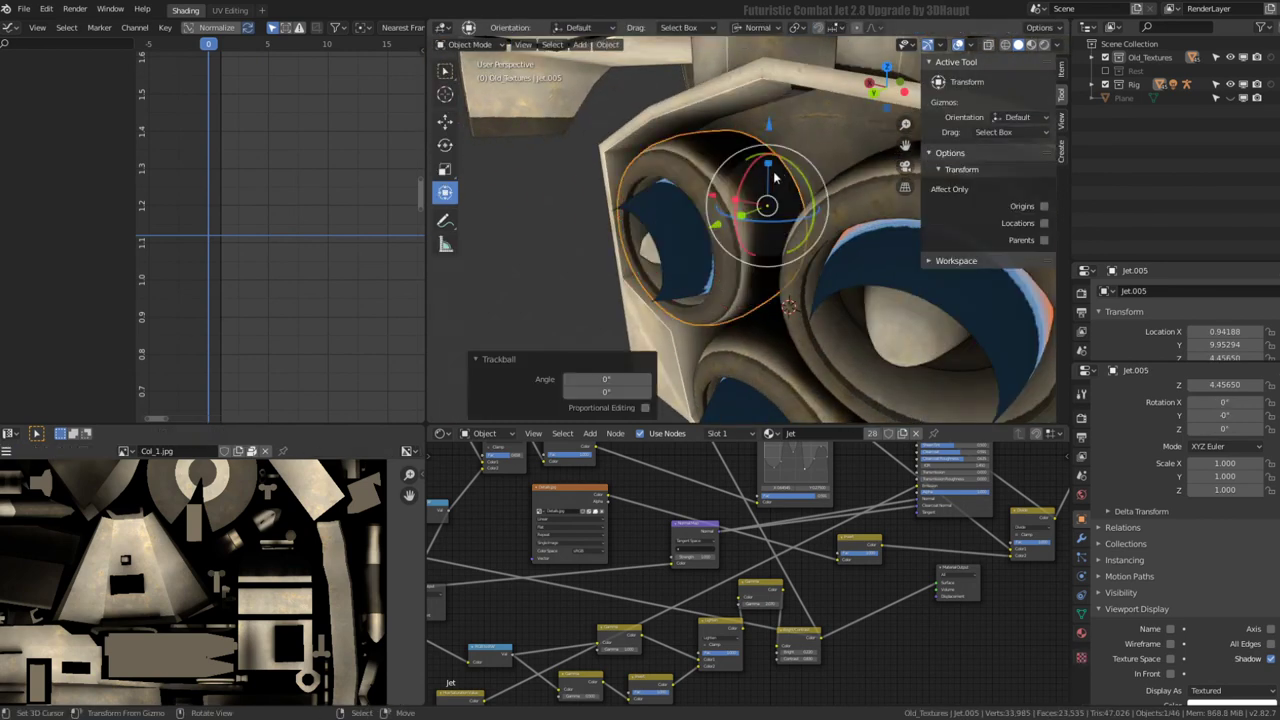
{"action": "left_click", "coordinate": [473, 50]}
{"action": "left_click", "coordinate": [490, 132]}
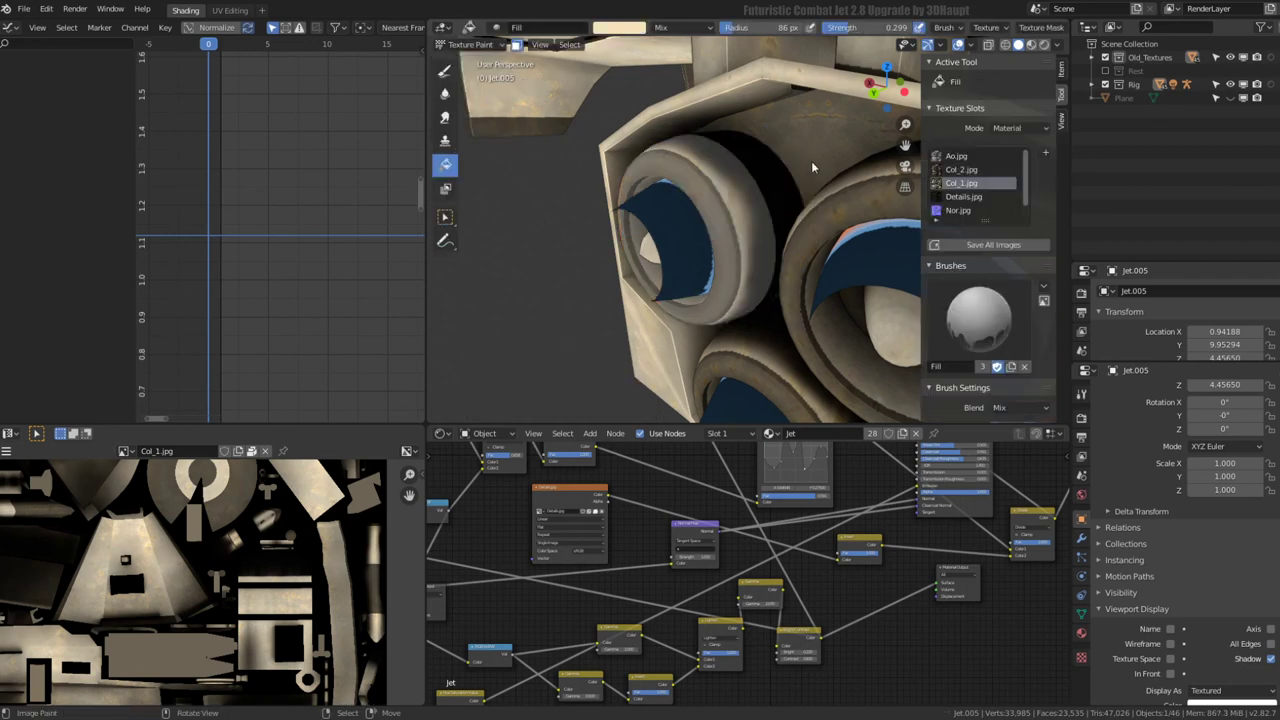
{"action": "left_click", "coordinate": [769, 174]}
- Reselect the nozzle edge ring in Edit Mode, then return to Object Mode
{"action": "key", "text": "Tab"}
{"action": "left_click", "coordinate": [729, 168], "text": "ctrl+alt"}
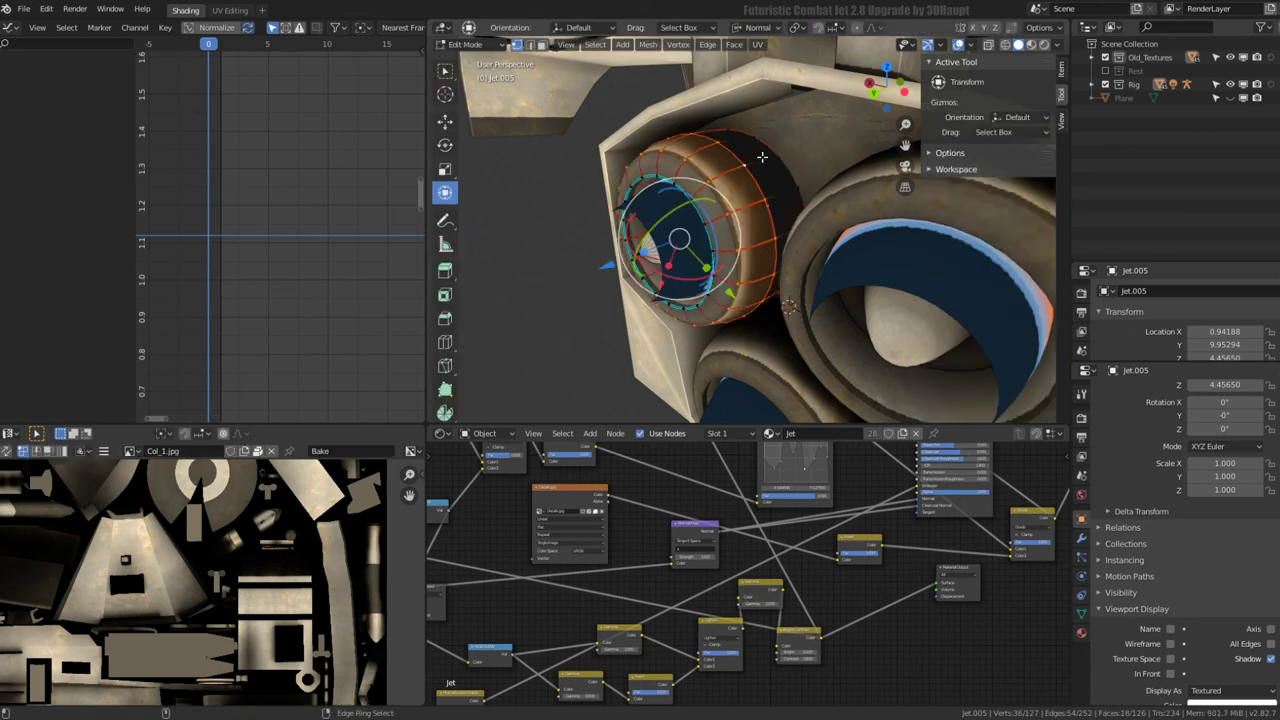
{"action": "key", "text": "Tab"}
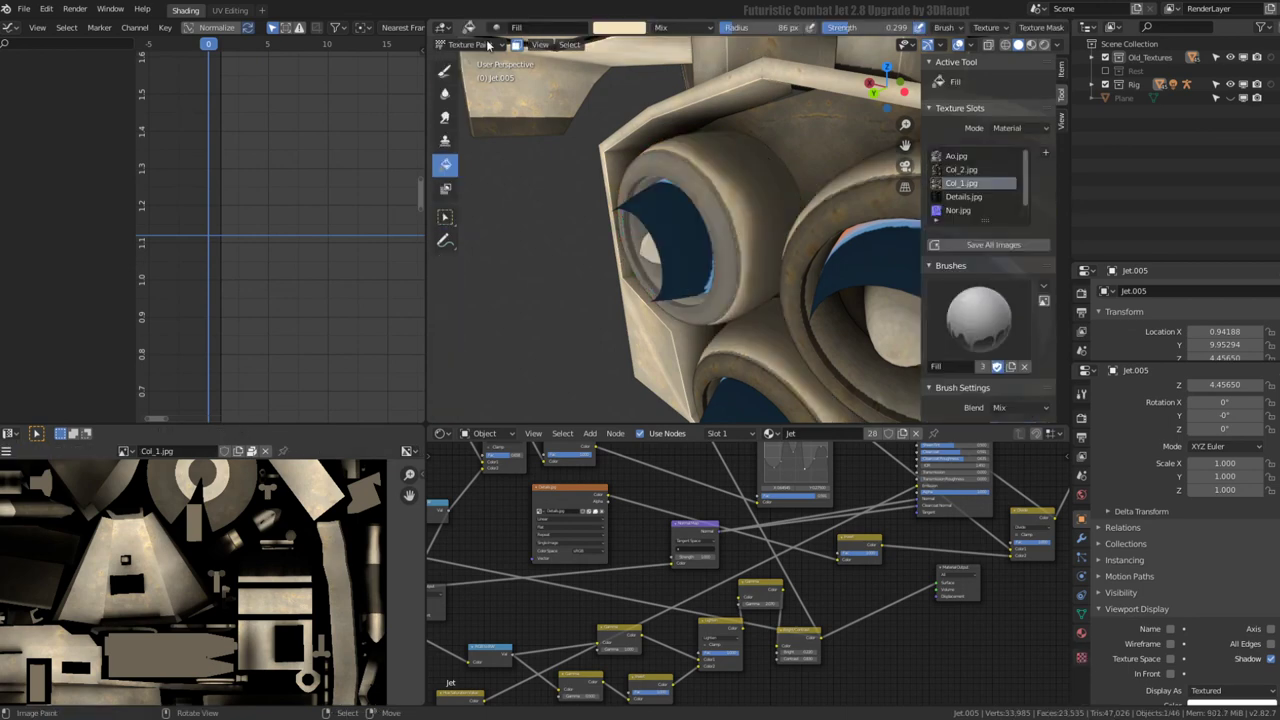
{"action": "left_click", "coordinate": [489, 46]}
{"action": "left_click", "coordinate": [505, 55]}
- Orbit to the jet's side and select the body part Jet.009
{"action": "scroll", "coordinate": [603, 229], "scroll_direction": "down", "scroll_amount": 3}
{"action": "mouse_move", "coordinate": [608, 223]}
{"action": "middle_mouse_down"}
{"action": "mouse_move", "coordinate": [831, 218]}
{"action": "mouse_move", "coordinate": [829, 200]}
{"action": "mouse_move", "coordinate": [686, 129]}
{"action": "mouse_move", "coordinate": [740, 250]}
{"action": "mouse_move", "coordinate": [743, 303]}
{"action": "middle_mouse_up"}
{"action": "scroll", "coordinate": [663, 214], "scroll_direction": "up", "scroll_amount": 3}
{"action": "scroll", "coordinate": [716, 157], "scroll_direction": "up", "scroll_amount": 2}
{"action": "scroll", "coordinate": [743, 206], "scroll_direction": "up", "scroll_amount": 3}
{"action": "key", "text": "Tab"}
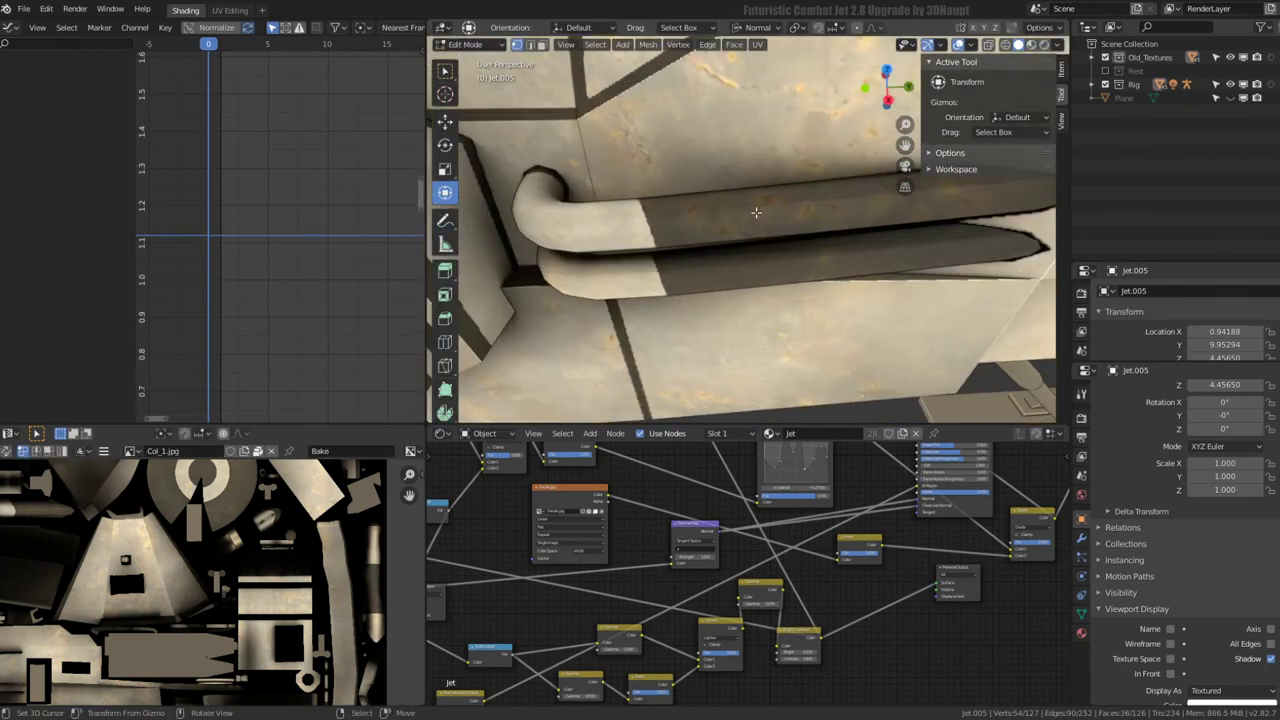
{"action": "key", "text": "Tab"}
{"action": "left_click", "coordinate": [756, 212]}
{"action": "scroll", "coordinate": [756, 212], "scroll_direction": "down", "scroll_amount": 3}
{"action": "scroll", "coordinate": [756, 212], "scroll_direction": "down", "scroll_amount": 2}
{"action": "mouse_move", "coordinate": [756, 212]}
{"action": "middle_mouse_down"}
{"action": "mouse_move", "coordinate": [752, 280]}
{"action": "mouse_move", "coordinate": [750, 220]}
{"action": "mouse_move", "coordinate": [784, 181]}
{"action": "mouse_move", "coordinate": [750, 163]}
{"action": "mouse_move", "coordinate": [767, 248]}
{"action": "middle_mouse_up"}
{"action": "scroll", "coordinate": [753, 262], "scroll_direction": "up", "scroll_amount": 5}
{"action": "scroll", "coordinate": [784, 181], "scroll_direction": "up", "scroll_amount": 2}
- Select a strip of Jet.009's intake tubes in Edit Mode
{"action": "key", "text": "Tab"}
{"action": "left_click", "coordinate": [750, 163], "text": "ctrl+alt"}
{"action": "key", "text": "Tab"}
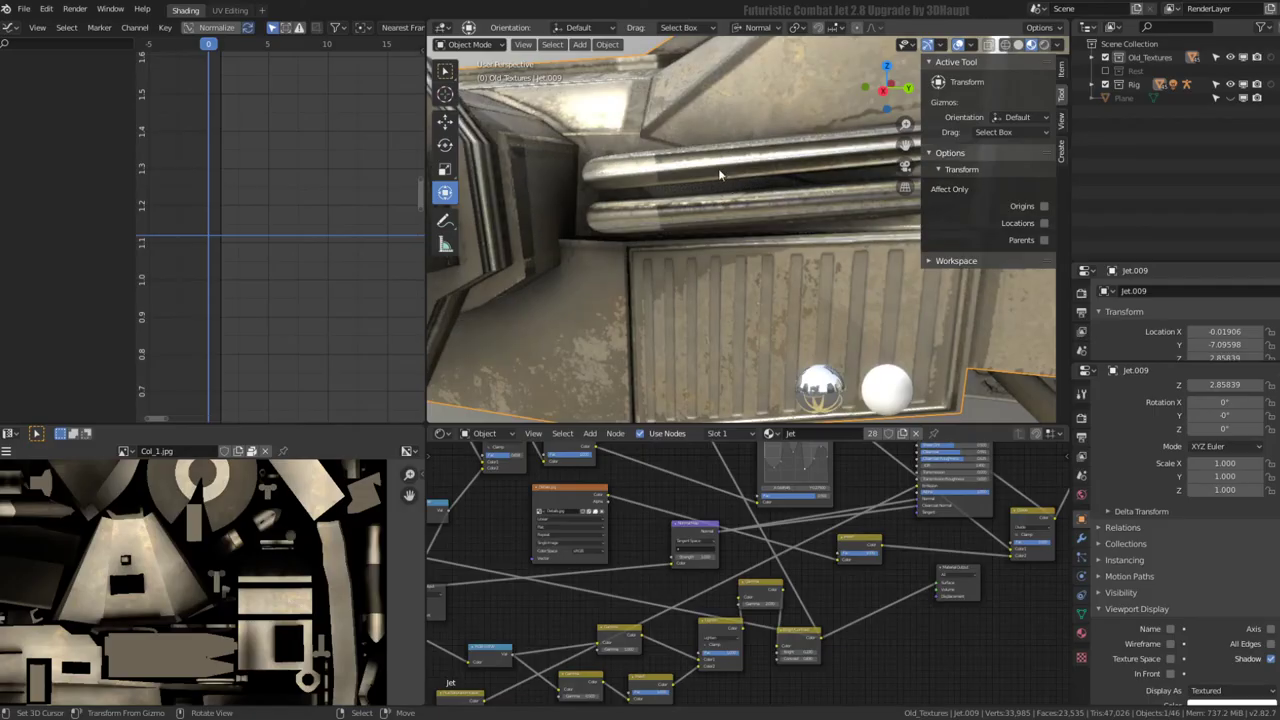
- Orbit from the intake tubes round to the jet's underside
{"action": "mouse_move", "coordinate": [719, 175]}
{"action": "middle_mouse_down"}
{"action": "mouse_move", "coordinate": [685, 150]}
{"action": "mouse_move", "coordinate": [716, 202]}
{"action": "mouse_move", "coordinate": [716, 172]}
{"action": "mouse_move", "coordinate": [824, 258]}
{"action": "mouse_move", "coordinate": [672, 146]}
{"action": "mouse_move", "coordinate": [773, 153]}
{"action": "mouse_move", "coordinate": [782, 266]}
{"action": "mouse_move", "coordinate": [782, 214]}
{"action": "middle_mouse_up"}
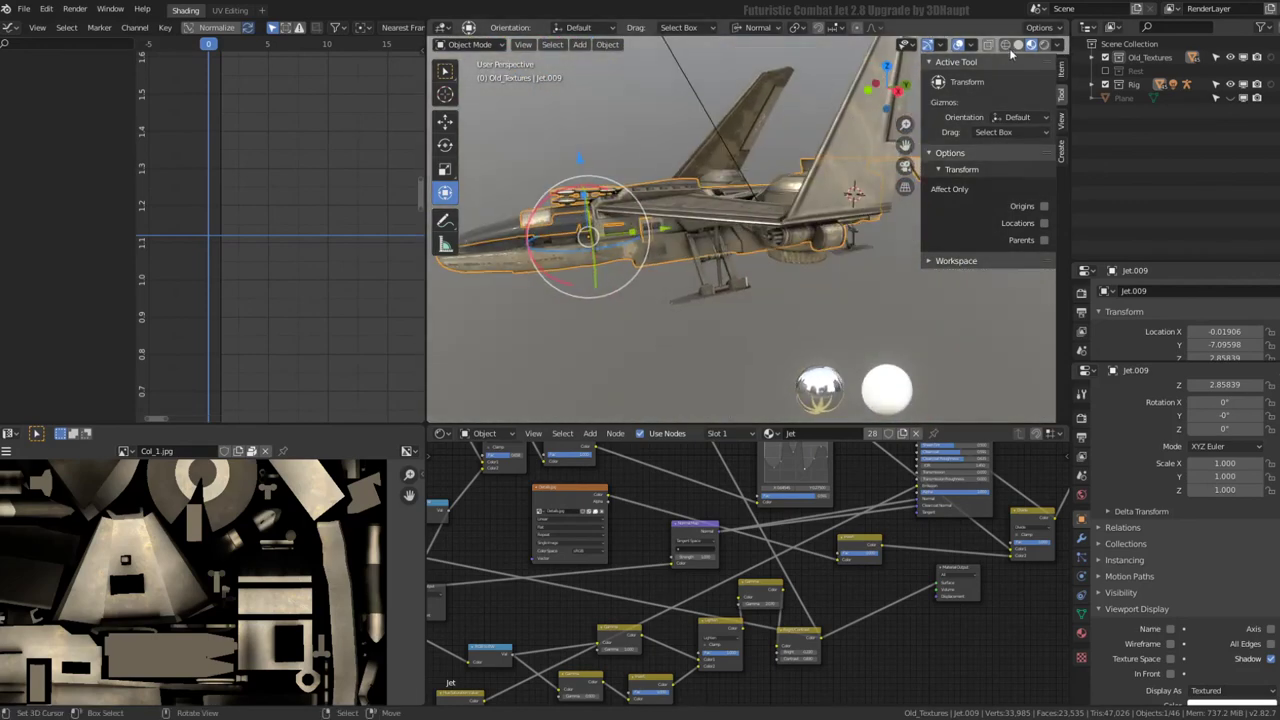
- Unhide the rig and ground plane and set the Jet armature to Rest Position
{"action": "left_click", "coordinate": [1105, 72]}
{"action": "left_click", "coordinate": [1105, 71]}
{"action": "key", "text": "ctrl+z"}
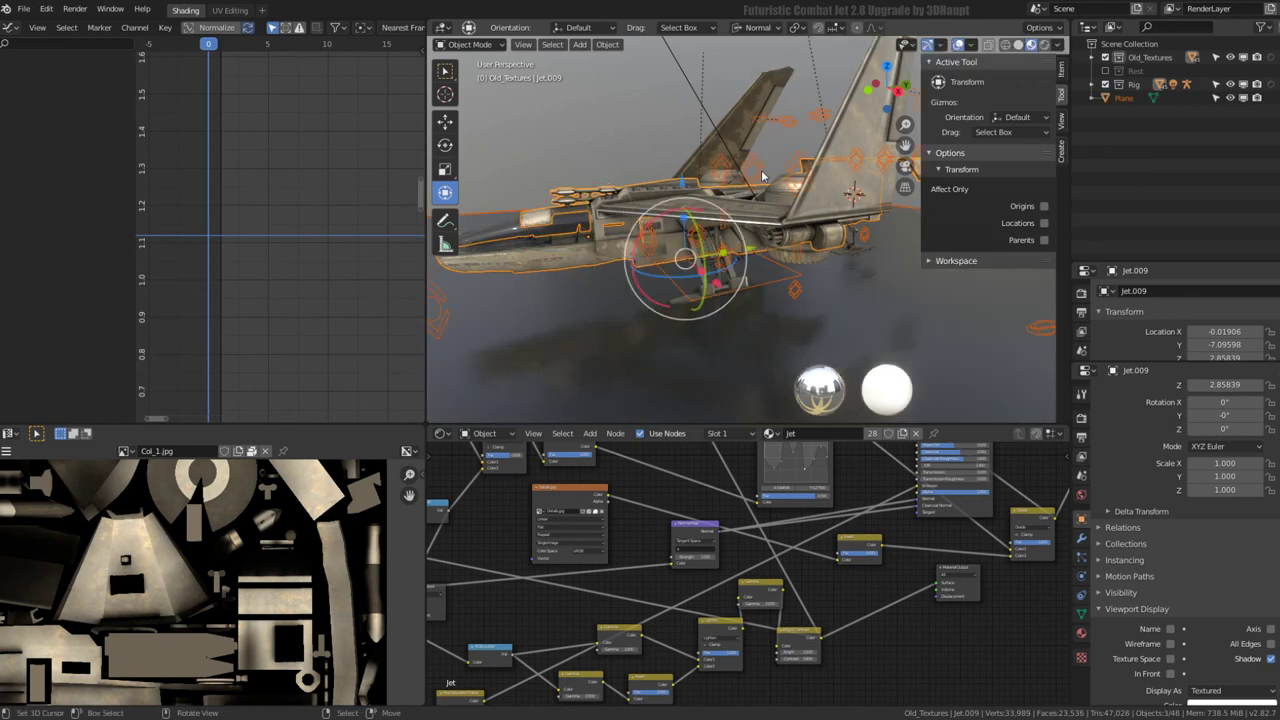
{"action": "key", "text": "ctrl+z"}
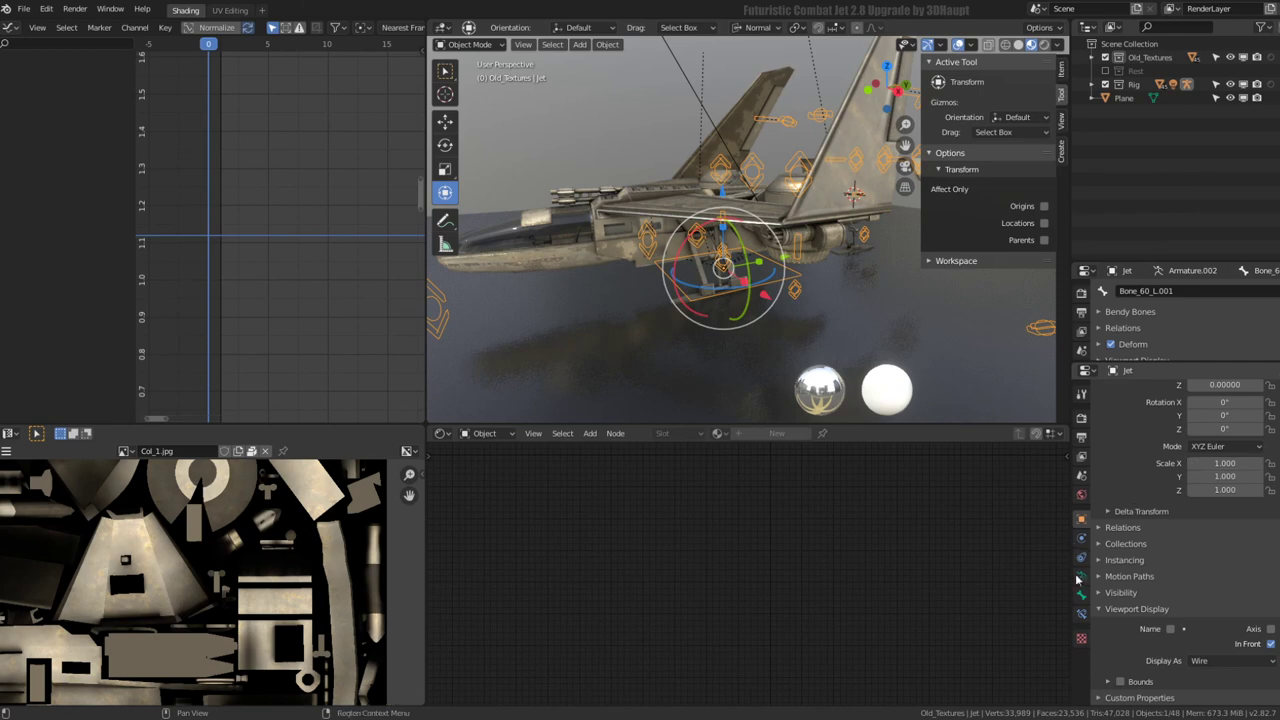
{"action": "left_click", "coordinate": [1080, 577]}
{"action": "left_click", "coordinate": [1214, 410]}
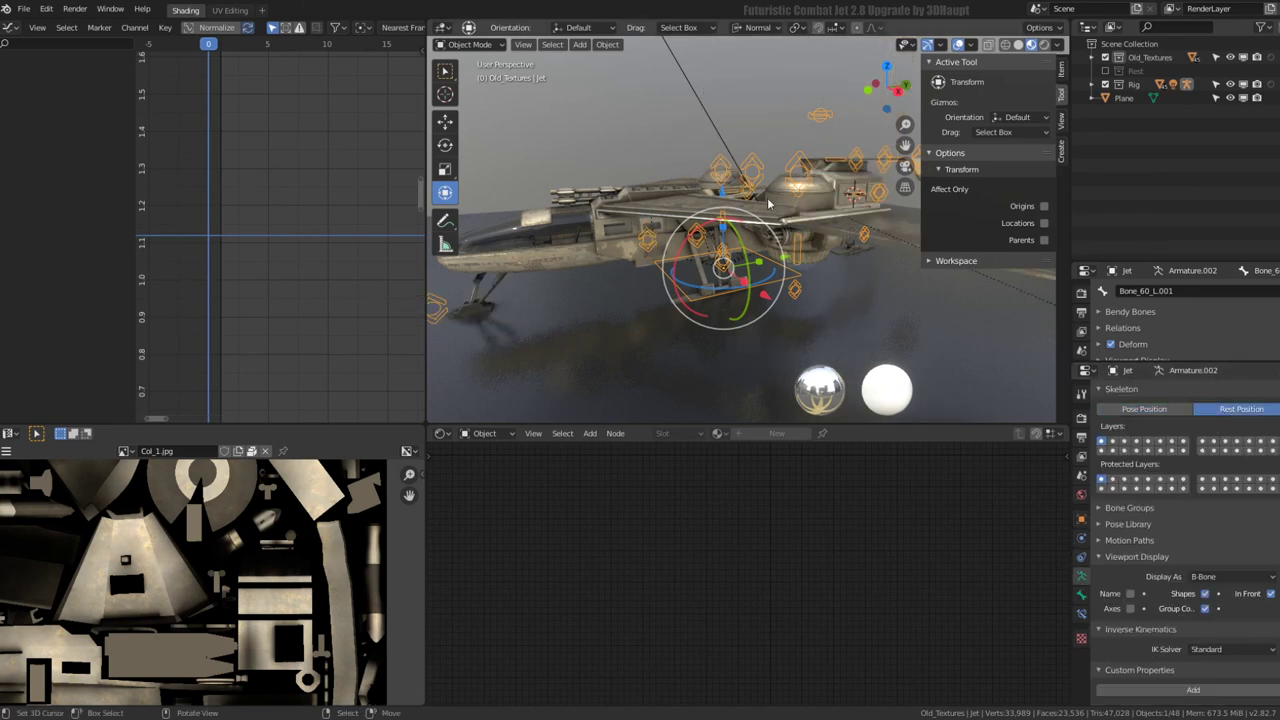
- Orbit around the jet to inspect cockpit and landing gear, opening the Image and File menus
{"action": "mouse_move", "coordinate": [800, 300]}
{"action": "middle_mouse_down"}
{"action": "mouse_move", "coordinate": [732, 190]}
{"action": "mouse_move", "coordinate": [790, 200]}
{"action": "middle_mouse_up"}
{"action": "scroll", "coordinate": [790, 200], "scroll_direction": "down", "scroll_amount": 5}
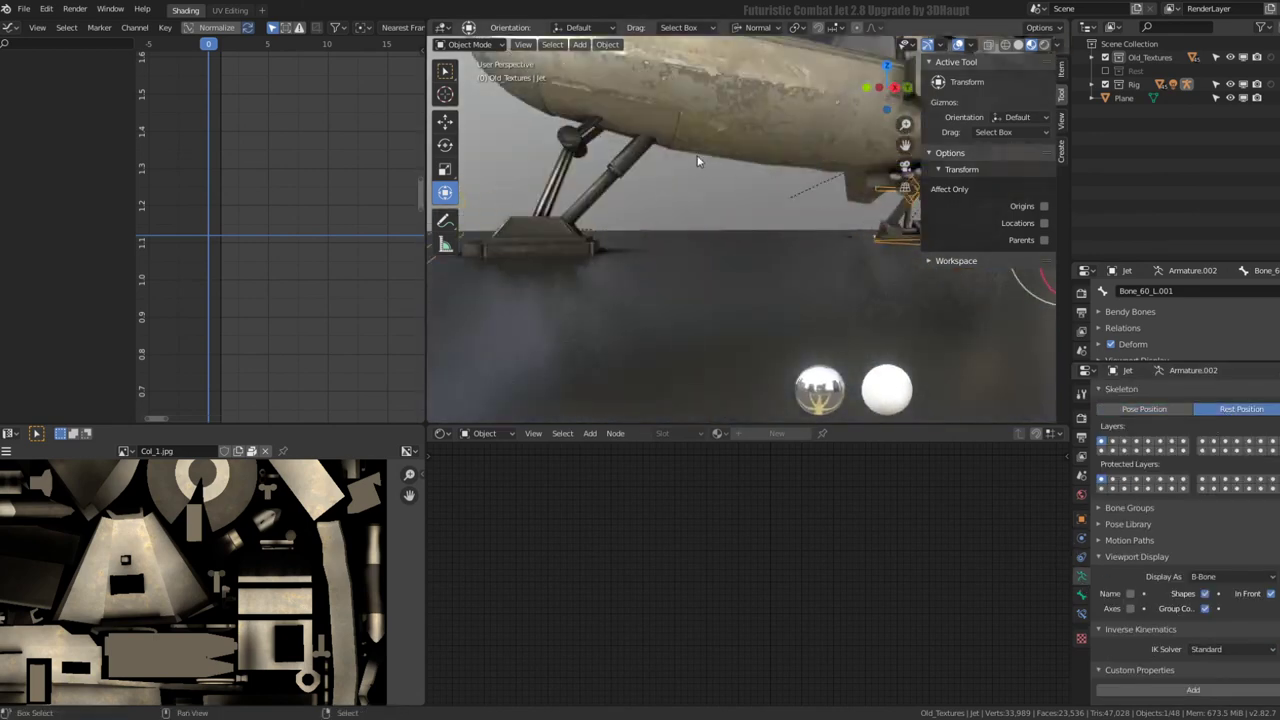
{"action": "scroll", "coordinate": [800, 203], "scroll_direction": "down", "scroll_amount": 3}
{"action": "scroll", "coordinate": [800, 203], "scroll_direction": "up", "scroll_amount": 5}
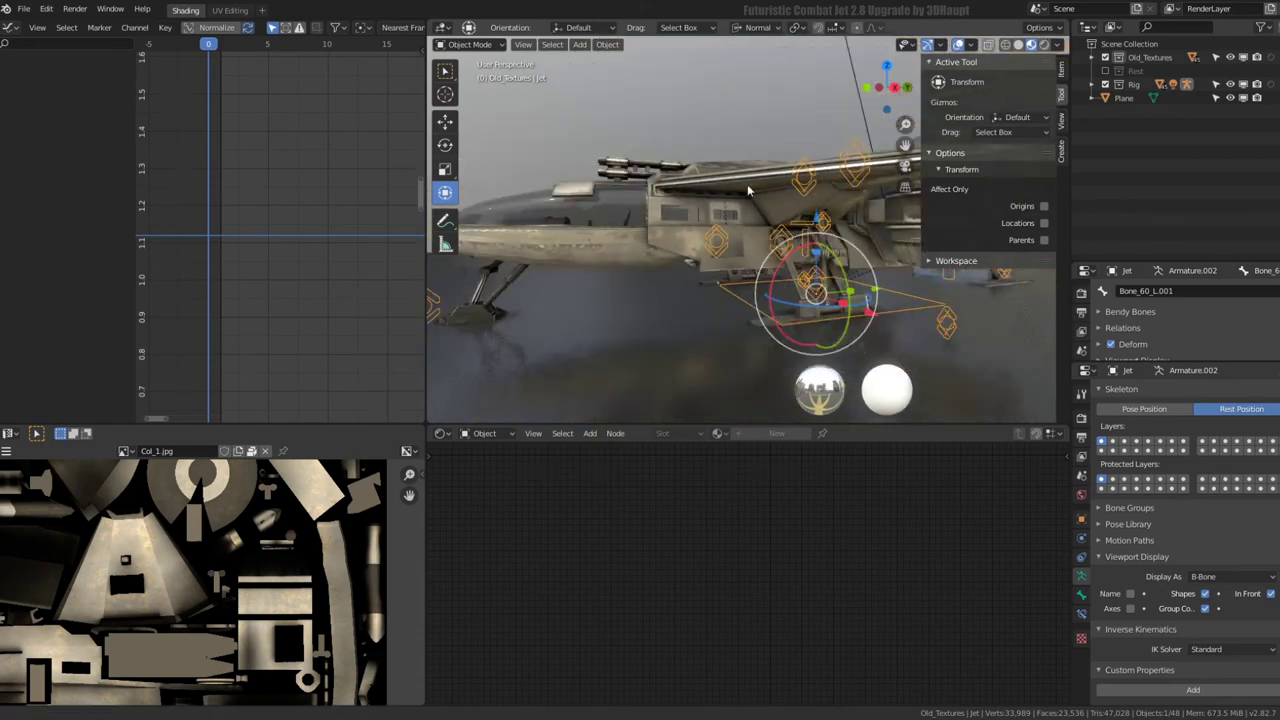
{"action": "mouse_move", "coordinate": [800, 203]}
{"action": "middle_mouse_down"}
{"action": "mouse_move", "coordinate": [543, 253]}
{"action": "mouse_move", "coordinate": [678, 258]}
{"action": "mouse_move", "coordinate": [663, 200]}
{"action": "mouse_move", "coordinate": [764, 212]}
{"action": "mouse_move", "coordinate": [740, 180]}
{"action": "middle_mouse_up"}
{"action": "scroll", "coordinate": [663, 200], "scroll_direction": "down", "scroll_amount": 4}
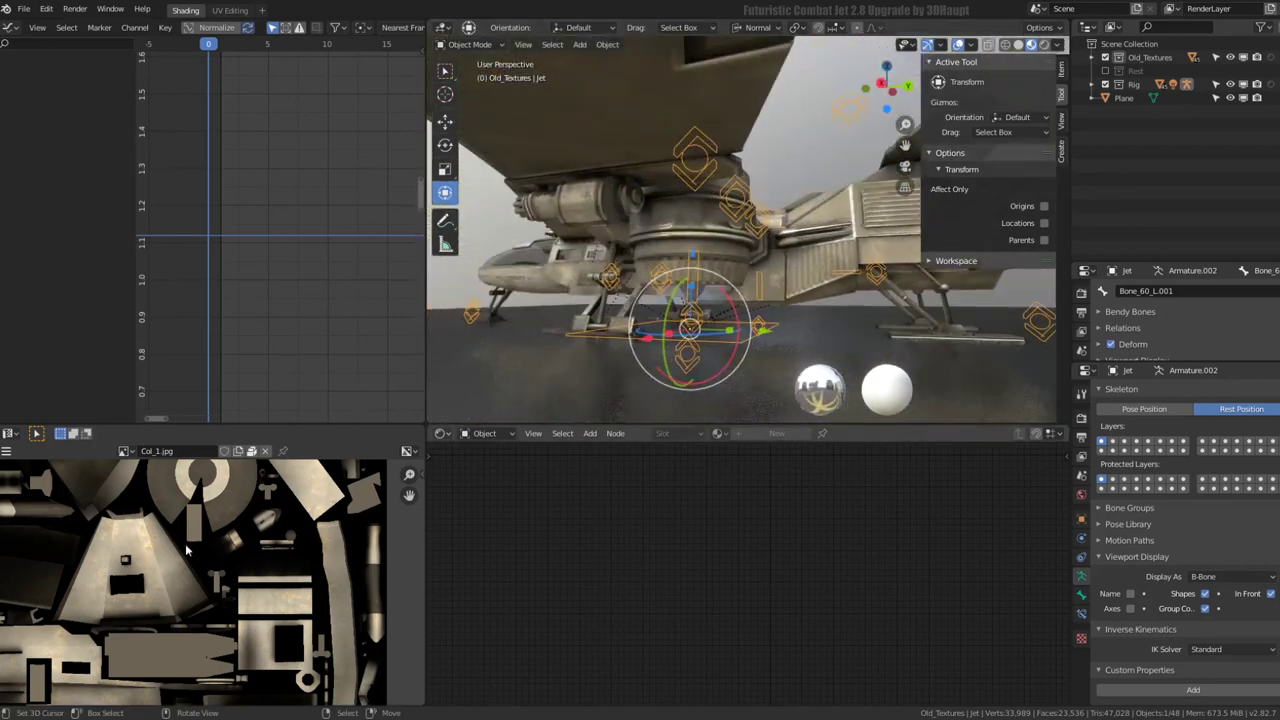
{"action": "left_click", "coordinate": [6, 451]}
{"action": "mouse_move", "coordinate": [166, 494]}
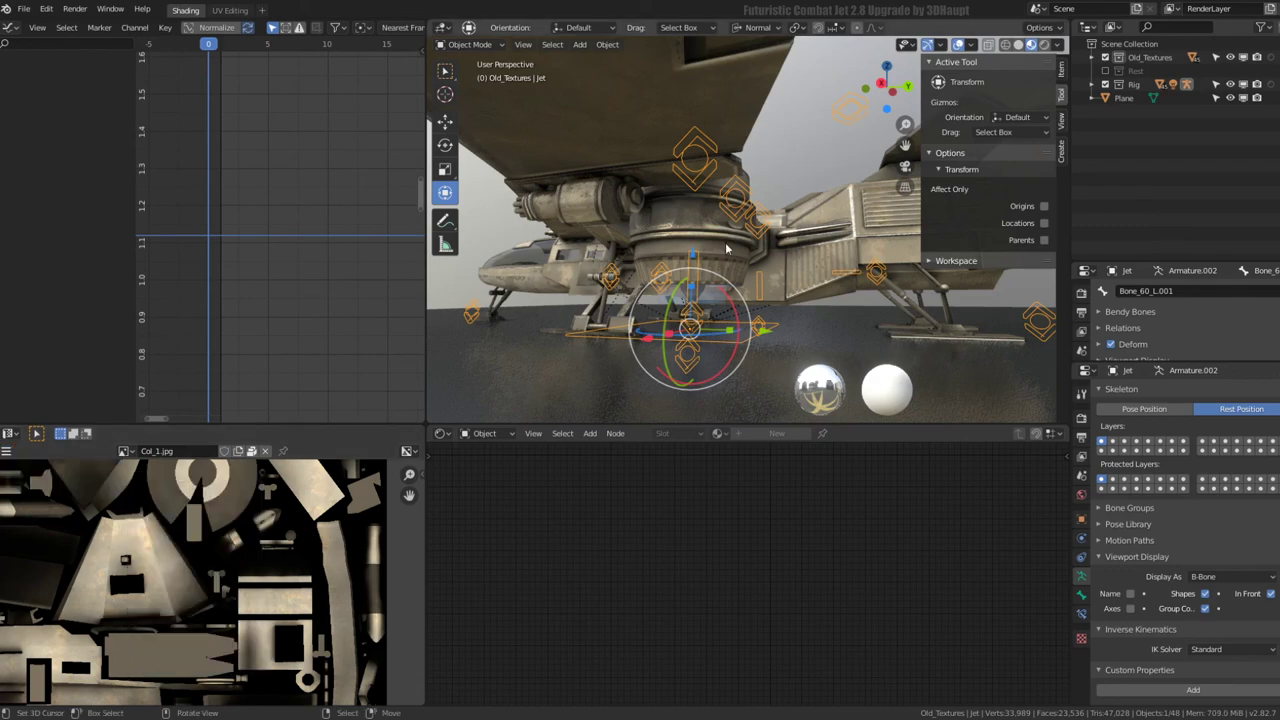
{"action": "middle_click_drag", "start_coordinate": [727, 248], "coordinate": [322, 121]}
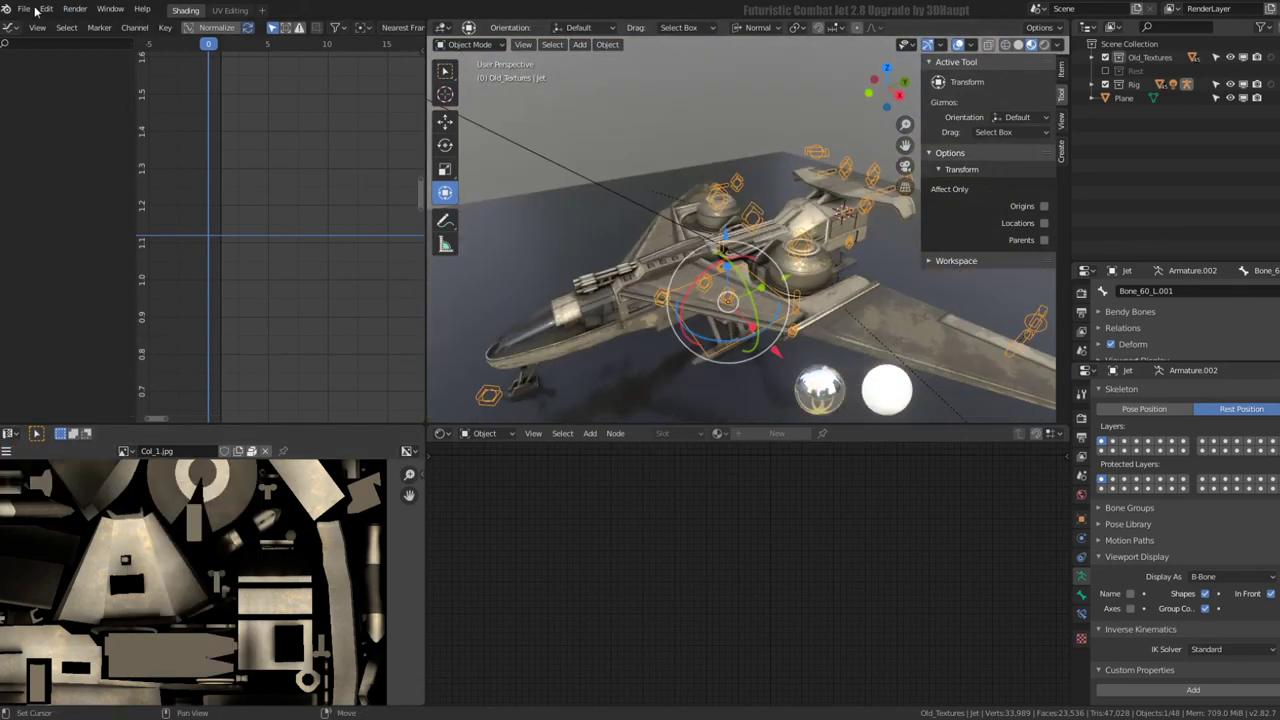
{"action": "left_click", "coordinate": [22, 8]}
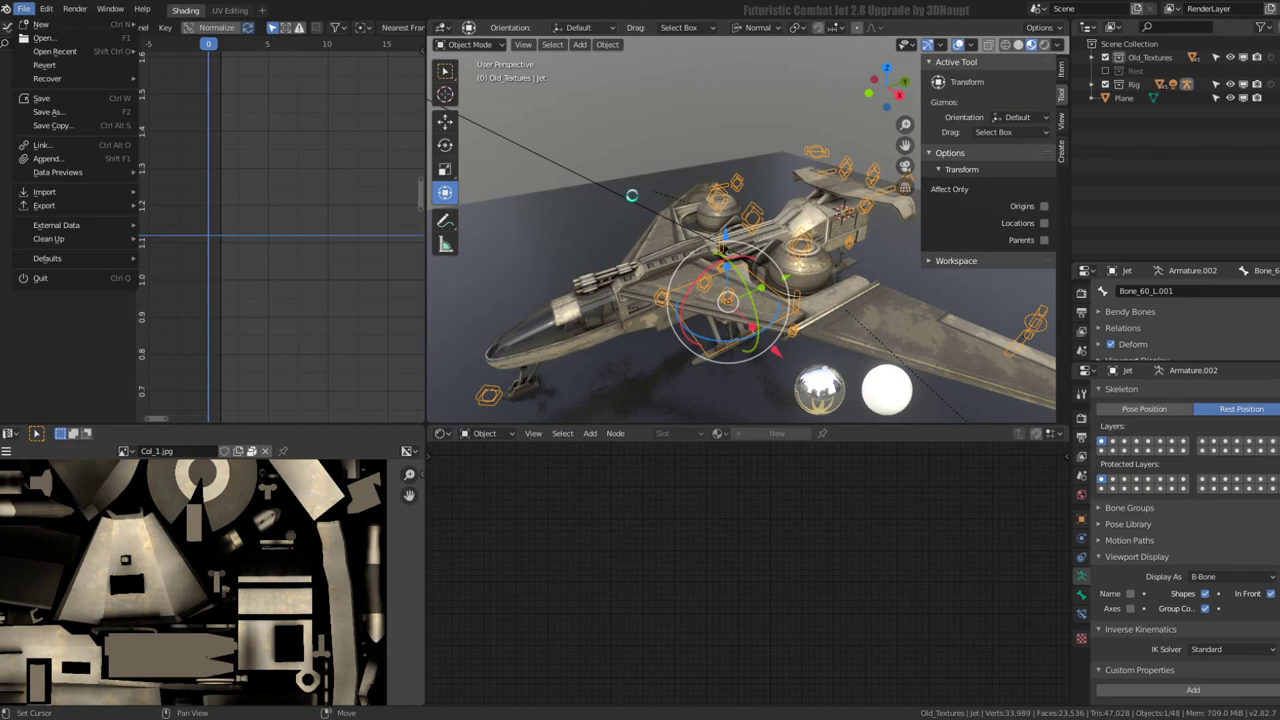
- Orbit to the engine nozzles, delete the canopy Jet.007, then restore it
{"action": "mouse_move", "coordinate": [700, 250]}
{"action": "middle_mouse_down"}
{"action": "mouse_move", "coordinate": [592, 154]}
{"action": "mouse_move", "coordinate": [497, 180]}
{"action": "mouse_move", "coordinate": [553, 265]}
{"action": "mouse_move", "coordinate": [685, 234]}
{"action": "middle_mouse_up"}
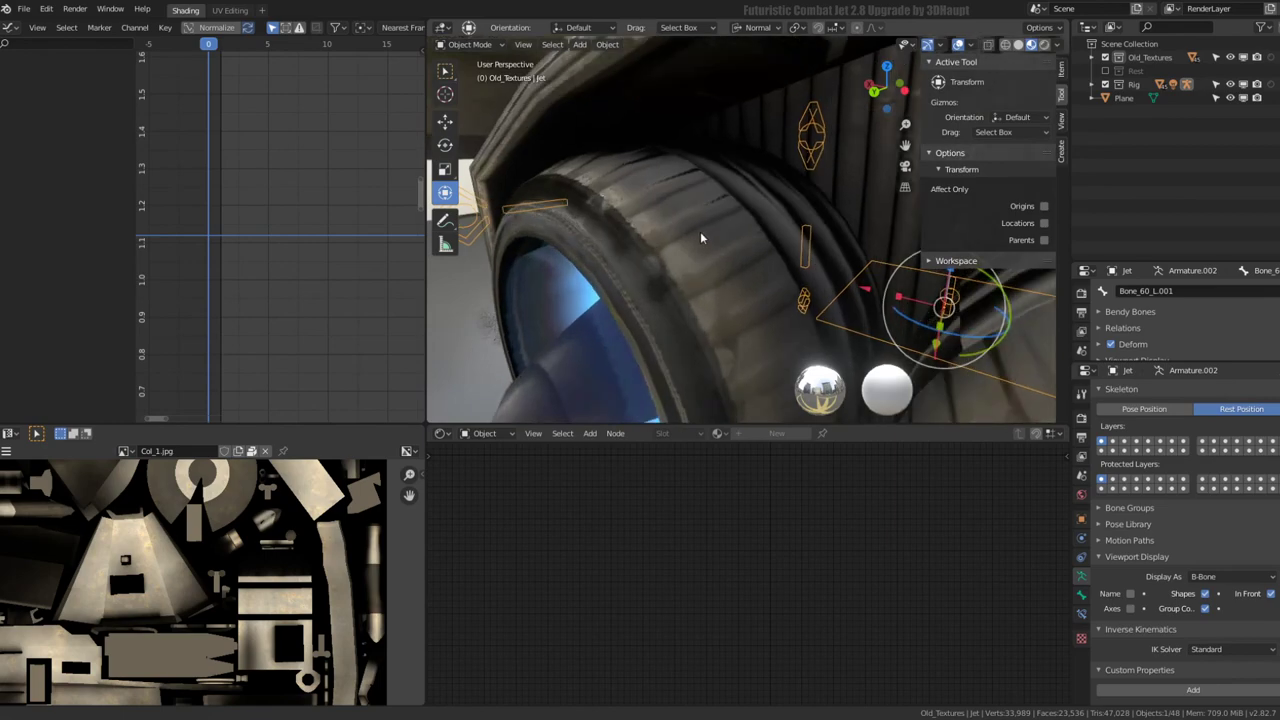
{"action": "mouse_move", "coordinate": [685, 234]}
{"action": "middle_mouse_down"}
{"action": "mouse_move", "coordinate": [671, 219]}
{"action": "mouse_move", "coordinate": [716, 244]}
{"action": "middle_mouse_up"}
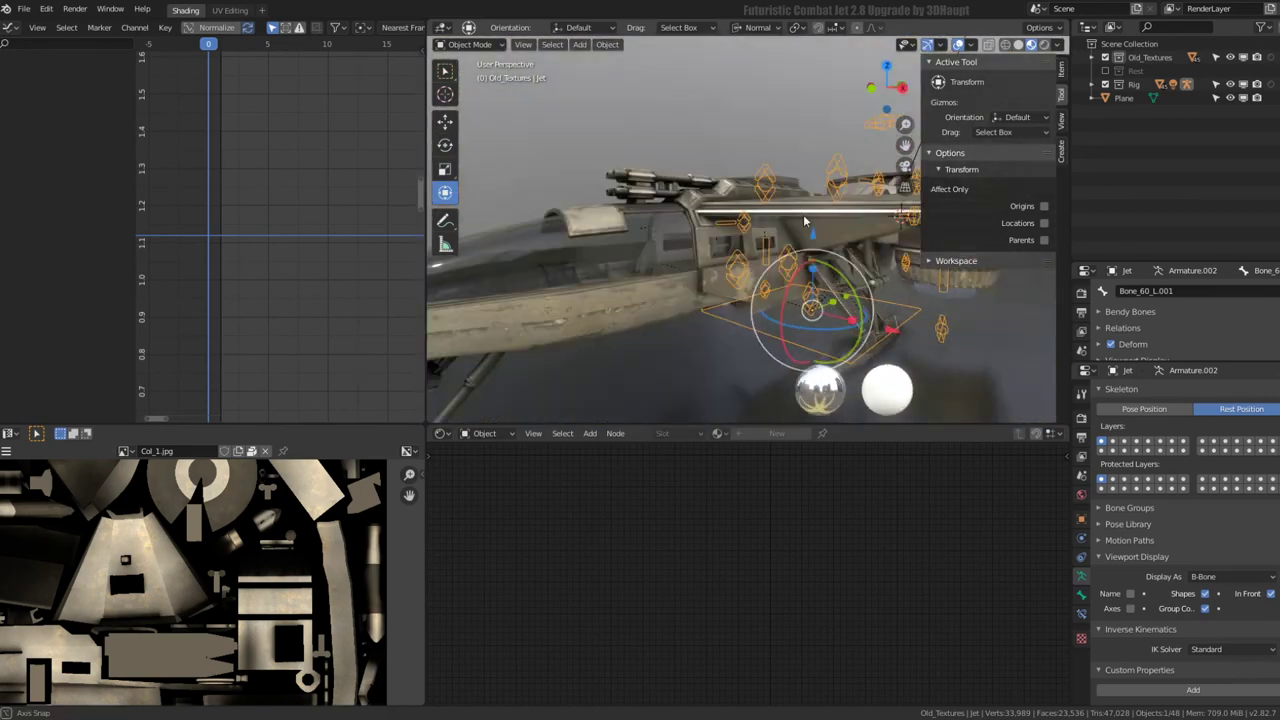
{"action": "left_click", "coordinate": [665, 250]}
{"action": "key", "text": "Delete"}
{"action": "middle_click_drag", "start_coordinate": [665, 250], "coordinate": [659, 277]}
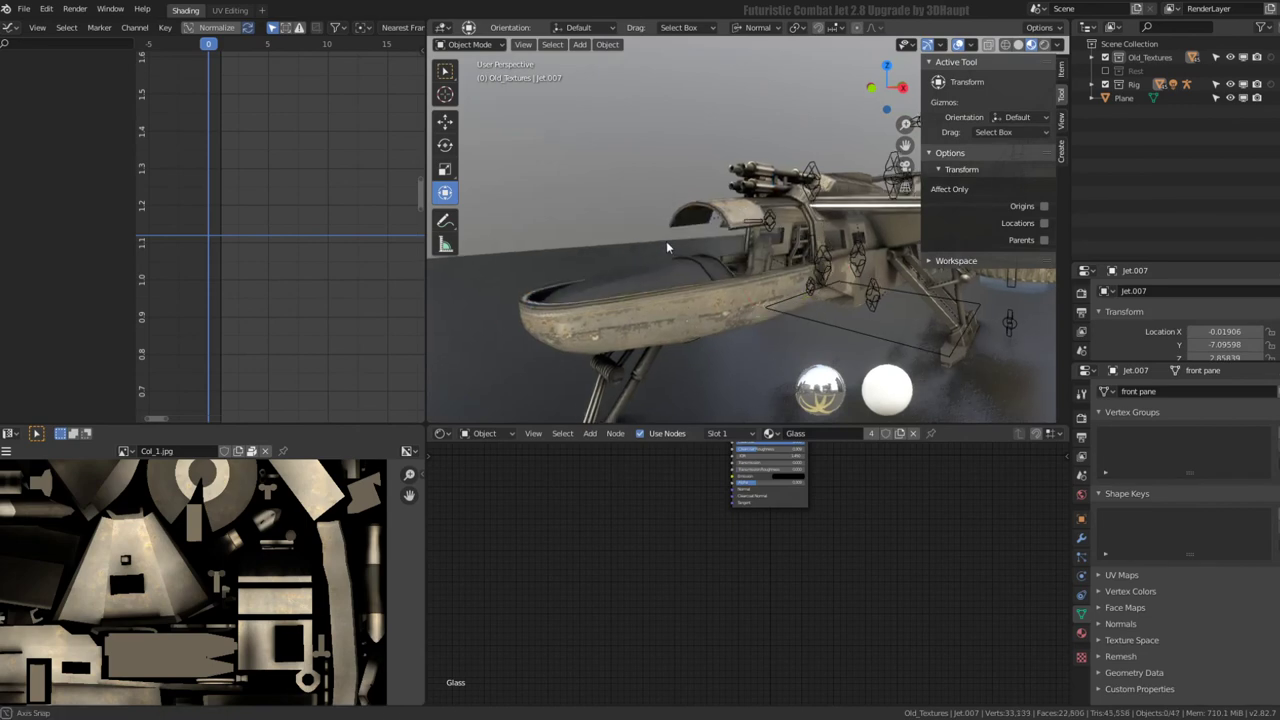
{"action": "key", "text": "alt+a"}
- Orbit the jet through side, low and high top-down views
{"action": "mouse_move", "coordinate": [741, 192]}
{"action": "middle_mouse_down"}
{"action": "mouse_move", "coordinate": [730, 153]}
{"action": "mouse_move", "coordinate": [637, 165]}
{"action": "mouse_move", "coordinate": [750, 215]}
{"action": "mouse_move", "coordinate": [633, 190]}
{"action": "mouse_move", "coordinate": [620, 174]}
{"action": "middle_mouse_up"}
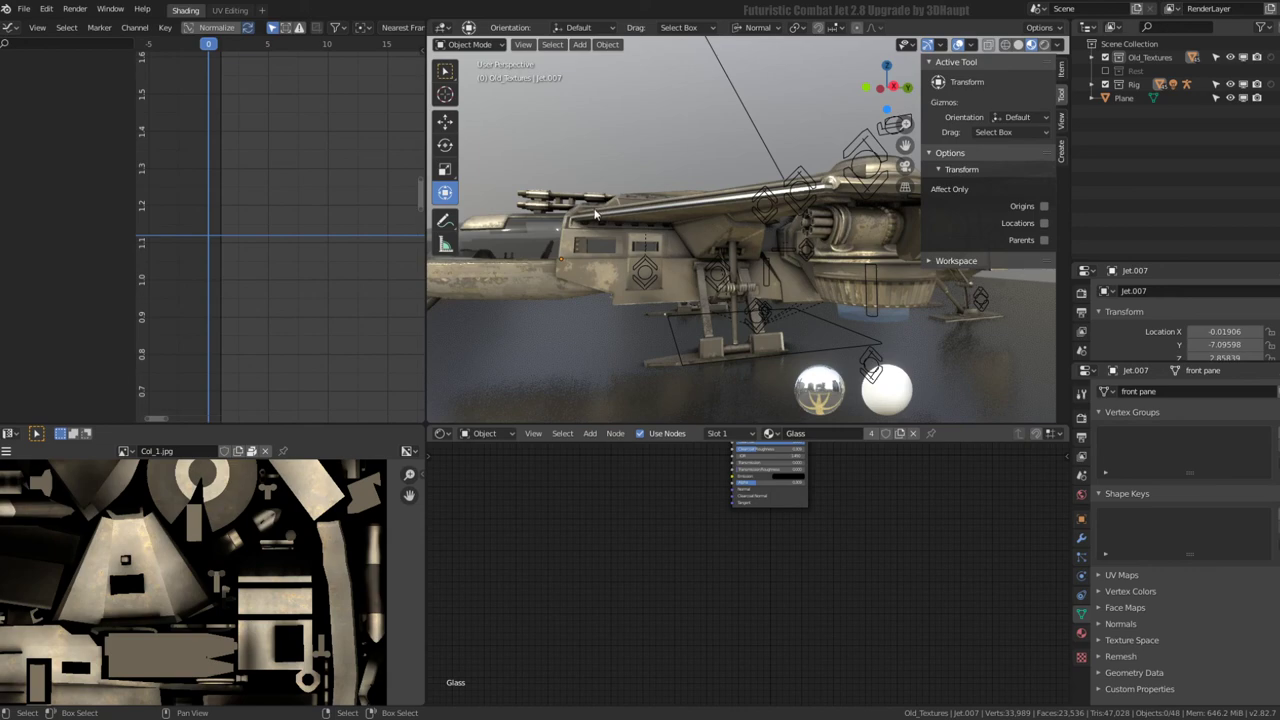
{"action": "middle_click_drag", "start_coordinate": [594, 213], "coordinate": [791, 193]}
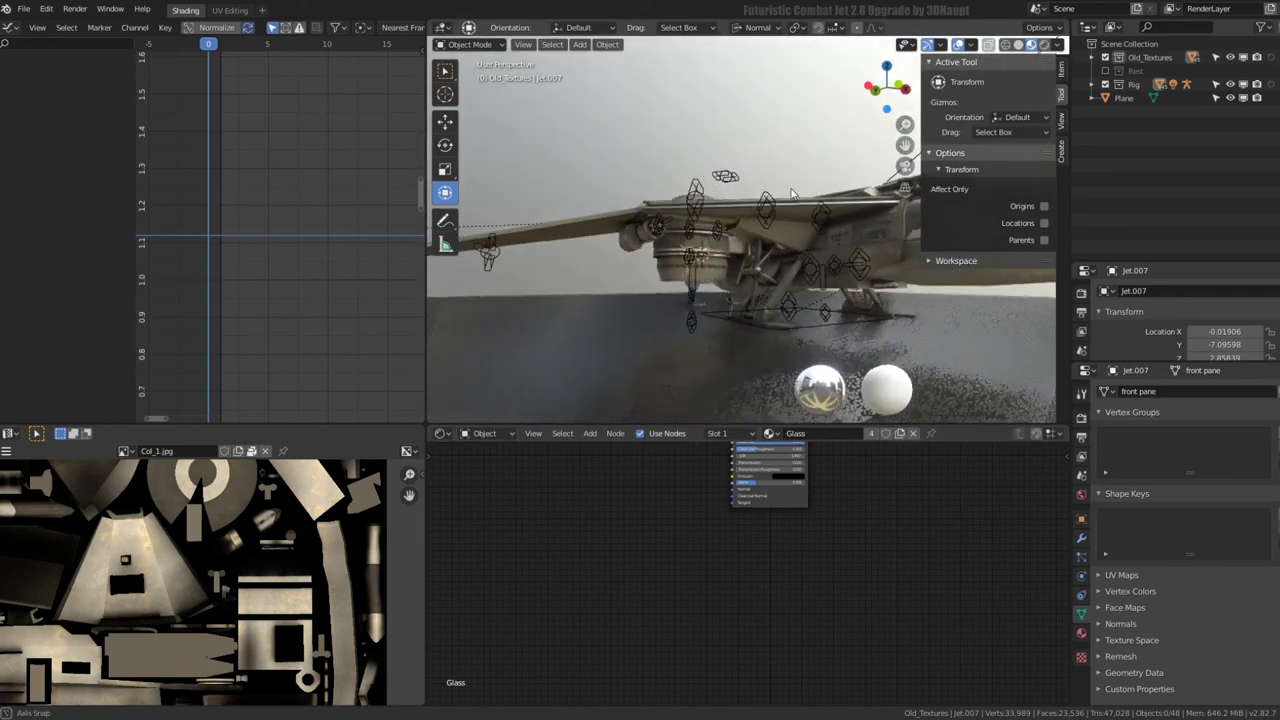
{"action": "mouse_move", "coordinate": [791, 193]}
{"action": "middle_mouse_down"}
{"action": "mouse_move", "coordinate": [713, 289]}
{"action": "mouse_move", "coordinate": [825, 292]}
{"action": "middle_mouse_up"}
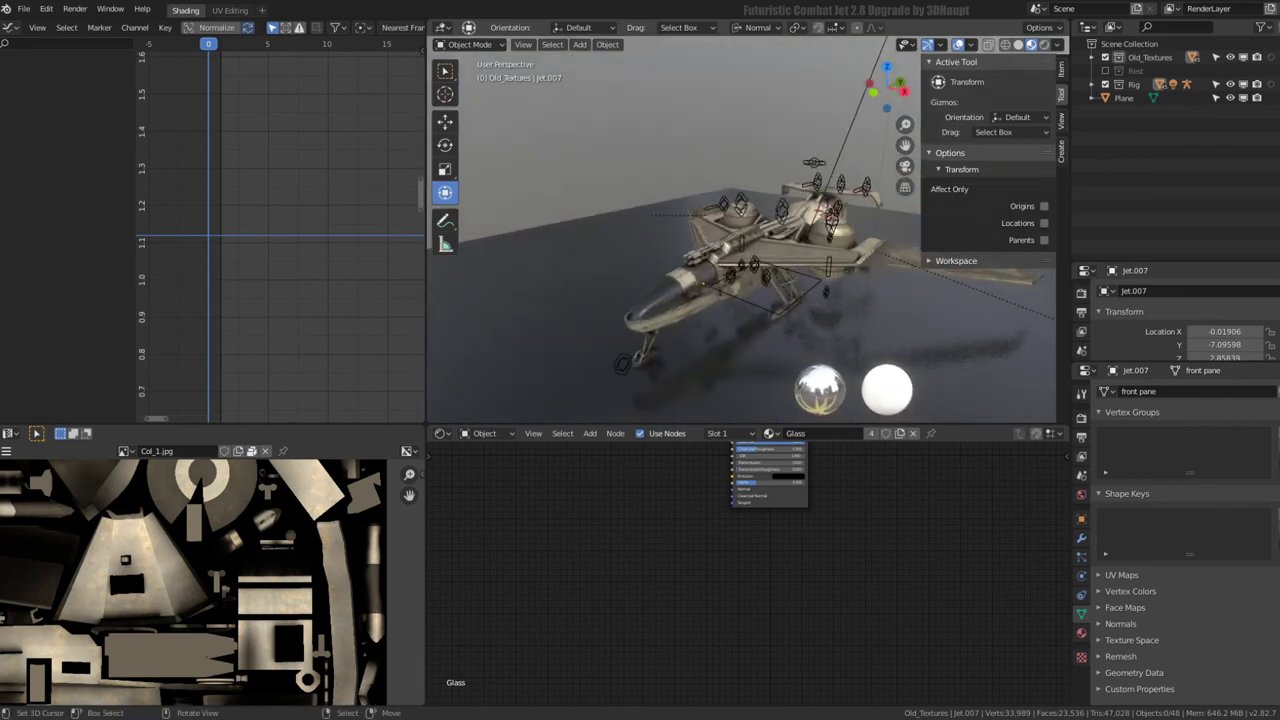